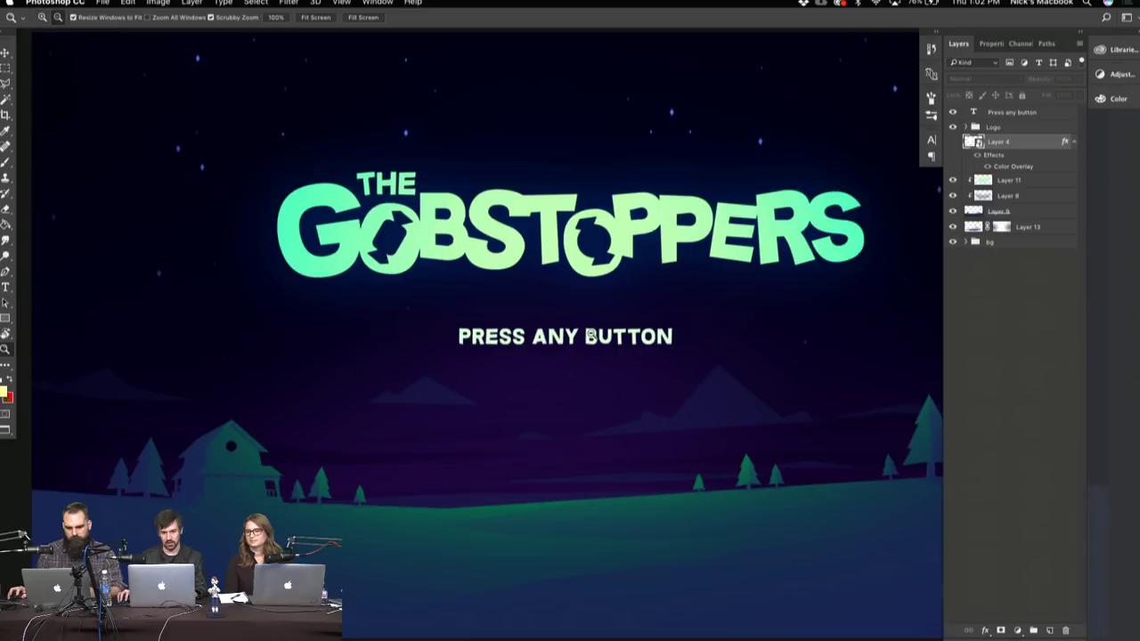
pyautogui.keyDown('alt'); pyautogui.click(590, 334); pyautogui.keyUp('alt')
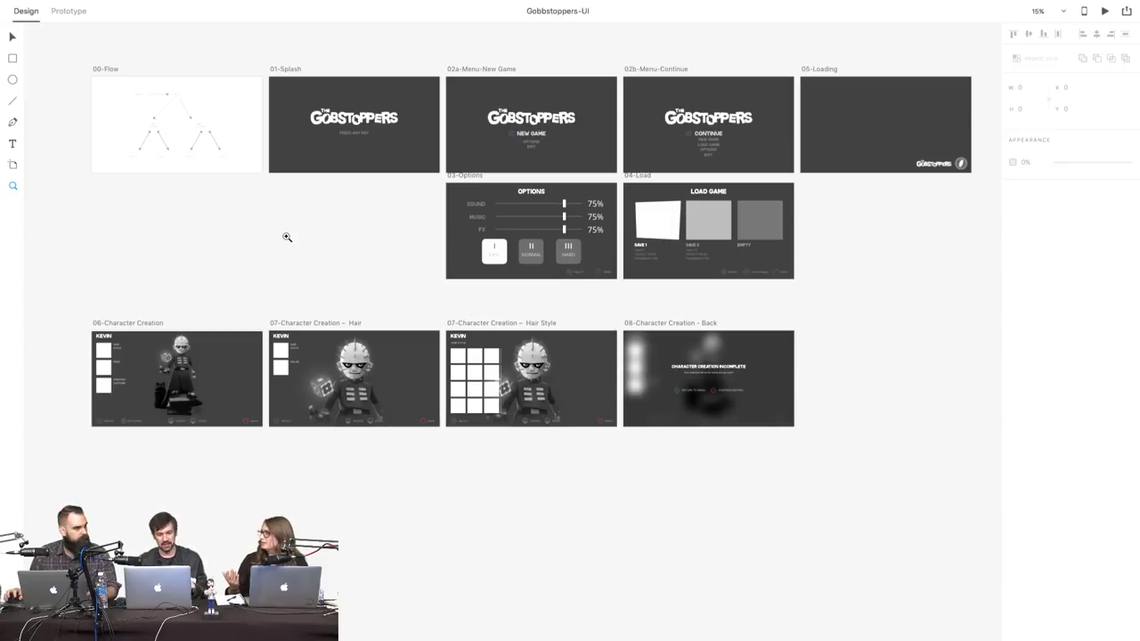
pyautogui.scroll(-1, 420, 447)
pyautogui.hscroll(1, 420, 447)
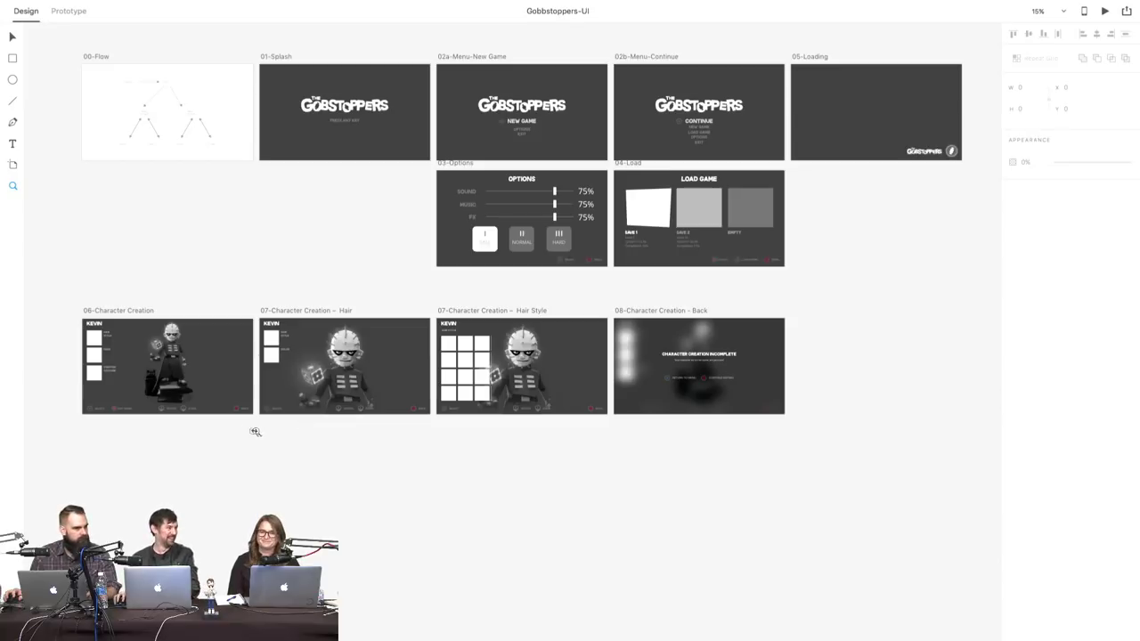
# - Duplicate the 06-Character Creation artboard and place the copy in the empty area directly below the original
pyautogui.moveTo(604, 472); pyautogui.dragTo(624, 435)
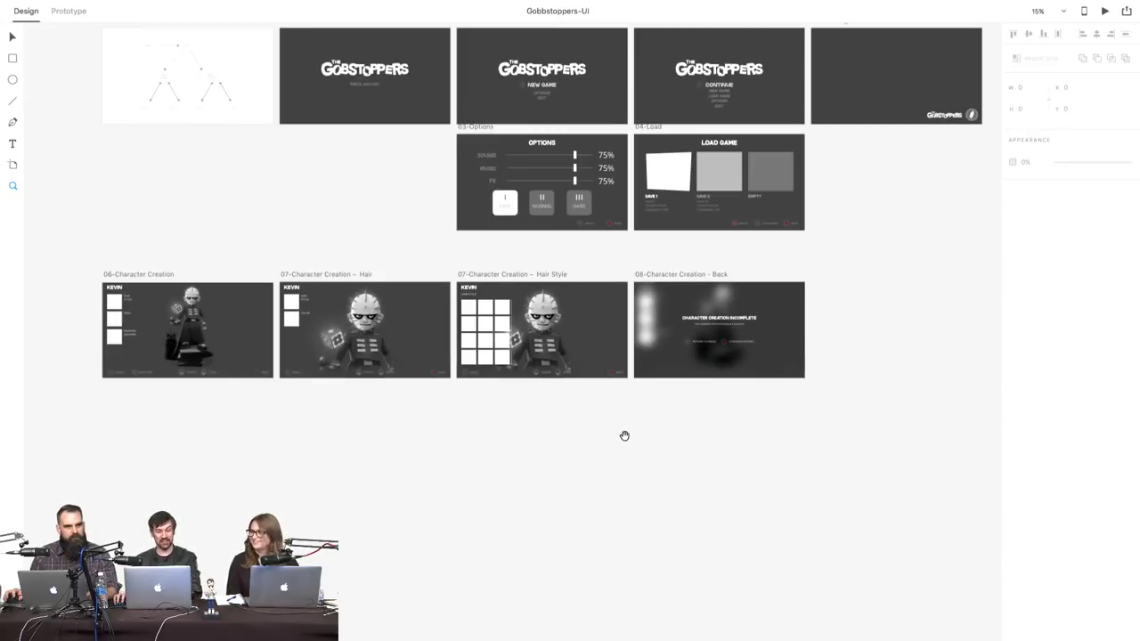
pyautogui.scroll(-5, 594, 452)
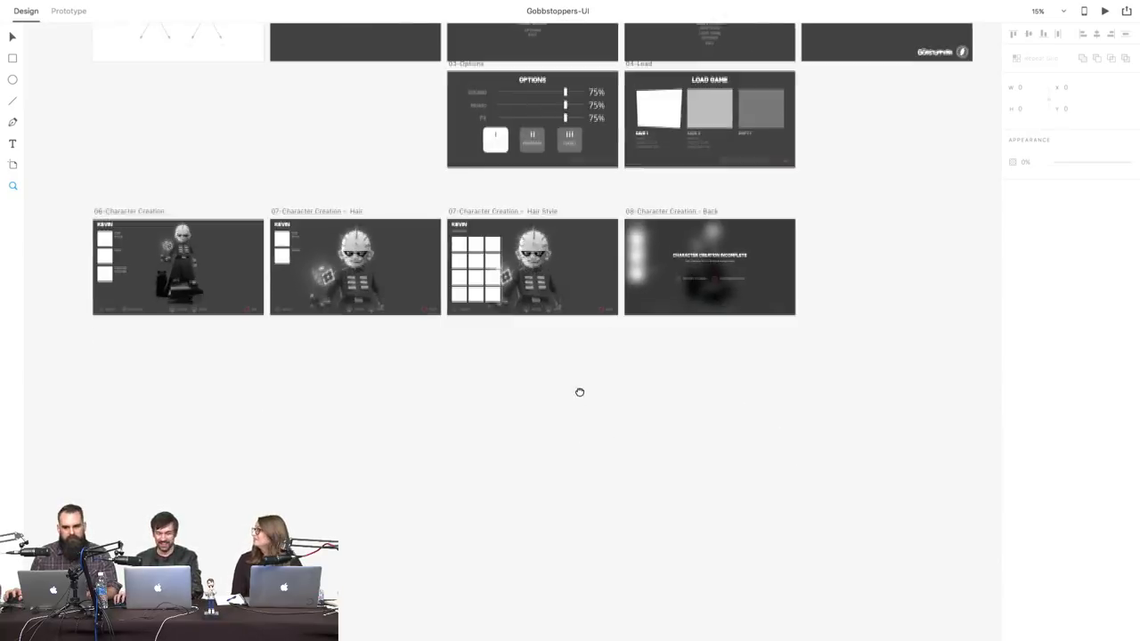
pyautogui.scroll(3, 575, 379)
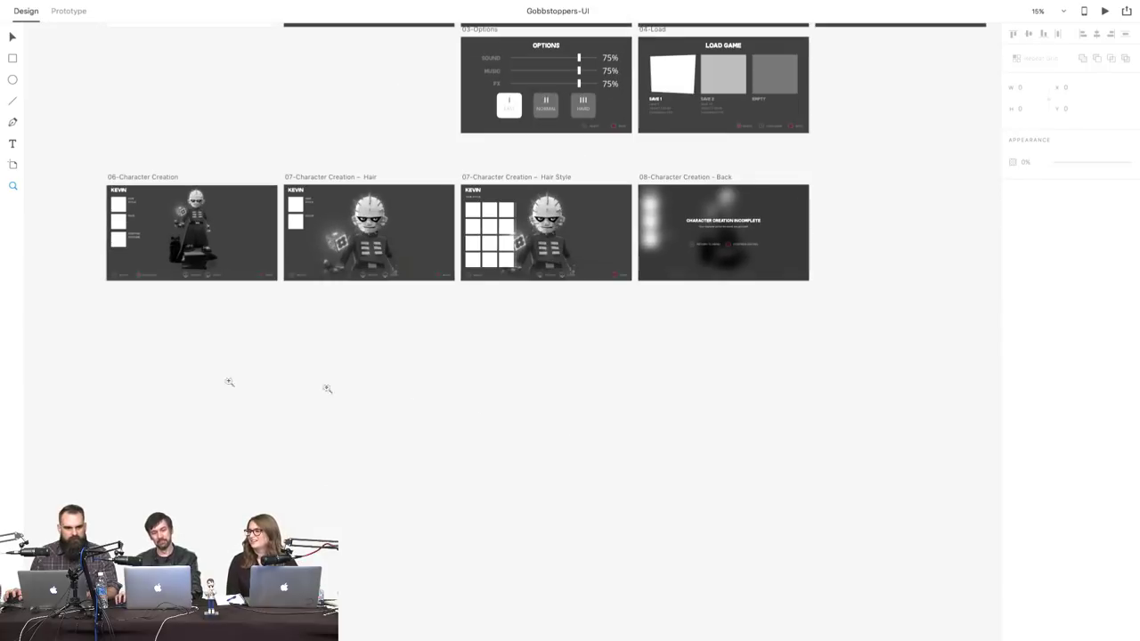
pyautogui.hscroll(-3, 326, 389)
pyautogui.hscroll(4, 695, 458)
pyautogui.hscroll(-2, 472, 361)
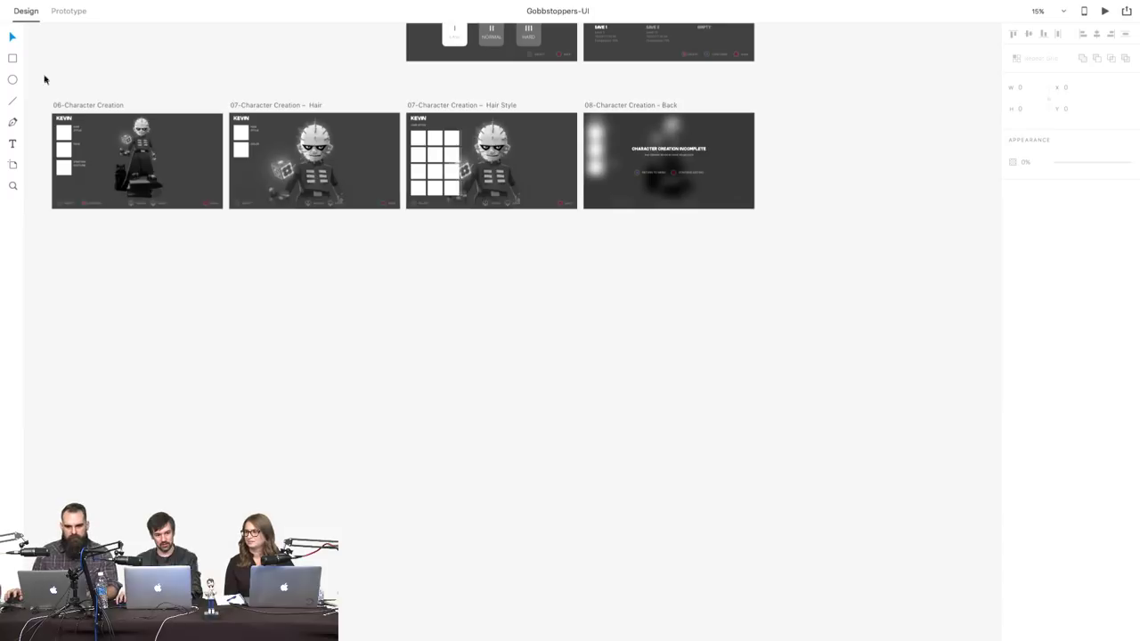
pyautogui.click(94, 111)
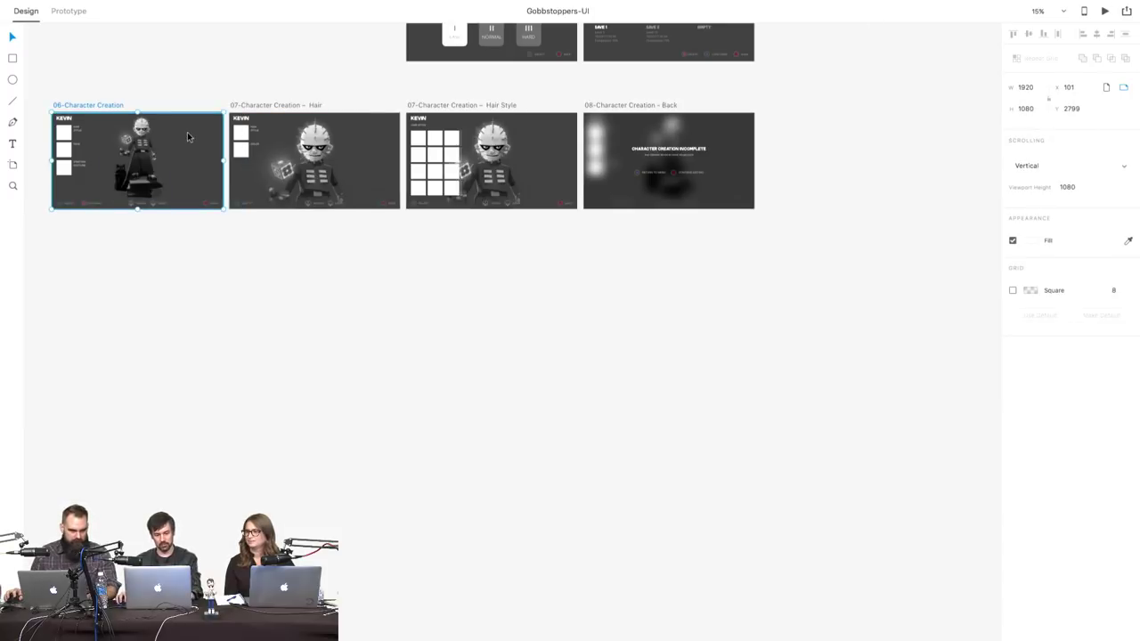
pyautogui.press('super+d')
pyautogui.moveTo(889, 116); pyautogui.dragTo(108, 268)
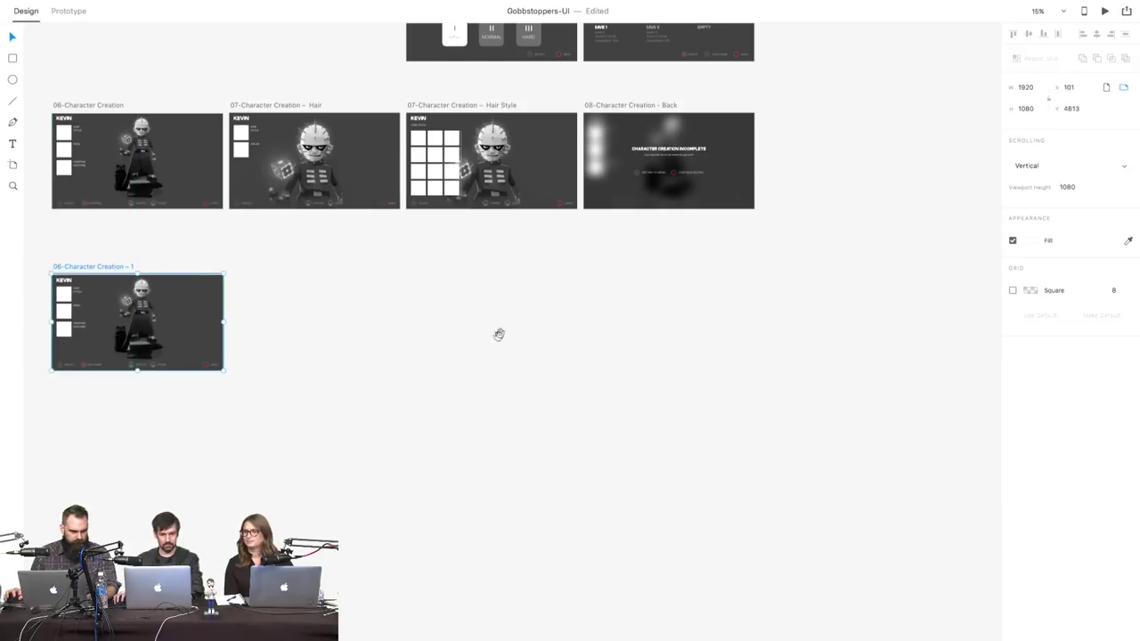
# - Delete the character illustration from the copied character creation artboard
pyautogui.hscroll(-5, 499, 330)
pyautogui.click(11, 186)
pyautogui.click(418, 295)
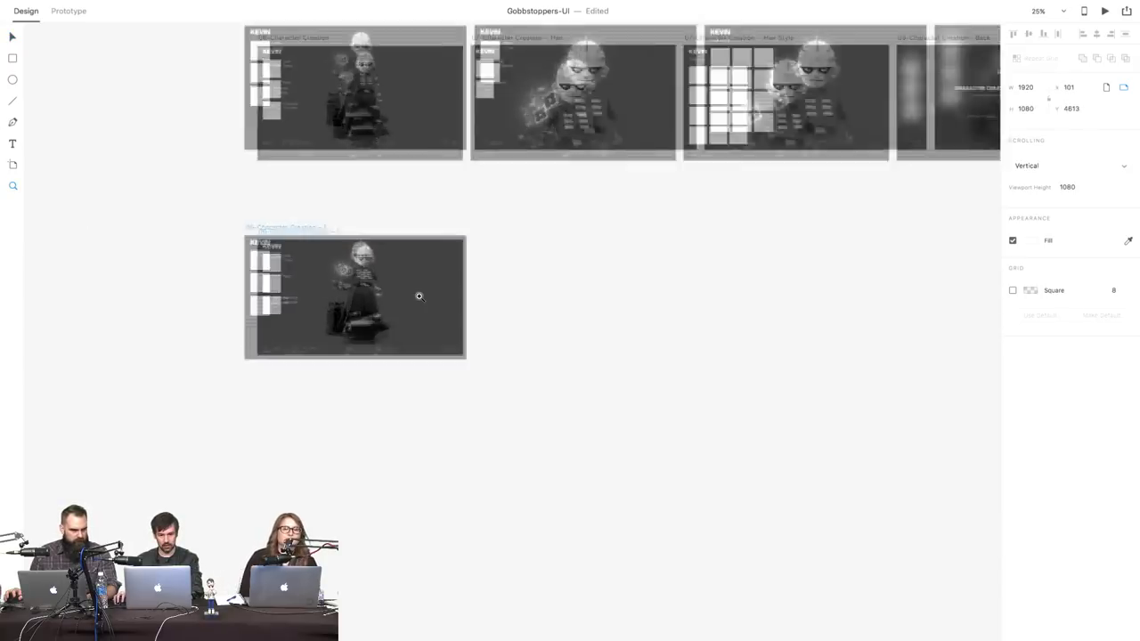
pyautogui.click(13, 37)
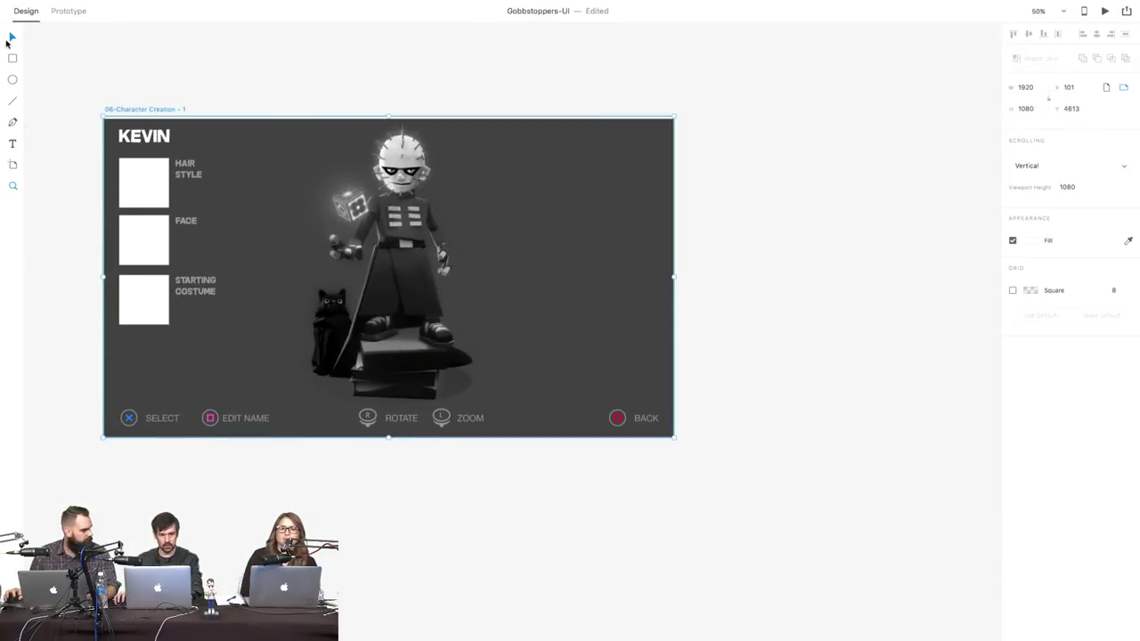
pyautogui.click(200, 121)
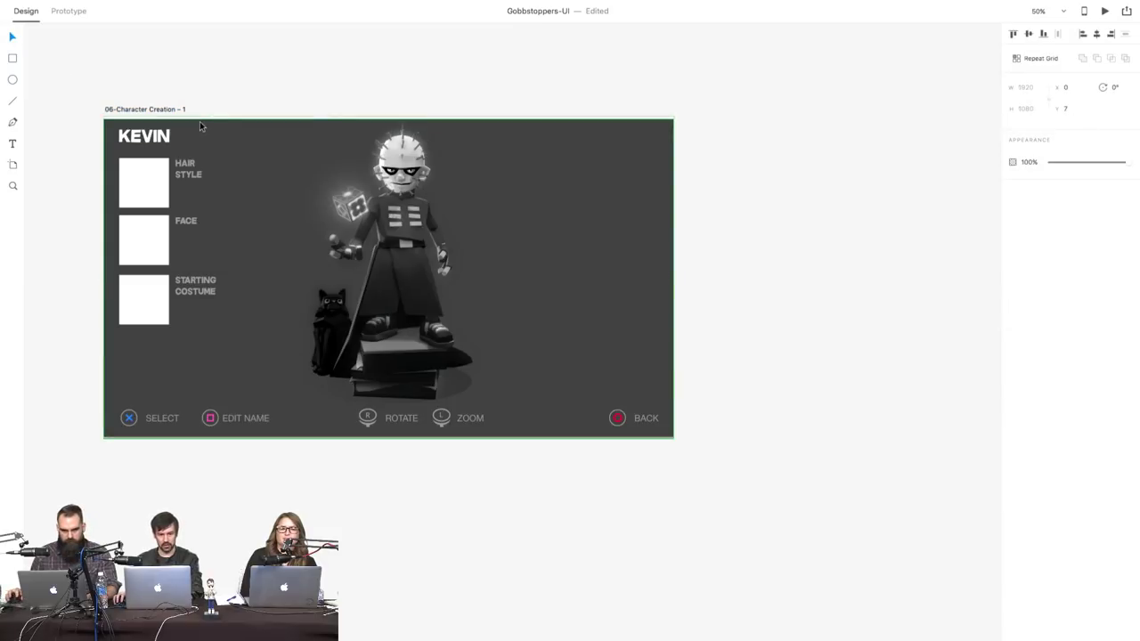
pyautogui.rightClick(199, 122)
pyautogui.click(250, 106)
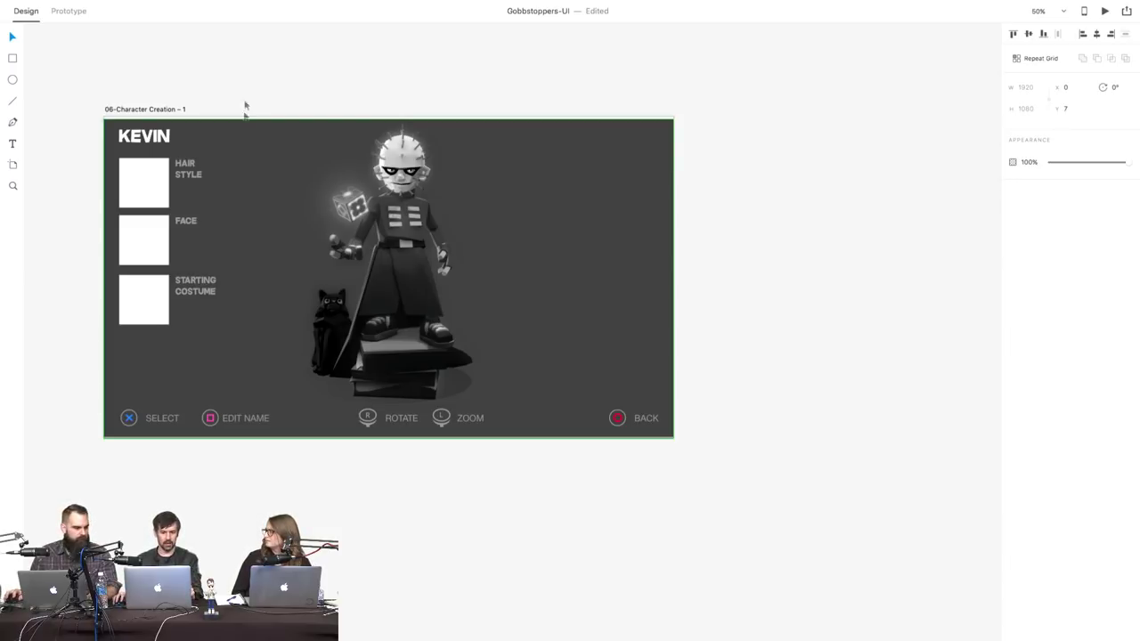
pyautogui.click(402, 252)
pyautogui.press('Delete')
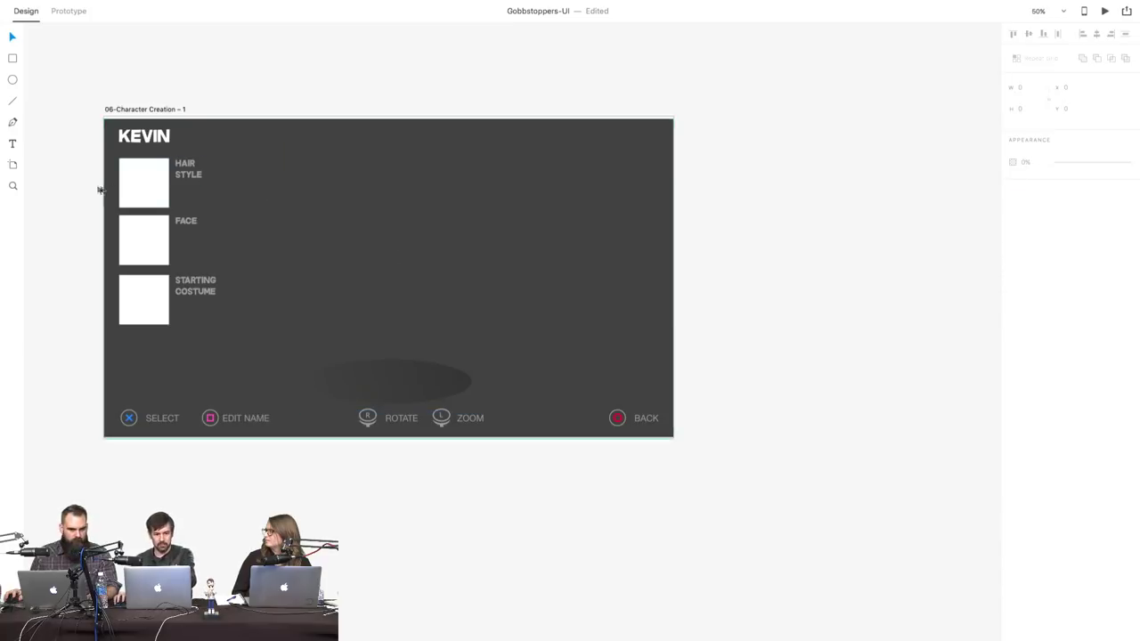
# - Delete the top white square and the Hair Style and Face labels from the copied artboard
pyautogui.click(129, 178)
pyautogui.press('Delete')
pyautogui.click(187, 171)
pyautogui.press('Delete')
pyautogui.click(182, 222)
pyautogui.press('Delete')
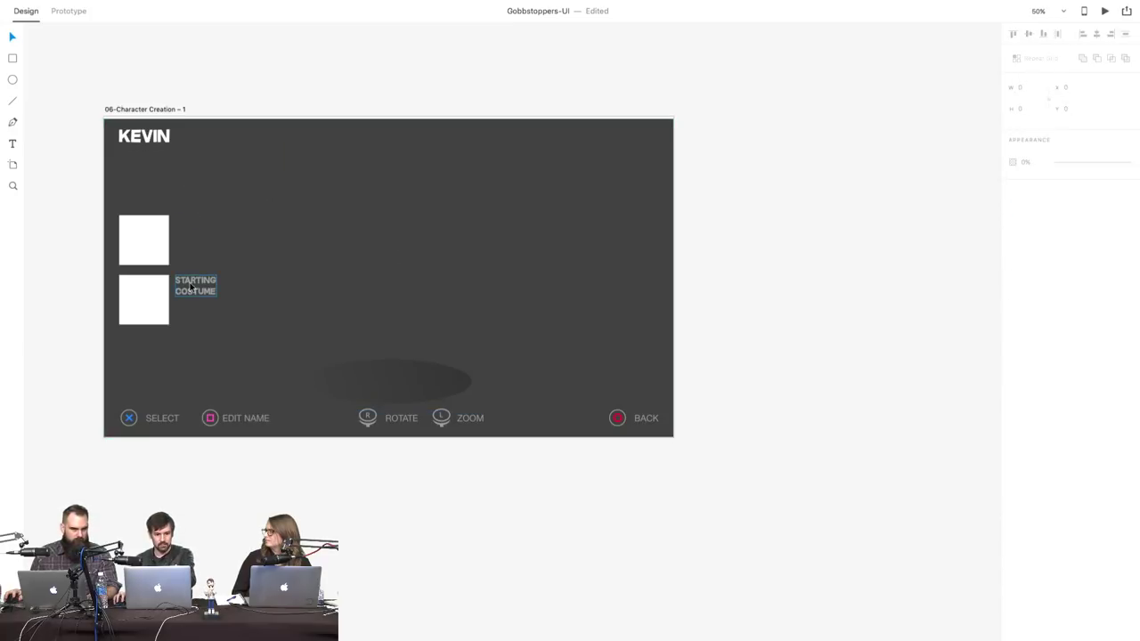
# - Delete the Starting Costume label, the two remaining white squares and the character name heading
pyautogui.click(191, 285)
pyautogui.press('Delete')
pyautogui.click(156, 294)
pyautogui.press('Delete')
pyautogui.click(145, 229)
pyautogui.press('Delete')
pyautogui.click(149, 140)
pyautogui.press('Delete')
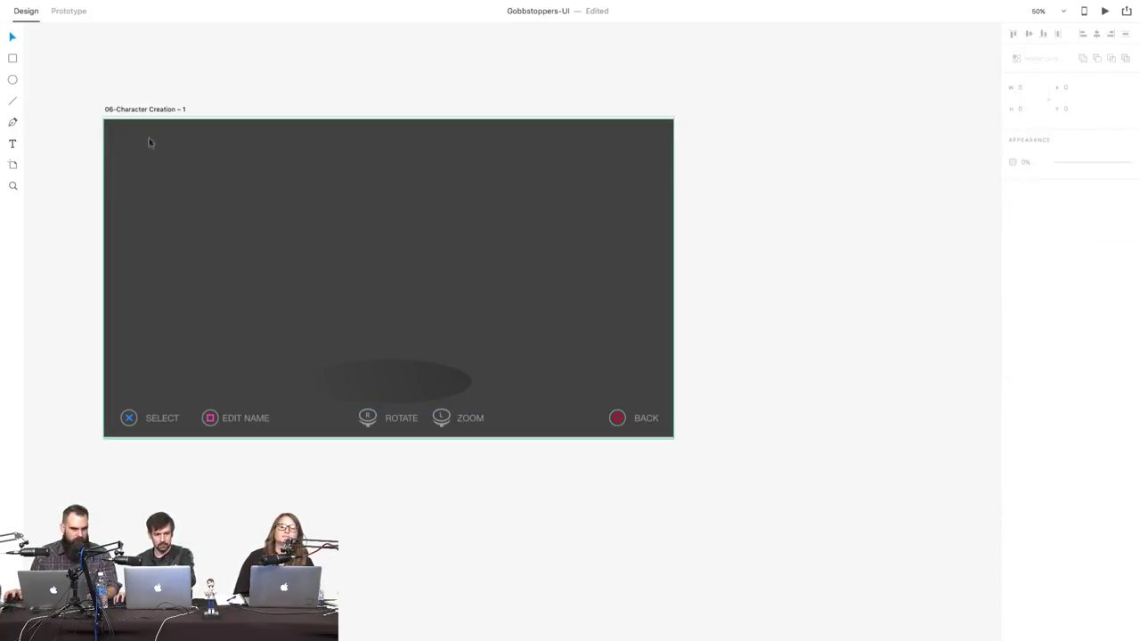
# - Remove the dark background and the faint shadow ellipse from the copied artboard
pyautogui.rightClick(205, 137)
pyautogui.click(240, 216)
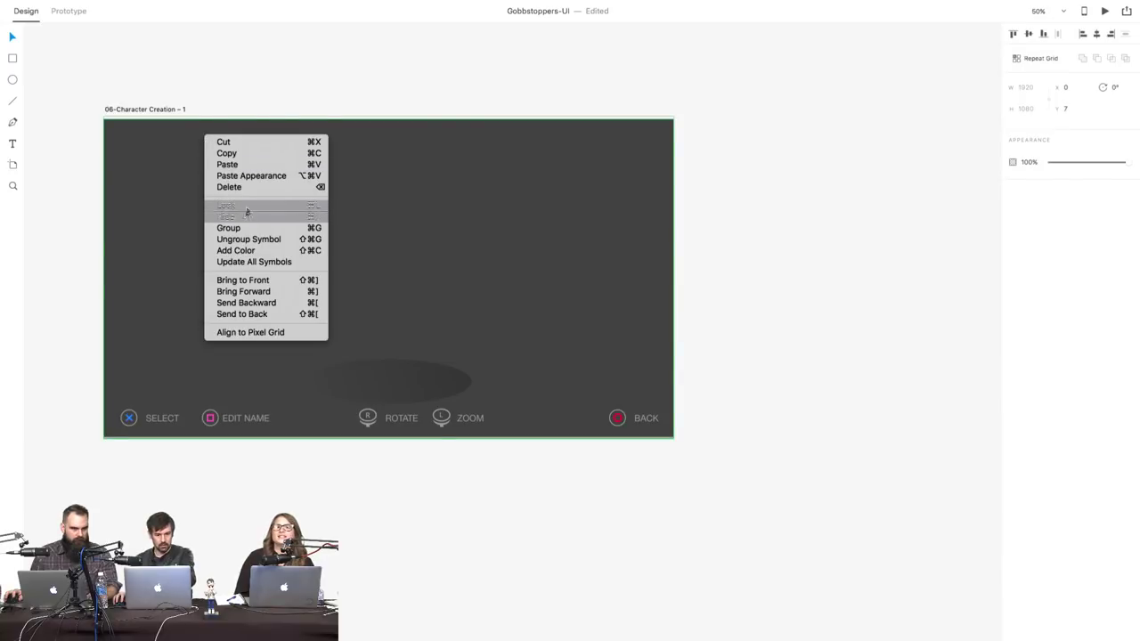
pyautogui.click(443, 369)
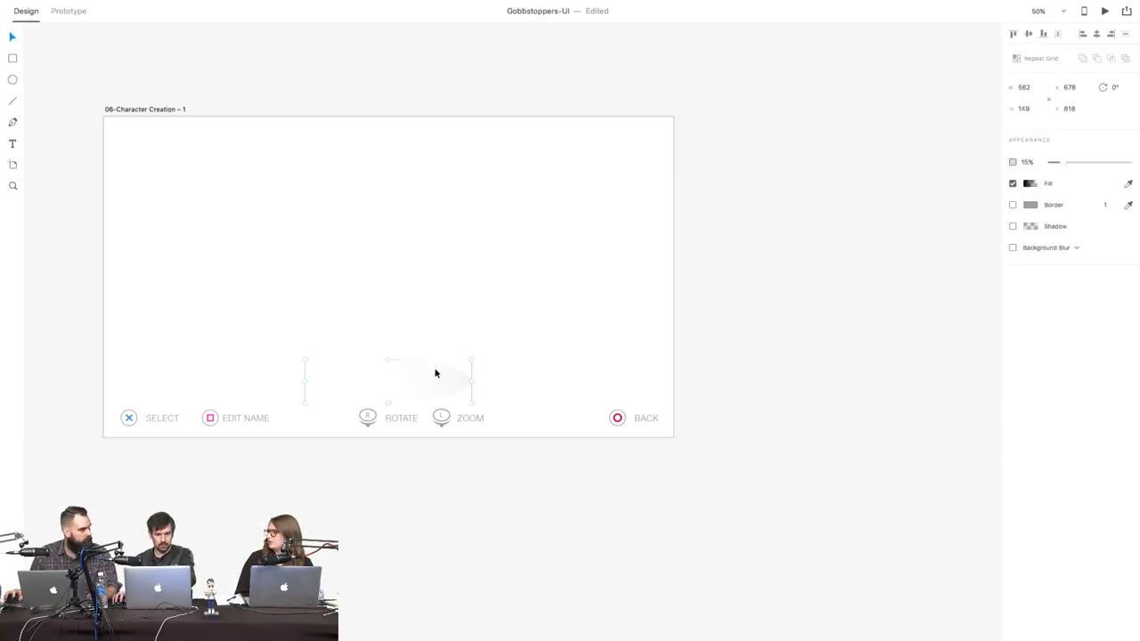
pyautogui.press('Delete')
# - Delete the Select, Edit Name, Rotate, Zoom and Back button prompts along the artboard's lower edge
pyautogui.click(160, 419)
pyautogui.press('Delete')
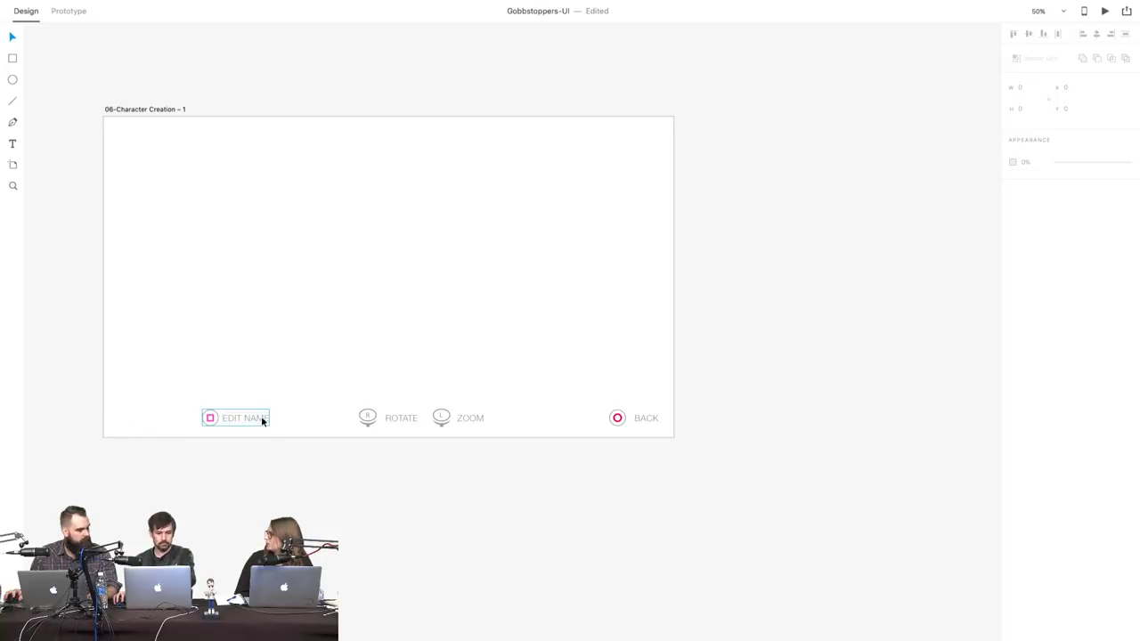
pyautogui.click(261, 416)
pyautogui.press('Delete')
pyautogui.click(414, 418)
pyautogui.press('Delete')
pyautogui.click(477, 420)
pyautogui.press('Delete')
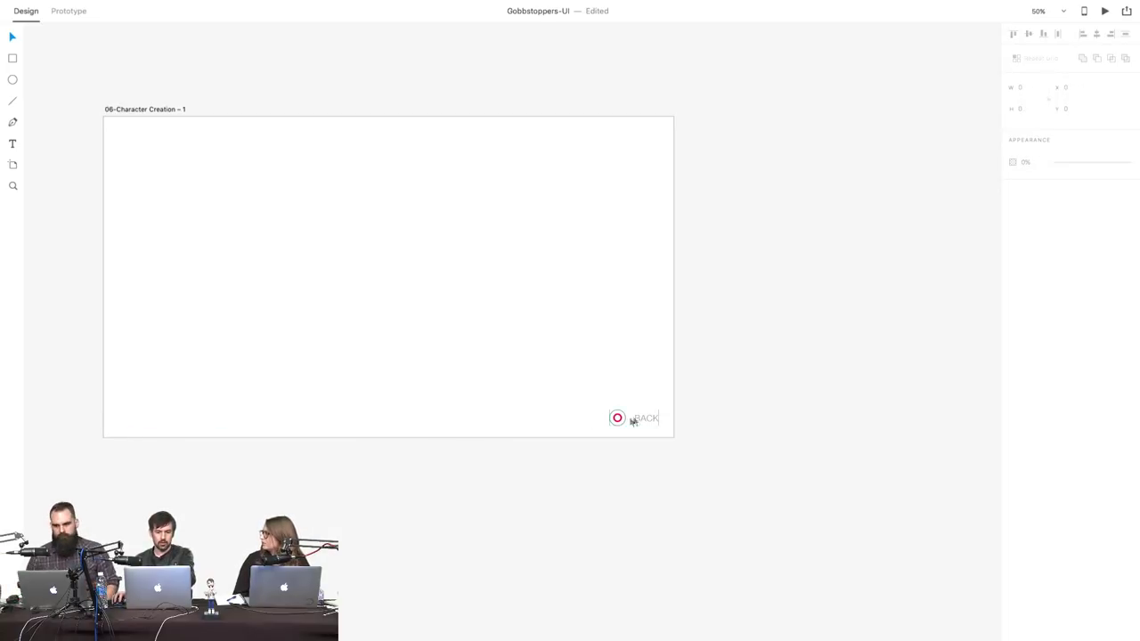
pyautogui.click(637, 419)
pyautogui.press('Delete')
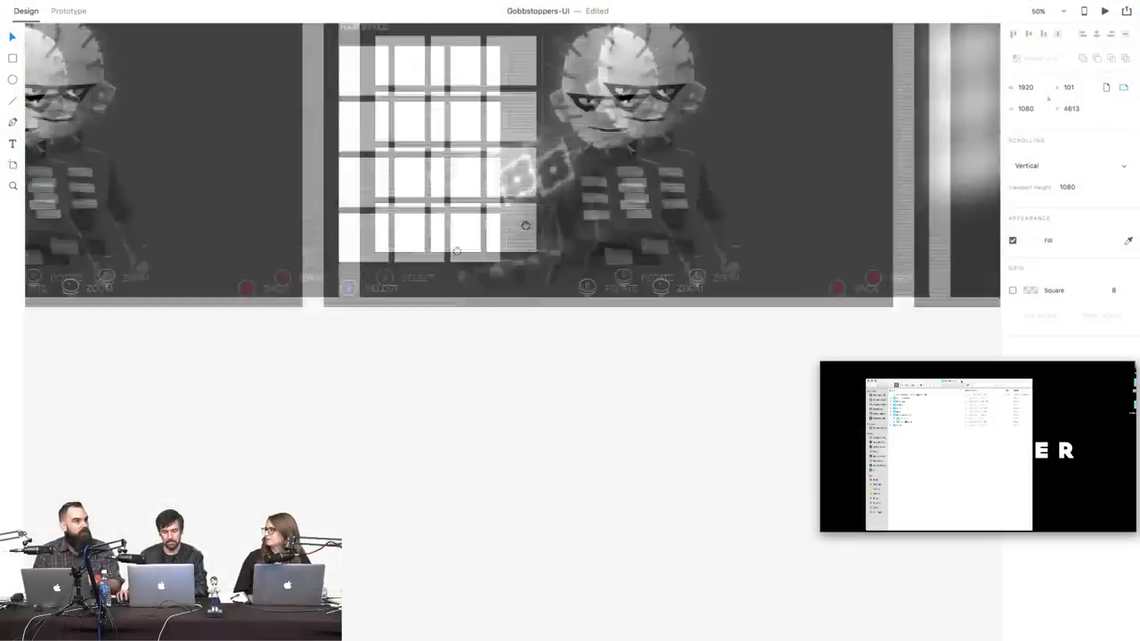
# - Rename the emptied artboard copy to 09-HUD
pyautogui.scroll(-10, 525, 226)
pyautogui.doubleClick(467, 187)
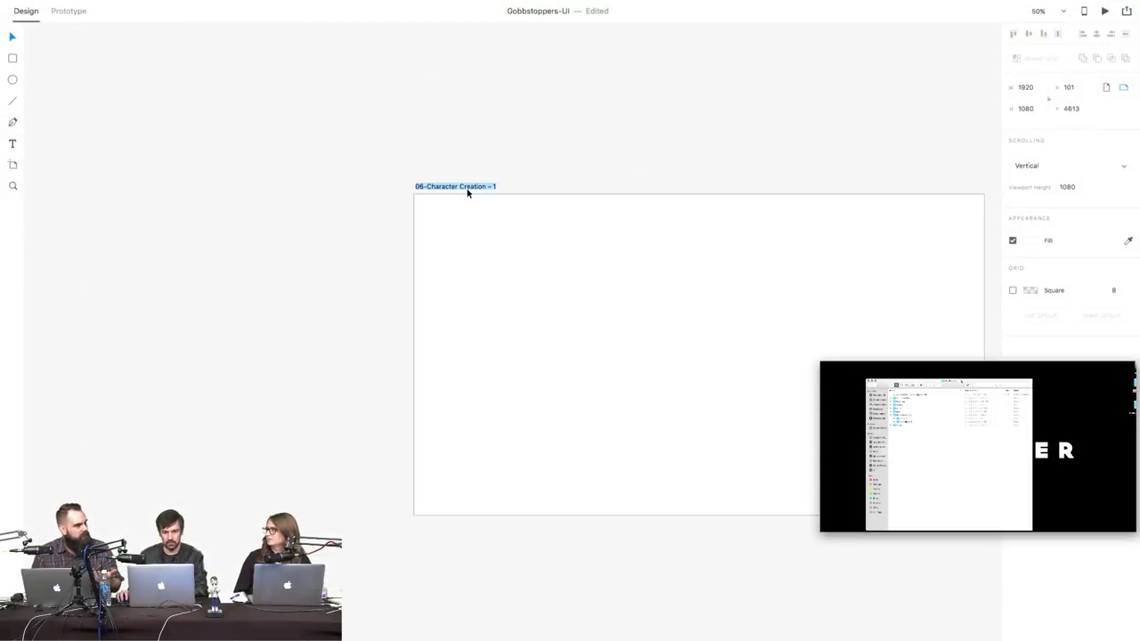
pyautogui.press('Right')
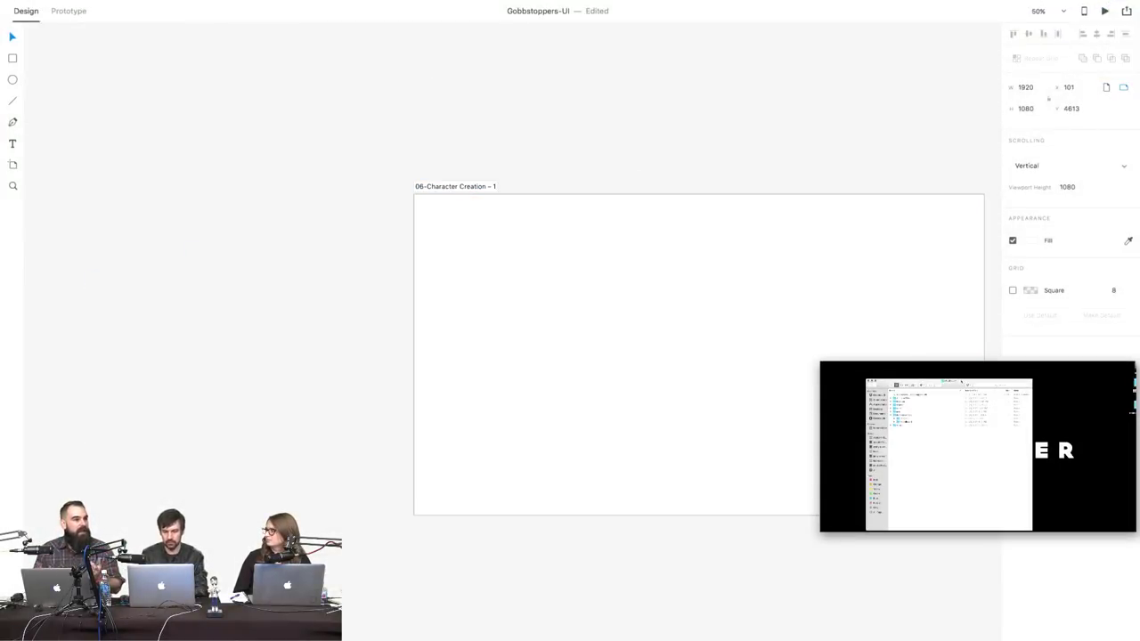
pyautogui.press('BackSpace')
pyautogui.press('BackSpace')
pyautogui.press('BackSpace')
pyautogui.press('BackSpace')
pyautogui.press('BackSpace')
pyautogui.press('BackSpace')
pyautogui.press('BackSpace')
pyautogui.press('BackSpace')
pyautogui.press('BackSpace')
pyautogui.press('BackSpace')
pyautogui.press('BackSpace')
pyautogui.press('BackSpace')
pyautogui.press('BackSpace')
pyautogui.press('BackSpace')
pyautogui.press('BackSpace')
pyautogui.press('BackSpace')
pyautogui.press('BackSpace')
pyautogui.press('BackSpace')
pyautogui.press('BackSpace')
pyautogui.press('BackSpace')
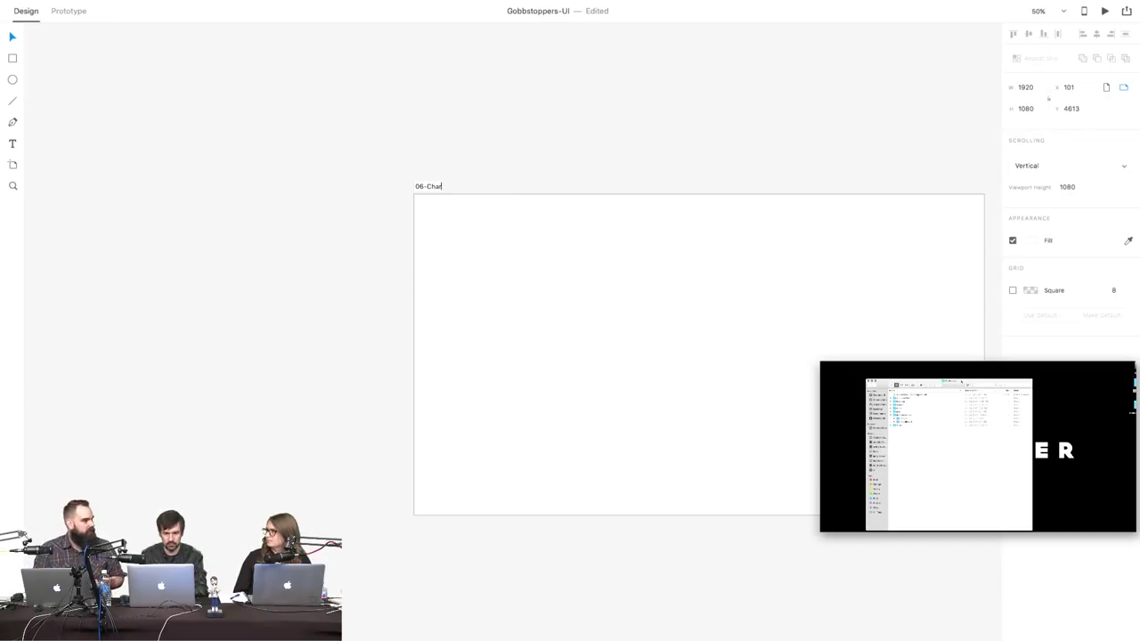
pyautogui.press('BackSpace')
pyautogui.press('BackSpace')
pyautogui.write('9-')
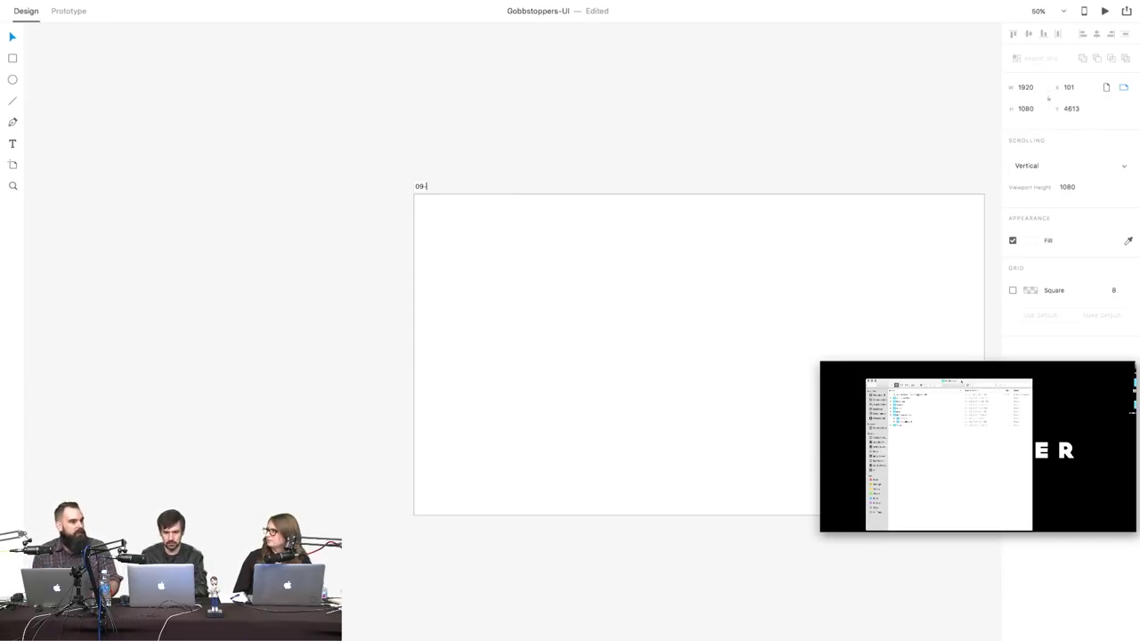
pyautogui.write('HUD')
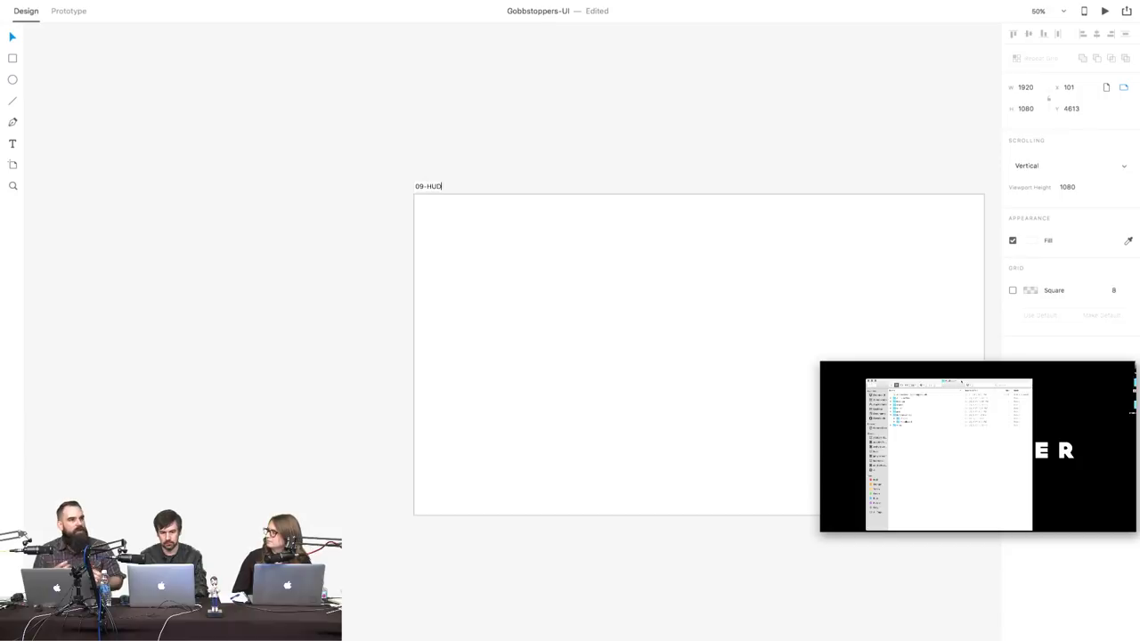
pyautogui.press('Return')
pyautogui.moveTo(558, 165); pyautogui.dragTo(402, 110)
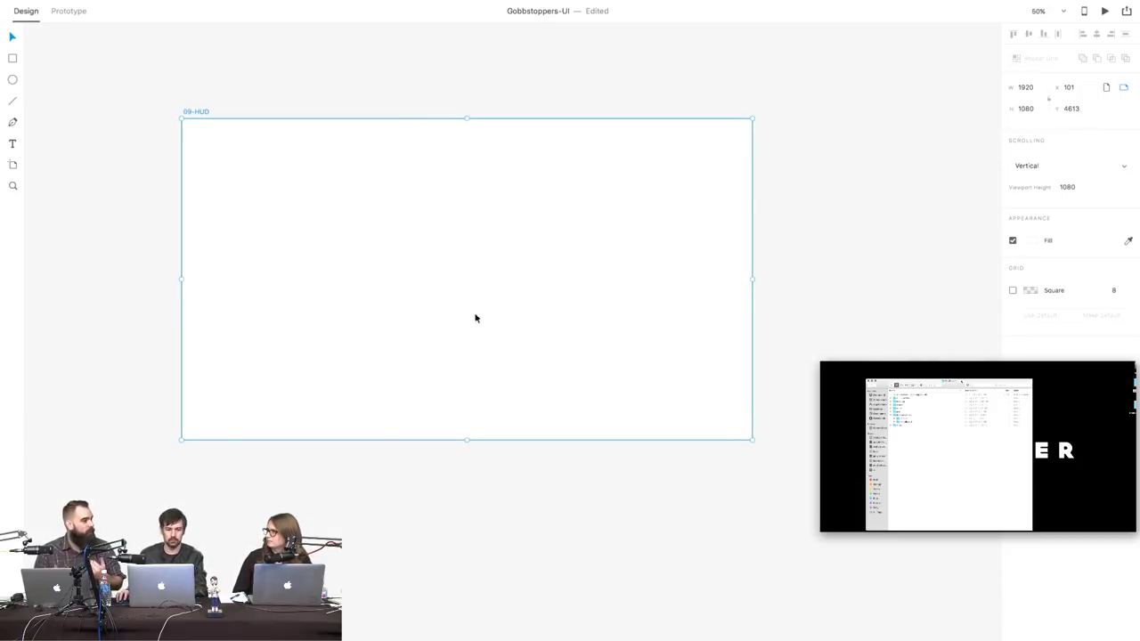
pyautogui.click(86, 66)
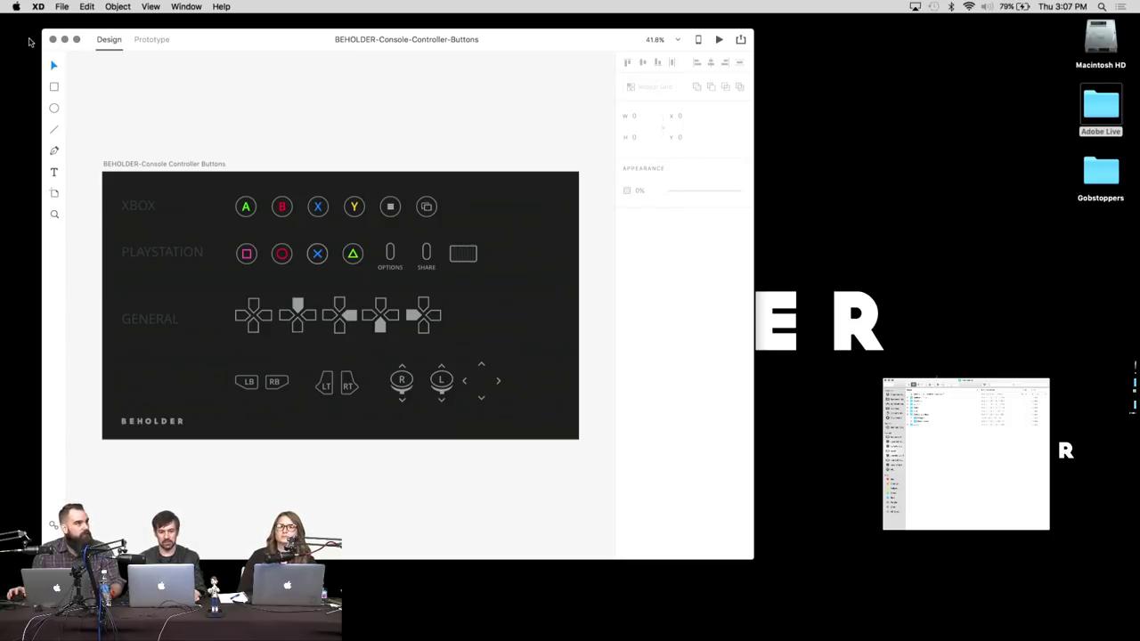
pyautogui.hotkey('ctrl', 'Right')
pyautogui.hotkey('ctrl', 'Left')
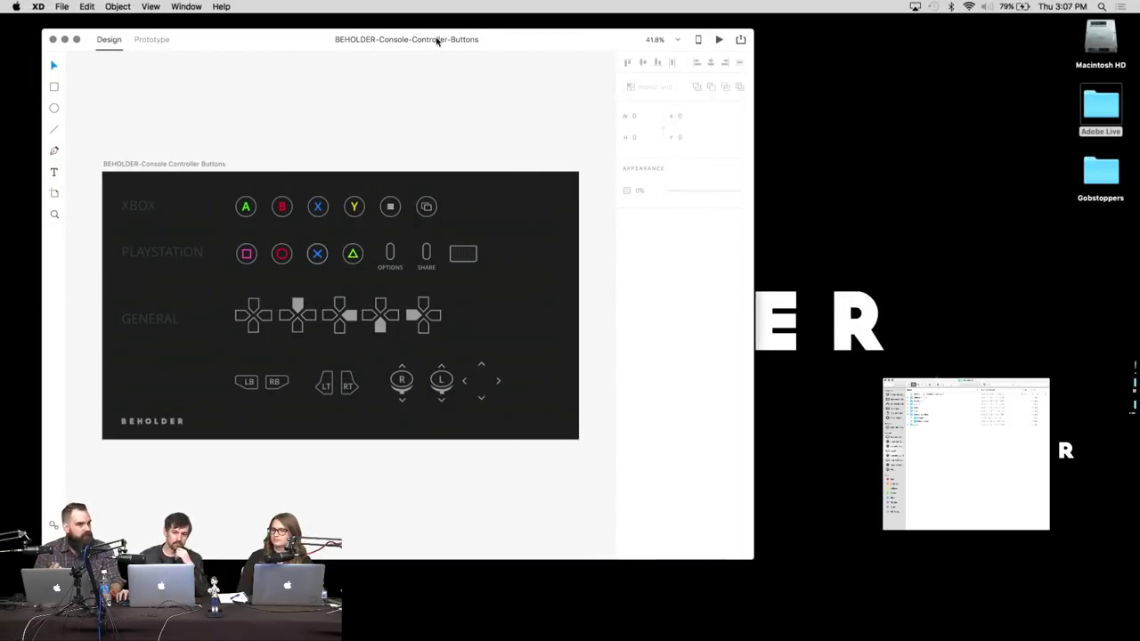
pyautogui.moveTo(437, 41); pyautogui.dragTo(444, 48)
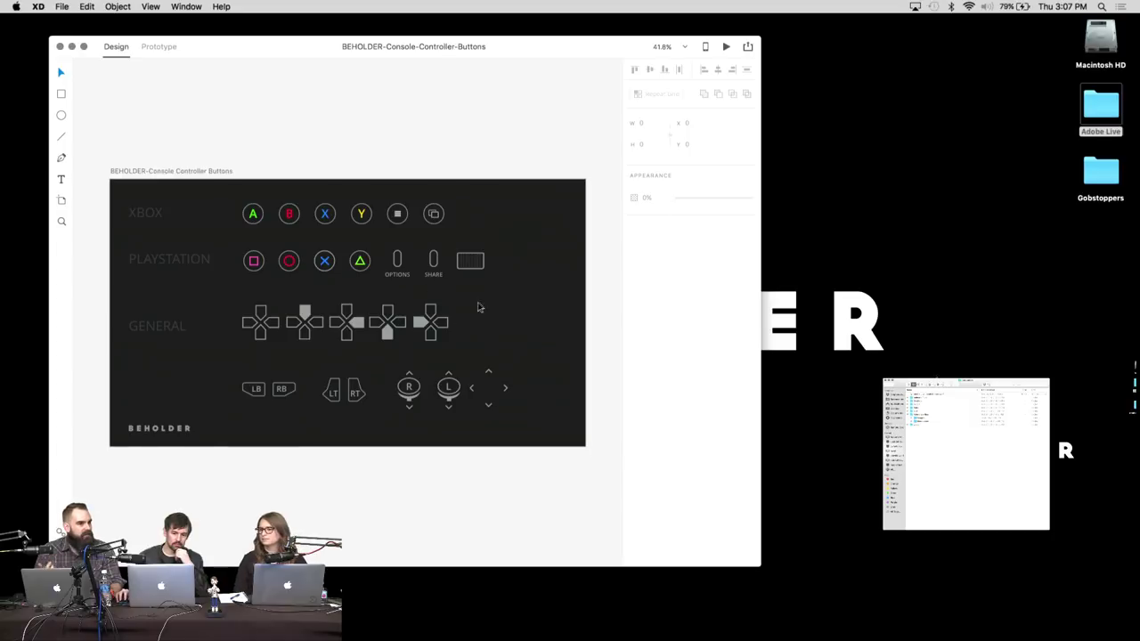
pyautogui.moveTo(459, 56); pyautogui.dragTo(452, 52)
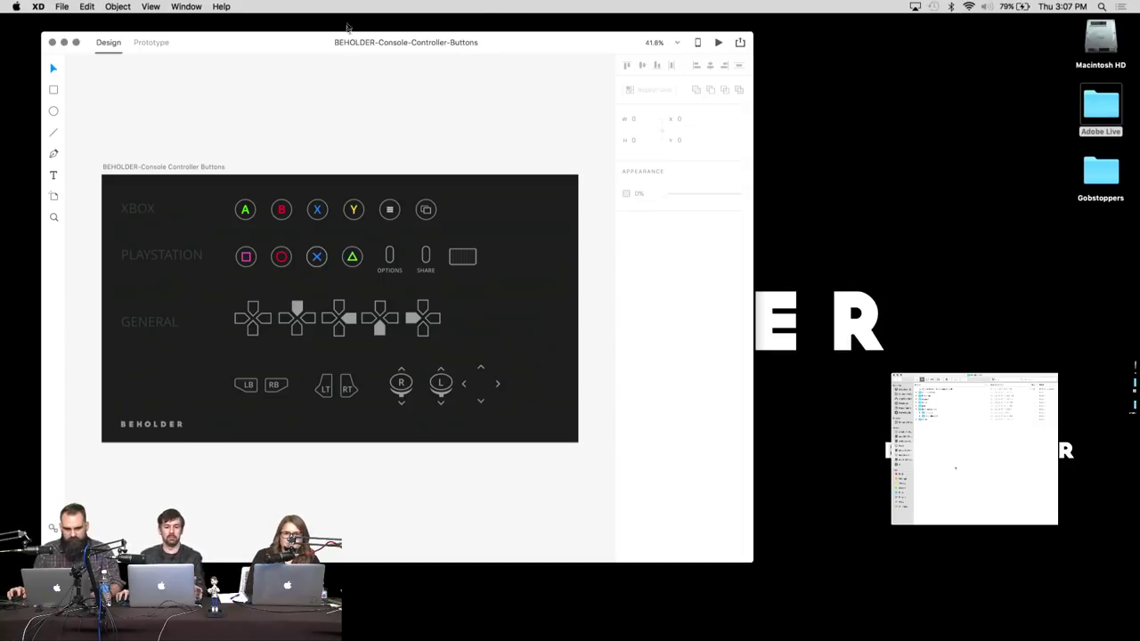
pyautogui.moveTo(348, 43); pyautogui.dragTo(349, 42)
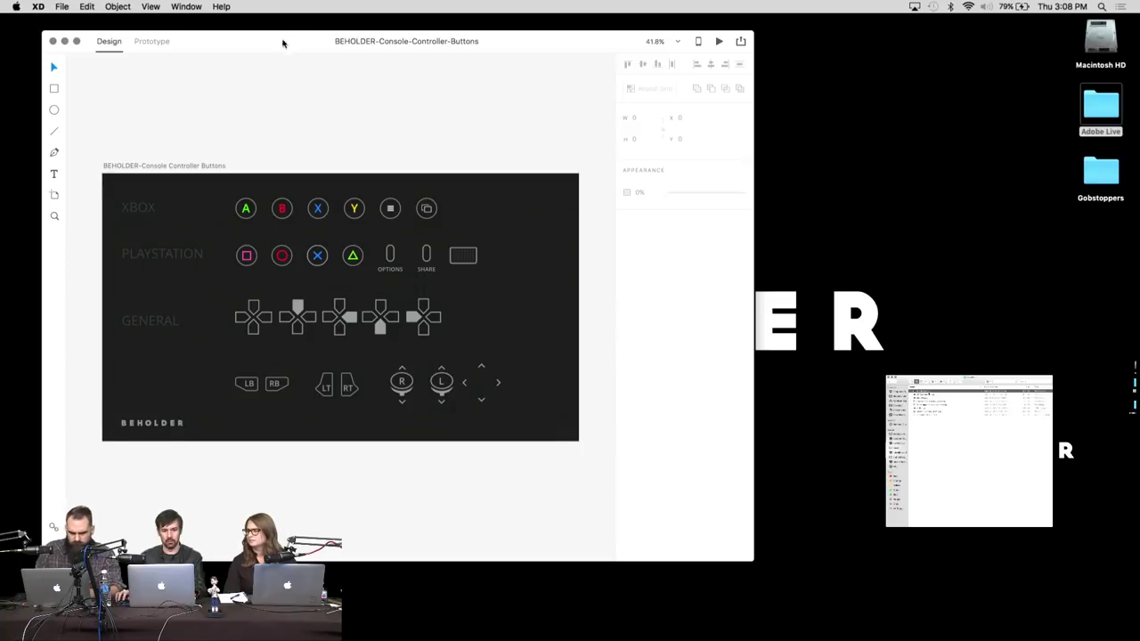
pyautogui.moveTo(282, 42); pyautogui.dragTo(308, 45)
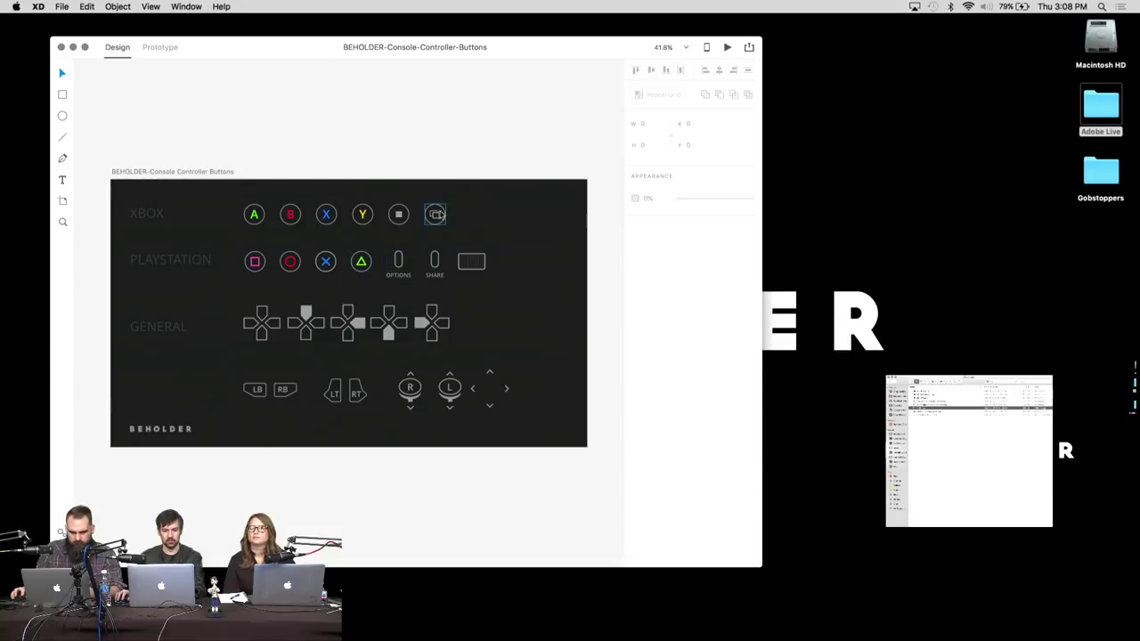
pyautogui.scroll(-1, 415, 59)
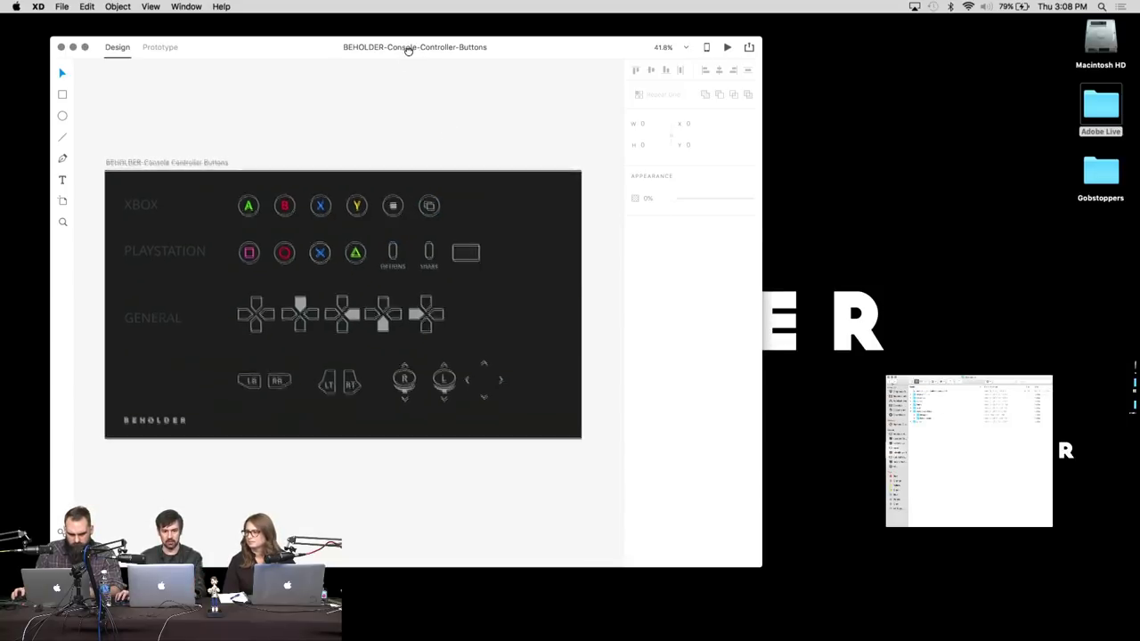
pyautogui.scroll(1, 423, 62)
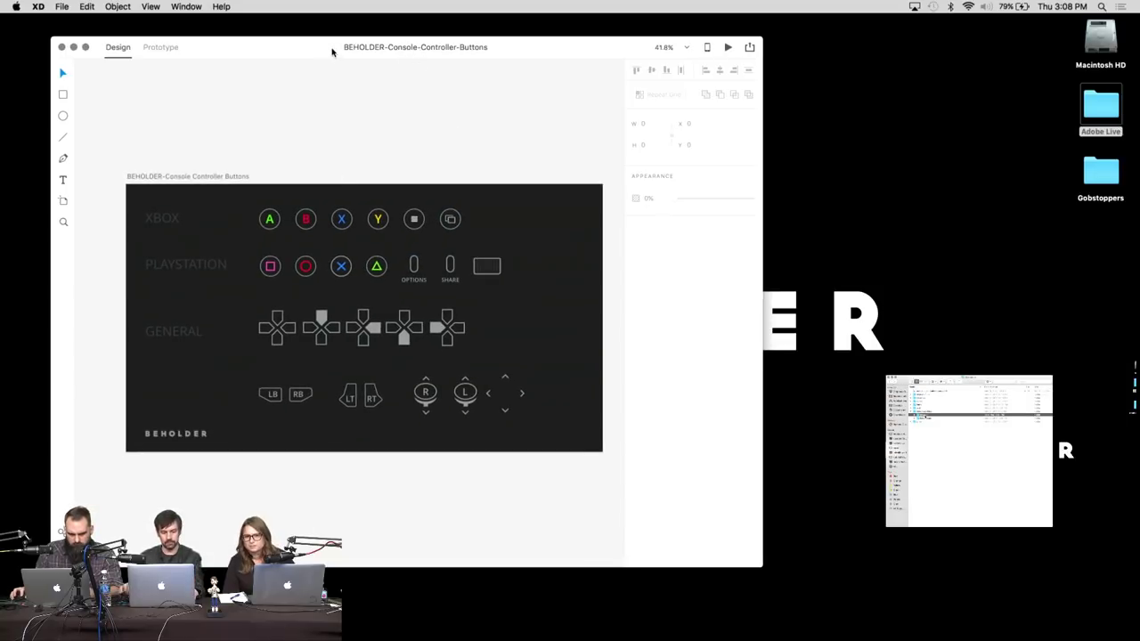
pyautogui.hotkey('ctrl', 'Right')
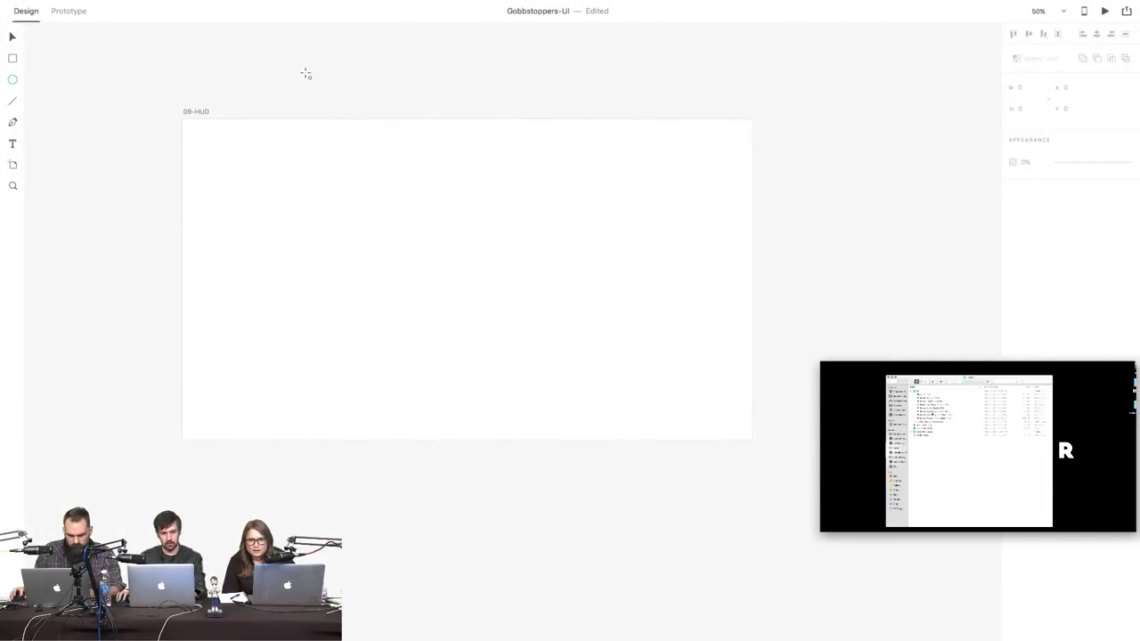
pyautogui.click(13, 37)
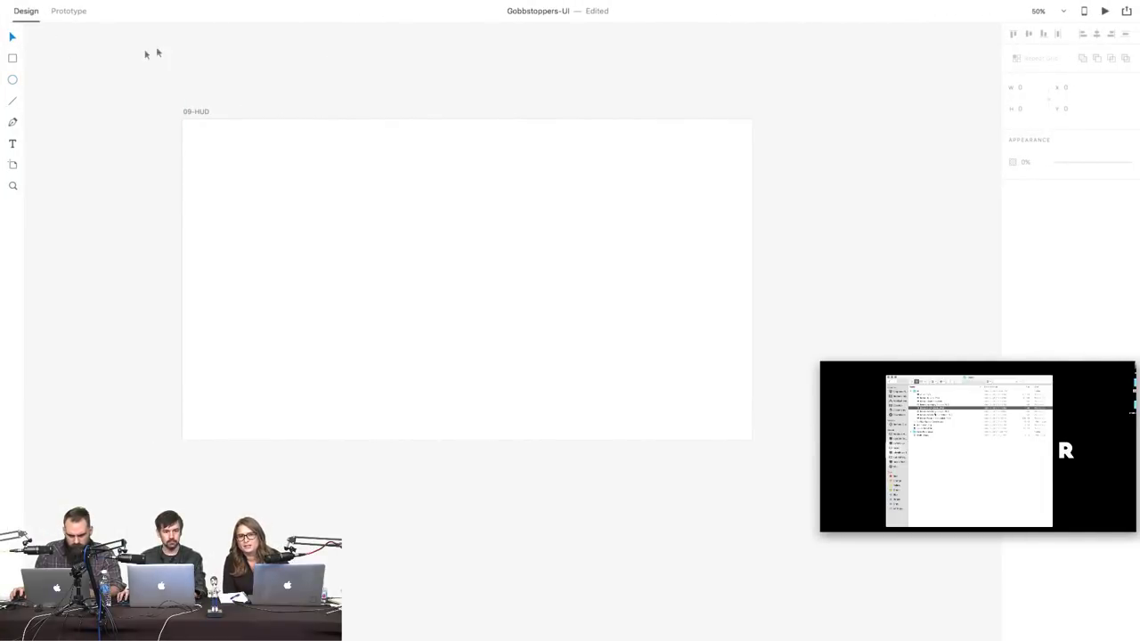
pyautogui.moveTo(89, 3)
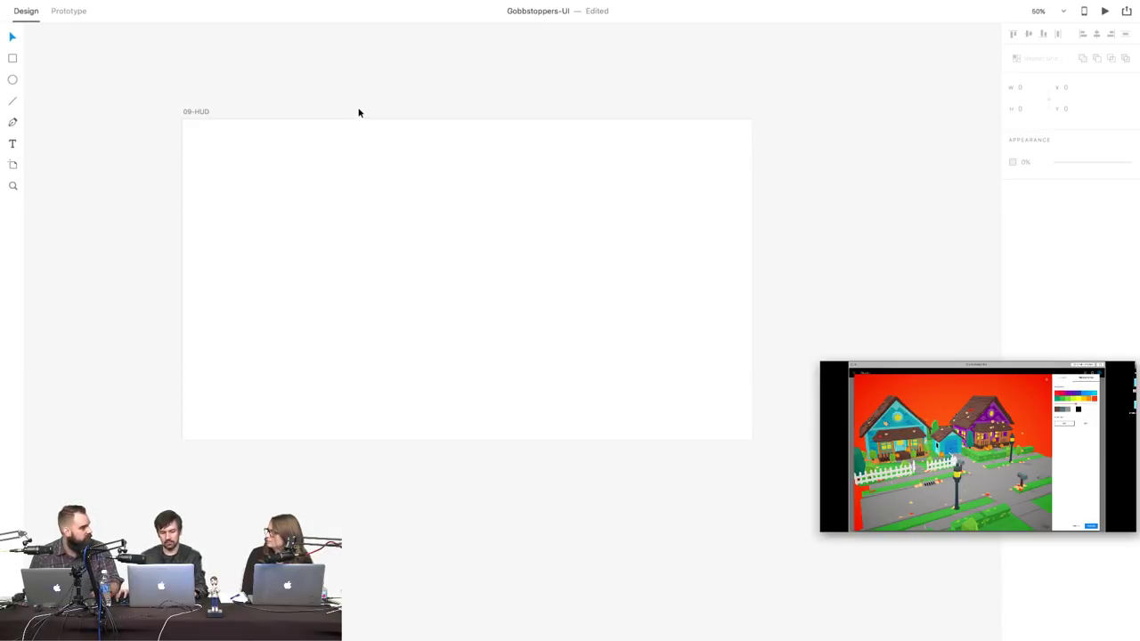
pyautogui.moveTo(366, 222); pyautogui.dragTo(354, 247)
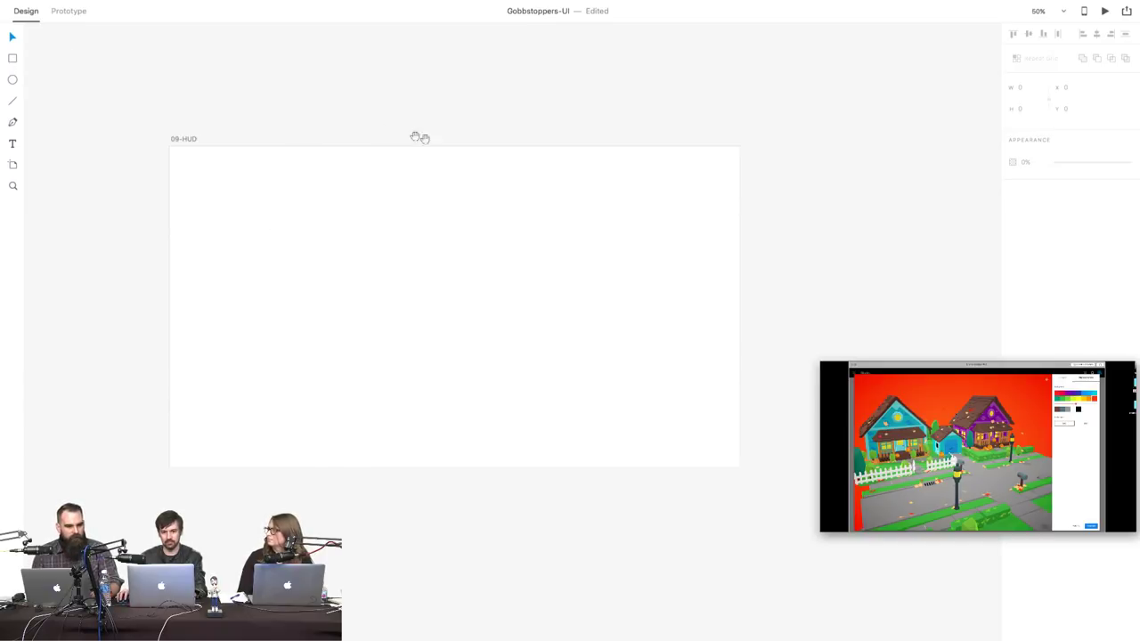
pyautogui.moveTo(425, 130); pyautogui.dragTo(383, 140)
pyautogui.scroll(5, 386, 135)
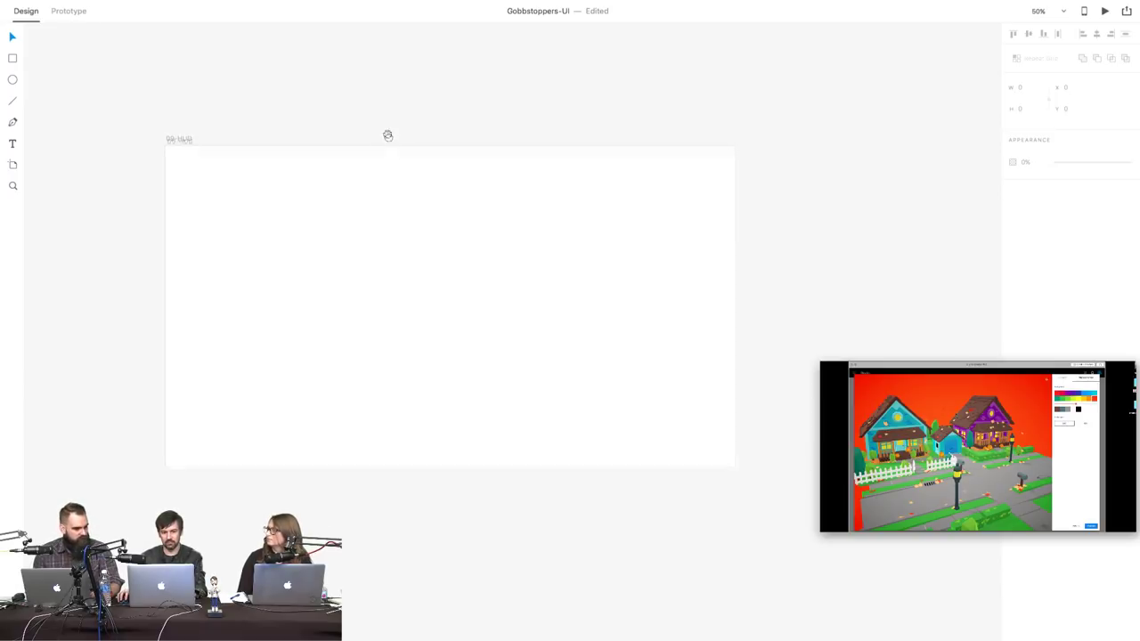
pyautogui.scroll(10, 395, 159)
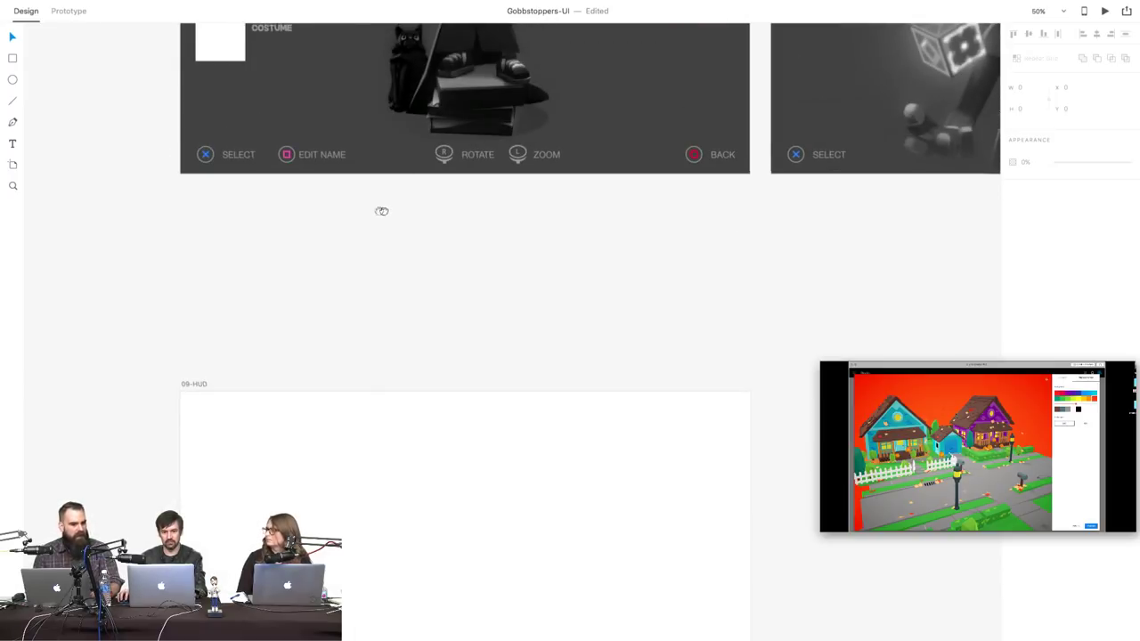
pyautogui.moveTo(382, 211); pyautogui.dragTo(331, 219)
pyautogui.moveTo(364, 258); pyautogui.dragTo(404, 135)
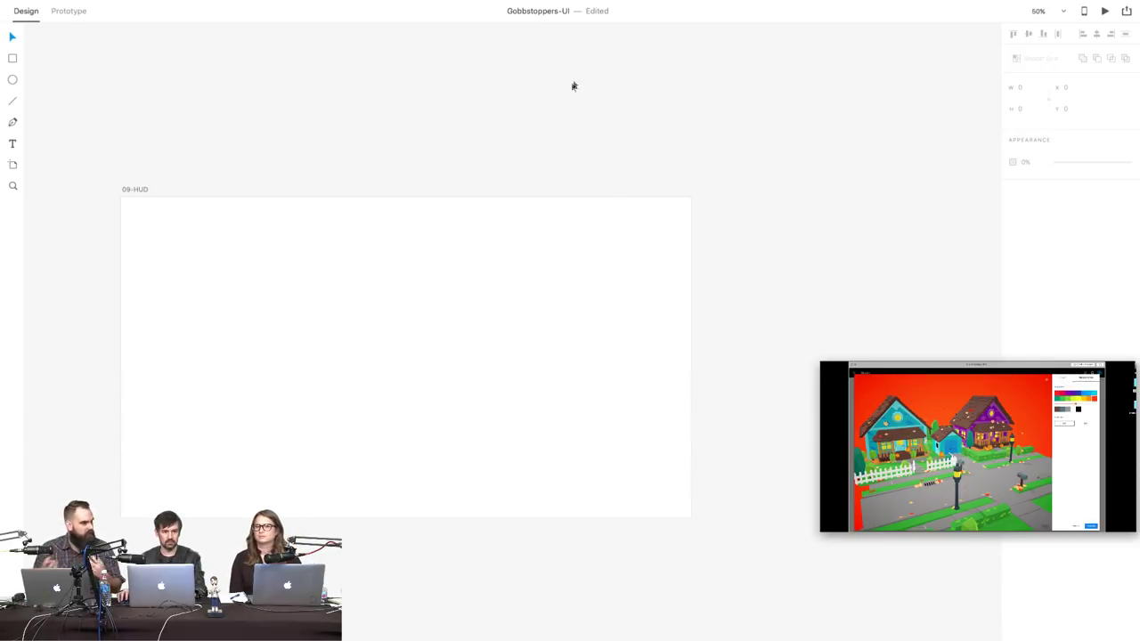
# - Swap the Zoom and Rotate prompts on the Starting Costume artboard so Zoom comes first, and centre the pair under the character
pyautogui.moveTo(573, 84); pyautogui.dragTo(597, 305)
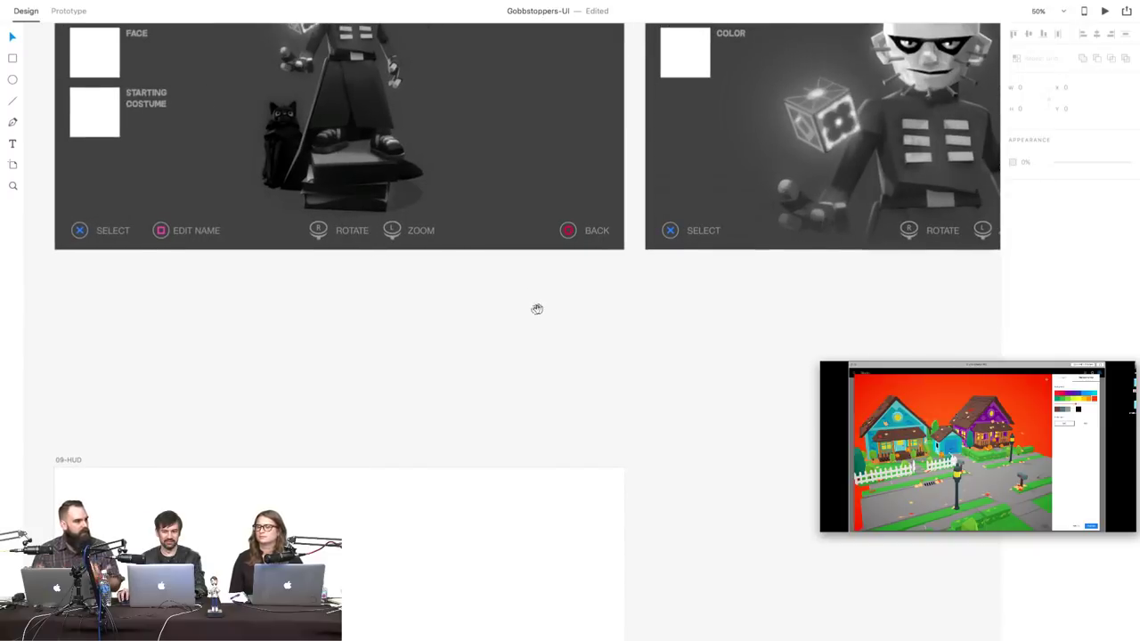
pyautogui.hscroll(2, 406, 311)
pyautogui.scroll(-1, 405, 312)
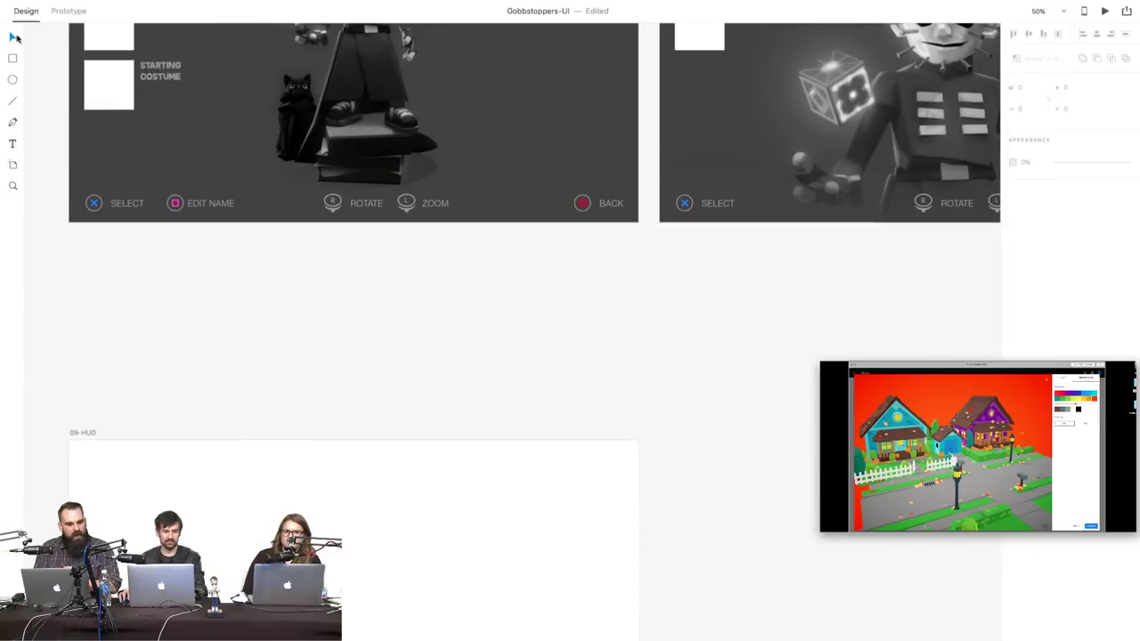
pyautogui.moveTo(372, 254); pyautogui.dragTo(317, 197)
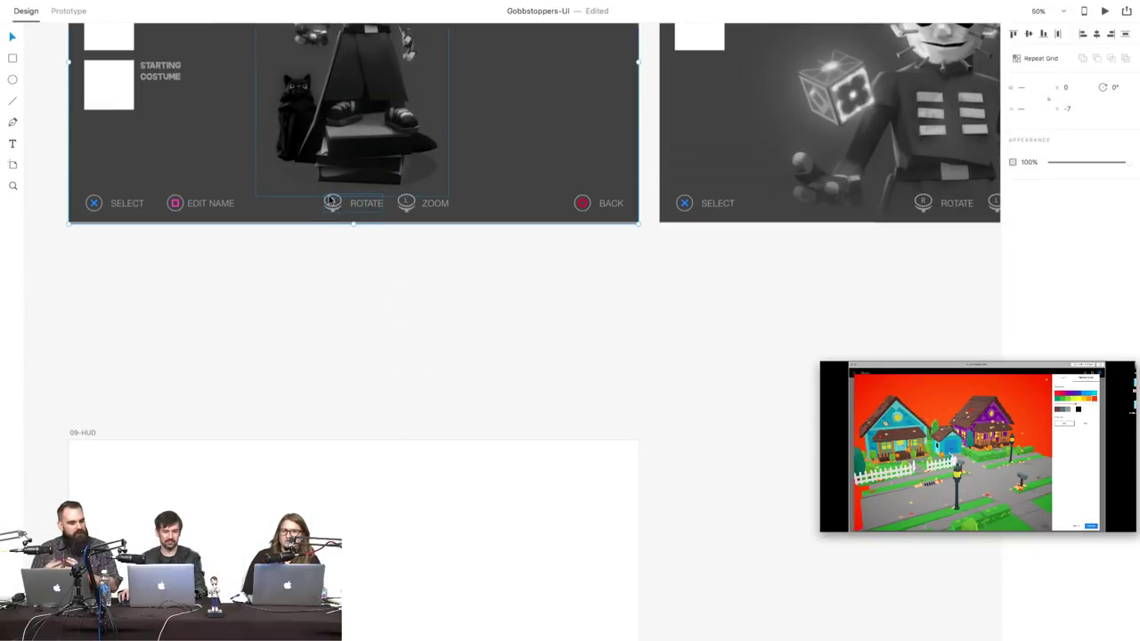
pyautogui.click(365, 203)
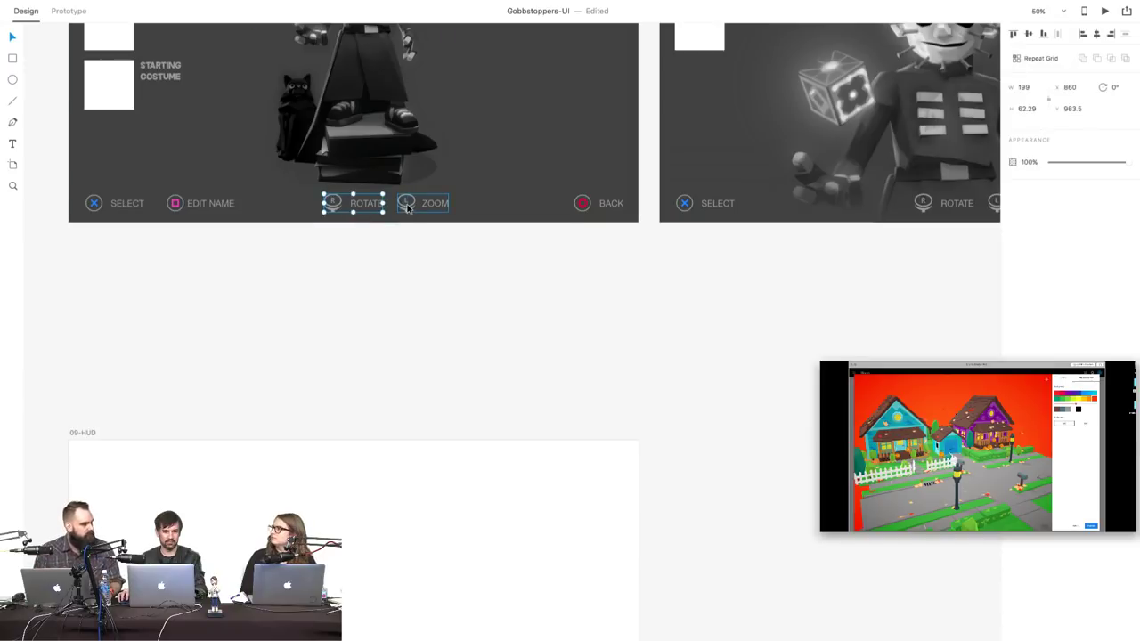
pyautogui.moveTo(408, 205); pyautogui.dragTo(314, 213)
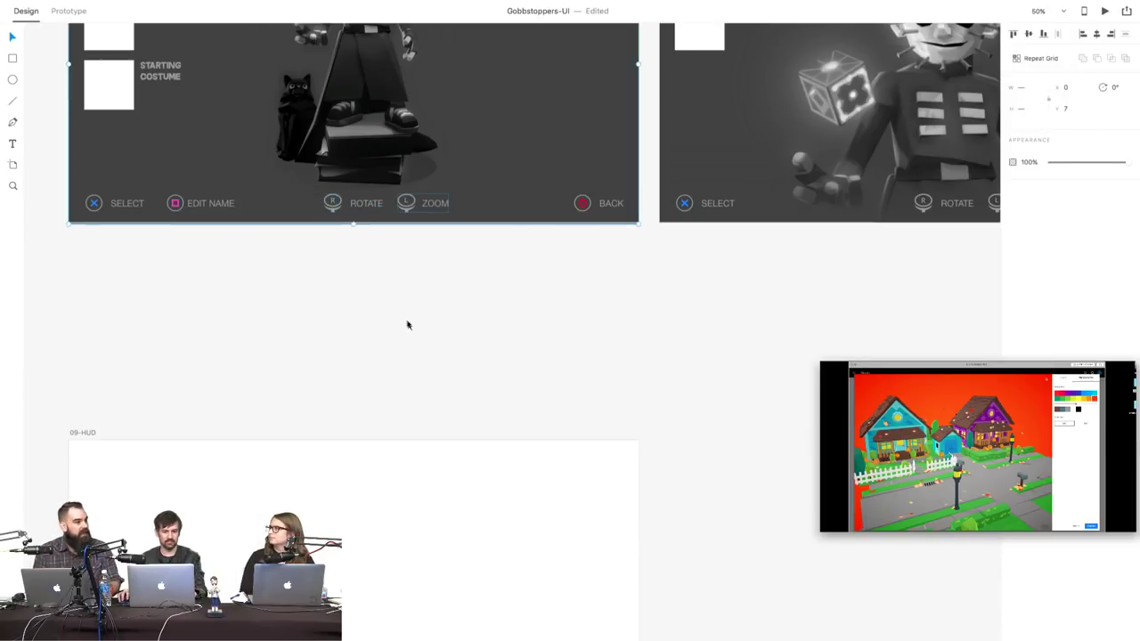
pyautogui.click(407, 211)
pyautogui.moveTo(427, 209); pyautogui.dragTo(391, 207)
pyautogui.click(366, 209)
pyautogui.click(314, 206)
pyautogui.keyDown('shift'); pyautogui.click(380, 207); pyautogui.keyUp('shift')
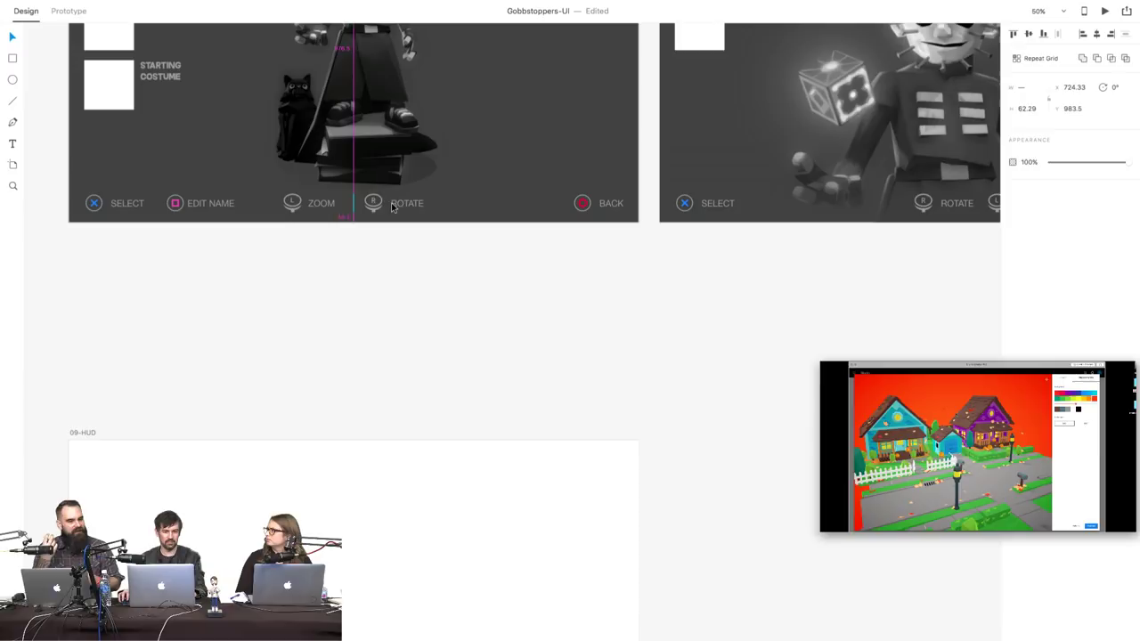
# - Shift the Zoom prompt slightly closer to the Rotate prompt, to X 735.33, keeping both on the same line
pyautogui.click(383, 273)
pyautogui.click(318, 205)
pyautogui.moveTo(318, 204); pyautogui.dragTo(325, 205)
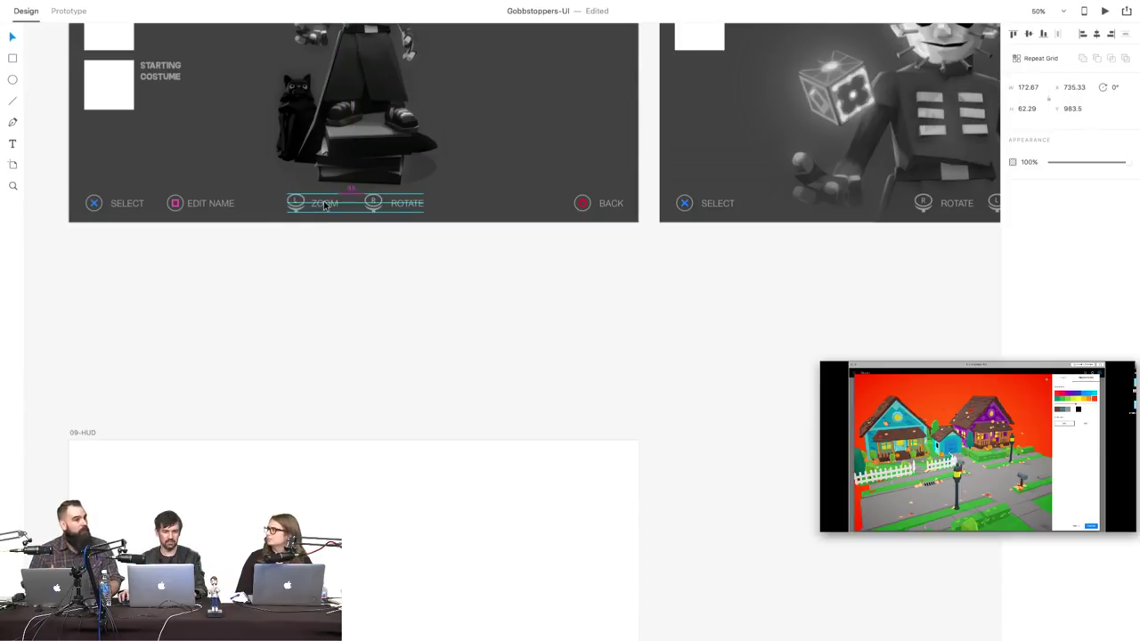
pyautogui.click(361, 264)
pyautogui.hscroll(5, 422, 330)
pyautogui.scroll(2, 503, 369)
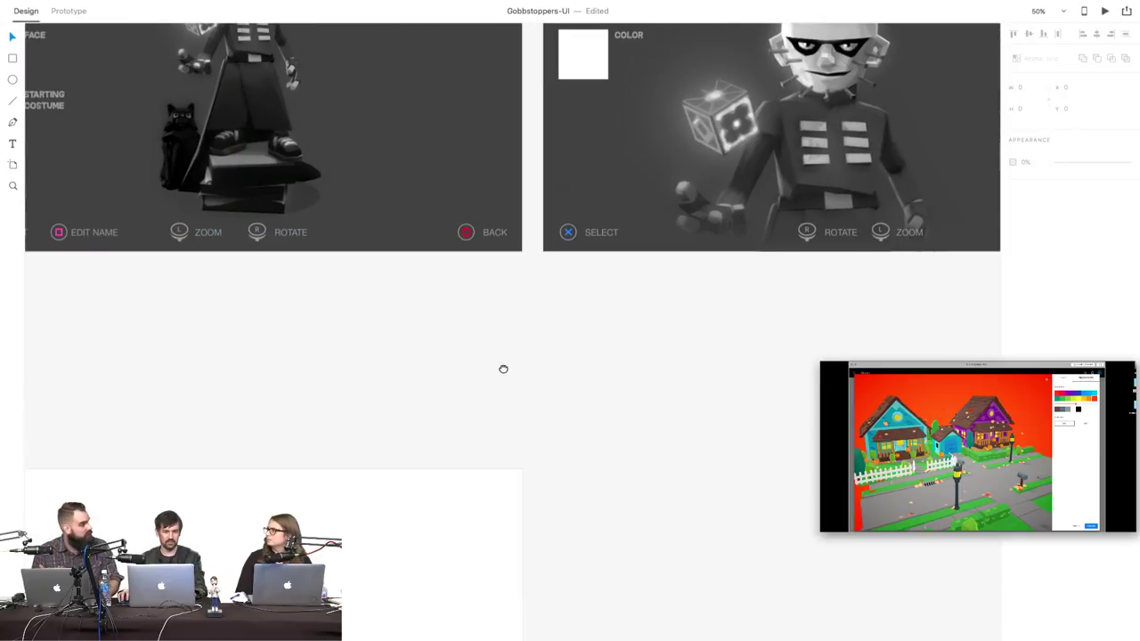
pyautogui.click(169, 232)
pyautogui.doubleClick(178, 232)
pyautogui.click(238, 299)
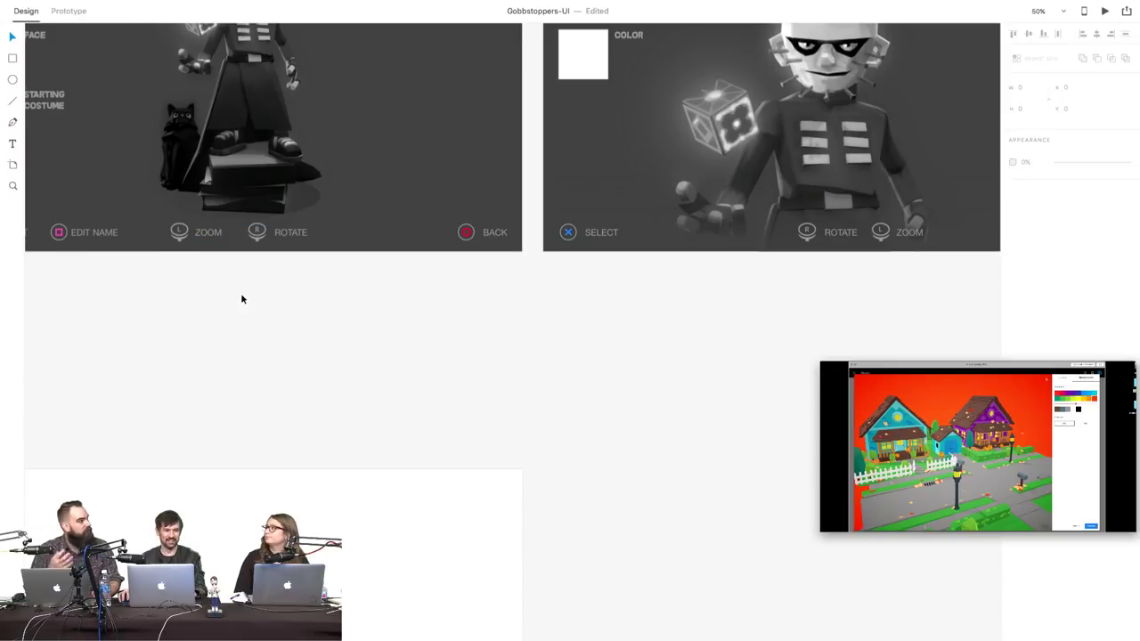
pyautogui.hscroll(-10, 326, 324)
pyautogui.scroll(3, 348, 356)
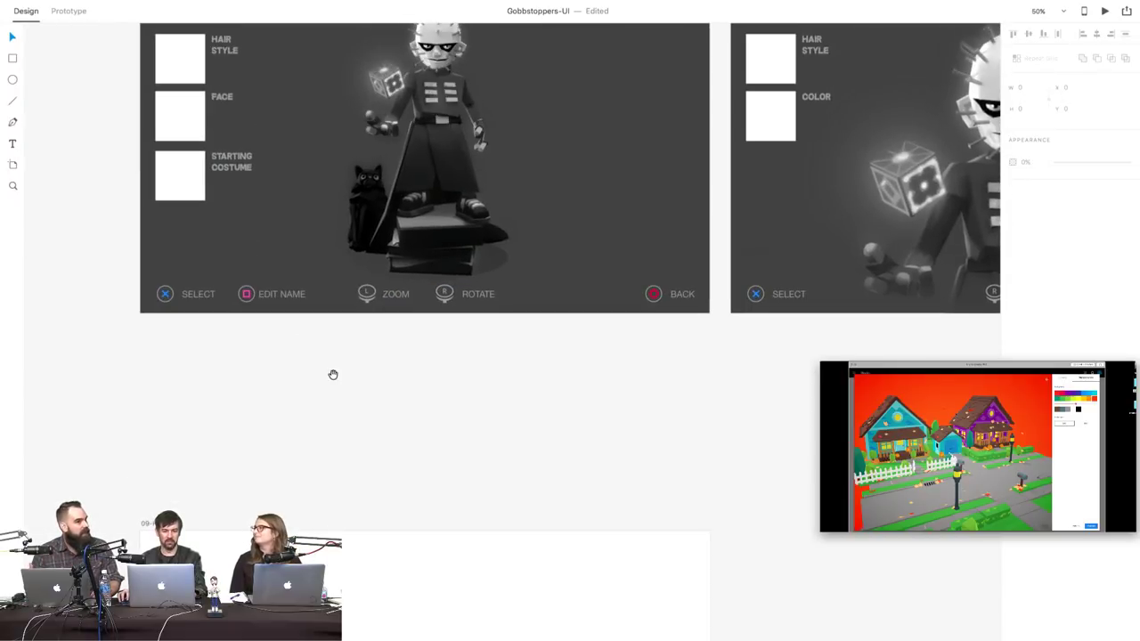
pyautogui.click(13, 143)
pyautogui.click(385, 401)
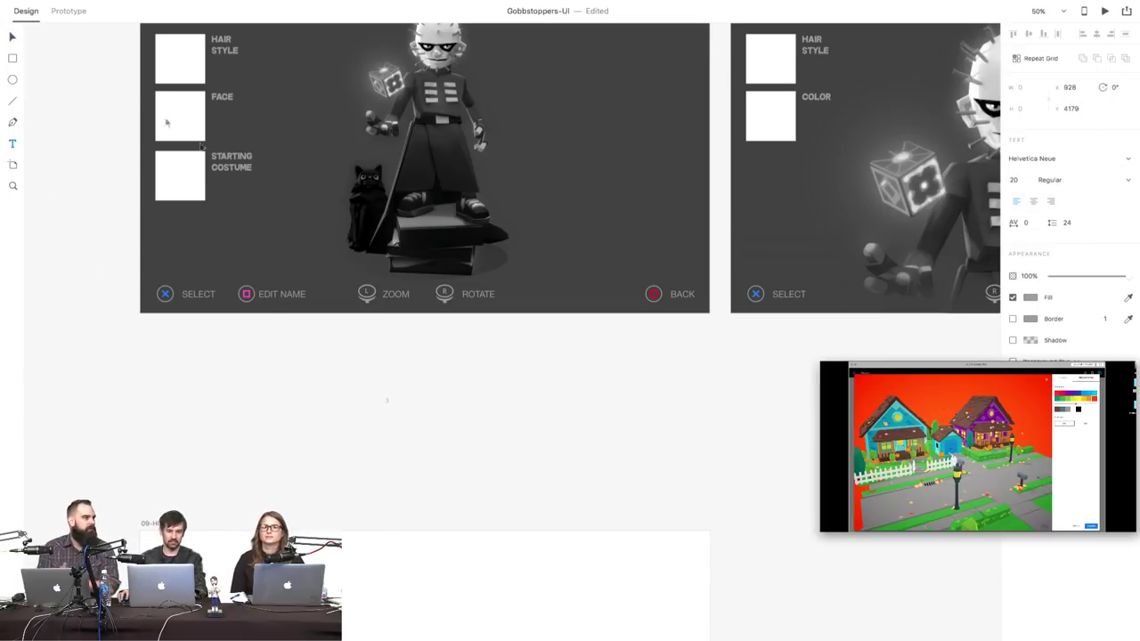
pyautogui.click(387, 403)
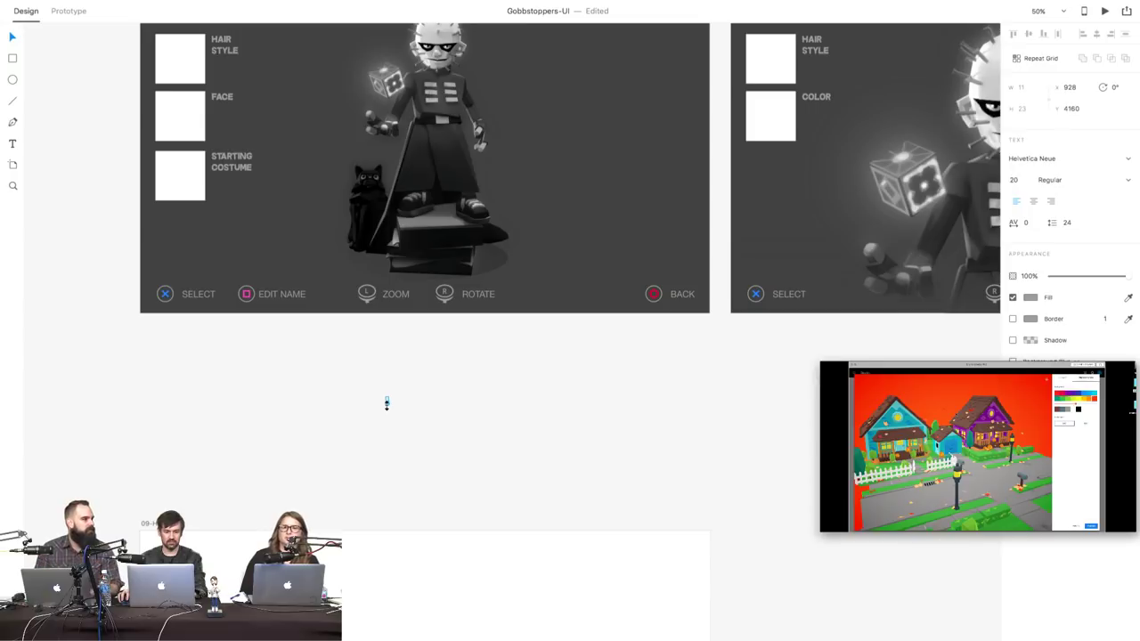
pyautogui.moveTo(386, 402); pyautogui.dragTo(348, 262)
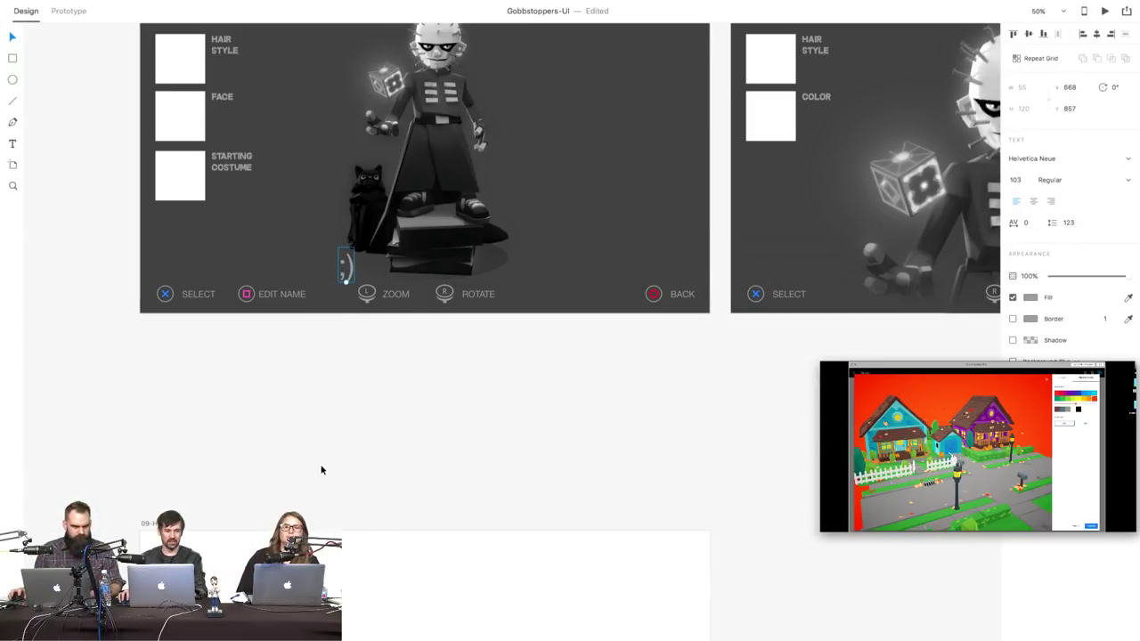
pyautogui.press('Delete')
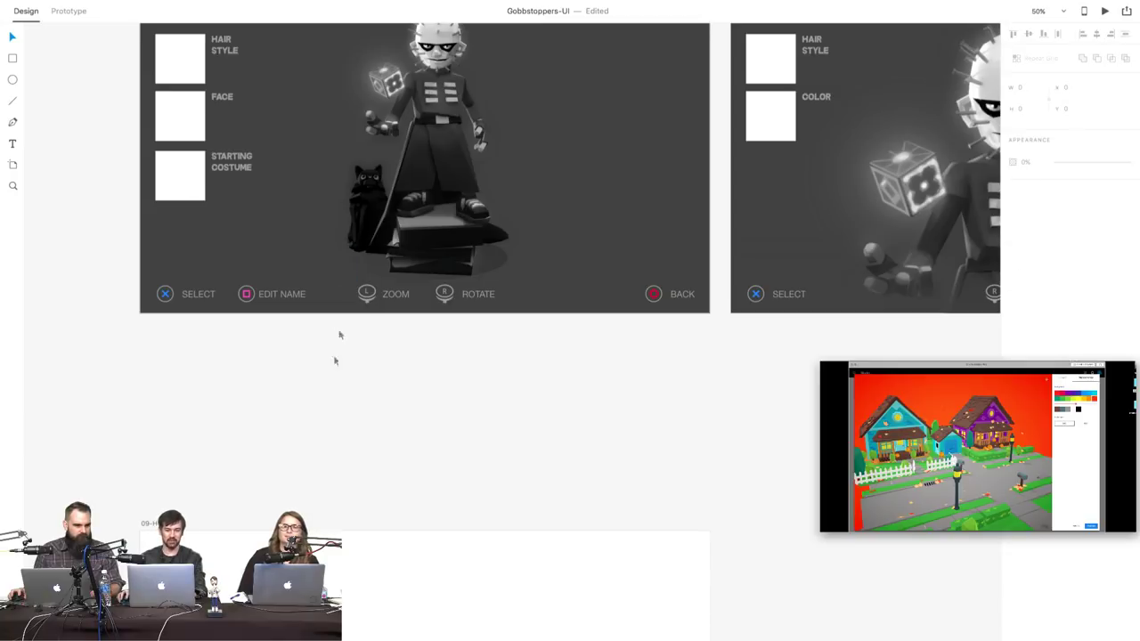
# - Replace the Rotate and Zoom prompts on the Hair Style and Color artboard with a copy of the reordered Zoom and Rotate pair
pyautogui.hscroll(5, 381, 327)
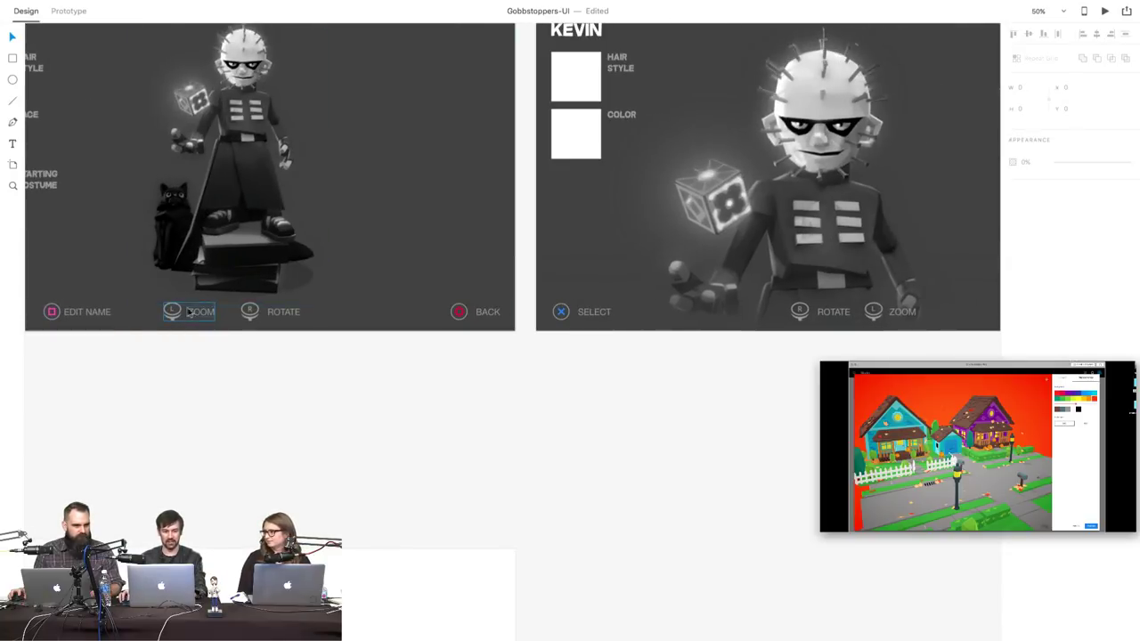
pyautogui.click(187, 314)
pyautogui.keyDown('shift'); pyautogui.click(267, 313); pyautogui.keyUp('shift')
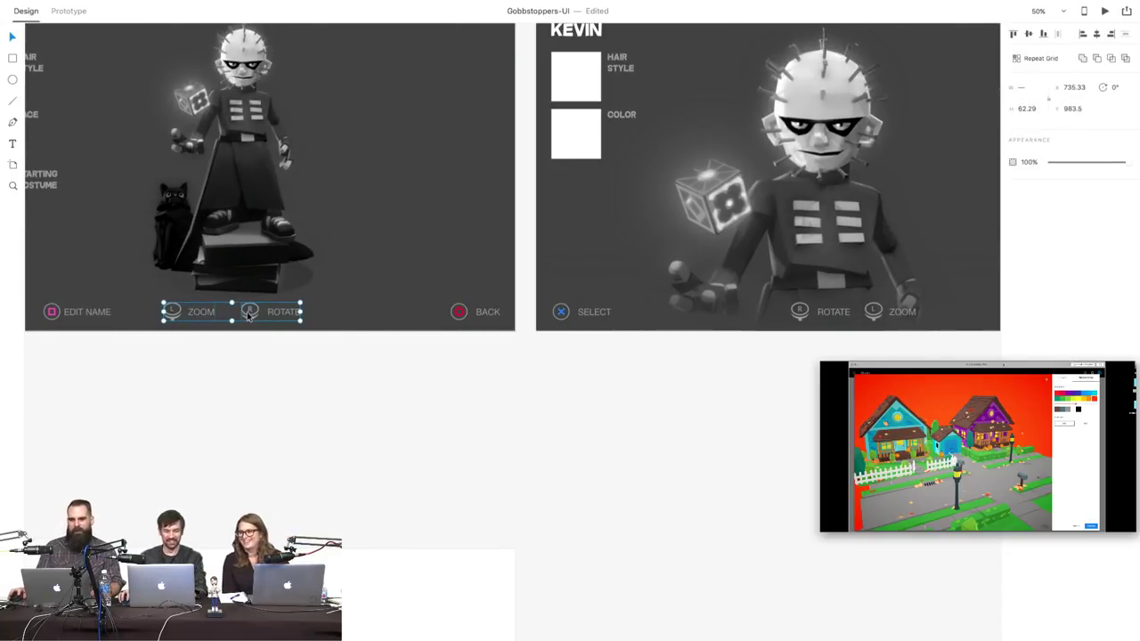
pyautogui.hscroll(8, 779, 568)
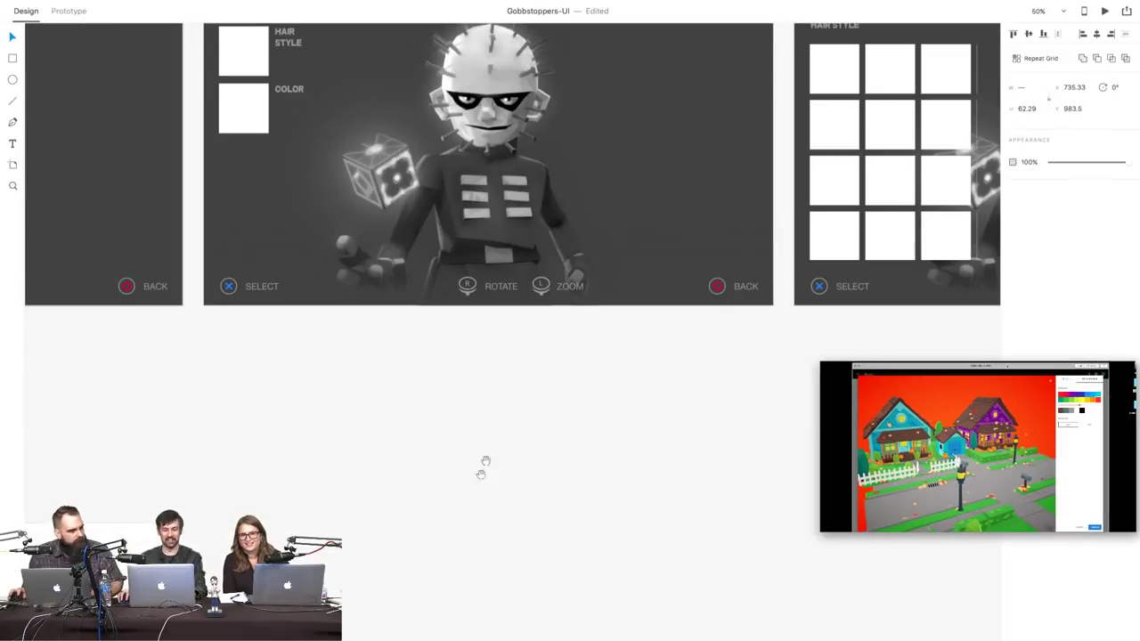
pyautogui.click(494, 290)
pyautogui.press('Delete')
pyautogui.click(545, 292)
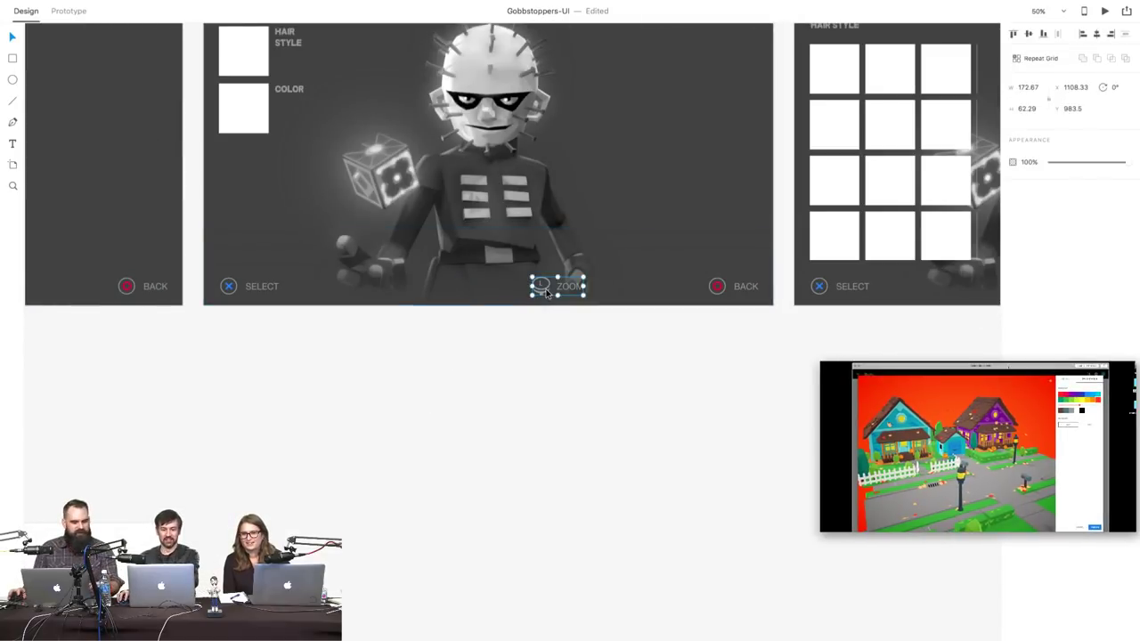
pyautogui.press('Delete')
pyautogui.hotkey('ctrl', 'v')
# - Replace the Rotate and Zoom prompts on the Hair Style grid artboard with the same copied Zoom and Rotate pair
pyautogui.hscroll(9, 411, 347)
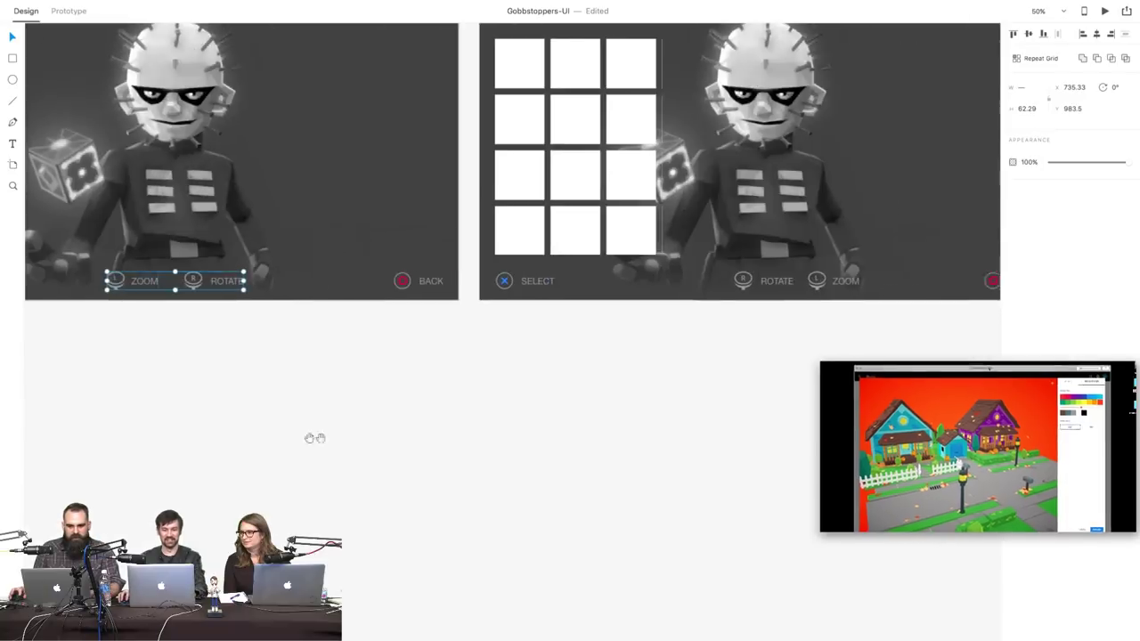
pyautogui.click(672, 311)
pyautogui.press('Delete')
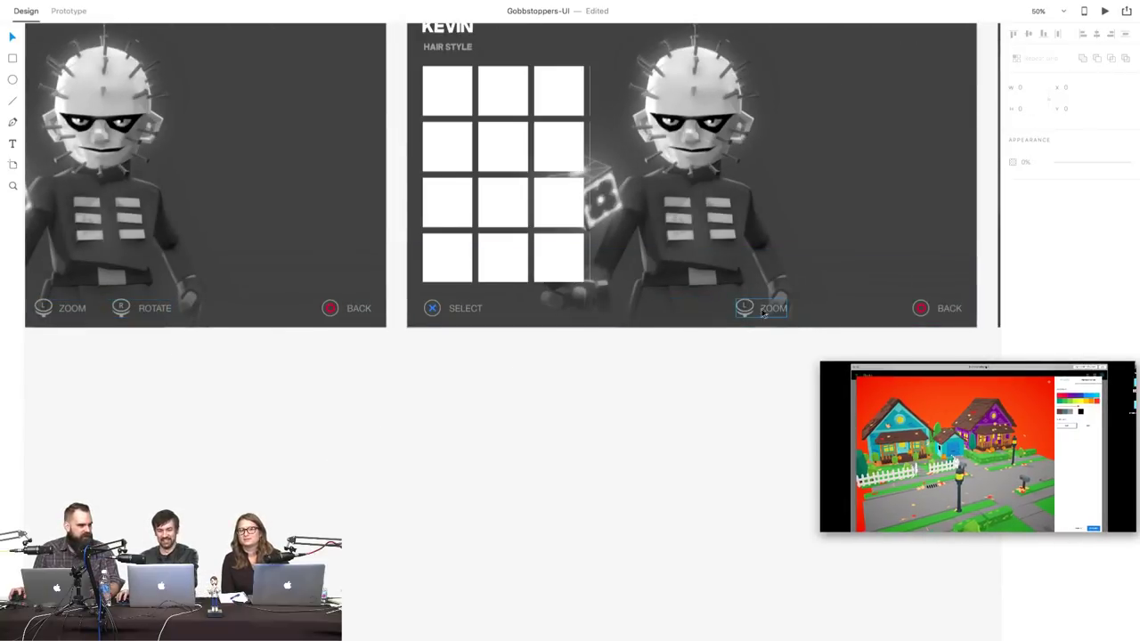
pyautogui.click(742, 312)
pyautogui.press('Delete')
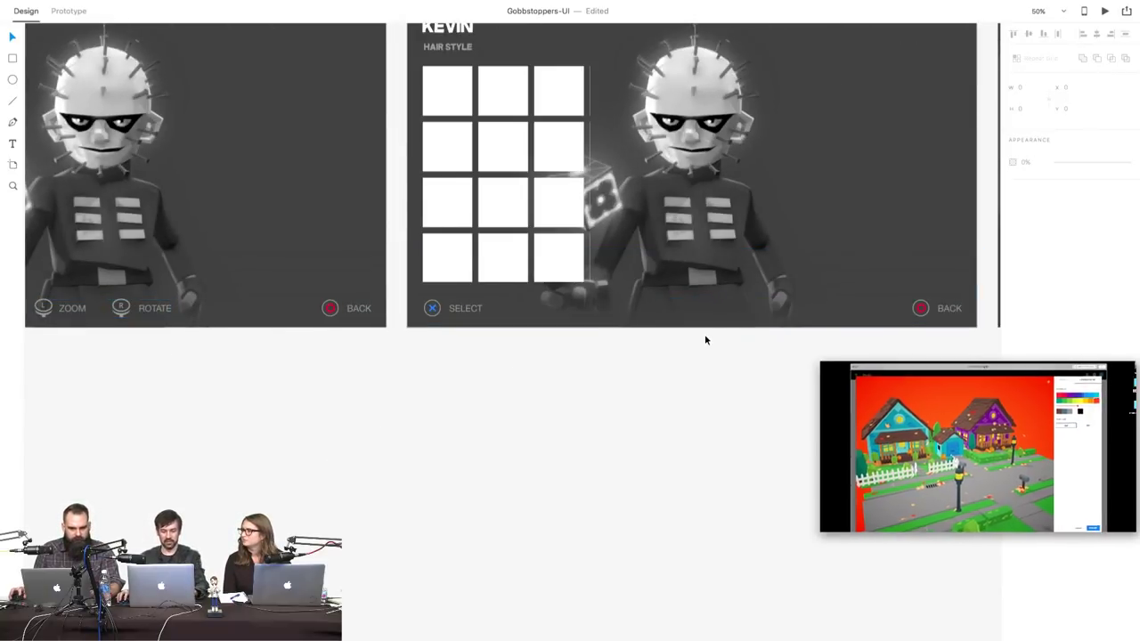
pyautogui.hotkey('ctrl', 'v')
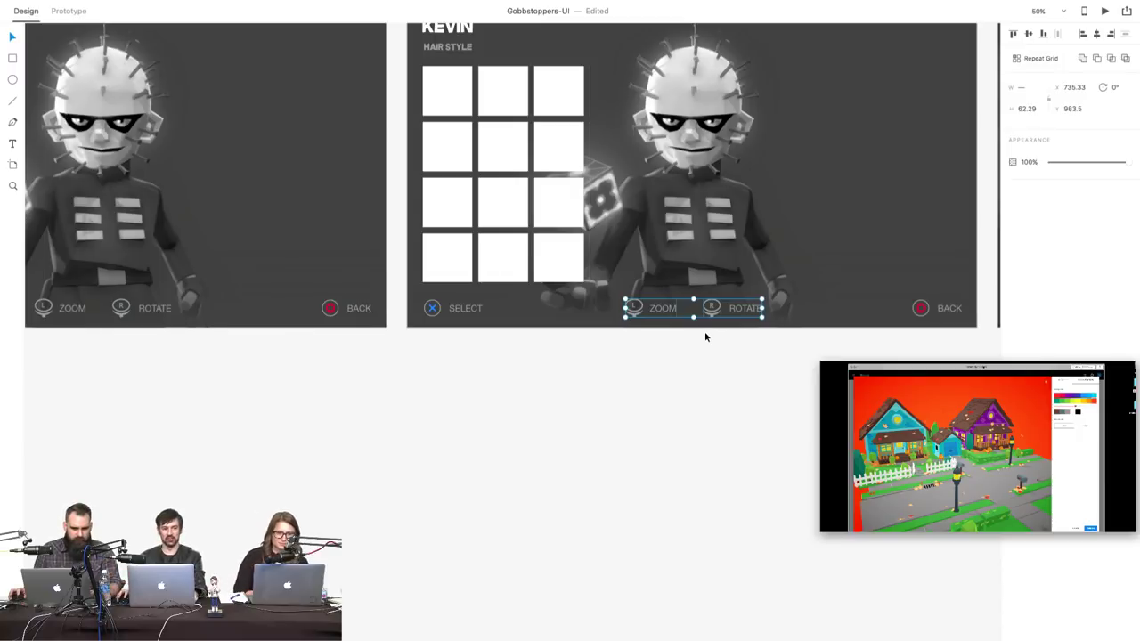
pyautogui.scroll(-5, 509, 438)
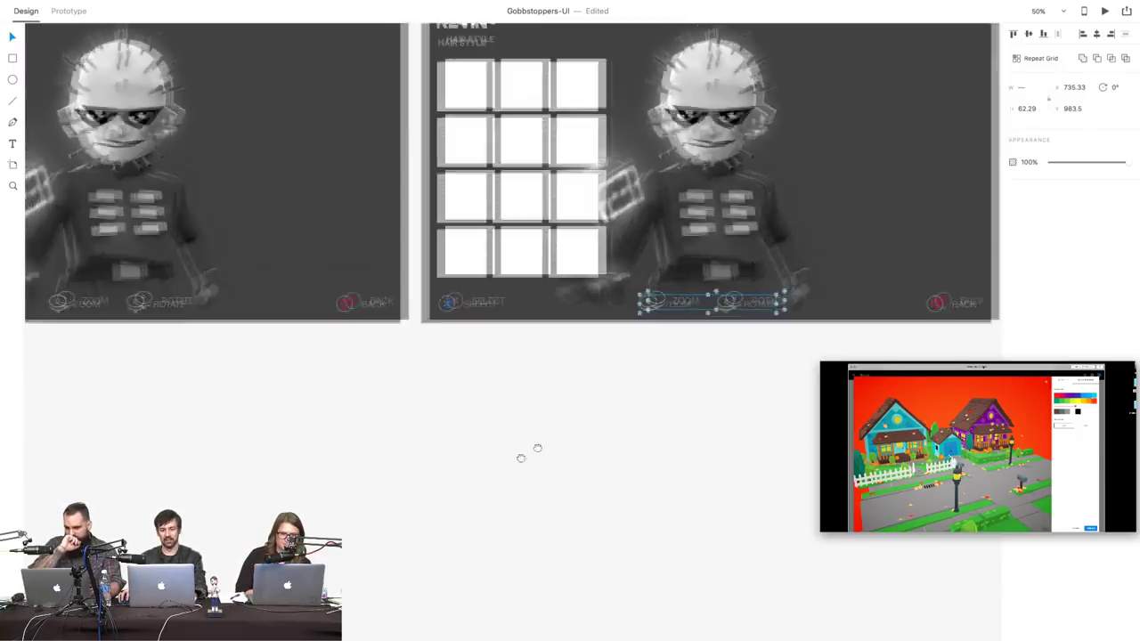
pyautogui.hscroll(4, 482, 413)
pyautogui.scroll(-5, 552, 392)
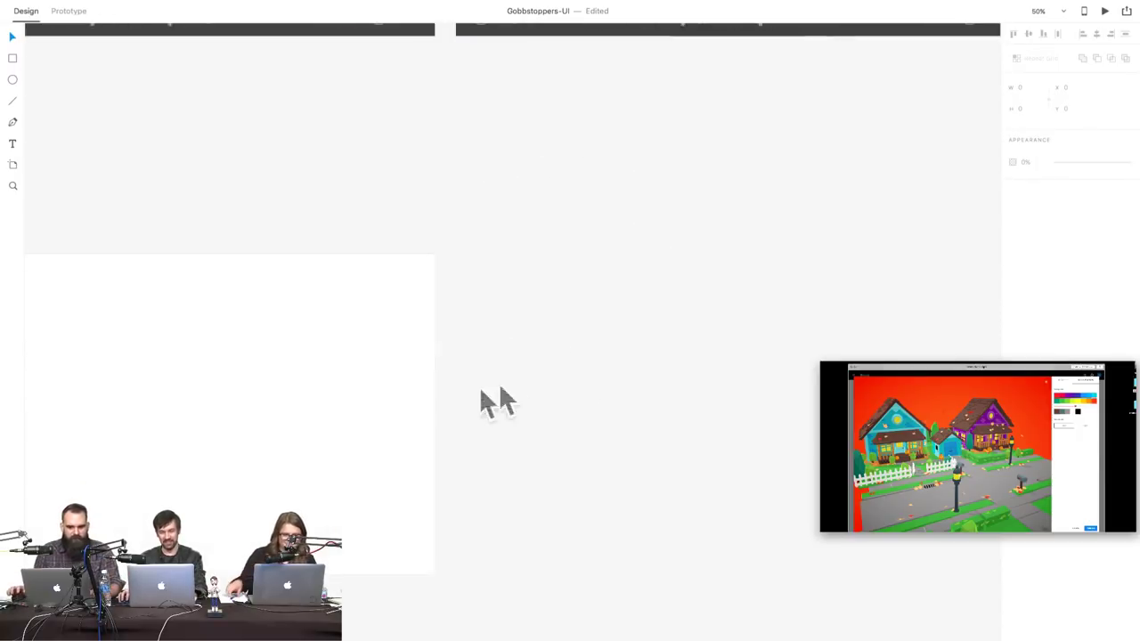
pyautogui.hscroll(-3, 534, 357)
pyautogui.hscroll(2, 566, 334)
pyautogui.scroll(1, 553, 329)
pyautogui.scroll(3, 588, 365)
pyautogui.hscroll(-2, 588, 365)
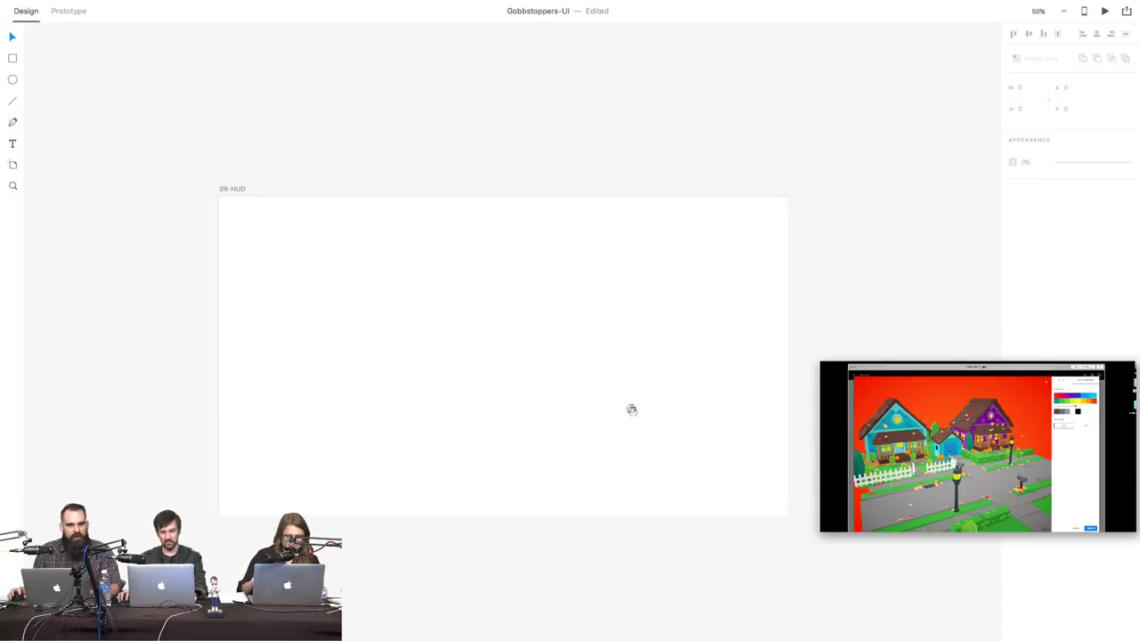
pyautogui.scroll(4, 578, 419)
pyautogui.hscroll(2, 579, 418)
pyautogui.scroll(-1, 516, 410)
pyautogui.hscroll(1, 517, 409)
pyautogui.scroll(-3, 507, 380)
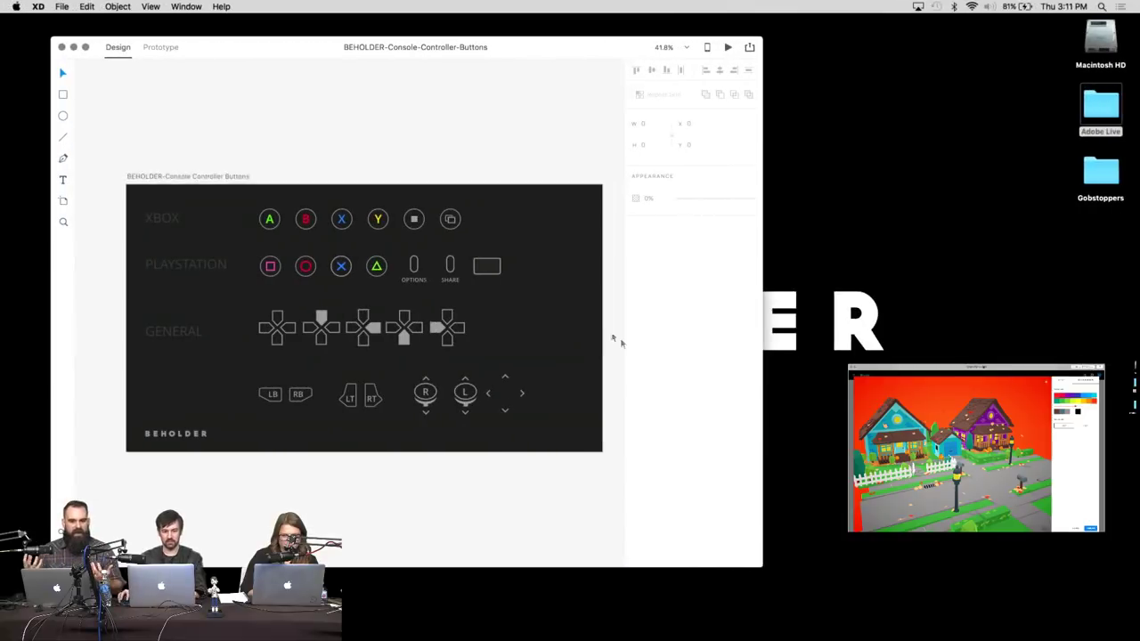
# - In the BEHOLDER-Console-Controller-Buttons file, swap the two stick icons by shifting R slightly right and moving L to its left
pyautogui.moveTo(399, 363); pyautogui.dragTo(452, 376)
pyautogui.click(484, 430)
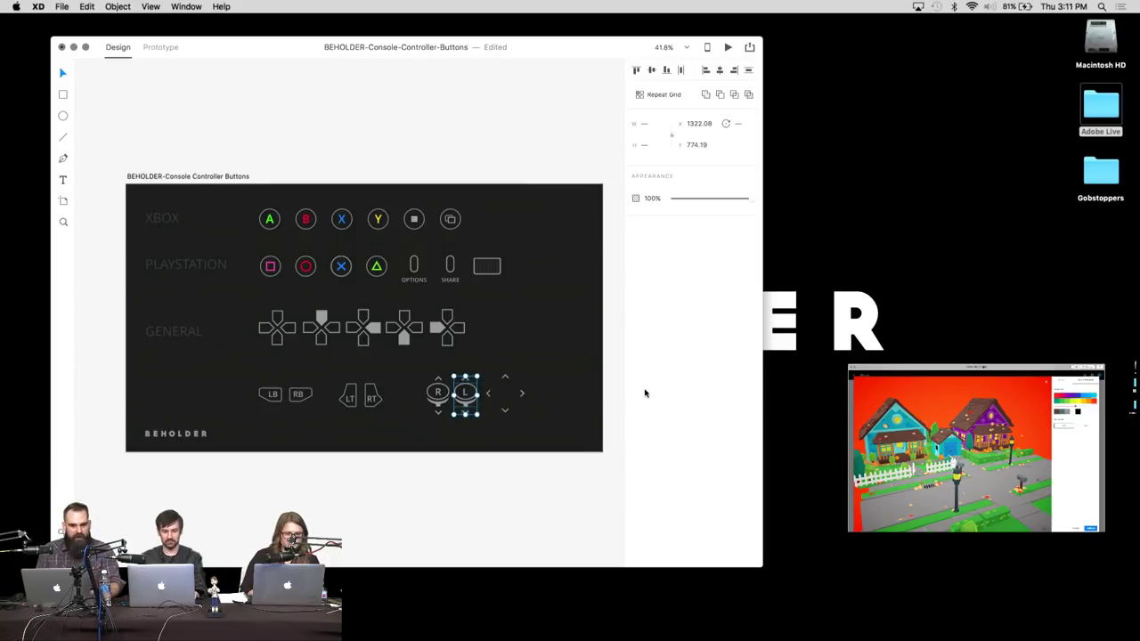
pyautogui.hotkey('shift', 'Left')
pyautogui.hotkey('shift', 'Left')
pyautogui.hotkey('shift', 'Left')
pyautogui.hotkey('shift', 'Left')
pyautogui.hotkey('shift', 'Left')
pyautogui.hotkey('shift', 'Left')
pyautogui.hotkey('shift', 'Left')
pyautogui.hotkey('shift', 'Left')
pyautogui.hotkey('shift', 'Left')
pyautogui.hotkey('shift', 'Left')
pyautogui.hotkey('shift', 'Left')
pyautogui.hotkey('shift', 'Left')
pyautogui.hotkey('shift', 'Left')
pyautogui.hotkey('shift', 'Left')
pyautogui.hotkey('shift', 'Left')
pyautogui.hotkey('shift', 'Left')
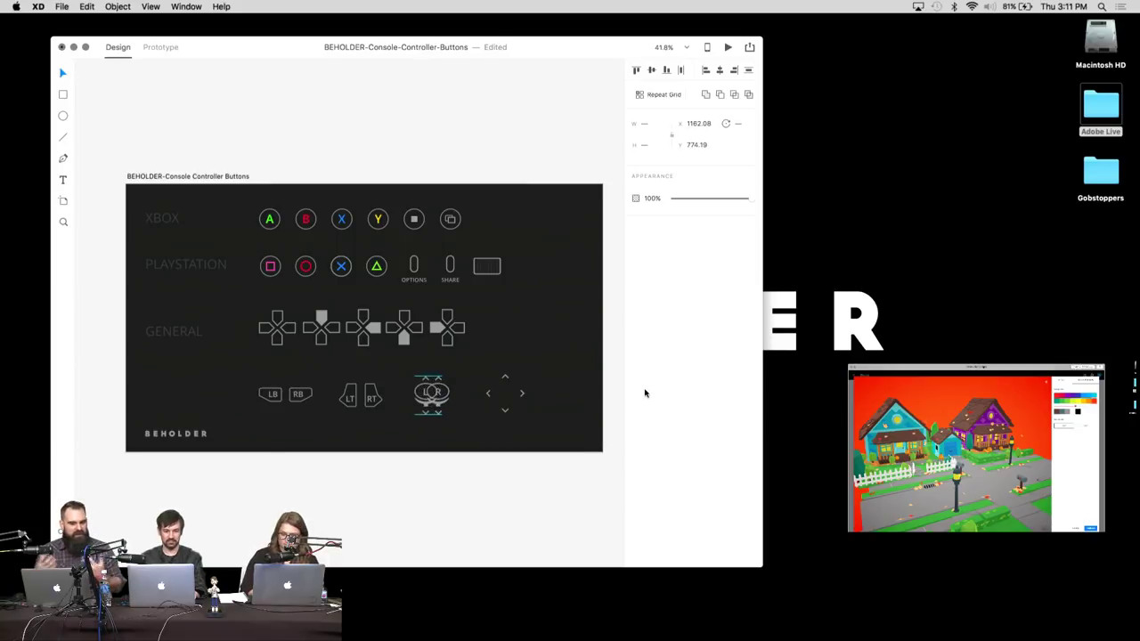
pyautogui.hotkey('shift', 'Left')
pyautogui.hotkey('shift', 'Left')
pyautogui.hotkey('shift', 'Left')
pyautogui.hotkey('shift', 'Left')
pyautogui.hotkey('shift', 'Left')
pyautogui.hotkey('shift', 'Left')
pyautogui.hotkey('shift', 'Left')
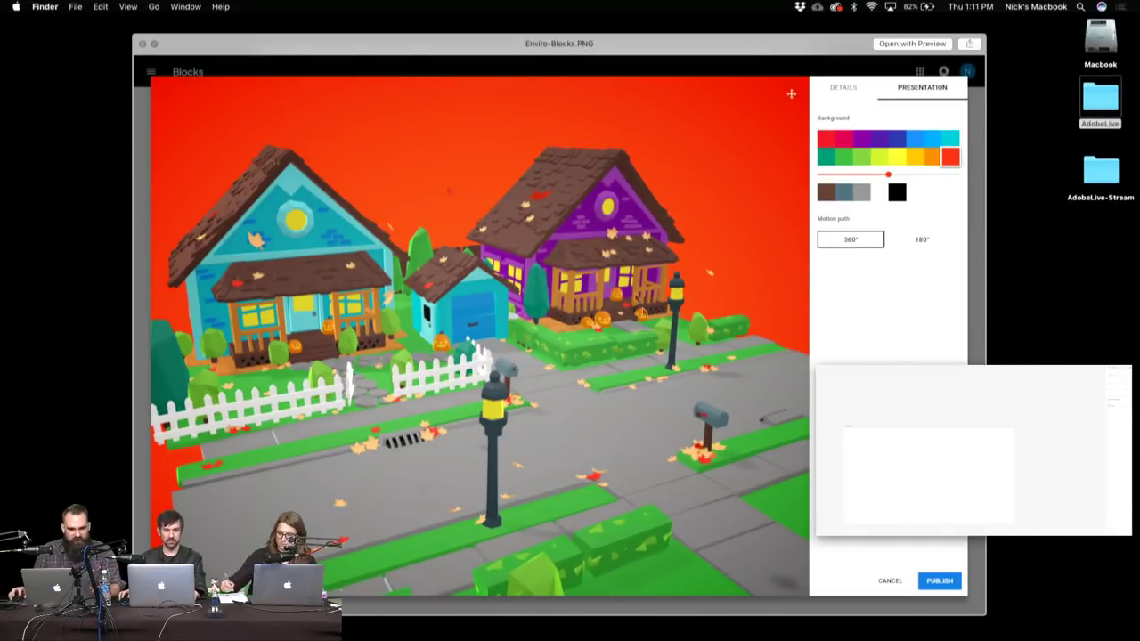
pyautogui.moveTo(565, 41)
pyautogui.mouseDown()
pyautogui.moveTo(578, 47)
pyautogui.moveTo(550, 42)
pyautogui.mouseUp()
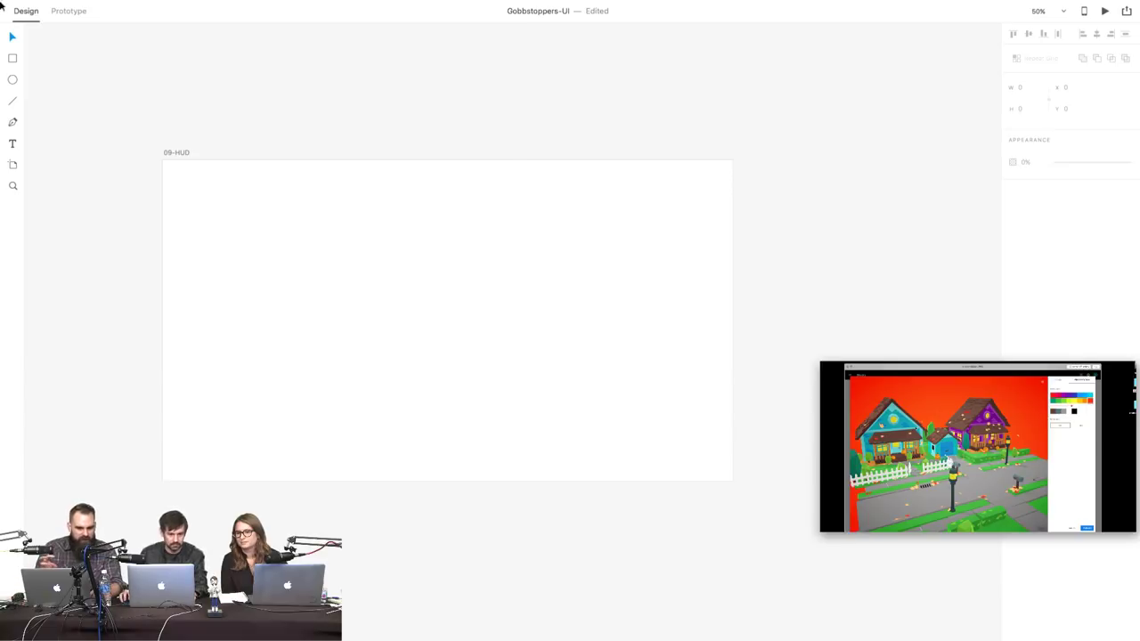
# - Import HUD.jpg from the exports folder into the 09-HUD artboard of the Gobbstoppers-UI file
pyautogui.moveTo(26, 4)
pyautogui.click(62, 6)
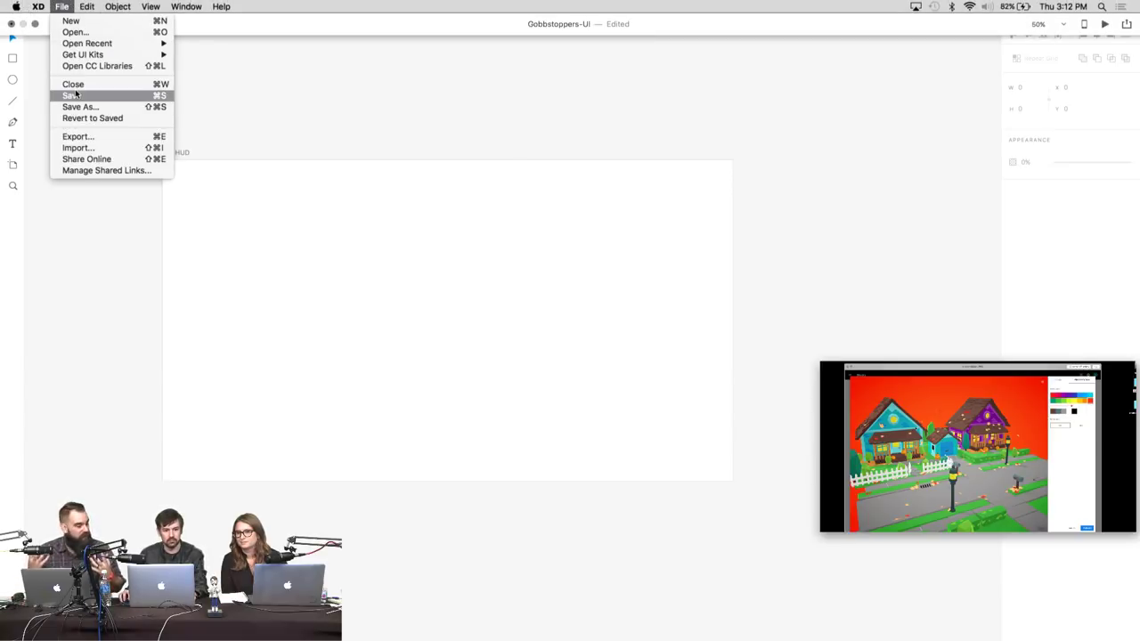
pyautogui.moveTo(78, 7)
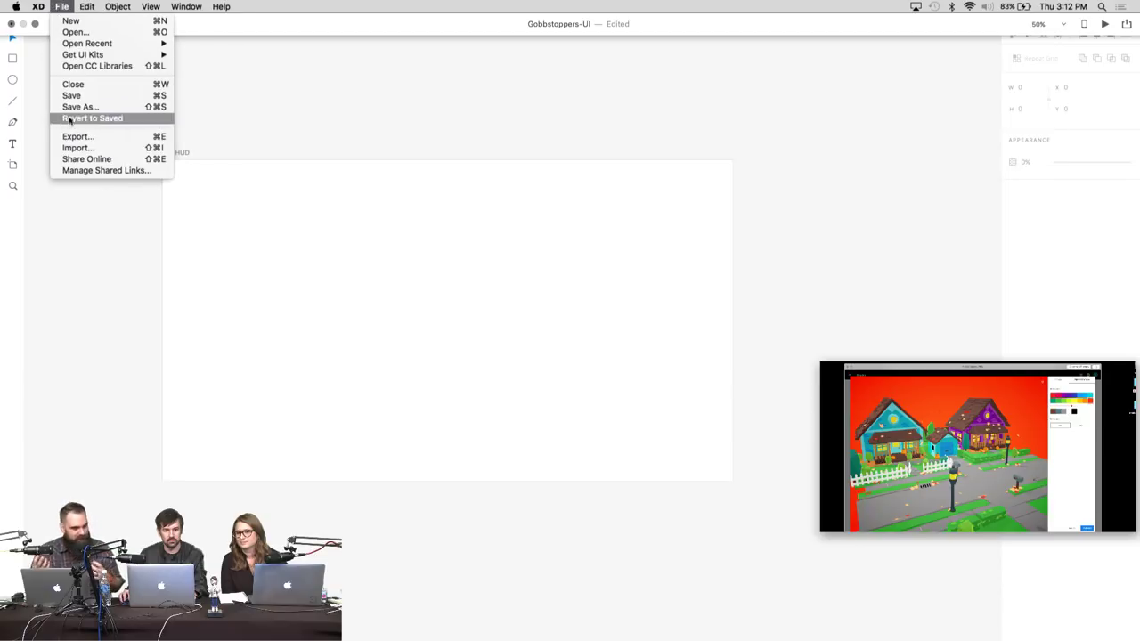
pyautogui.click(84, 152)
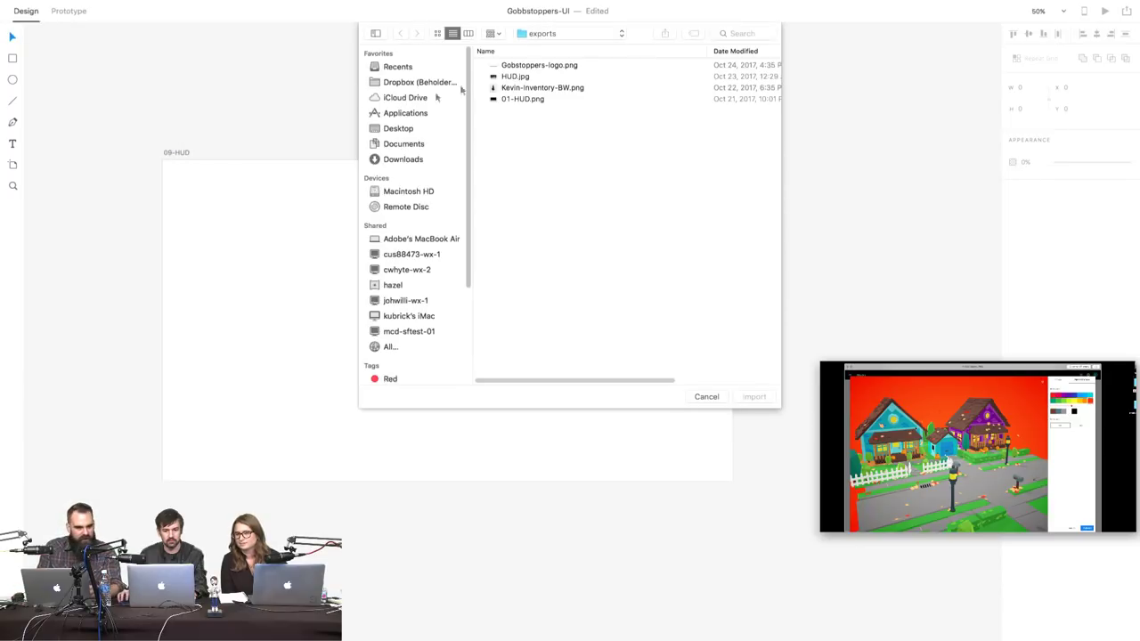
pyautogui.click(516, 79)
pyautogui.click(754, 397)
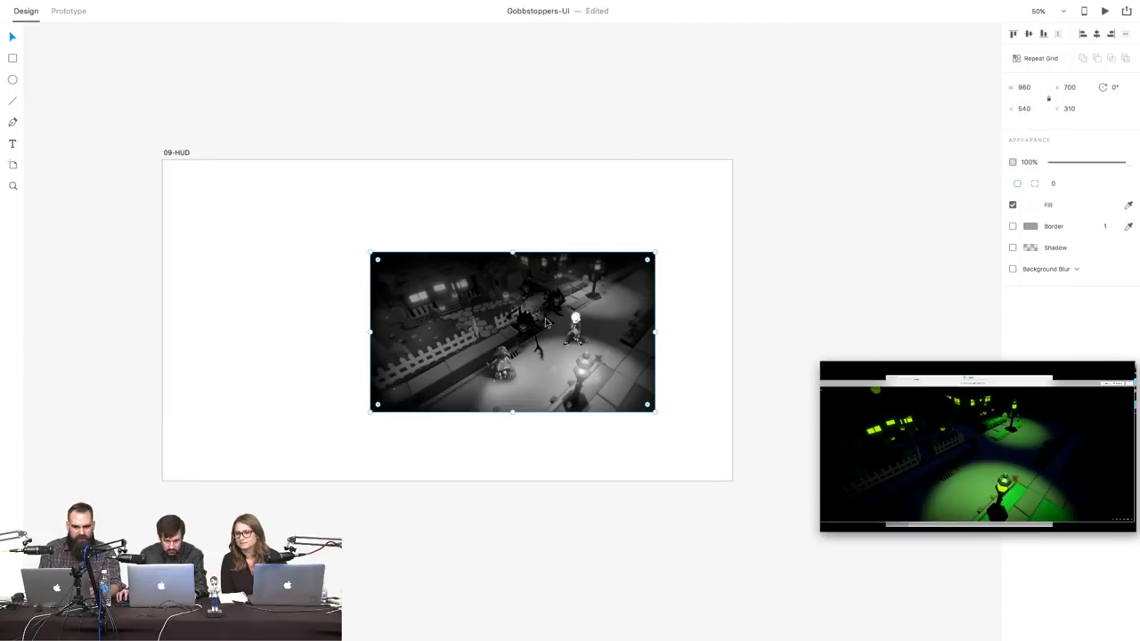
# - Align the imported scene image with the 09-HUD artboard's top-left corner and scale it to fill the whole artboard
pyautogui.moveTo(547, 323); pyautogui.dragTo(334, 226)
pyautogui.moveTo(448, 320); pyautogui.dragTo(729, 487)
pyautogui.click(731, 491)
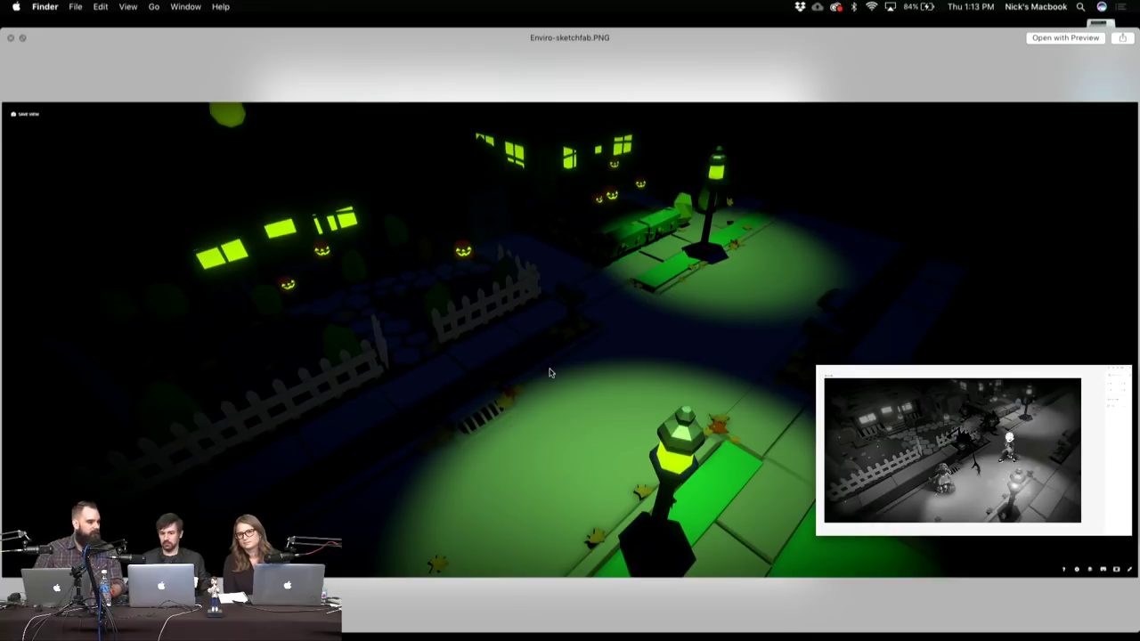
# - Switch to Finder, close the Enviro-sketchfab.PNG preview, and examine Alice.PNG from the 3D folder in a preview
pyautogui.click(11, 39)
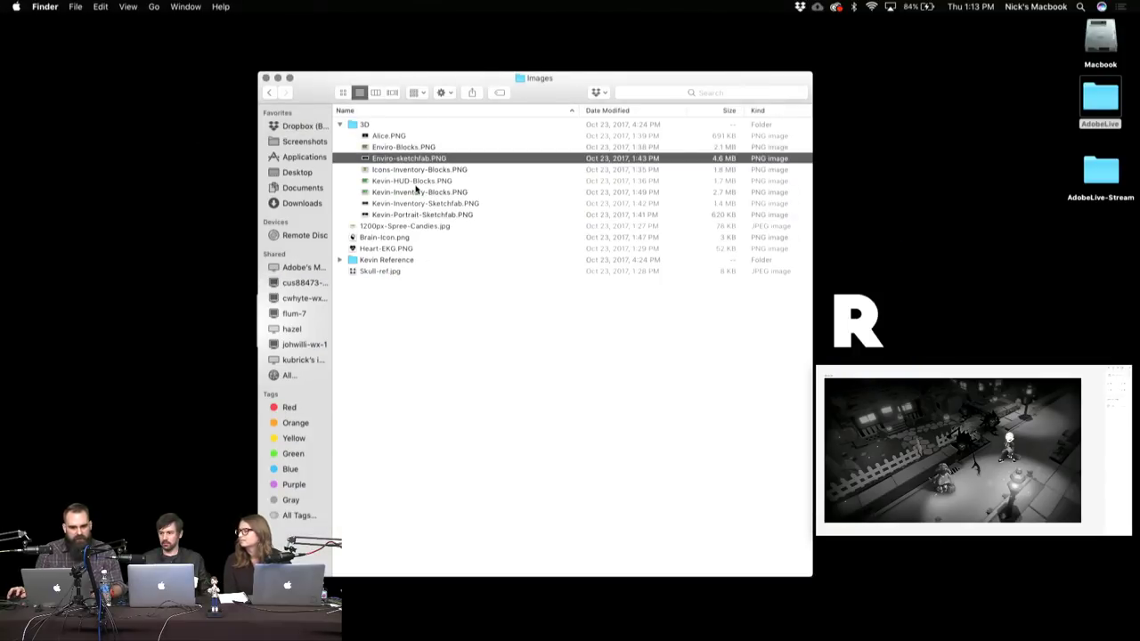
pyautogui.click(401, 137)
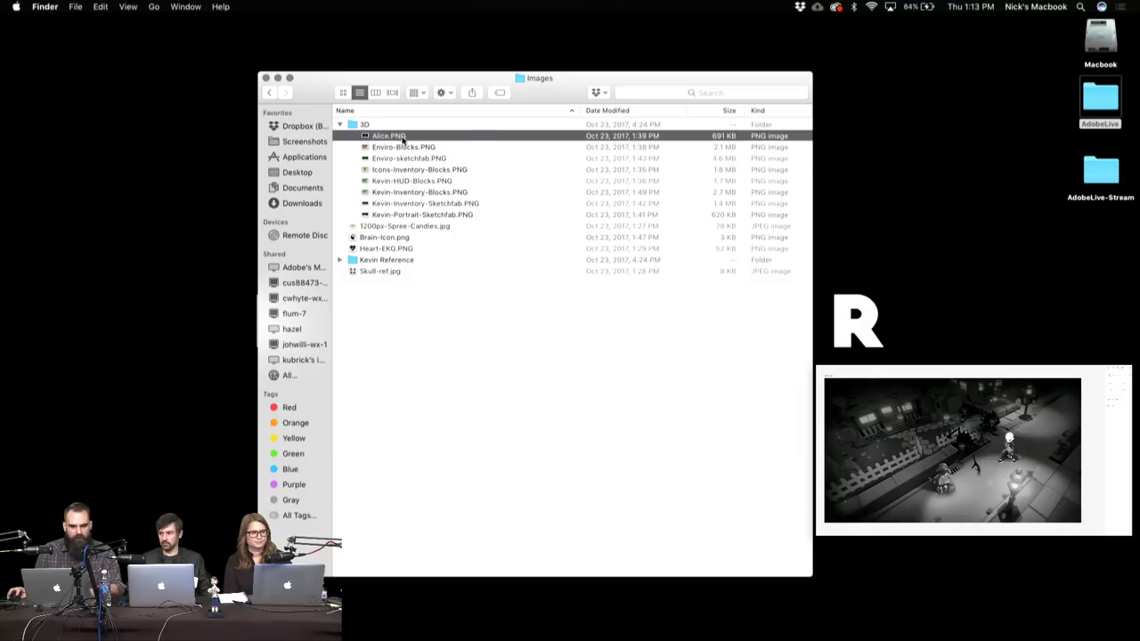
pyautogui.press('space')
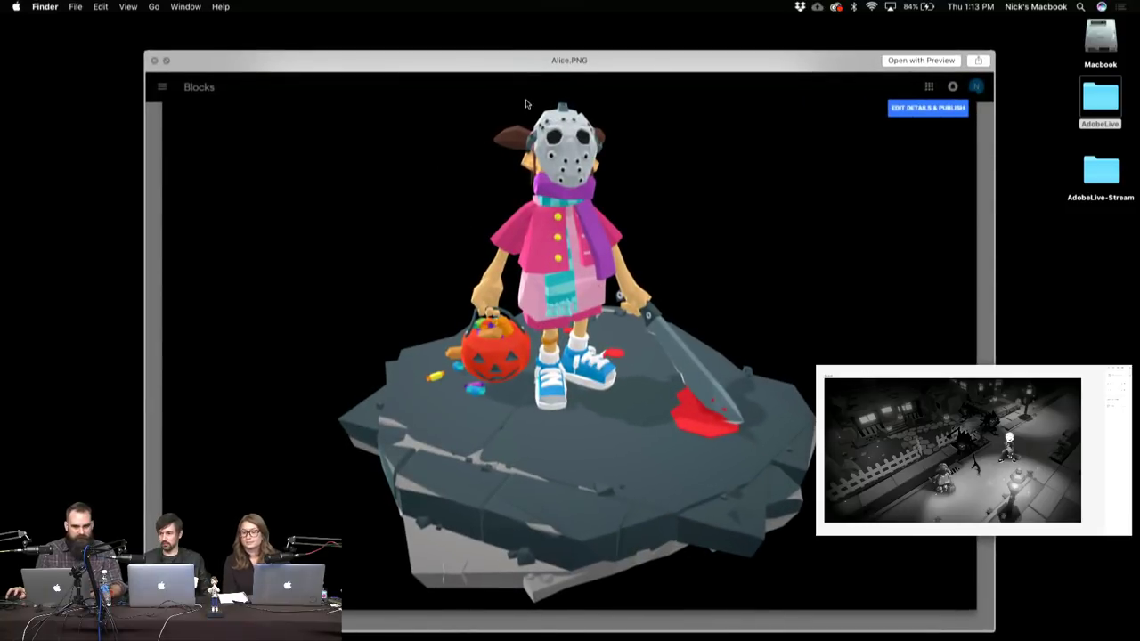
pyautogui.moveTo(532, 66); pyautogui.dragTo(486, 63)
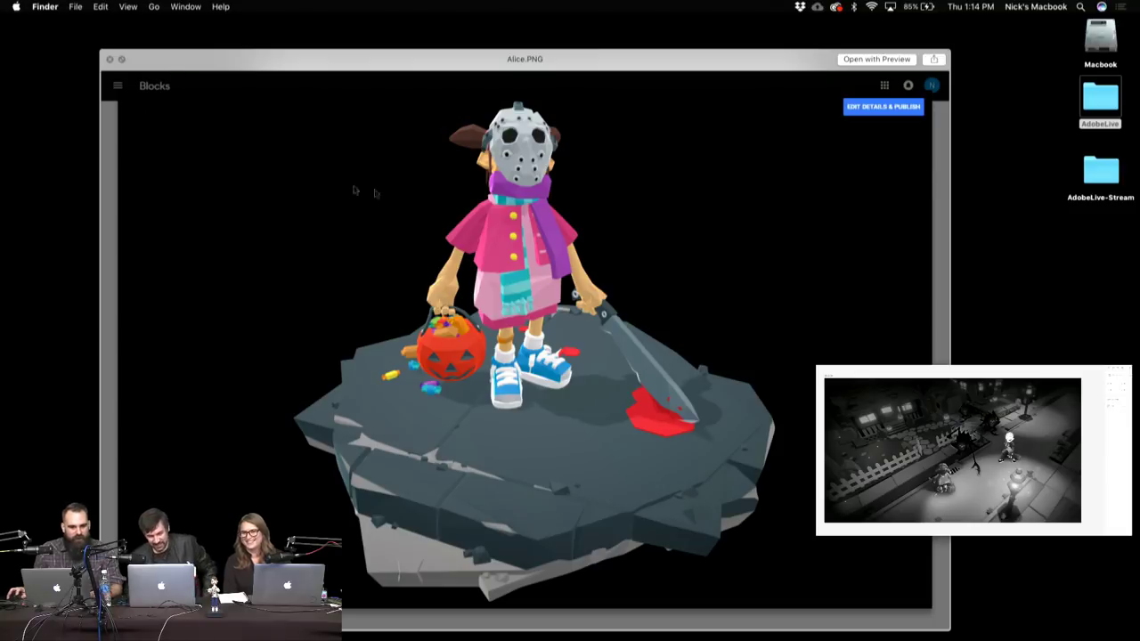
pyautogui.press('space')
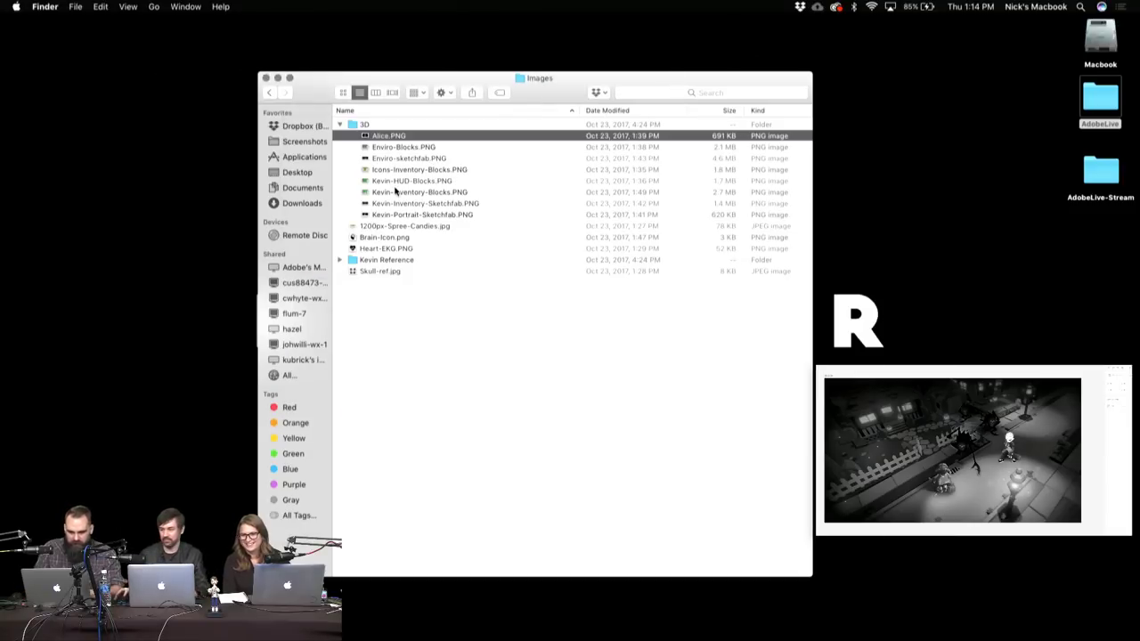
# - Preview the reference images Kevin-Inventory-Blocks.PNG, Kevin-Inventory-Sketchfab.PNG and Kevin-Portrait-Sketchfab.PNG one after another
pyautogui.press('Down')
pyautogui.press('Down')
pyautogui.press('Down')
pyautogui.press('Down')
pyautogui.press('Down')
pyautogui.press('space')
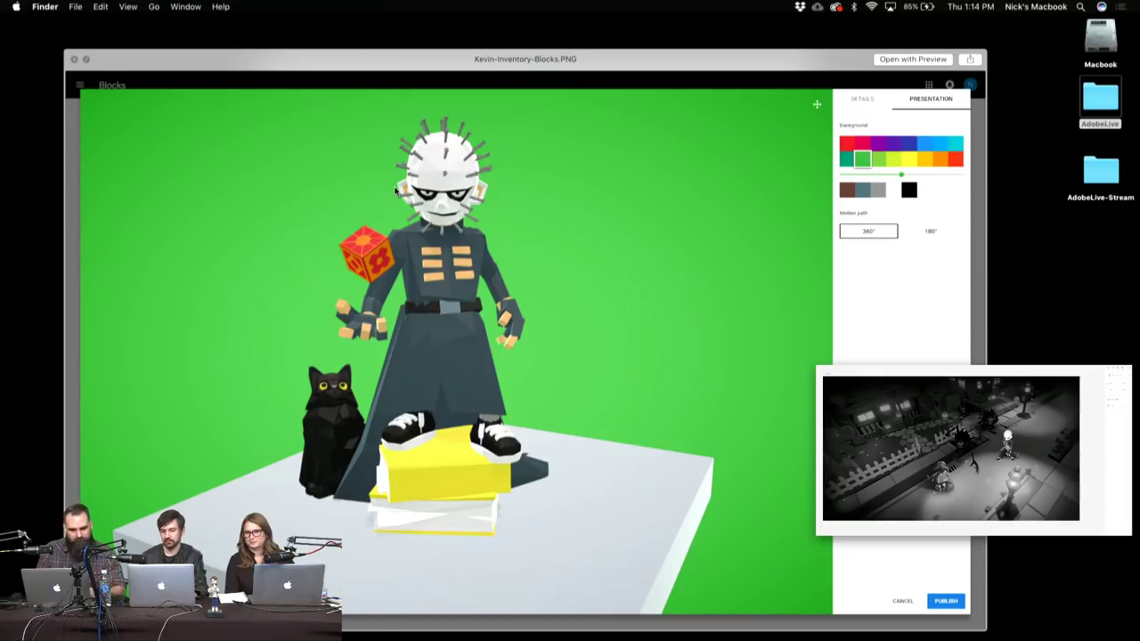
pyautogui.press('space')
pyautogui.press('Down')
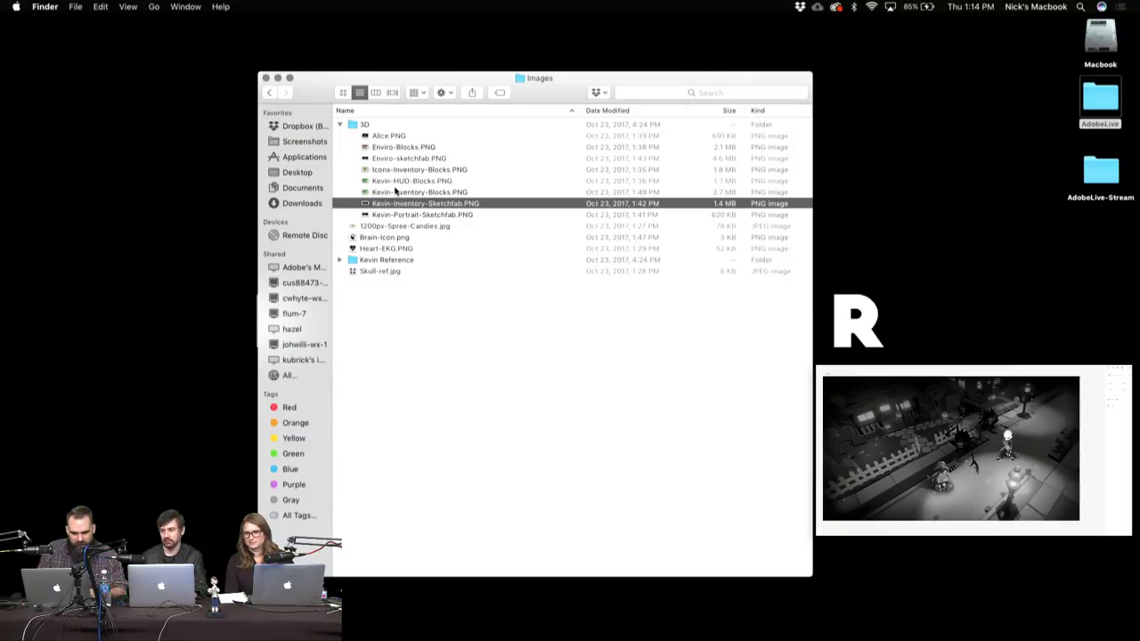
pyautogui.press('space')
pyautogui.press('space')
pyautogui.press('Down')
pyautogui.press('space')
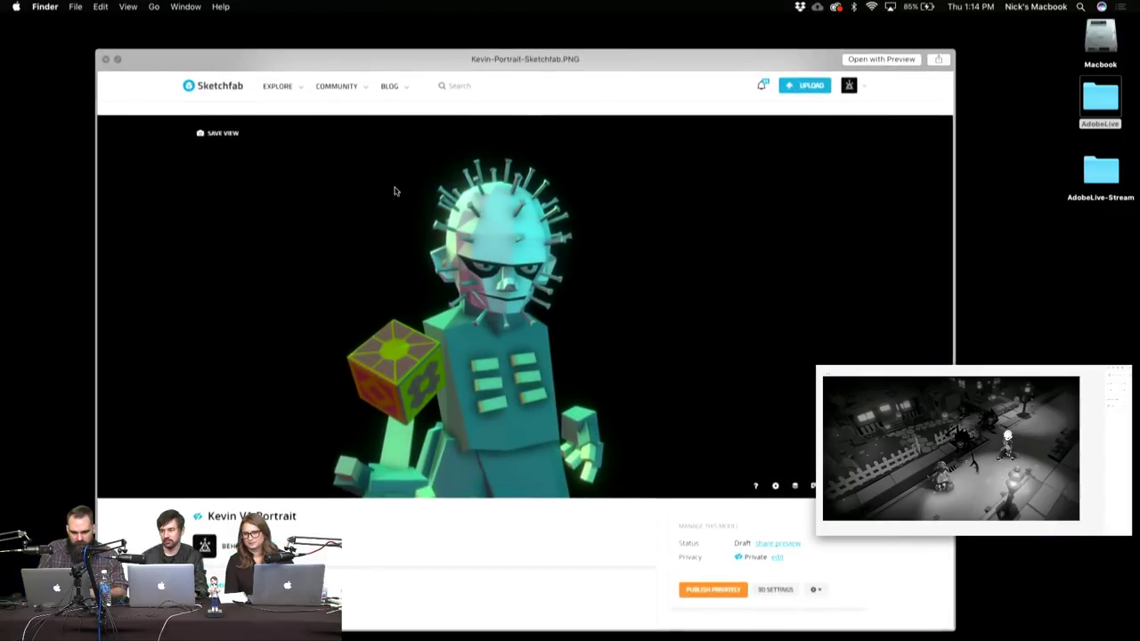
pyautogui.press('space')
# - Examine the character's pose in Kevin-HUD-Blocks.PNG and close the preview
pyautogui.press('Up')
pyautogui.press('Up')
pyautogui.press('Up')
pyautogui.press('Up')
pyautogui.press('Up')
pyautogui.press('Up')
pyautogui.press('Down')
pyautogui.press('Down')
pyautogui.press('Down')
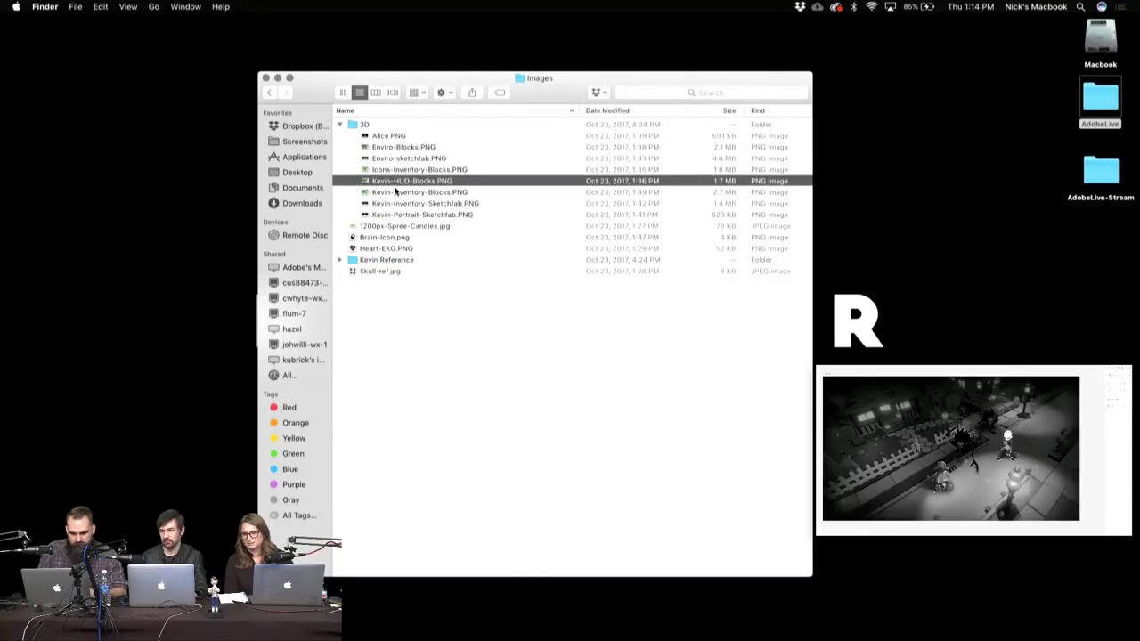
pyautogui.press('Up')
pyautogui.press('Up')
pyautogui.press('Up')
pyautogui.press('Down')
pyautogui.press('Down')
pyautogui.press('Down')
pyautogui.press('space')
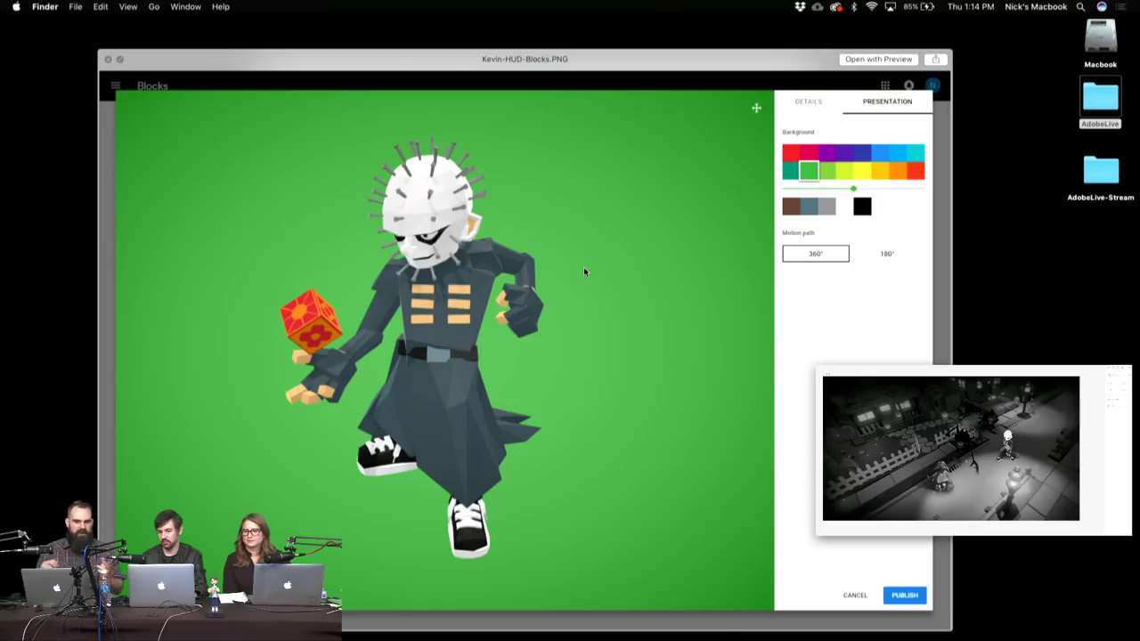
pyautogui.click(109, 60)
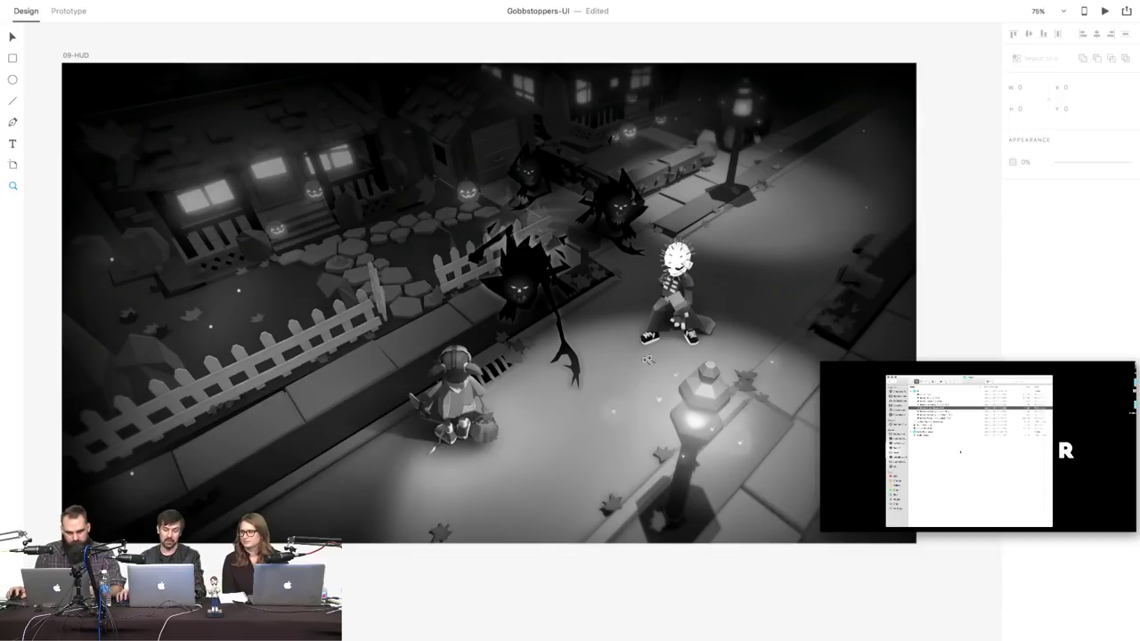
pyautogui.hscroll(-3, 623, 325)
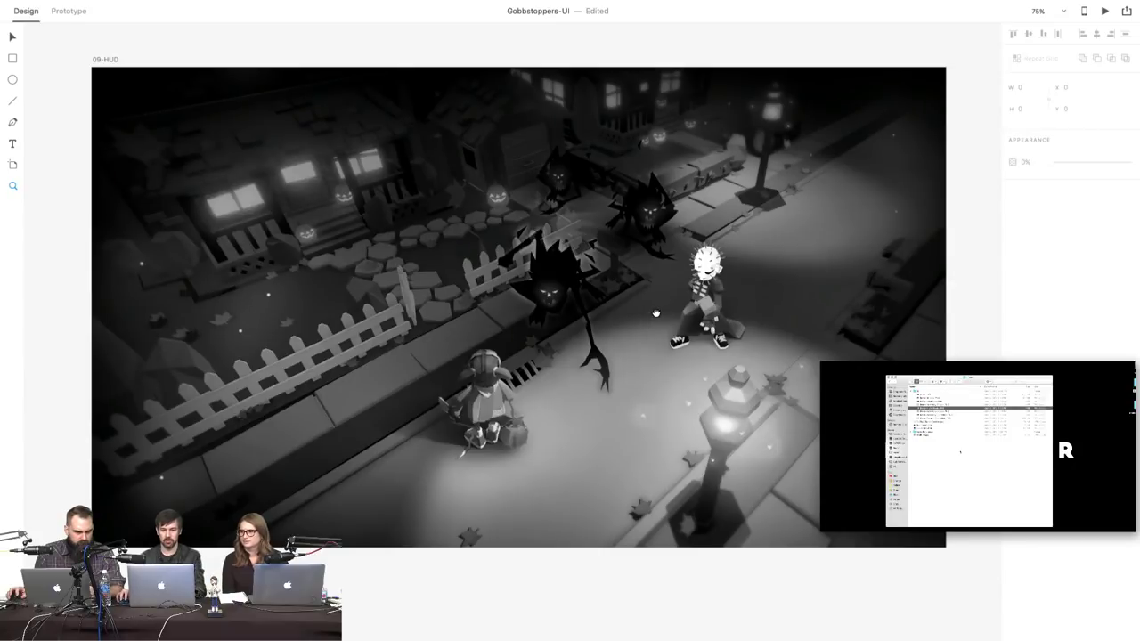
pyautogui.moveTo(657, 314); pyautogui.dragTo(627, 313)
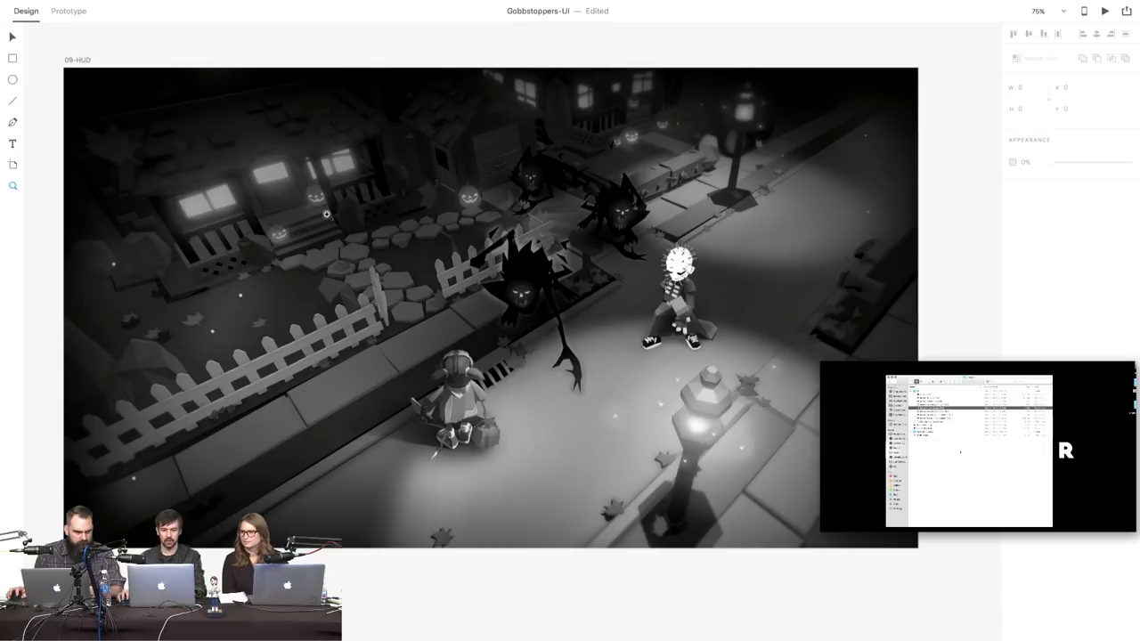
pyautogui.hscroll(-2, 396, 226)
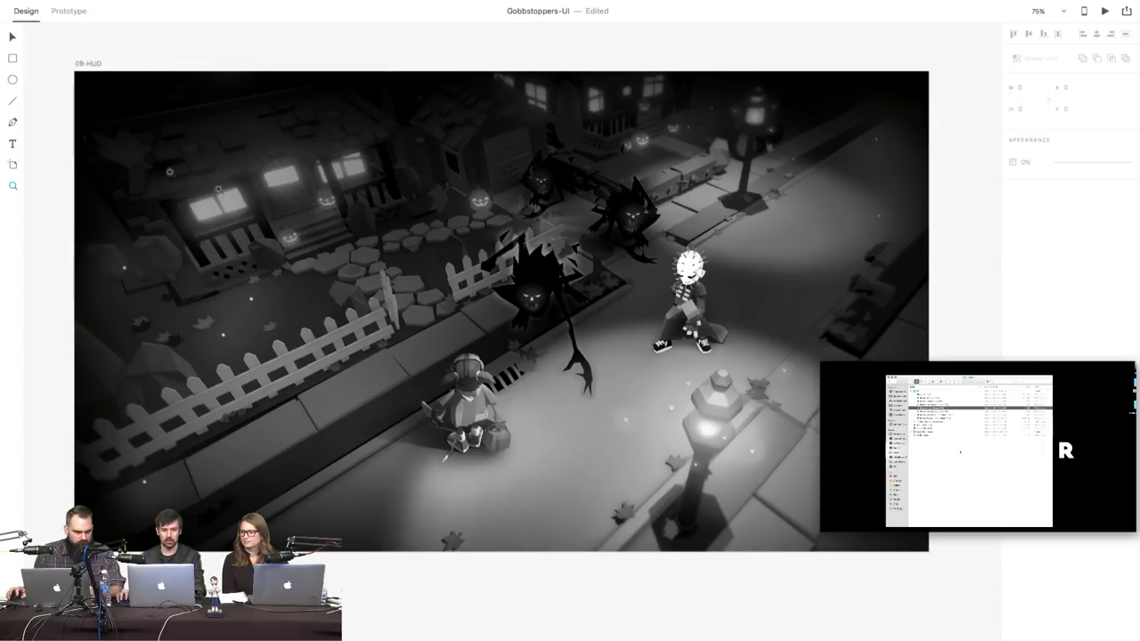
pyautogui.click(13, 37)
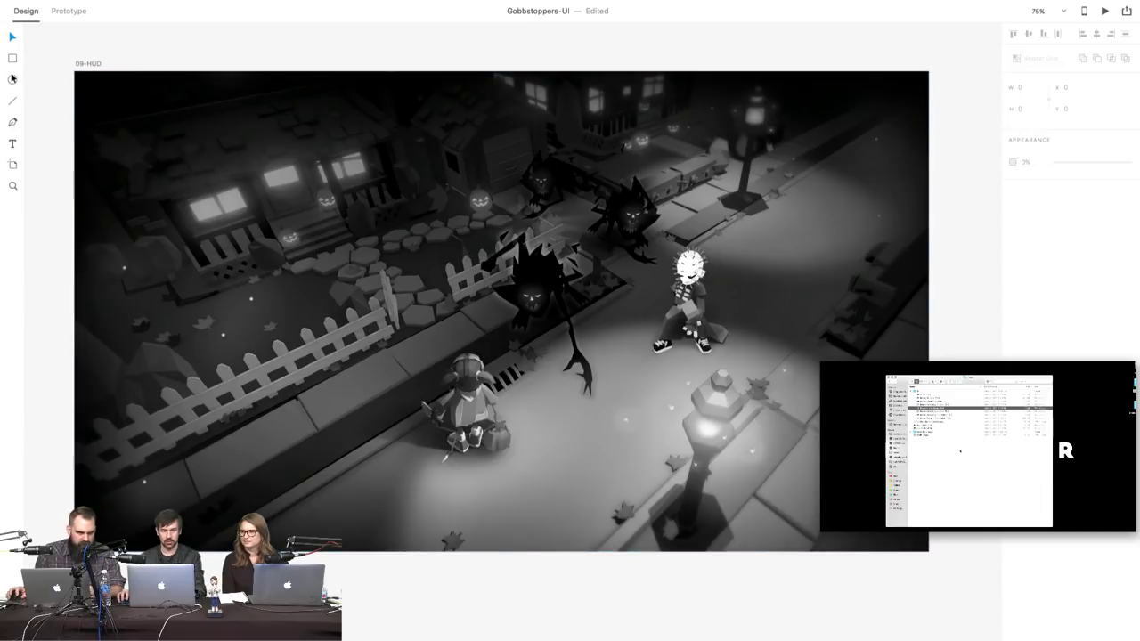
pyautogui.click(13, 60)
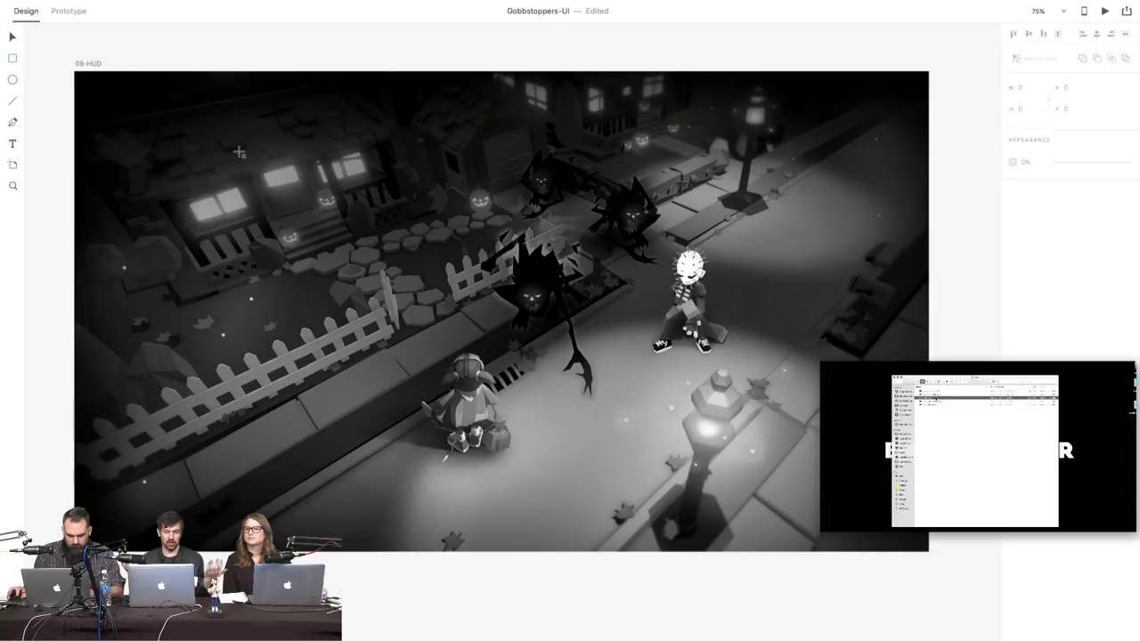
pyautogui.scroll(-2, 363, 229)
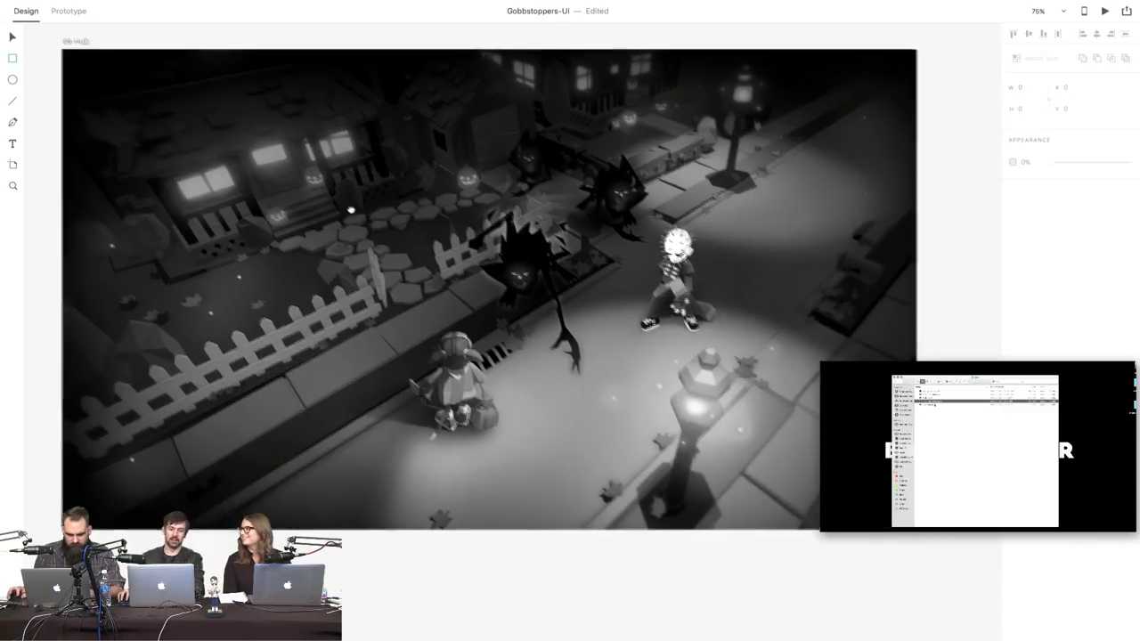
pyautogui.scroll(2, 360, 208)
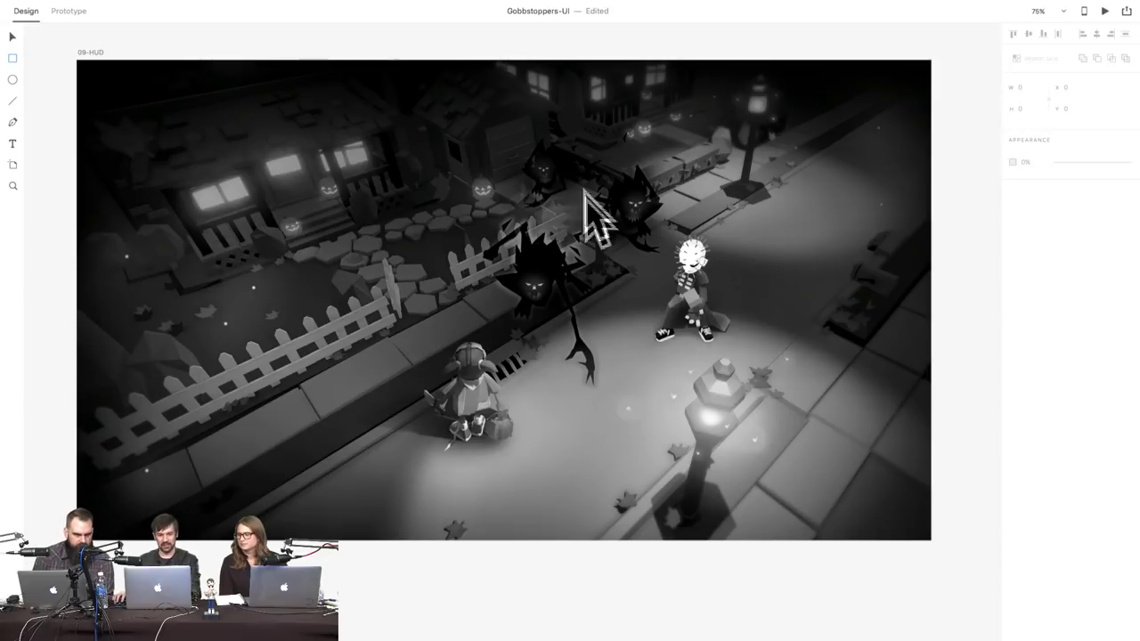
pyautogui.scroll(-2, 499, 249)
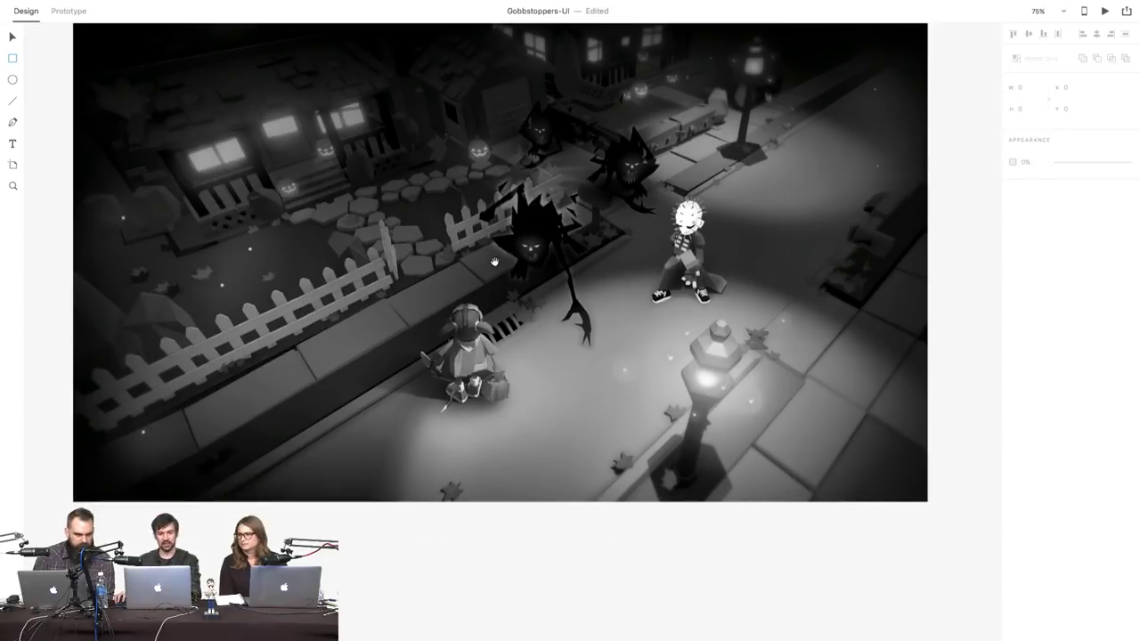
pyautogui.scroll(2, 494, 261)
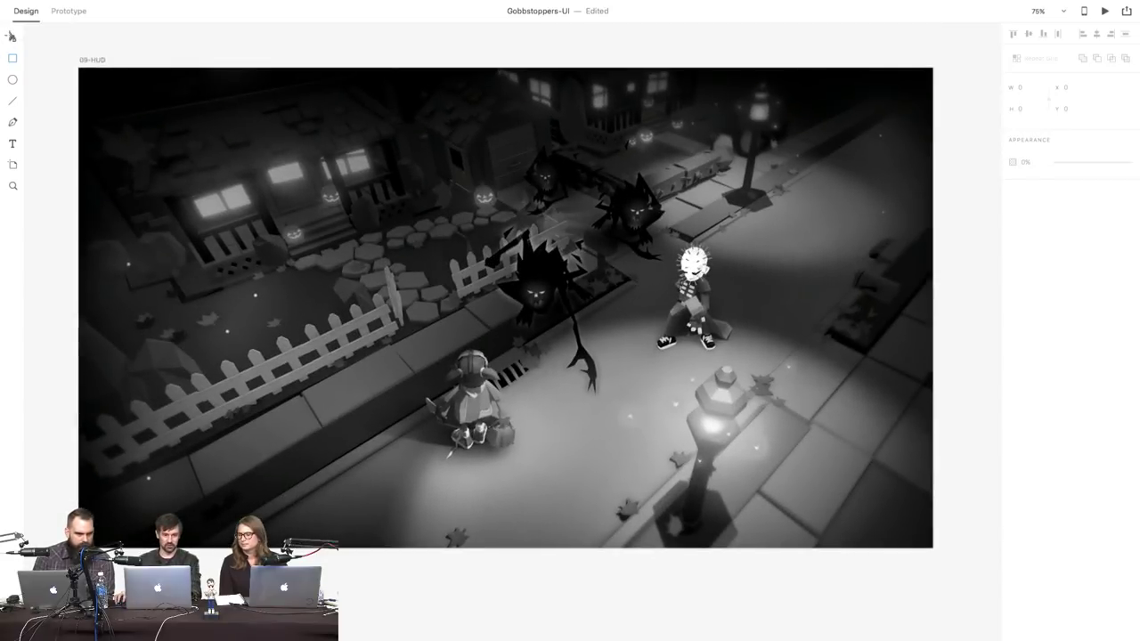
pyautogui.click(11, 36)
pyautogui.click(93, 60)
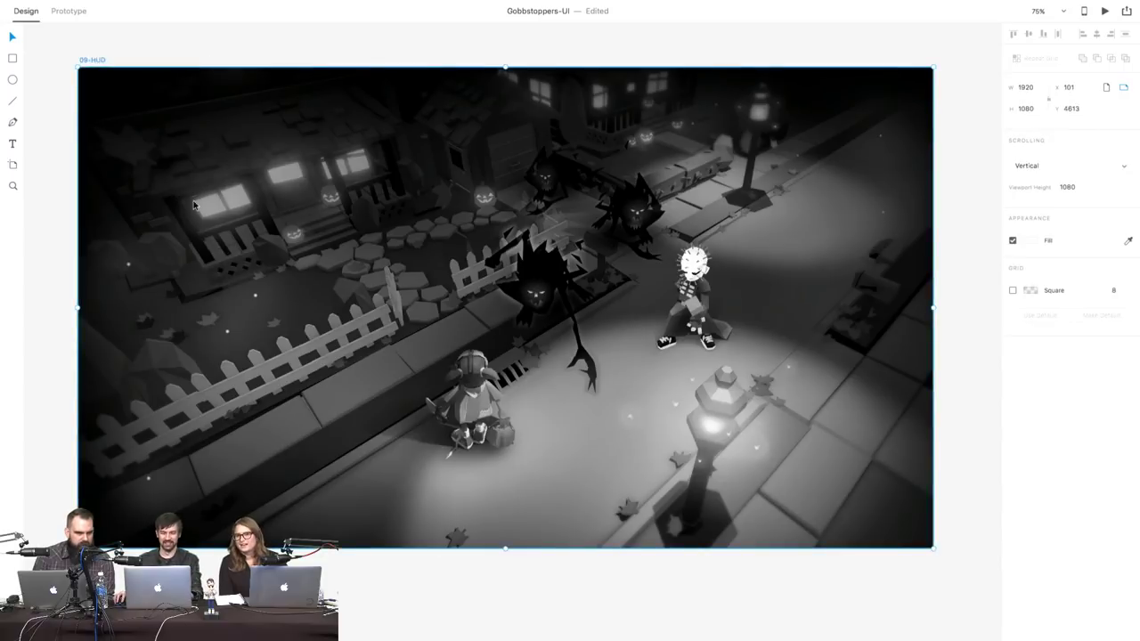
pyautogui.click(24, 82)
# - Draw a white rectangle of about 608 by 60, centred horizontally near the top edge of the 09-HUD artboard
pyautogui.click(13, 58)
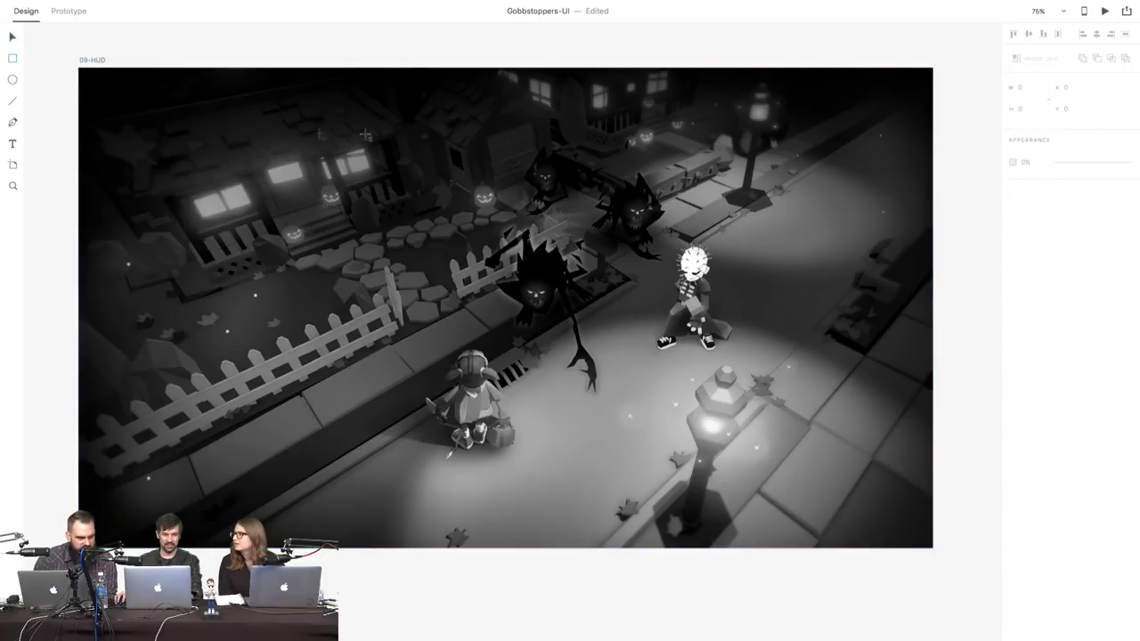
pyautogui.moveTo(364, 86); pyautogui.dragTo(656, 115)
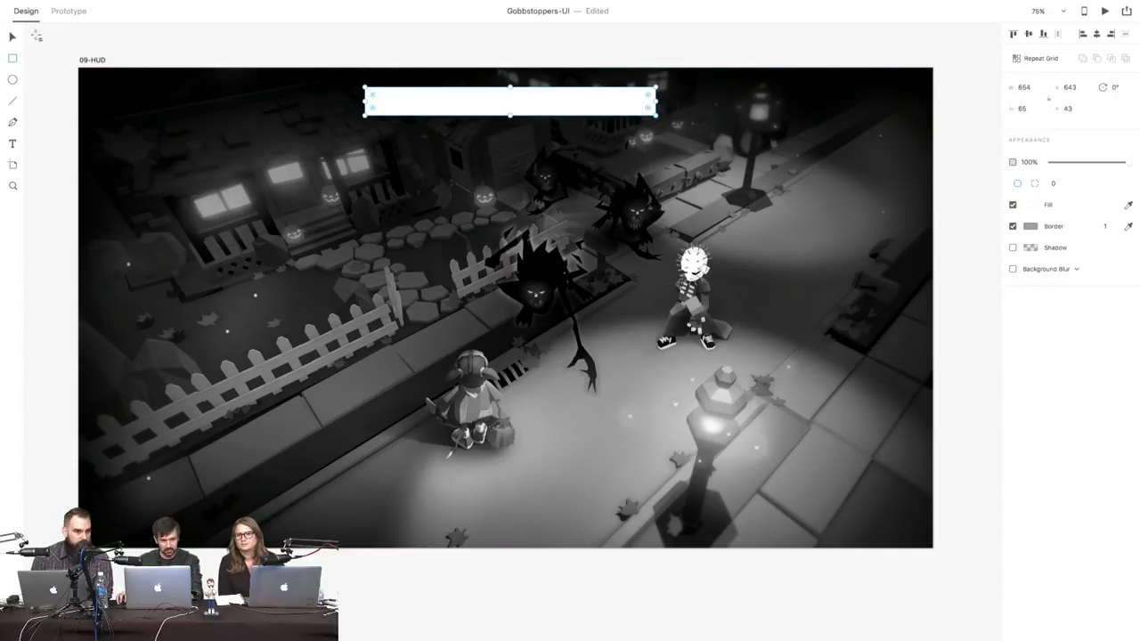
pyautogui.click(13, 36)
pyautogui.moveTo(438, 94); pyautogui.dragTo(435, 99)
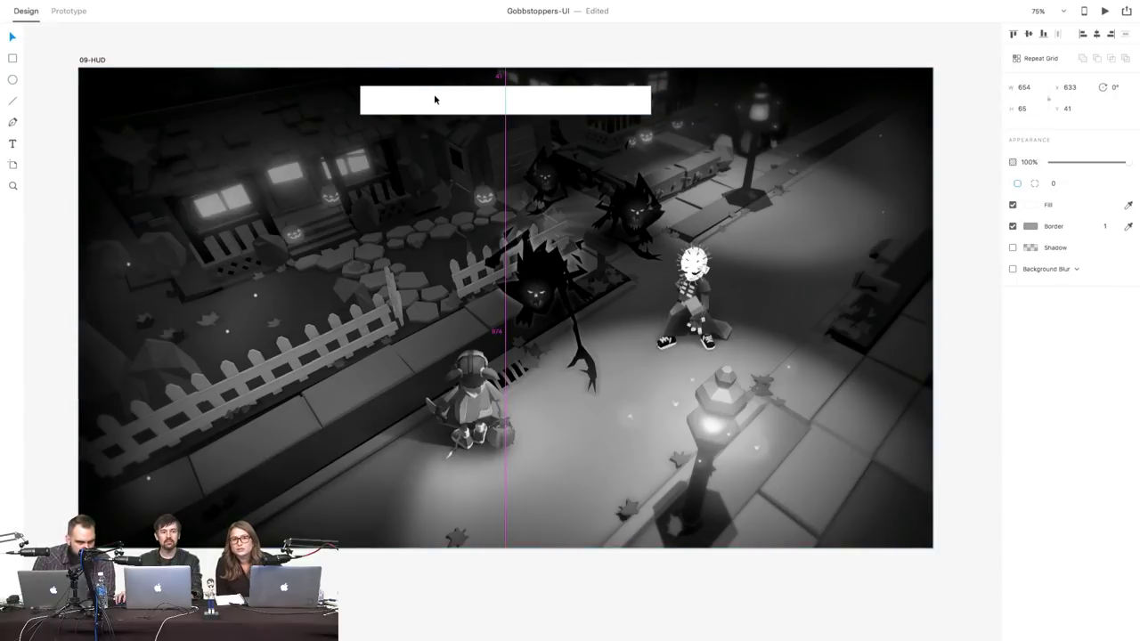
pyautogui.moveTo(435, 99); pyautogui.dragTo(436, 100)
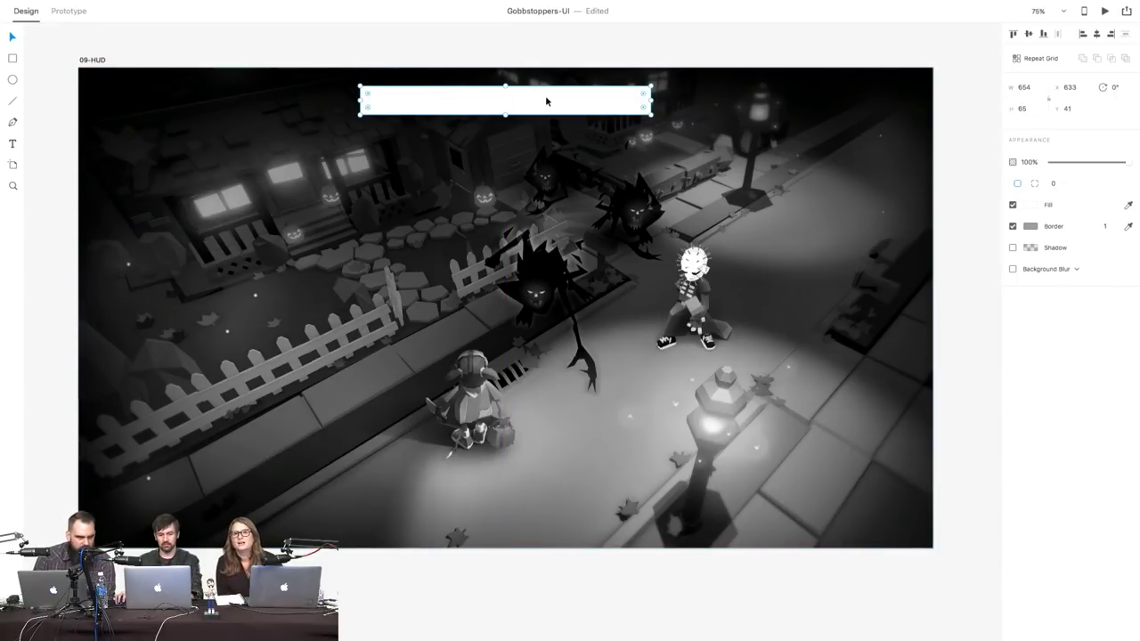
pyautogui.moveTo(505, 114); pyautogui.dragTo(505, 111)
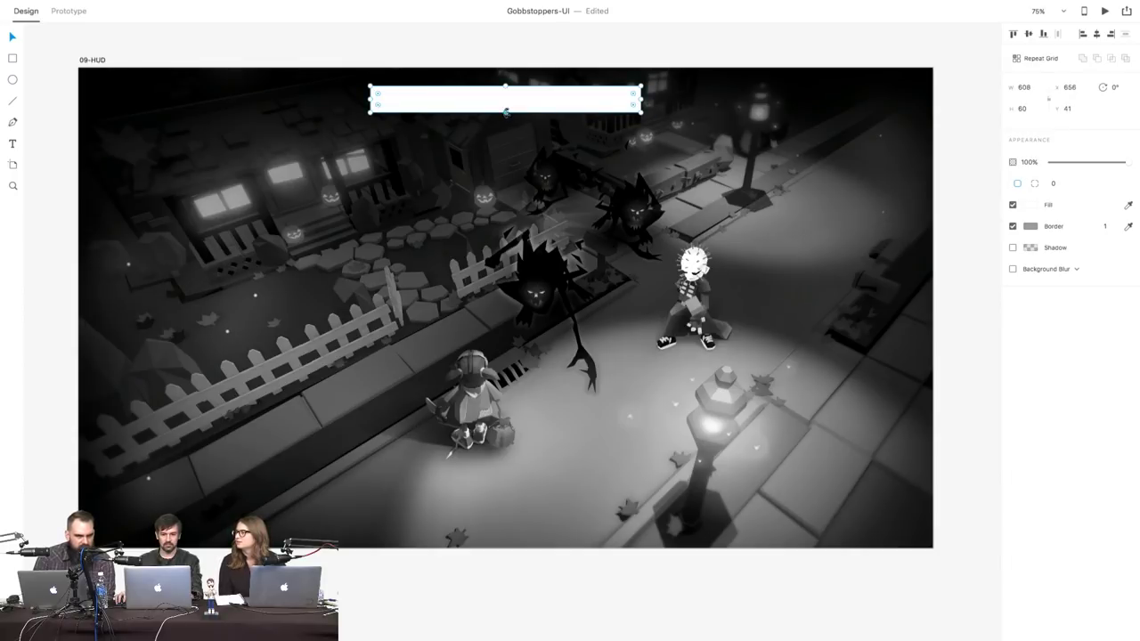
# - Reshape the white bar into an uneven, slanted quadrilateral by moving its corner points, making the left end taller than the right
pyautogui.doubleClick(612, 109)
pyautogui.moveTo(642, 87); pyautogui.dragTo(629, 94)
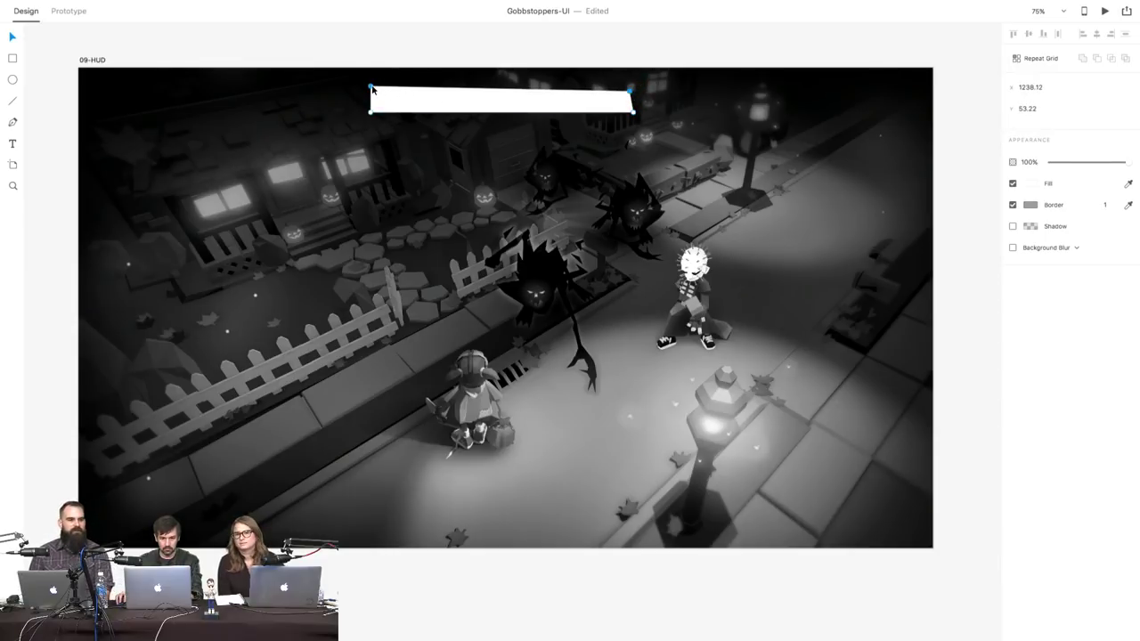
pyautogui.moveTo(372, 87); pyautogui.dragTo(371, 120)
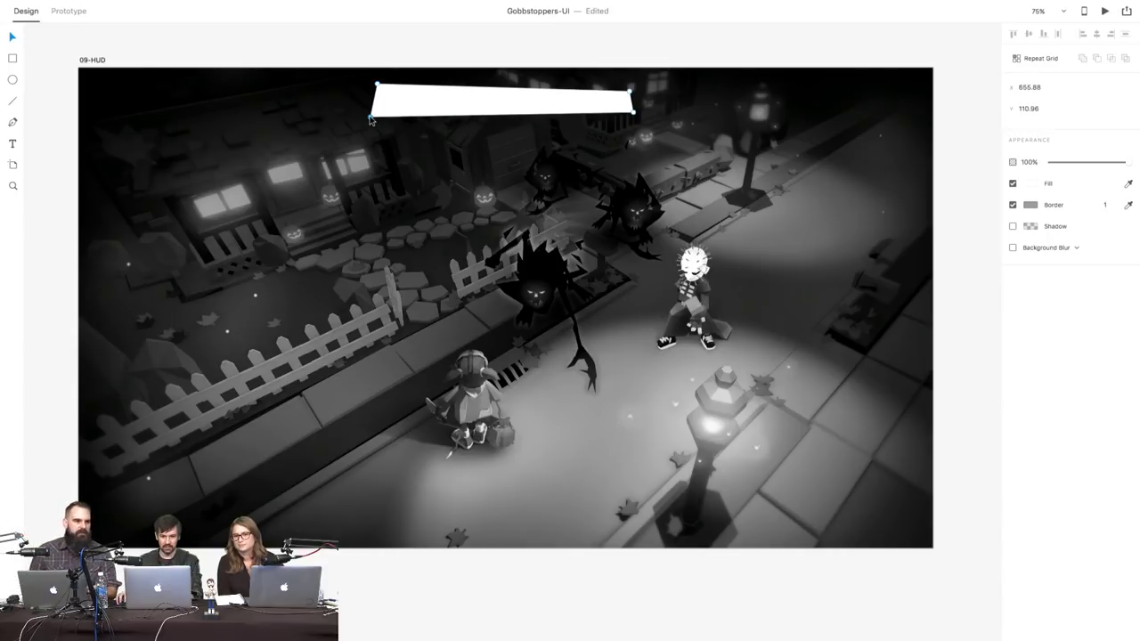
pyautogui.click(358, 36)
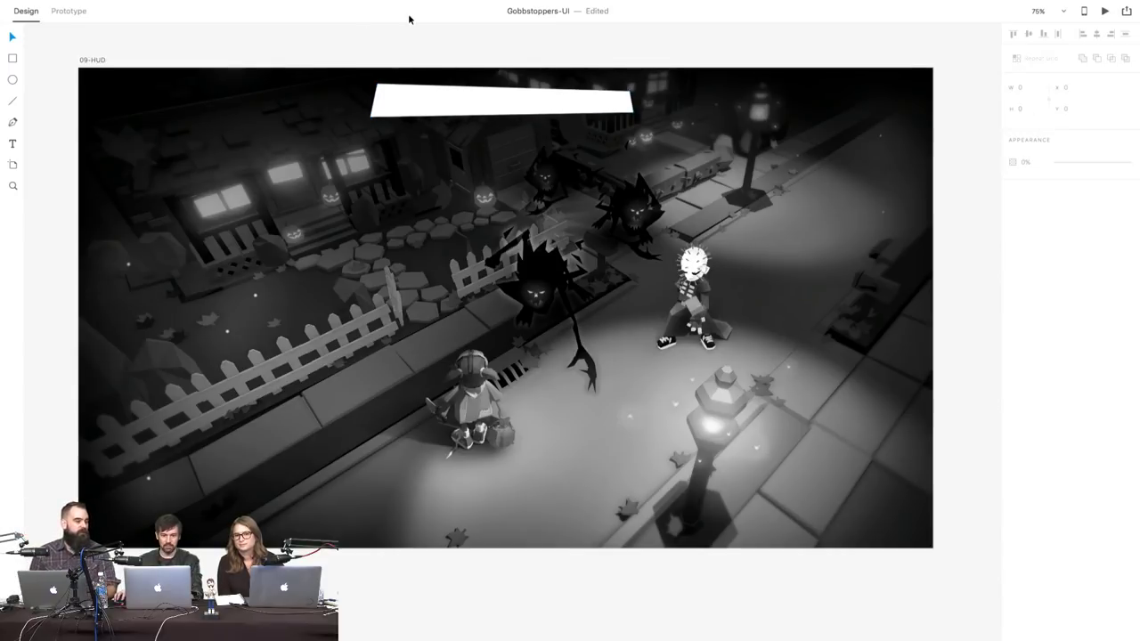
# - Set the border width of the slanted white bar near the artboard's top edge to 4
pyautogui.click(445, 100)
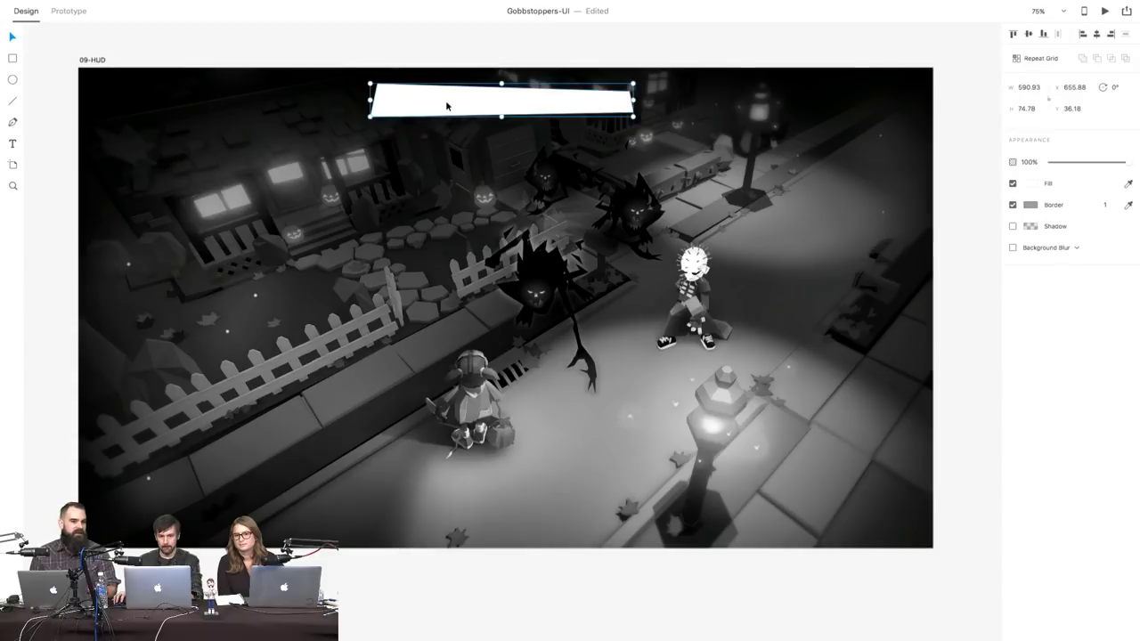
pyautogui.click(1105, 204)
pyautogui.write('4')
pyautogui.press('Return')
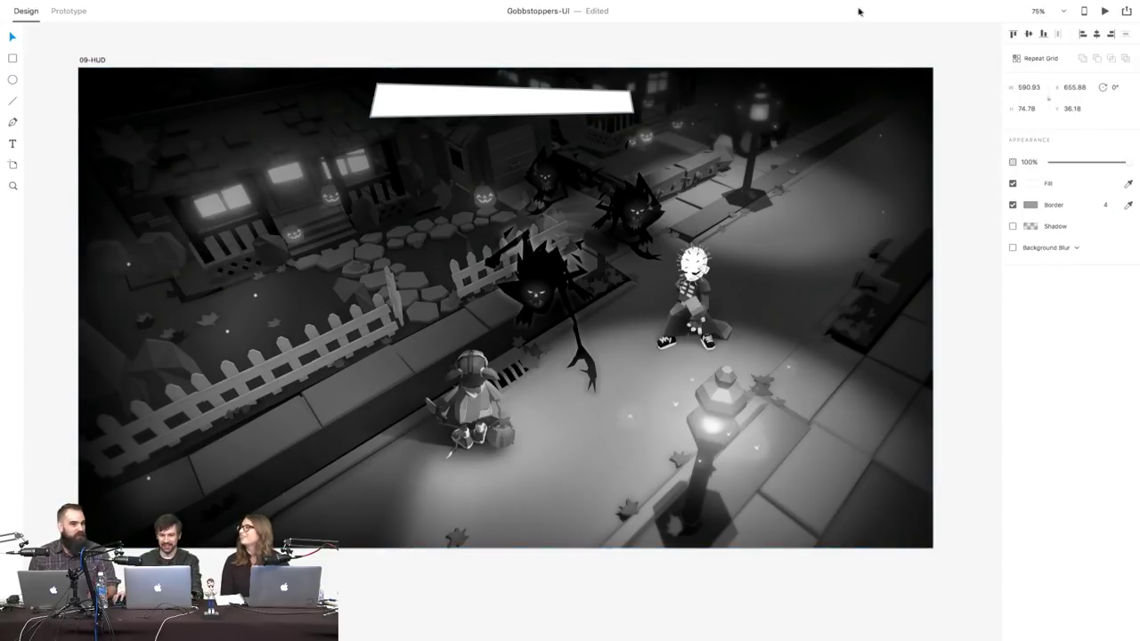
pyautogui.click(430, 51)
# - Change the slanted bar's fill from white to a very dark grey
pyautogui.click(404, 104)
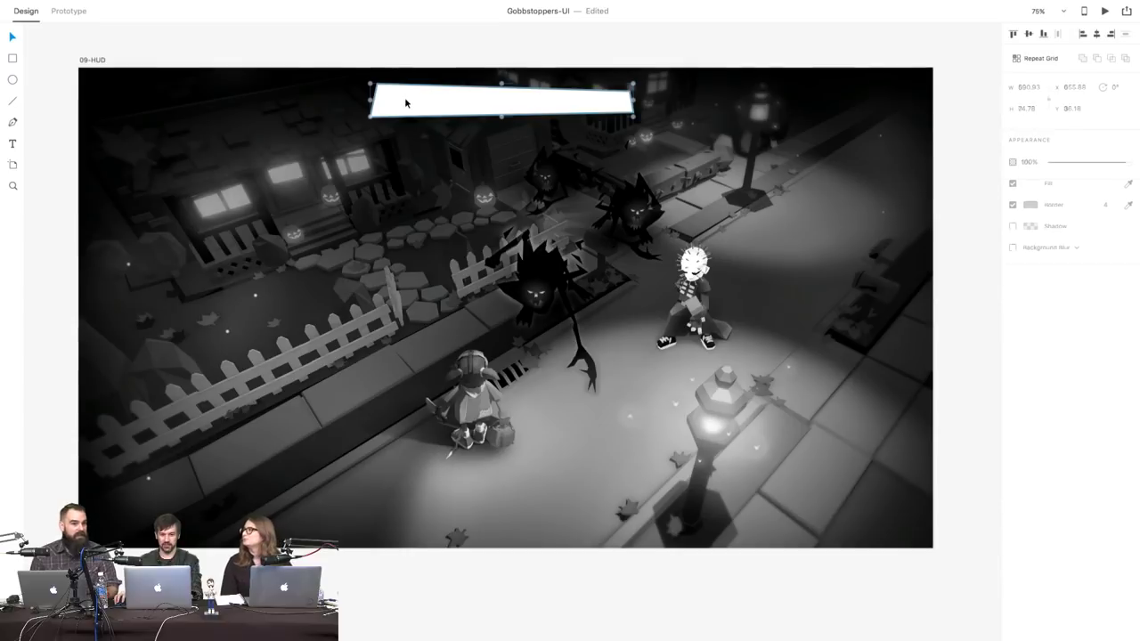
pyautogui.click(1031, 184)
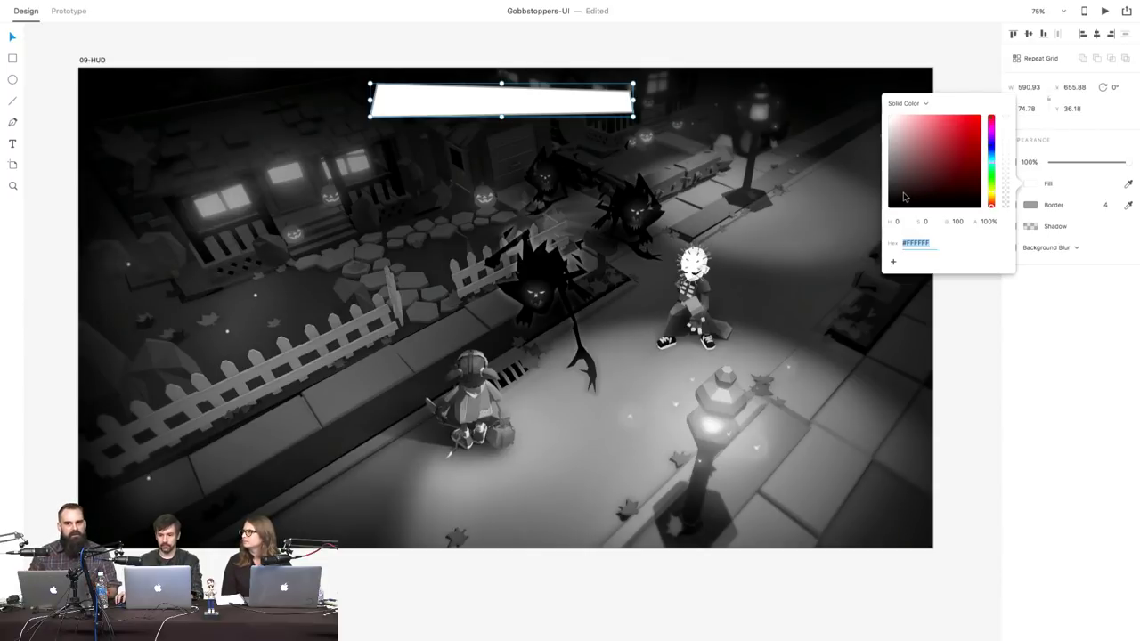
pyautogui.moveTo(909, 198); pyautogui.dragTo(888, 190)
pyautogui.click(965, 279)
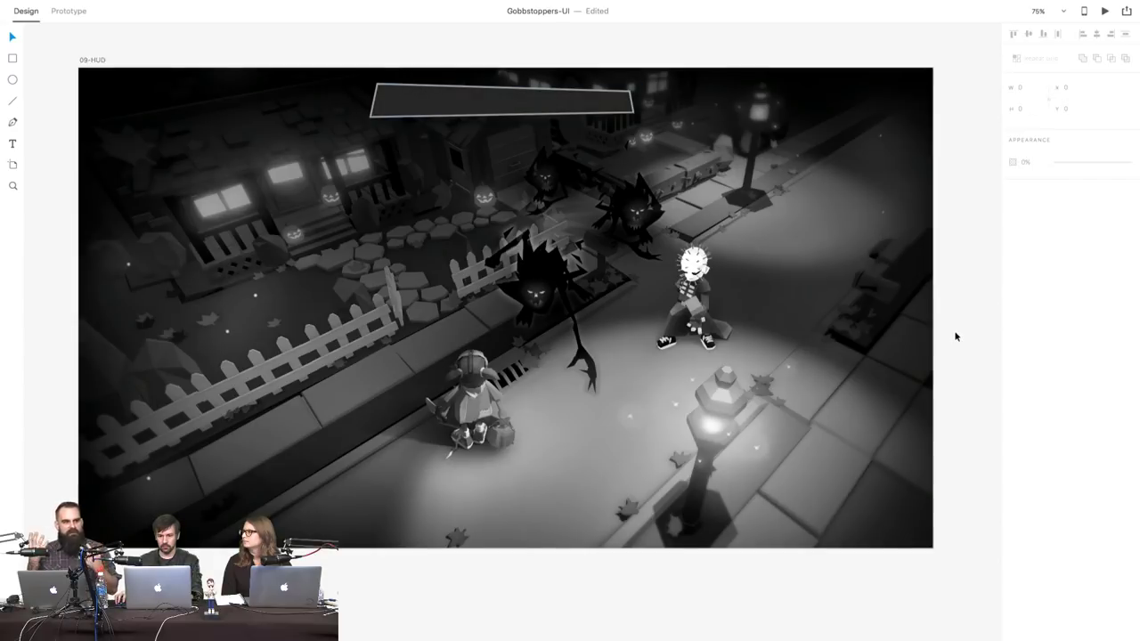
# - Draw a circle about 79 by 79 over the bar's lower left corner and set its border width to 4
pyautogui.click(13, 79)
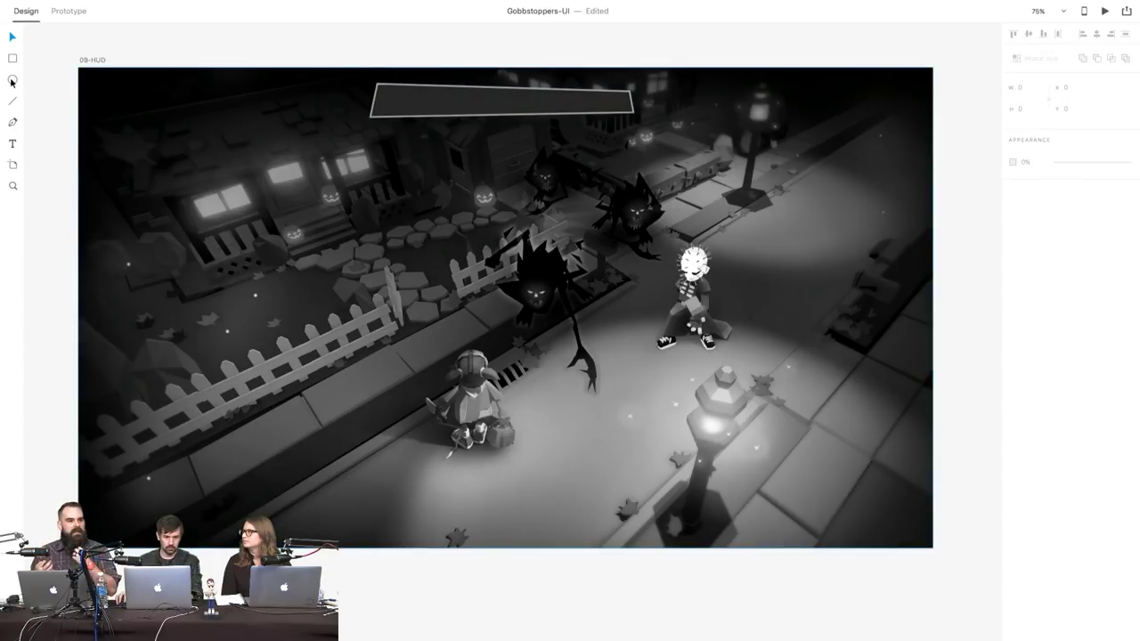
pyautogui.moveTo(350, 101); pyautogui.dragTo(386, 136)
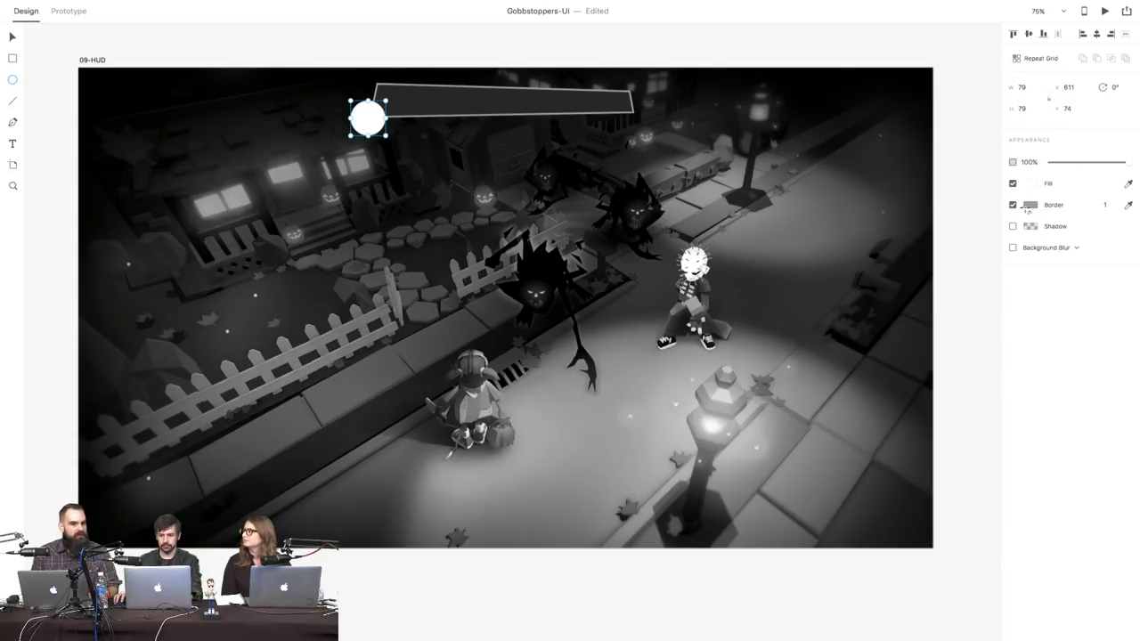
pyautogui.click(1107, 204)
pyautogui.write('4')
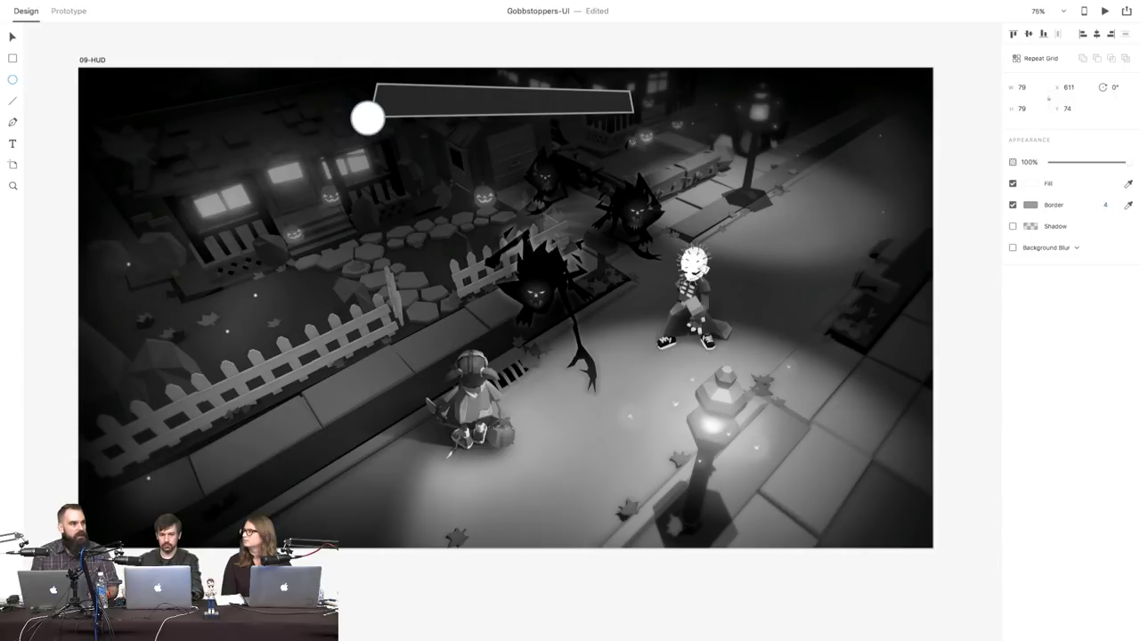
pyautogui.press('Return')
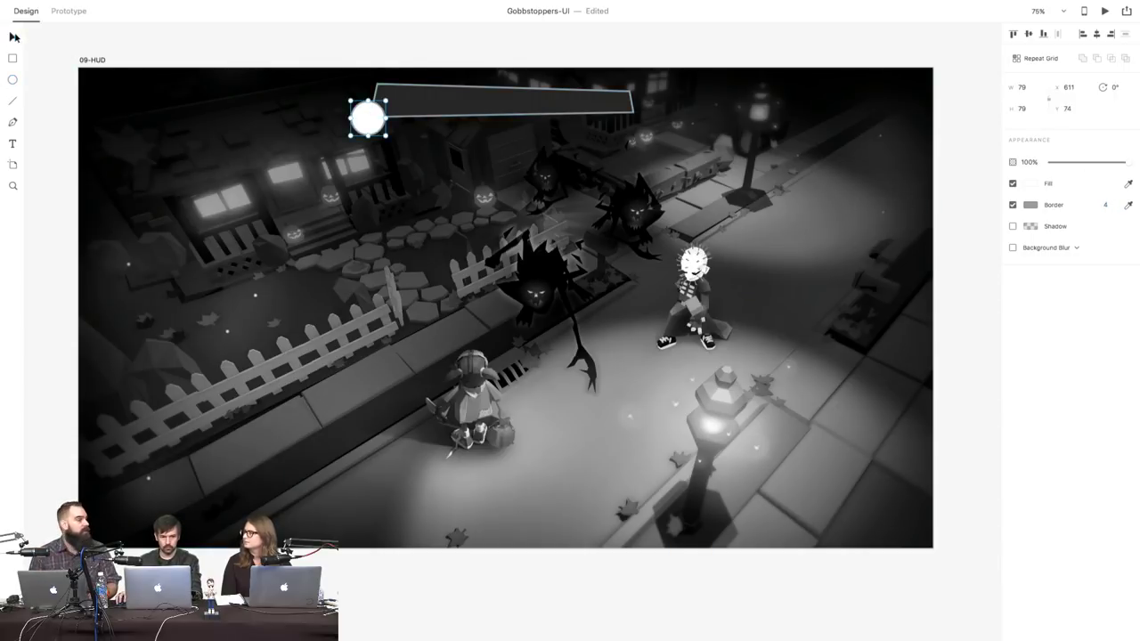
# - Shift the circle slightly to about X 616, Y 71 and fill it with black (#000000)
pyautogui.click(276, 115)
pyautogui.moveTo(367, 116); pyautogui.dragTo(372, 119)
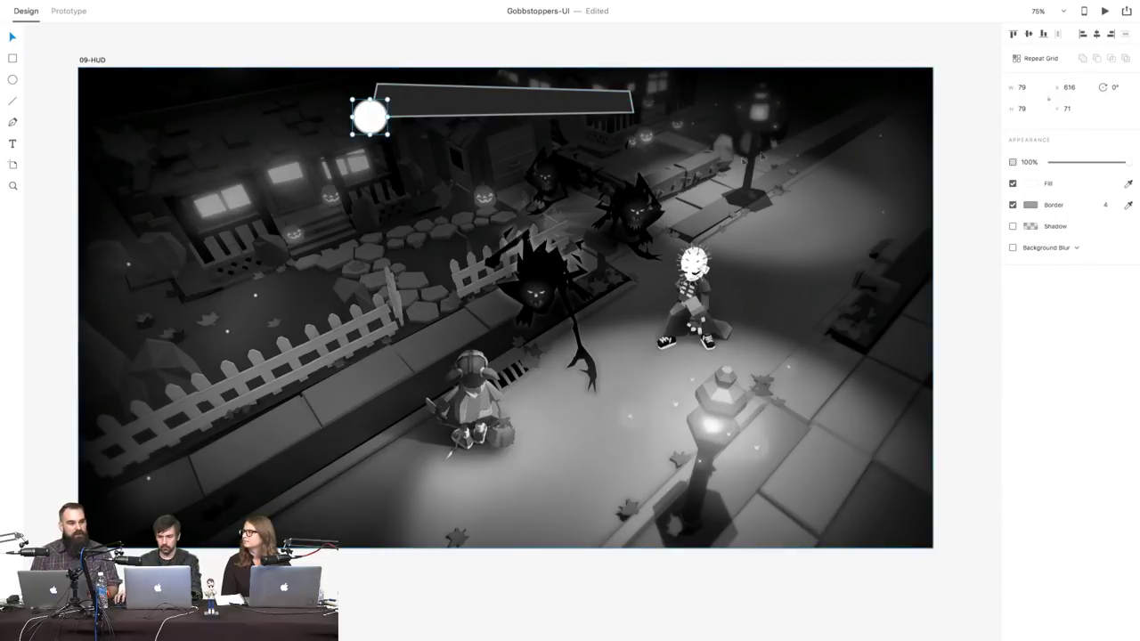
pyautogui.click(1031, 184)
pyautogui.moveTo(928, 176); pyautogui.dragTo(877, 223)
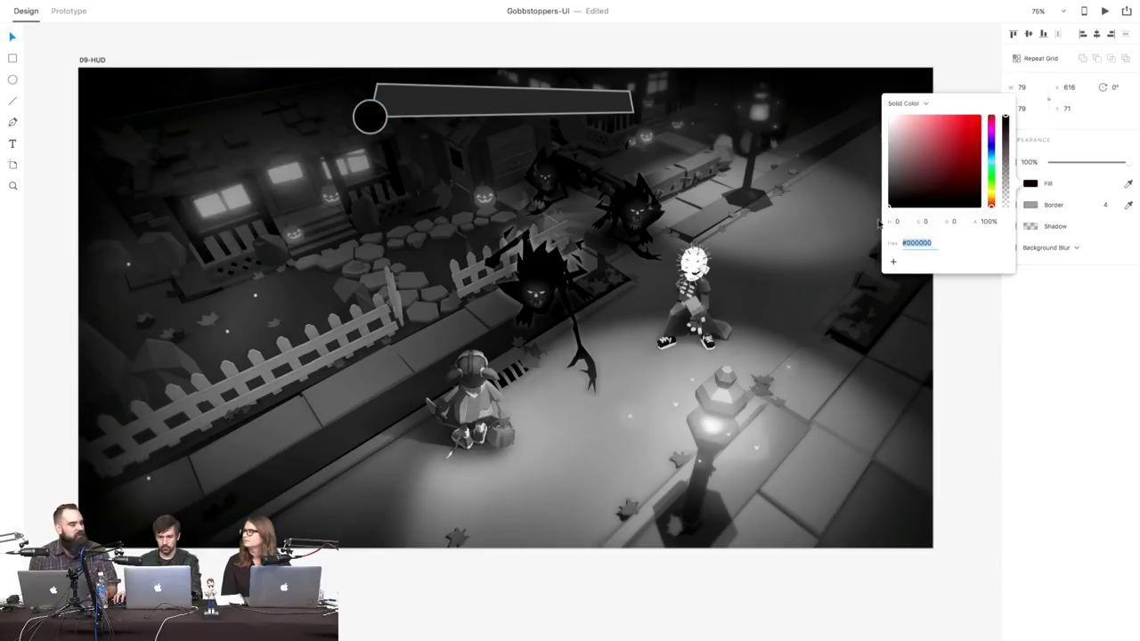
# - Lock the full-size background scene image on the 09-HUD artboard
pyautogui.click(491, 204)
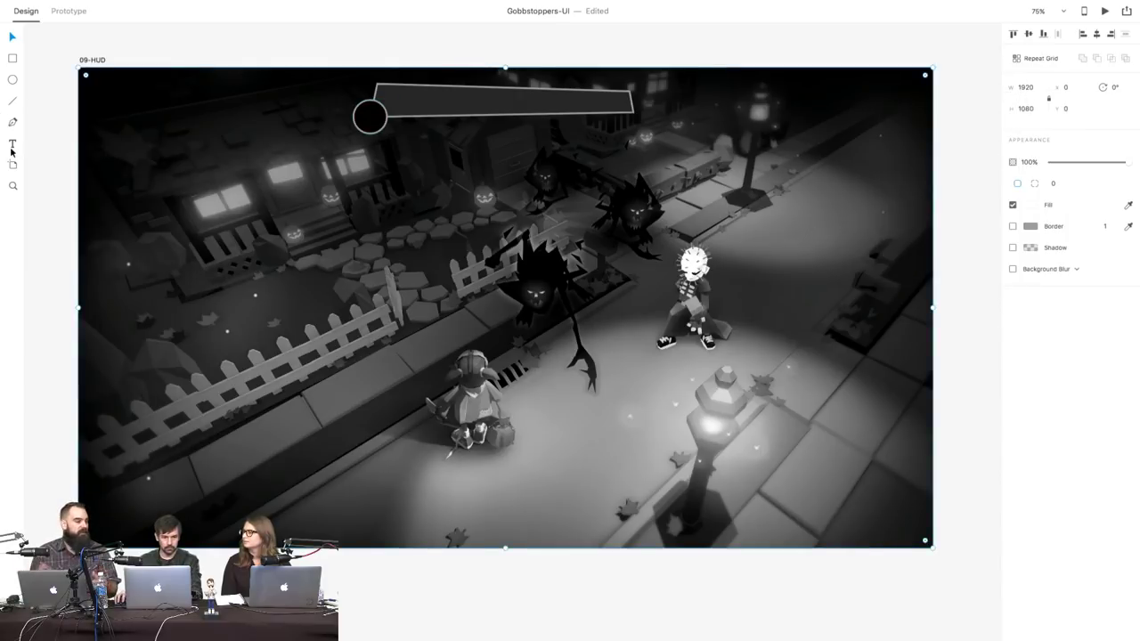
pyautogui.rightClick(133, 117)
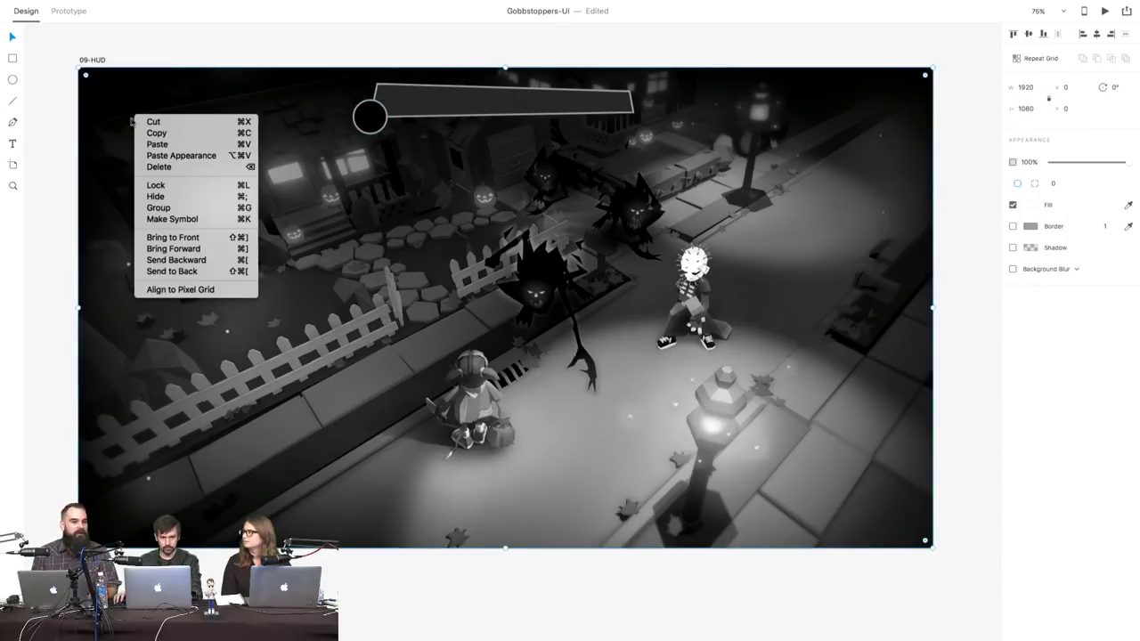
pyautogui.click(172, 186)
pyautogui.click(204, 33)
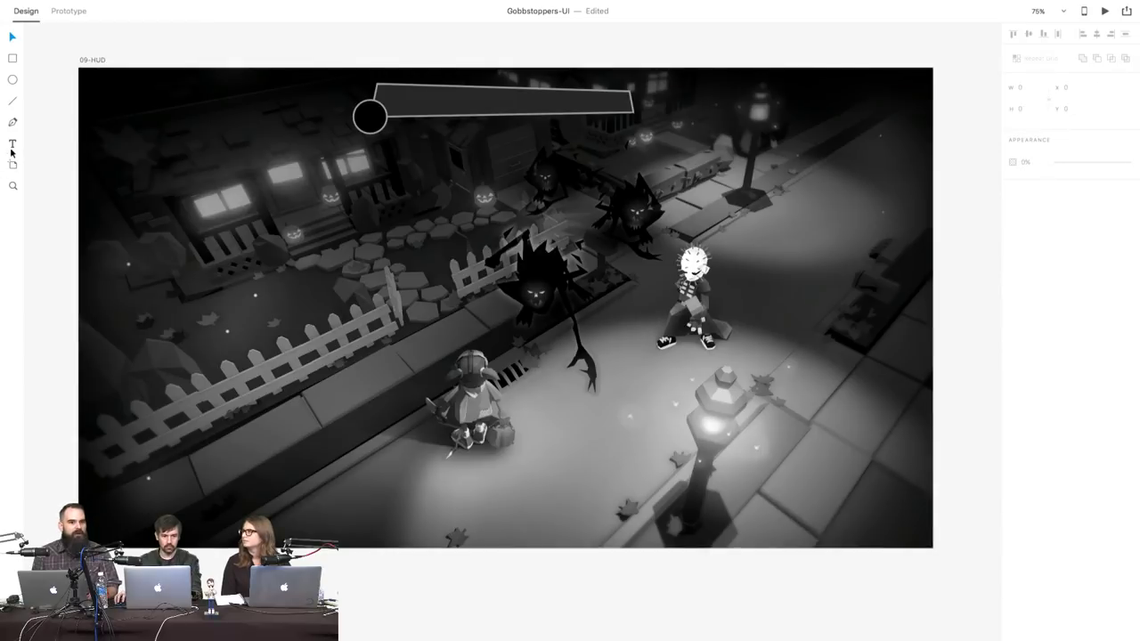
# - Add a text object reading 4 over the scene and set its font to Questrian
pyautogui.click(12, 143)
pyautogui.click(328, 253)
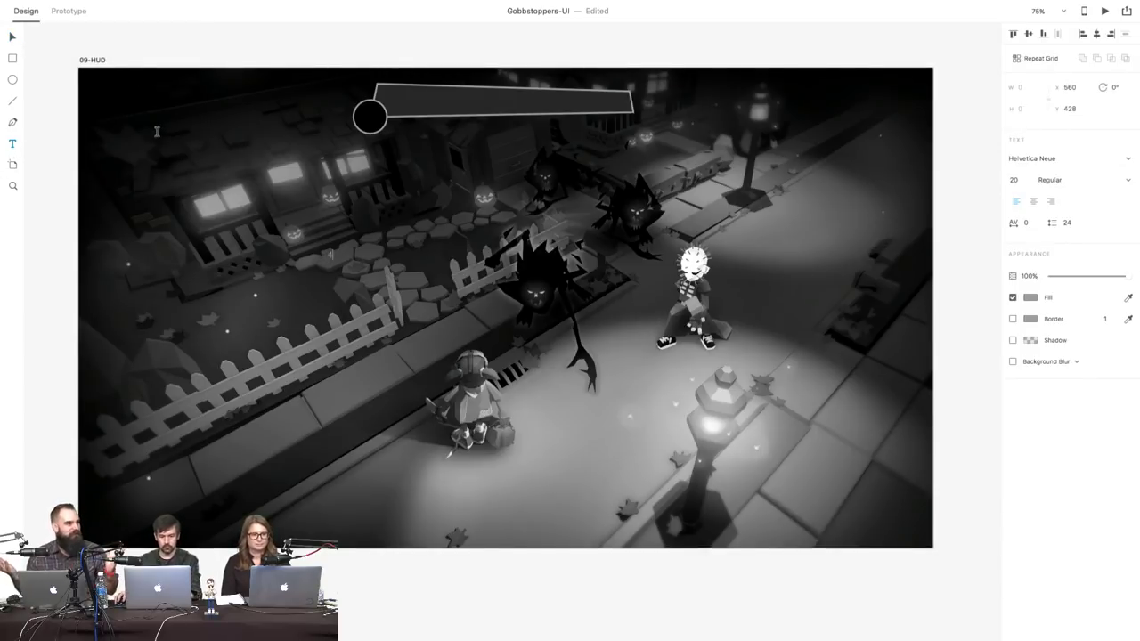
pyautogui.click(1059, 164)
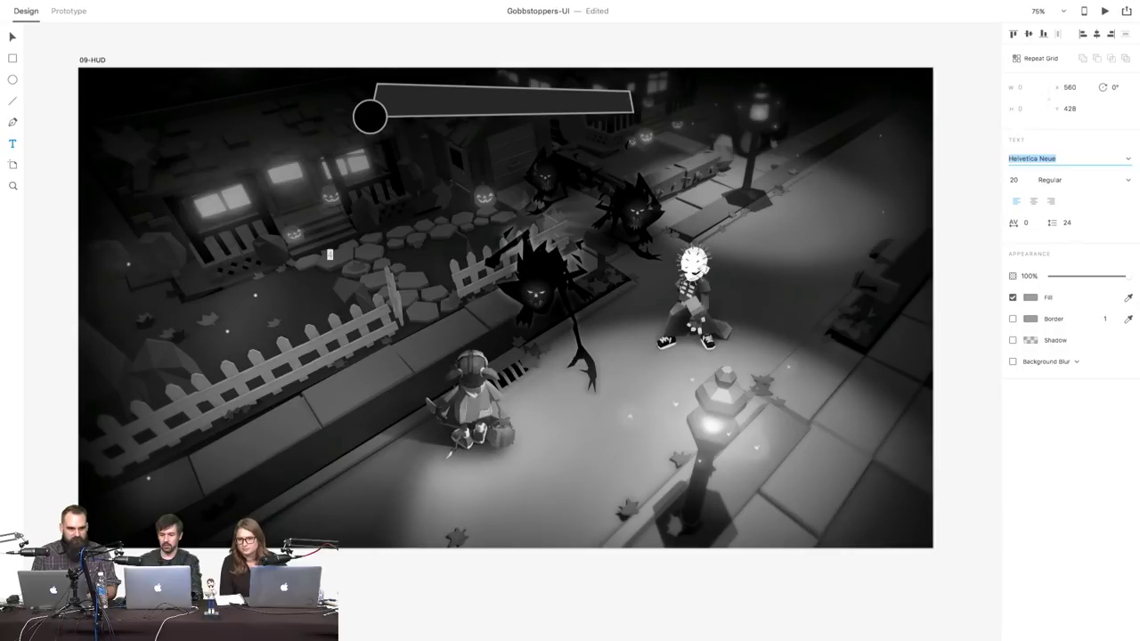
pyautogui.press('BackSpace')
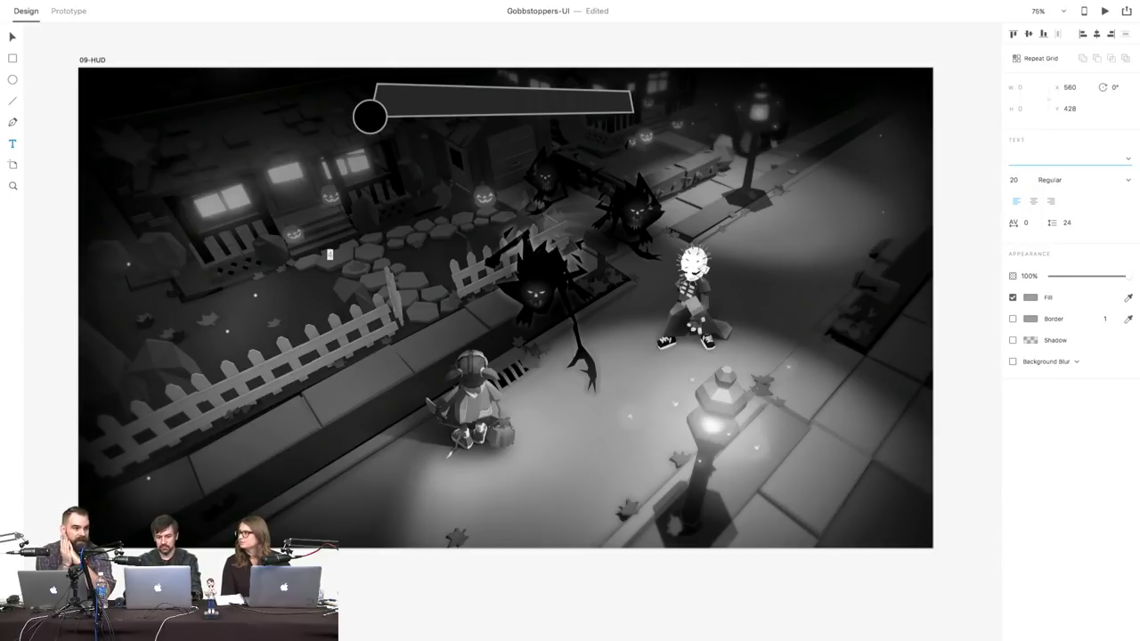
pyautogui.write('Questrian')
pyautogui.write('Ques')
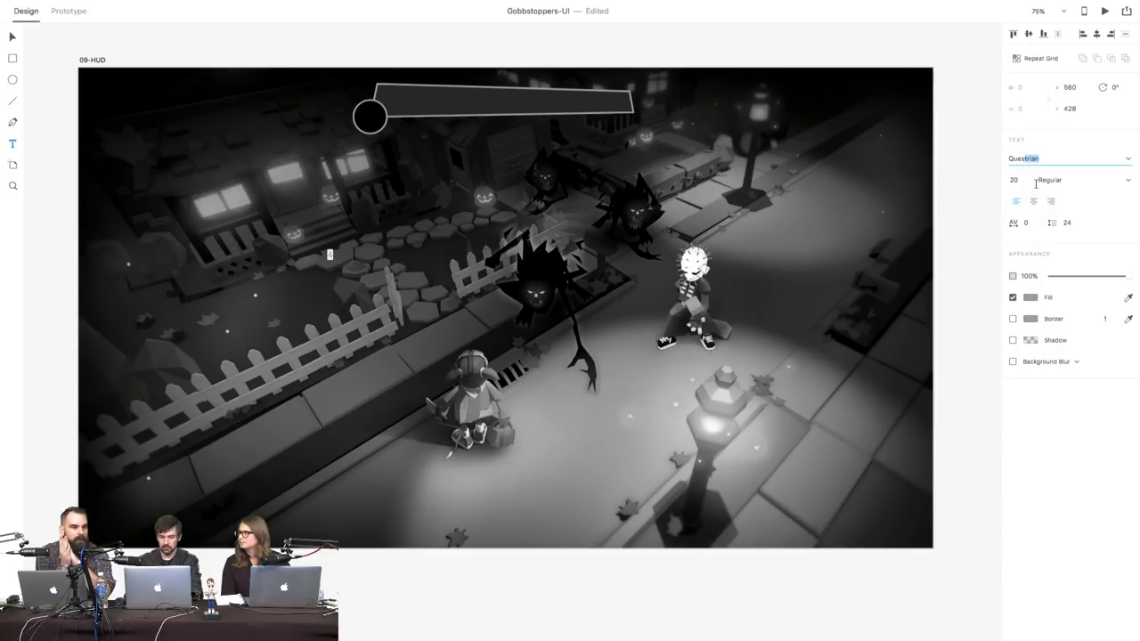
pyautogui.press('Return')
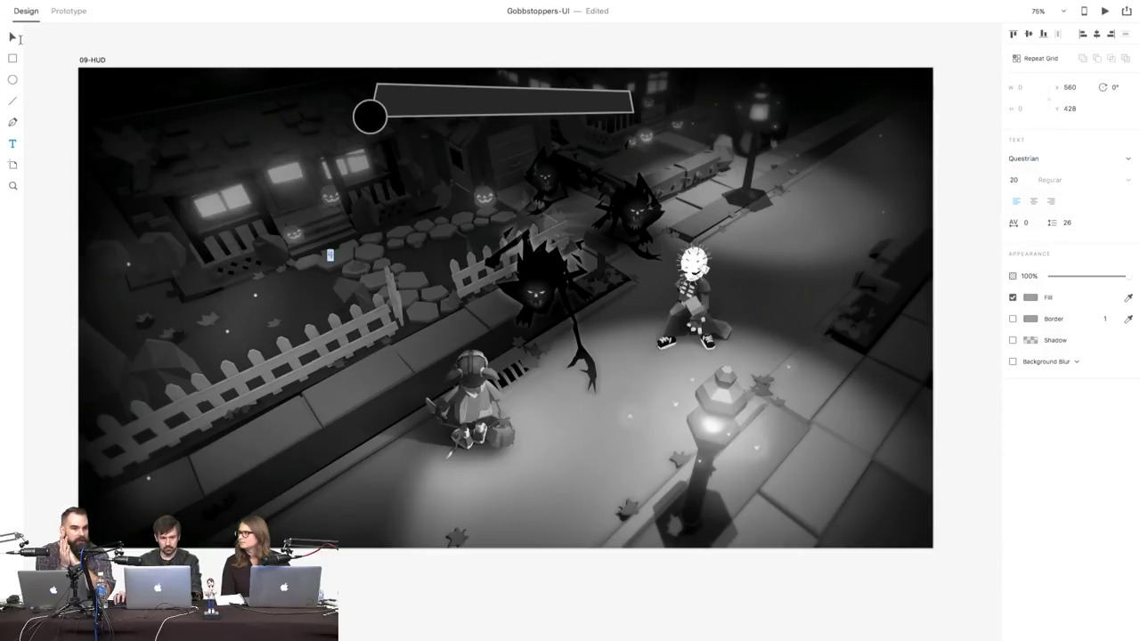
# - Move the number 4 into the black circle and enlarge it to font size 52
pyautogui.click(14, 37)
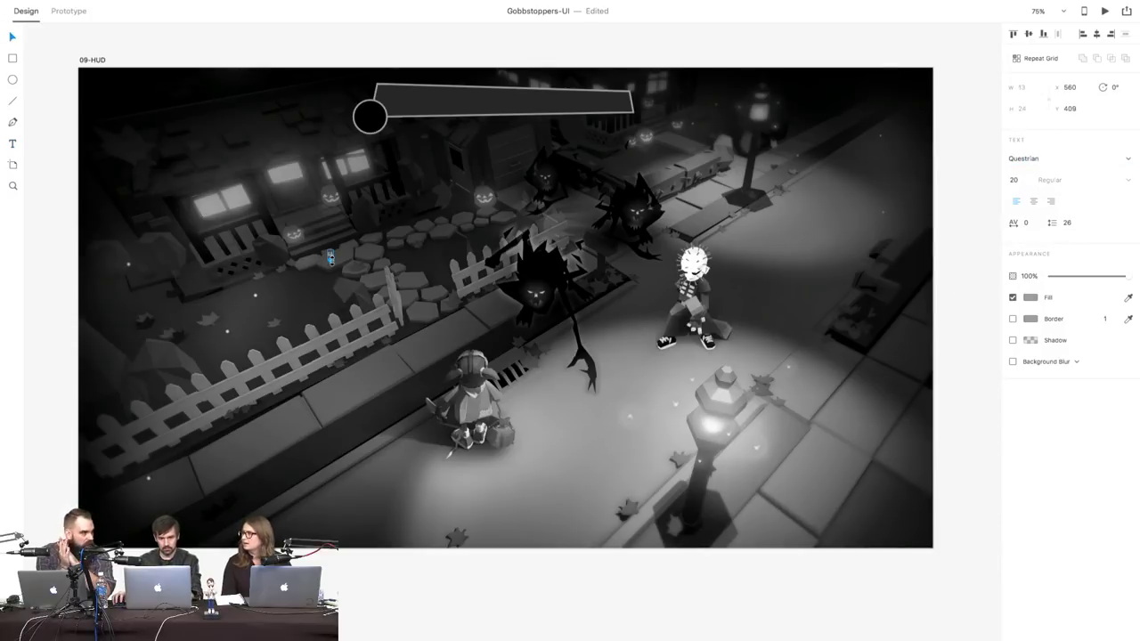
pyautogui.moveTo(331, 259); pyautogui.dragTo(372, 125)
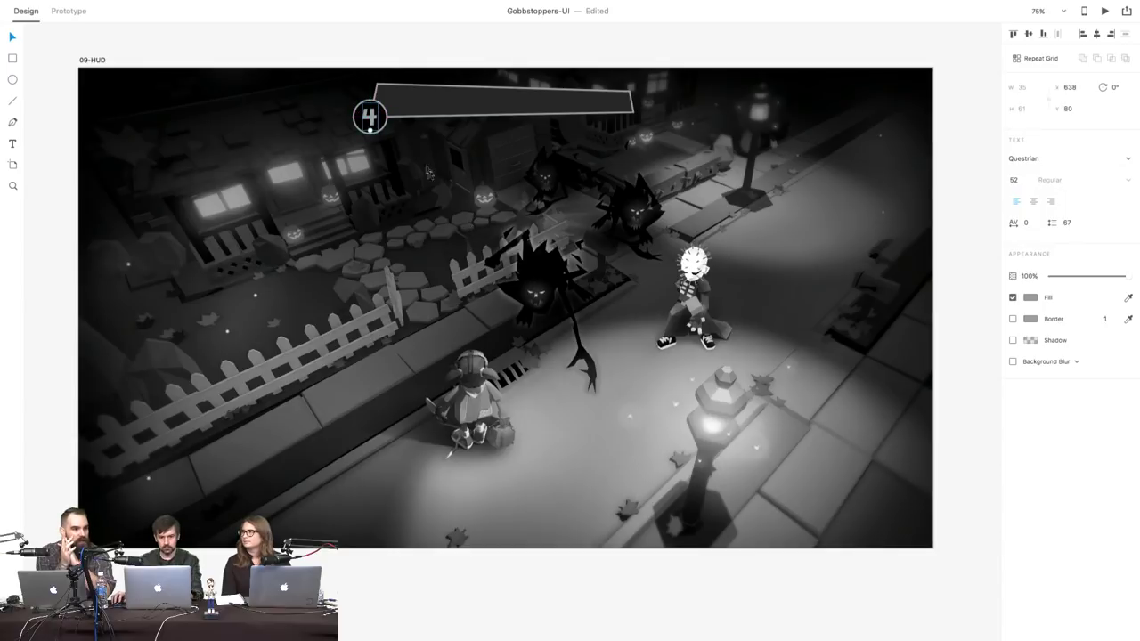
pyautogui.click(204, 46)
# - Add a text label reading ARMORED GOB just below the slanted bar
pyautogui.click(13, 144)
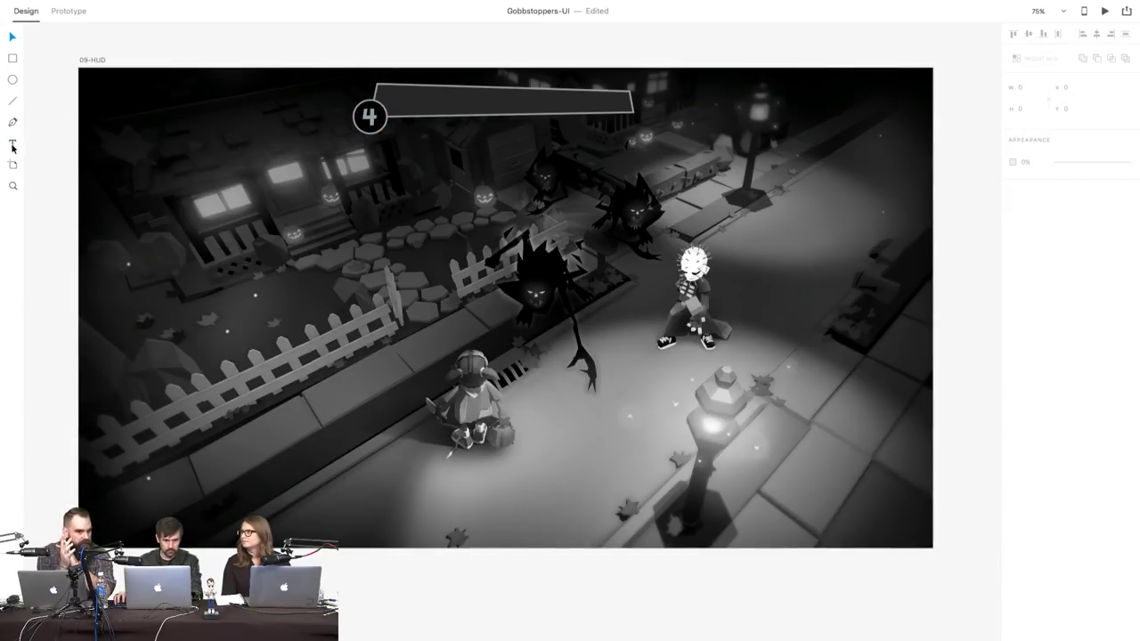
pyautogui.click(428, 131)
pyautogui.write('ARM')
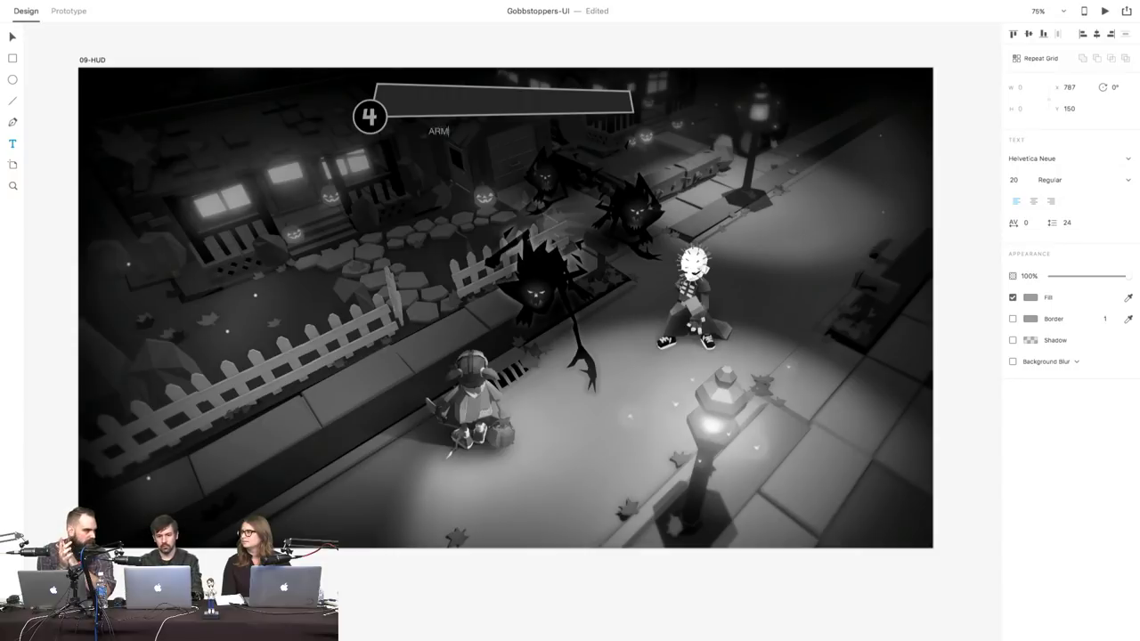
pyautogui.write('ORED GOB')
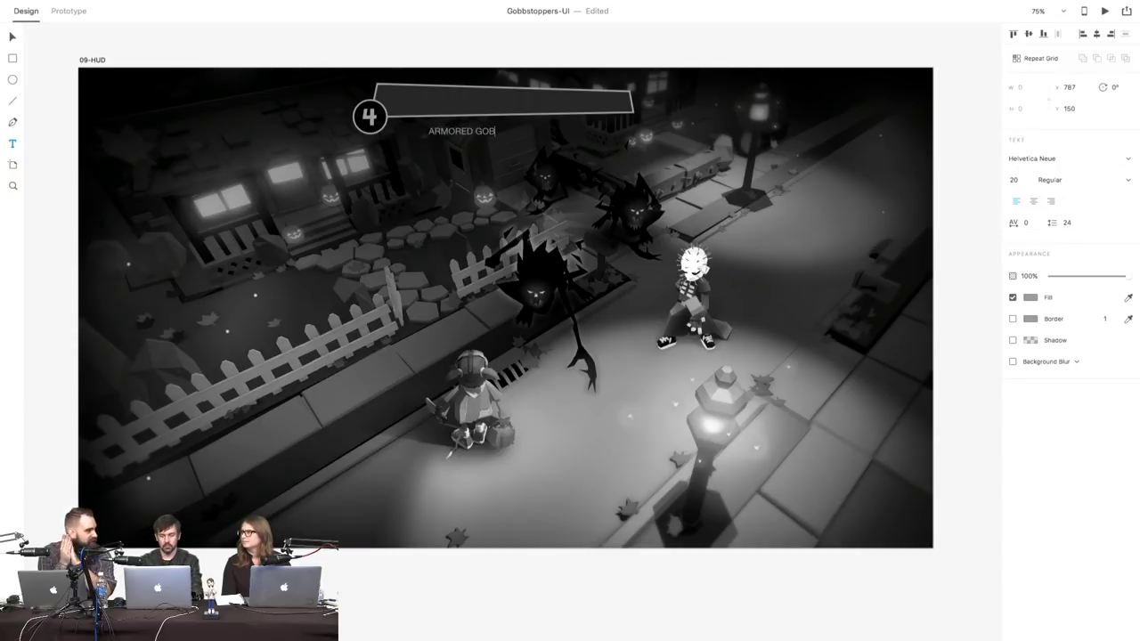
# - Set the font of the ARMORED GOB label to Open Sans
pyautogui.press('super+a')
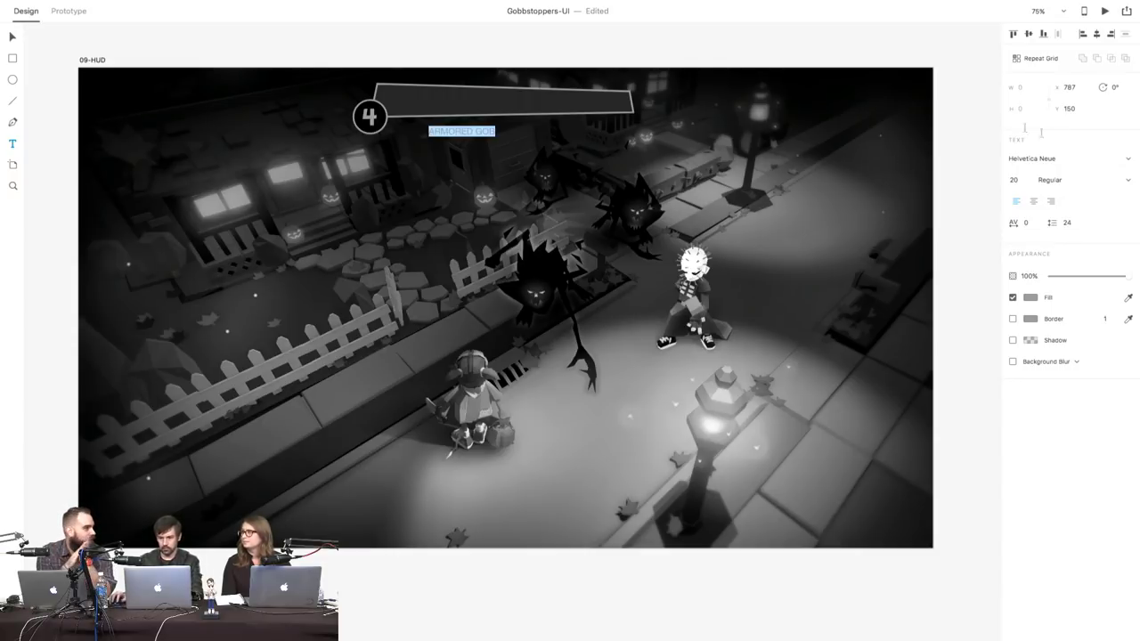
pyautogui.click(1075, 160)
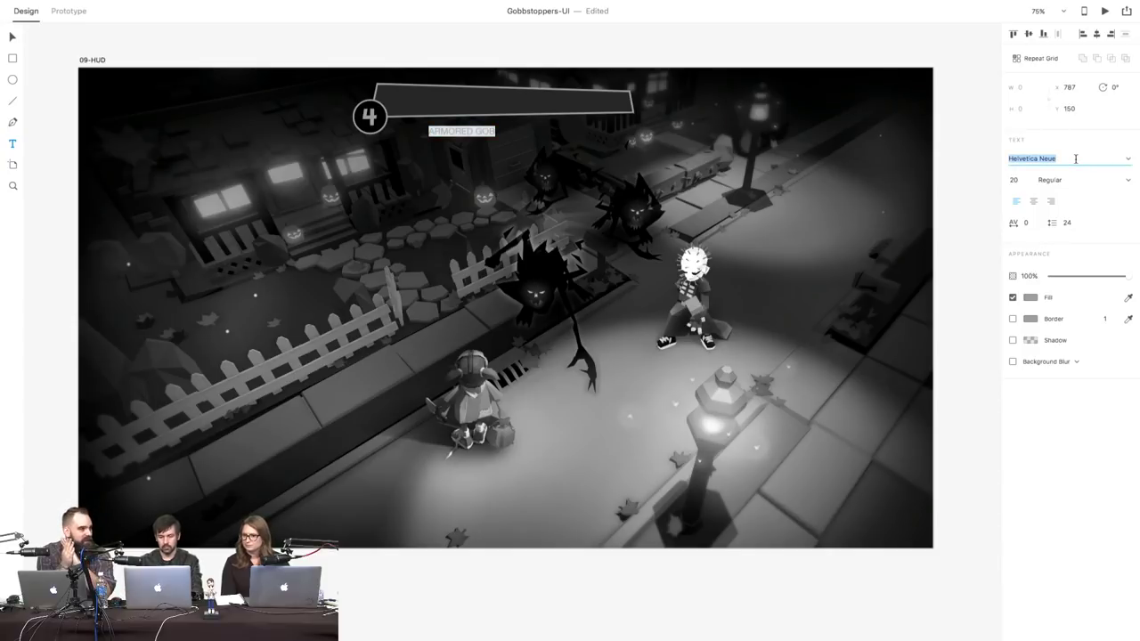
pyautogui.write('Open Sans')
pyautogui.press('Return')
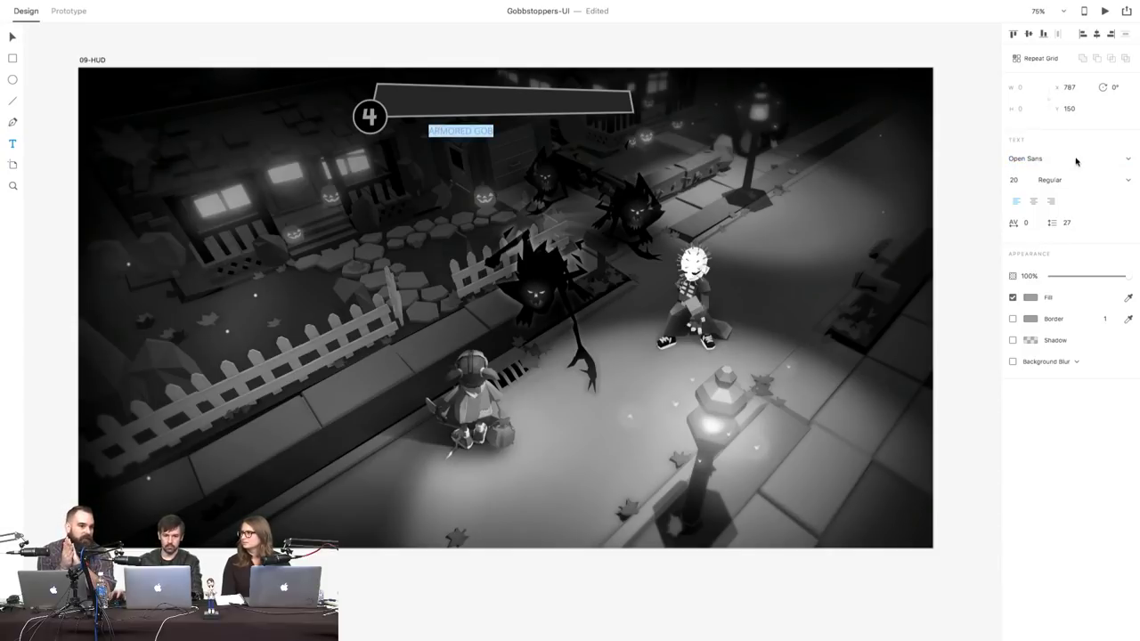
# - Move the ARMORED GOB label to about X 879, Y 123 so it sits centred beneath the bar
pyautogui.click(12, 38)
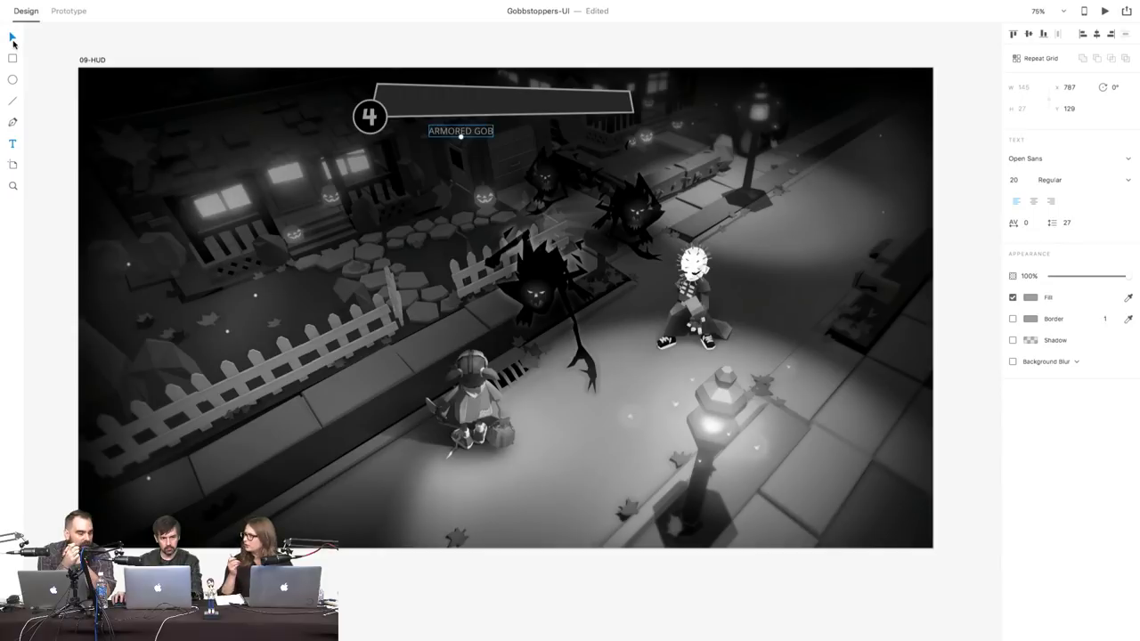
pyautogui.moveTo(480, 134); pyautogui.dragTo(522, 132)
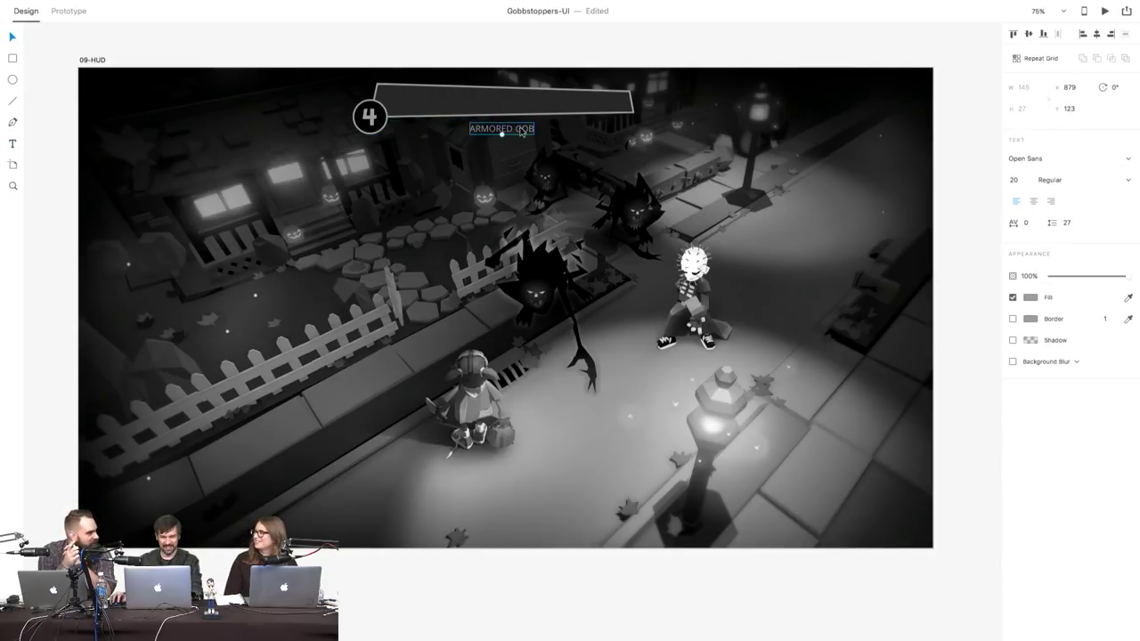
pyautogui.click(512, 59)
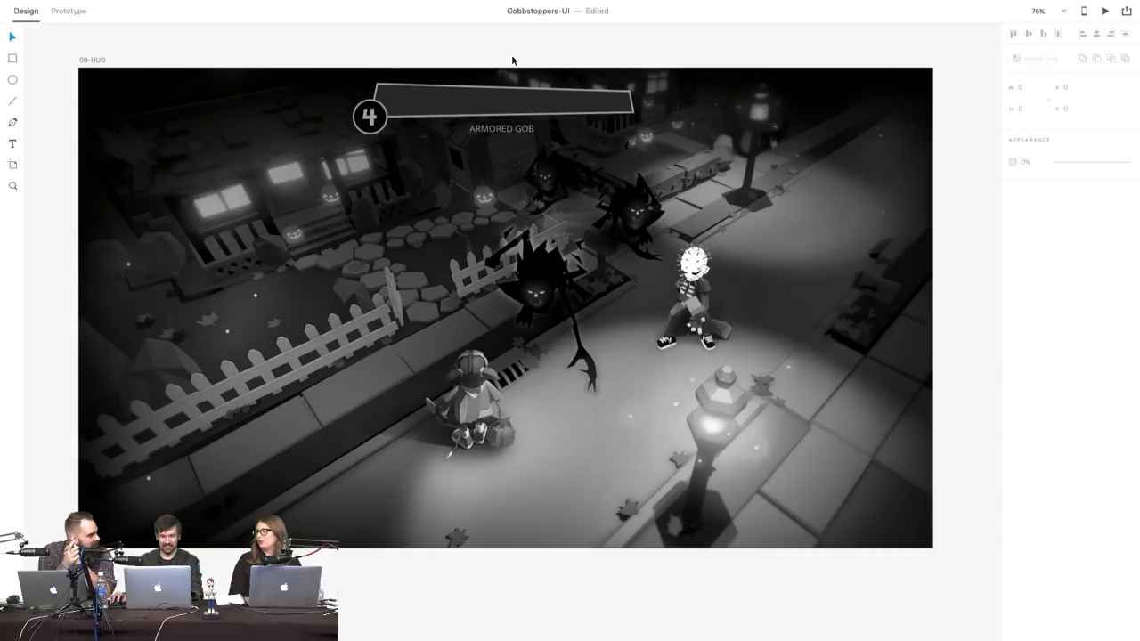
# - Change the ARMORED GOB label's font to Questrian, matching the number in the circle
pyautogui.click(501, 129)
pyautogui.click(1056, 158)
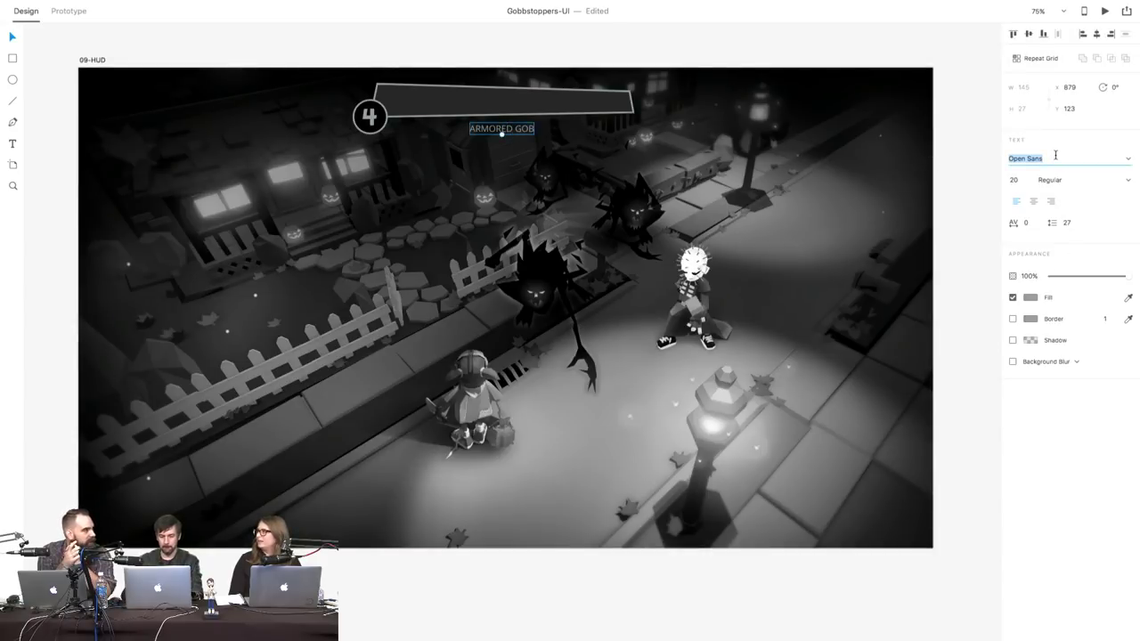
pyautogui.write('Questrian')
pyautogui.press('Return')
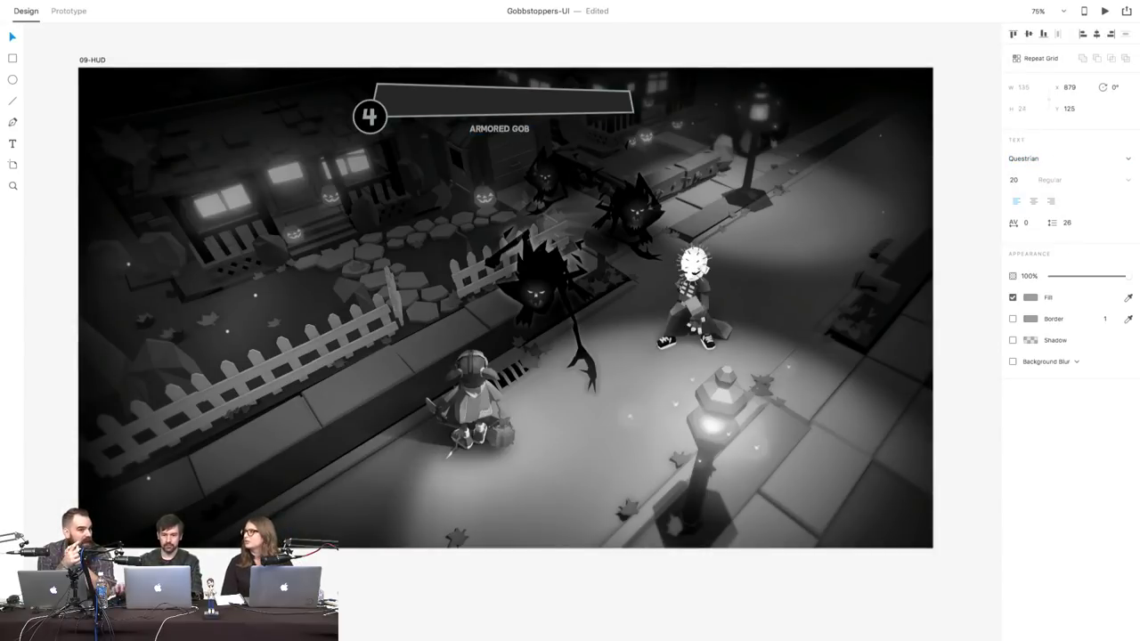
pyautogui.moveTo(503, 35)
pyautogui.click(482, 63)
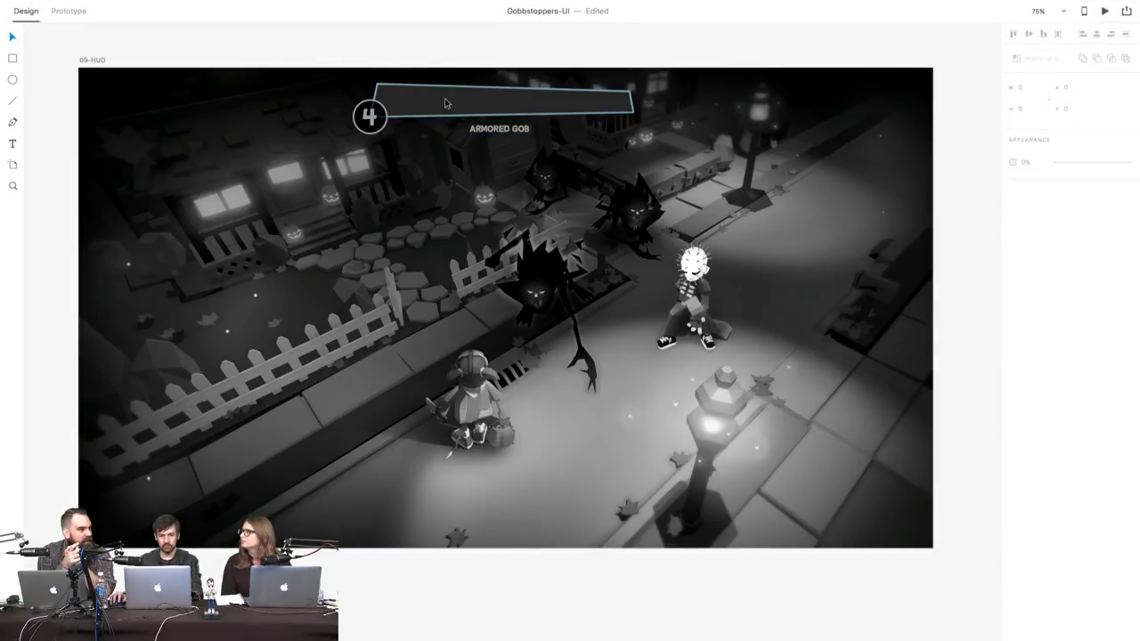
# - Duplicate the slanted health bar in place, turn off the copy's border and fill it with red #E00000
pyautogui.click(444, 97)
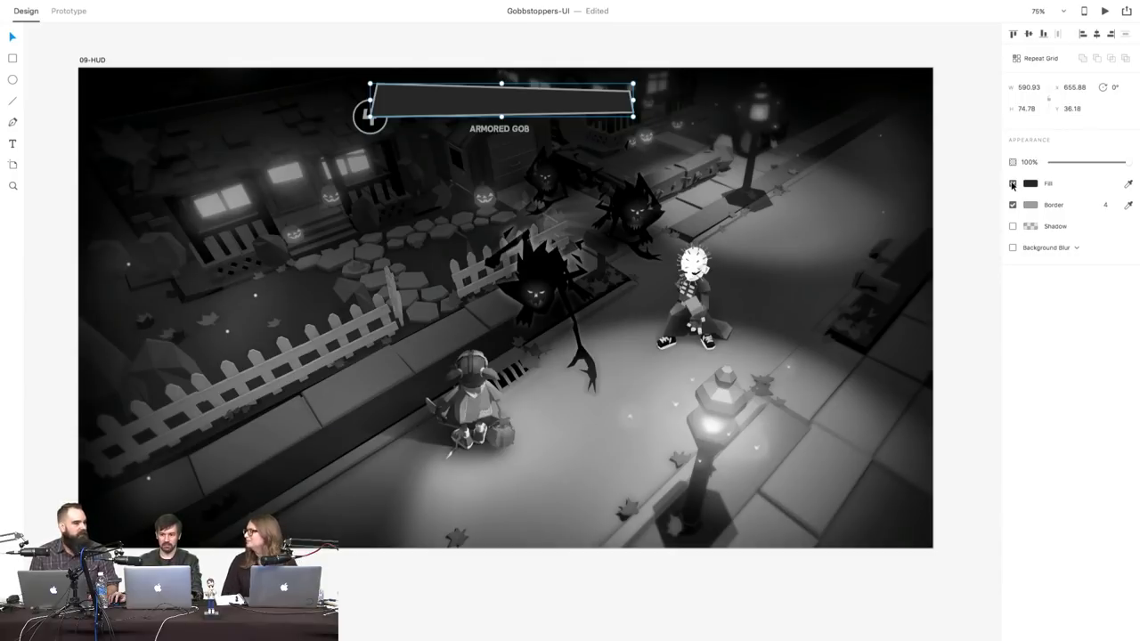
pyautogui.click(1012, 183)
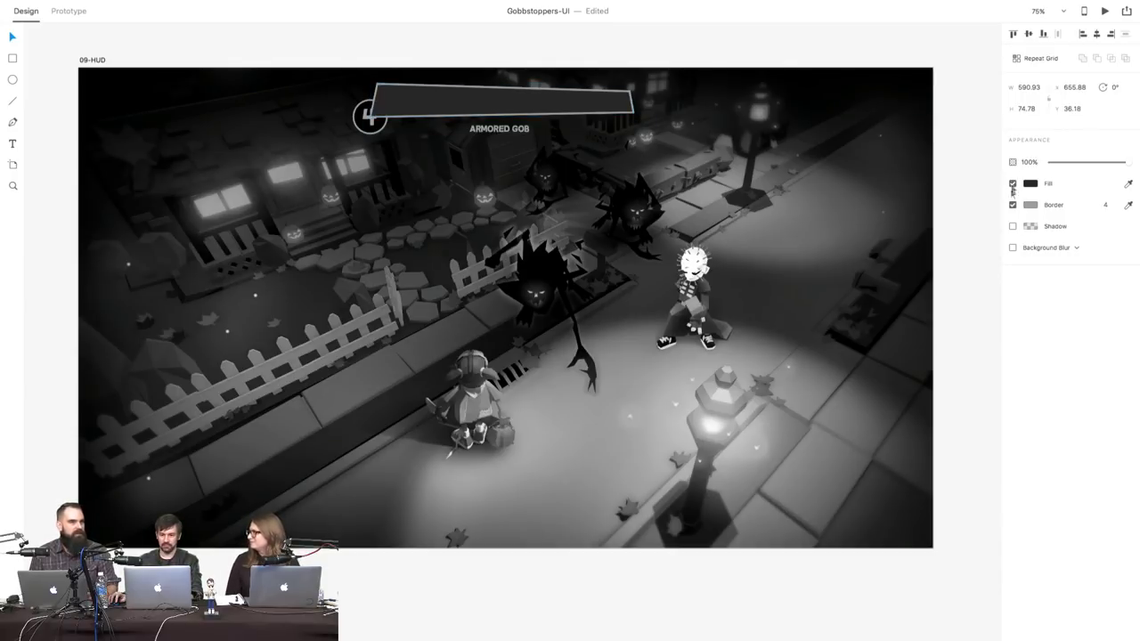
pyautogui.click(1013, 205)
pyautogui.click(1031, 184)
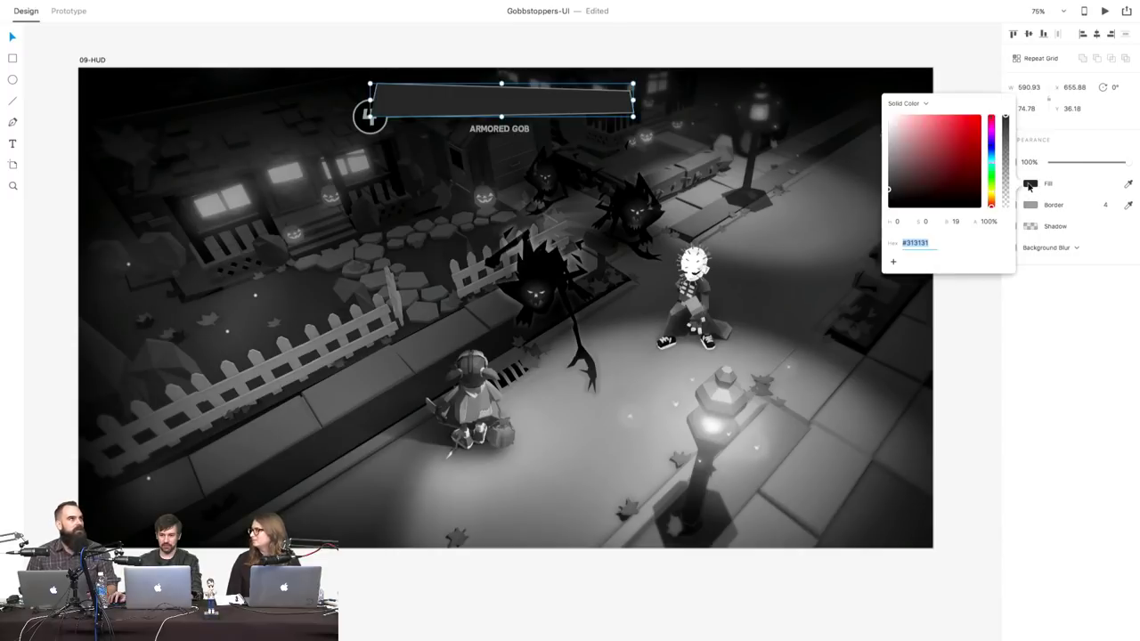
pyautogui.click(970, 116)
pyautogui.moveTo(965, 121); pyautogui.dragTo(984, 129)
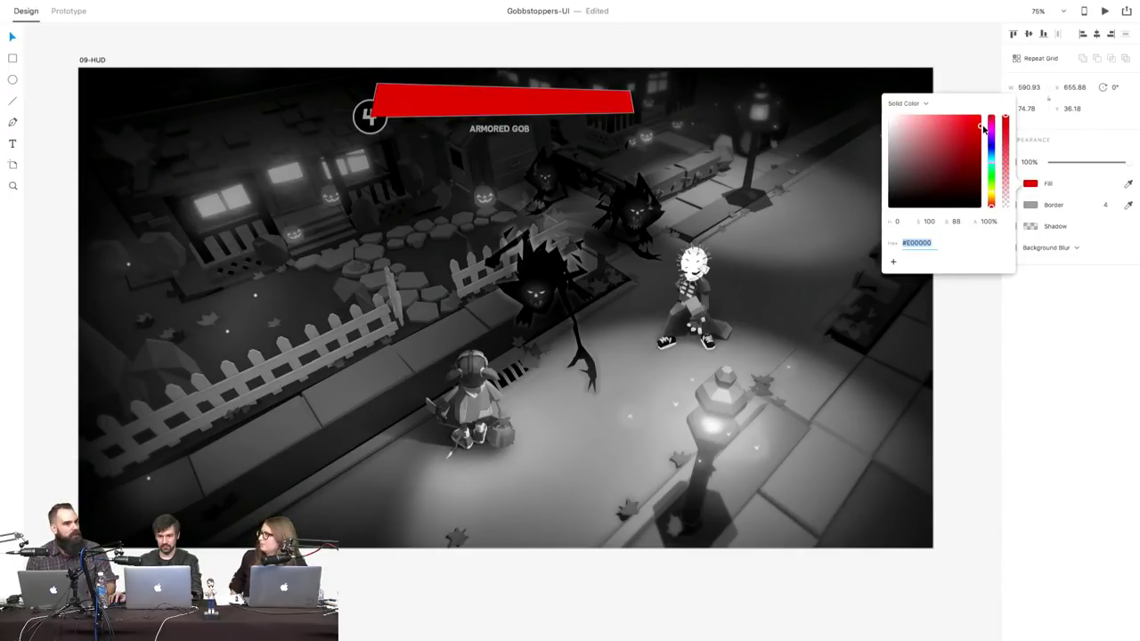
pyautogui.click(575, 55)
# - Draw a rectangle about 335 × 161 over the red bar's right end and subtract it, cutting the red to about 371 wide
pyautogui.click(469, 103)
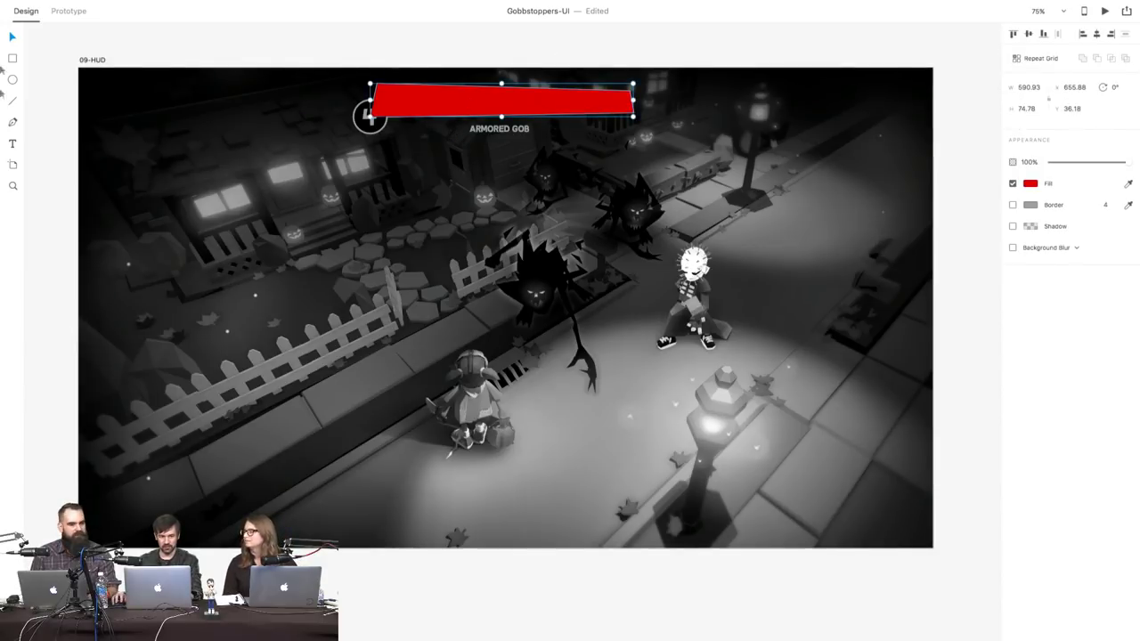
pyautogui.click(354, 48)
pyautogui.click(12, 59)
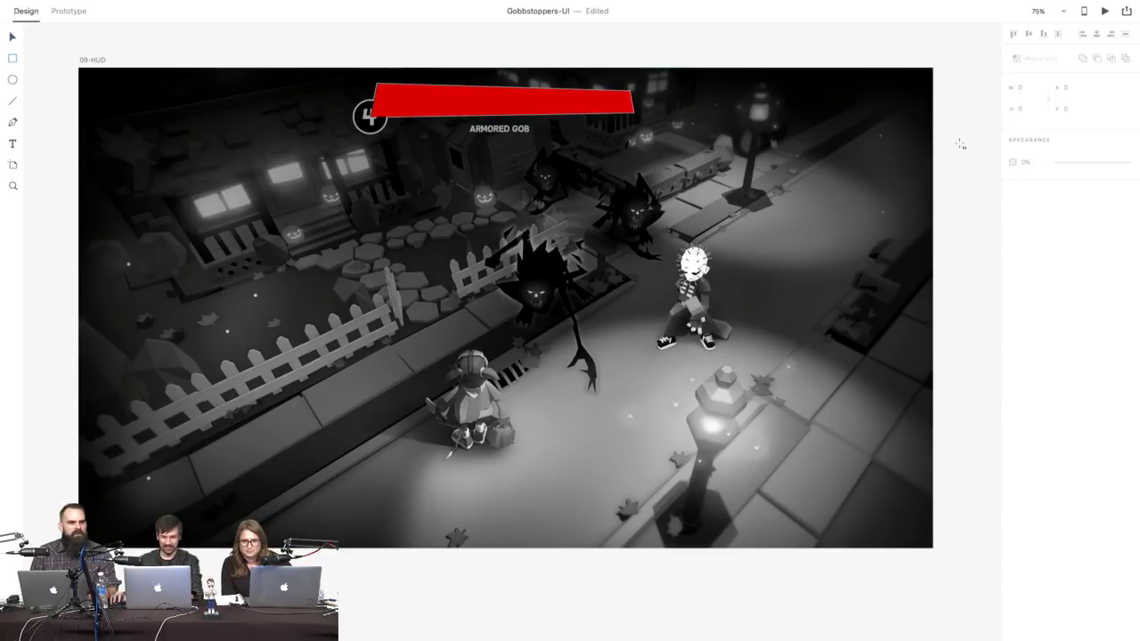
pyautogui.moveTo(684, 139)
pyautogui.mouseDown()
pyautogui.moveTo(547, 55)
pyautogui.moveTo(535, 66)
pyautogui.mouseUp()
pyautogui.click(13, 37)
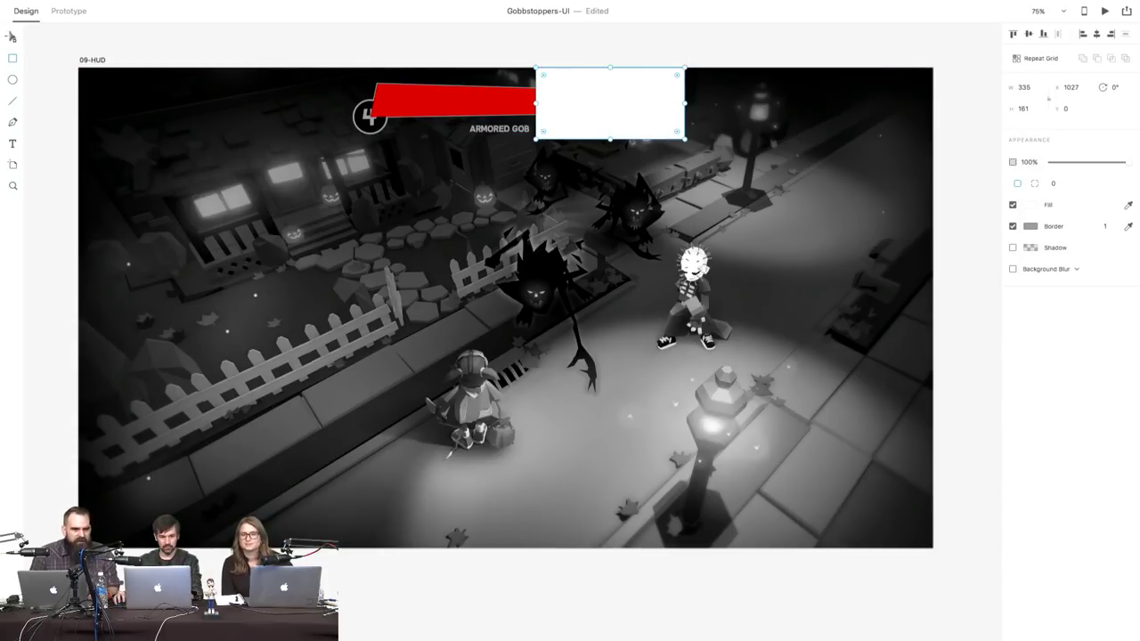
pyautogui.keyDown('shift'); pyautogui.click(496, 107); pyautogui.keyUp('shift')
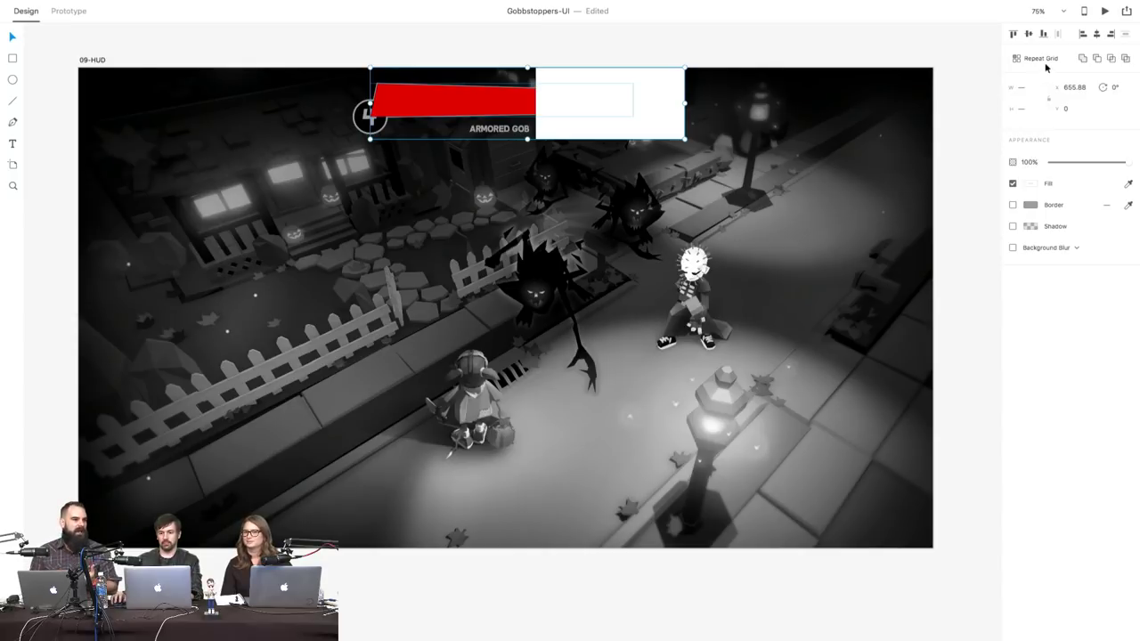
pyautogui.click(1096, 59)
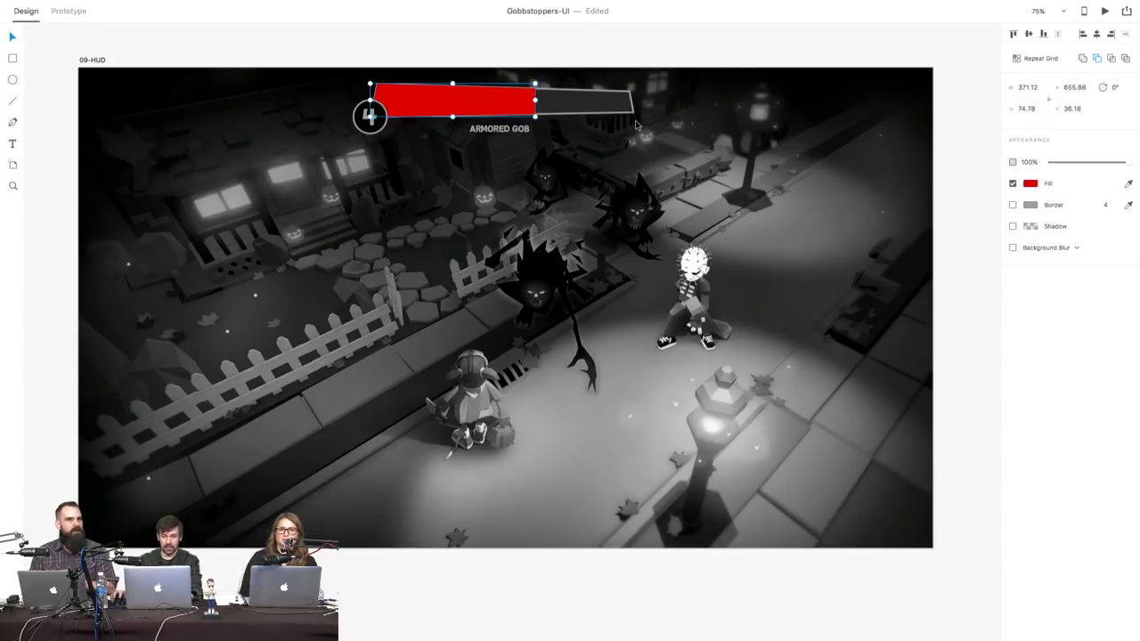
pyautogui.click(584, 205)
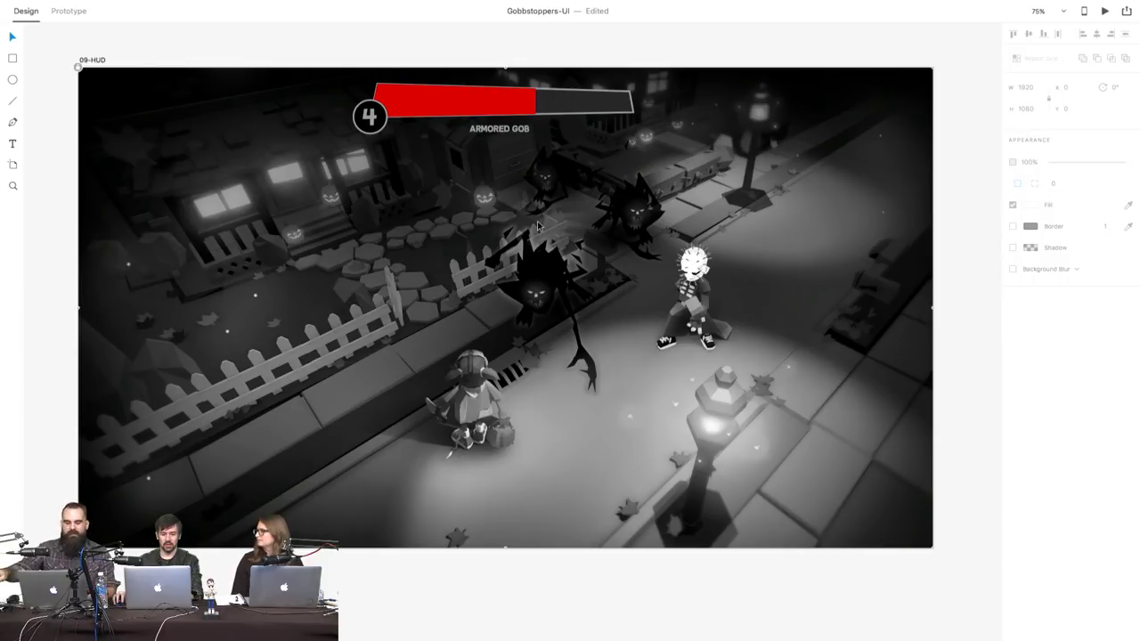
pyautogui.scroll(1, 474, 227)
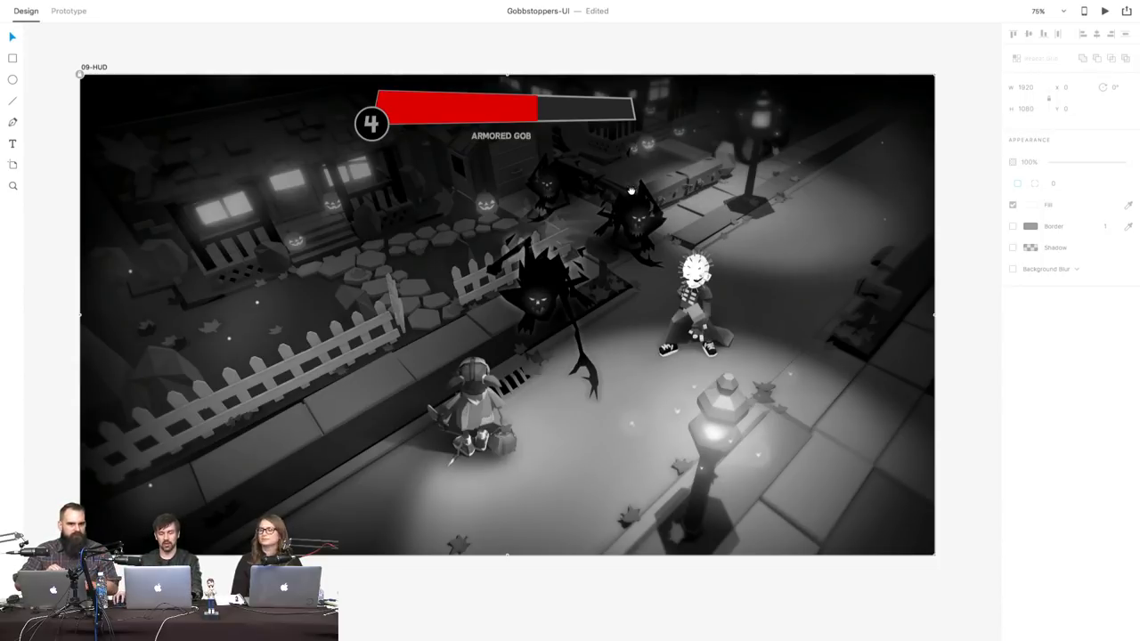
pyautogui.scroll(-1, 614, 198)
pyautogui.hscroll(-1, 615, 198)
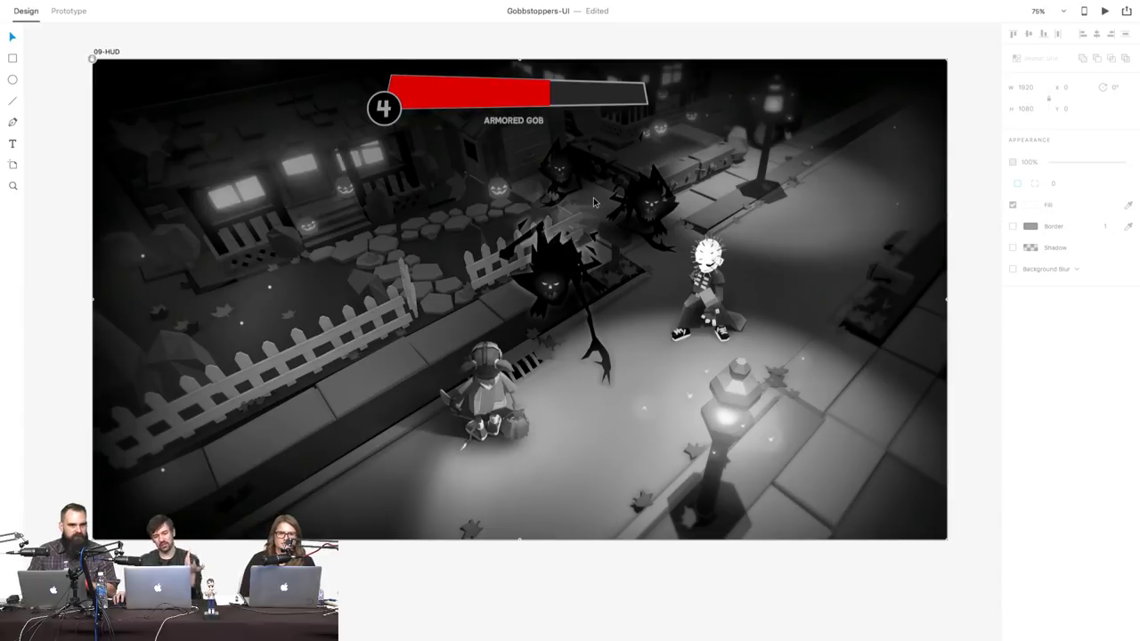
pyautogui.scroll(1, 593, 198)
pyautogui.hscroll(1, 593, 198)
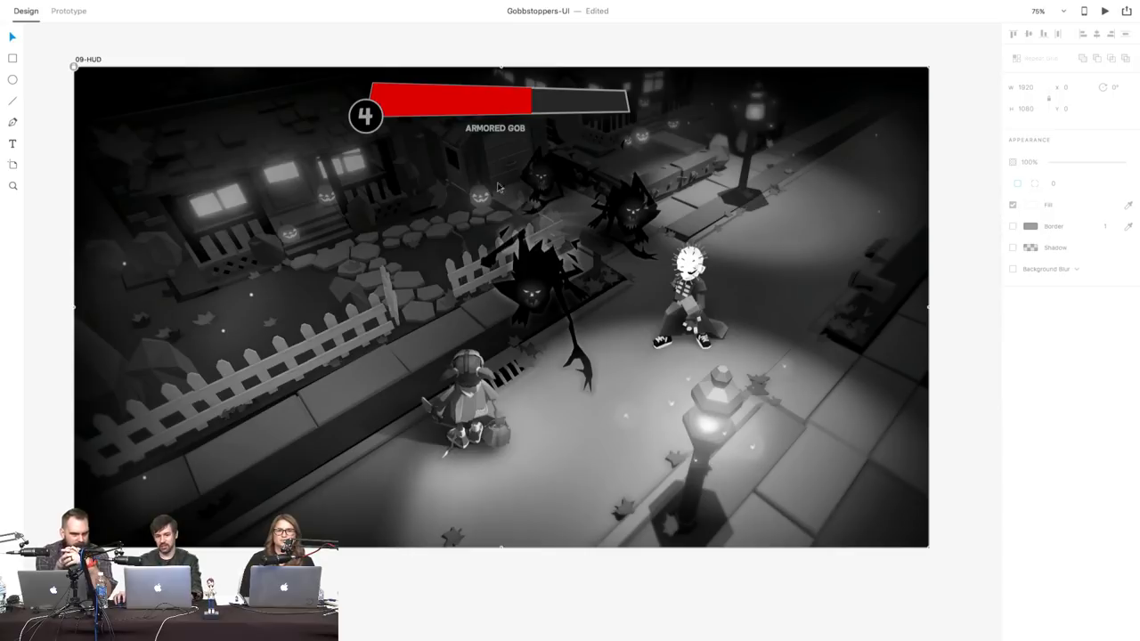
pyautogui.hscroll(-1, 531, 194)
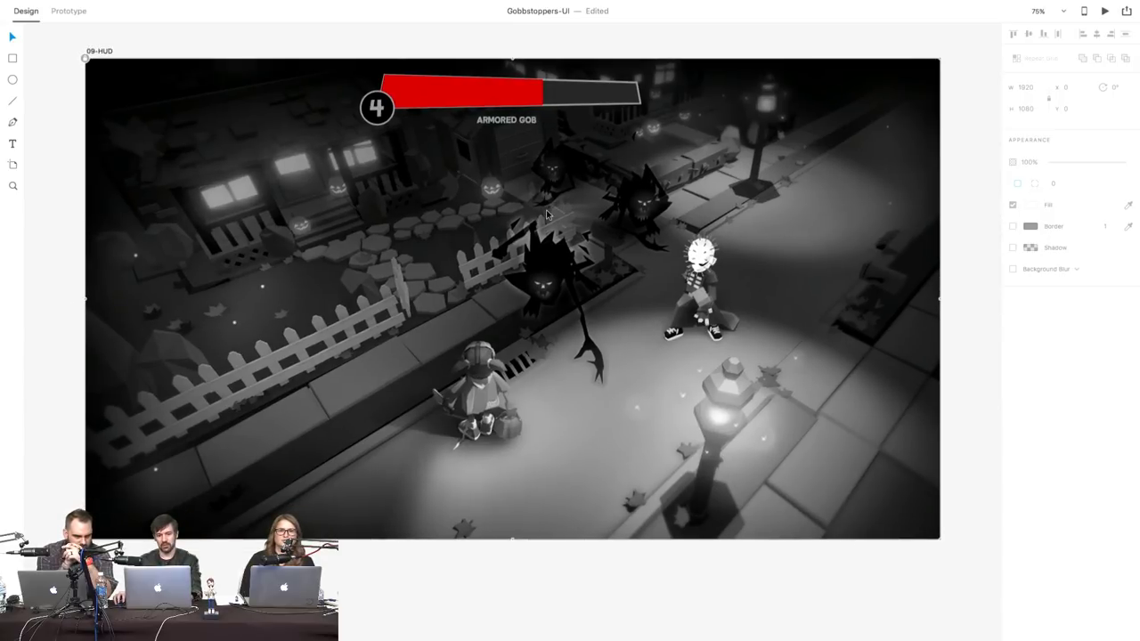
pyautogui.scroll(1, 570, 205)
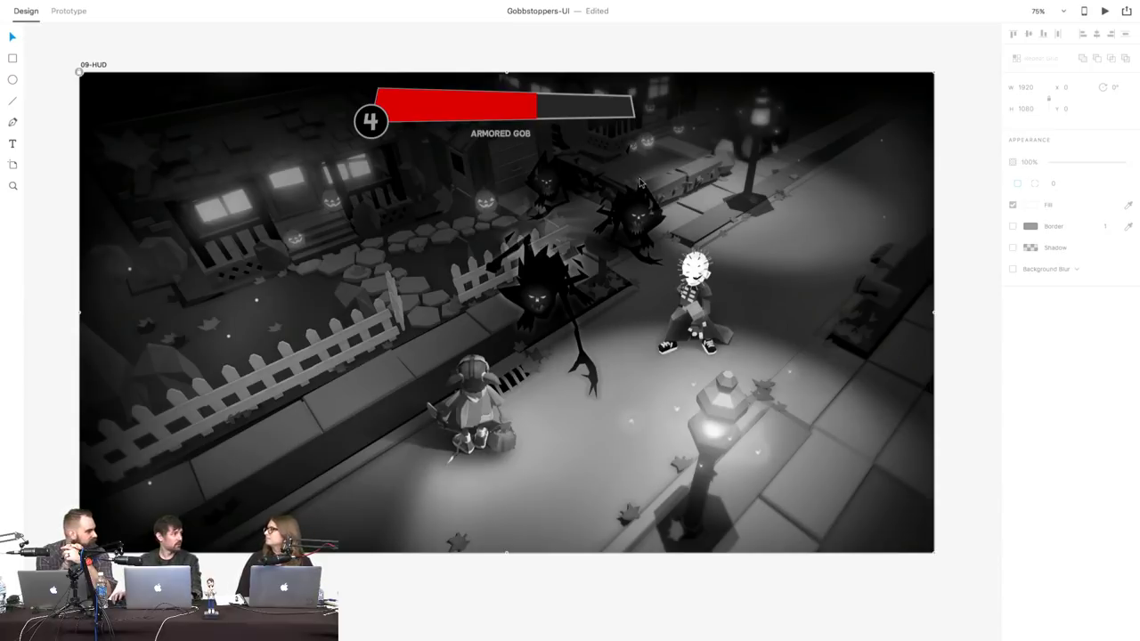
pyautogui.scroll(1, 673, 191)
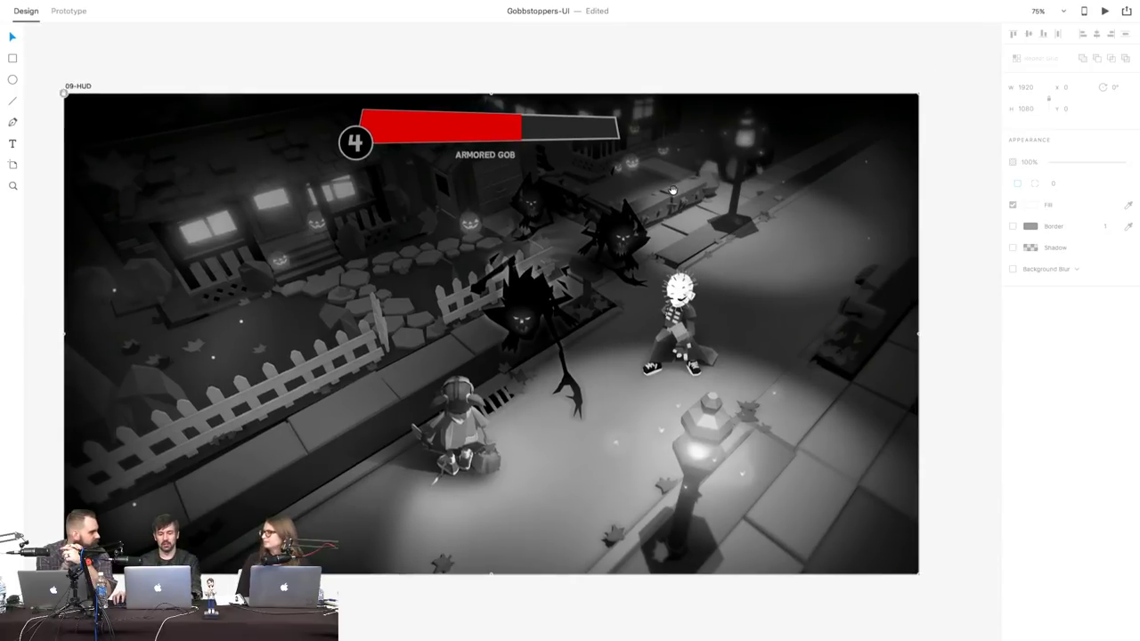
pyautogui.hscroll(-1, 673, 200)
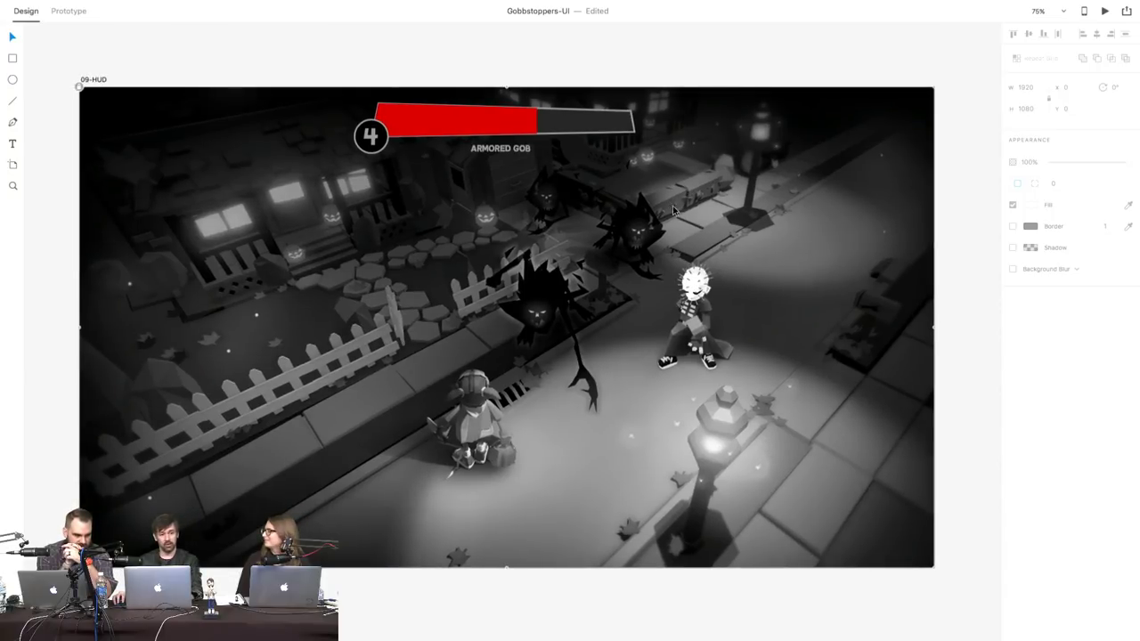
pyautogui.scroll(-1, 673, 206)
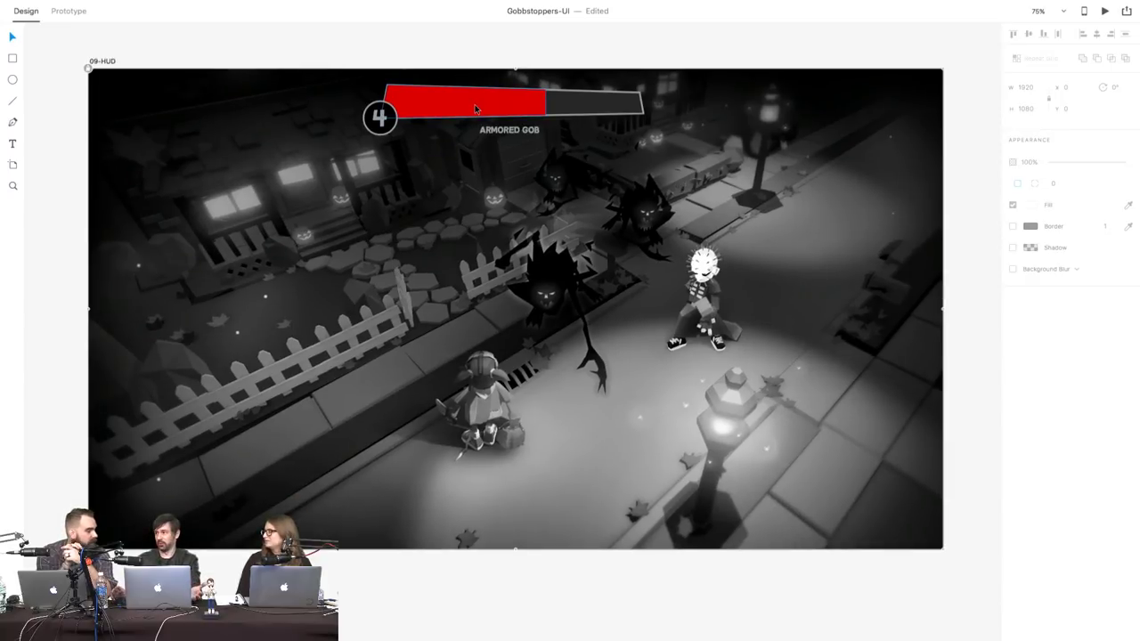
pyautogui.hscroll(-1, 395, 181)
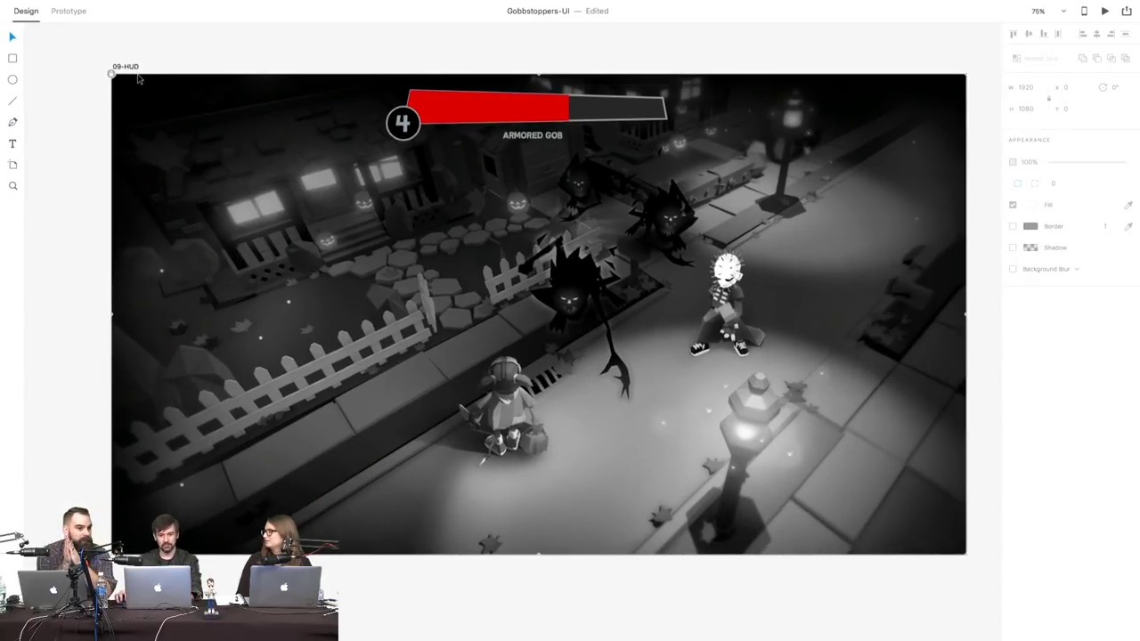
# - Scale all health bar elements down together to a bar width of about 551.5, with the bar at about X 689, Y 24
pyautogui.click(419, 107)
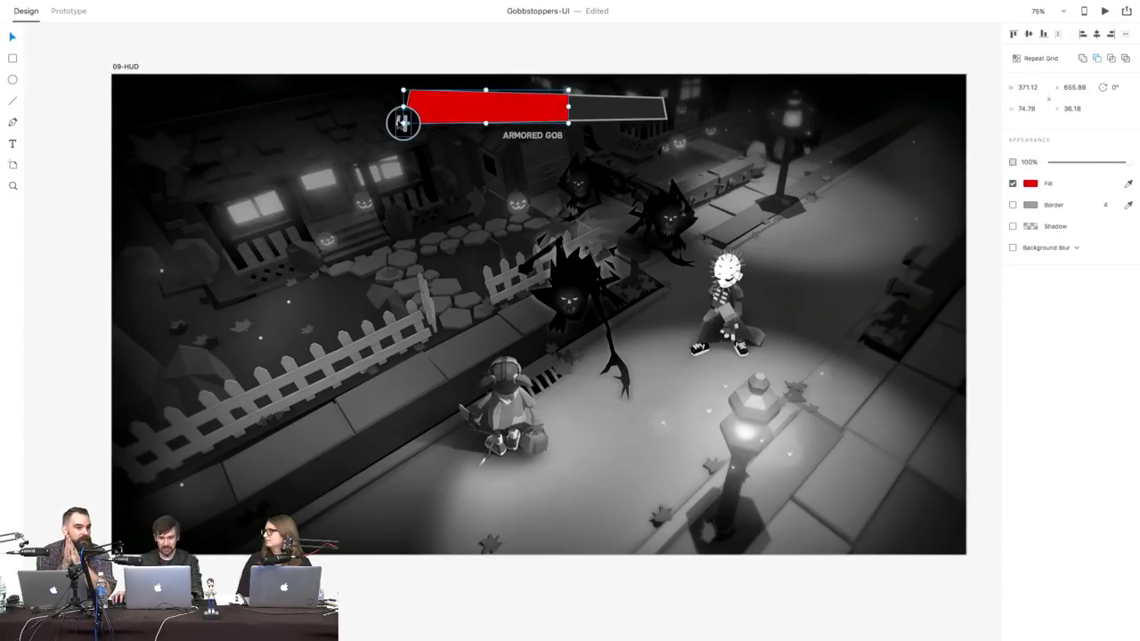
pyautogui.moveTo(364, 65); pyautogui.dragTo(740, 189)
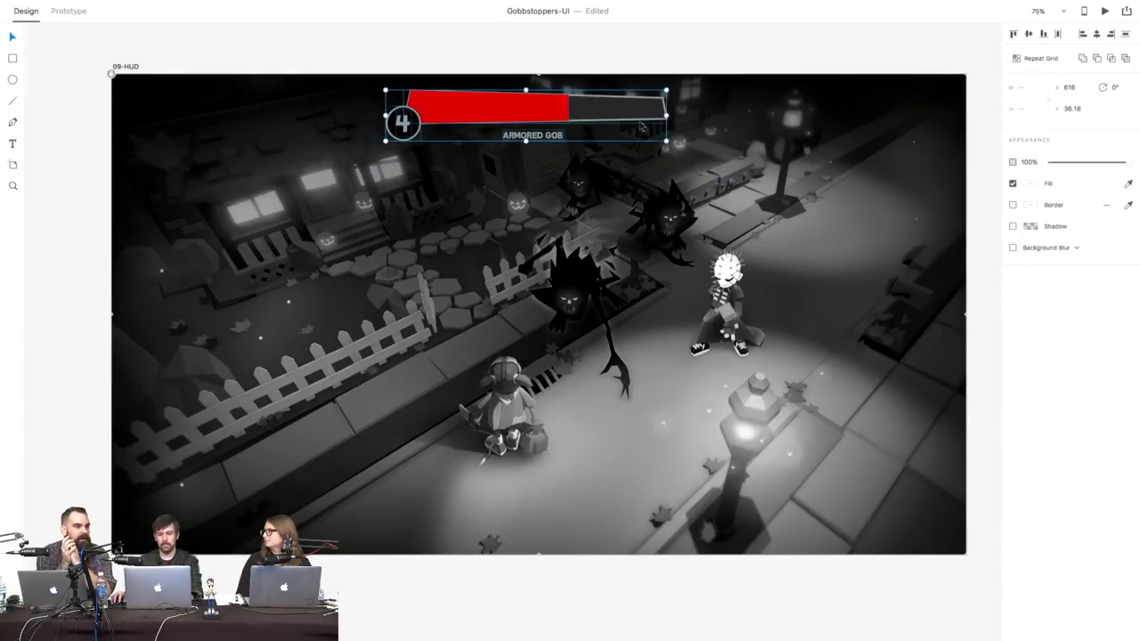
pyautogui.moveTo(665, 140); pyautogui.dragTo(663, 140)
pyautogui.moveTo(540, 104)
pyautogui.mouseDown()
pyautogui.moveTo(560, 106)
pyautogui.moveTo(554, 99)
pyautogui.mouseUp()
pyautogui.click(567, 64)
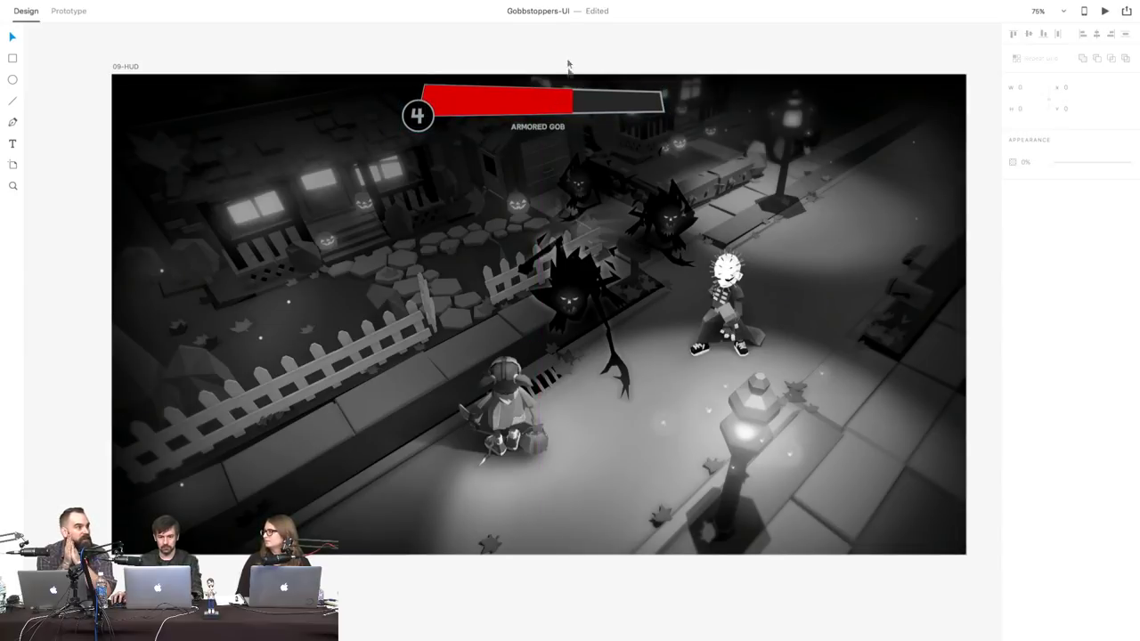
# - Put the dark bar's outline in front of the red fill, with Fill off and only the border on
pyautogui.click(579, 107)
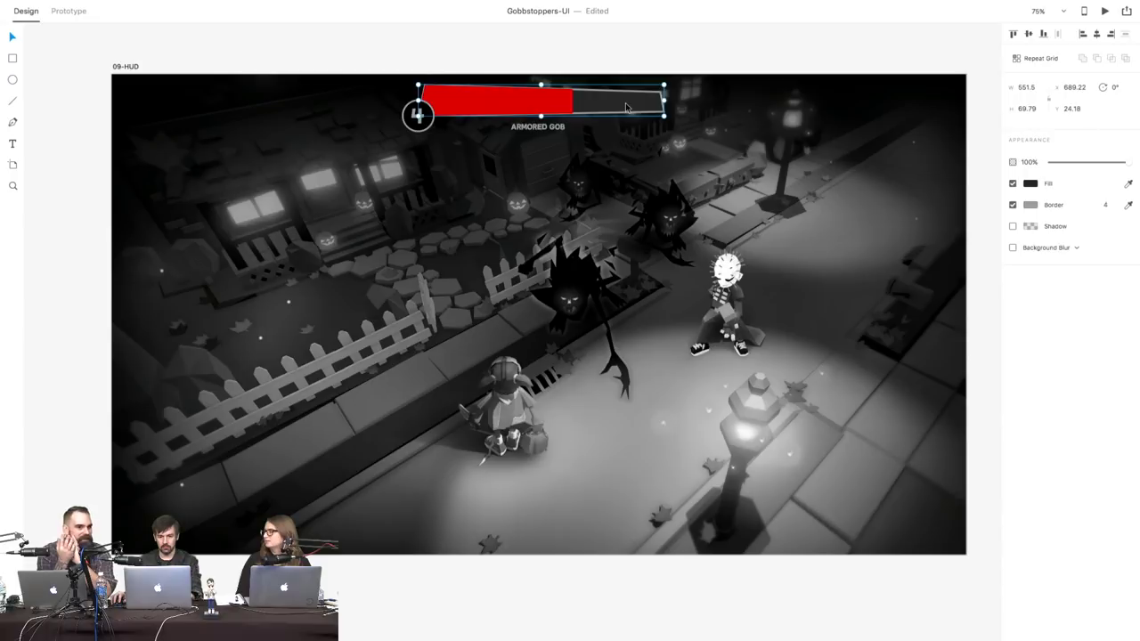
pyautogui.press('super+shift+bracketright')
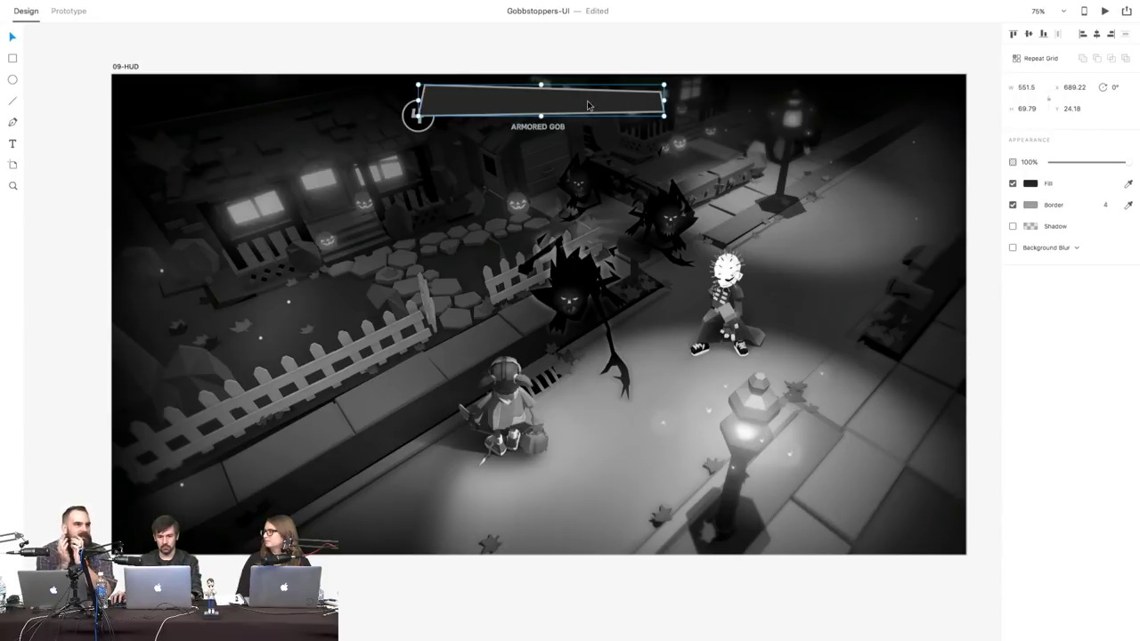
pyautogui.click(1013, 184)
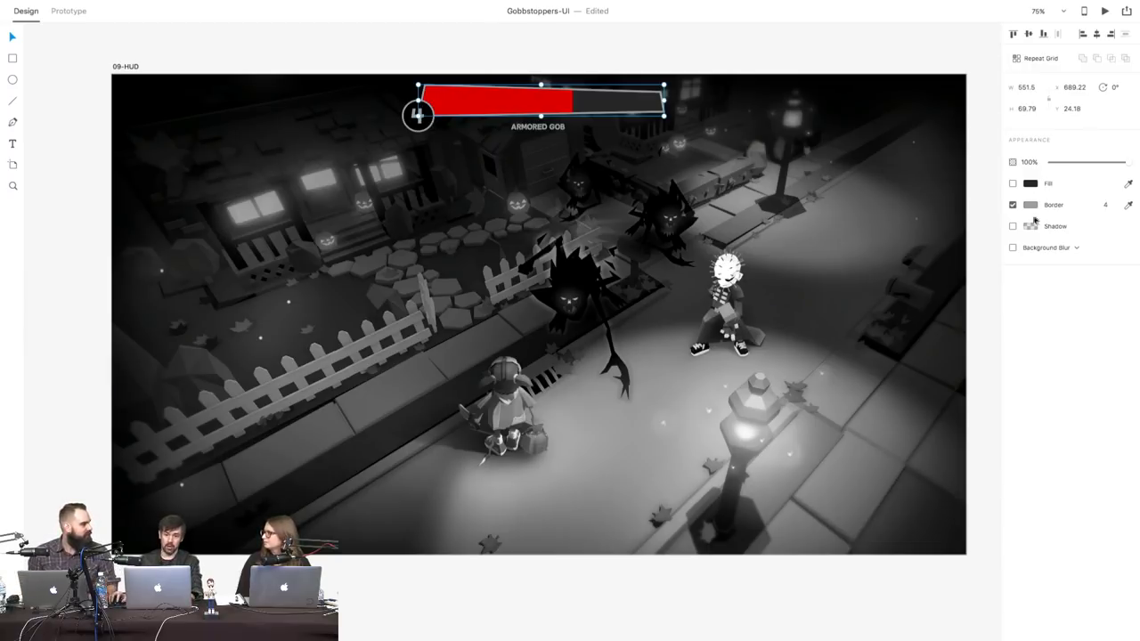
pyautogui.click(530, 49)
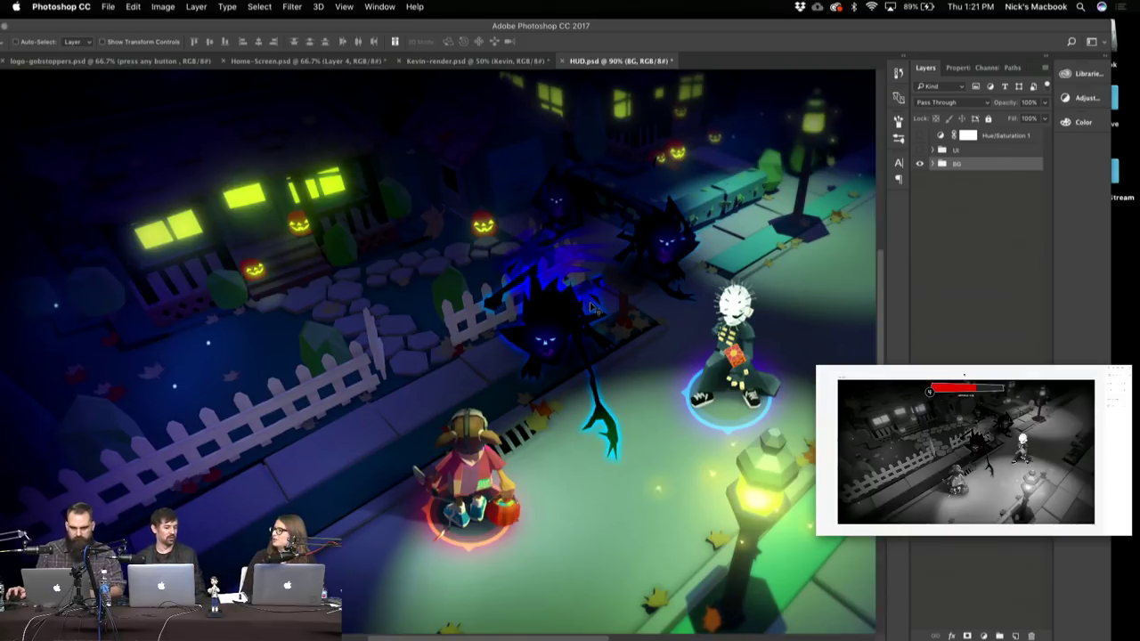
# - In Photoshop, change the screen mode of HUD.psd to fill the screen and expand the BG layer group
pyautogui.press('f')
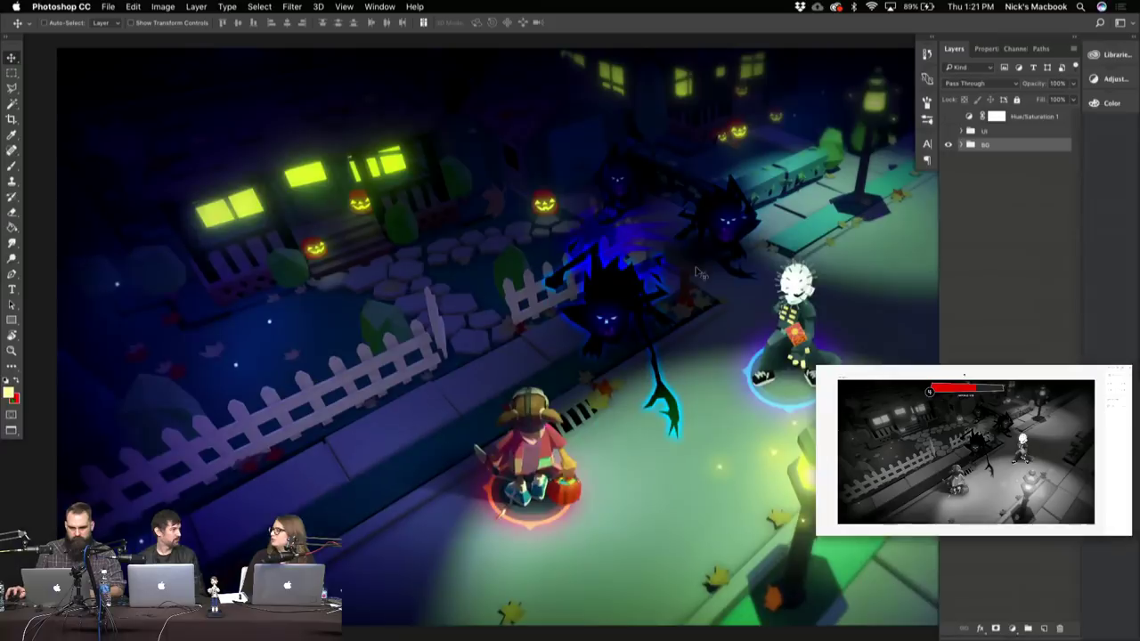
pyautogui.click(962, 144)
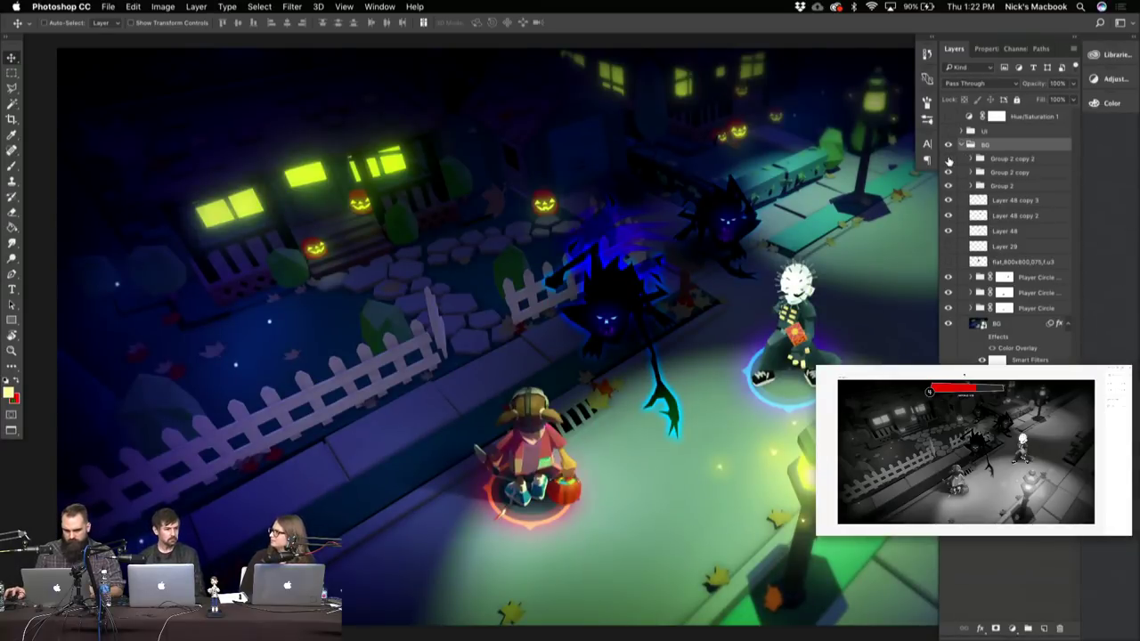
# - Group the layer groups Group 2, Group 2 copy and Group 2 copy 2 together and name the new group GOB
pyautogui.click(1004, 166)
pyautogui.keyDown('shift'); pyautogui.click(1004, 185); pyautogui.keyUp('shift')
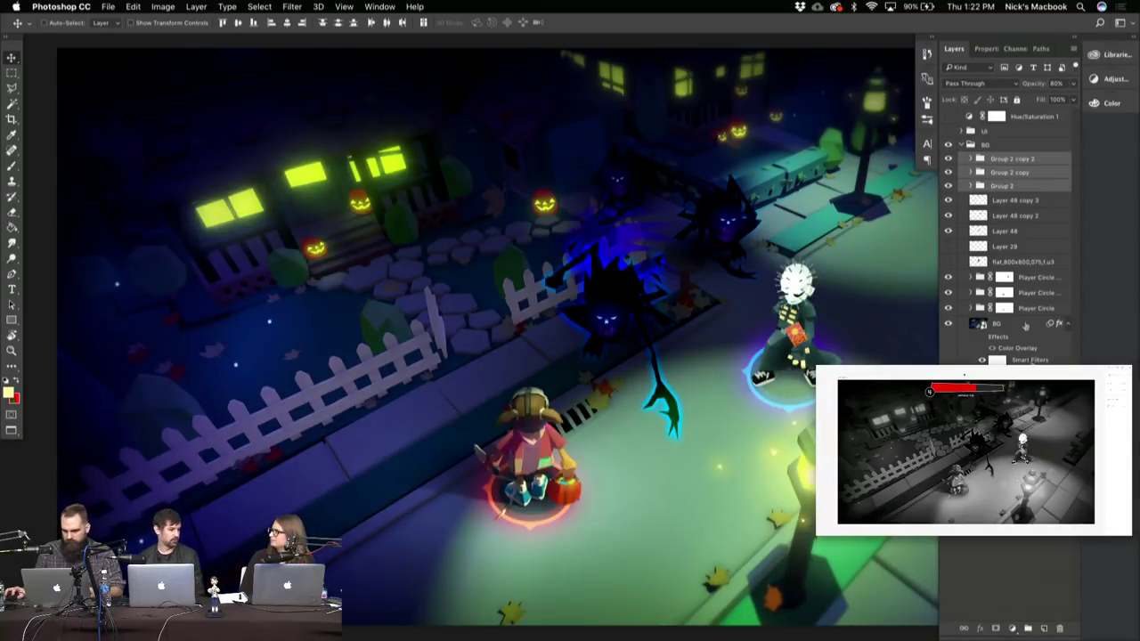
pyautogui.hotkey('ctrl', 'g')
pyautogui.doubleClick(1002, 157)
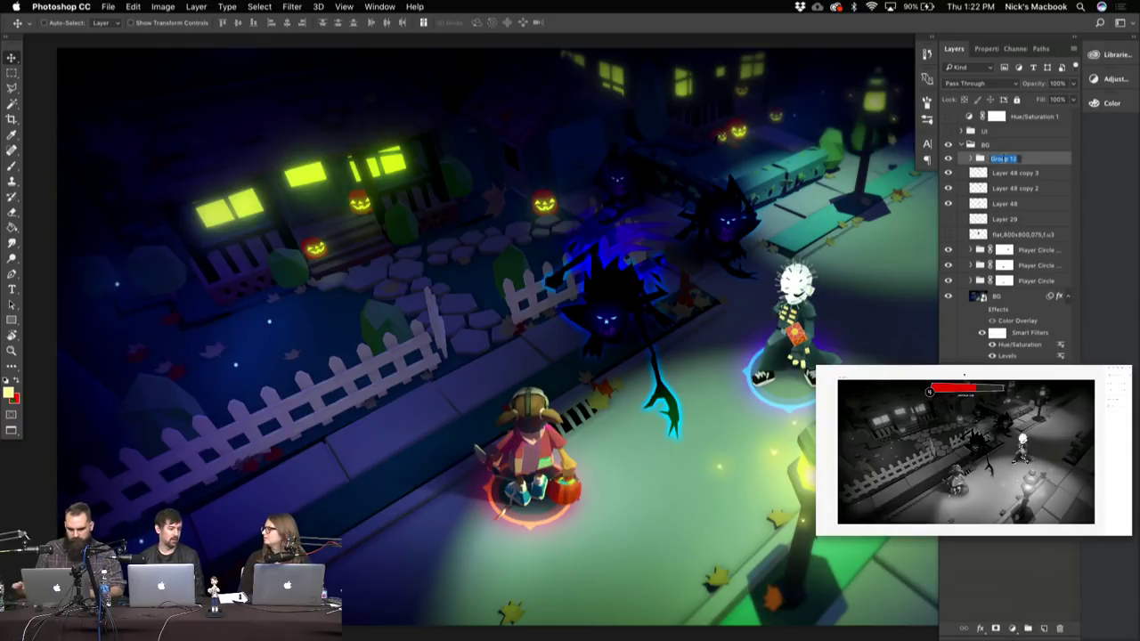
pyautogui.write('GOB')
pyautogui.press('Return')
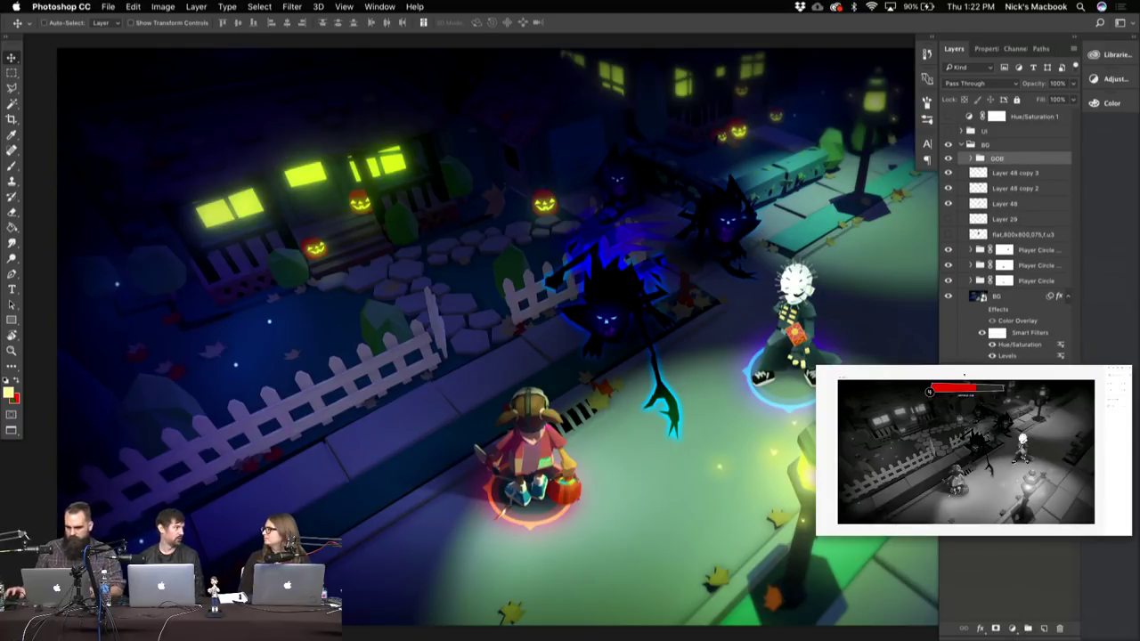
# - Toggle the visibility of the GOB group and the Layer 48 layers to check which artwork they hold
pyautogui.click(949, 157)
pyautogui.click(949, 158)
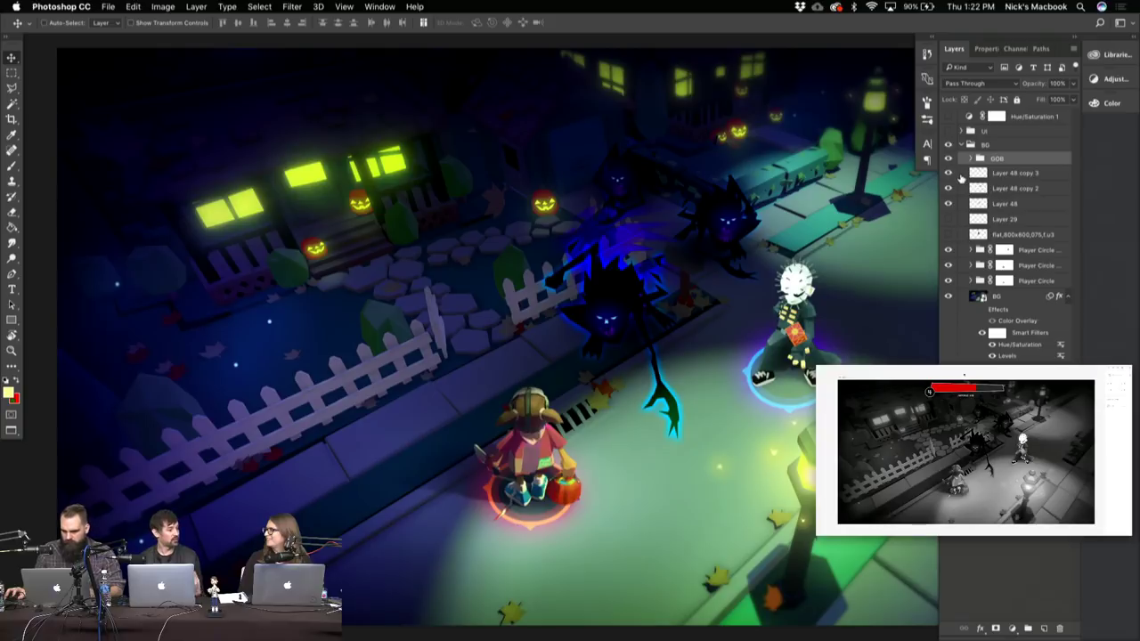
pyautogui.click(948, 203)
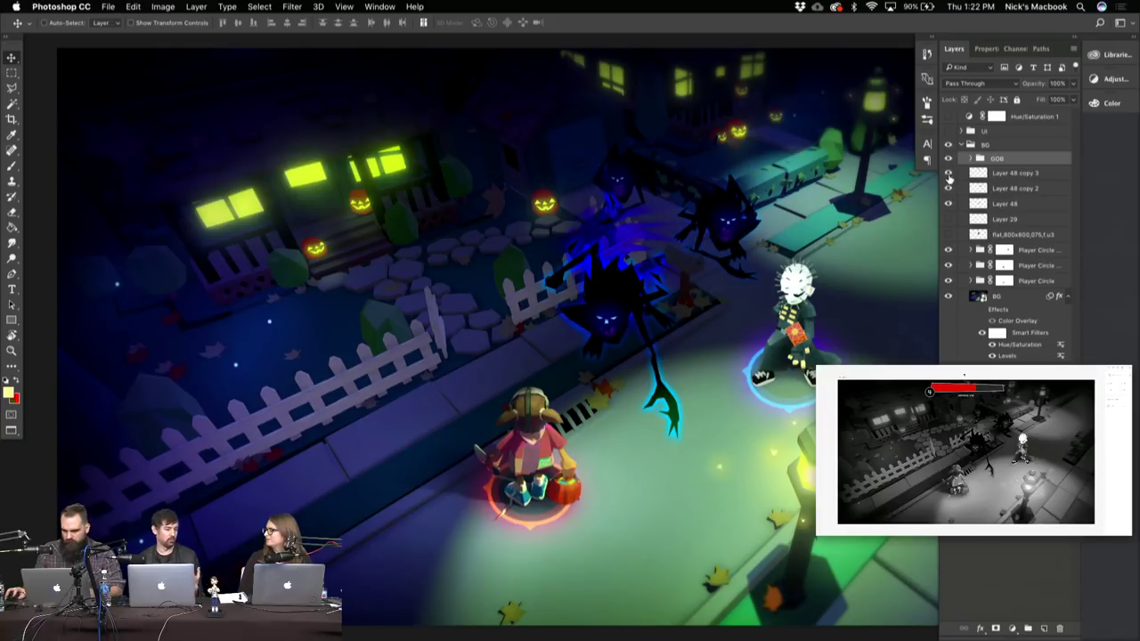
pyautogui.click(948, 172)
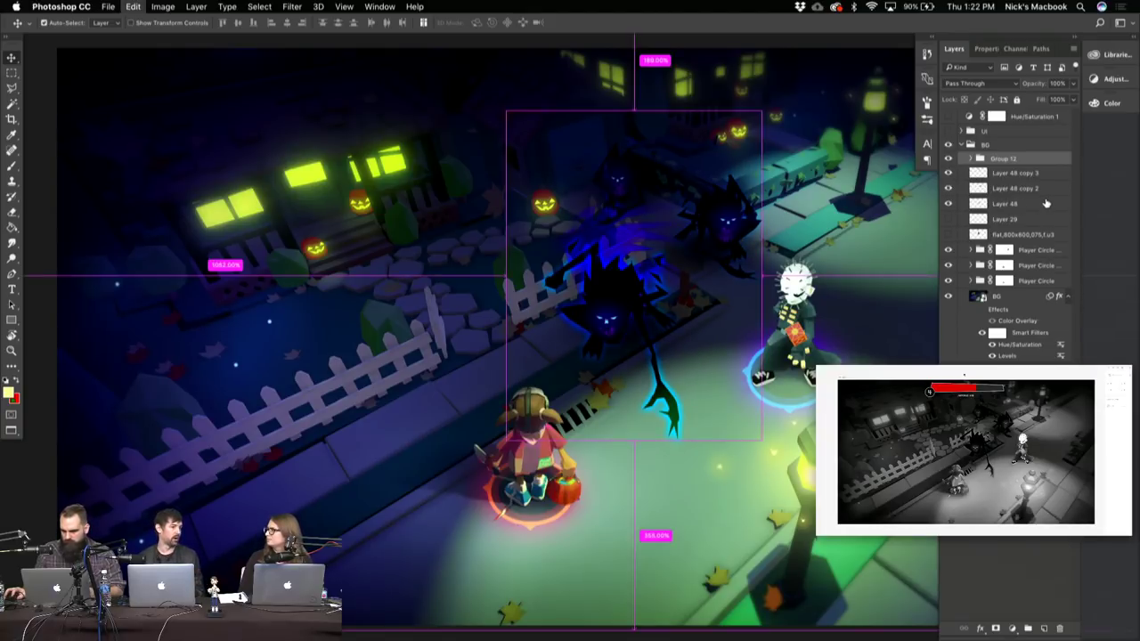
# - Undo the renaming and grouping of the three Group 2 layer groups
pyautogui.press('super+g')
pyautogui.press('super+j')
pyautogui.press('super+j')
# - Group the three Group 2 layer groups with Layer 48 and its two copies, check the new group's visibility, and name it GOB
pyautogui.click(1015, 160)
pyautogui.keyDown('shift'); pyautogui.click(1010, 230); pyautogui.keyUp('shift')
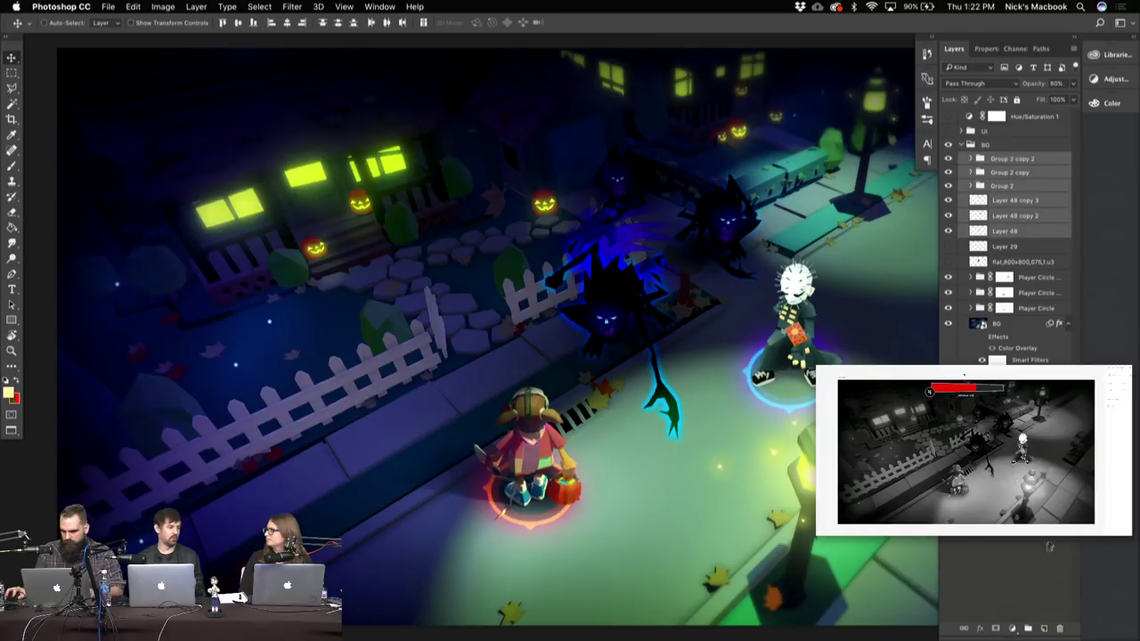
pyautogui.click(1027, 628)
pyautogui.click(949, 158)
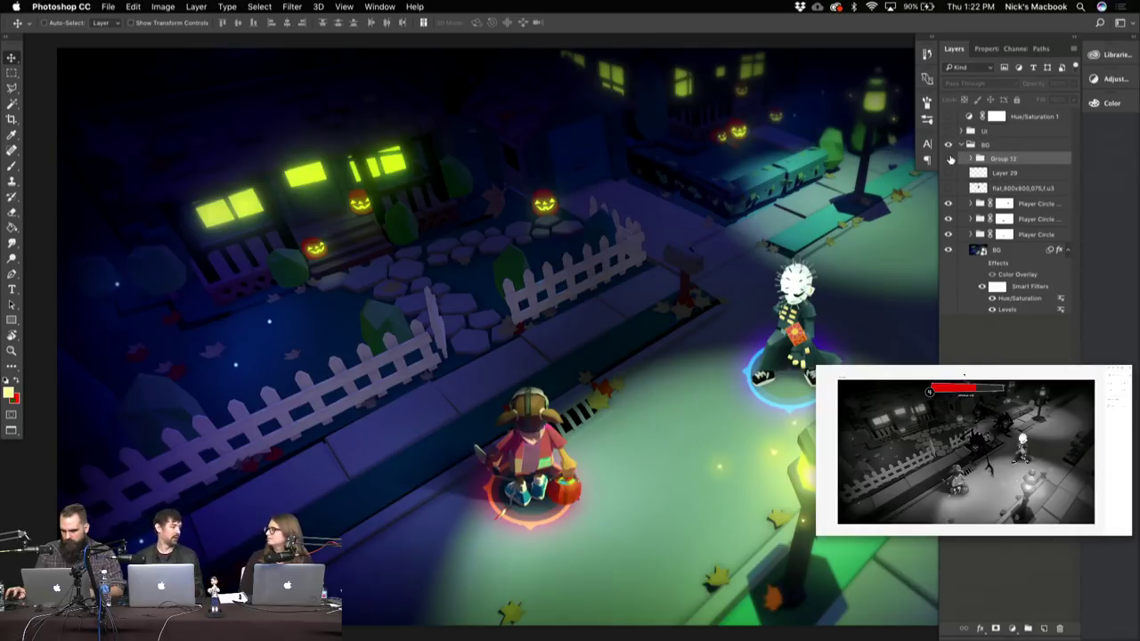
pyautogui.click(949, 159)
pyautogui.doubleClick(998, 158)
pyautogui.write('GOB')
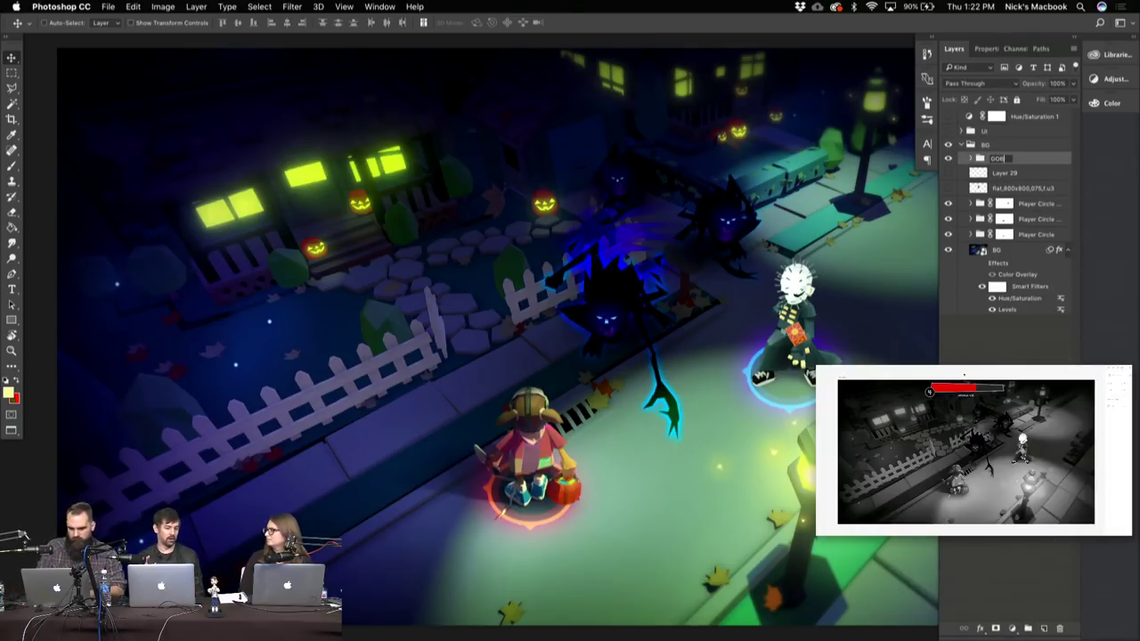
pyautogui.press('Return')
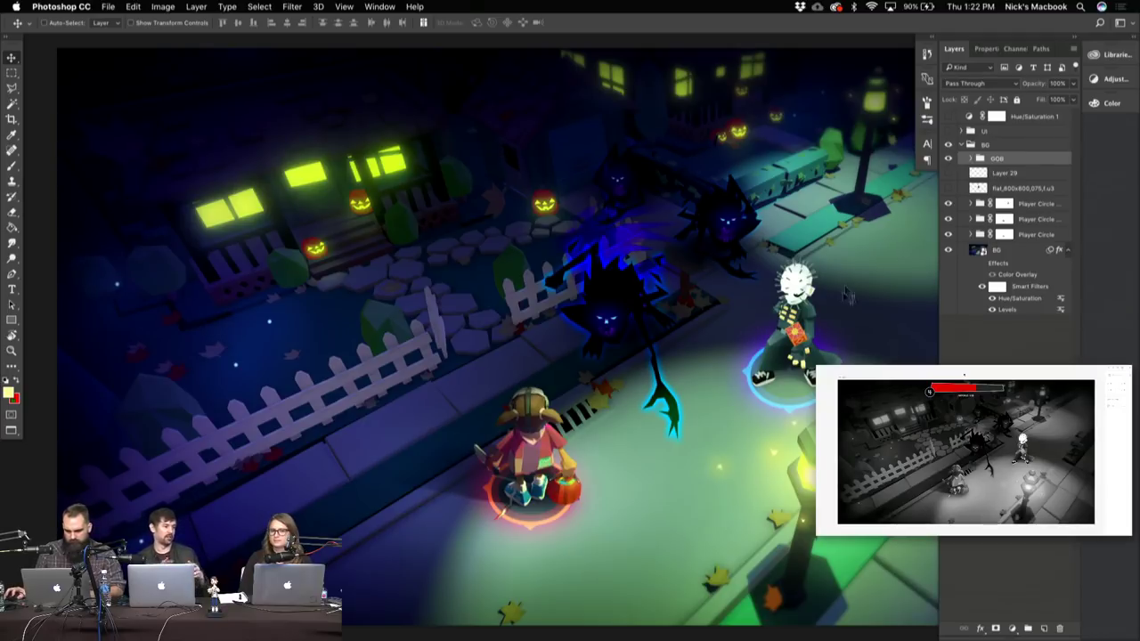
# - Return HUD.psd to the standard screen mode and delete the two hidden layers directly below the GOB group
pyautogui.press('f')
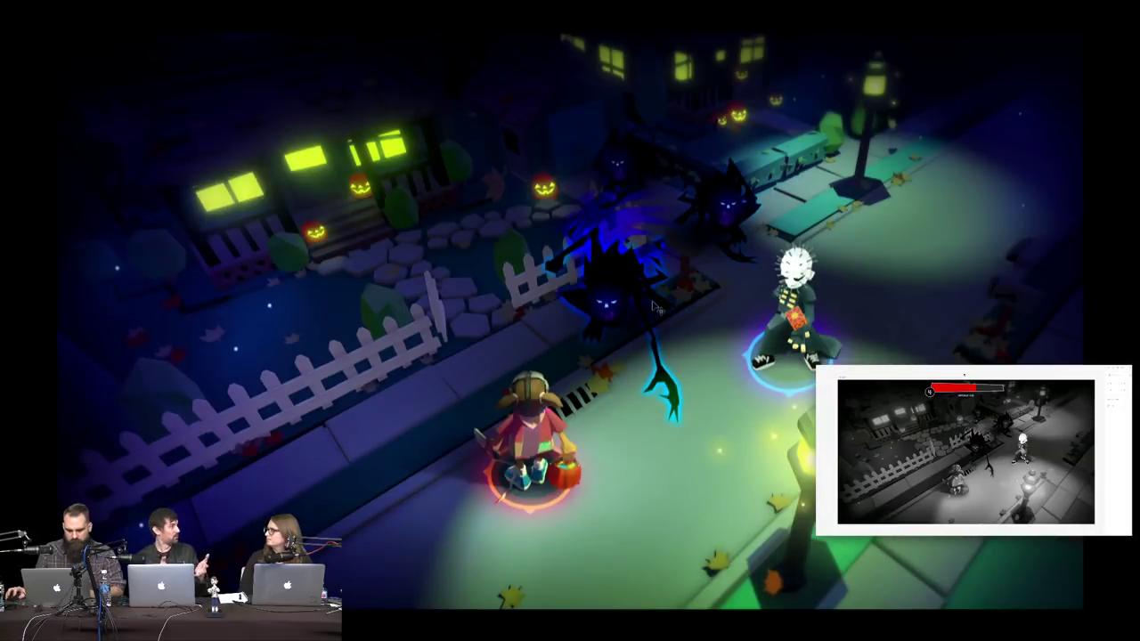
pyautogui.press('f')
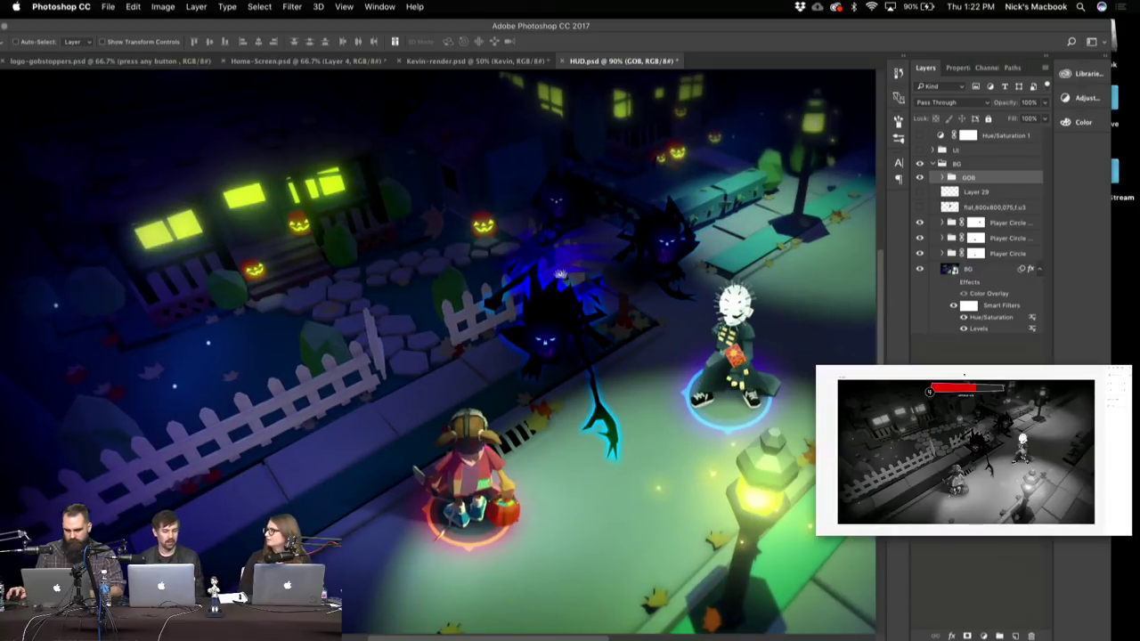
pyautogui.scroll(2, 632, 265)
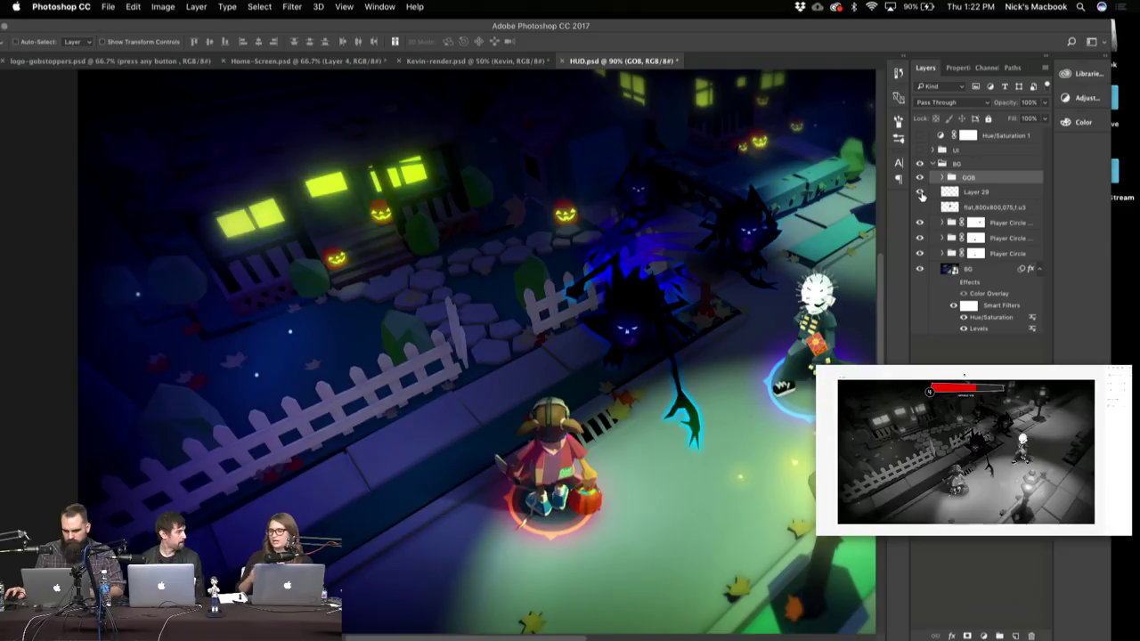
pyautogui.keyDown('shift'); pyautogui.click(989, 208); pyautogui.keyUp('shift')
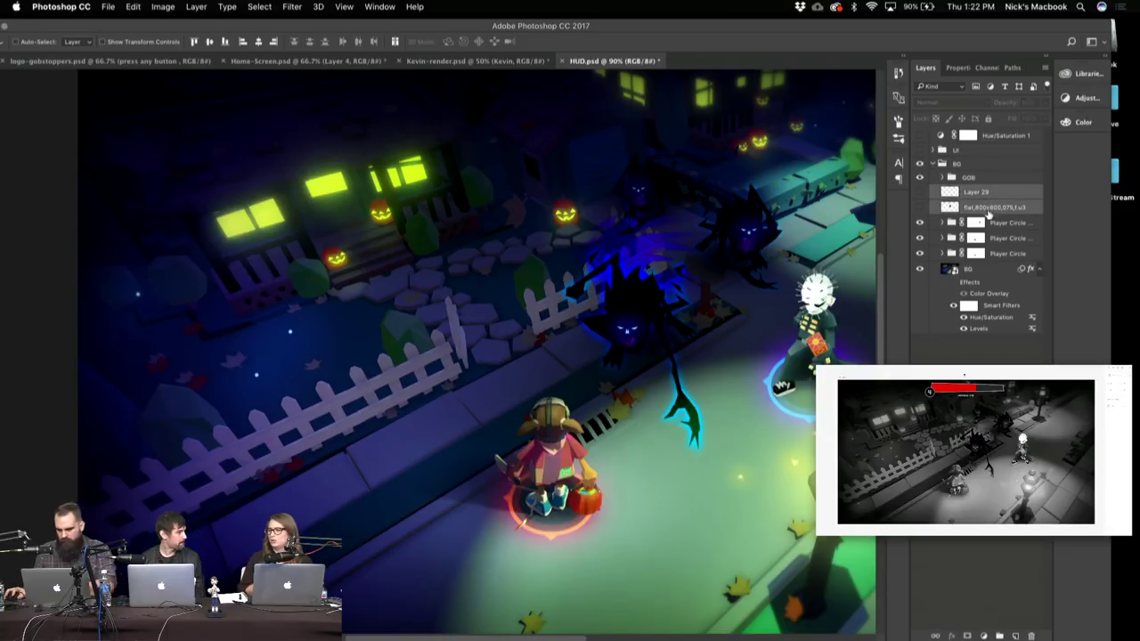
pyautogui.press('Delete')
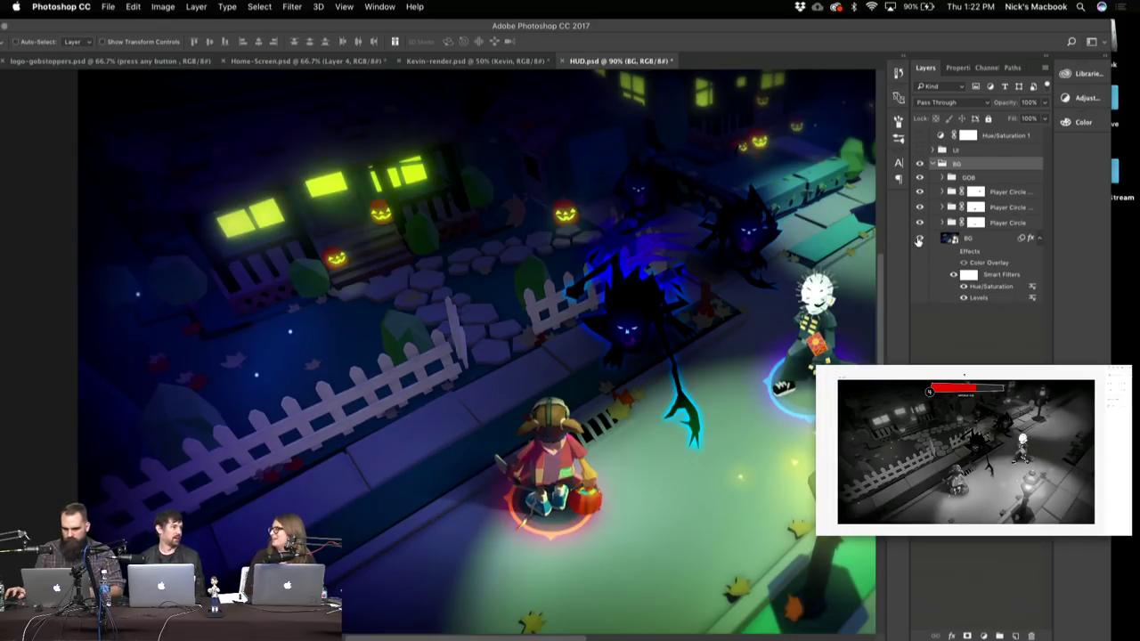
# - Check the BG image layer by hiding and showing it, and collapse its list of effects and smart filters
pyautogui.click(919, 238)
pyautogui.click(919, 237)
pyautogui.click(1039, 238)
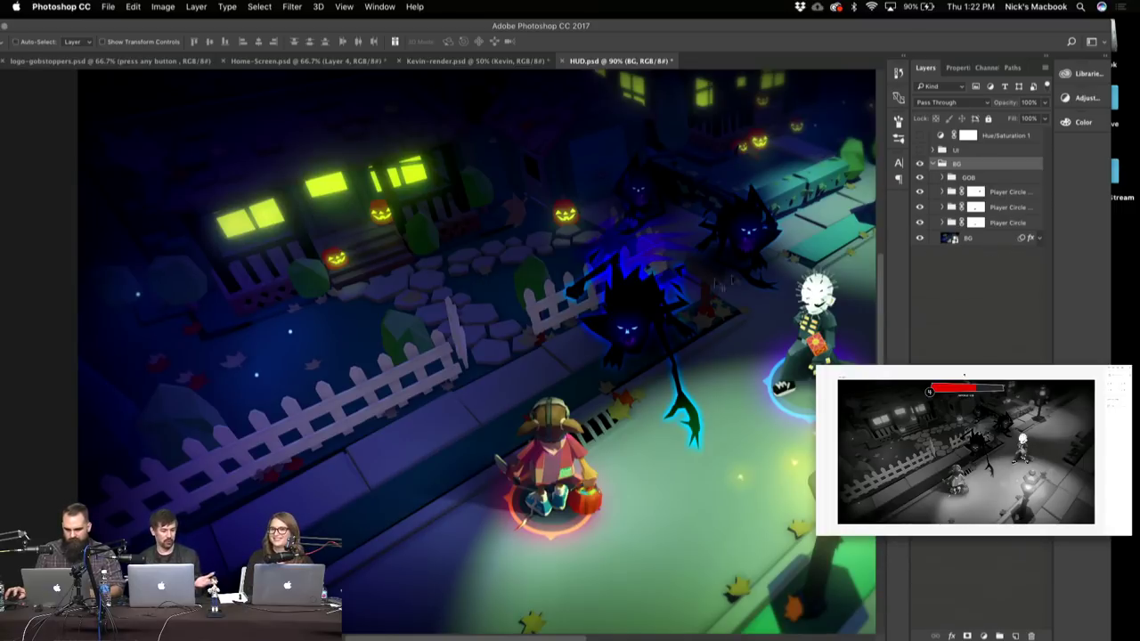
# - Open the BG layer's smart object contents, Vignette.psb, and collapse its Fireflies group
pyautogui.moveTo(717, 272); pyautogui.dragTo(616, 259)
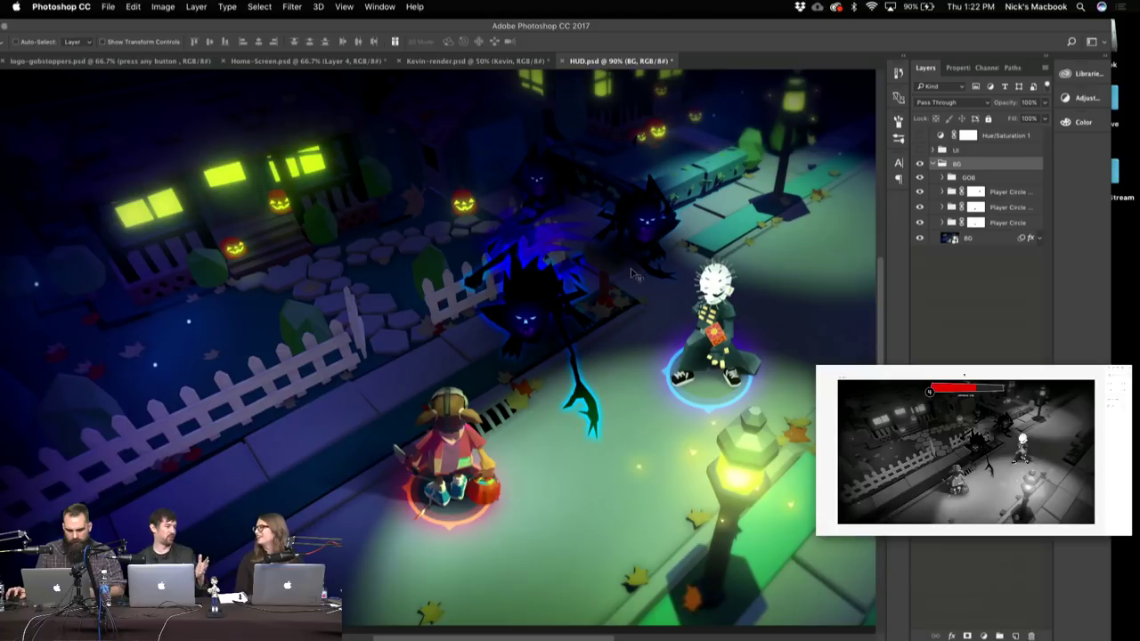
pyautogui.press('z')
pyautogui.keyDown('alt'); pyautogui.click(632, 271); pyautogui.keyUp('alt')
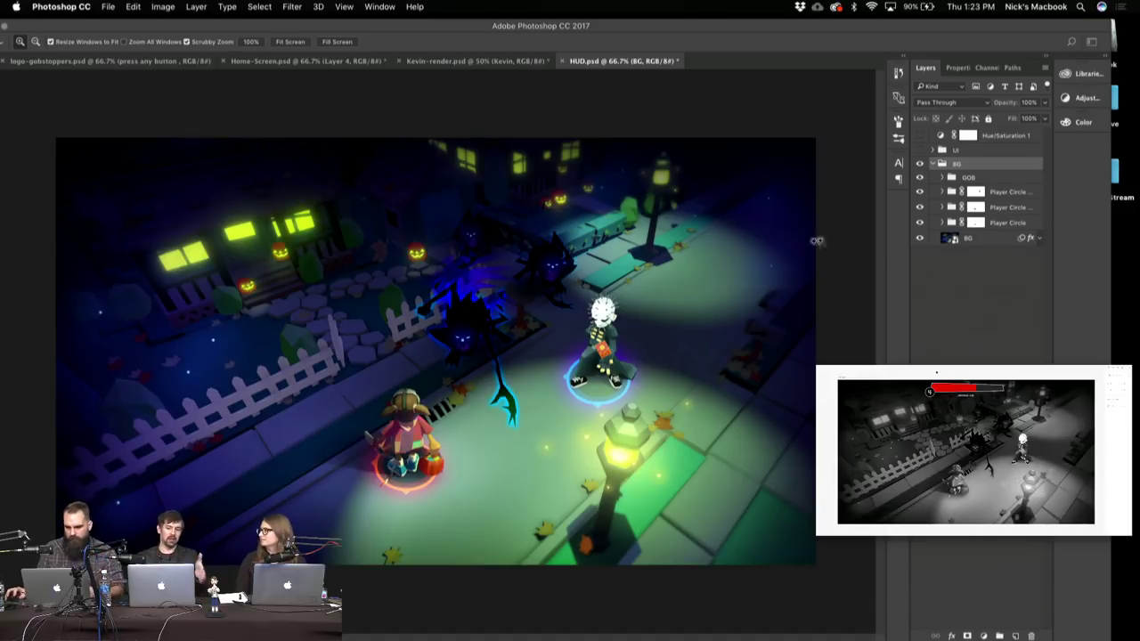
pyautogui.click(955, 240)
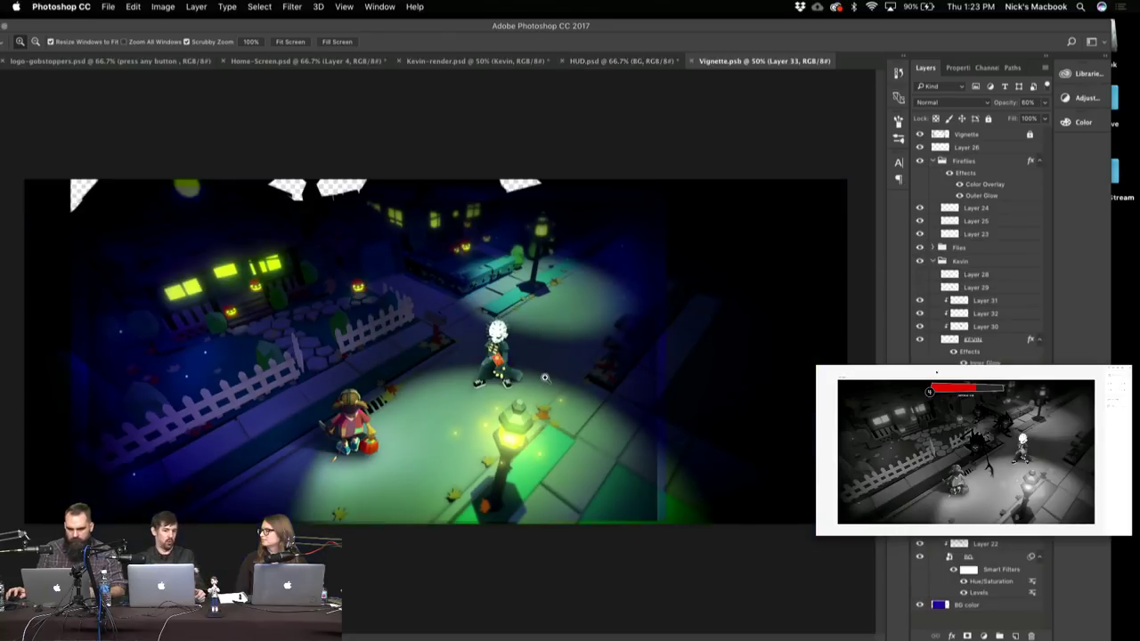
pyautogui.click(932, 161)
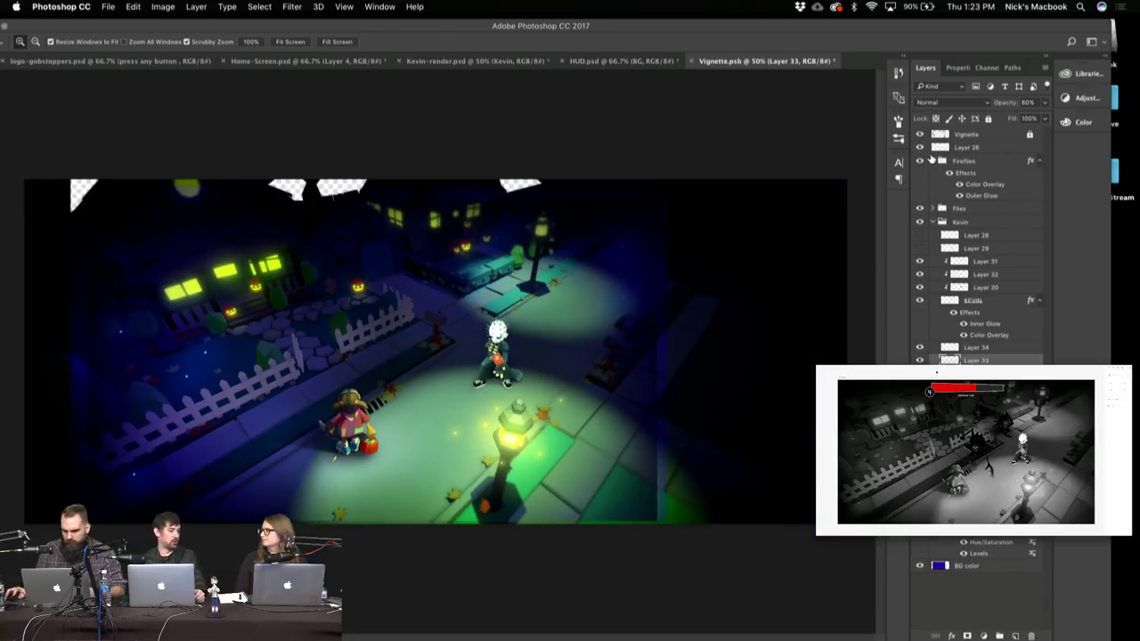
pyautogui.click(920, 146)
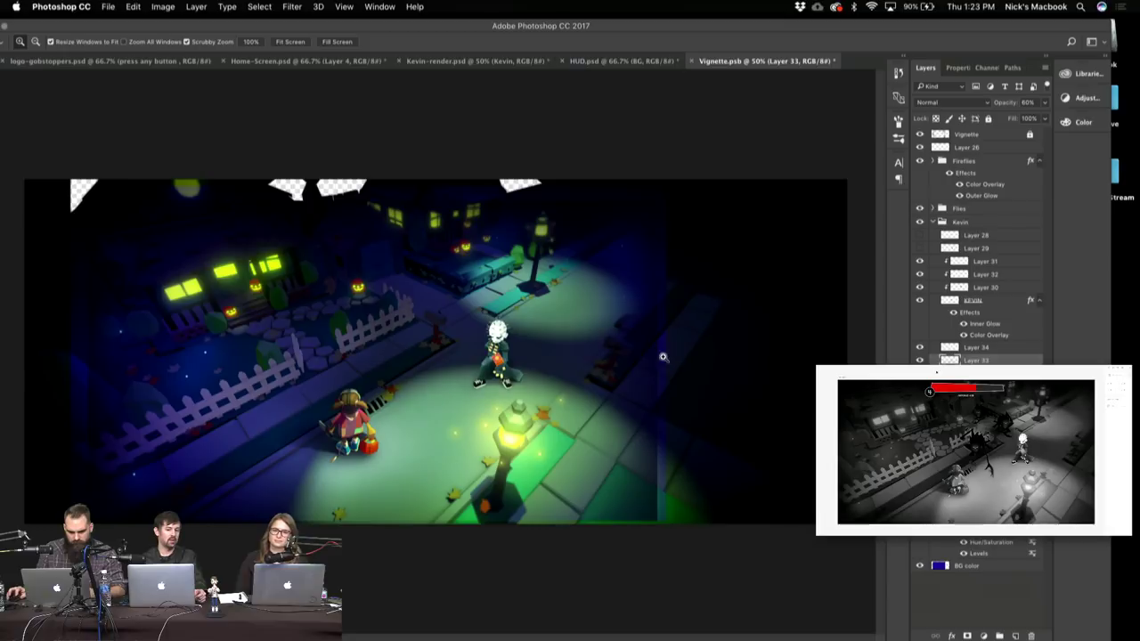
# - Examine the street scene artwork in Vignette.psb up close
pyautogui.click(525, 393)
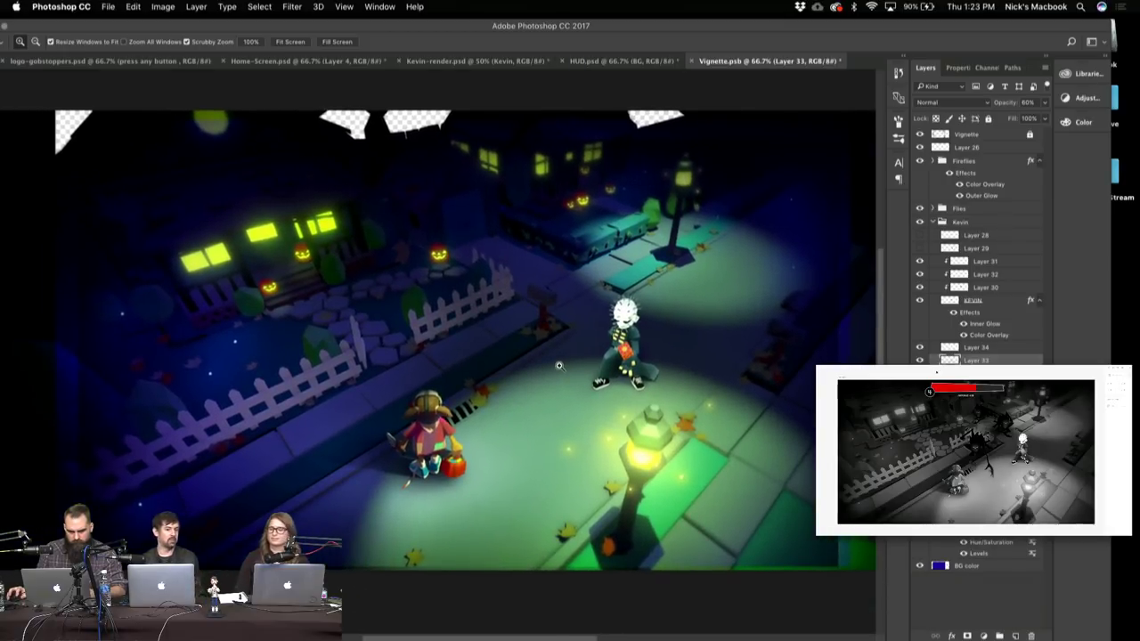
pyautogui.click(534, 357)
pyautogui.scroll(-3, 596, 374)
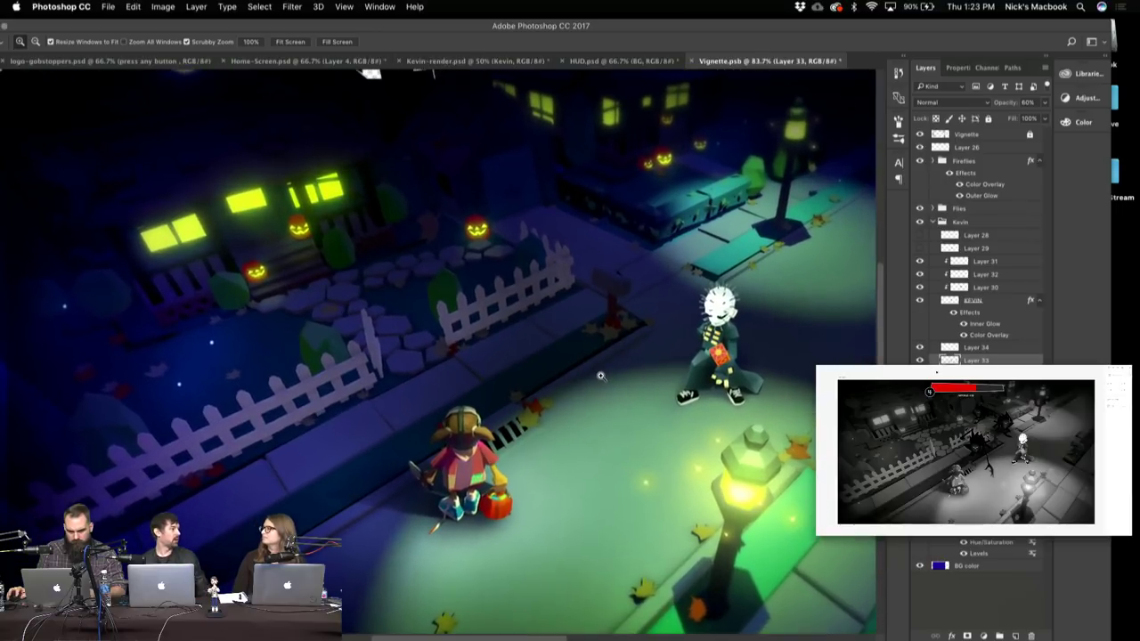
pyautogui.scroll(-1, 596, 375)
pyautogui.scroll(-1, 596, 375)
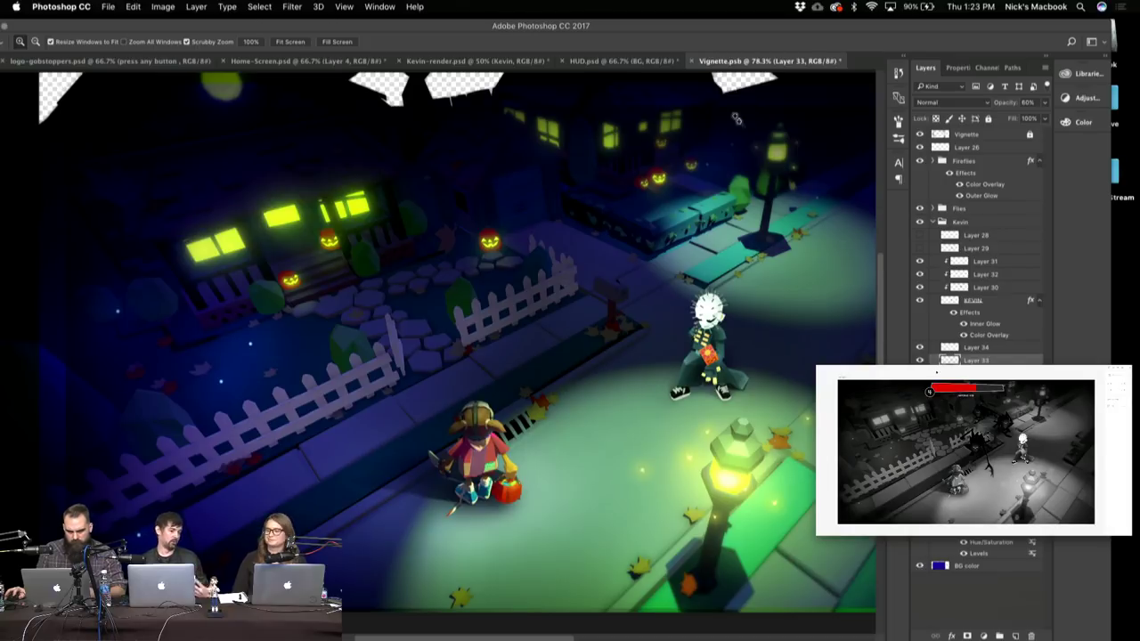
pyautogui.click(638, 63)
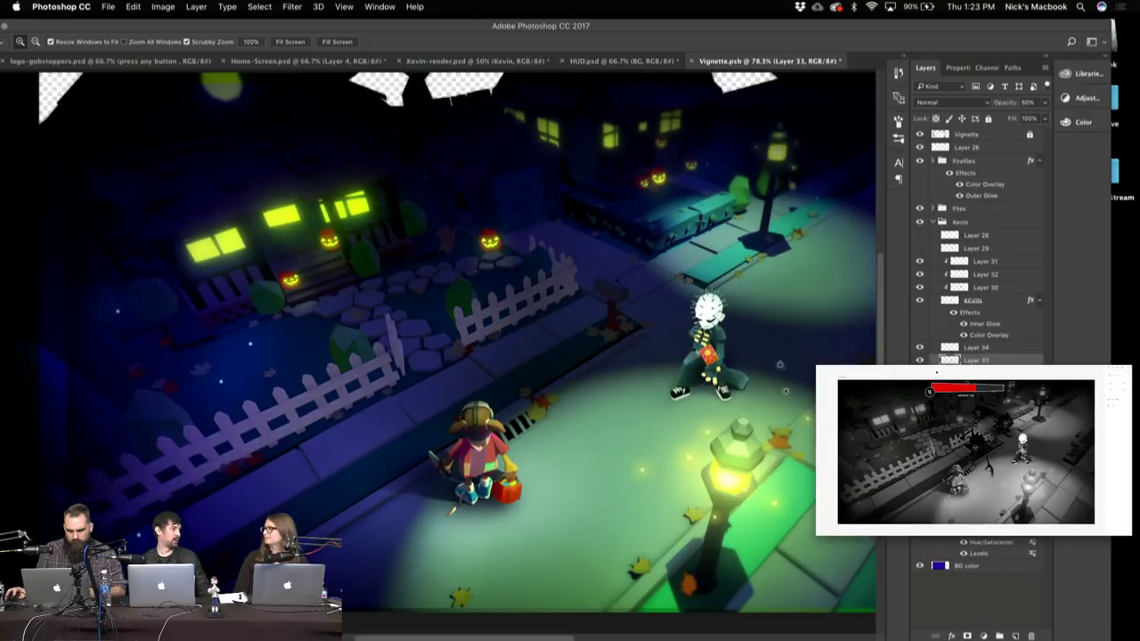
pyautogui.click(766, 61)
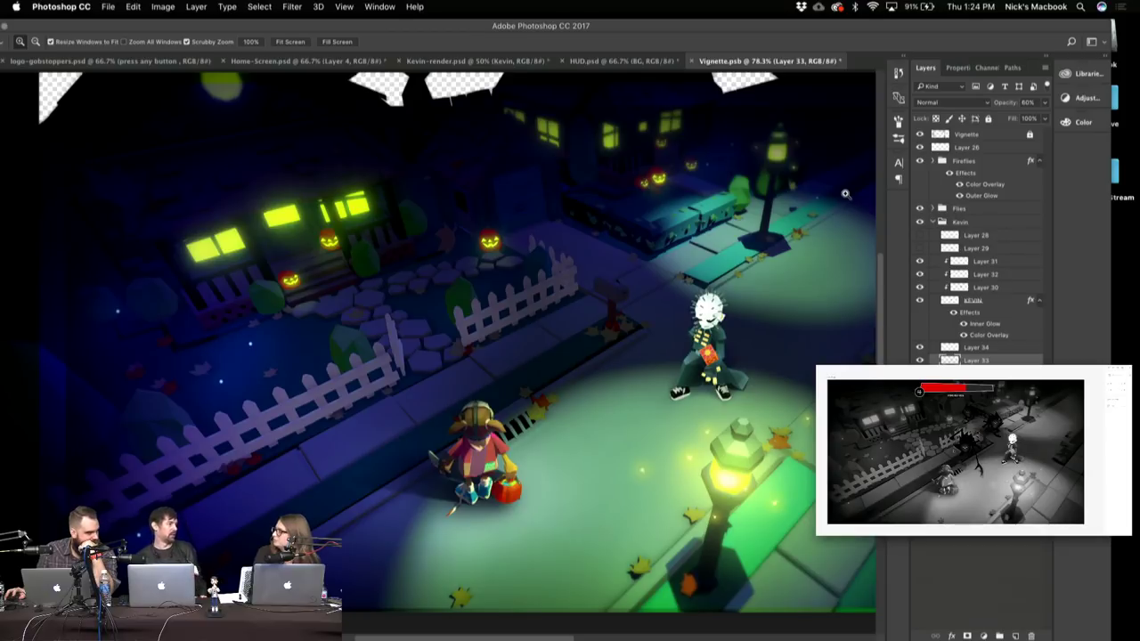
# - Close Vignette.psb without saving its changes to return to HUD.psd
pyautogui.moveTo(820, 216); pyautogui.dragTo(712, 107)
pyautogui.click(693, 61)
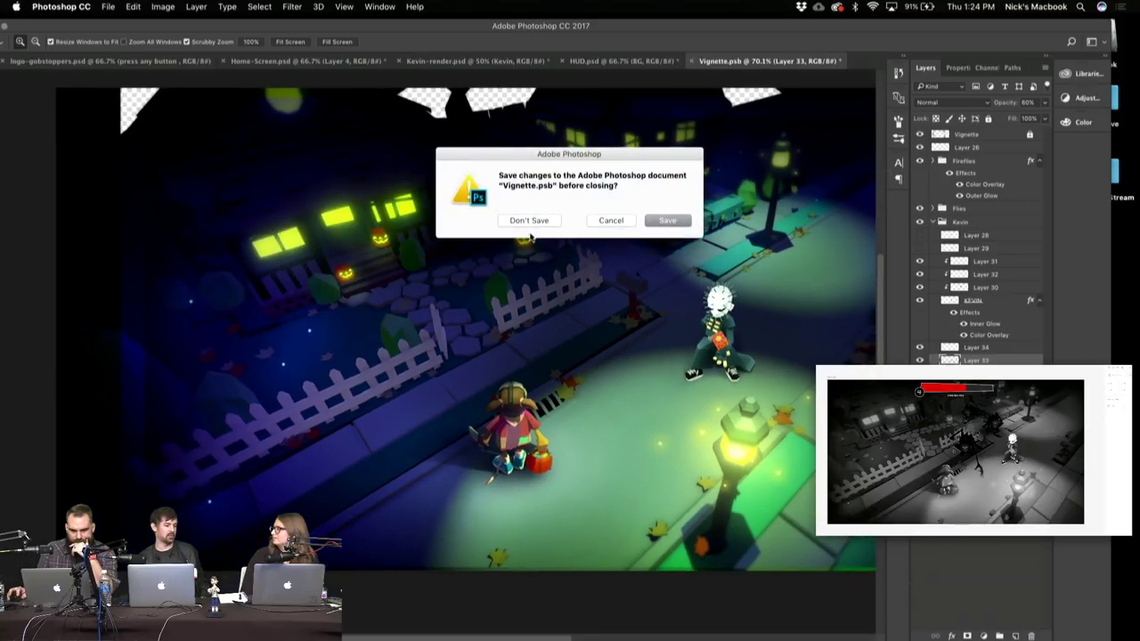
pyautogui.click(531, 220)
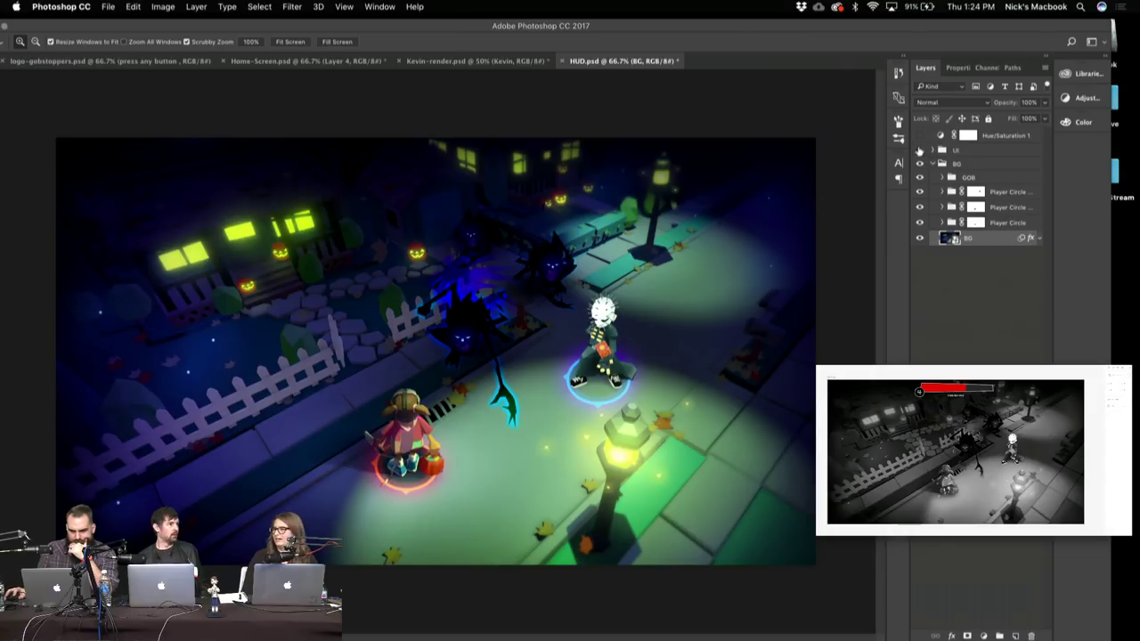
# - Toggle the visibility of the Hue/Saturation 1 adjustment layer to compare the scene in greyscale and colour
pyautogui.click(921, 136)
pyautogui.click(921, 136)
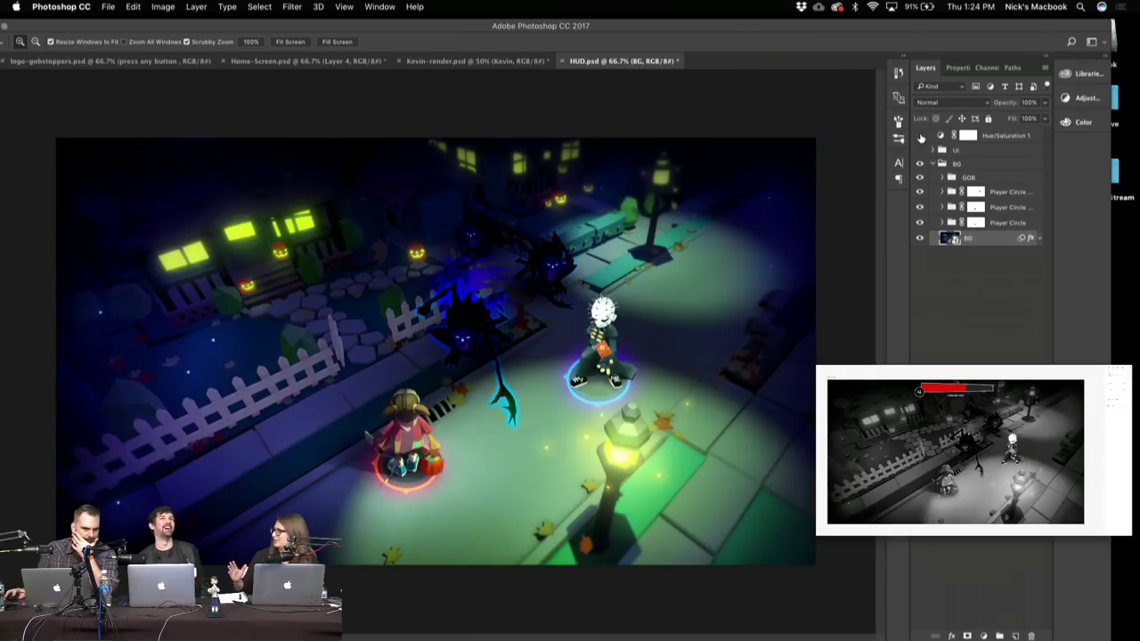
pyautogui.click(921, 136)
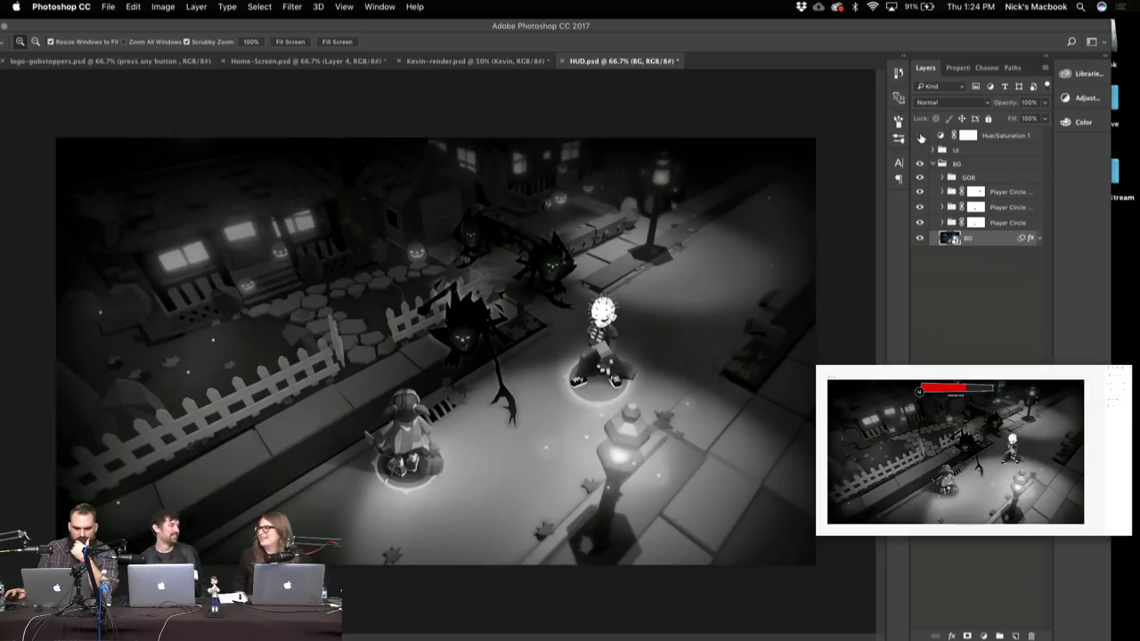
pyautogui.click(921, 136)
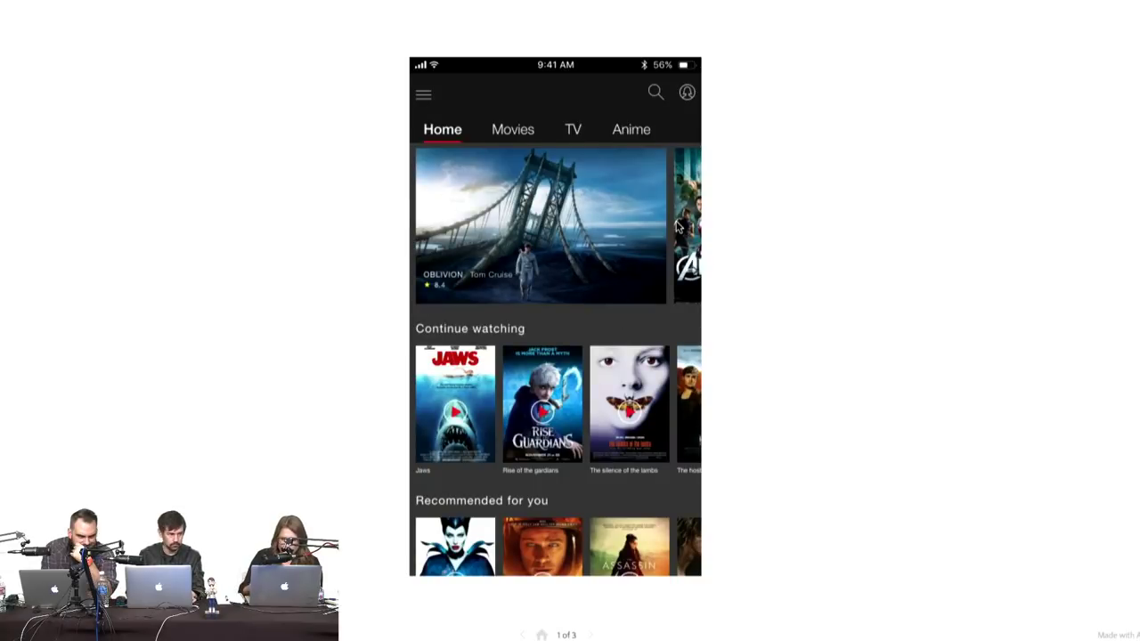
# - Walk through the movie streaming prototype's home, Oblivion detail and video player screens, including its way back to the home screen
pyautogui.click(536, 251)
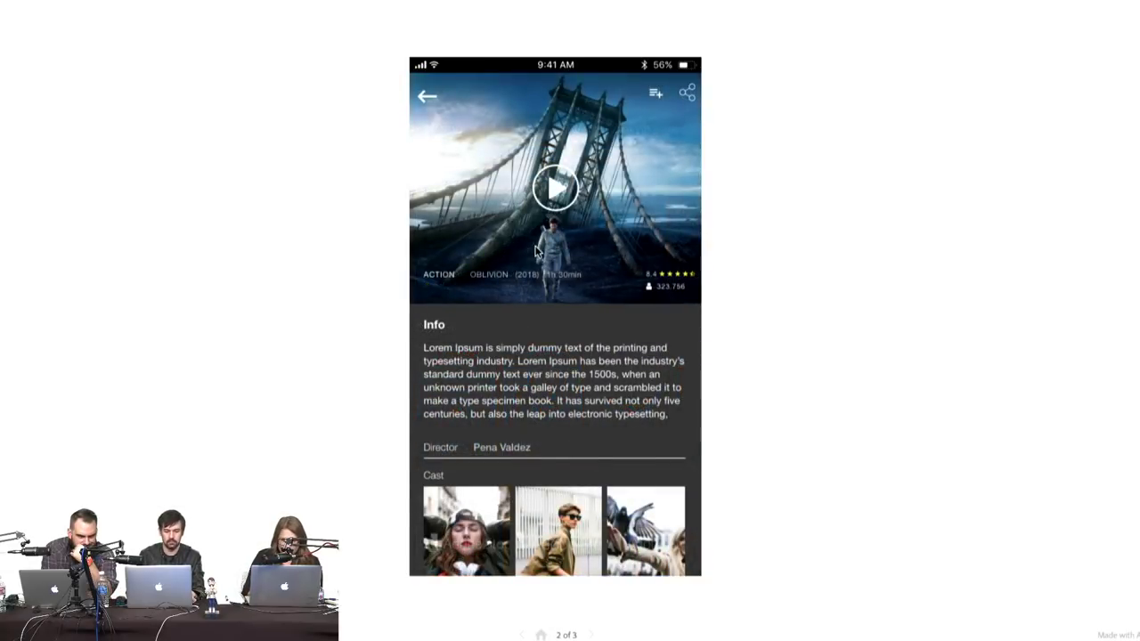
pyautogui.click(554, 196)
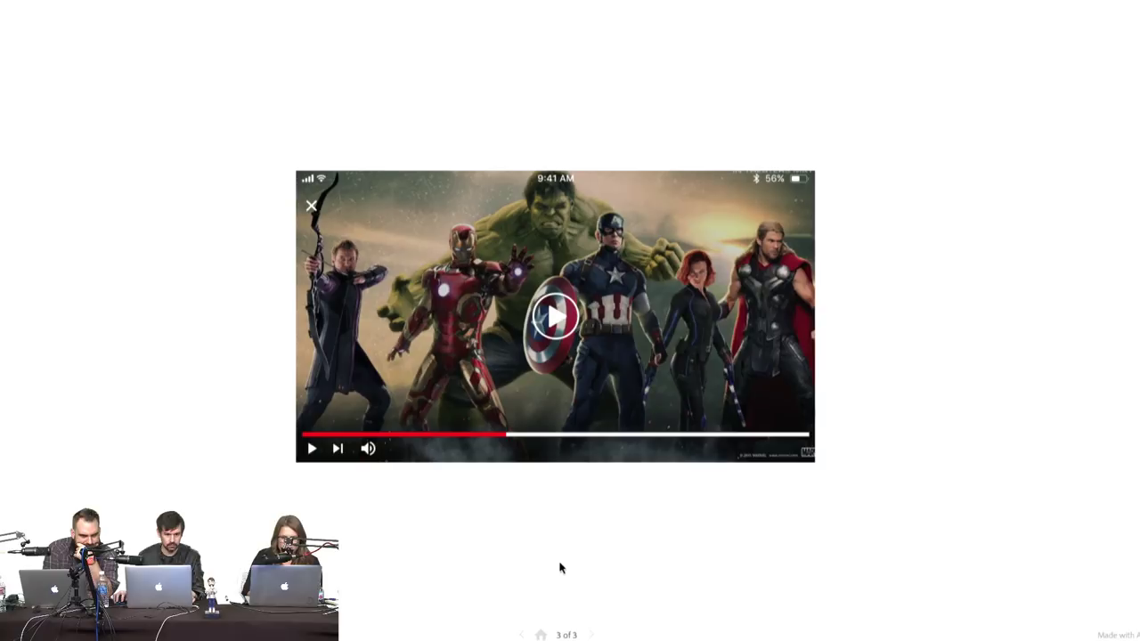
pyautogui.click(522, 634)
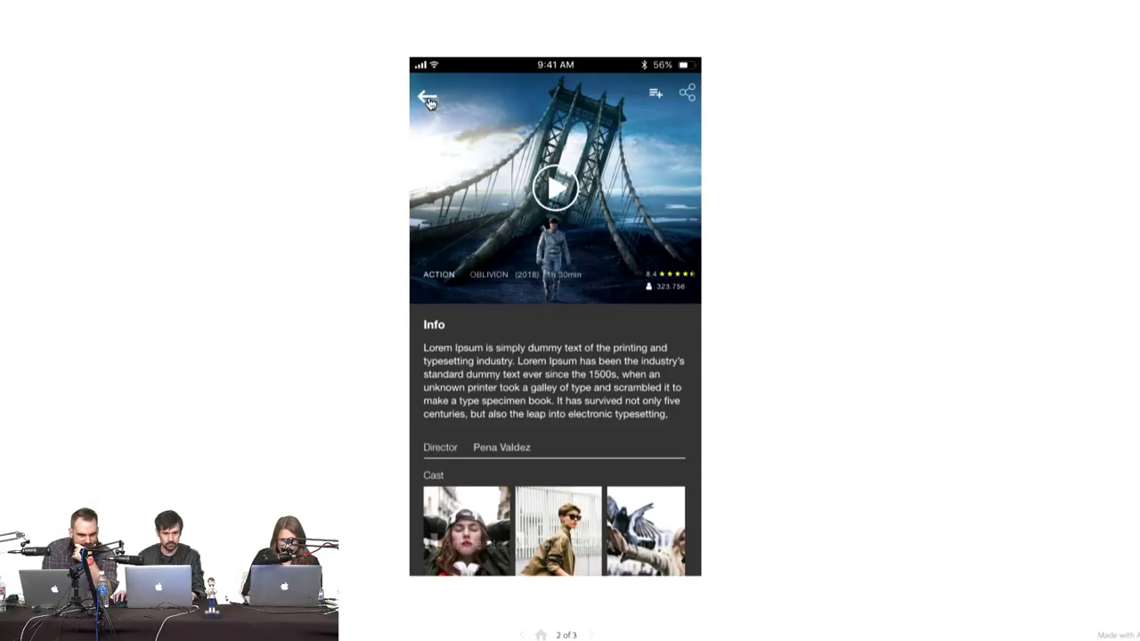
pyautogui.click(429, 104)
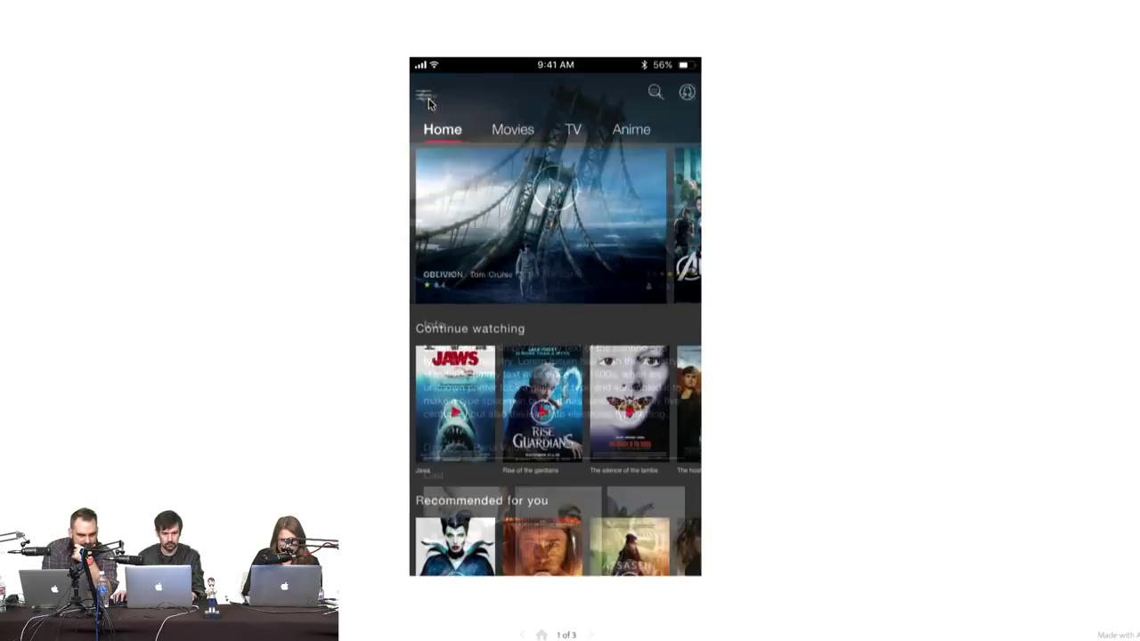
pyautogui.click(561, 183)
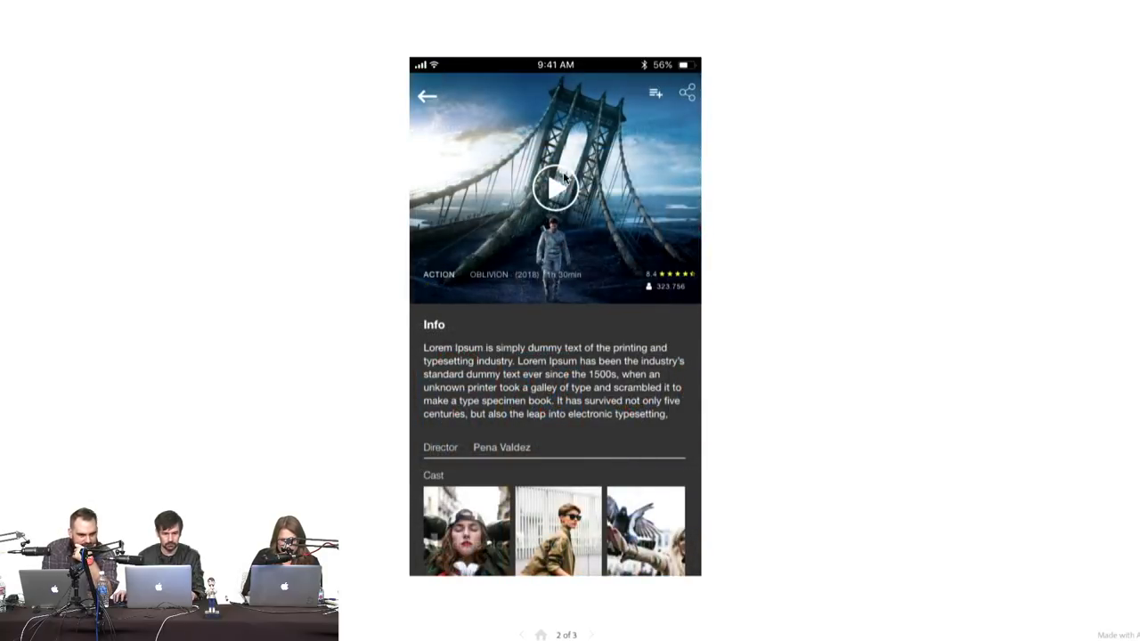
pyautogui.click(563, 179)
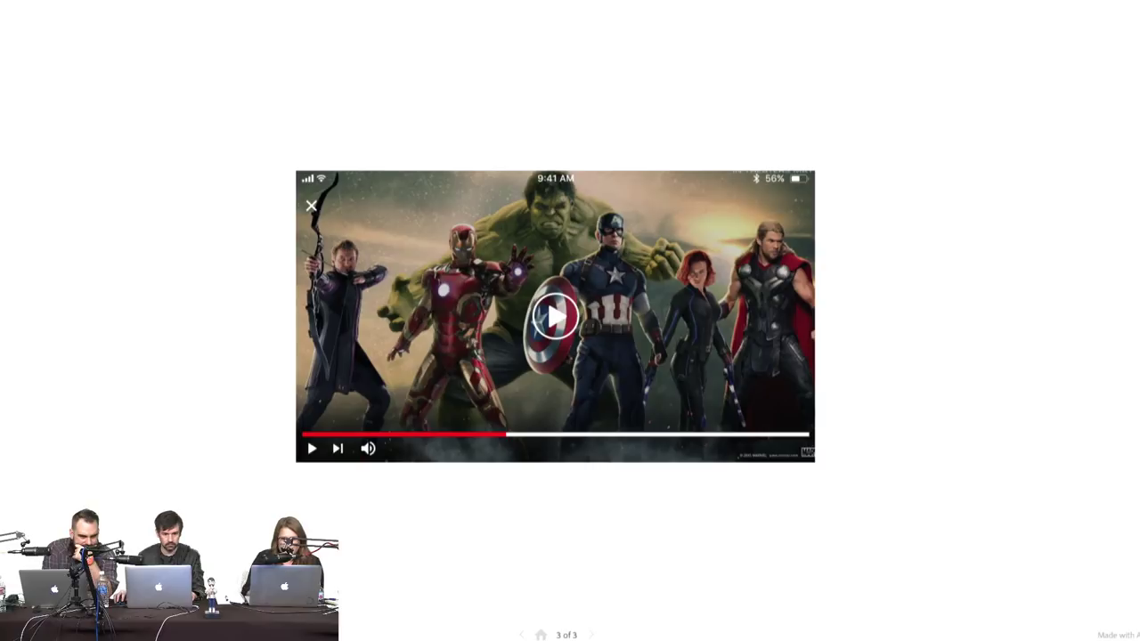
# - Switch to the Bar Rab Cuts & Cocktails prototype and examine its splash and sign-in screens
pyautogui.hotkey('ctrl', 'Tab')
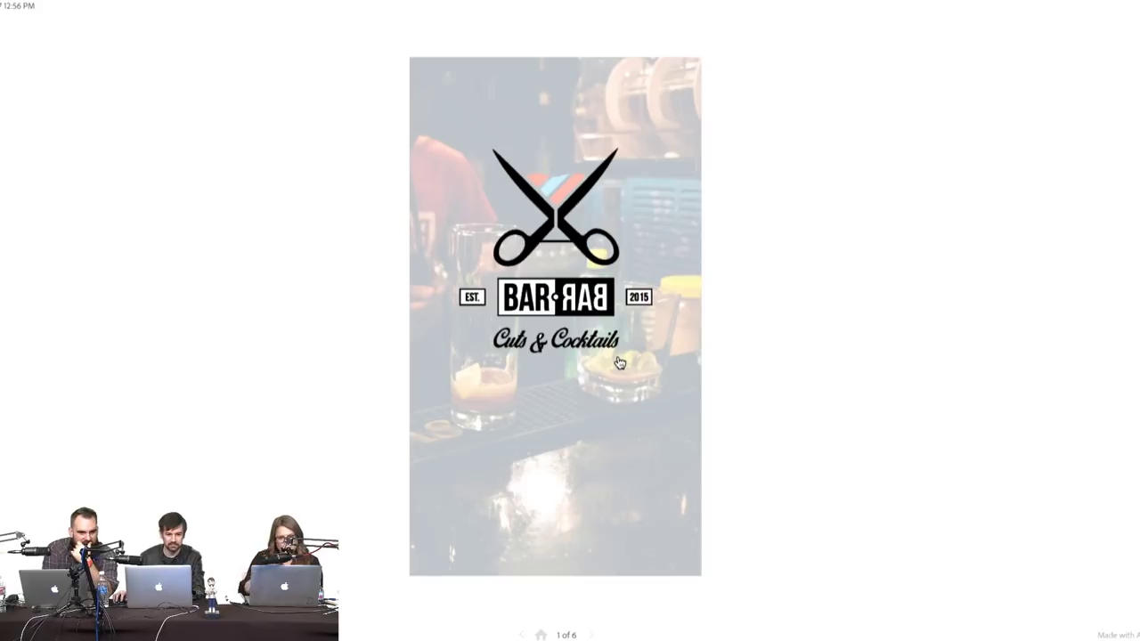
pyautogui.click(586, 518)
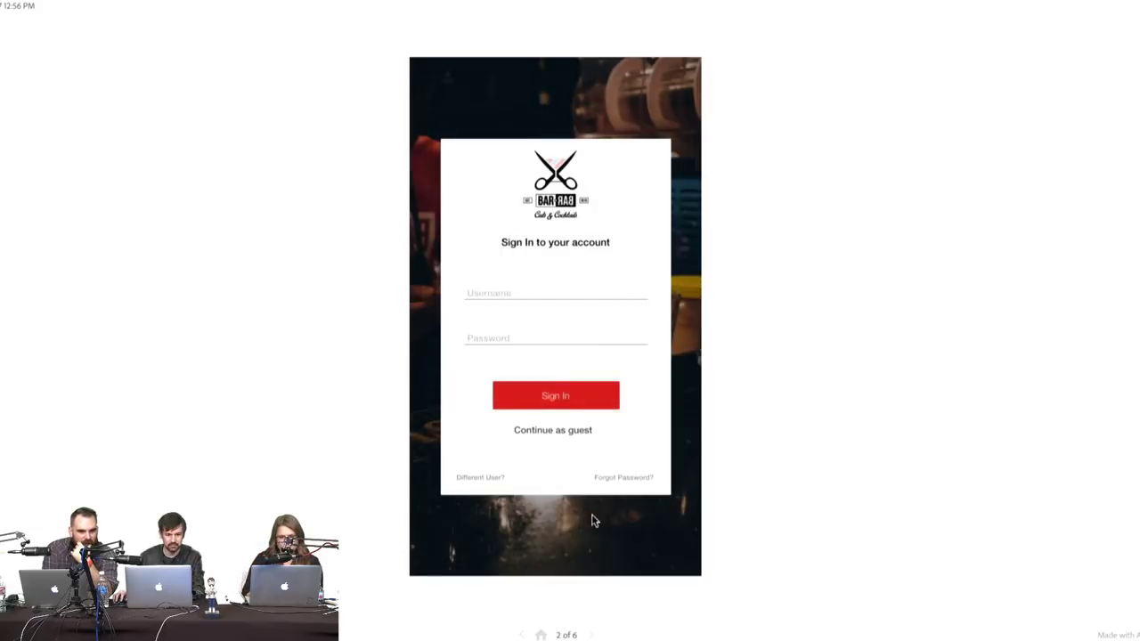
pyautogui.click(523, 634)
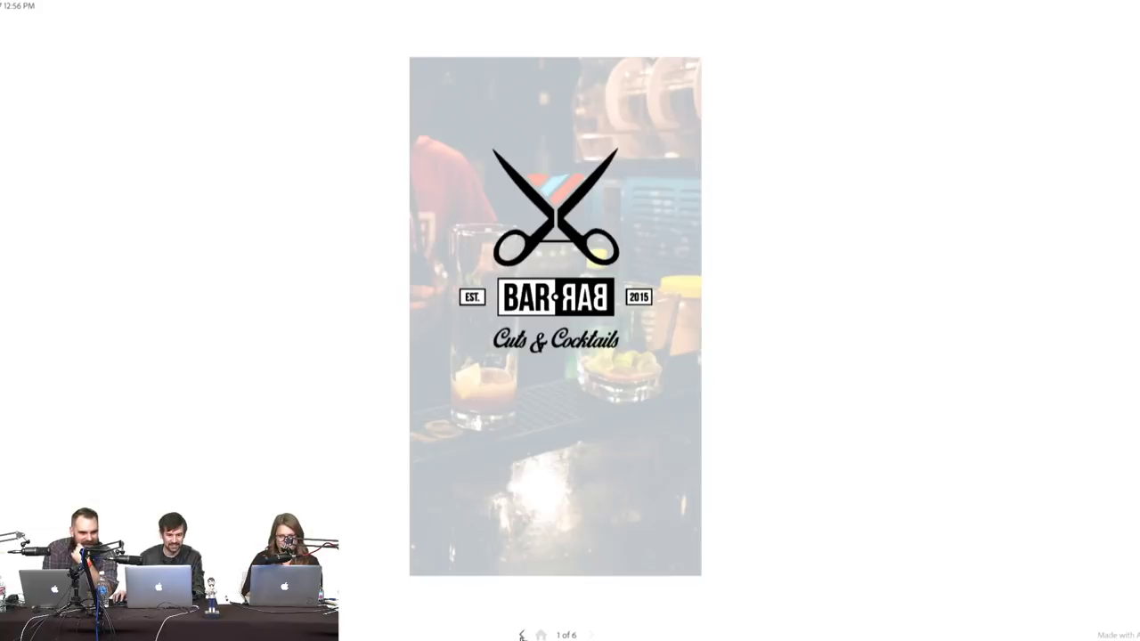
pyautogui.click(605, 397)
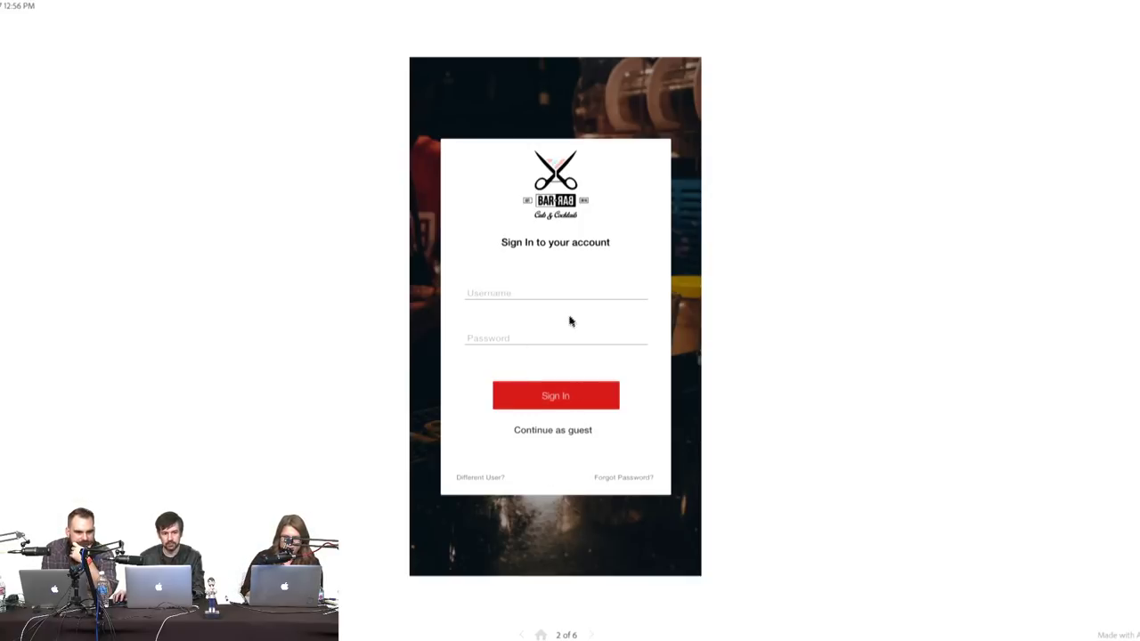
# - Continue as guest in the Bar Rab prototype and examine its News and Updates and Trending Music screens
pyautogui.click(578, 432)
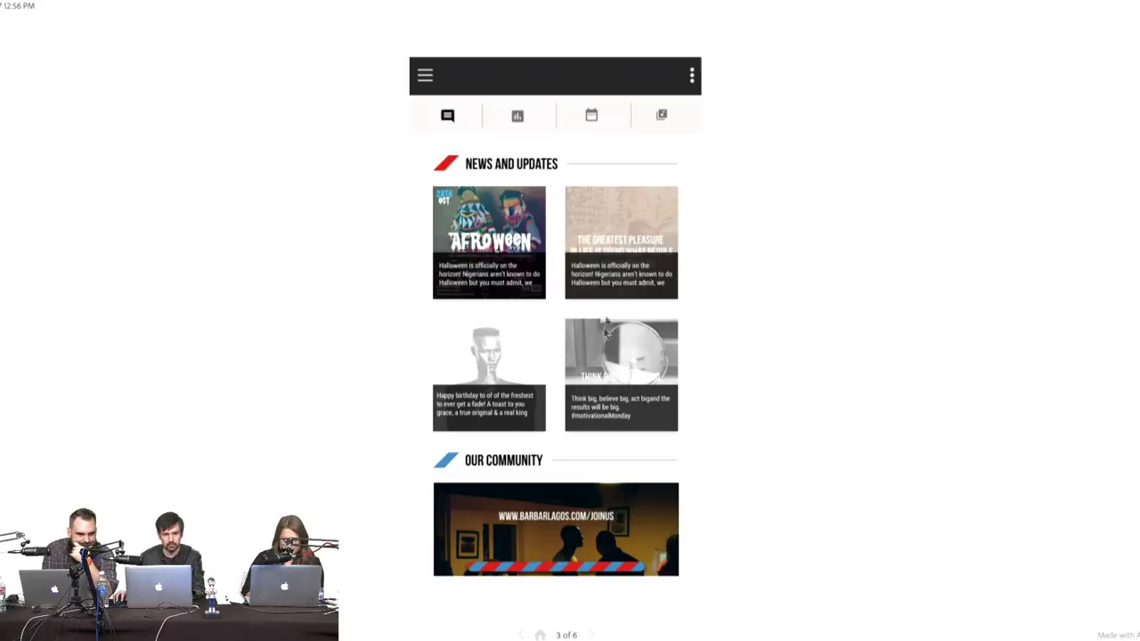
pyautogui.click(509, 383)
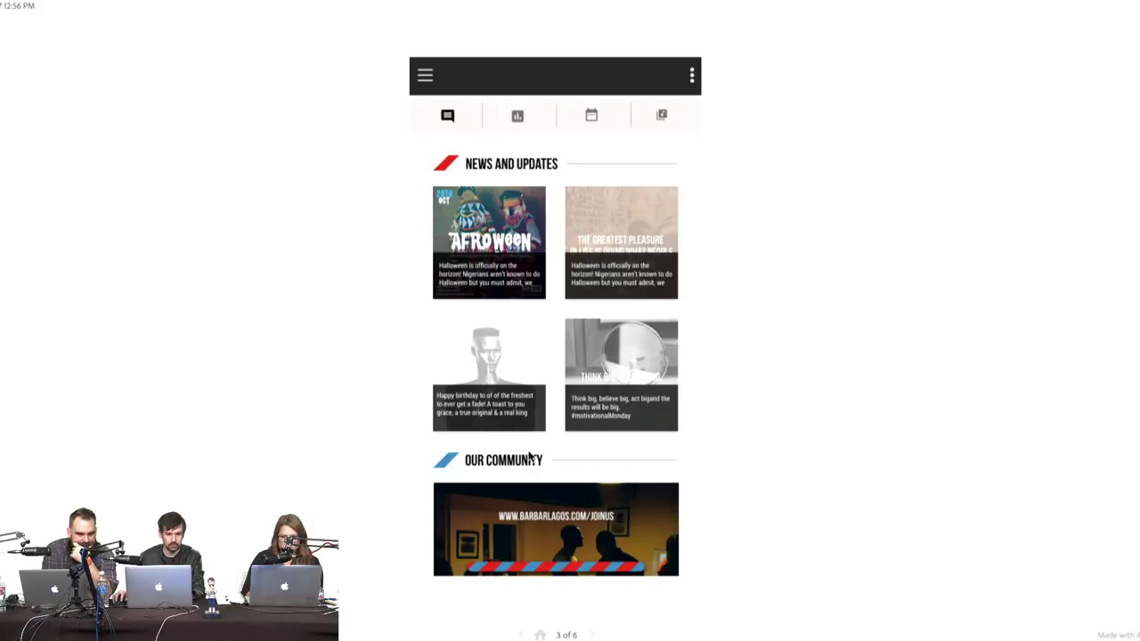
pyautogui.click(673, 301)
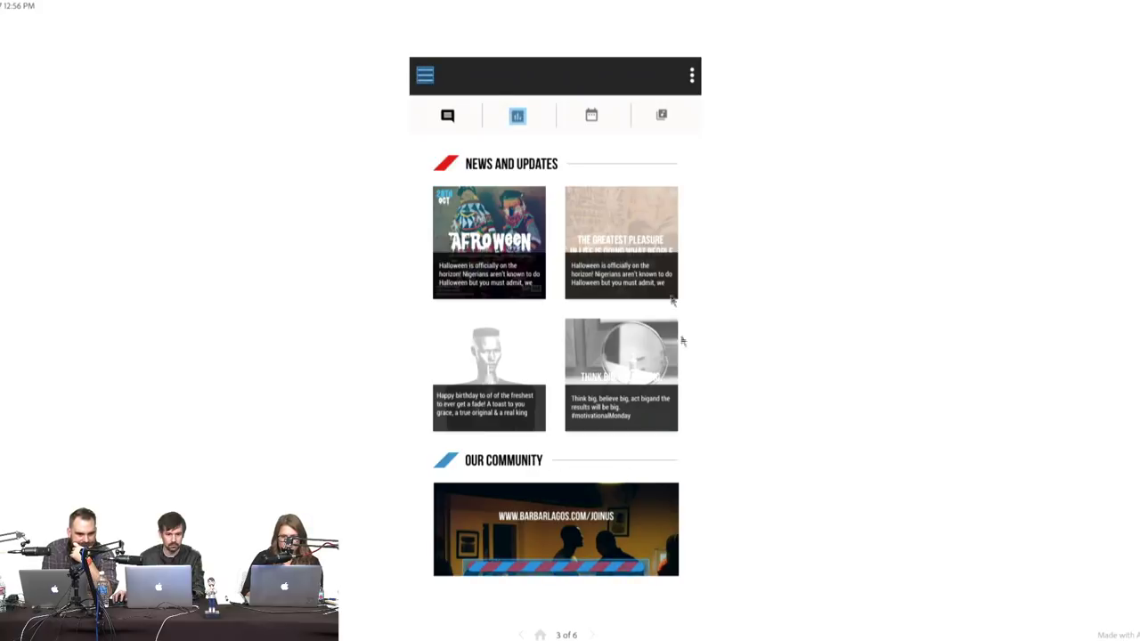
pyautogui.click(518, 120)
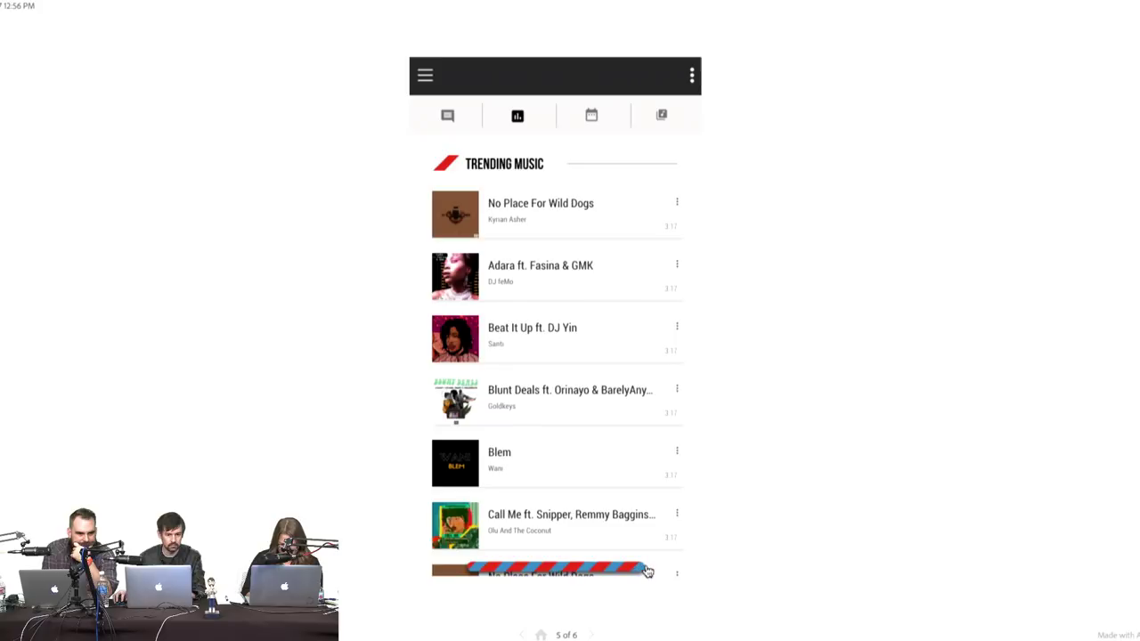
pyautogui.click(523, 334)
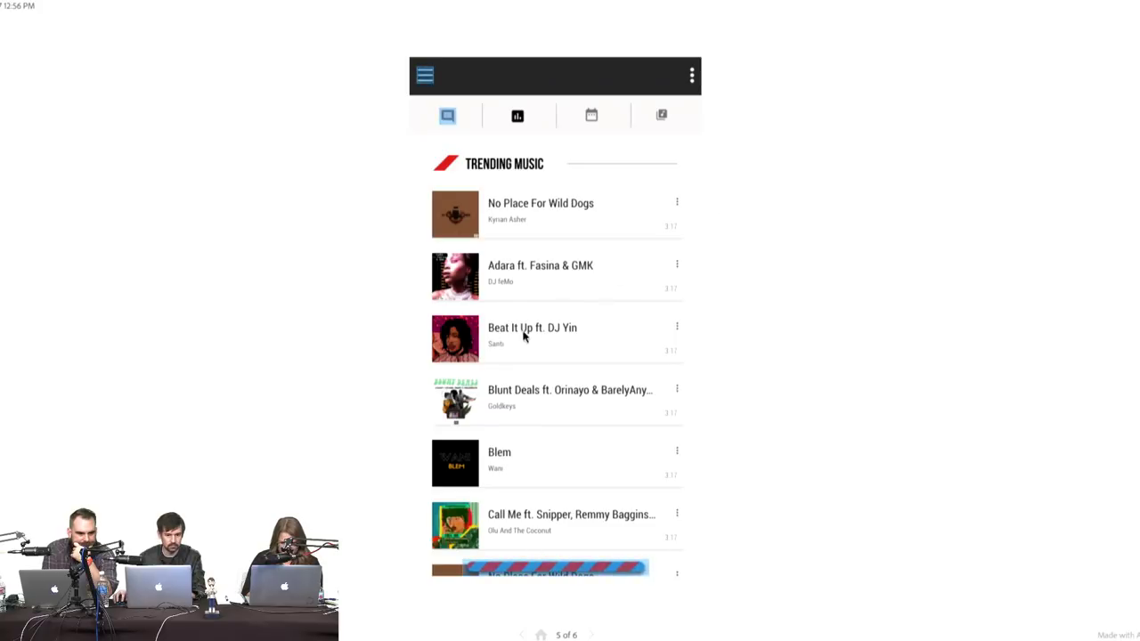
# - View the prototype's Special Offers overlay, then close it to return to News and Updates
pyautogui.click(573, 568)
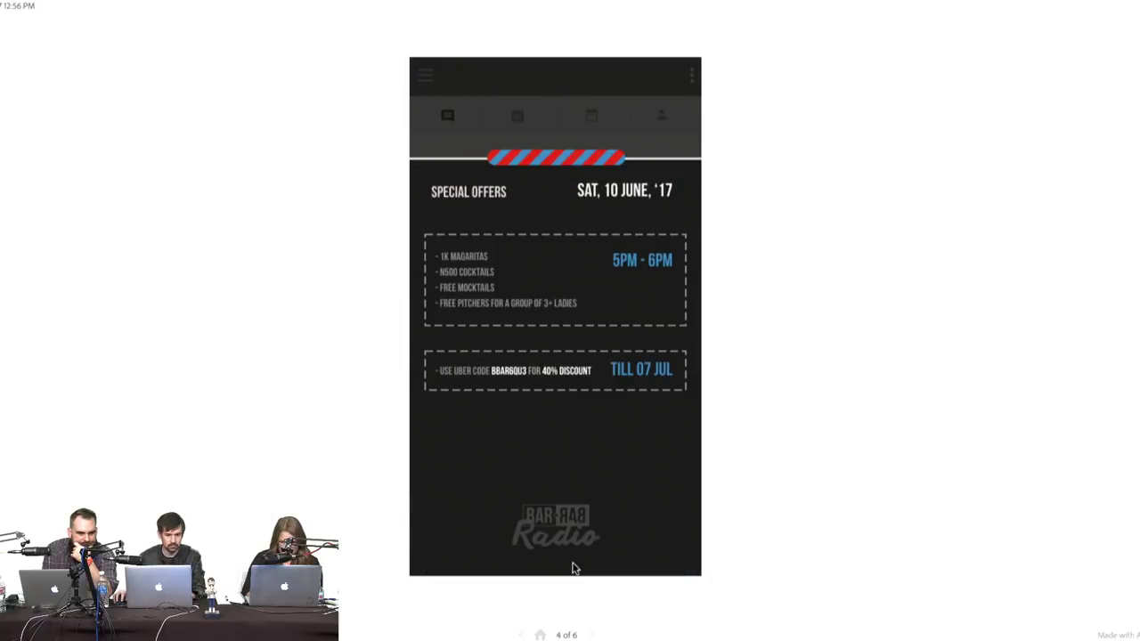
pyautogui.click(708, 417)
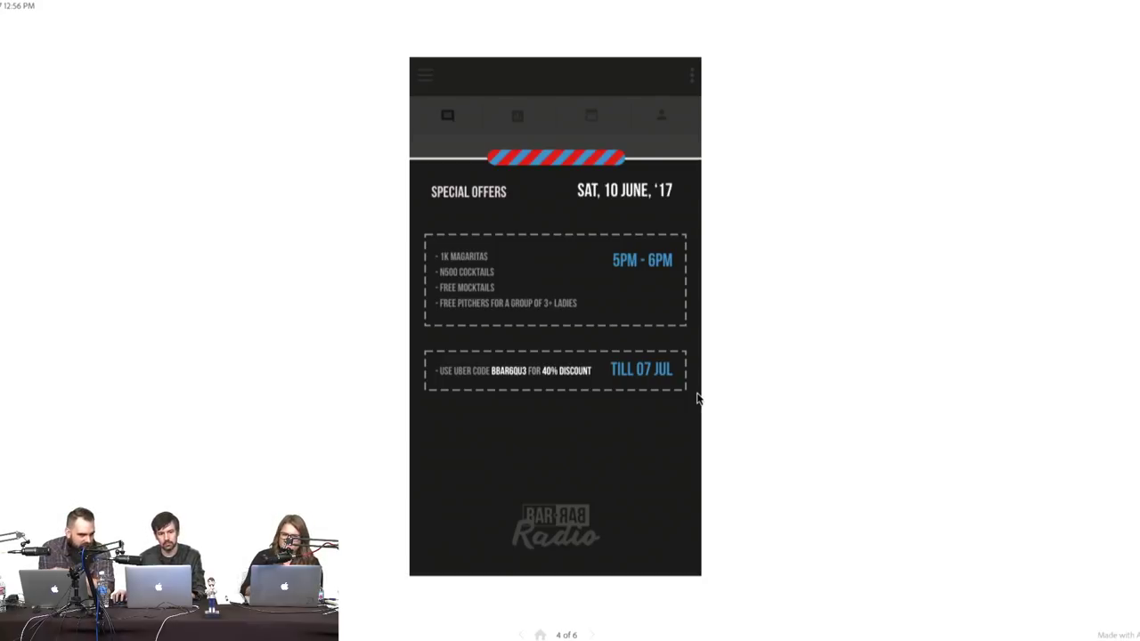
pyautogui.click(537, 162)
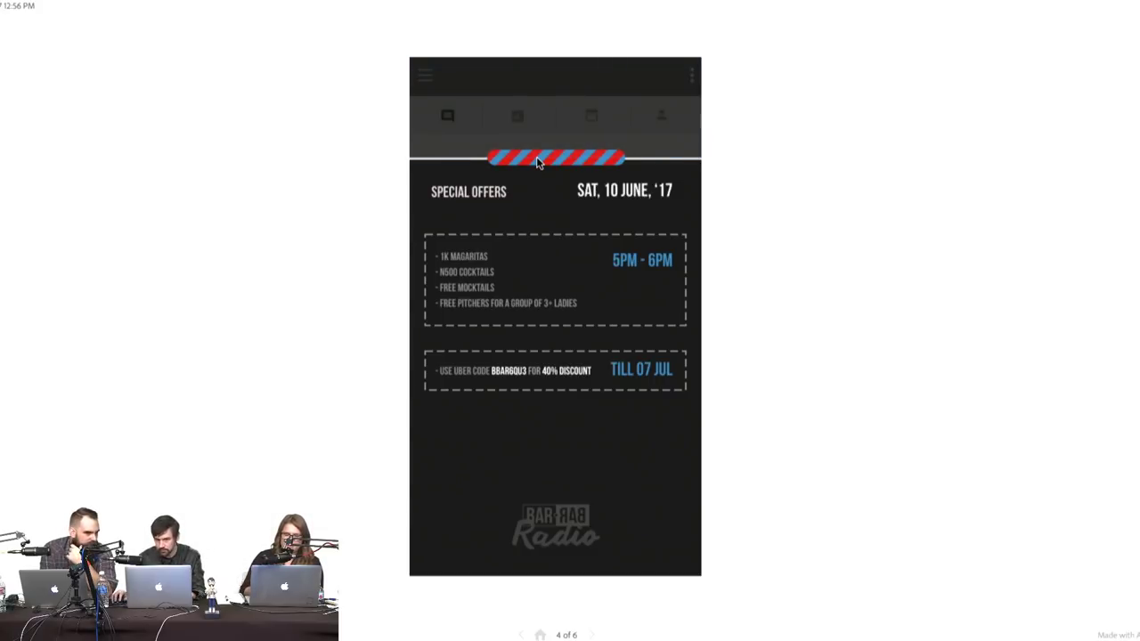
pyautogui.click(572, 119)
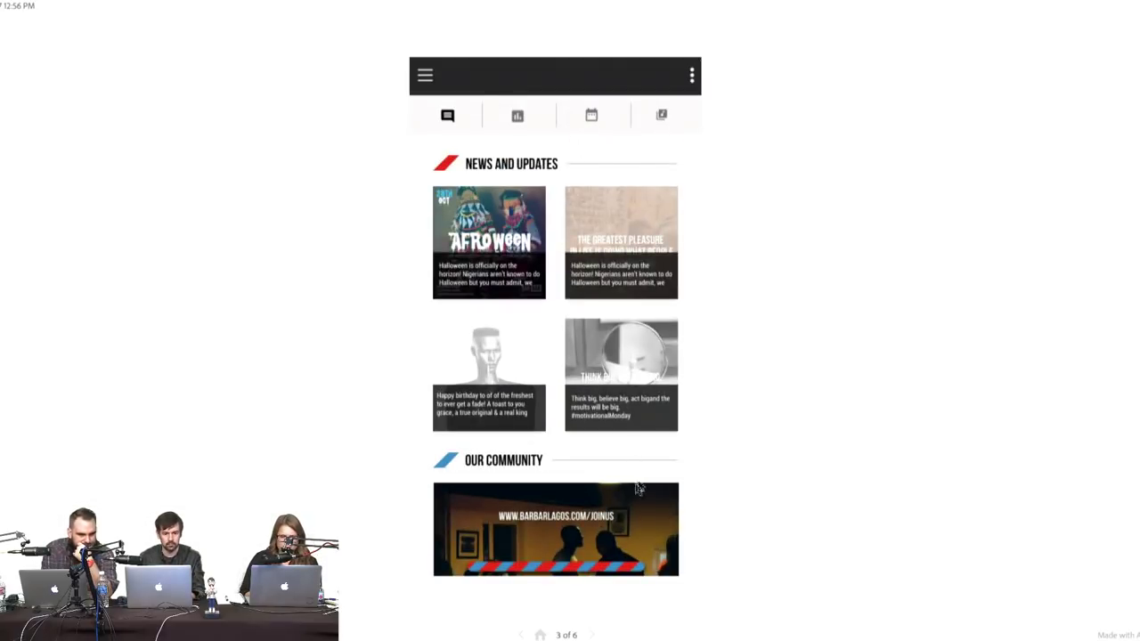
# - Revisit the Trending Music screen and the Special Offers overlay, ending back on the News and Updates screen
pyautogui.click(624, 365)
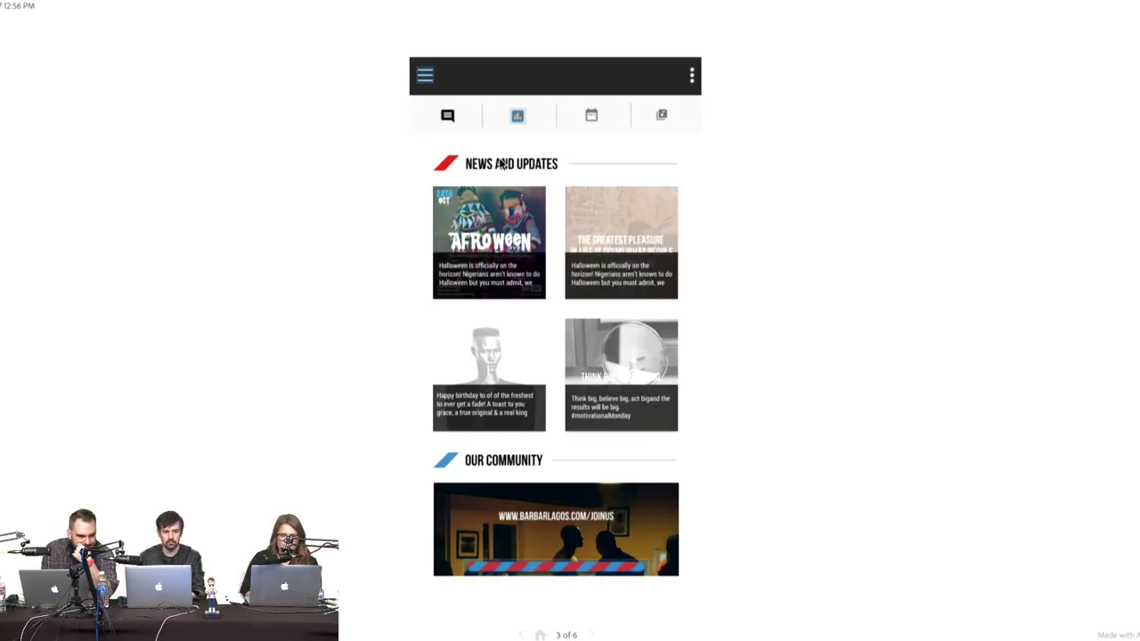
pyautogui.click(517, 116)
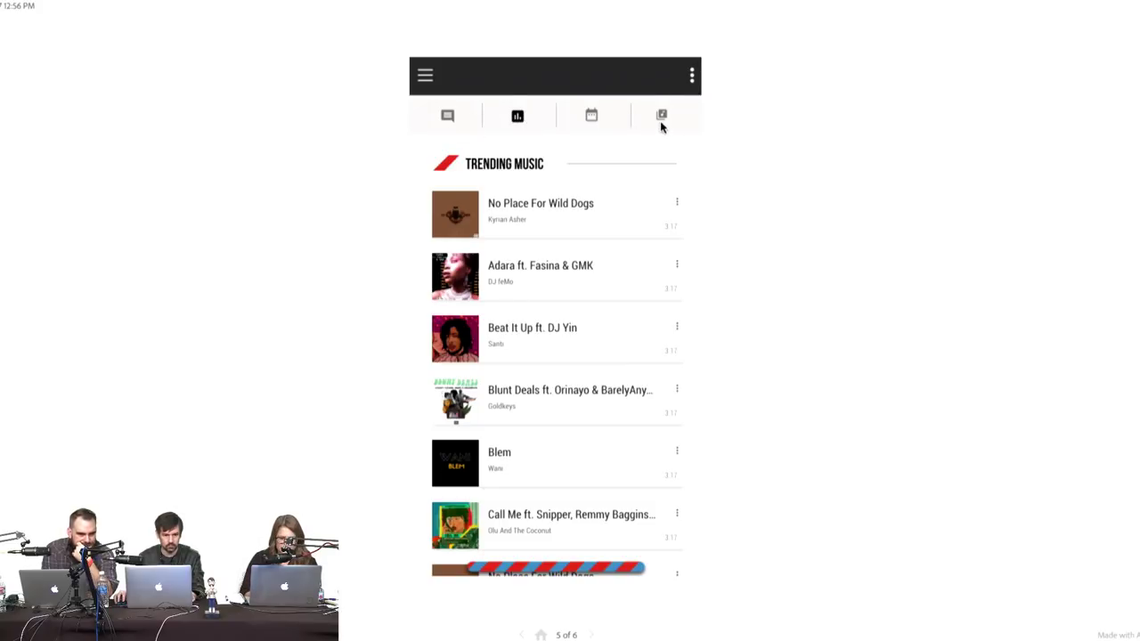
pyautogui.click(532, 575)
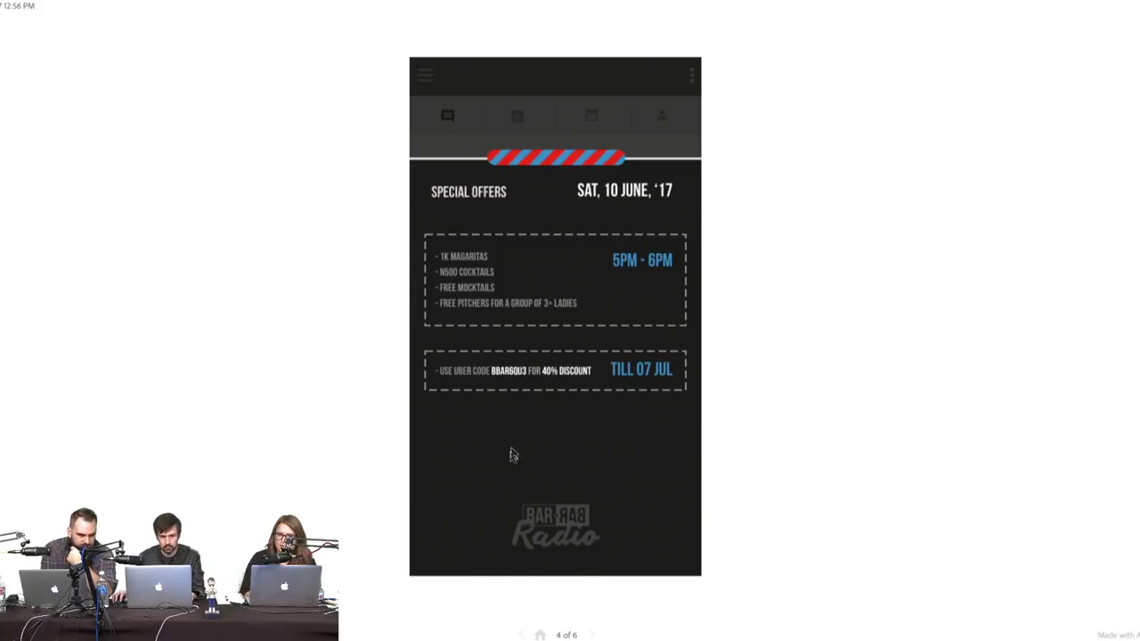
pyautogui.click(572, 116)
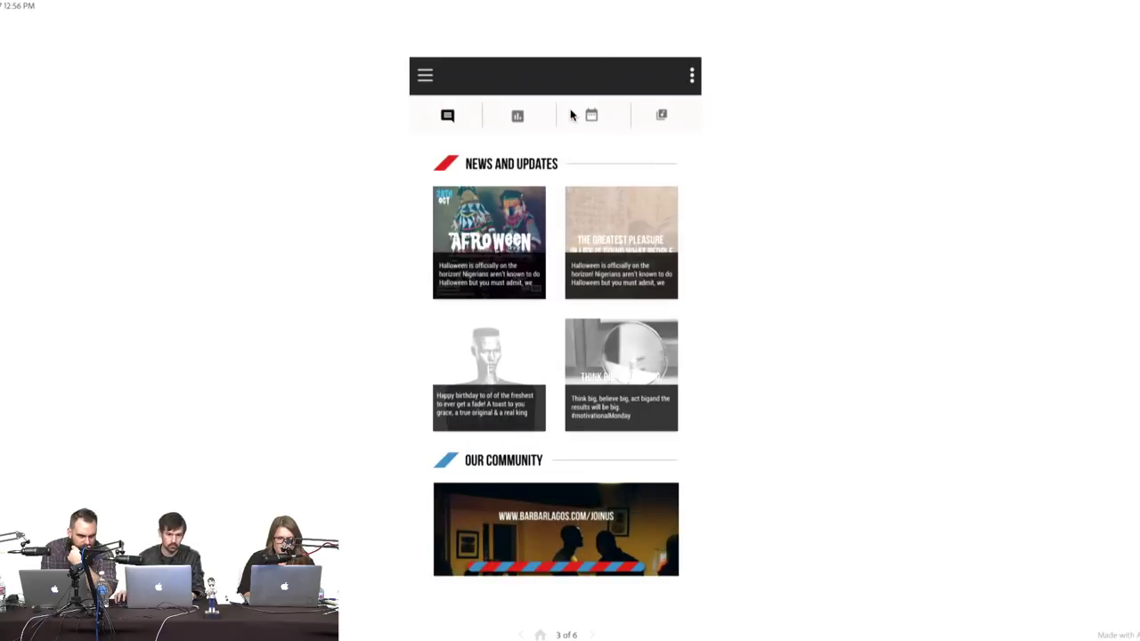
pyautogui.click(600, 303)
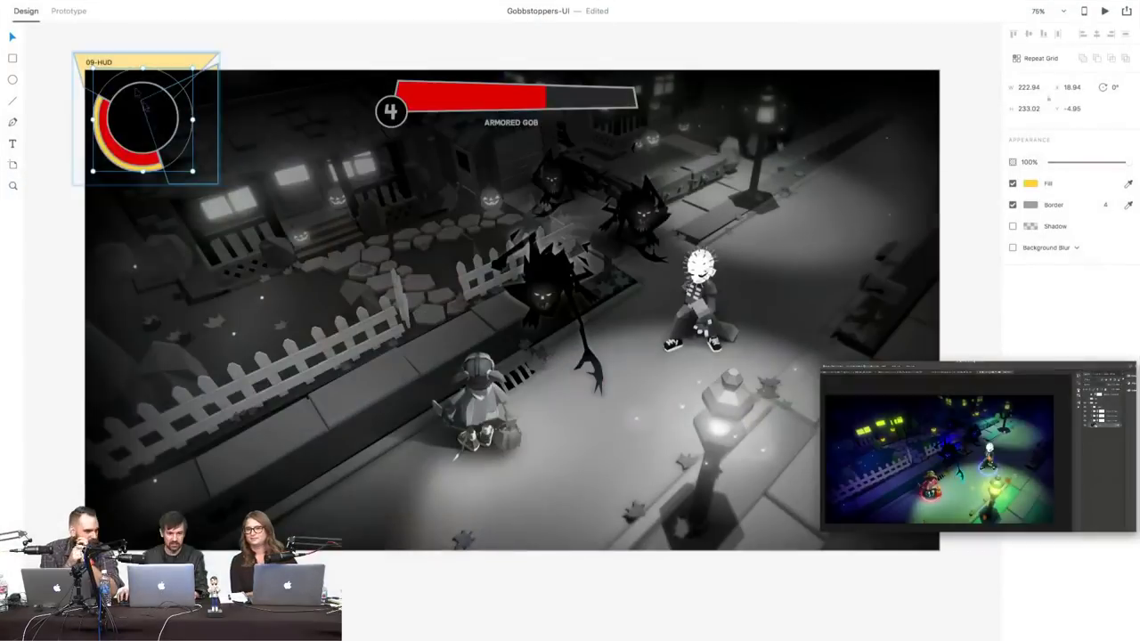
# - Switch to Adobe XD and shorten the yellow arc's upper end by moving its cut-out shape's corner point to about X -9, Y 108
pyautogui.click(129, 102)
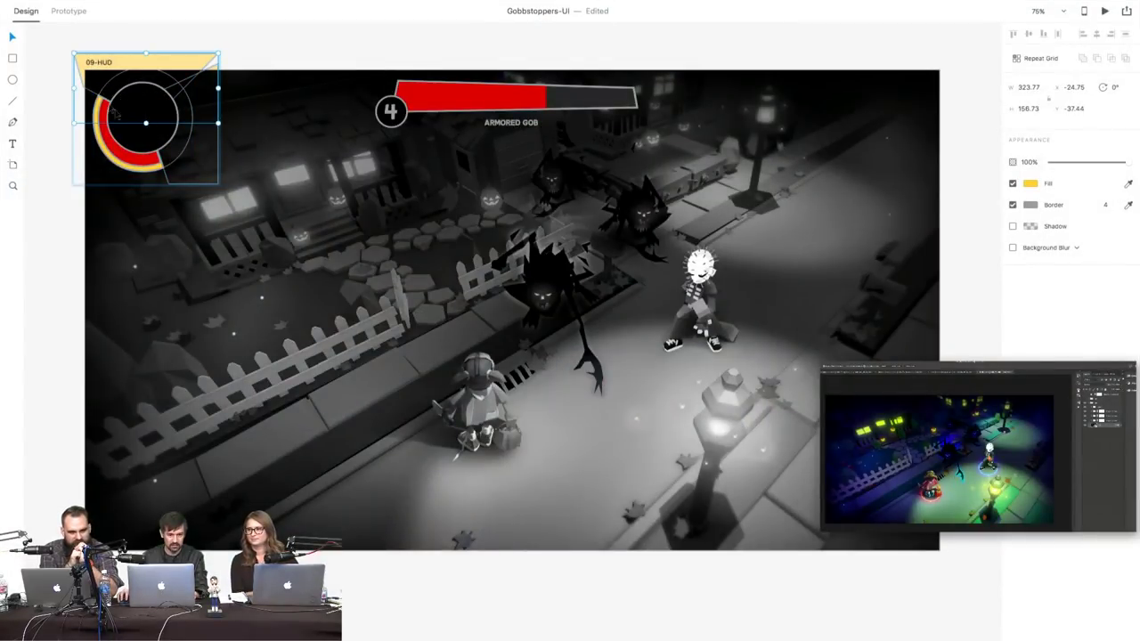
pyautogui.press('Escape')
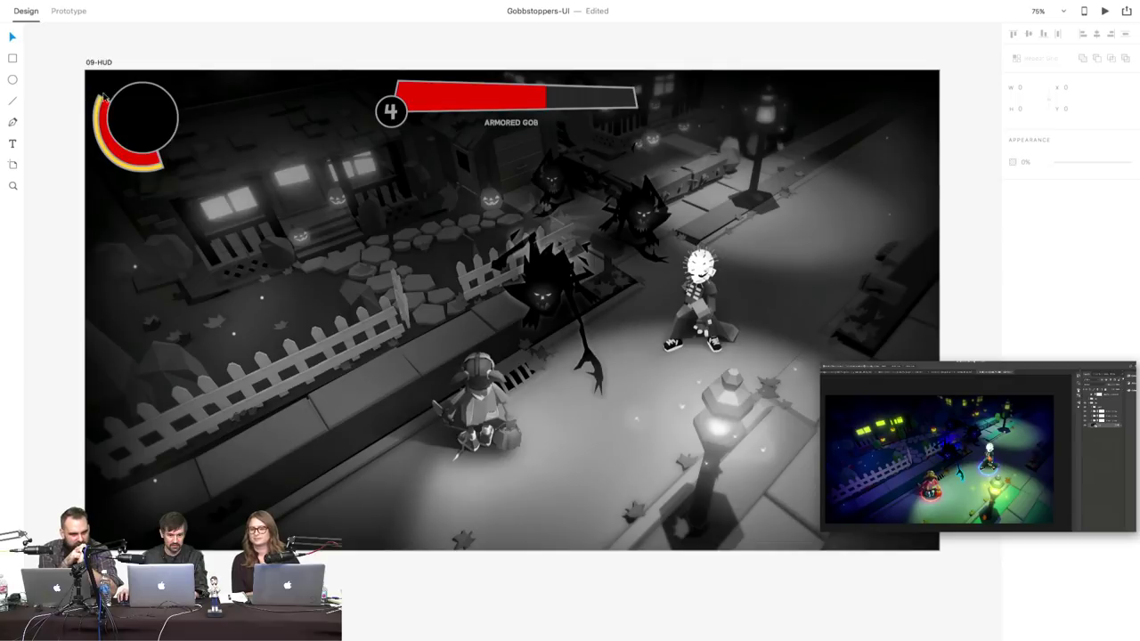
pyautogui.doubleClick(107, 99)
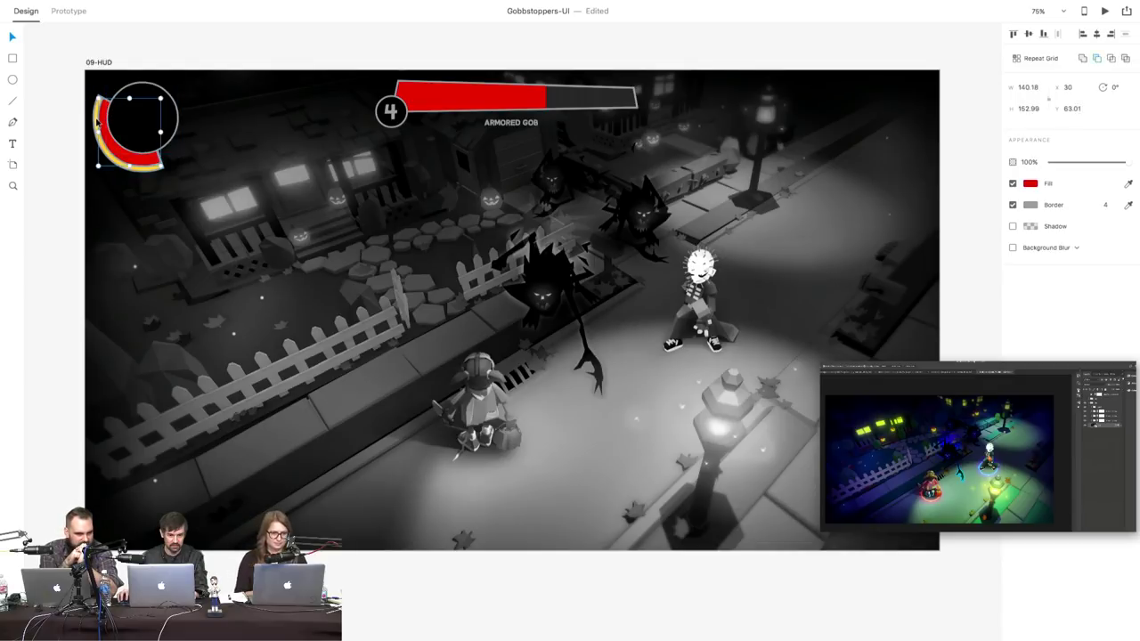
pyautogui.click(100, 100)
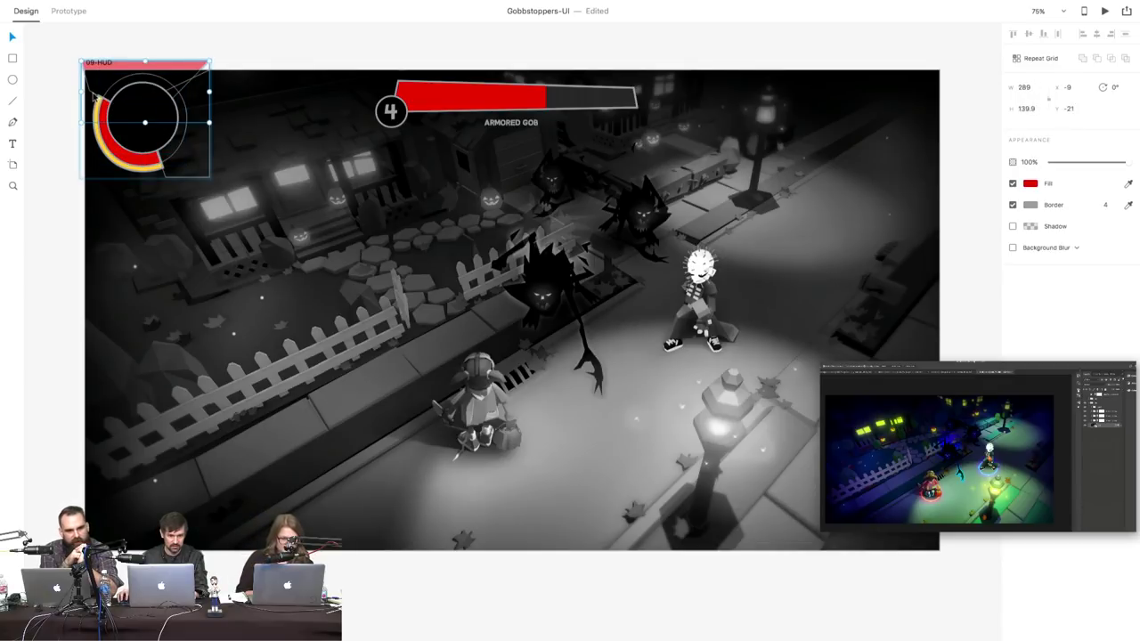
pyautogui.doubleClick(94, 98)
pyautogui.moveTo(91, 94); pyautogui.dragTo(92, 105)
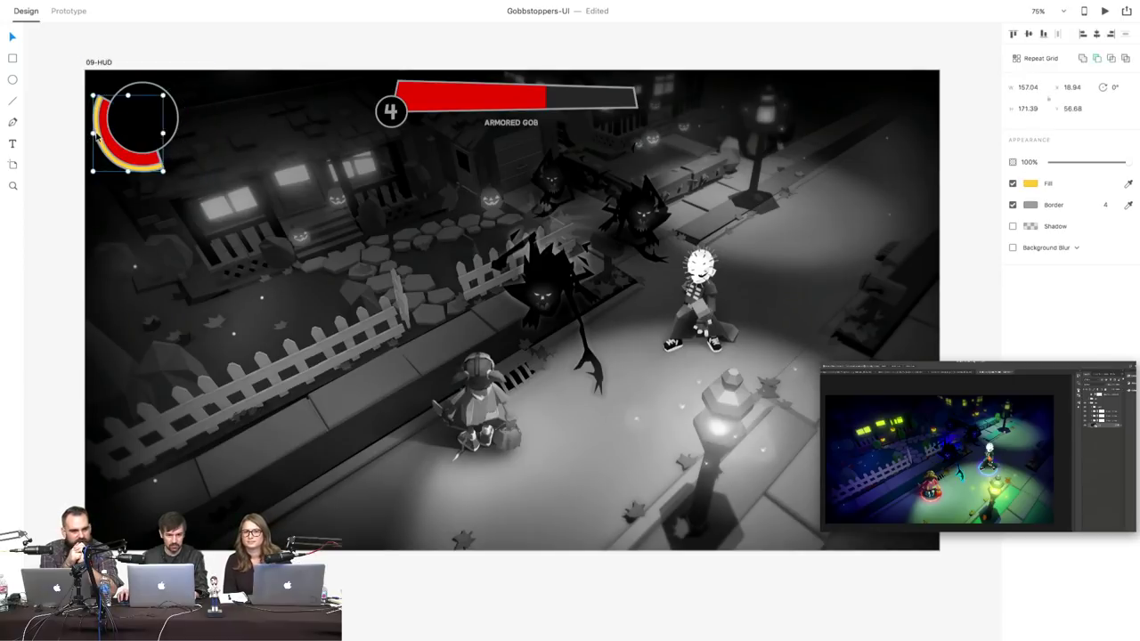
pyautogui.click(93, 100)
pyautogui.click(87, 90)
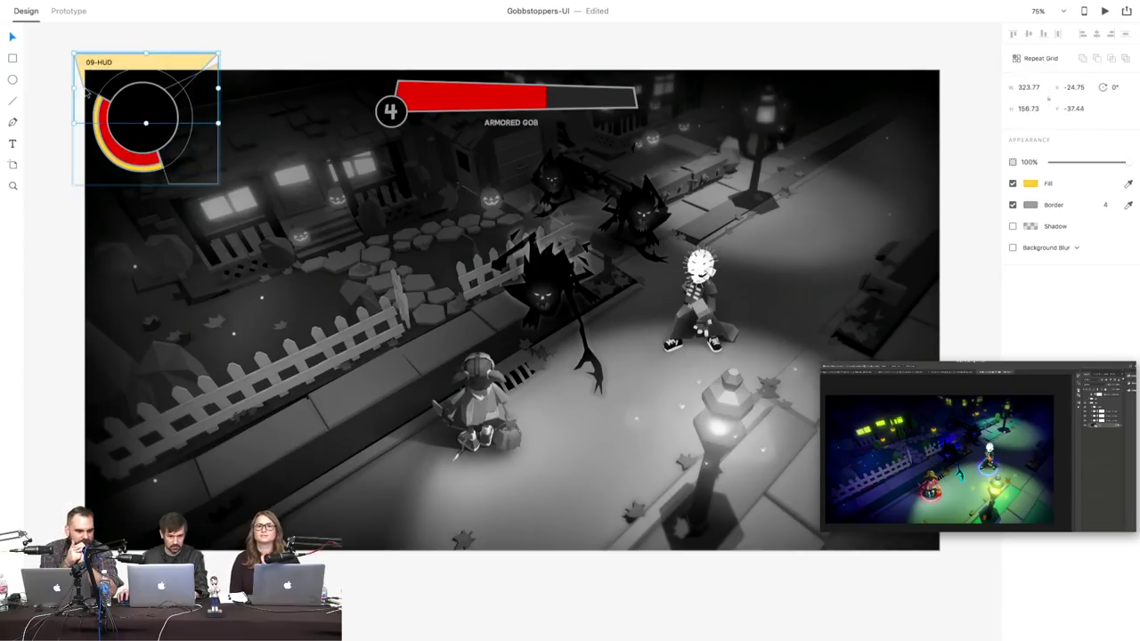
pyautogui.doubleClick(88, 91)
pyautogui.moveTo(88, 91); pyautogui.dragTo(81, 122)
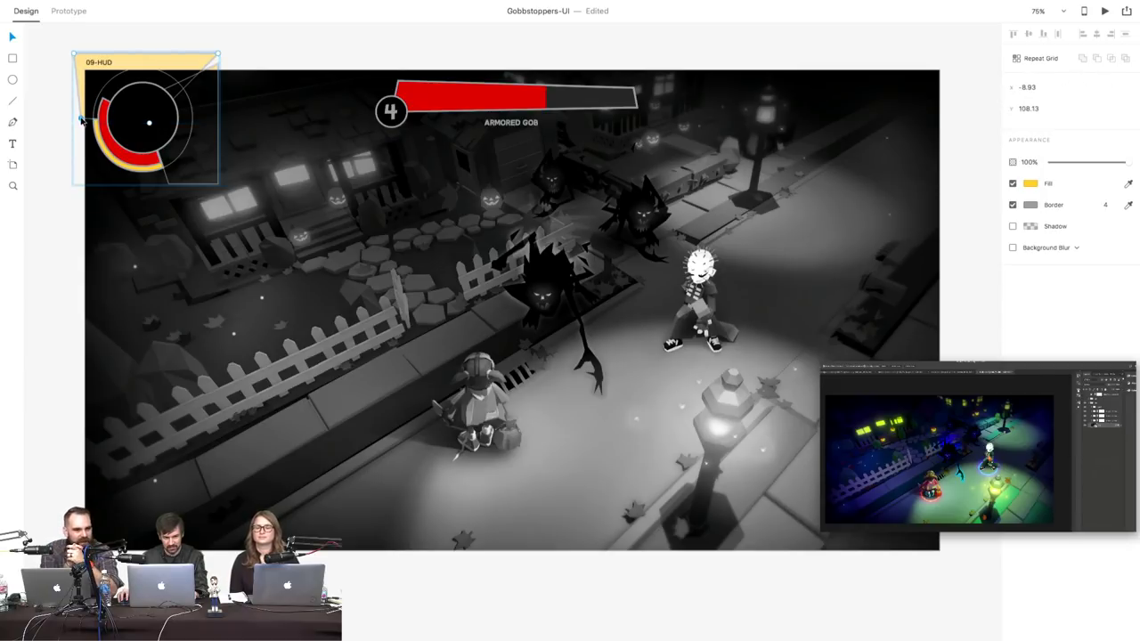
# - Shorten the yellow arc's lower end by moving the lower cut-out corner point to about X 168, Y 256
pyautogui.click(157, 172)
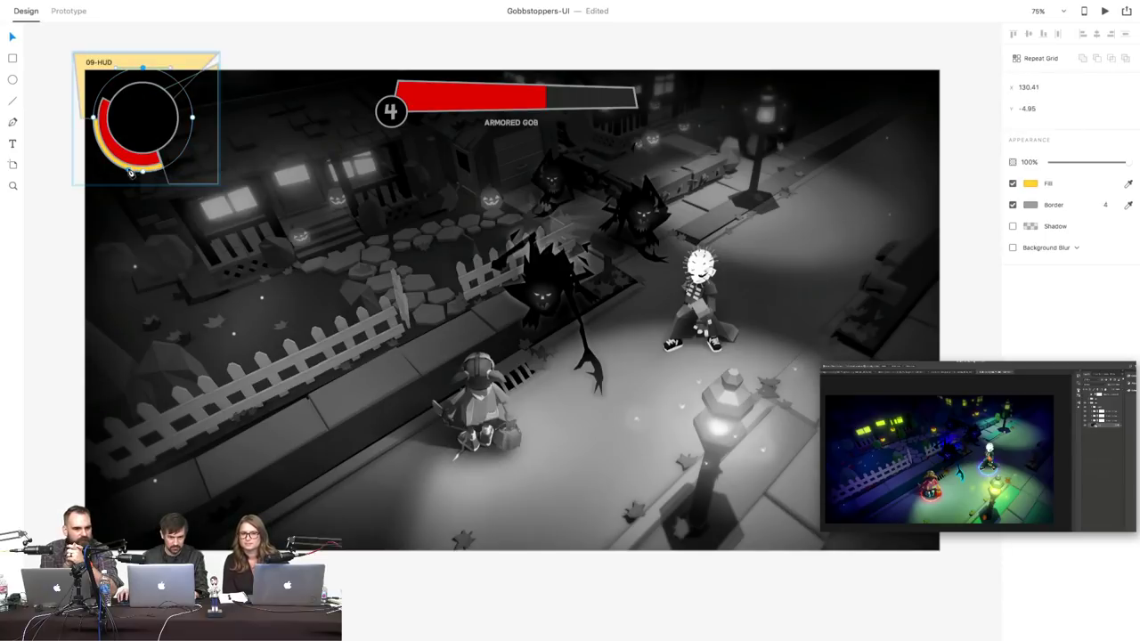
pyautogui.press('Escape')
pyautogui.doubleClick(175, 183)
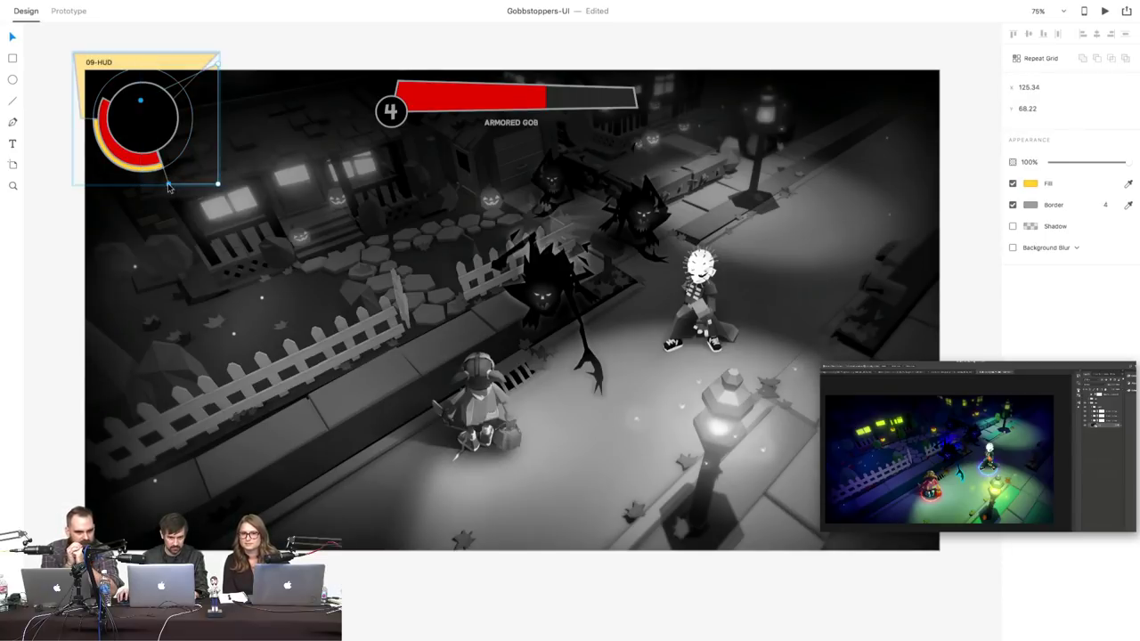
pyautogui.moveTo(175, 183); pyautogui.dragTo(159, 187)
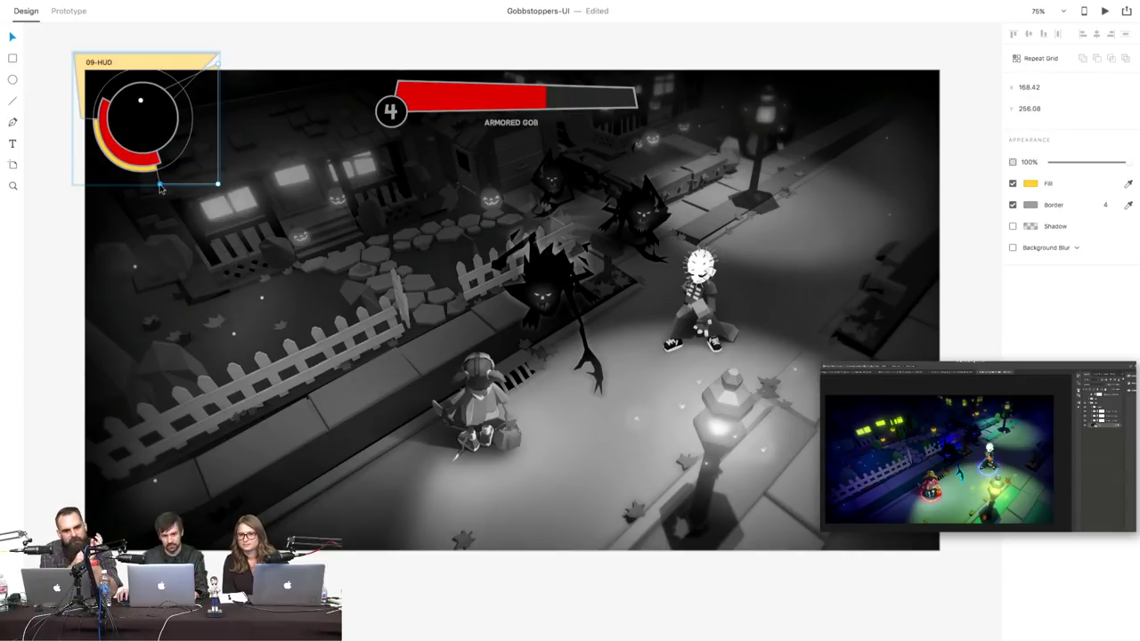
pyautogui.press('Escape')
pyautogui.press('Escape')
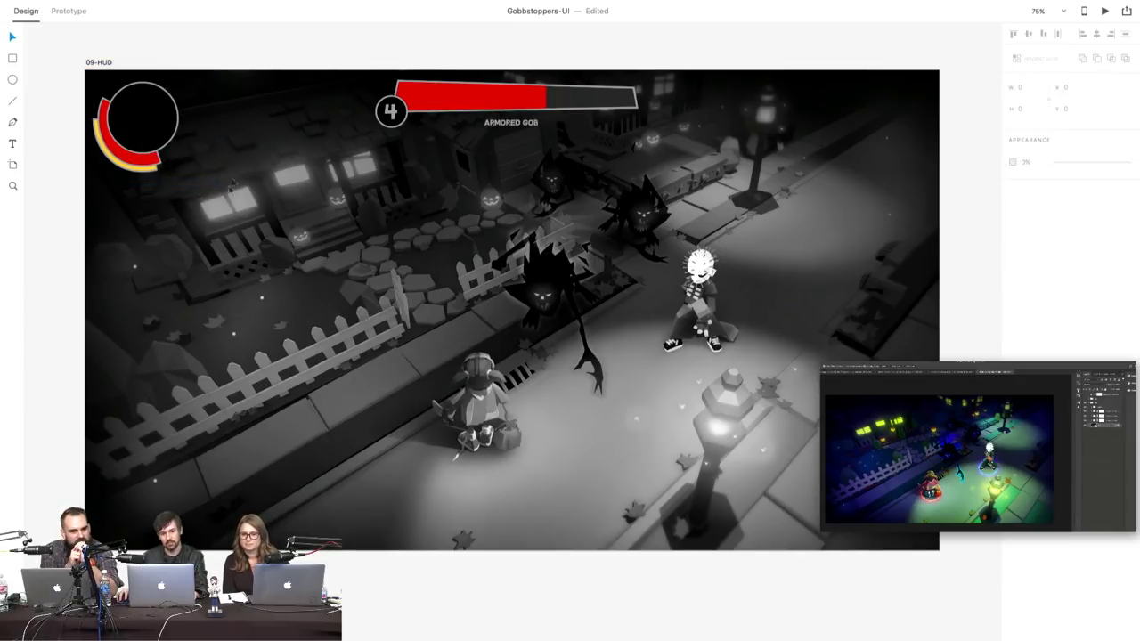
# - Nudge the yellow arc one pixel left and one pixel down, to X 17.98, Y 111.15
pyautogui.click(219, 85)
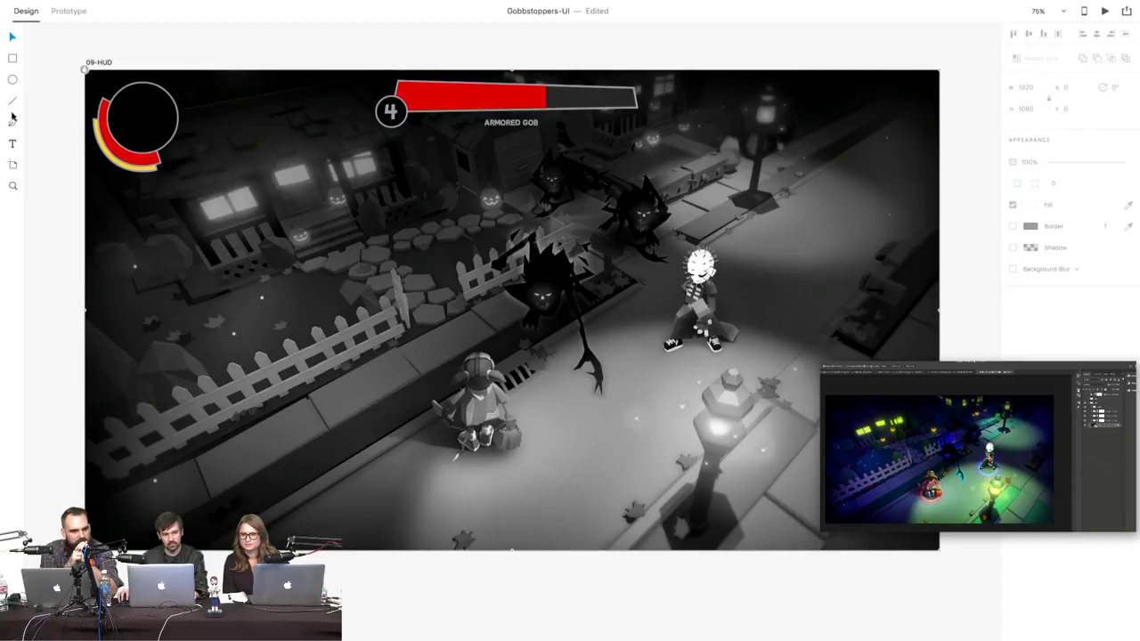
pyautogui.click(122, 168)
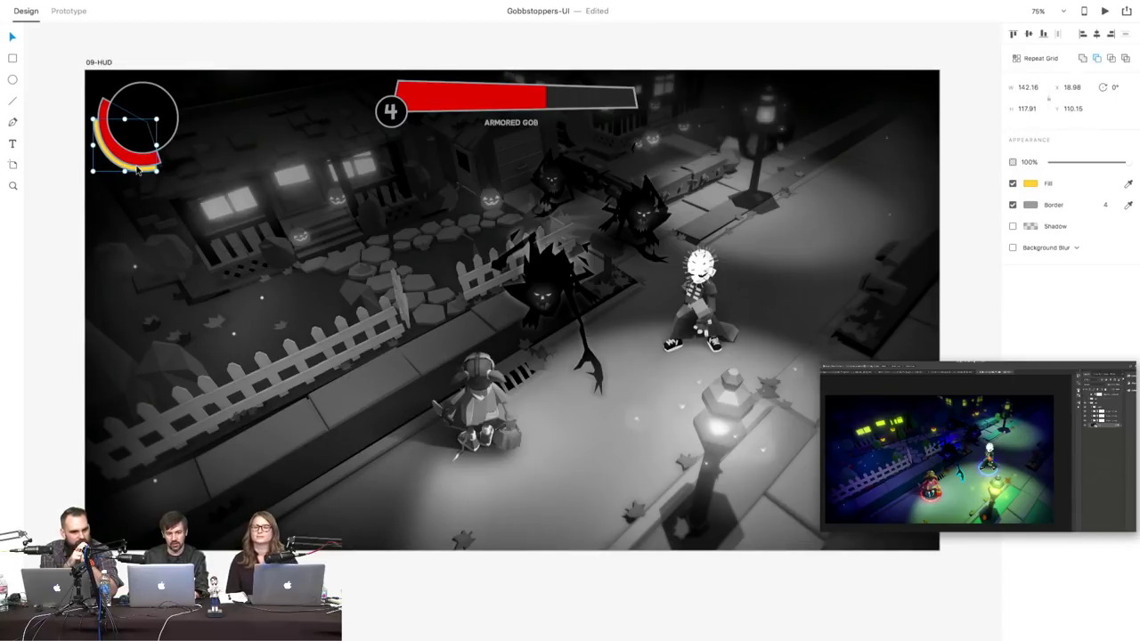
pyautogui.press('Left')
pyautogui.press('Down')
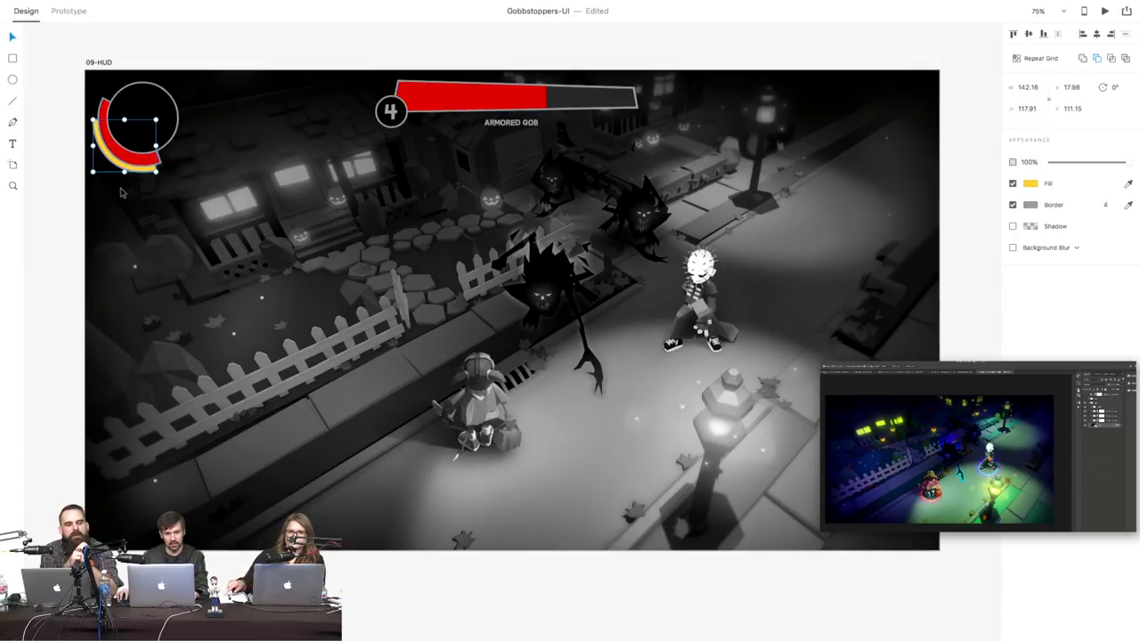
pyautogui.click(180, 107)
pyautogui.click(216, 28)
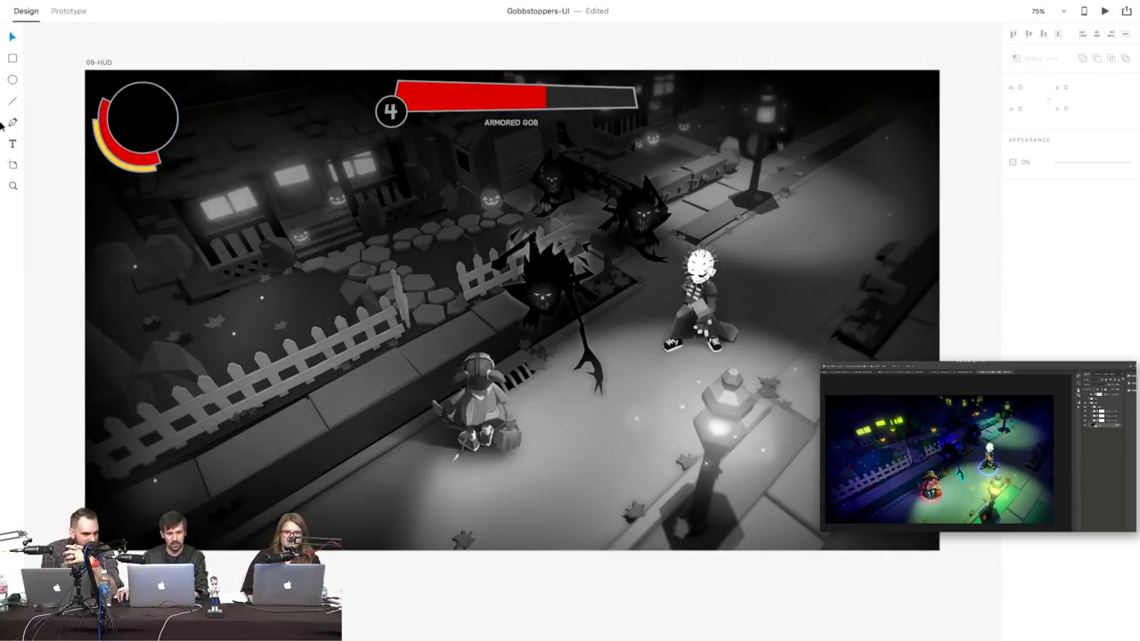
# - Add a text label with the player character's name in capitals beside the health circle at X 235, Y 94
pyautogui.click(12, 144)
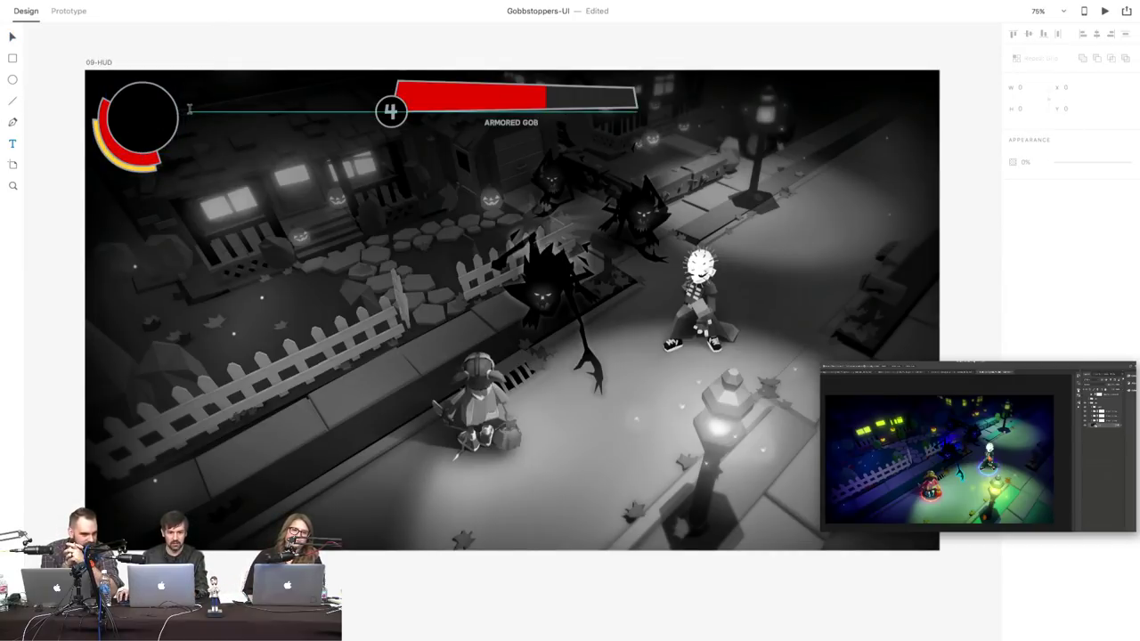
pyautogui.click(188, 108)
pyautogui.write('KEVIN')
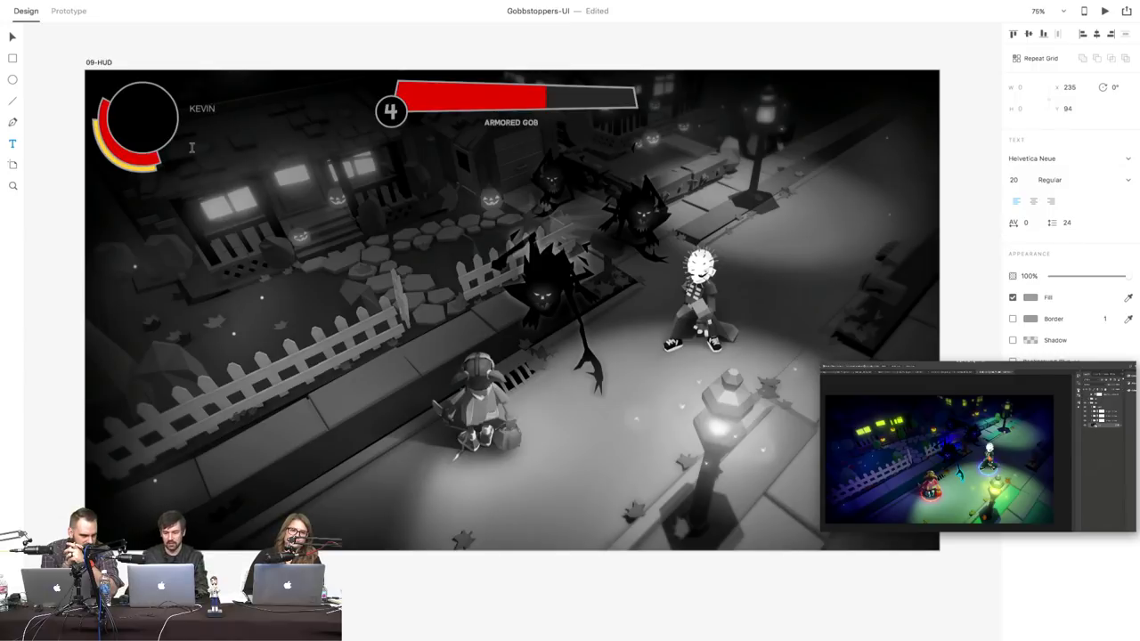
# - Change the entire character name label's font to Questrian
pyautogui.press('super+a')
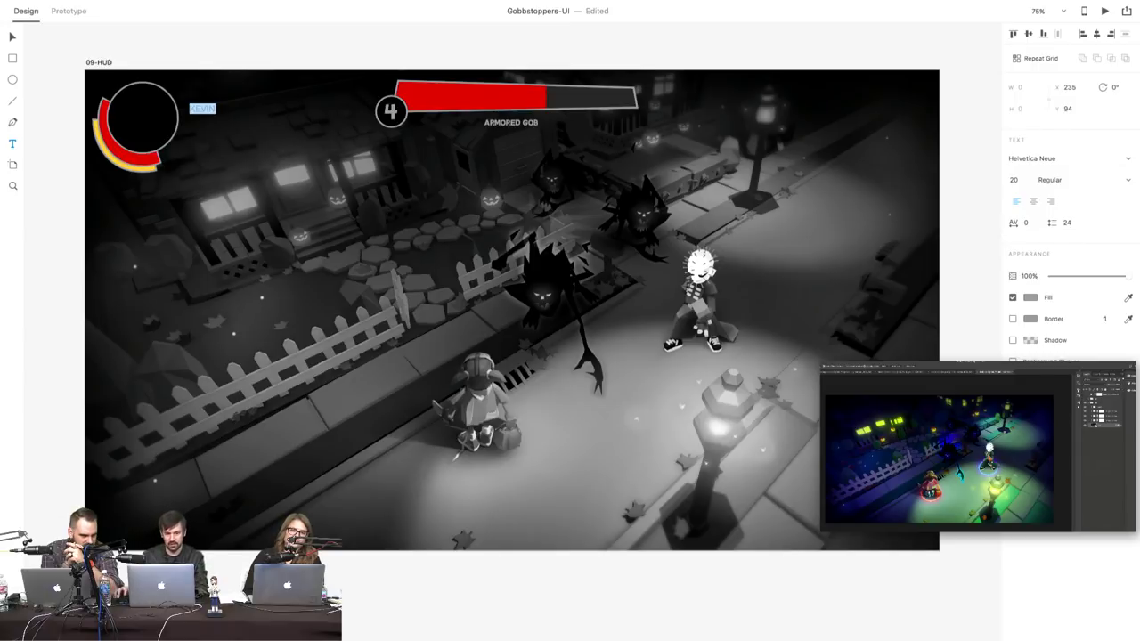
pyautogui.click(1051, 161)
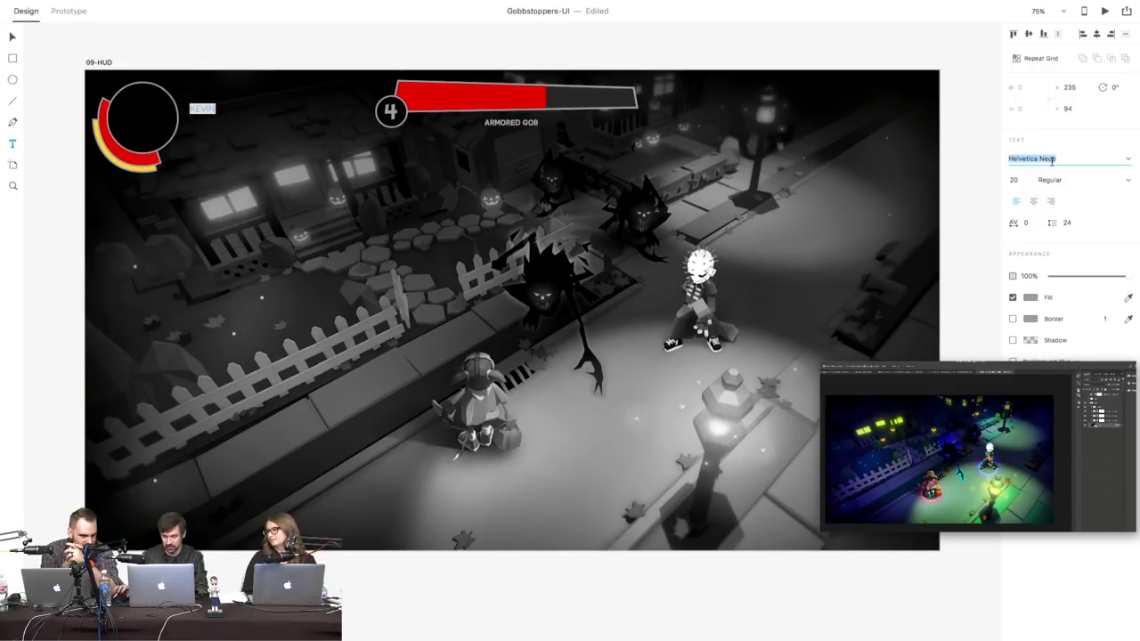
pyautogui.write('Q')
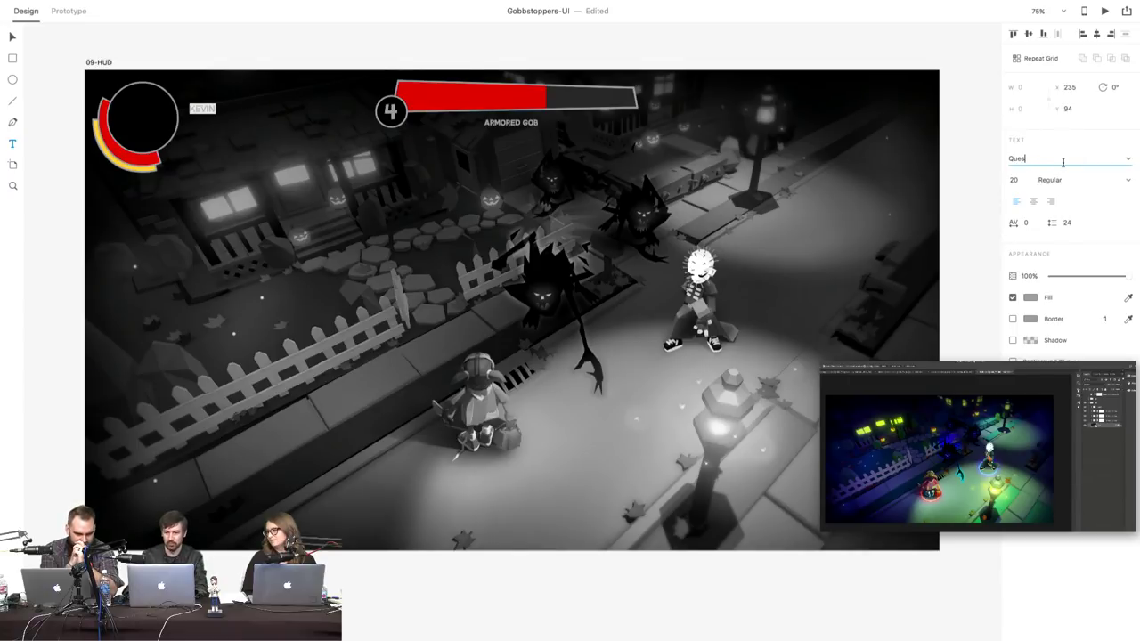
pyautogui.write('ues')
pyautogui.press('Return')
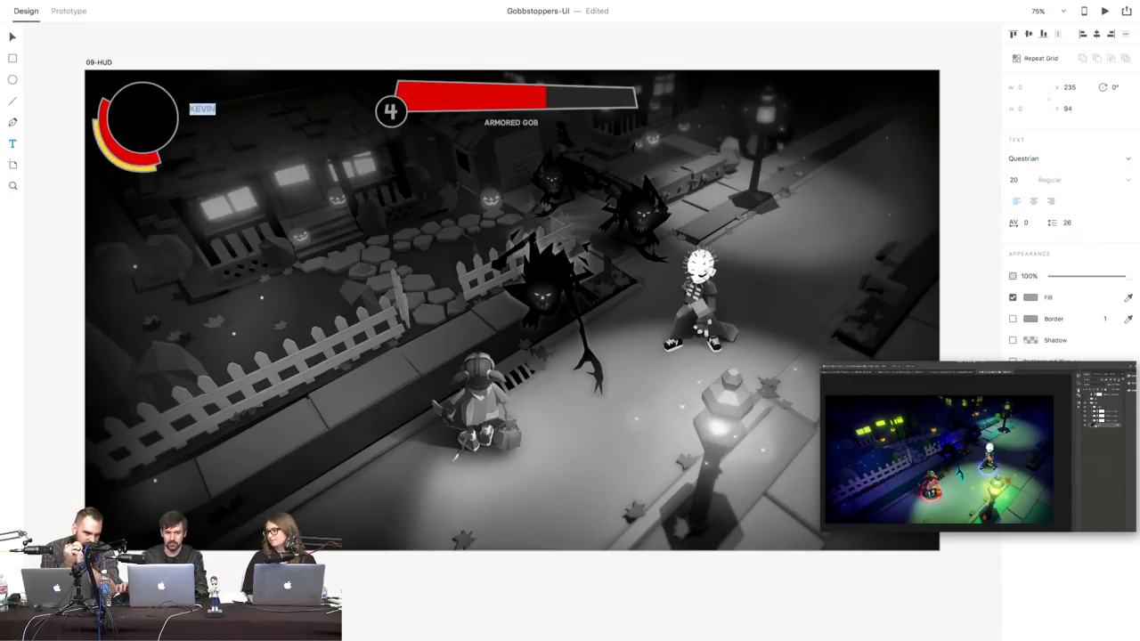
# - Enlarge the character name label beside the health circle to text size 33
pyautogui.click(12, 40)
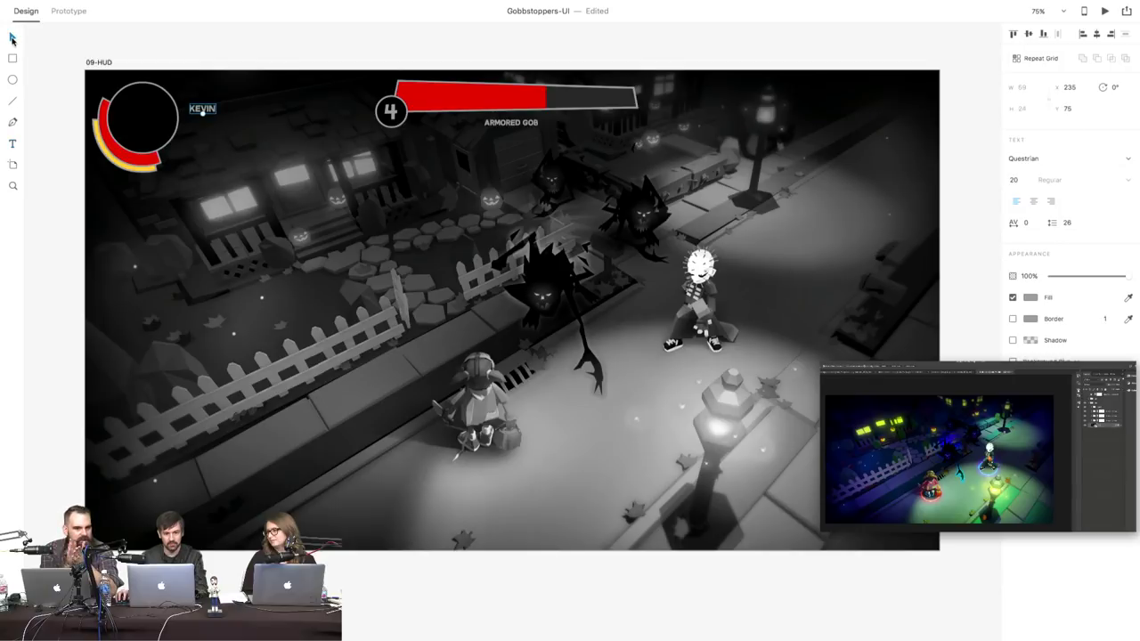
pyautogui.moveTo(201, 115); pyautogui.dragTo(210, 119)
# - Add the text "LVL 5" below the character name label and set its size to 24
pyautogui.click(14, 143)
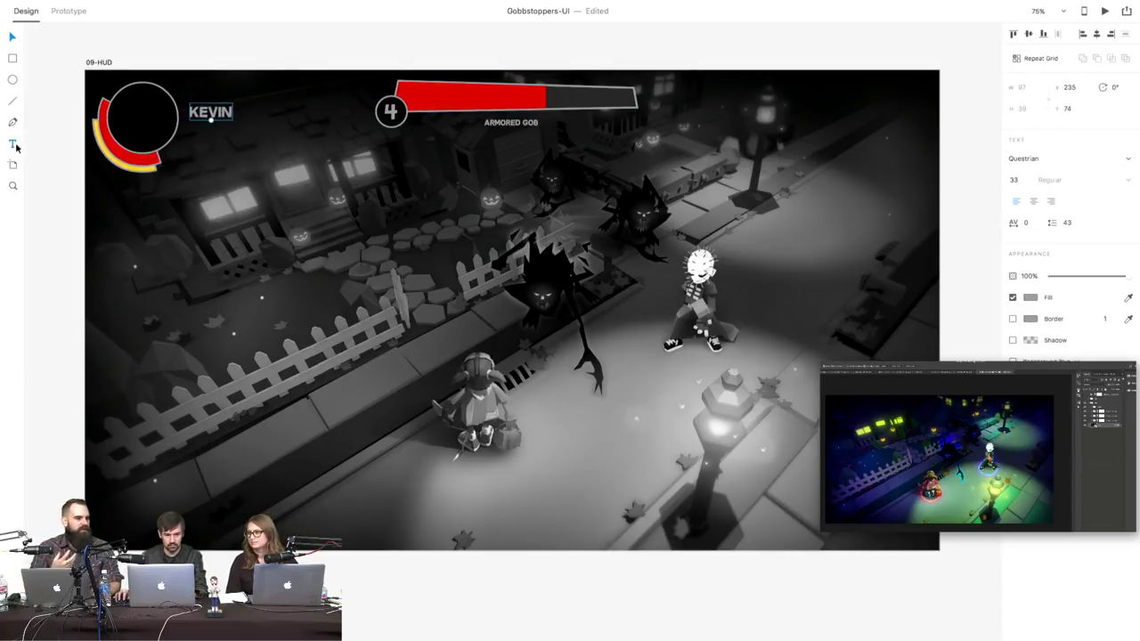
pyautogui.click(214, 140)
pyautogui.write('L')
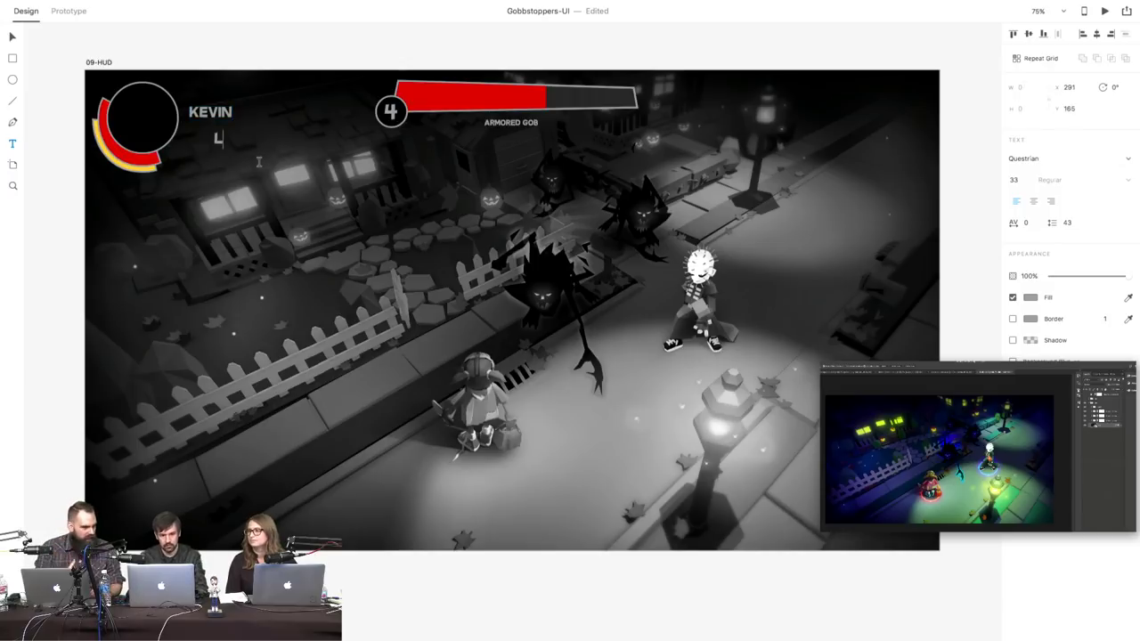
pyautogui.write('VL')
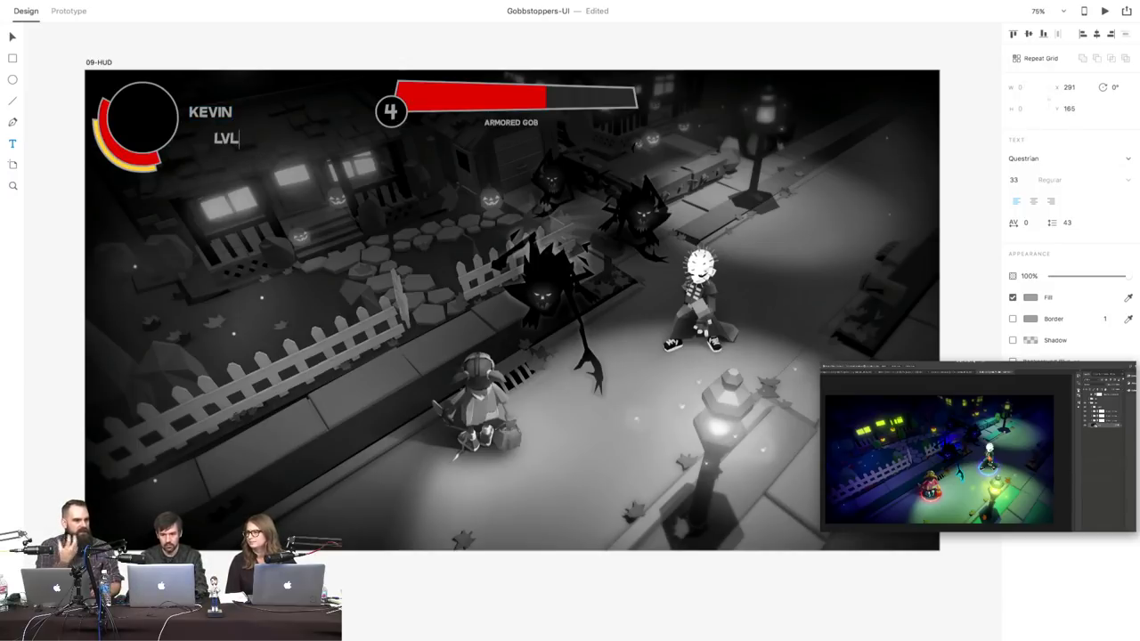
pyautogui.write(' 5')
pyautogui.press('super+a')
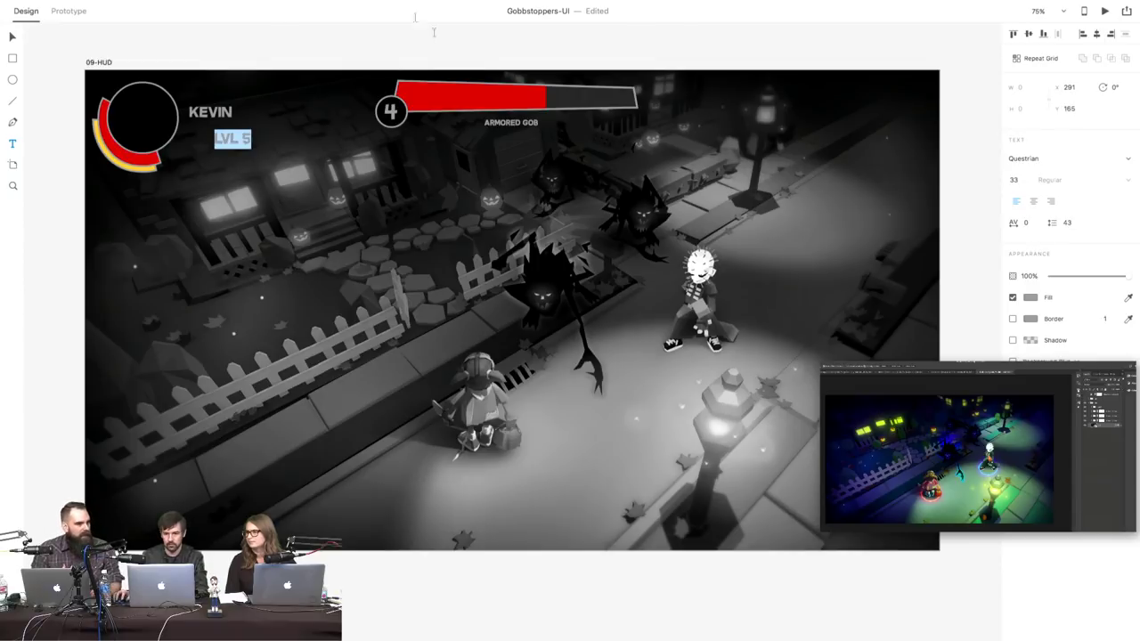
pyautogui.click(1017, 180)
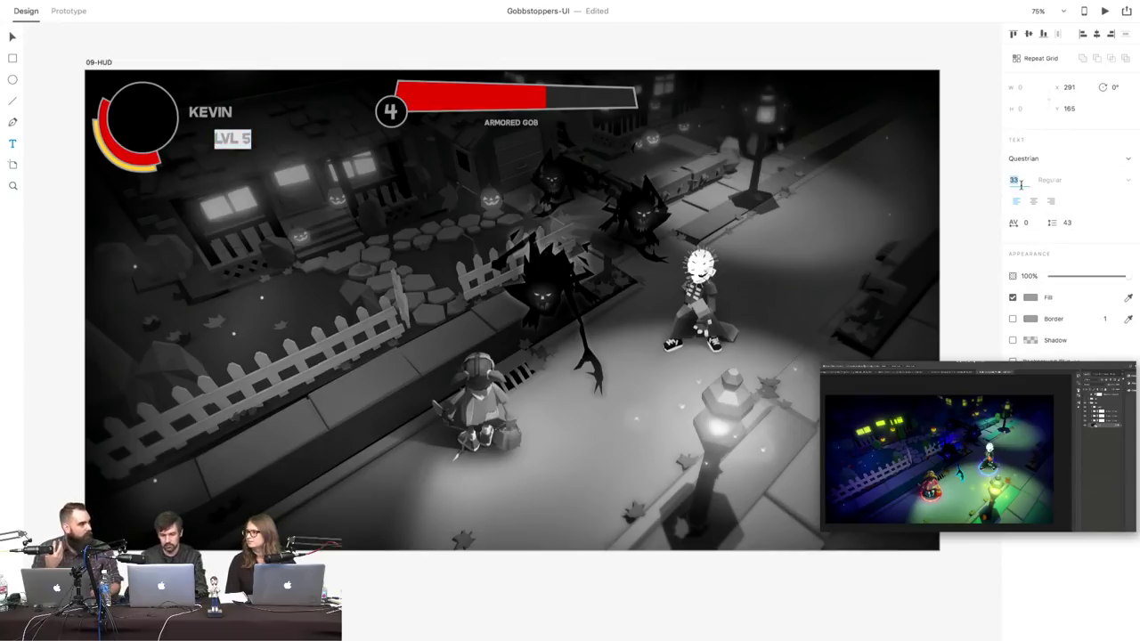
pyautogui.write('24')
pyautogui.press('Return')
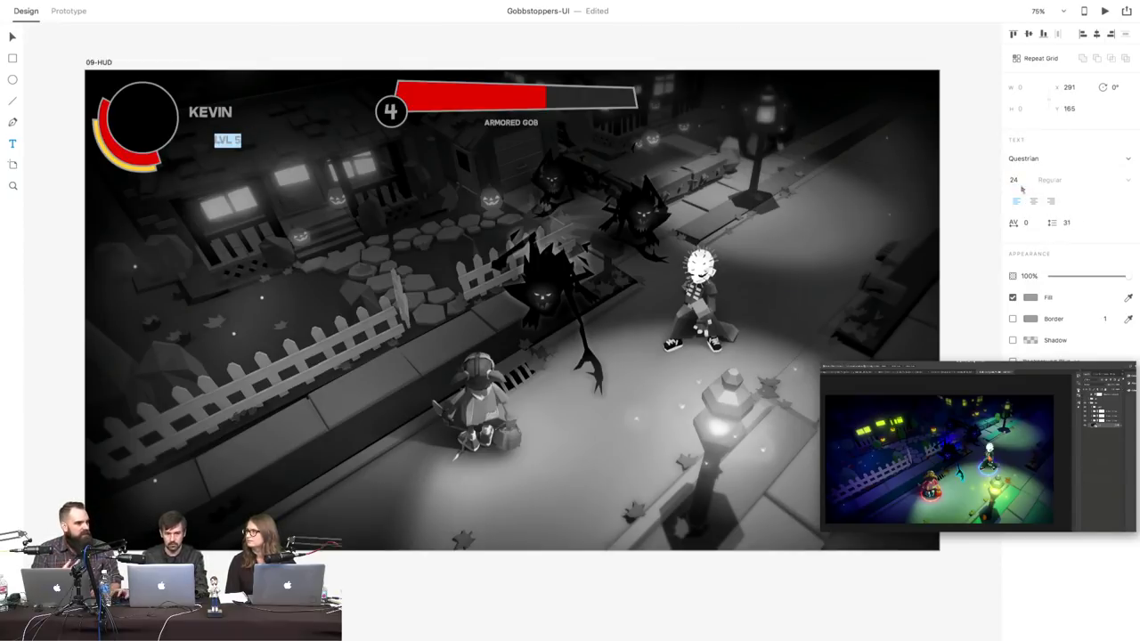
# - Move the level label under the character name at X 235, Y 120 and darken its fill to a neutral grey
pyautogui.click(13, 37)
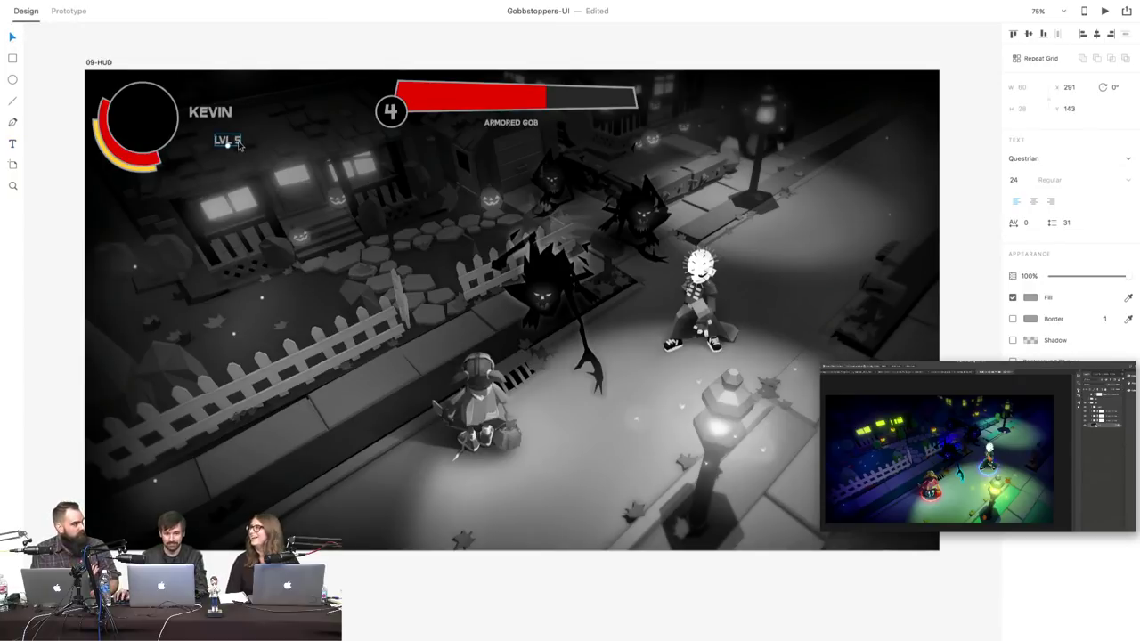
pyautogui.moveTo(239, 142); pyautogui.dragTo(214, 136)
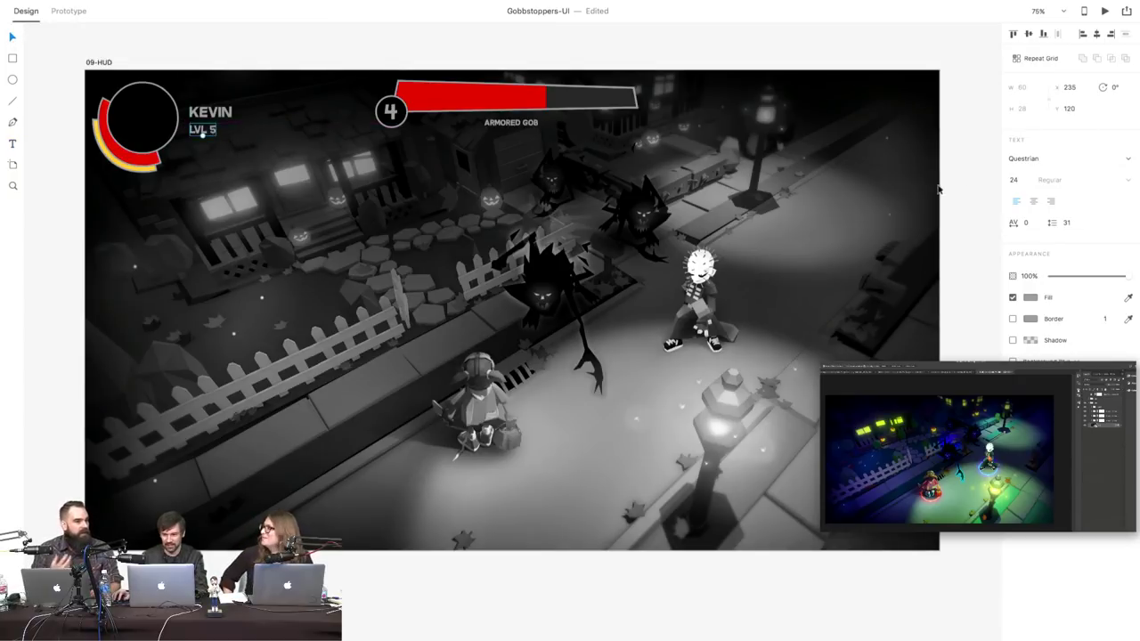
pyautogui.click(1032, 298)
pyautogui.moveTo(892, 245); pyautogui.dragTo(888, 265)
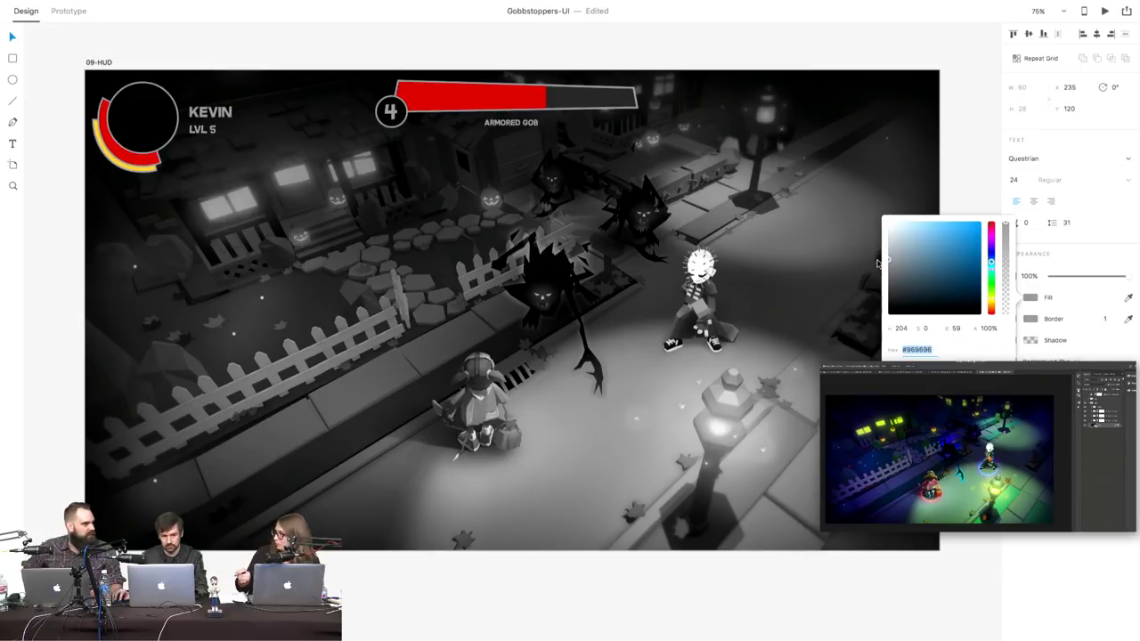
# - Lighten the character name label's fill to a light grey
pyautogui.click(214, 114)
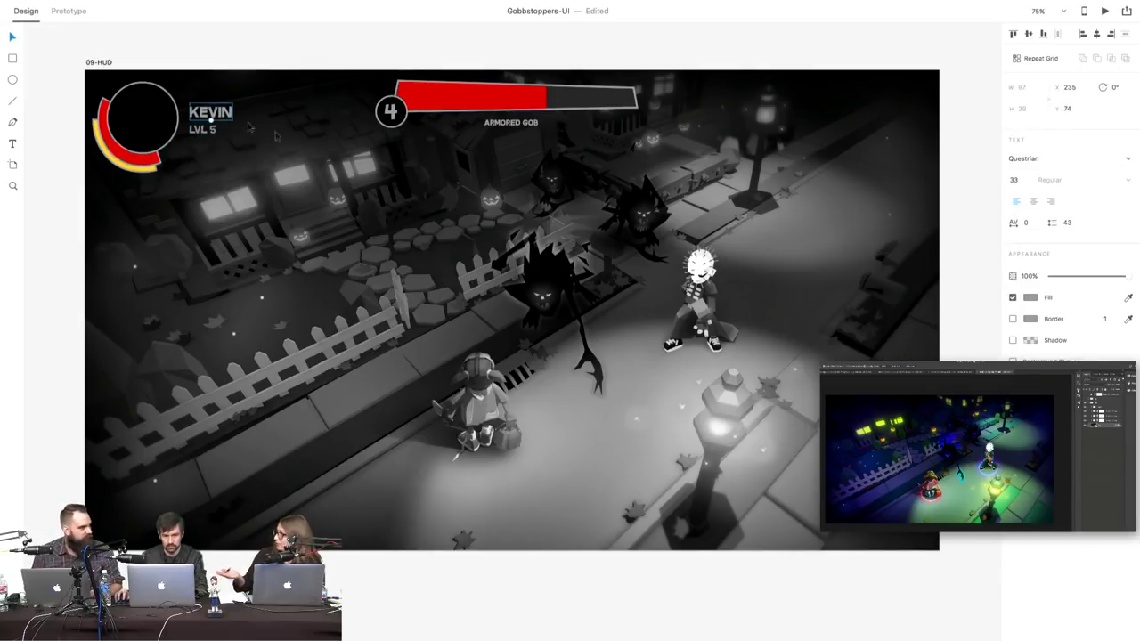
pyautogui.click(1029, 298)
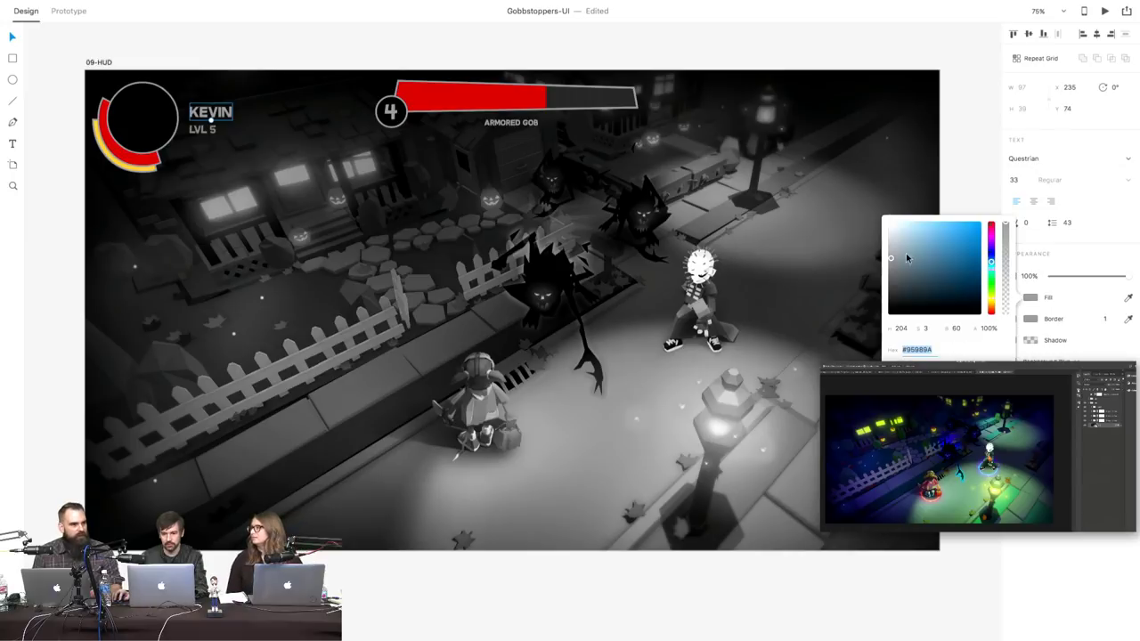
pyautogui.moveTo(895, 249); pyautogui.dragTo(881, 245)
pyautogui.click(672, 41)
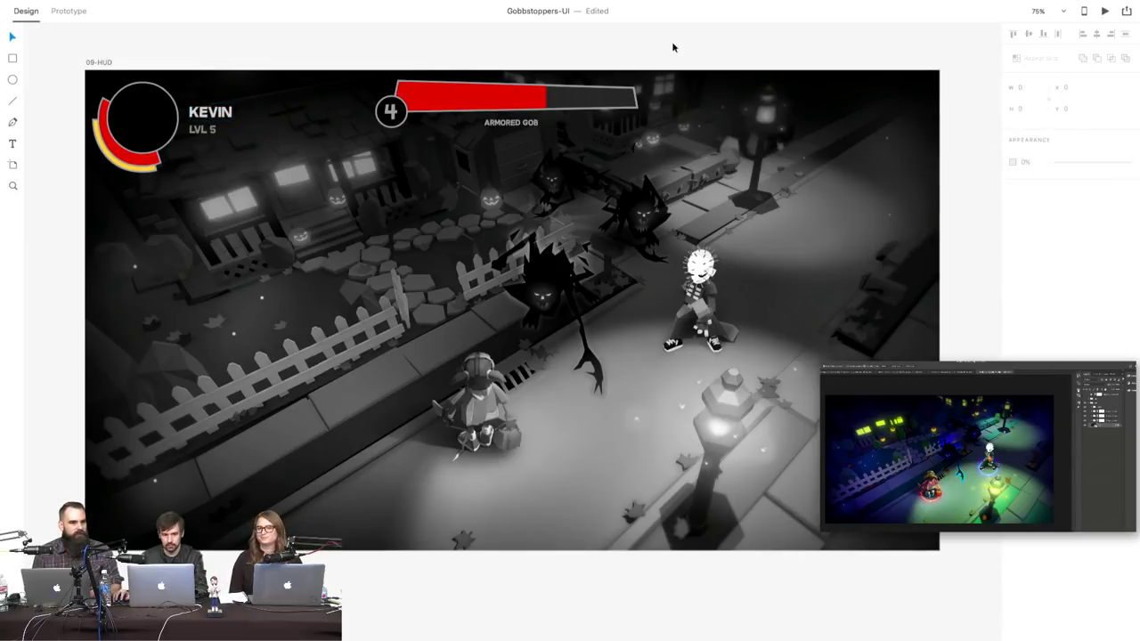
# - Move the level label closer to the character name, up to Y 115
pyautogui.click(203, 130)
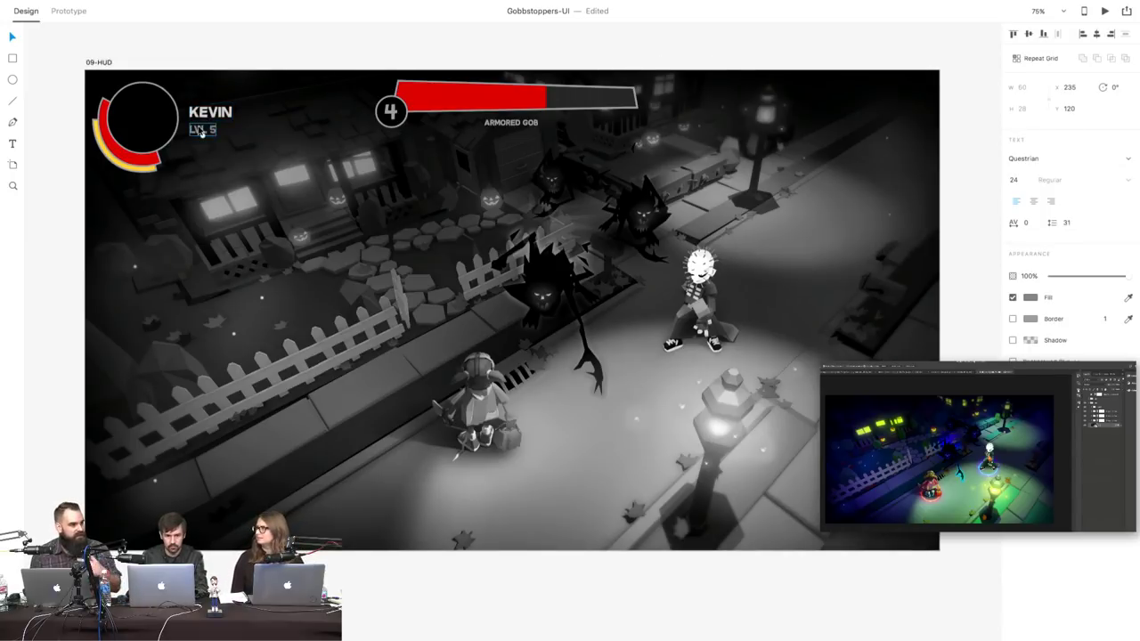
pyautogui.moveTo(202, 132); pyautogui.dragTo(200, 129)
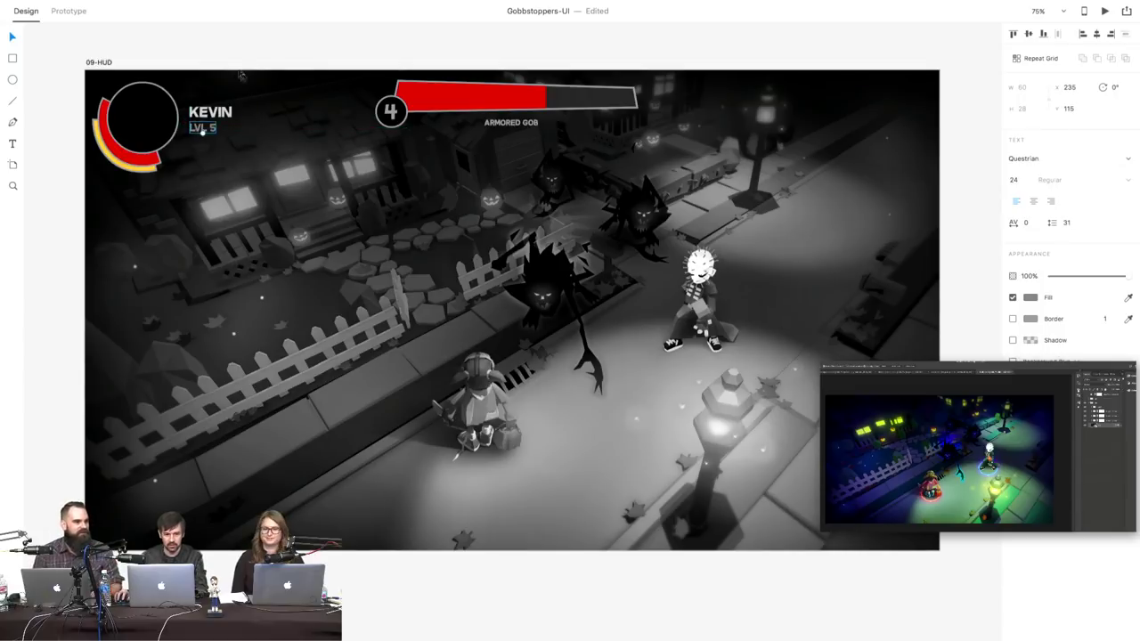
# - Try shifting the character name and level labels upward together beside the health circle
pyautogui.click(205, 113)
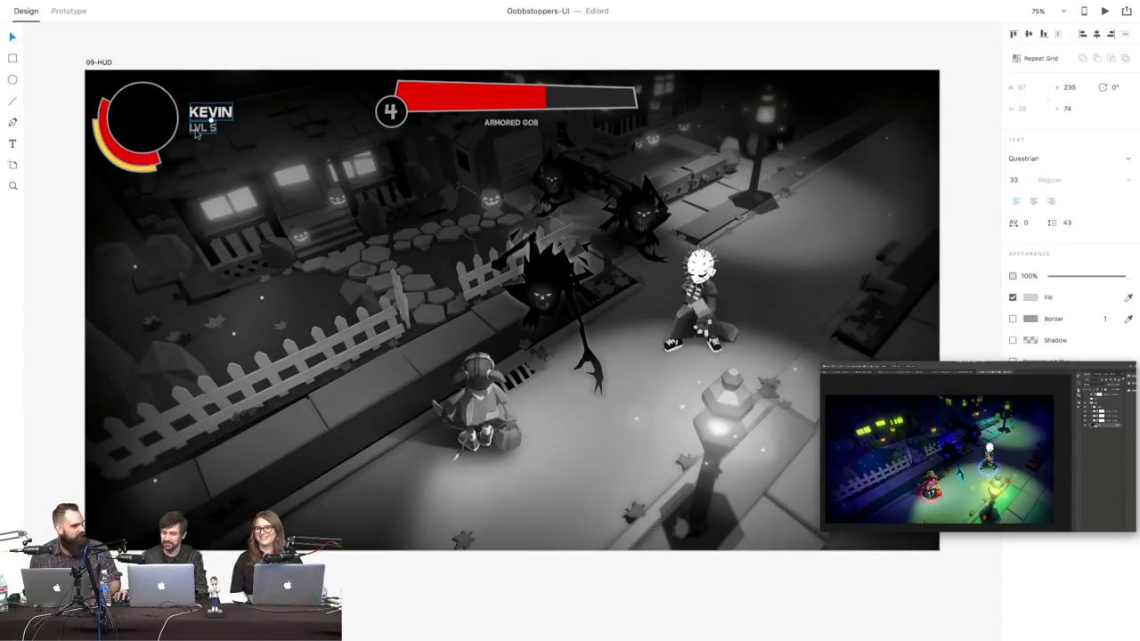
pyautogui.keyDown('shift'); pyautogui.click(197, 131); pyautogui.keyUp('shift')
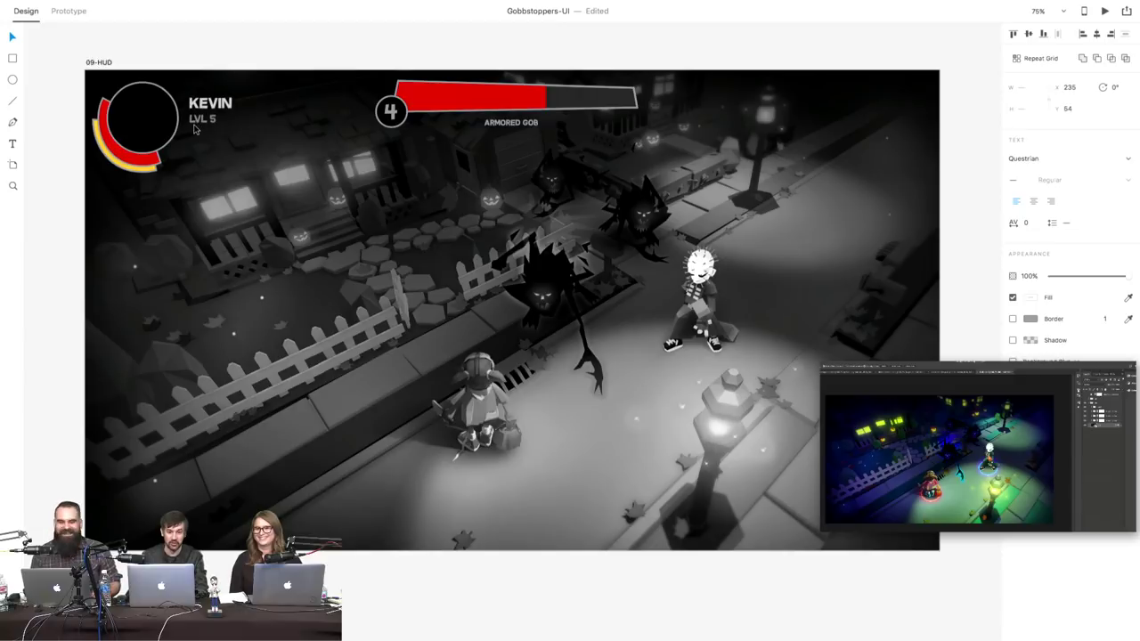
pyautogui.click(155, 45)
# - Duplicate the whole player gauge with its labels and place the copy directly below the original at X 17.98, Y 266
pyautogui.moveTo(70, 58); pyautogui.dragTo(272, 216)
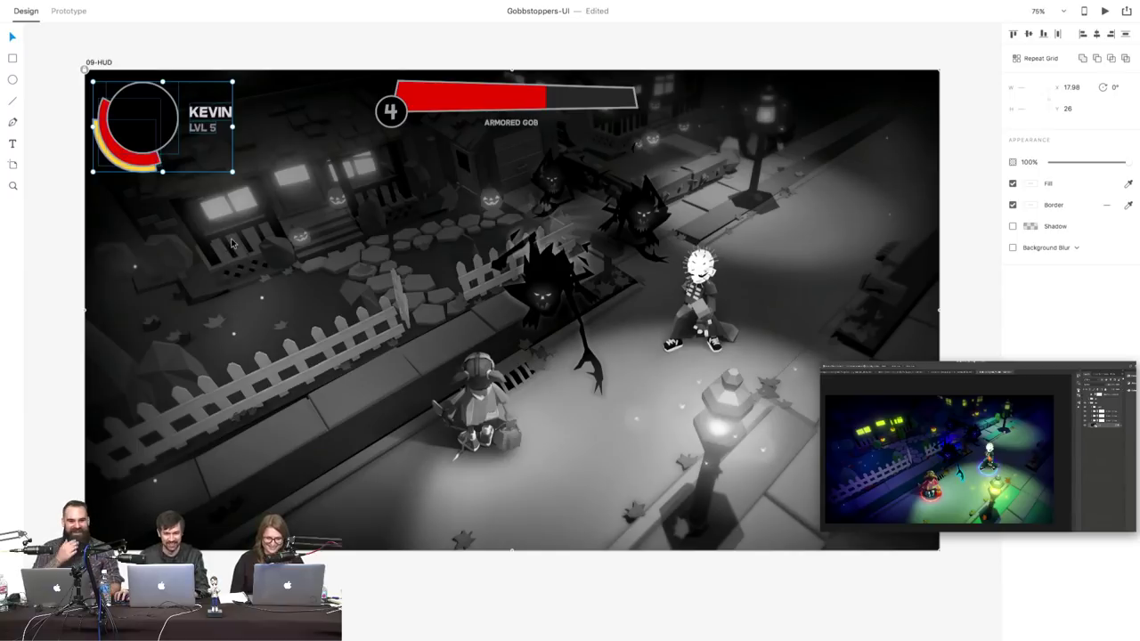
pyautogui.hotkey('ctrl', 'r')
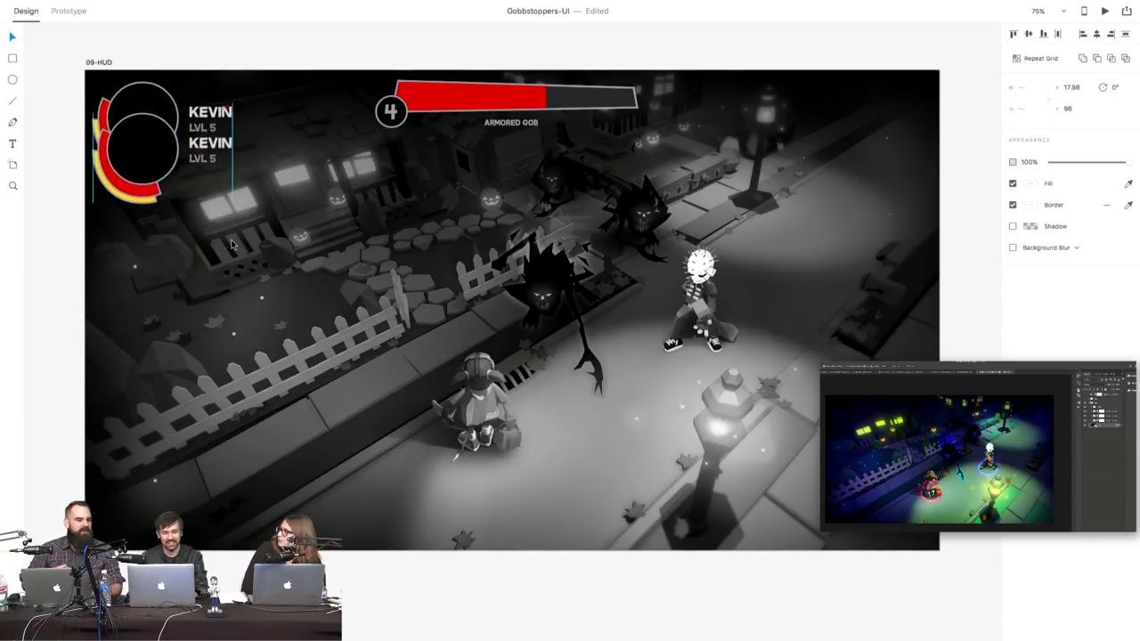
pyautogui.moveTo(231, 243); pyautogui.dragTo(283, 273)
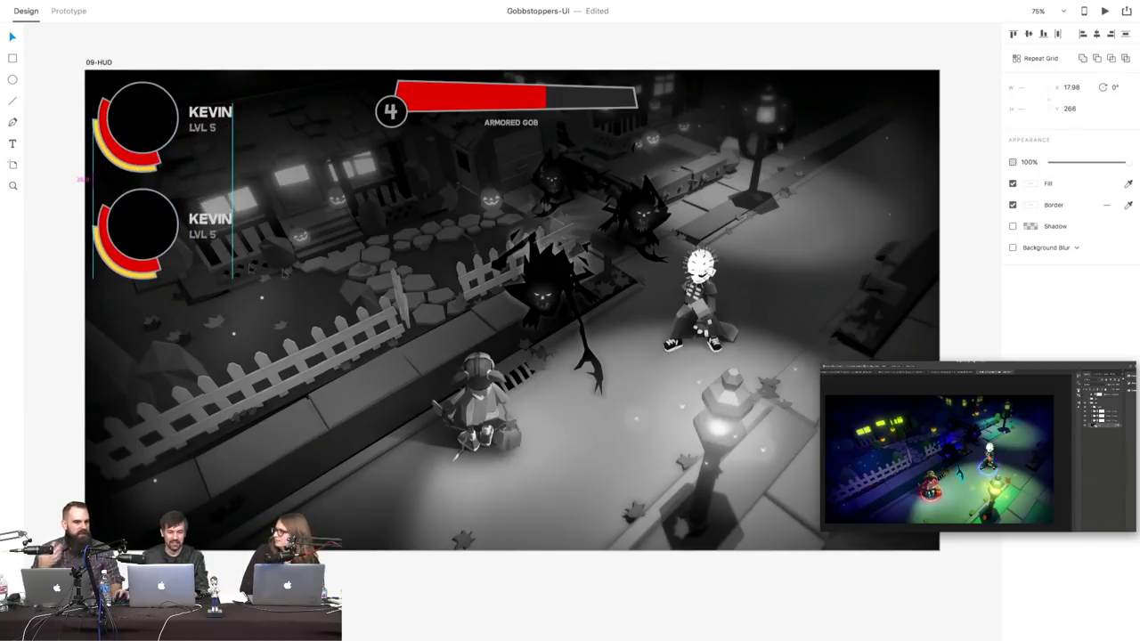
# - Set the border width of both the original and the copied health circle to 6
pyautogui.doubleClick(152, 105)
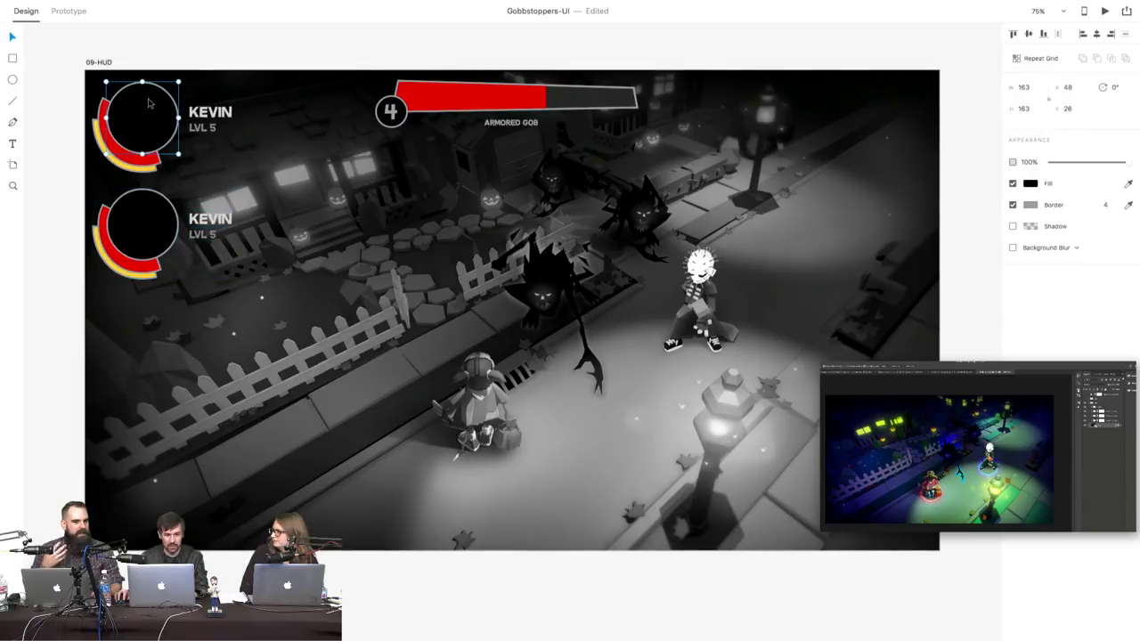
pyautogui.click(1108, 205)
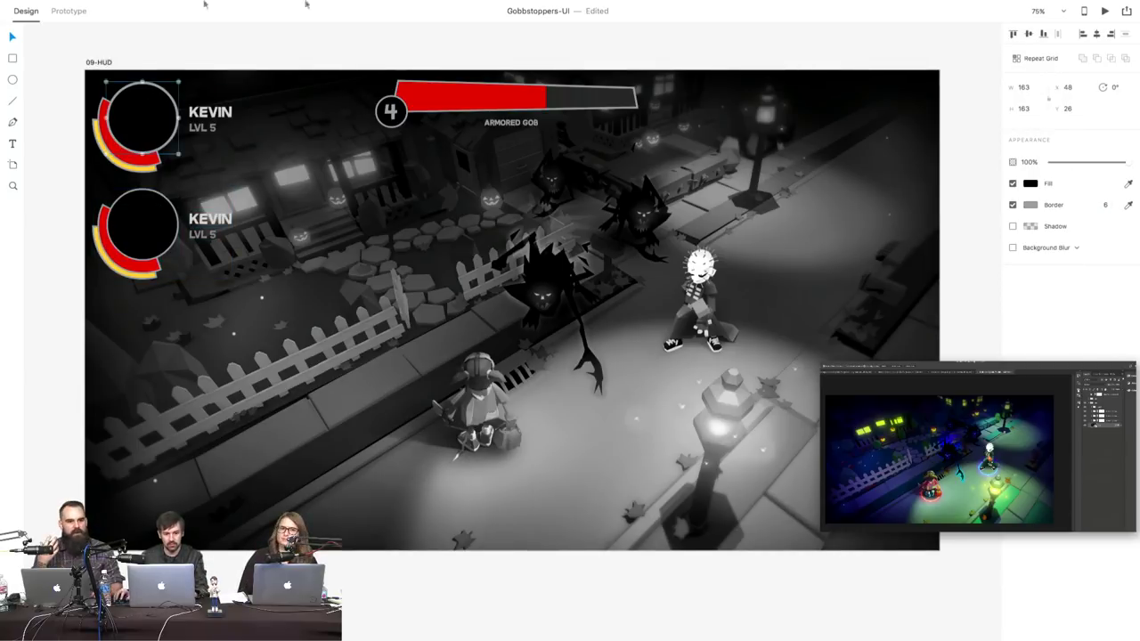
pyautogui.click(127, 61)
pyautogui.click(140, 200)
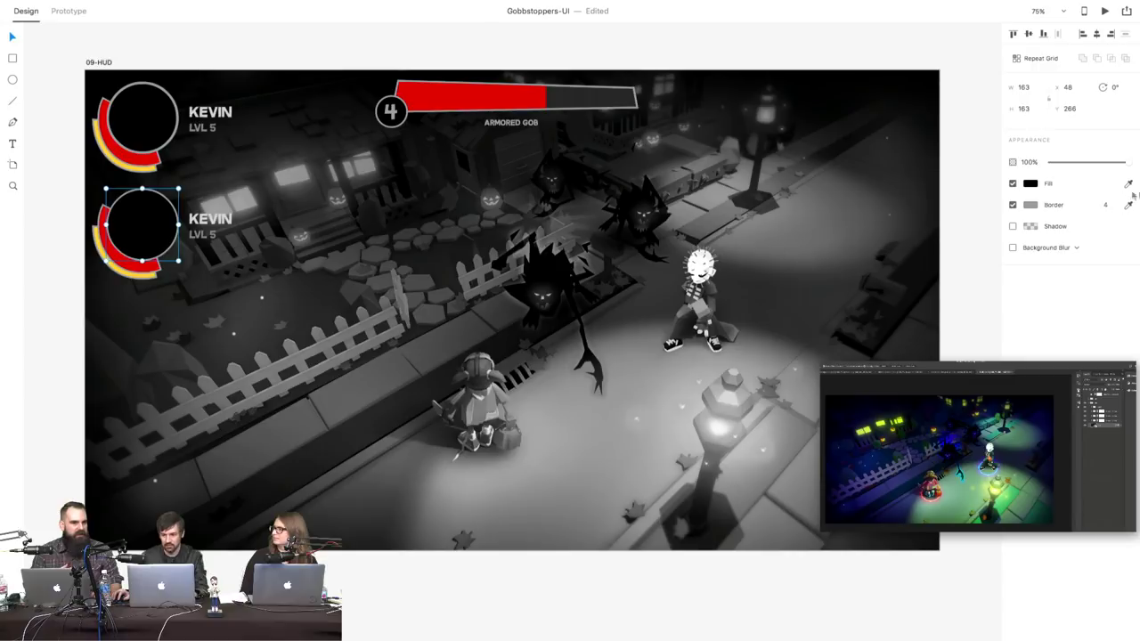
pyautogui.click(1108, 205)
pyautogui.press('Return')
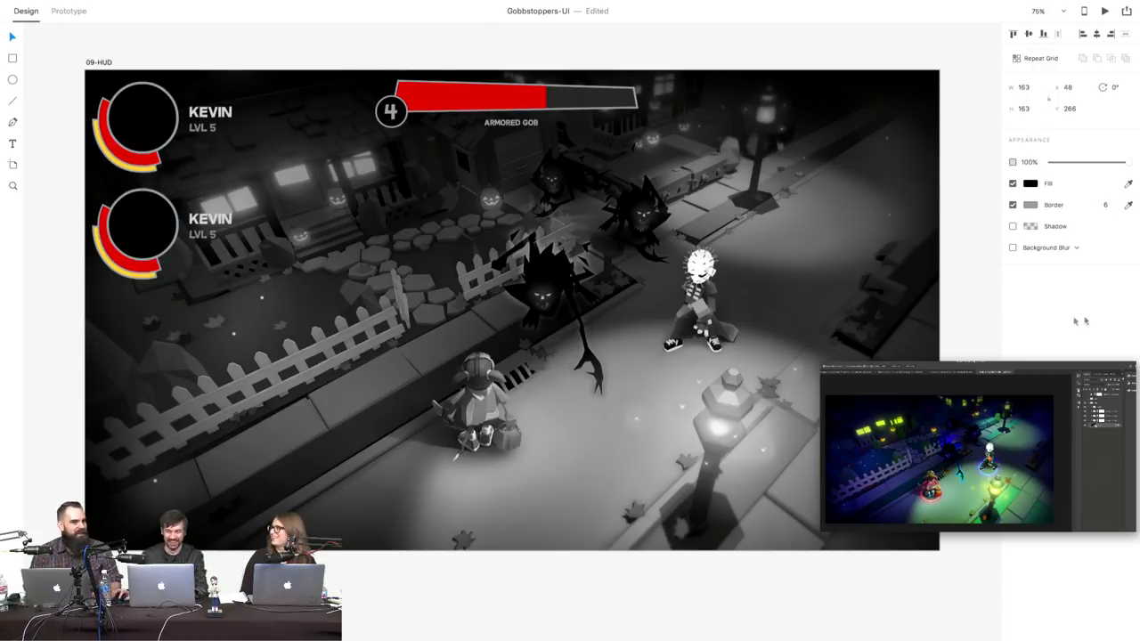
pyautogui.click(127, 58)
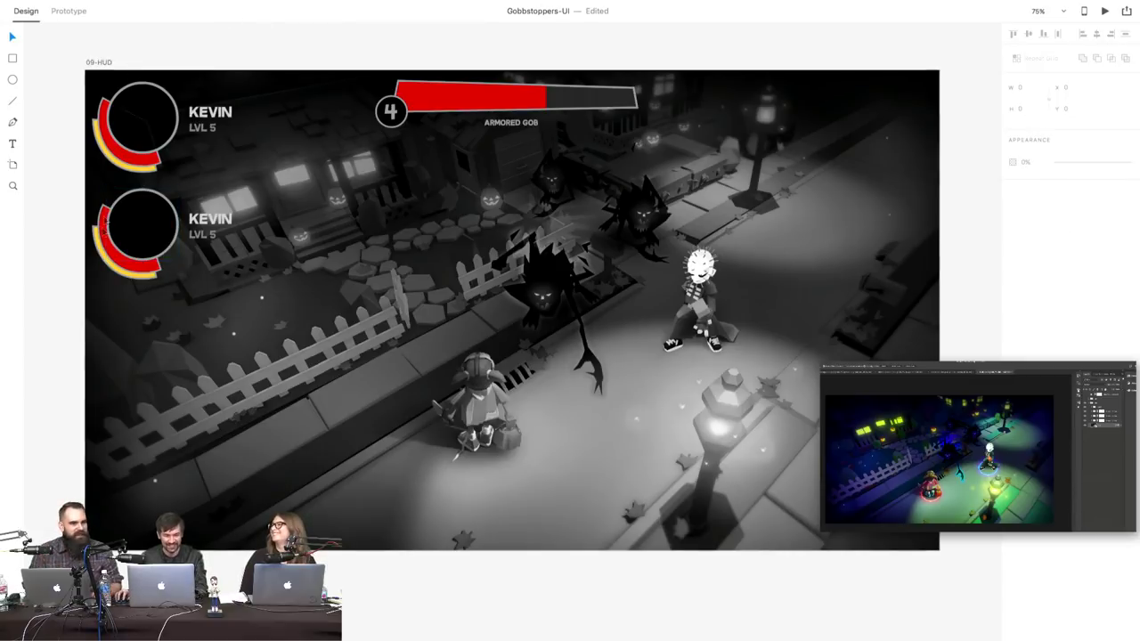
# - Delete the yellow arc from the lower gauge and scale down its remaining circle, red arc and labels together
pyautogui.click(105, 265)
pyautogui.press('Delete')
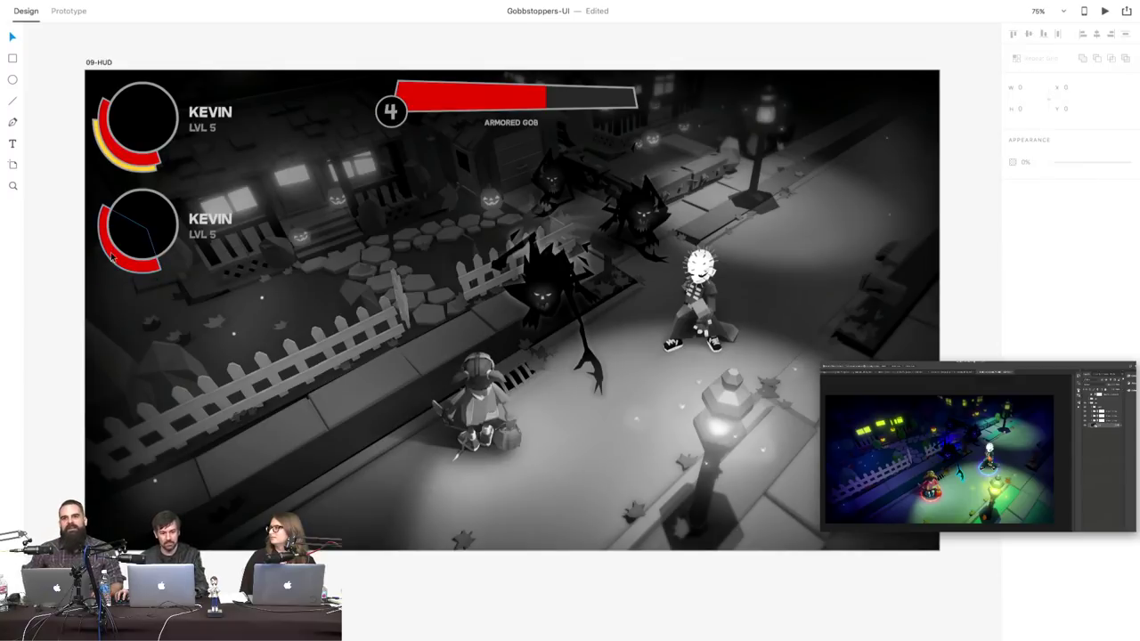
pyautogui.click(156, 254)
pyautogui.keyDown('shift'); pyautogui.click(175, 231); pyautogui.keyUp('shift')
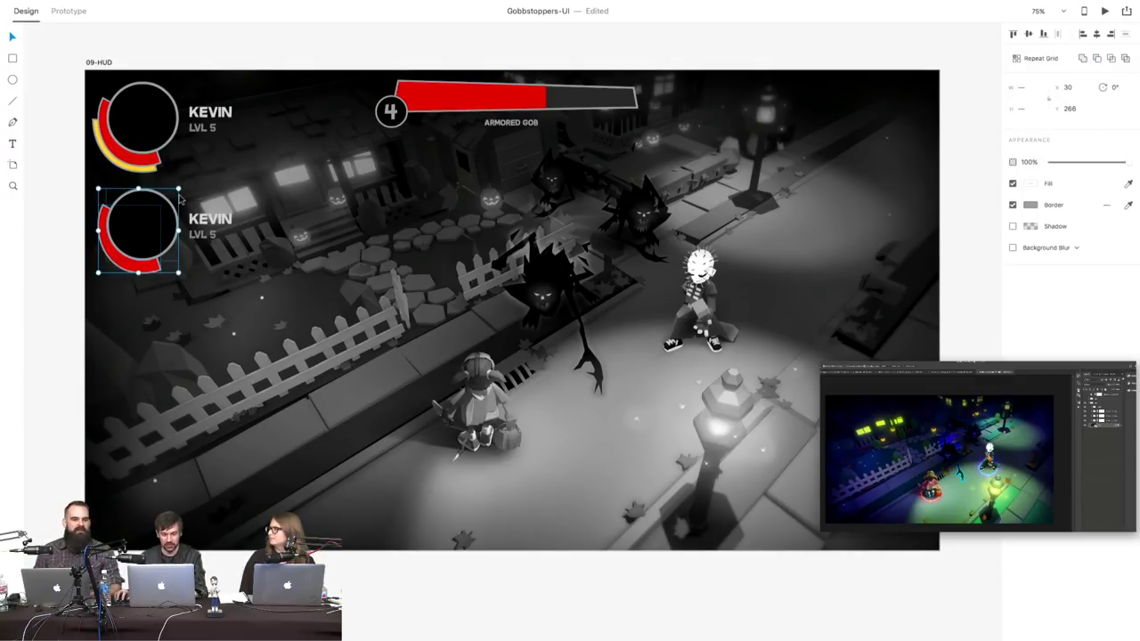
pyautogui.keyDown('shift'); pyautogui.click(207, 223); pyautogui.keyUp('shift')
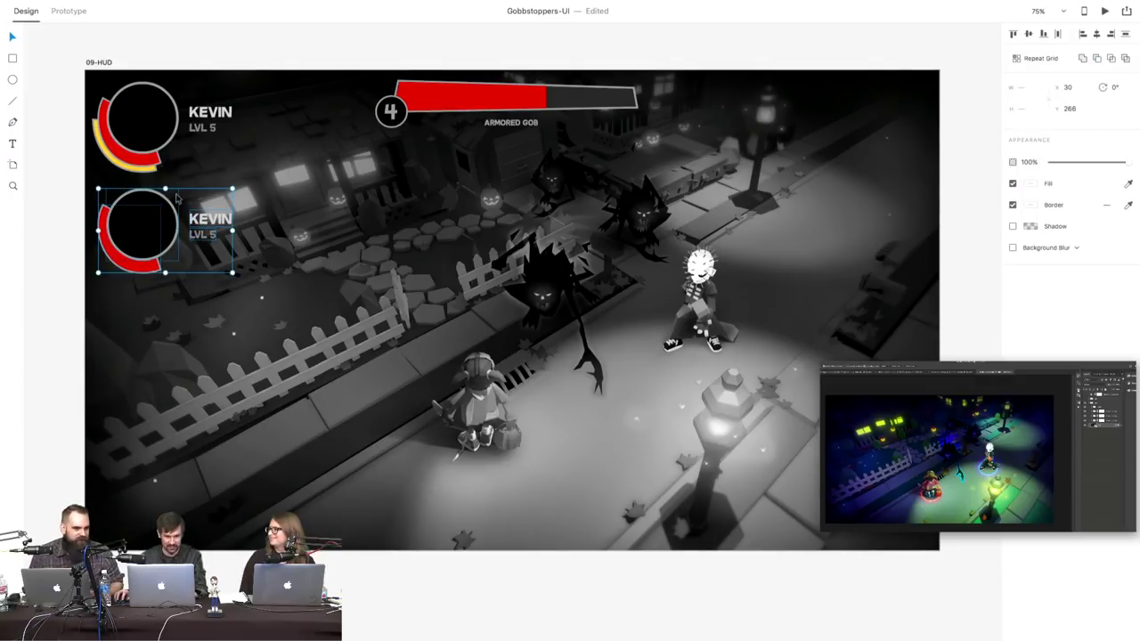
pyautogui.moveTo(227, 198); pyautogui.dragTo(221, 197)
pyautogui.moveTo(148, 232); pyautogui.dragTo(133, 220)
# - Replace the name label on the smaller gauge with the second character's name in capitals
pyautogui.doubleClick(181, 212)
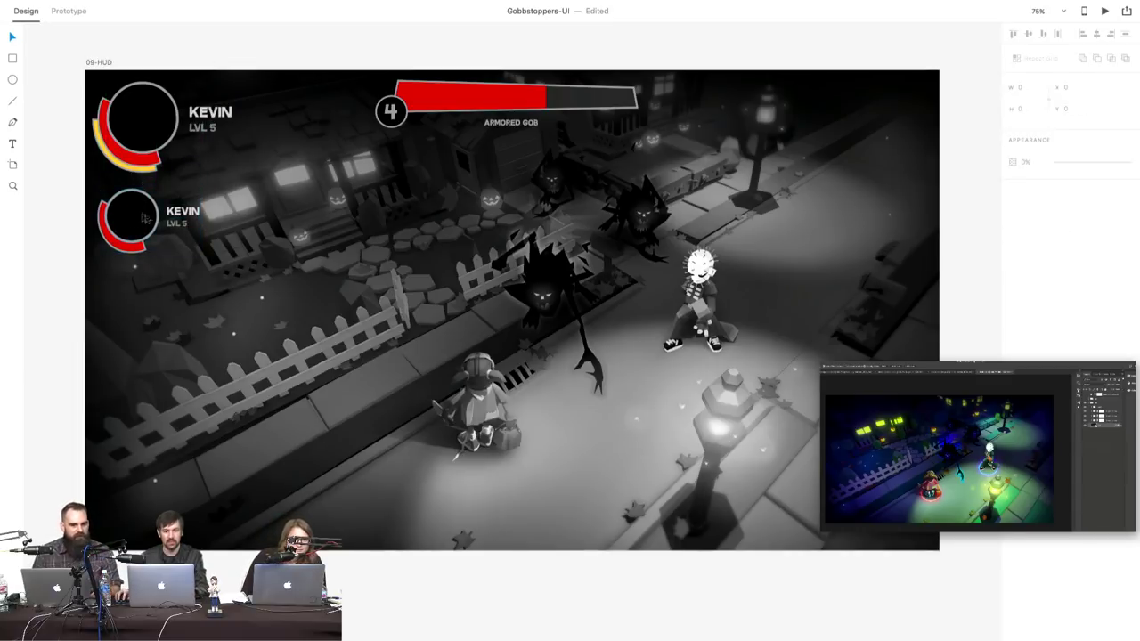
pyautogui.doubleClick(182, 212)
pyautogui.write('A')
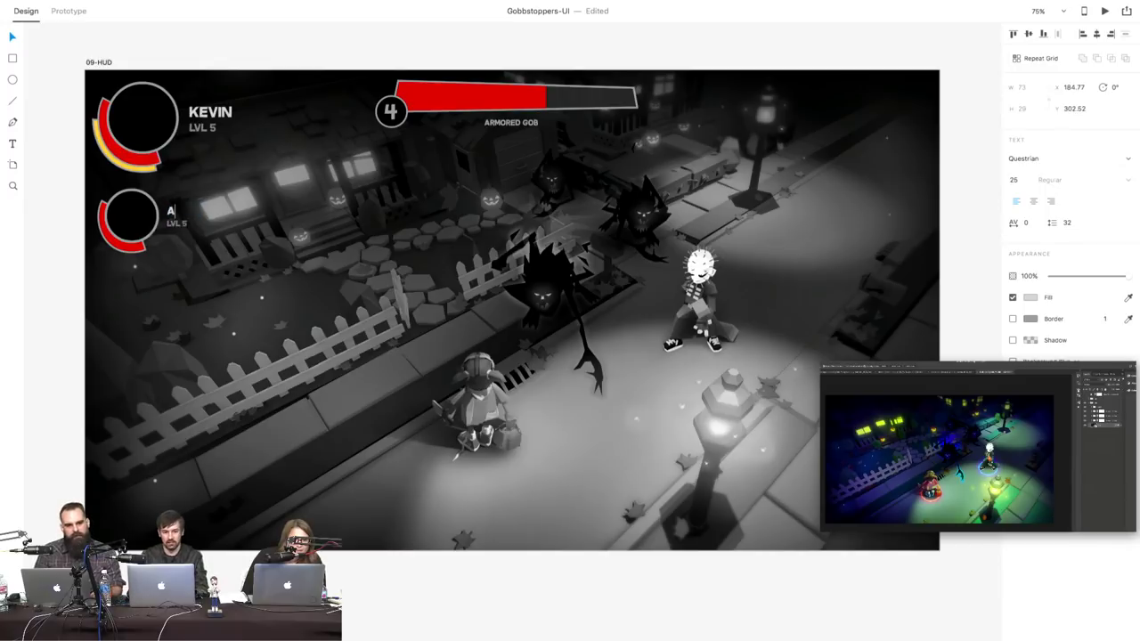
pyautogui.write('LICE')
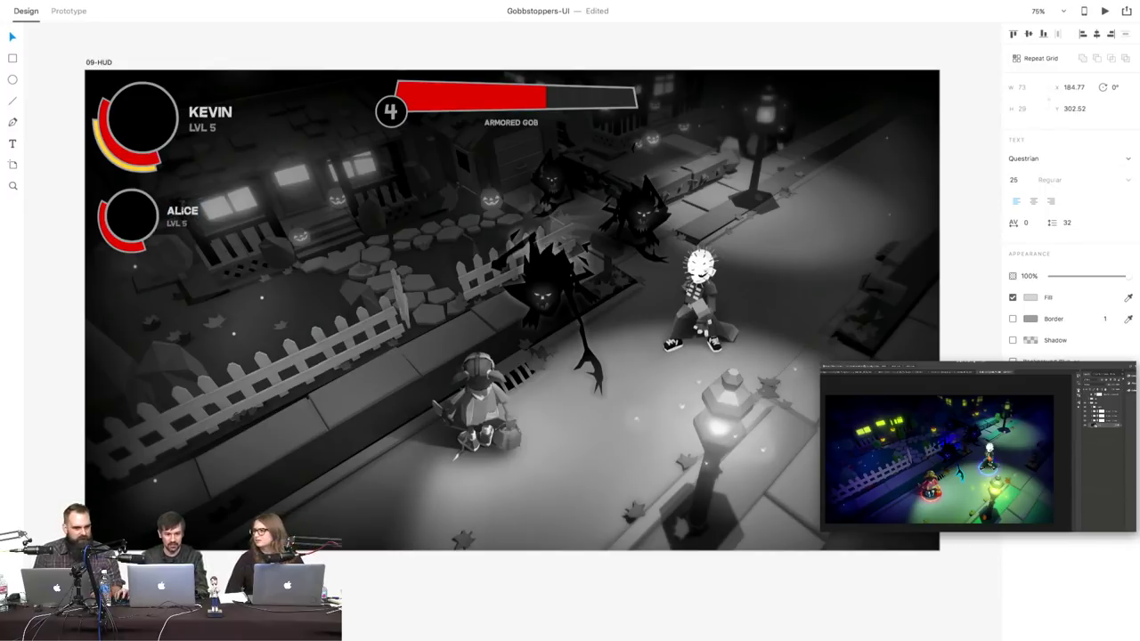
pyautogui.press('Escape')
# - Change the smaller gauge's level label to "LVL 7"
pyautogui.doubleClick(186, 231)
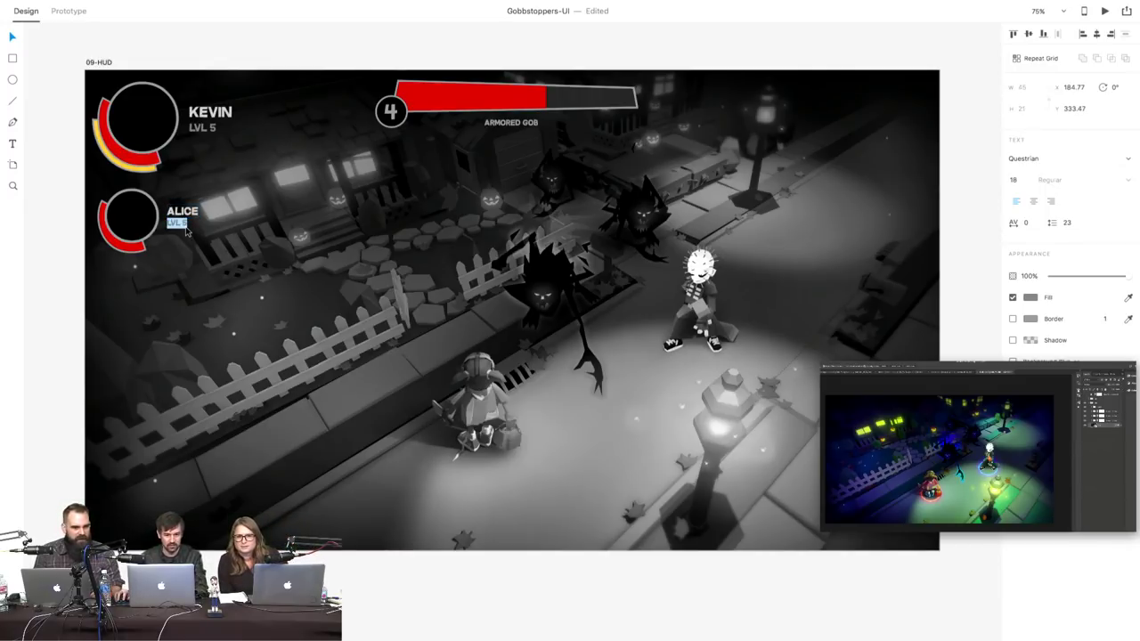
pyautogui.press('Right')
pyautogui.hotkey('shift', 'Left')
pyautogui.write('7')
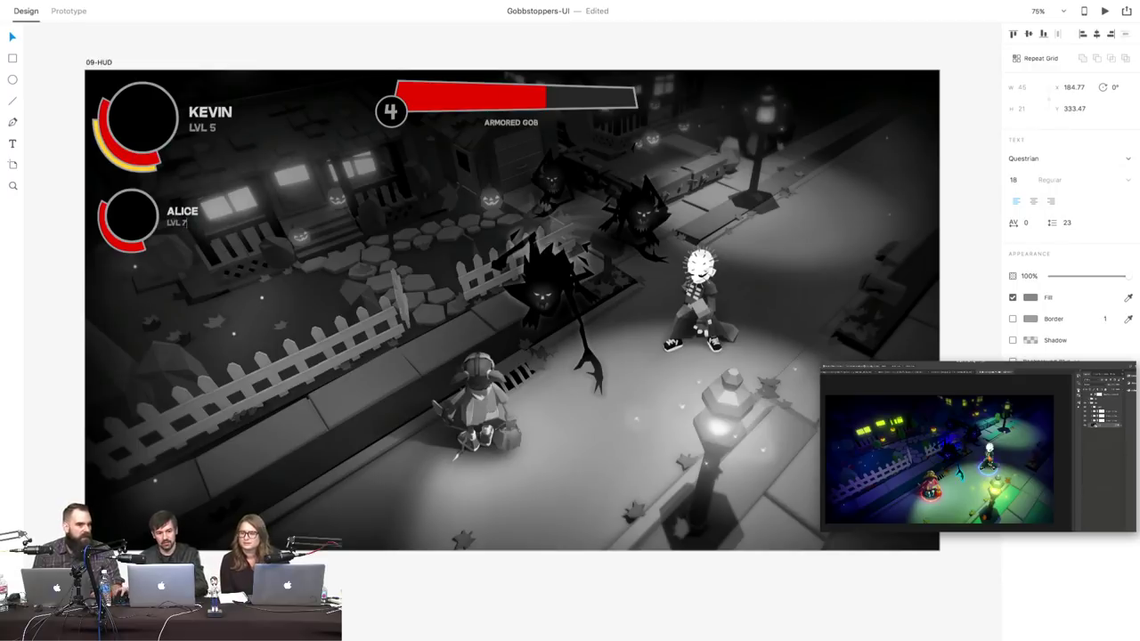
pyautogui.press('Escape')
pyautogui.click(249, 229)
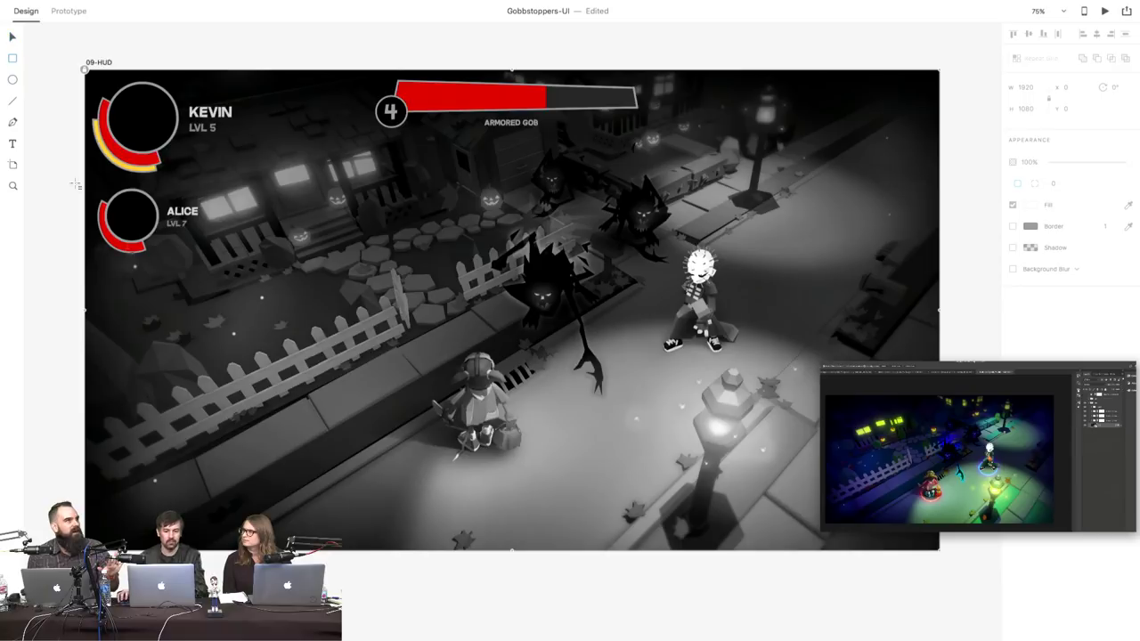
# - Draw a square near the artboard's lower edge and a smaller one of about 59 by 59 to its right
pyautogui.moveTo(384, 477); pyautogui.dragTo(433, 524)
pyautogui.moveTo(442, 478); pyautogui.dragTo(470, 506)
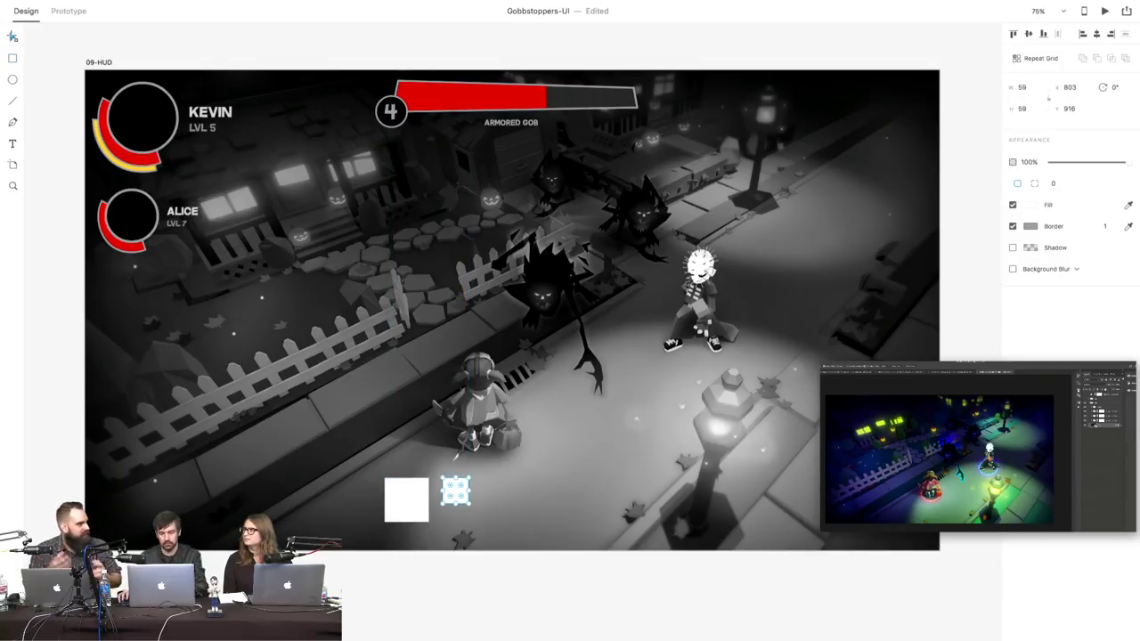
# - Delete the smaller 59 by 59 square near the artboard's lower edge, keeping the larger square
pyautogui.click(13, 37)
pyautogui.press('Escape')
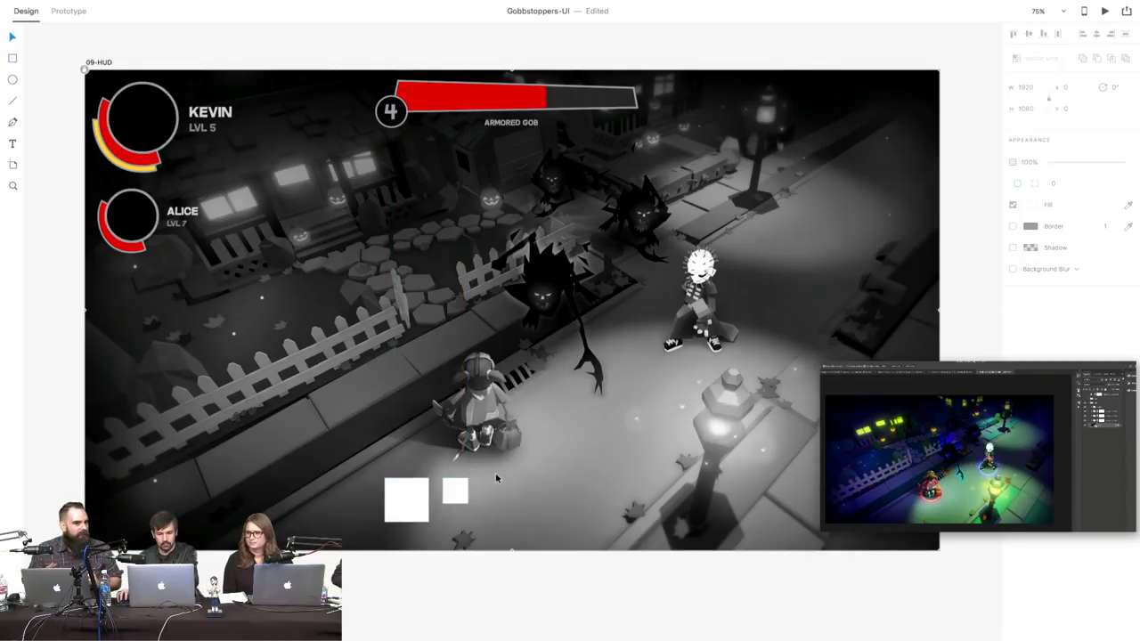
pyautogui.moveTo(451, 486); pyautogui.dragTo(403, 504)
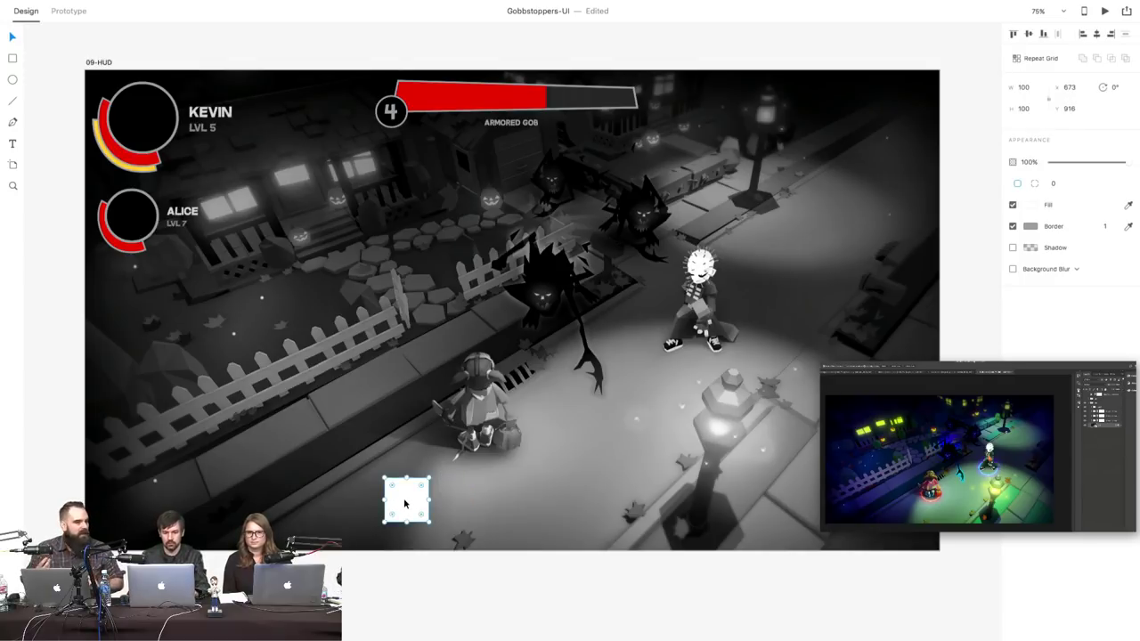
# - Duplicate the remaining square and move the copy 120 px to the right, to X 793
pyautogui.press('super+d')
pyautogui.hotkey('shift', 'Right')
pyautogui.hotkey('shift', 'Right')
pyautogui.hotkey('shift', 'Right')
pyautogui.hotkey('shift', 'Right')
pyautogui.hotkey('shift', 'Right')
pyautogui.hotkey('shift', 'Right')
pyautogui.hotkey('shift', 'Right')
pyautogui.hotkey('shift', 'Right')
pyautogui.hotkey('shift', 'Right')
pyautogui.hotkey('shift', 'Right')
pyautogui.hotkey('shift', 'Right')
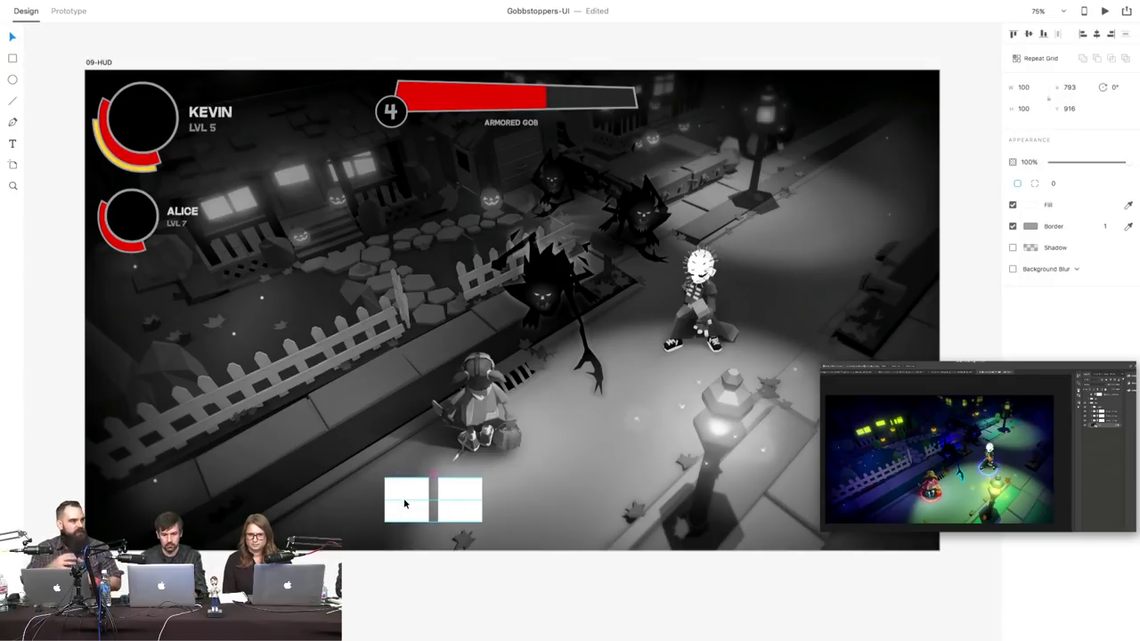
# - Duplicate the second square and move the copy another 120 px right, to X 913
pyautogui.press('super+d')
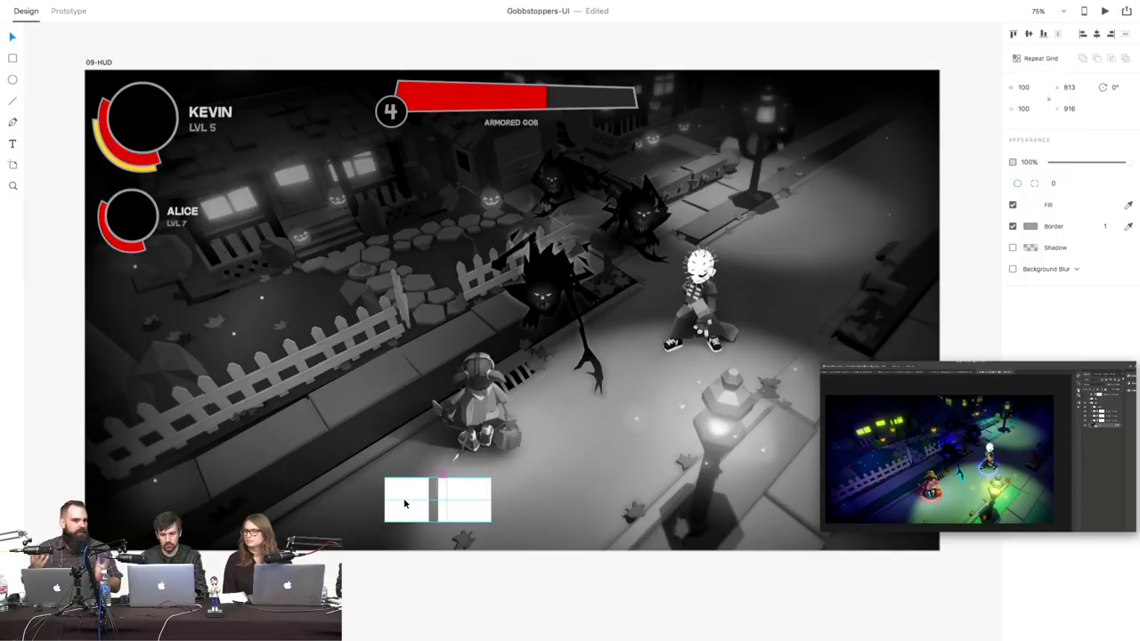
pyautogui.hotkey('shift', 'Right')
pyautogui.hotkey('shift', 'Right')
pyautogui.hotkey('shift', 'Right')
pyautogui.hotkey('shift', 'Right')
pyautogui.hotkey('shift', 'Right')
pyautogui.hotkey('shift', 'Right')
pyautogui.hotkey('shift', 'Right')
pyautogui.hotkey('shift', 'Right')
pyautogui.hotkey('shift', 'Right')
pyautogui.hotkey('shift', 'Right')
pyautogui.hotkey('shift', 'Right')
pyautogui.hotkey('shift', 'Right')
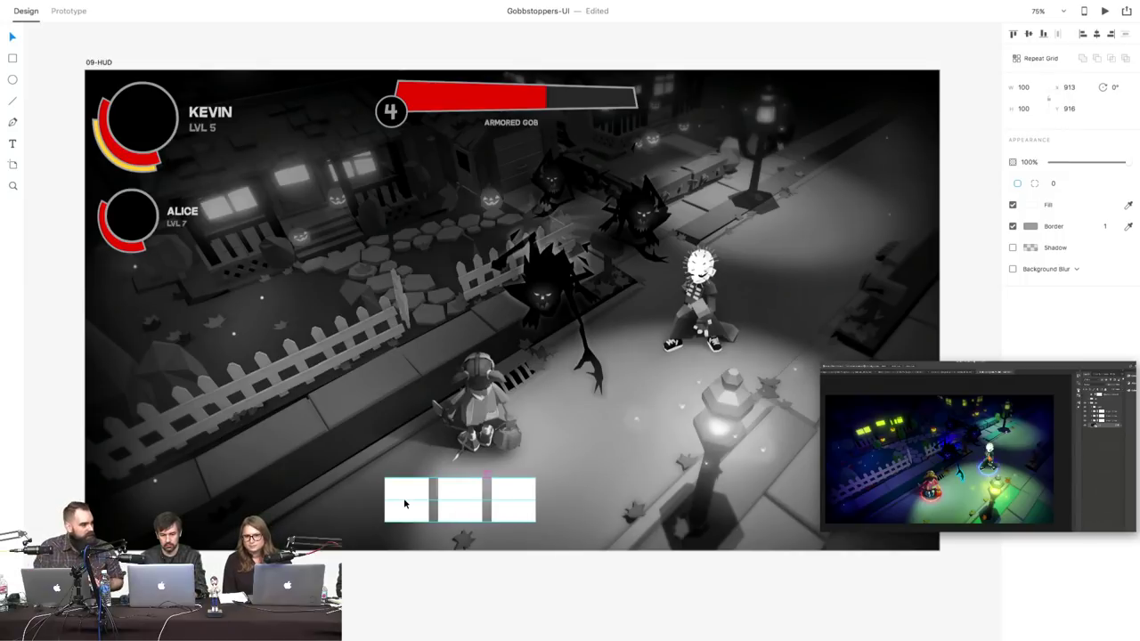
# - Add a fourth square by duplicating the third and moving the copy 120 px right, to X 1033
pyautogui.press('super+d')
pyautogui.hotkey('shift', 'Right')
pyautogui.hotkey('shift', 'Right')
pyautogui.hotkey('shift', 'Right')
pyautogui.hotkey('shift', 'Right')
pyautogui.hotkey('shift', 'Right')
pyautogui.hotkey('shift', 'Right')
pyautogui.hotkey('shift', 'Right')
pyautogui.hotkey('shift', 'Right')
pyautogui.hotkey('shift', 'Right')
pyautogui.hotkey('shift', 'Right')
pyautogui.hotkey('shift', 'Right')
pyautogui.hotkey('shift', 'Right')
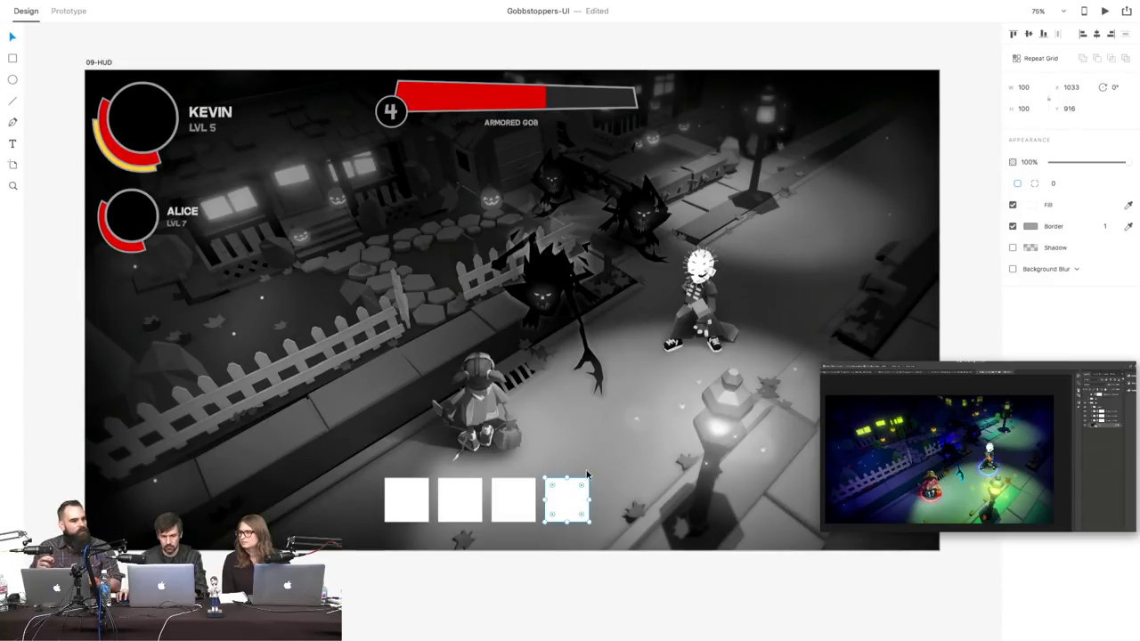
# - Enlarge the fourth square to about 118 by 118 and shift the whole row left so the first square sits at X 658
pyautogui.moveTo(590, 477); pyautogui.dragTo(602, 469)
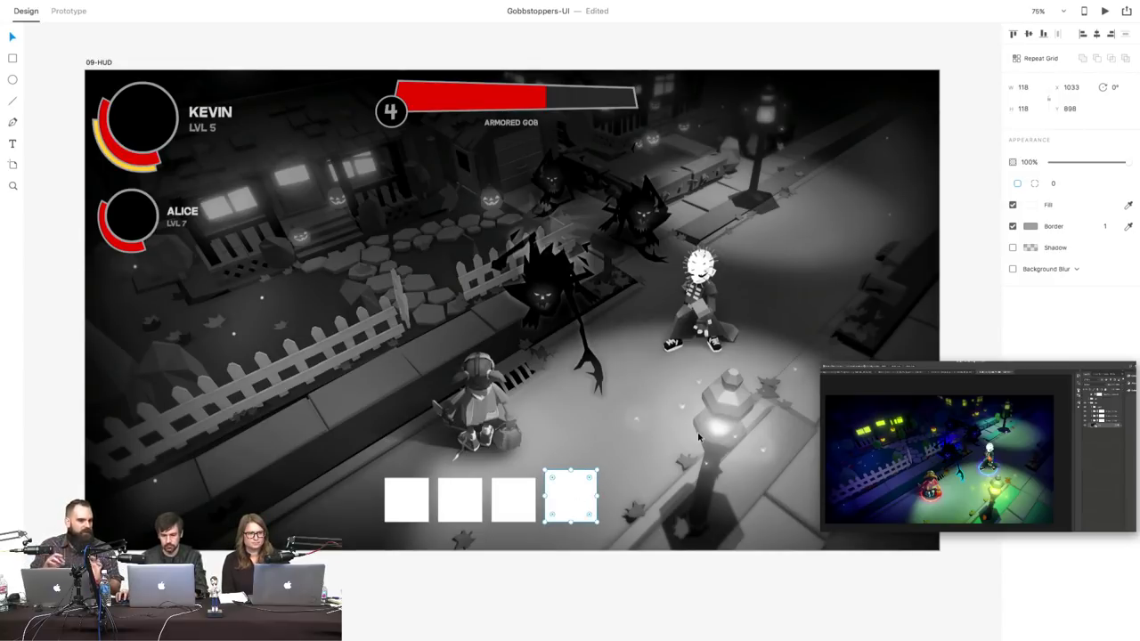
pyautogui.click(664, 443)
pyautogui.click(424, 500)
pyautogui.keyDown('shift'); pyautogui.click(454, 500); pyautogui.keyUp('shift')
pyautogui.keyDown('shift'); pyautogui.click(515, 499); pyautogui.keyUp('shift')
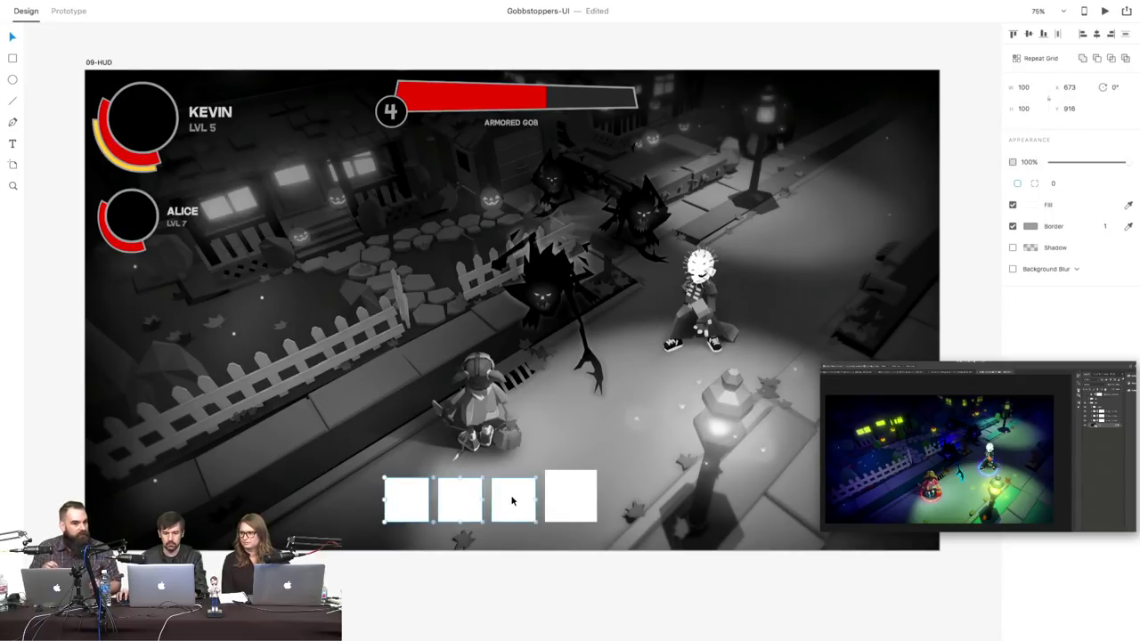
pyautogui.keyDown('shift'); pyautogui.click(568, 502); pyautogui.keyUp('shift')
pyautogui.moveTo(572, 503); pyautogui.dragTo(567, 504)
pyautogui.click(505, 407)
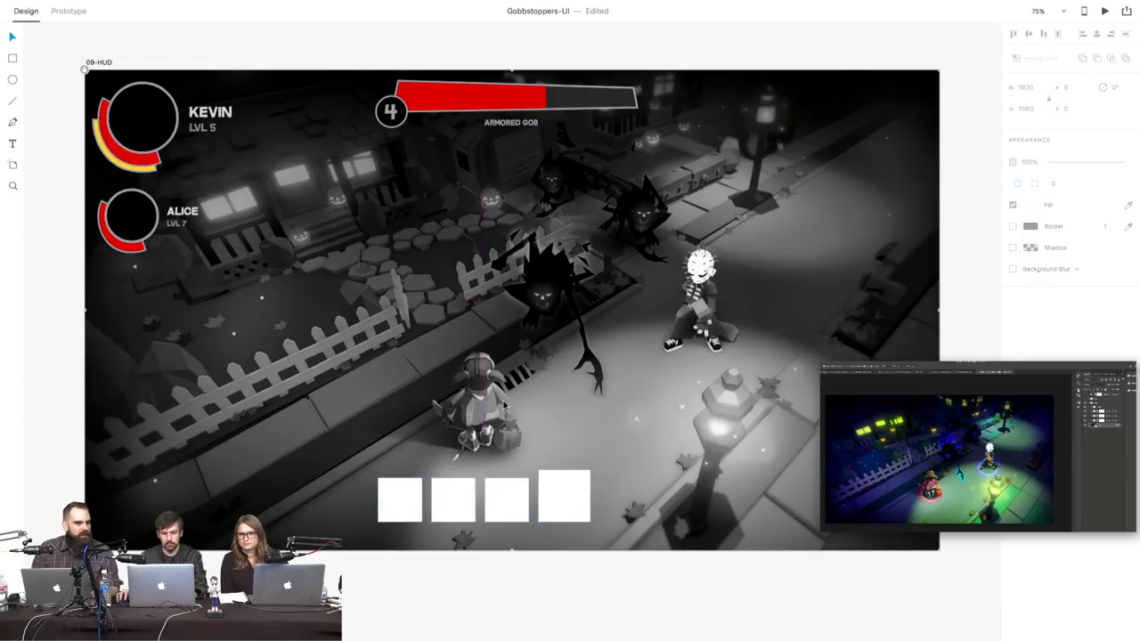
# - Copy the first square to the artboard's upper right corner area and stretch the copy into a tall vertical bar
pyautogui.click(411, 489)
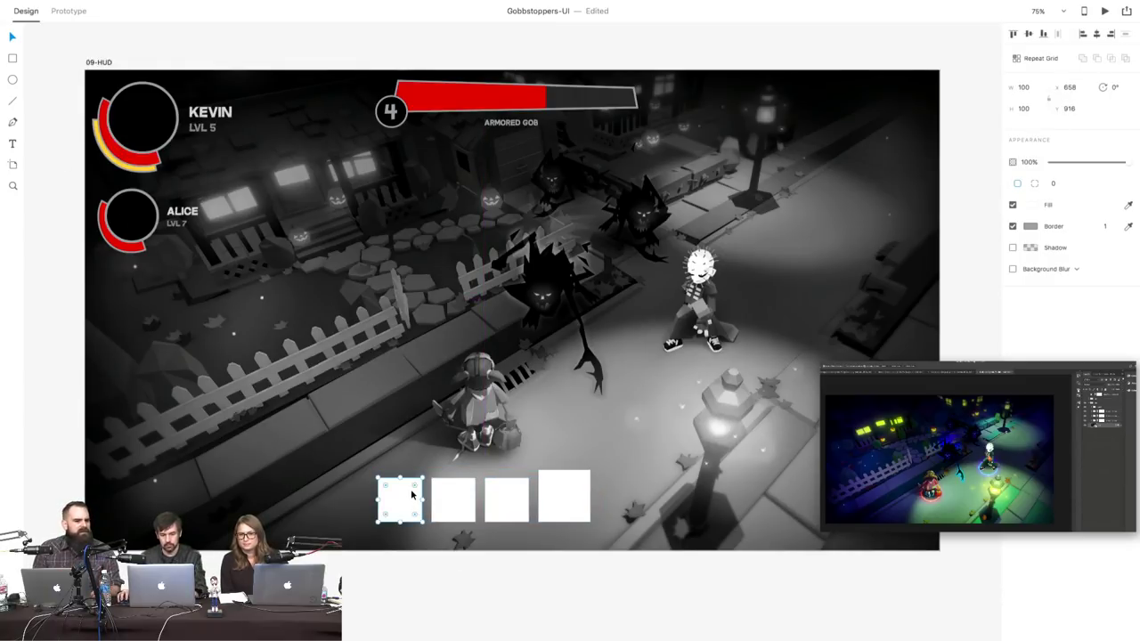
pyautogui.moveTo(411, 489); pyautogui.dragTo(882, 256)
pyautogui.press('Escape')
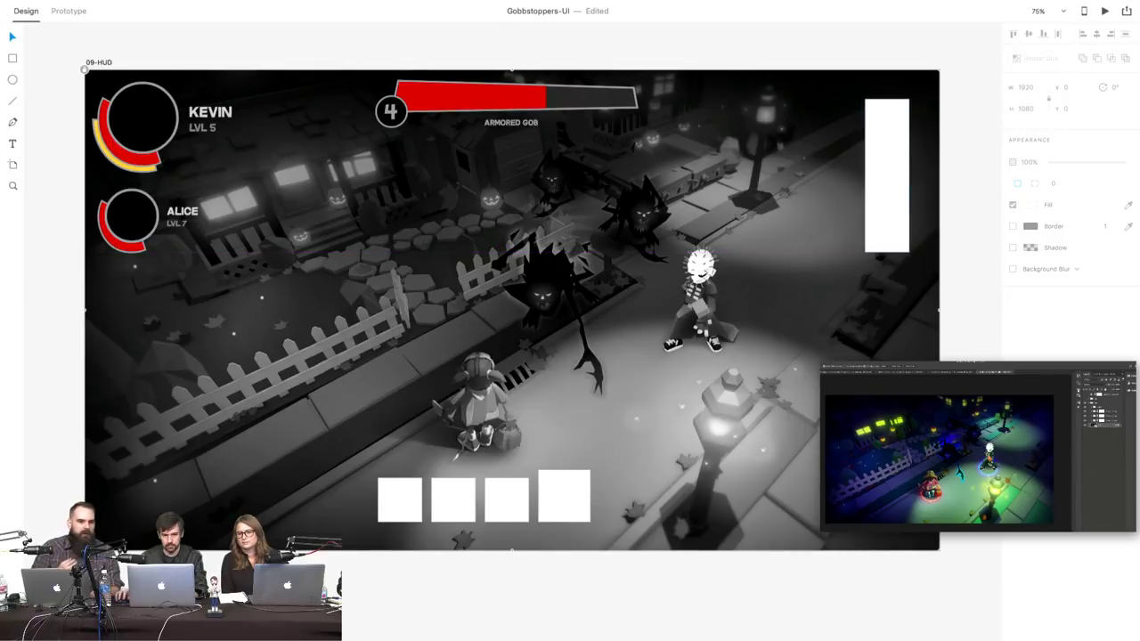
# - Add a "CANDY BAR" text label above the vertical bar and set its font to Questrian
pyautogui.click(12, 145)
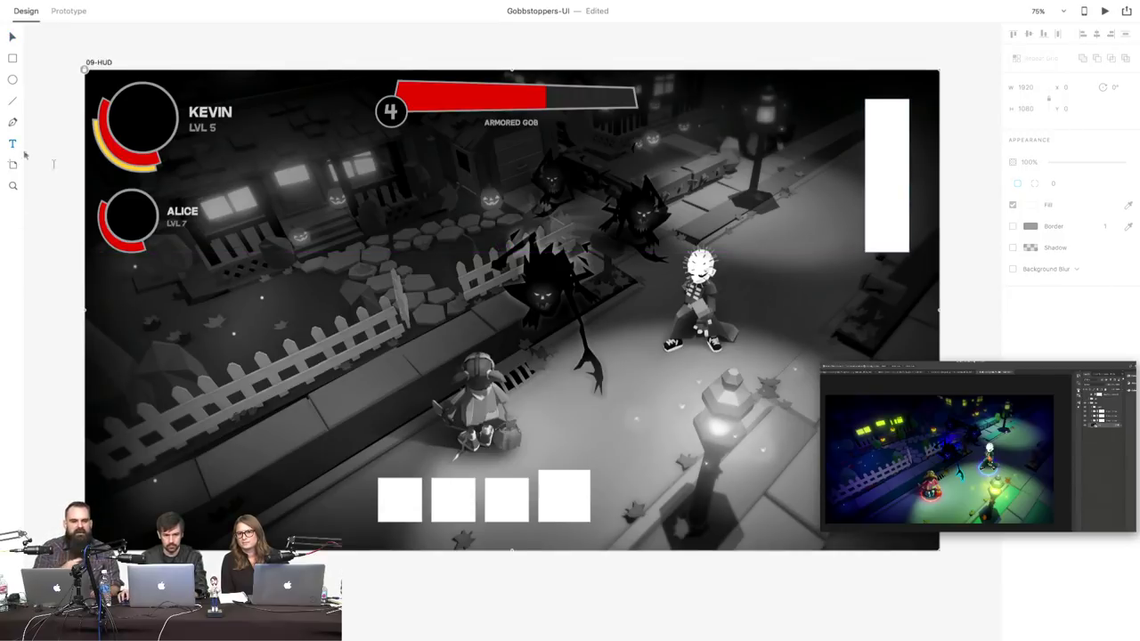
pyautogui.click(846, 84)
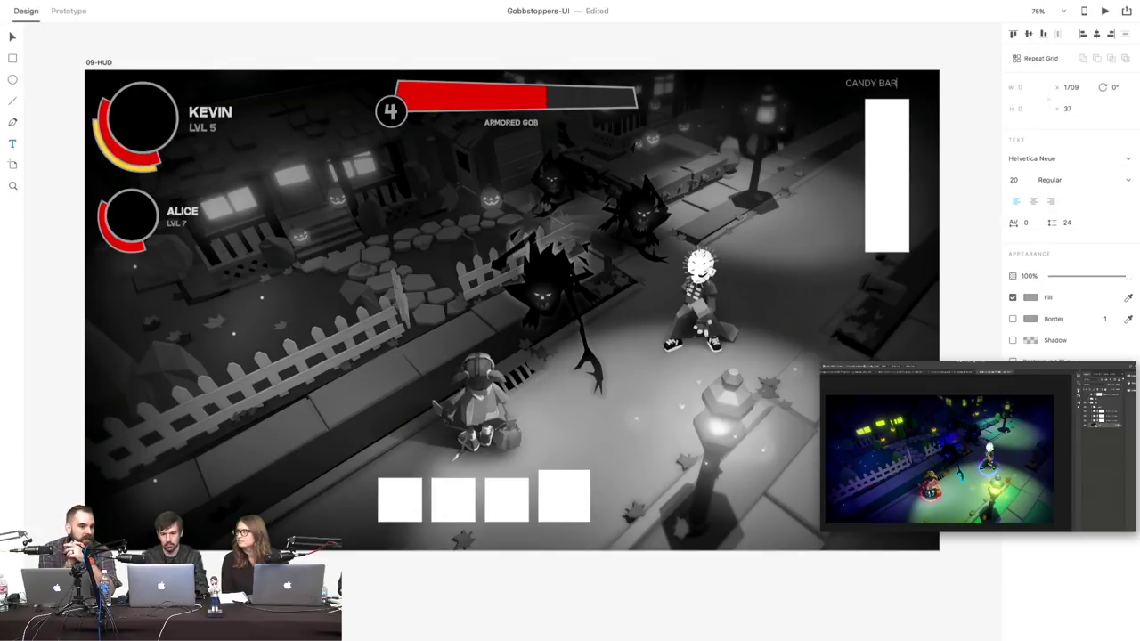
pyautogui.press('super+a')
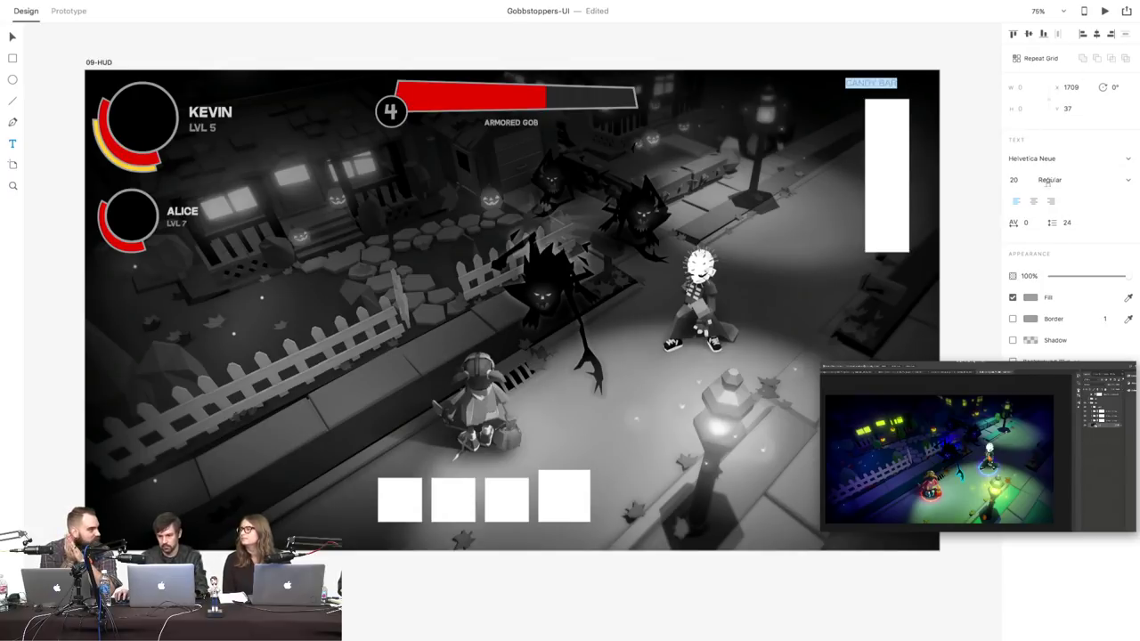
pyautogui.click(1072, 158)
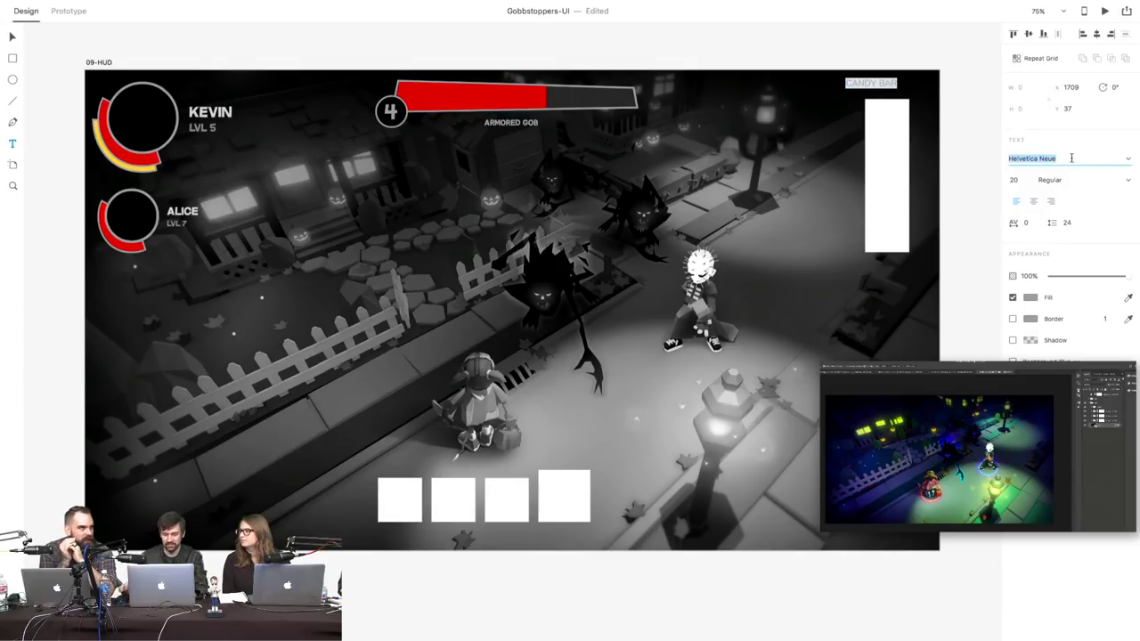
pyautogui.write('Questio')
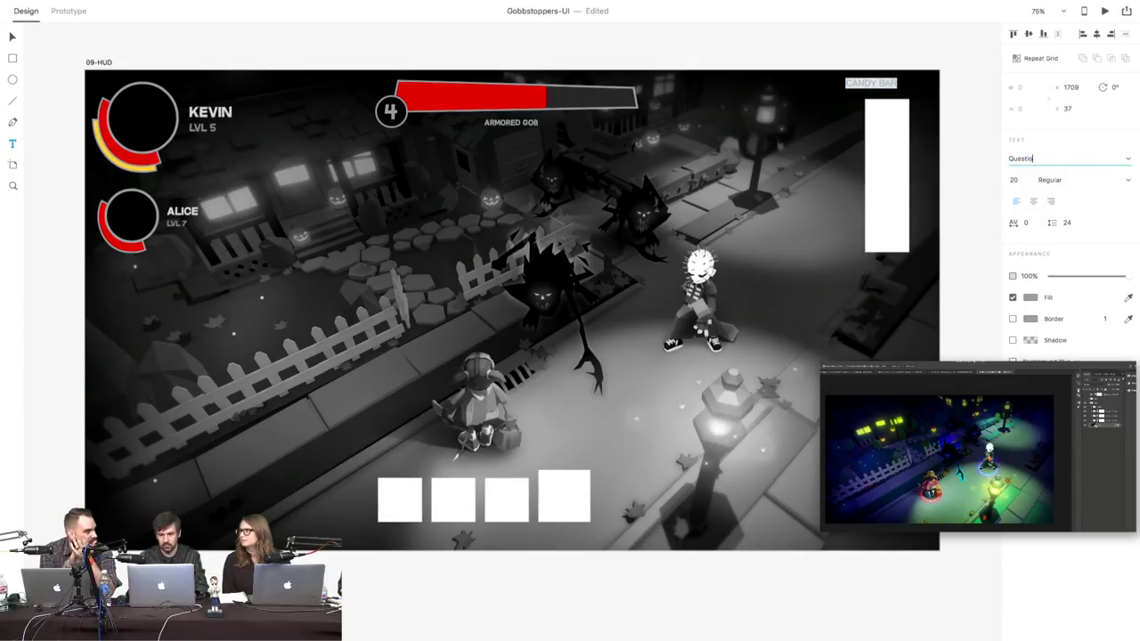
pyautogui.press('BackSpace')
pyautogui.press('BackSpace')
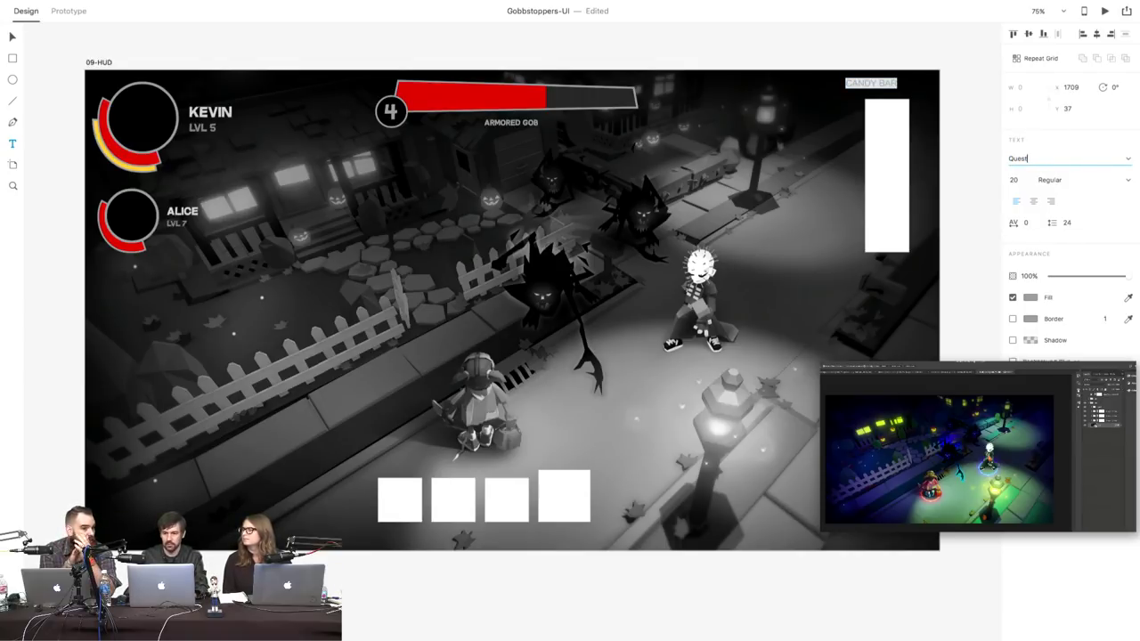
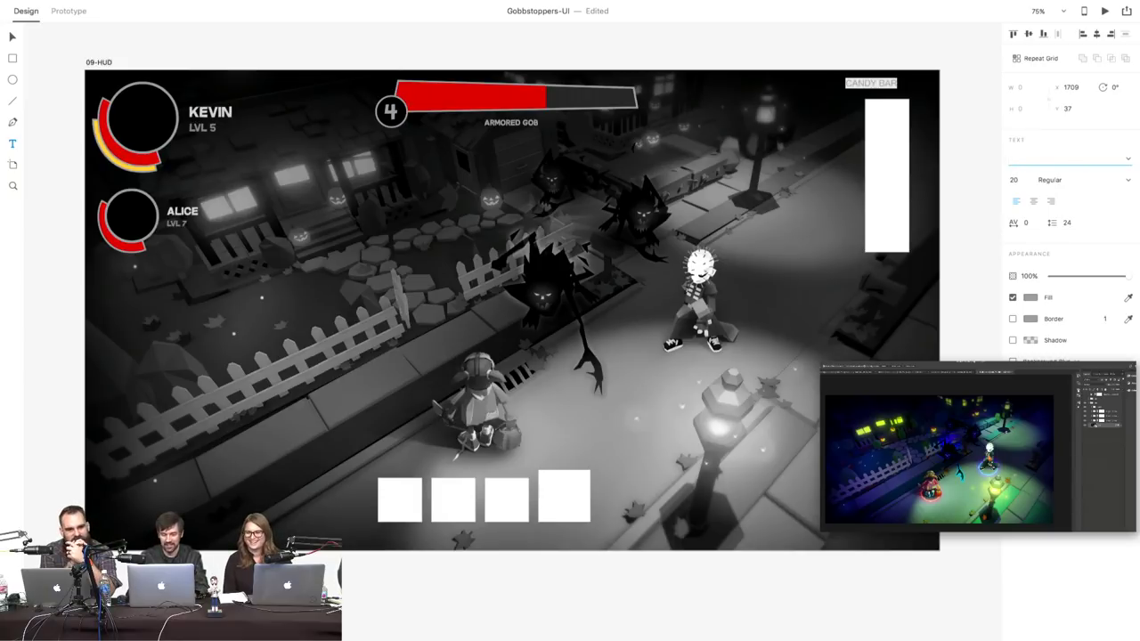
pyautogui.write('Questrian')
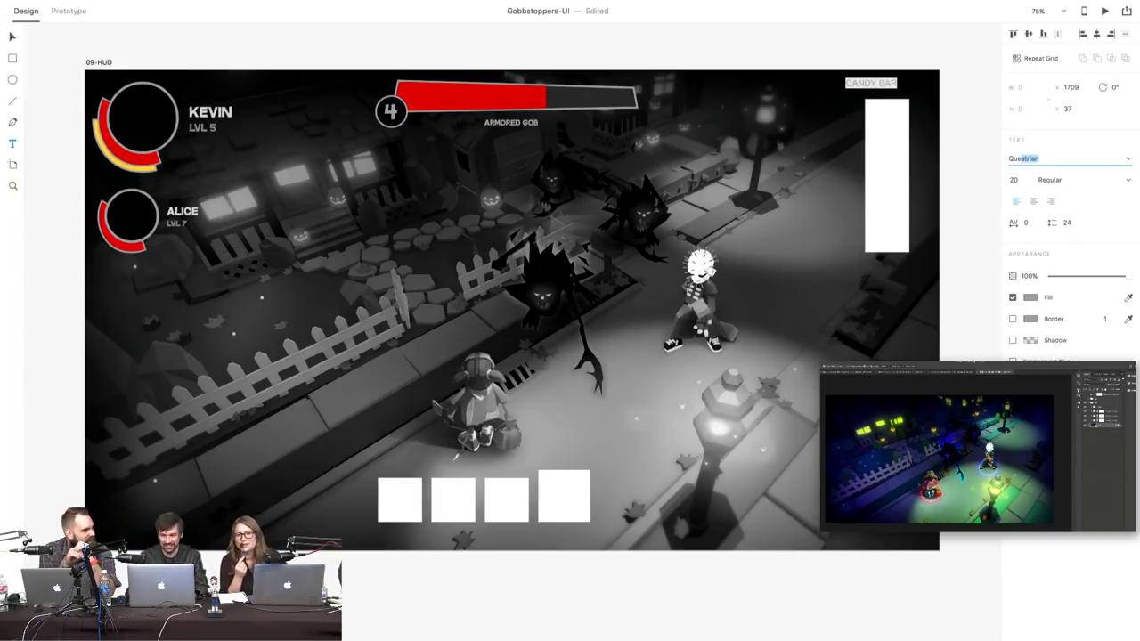
pyautogui.press('Return')
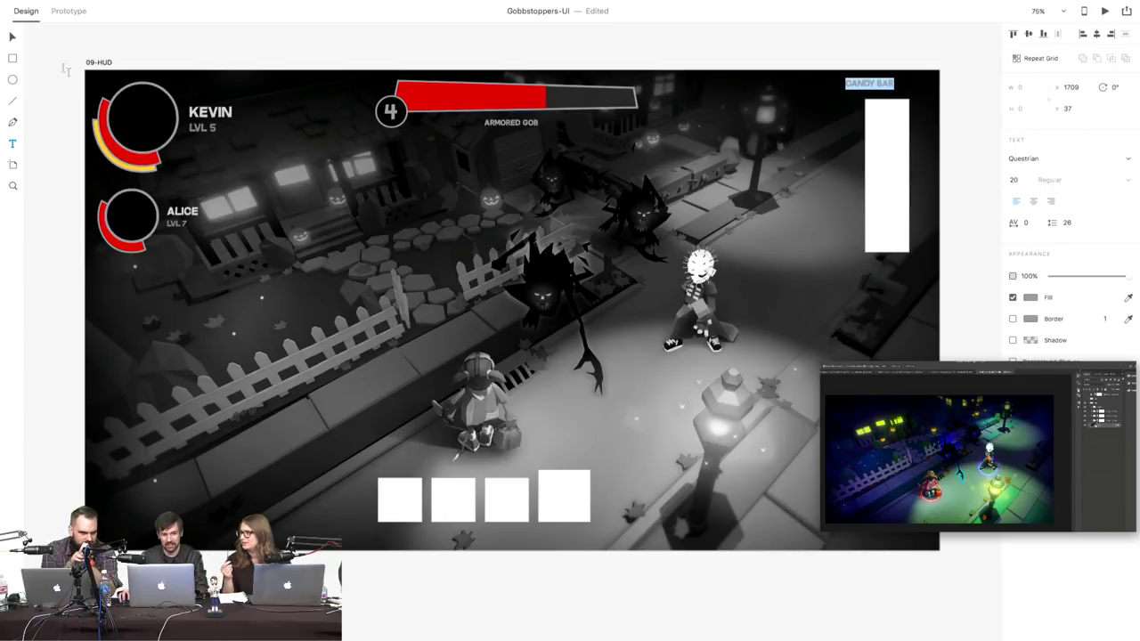
# - Move the CANDY BAR label so it sits centred just above the white vertical bar
pyautogui.click(11, 37)
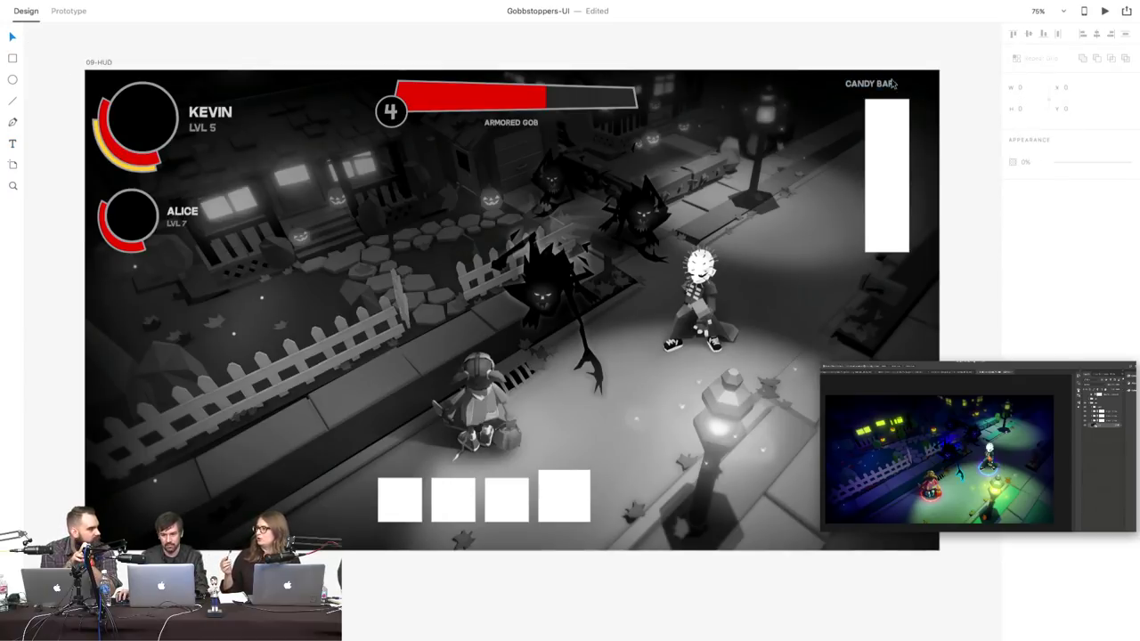
pyautogui.moveTo(880, 83); pyautogui.dragTo(893, 91)
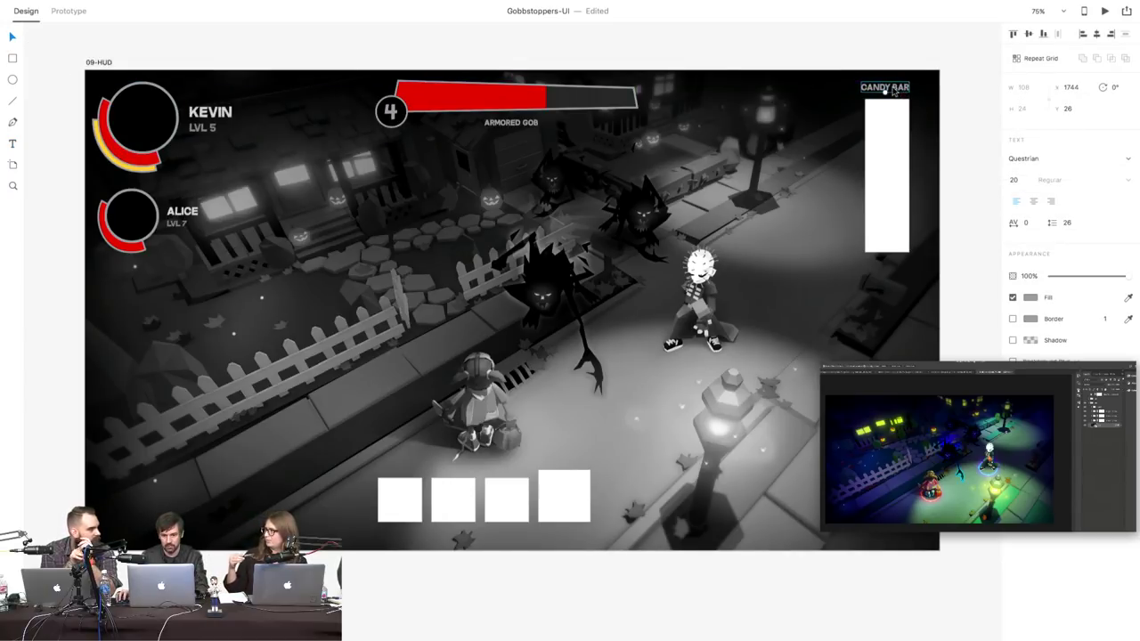
pyautogui.click(624, 54)
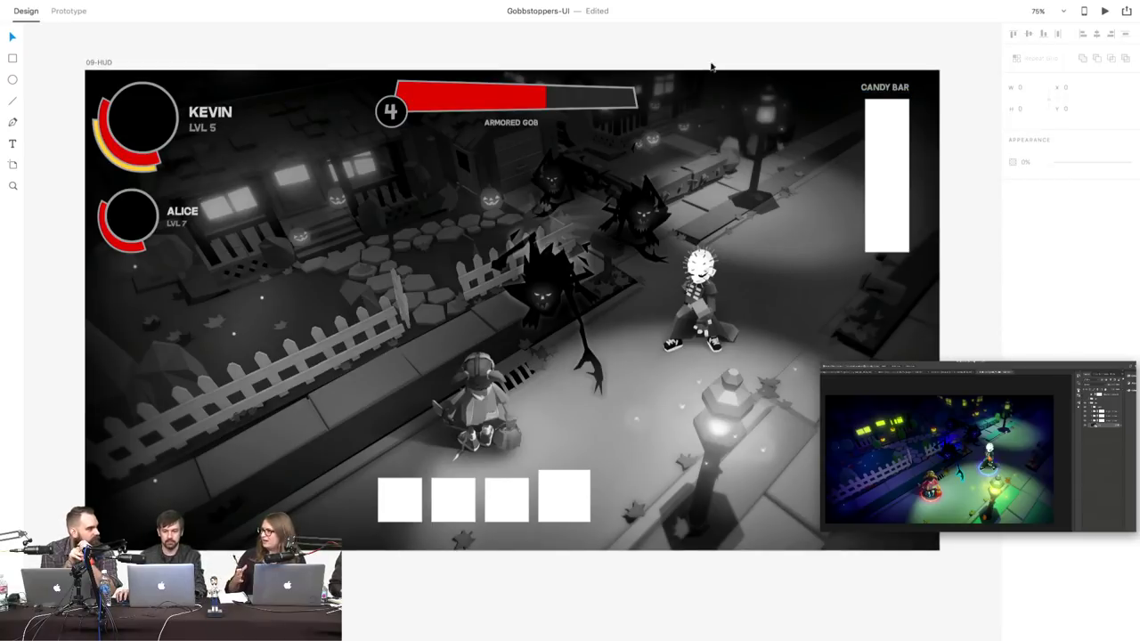
pyautogui.click(884, 87)
pyautogui.moveTo(886, 91); pyautogui.dragTo(887, 92)
pyautogui.click(703, 62)
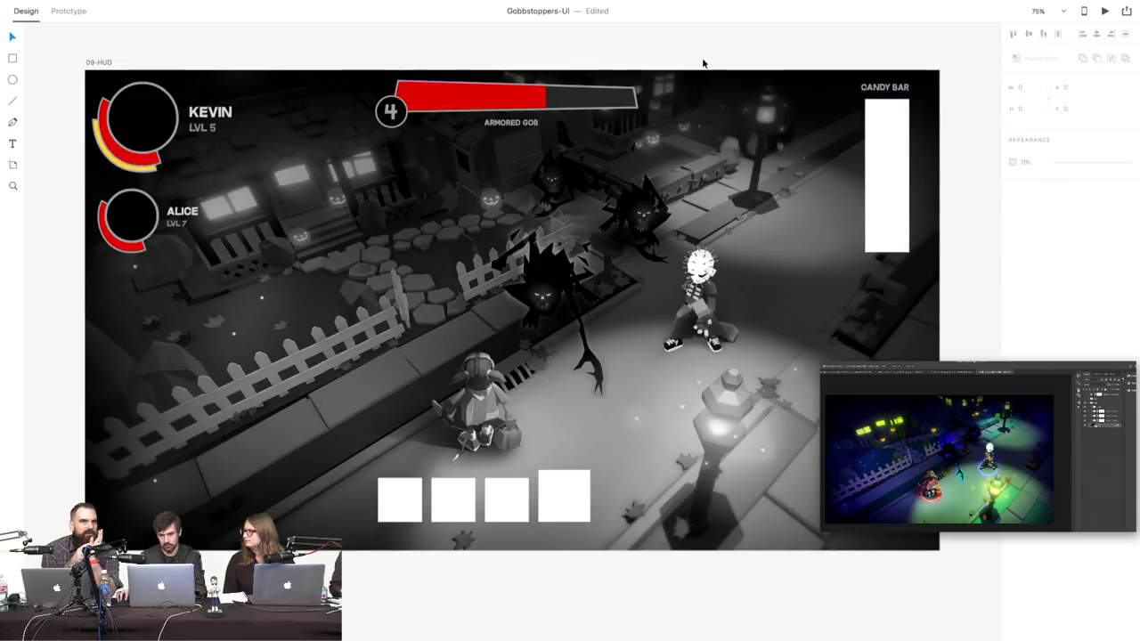
# - Set the border thickness of the first square in the bottom row to 4
pyautogui.click(397, 501)
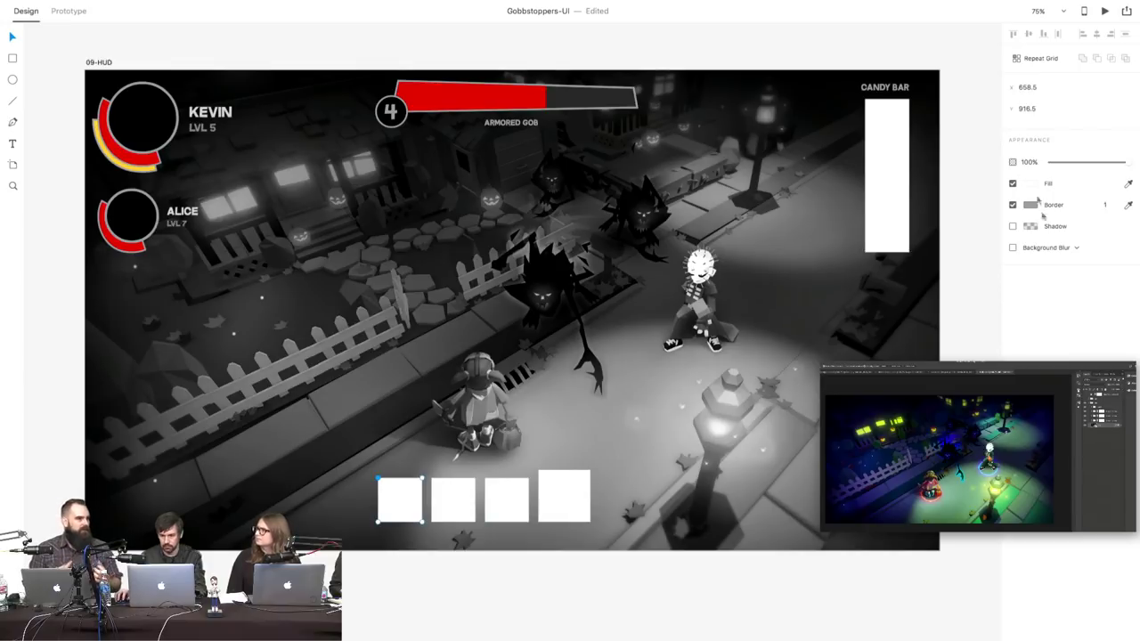
pyautogui.click(1109, 205)
pyautogui.write('4')
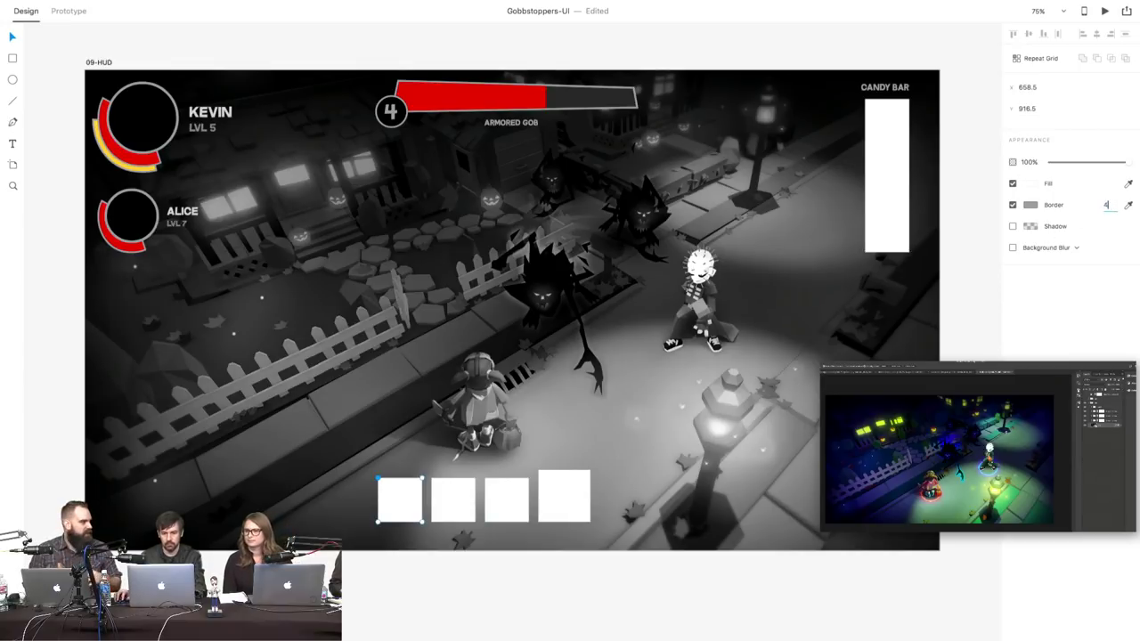
pyautogui.press('Return')
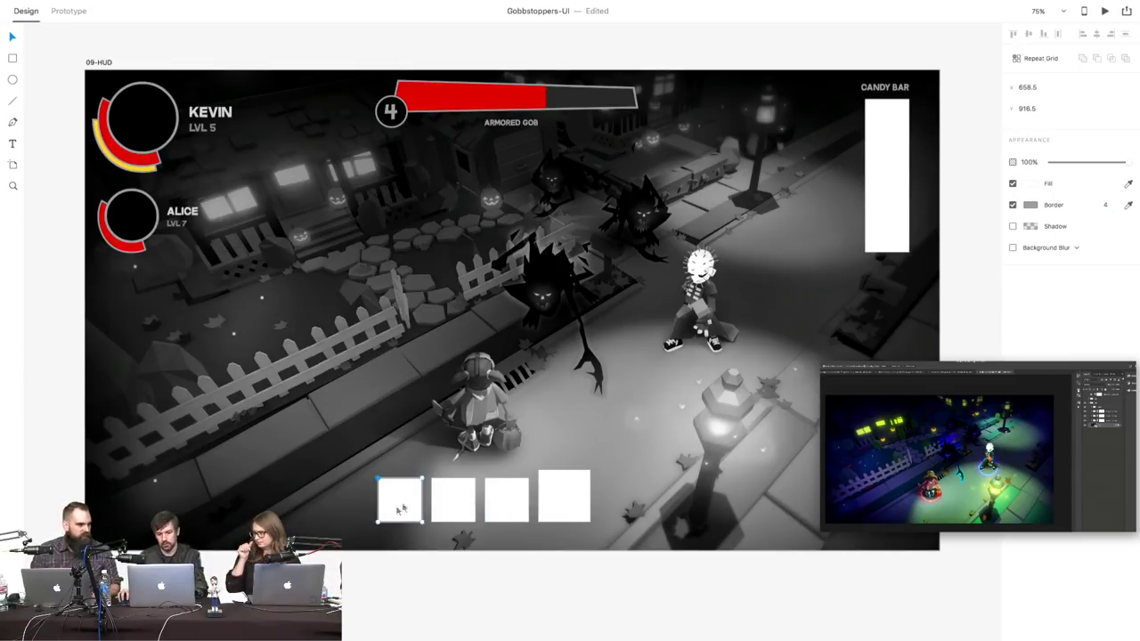
# - Delete the three other white squares from the bottom row, keeping only the one with the thicker border
pyautogui.click(492, 500)
pyautogui.press('Delete')
pyautogui.click(456, 502)
pyautogui.press('Delete')
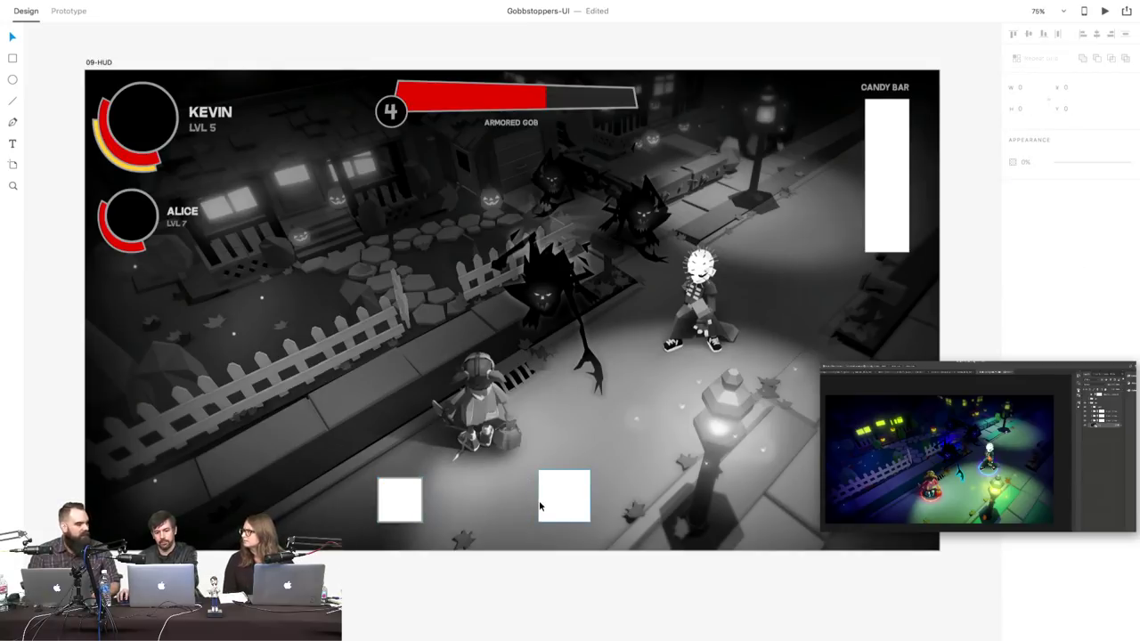
pyautogui.click(557, 499)
pyautogui.press('Delete')
# - Fill the remaining square with the dark grey sampled from the empty part of the enemy's health bar
pyautogui.click(399, 506)
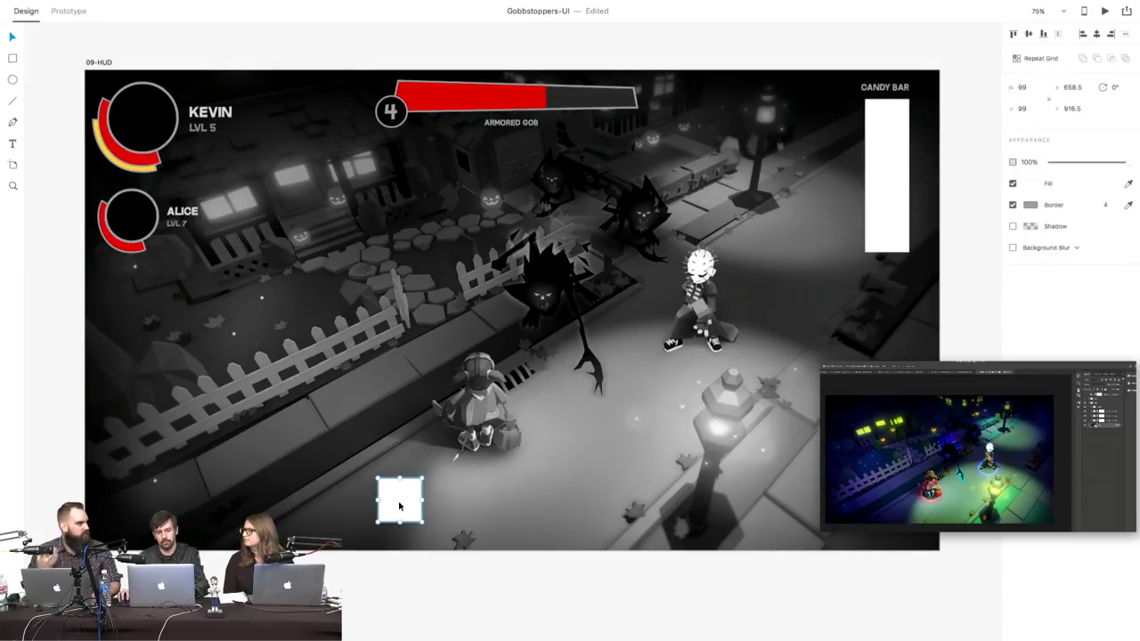
pyautogui.click(1032, 183)
pyautogui.click(1127, 186)
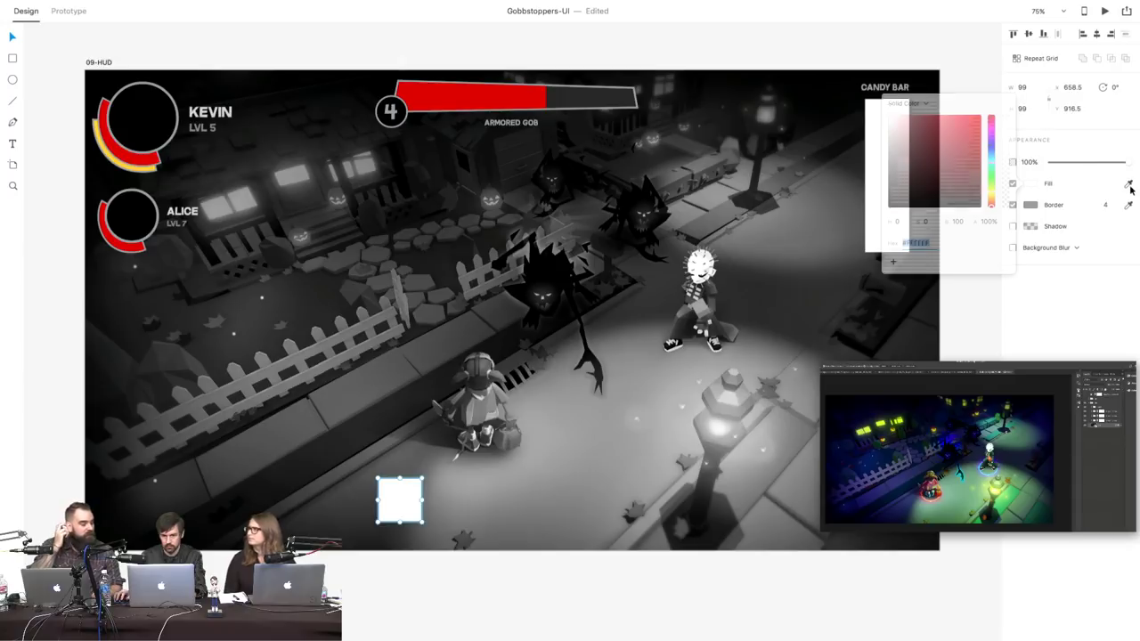
pyautogui.click(589, 95)
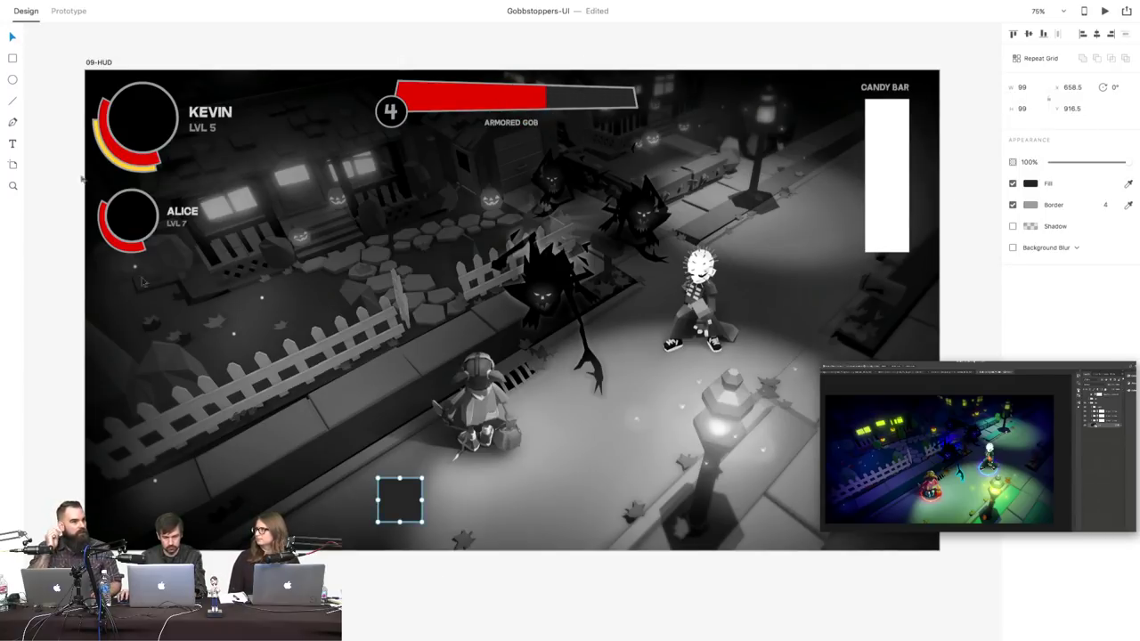
# - Duplicate the dark square three times to its right in an evenly spaced row, making the last copy larger
pyautogui.click(365, 410)
pyautogui.click(411, 499)
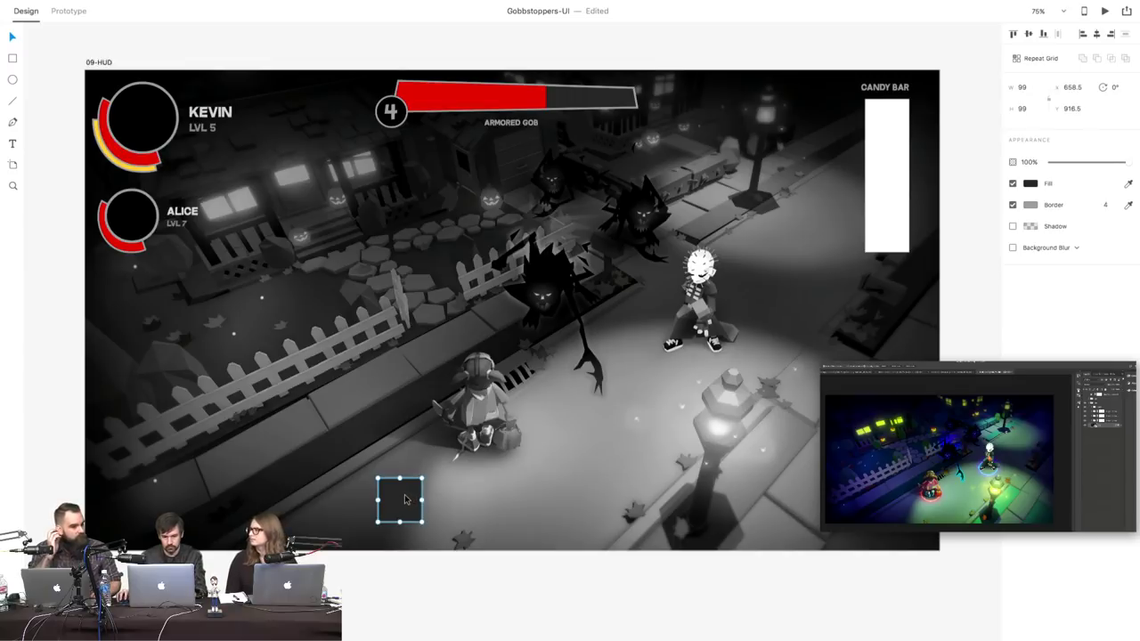
pyautogui.moveTo(412, 499); pyautogui.dragTo(602, 467)
# - Reshape the first dark slot by moving its top-left corner point inward to about X 666, Y 932
pyautogui.click(398, 510)
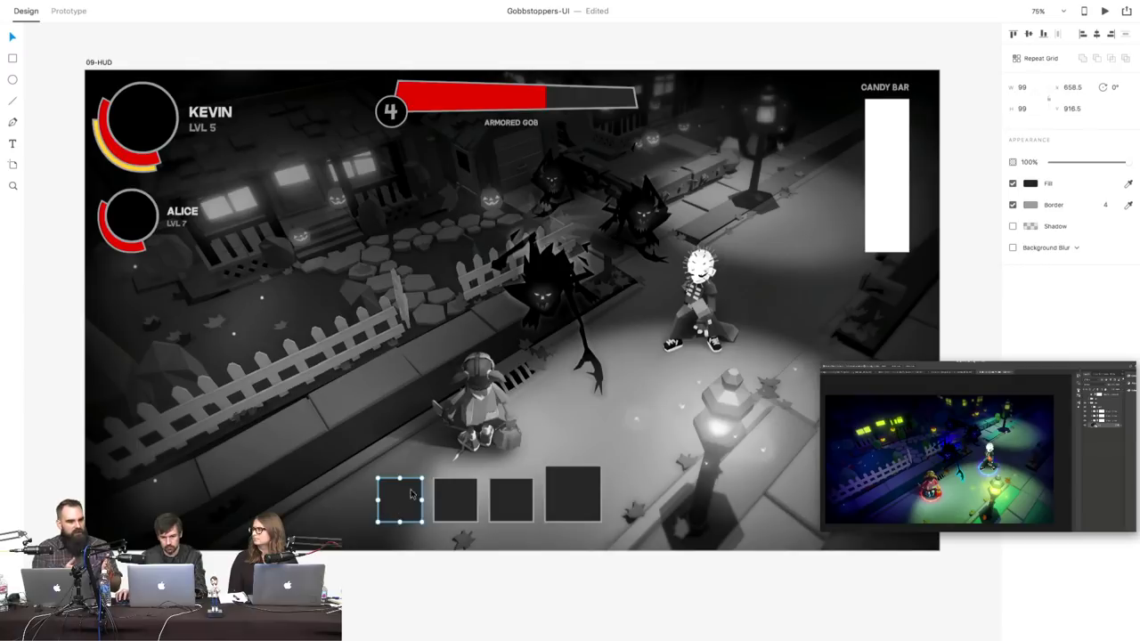
pyautogui.doubleClick(377, 479)
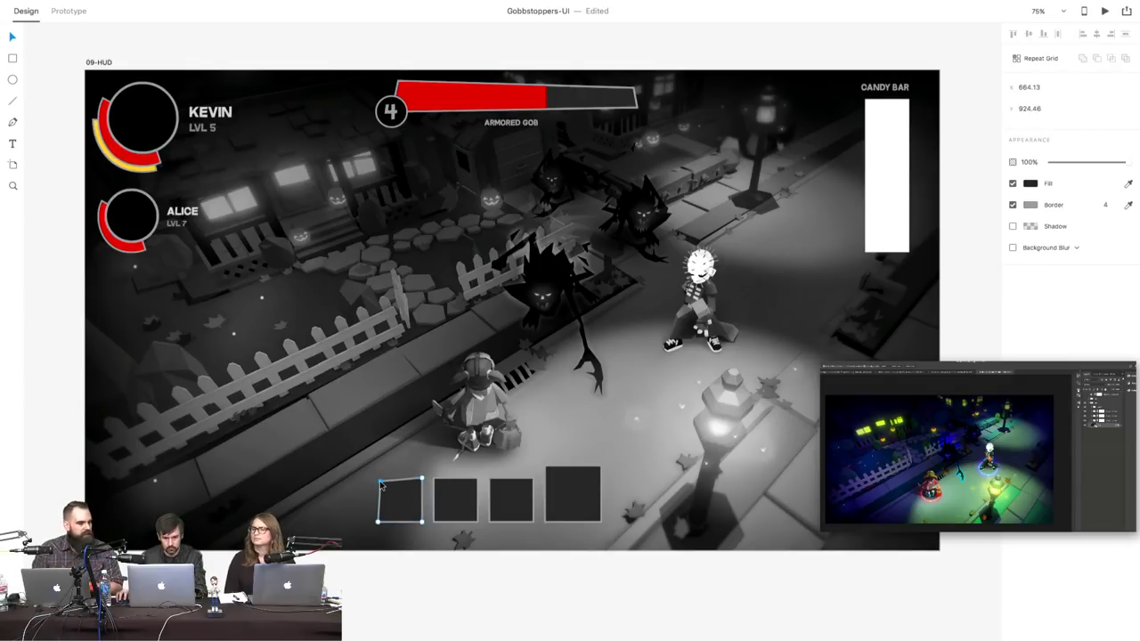
pyautogui.moveTo(378, 479); pyautogui.dragTo(382, 483)
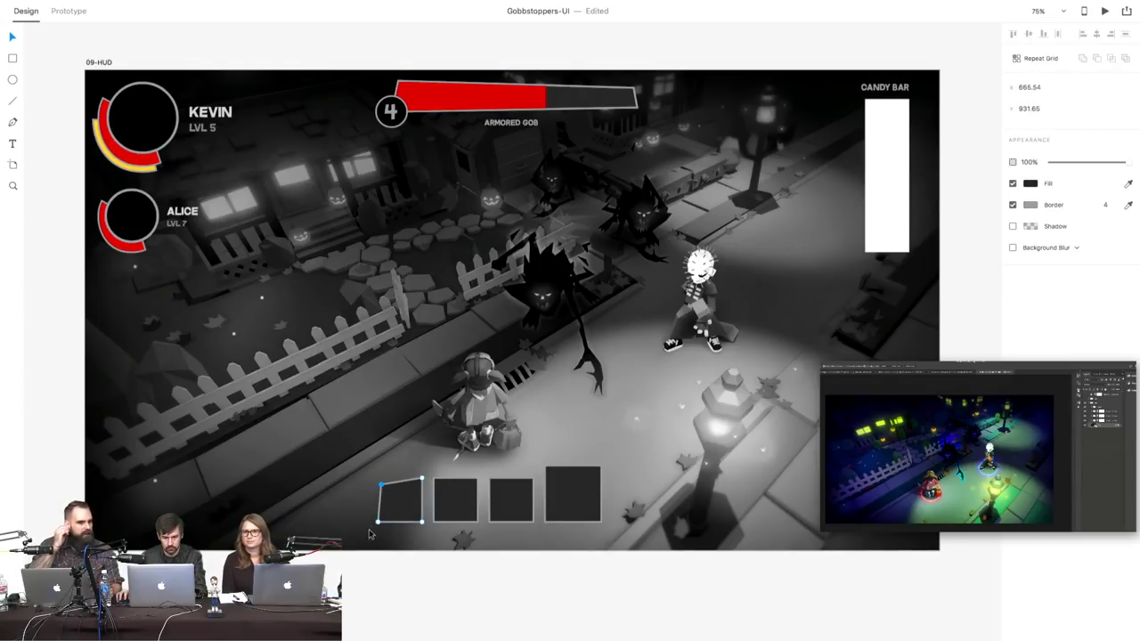
# - Finish skewing the first dark slot by pulling its bottom-right corner point outward and shifting its top-right corner point slightly down
pyautogui.moveTo(376, 526); pyautogui.dragTo(425, 530)
pyautogui.moveTo(423, 478); pyautogui.dragTo(384, 486)
# - Skew the second dark slot by moving its corner points, raising the top-right one to about X 883, Y 910
pyautogui.click(450, 495)
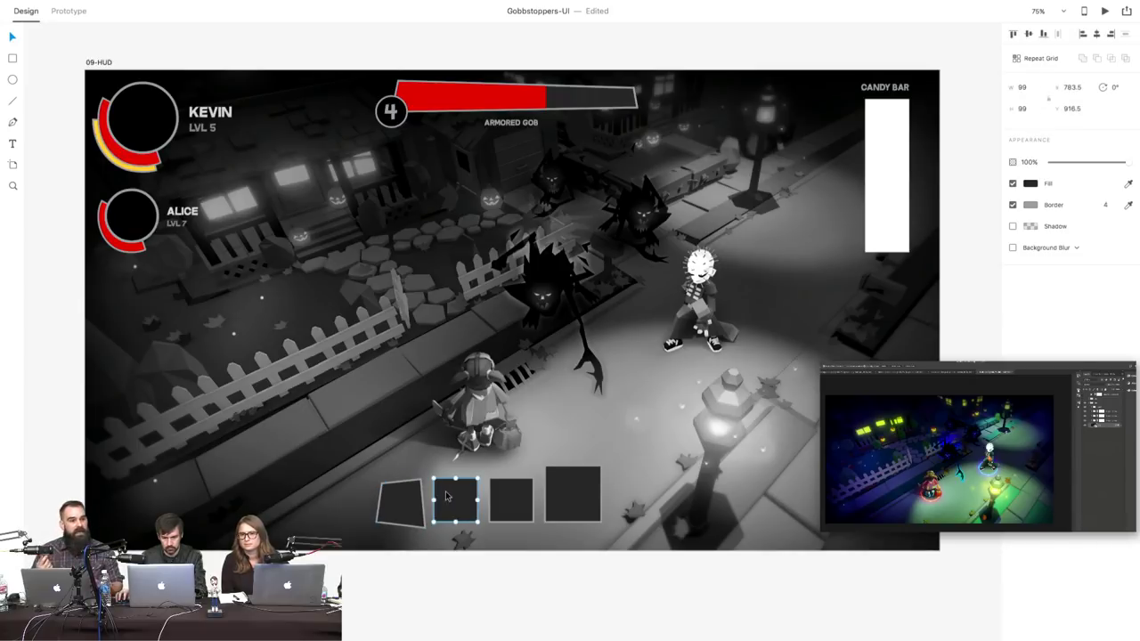
pyautogui.doubleClick(443, 487)
pyautogui.moveTo(433, 481); pyautogui.dragTo(478, 478)
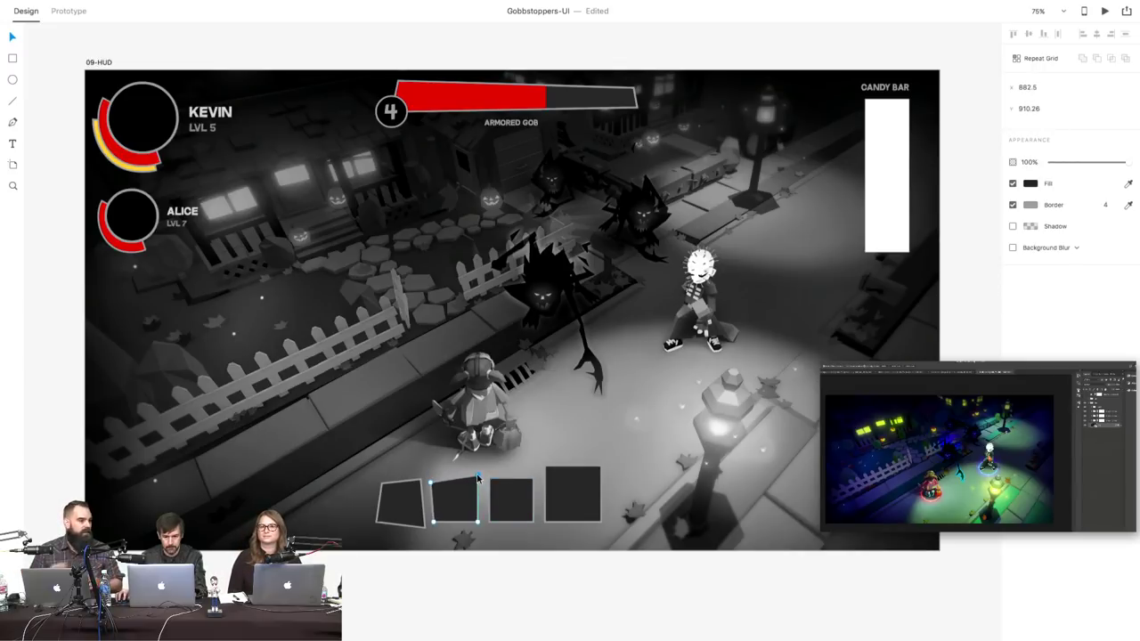
pyautogui.click(477, 523)
pyautogui.moveTo(477, 527)
pyautogui.mouseDown()
pyautogui.moveTo(434, 532)
pyautogui.moveTo(479, 524)
pyautogui.mouseUp()
pyautogui.click(434, 525)
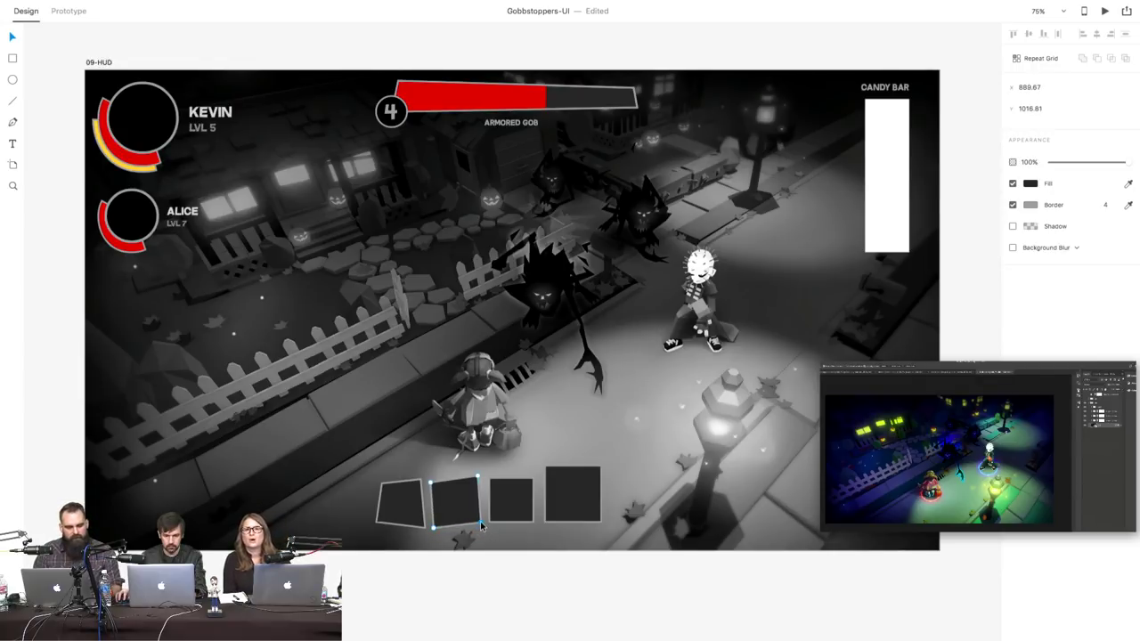
# - Refine the second slot into a wide-topped shape, with bottom corners at about X 796, Y 1028 and X 883, Y 1016
pyautogui.moveTo(431, 485); pyautogui.dragTo(434, 482)
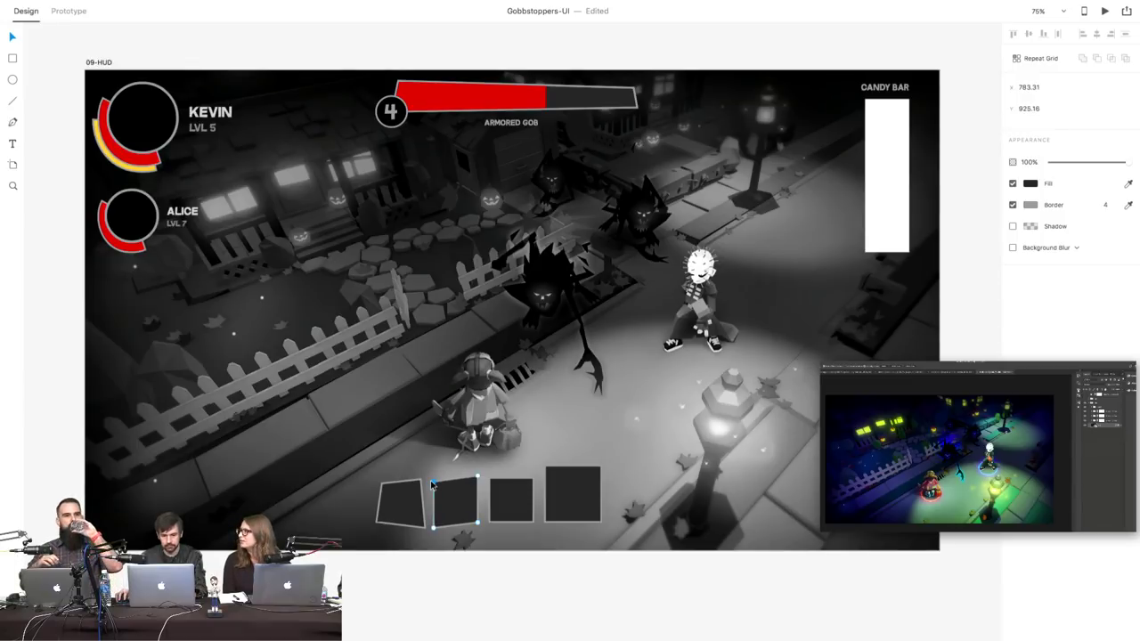
pyautogui.click(434, 527)
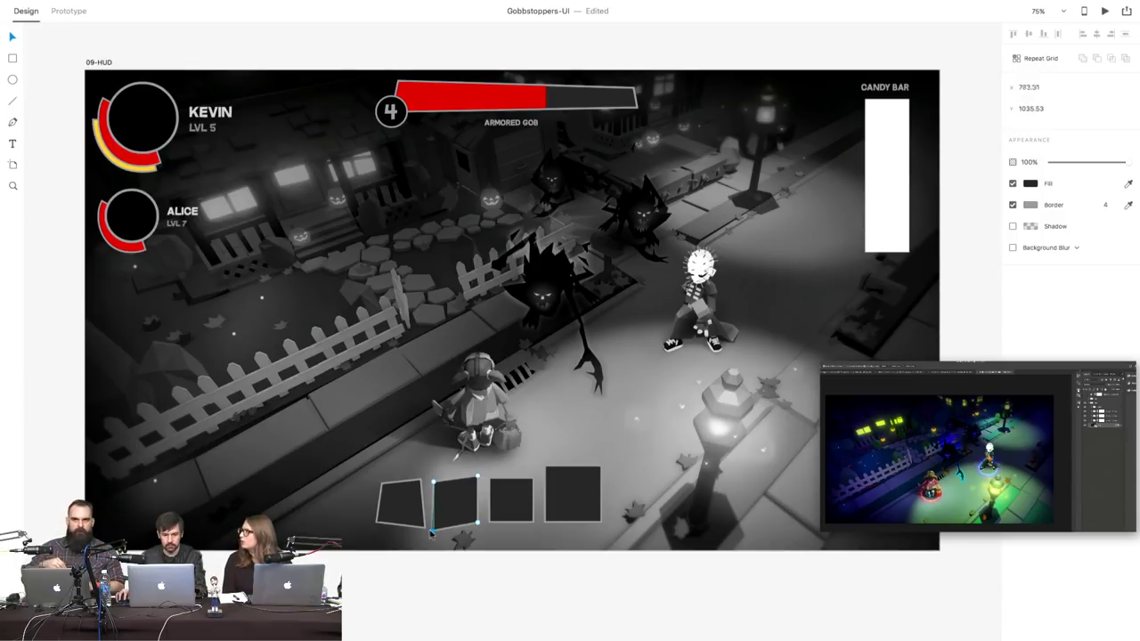
pyautogui.moveTo(434, 528); pyautogui.dragTo(438, 526)
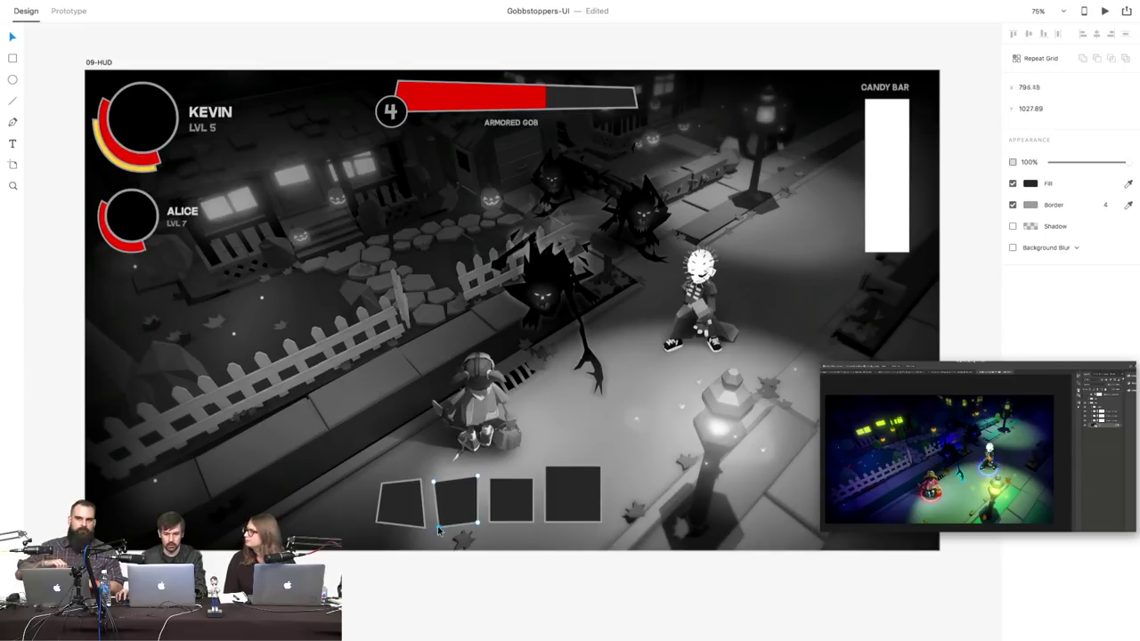
pyautogui.click(433, 482)
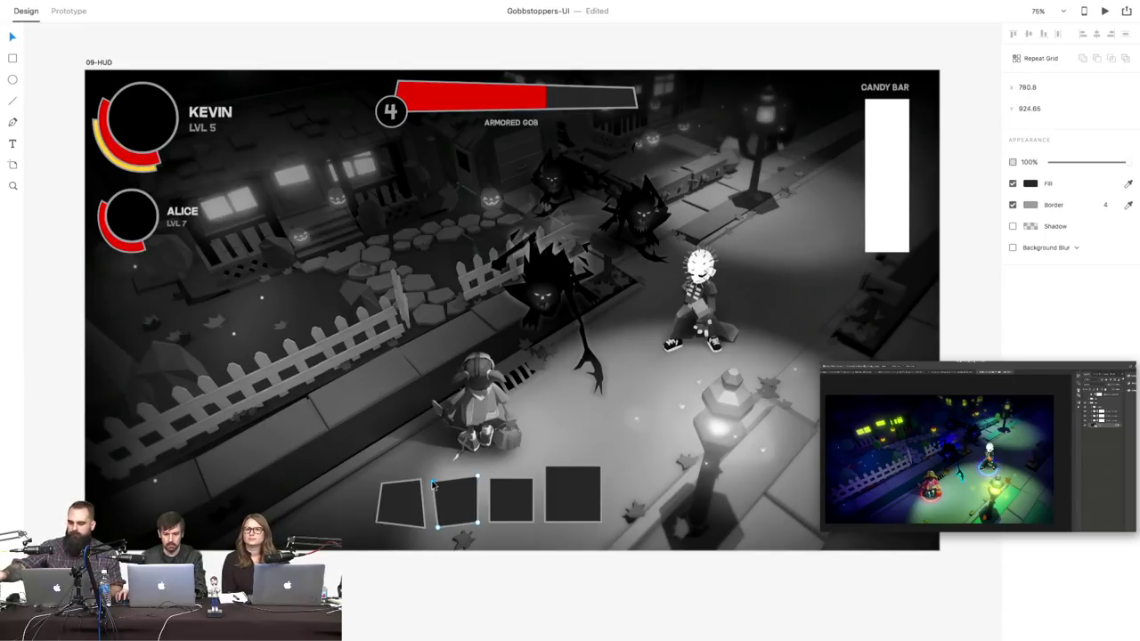
pyautogui.moveTo(433, 482); pyautogui.dragTo(482, 480)
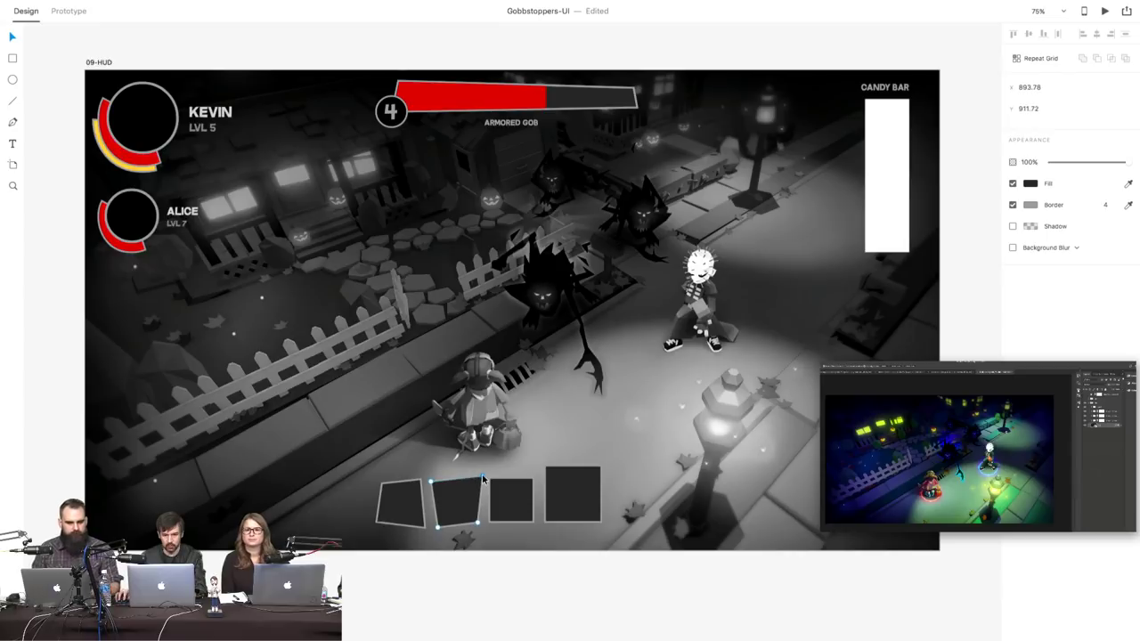
pyautogui.click(477, 527)
pyautogui.moveTo(478, 528); pyautogui.dragTo(477, 525)
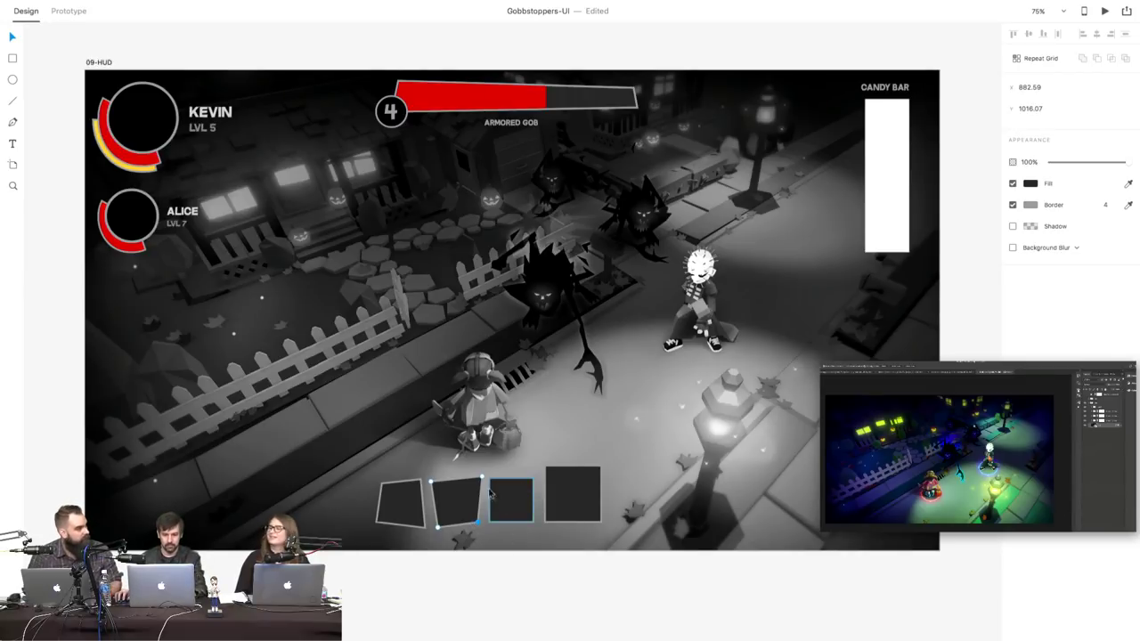
# - Lower the third dark slot's top-left corner point to about X 909, Y 933
pyautogui.click(502, 491)
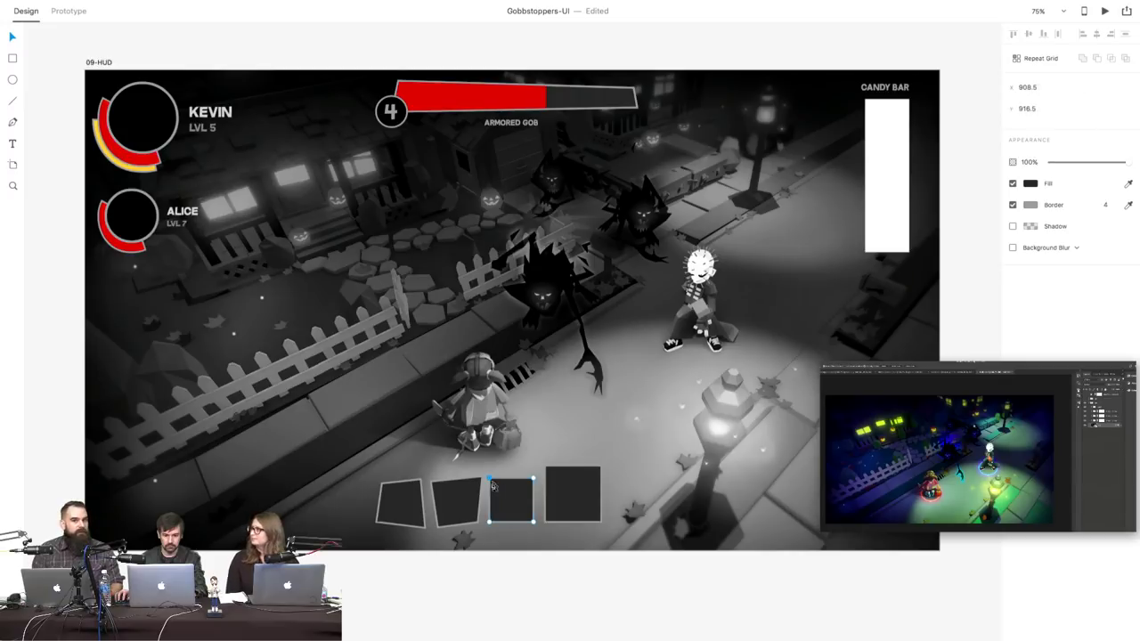
pyautogui.doubleClick(491, 480)
pyautogui.moveTo(493, 482); pyautogui.dragTo(490, 486)
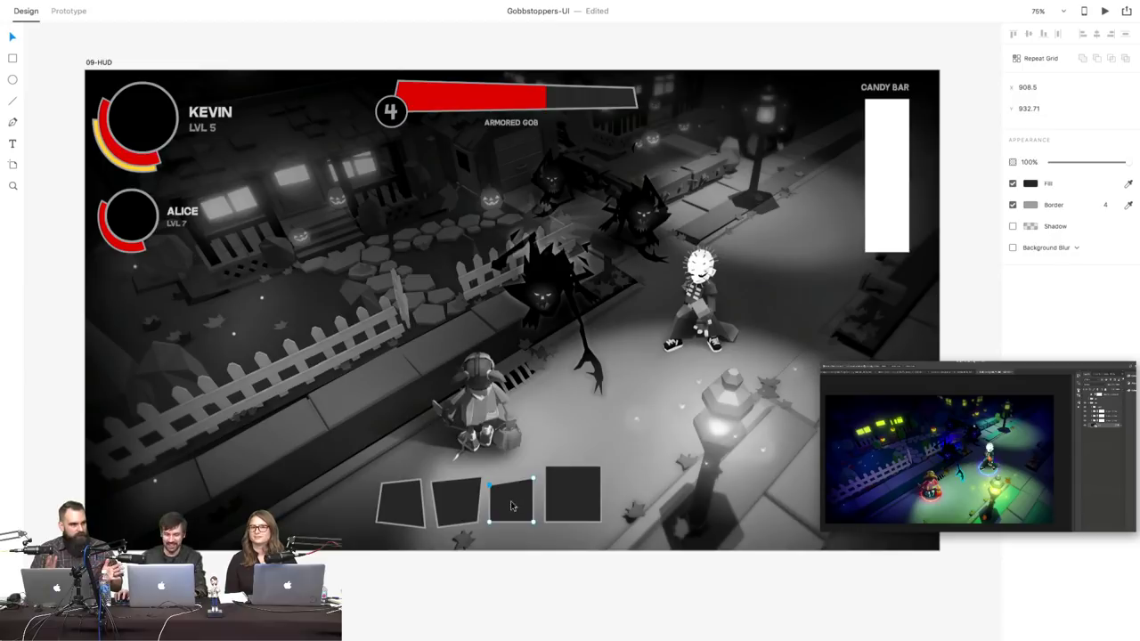
pyautogui.click(516, 495)
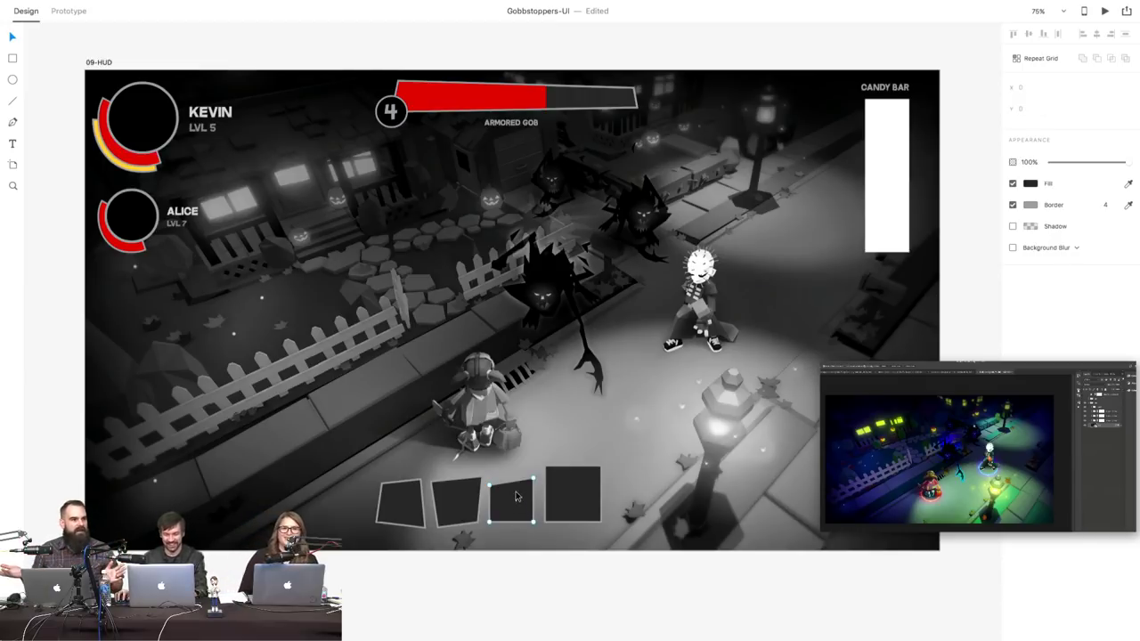
pyautogui.click(490, 522)
pyautogui.moveTo(490, 523); pyautogui.dragTo(492, 524)
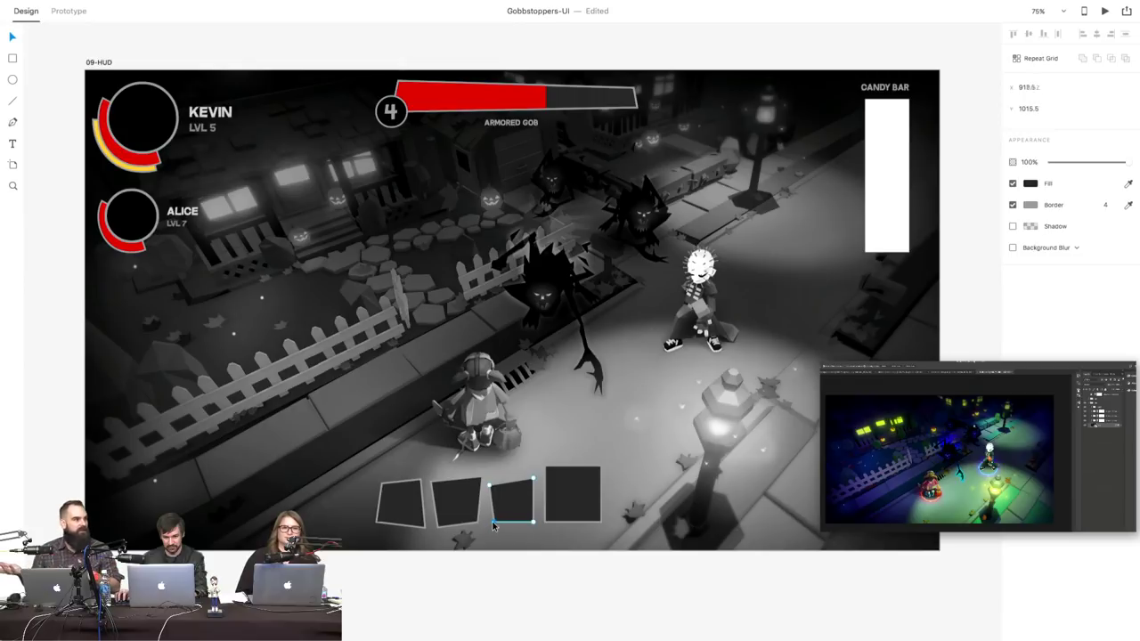
pyautogui.hotkey('ctrl', 'z')
# - Move the third slot's bottom-right corner to about X 1008, Y 1027 and top-right to X 1021, Y 919, and nudge the slot into place
pyautogui.click(533, 525)
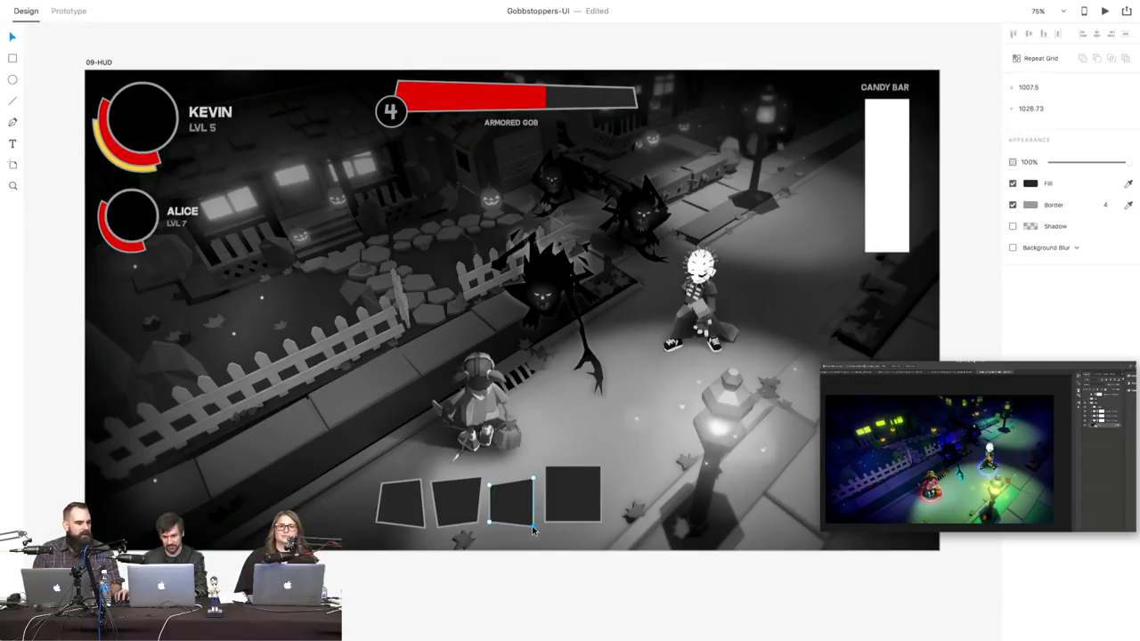
pyautogui.click(533, 480)
pyautogui.moveTo(534, 483); pyautogui.dragTo(538, 479)
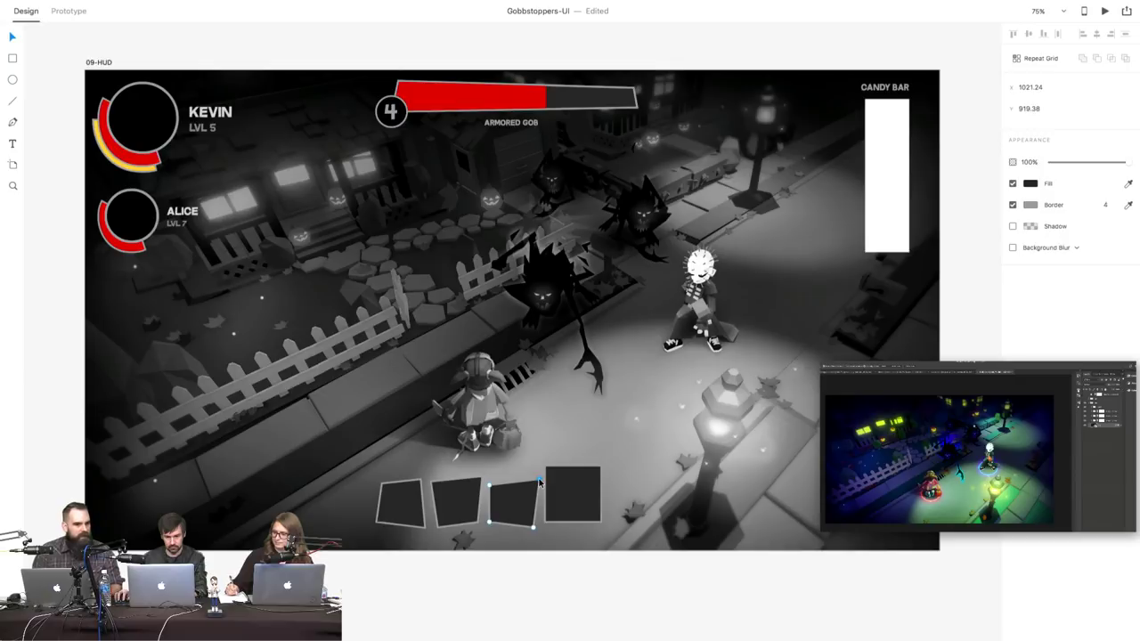
pyautogui.click(515, 496)
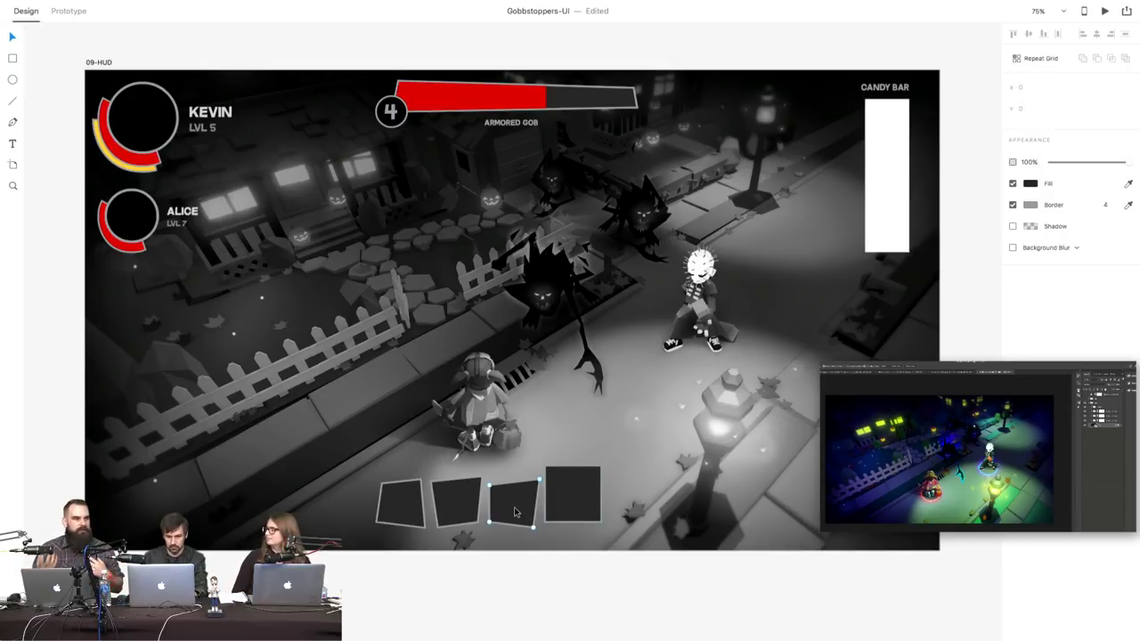
pyautogui.moveTo(500, 495); pyautogui.dragTo(501, 497)
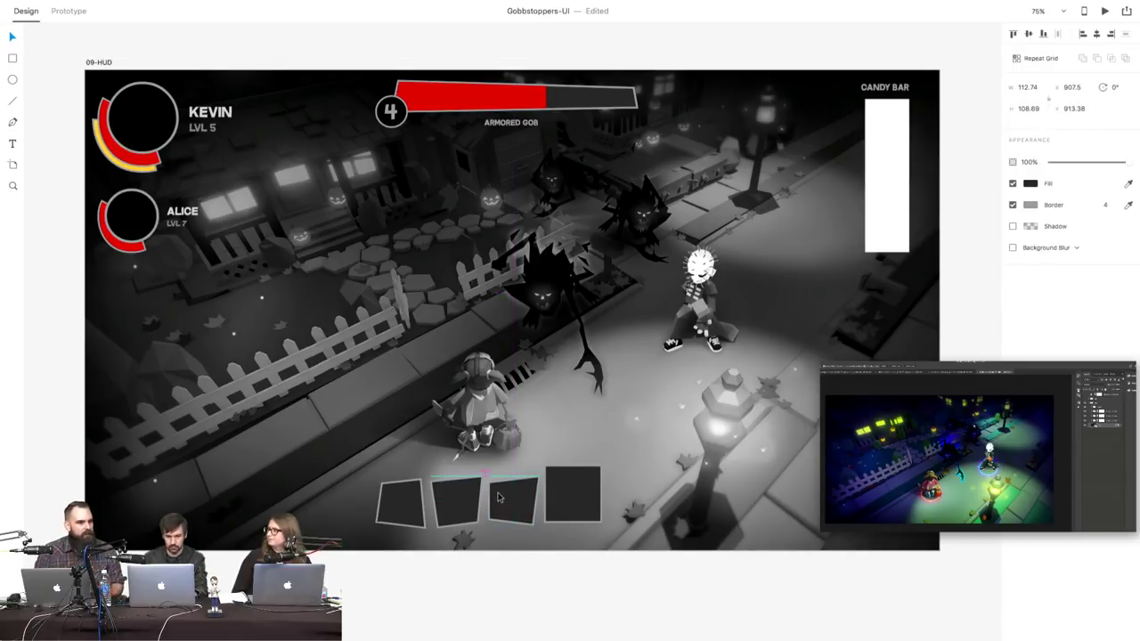
# - Reshape the large fourth slot by pulling both top corners inward and placing its bottom corners at about X 1167, Y 1023 and X 1030, Y 1035
pyautogui.click(563, 490)
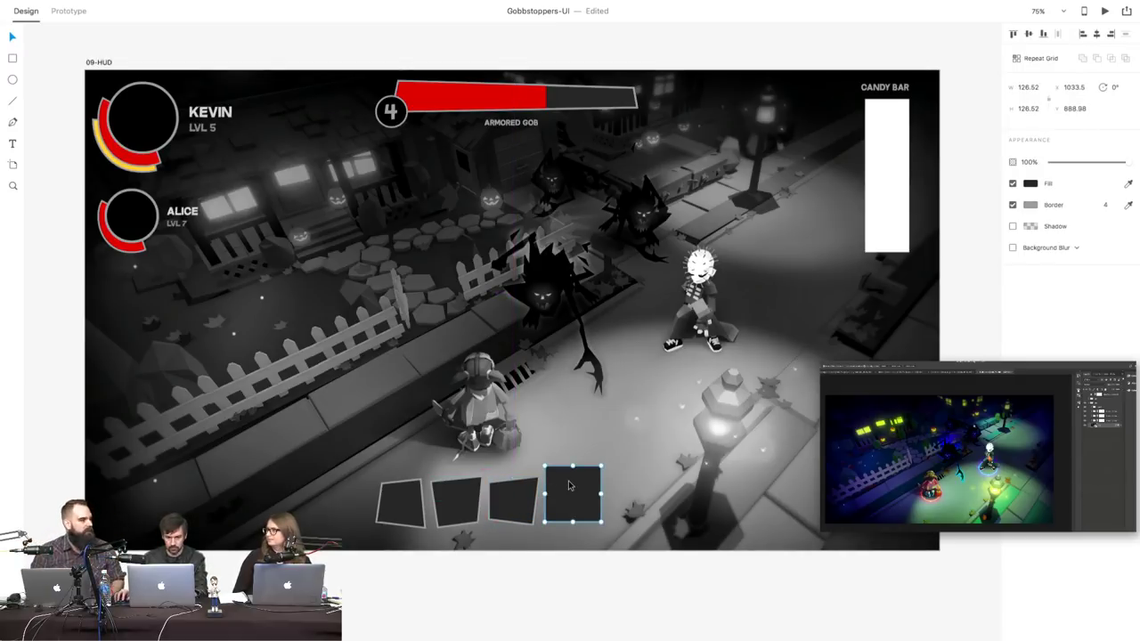
pyautogui.doubleClick(568, 486)
pyautogui.click(547, 467)
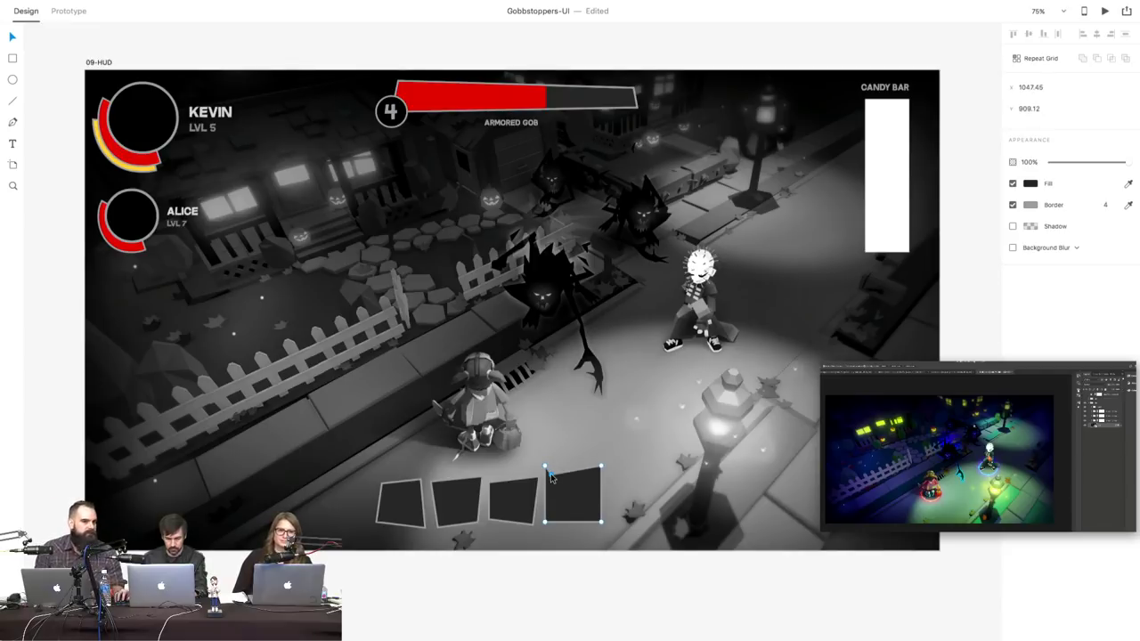
pyautogui.moveTo(550, 478); pyautogui.dragTo(596, 470)
pyautogui.click(602, 466)
pyautogui.click(602, 526)
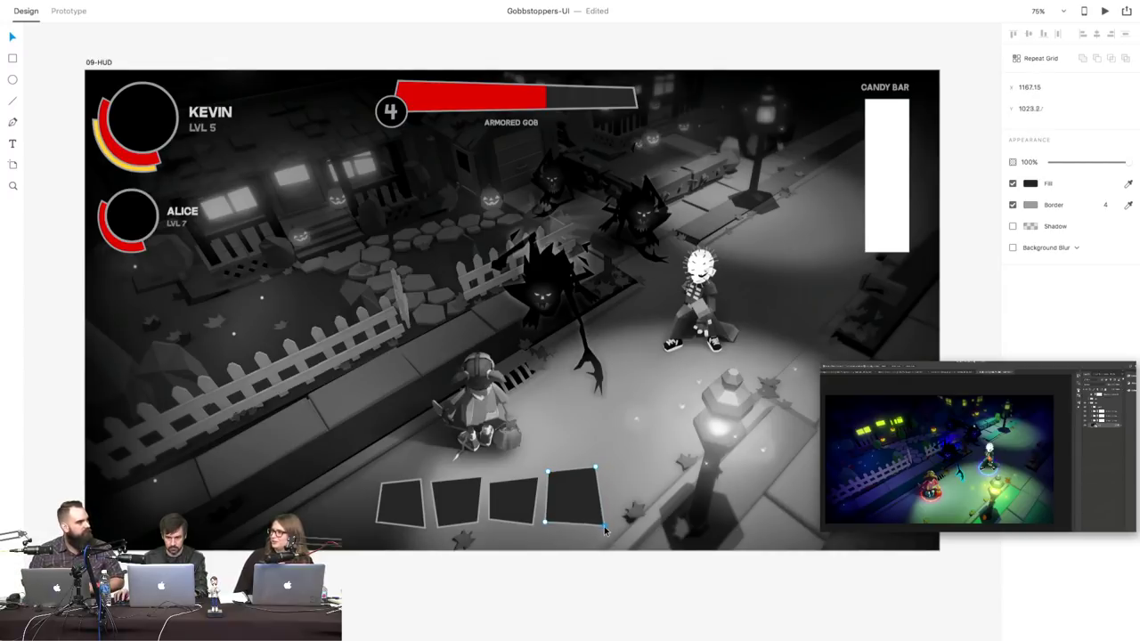
pyautogui.moveTo(602, 526); pyautogui.dragTo(543, 529)
pyautogui.click(540, 531)
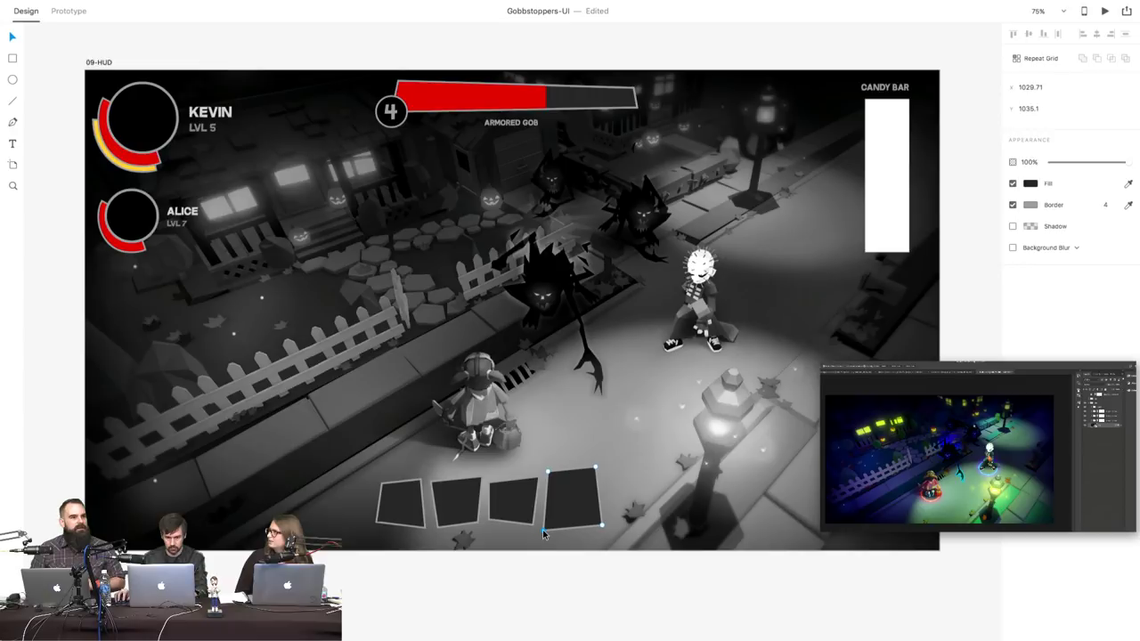
pyautogui.click(626, 513)
pyautogui.press('Escape')
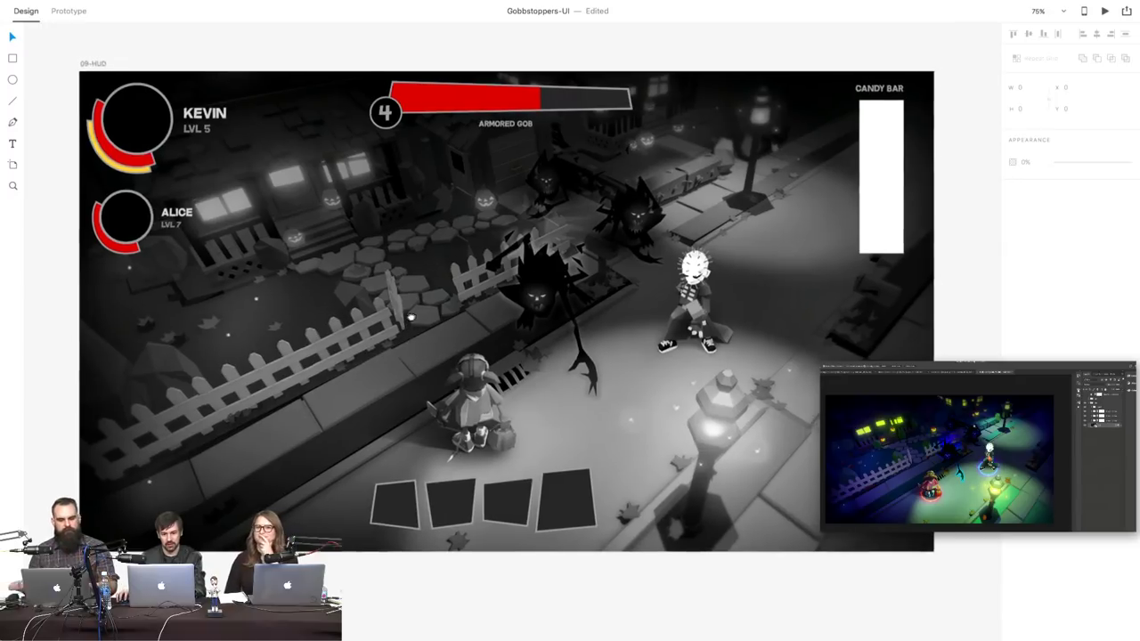
pyautogui.hscroll(1, 407, 323)
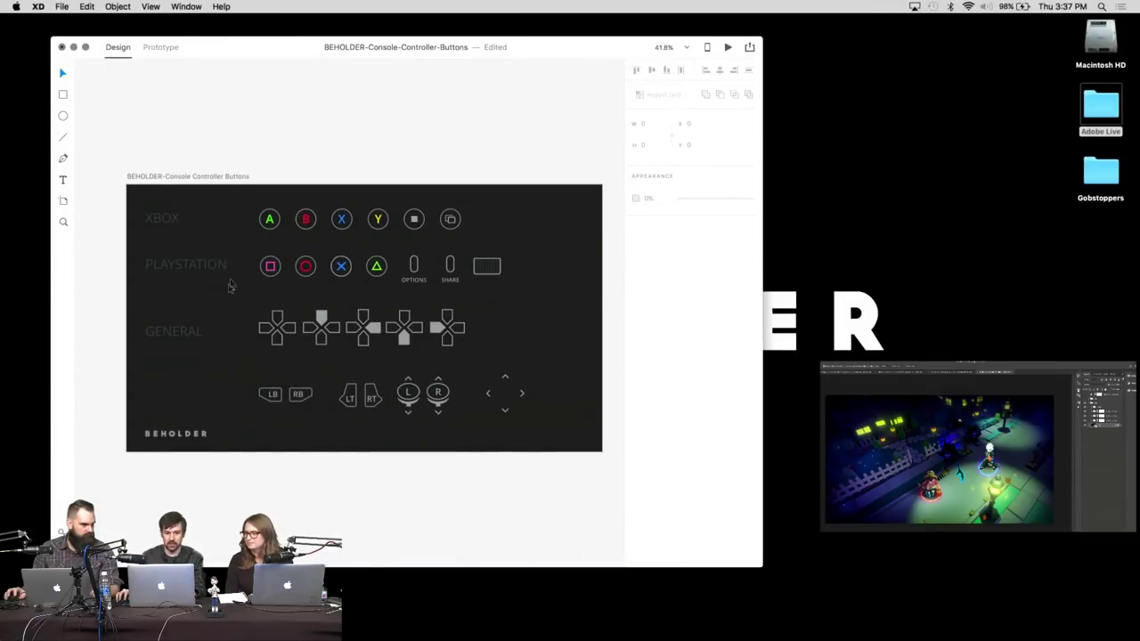
pyautogui.click(270, 265)
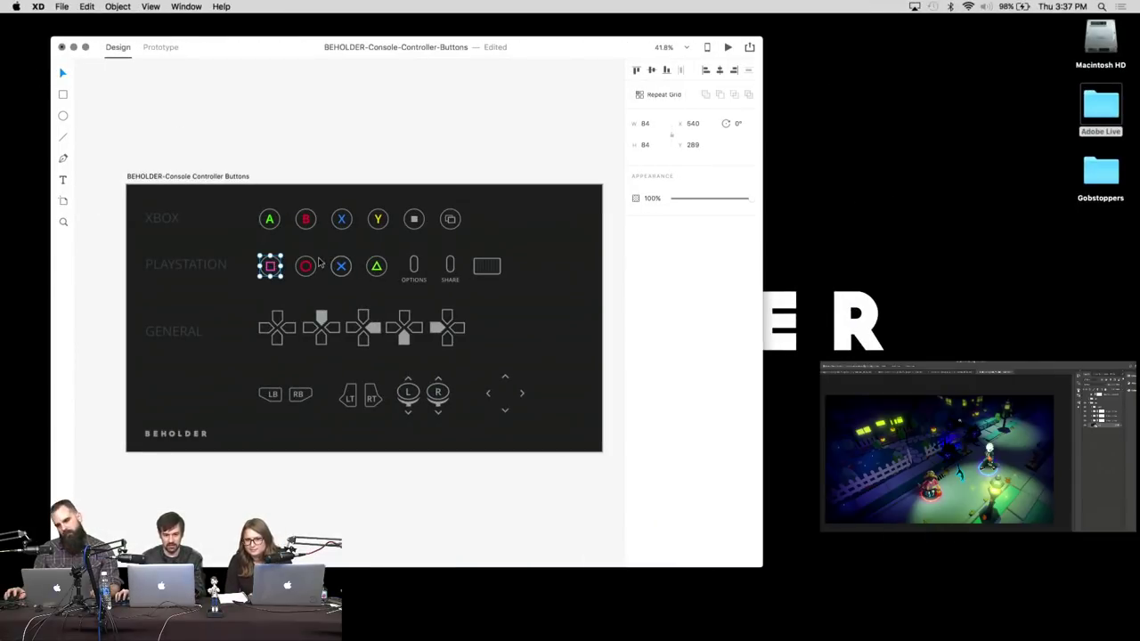
pyautogui.keyDown('shift'); pyautogui.click(308, 266); pyautogui.keyUp('shift')
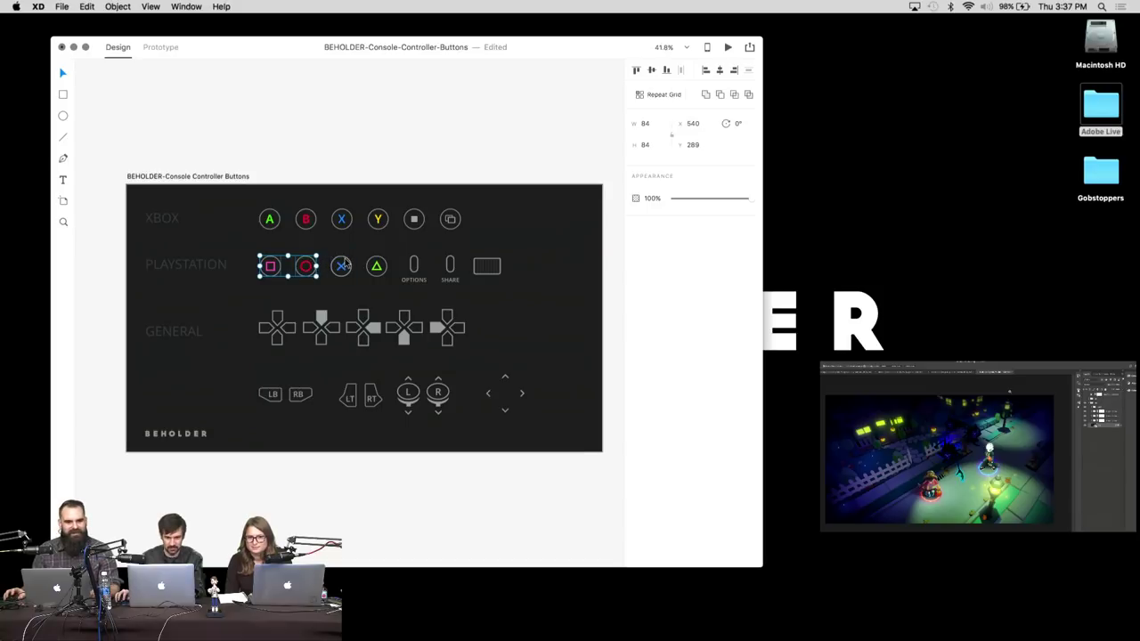
pyautogui.keyDown('shift'); pyautogui.click(346, 258); pyautogui.keyUp('shift')
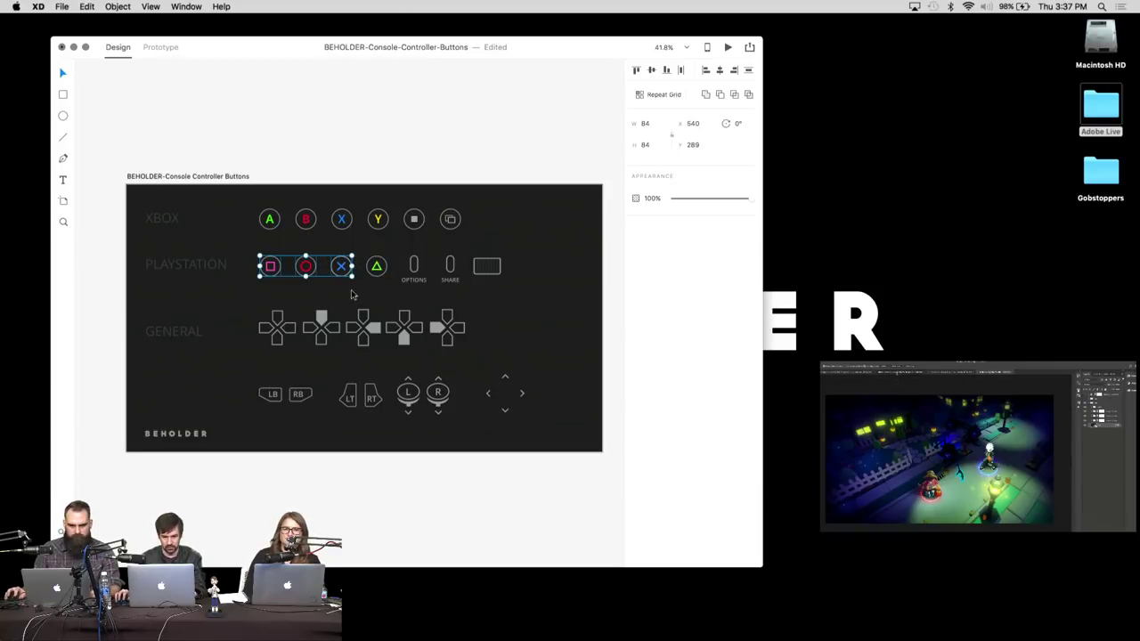
pyautogui.click(327, 276)
# - Copy the PlayStation square, circle and triangle buttons plus the LT and RT triggers from BEHOLDER-Console-Controller-Buttons into the 09-HUD artboard
pyautogui.click(270, 267)
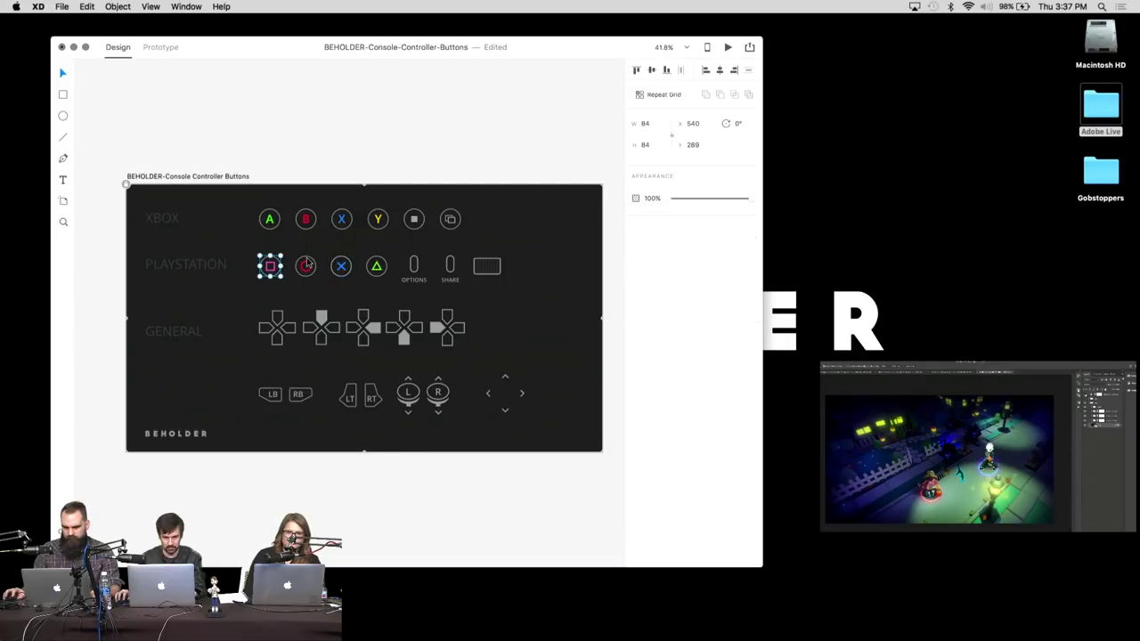
pyautogui.keyDown('shift'); pyautogui.click(307, 265); pyautogui.keyUp('shift')
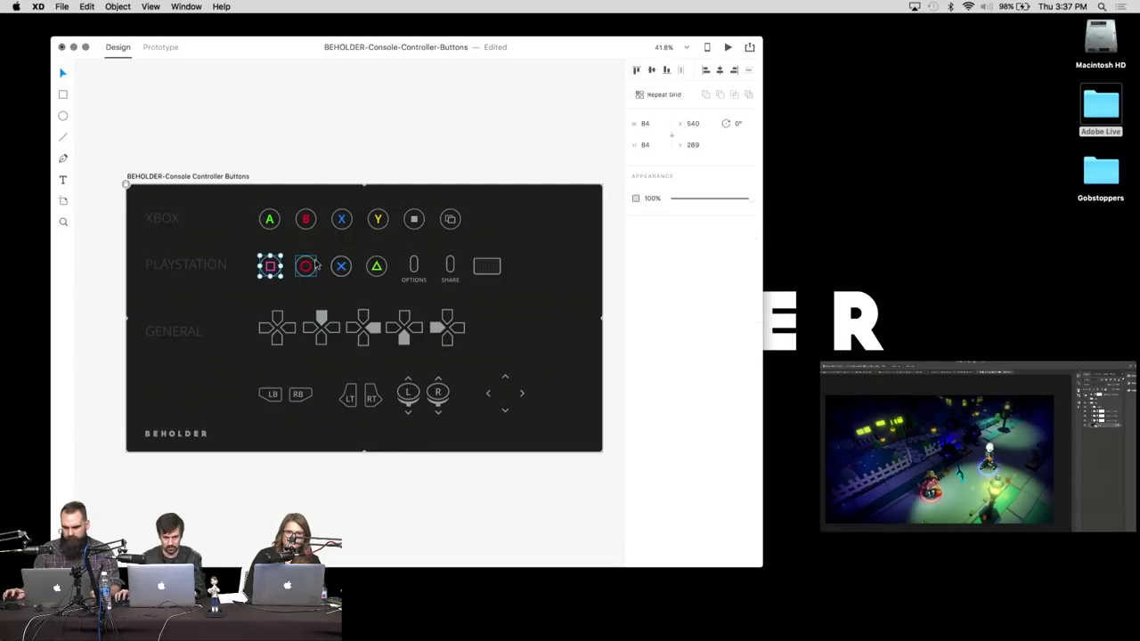
pyautogui.keyDown('shift'); pyautogui.click(378, 265); pyautogui.keyUp('shift')
pyautogui.keyDown('shift'); pyautogui.click(341, 265); pyautogui.keyUp('shift')
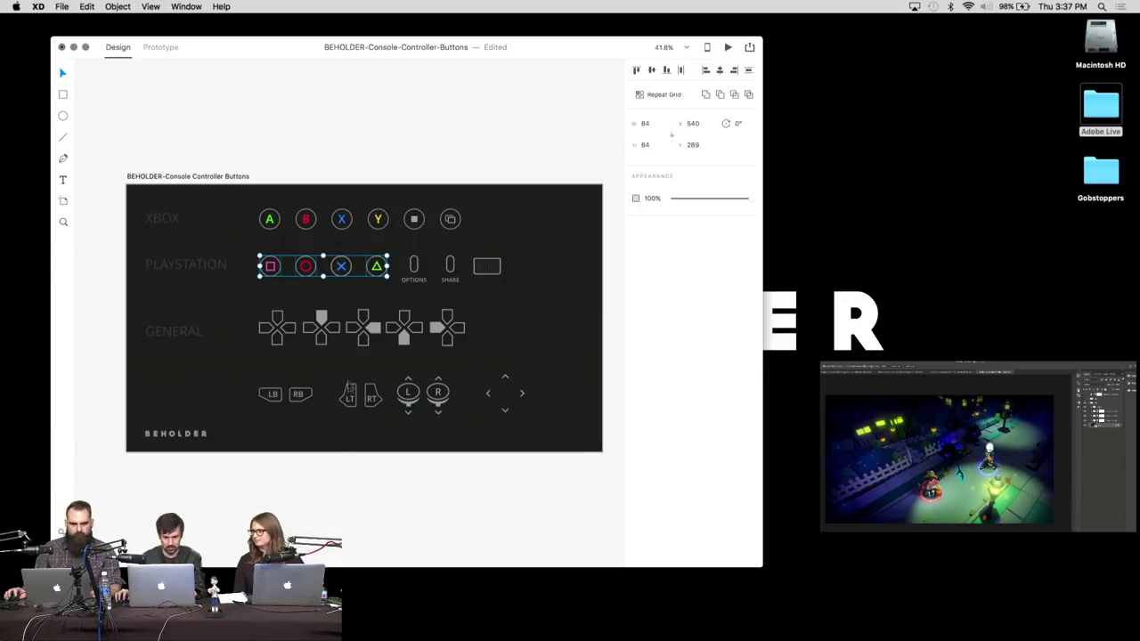
pyautogui.keyDown('shift'); pyautogui.click(349, 392); pyautogui.keyUp('shift')
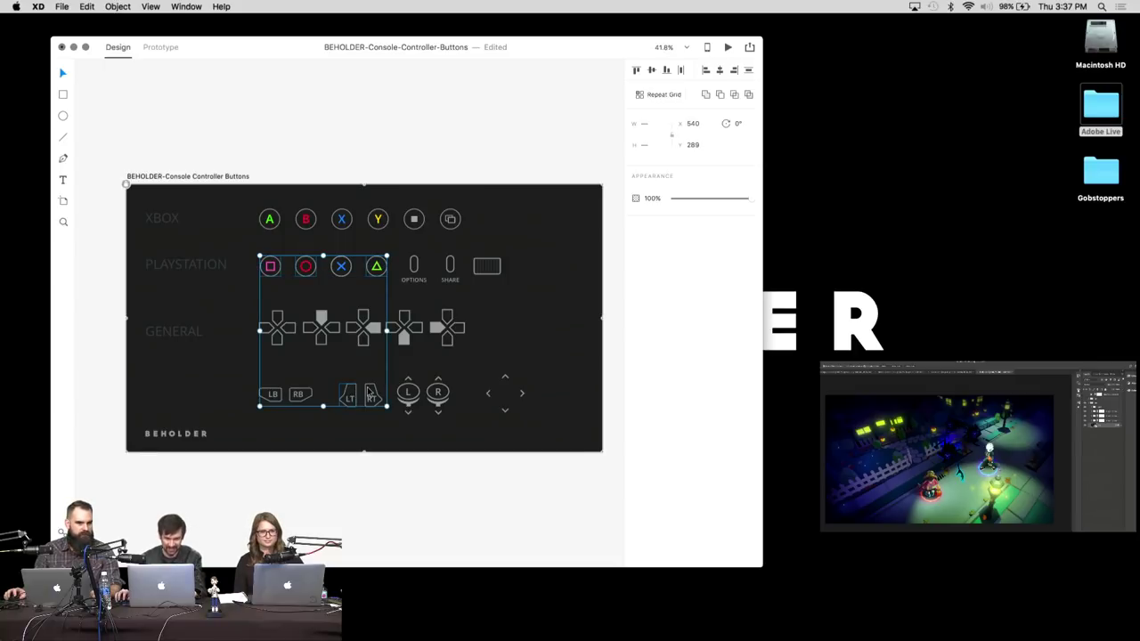
pyautogui.keyDown('shift'); pyautogui.click(372, 397); pyautogui.keyUp('shift')
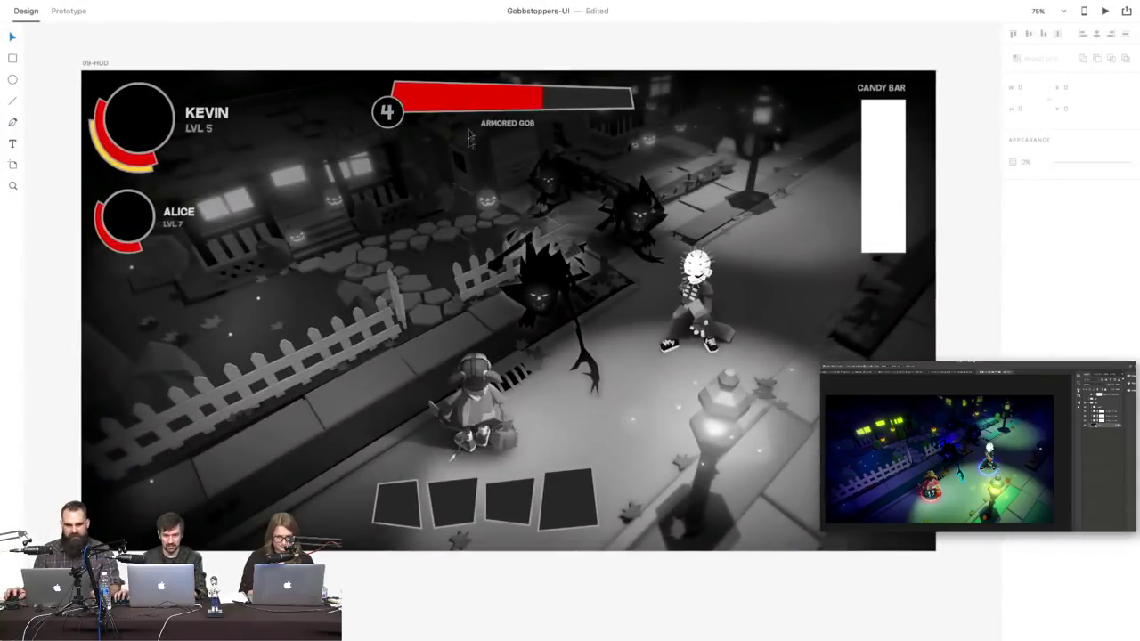
pyautogui.press('super+v')
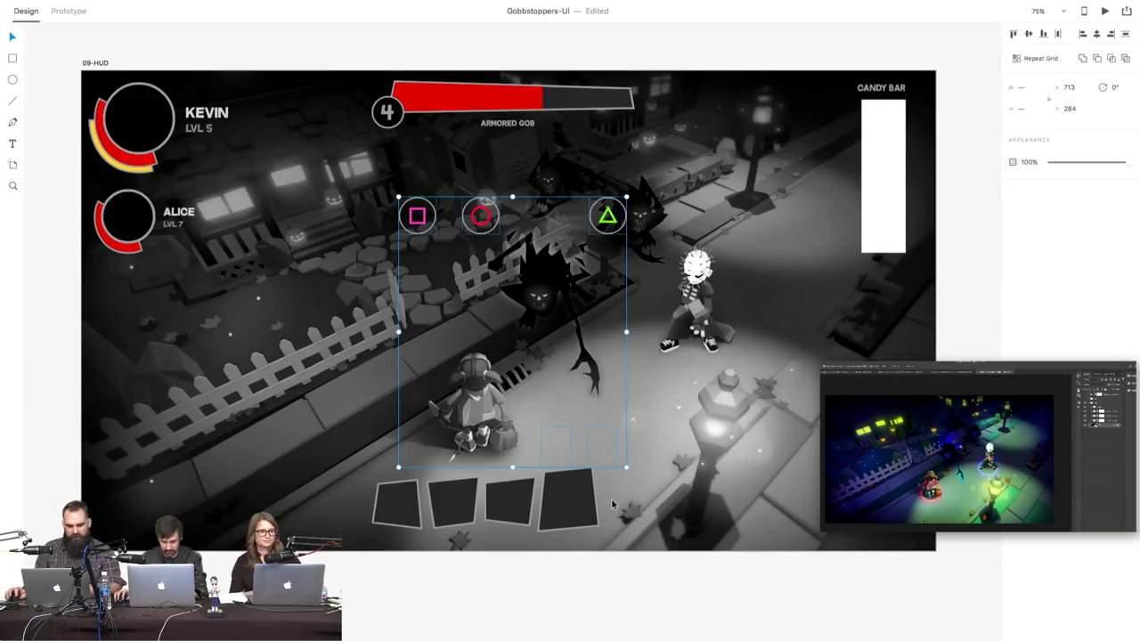
pyautogui.click(545, 426)
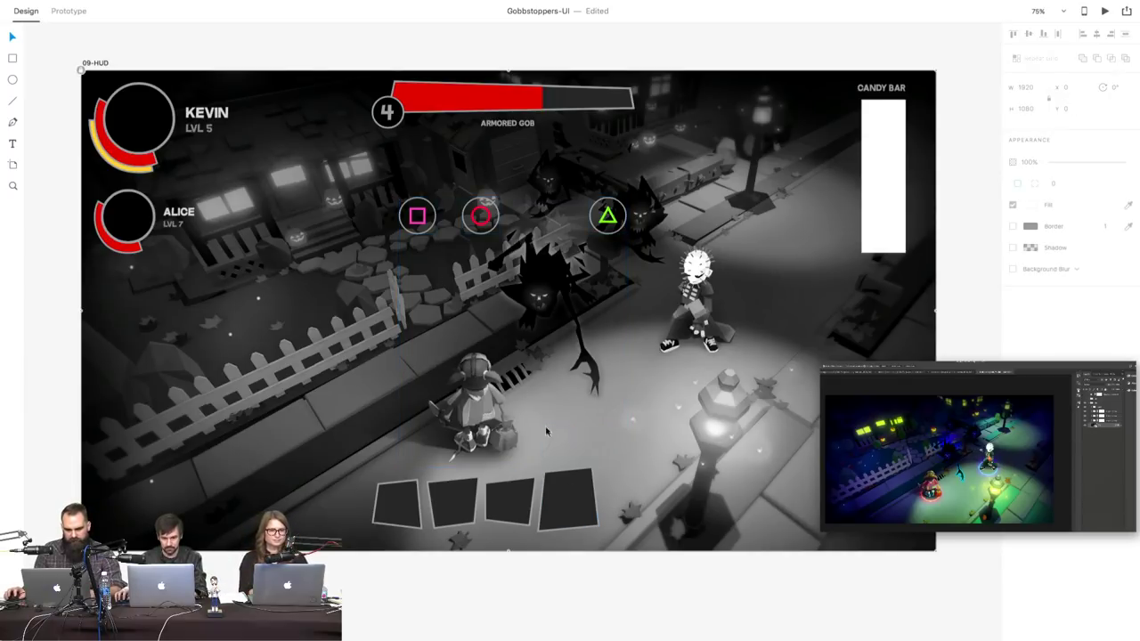
pyautogui.click(570, 432)
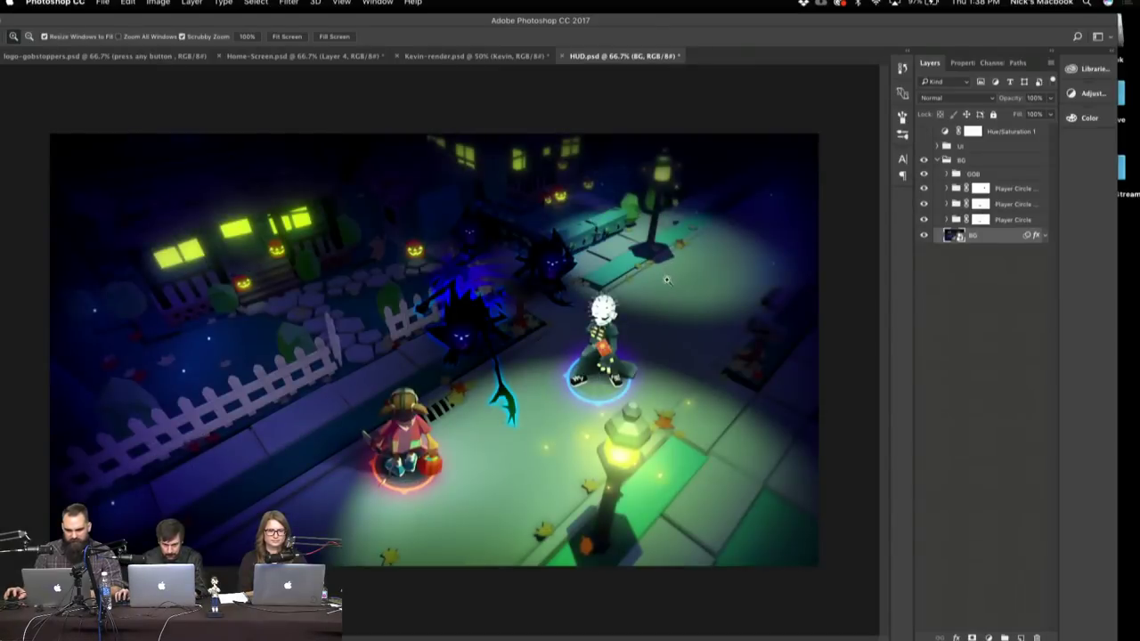
# - Examine the coloured night street scene of HUD.psd in full-screen view in Photoshop, including a close-up of the lamp post
pyautogui.press('f')
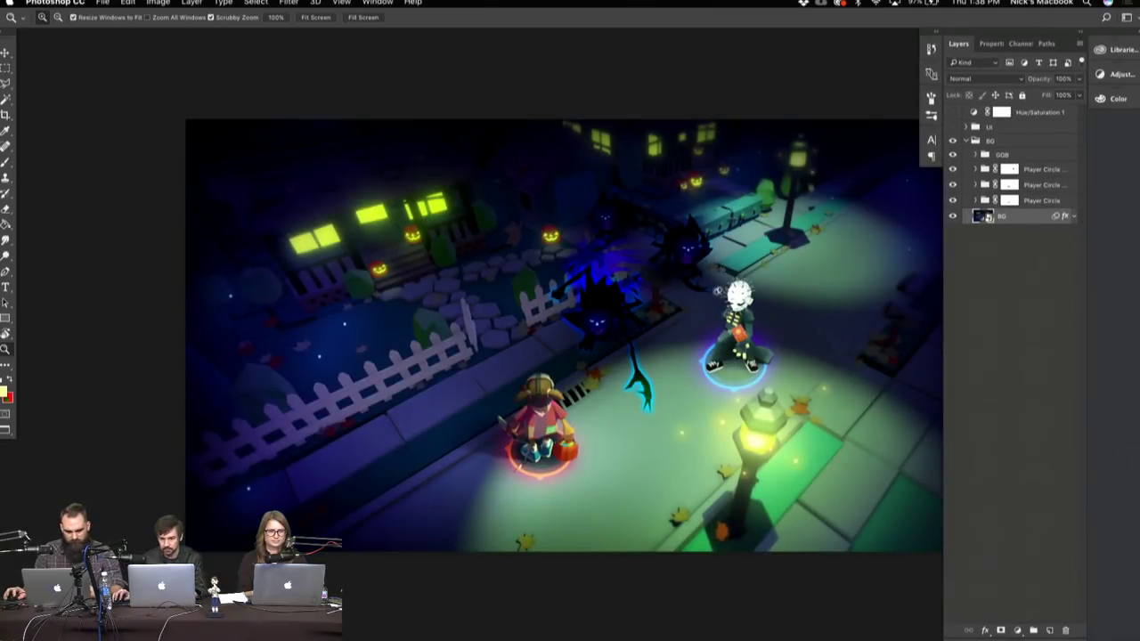
pyautogui.moveTo(695, 260); pyautogui.dragTo(679, 232)
pyautogui.press('f')
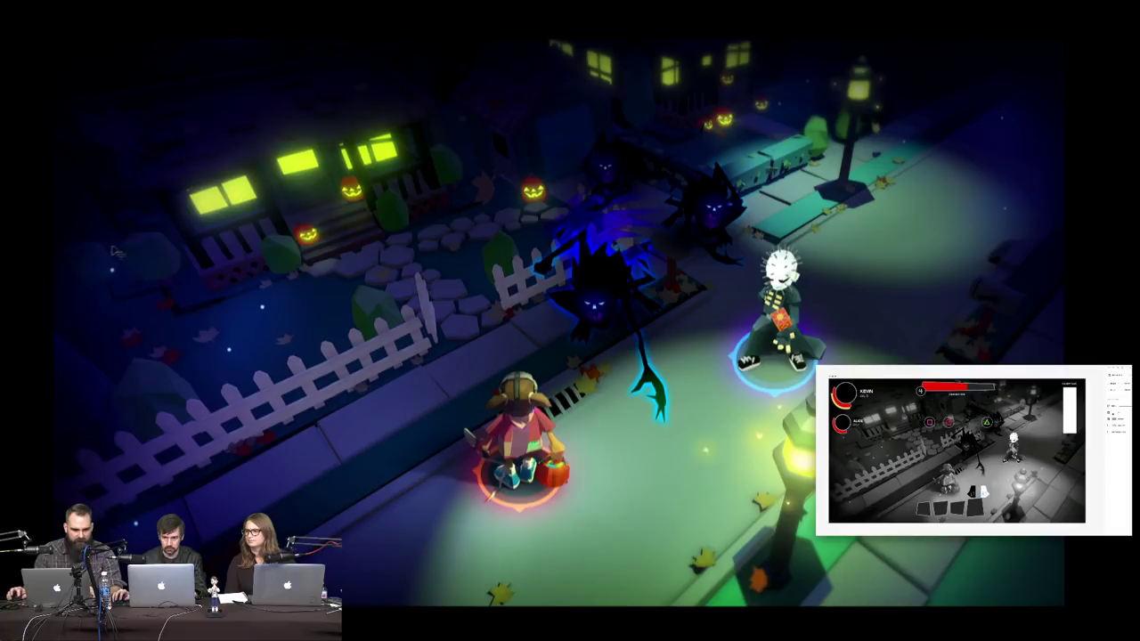
pyautogui.scroll(10, 753, 463)
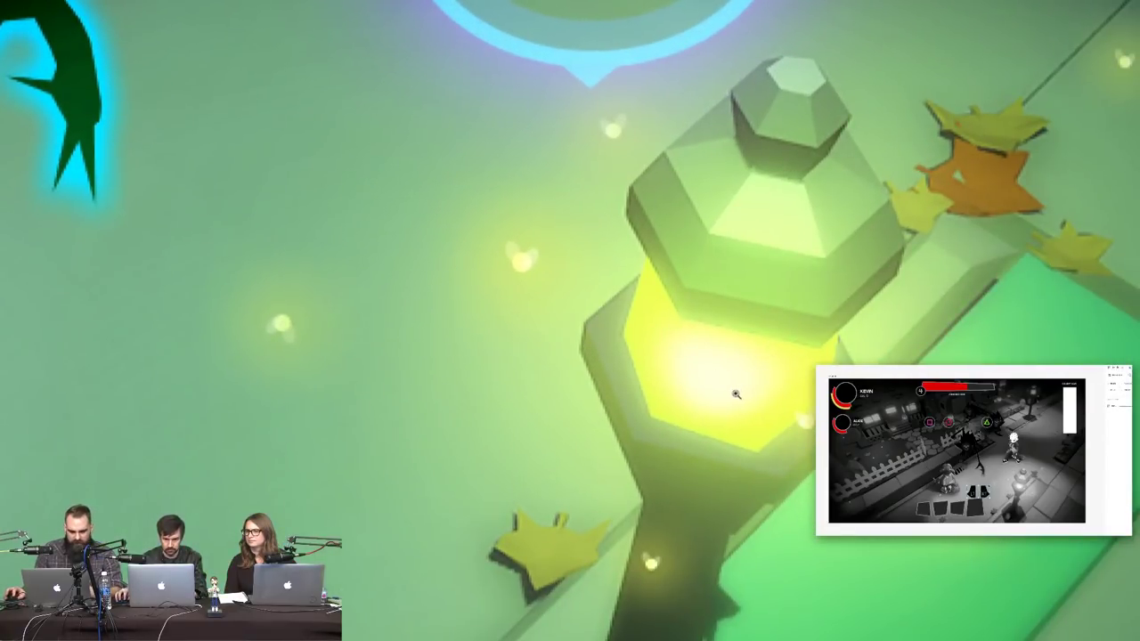
pyautogui.scroll(-5, 725, 344)
pyautogui.scroll(-5, 728, 348)
pyautogui.moveTo(696, 356); pyautogui.dragTo(744, 470)
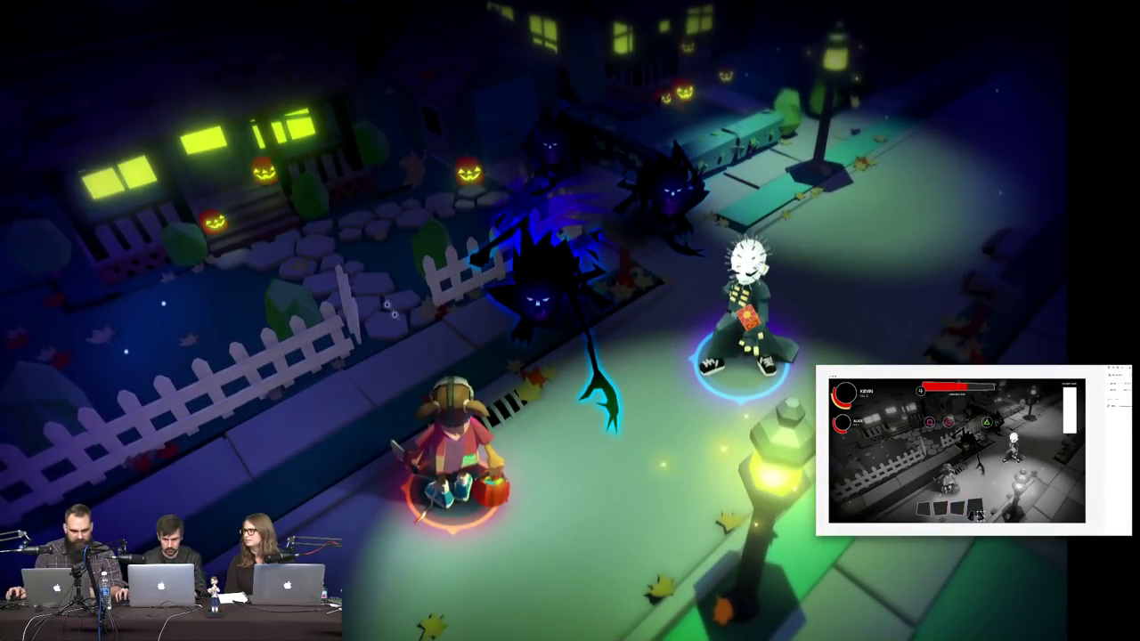
pyautogui.moveTo(362, 270); pyautogui.dragTo(442, 292)
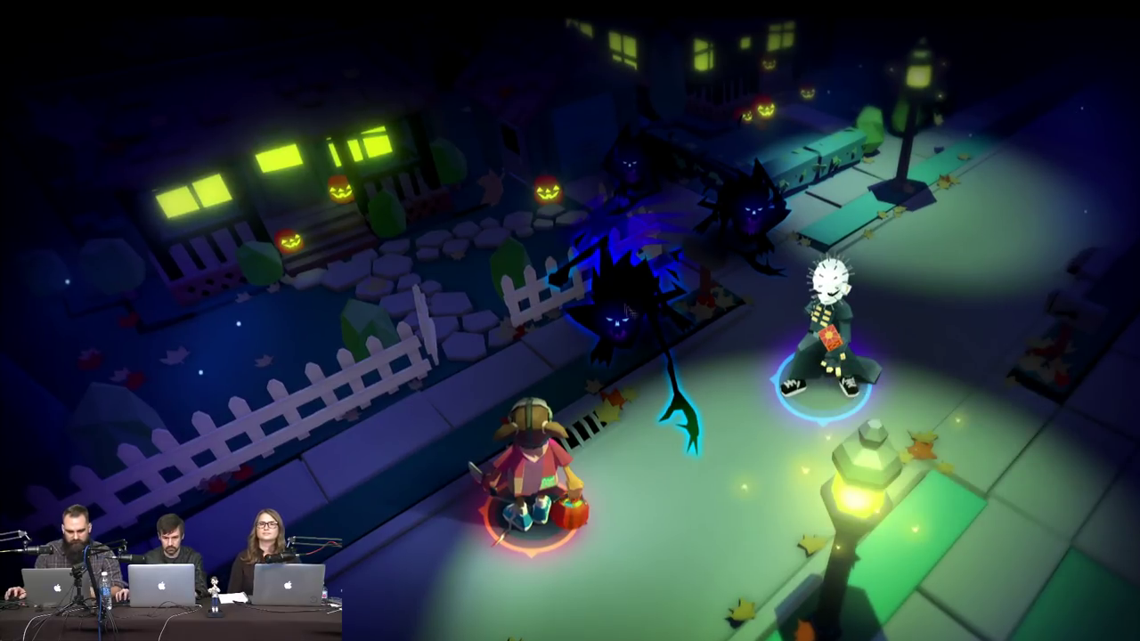
# - Examine the glowing shadow creature by the white fence up close and within the whole scene
pyautogui.scroll(5, 647, 331)
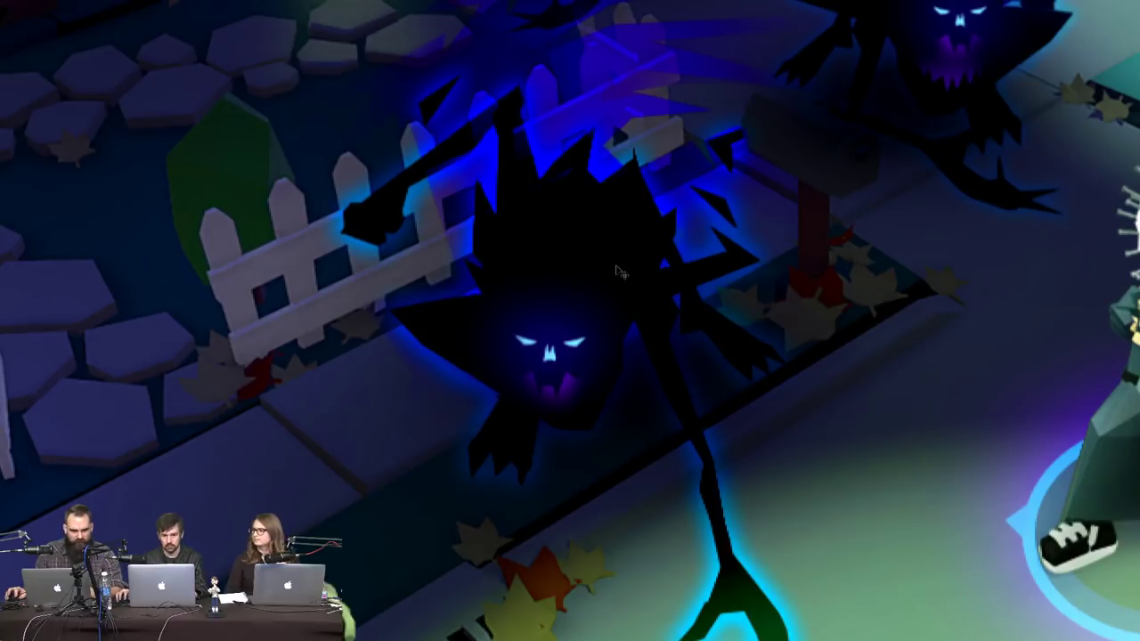
pyautogui.scroll(-2, 615, 263)
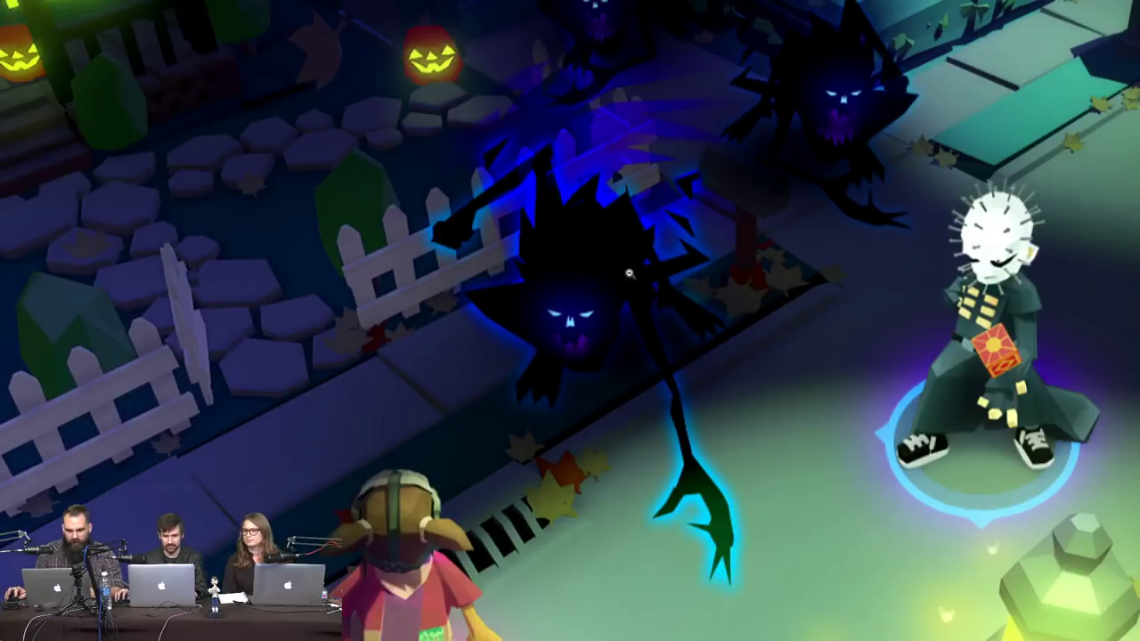
pyautogui.scroll(-3, 629, 273)
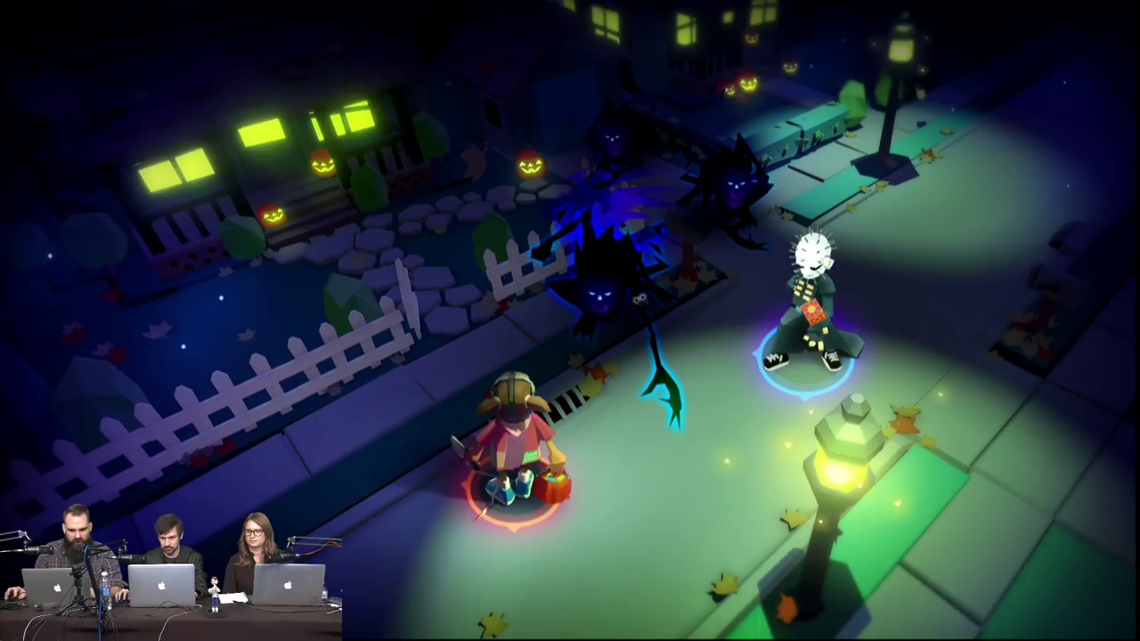
pyautogui.scroll(4, 619, 268)
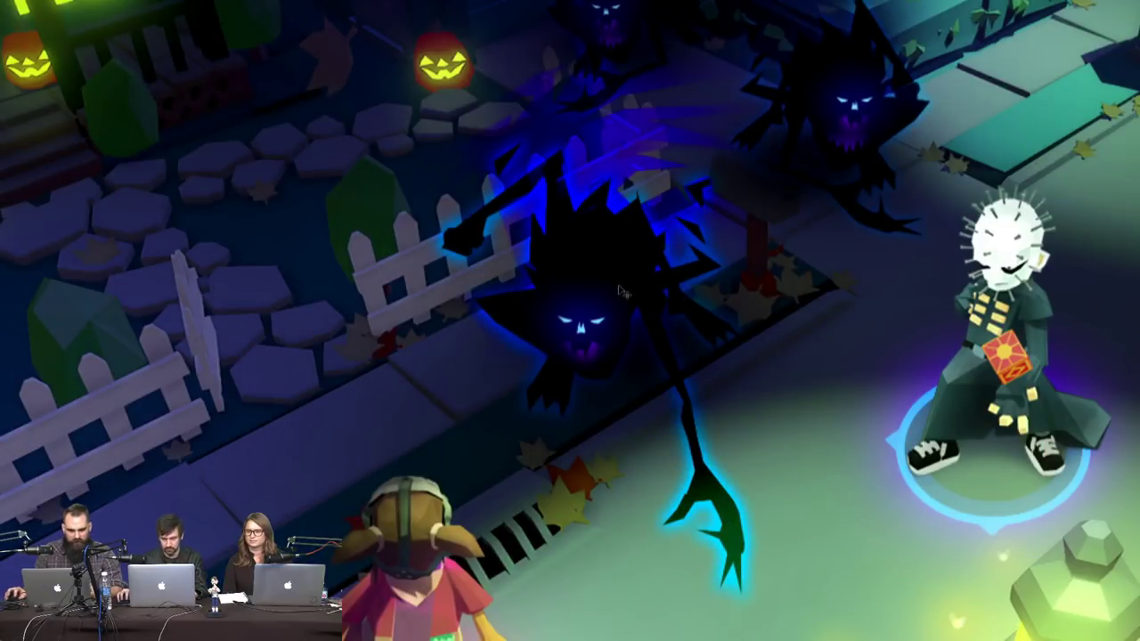
pyautogui.scroll(-4, 623, 296)
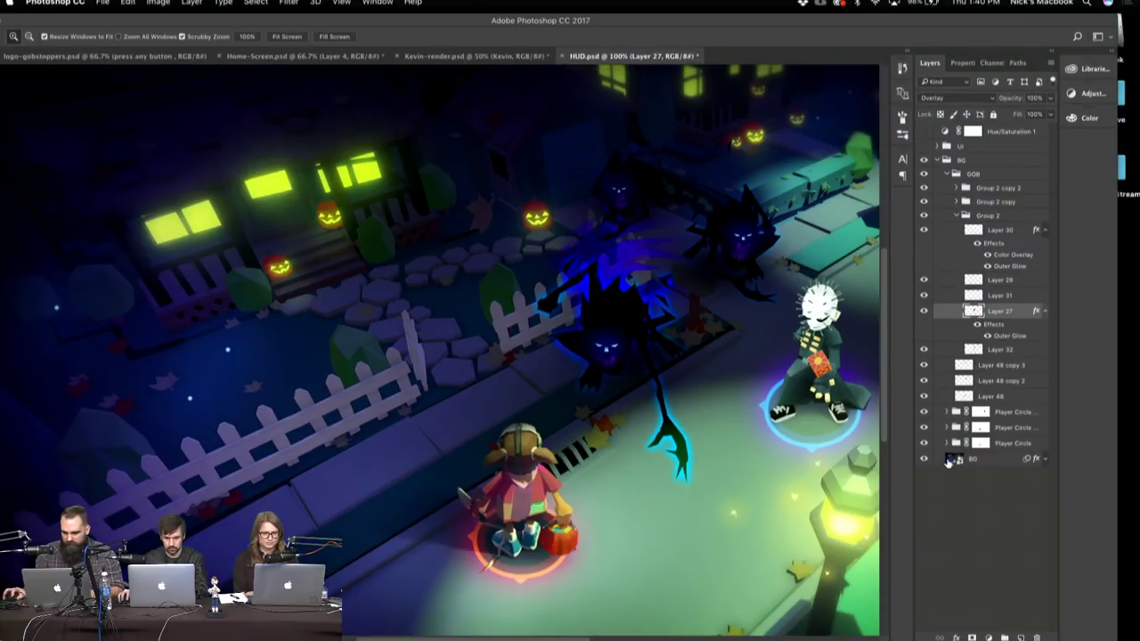
# - Collapse the GOB group and open the contents of the BG smart object
pyautogui.click(949, 460)
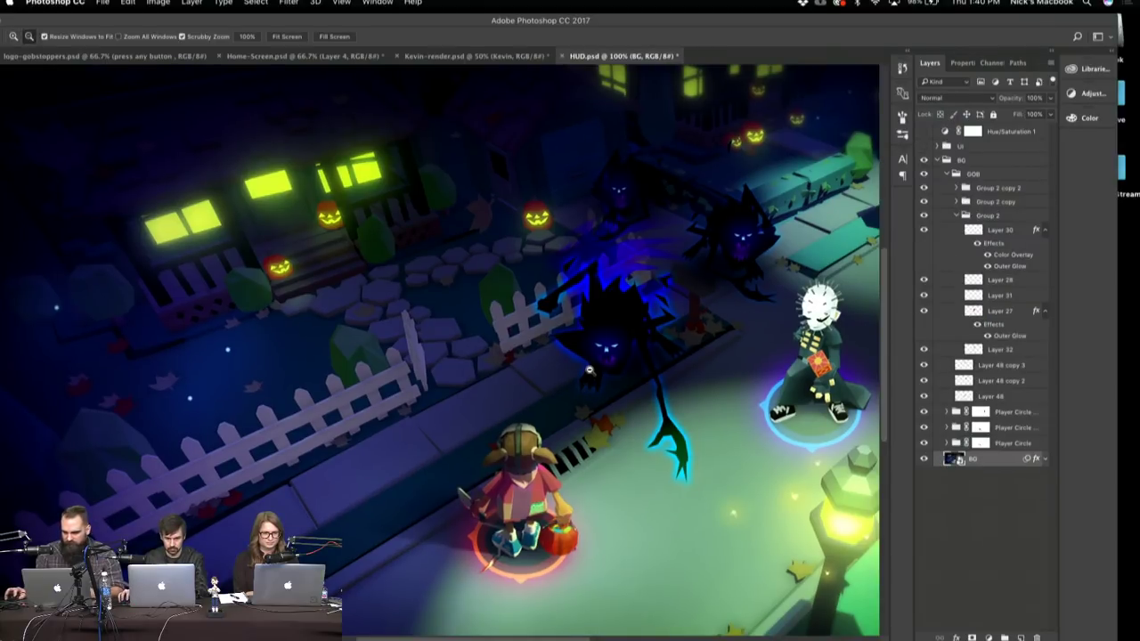
pyautogui.press('super+minus')
pyautogui.click(953, 175)
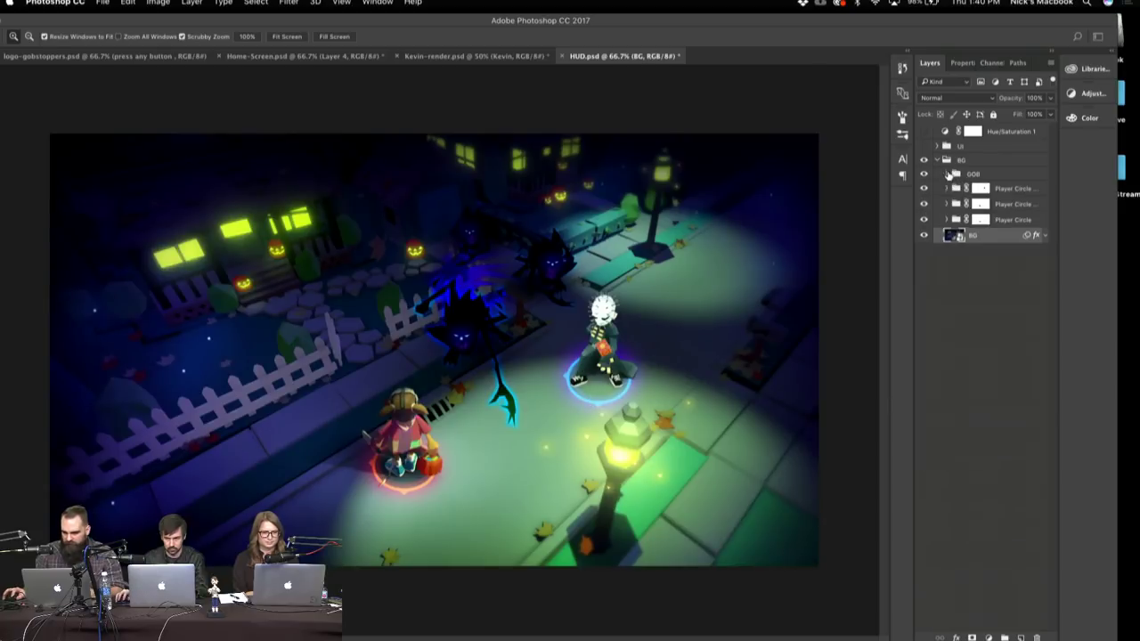
pyautogui.doubleClick(954, 233)
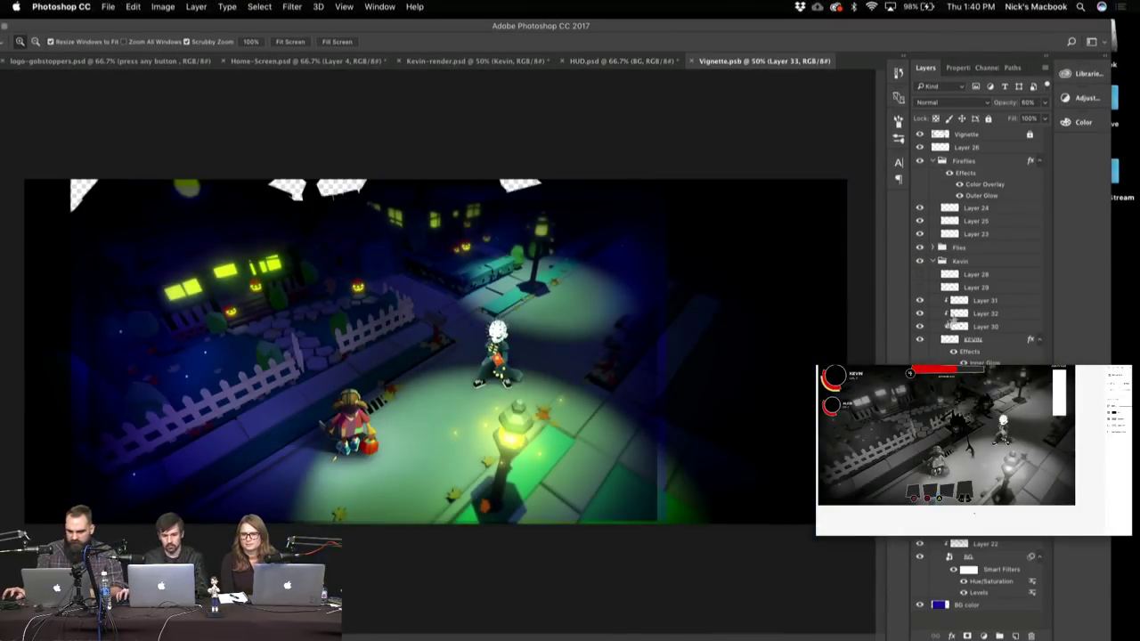
# - Collapse the Fireflies group, compare the yard with the group hidden and shown, and select the group
pyautogui.click(933, 160)
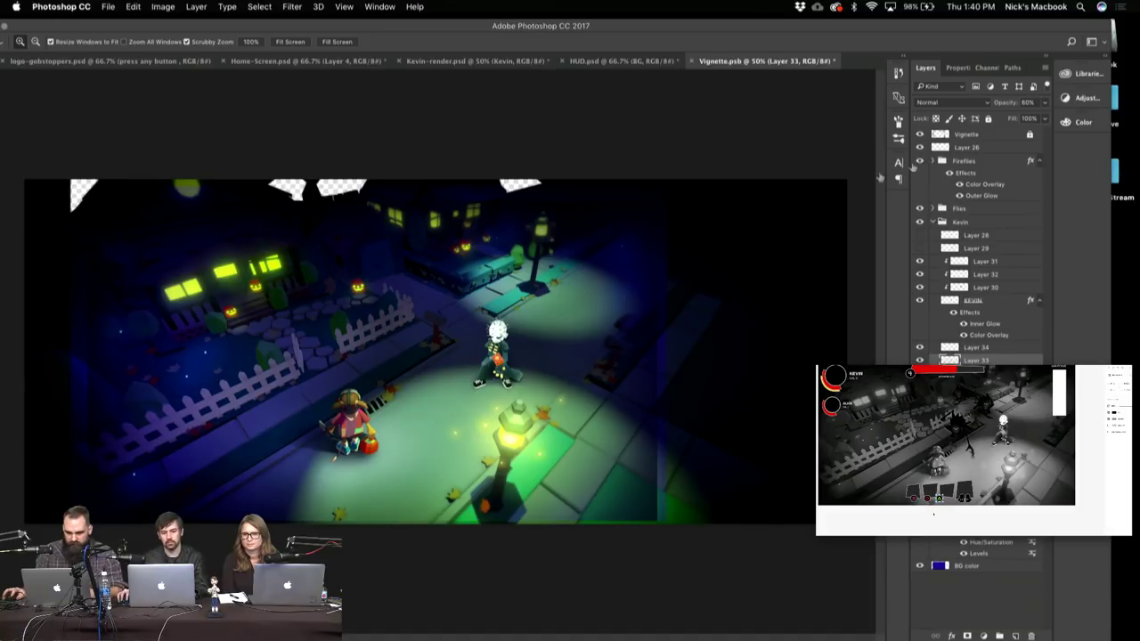
pyautogui.click(281, 366)
pyautogui.click(258, 374)
pyautogui.hscroll(-5, 236, 378)
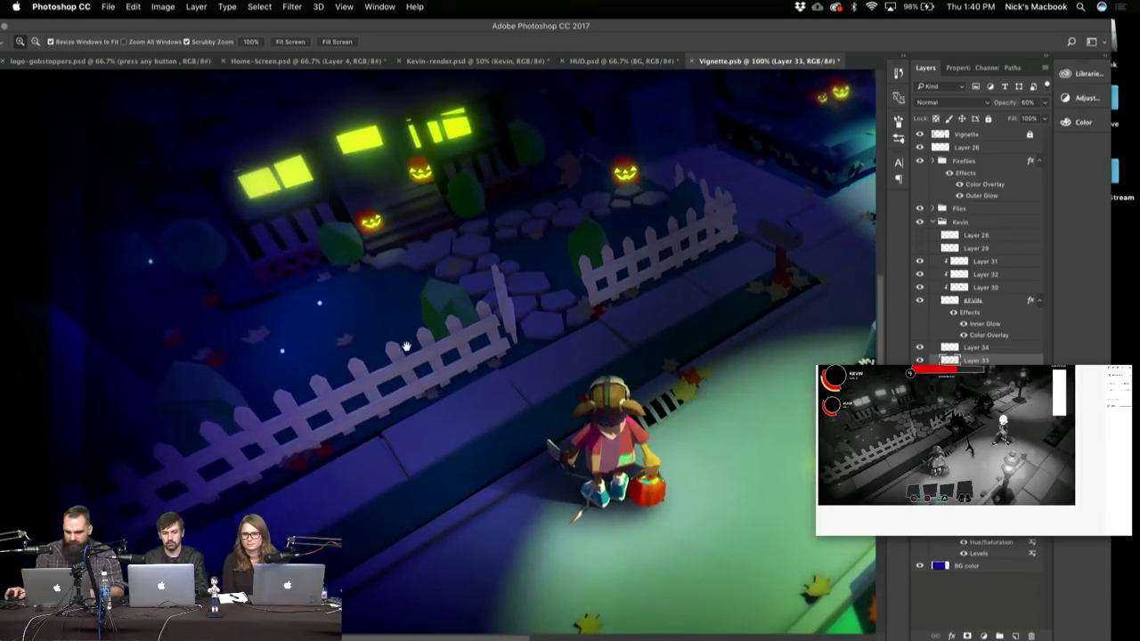
pyautogui.click(920, 161)
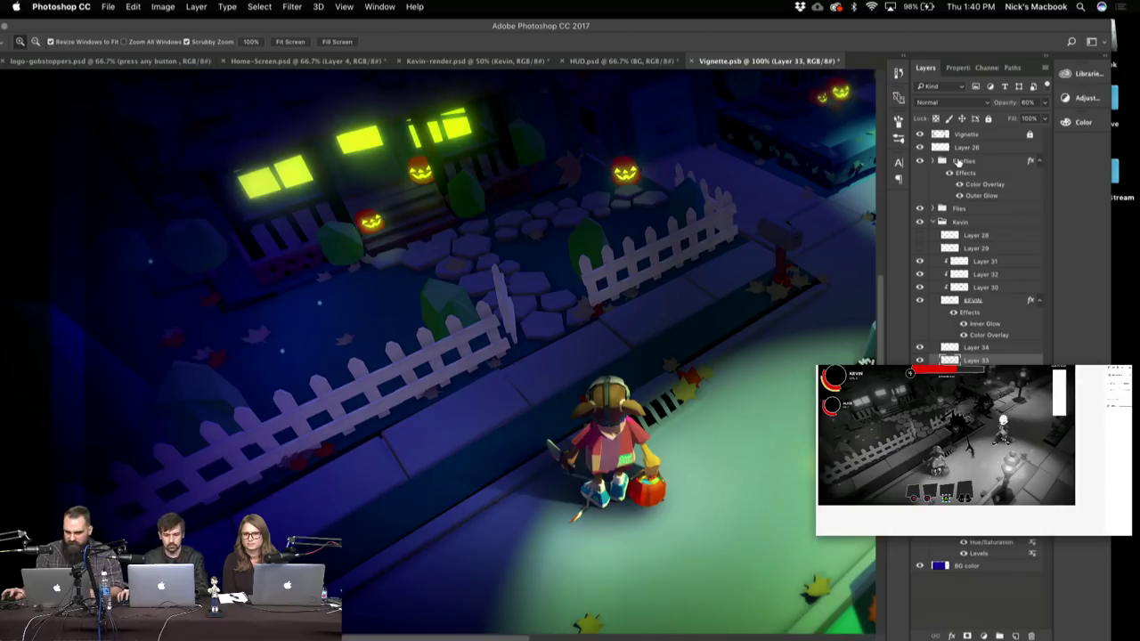
pyautogui.click(960, 162)
# - Compare the yard's fireflies up close with their Color Overlay and Outer Glow effects off and on
pyautogui.click(961, 185)
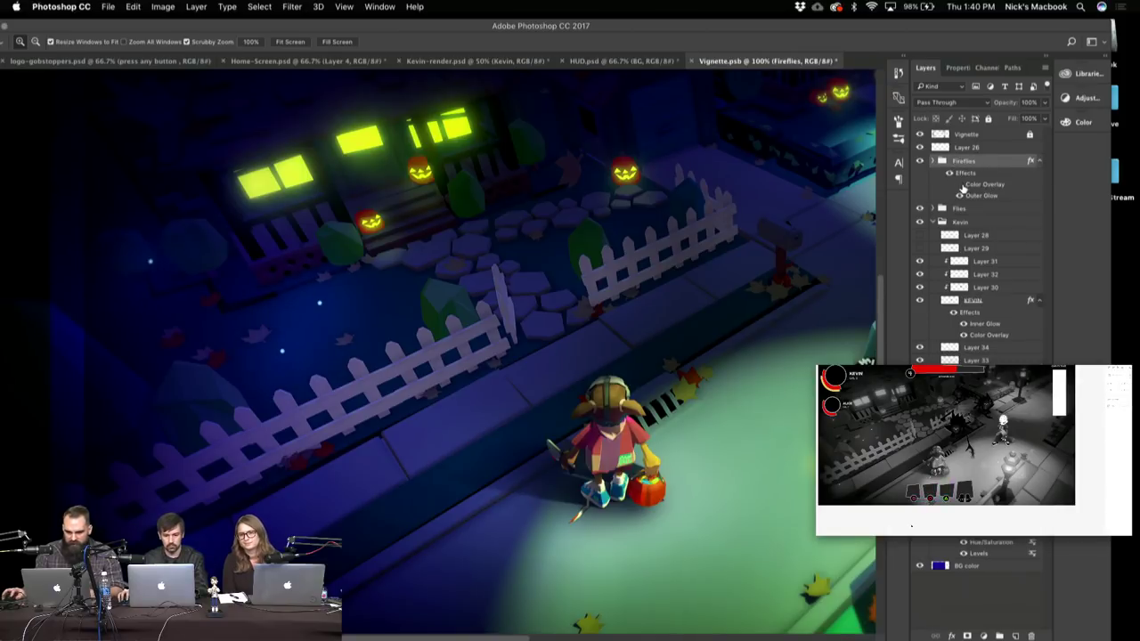
pyautogui.click(960, 195)
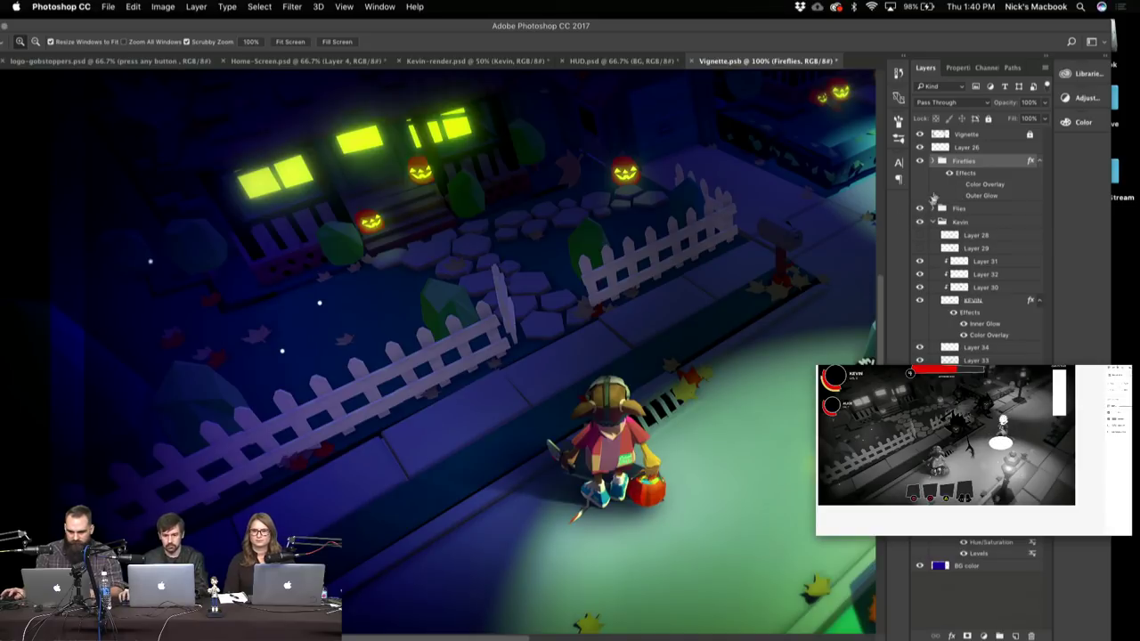
pyautogui.moveTo(336, 291); pyautogui.dragTo(416, 319)
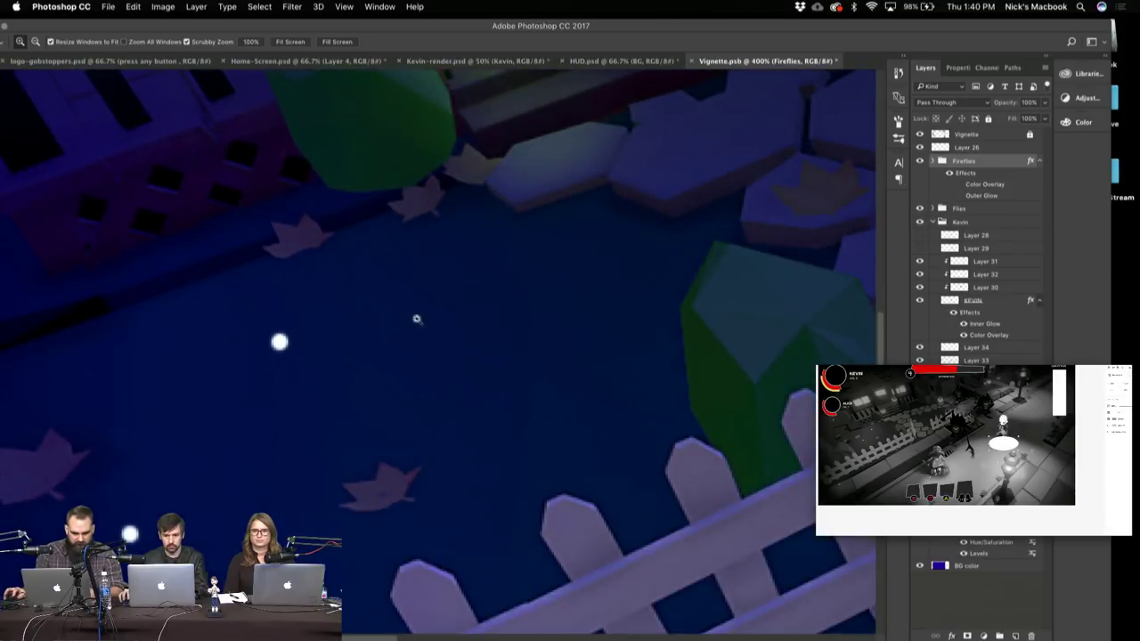
pyautogui.keyDown('alt'); pyautogui.click(450, 326); pyautogui.keyUp('alt')
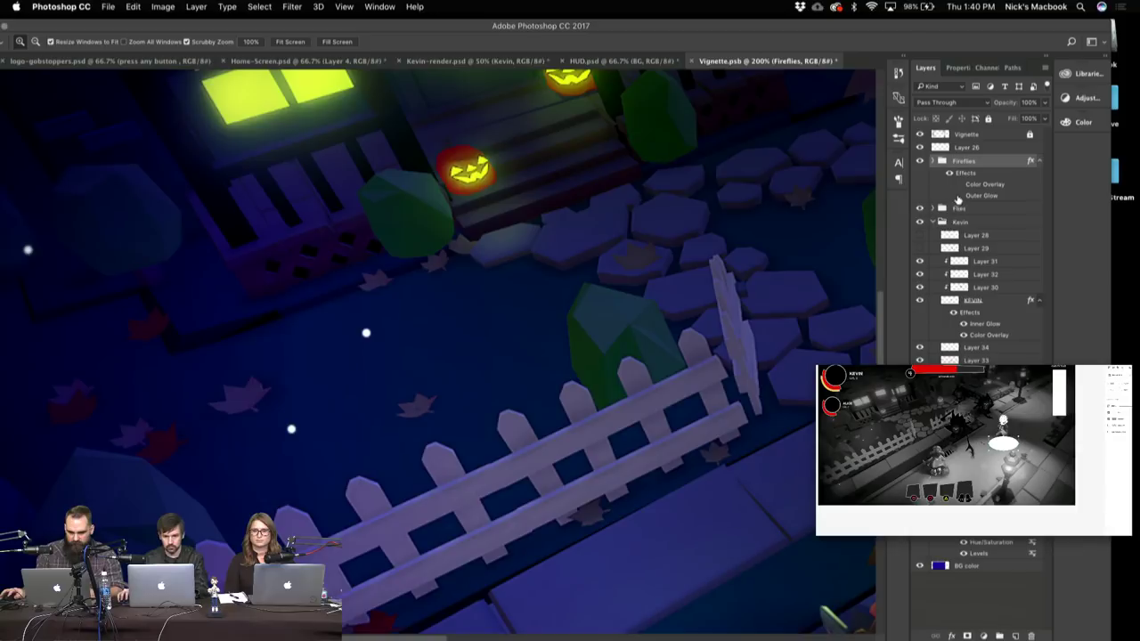
pyautogui.keyDown('alt'); pyautogui.click(574, 326); pyautogui.keyUp('alt')
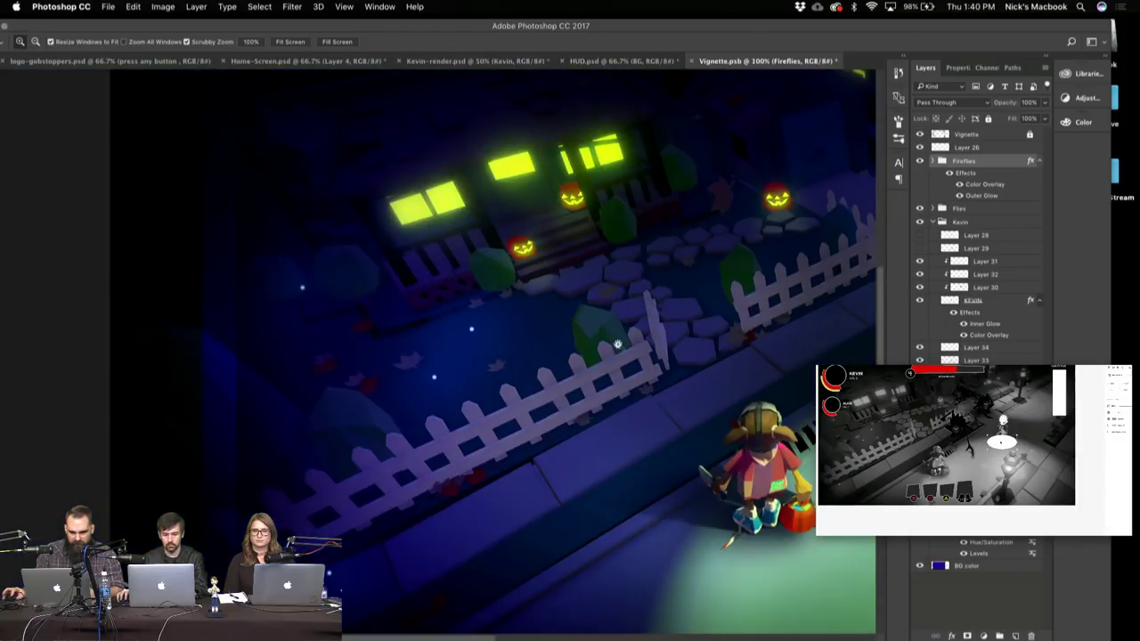
pyautogui.moveTo(618, 344); pyautogui.dragTo(588, 283)
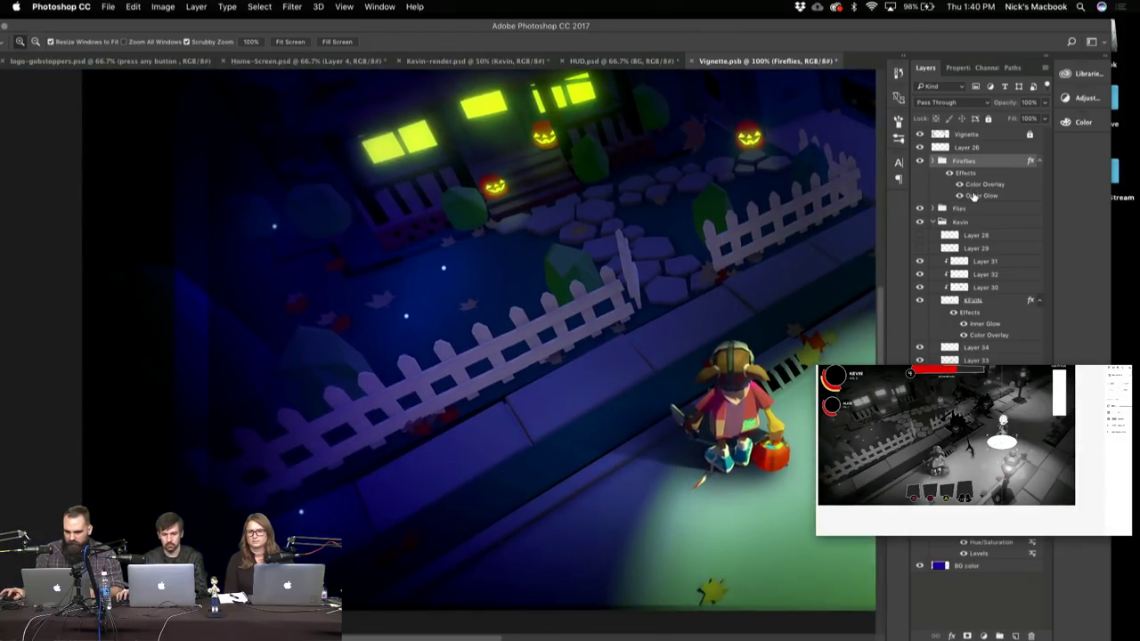
# - Review the Fireflies group's Outer Glow settings and look briefly at the layers inside the group
pyautogui.doubleClick(974, 195)
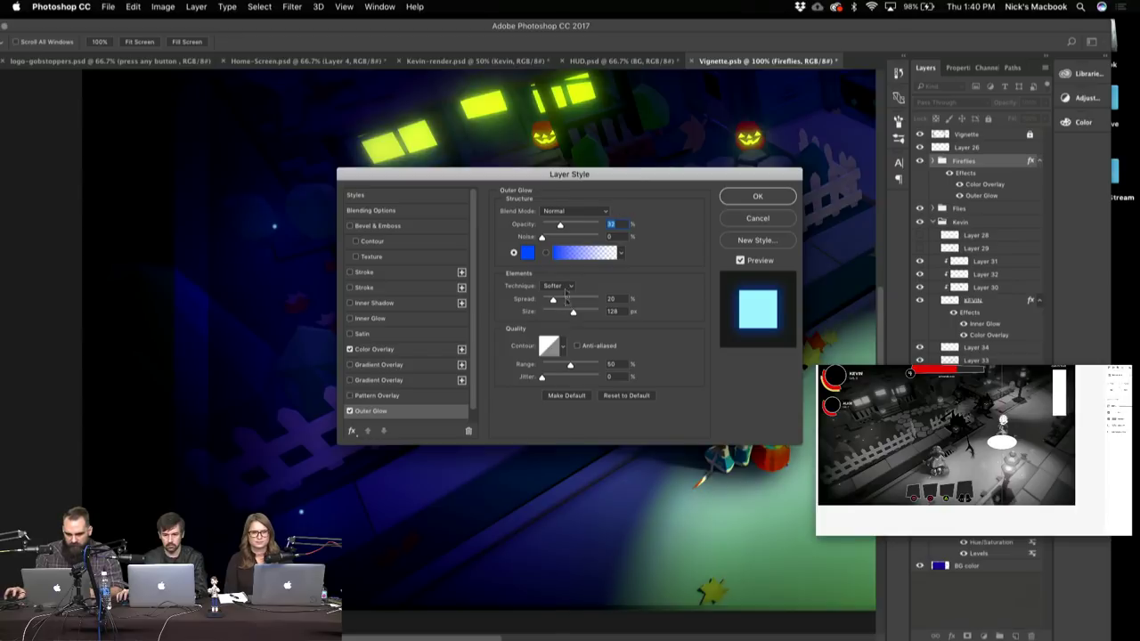
pyautogui.click(750, 198)
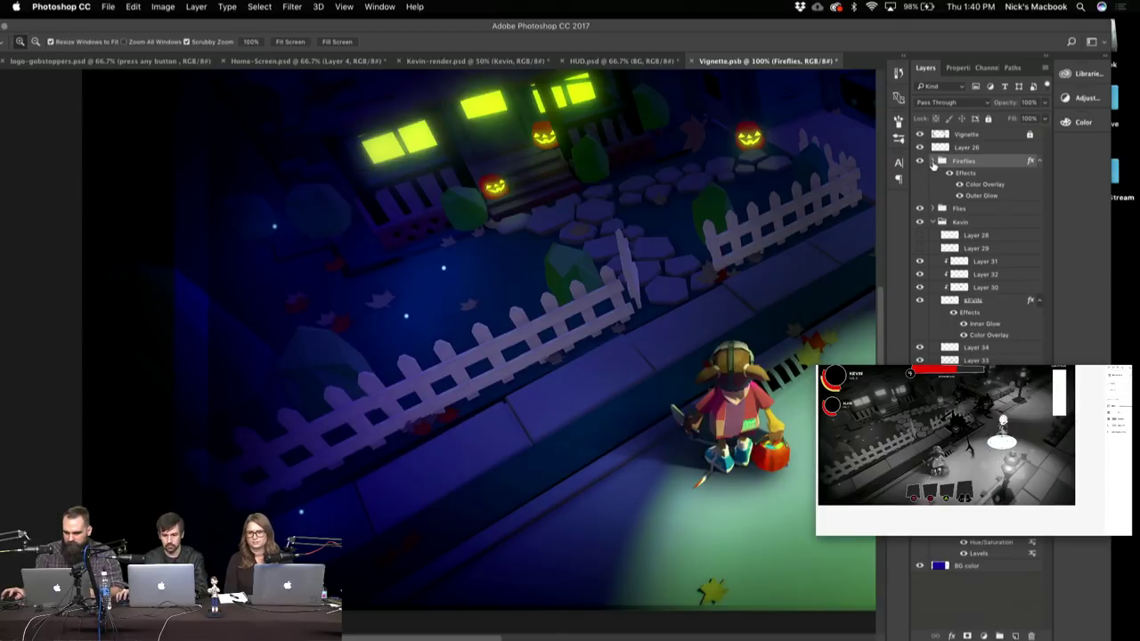
pyautogui.click(932, 161)
pyautogui.click(933, 161)
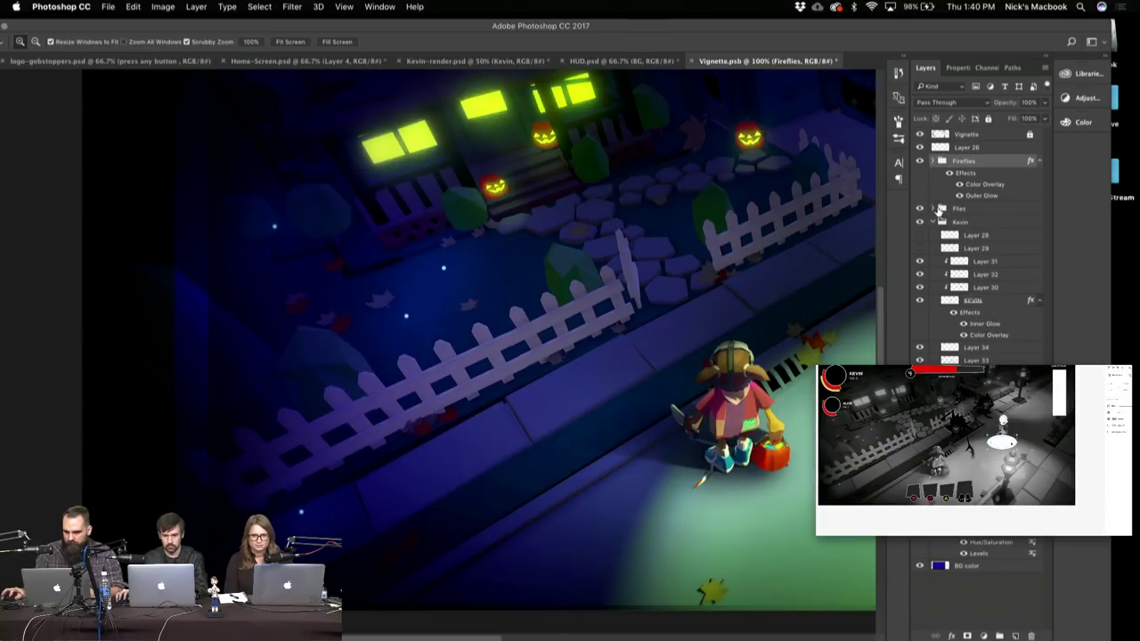
# - Compare the street lamp area with the Flies group hidden and shown
pyautogui.hscroll(5, 932, 209)
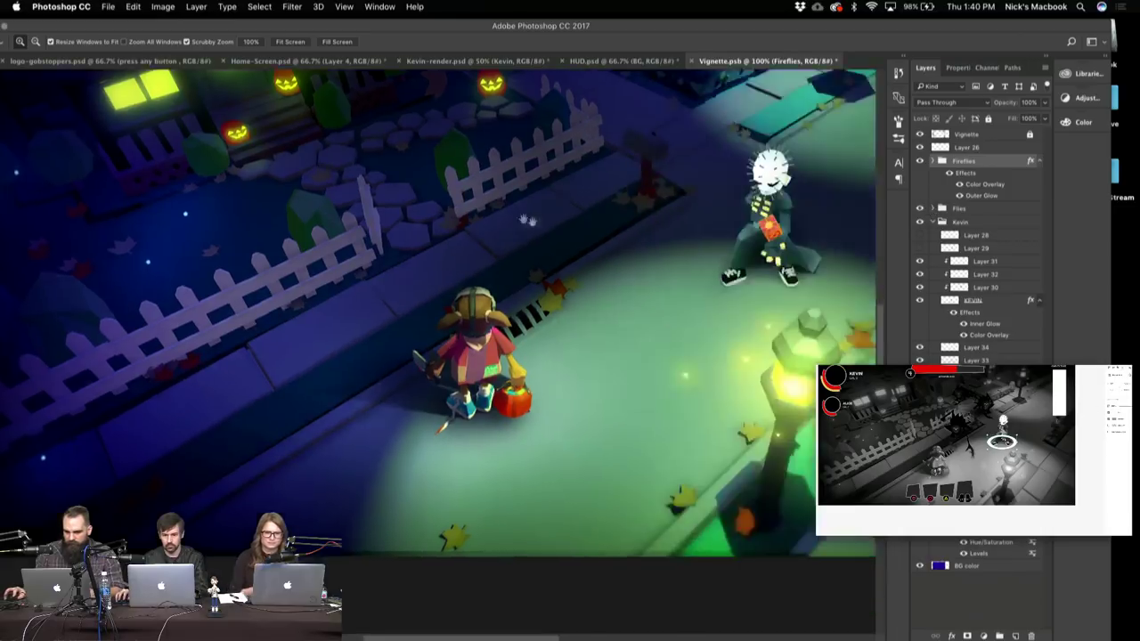
pyautogui.click(920, 209)
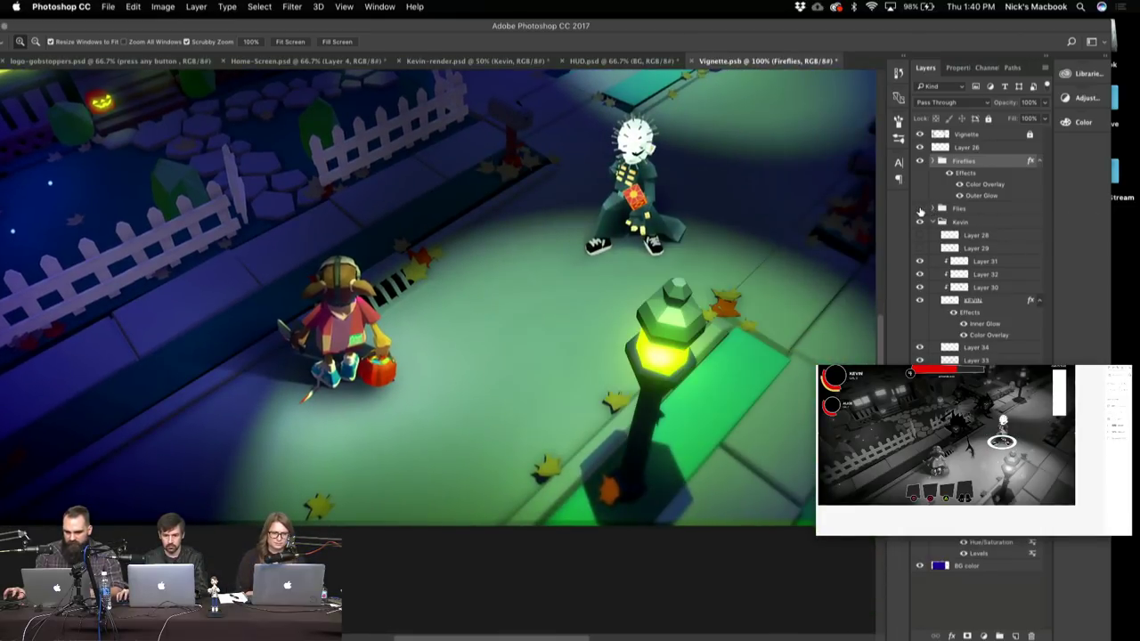
pyautogui.click(920, 209)
pyautogui.click(920, 210)
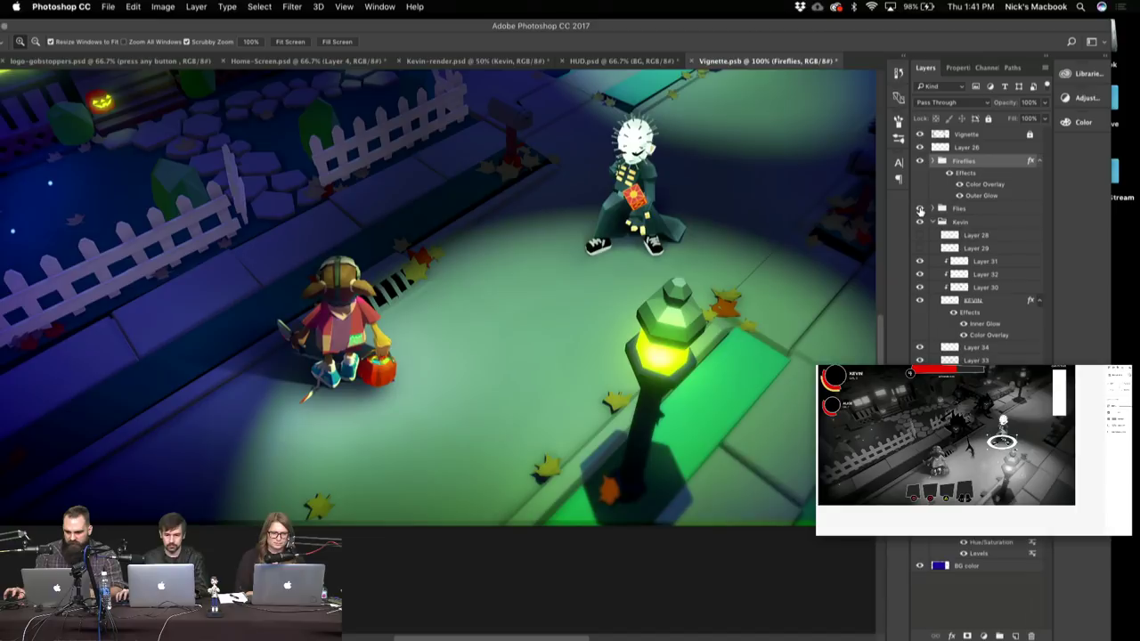
pyautogui.click(920, 210)
# - Expand the Flies group and select its fly layers from Fly copy 10 through Fly
pyautogui.click(932, 208)
pyautogui.click(967, 223)
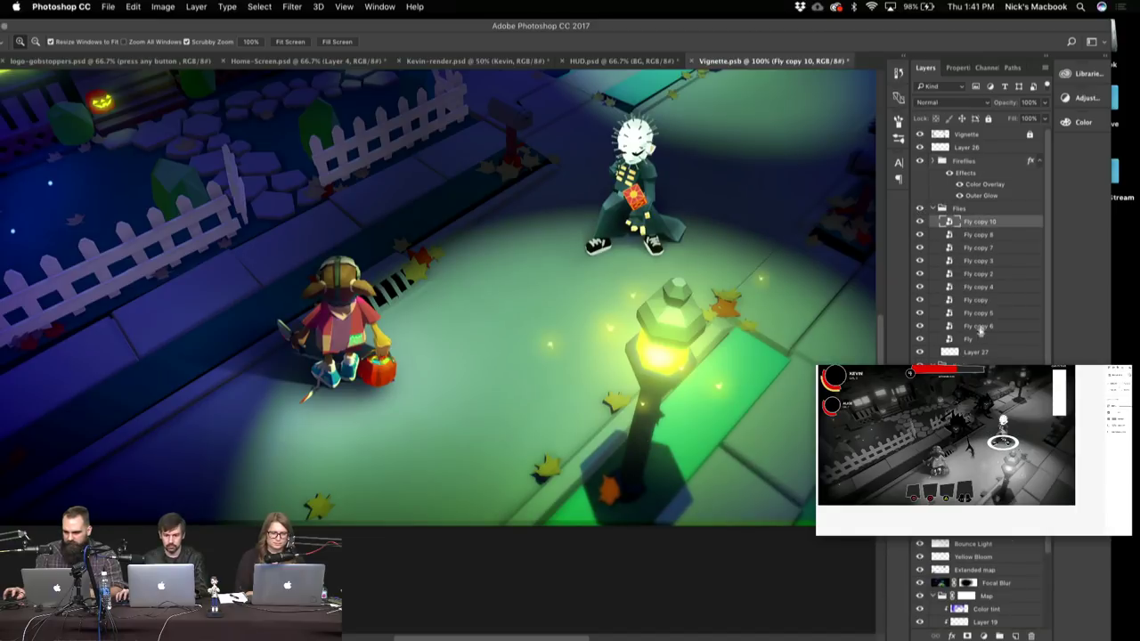
pyautogui.keyDown('shift'); pyautogui.click(977, 340); pyautogui.keyUp('shift')
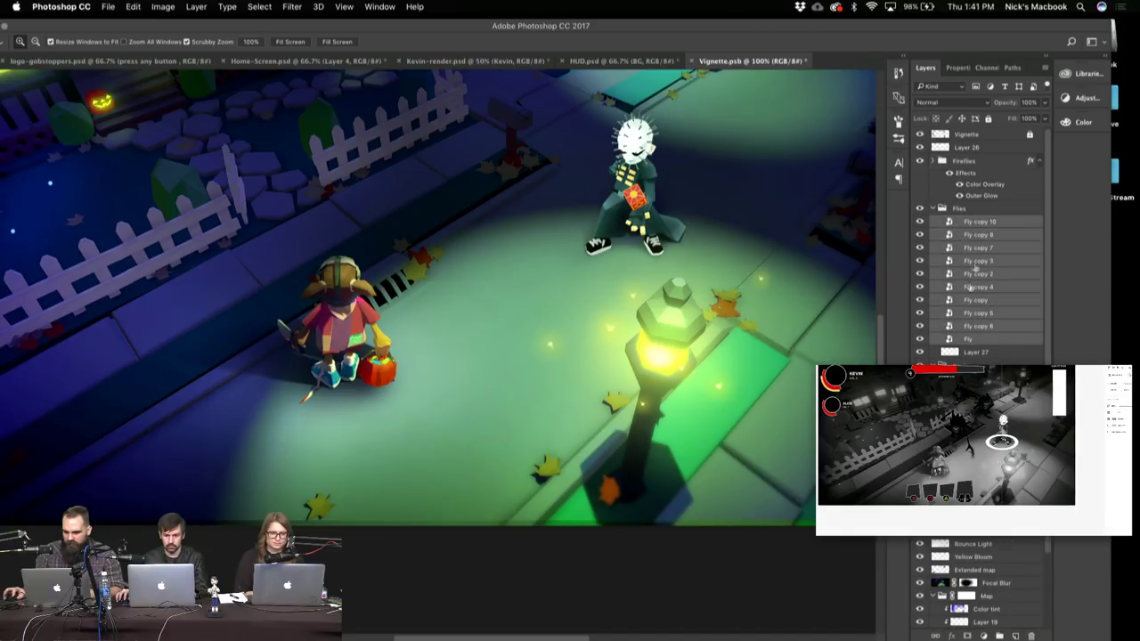
# - Compare the lamp with Layer 27 of the Flies group hidden and shown, and collapse the group
pyautogui.click(920, 353)
pyautogui.click(920, 353)
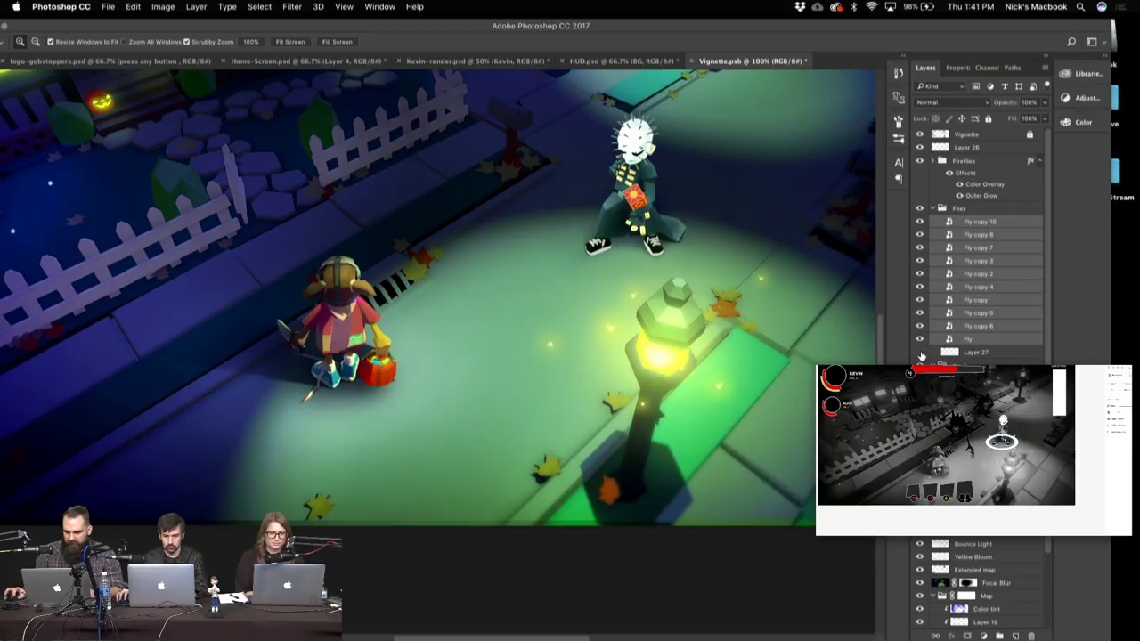
pyautogui.click(920, 353)
pyautogui.click(920, 353)
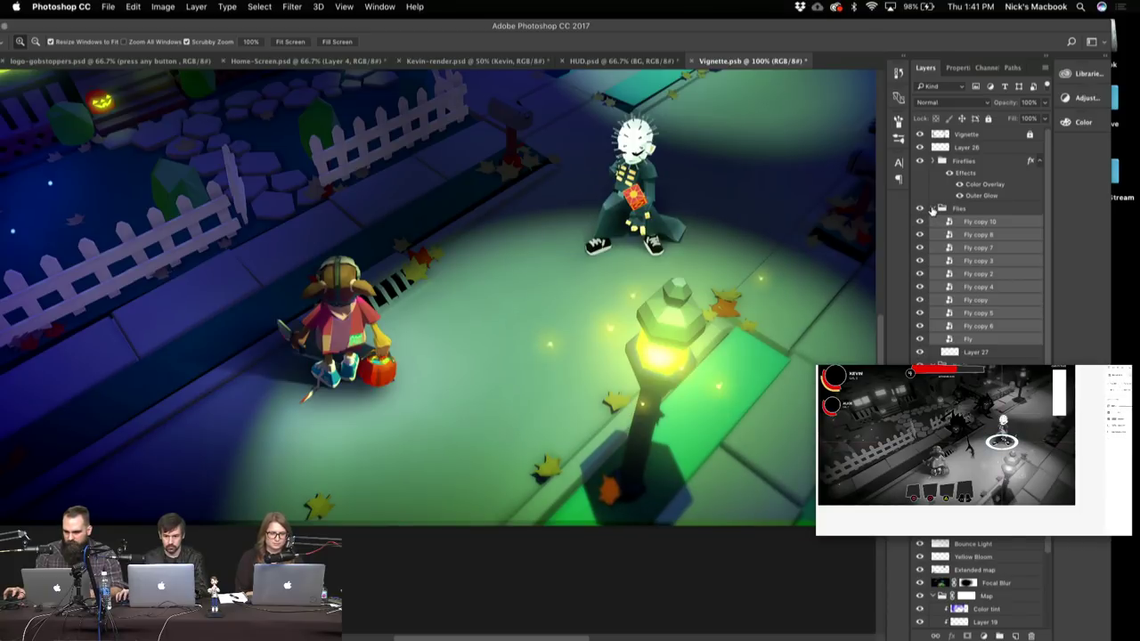
pyautogui.click(935, 208)
# - Collapse the Kevin group and expand the Alice group with the girl character in close view
pyautogui.scroll(10, 628, 218)
pyautogui.hscroll(-10, 629, 218)
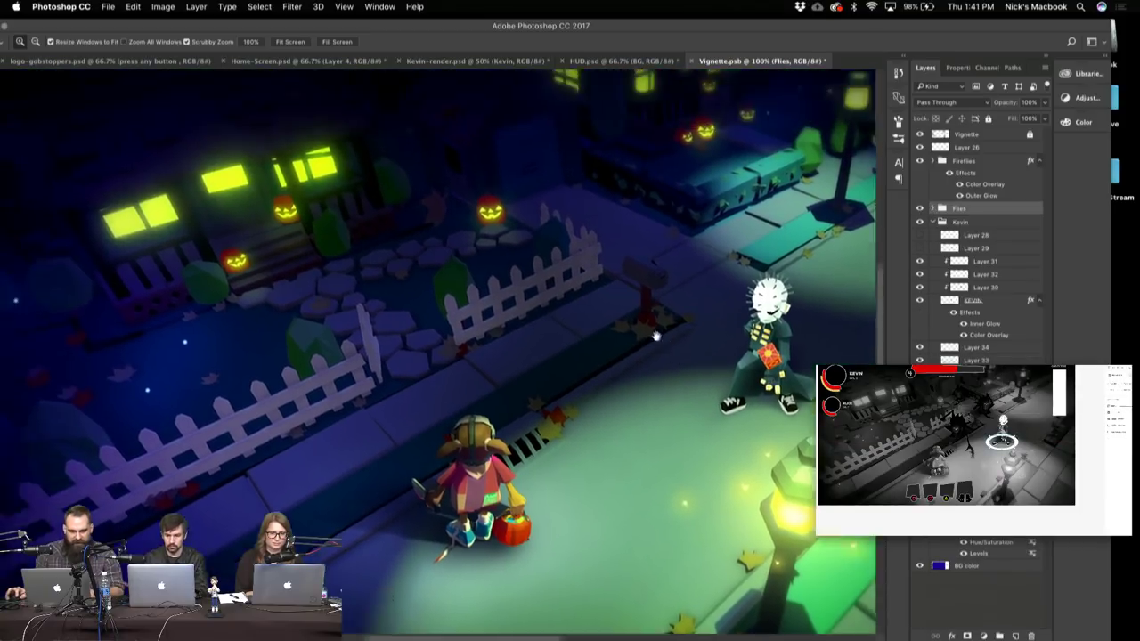
pyautogui.scroll(-5, 666, 355)
pyautogui.hscroll(3, 666, 355)
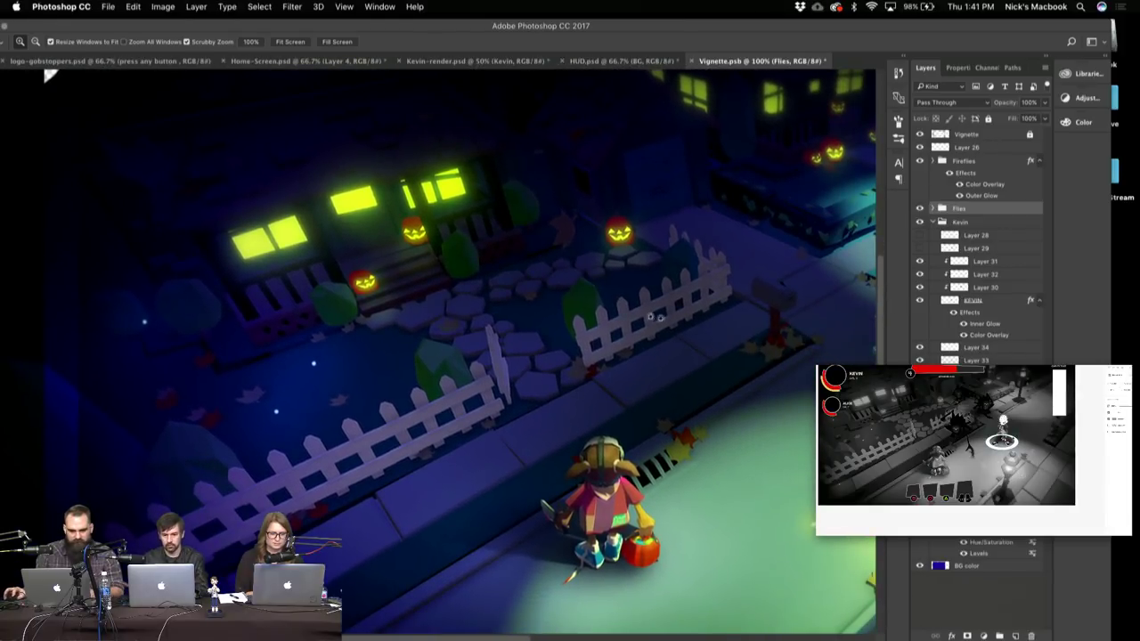
pyautogui.moveTo(650, 315); pyautogui.dragTo(555, 336)
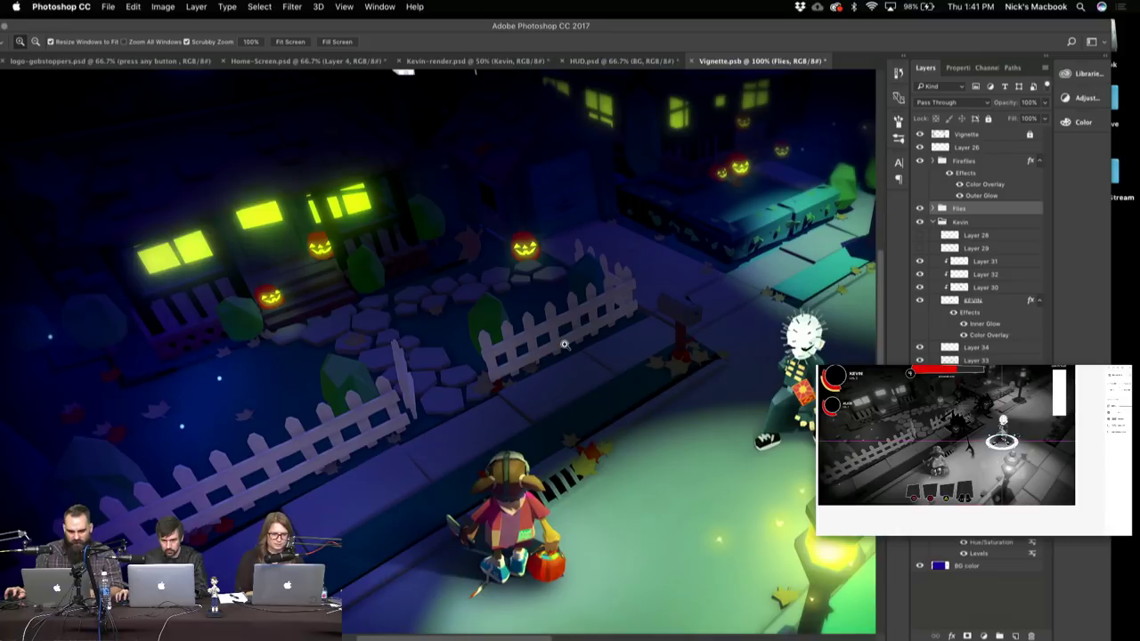
pyautogui.click(933, 222)
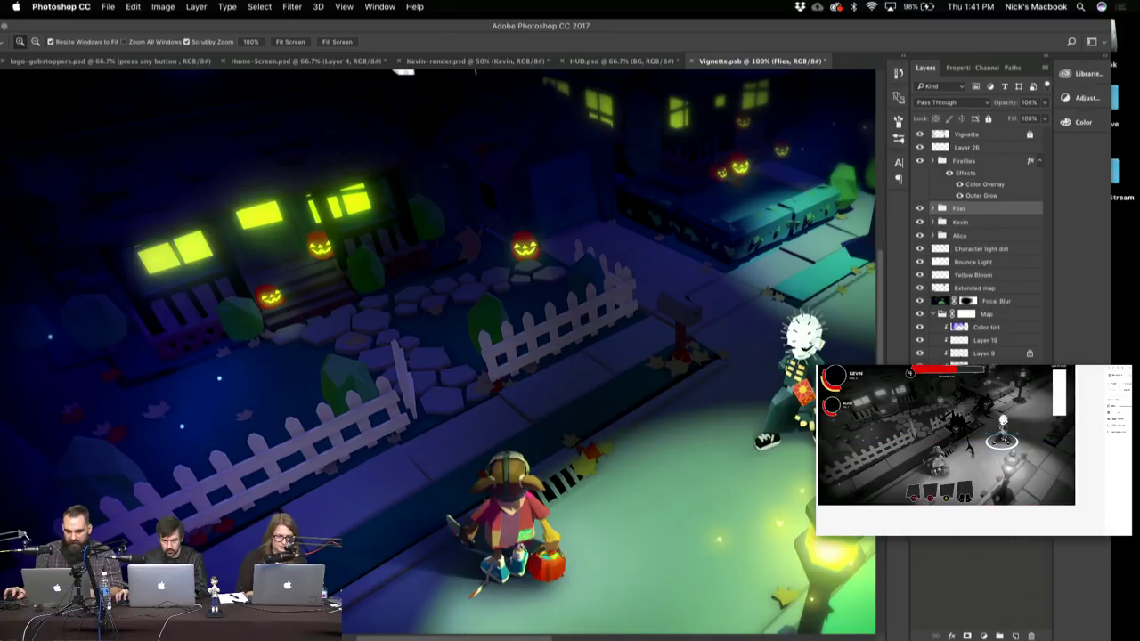
pyautogui.scroll(2, 520, 543)
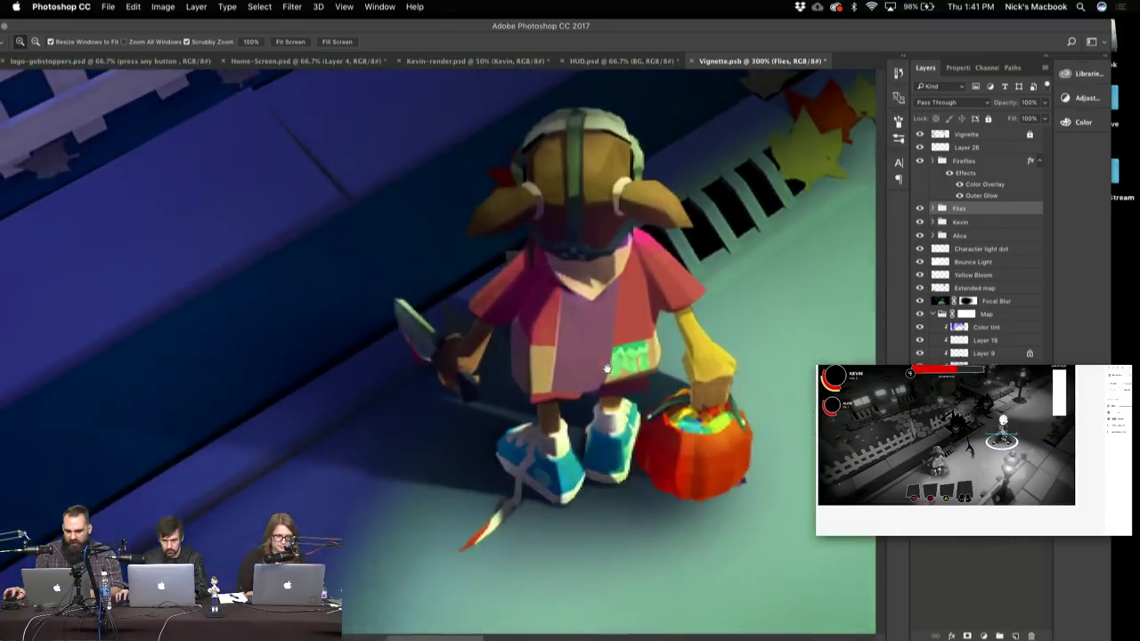
pyautogui.click(933, 235)
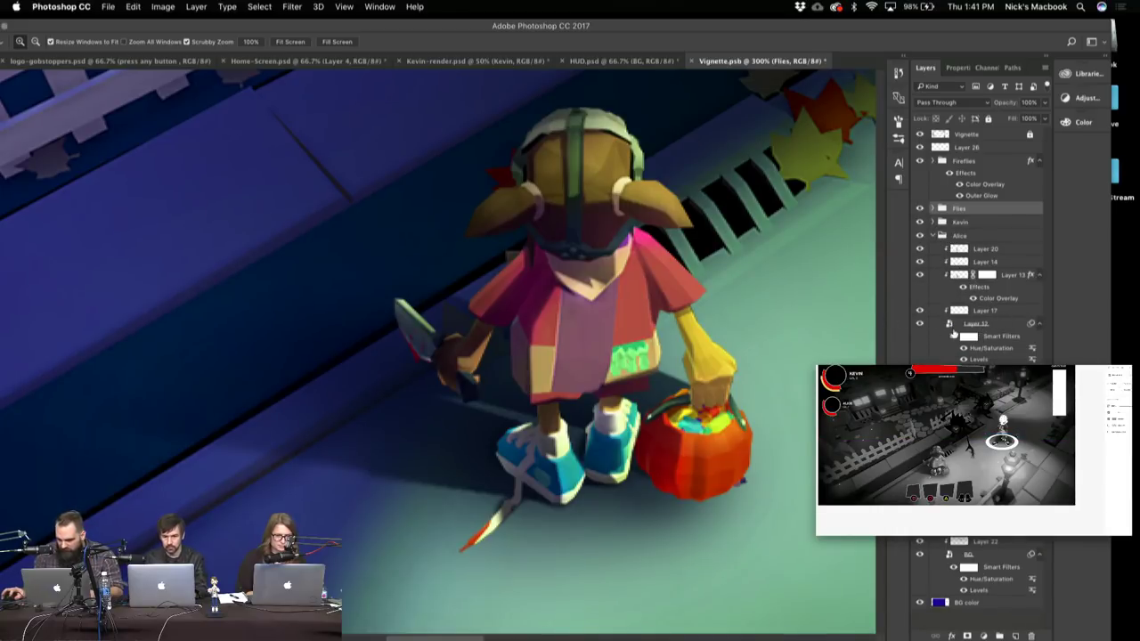
# - Check the girl's base layer by toggling it, and hide the clipped layers above it from Layer 20 to Layer 17
pyautogui.click(920, 323)
pyautogui.click(920, 323)
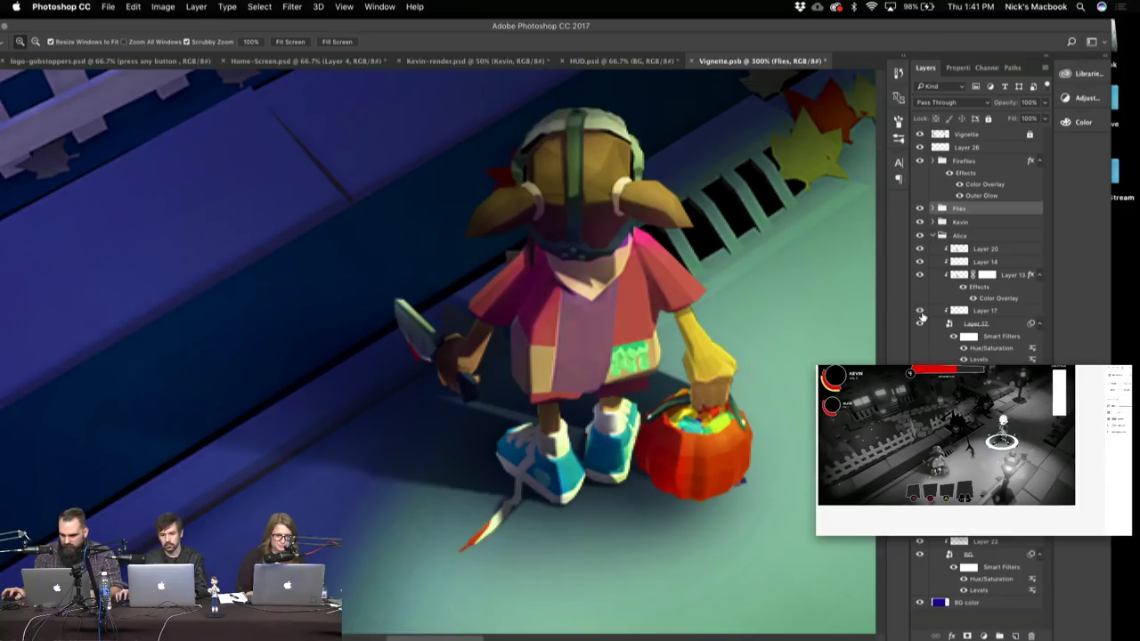
pyautogui.moveTo(924, 250); pyautogui.dragTo(920, 311)
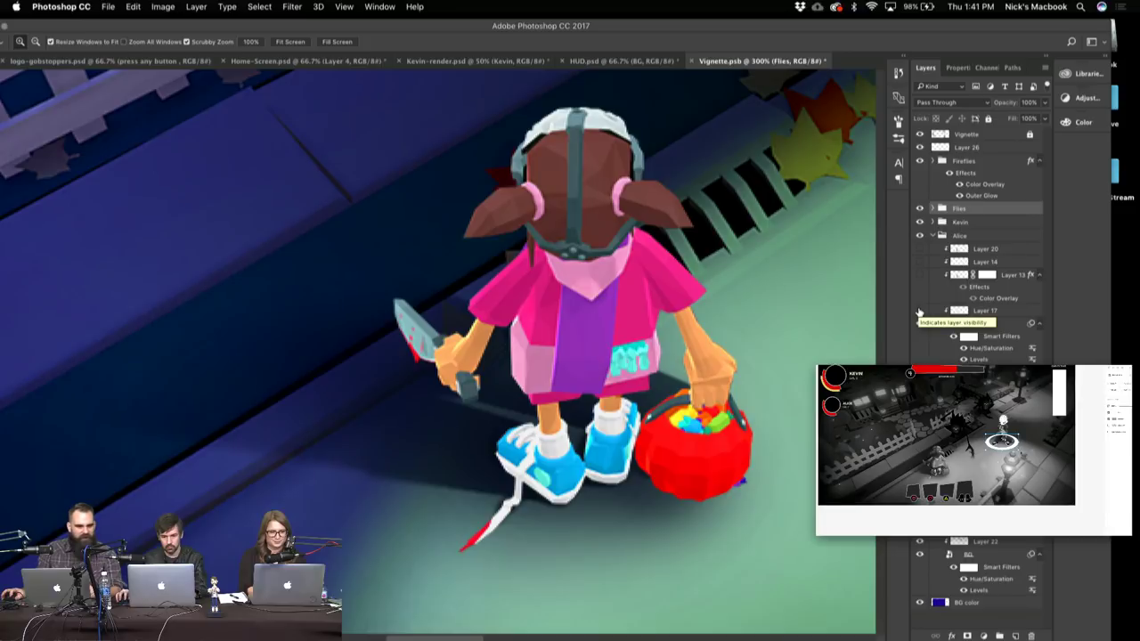
# - Show the clipped layers from Layer 17 to Layer 20 in the Alice group and check the girl in the wider scene
pyautogui.moveTo(920, 311); pyautogui.dragTo(920, 252)
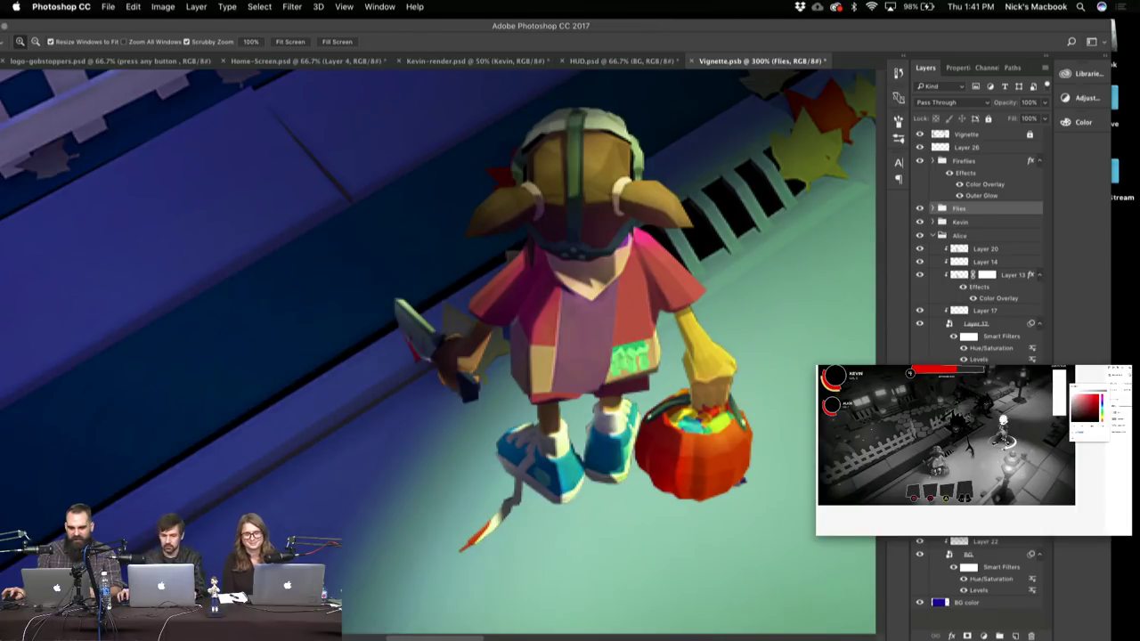
pyautogui.hotkey('ctrl', 'z')
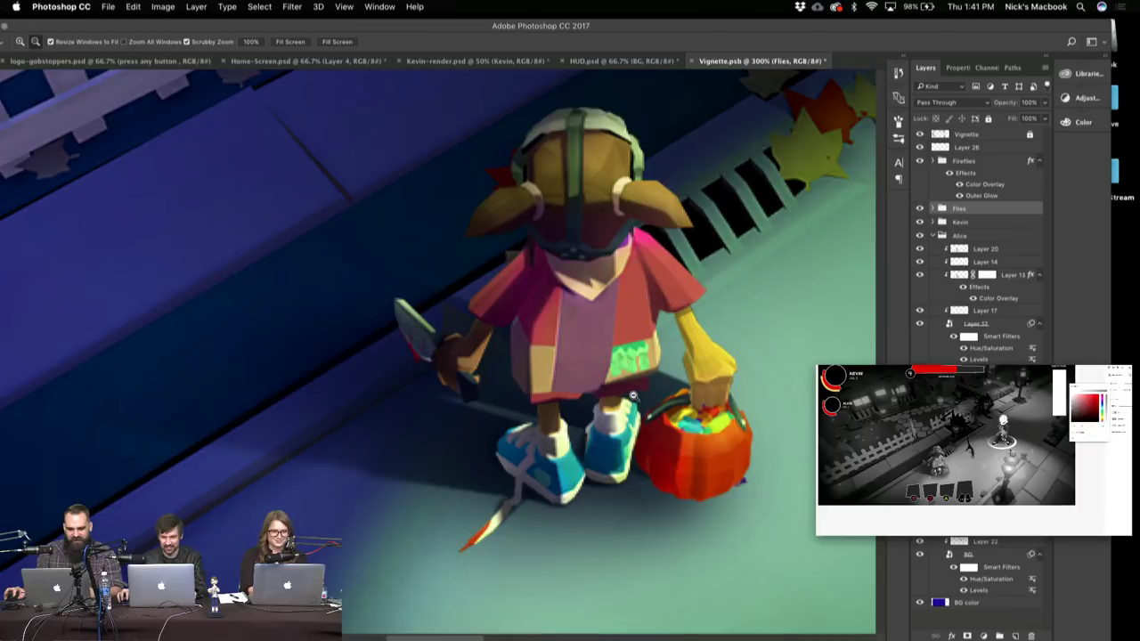
pyautogui.keyDown('alt'); pyautogui.click(636, 400); pyautogui.keyUp('alt')
pyautogui.keyDown('alt'); pyautogui.click(648, 385); pyautogui.keyUp('alt')
pyautogui.click(636, 389)
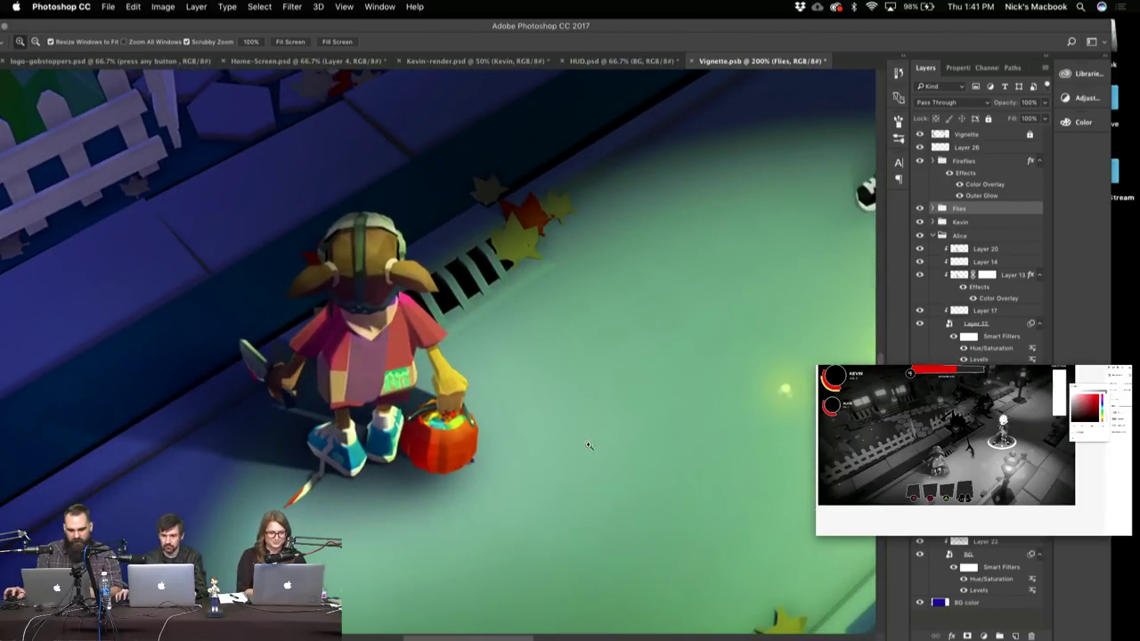
pyautogui.keyDown('alt'); pyautogui.click(588, 445); pyautogui.keyUp('alt')
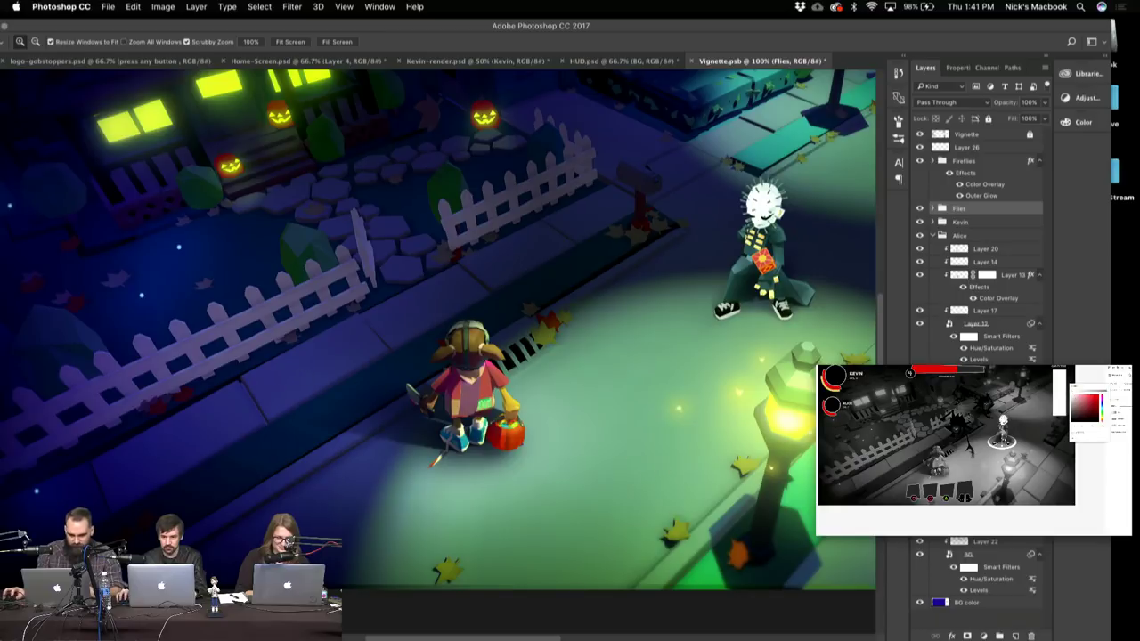
pyautogui.click(468, 421)
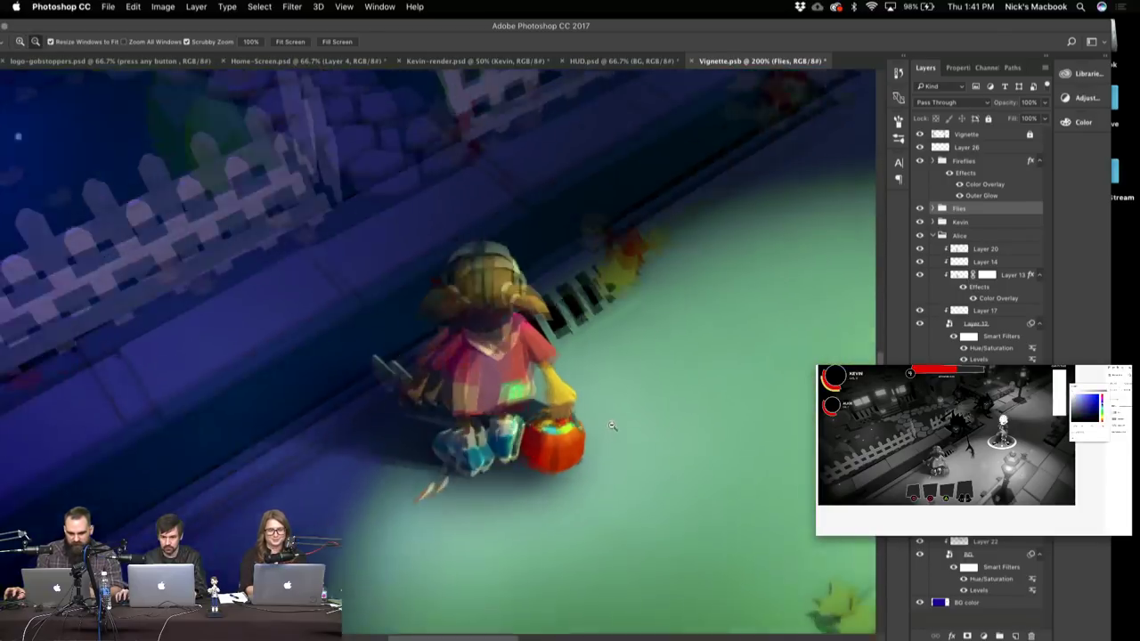
pyautogui.keyDown('alt'); pyautogui.click(612, 425); pyautogui.keyUp('alt')
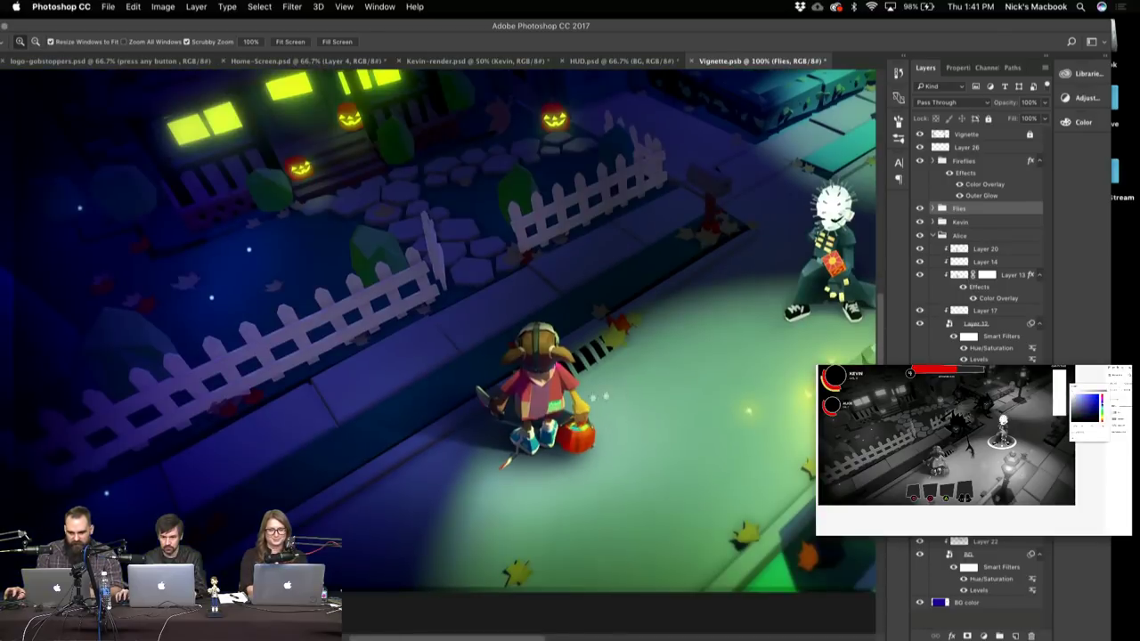
pyautogui.moveTo(611, 384); pyautogui.dragTo(538, 407)
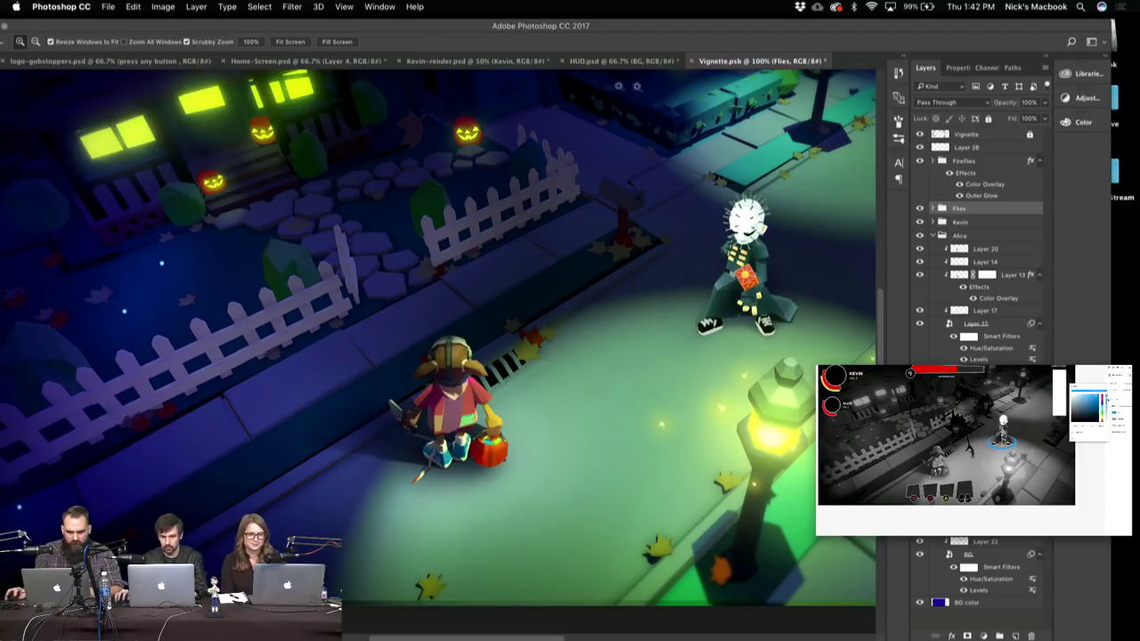
# - Switch to the HUD.psd document and inspect the red player circle around the girl's feet up close
pyautogui.click(670, 68)
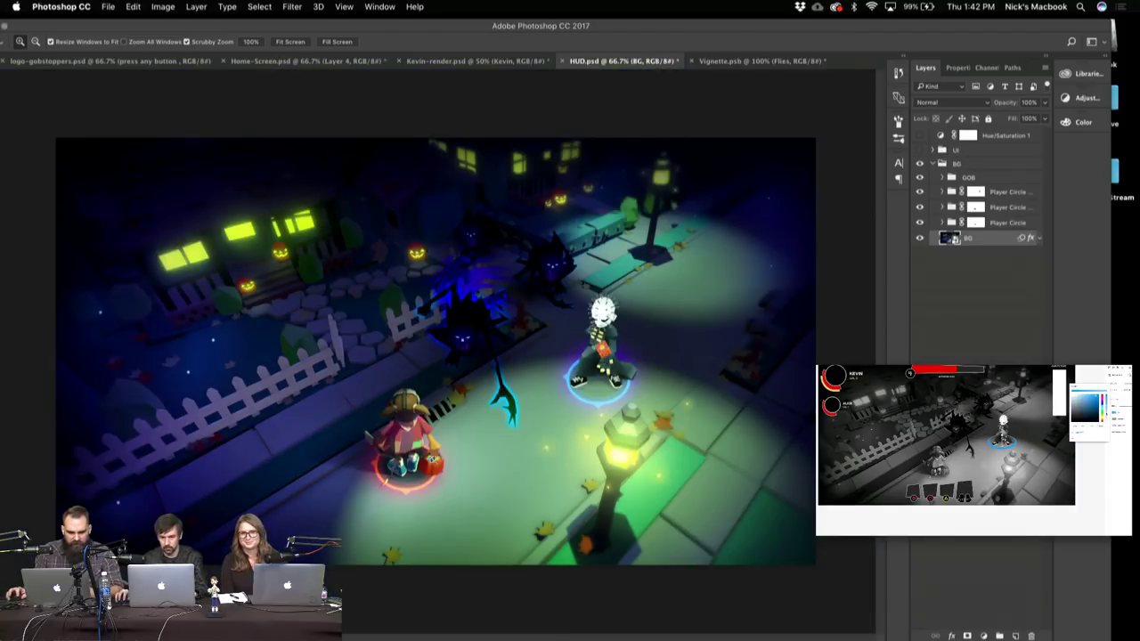
pyautogui.click(434, 460)
pyautogui.click(410, 450)
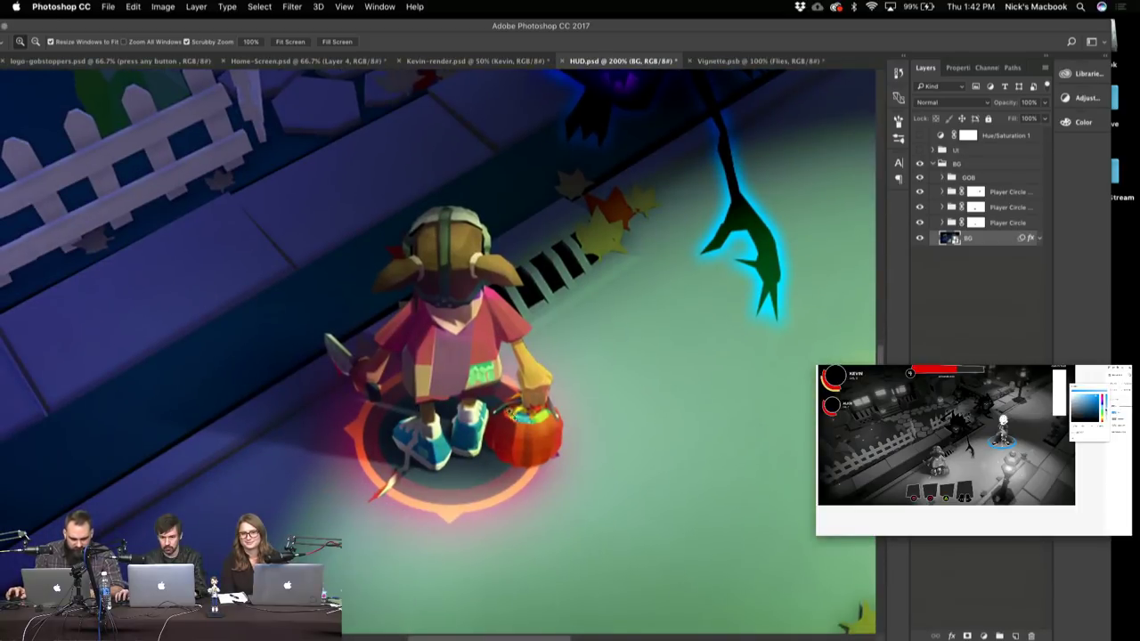
pyautogui.press('v')
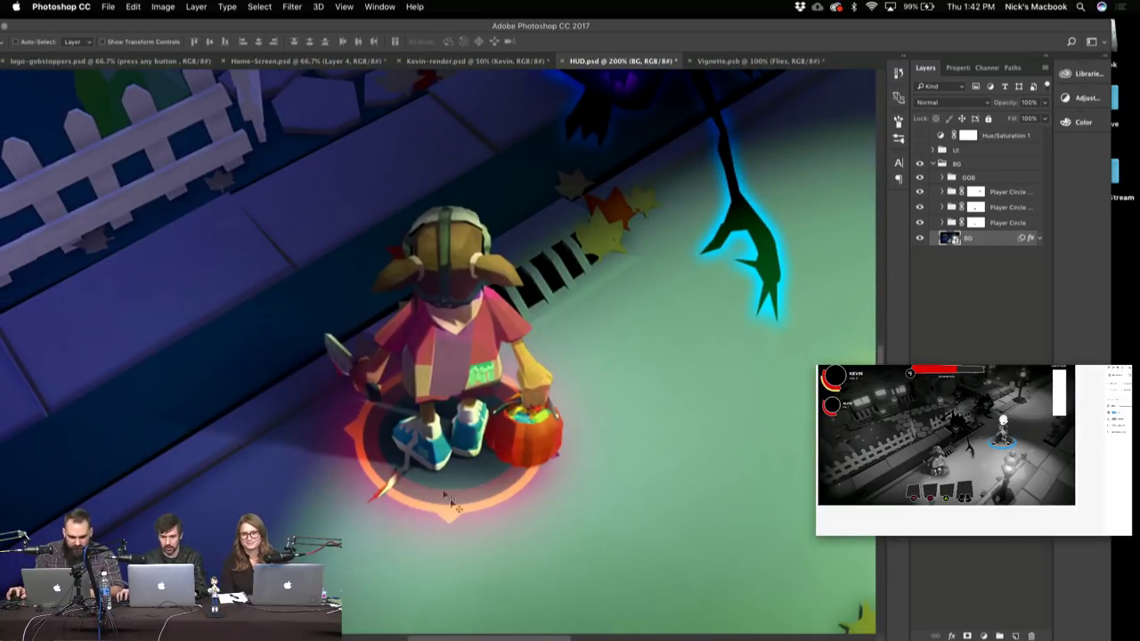
pyautogui.press('z')
pyautogui.keyDown('alt'); pyautogui.click(513, 376); pyautogui.keyUp('alt')
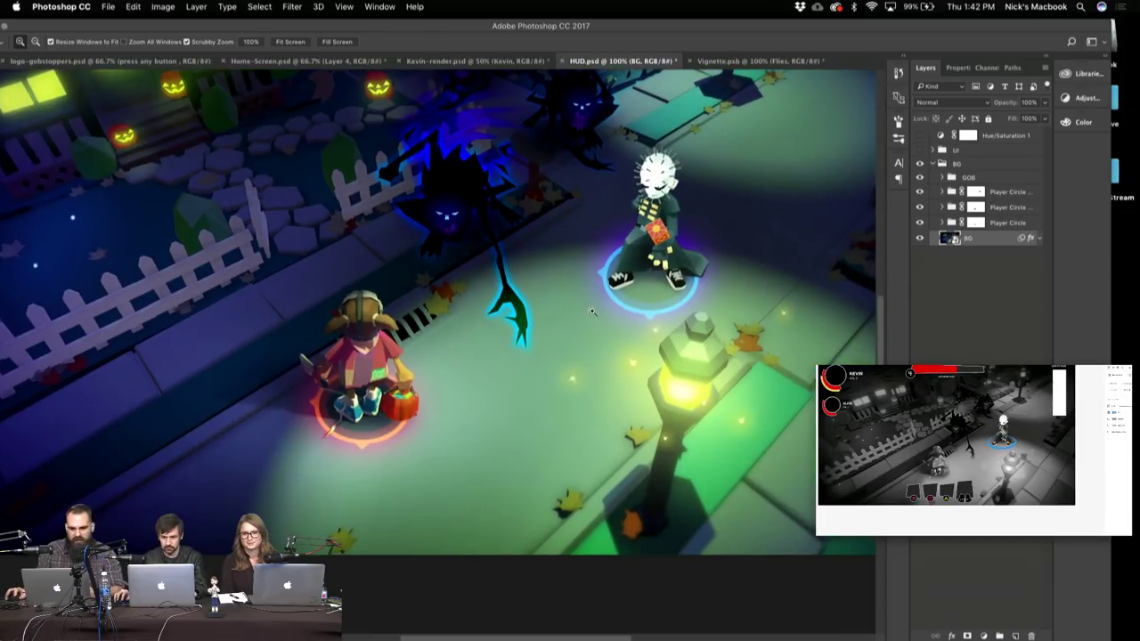
# - Inspect the blue player circle under the pin-headed character up close and compare it within the whole scene
pyautogui.click(640, 294)
pyautogui.click(640, 294)
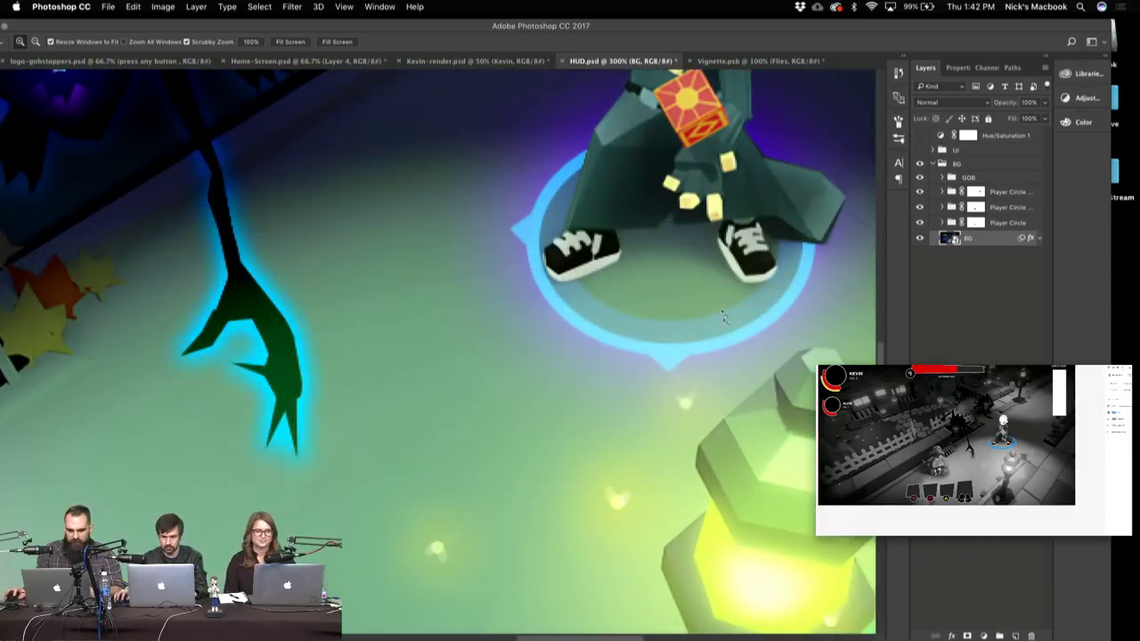
pyautogui.press('v')
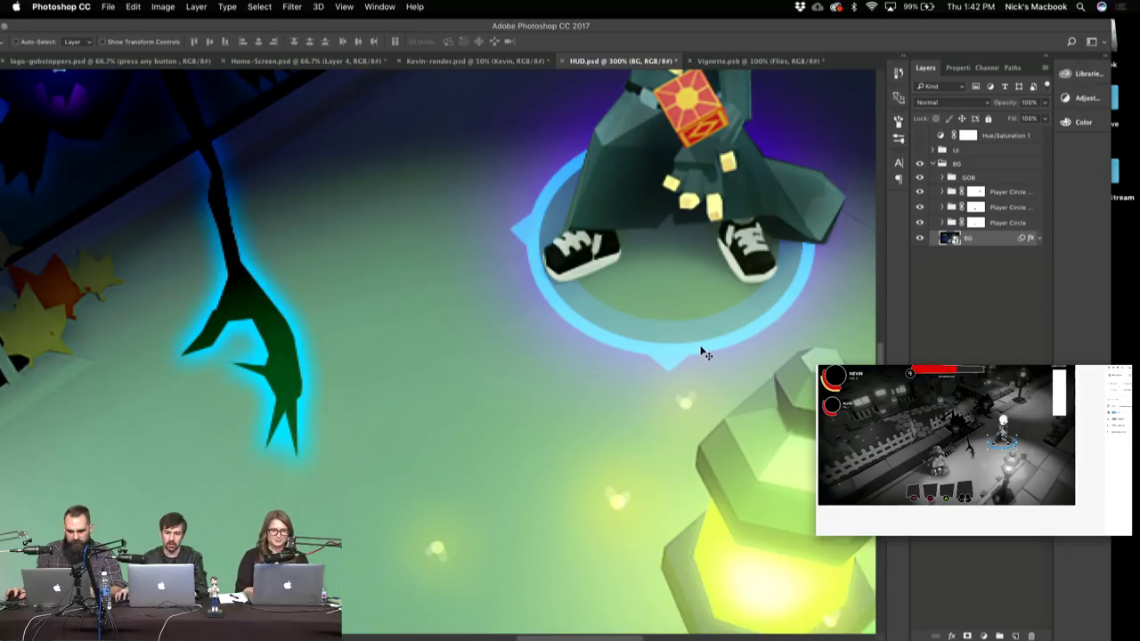
pyautogui.press('z')
pyautogui.keyDown('alt'); pyautogui.click(682, 343); pyautogui.keyUp('alt')
pyautogui.keyDown('alt'); pyautogui.click(682, 321); pyautogui.keyUp('alt')
pyautogui.keyDown('alt'); pyautogui.click(678, 325); pyautogui.keyUp('alt')
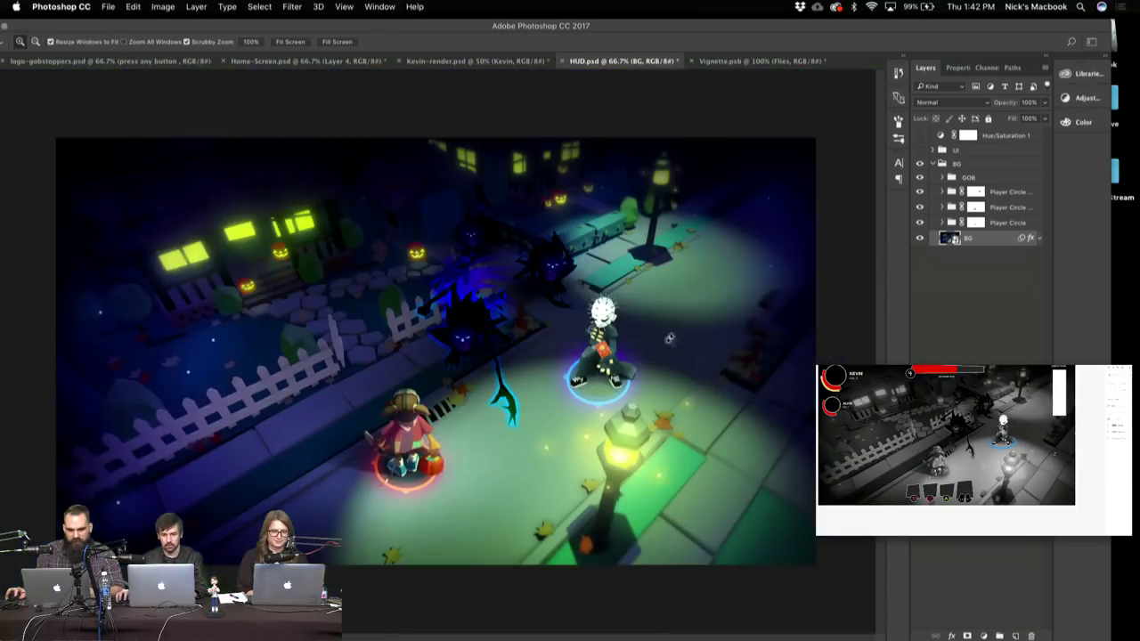
pyautogui.click(630, 382)
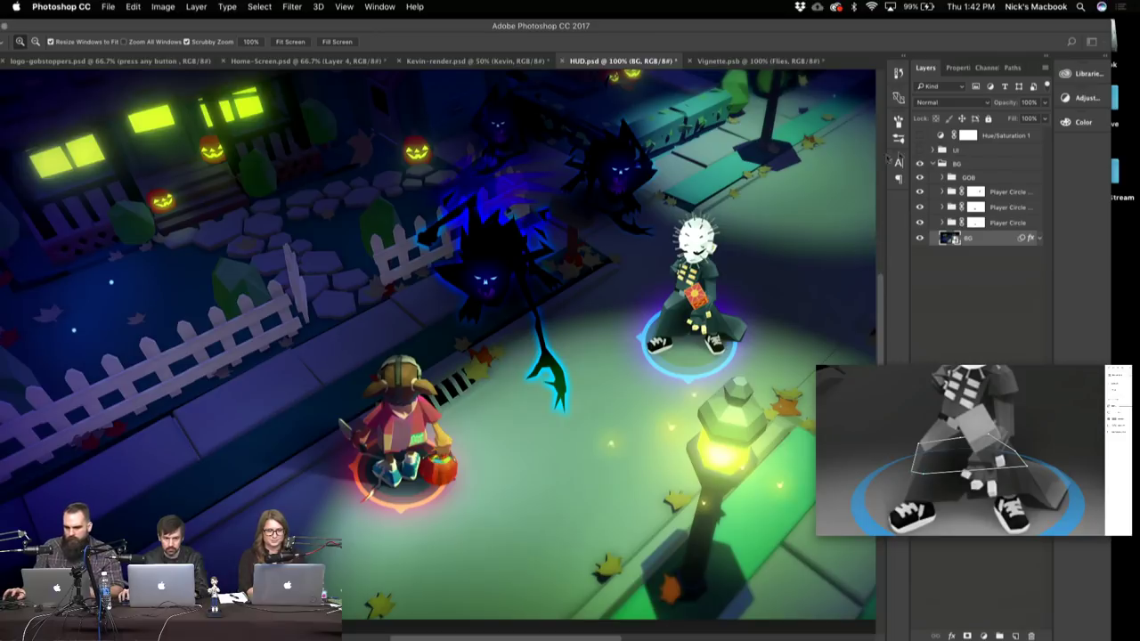
# - Return to Vignette.psb and select Layer 31 of the Kevin group from the pin-headed character in close view
pyautogui.click(759, 61)
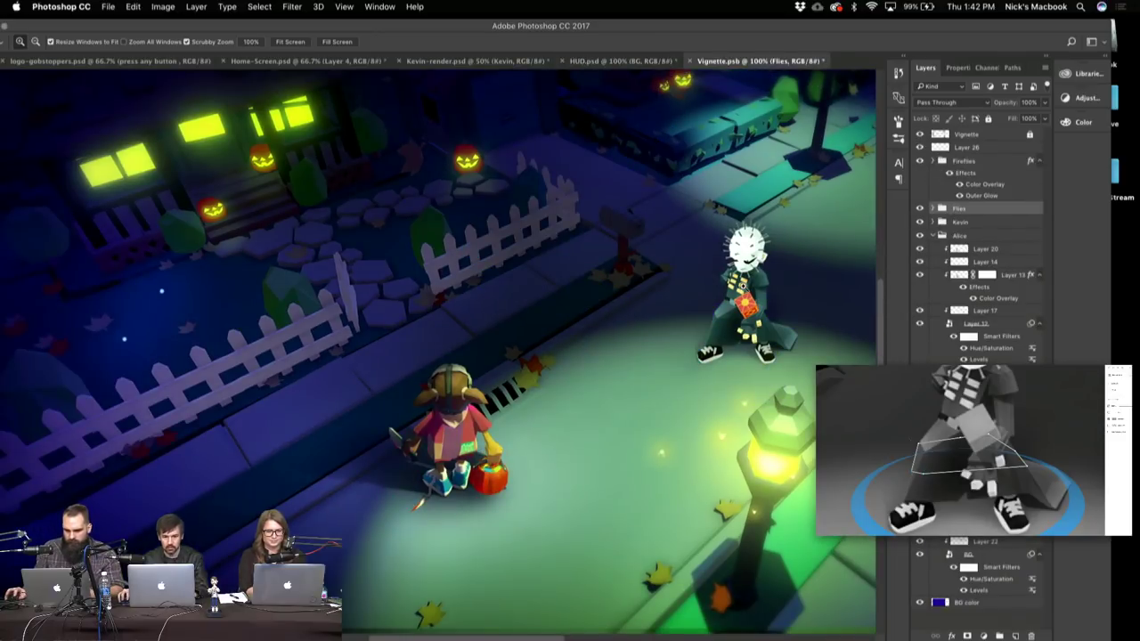
pyautogui.click(746, 294)
pyautogui.press('v')
pyautogui.keyDown('ctrl'); pyautogui.click(757, 299); pyautogui.keyUp('ctrl')
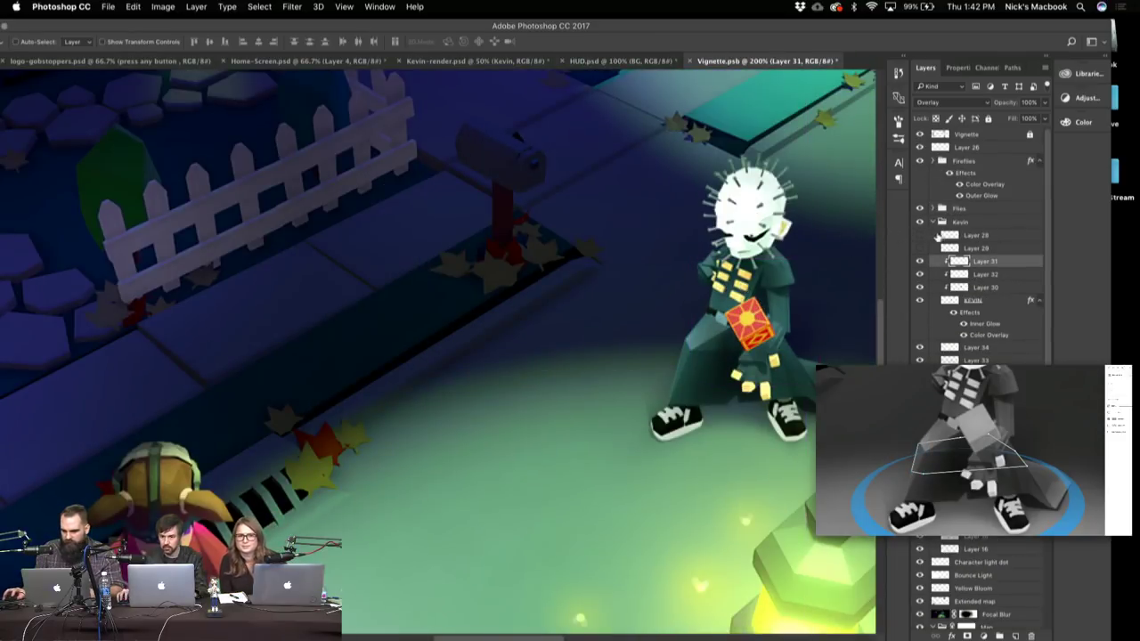
# - Compare the pin-headed character with Layers 31, 32 and 30 and the KEVIN base layer hidden and shown
pyautogui.moveTo(920, 261); pyautogui.dragTo(920, 288)
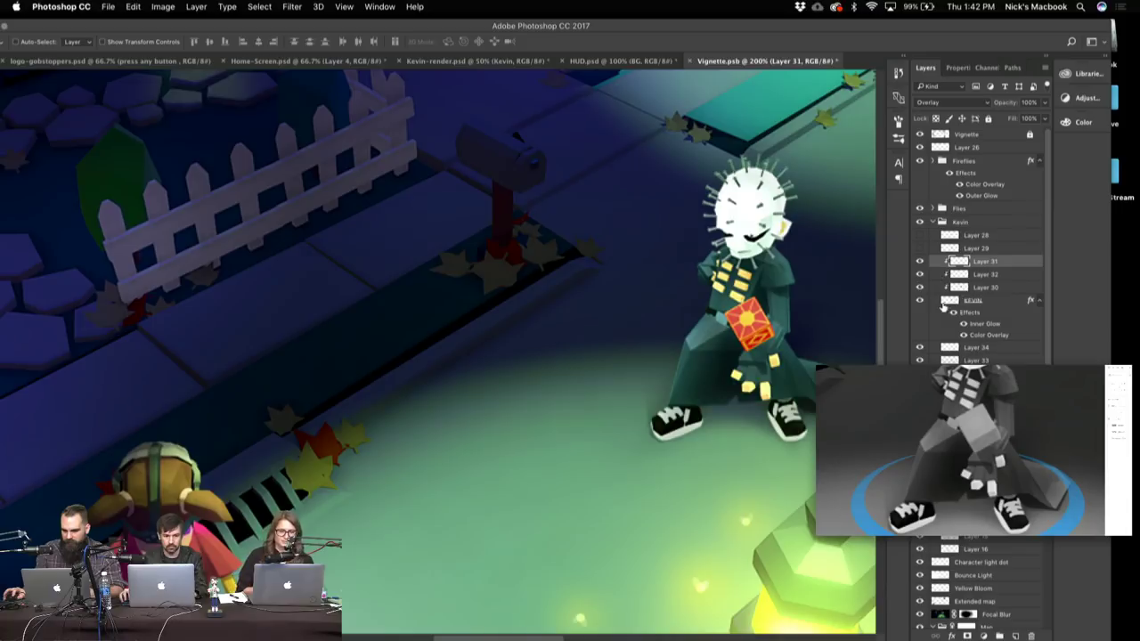
pyautogui.click(920, 300)
pyautogui.click(920, 300)
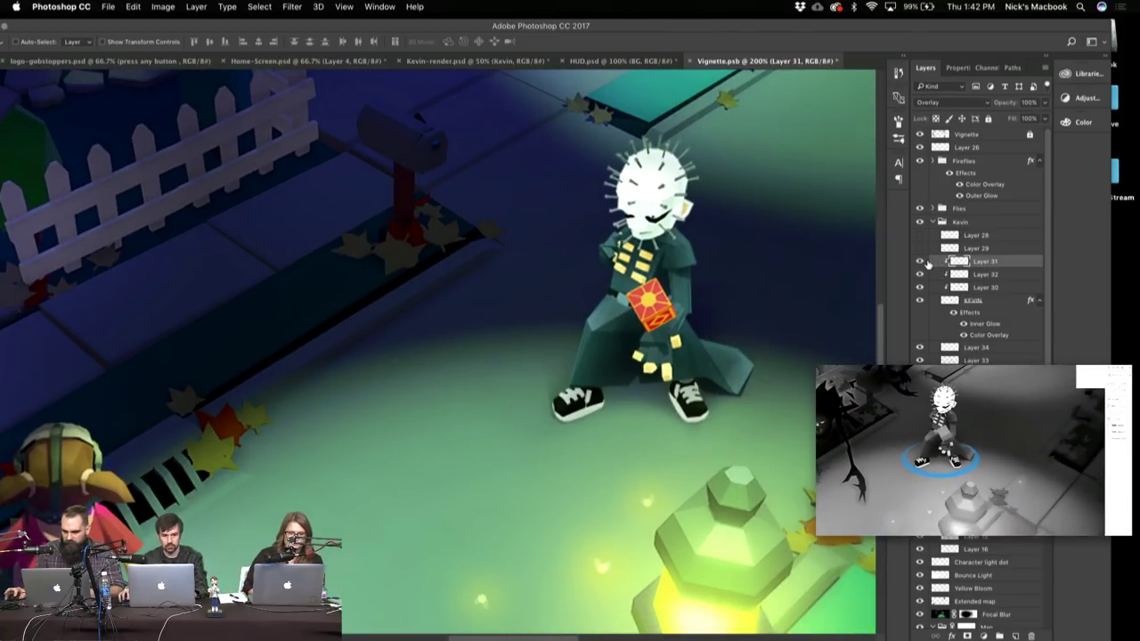
pyautogui.moveTo(920, 261)
pyautogui.mouseDown()
pyautogui.moveTo(923, 287)
pyautogui.moveTo(922, 265)
pyautogui.mouseUp()
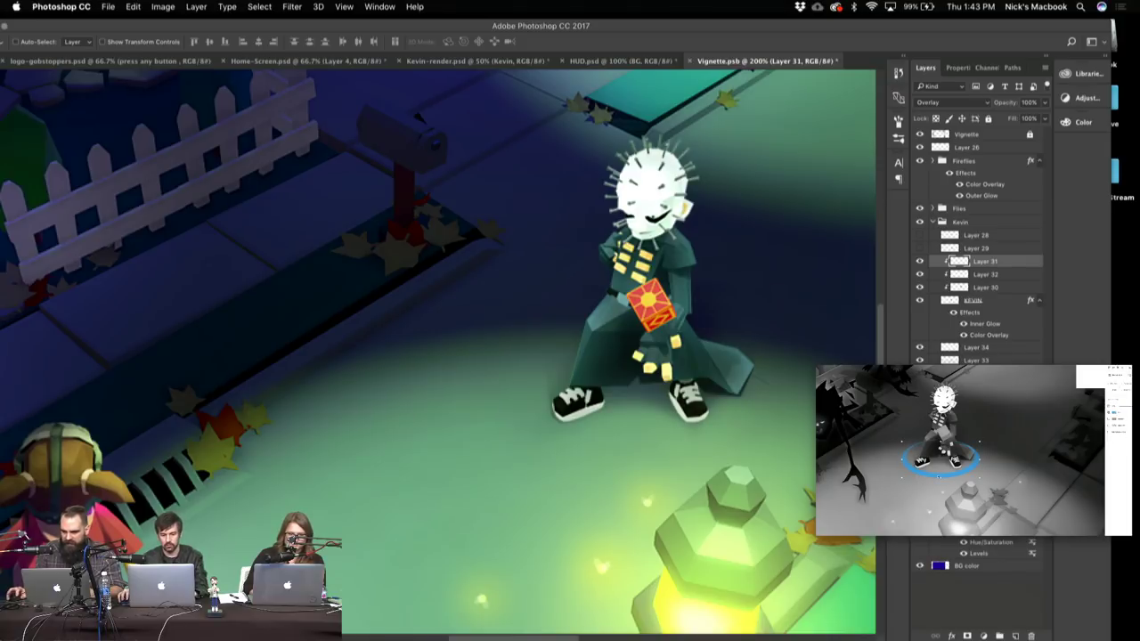
pyautogui.press('z')
pyautogui.keyDown('alt'); pyautogui.click(677, 451); pyautogui.keyUp('alt')
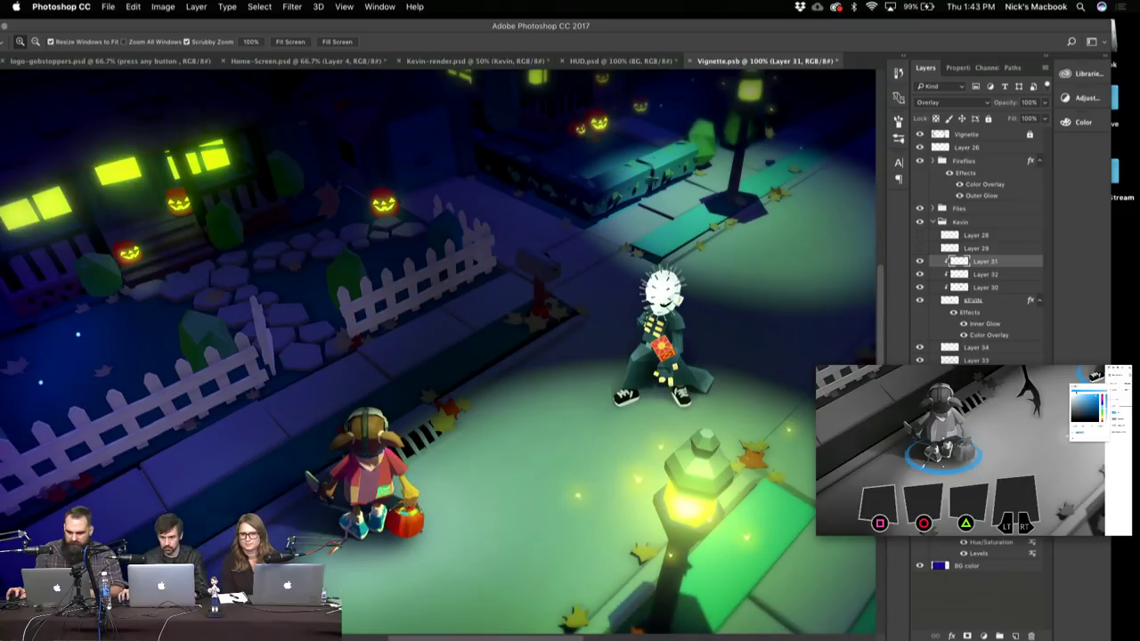
# - Switch to HUD.psd in full-screen mode and show the Hue/Saturation 1 adjustment layer to view the scene in grayscale
pyautogui.click(605, 60)
pyautogui.press('super+minus')
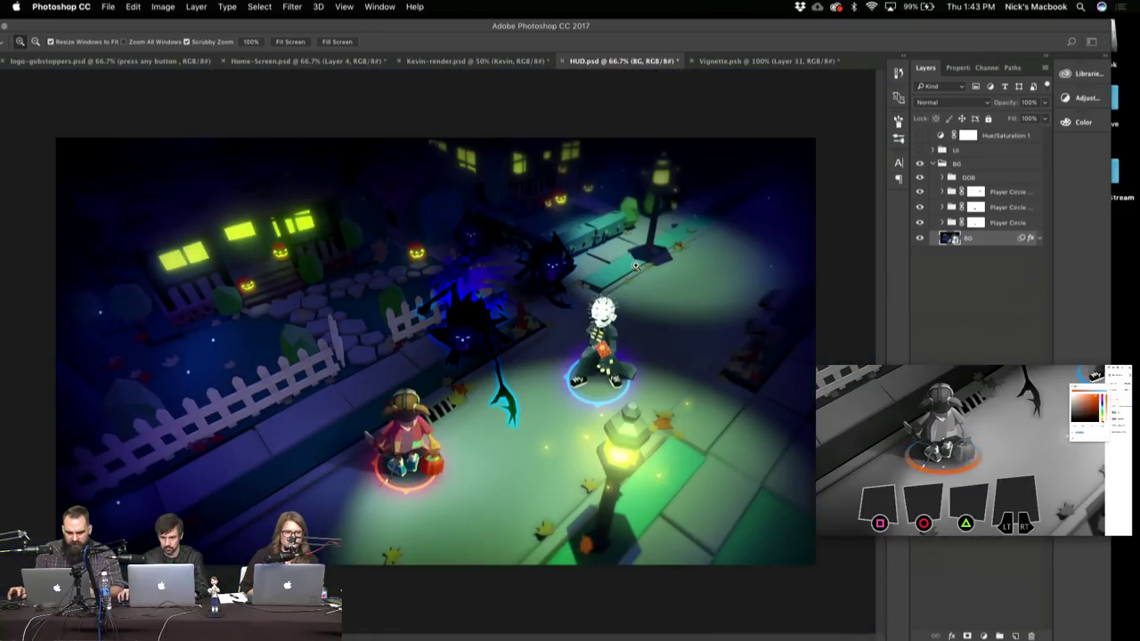
pyautogui.press('f')
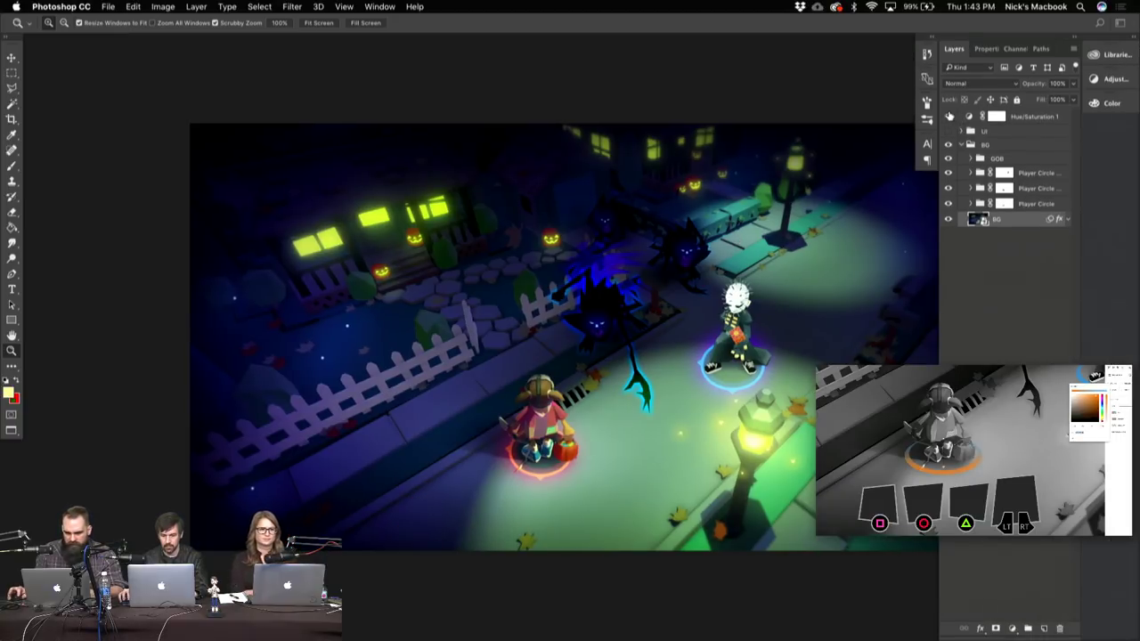
pyautogui.click(949, 116)
pyautogui.moveTo(656, 255); pyautogui.dragTo(703, 220)
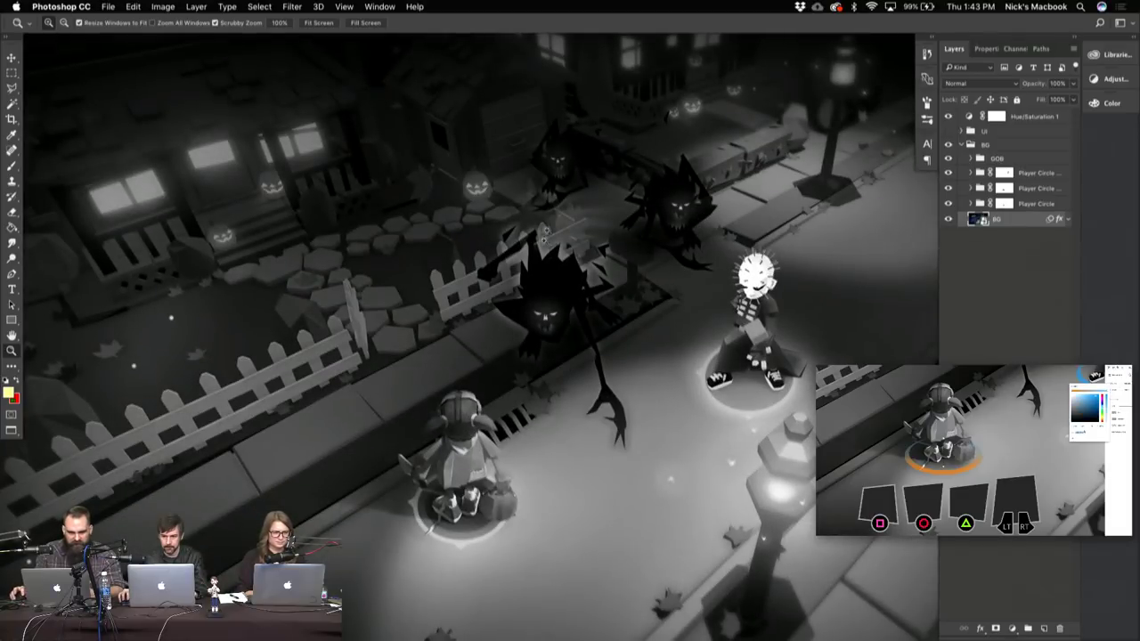
# - Examine the grayscale values of the characters, the house with its lit windows and pumpkins, and the shadow monsters
pyautogui.scroll(-2, 591, 288)
pyautogui.hscroll(3, 593, 287)
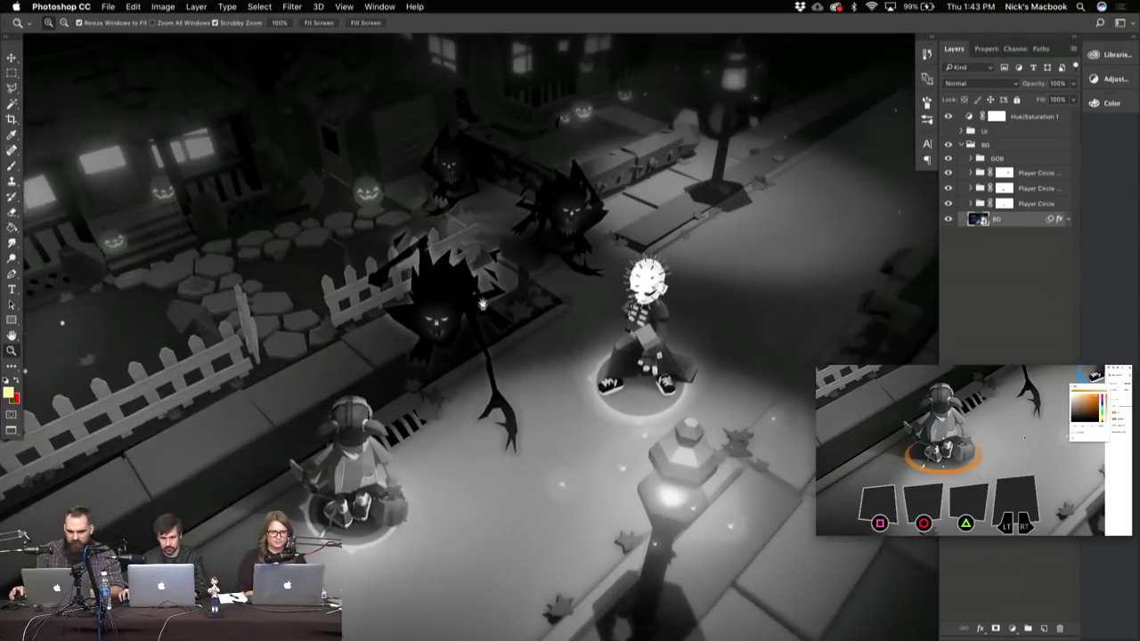
pyautogui.scroll(3, 597, 286)
pyautogui.scroll(-1, 603, 286)
pyautogui.scroll(2, 603, 286)
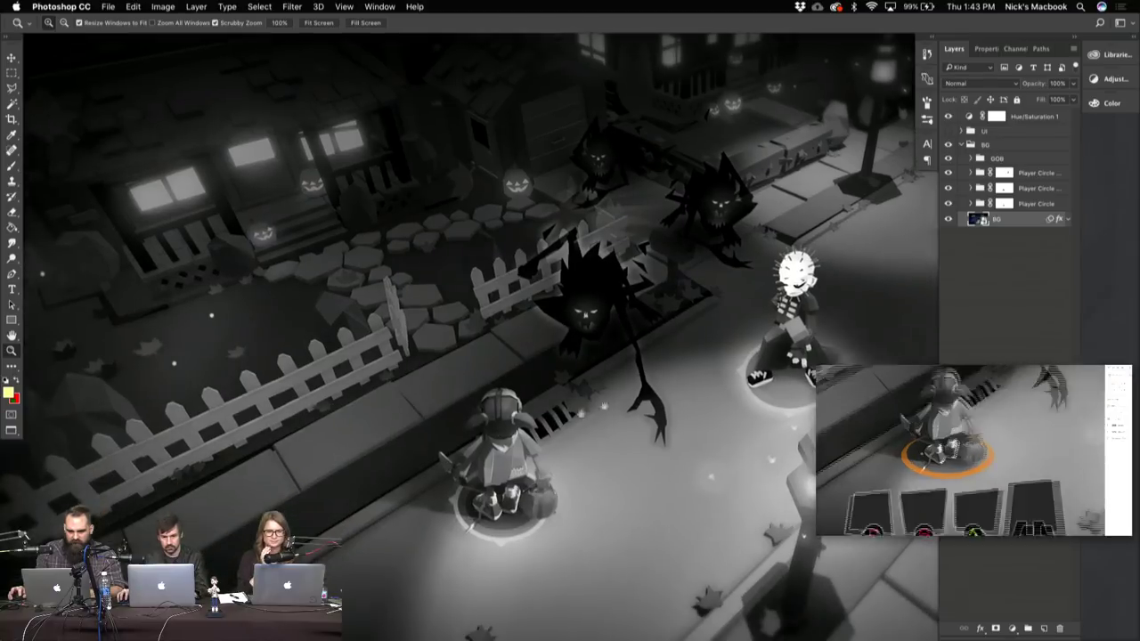
pyautogui.scroll(-2, 624, 339)
pyautogui.scroll(2, 659, 366)
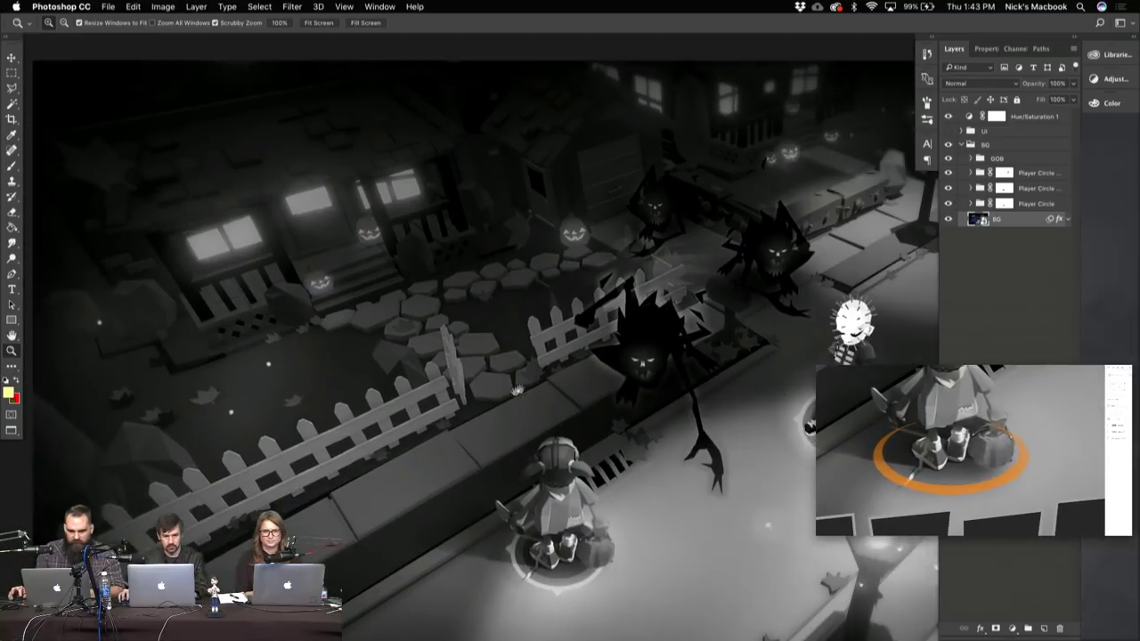
pyautogui.scroll(1, 683, 387)
pyautogui.hscroll(-3, 663, 381)
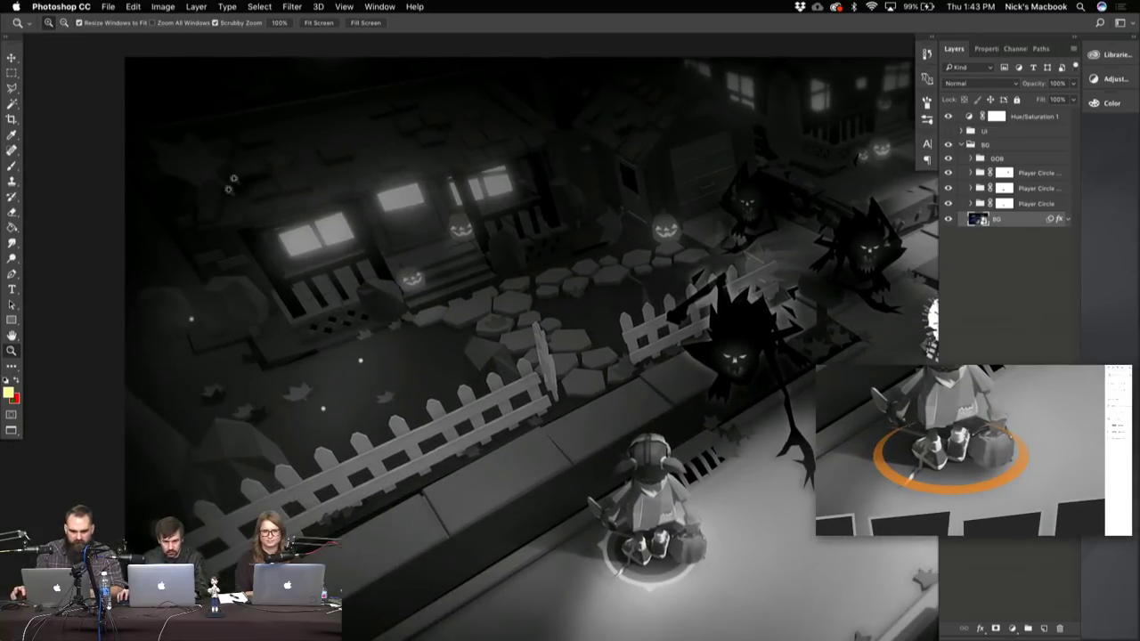
pyautogui.scroll(2, 298, 187)
pyautogui.hscroll(-2, 624, 178)
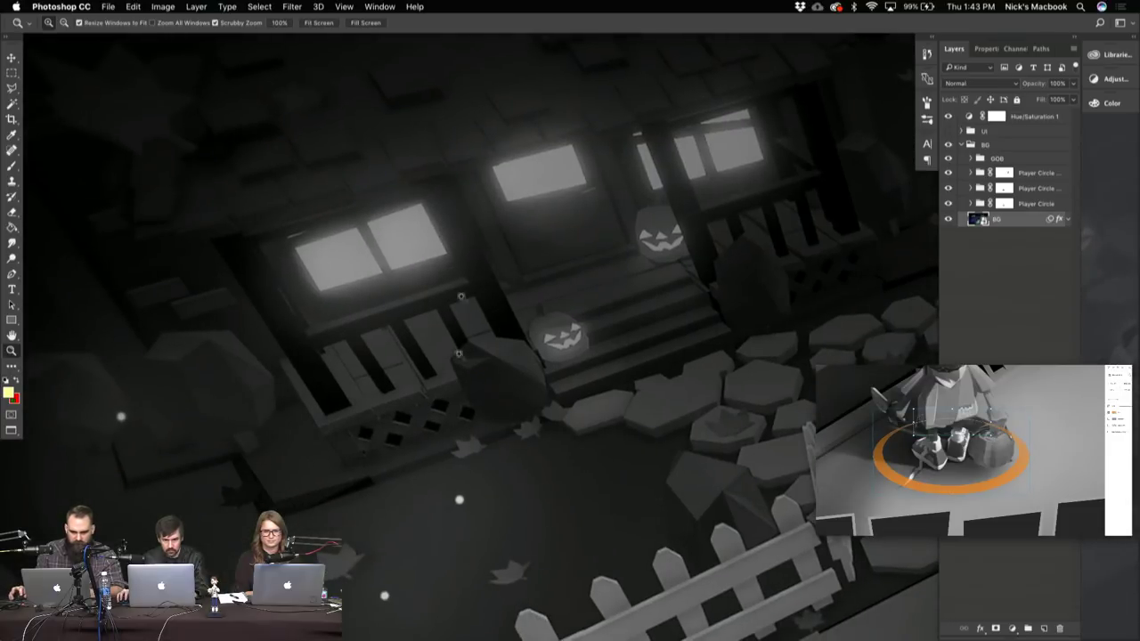
pyautogui.scroll(-2, 579, 169)
pyautogui.scroll(2, 500, 186)
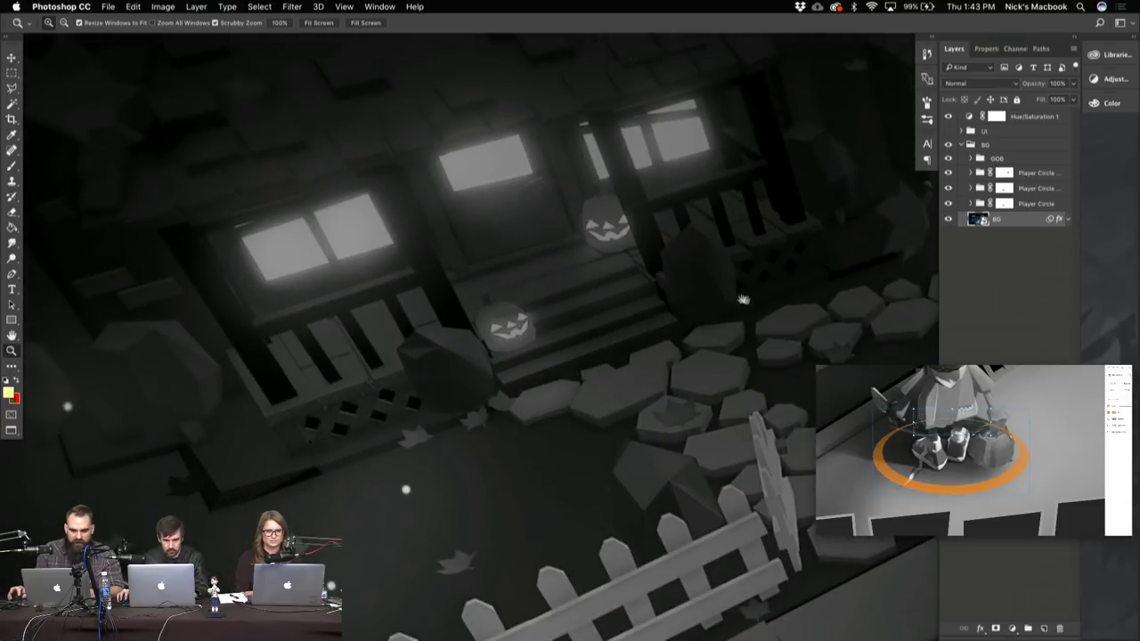
pyautogui.hscroll(6, 748, 298)
pyautogui.hscroll(5, 751, 297)
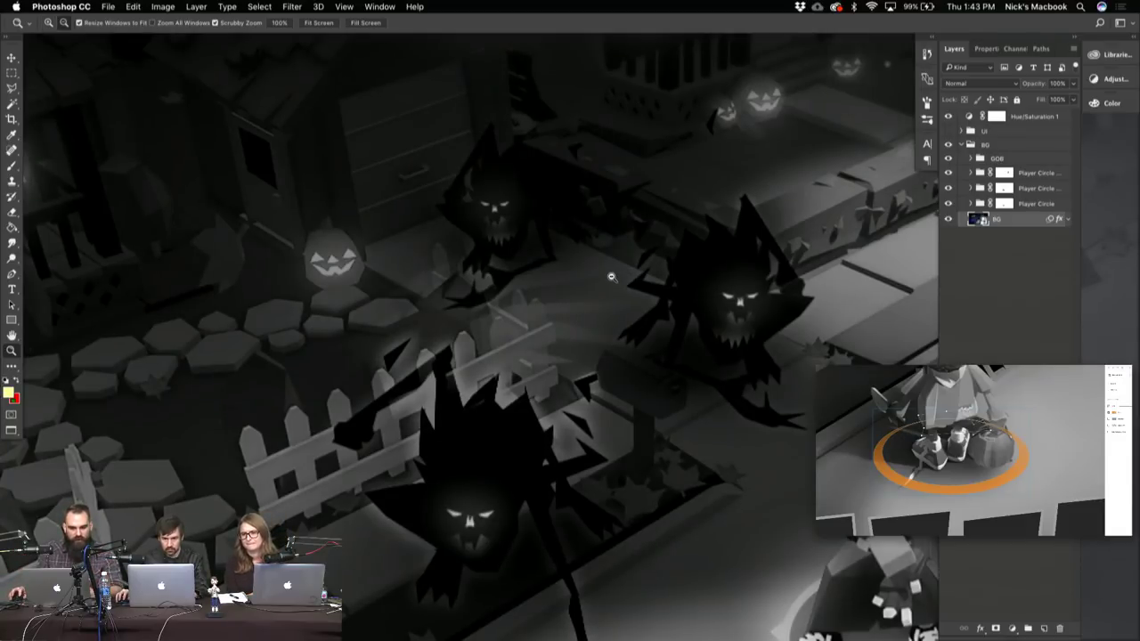
pyautogui.keyDown('alt'); pyautogui.click(612, 277); pyautogui.keyUp('alt')
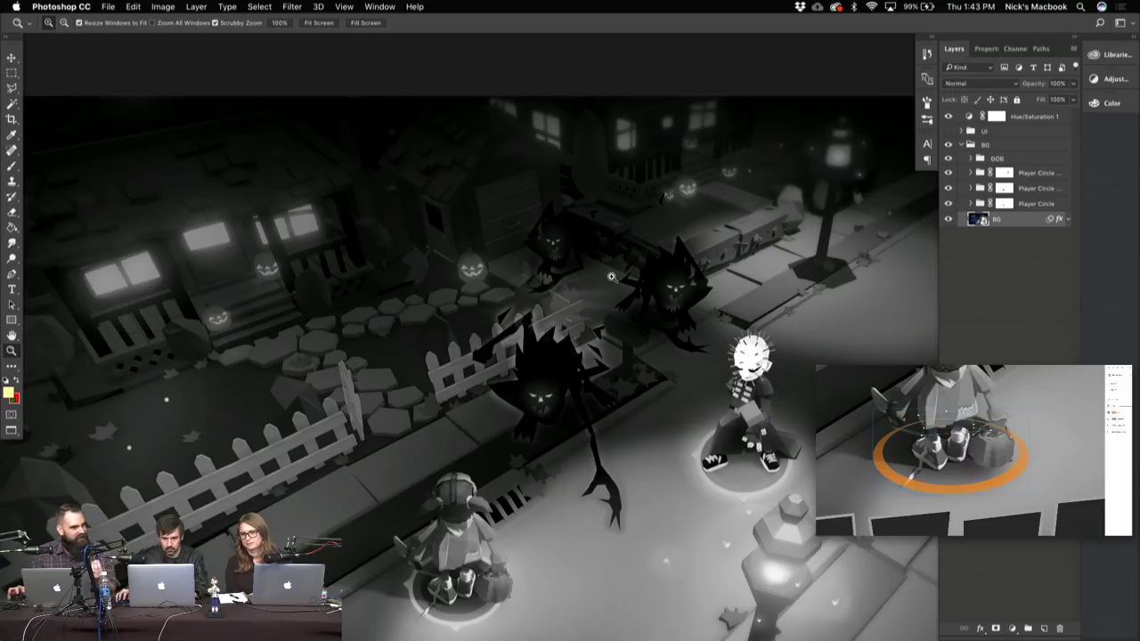
pyautogui.keyDown('alt'); pyautogui.click(598, 326); pyautogui.keyUp('alt')
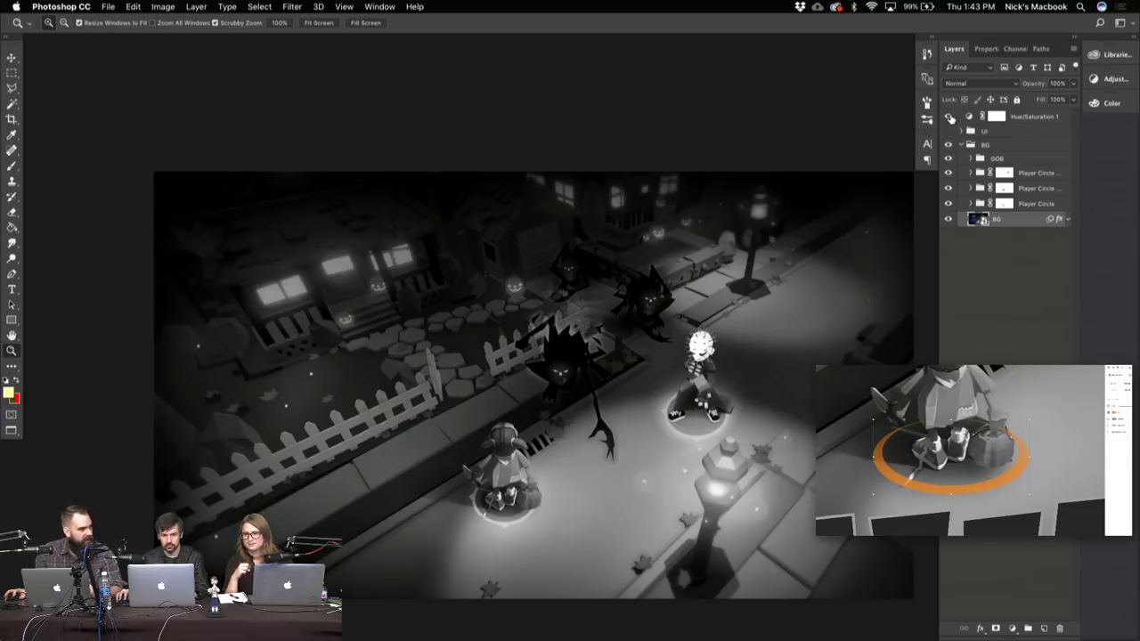
# - Hide the Hue/Saturation 1 adjustment layer and view the area around the far street lamp in colour
pyautogui.click(949, 118)
pyautogui.moveTo(579, 406); pyautogui.dragTo(514, 346)
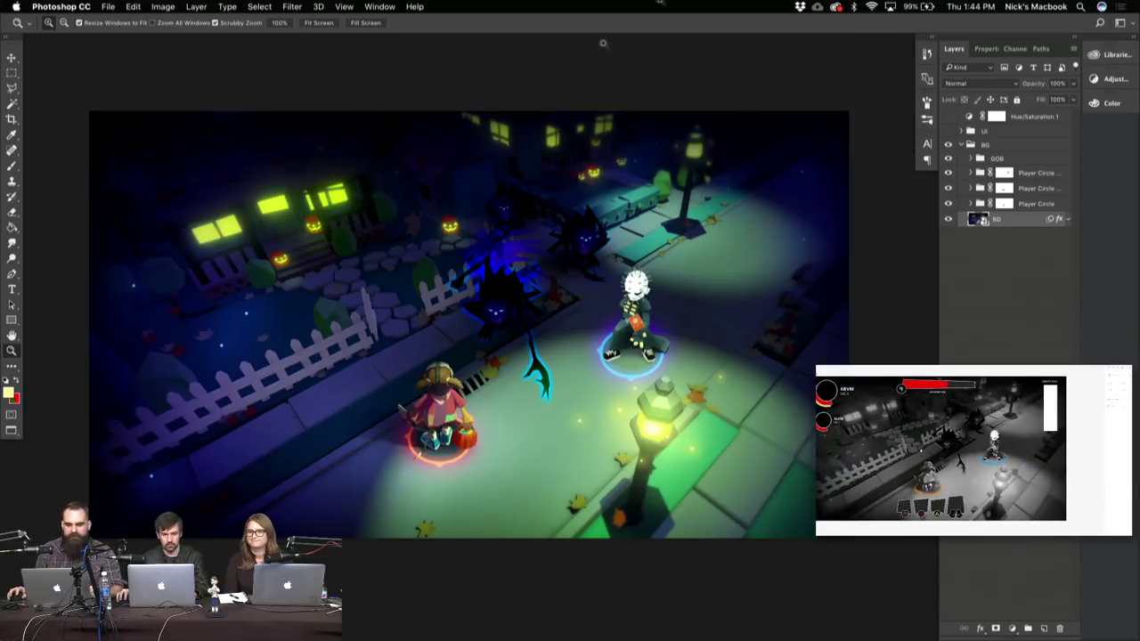
pyautogui.click(694, 175)
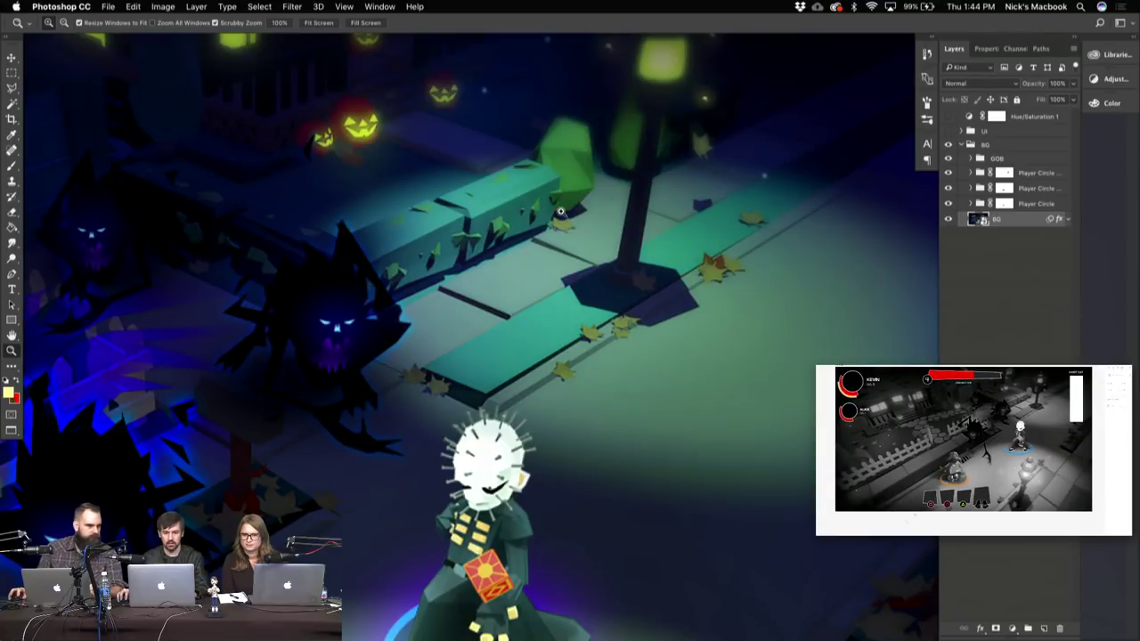
pyautogui.keyDown('alt'); pyautogui.click(606, 287); pyautogui.keyUp('alt')
pyautogui.click(596, 267)
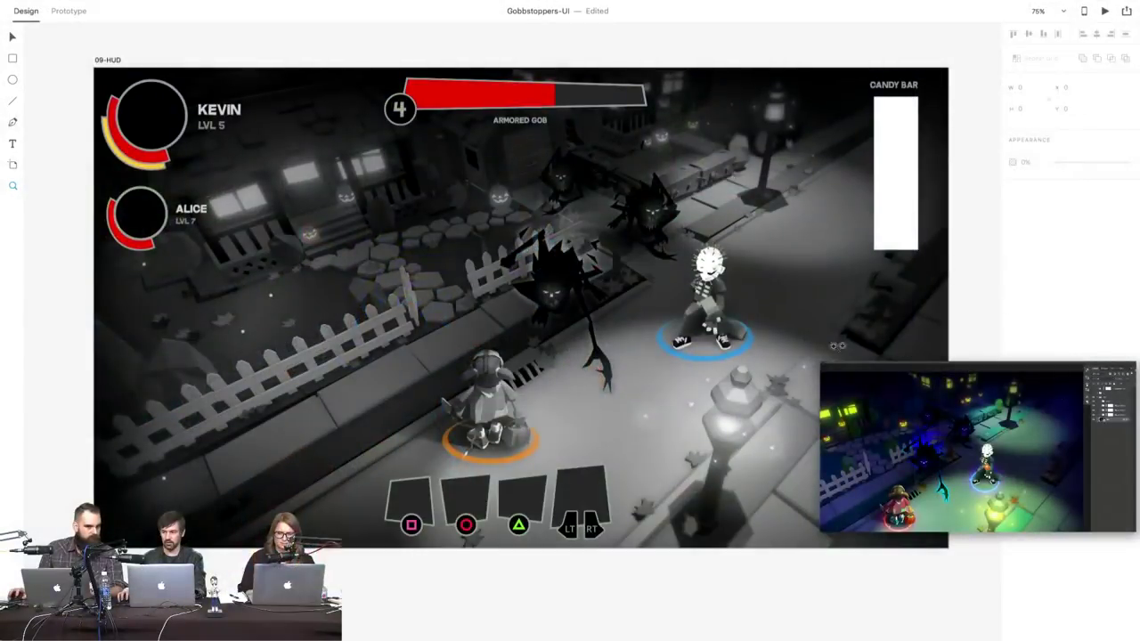
# - Switch to the Gobbstoppers-UI mockup in Adobe XD and round the white candy bar rectangle's corners to a radius of 23
pyautogui.scroll(2, 763, 294)
pyautogui.scroll(3, 763, 294)
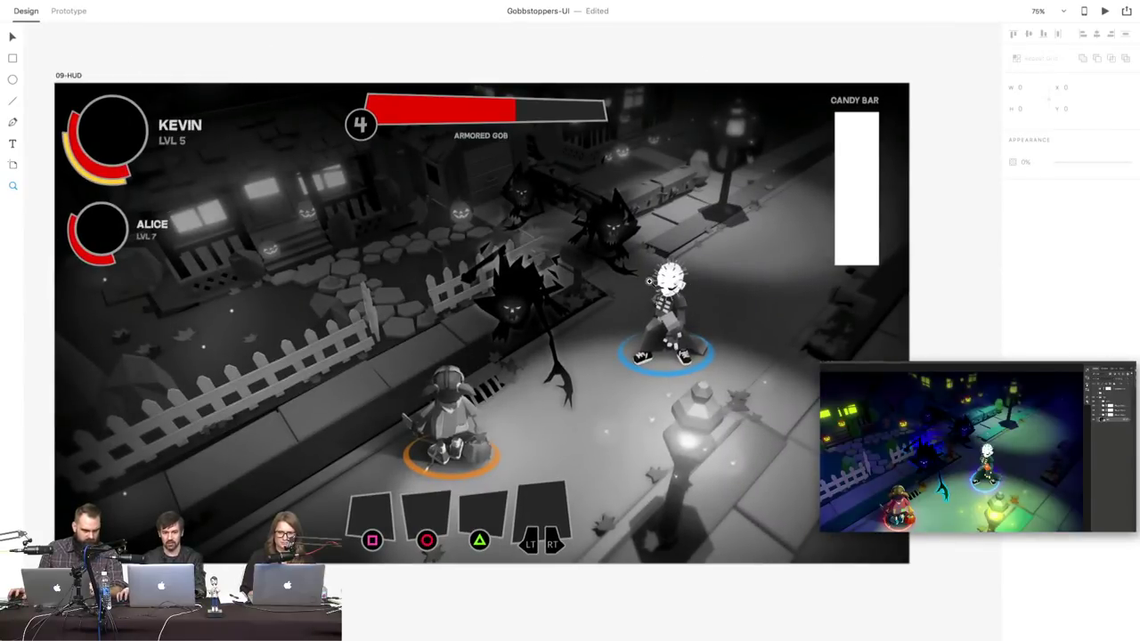
pyautogui.scroll(10, 649, 281)
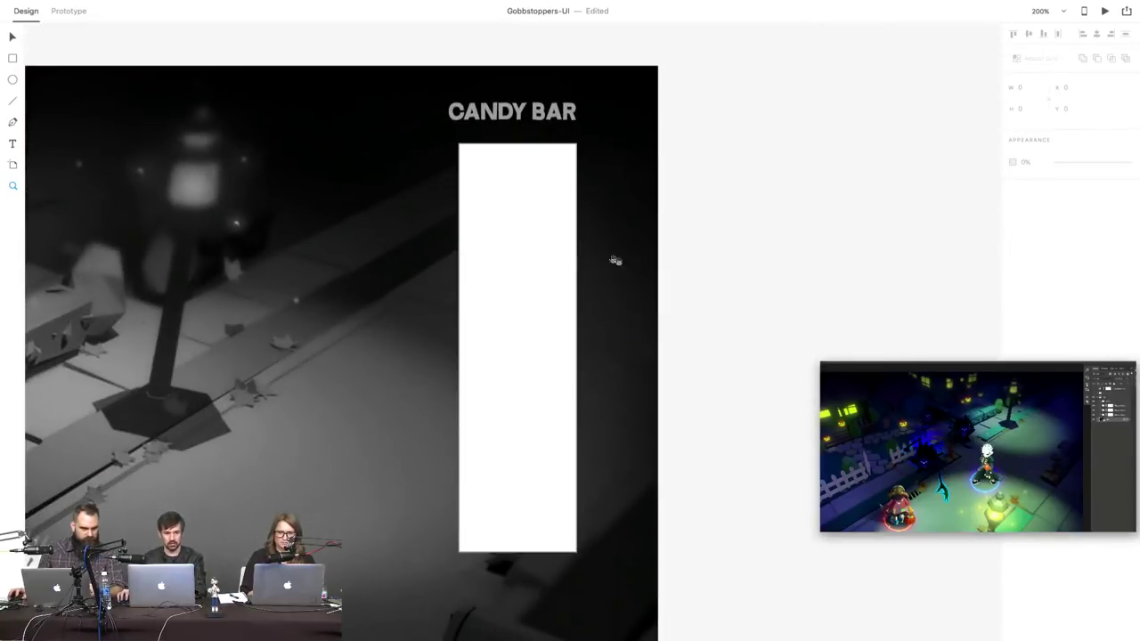
pyautogui.click(12, 38)
pyautogui.click(553, 242)
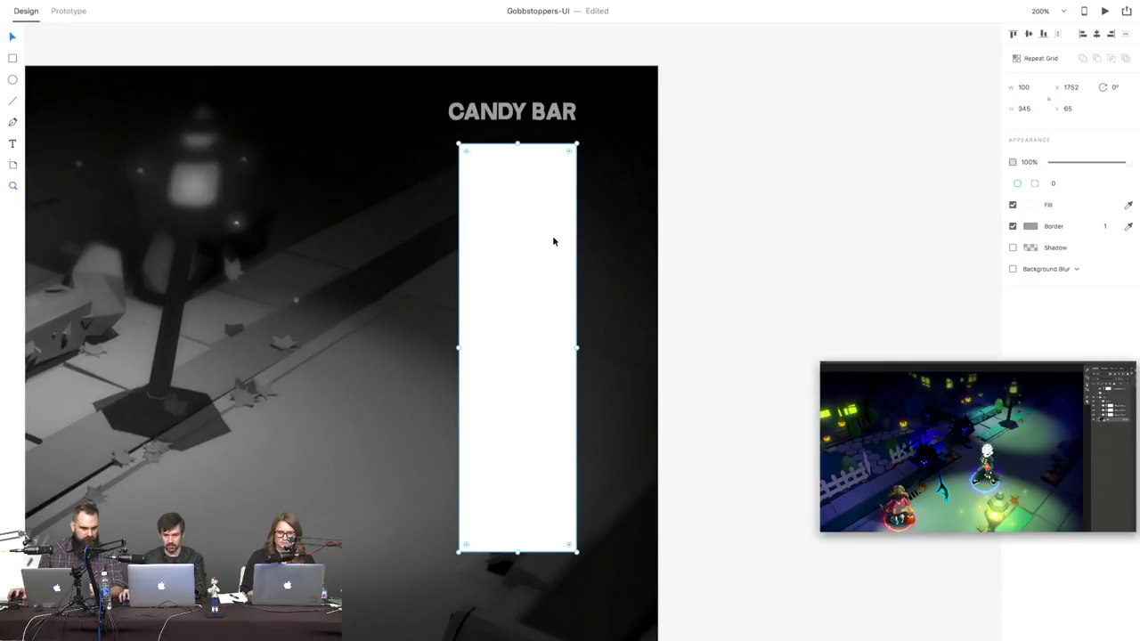
pyautogui.moveTo(570, 153)
pyautogui.mouseDown()
pyautogui.moveTo(570, 177)
pyautogui.moveTo(564, 159)
pyautogui.moveTo(560, 172)
pyautogui.mouseUp()
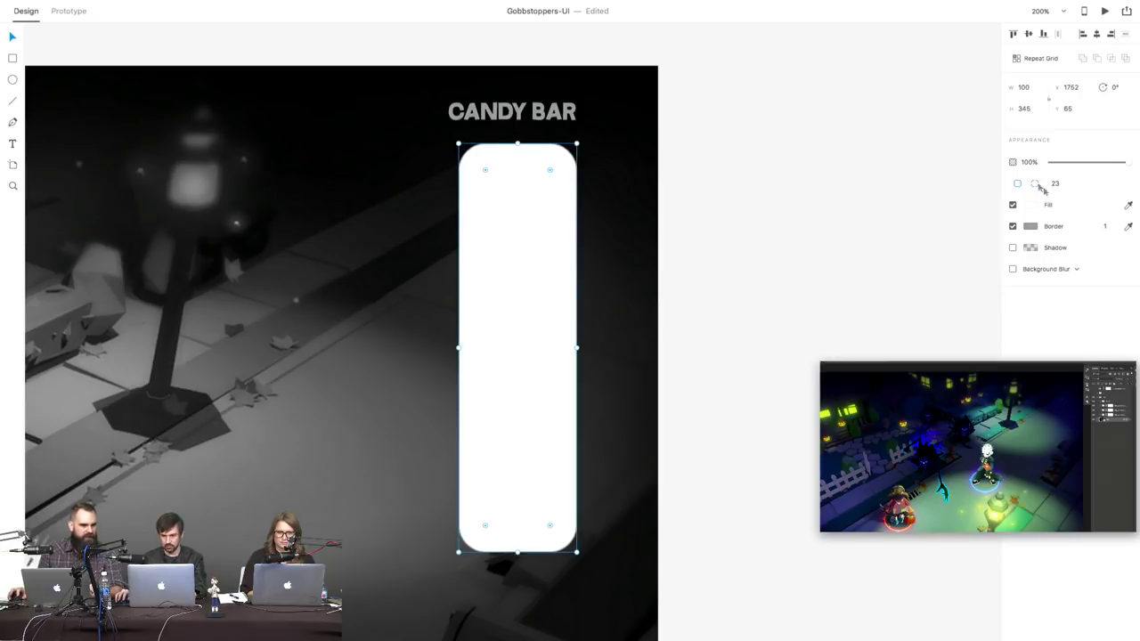
# - Remove the fill from the candy bar rectangle and set its border width to 4
pyautogui.click(1011, 205)
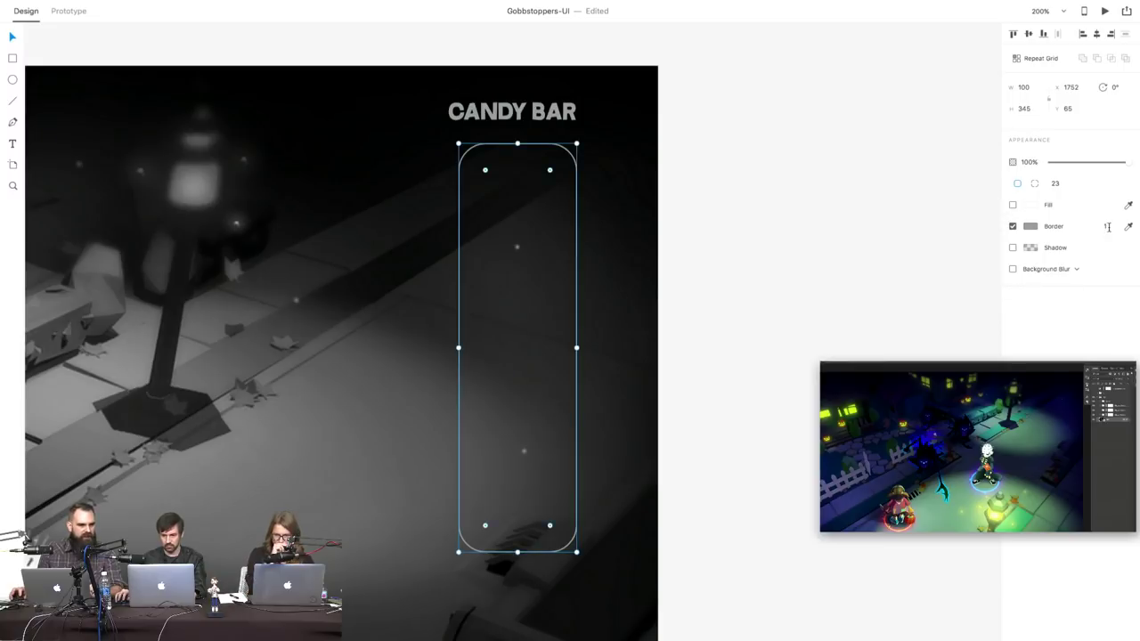
pyautogui.write('4')
pyautogui.press('Return')
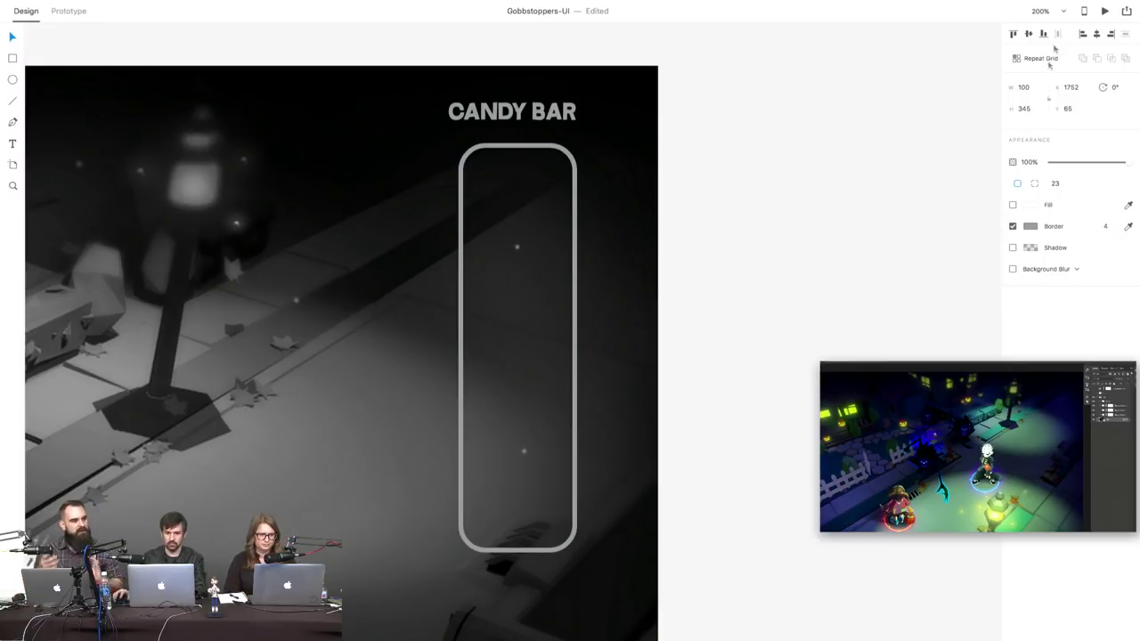
pyautogui.click(300, 250)
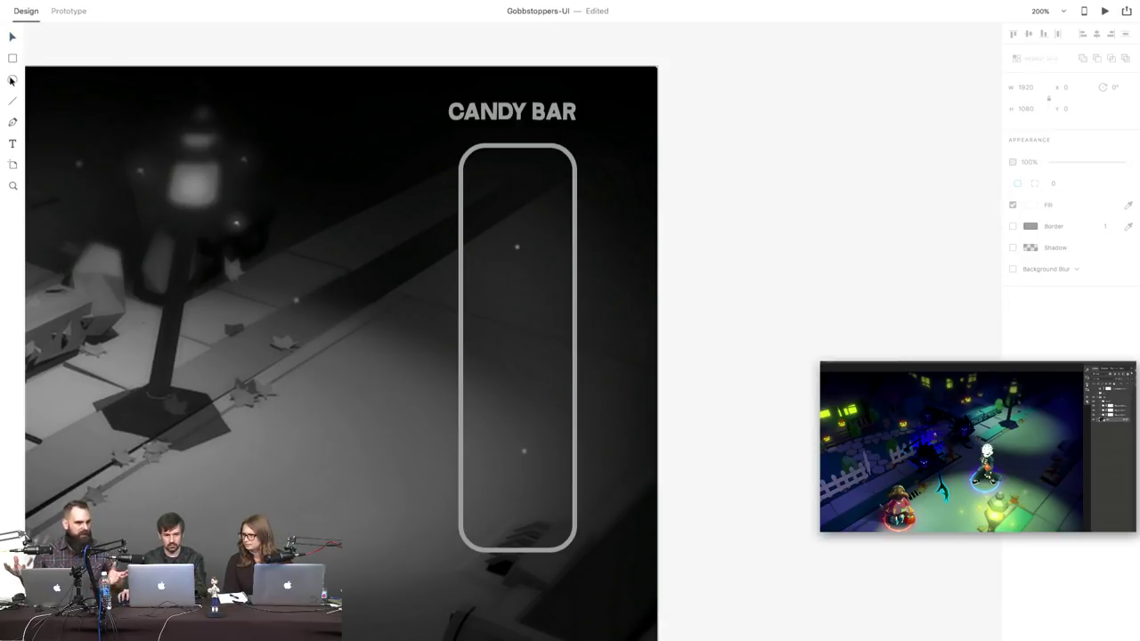
# - Draw a flat ellipse about 58 by 16 px beside the candy bar frame and place a duplicate 8 px above it
pyautogui.moveTo(321, 416); pyautogui.dragTo(391, 437)
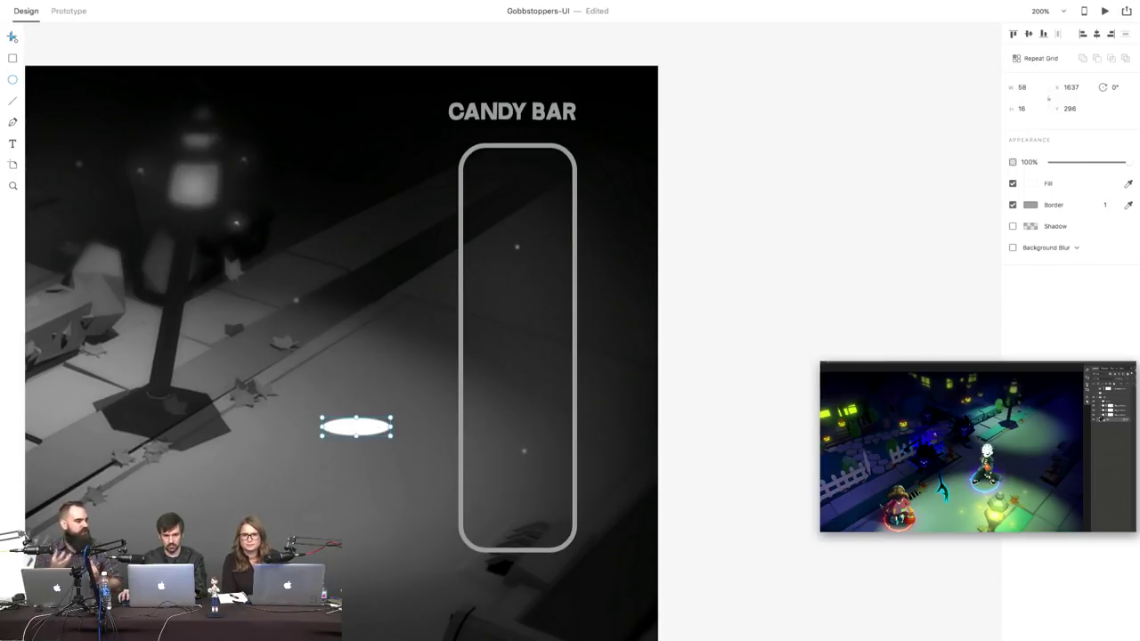
pyautogui.press('v')
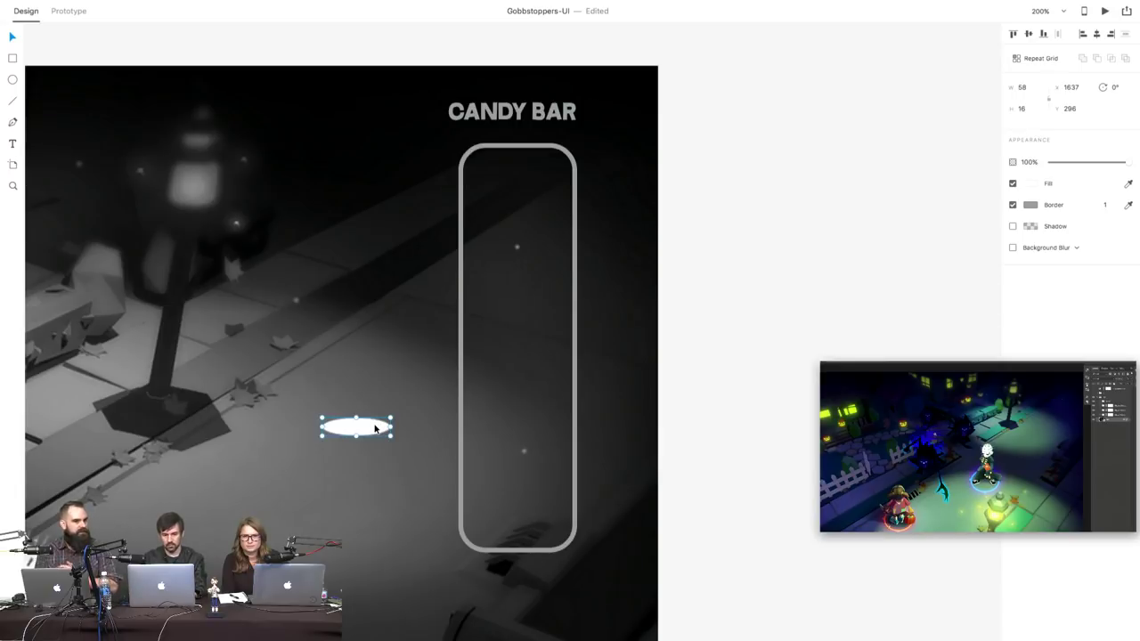
pyautogui.press('super+d')
pyautogui.press('Up')
pyautogui.press('Up')
pyautogui.press('Up')
pyautogui.press('Up')
pyautogui.press('Up')
pyautogui.press('Up')
pyautogui.press('Up')
pyautogui.press('Up')
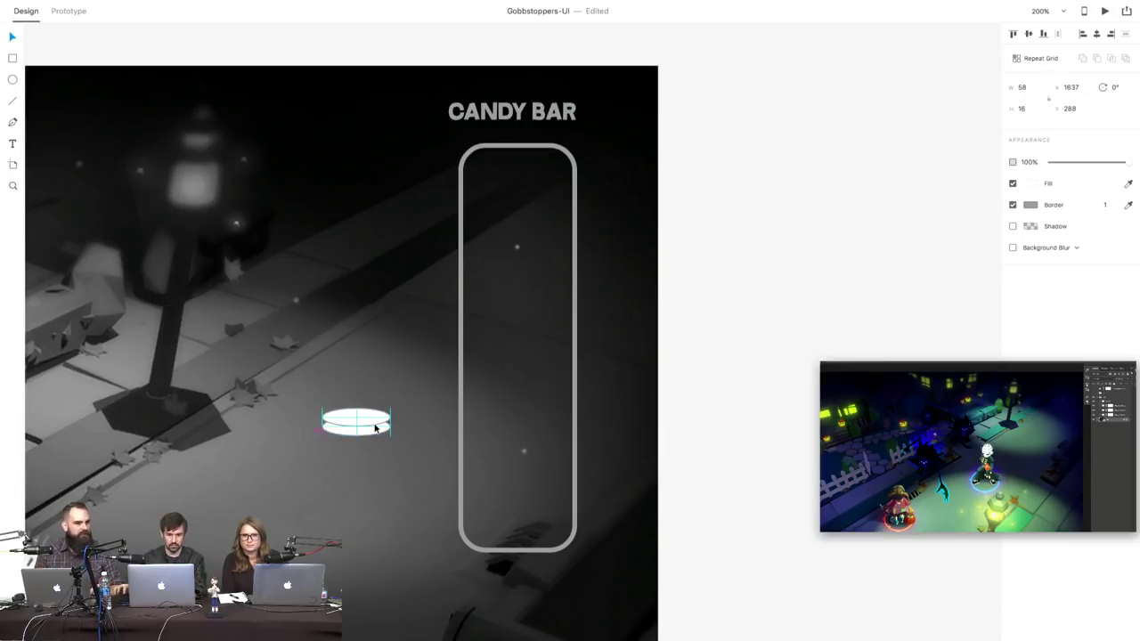
pyautogui.press('Escape')
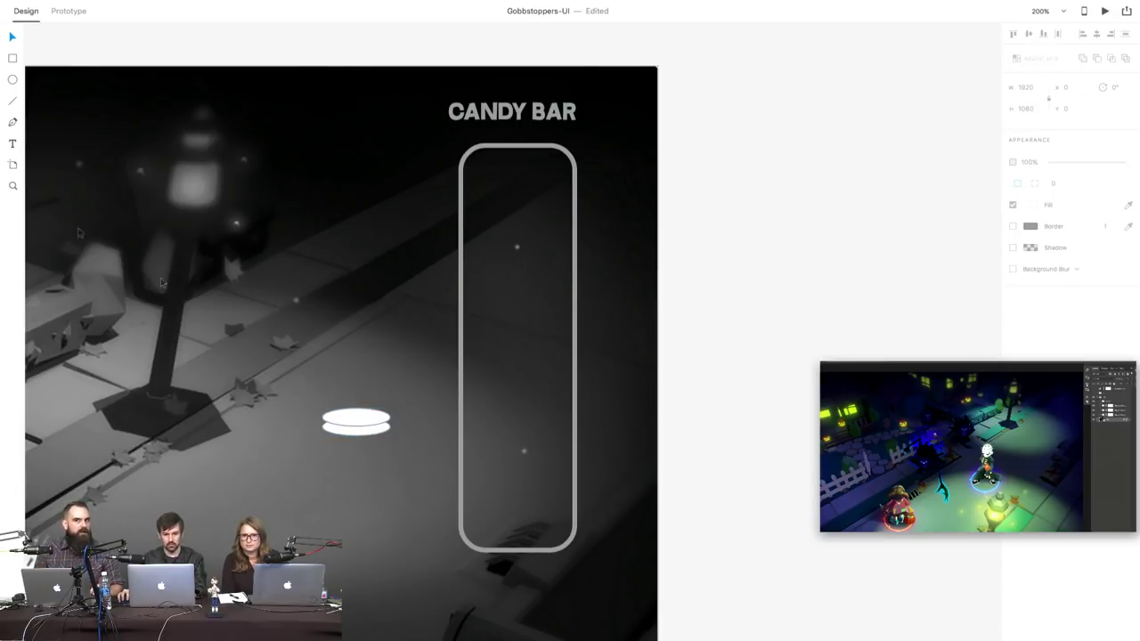
# - Draw a rectangle about 58 by 9 px bridging the sides of the two stacked ellipses
pyautogui.click(13, 187)
pyautogui.moveTo(399, 439); pyautogui.dragTo(382, 425)
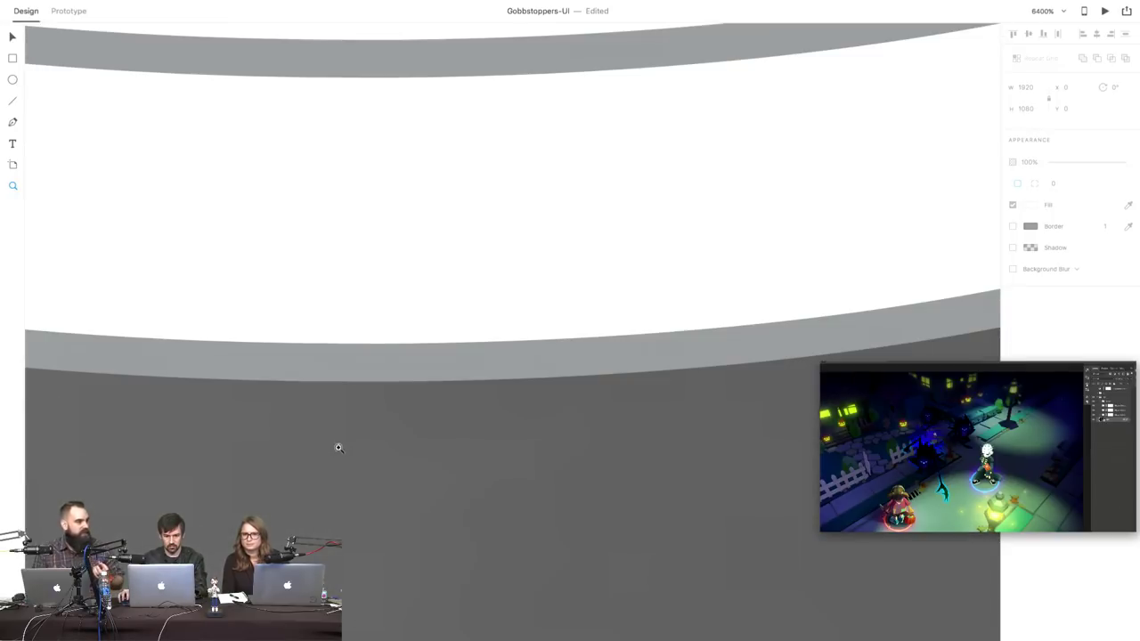
pyautogui.scroll(-10, 378, 433)
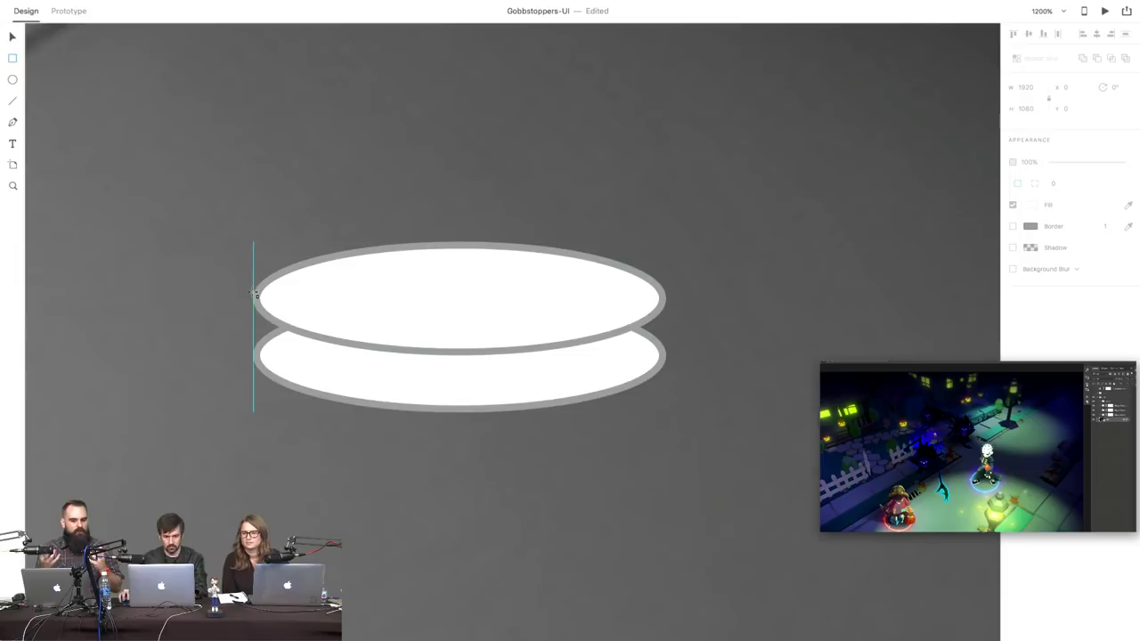
pyautogui.moveTo(255, 298)
pyautogui.mouseDown()
pyautogui.moveTo(512, 374)
pyautogui.moveTo(664, 372)
pyautogui.mouseUp()
pyautogui.moveTo(457, 369); pyautogui.dragTo(455, 362)
pyautogui.press('v')
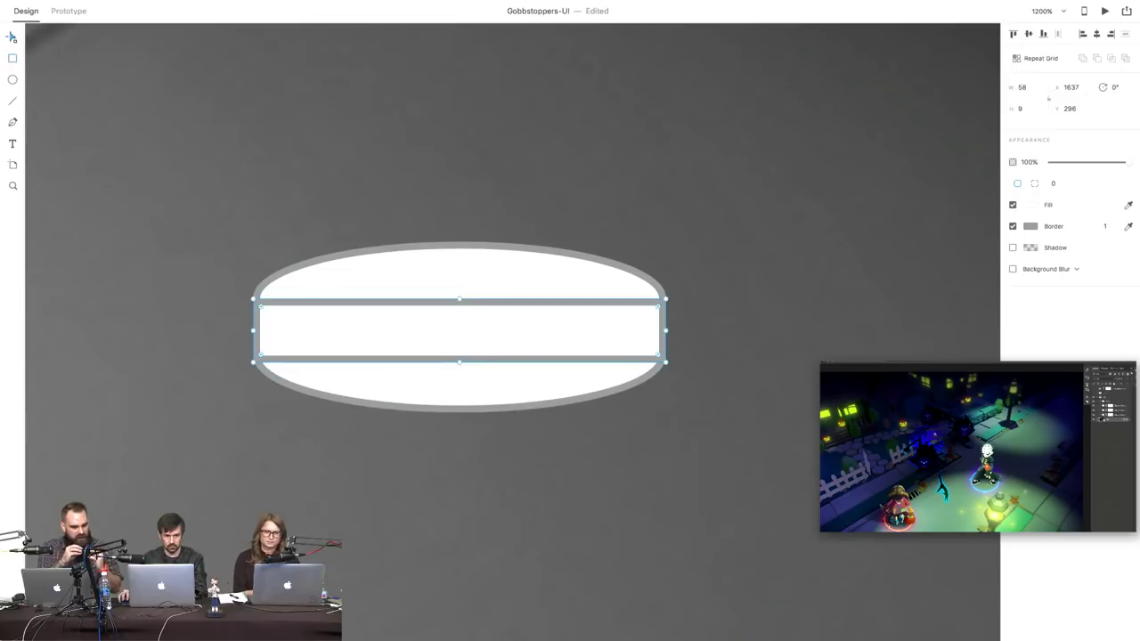
# - Combine the two ellipses and the bridging rectangle into one pill shape with the Add boolean operation
pyautogui.click(479, 267)
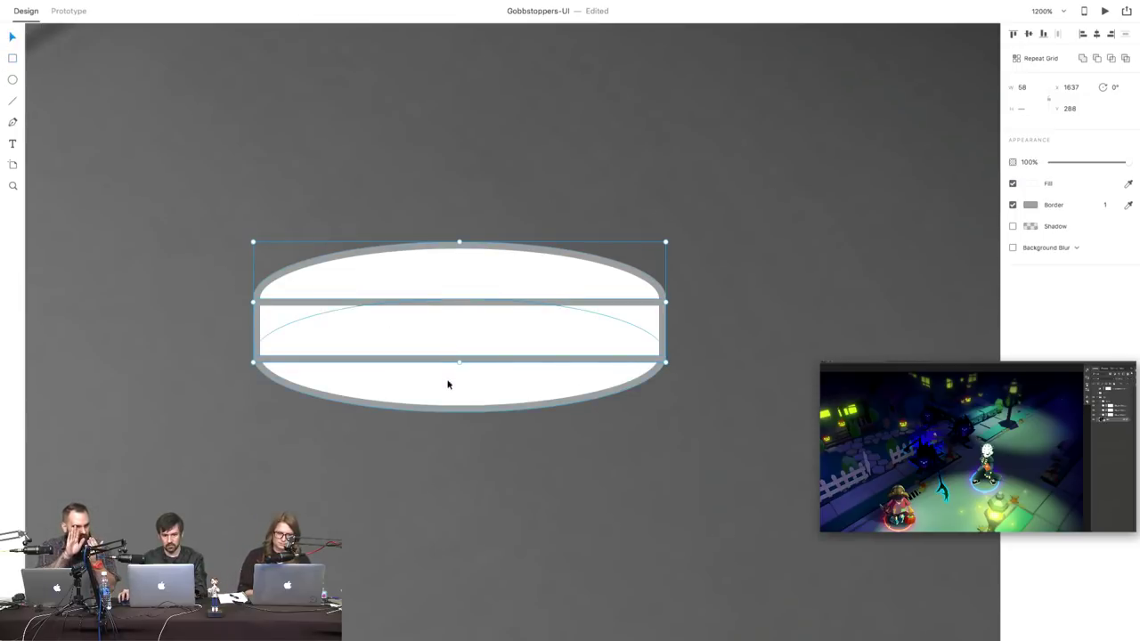
pyautogui.click(1098, 59)
pyautogui.press('super+z')
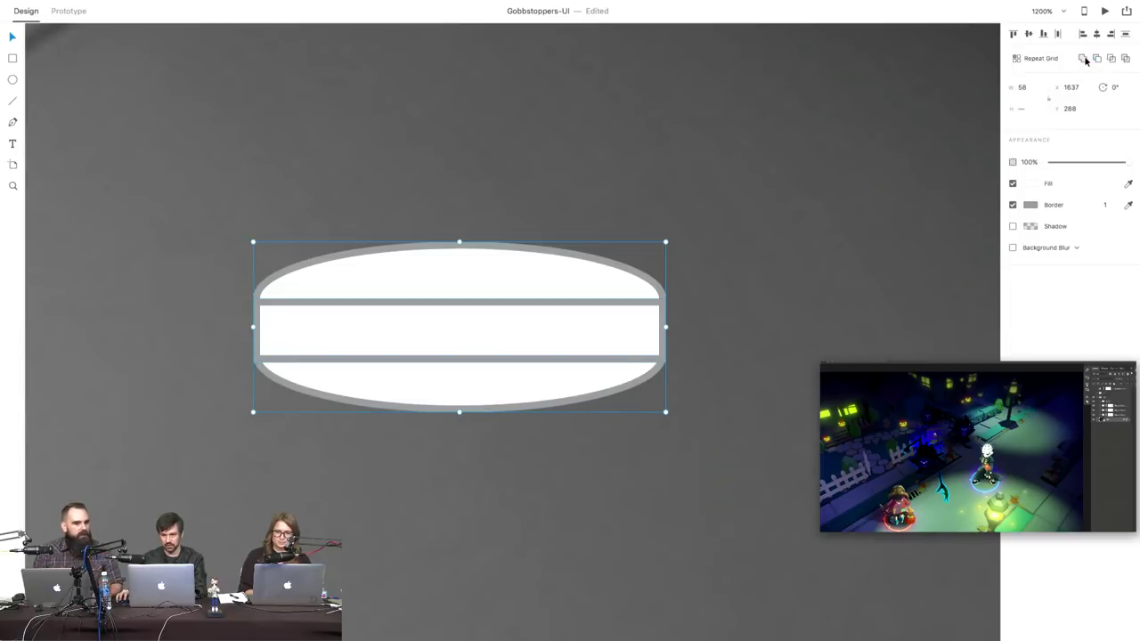
pyautogui.click(1083, 59)
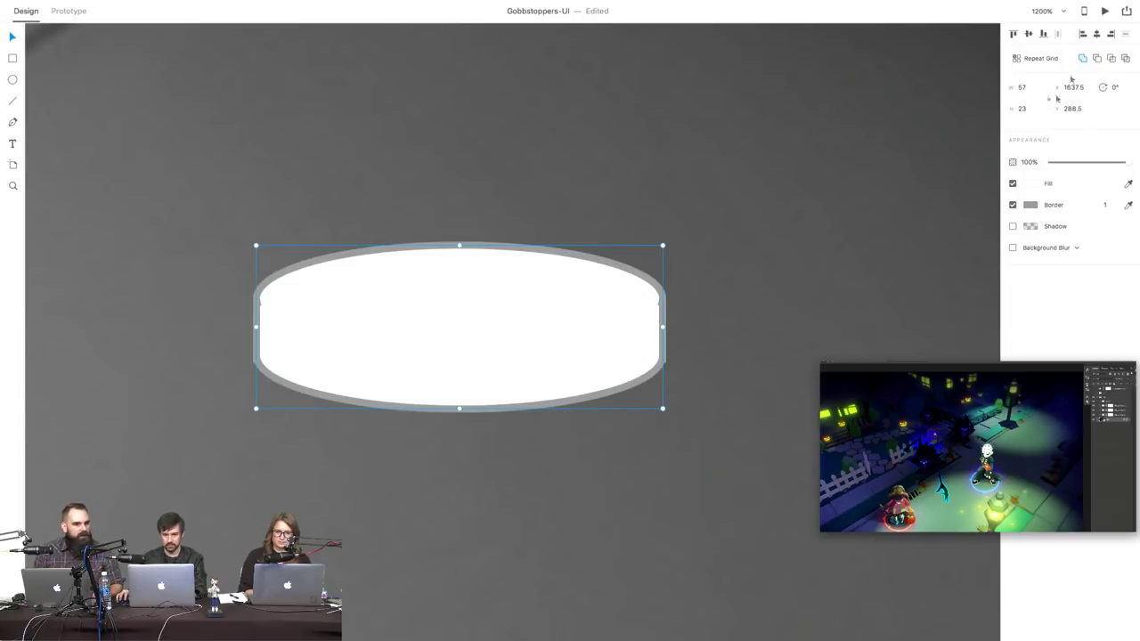
# - Raise the top edge of the rectangle inside the combined pill shape slightly to smooth its sides
pyautogui.doubleClick(278, 322)
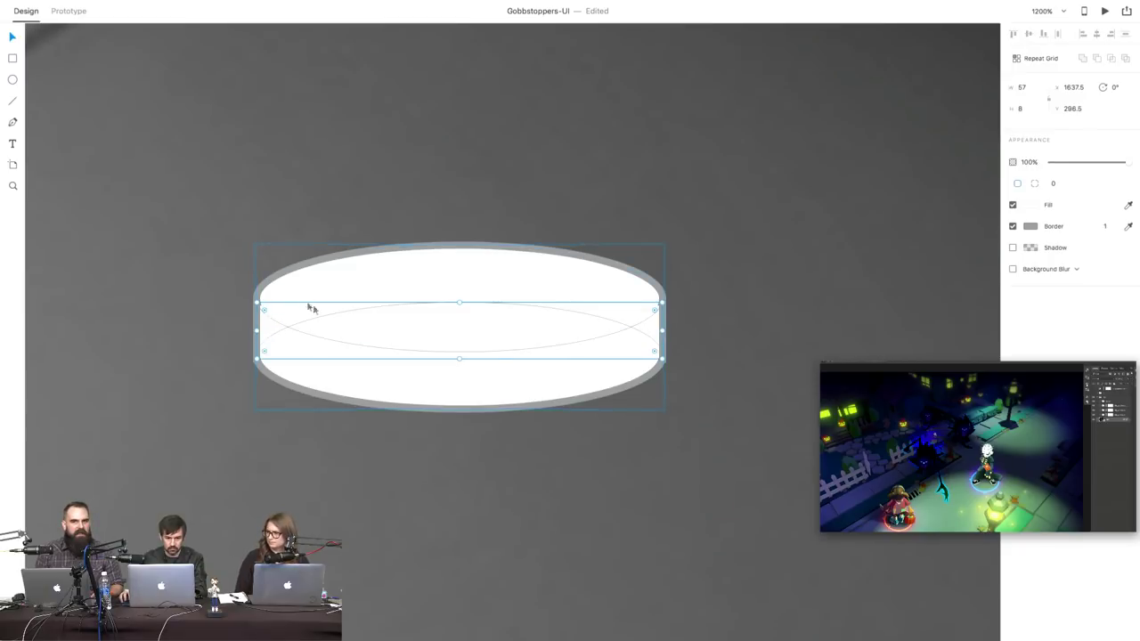
pyautogui.moveTo(459, 303); pyautogui.dragTo(459, 300)
pyautogui.click(476, 285)
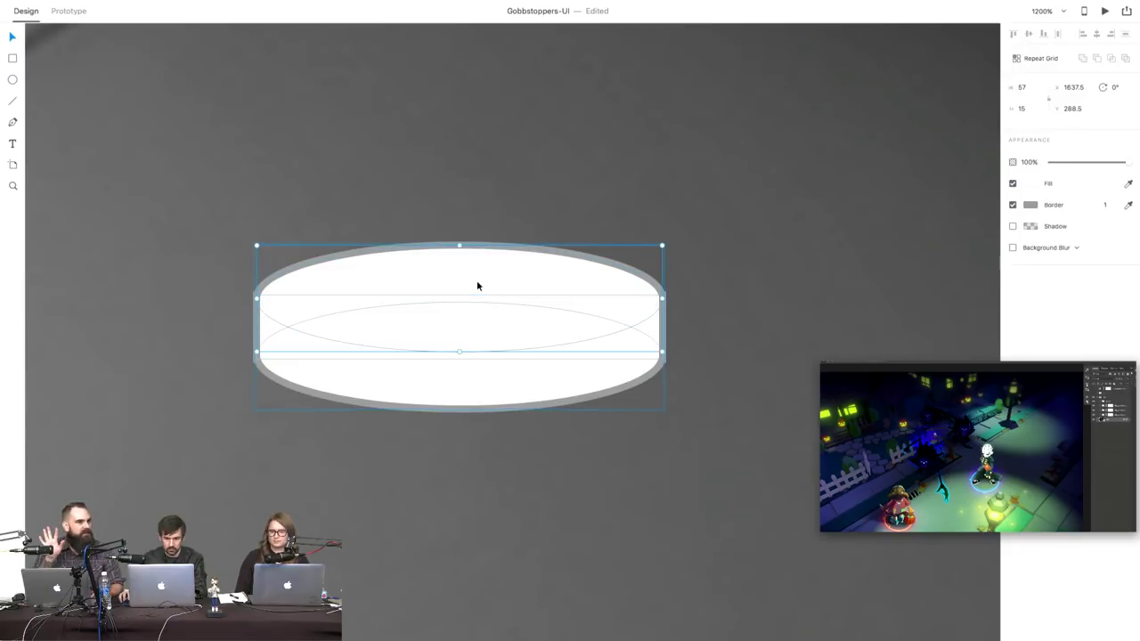
pyautogui.click(467, 385)
pyautogui.click(791, 311)
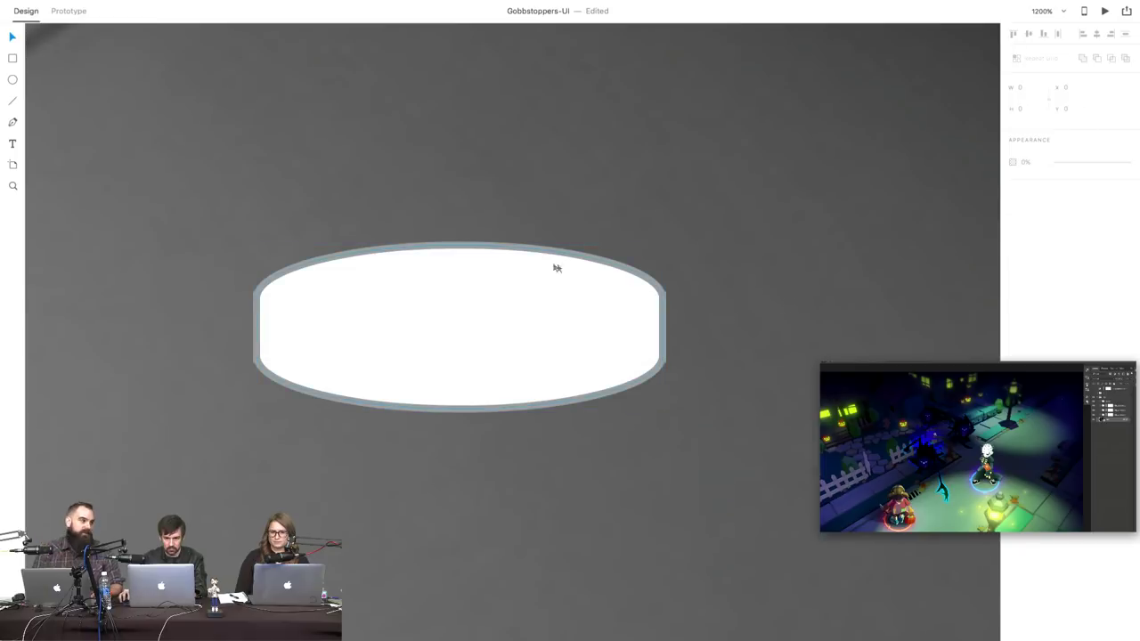
# - Draw a closed, downward-curving crescent across the face of the pill shape with the Pen tool
pyautogui.click(512, 277)
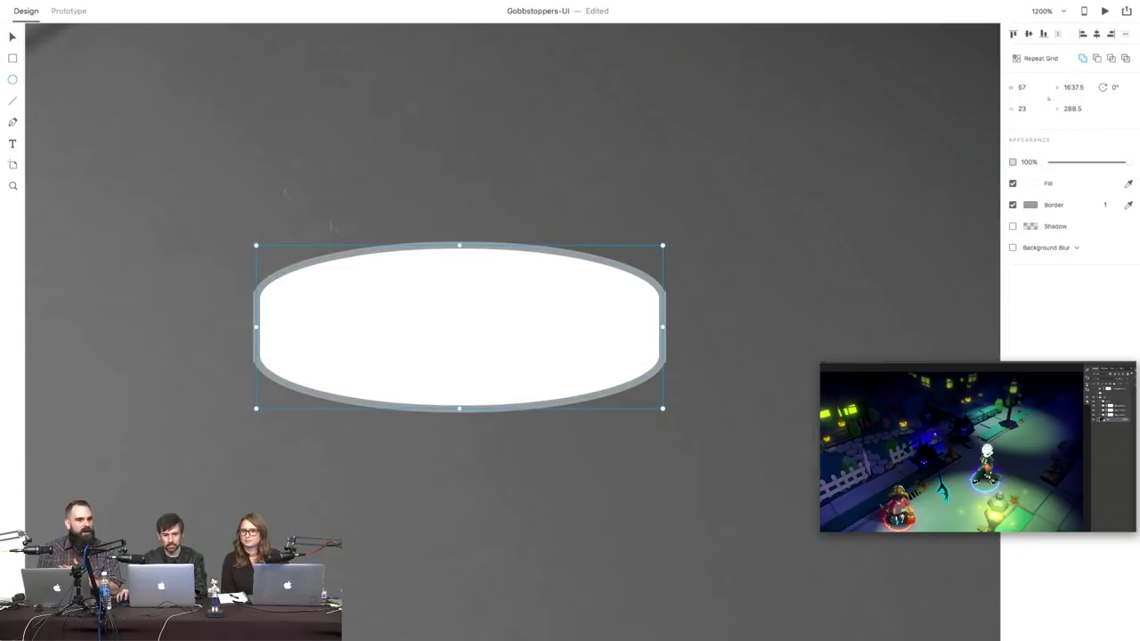
pyautogui.click(12, 123)
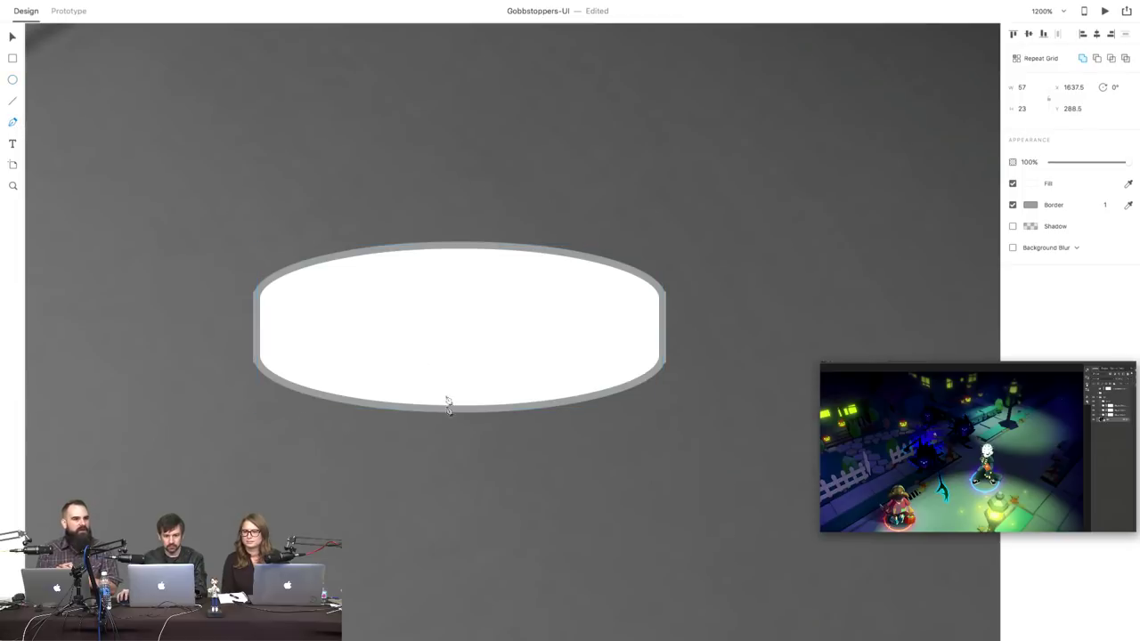
pyautogui.click(290, 298)
pyautogui.moveTo(443, 316); pyautogui.dragTo(519, 315)
pyautogui.click(618, 302)
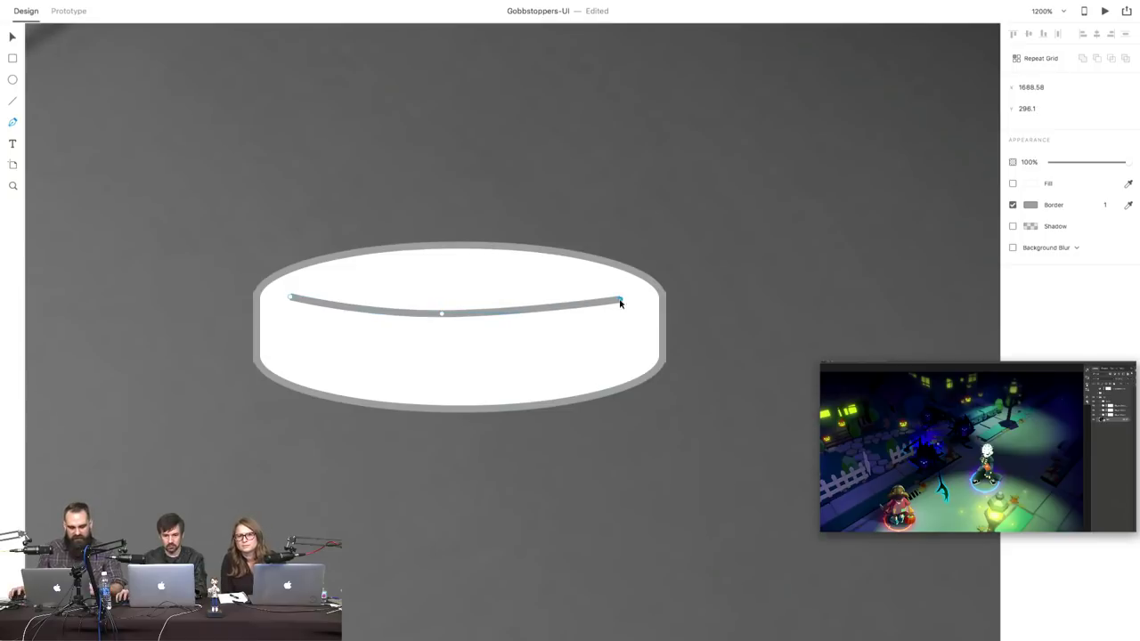
pyautogui.moveTo(441, 338); pyautogui.dragTo(407, 340)
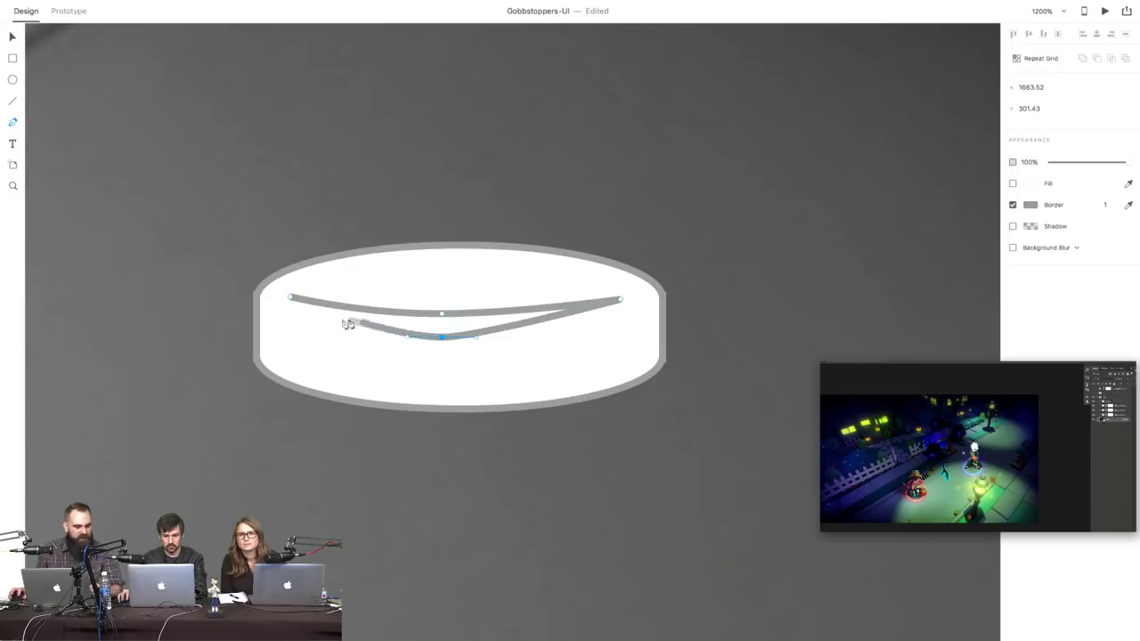
pyautogui.click(290, 299)
pyautogui.press('Escape')
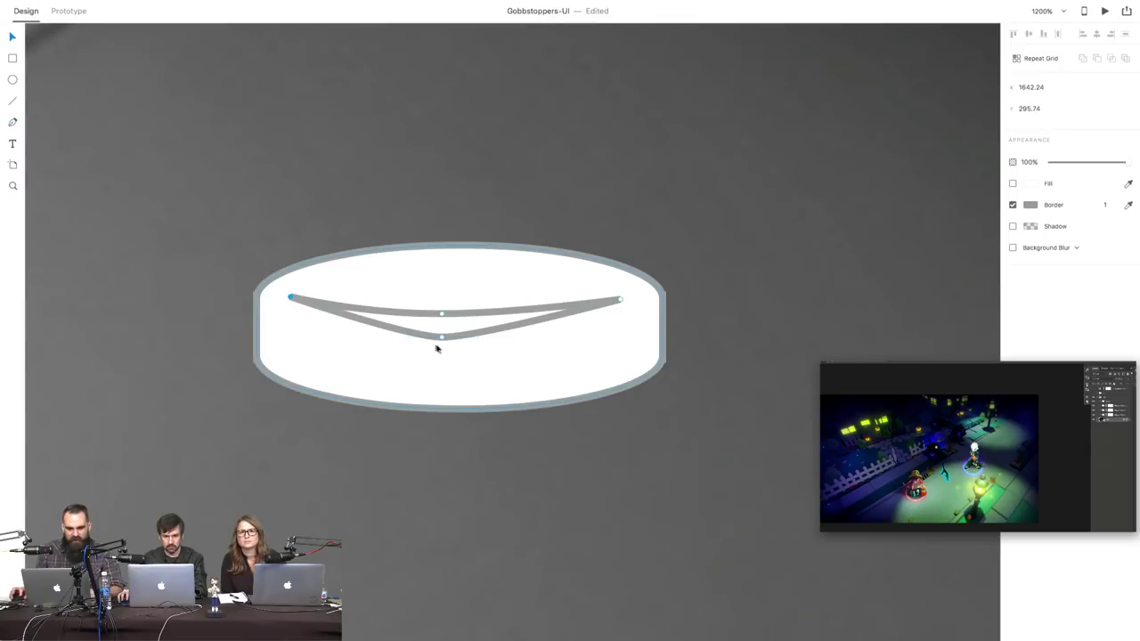
# - Lengthen the curve handles of the crescent's lower and upper middle points to make both arcs rounder
pyautogui.click(442, 339)
pyautogui.moveTo(403, 339); pyautogui.dragTo(358, 340)
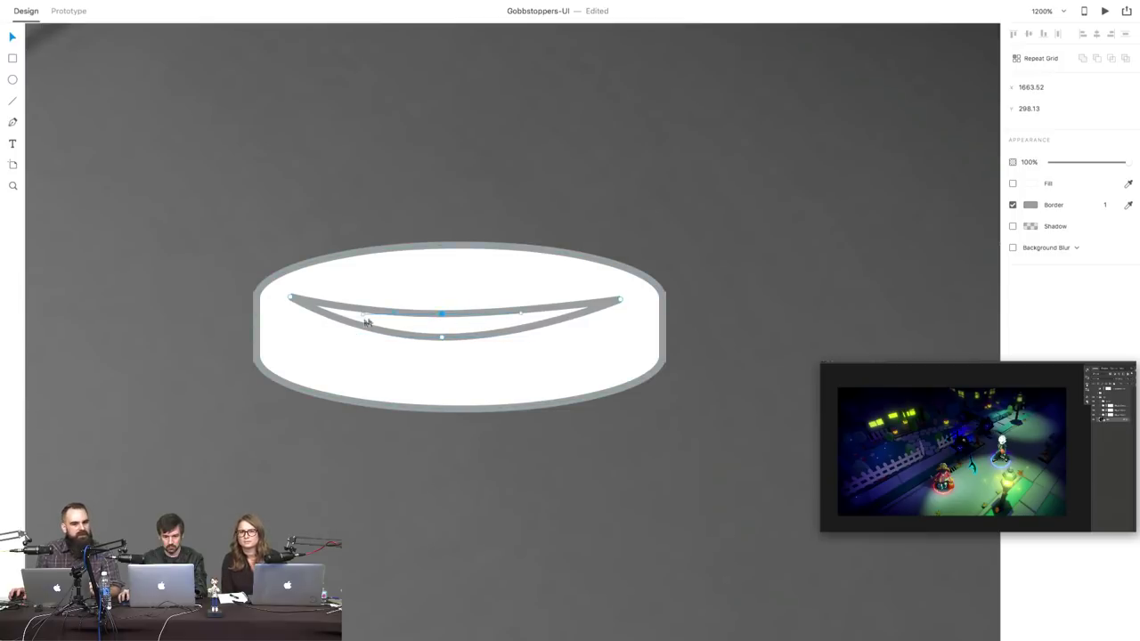
pyautogui.moveTo(363, 317); pyautogui.dragTo(335, 319)
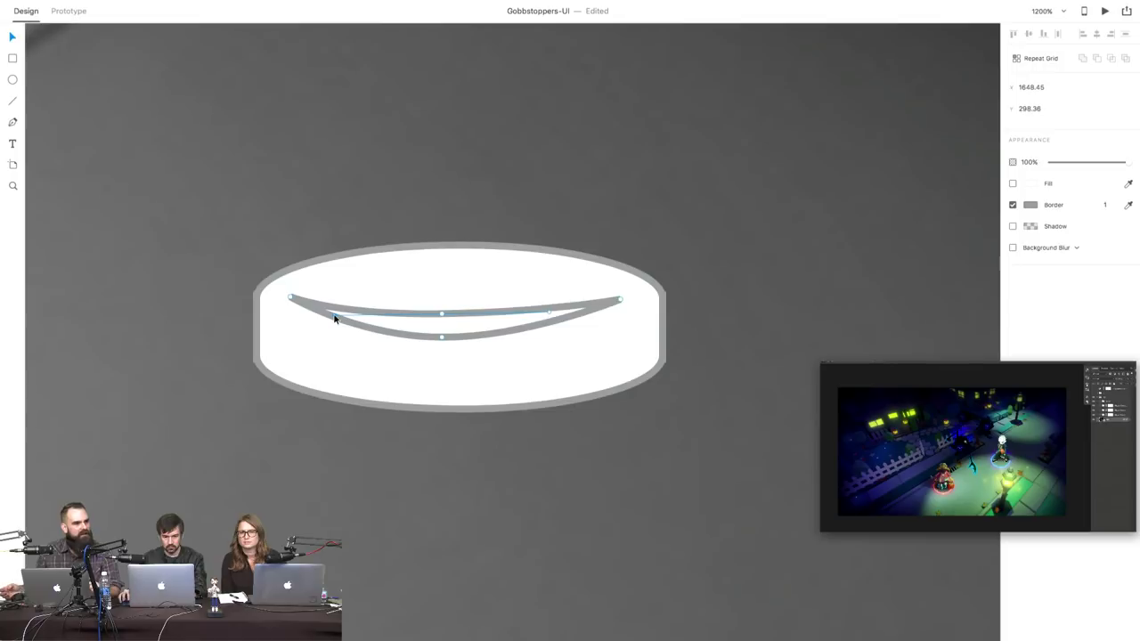
pyautogui.click(1013, 205)
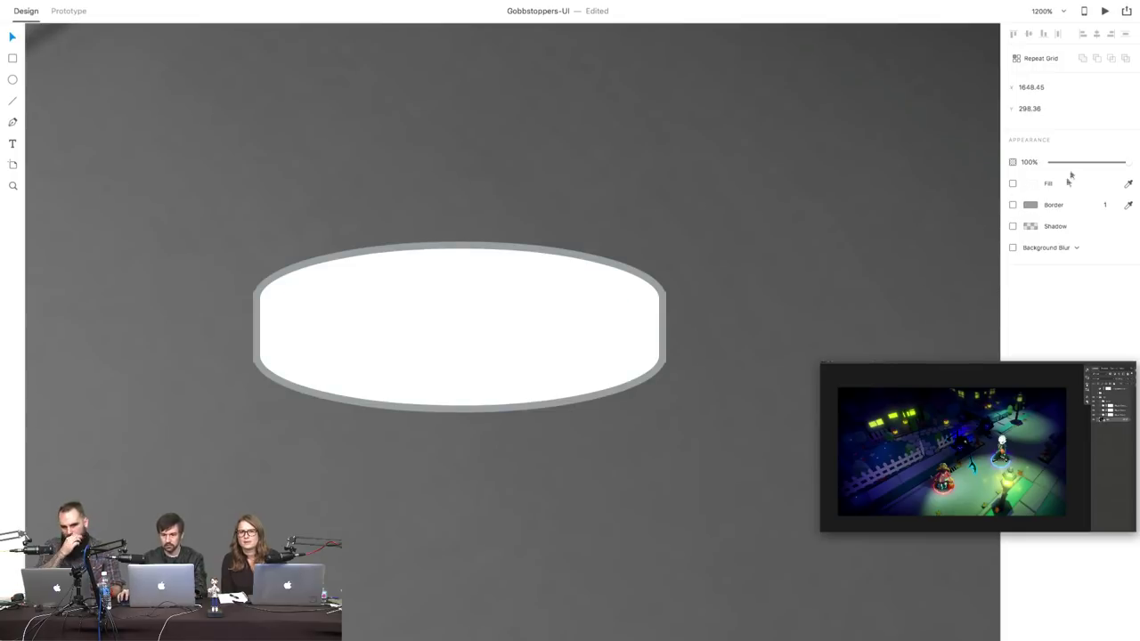
pyautogui.moveTo(229, 214); pyautogui.dragTo(695, 488)
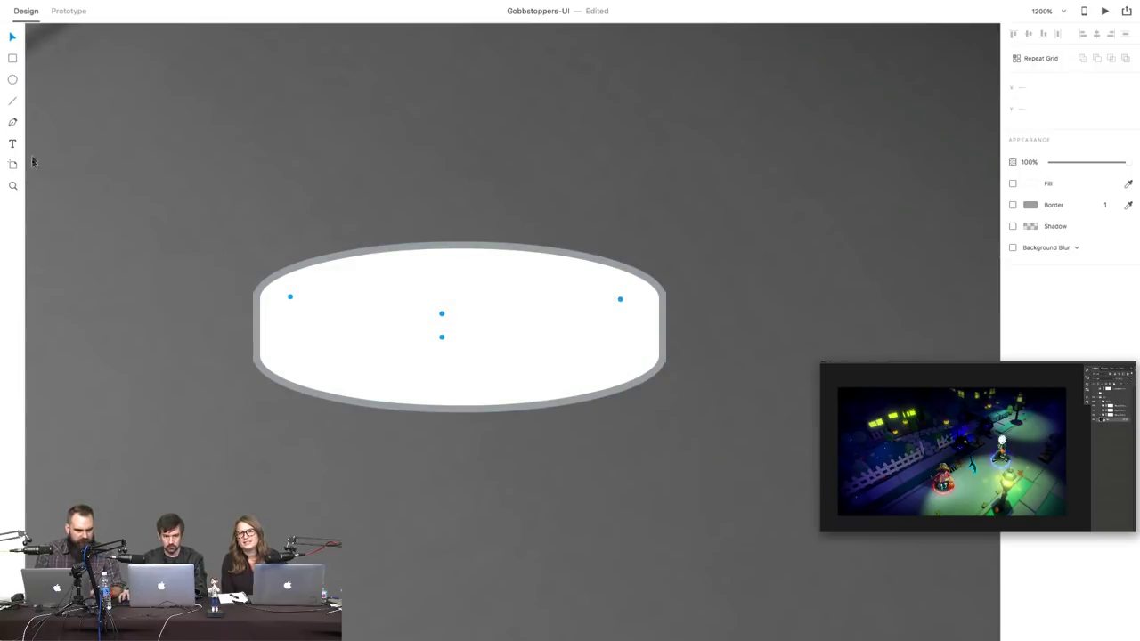
pyautogui.click(255, 158)
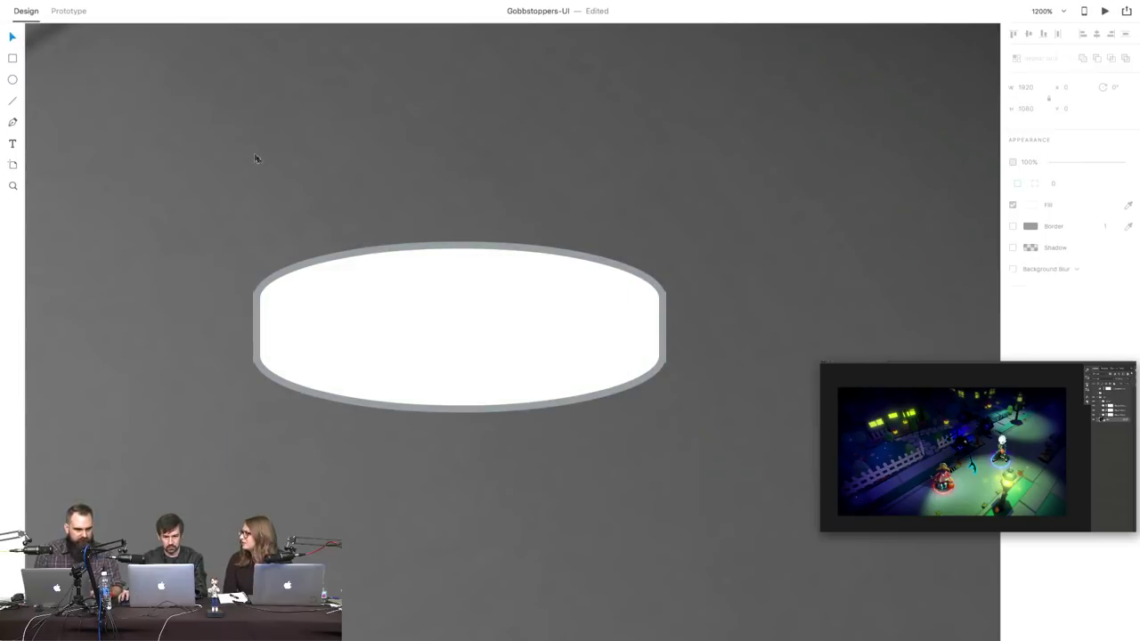
pyautogui.click(435, 339)
pyautogui.moveTo(389, 364); pyautogui.dragTo(392, 454)
pyautogui.click(416, 303)
pyautogui.hotkey('ctrl', 'z')
pyautogui.hotkey('ctrl', 'z')
pyautogui.hotkey('ctrl', 'z')
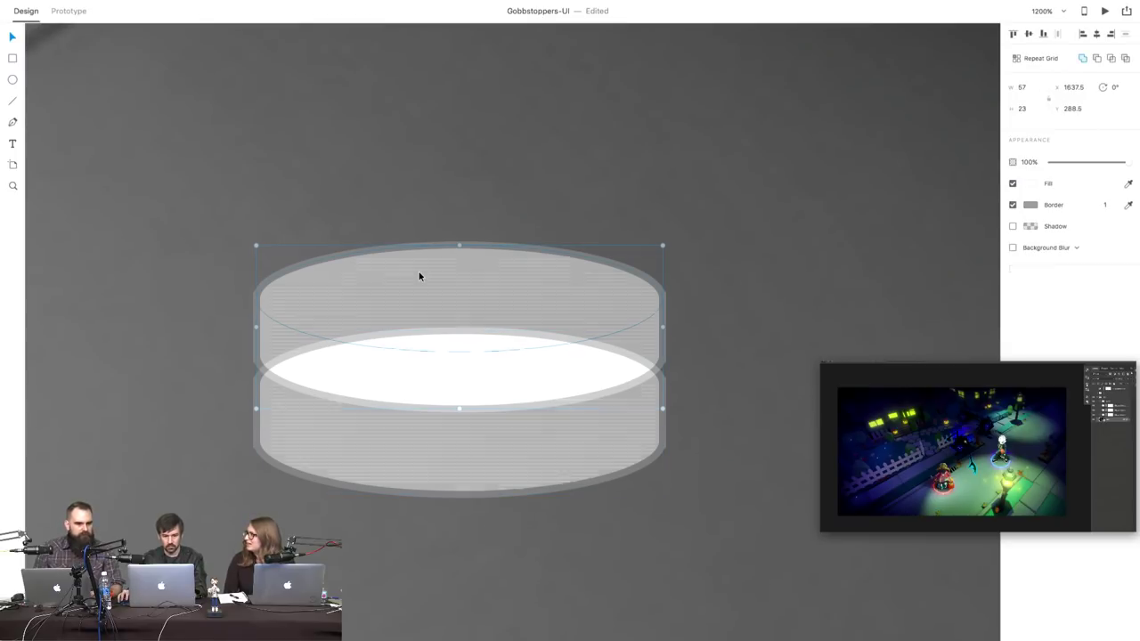
# - Subtract the crescent from the pill shape to cut a curved opening, and select the resulting shape
pyautogui.click(449, 277)
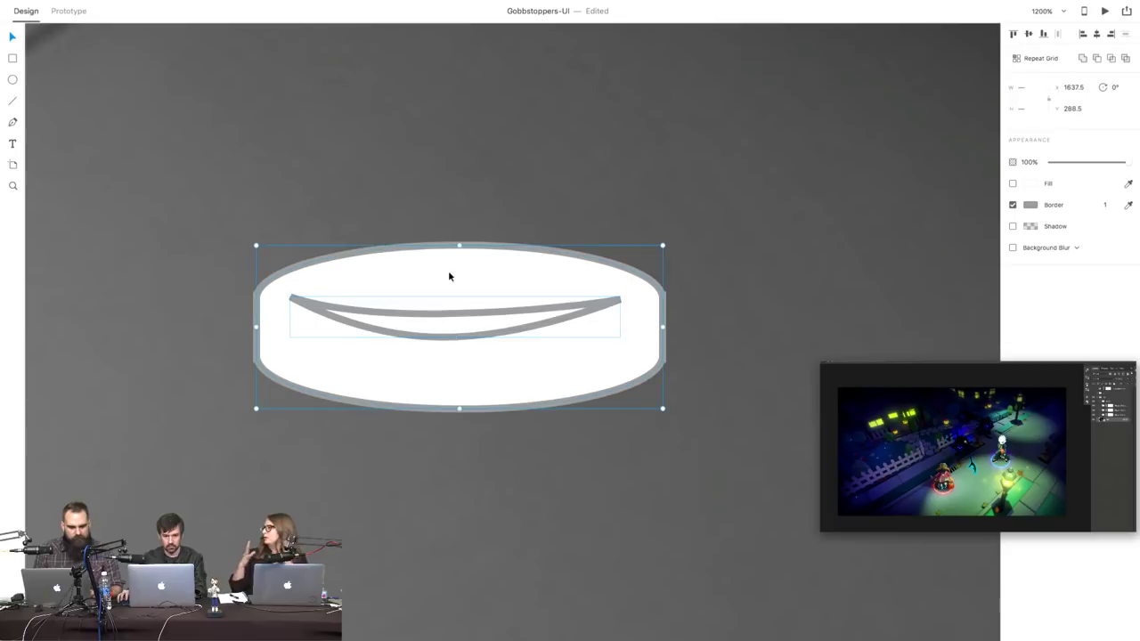
pyautogui.click(1097, 59)
pyautogui.click(734, 259)
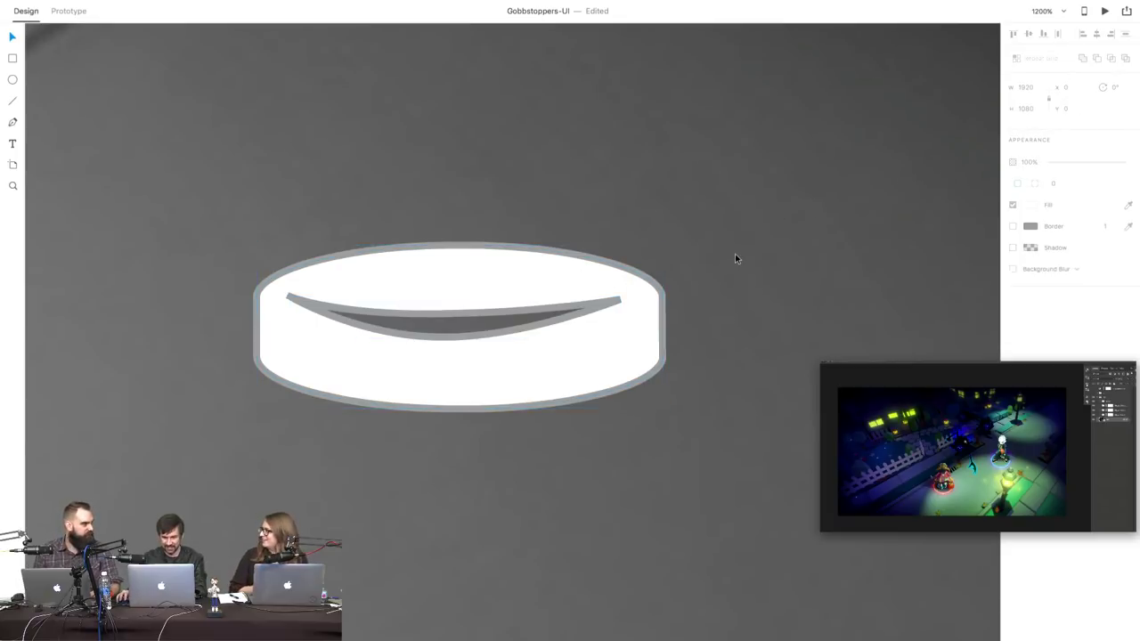
pyautogui.click(551, 285)
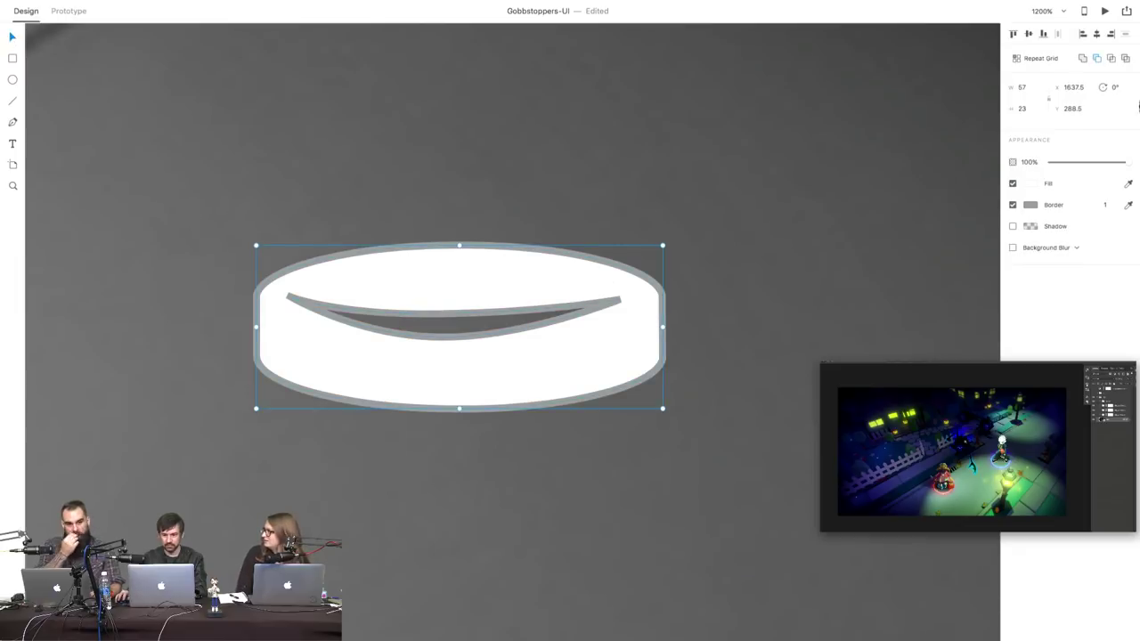
# - Remove the border from the candy shape and keep its white fill
pyautogui.click(1012, 184)
pyautogui.click(1013, 184)
pyautogui.click(1013, 206)
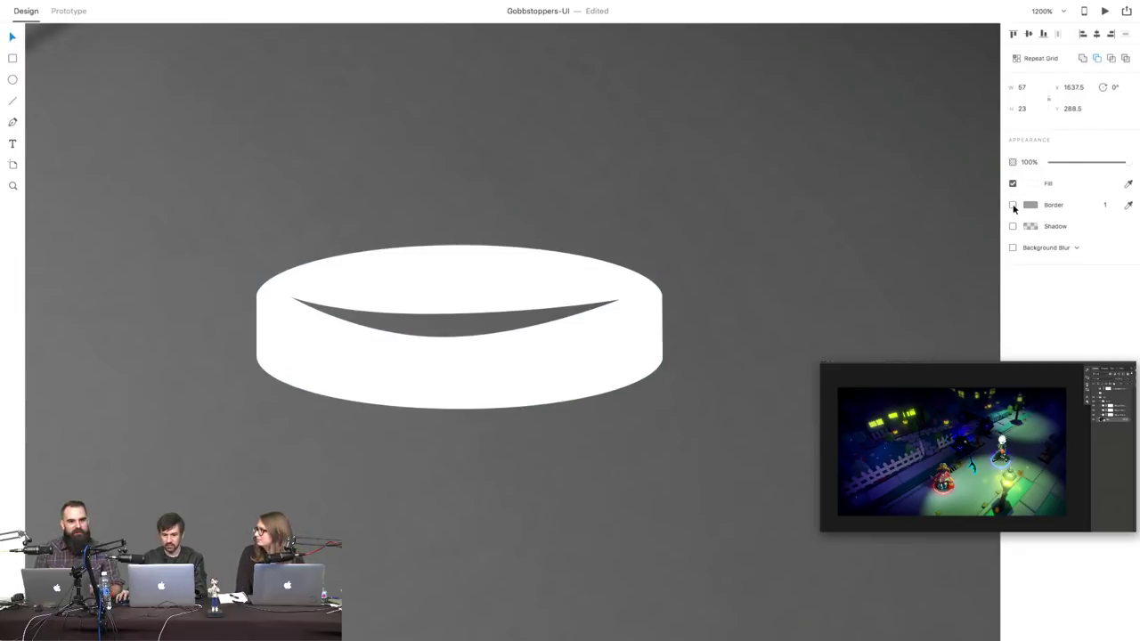
pyautogui.click(800, 304)
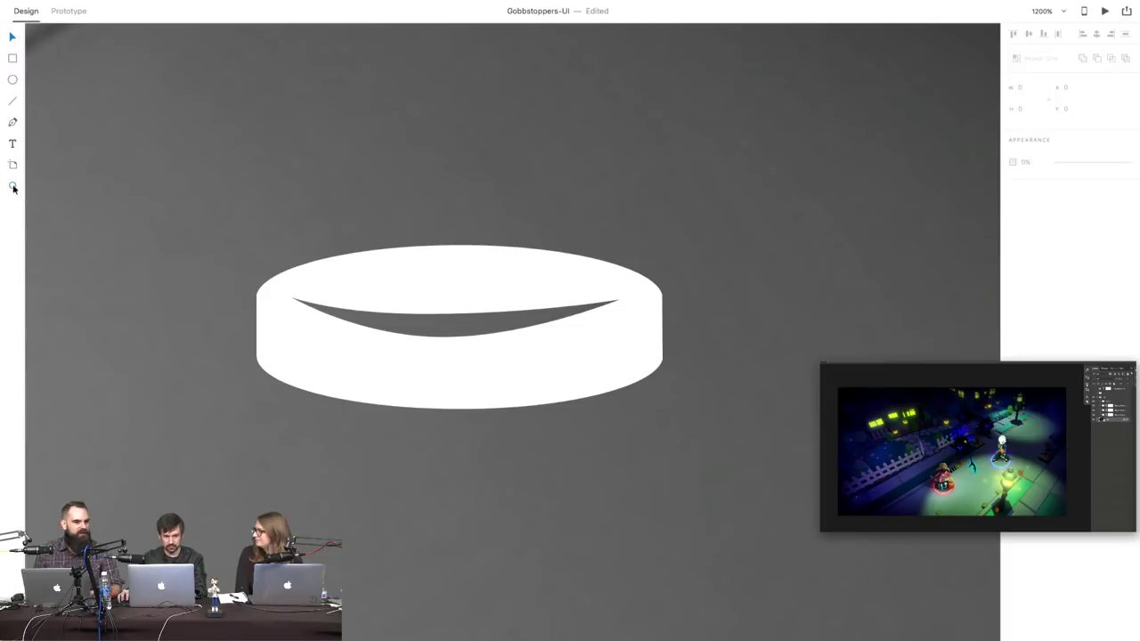
# - Move the candy shape inside the candy bar container, near its lower end, at X 1773.5 and Y 367.5
pyautogui.keyDown('alt'); pyautogui.click(314, 426); pyautogui.keyUp('alt')
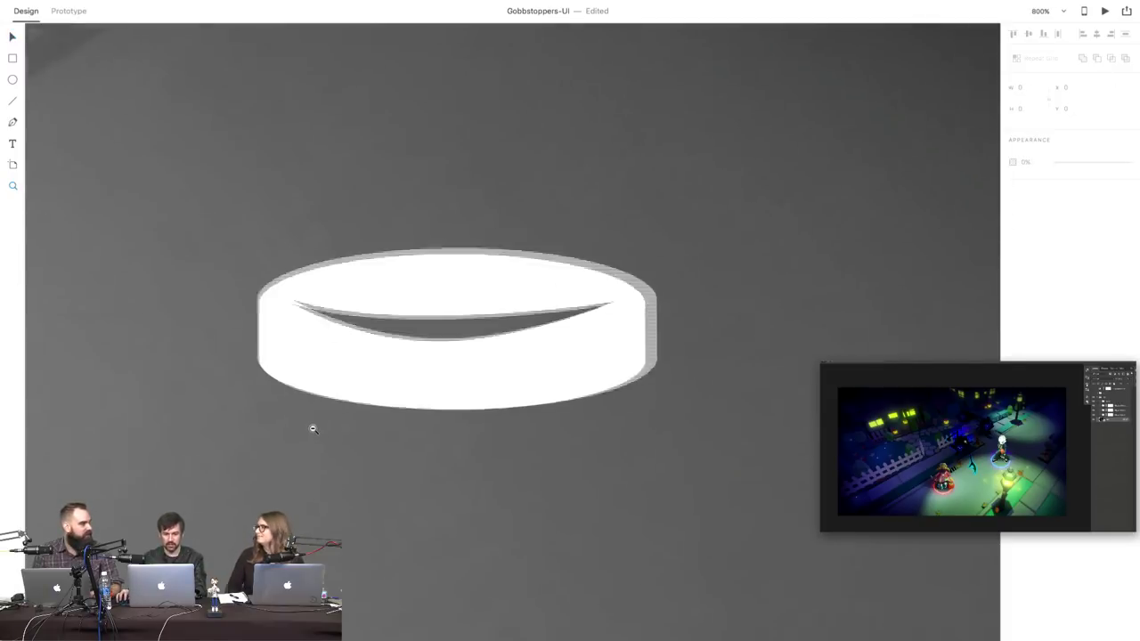
pyautogui.keyDown('alt'); pyautogui.click(318, 428); pyautogui.keyUp('alt')
pyautogui.keyDown('alt'); pyautogui.click(410, 428); pyautogui.keyUp('alt')
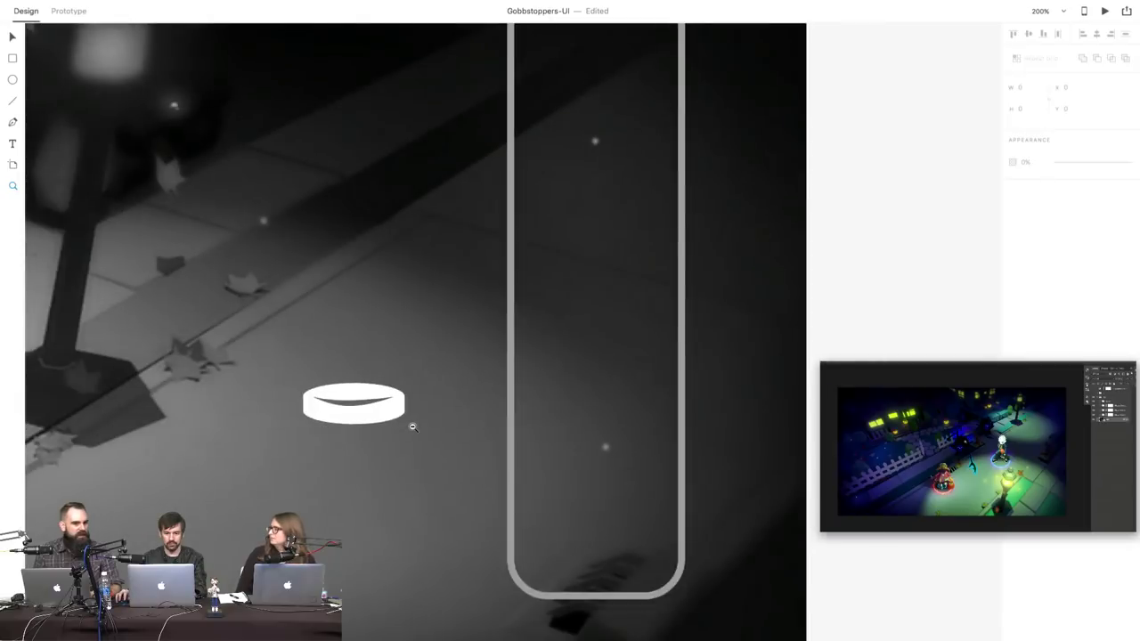
pyautogui.keyDown('alt'); pyautogui.click(410, 433); pyautogui.keyUp('alt')
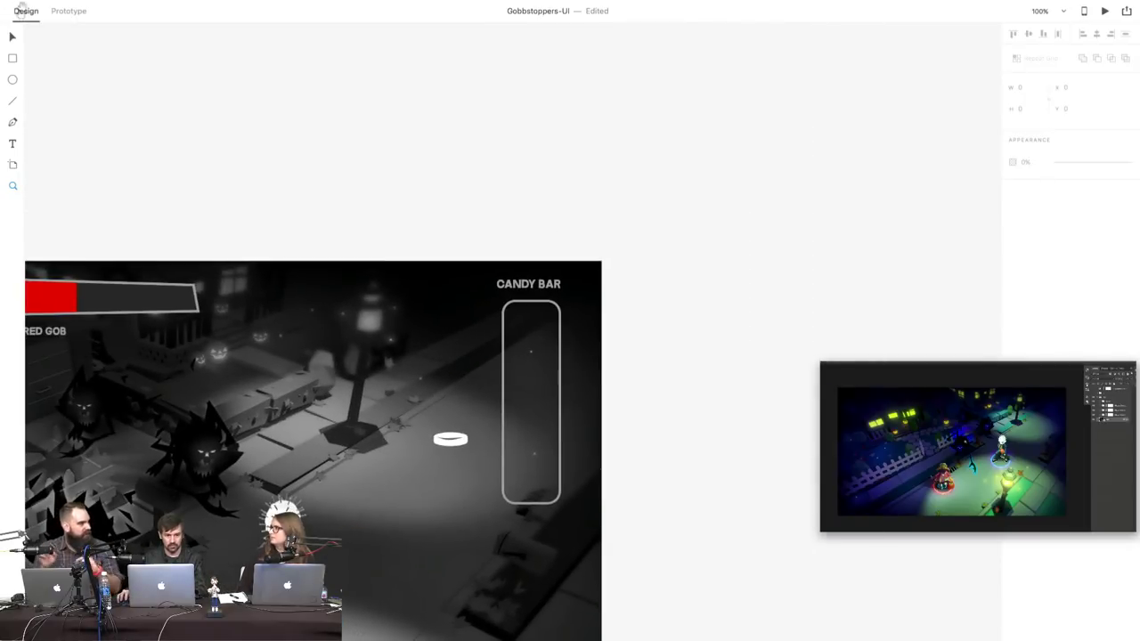
pyautogui.click(10, 37)
pyautogui.click(451, 438)
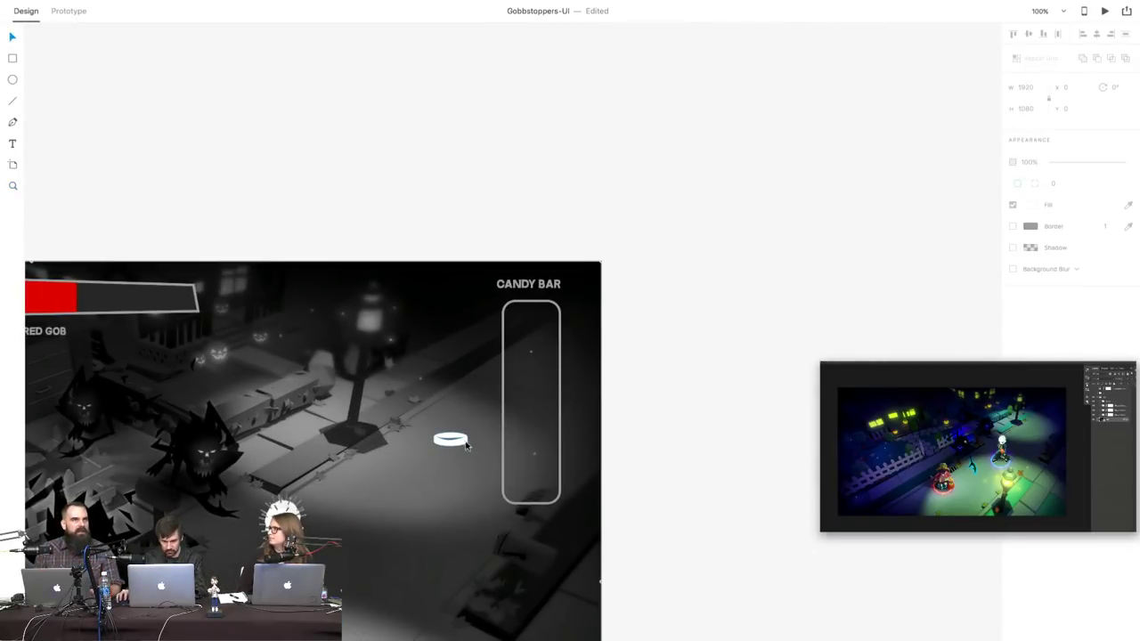
pyautogui.moveTo(451, 438); pyautogui.dragTo(545, 487)
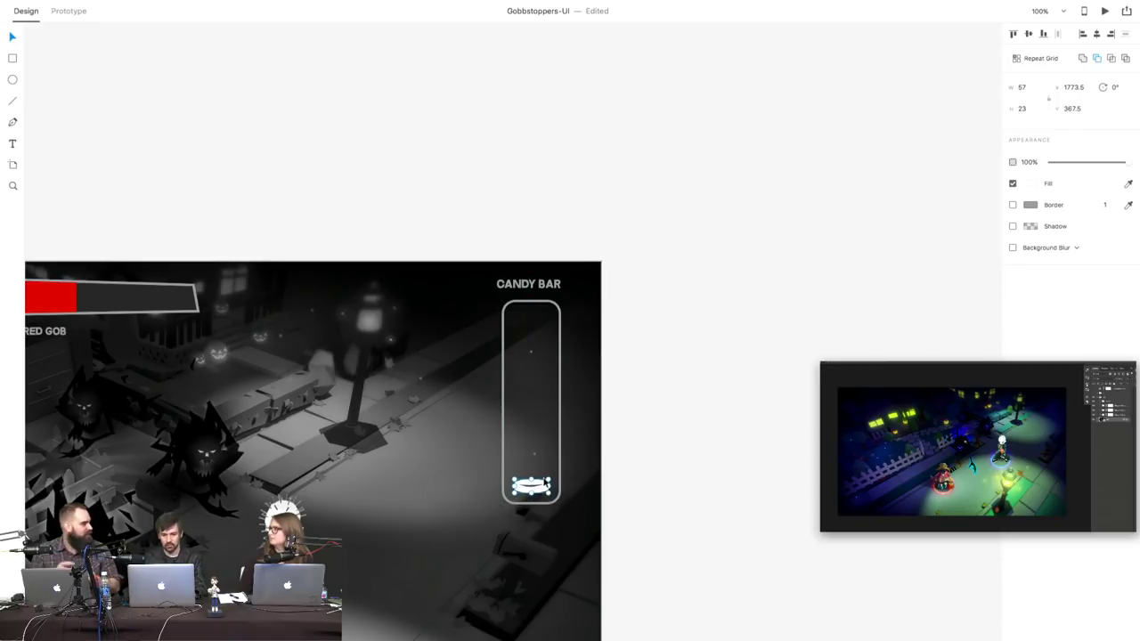
# - Duplicate the candy shape and move the copy straight up to Y 319.5, clear of the original
pyautogui.press('super+d')
pyautogui.hotkey('shift', 'Up')
pyautogui.hotkey('shift', 'Up')
pyautogui.press('super+z')
pyautogui.press('super+z')
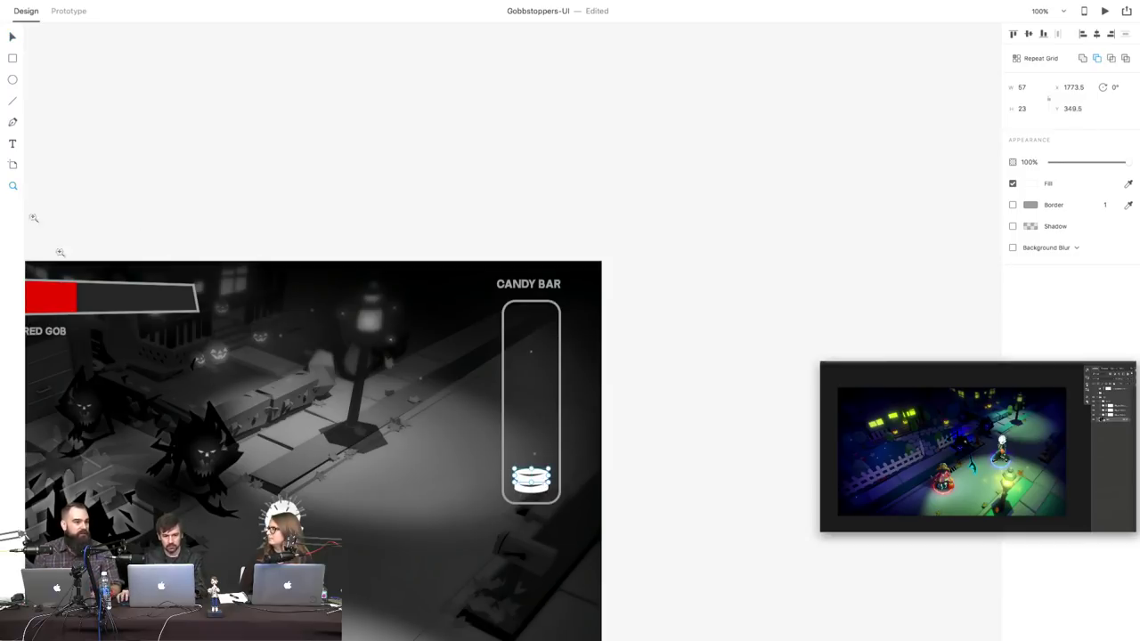
pyautogui.moveTo(554, 515); pyautogui.dragTo(541, 507)
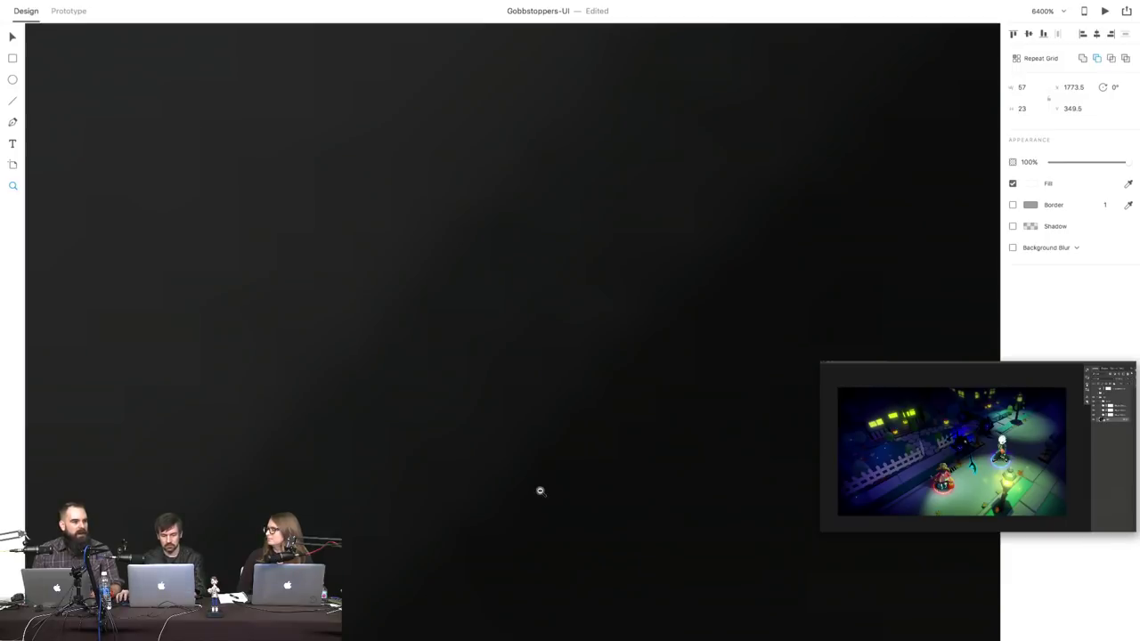
pyautogui.scroll(-10, 540, 490)
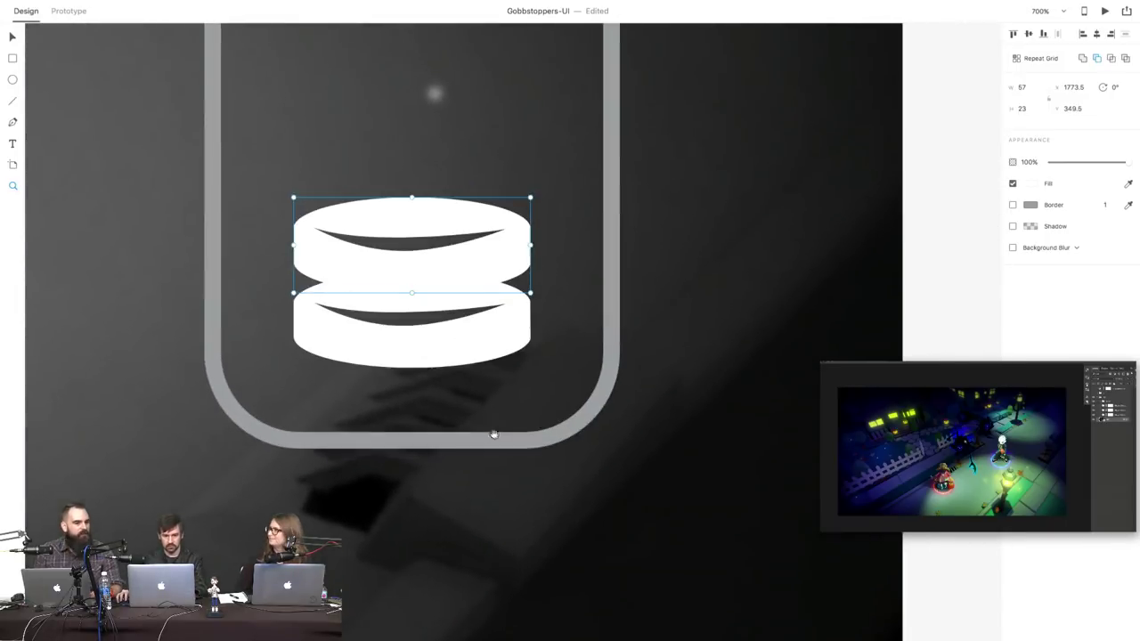
pyautogui.click(12, 38)
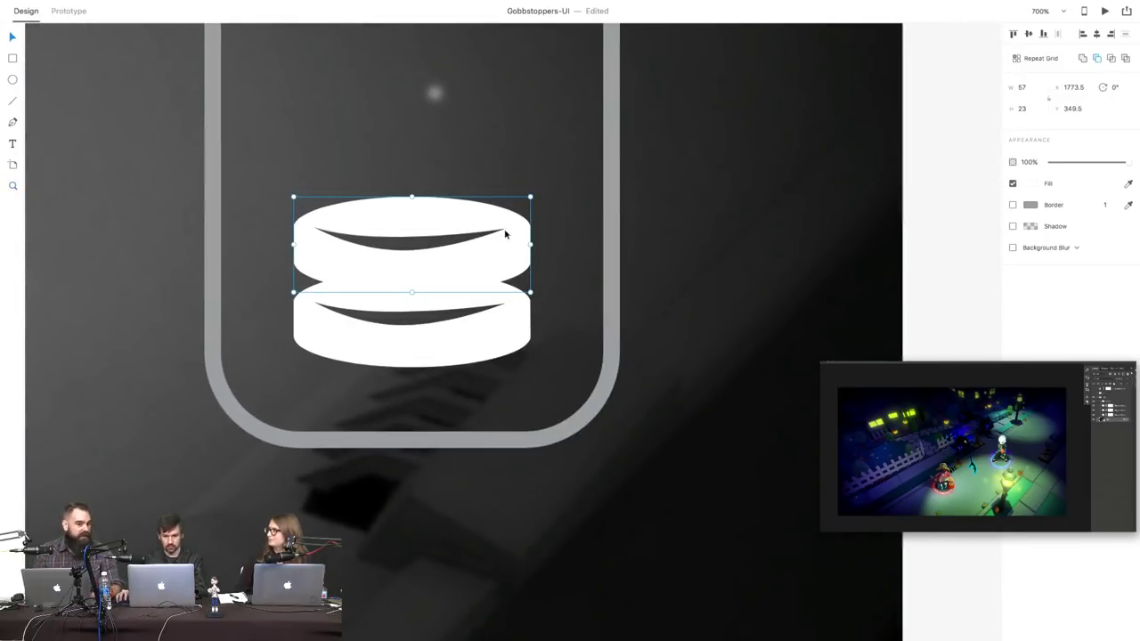
pyautogui.hotkey('shift', 'Up')
pyautogui.hotkey('shift', 'Up')
pyautogui.hotkey('shift', 'Up')
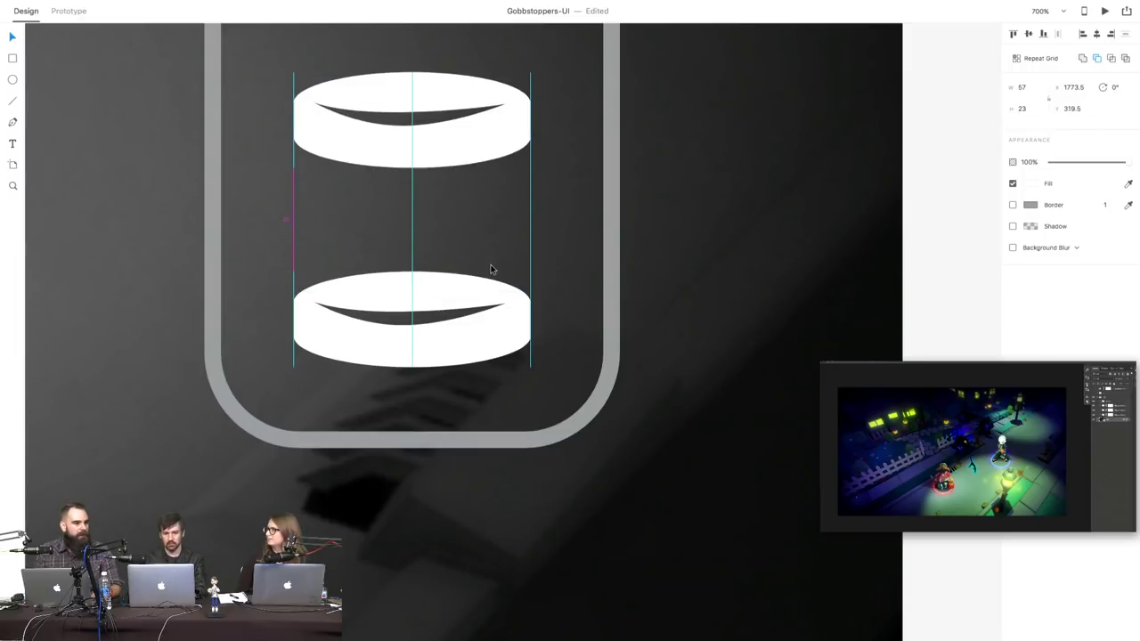
# - Copy the lower ellipse out of the upper candy, place it over the lower candy at Y 360.5, and subtract it from that candy
pyautogui.doubleClick(446, 151)
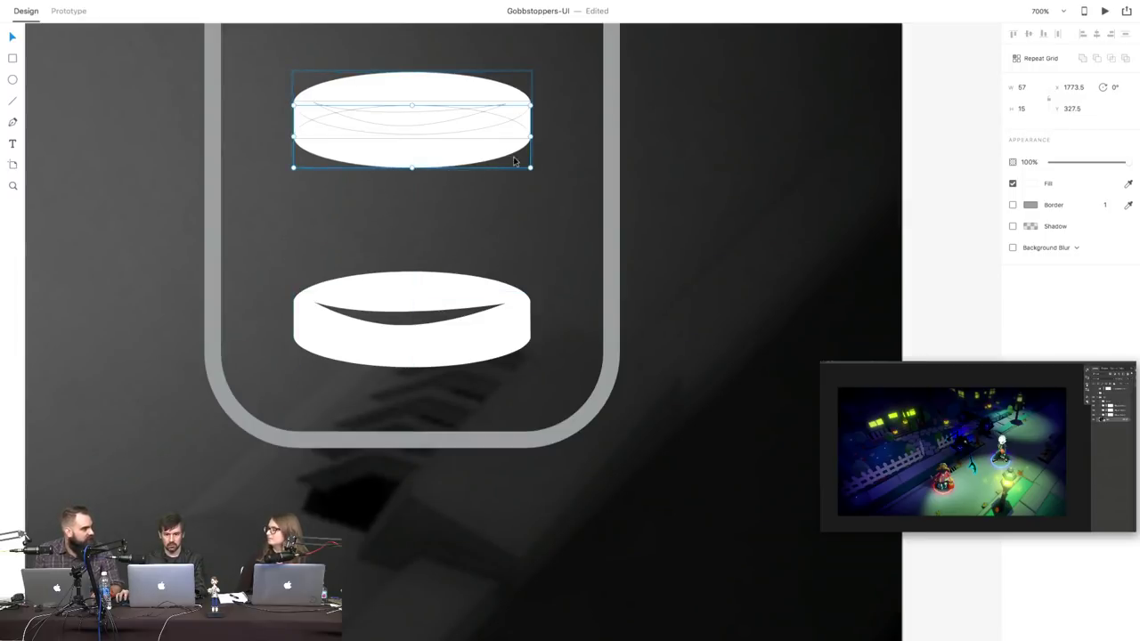
pyautogui.click(464, 203)
pyautogui.click(428, 275)
pyautogui.press('super+v')
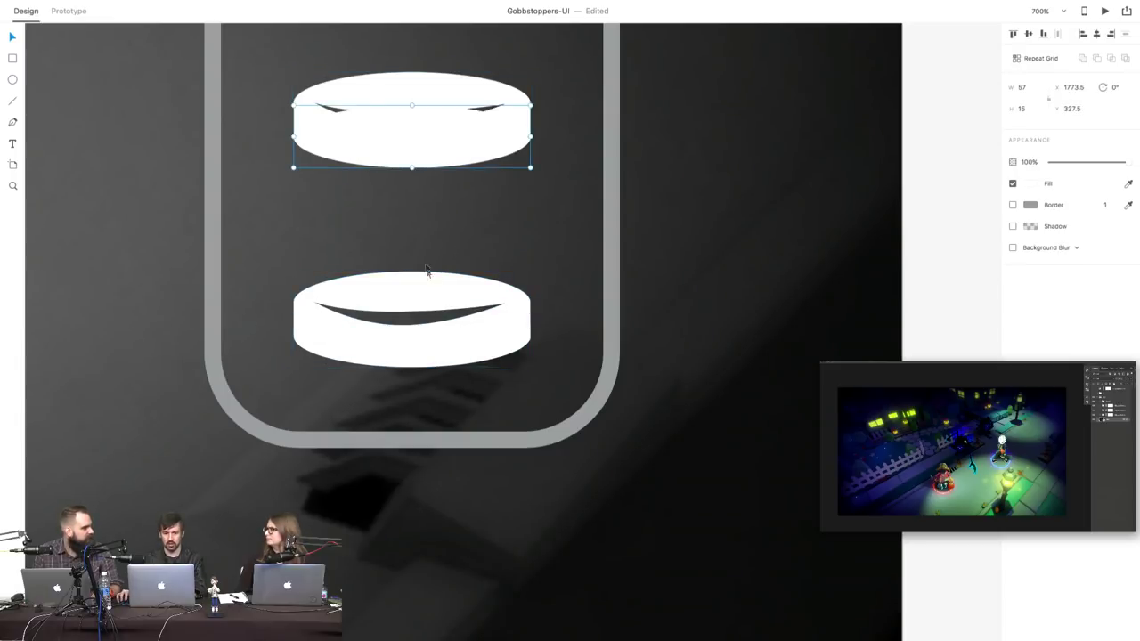
pyautogui.moveTo(433, 145); pyautogui.dragTo(427, 279)
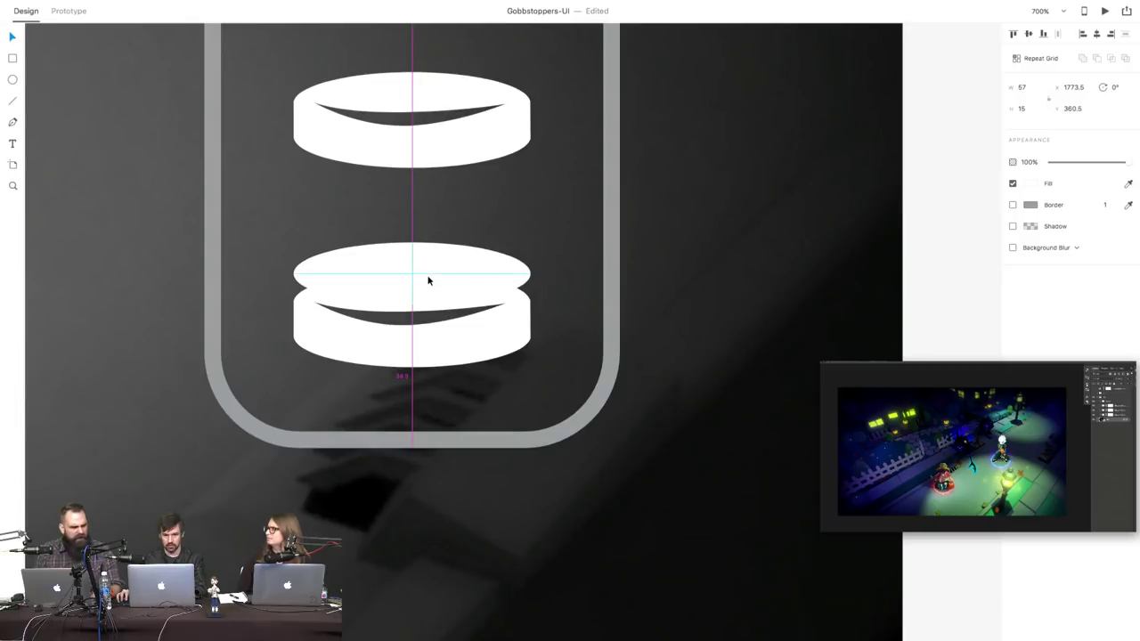
pyautogui.keyDown('shift'); pyautogui.click(517, 331); pyautogui.keyUp('shift')
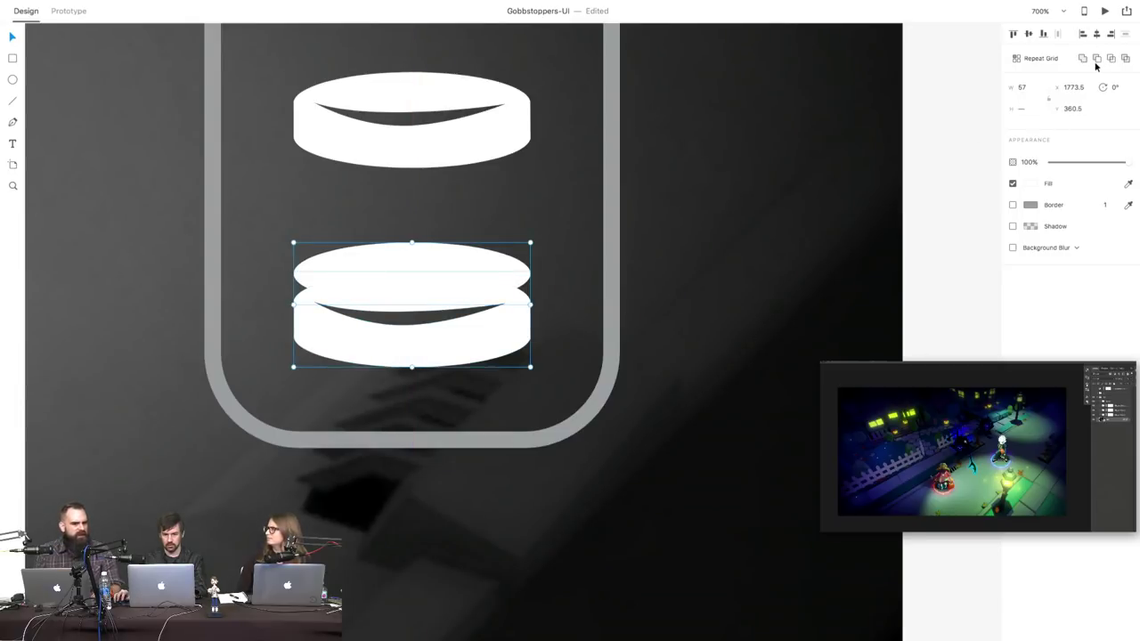
pyautogui.click(1097, 61)
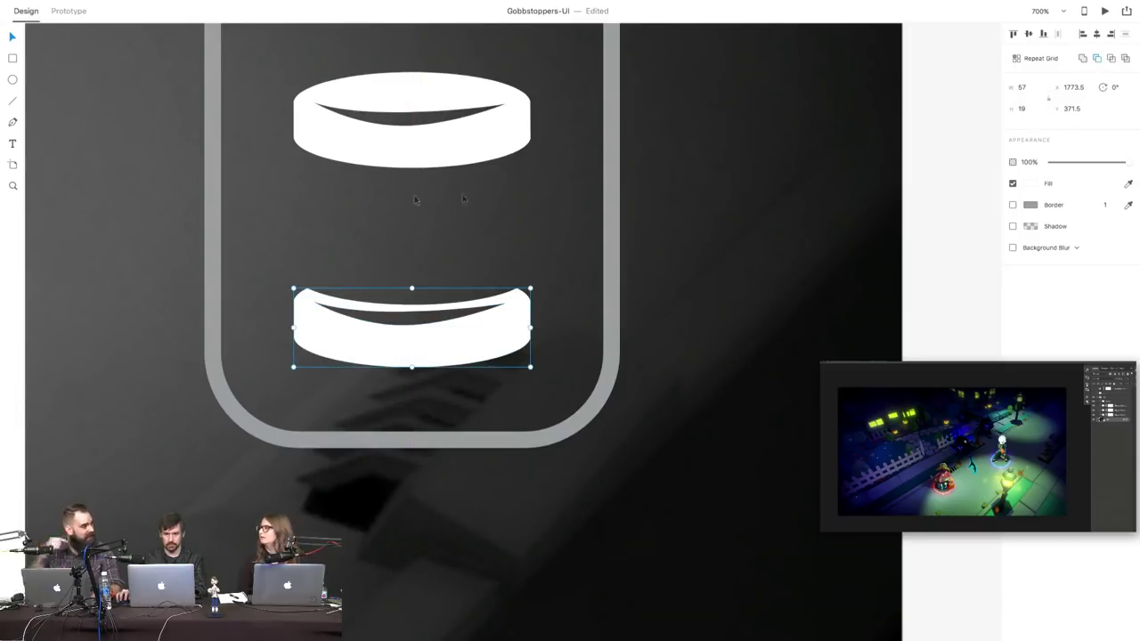
# - Lower the full candy to Y 350.5 so it nests into the notched one, and move both together further up the container
pyautogui.moveTo(379, 105); pyautogui.dragTo(434, 224)
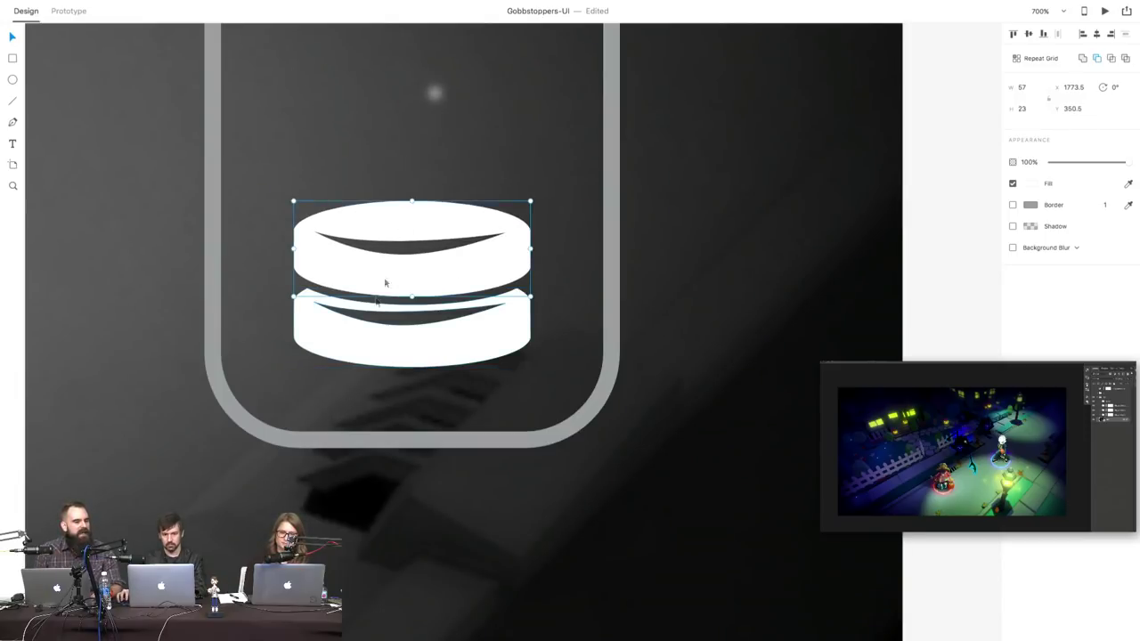
pyautogui.keyDown('shift'); pyautogui.click(398, 340); pyautogui.keyUp('shift')
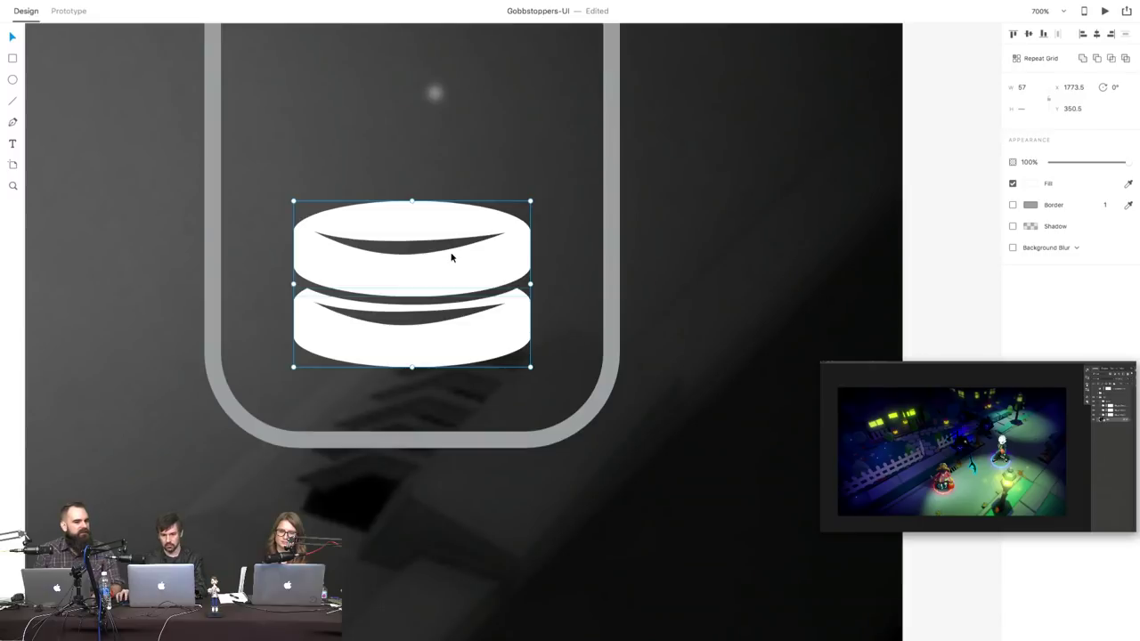
pyautogui.moveTo(452, 255); pyautogui.dragTo(452, 163)
pyautogui.moveTo(687, 174); pyautogui.dragTo(702, 511)
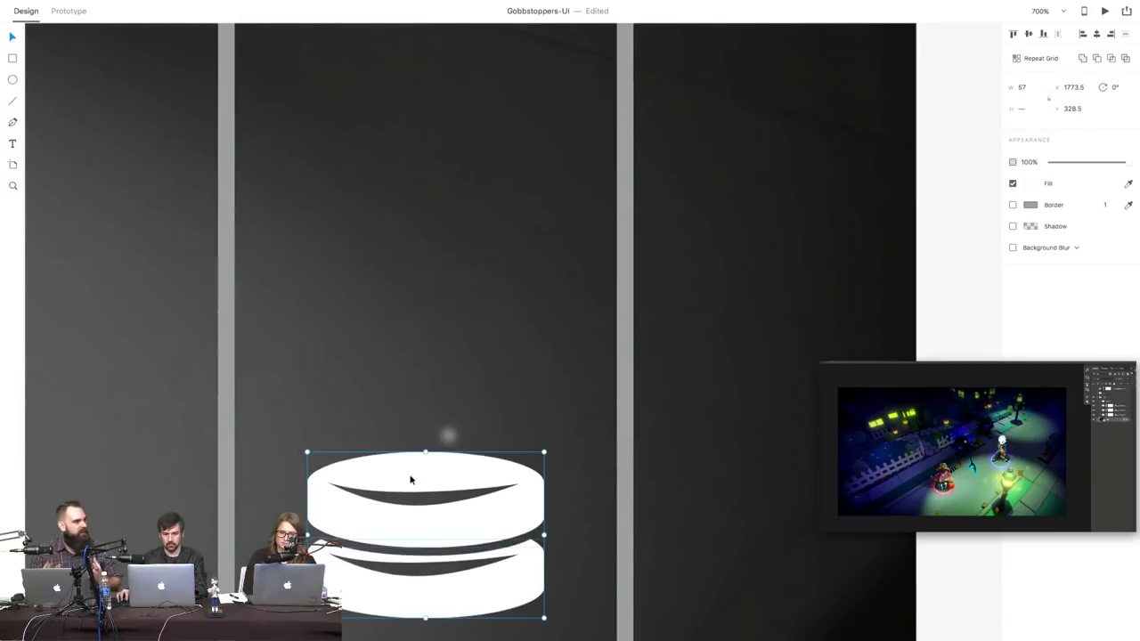
pyautogui.moveTo(417, 472); pyautogui.dragTo(426, 155)
pyautogui.moveTo(655, 203); pyautogui.dragTo(651, 448)
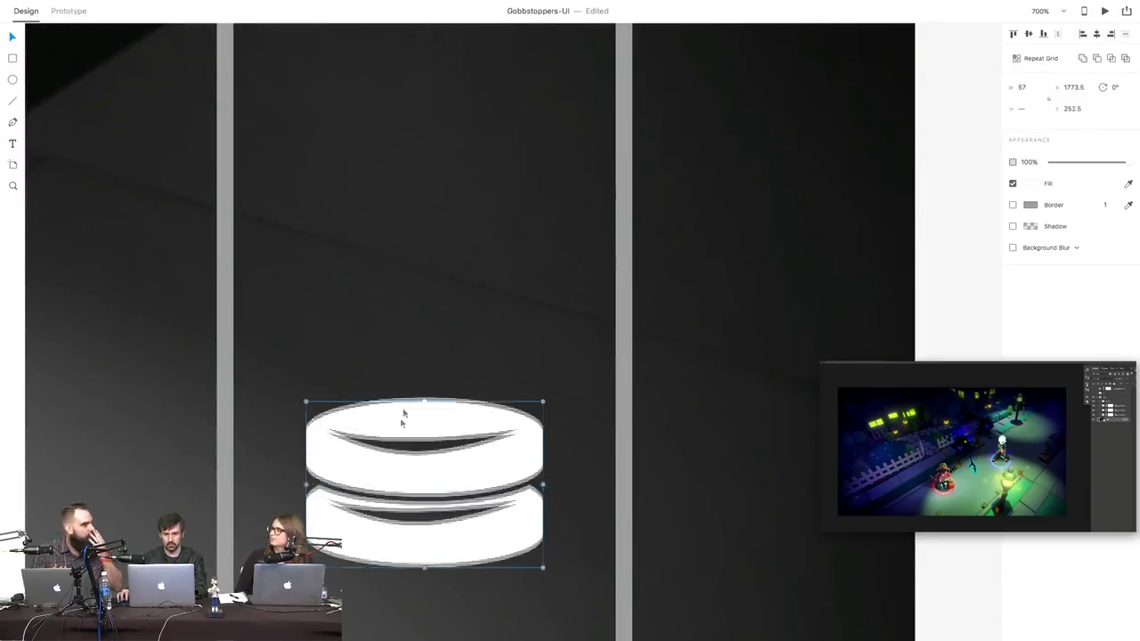
pyautogui.moveTo(402, 412); pyautogui.dragTo(415, 191)
# - Turn the notched candy into a repeat grid and extend it downward to a height of about 134
pyautogui.click(589, 291)
pyautogui.click(433, 335)
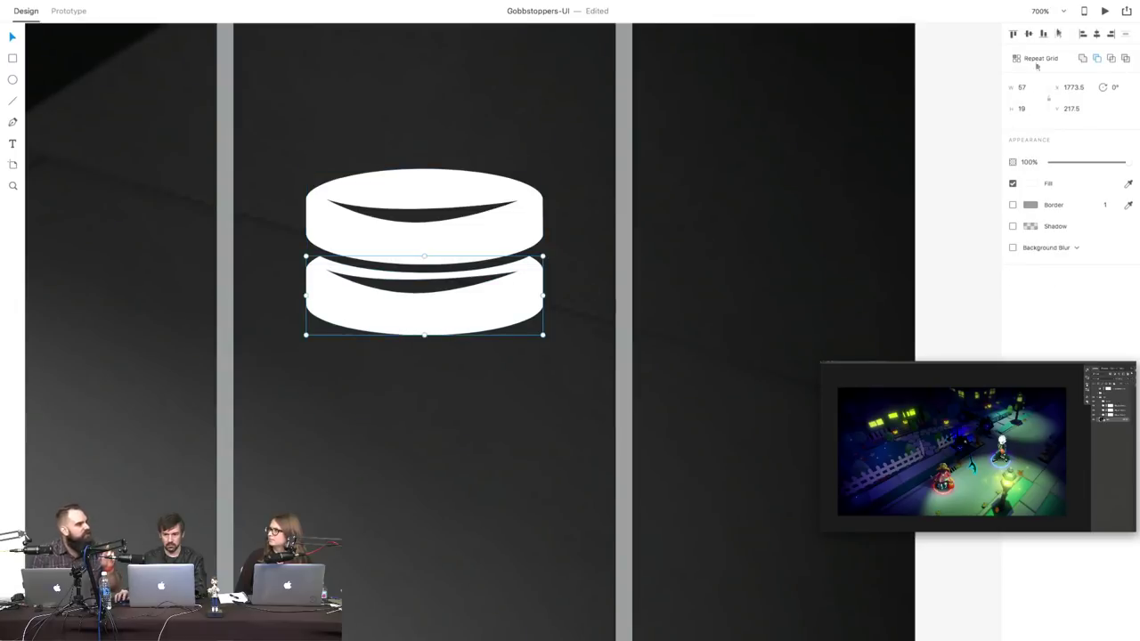
pyautogui.click(1030, 59)
pyautogui.scroll(-5, 667, 267)
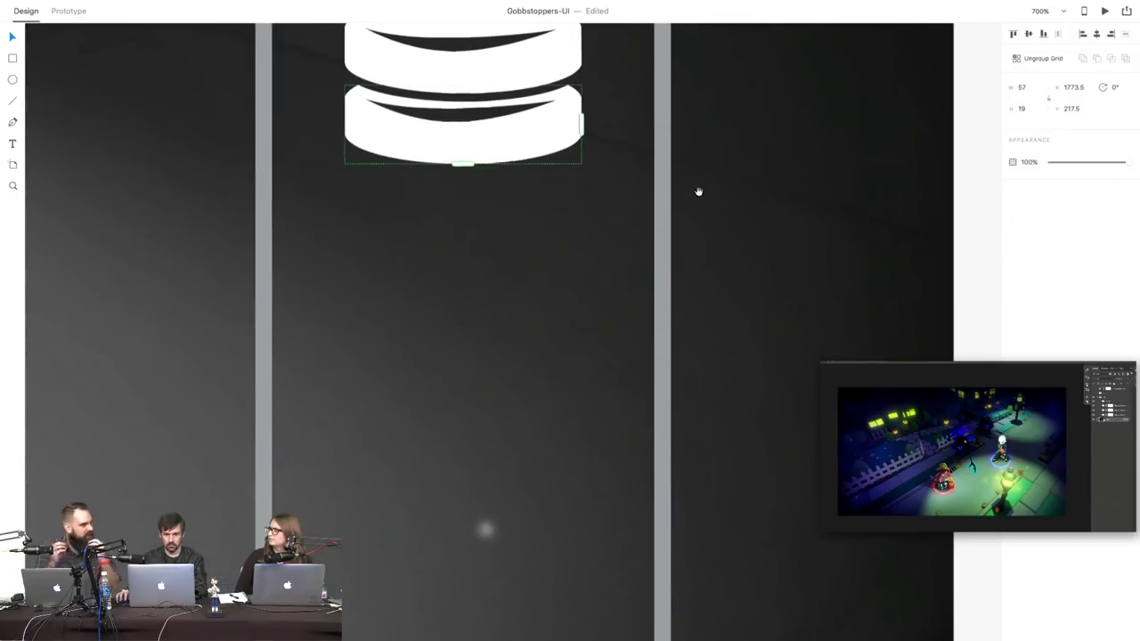
pyautogui.moveTo(459, 162); pyautogui.dragTo(463, 637)
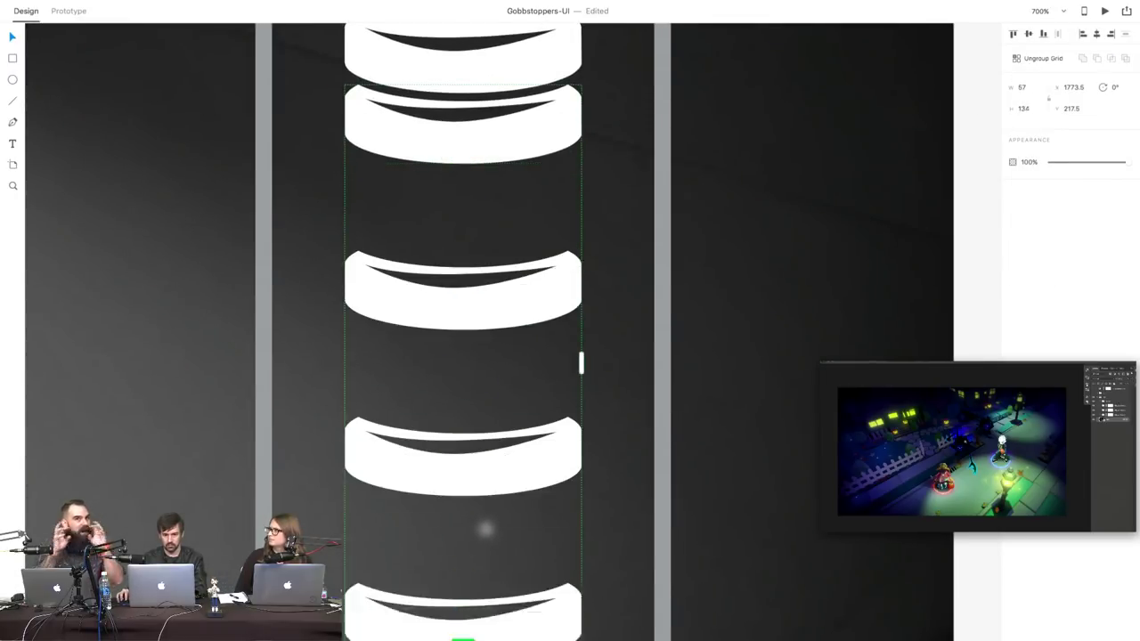
# - Tighten the vertical gaps between the repeated candies to a narrow strip and extend the grid down to a height of 162
pyautogui.scroll(2, 726, 406)
pyautogui.moveTo(455, 476)
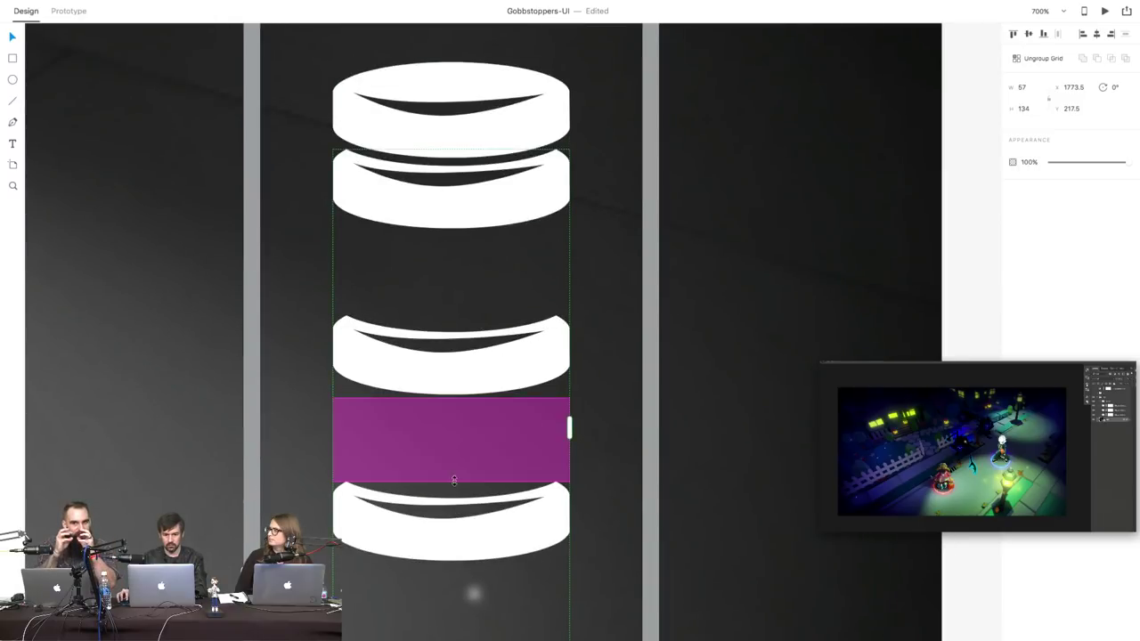
pyautogui.moveTo(455, 477); pyautogui.dragTo(439, 288)
pyautogui.scroll(-2, 512, 437)
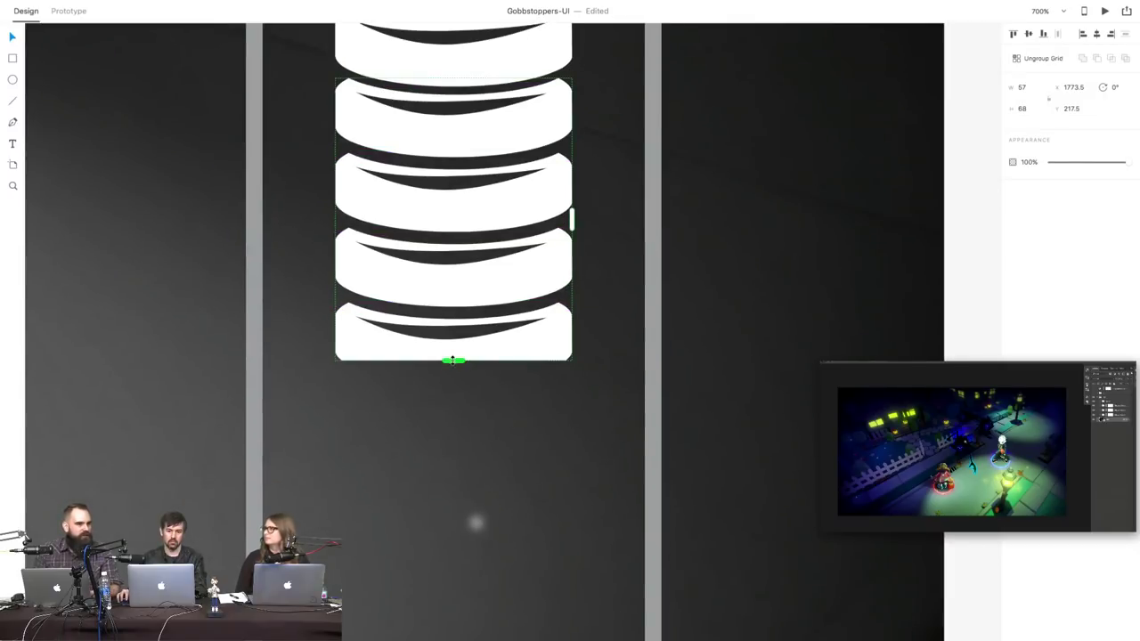
pyautogui.moveTo(452, 360); pyautogui.dragTo(460, 512)
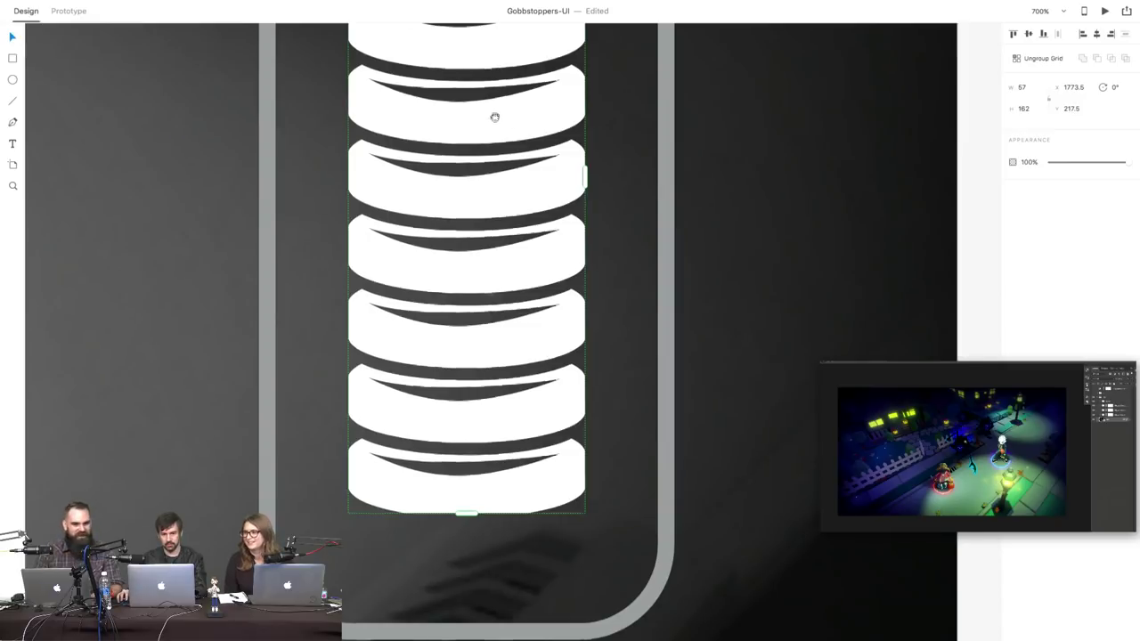
# - Move the candy grid down to Y 242.5 and lower the full candy onto the stack at Y 219.5
pyautogui.scroll(2, 195, 91)
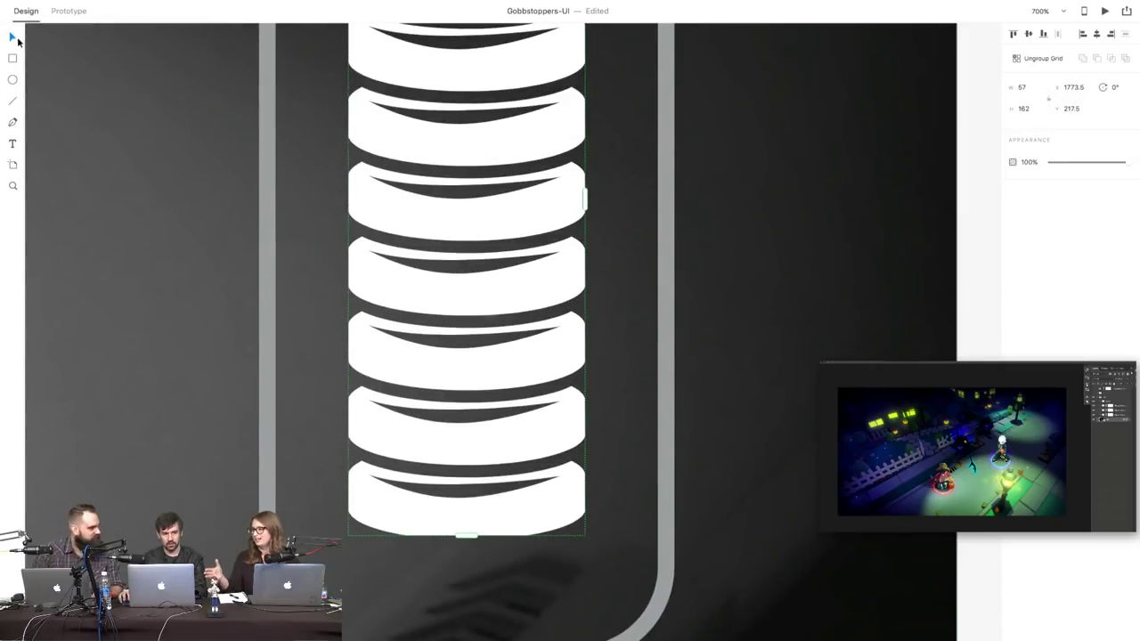
pyautogui.moveTo(521, 148); pyautogui.dragTo(515, 253)
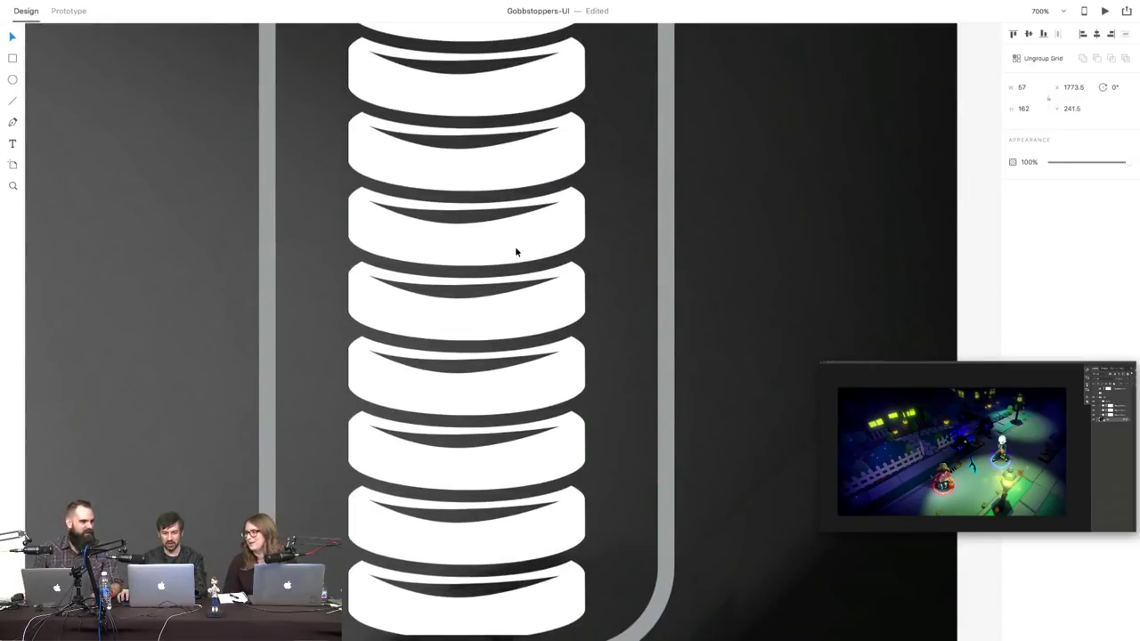
pyautogui.scroll(10, 731, 395)
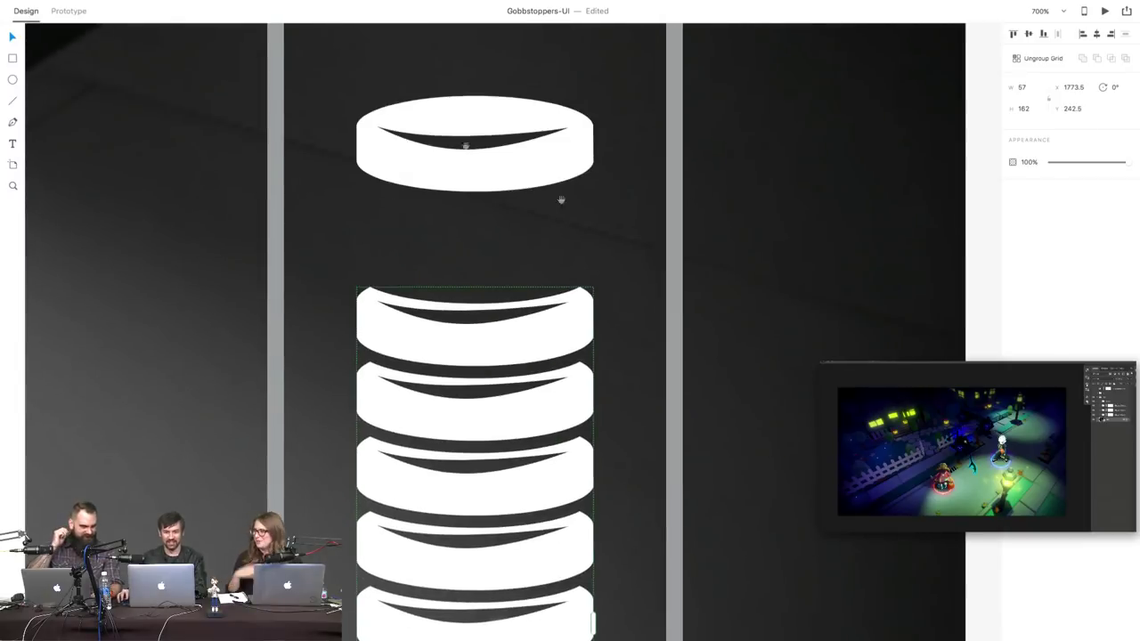
pyautogui.click(473, 114)
pyautogui.moveTo(470, 155); pyautogui.dragTo(473, 217)
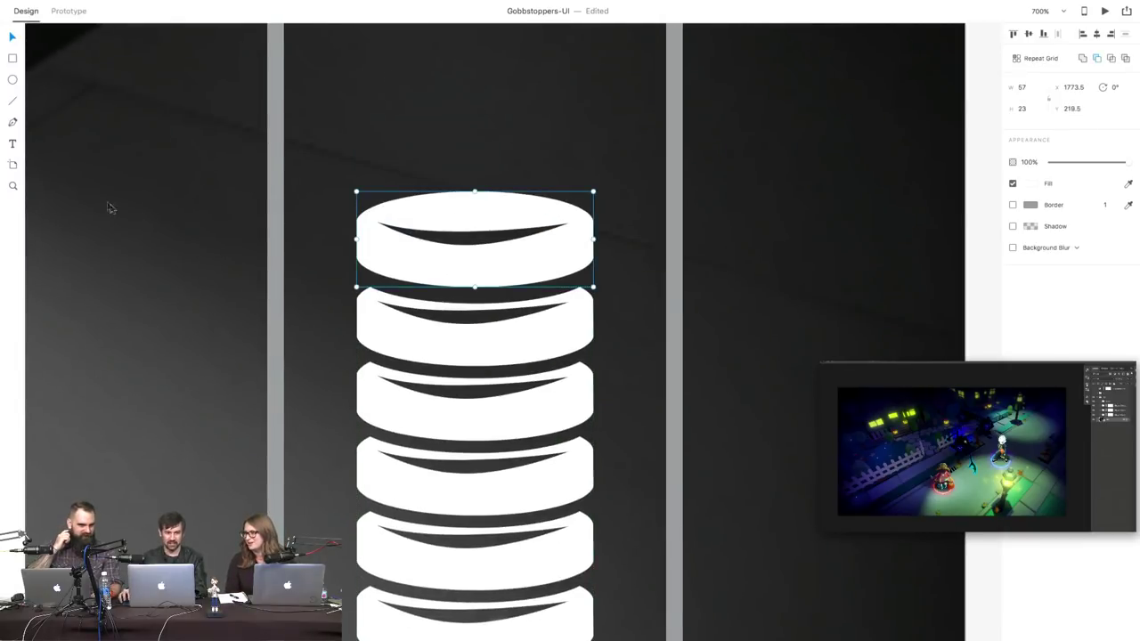
# - Examine the candy stack's fit within the whole candy bar container and select the full candy on top
pyautogui.click(12, 185)
pyautogui.click(348, 275)
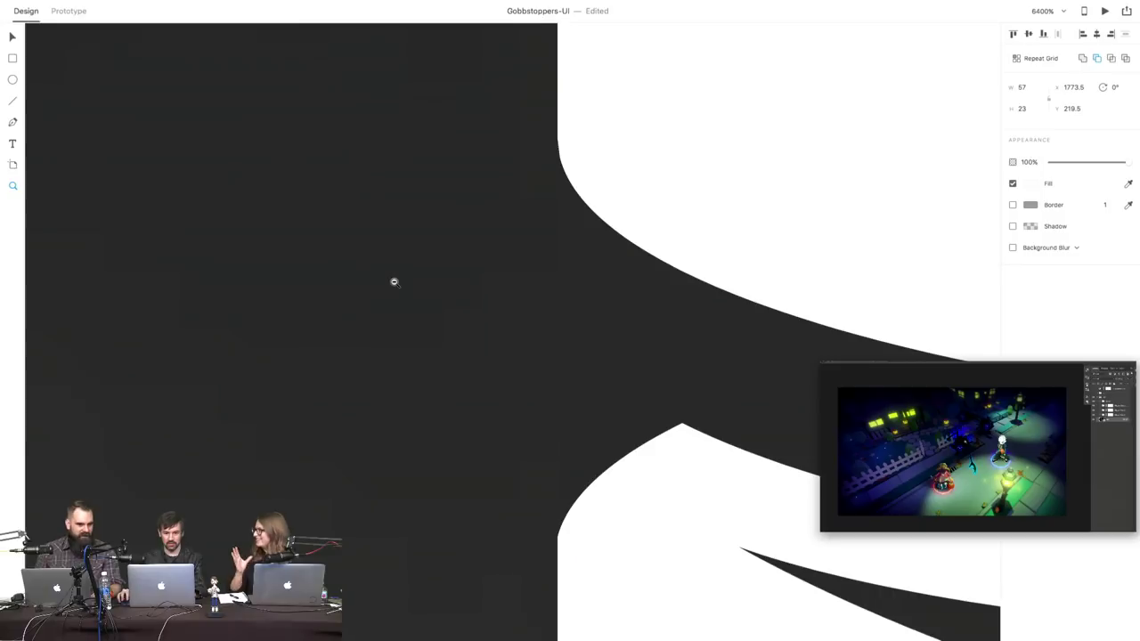
pyautogui.scroll(-10, 389, 271)
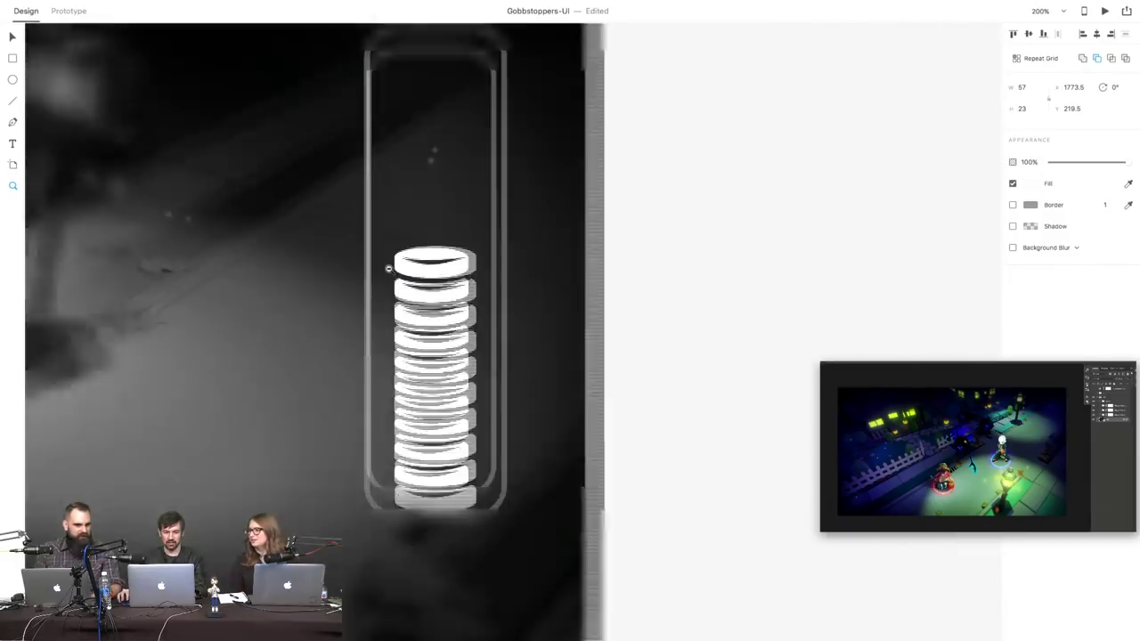
pyautogui.scroll(2, 529, 246)
pyautogui.press('v')
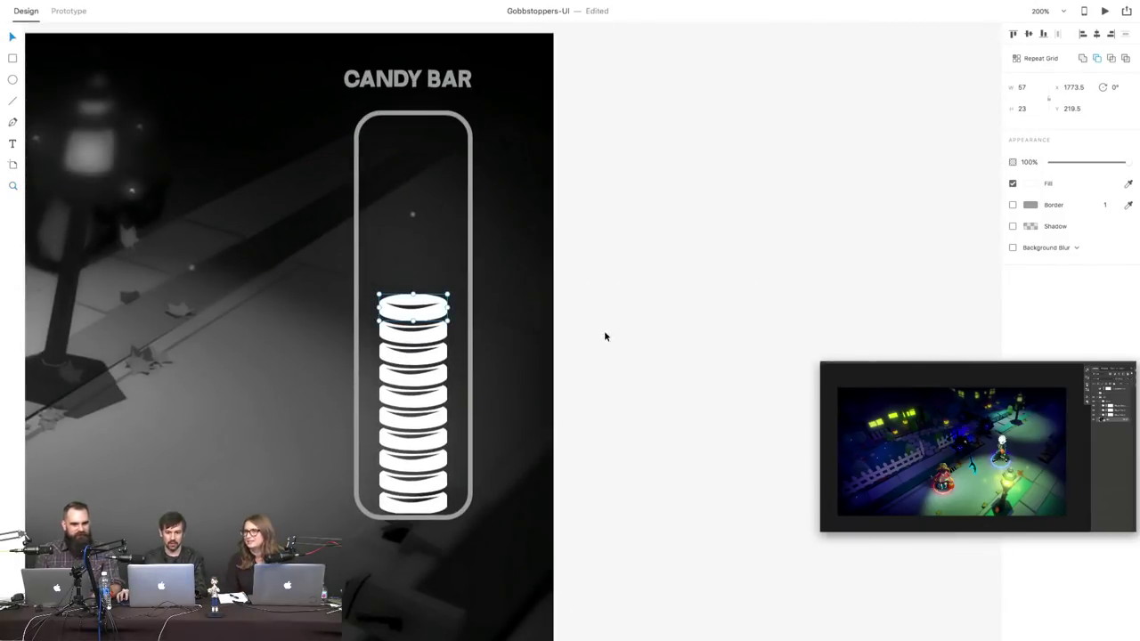
pyautogui.click(604, 330)
pyautogui.click(433, 321)
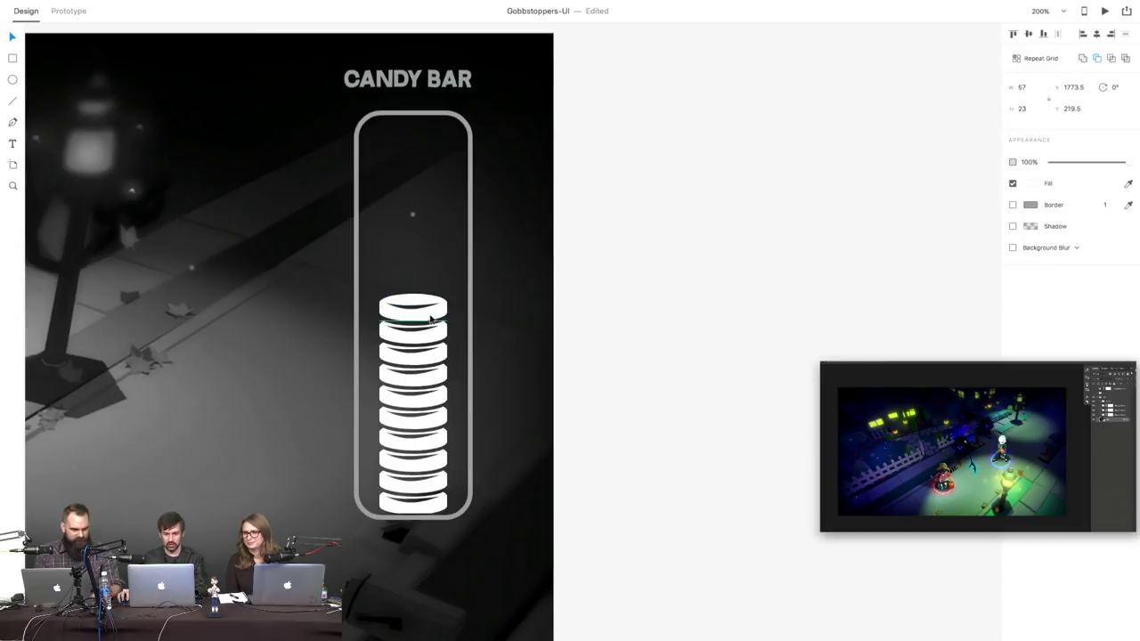
# - Duplicate the repeated candy grid and move the copy up to Y 82.5, near the top of the container
pyautogui.click(412, 338)
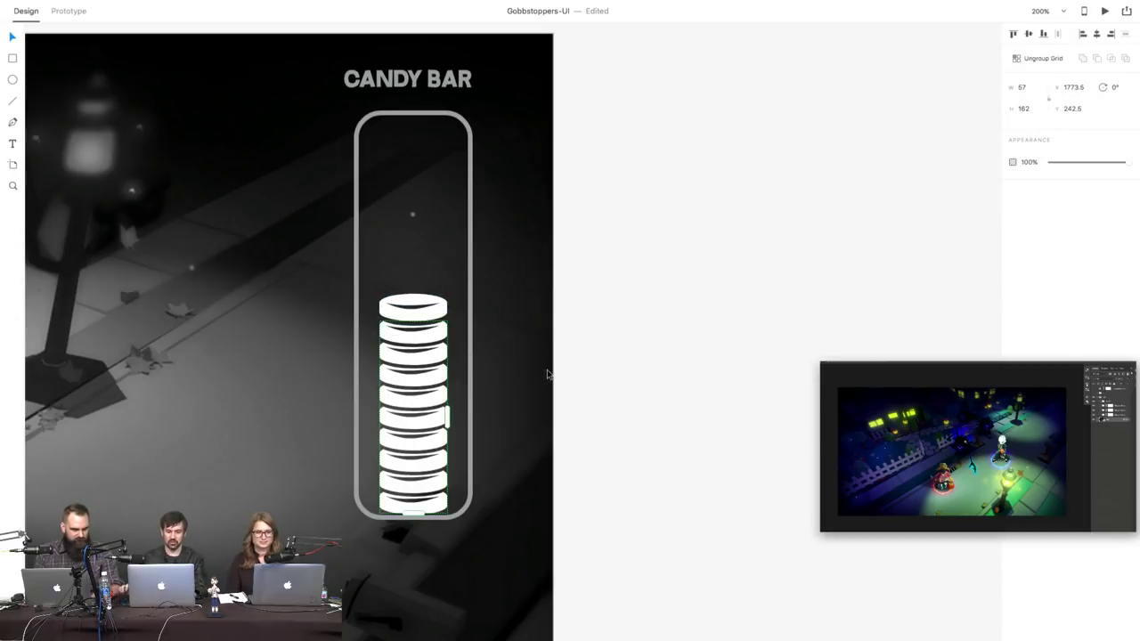
pyautogui.press('super+d')
pyautogui.hotkey('shift', 'Up')
pyautogui.hotkey('shift', 'Up')
pyautogui.hotkey('shift', 'Up')
pyautogui.hotkey('shift', 'Up')
pyautogui.hotkey('shift', 'Up')
pyautogui.hotkey('shift', 'Up')
pyautogui.hotkey('shift', 'Up')
pyautogui.hotkey('shift', 'Up')
pyautogui.hotkey('shift', 'Up')
pyautogui.hotkey('shift', 'Up')
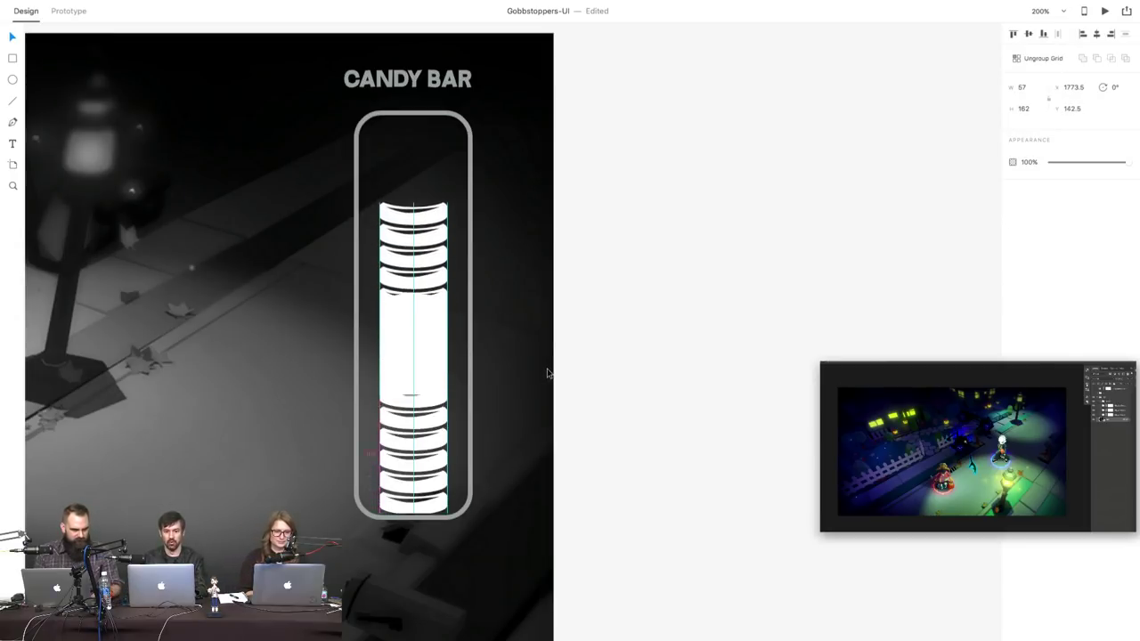
pyautogui.hotkey('shift', 'Up')
pyautogui.hotkey('shift', 'Up')
pyautogui.hotkey('shift', 'Up')
pyautogui.hotkey('shift', 'Up')
pyautogui.hotkey('shift', 'Up')
pyautogui.hotkey('shift', 'Up')
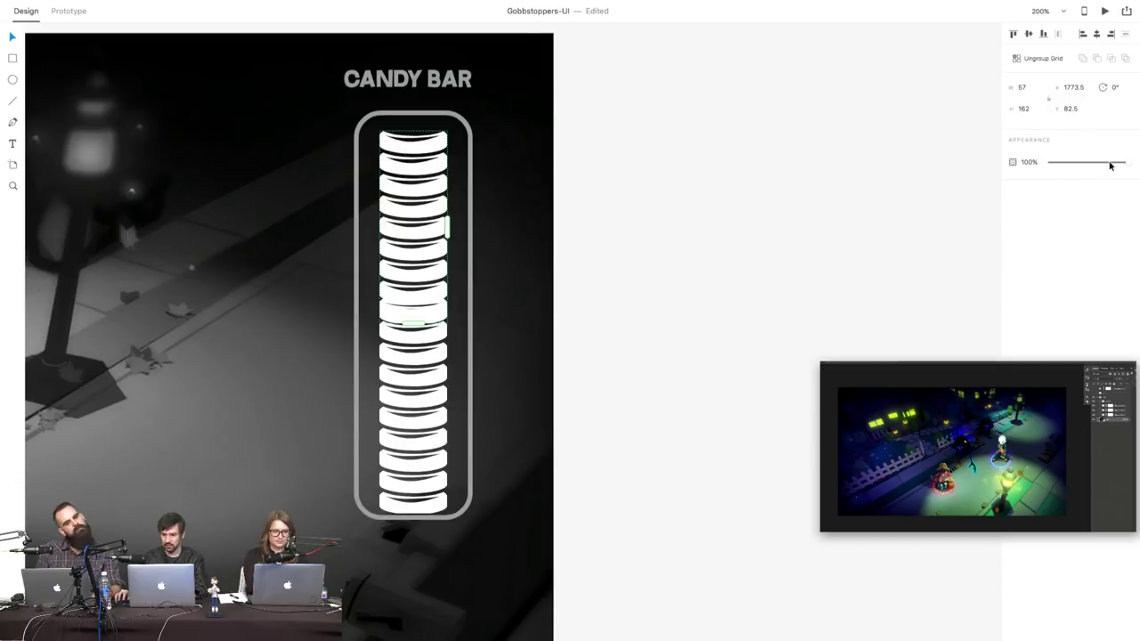
# - Reduce the upper candy grid's opacity to 38% and shorten the grid to a height of 144
pyautogui.moveTo(1122, 163); pyautogui.dragTo(1079, 162)
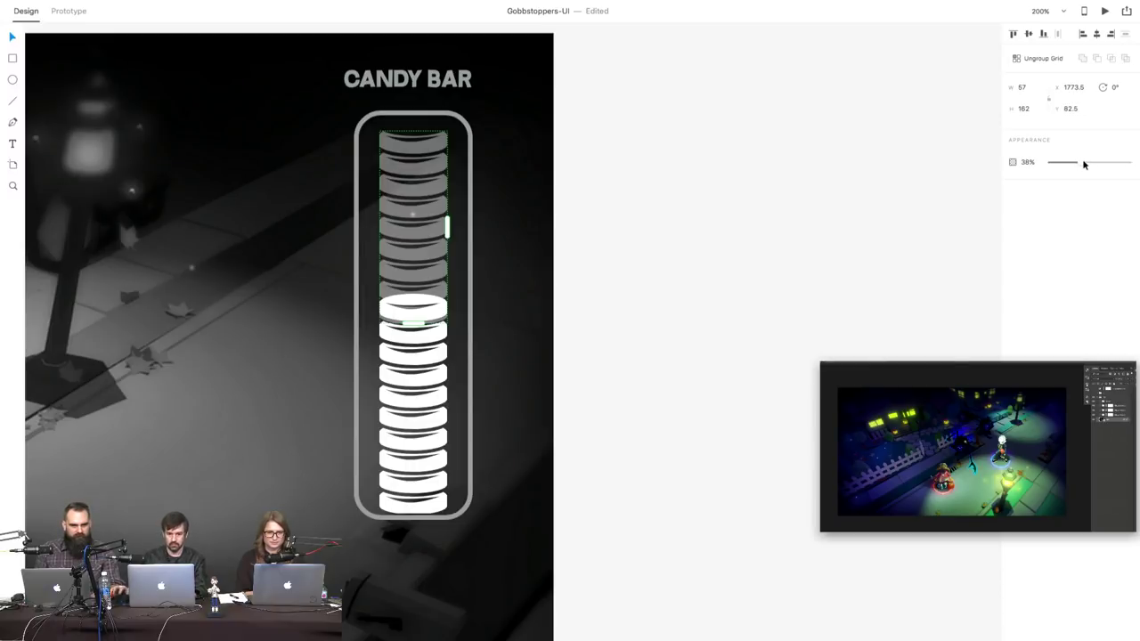
pyautogui.doubleClick(403, 296)
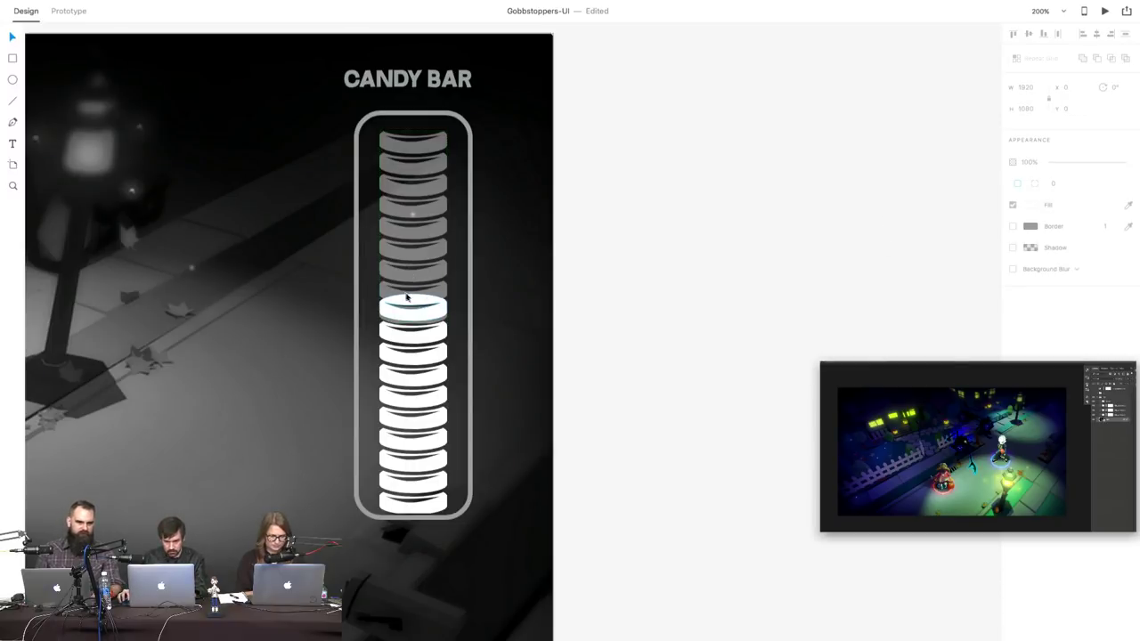
pyautogui.press('Escape')
pyautogui.moveTo(410, 322); pyautogui.dragTo(408, 300)
# - Place a copy of the full candy directly above the faded upper stack
pyautogui.click(434, 307)
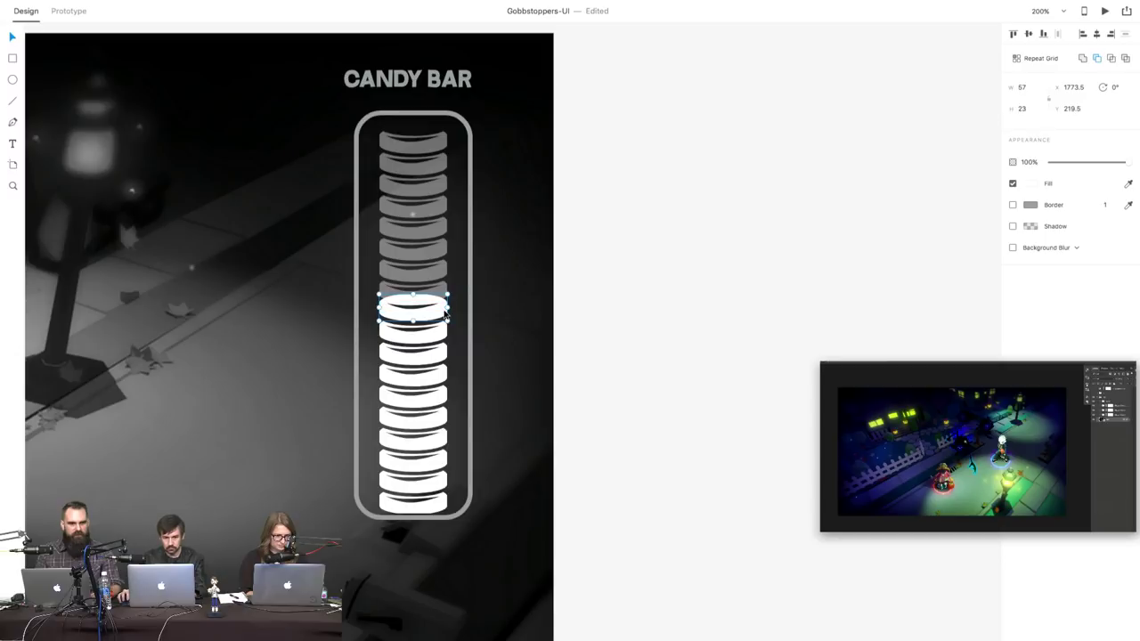
pyautogui.moveTo(437, 314); pyautogui.dragTo(437, 123)
pyautogui.click(611, 152)
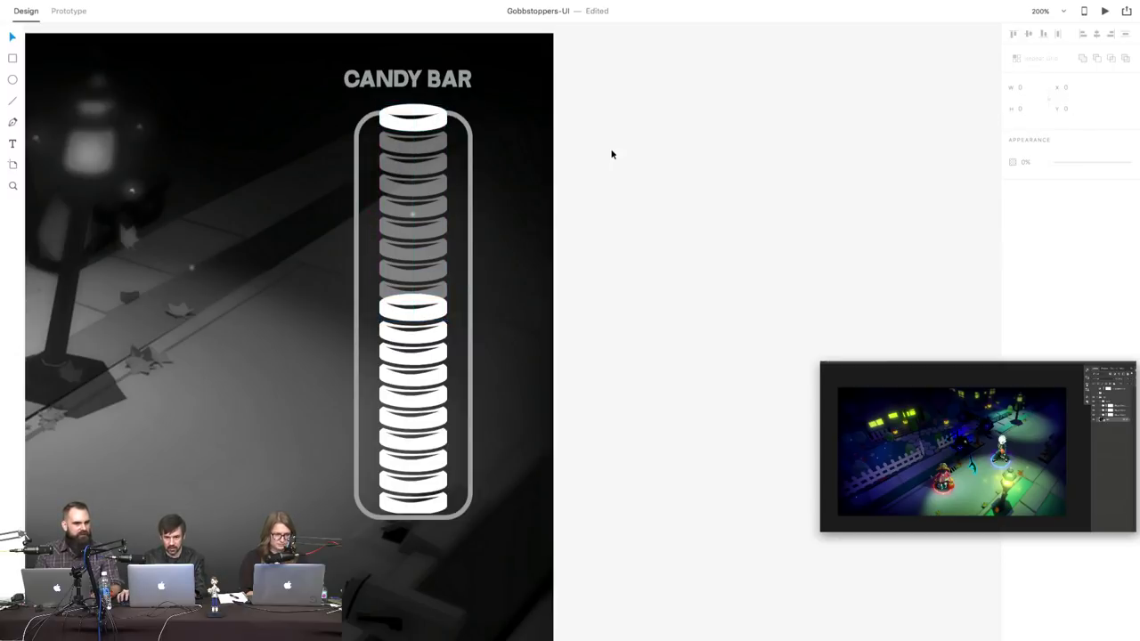
# - Shorten the faded candy grid to a height of 124 and move it down to Y 107.5
pyautogui.click(420, 143)
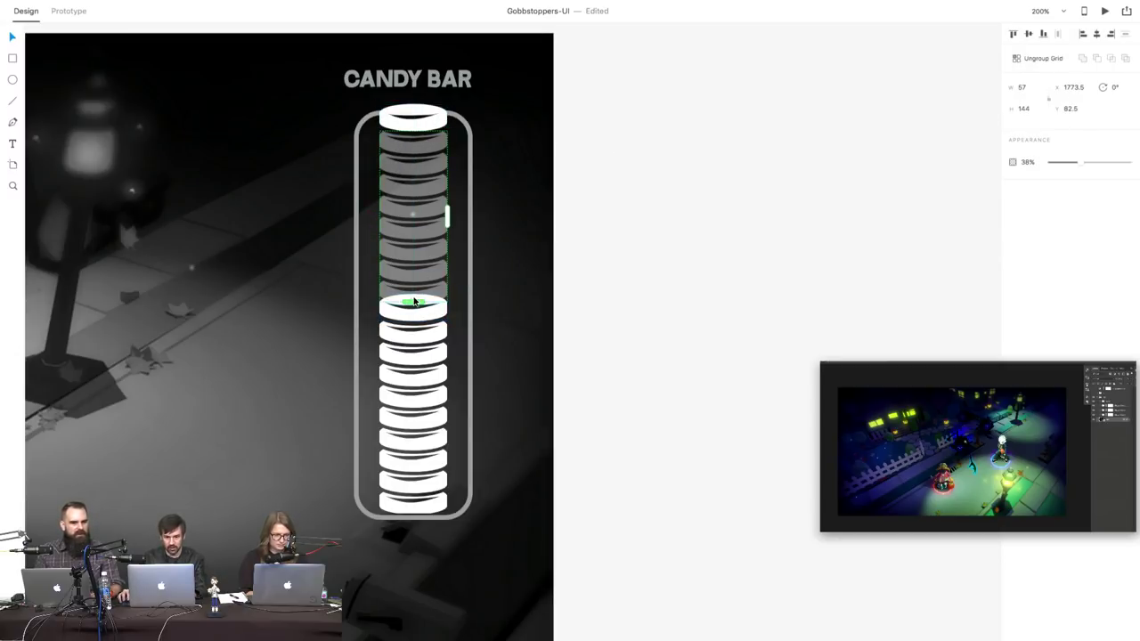
pyautogui.moveTo(413, 303); pyautogui.dragTo(413, 278)
pyautogui.press('Escape')
pyautogui.moveTo(414, 232); pyautogui.dragTo(414, 261)
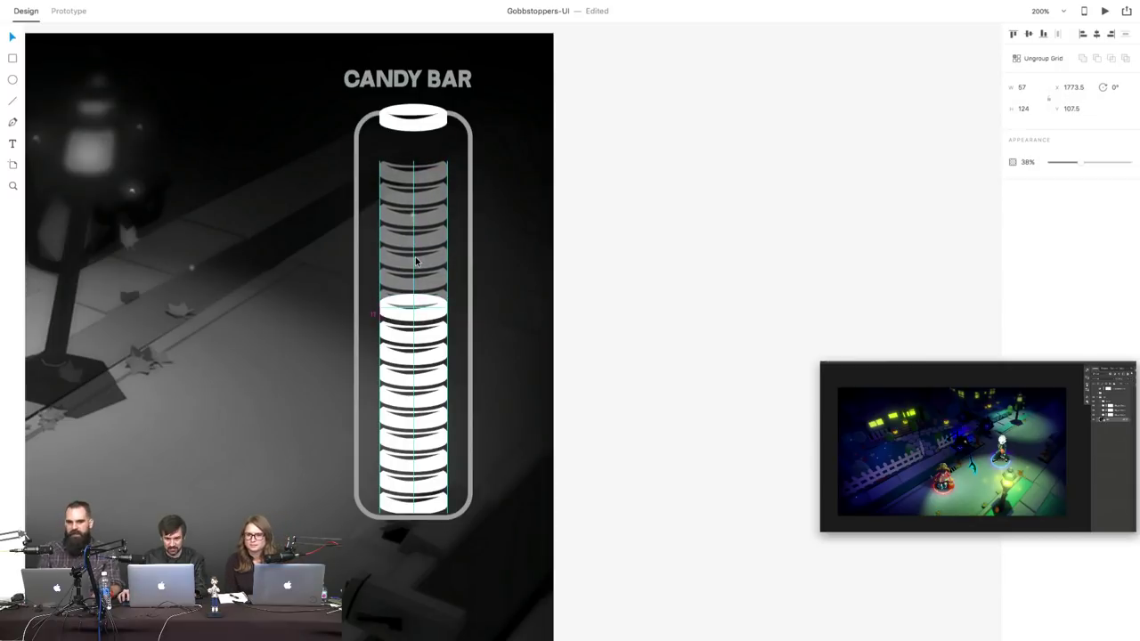
# - Lower the container's upper edge to a height of 337 and move the copied full candy down to Y 84.5
pyautogui.moveTo(414, 116)
pyautogui.mouseDown()
pyautogui.moveTo(415, 147)
pyautogui.moveTo(414, 114)
pyautogui.moveTo(413, 134)
pyautogui.mouseUp()
pyautogui.click(414, 114)
pyautogui.doubleClick(414, 147)
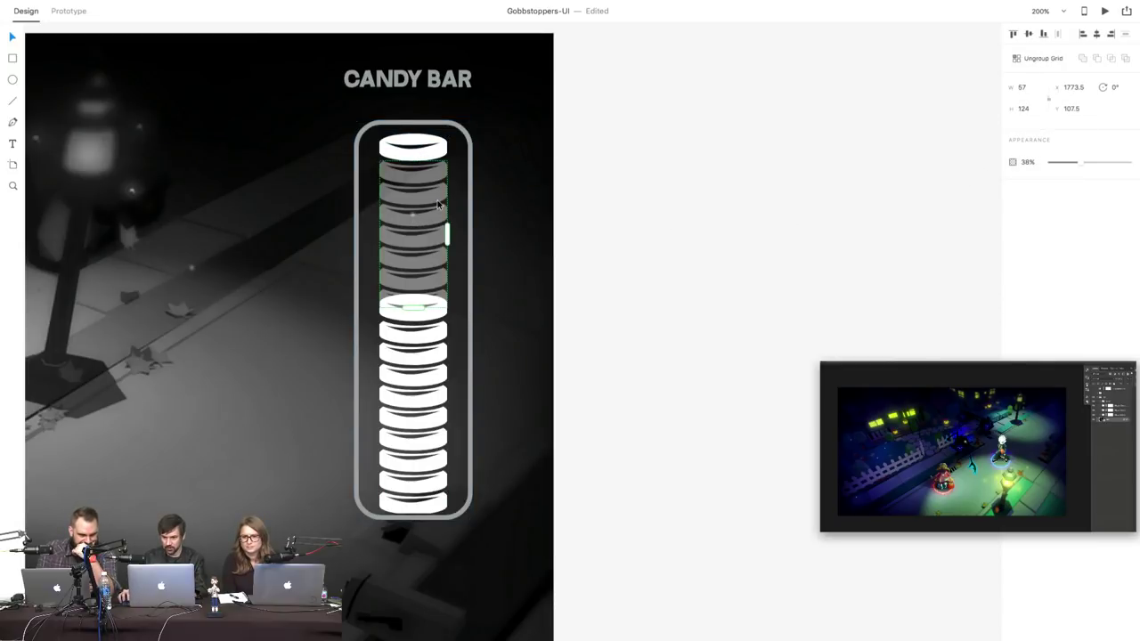
# - Set the opacity of the full candy at the top of the stack to 38%
pyautogui.click(406, 147)
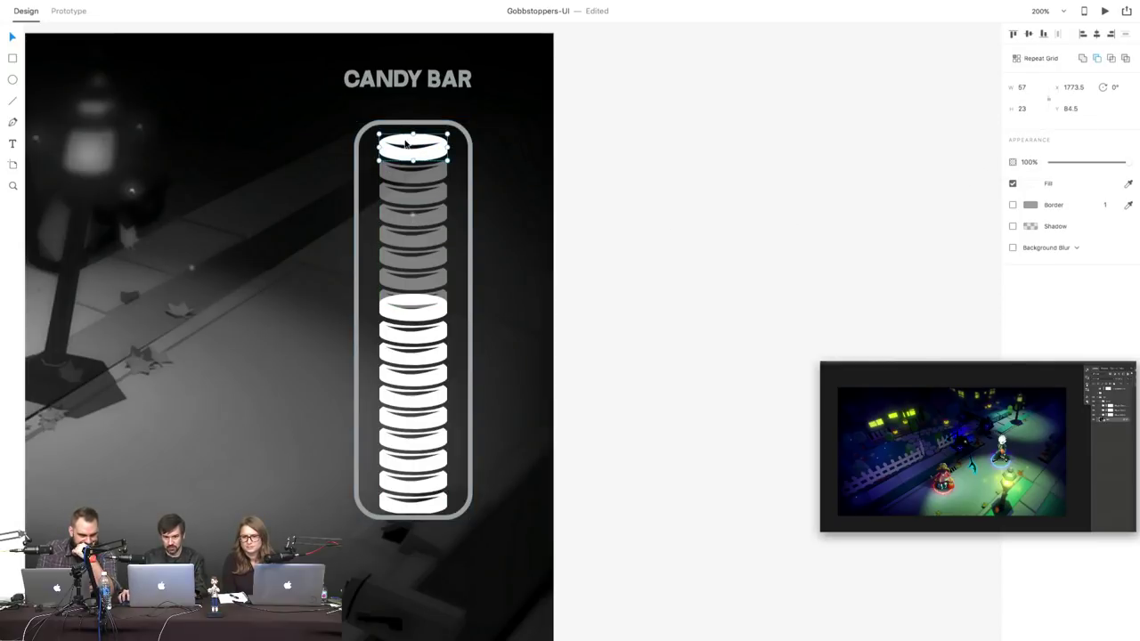
pyautogui.click(1034, 161)
pyautogui.write('38')
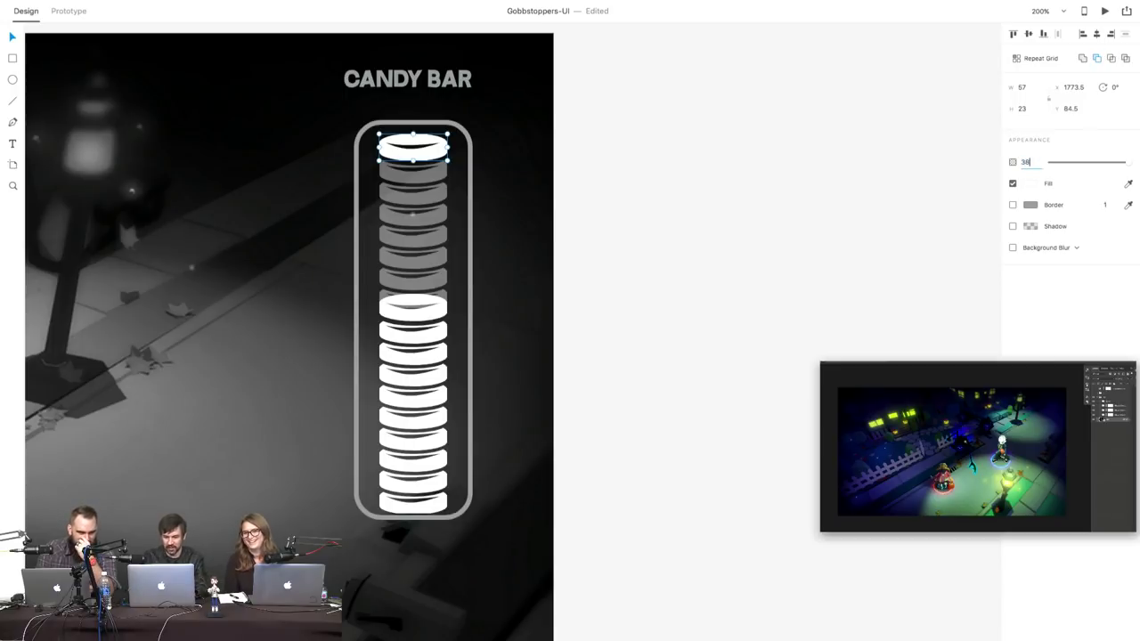
pyautogui.press('Return')
pyautogui.click(649, 250)
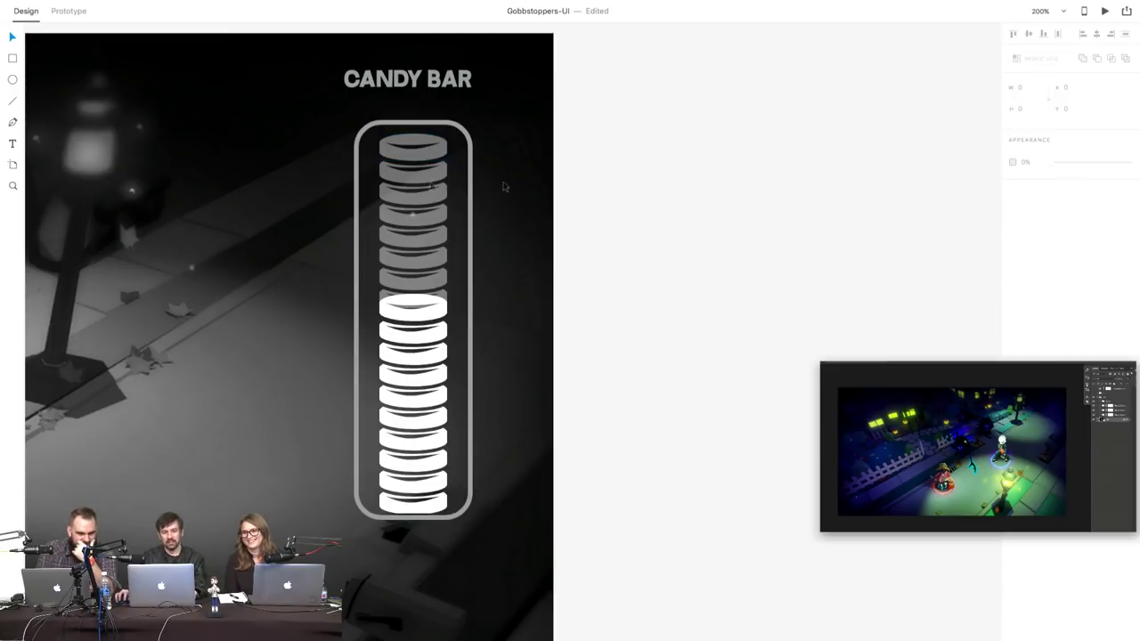
# - Narrow the rounded candy bar container symmetrically about its centre to a width of 86
pyautogui.click(12, 185)
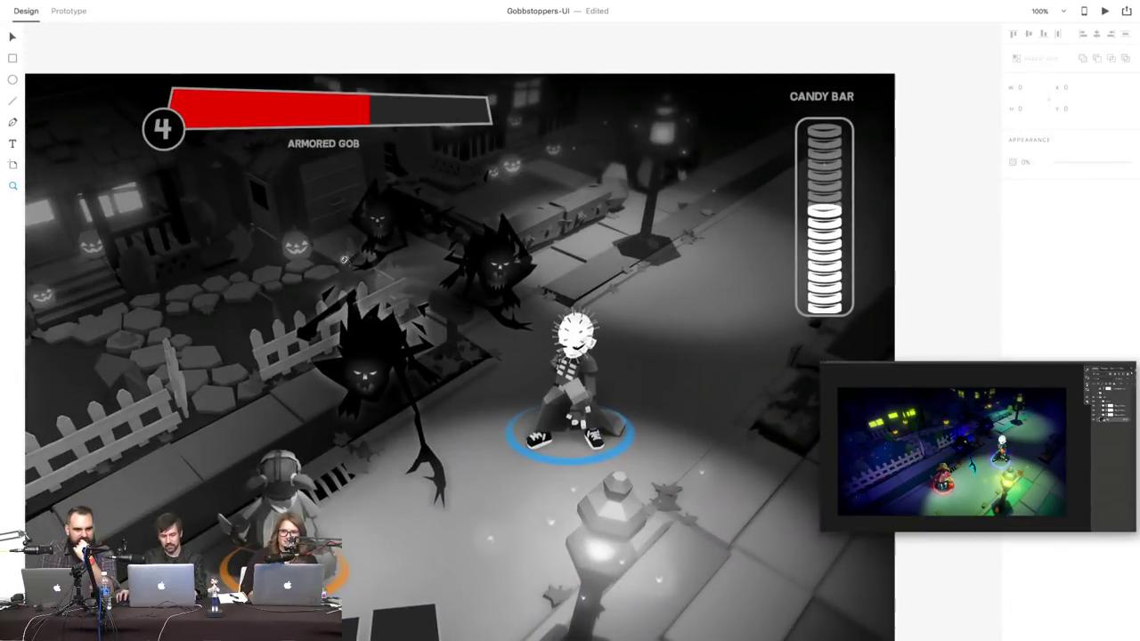
pyautogui.keyDown('alt'); pyautogui.click(346, 261); pyautogui.keyUp('alt')
pyautogui.hscroll(5, 396, 260)
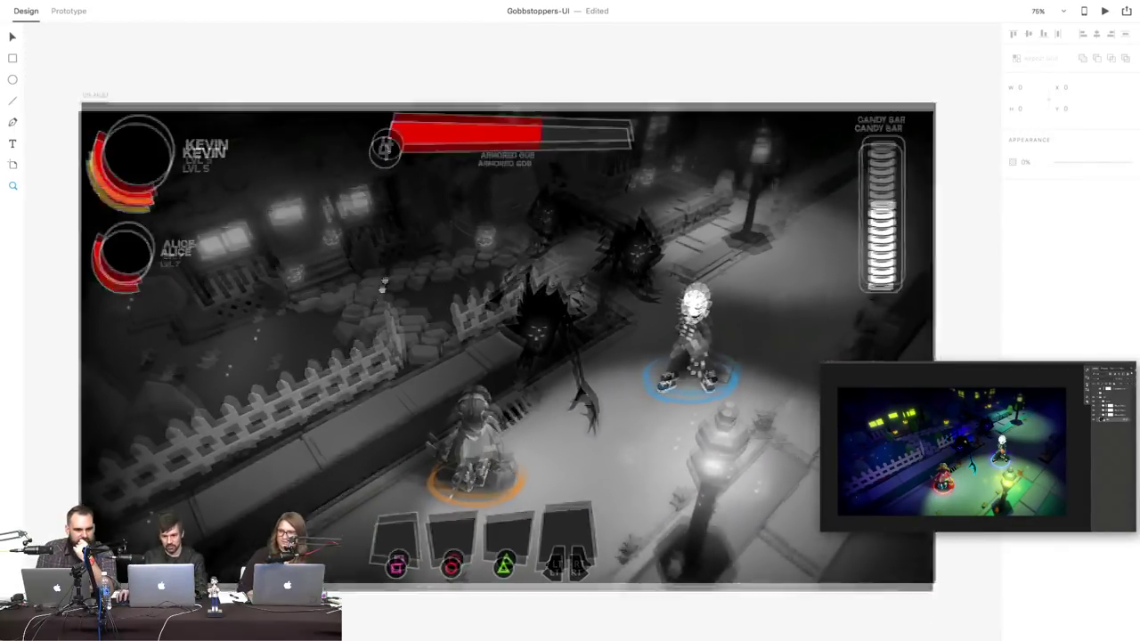
pyautogui.click(12, 38)
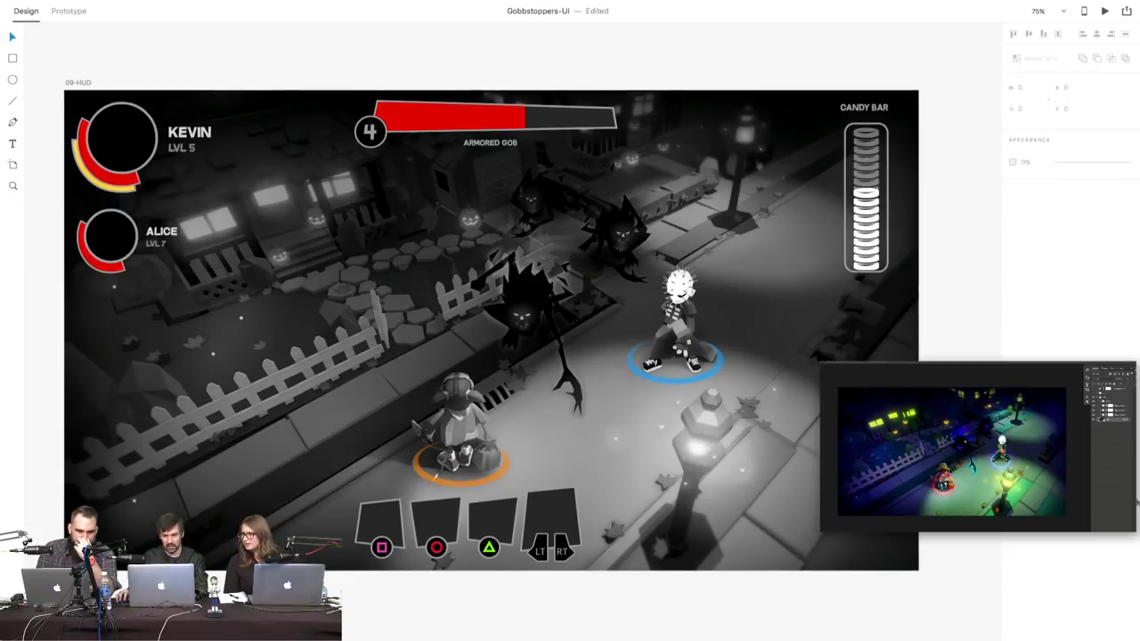
pyautogui.click(885, 266)
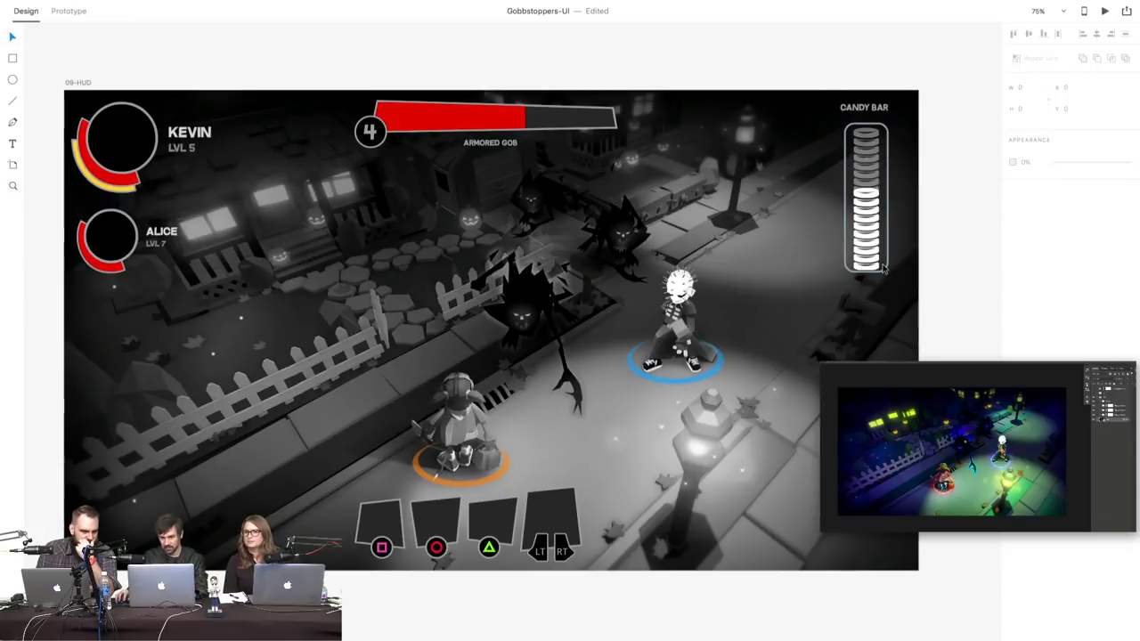
pyautogui.click(846, 187)
pyautogui.press('alt')
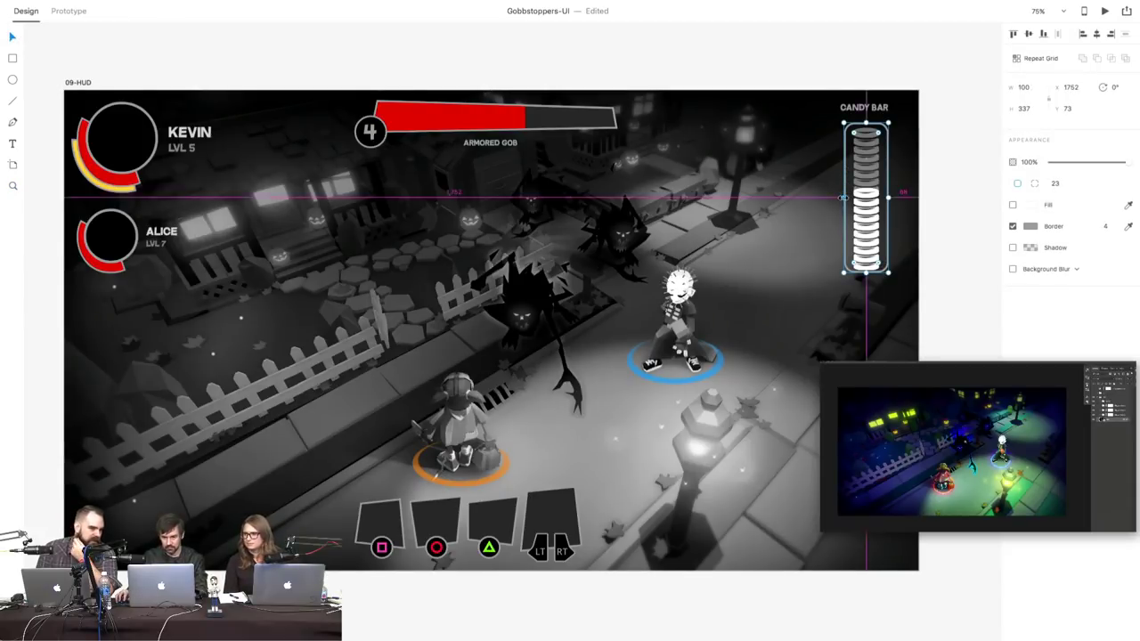
pyautogui.moveTo(844, 198); pyautogui.dragTo(848, 198)
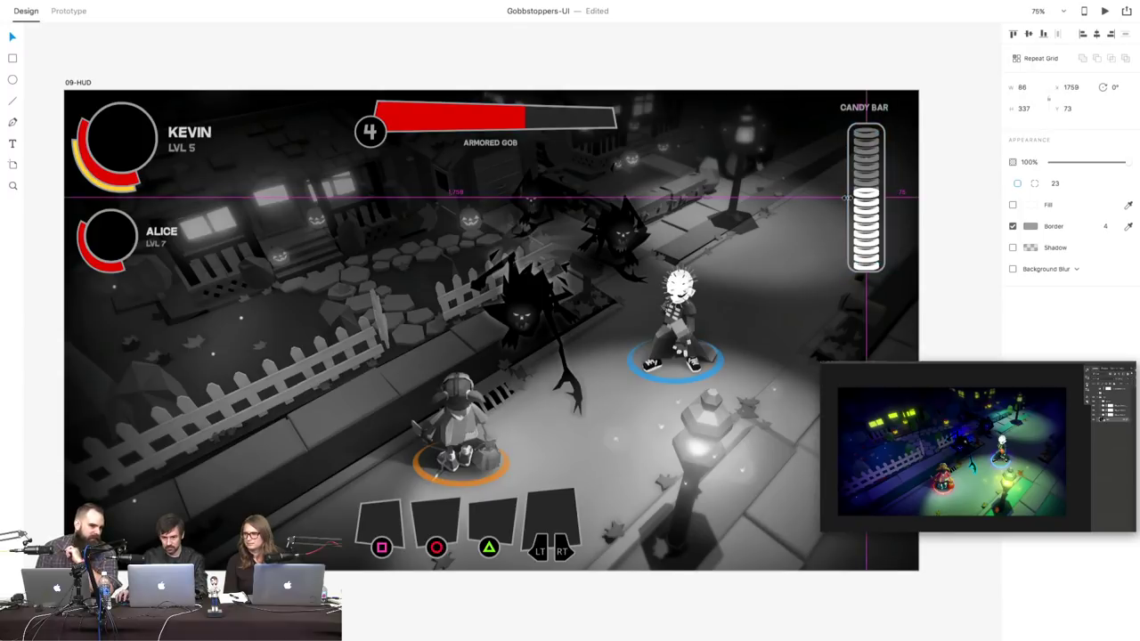
pyautogui.click(689, 381)
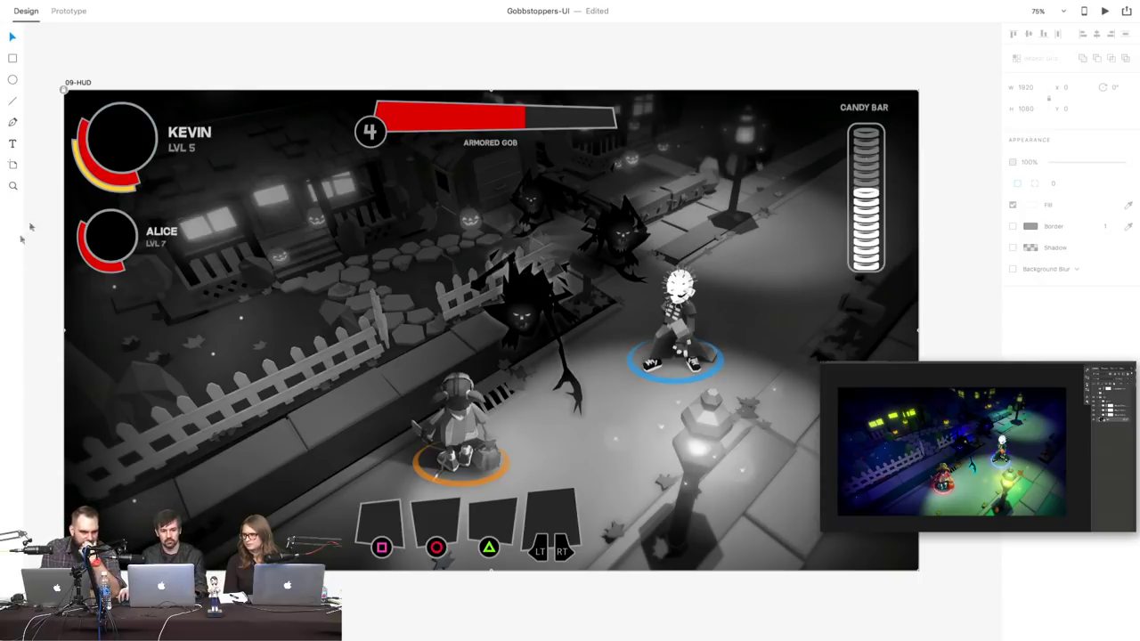
# - Examine the player portraits and enemy health bar up close, along with the overall 09-HUD layout
pyautogui.click(12, 186)
pyautogui.click(540, 388)
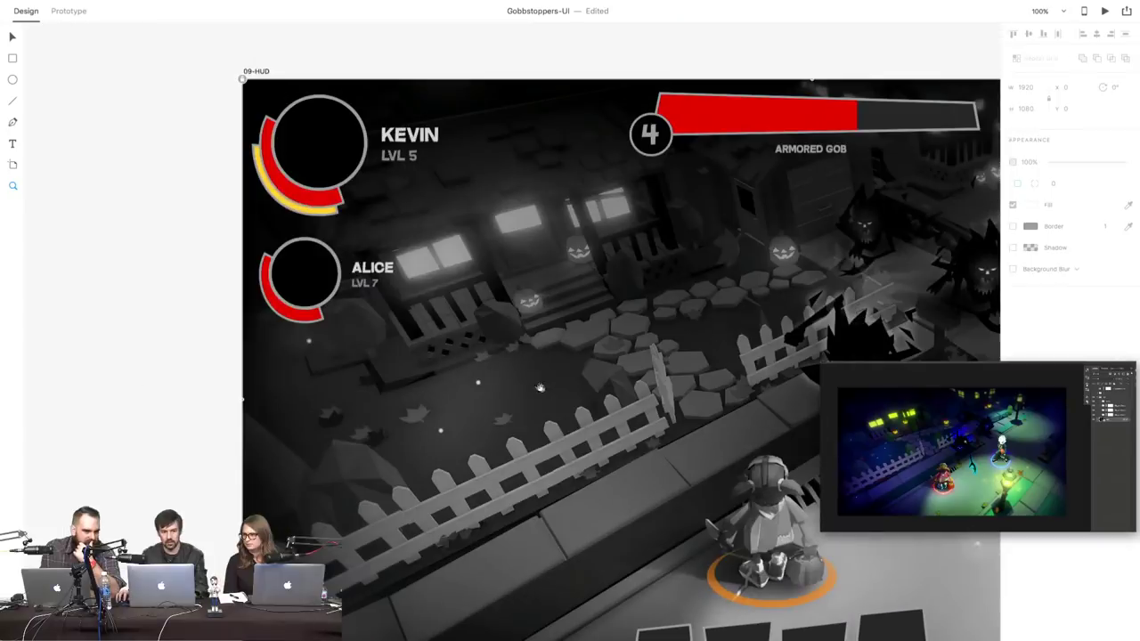
pyautogui.moveTo(539, 387); pyautogui.dragTo(383, 231)
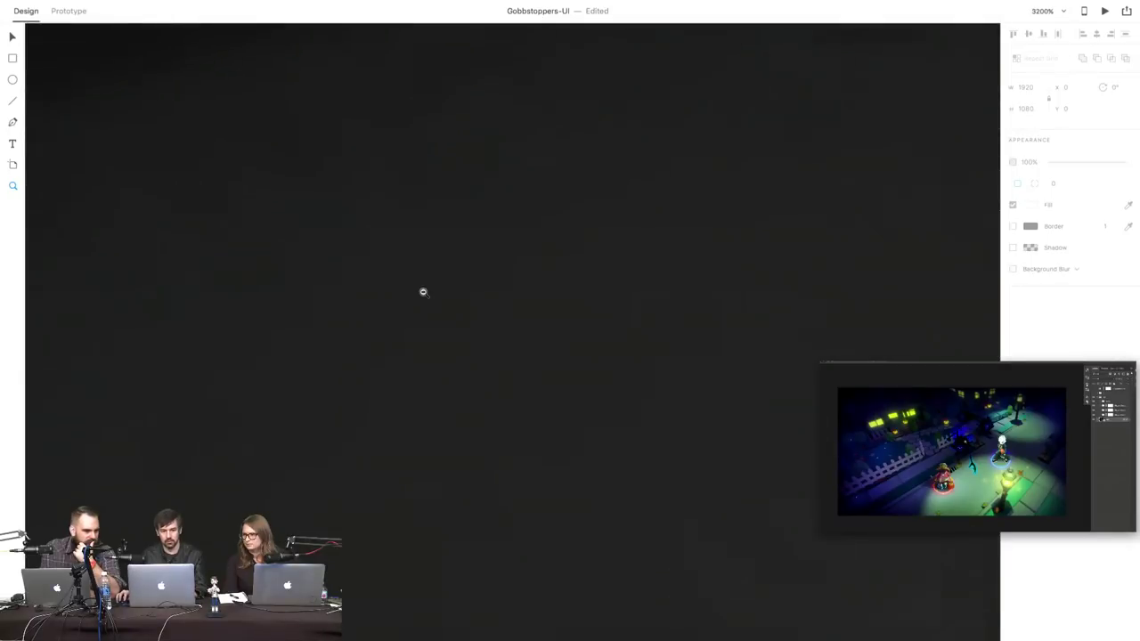
pyautogui.scroll(-10, 419, 285)
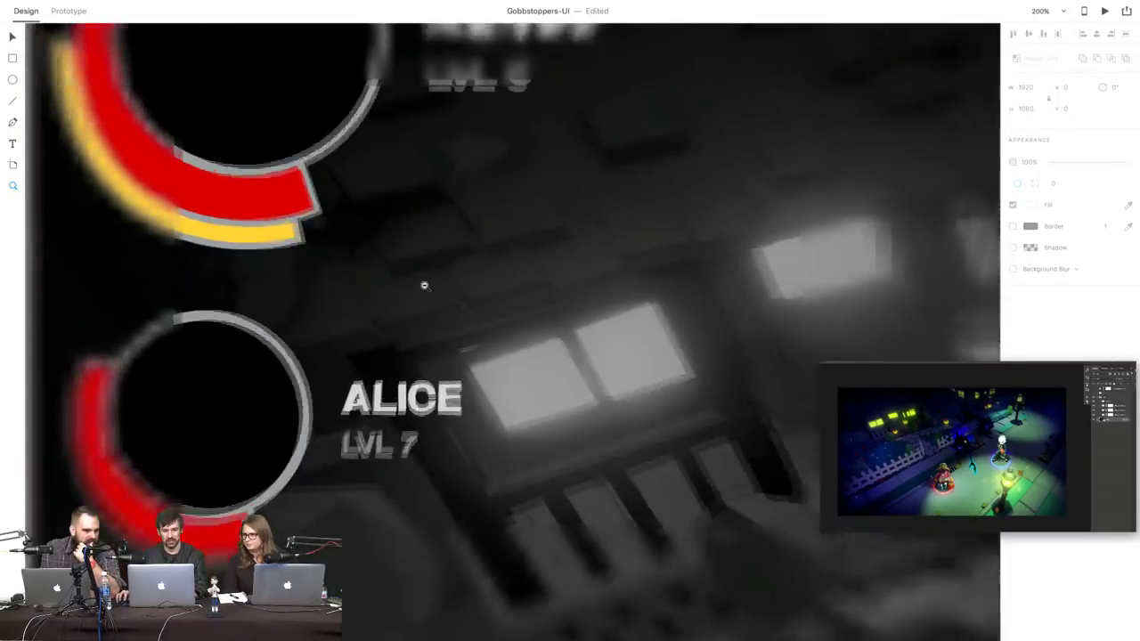
pyautogui.hscroll(5, 561, 303)
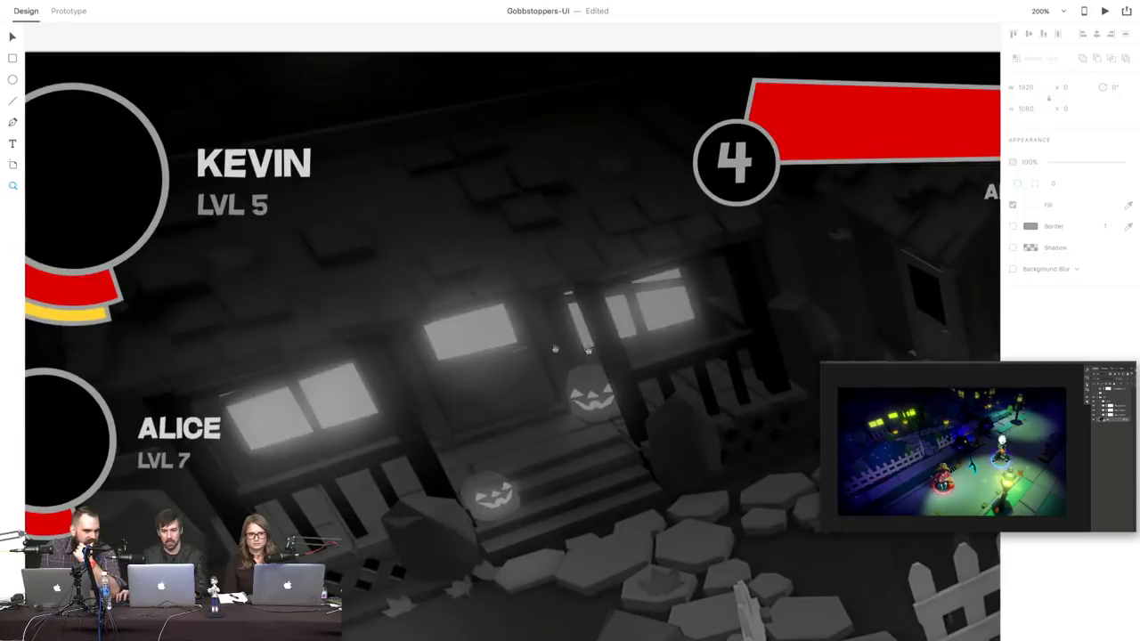
pyautogui.press('super+0')
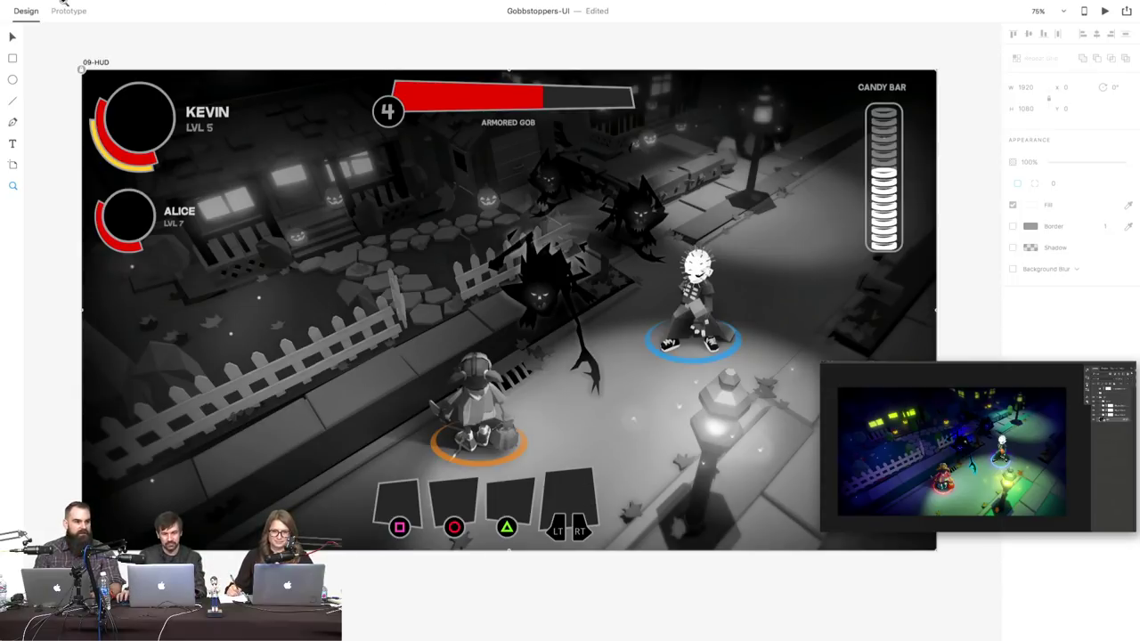
pyautogui.moveTo(214, 13)
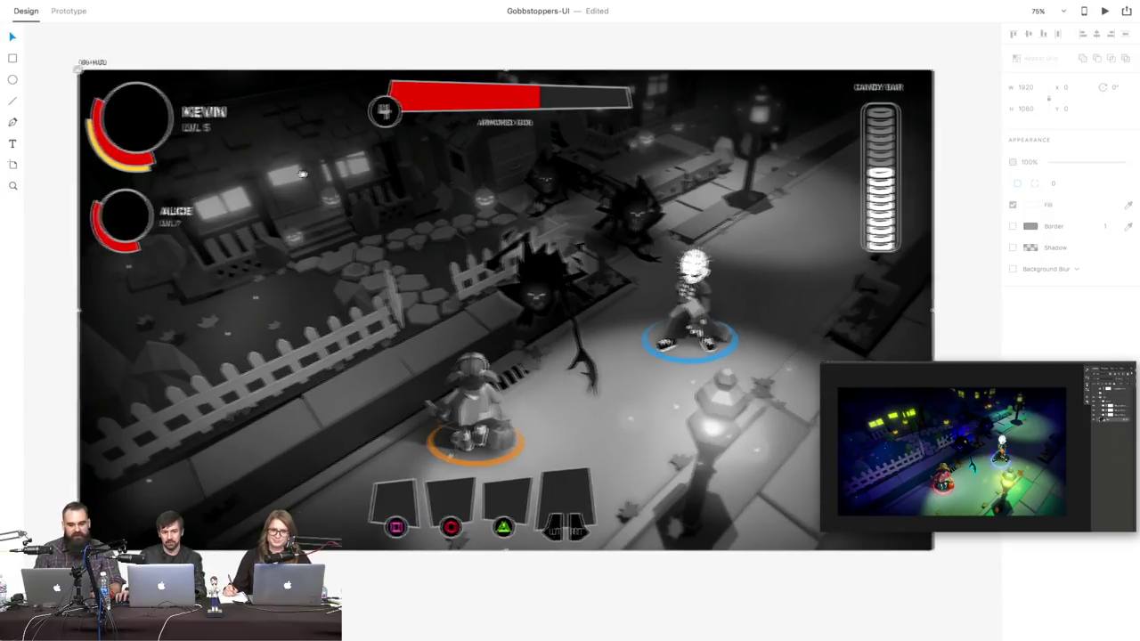
pyautogui.hscroll(2, 295, 182)
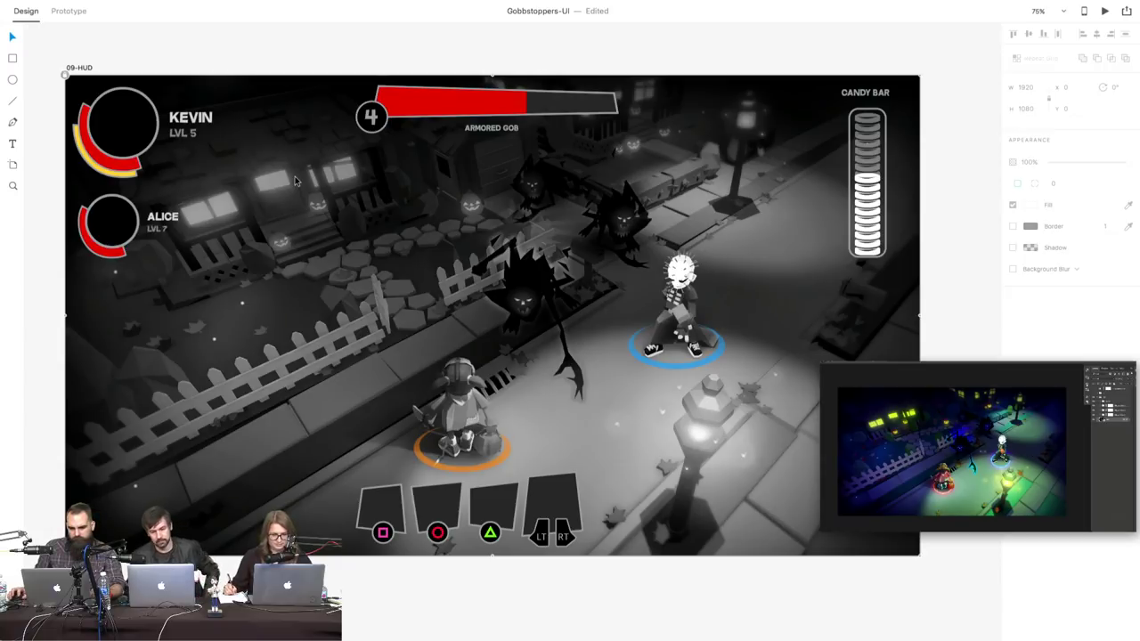
pyautogui.click(253, 34)
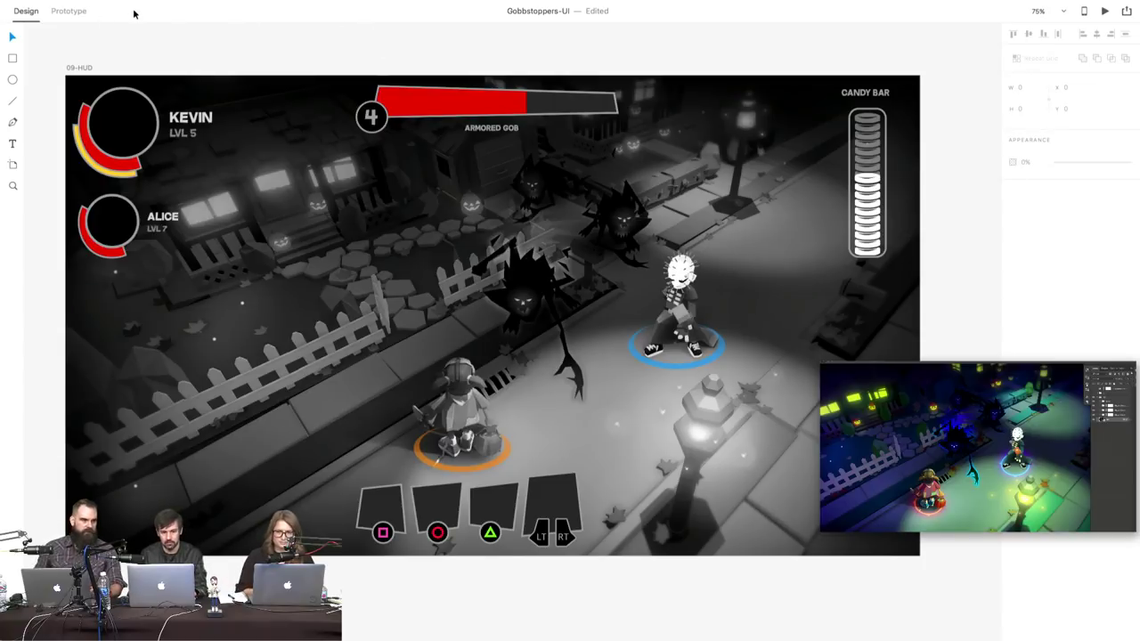
pyautogui.click(312, 247)
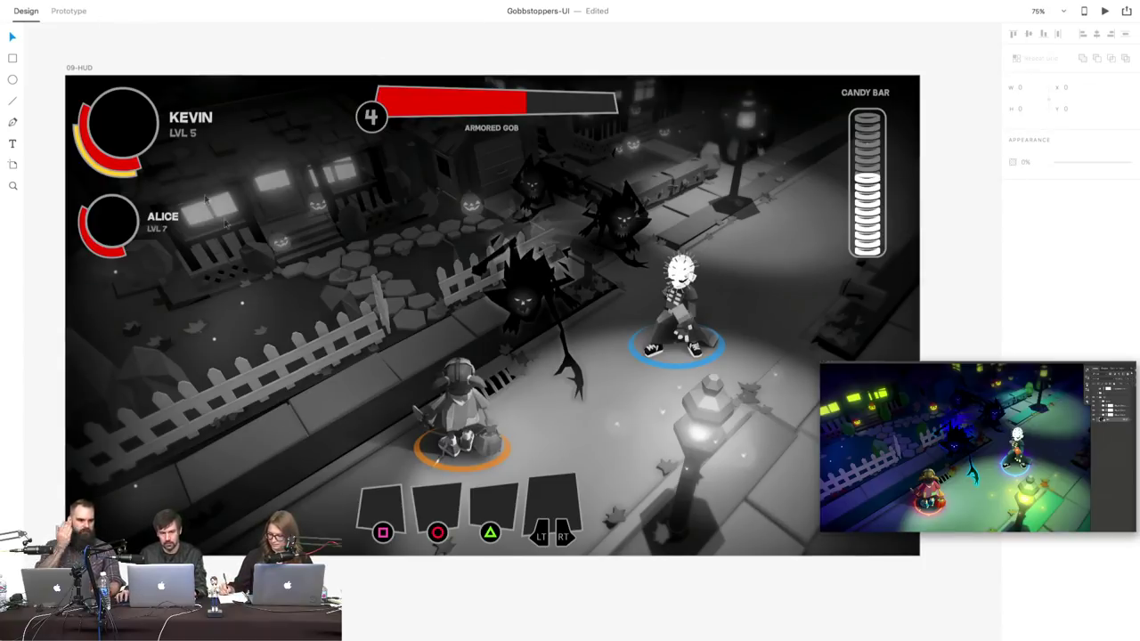
# - Unlock the background game image on the 09-HUD artboard
pyautogui.click(13, 185)
pyautogui.press('super+minus')
pyautogui.press('super+minus')
pyautogui.hscroll(-3, 589, 409)
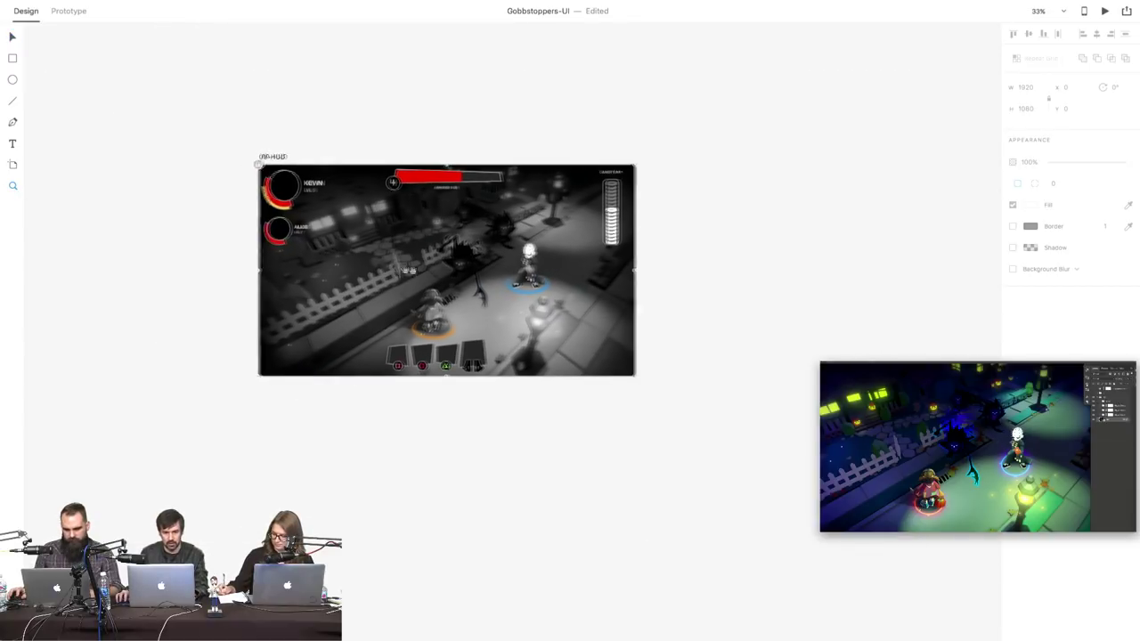
pyautogui.press('Escape')
pyautogui.rightClick(371, 237)
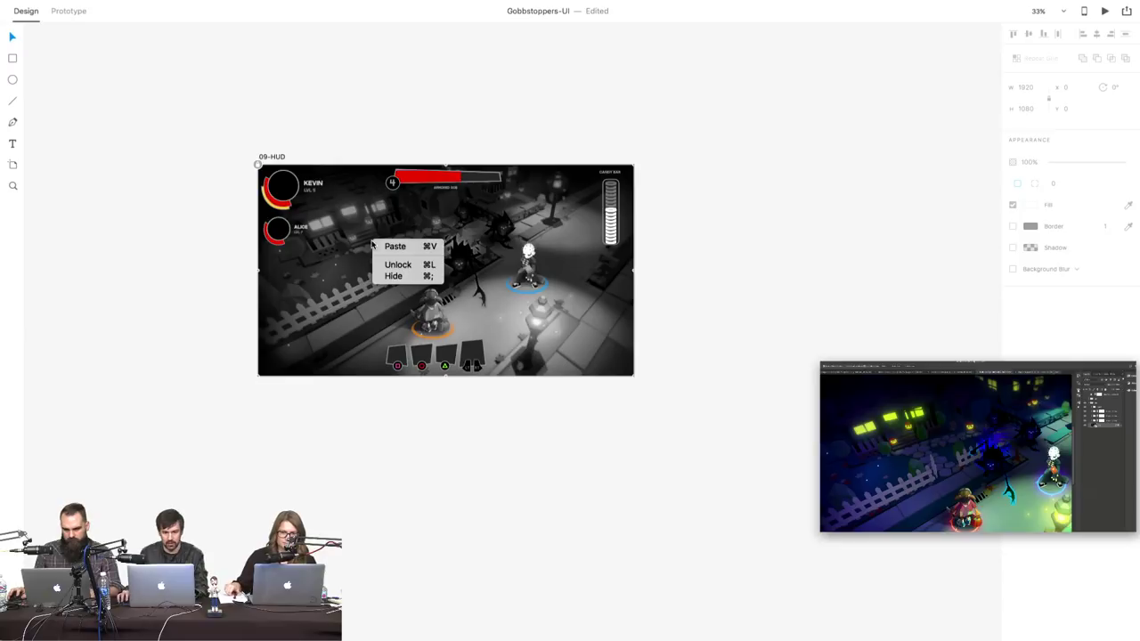
pyautogui.click(373, 237)
# - Try moving the background image off the 09-HUD artboard to the empty area below it, and undo the move
pyautogui.moveTo(373, 237); pyautogui.dragTo(371, 474)
pyautogui.click(385, 277)
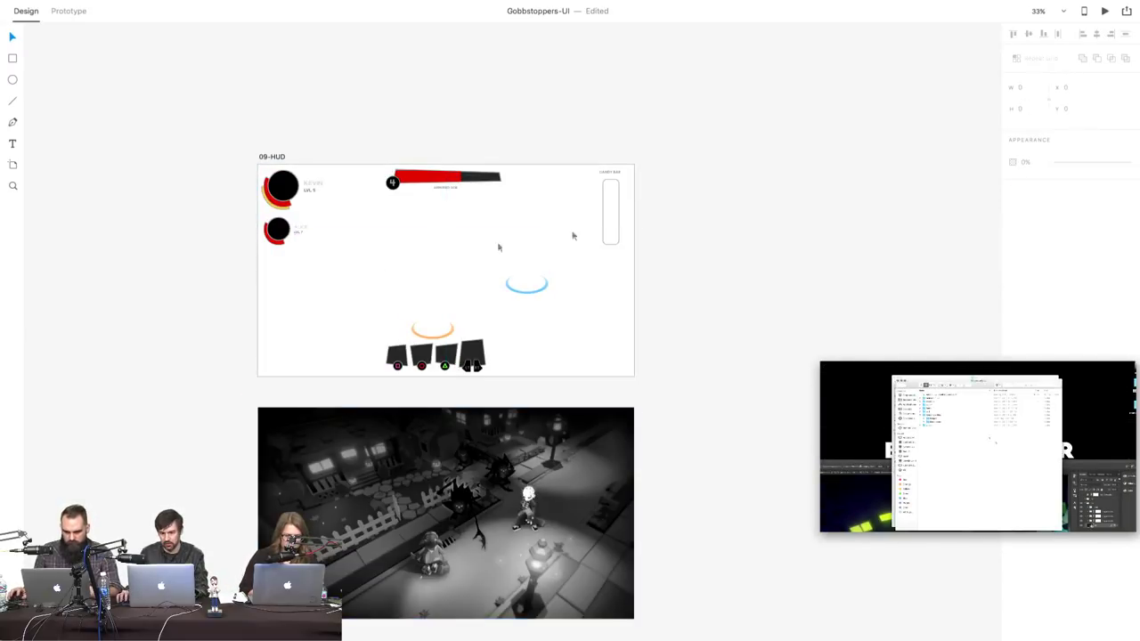
pyautogui.click(411, 258)
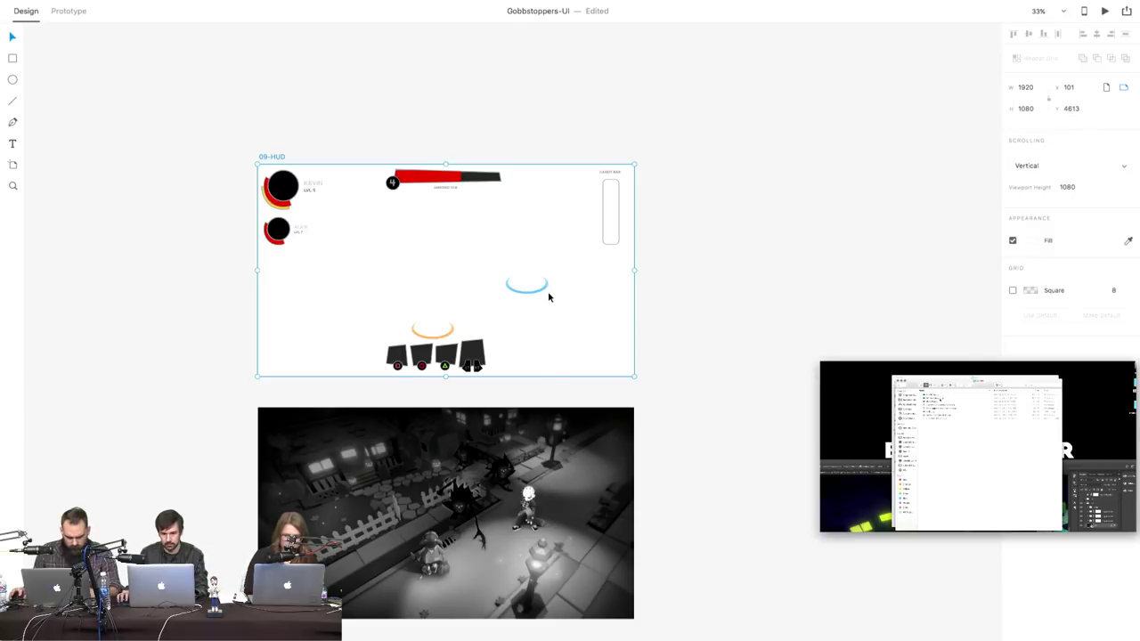
pyautogui.hotkey('ctrl', 'z')
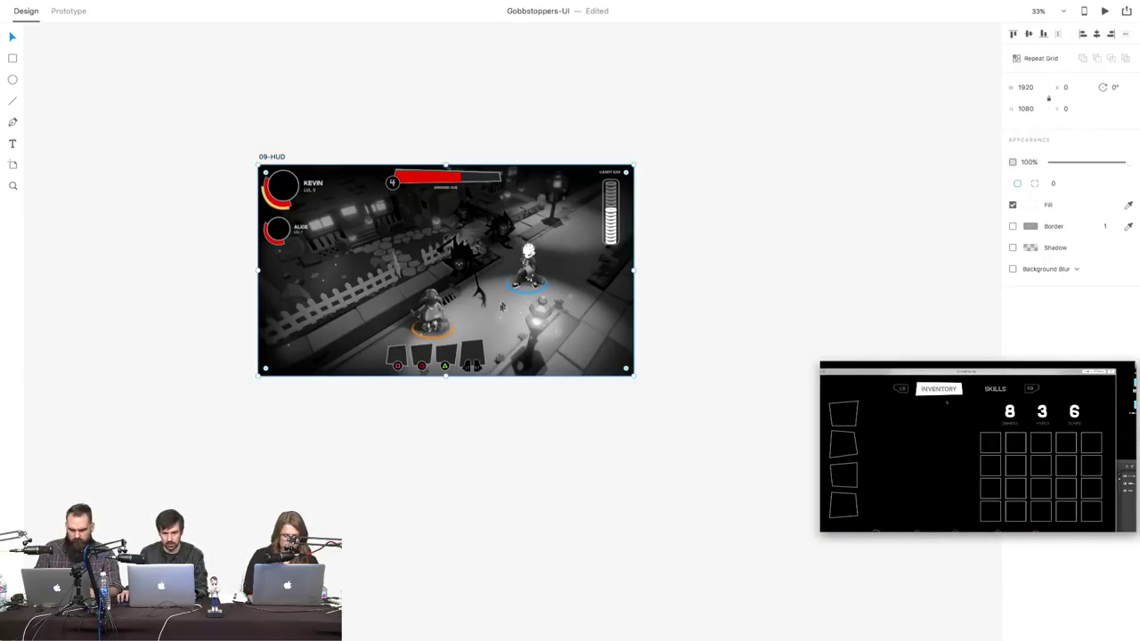
pyautogui.click(899, 297)
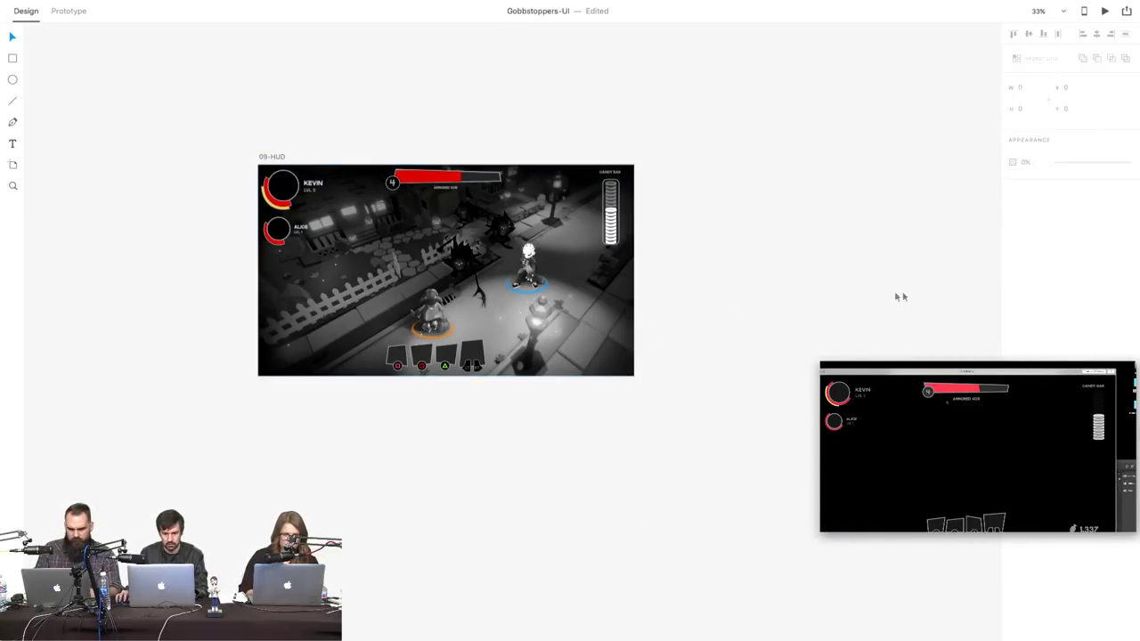
pyautogui.click(529, 285)
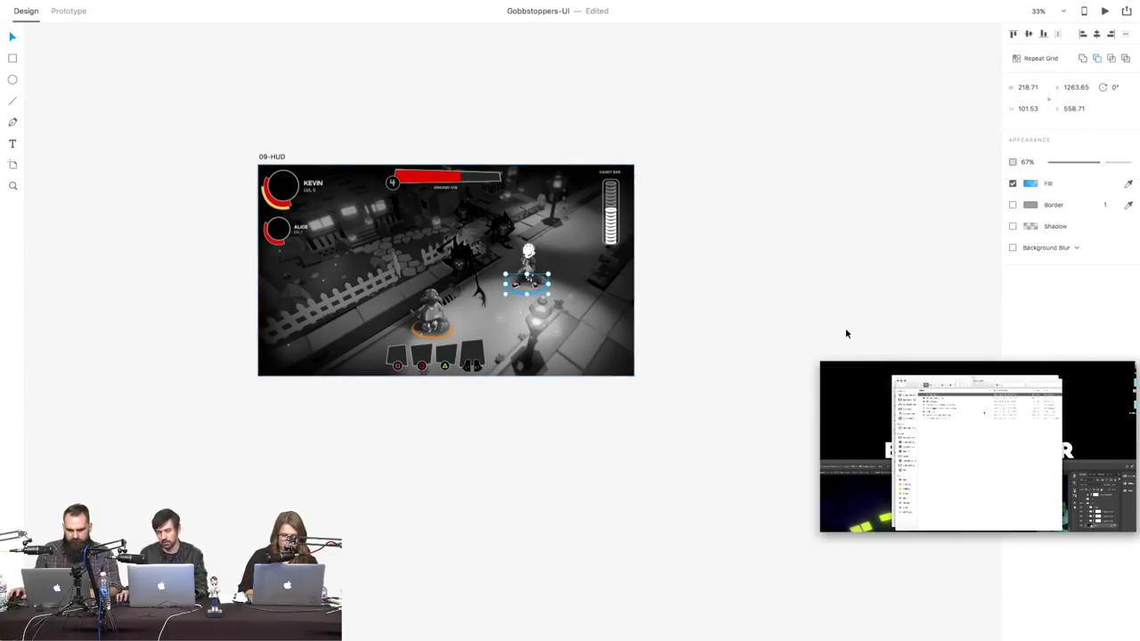
pyautogui.click(690, 336)
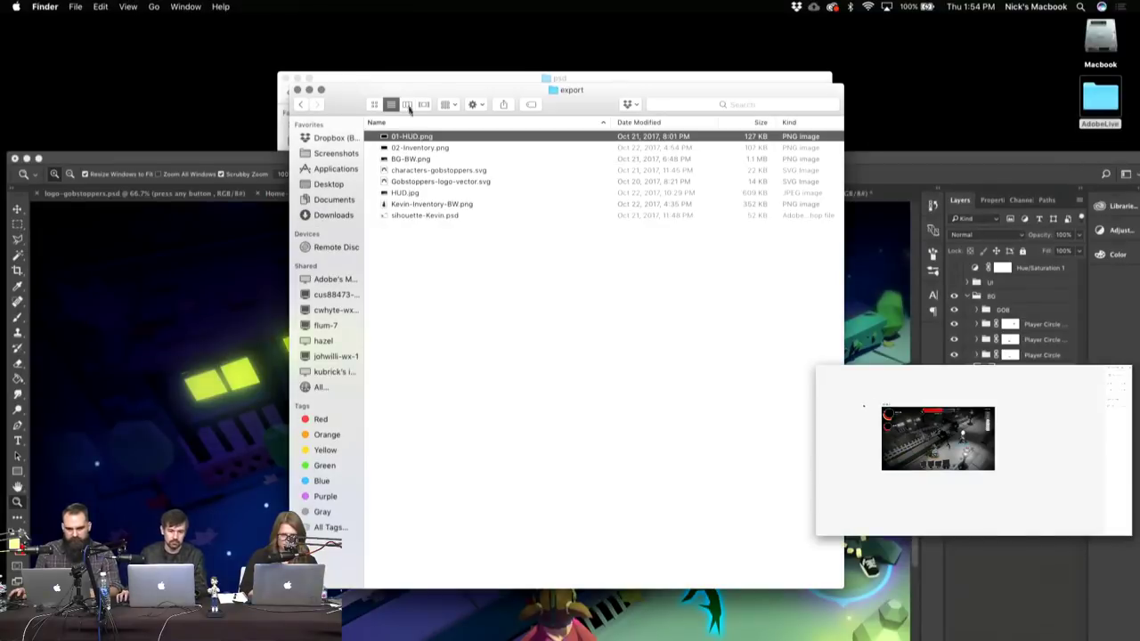
# - Preview 01-HUD.png from the export folder at large size and close the preview
pyautogui.press('space')
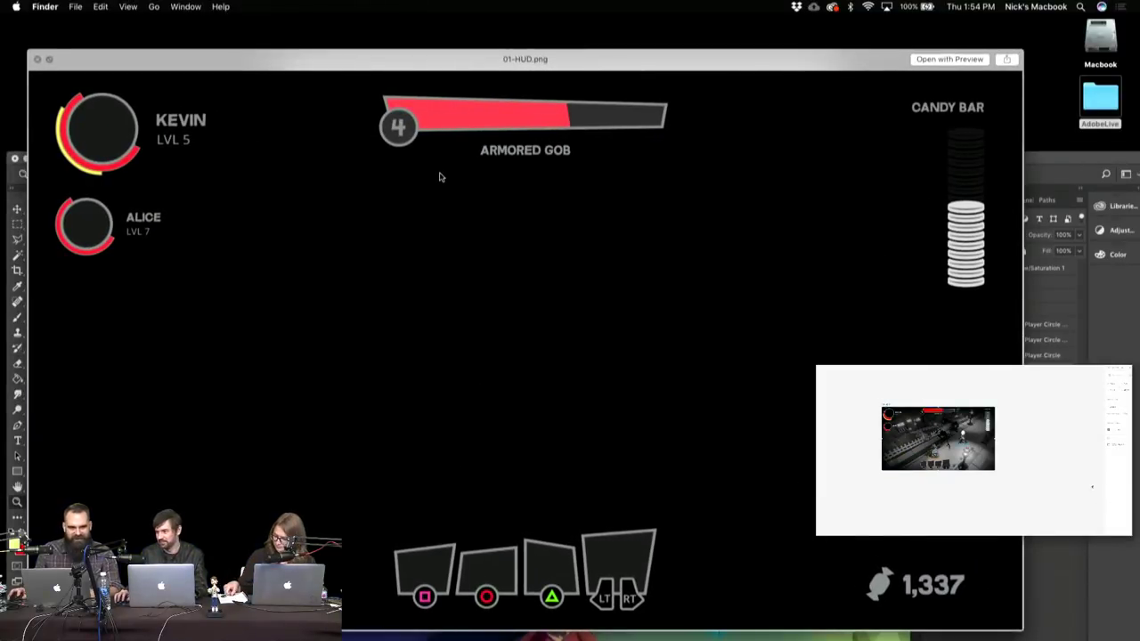
pyautogui.press('space')
pyautogui.press('space')
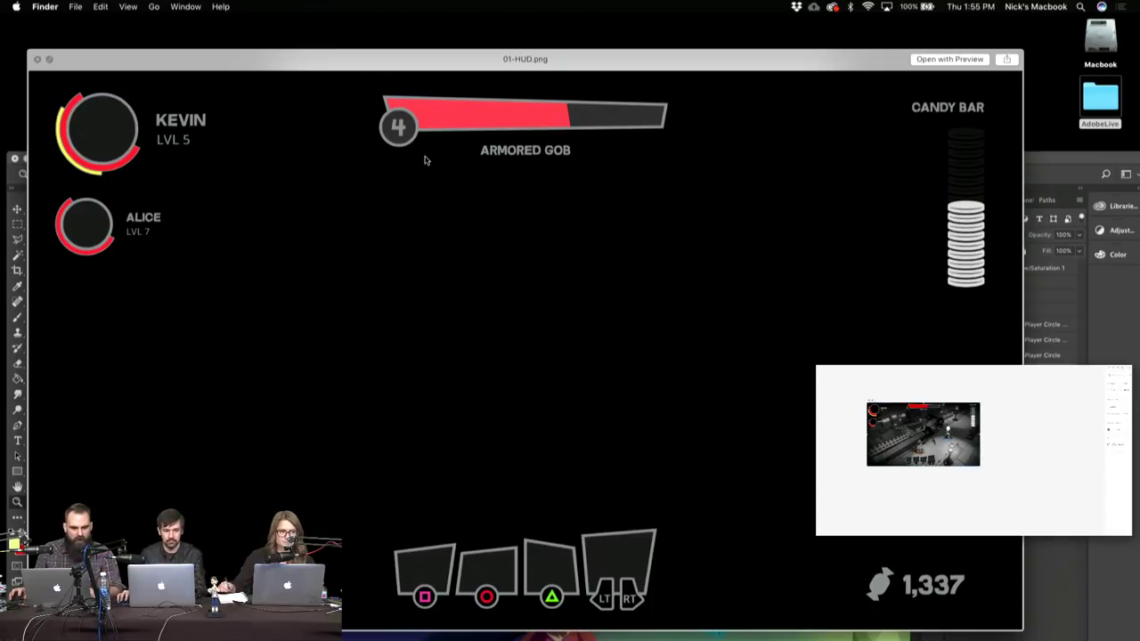
pyautogui.press('space')
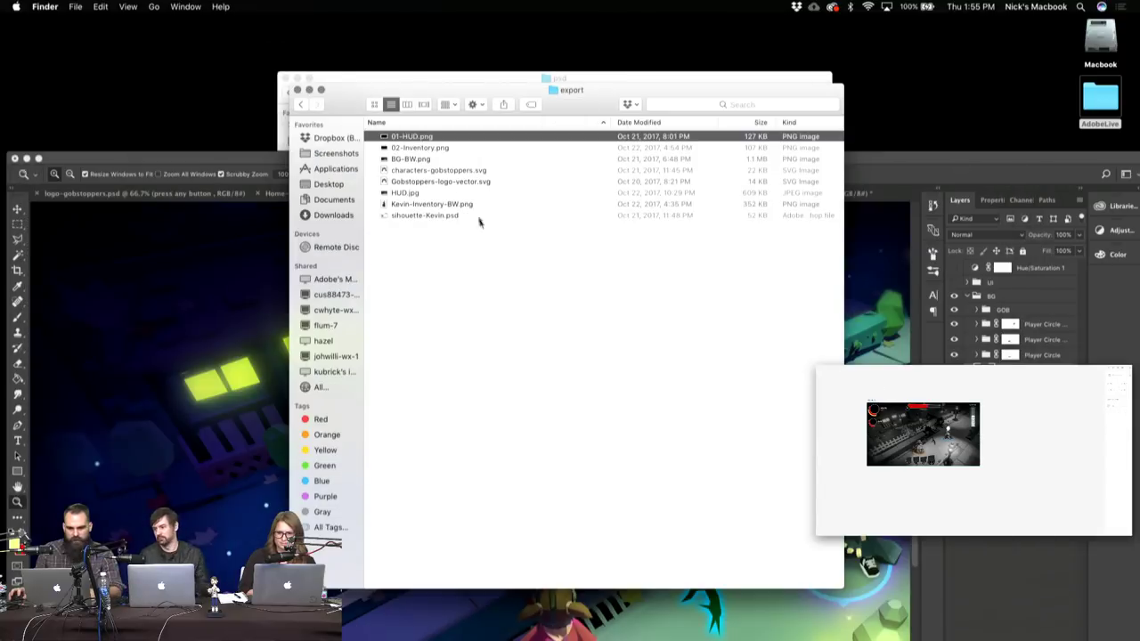
# - Place 01-HUD.png from the export folder into the HUD.psd document in Photoshop
pyautogui.moveTo(405, 140); pyautogui.dragTo(250, 357)
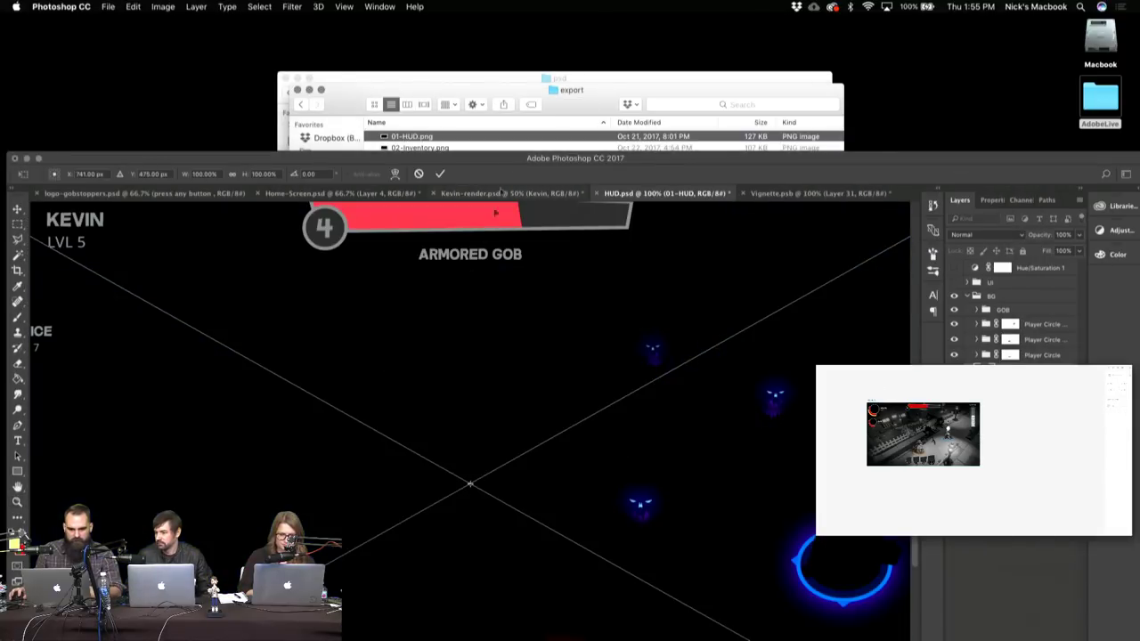
pyautogui.moveTo(527, 161); pyautogui.dragTo(538, 30)
pyautogui.press('Return')
# - Put the 01-HUD layer above the BG group and shift it to line up with the canvas edges
pyautogui.press('z')
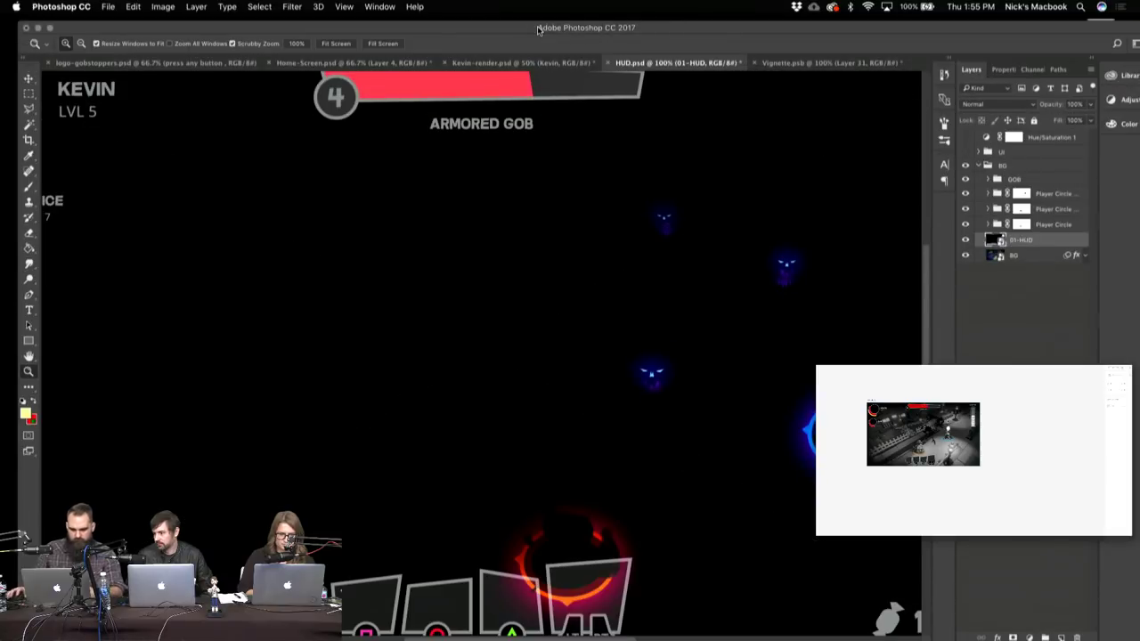
pyautogui.keyDown('alt'); pyautogui.click(644, 223); pyautogui.keyUp('alt')
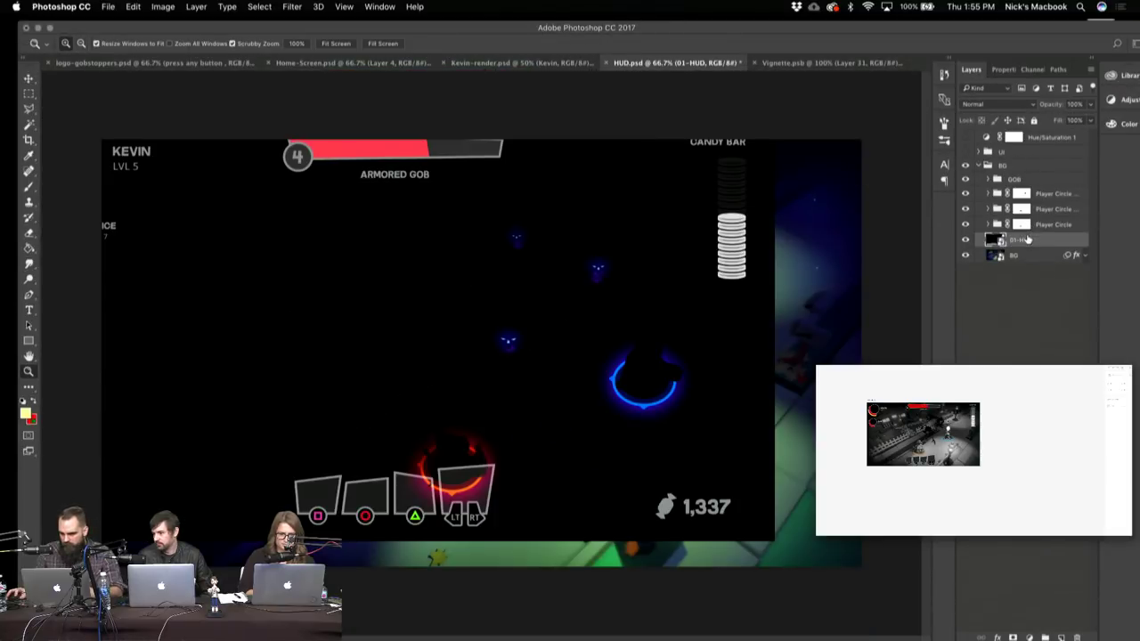
pyautogui.moveTo(1025, 240); pyautogui.dragTo(1025, 166)
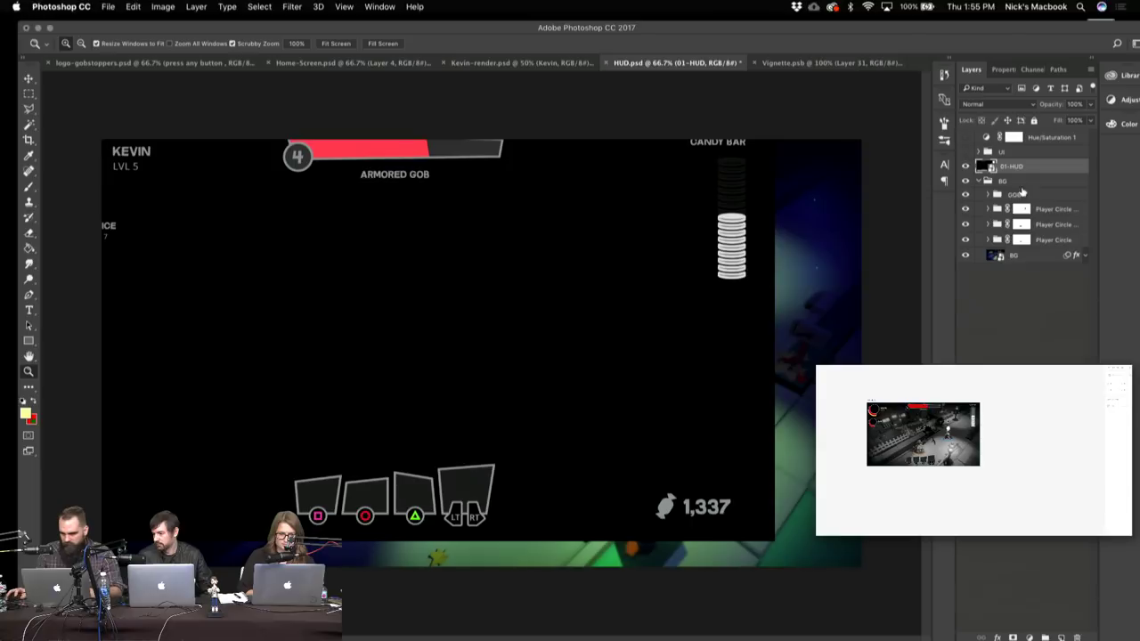
pyautogui.press('v')
pyautogui.moveTo(509, 298); pyautogui.dragTo(597, 318)
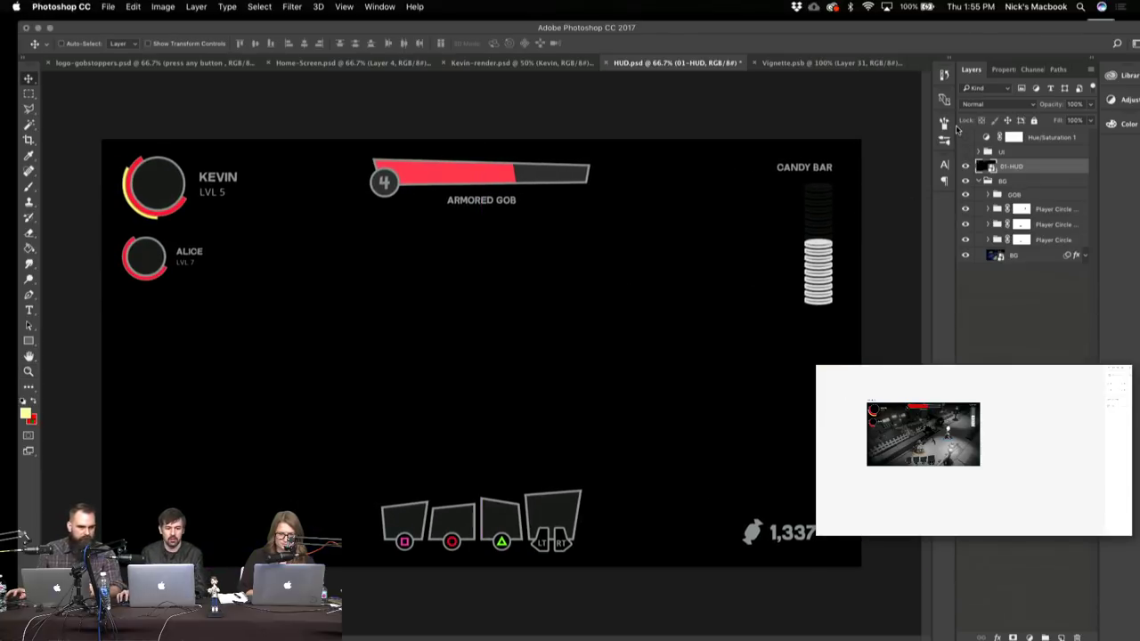
# - Rasterize the 01-HUD layer and set its blend mode to Screen
pyautogui.press('z')
pyautogui.click(789, 552)
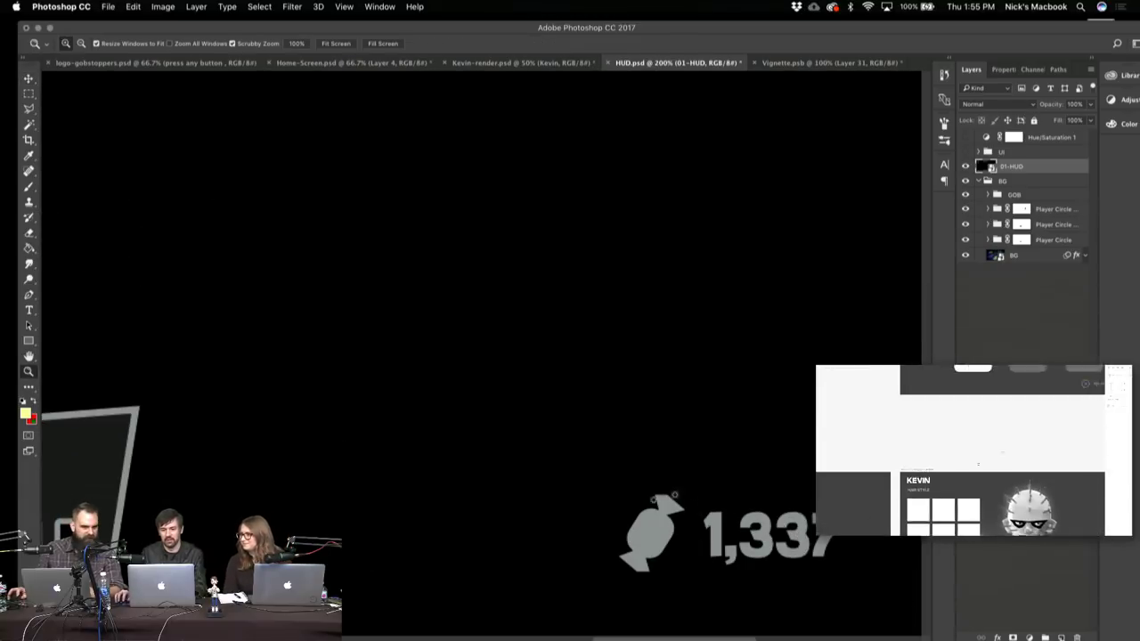
pyautogui.keyDown('alt'); pyautogui.click(618, 447); pyautogui.keyUp('alt')
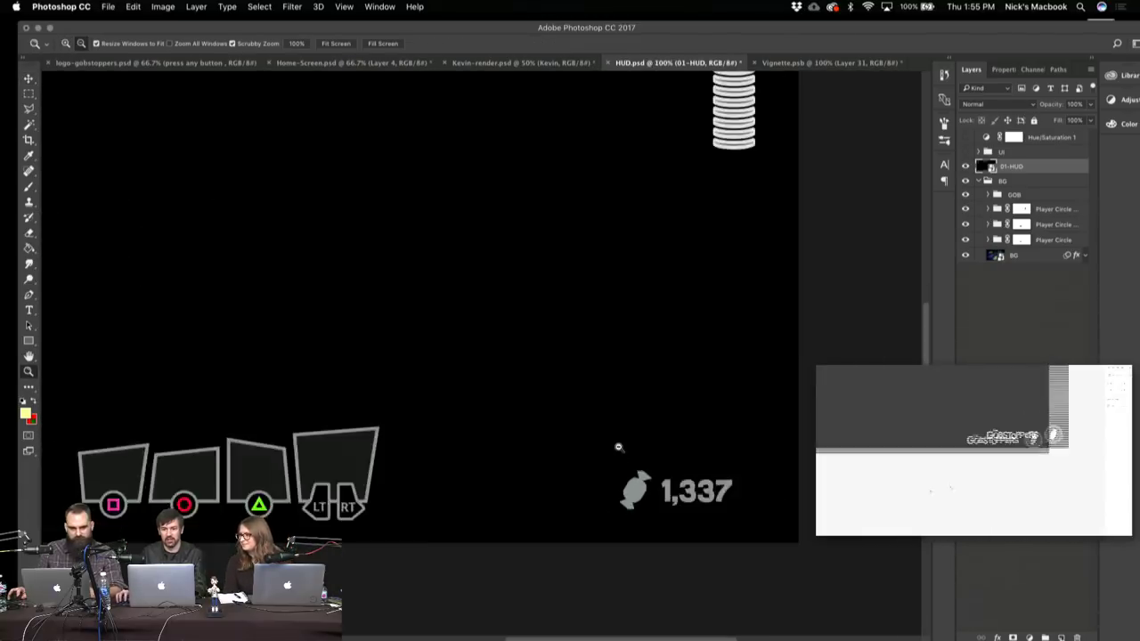
pyautogui.keyDown('alt'); pyautogui.click(618, 447); pyautogui.keyUp('alt')
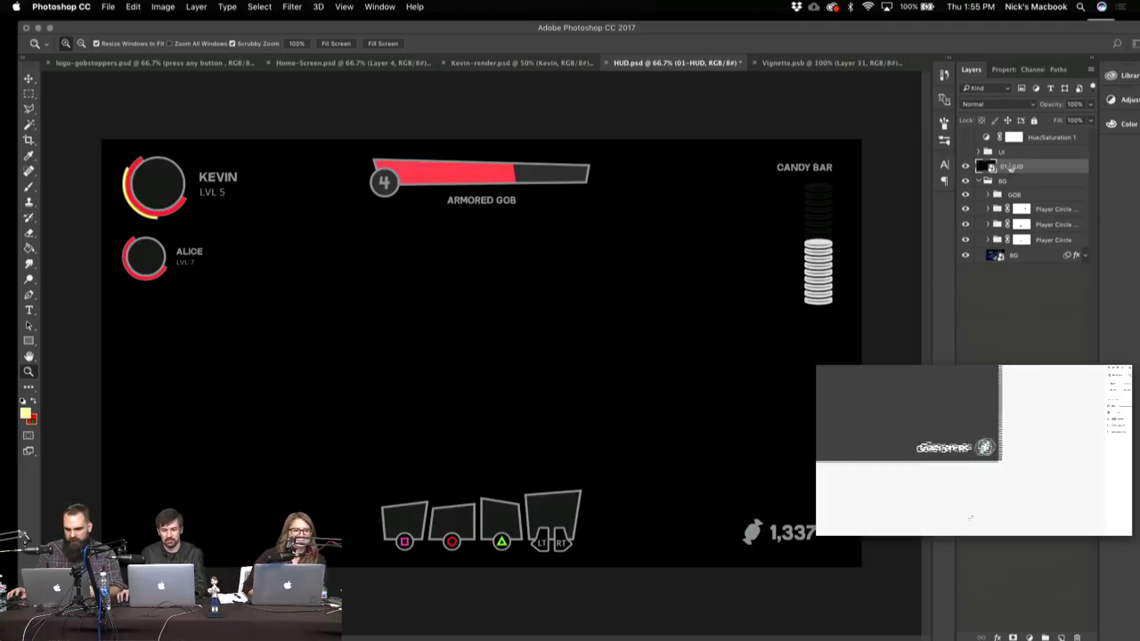
pyautogui.rightClick(1011, 169)
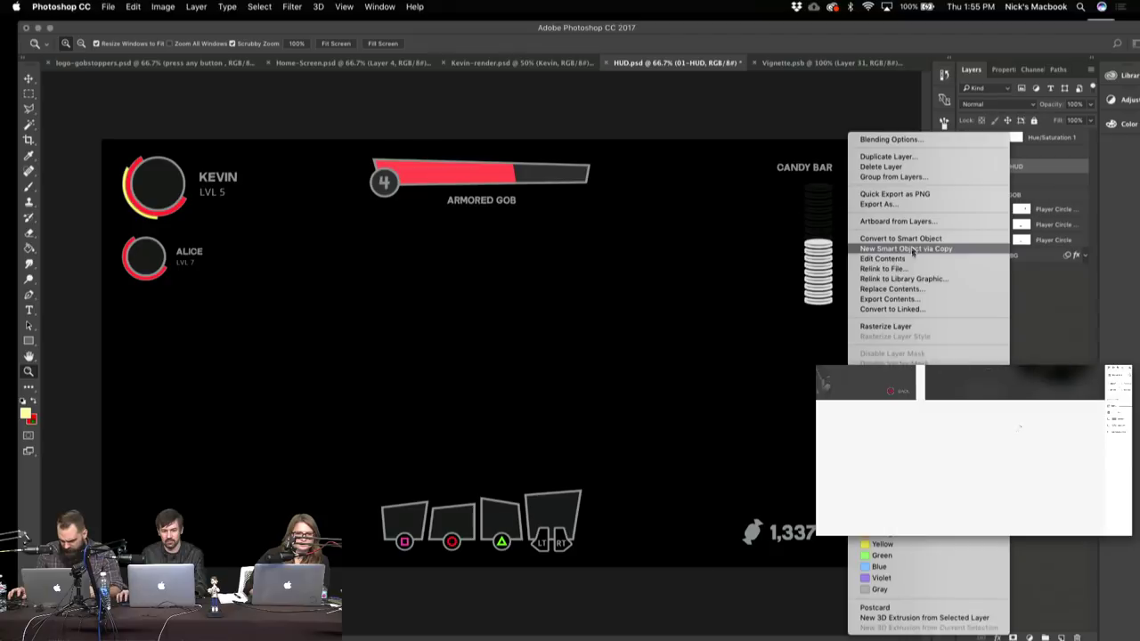
pyautogui.click(885, 326)
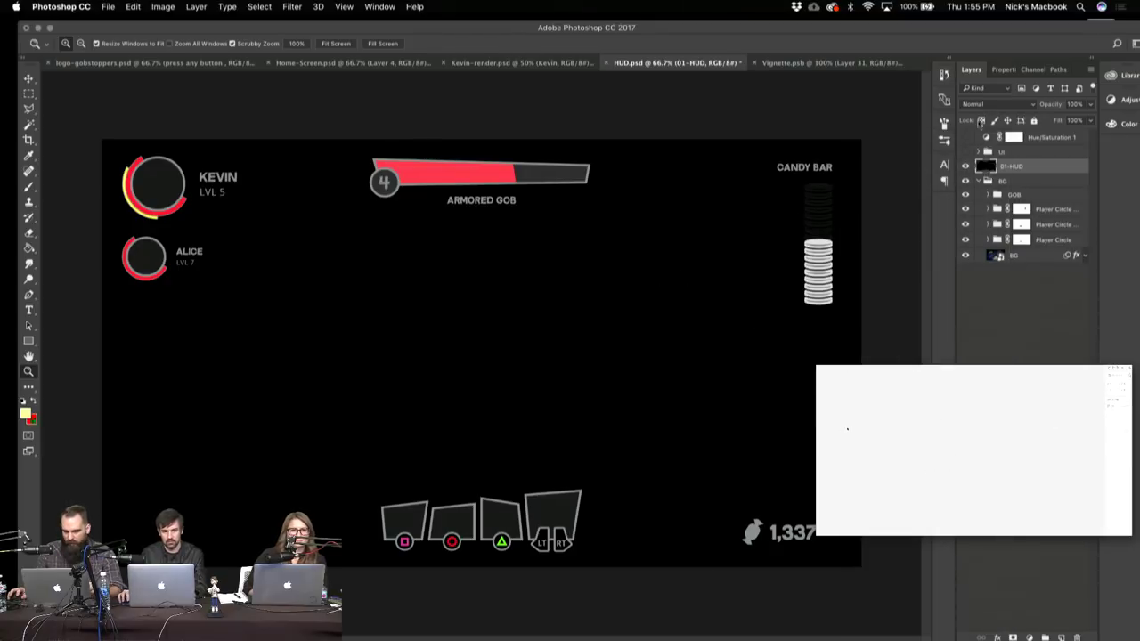
pyautogui.click(988, 105)
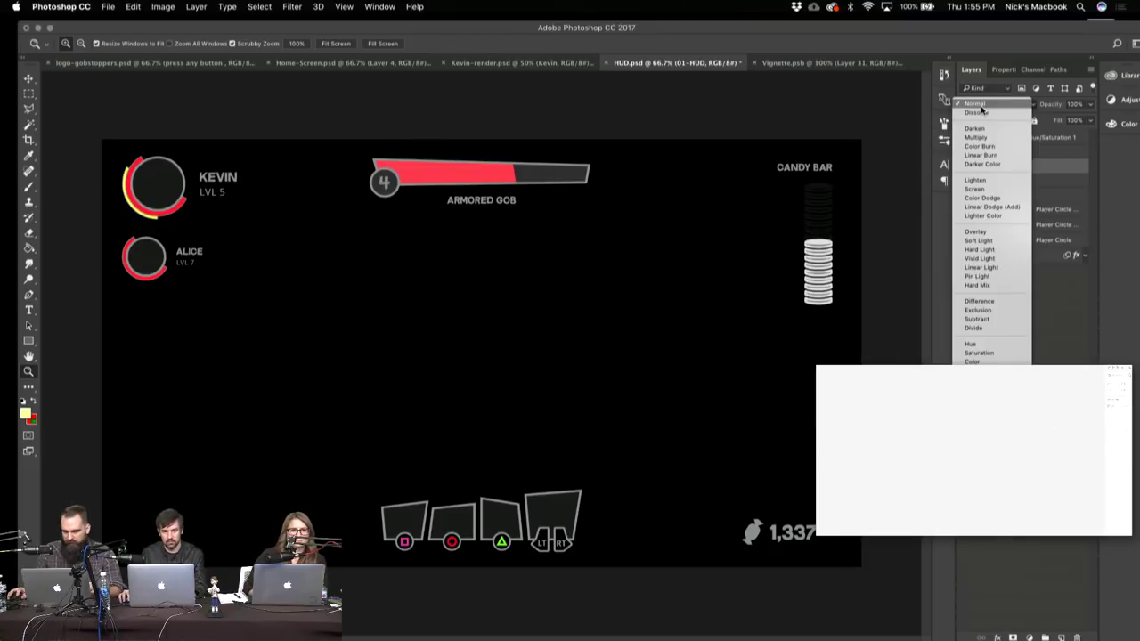
pyautogui.click(976, 189)
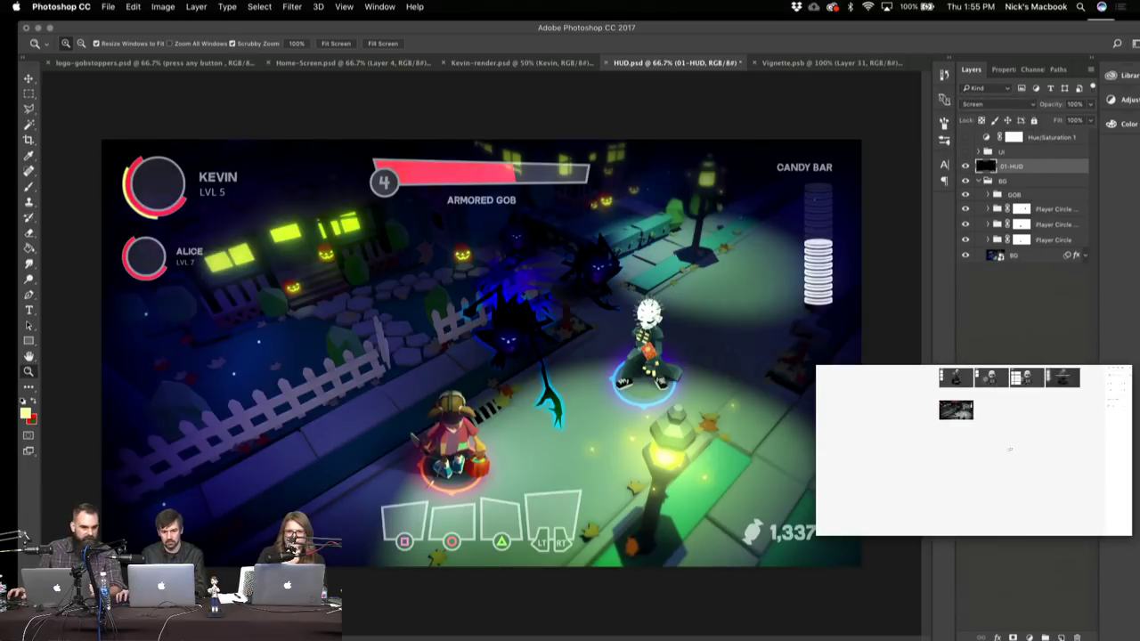
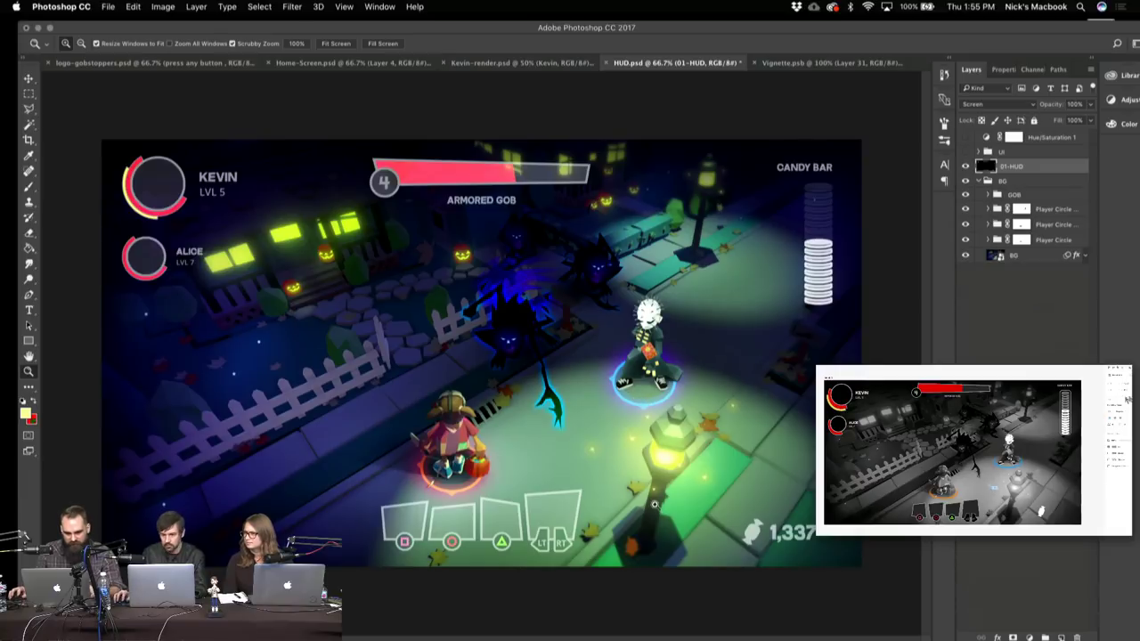
# - Cut the four action slots out of the 01-HUD layer onto their own layer with the Screen blend mode
pyautogui.press('m')
pyautogui.moveTo(360, 459); pyautogui.dragTo(605, 567)
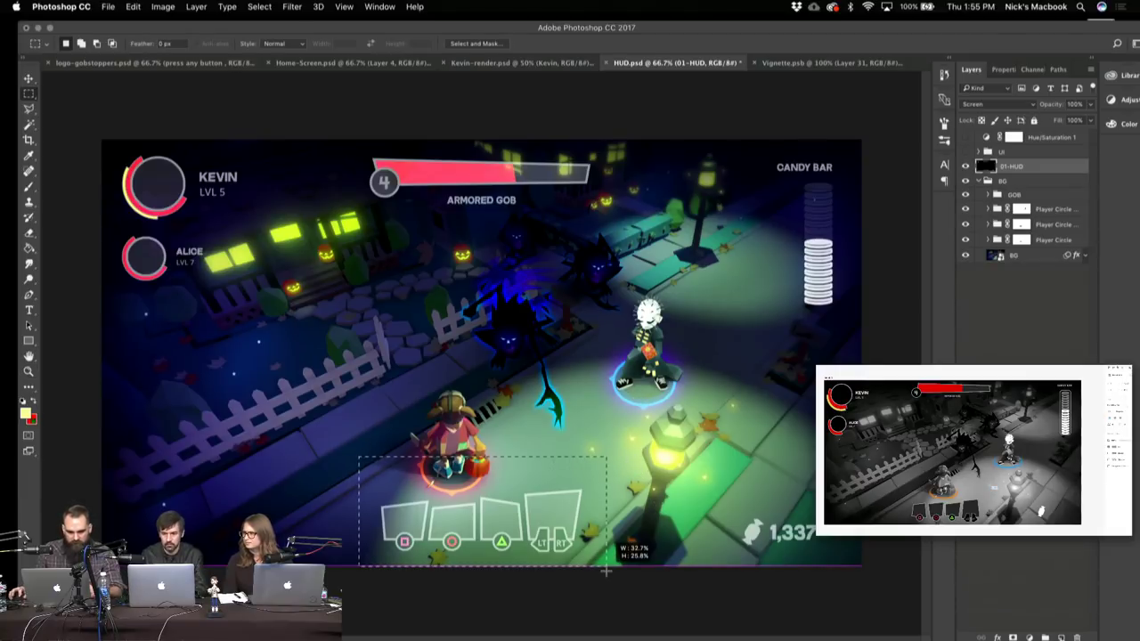
pyautogui.hotkey('ctrl', 'x')
pyautogui.press('v')
pyautogui.moveTo(535, 451); pyautogui.dragTo(534, 569)
pyautogui.click(998, 105)
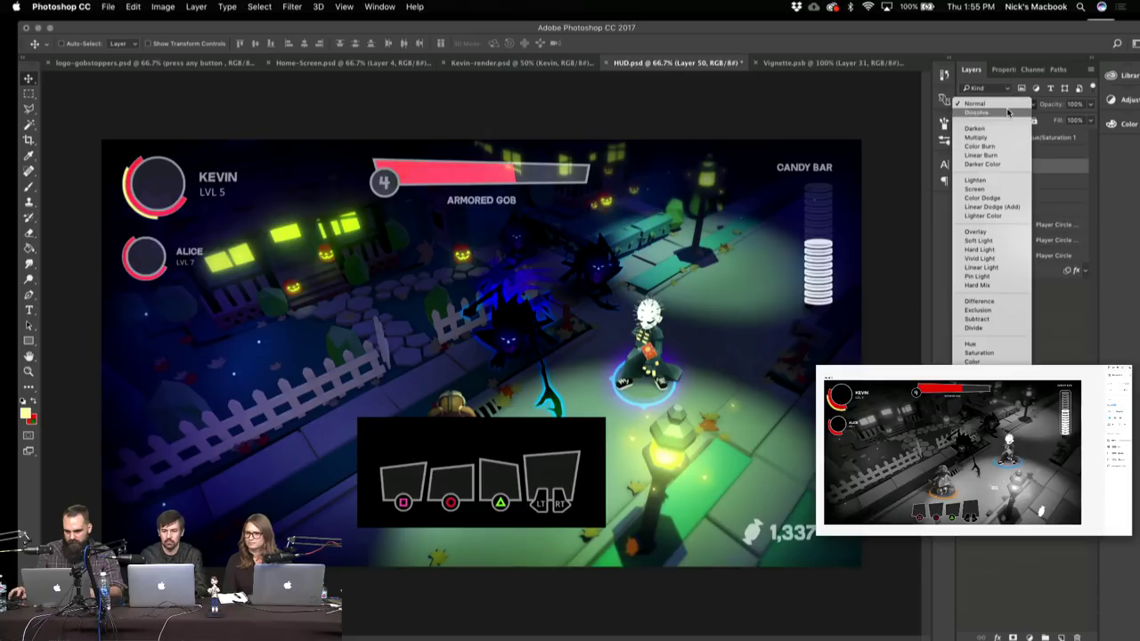
pyautogui.click(996, 188)
# - Display the rulers and guides, and move the action slots down onto the lower horizontal guide
pyautogui.press('super+r')
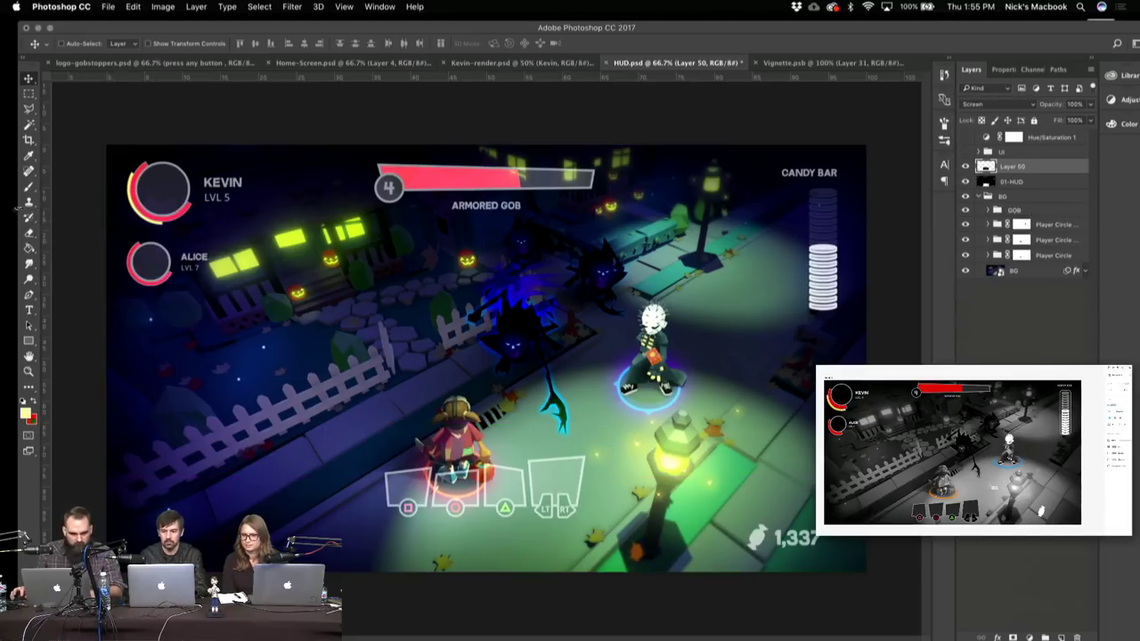
pyautogui.moveTo(49, 184); pyautogui.dragTo(3, 85)
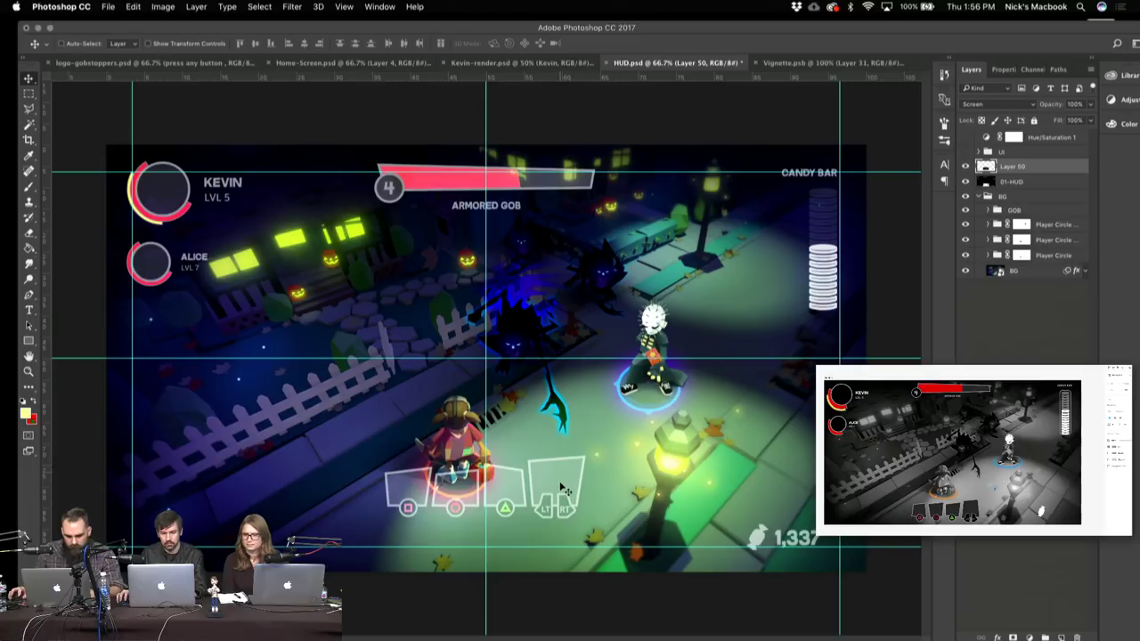
pyautogui.moveTo(562, 489); pyautogui.dragTo(559, 519)
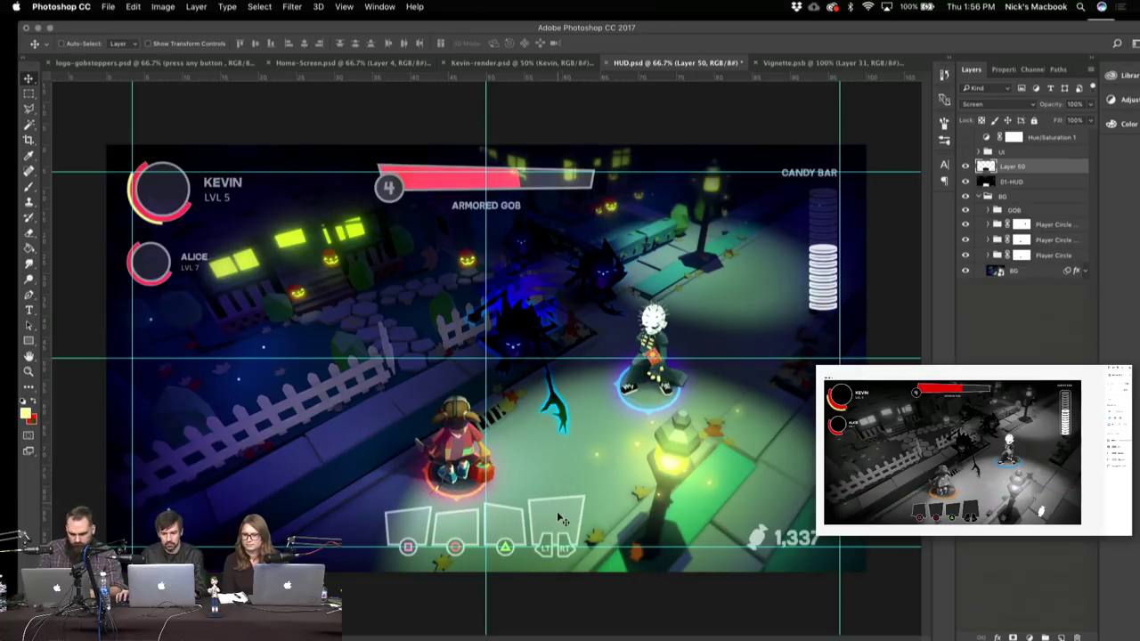
# - Scale the action slots down slightly and nudge them down until their button badges are centred on the lower guide
pyautogui.hotkey('ctrl', 't')
pyautogui.moveTo(611, 463); pyautogui.dragTo(591, 478)
pyautogui.press('Return')
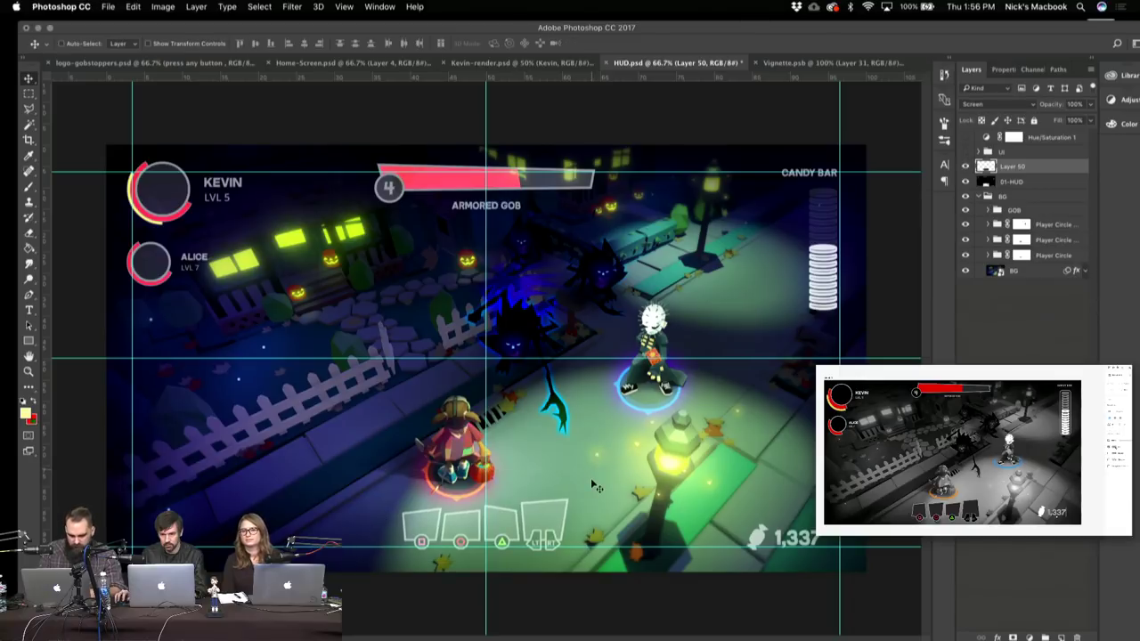
pyautogui.press('Down')
pyautogui.press('Down')
pyautogui.press('Down')
pyautogui.press('Down')
pyautogui.press('Down')
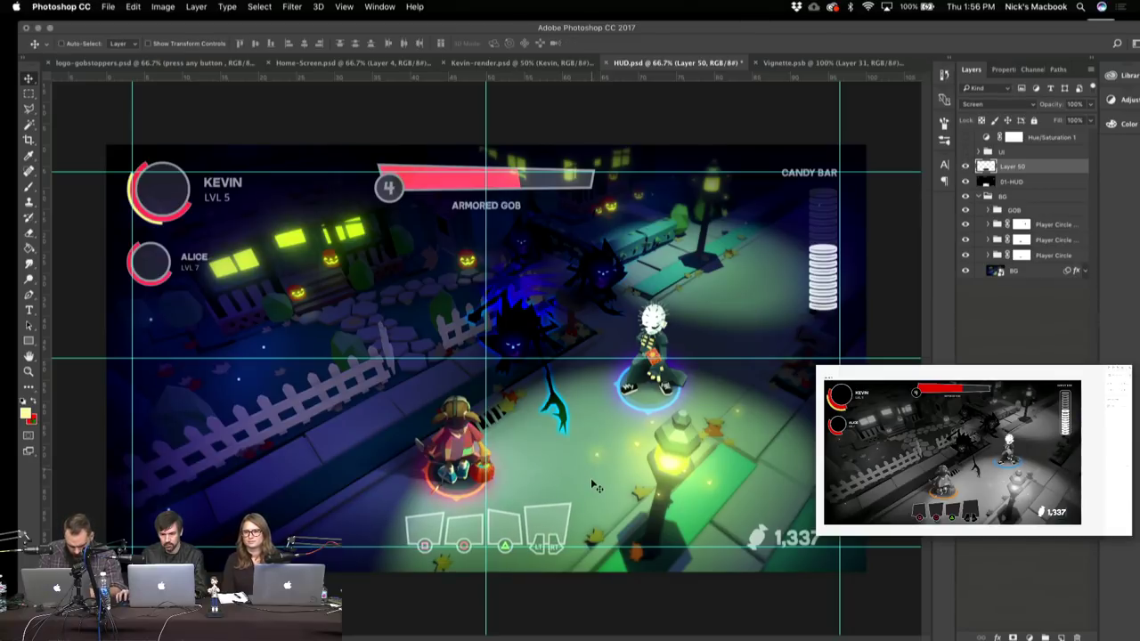
pyautogui.press('Down')
pyautogui.press('Down')
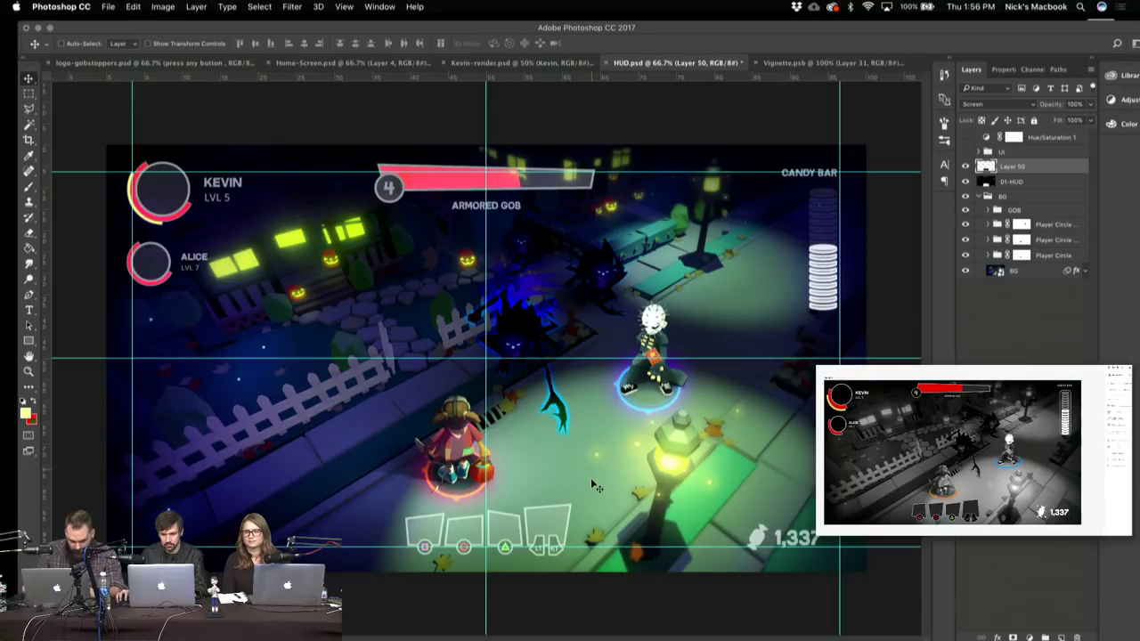
# - Try raising the action slots so that their button badges rest just above the lower guide, and undo the move
pyautogui.press('z')
pyautogui.moveTo(677, 505); pyautogui.dragTo(587, 483)
pyautogui.press('v')
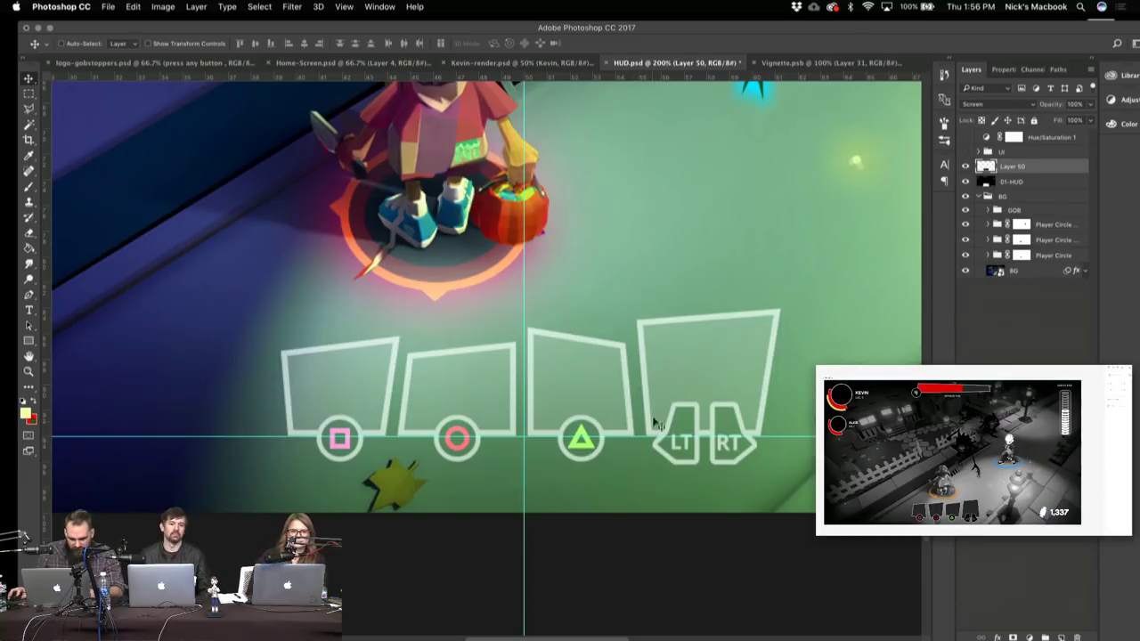
pyautogui.moveTo(651, 415); pyautogui.dragTo(604, 375)
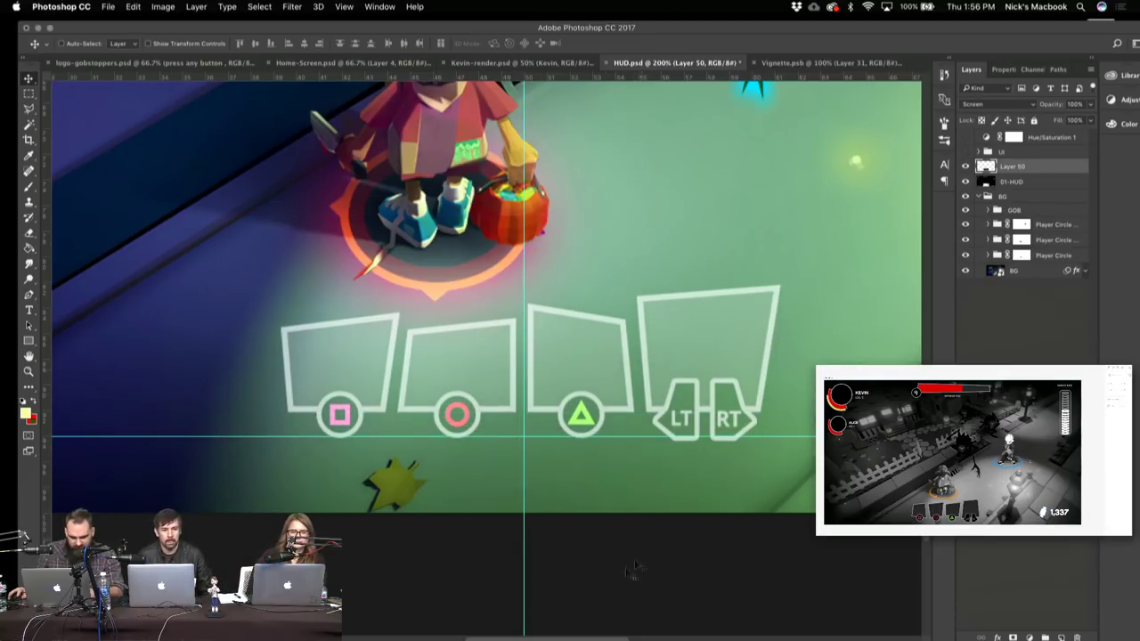
pyautogui.press('z')
pyautogui.keyDown('alt'); pyautogui.click(503, 533); pyautogui.keyUp('alt')
pyautogui.keyDown('alt'); pyautogui.click(534, 508); pyautogui.keyUp('alt')
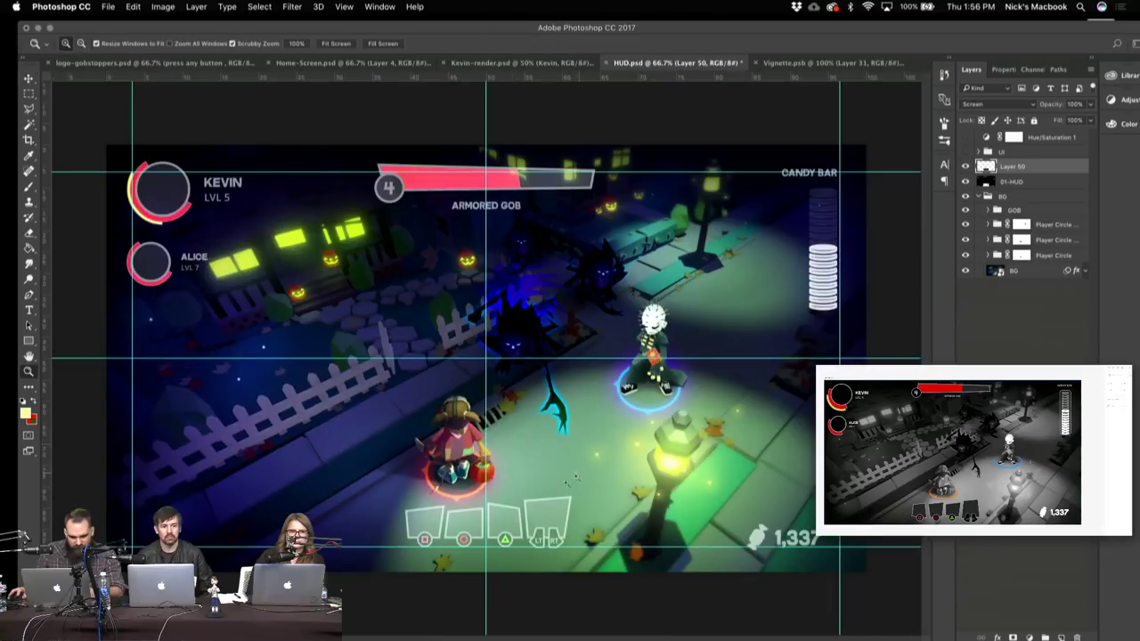
pyautogui.press('v')
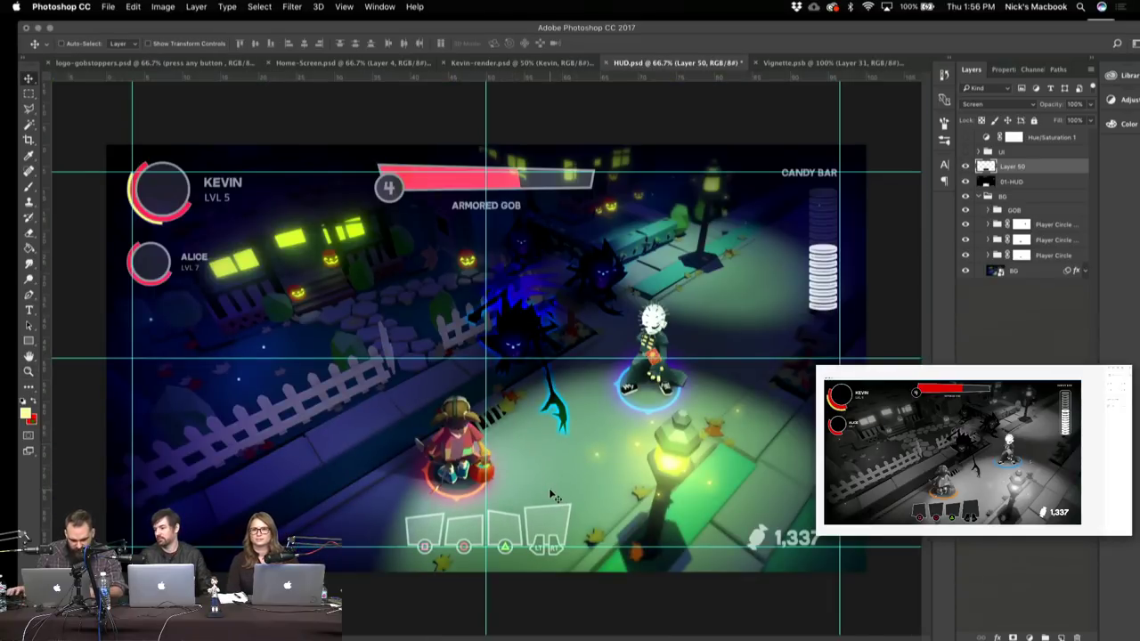
# - Examine how the action slots line up with the lower horizontal guide and the vertical centre guide
pyautogui.press('z')
pyautogui.click(390, 524)
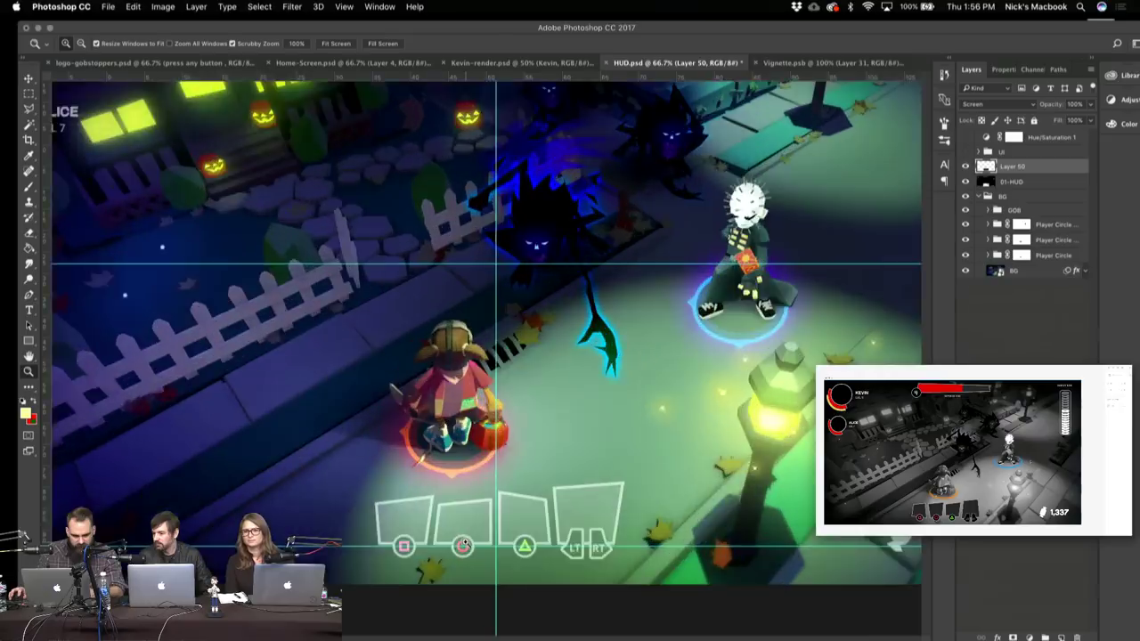
pyautogui.click(386, 534)
pyautogui.press('v')
pyautogui.press('z')
pyautogui.keyDown('alt'); pyautogui.click(499, 486); pyautogui.keyUp('alt')
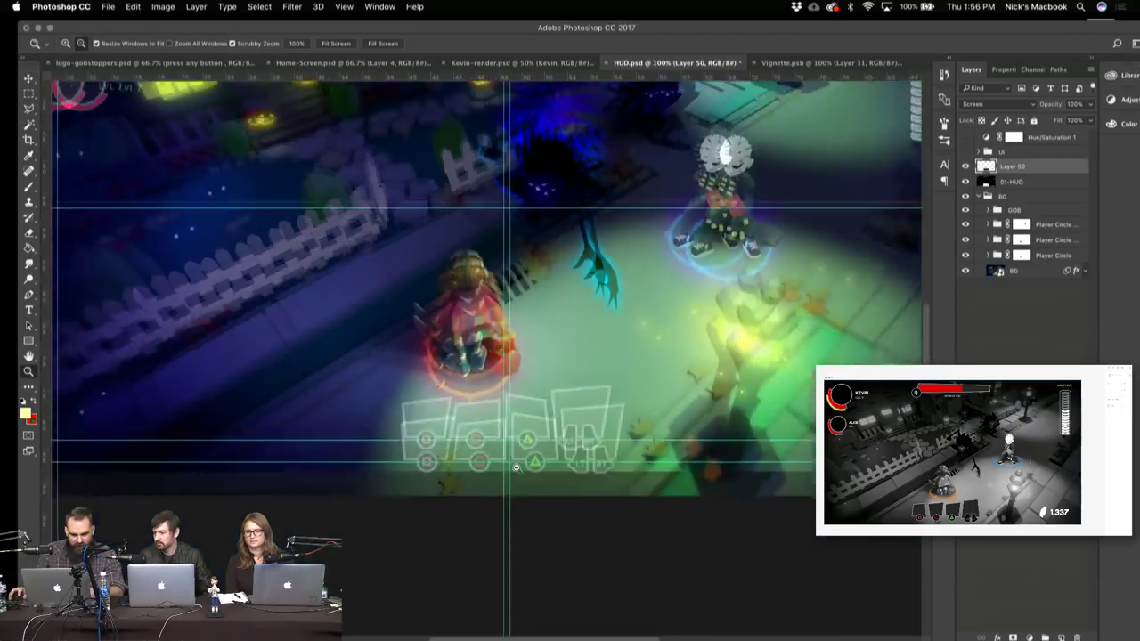
pyautogui.keyDown('alt'); pyautogui.click(415, 502); pyautogui.keyUp('alt')
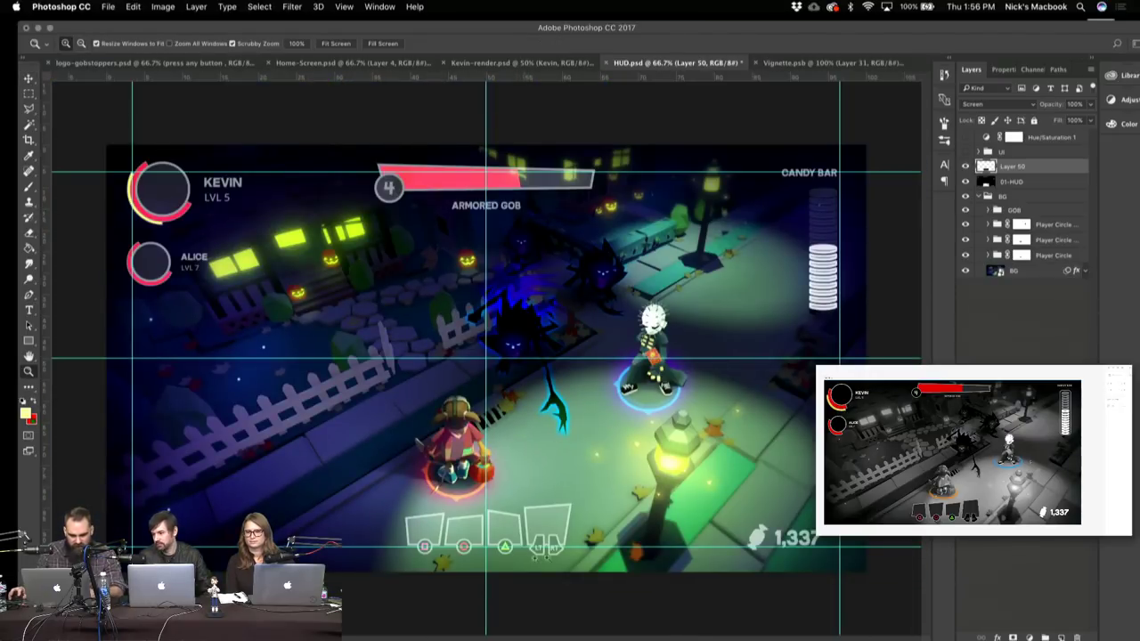
# - Cut the Armored Gob health bar out of the 01-HUD layer onto its own layer and set its blend mode to Screen
pyautogui.press('v')
pyautogui.click(375, 164)
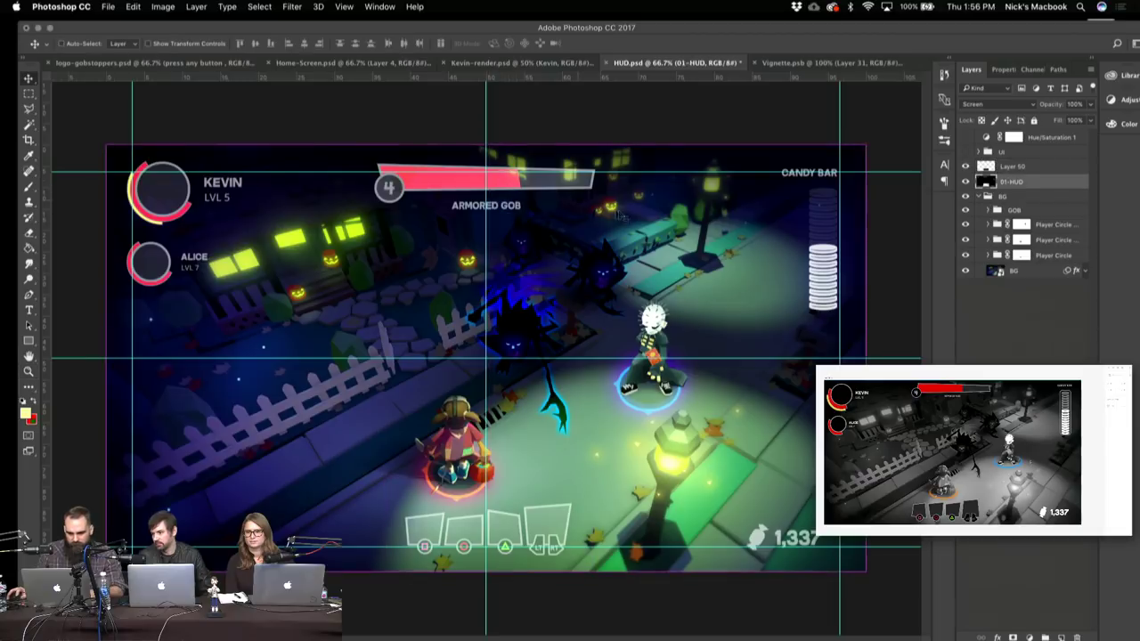
pyautogui.press('m')
pyautogui.moveTo(339, 144); pyautogui.dragTo(633, 269)
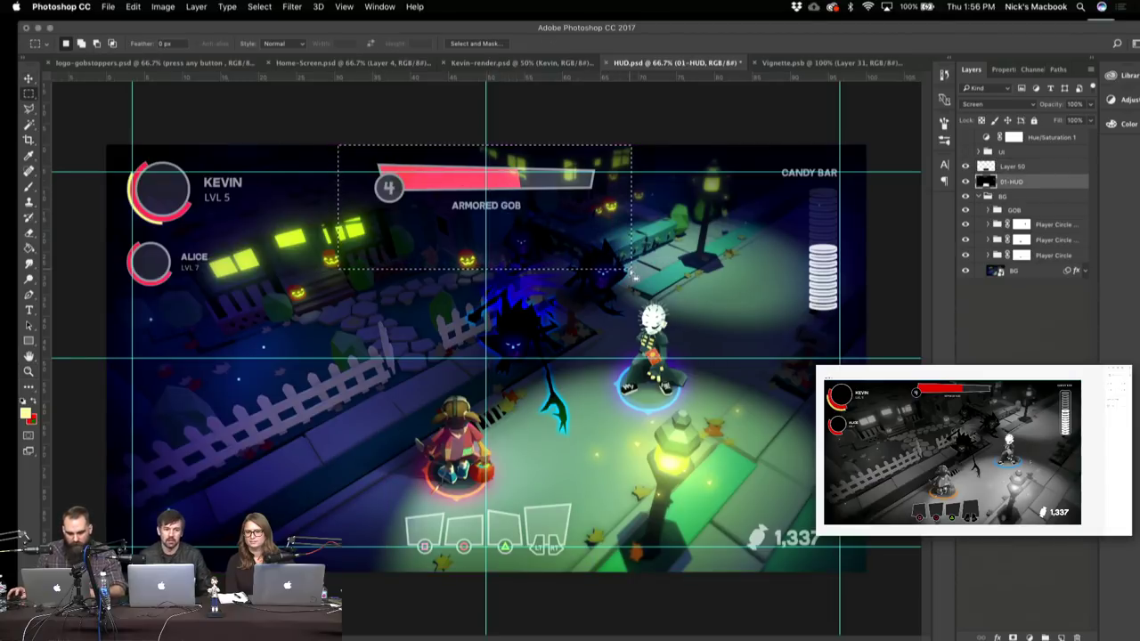
pyautogui.hotkey('ctrl', 'x')
pyautogui.hotkey('ctrl', 'v')
pyautogui.click(988, 104)
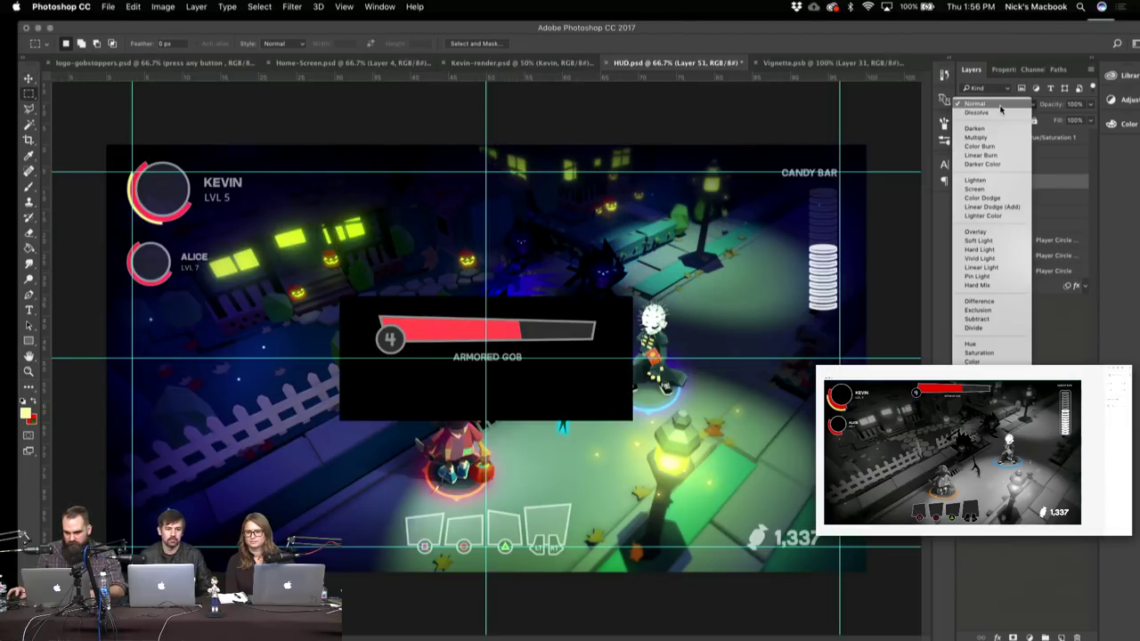
pyautogui.click(974, 188)
# - Scale the Armored Gob health bar to about 77% and place it on the upper guide, centred on the vertical centre guide
pyautogui.hotkey('ctrl', 't')
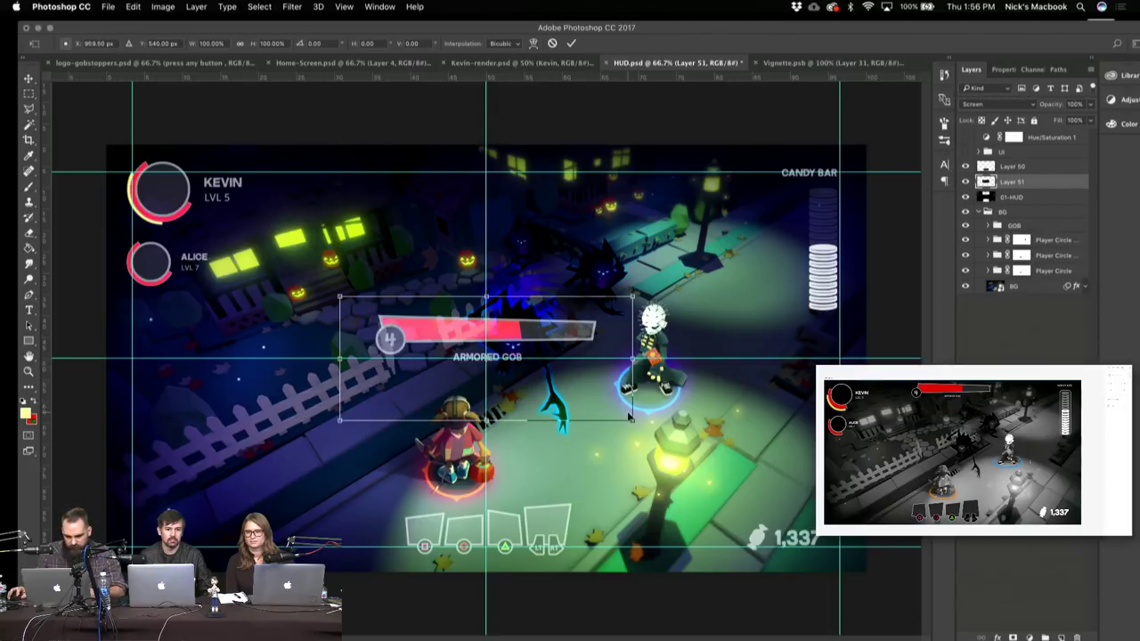
pyautogui.moveTo(630, 418); pyautogui.dragTo(564, 391)
pyautogui.moveTo(437, 329)
pyautogui.mouseDown()
pyautogui.moveTo(466, 313)
pyautogui.moveTo(482, 190)
pyautogui.moveTo(473, 182)
pyautogui.mouseUp()
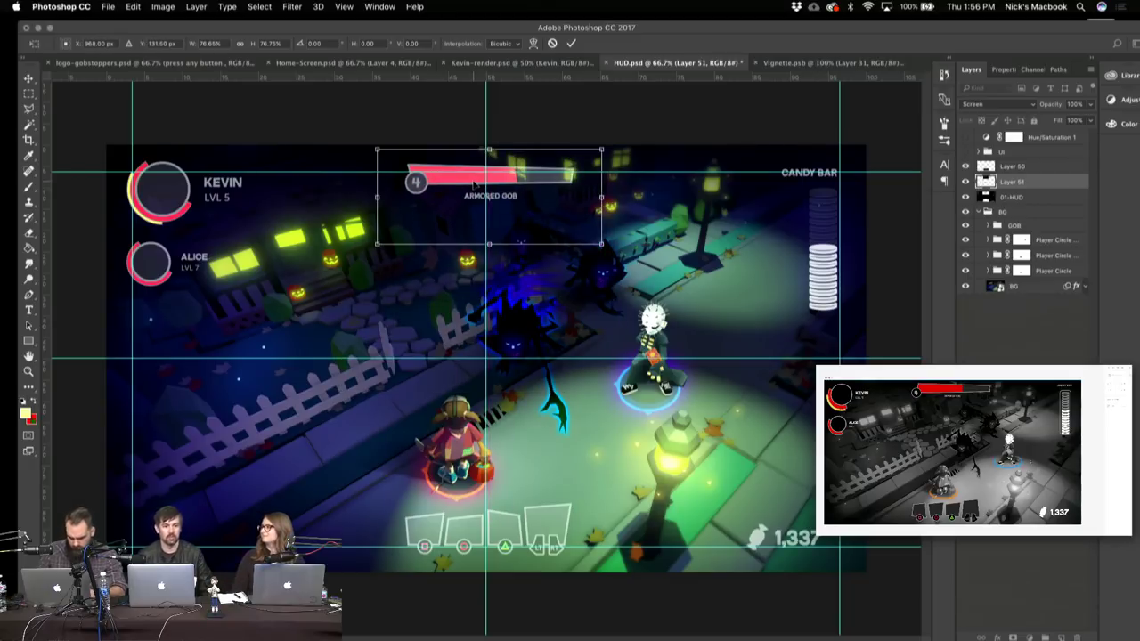
pyautogui.press('Return')
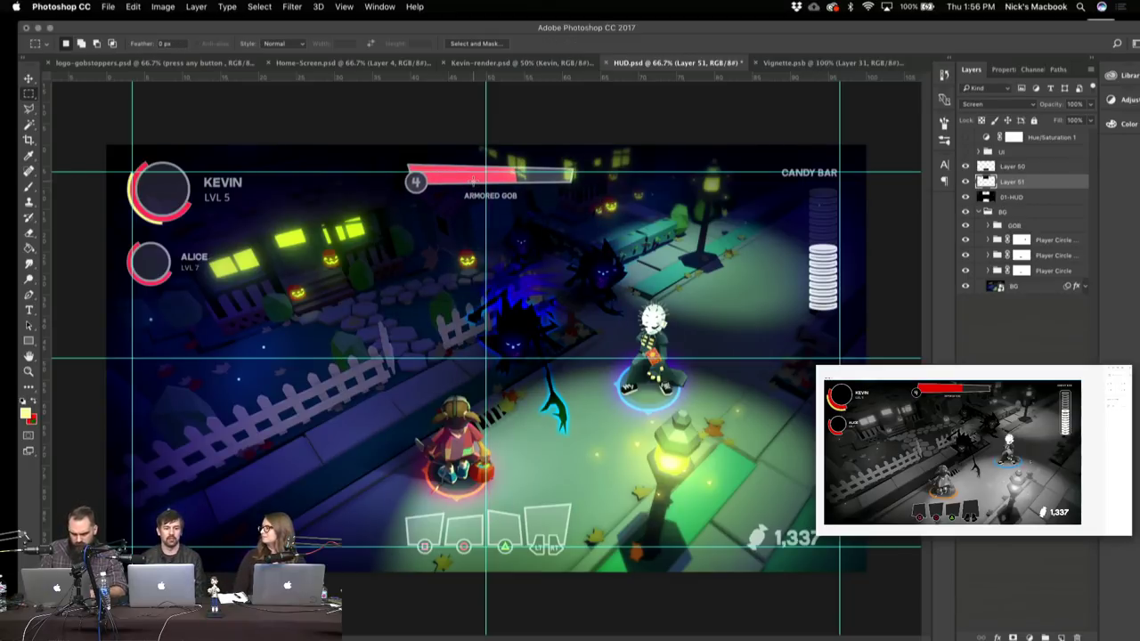
pyautogui.press('v')
pyautogui.moveTo(472, 182); pyautogui.dragTo(477, 186)
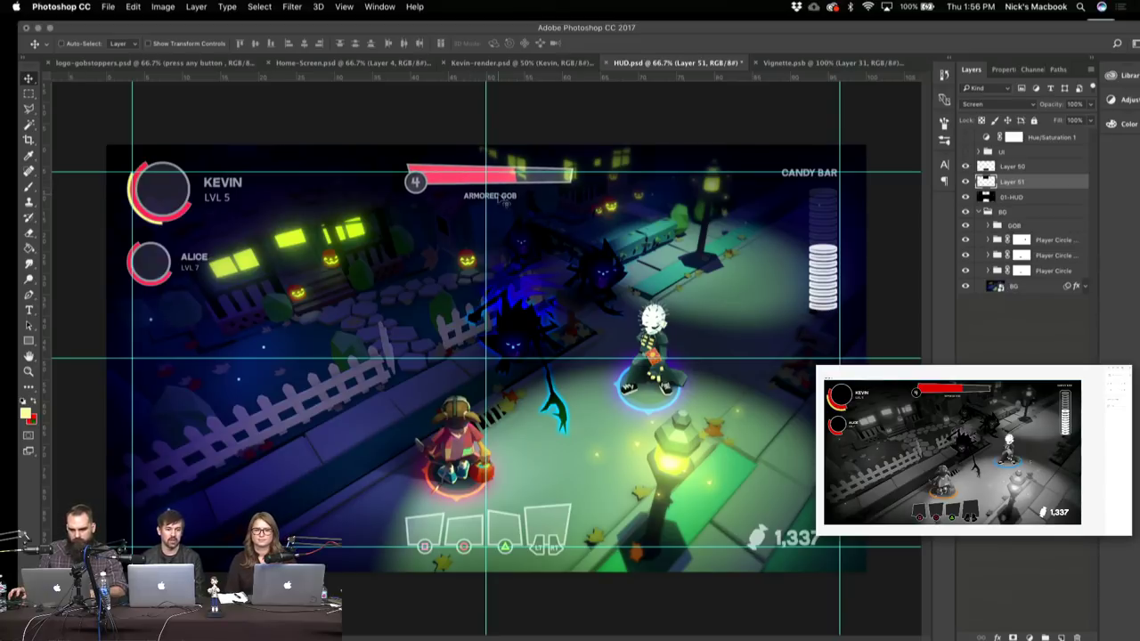
# - Cut the two player portraits out of the 01-HUD layer onto their own layer and set its blend mode to Screen
pyautogui.press('m')
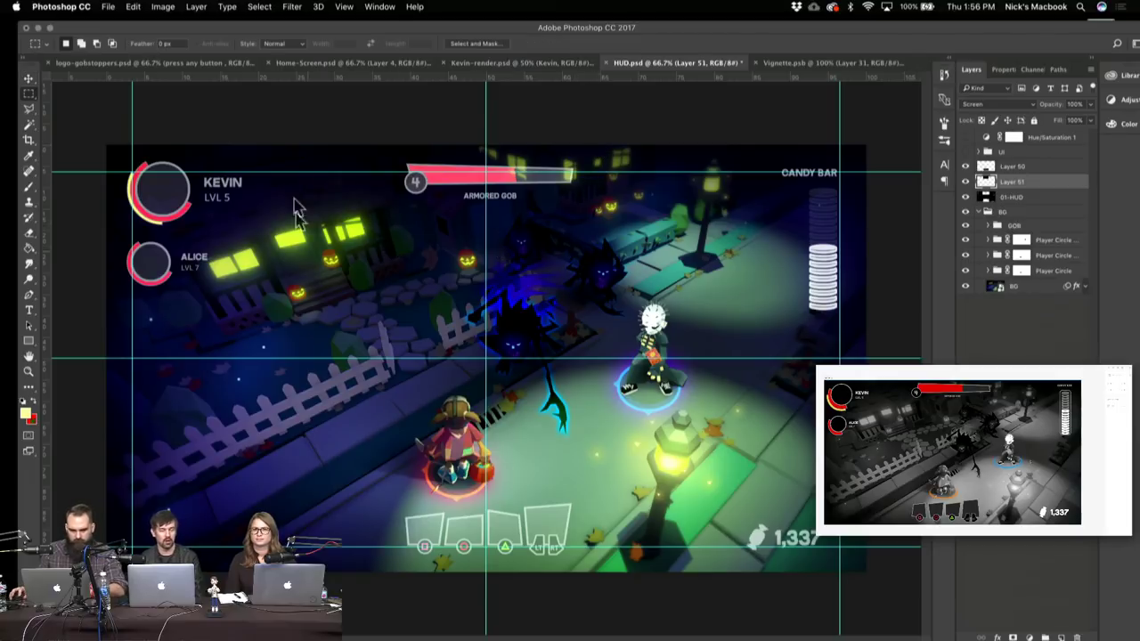
pyautogui.moveTo(295, 144); pyautogui.dragTo(80, 358)
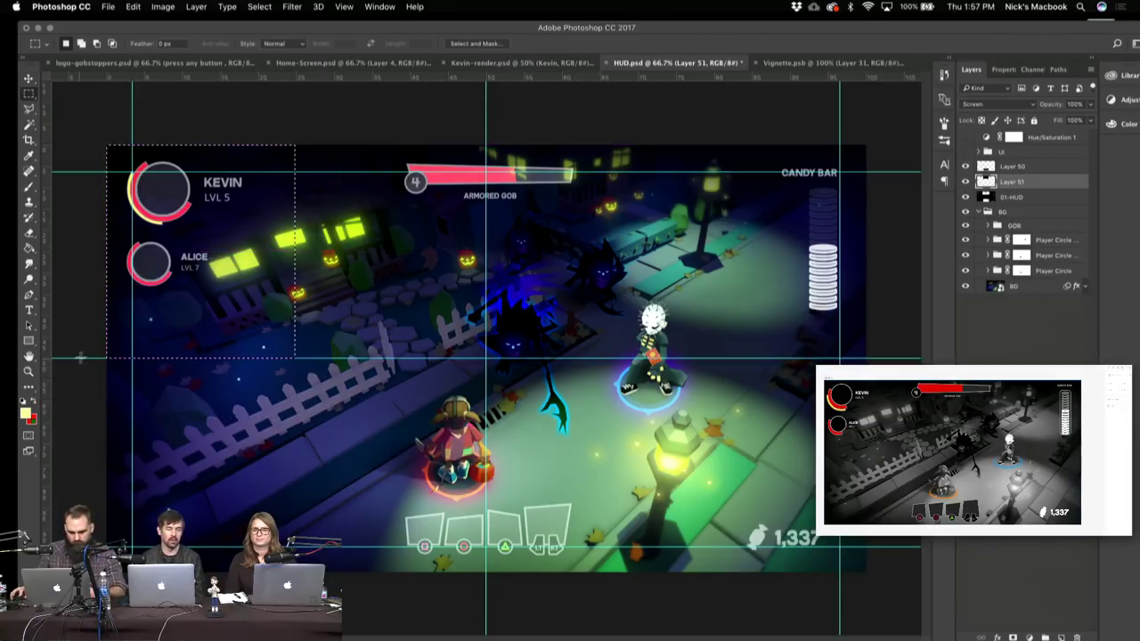
pyautogui.press('super+x')
pyautogui.click(641, 220)
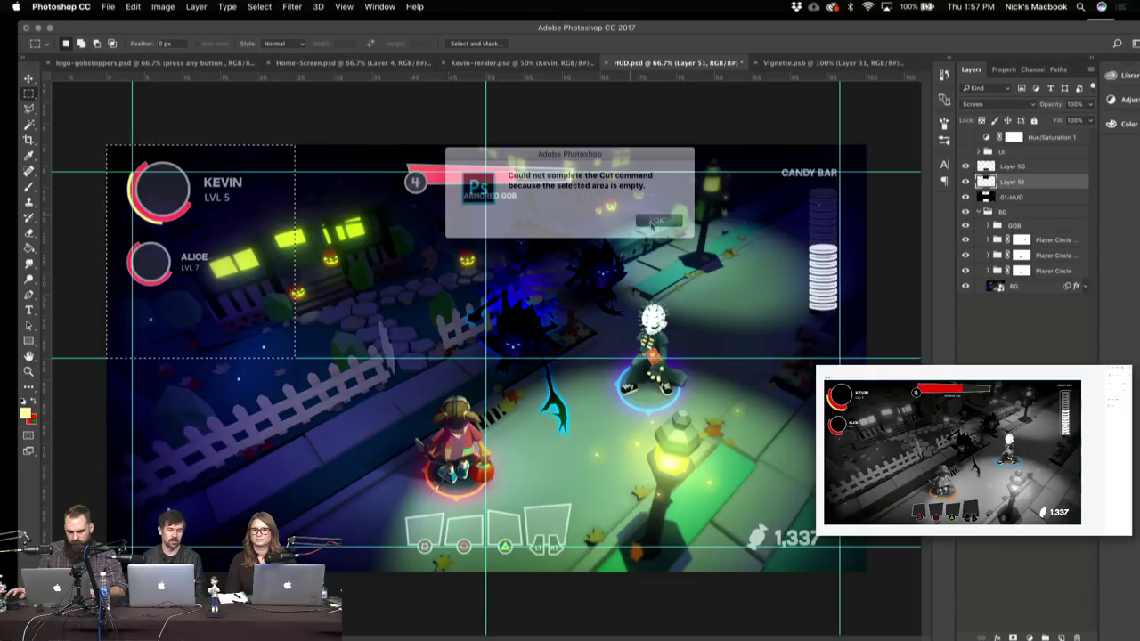
pyautogui.click(985, 167)
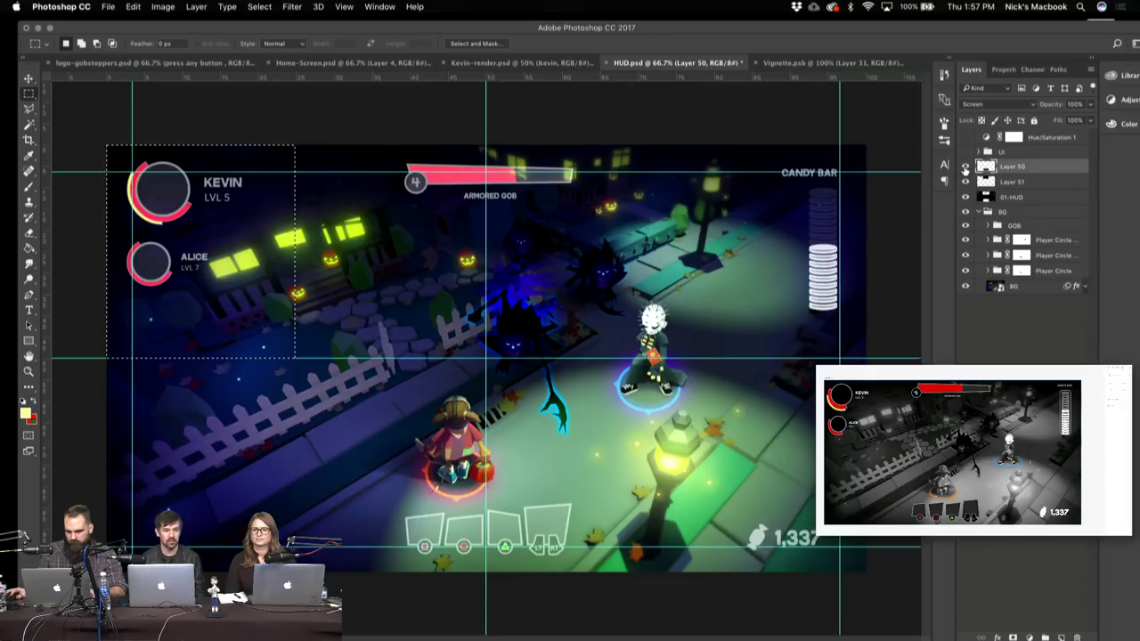
pyautogui.click(989, 197)
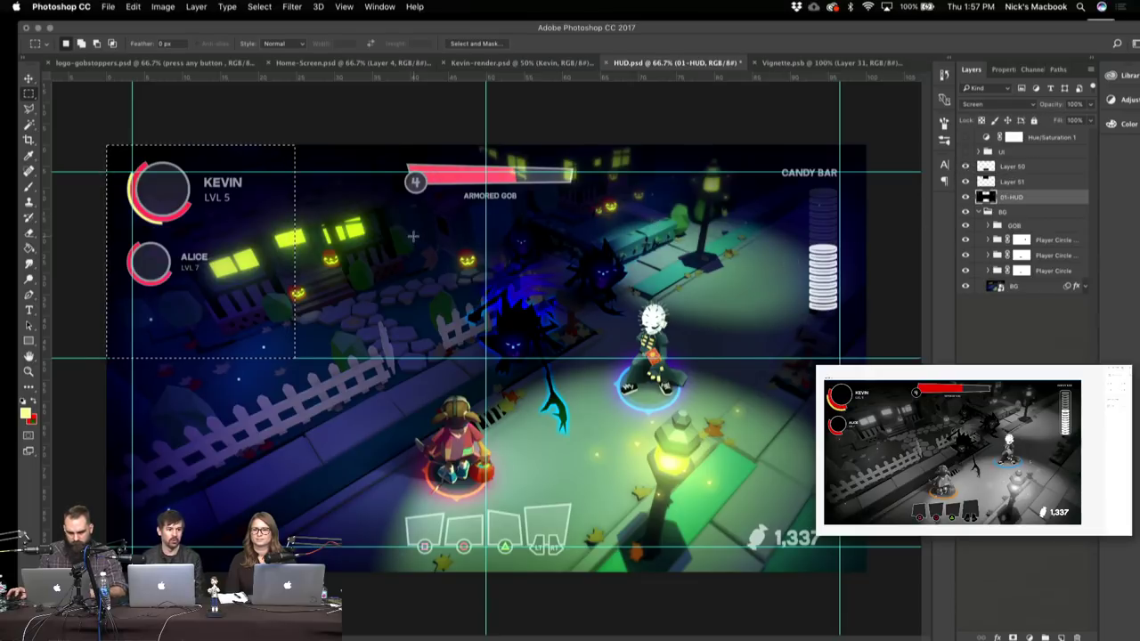
pyautogui.press('super+x')
pyautogui.press('super+v')
pyautogui.press('v')
pyautogui.moveTo(493, 326); pyautogui.dragTo(218, 224)
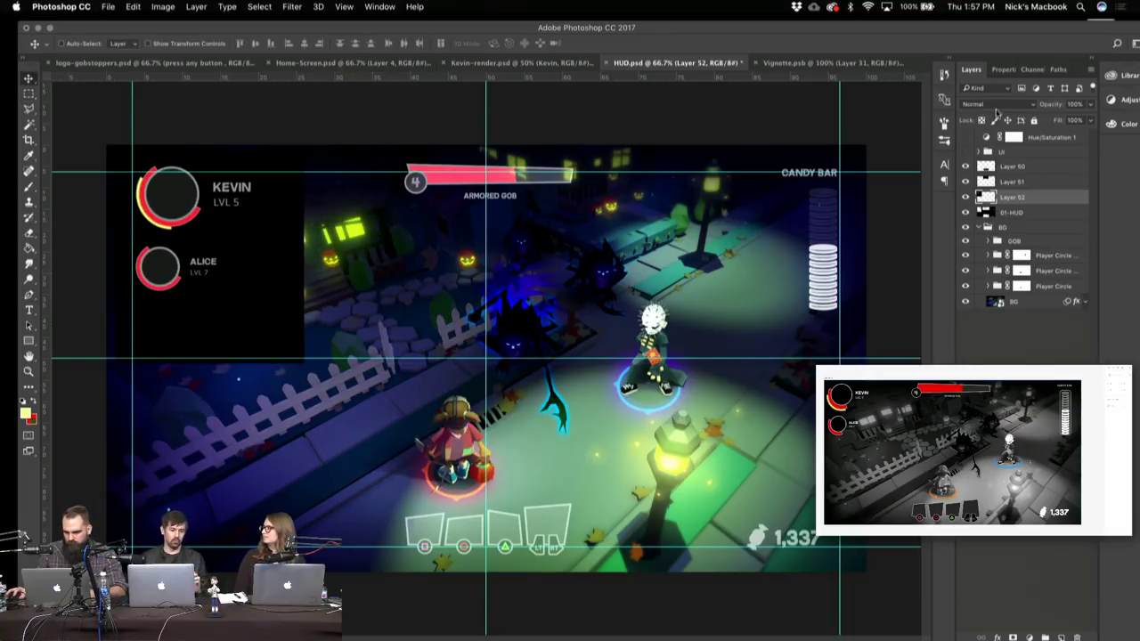
pyautogui.click(996, 104)
pyautogui.click(985, 190)
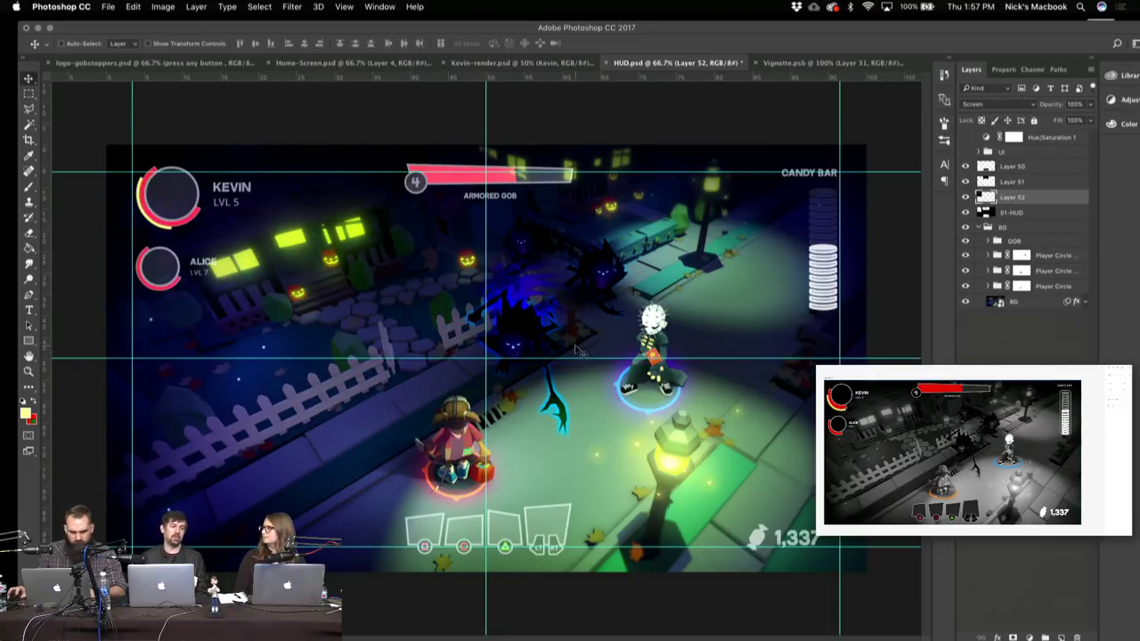
# - Scale the two player portraits down slightly
pyautogui.press('super+t')
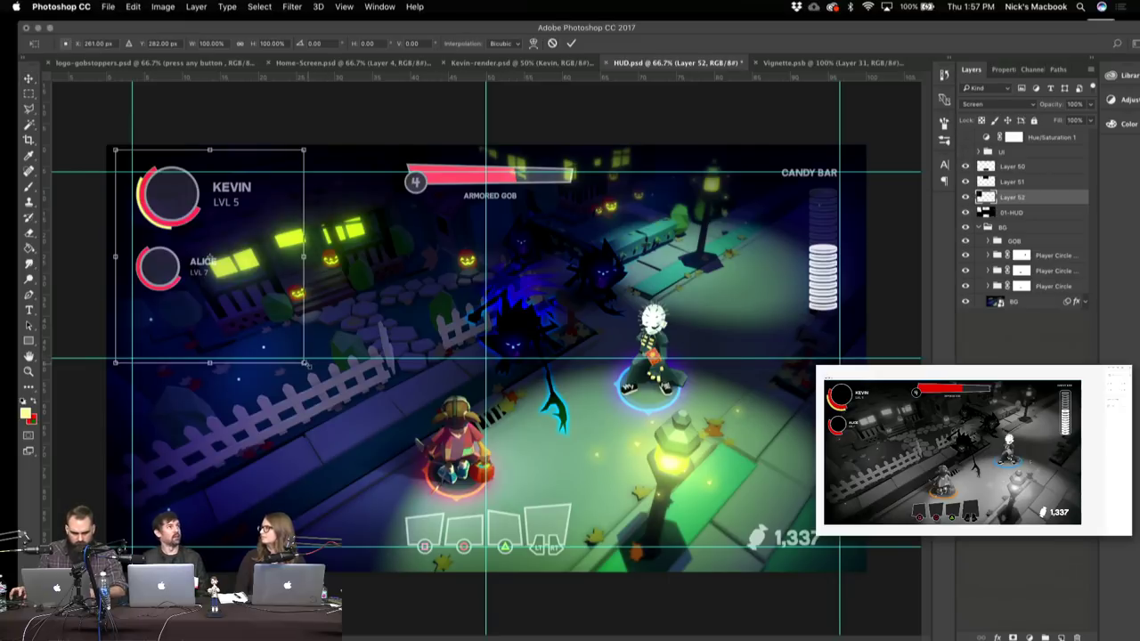
pyautogui.moveTo(306, 363); pyautogui.dragTo(272, 339)
pyautogui.press('Return')
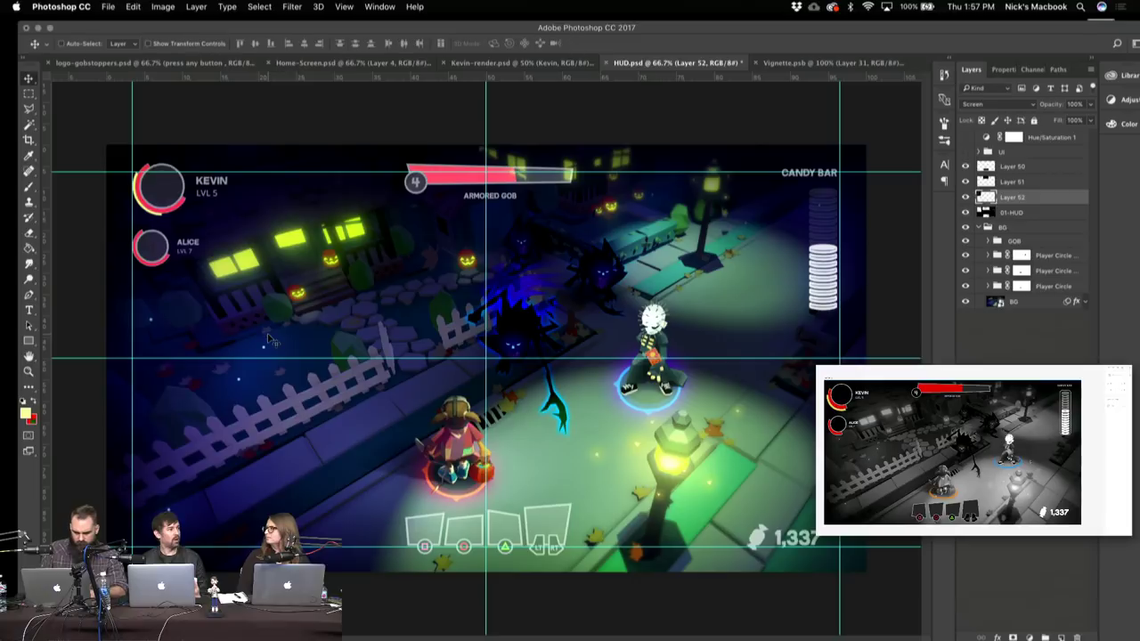
# - Nudge the player portraits left and down until they overlap the left guide and the large circle's top sits near the upper guide
pyautogui.press('Left')
pyautogui.press('Left')
pyautogui.press('Left')
pyautogui.press('Left')
pyautogui.press('Left')
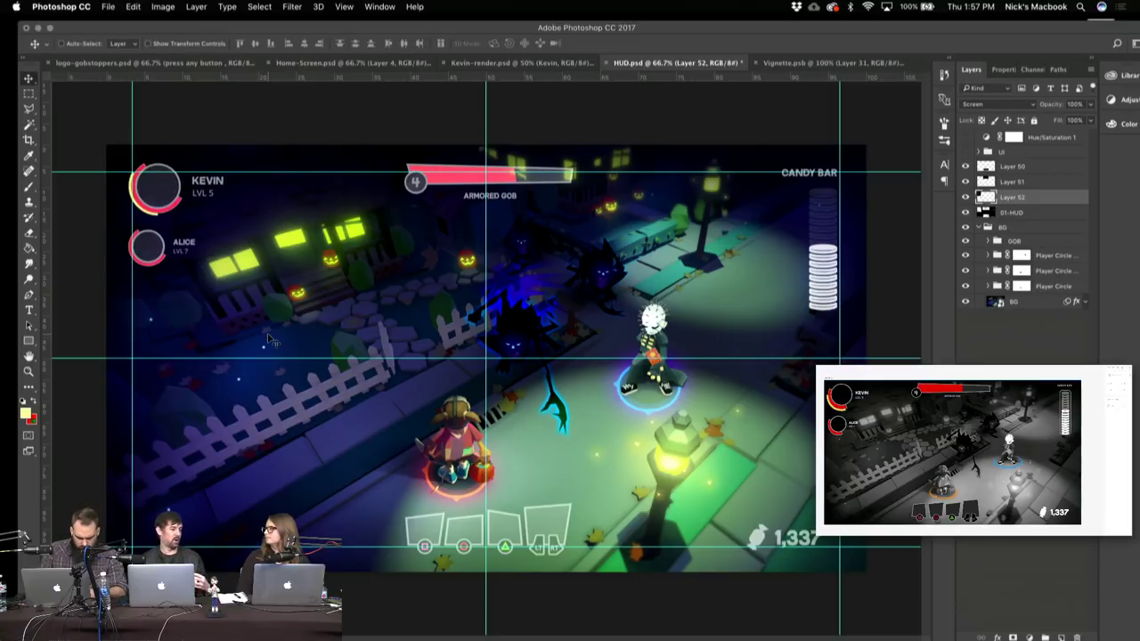
pyautogui.press('Left')
pyautogui.press('Left')
pyautogui.press('Down')
pyautogui.press('Down')
pyautogui.press('Down')
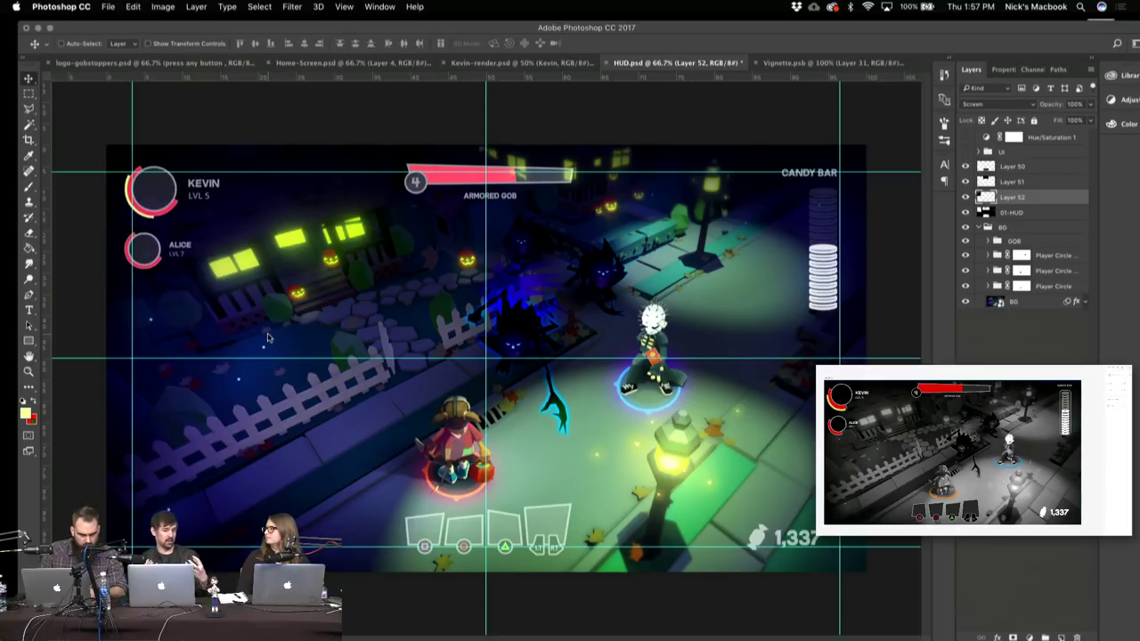
pyautogui.press('Down')
pyautogui.press('Down')
pyautogui.press('Down')
pyautogui.press('Down')
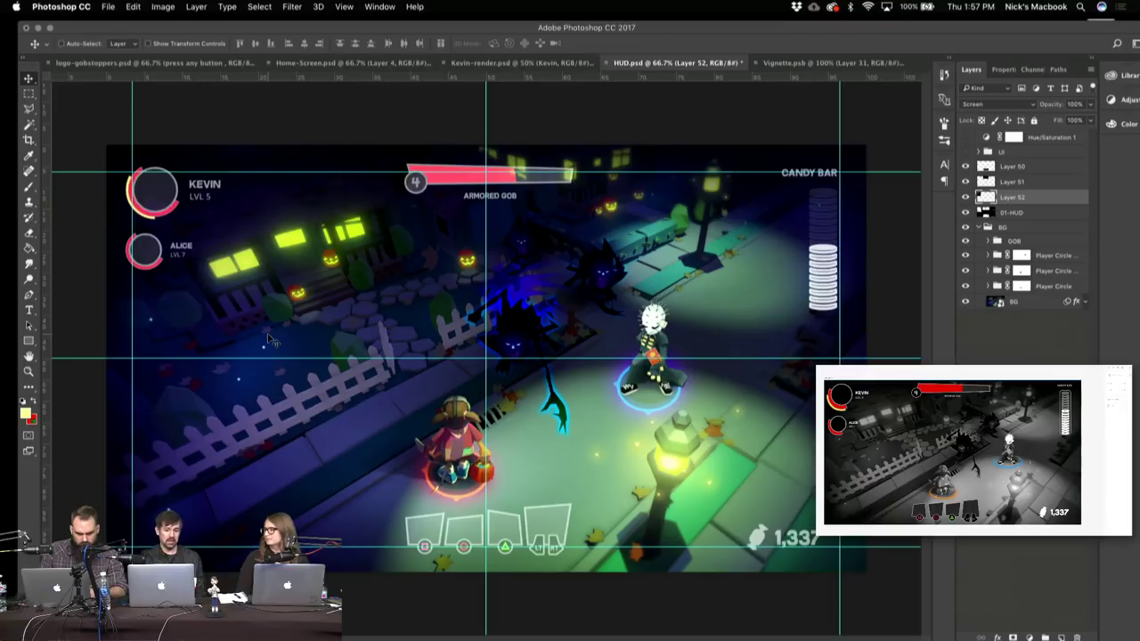
pyautogui.press('Left')
pyautogui.press('Left')
pyautogui.press('Left')
pyautogui.press('Left')
pyautogui.press('Left')
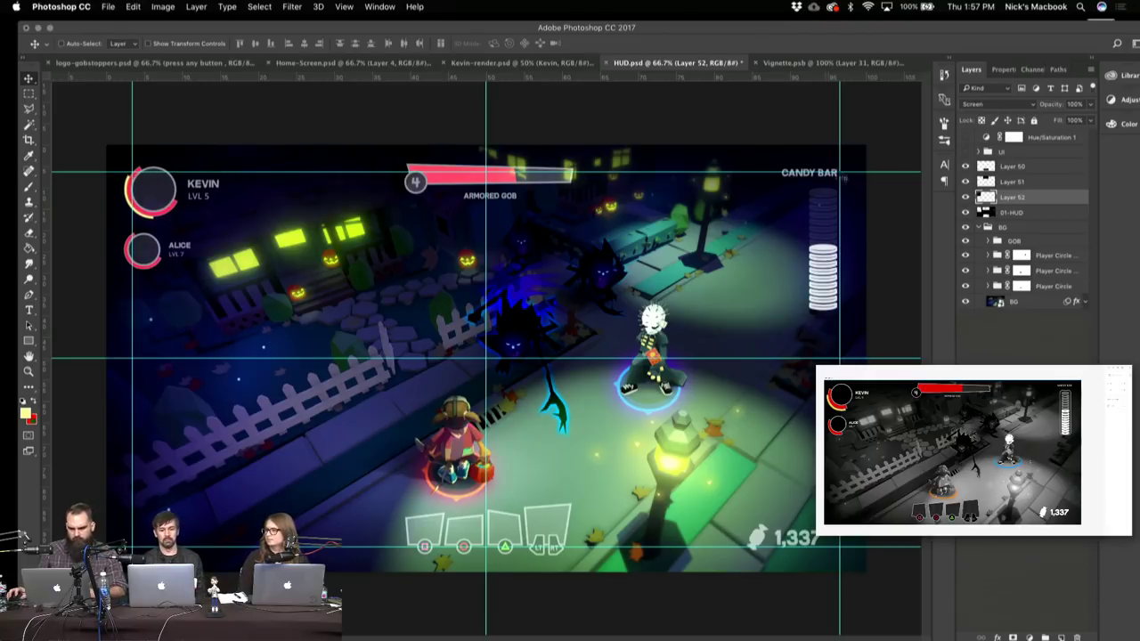
# - Cut the candy bar meter out of the 01-HUD layer onto its own layer and set its blend mode to Screen
pyautogui.keyDown('super'); pyautogui.click(827, 216); pyautogui.keyUp('super')
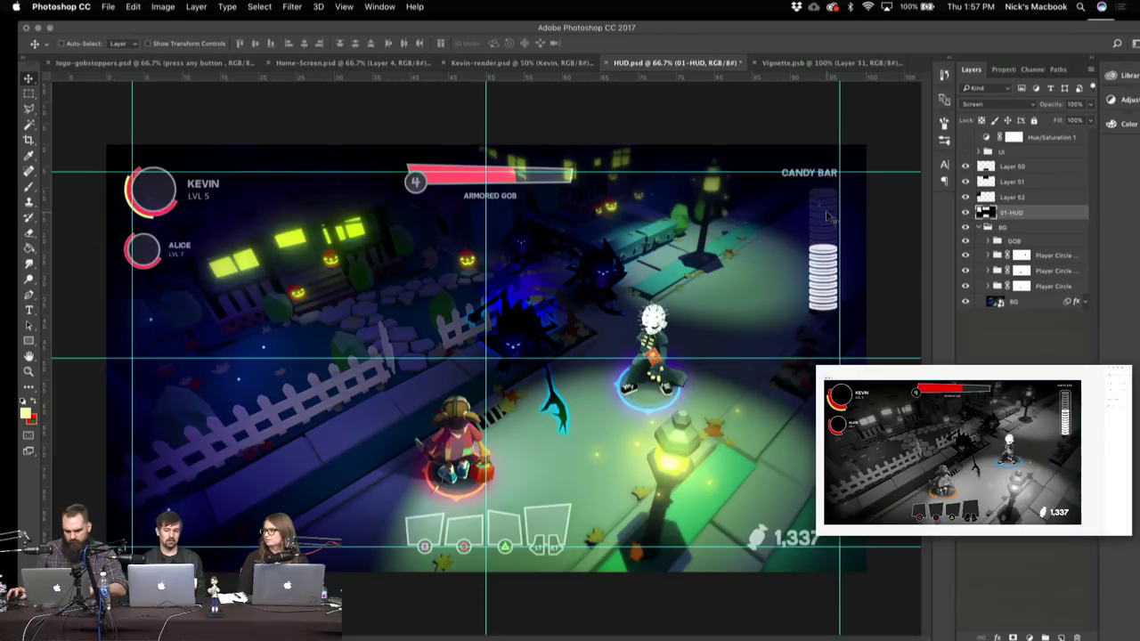
pyautogui.press('m')
pyautogui.moveTo(762, 153); pyautogui.dragTo(867, 344)
pyautogui.press('Delete')
pyautogui.press('super+d')
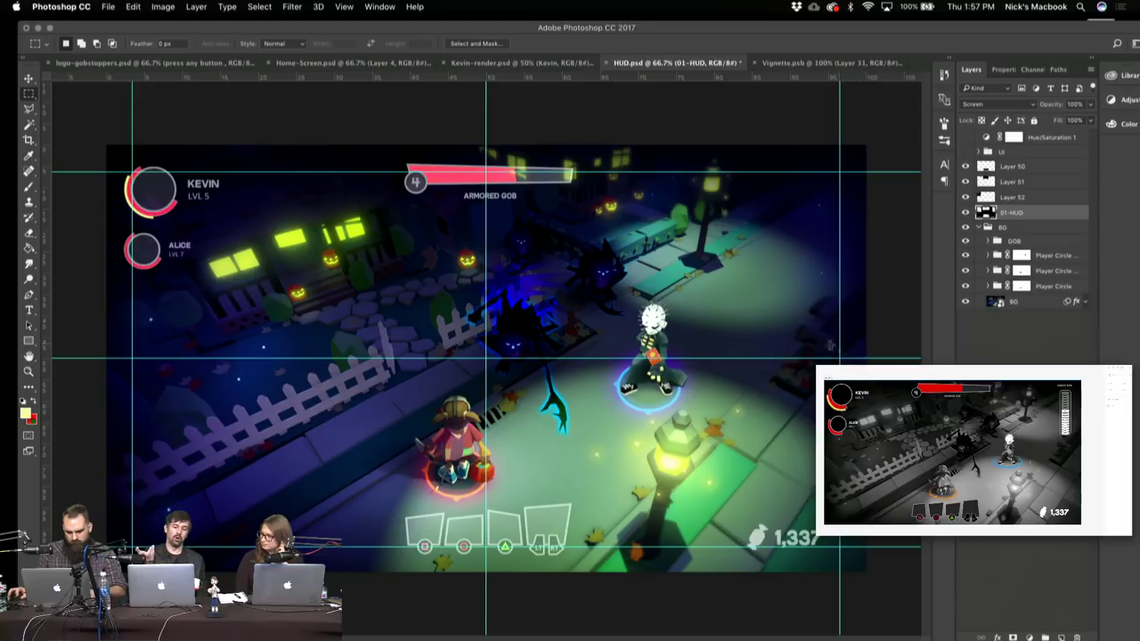
pyautogui.press('super+shift+v')
pyautogui.press('v')
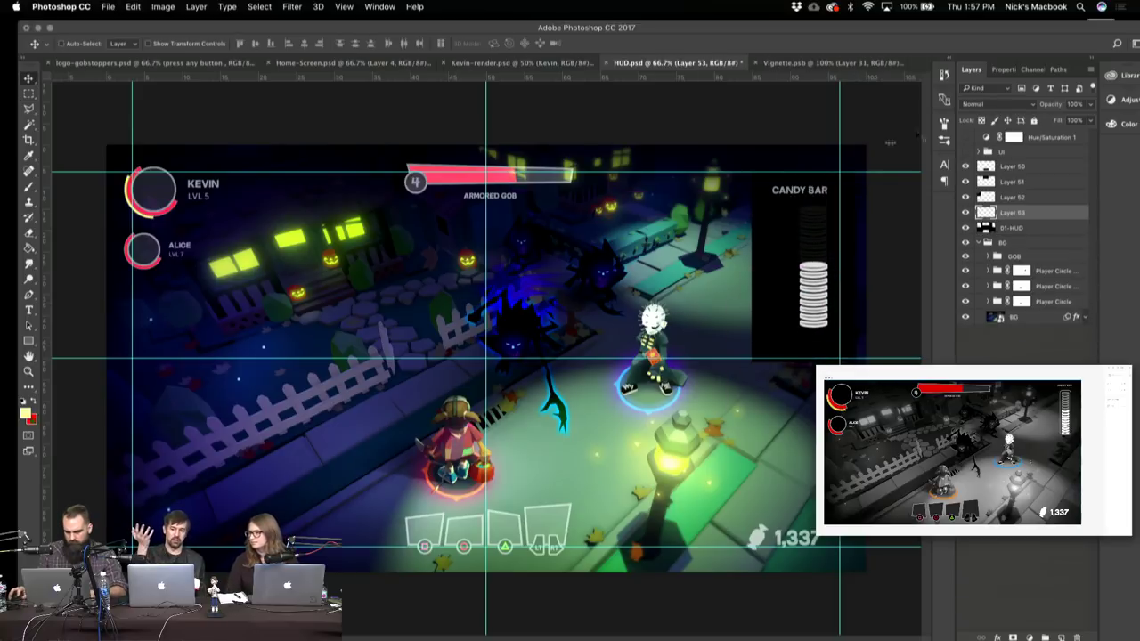
pyautogui.click(996, 104)
pyautogui.click(988, 190)
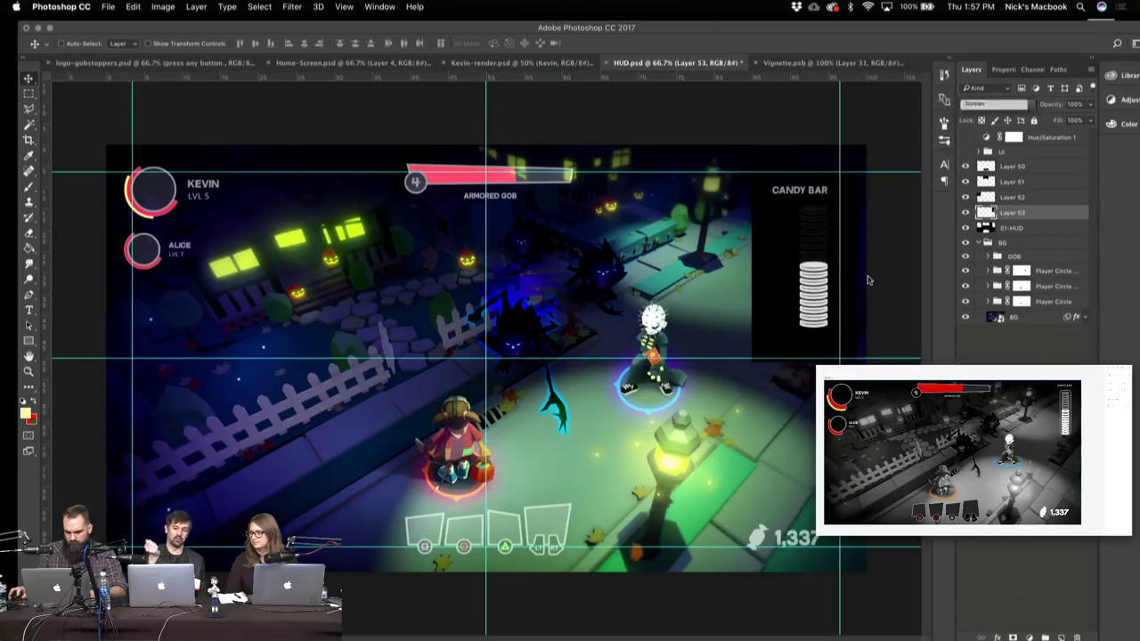
# - Scale the candy bar meter down and move it so its label sits where the upper and right guides cross
pyautogui.press('super+t')
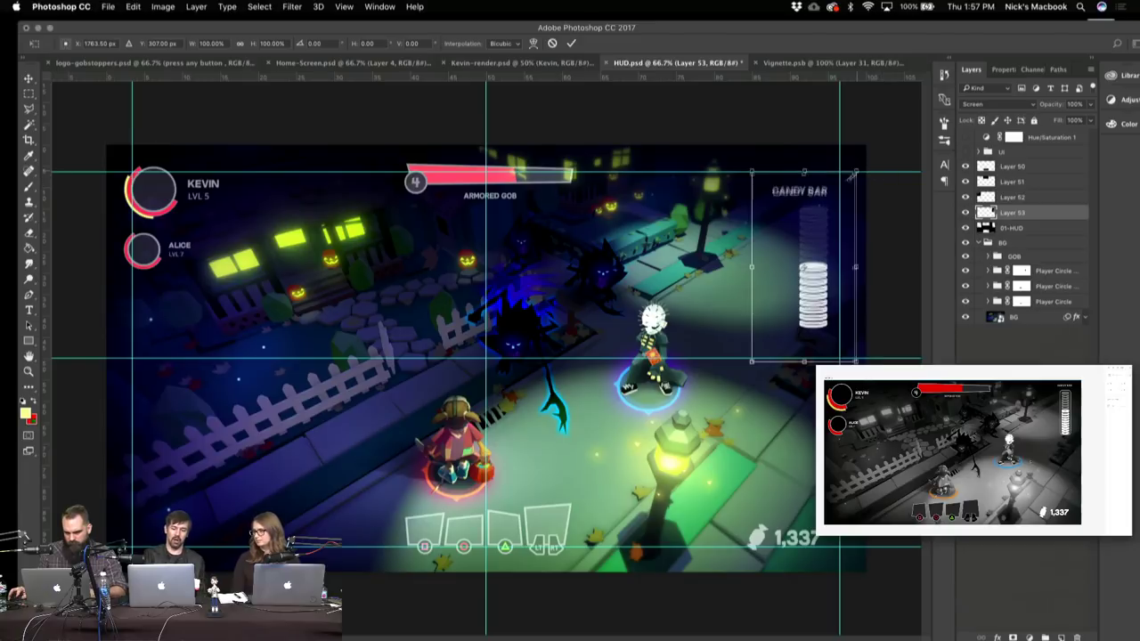
pyautogui.moveTo(853, 176); pyautogui.dragTo(835, 210)
pyautogui.press('Return')
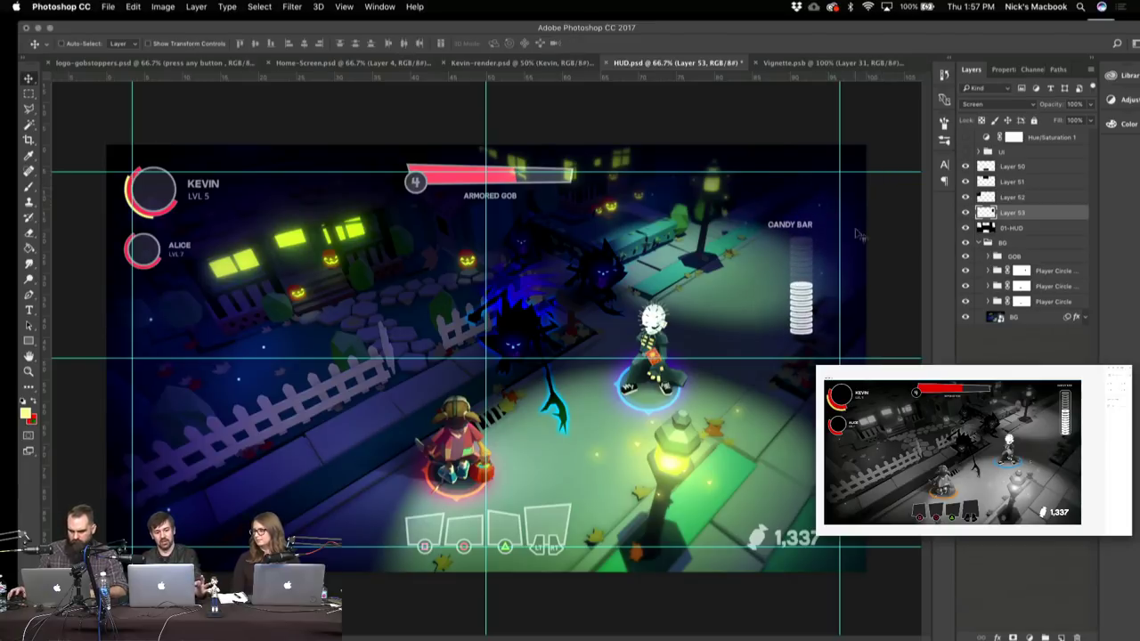
pyautogui.moveTo(826, 275); pyautogui.dragTo(847, 243)
pyautogui.press('Left')
pyautogui.press('Left')
pyautogui.press('Left')
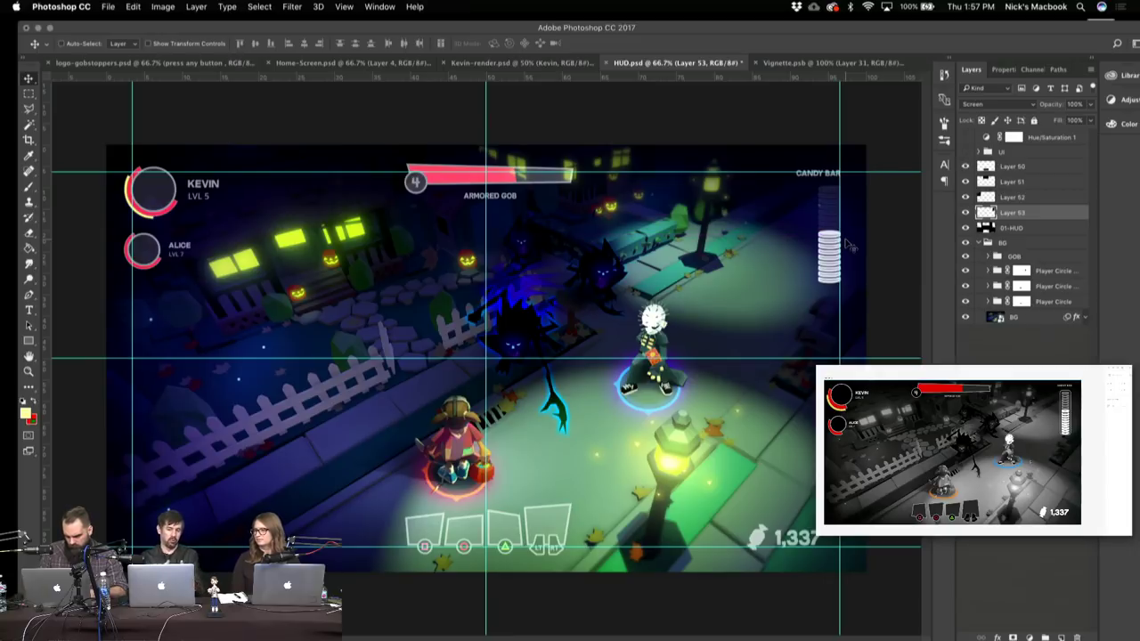
pyautogui.press('Down')
pyautogui.press('Down')
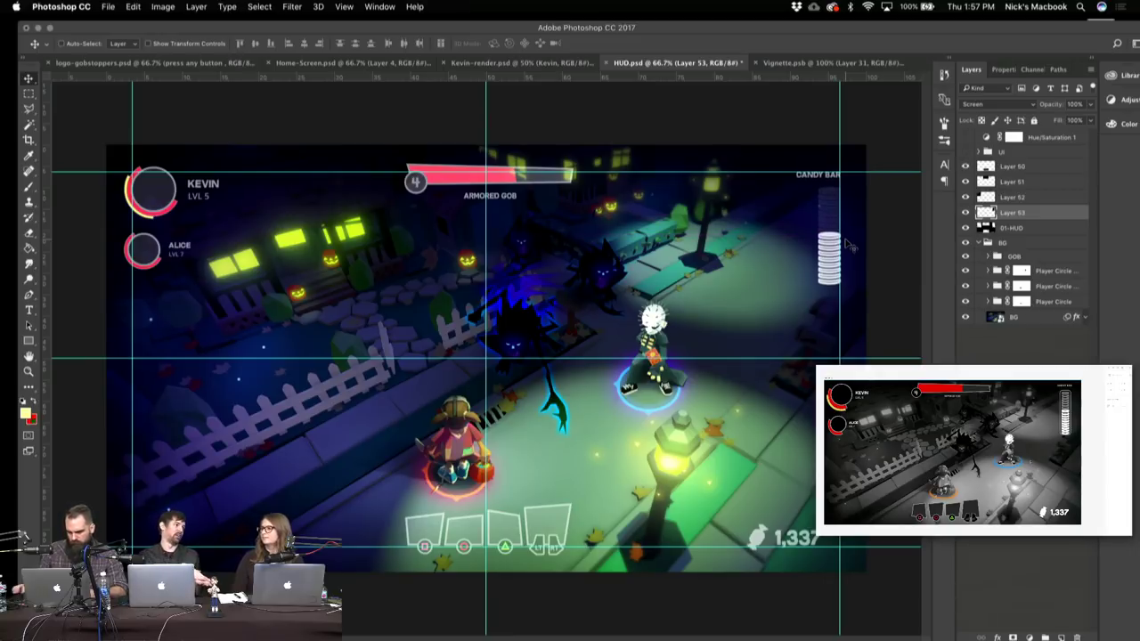
# - Separate the candy counter from the 01-HUD layer onto its own layer
pyautogui.moveTo(803, 539); pyautogui.dragTo(804, 509)
pyautogui.press('super+z')
pyautogui.press('m')
pyautogui.moveTo(726, 504); pyautogui.dragTo(680, 441)
pyautogui.press('super+j')
pyautogui.press('v')
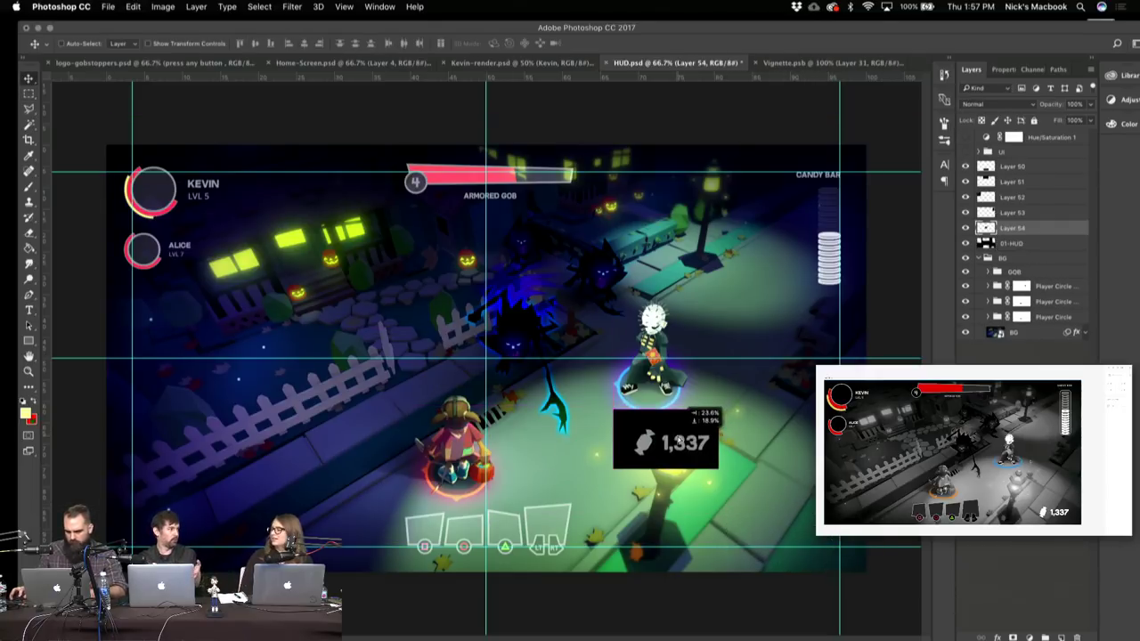
# - Delete the leftover 01-HUD layer and set the candy counter layer's blend mode to Screen
pyautogui.click(999, 247)
pyautogui.press('BackSpace')
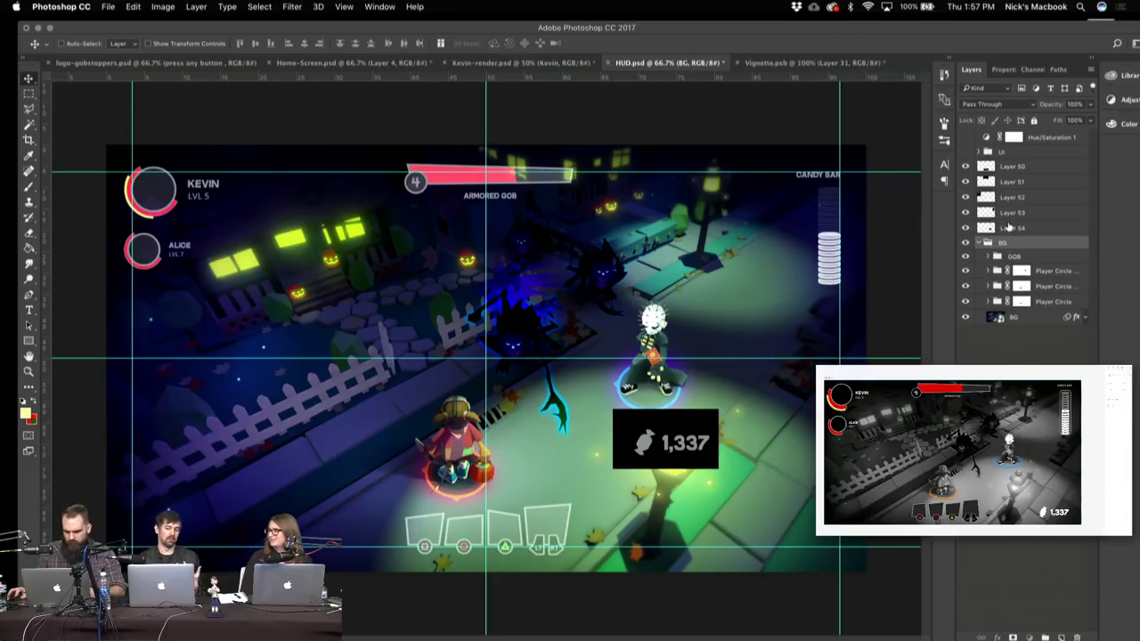
pyautogui.click(1006, 228)
pyautogui.click(994, 106)
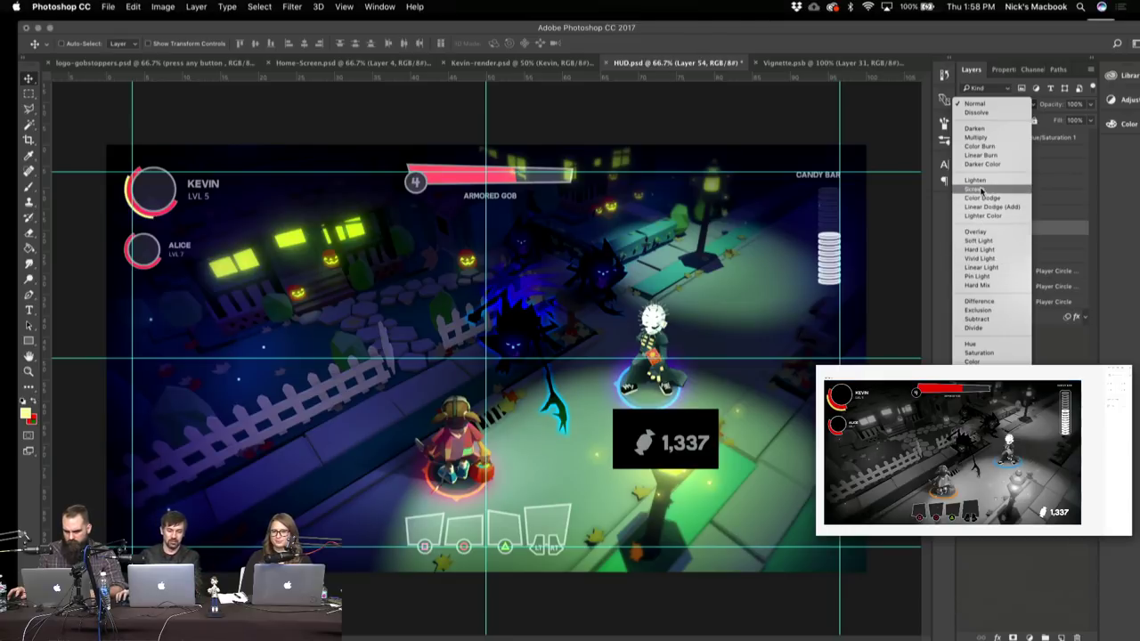
pyautogui.click(976, 189)
# - Scale the candy counter down, place it where the lower and right guides cross, and hide the guides
pyautogui.hotkey('ctrl', 't')
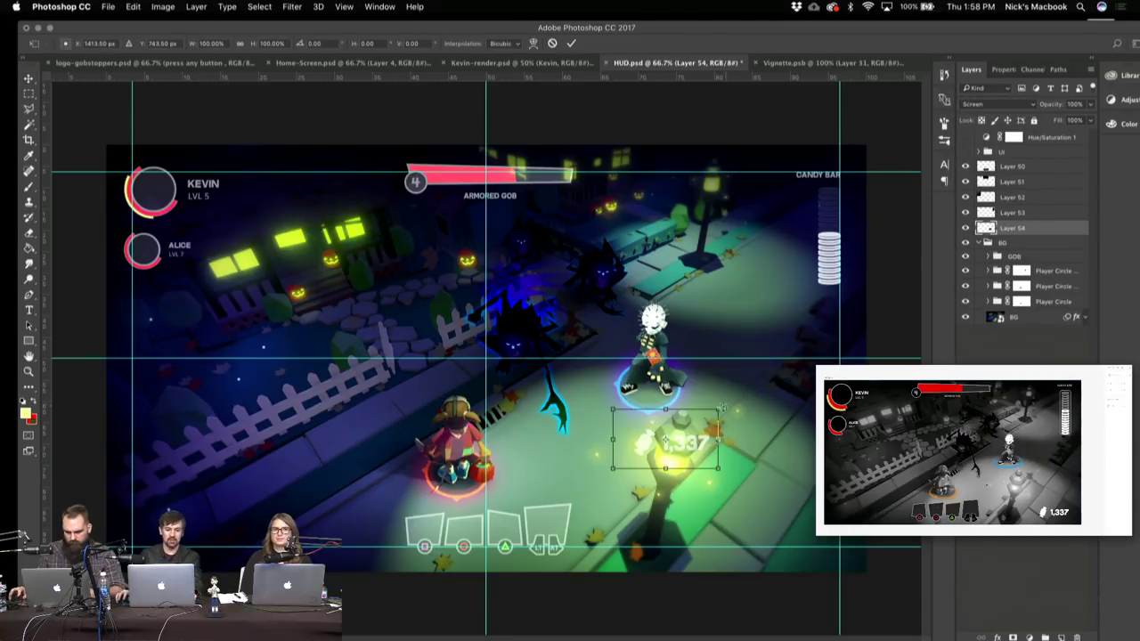
pyautogui.moveTo(723, 408); pyautogui.dragTo(844, 517)
pyautogui.press('Return')
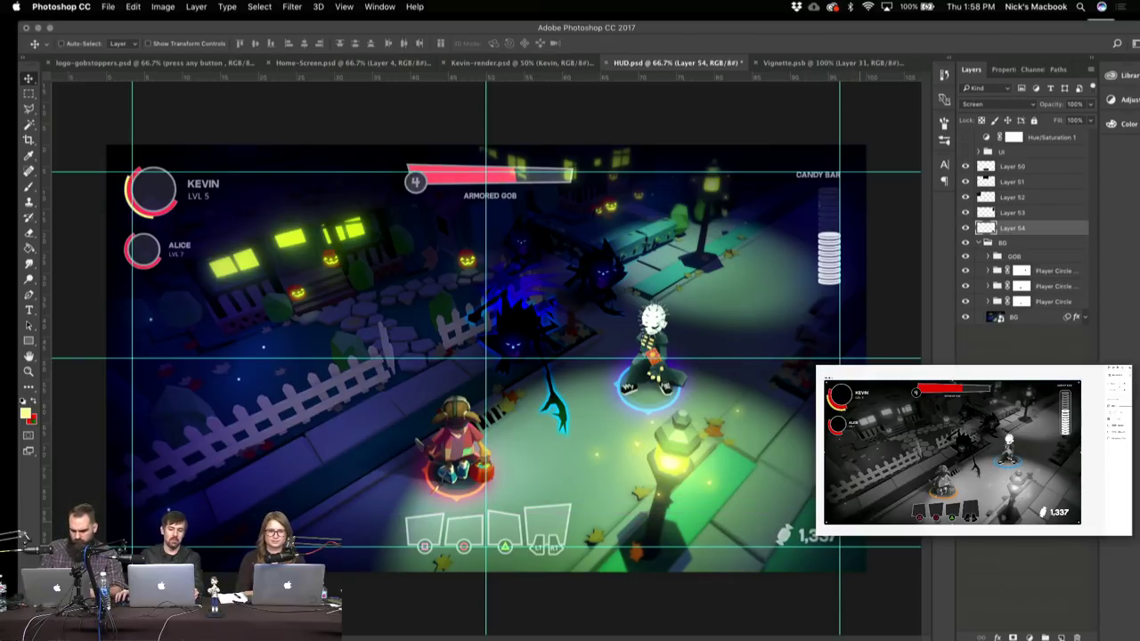
pyautogui.press('super+semicolon')
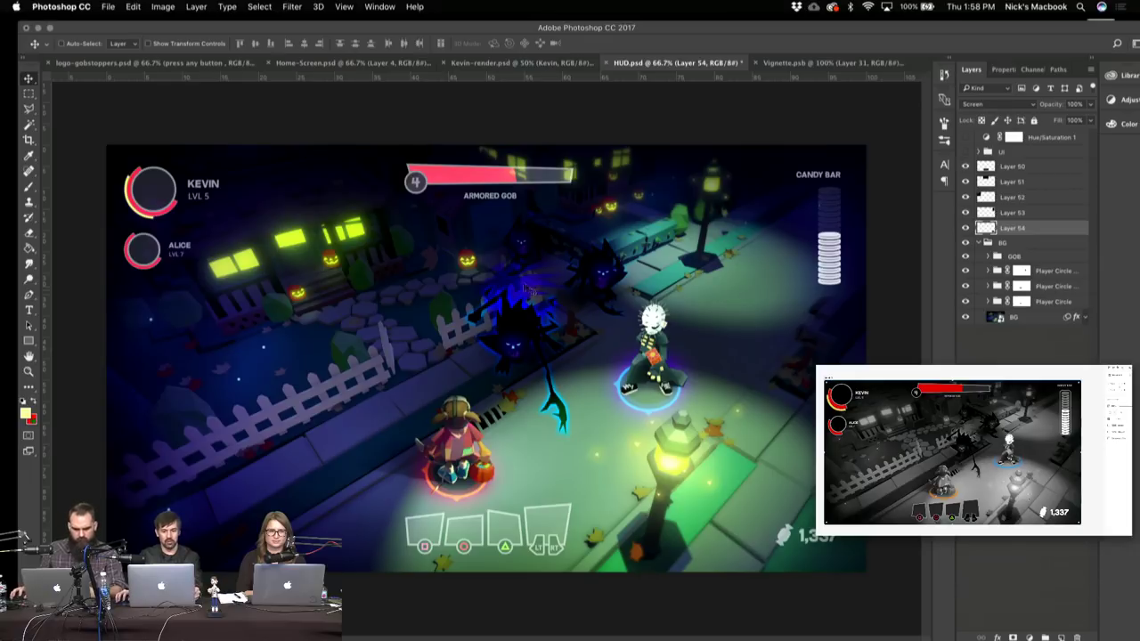
pyautogui.press('z')
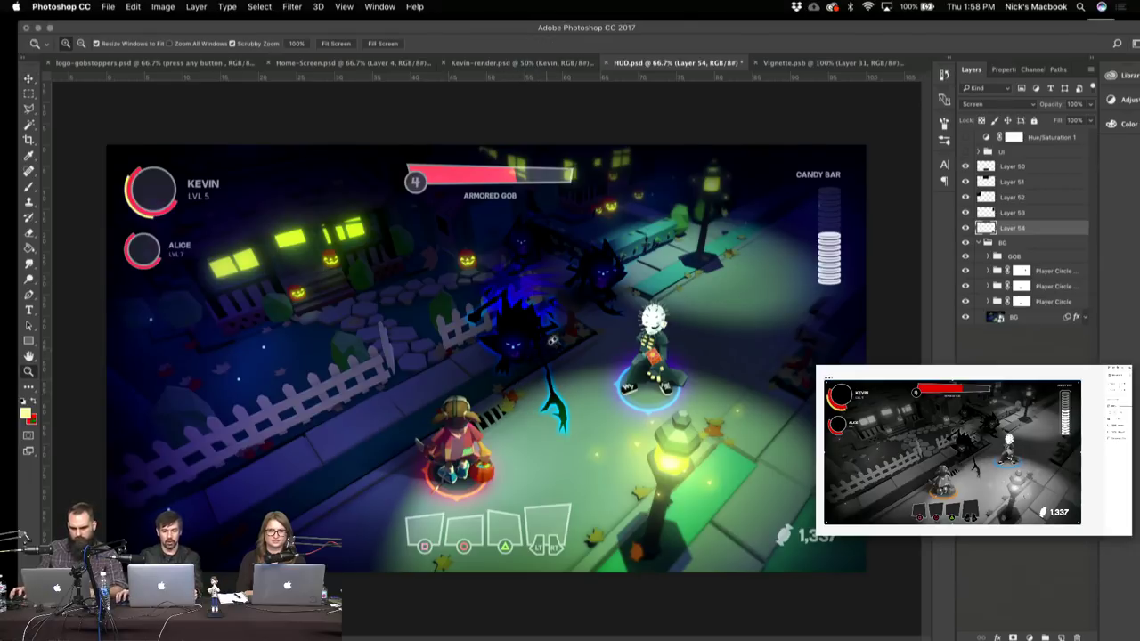
# - Zoom out on the HUD composition and present it full screen with the interface hidden
pyautogui.moveTo(553, 343); pyautogui.dragTo(543, 351)
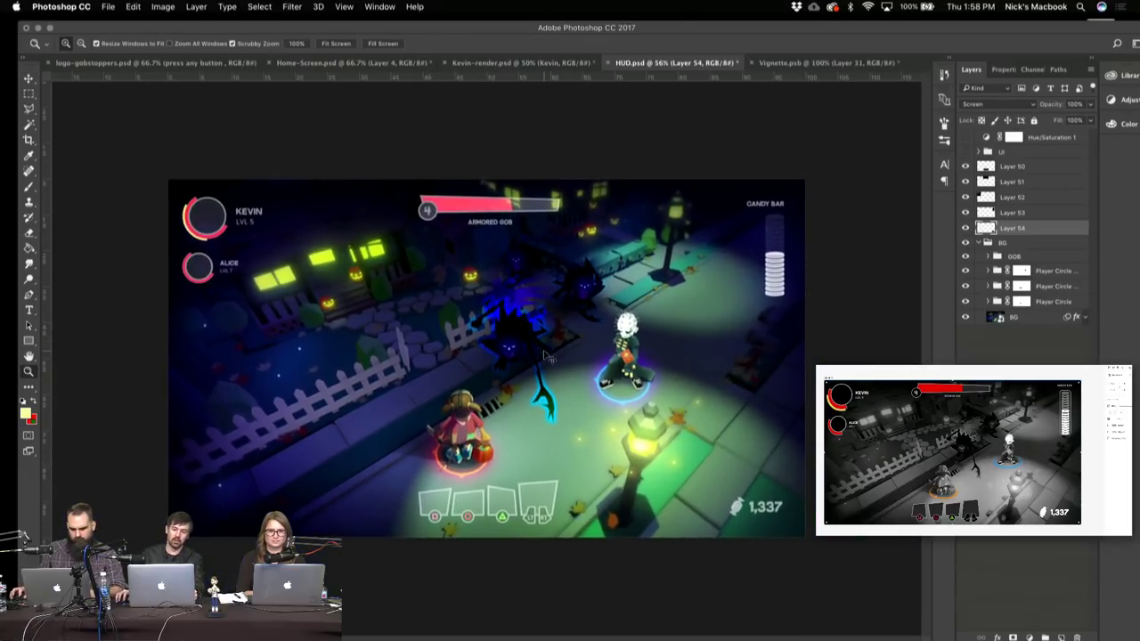
pyautogui.press('f')
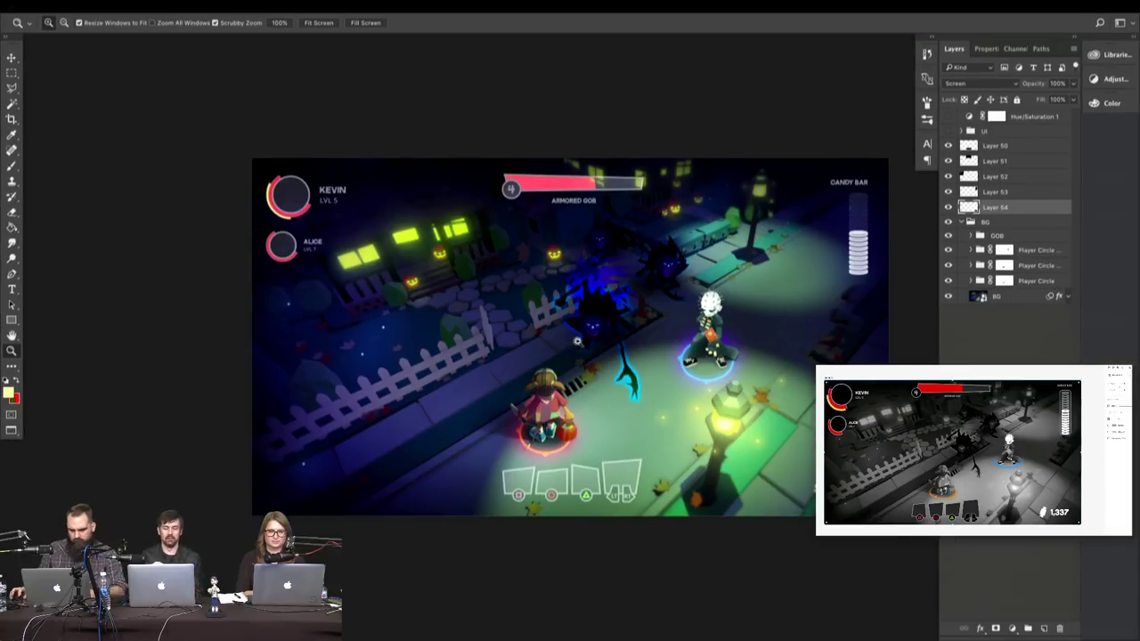
pyautogui.press('f')
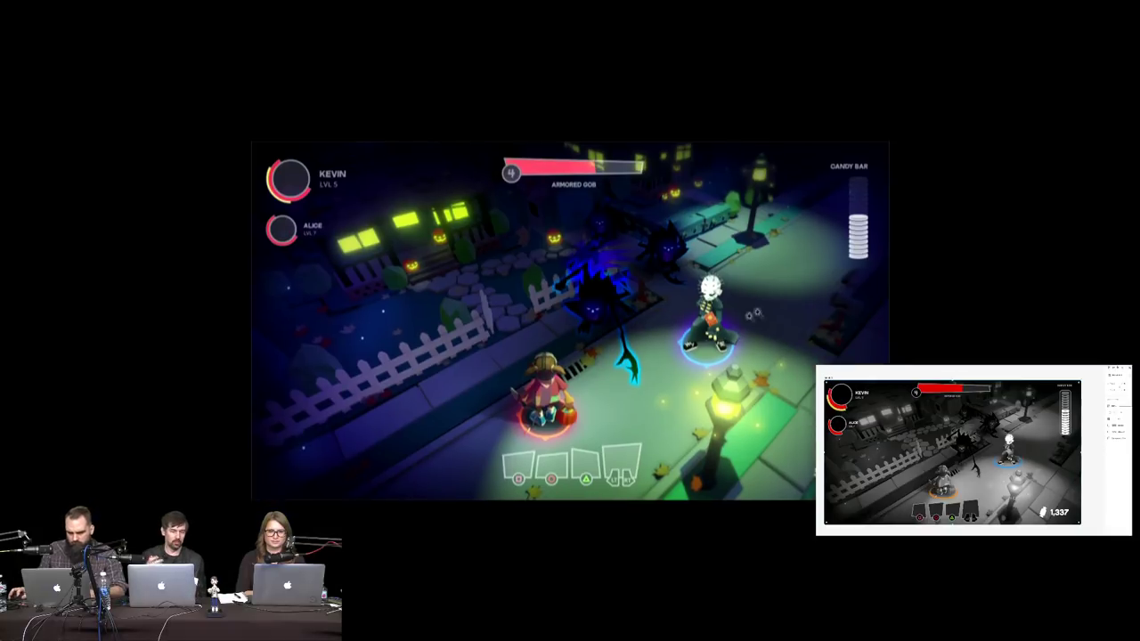
pyautogui.click(641, 277)
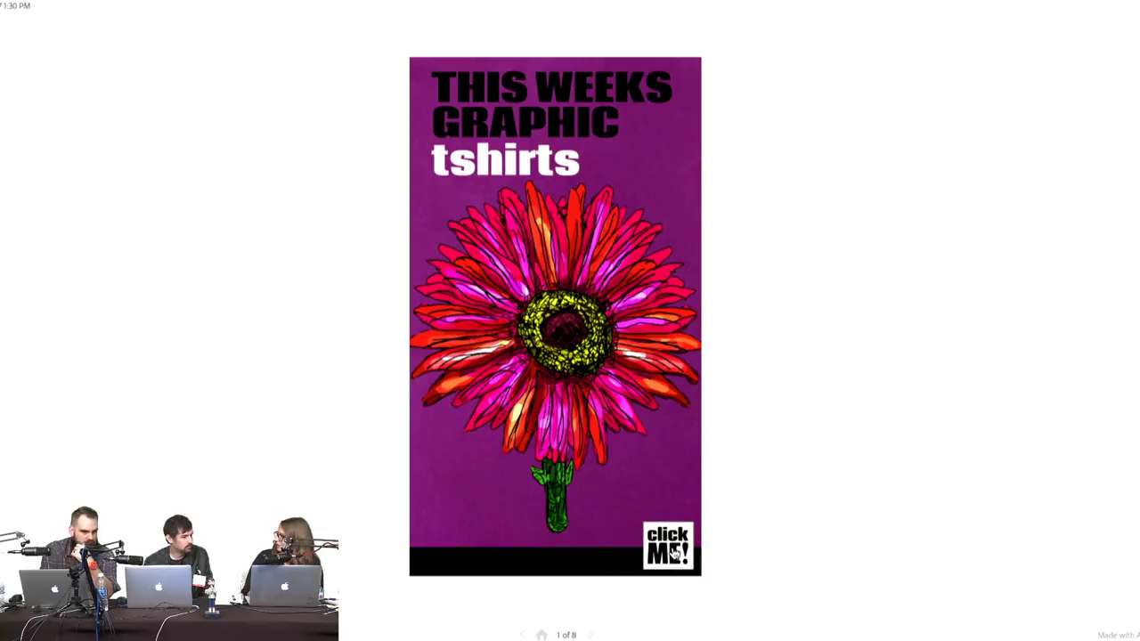
# - Switch to the graphic tshirts prototype and walk through its shirt screens to the comics pages
pyautogui.click(674, 554)
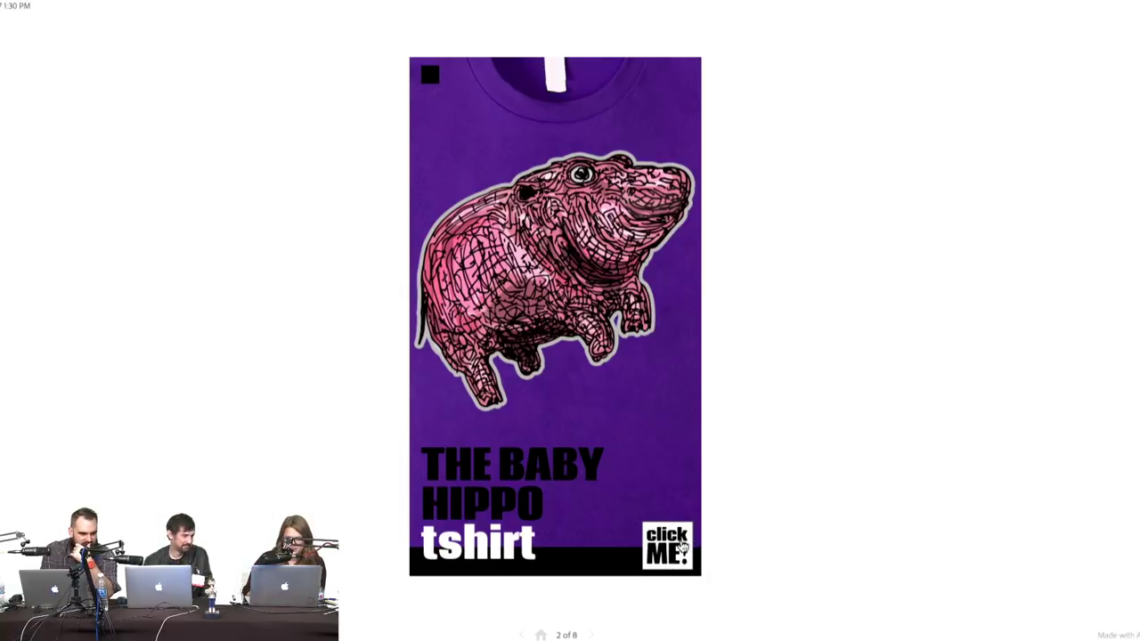
pyautogui.click(682, 547)
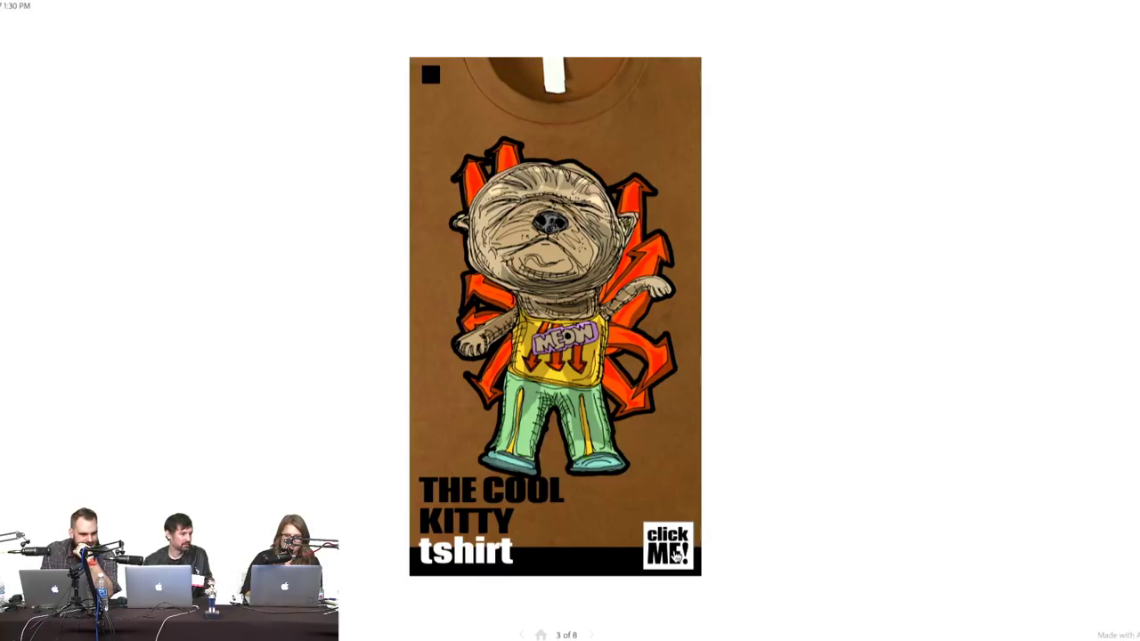
pyautogui.click(675, 555)
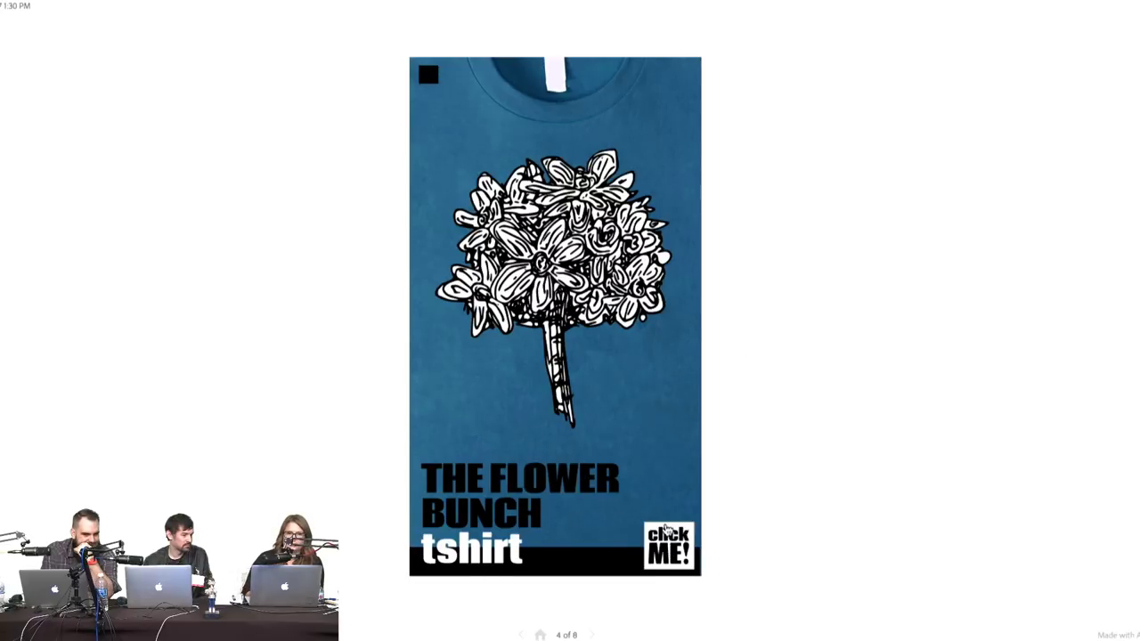
pyautogui.click(672, 552)
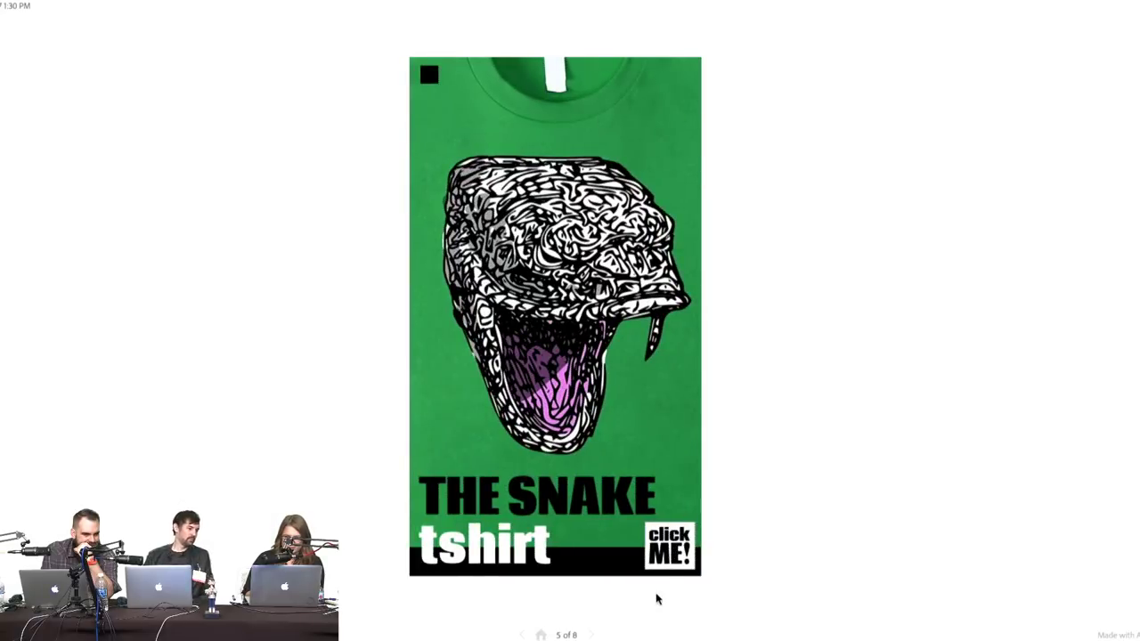
pyautogui.click(686, 556)
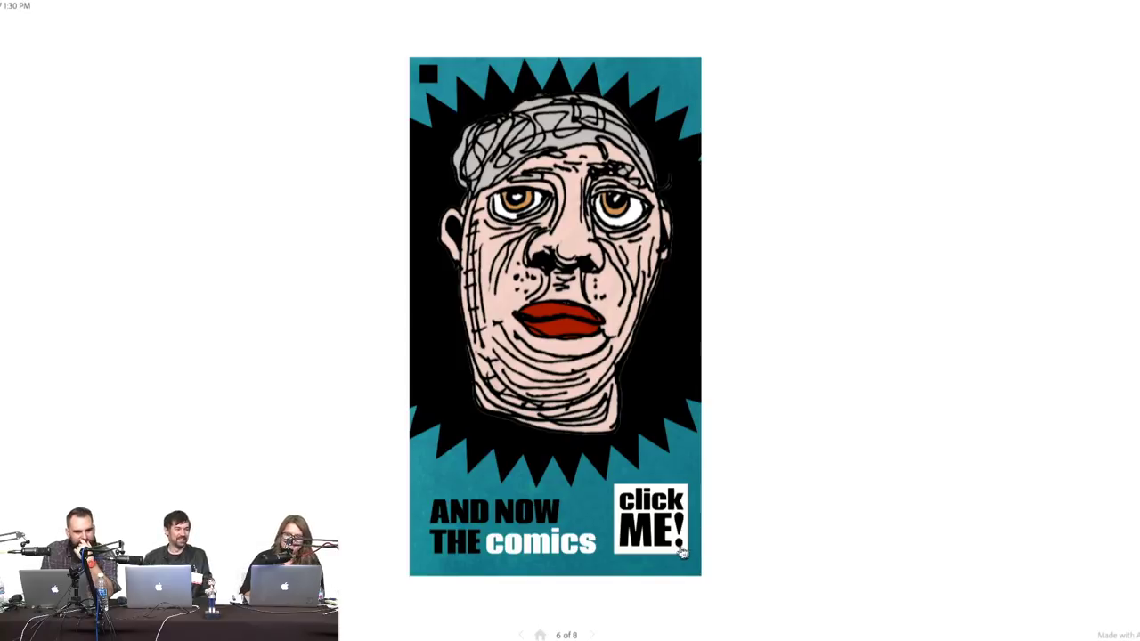
pyautogui.click(673, 519)
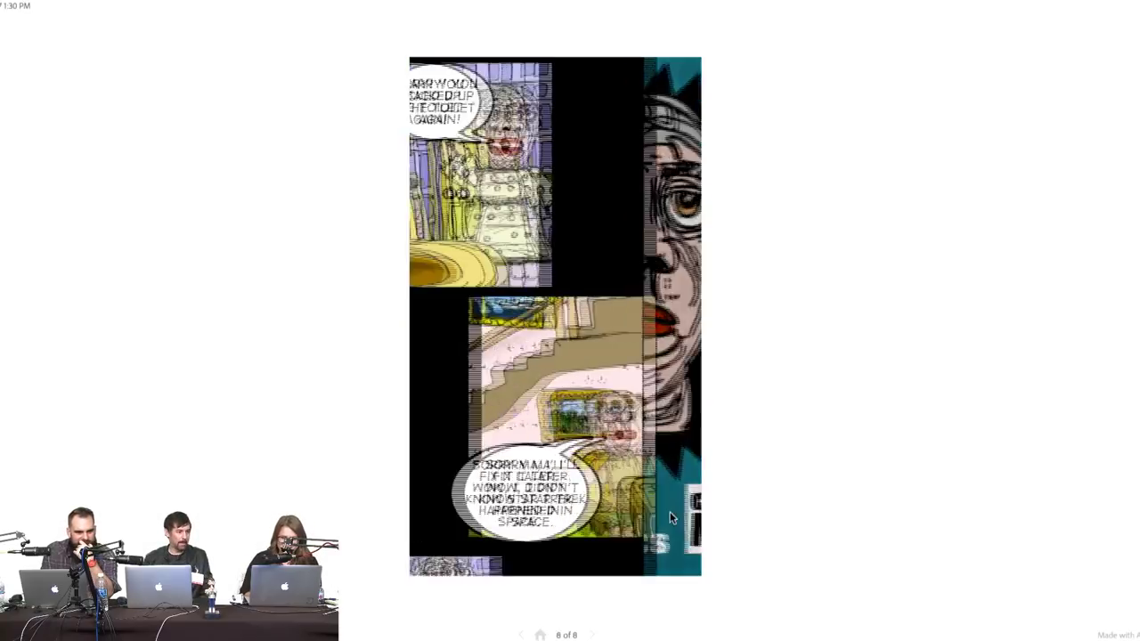
pyautogui.click(520, 635)
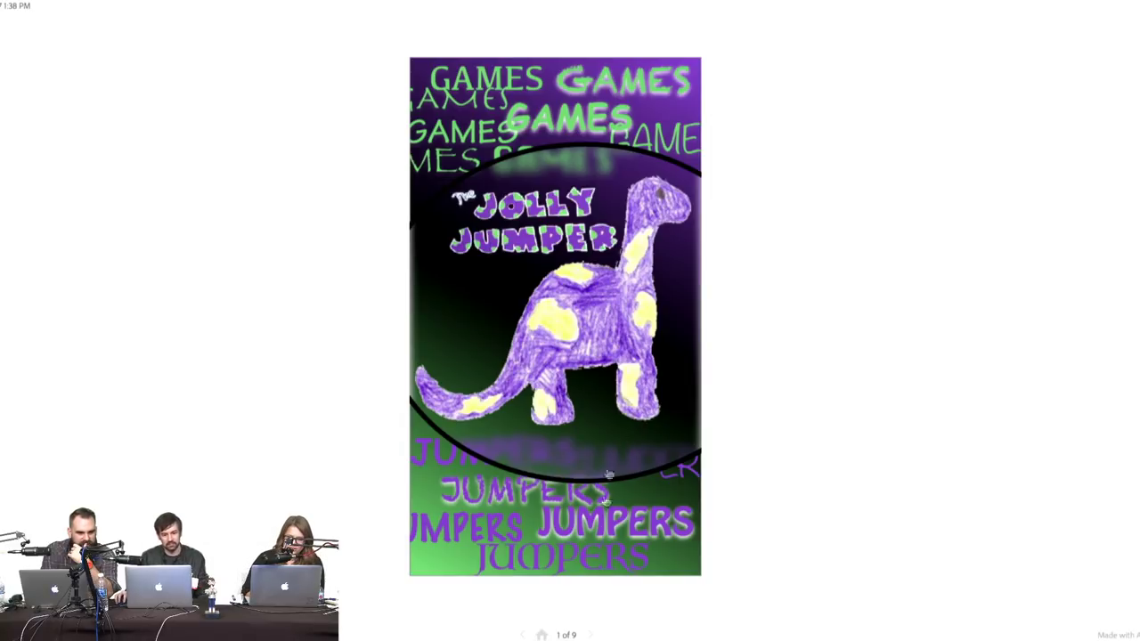
# - Review the jumpers page of The Jolly Jumper prototype and open its games page from the home screen
pyautogui.scroll(-4, 588, 514)
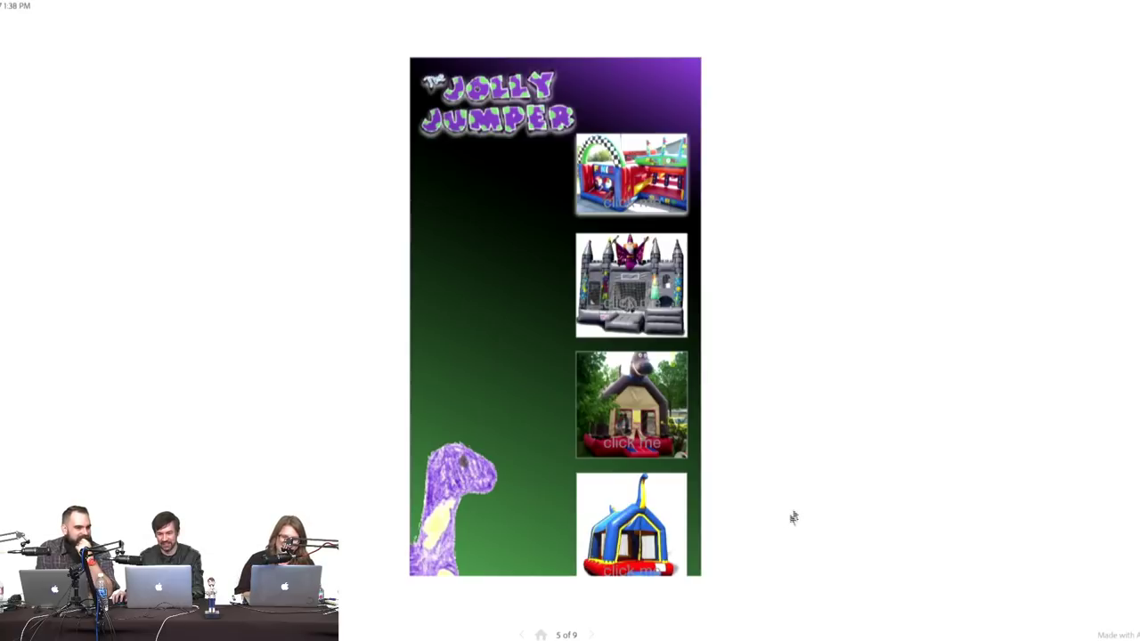
pyautogui.click(570, 463)
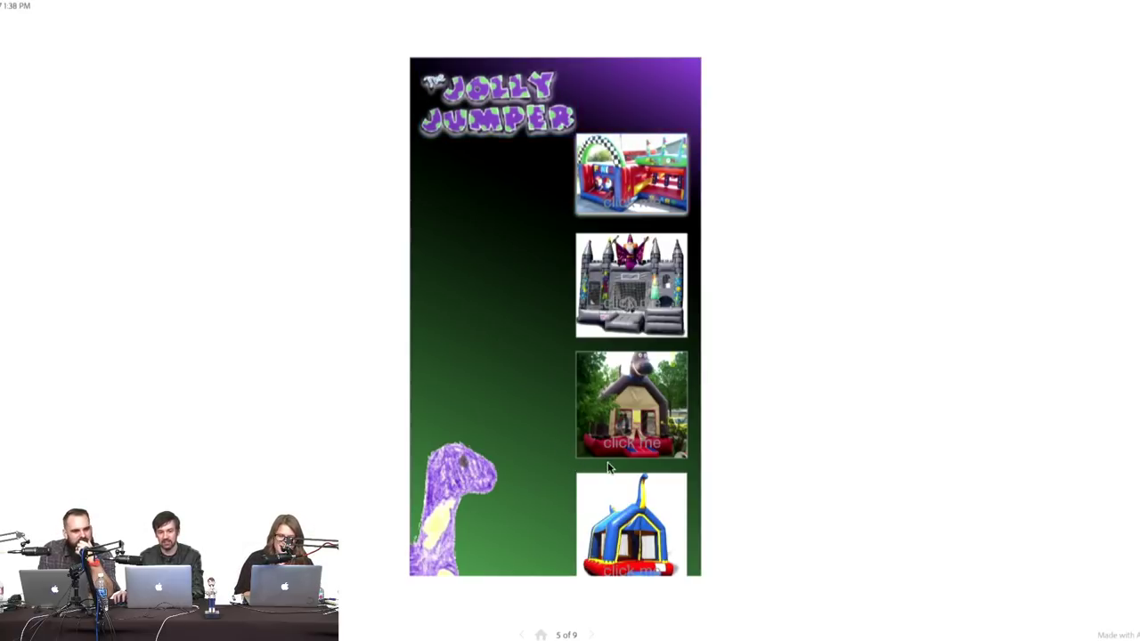
pyautogui.click(517, 125)
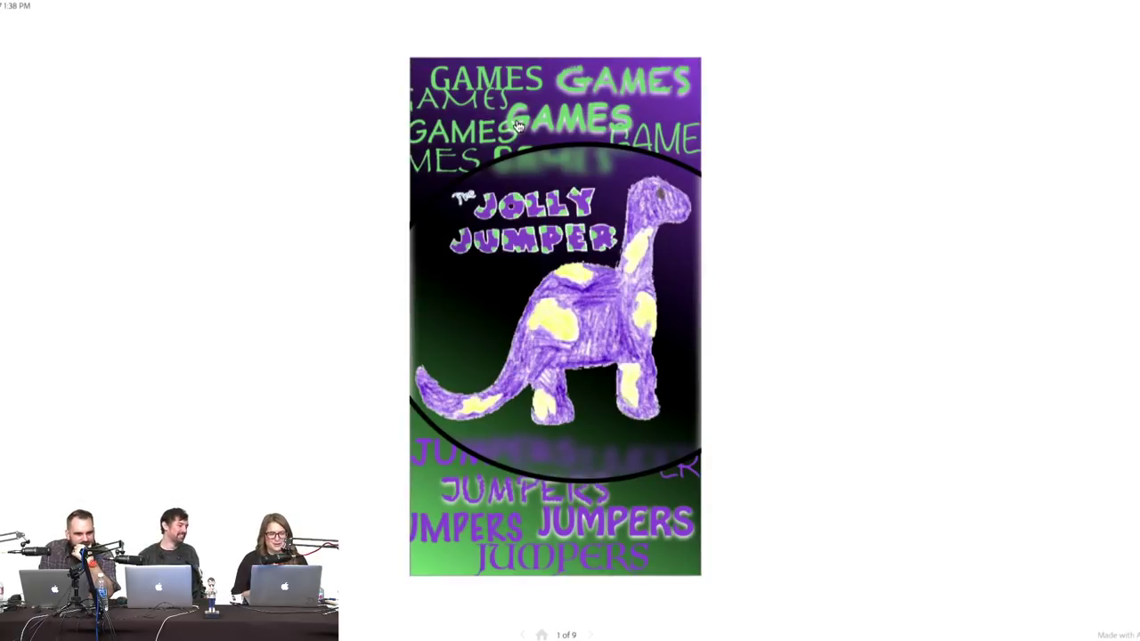
pyautogui.click(604, 189)
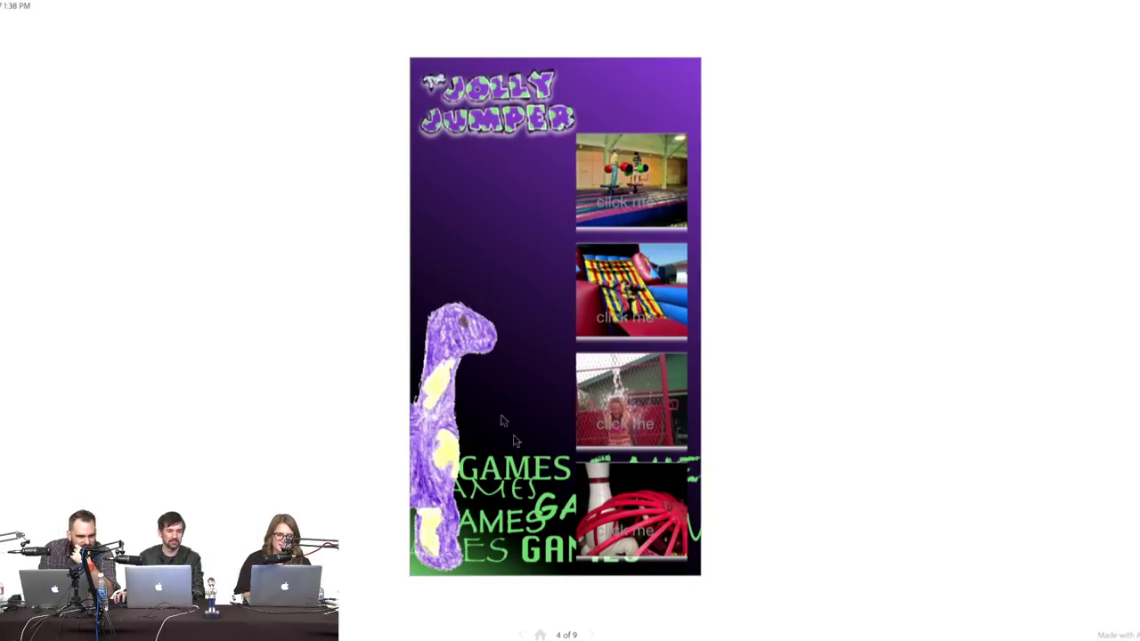
# - Compare the Turbo Flush and Human Bowling rental screens, ending back at the prototype's home screen
pyautogui.click(592, 635)
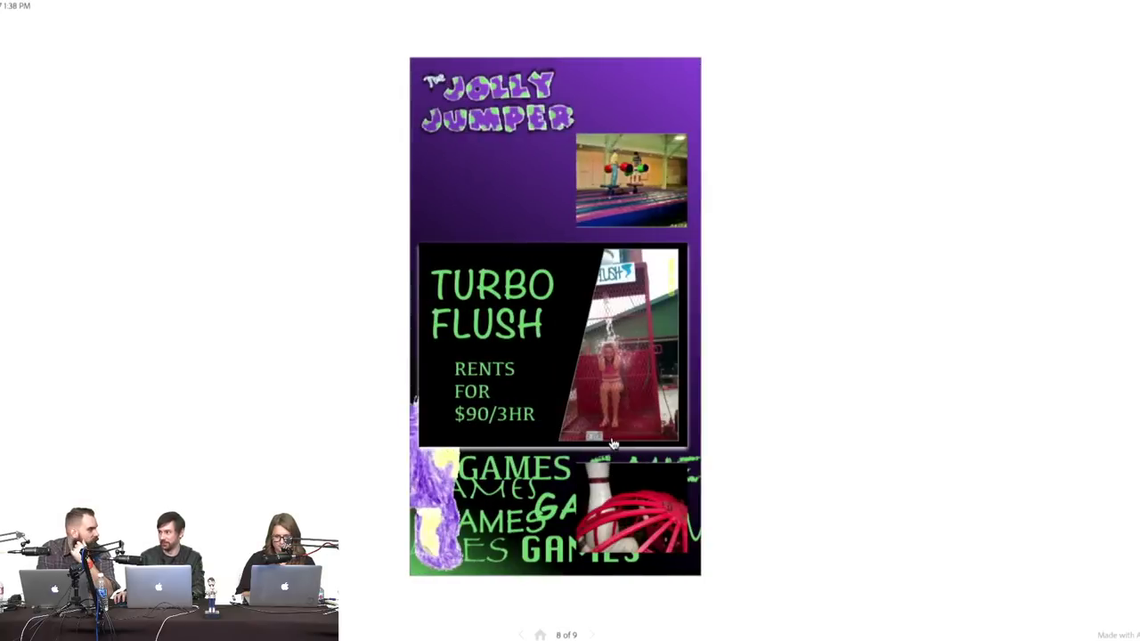
pyautogui.click(589, 635)
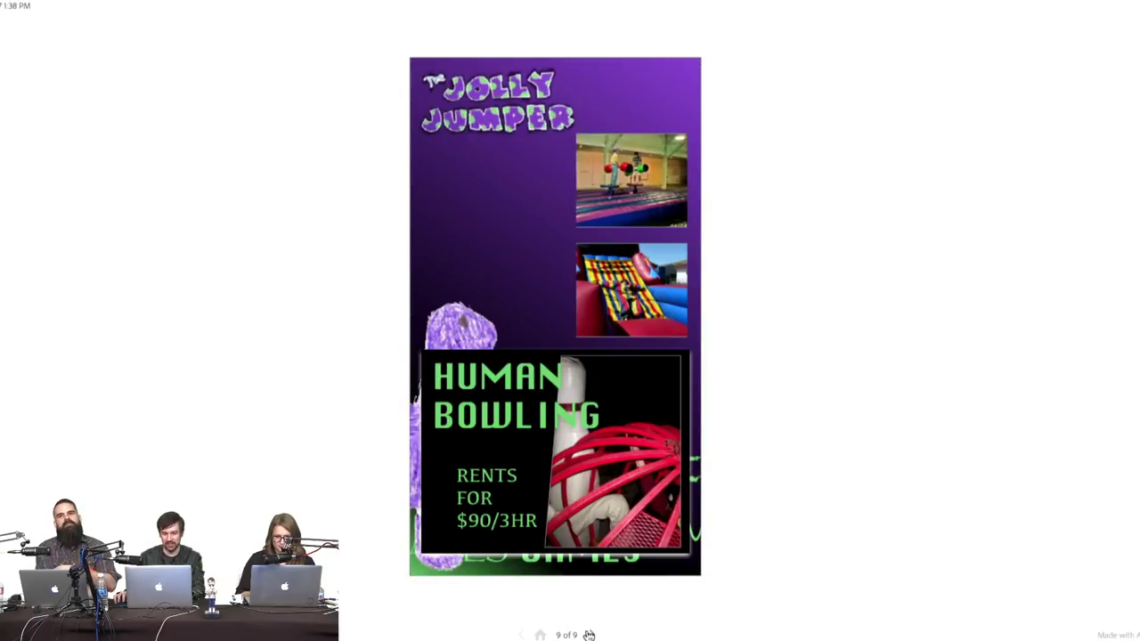
pyautogui.click(523, 635)
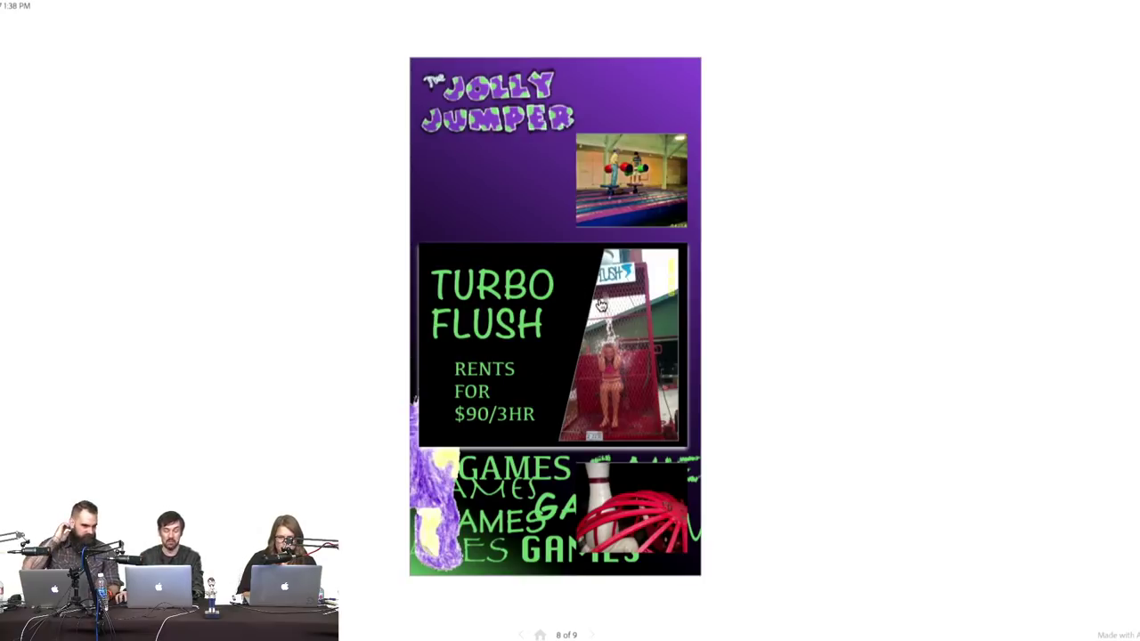
pyautogui.click(589, 635)
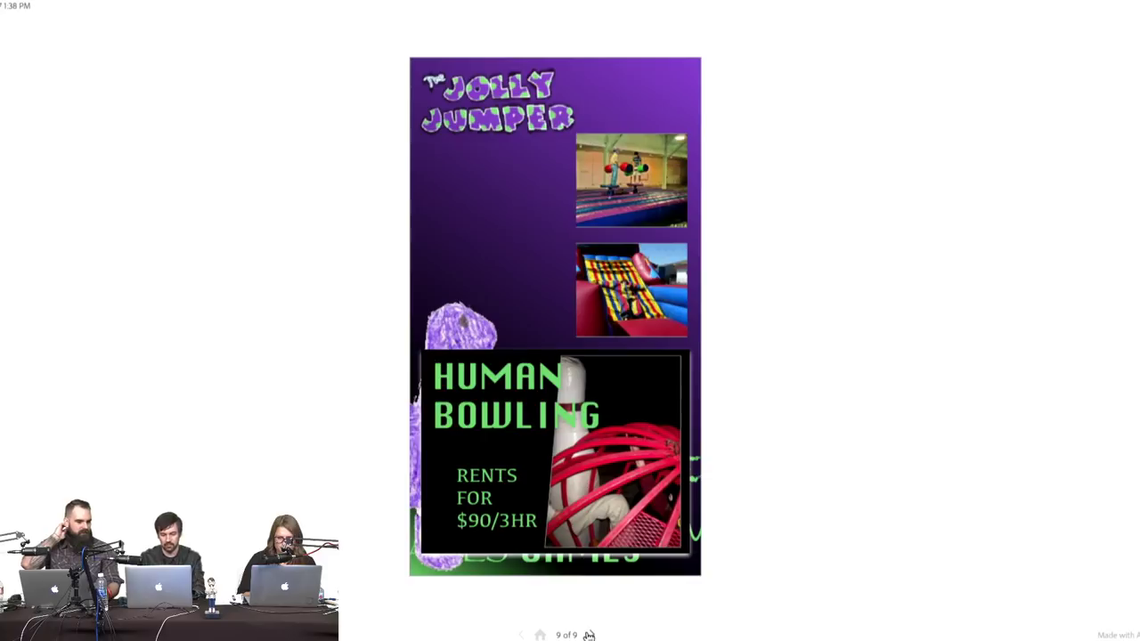
pyautogui.click(589, 635)
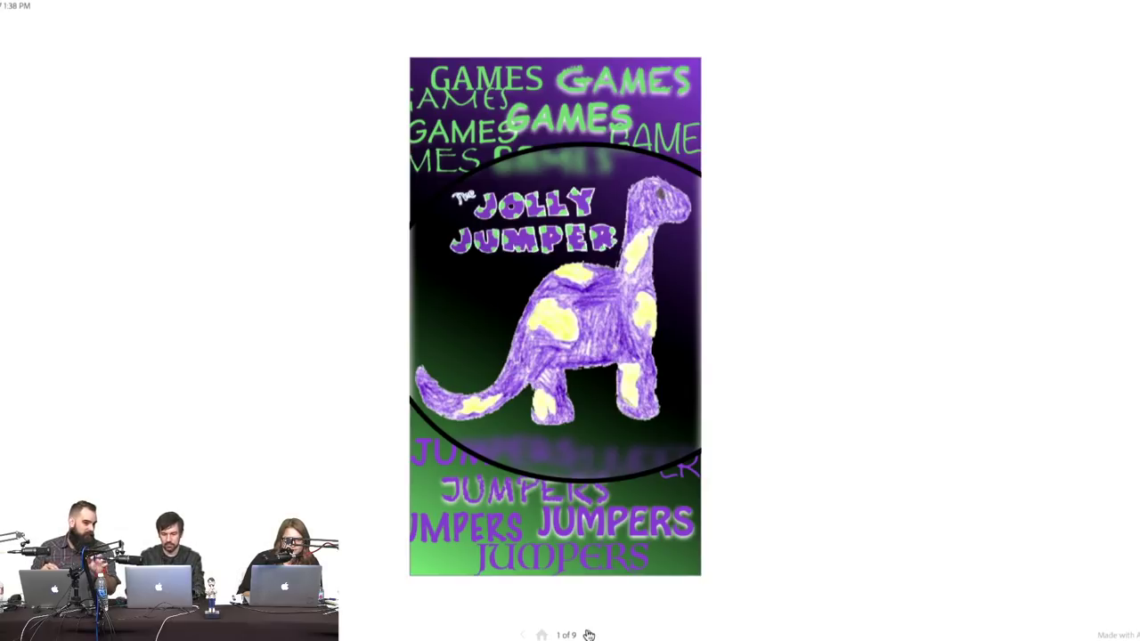
# - Test the home screen's jumpers and games links, and open the Joust and Turbo Flush rental details
pyautogui.click(579, 440)
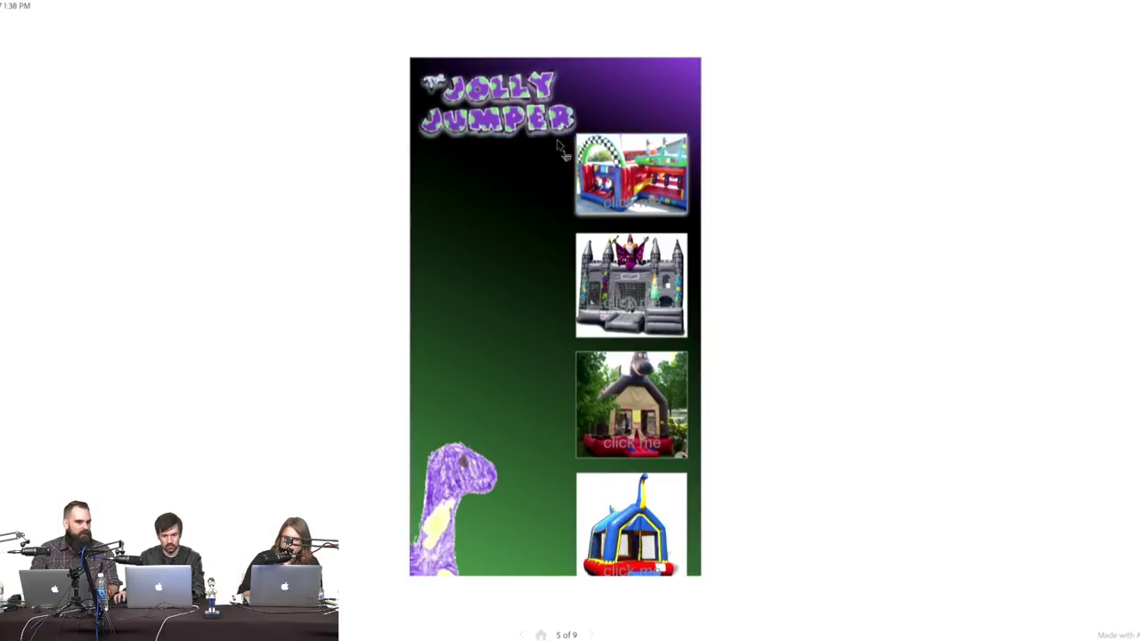
pyautogui.click(532, 103)
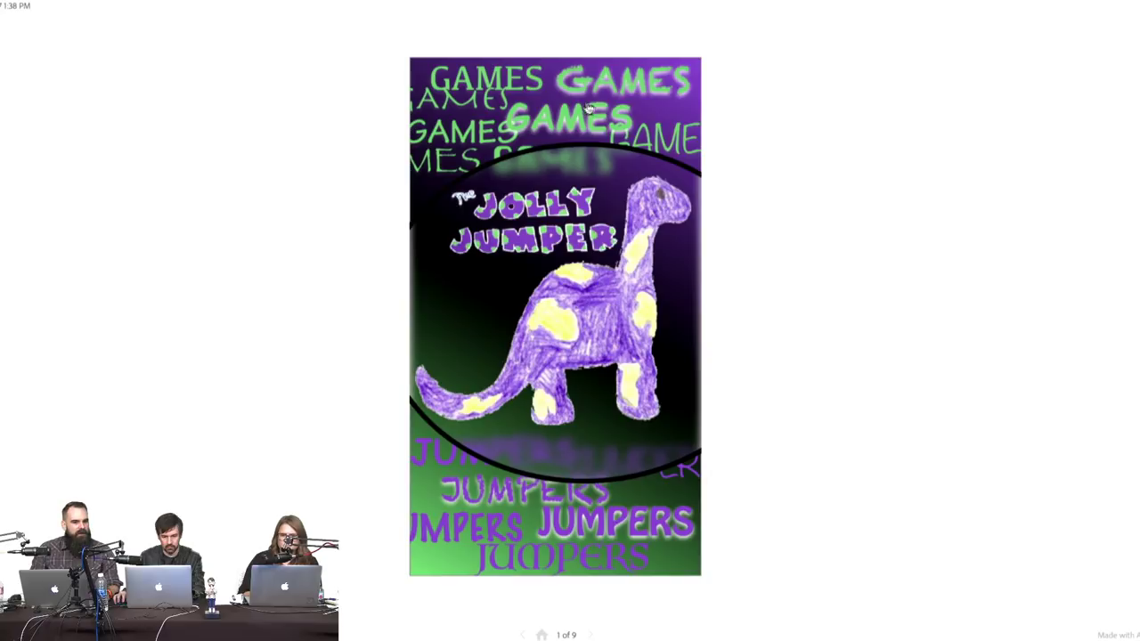
pyautogui.click(638, 91)
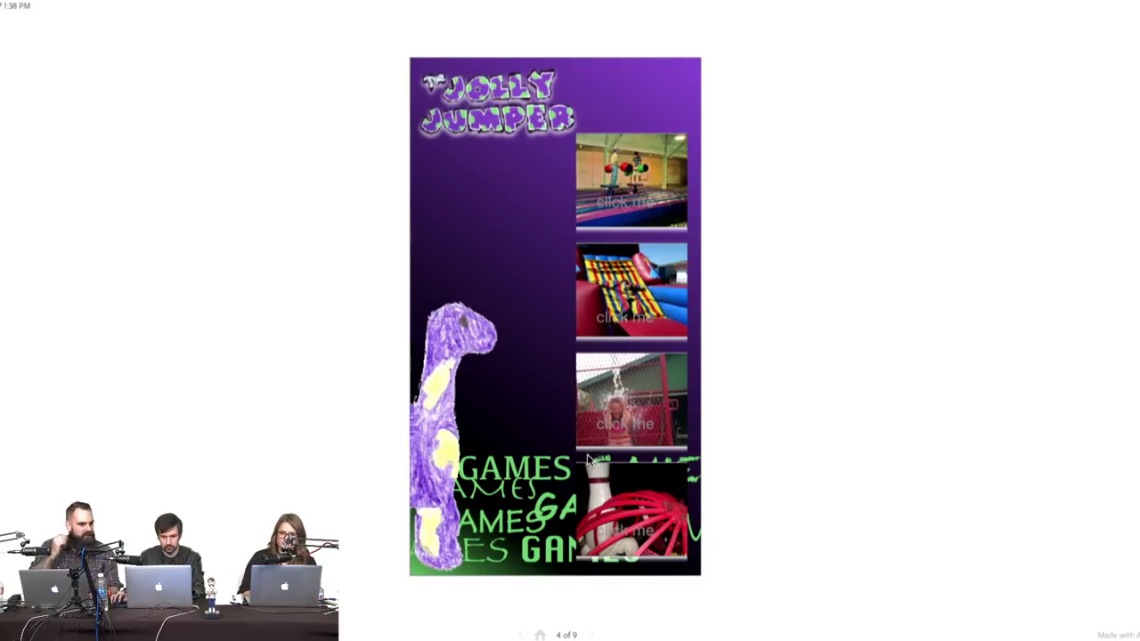
pyautogui.click(628, 179)
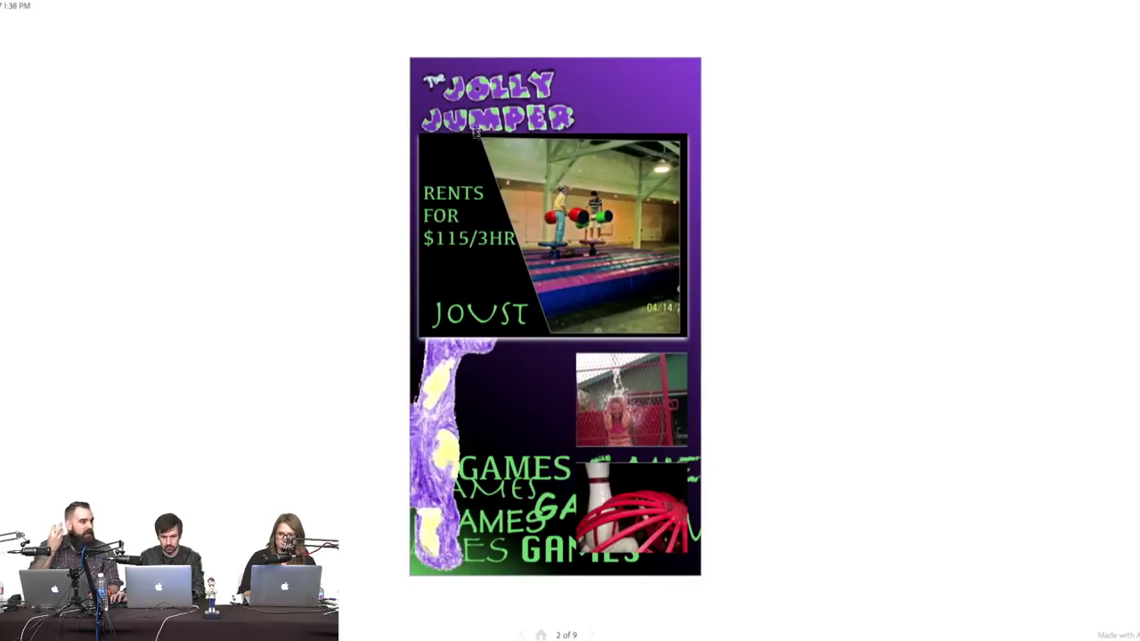
pyautogui.click(474, 207)
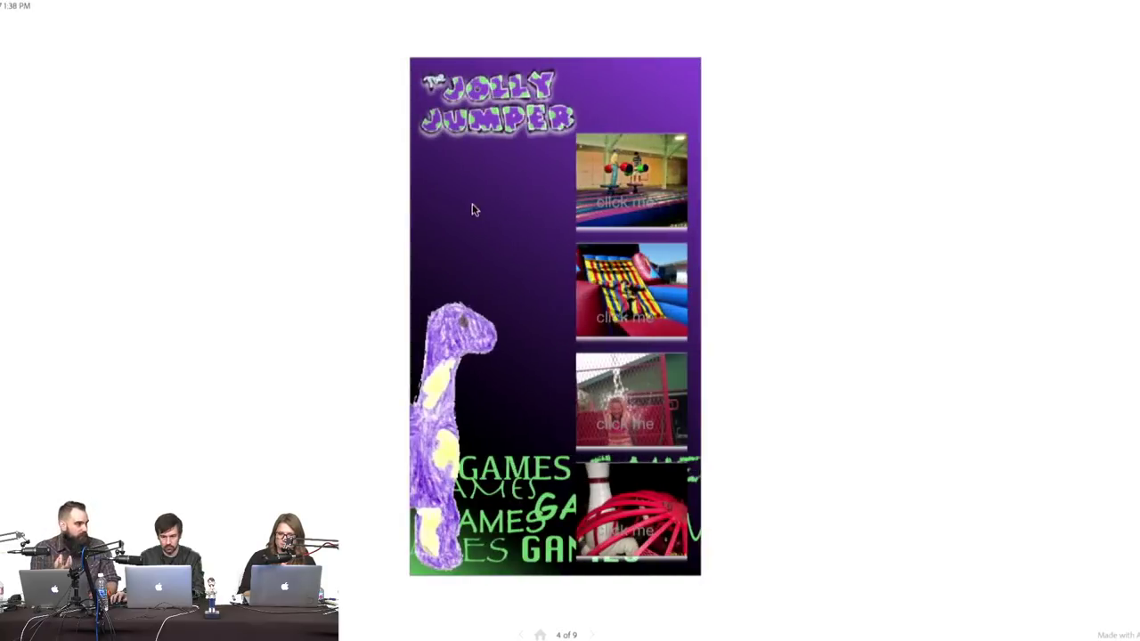
pyautogui.click(647, 415)
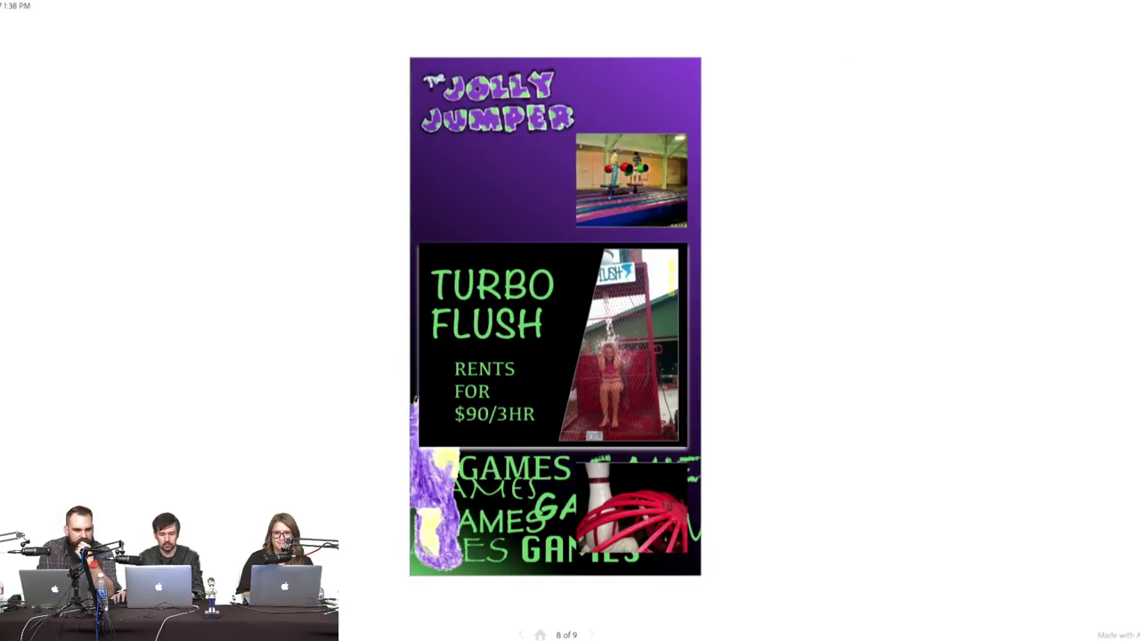
# - Switch to the XD Club prototype and test its door knob entry, Wed concert details and back and home navigation
pyautogui.hotkey('ctrl', 'Tab')
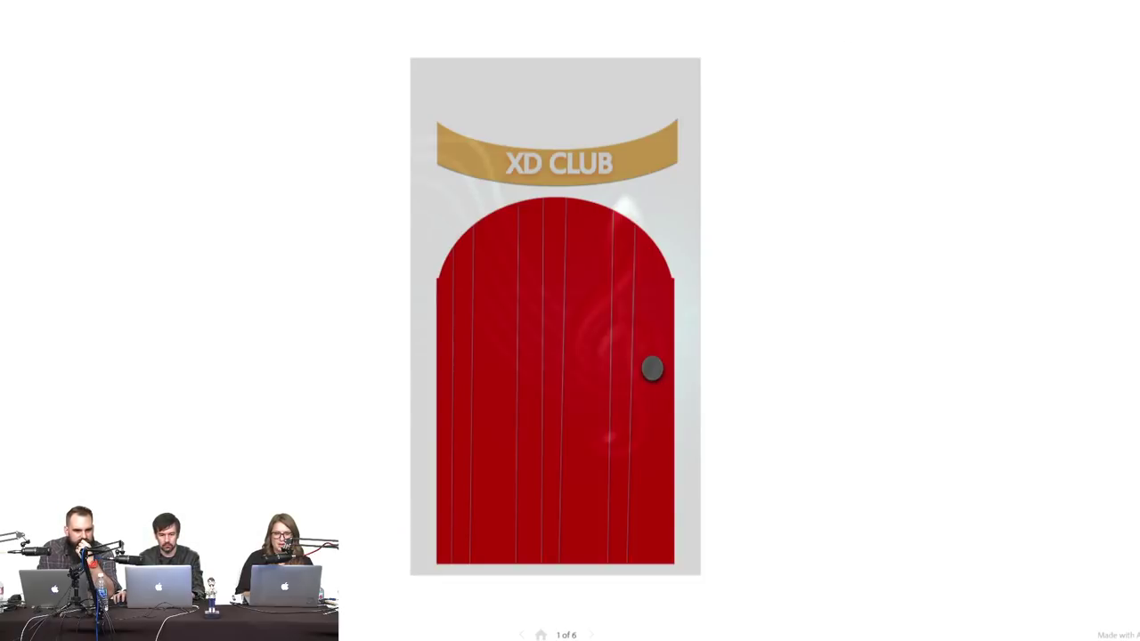
pyautogui.click(653, 369)
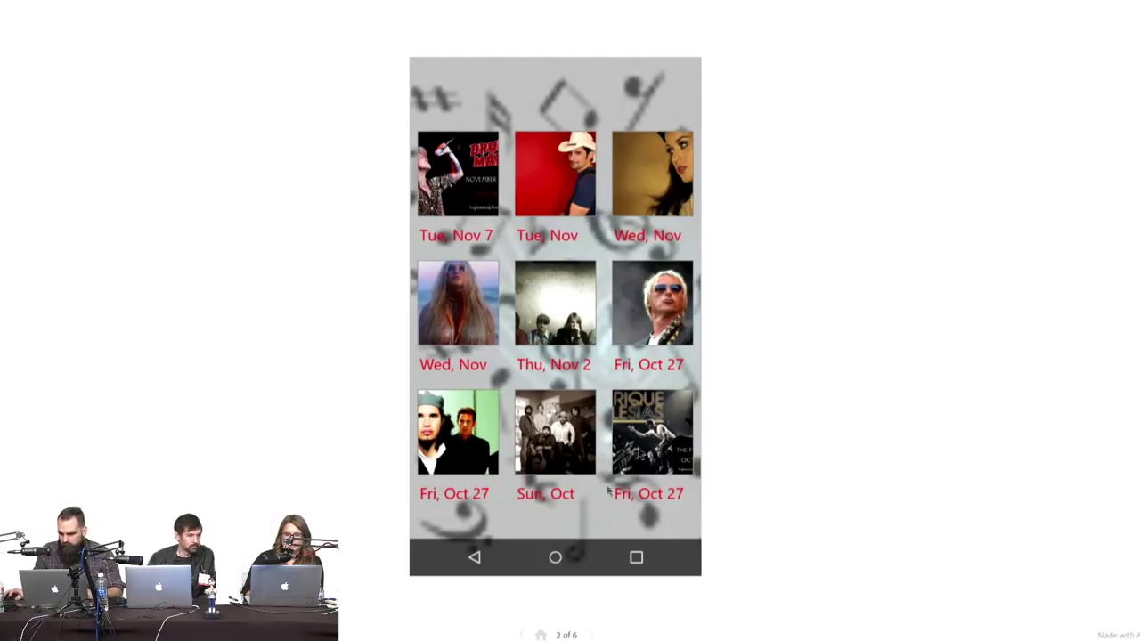
pyautogui.click(486, 298)
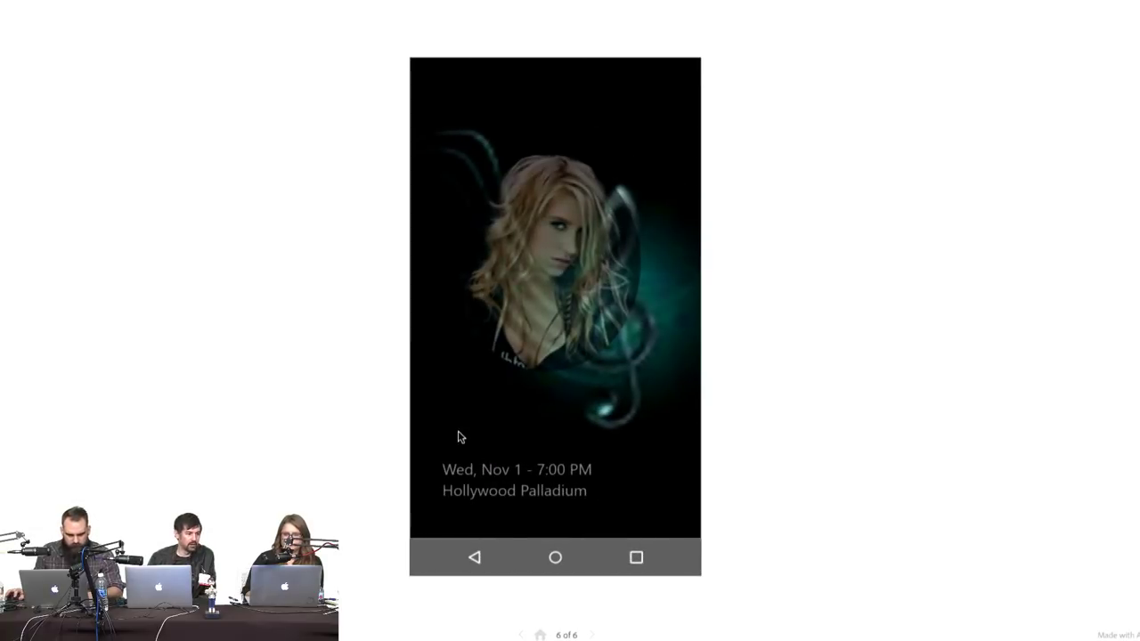
pyautogui.click(475, 558)
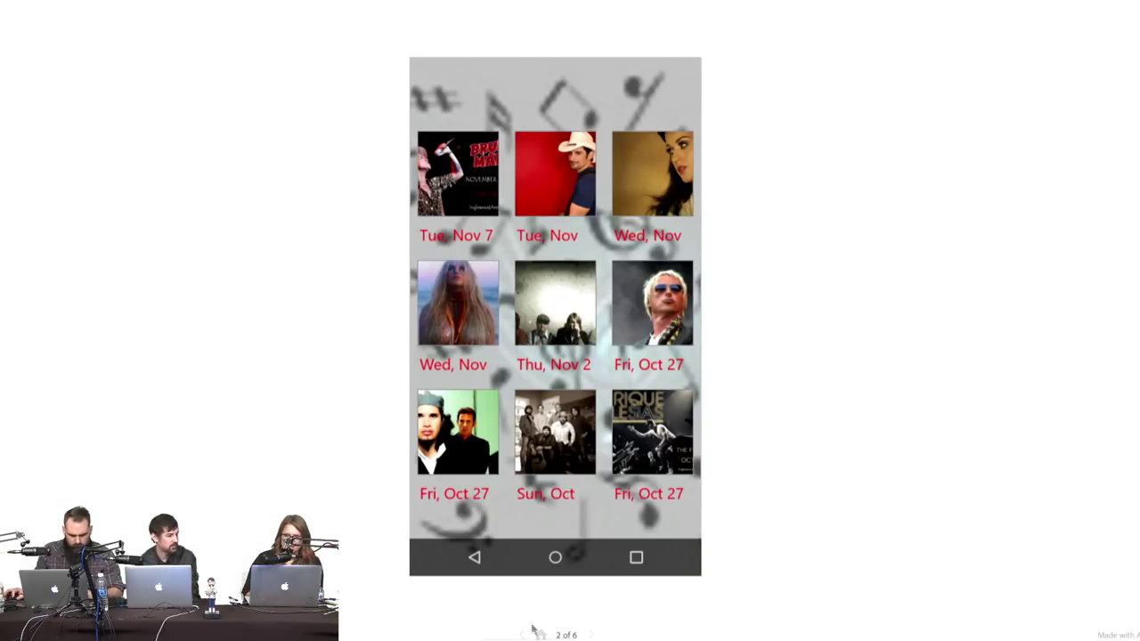
pyautogui.click(555, 558)
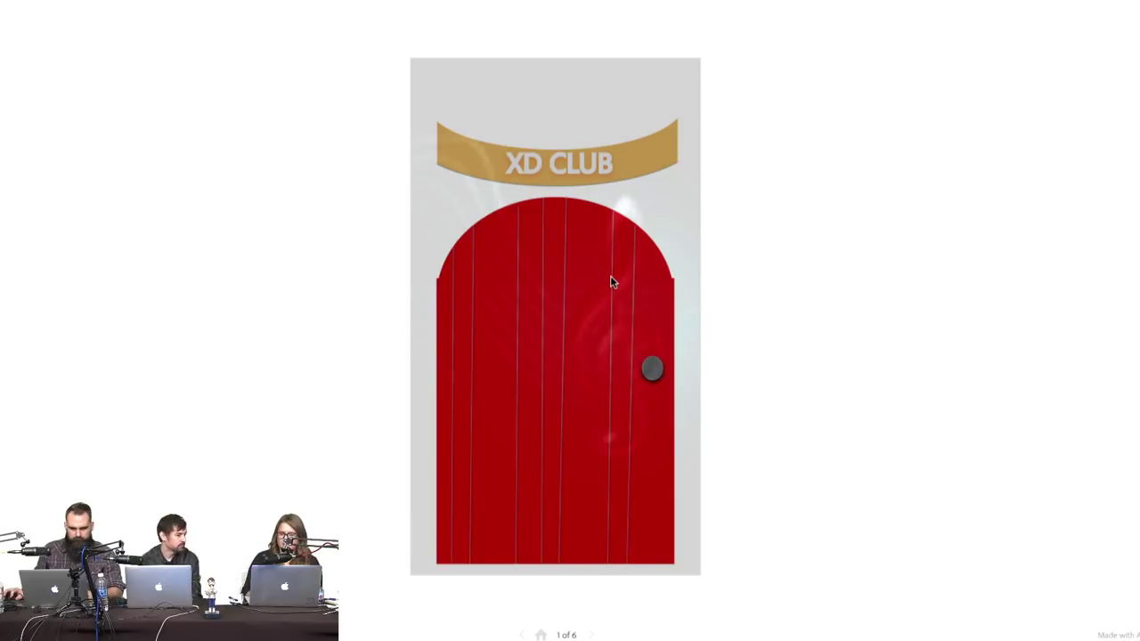
pyautogui.click(653, 371)
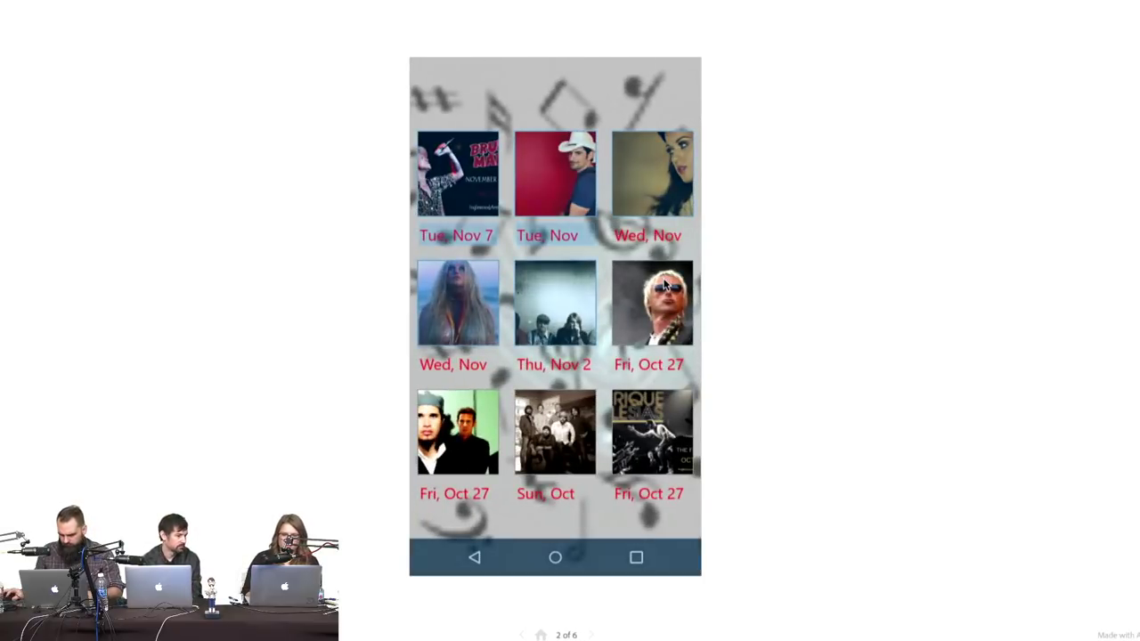
pyautogui.click(669, 192)
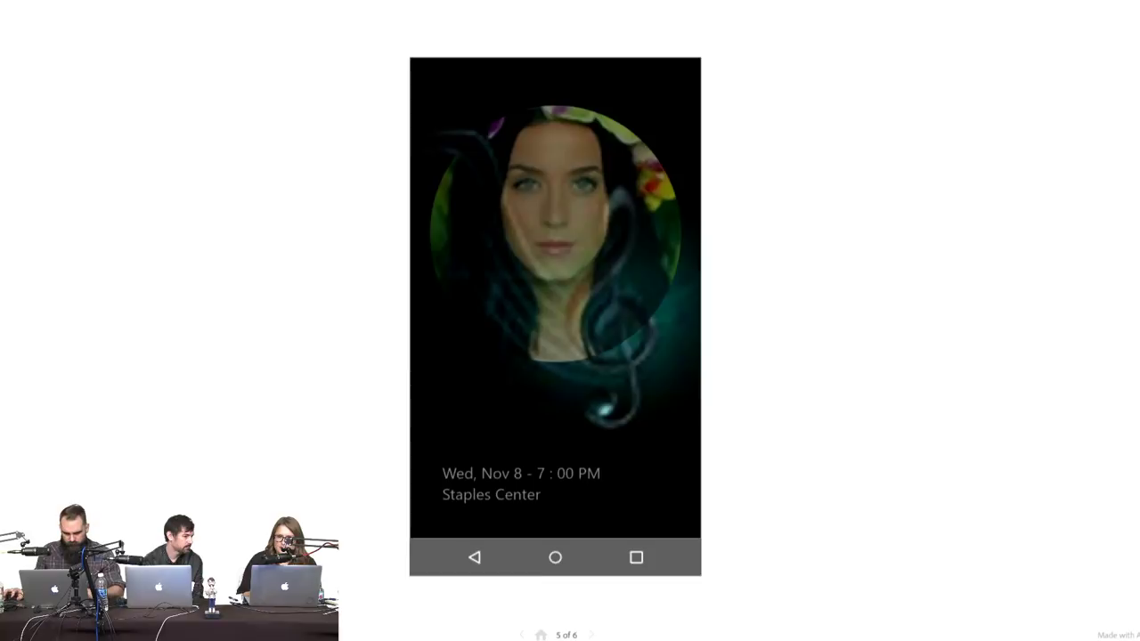
# - Switch to the ballet prototype and follow its Log in link to the Toronto events screen
pyautogui.hotkey('ctrl', 'Tab')
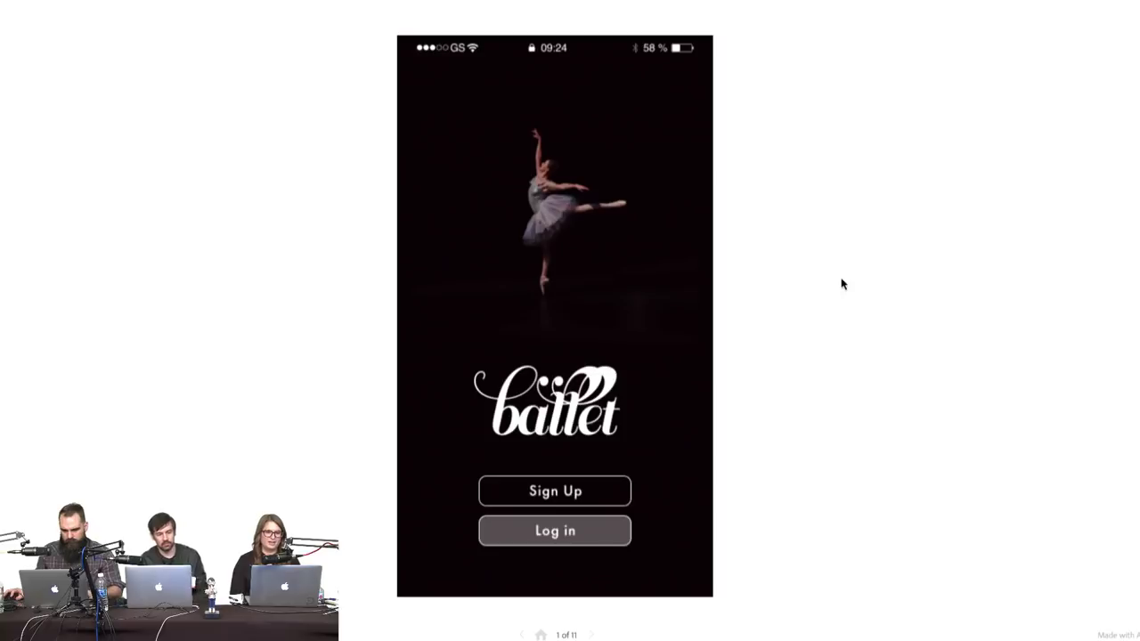
pyautogui.click(571, 534)
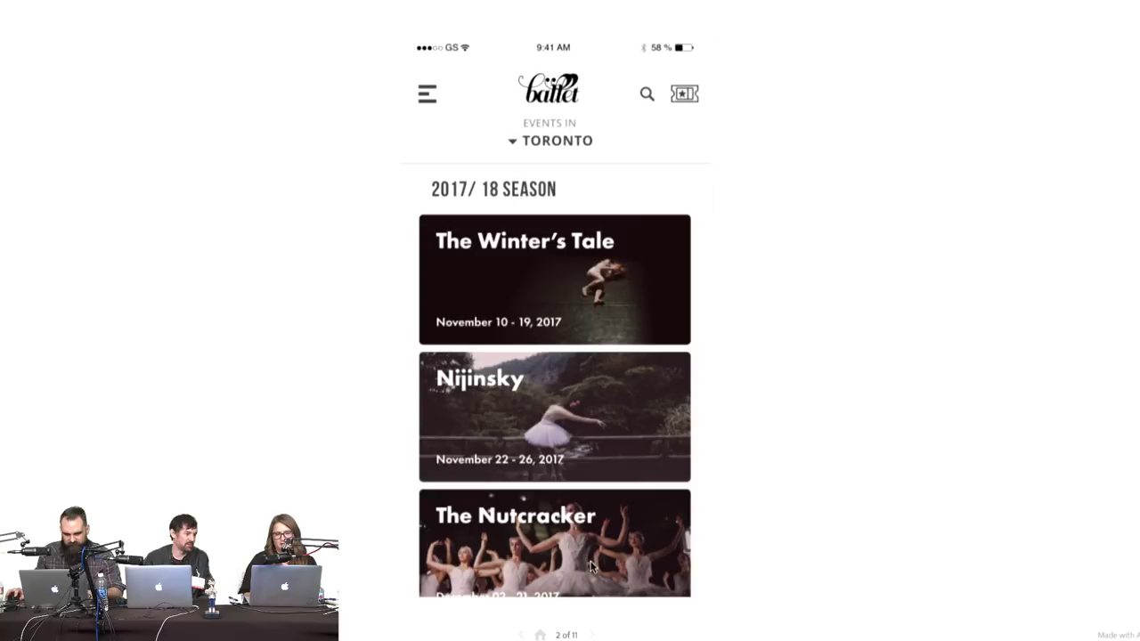
# - Open The Winter's Tale details, look through the description, and test the Buy Tickets link and the back navigation
pyautogui.click(614, 290)
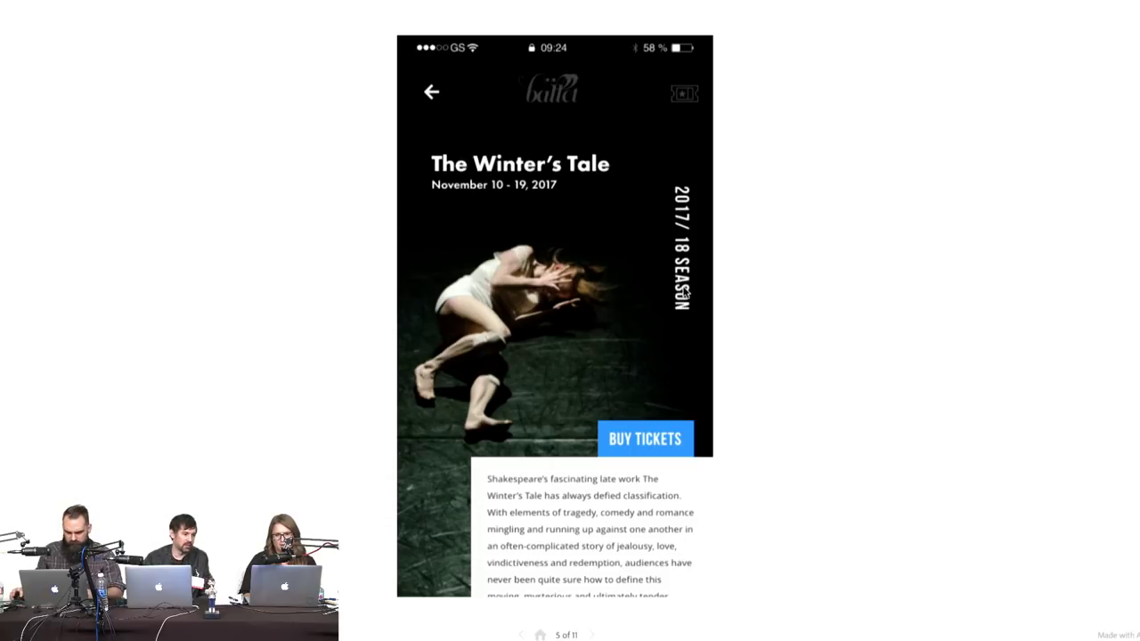
pyautogui.scroll(-3, 535, 580)
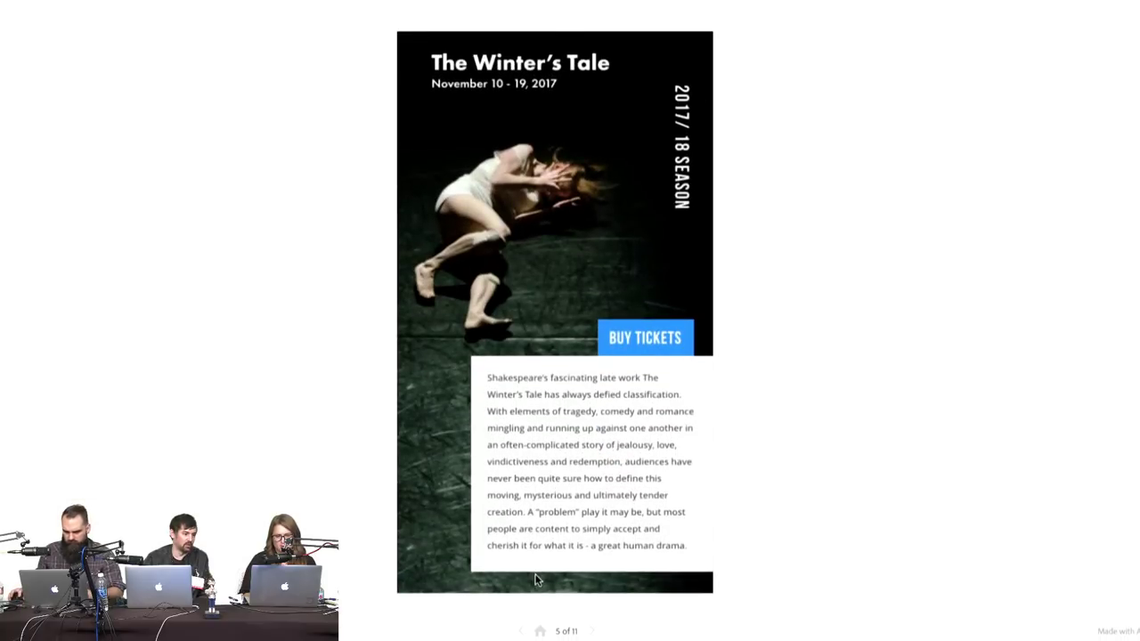
pyautogui.scroll(3, 535, 580)
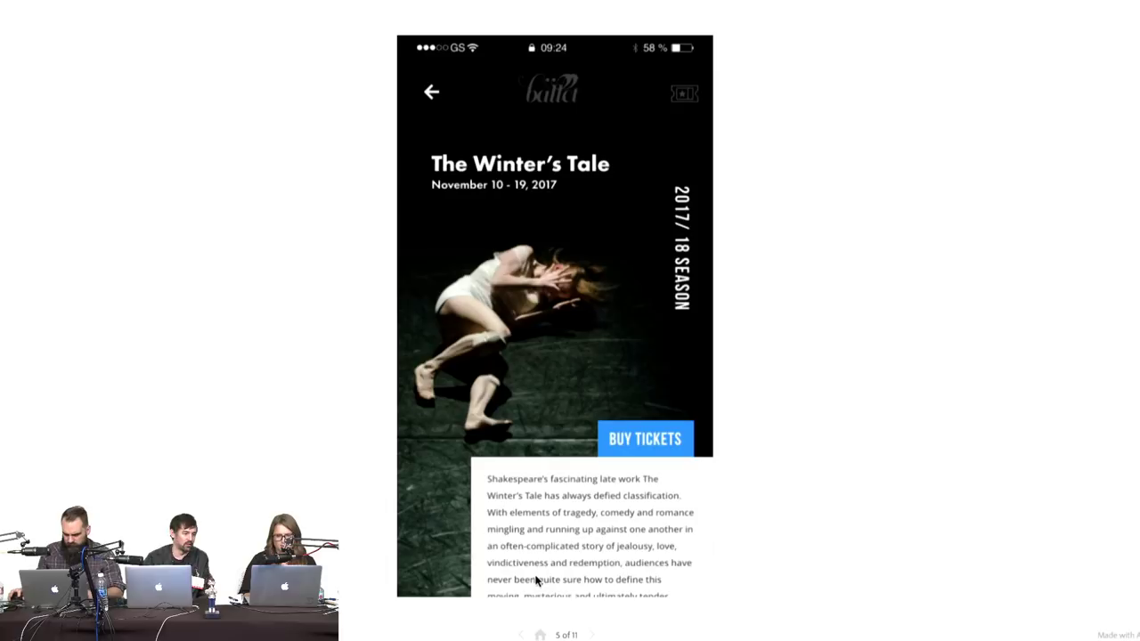
pyautogui.click(647, 443)
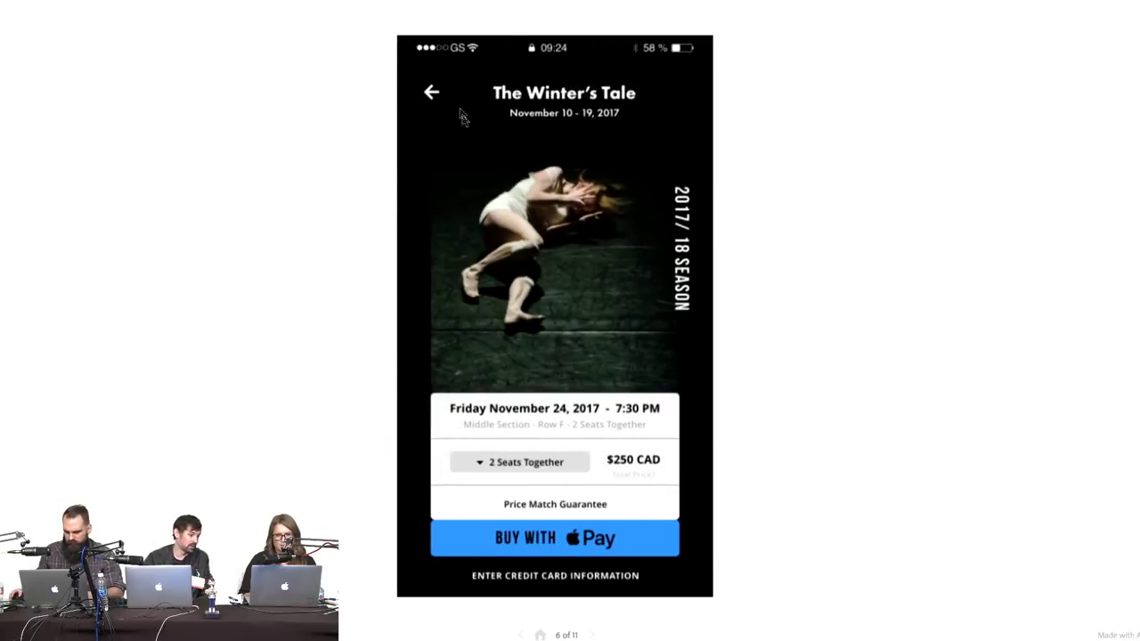
pyautogui.click(431, 92)
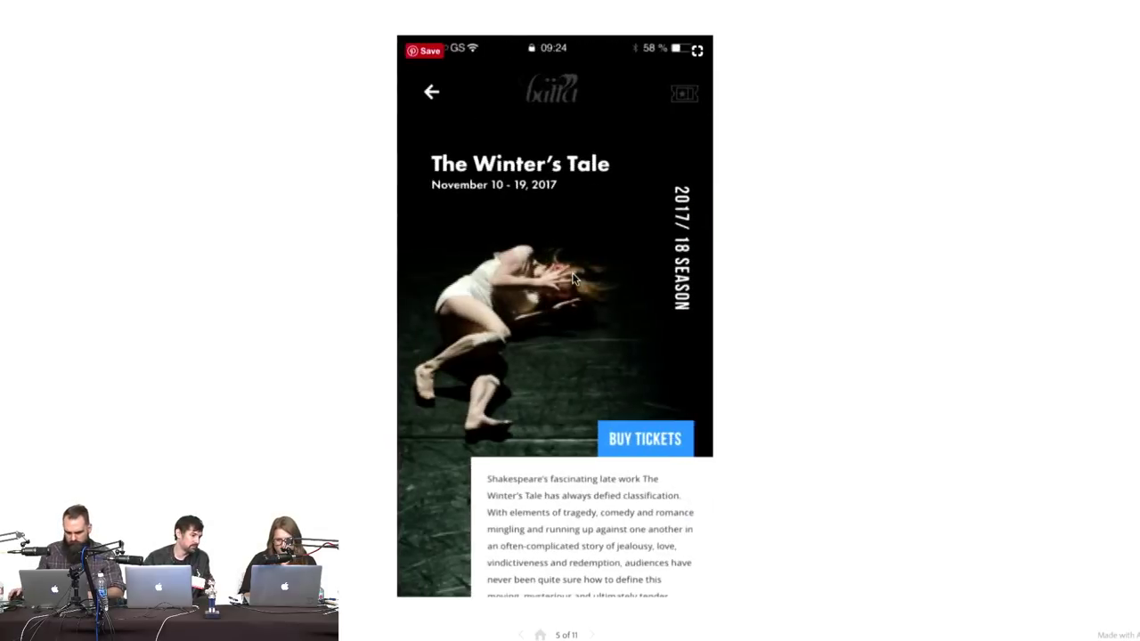
# - Walk through The Winter's Tale ticket purchase to its confirmation, and test the show's back link to the events screen
pyautogui.click(637, 444)
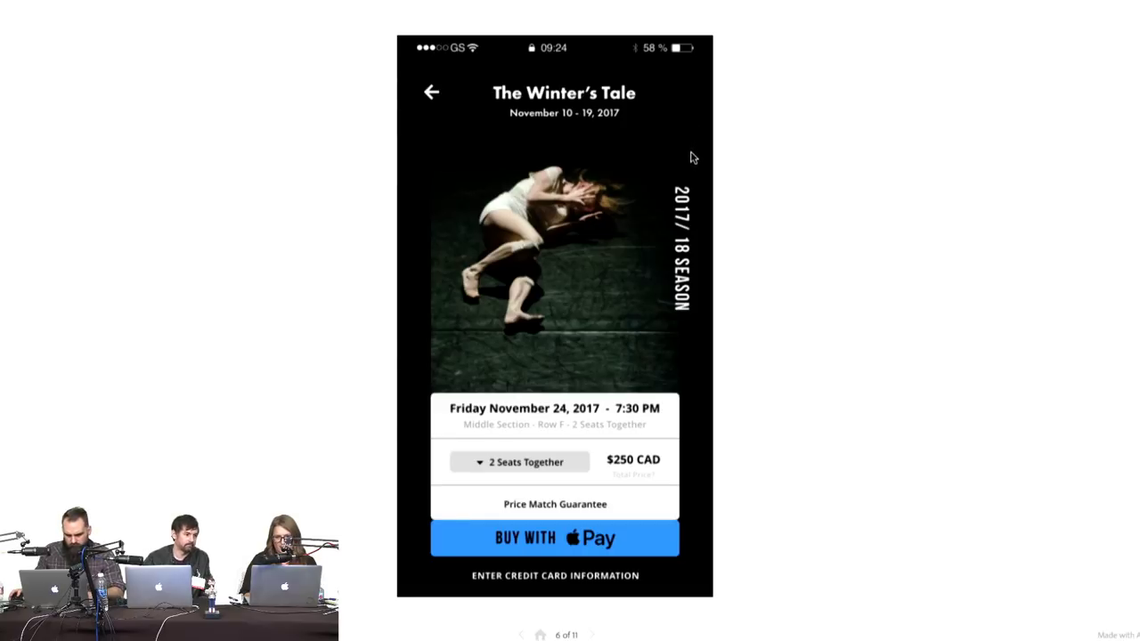
pyautogui.click(560, 581)
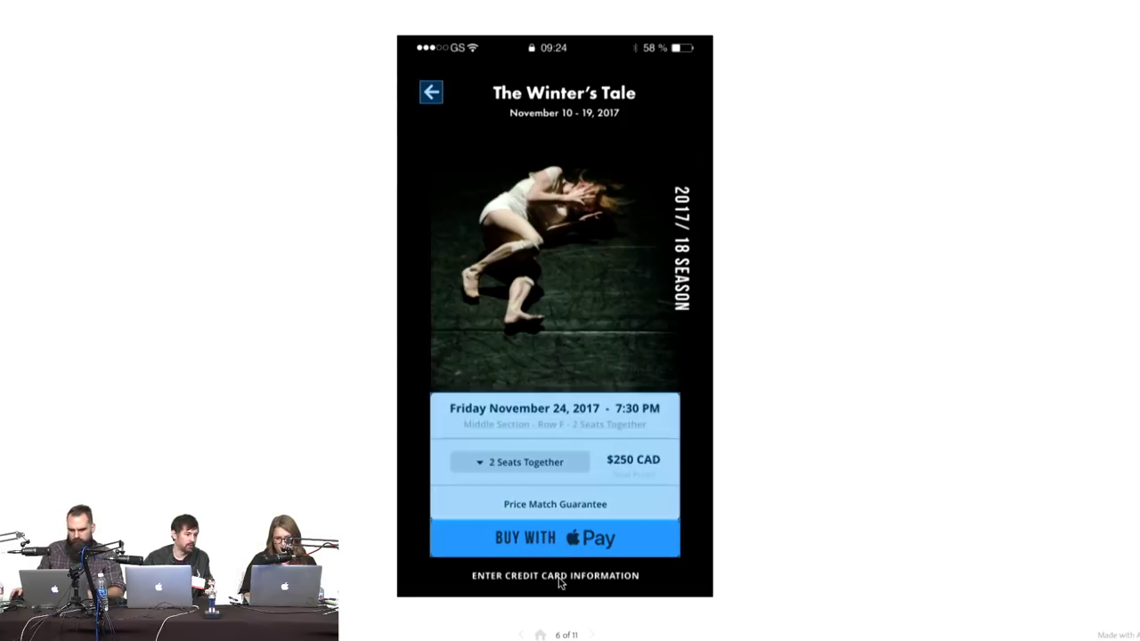
pyautogui.click(552, 471)
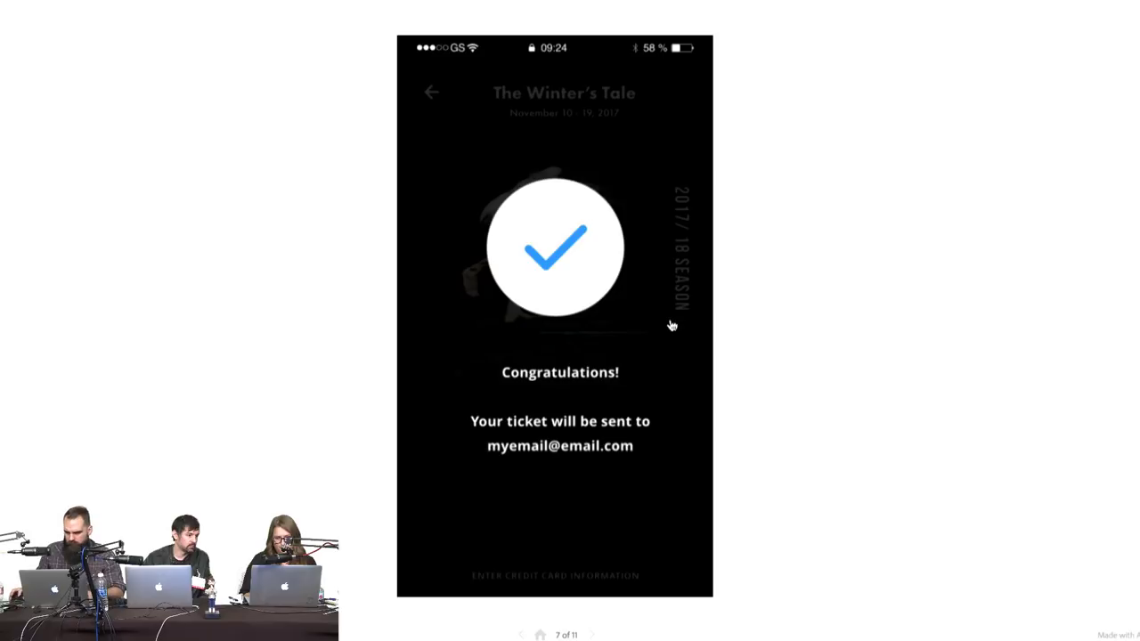
pyautogui.click(578, 247)
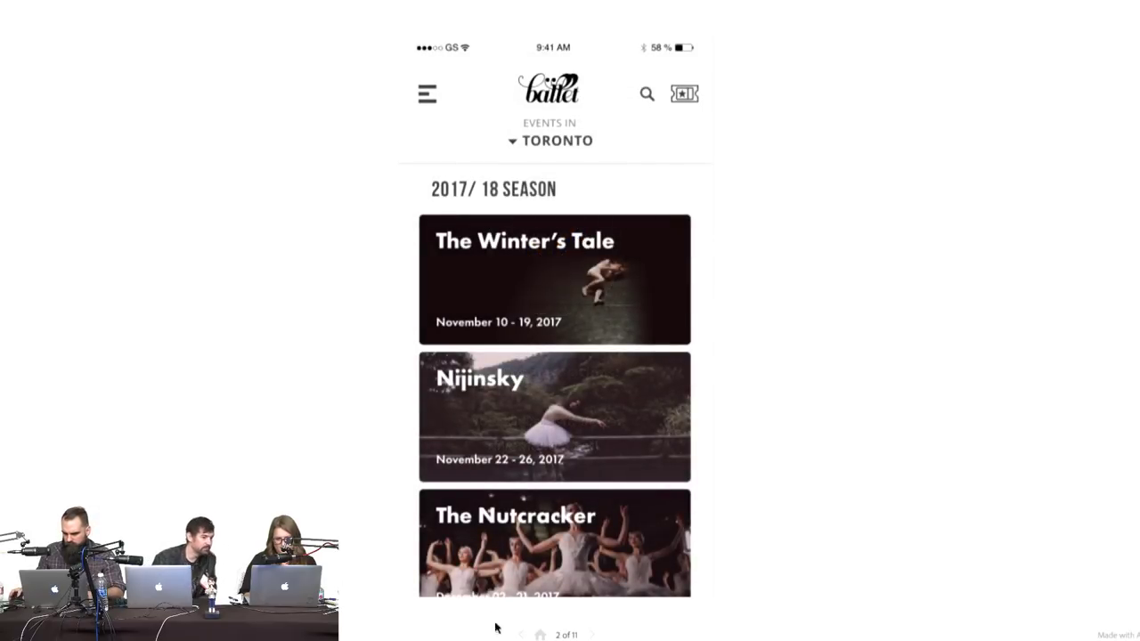
pyautogui.click(570, 242)
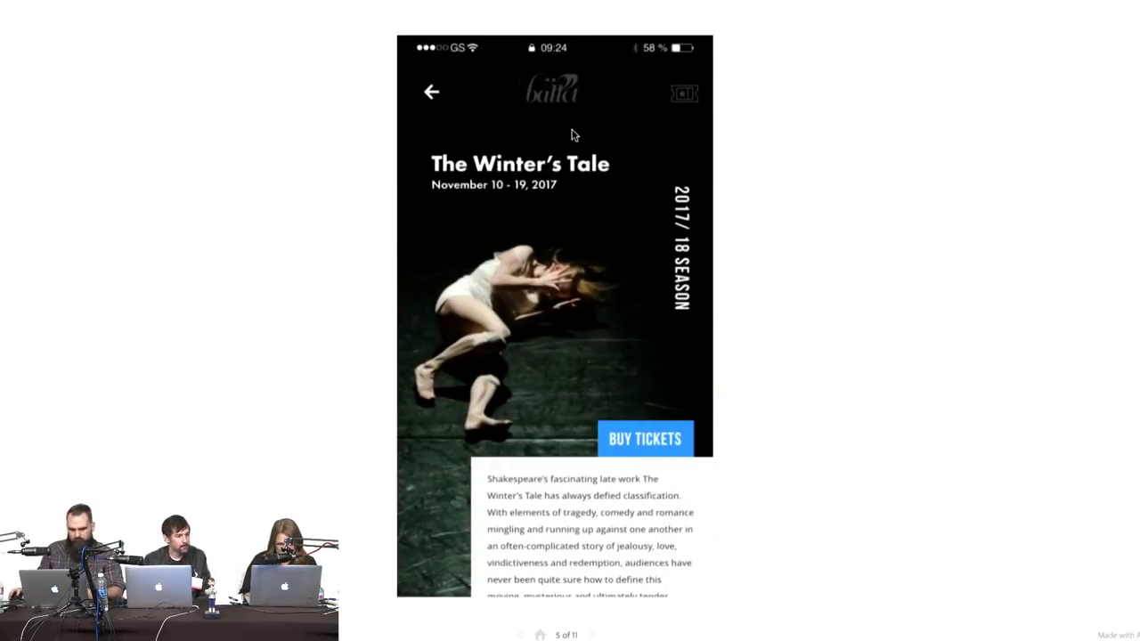
pyautogui.click(433, 91)
# - Test the Toronto city picker with its city list and current-location option, and reopen The Winter's Tale details
pyautogui.click(563, 142)
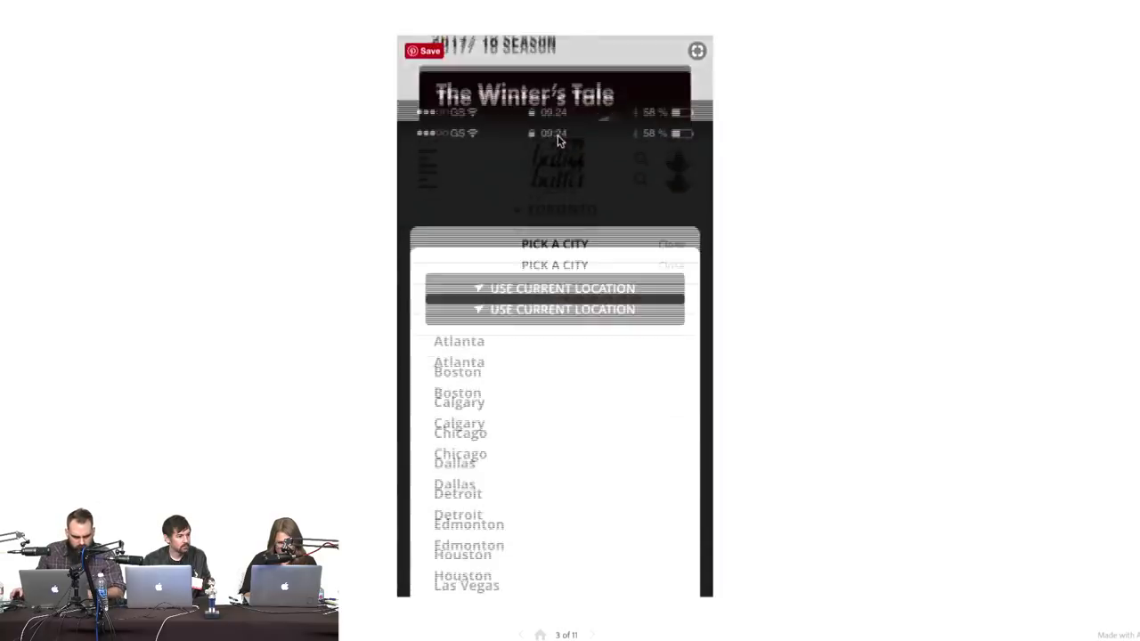
pyautogui.scroll(-2, 561, 436)
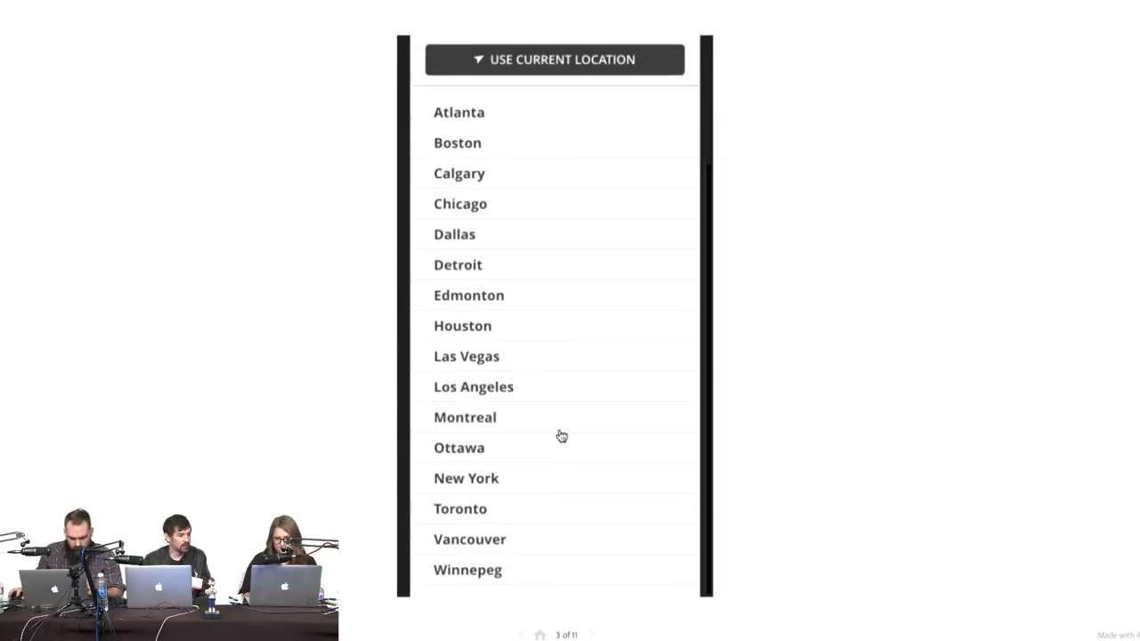
pyautogui.scroll(3, 561, 436)
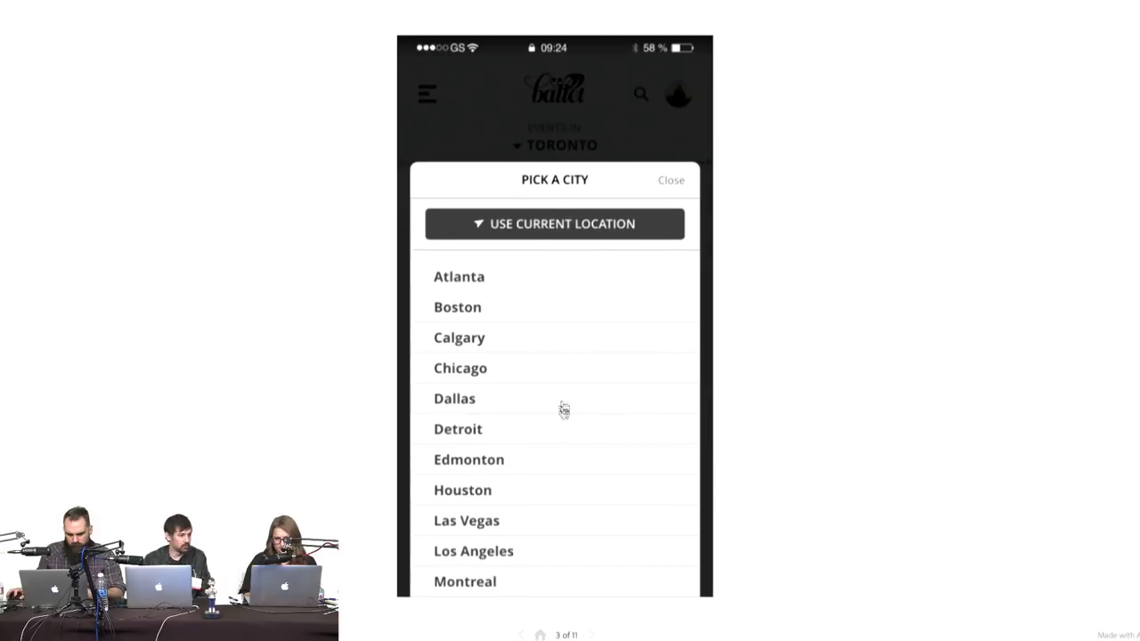
pyautogui.click(546, 126)
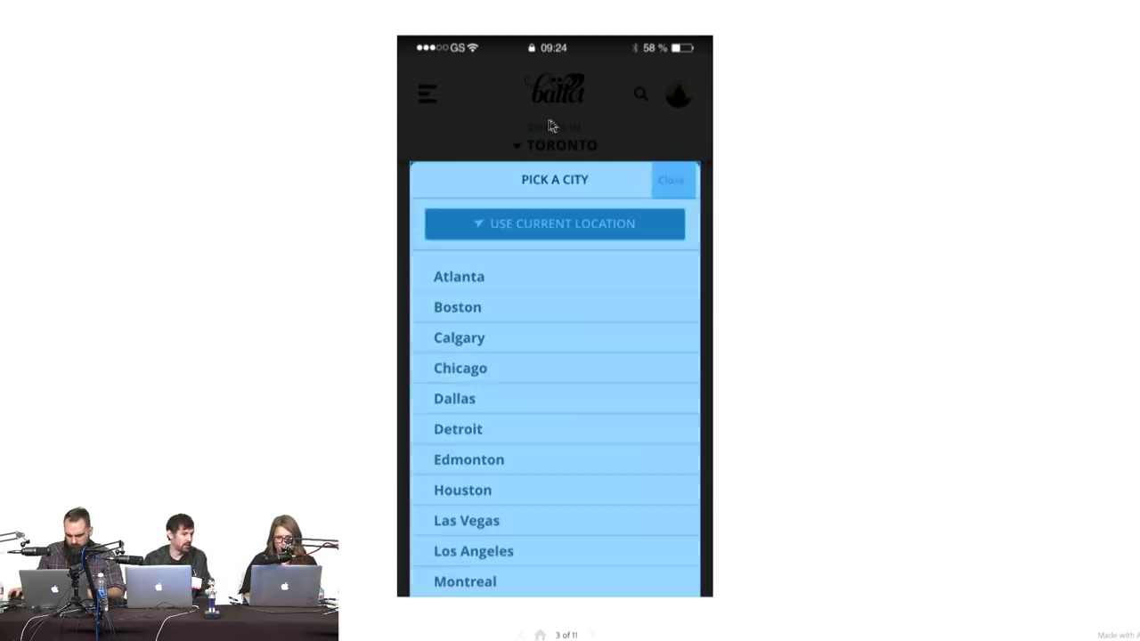
pyautogui.click(559, 223)
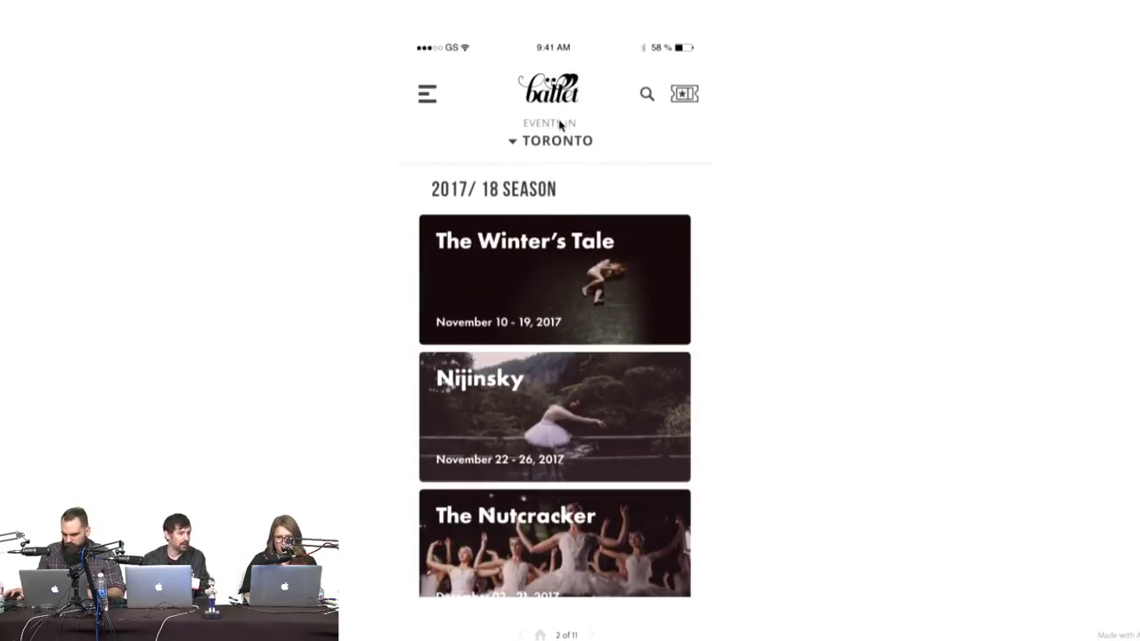
pyautogui.click(553, 303)
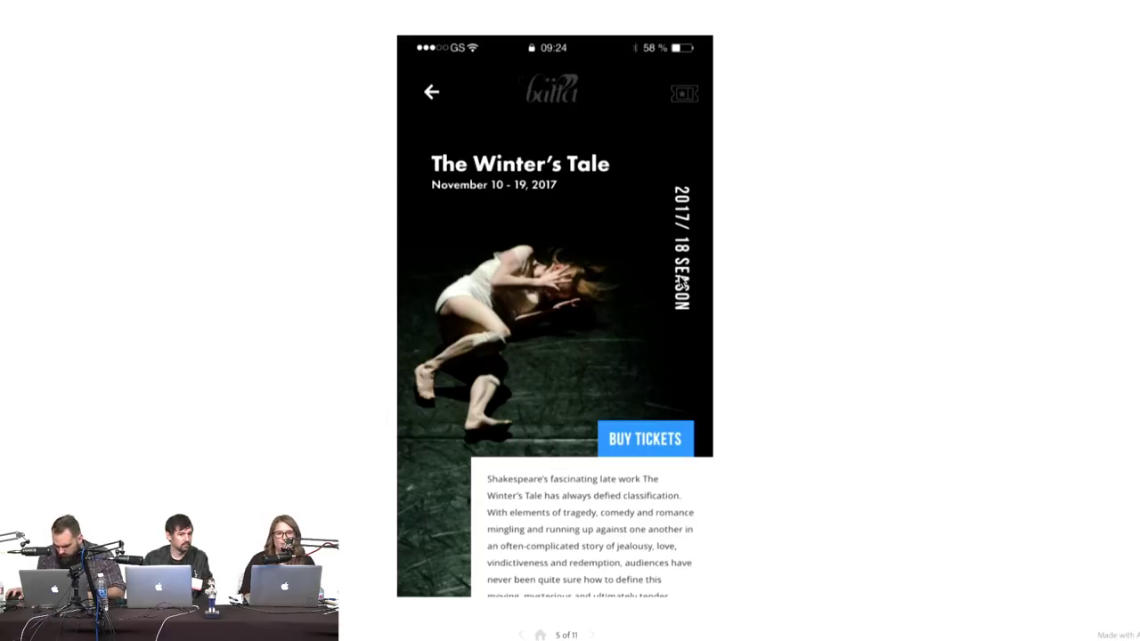
pyautogui.scroll(-1, 681, 294)
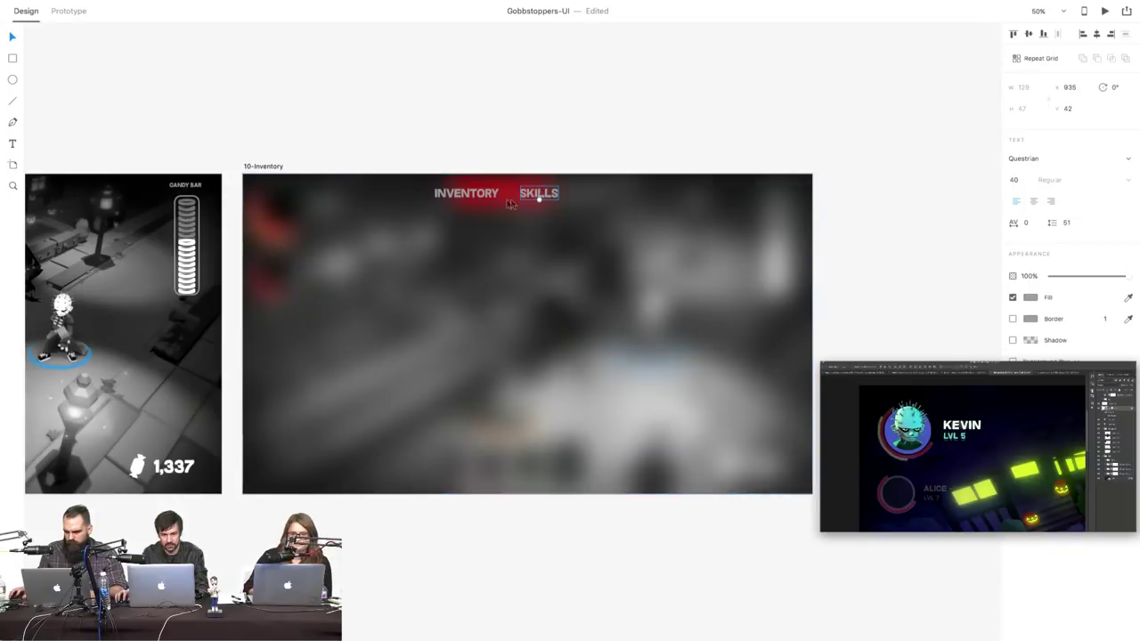
# - Switch to the Gobbstoppers-UI file in XD and shift the INVENTORY and SKILLS labels together rightward on the 10-Inventory artboard
pyautogui.click(485, 194)
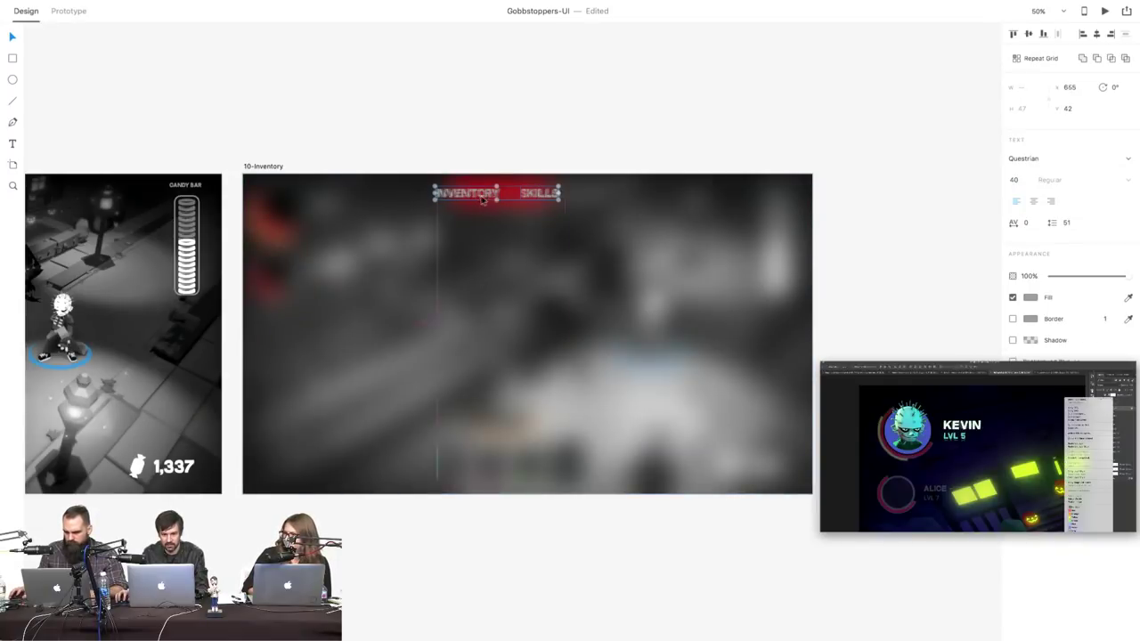
pyautogui.moveTo(482, 200); pyautogui.dragTo(506, 202)
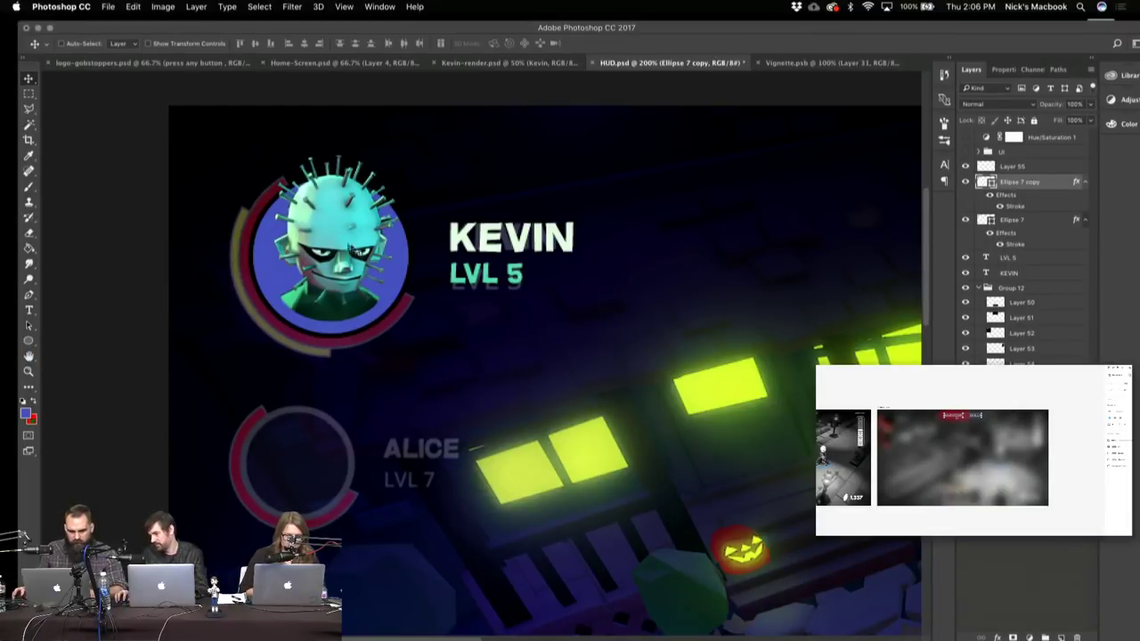
# - Switch to HUD.psd in Photoshop, zoom to 300% on Kevin's portrait, and toggle Layer 55 and Ellipse 7 copy to identify their contents
pyautogui.press('z')
pyautogui.click(340, 239)
pyautogui.press('v')
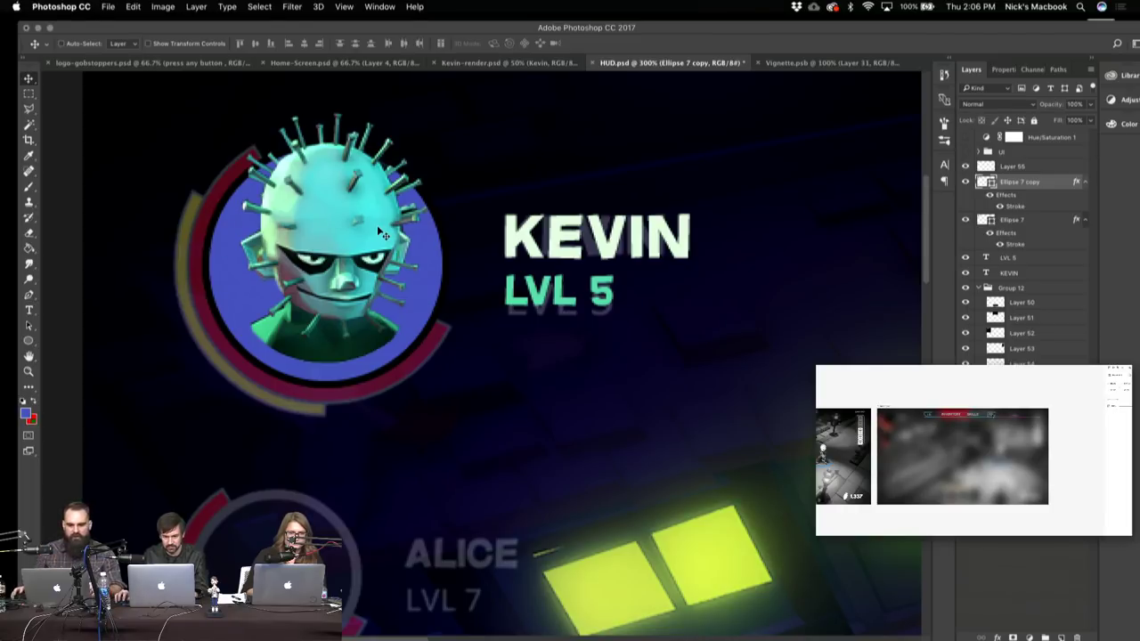
pyautogui.hscroll(-5, 439, 272)
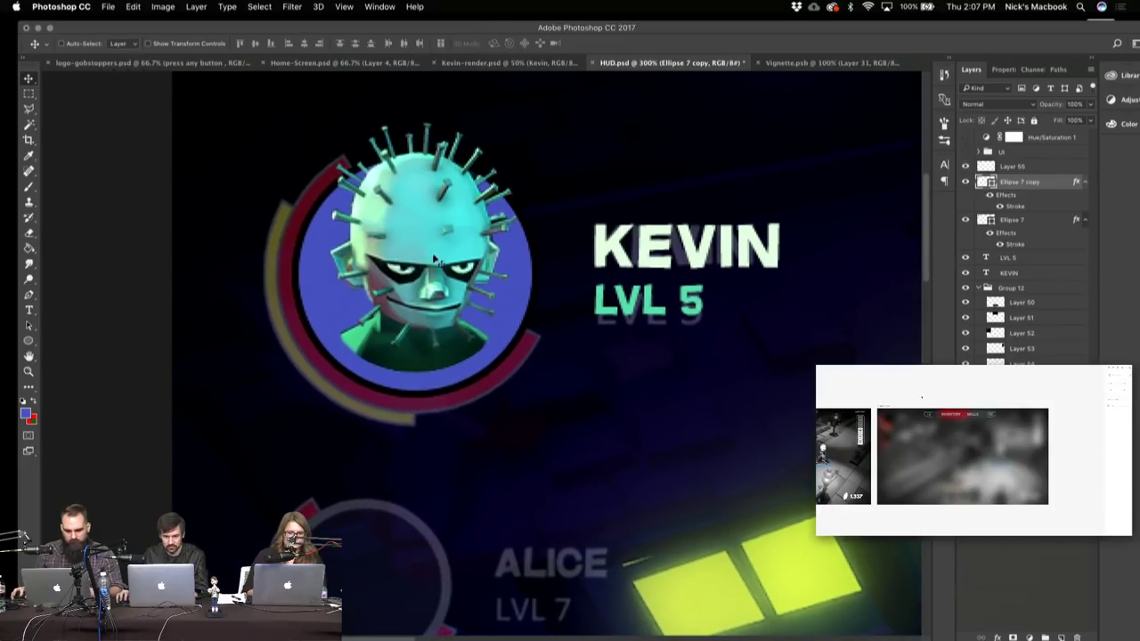
pyautogui.keyDown('ctrl'); pyautogui.click(439, 241); pyautogui.keyUp('ctrl')
pyautogui.click(966, 166)
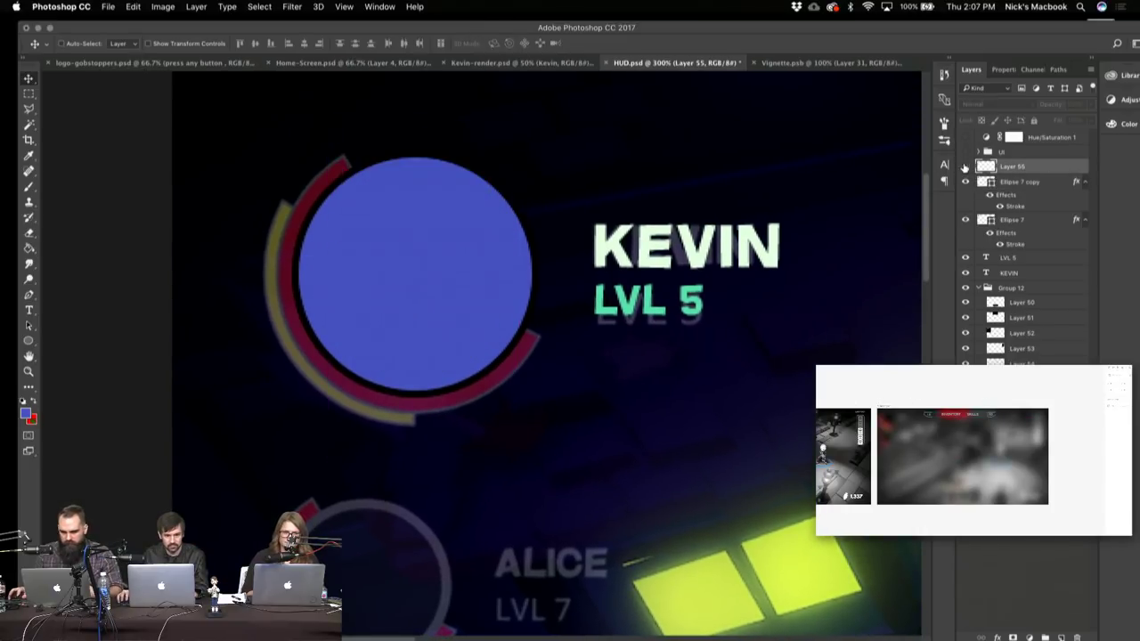
pyautogui.click(965, 166)
pyautogui.click(1024, 181)
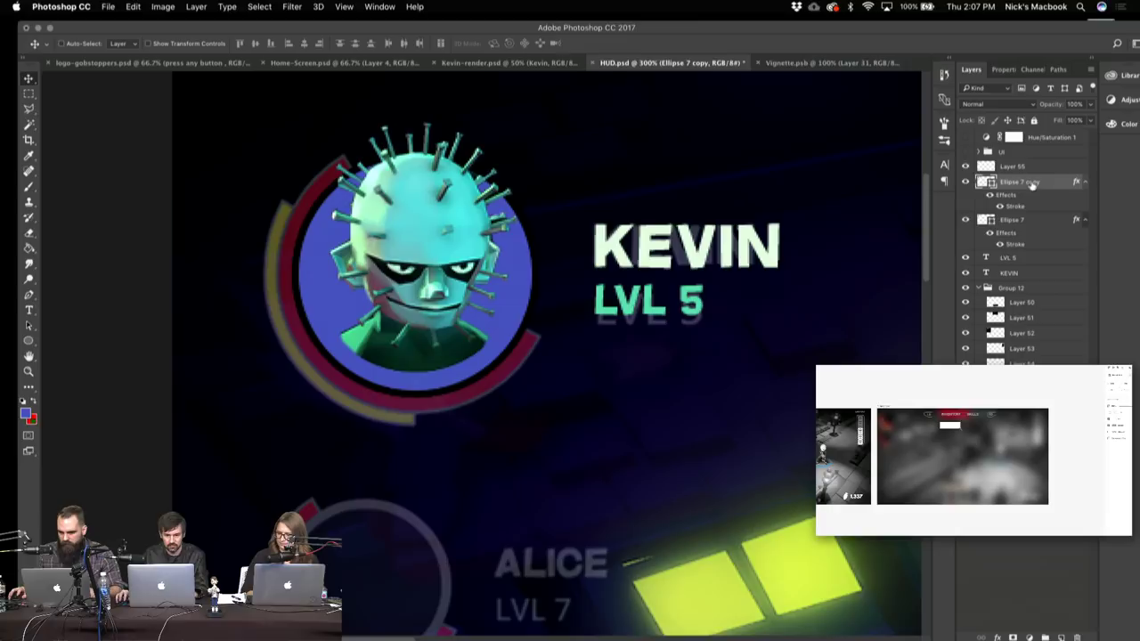
pyautogui.click(966, 182)
pyautogui.click(965, 182)
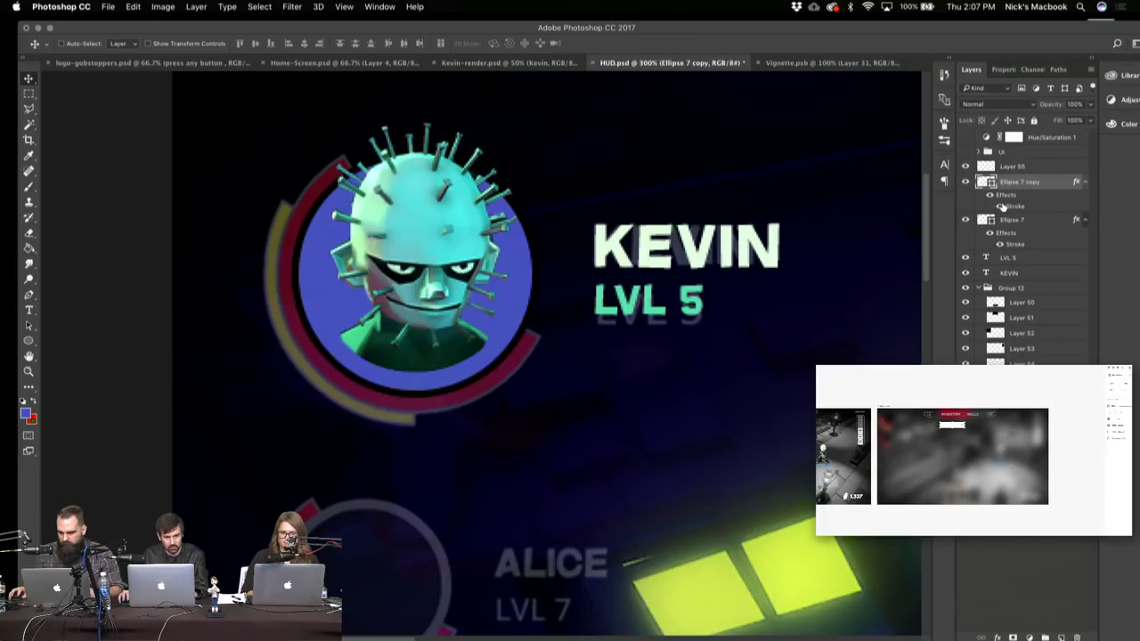
pyautogui.rightClick(1006, 188)
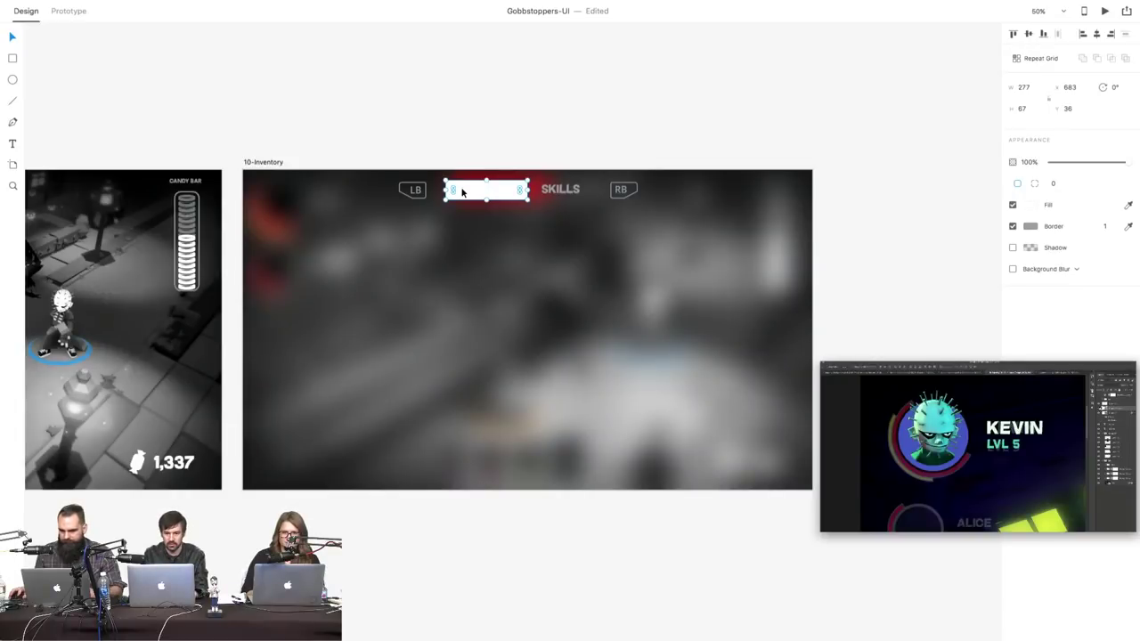
# - Switch to XD, send the white rectangle behind the INVENTORY label, and pull its lower corners into a slanted, uneven shape
pyautogui.press('super+[')
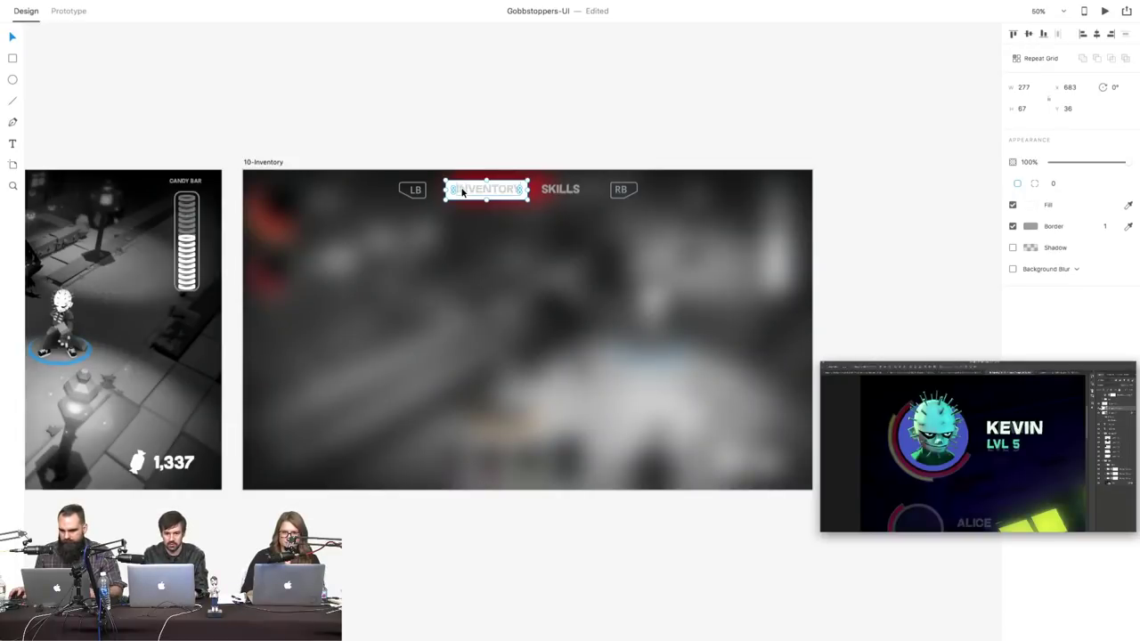
pyautogui.click(517, 298)
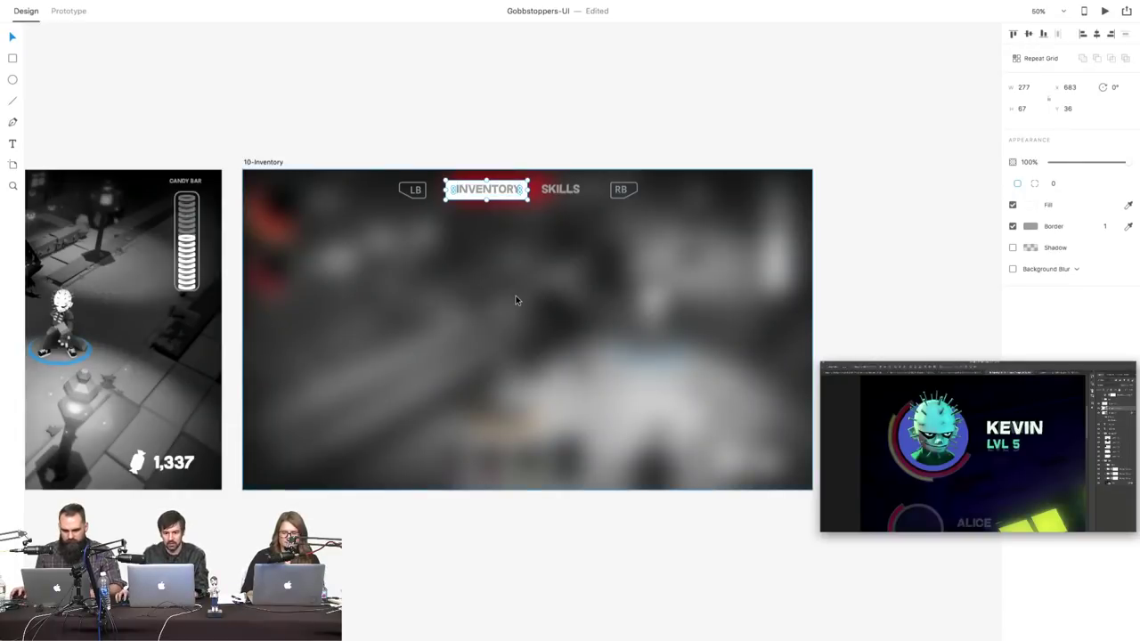
pyautogui.click(455, 199)
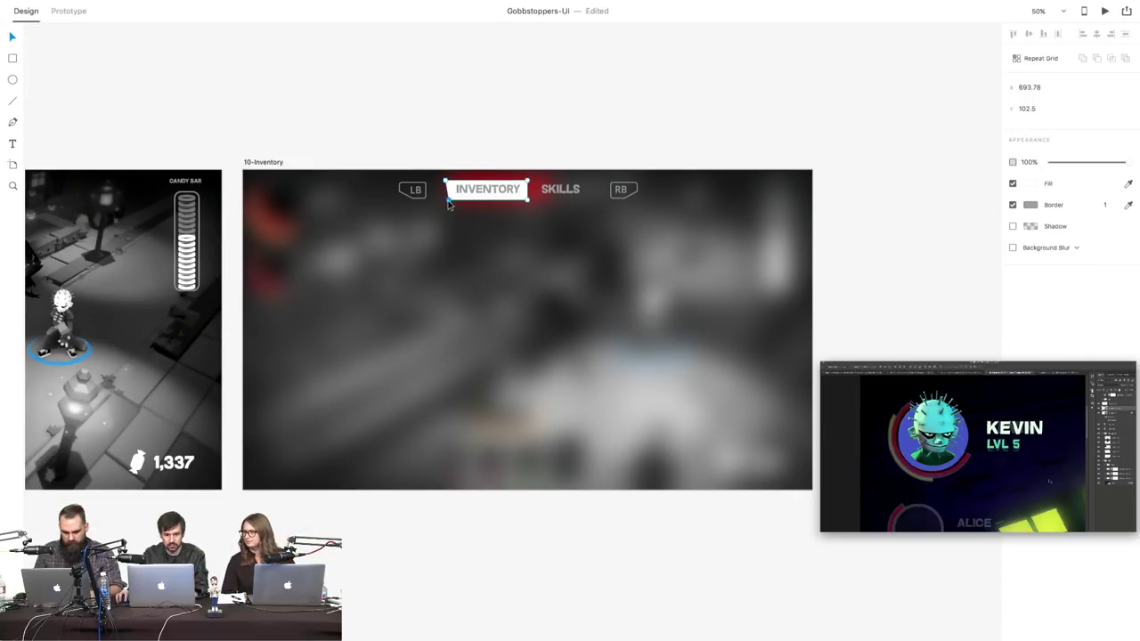
pyautogui.moveTo(452, 204); pyautogui.dragTo(452, 208)
pyautogui.moveTo(526, 202); pyautogui.dragTo(468, 198)
pyautogui.click(484, 203)
pyautogui.click(461, 211)
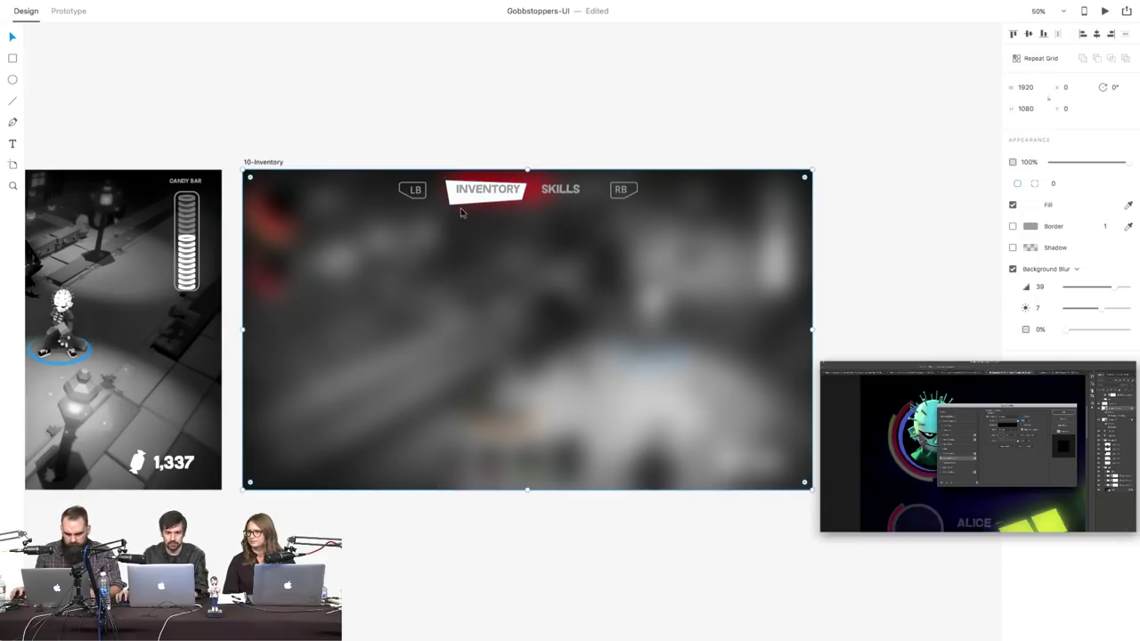
# - Reposition the slanted white shape behind the INVENTORY label to X 686.5, Y 29.5, and deselect it
pyautogui.click(467, 202)
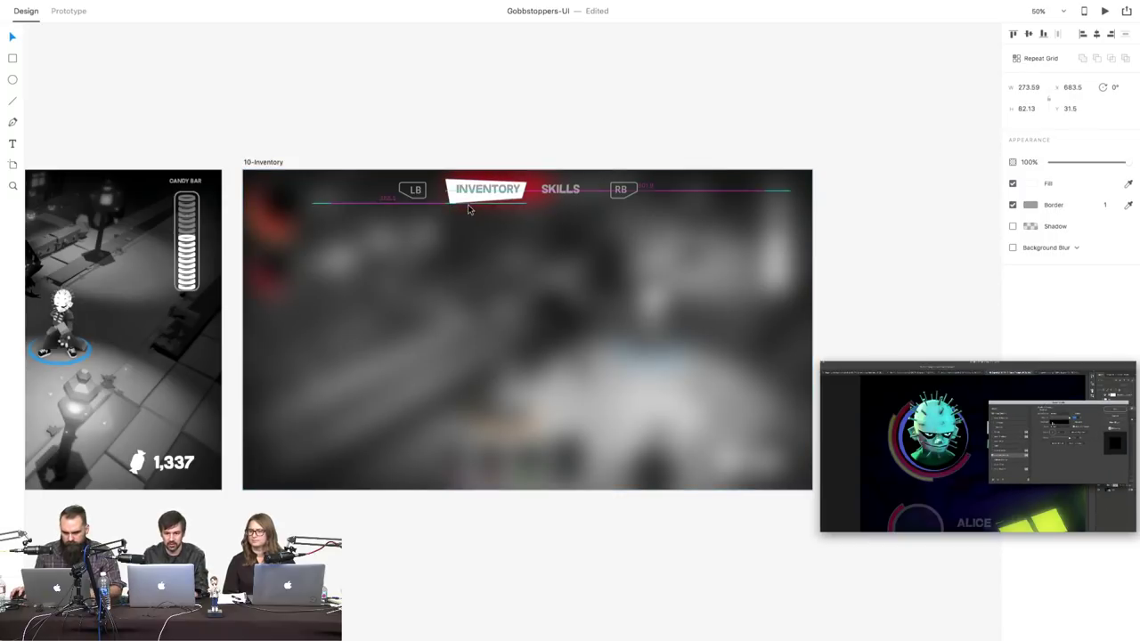
pyautogui.moveTo(469, 209); pyautogui.dragTo(470, 210)
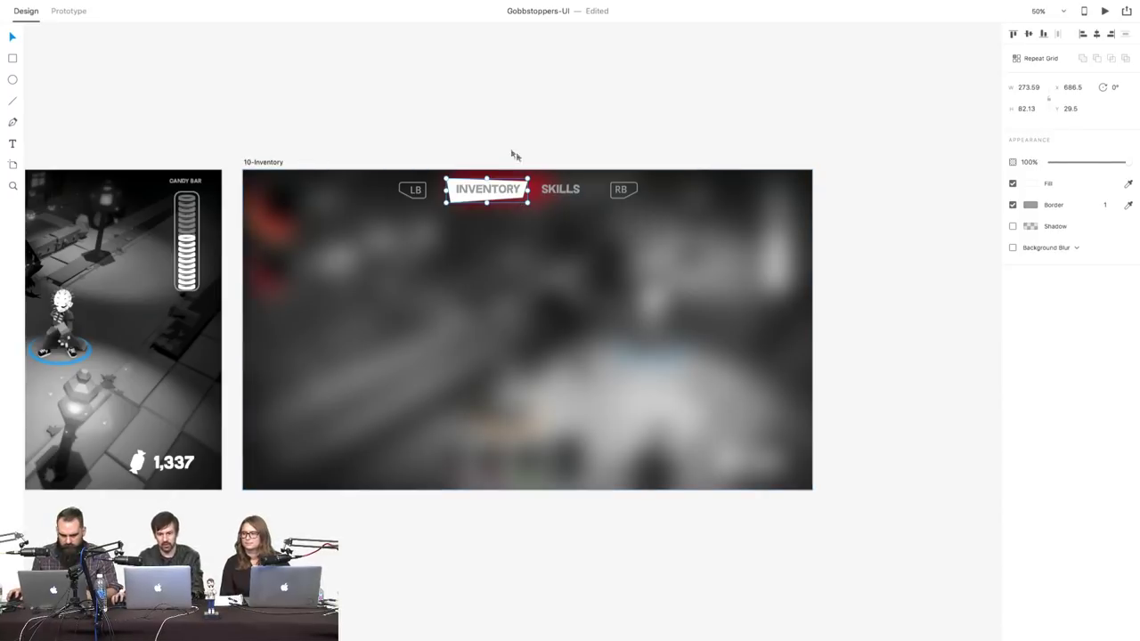
pyautogui.click(497, 140)
# - Import Kevin-Inventory-BW.png from the exports folder onto the 10-Inventory artboard
pyautogui.hscroll(2, 522, 372)
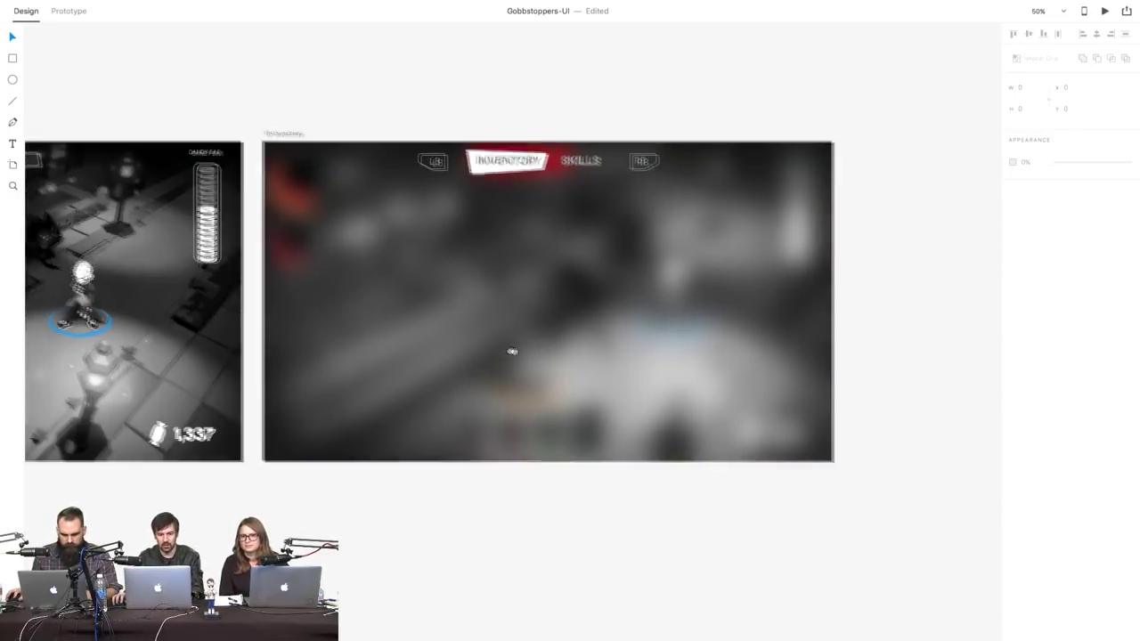
pyautogui.hscroll(-2, 390, 301)
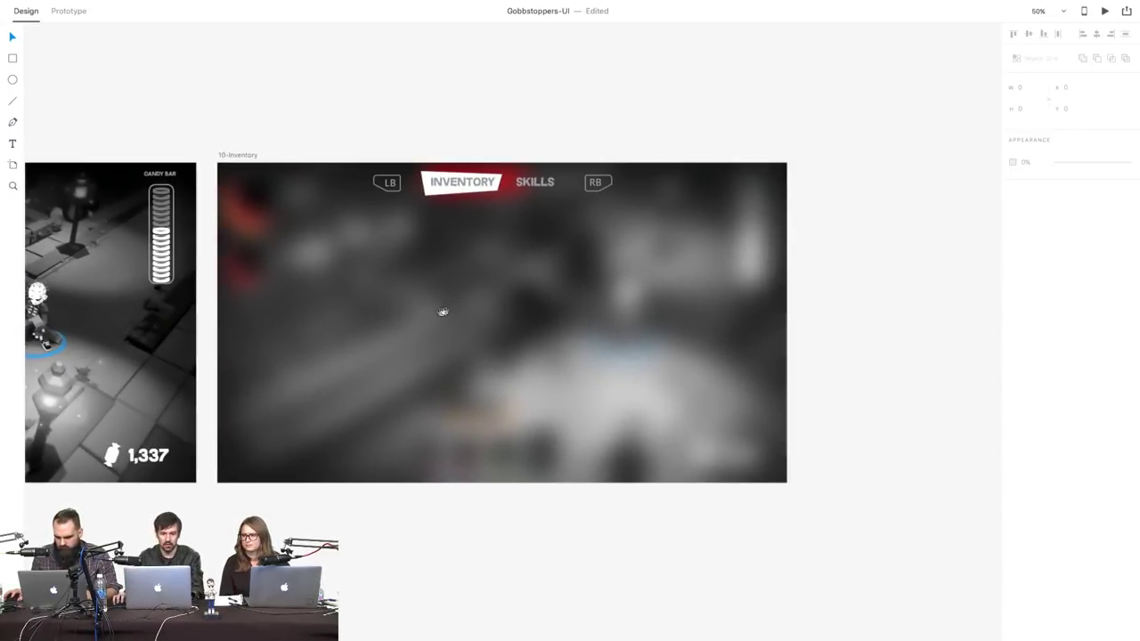
pyautogui.hscroll(-2, 491, 353)
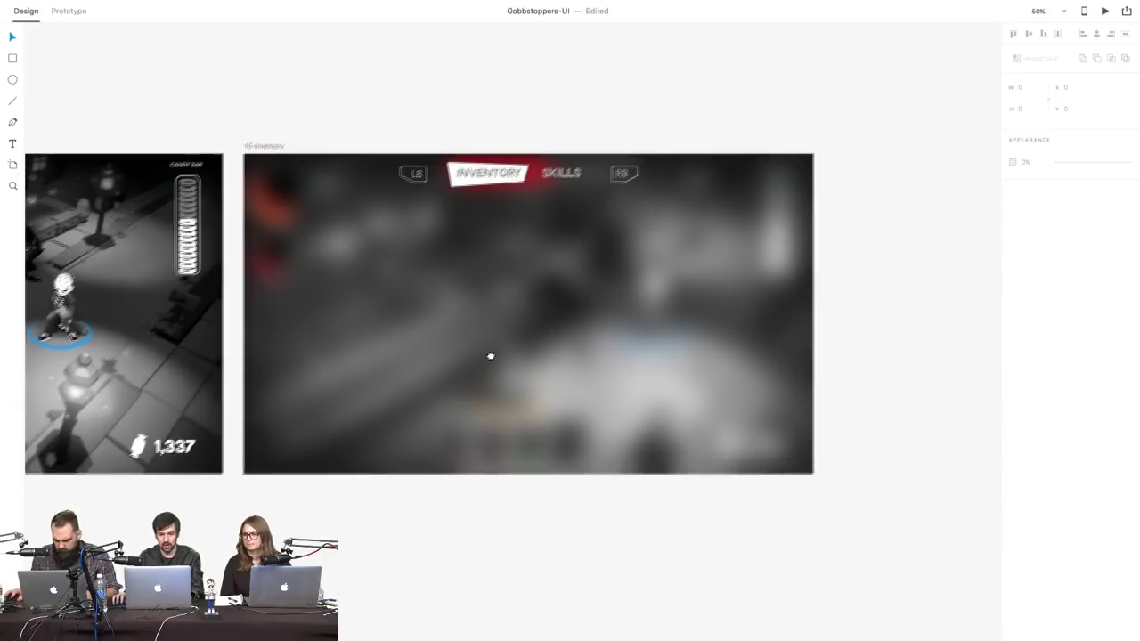
pyautogui.click(61, 6)
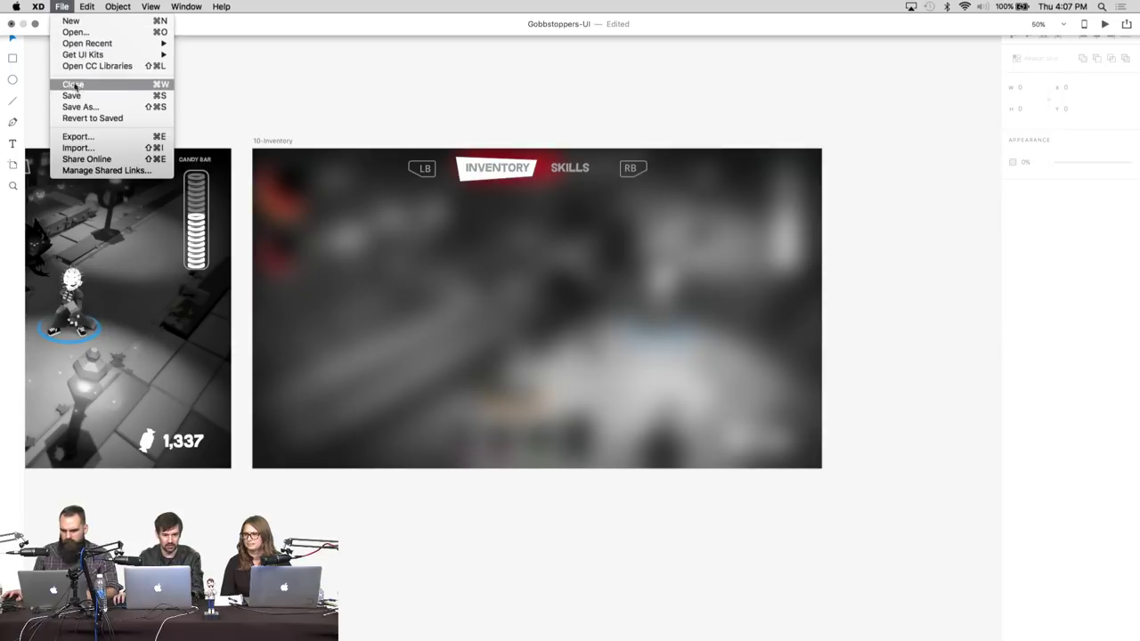
pyautogui.click(79, 148)
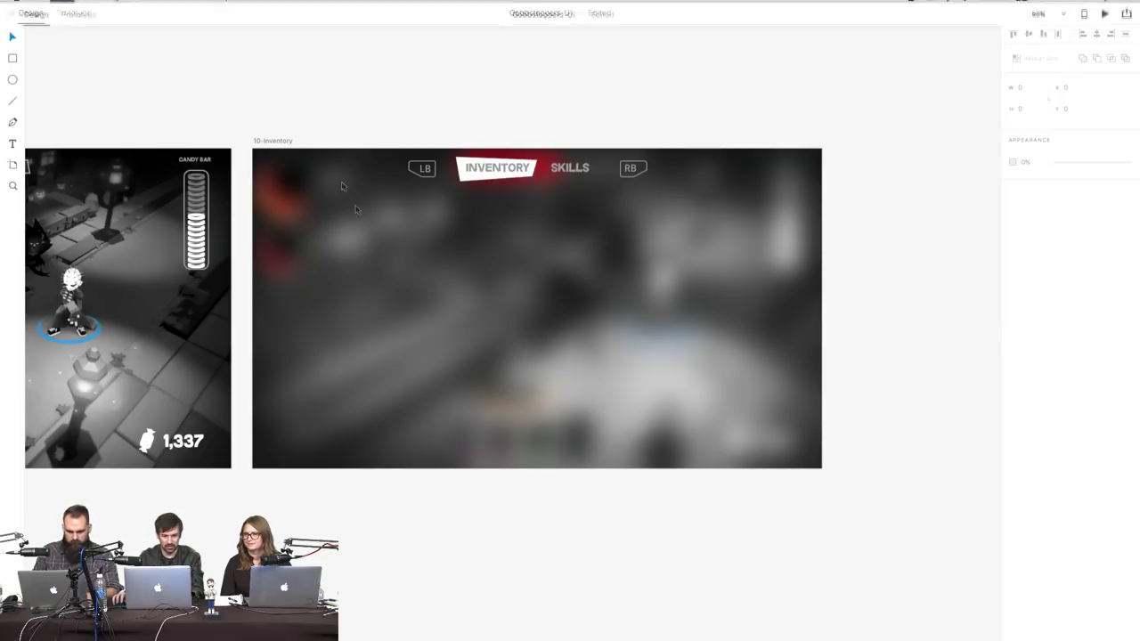
pyautogui.click(516, 89)
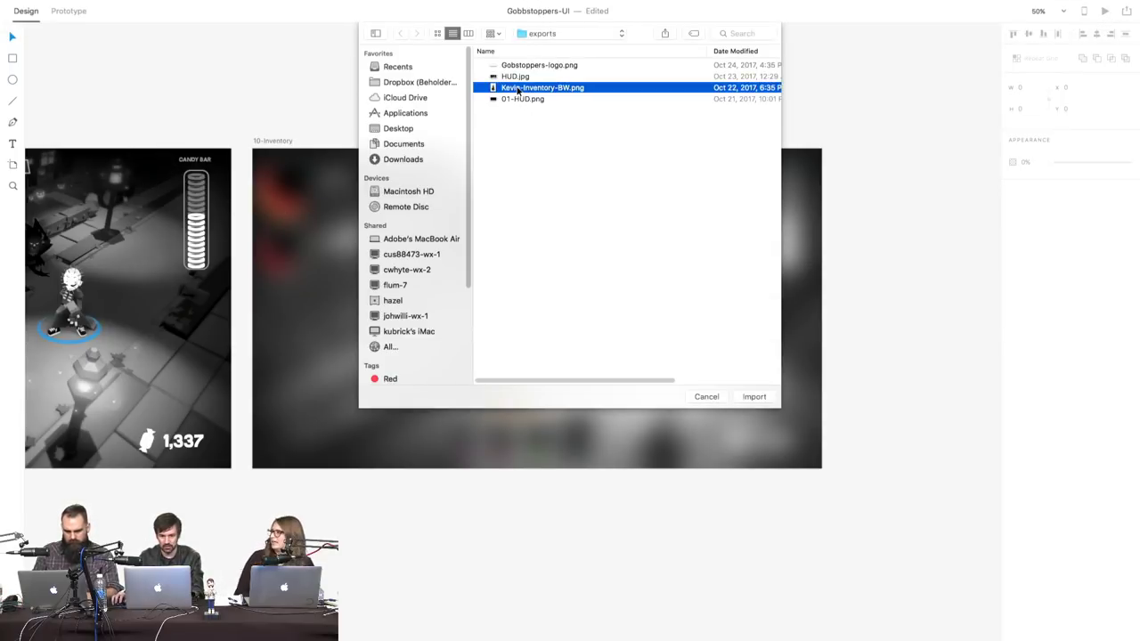
pyautogui.click(757, 397)
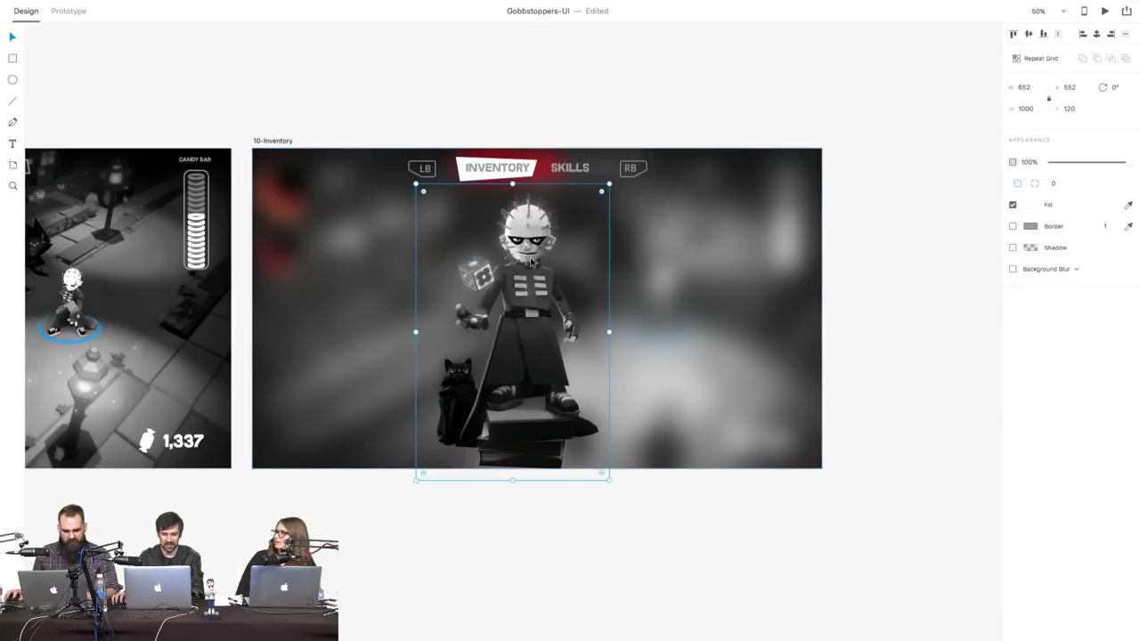
# - Scale the character image to 638 × 978, place it at X 354, Y 64 below the tab header, and deselect it
pyautogui.moveTo(524, 301); pyautogui.dragTo(496, 303)
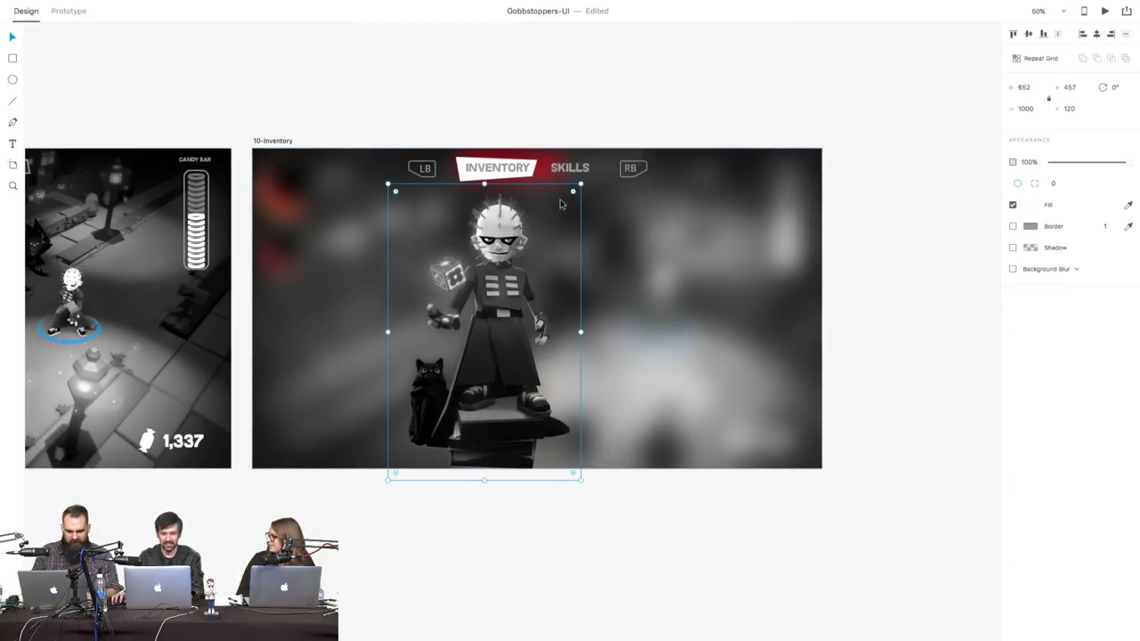
pyautogui.moveTo(580, 184); pyautogui.dragTo(559, 218)
pyautogui.moveTo(488, 311); pyautogui.dragTo(463, 283)
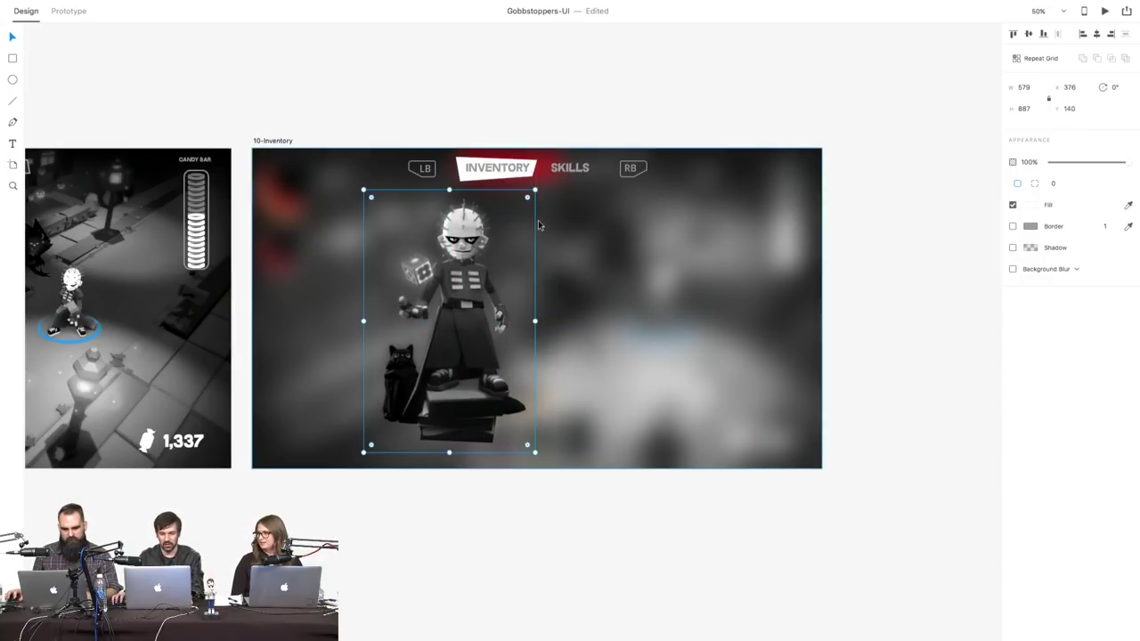
pyautogui.moveTo(534, 189); pyautogui.dragTo(561, 165)
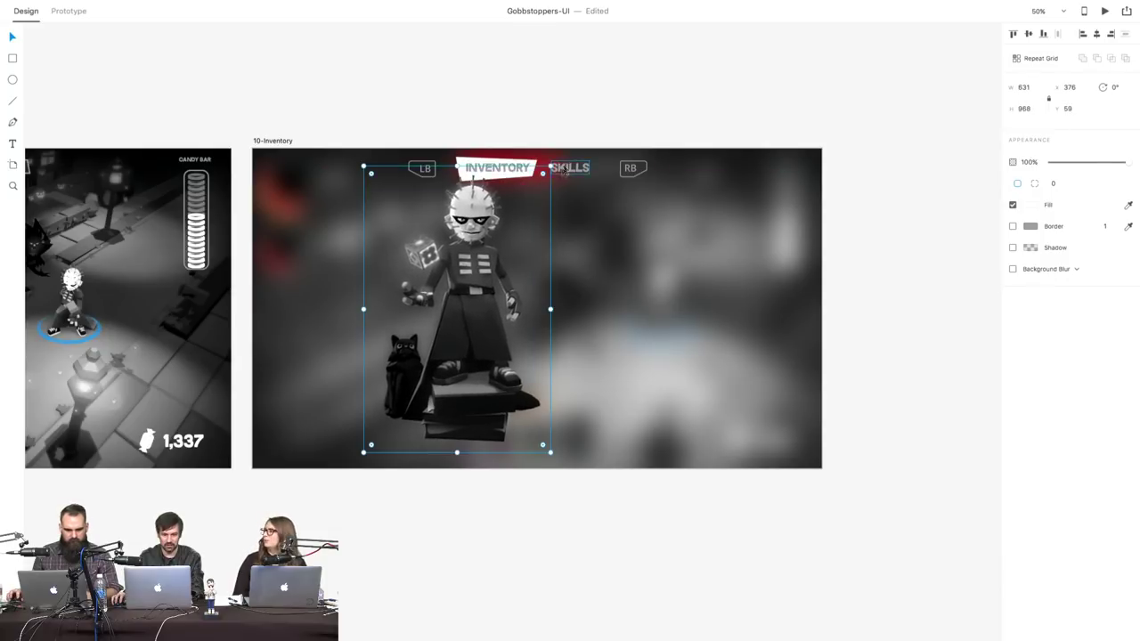
pyautogui.moveTo(499, 310); pyautogui.dragTo(475, 305)
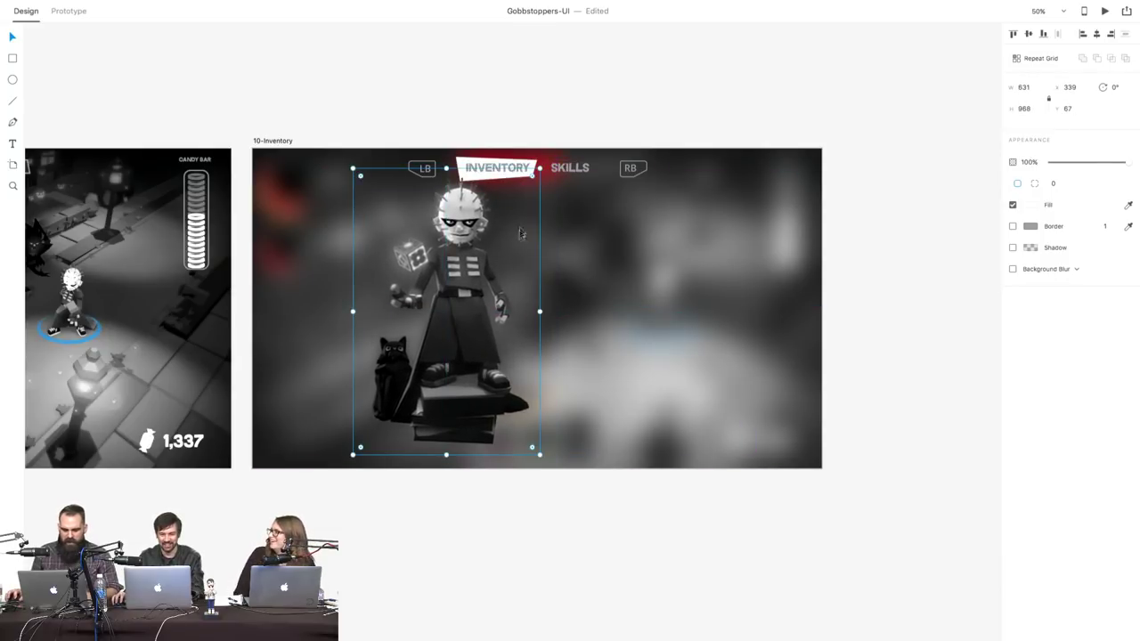
pyautogui.moveTo(538, 168); pyautogui.dragTo(543, 166)
pyautogui.moveTo(469, 274); pyautogui.dragTo(476, 294)
pyautogui.click(410, 107)
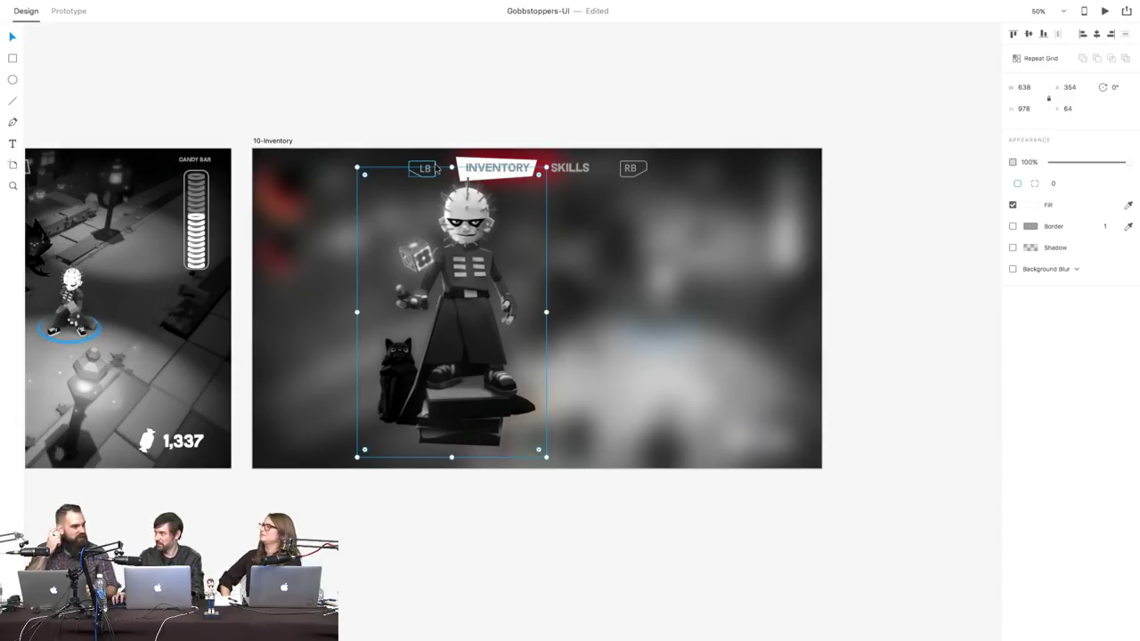
pyautogui.click(421, 99)
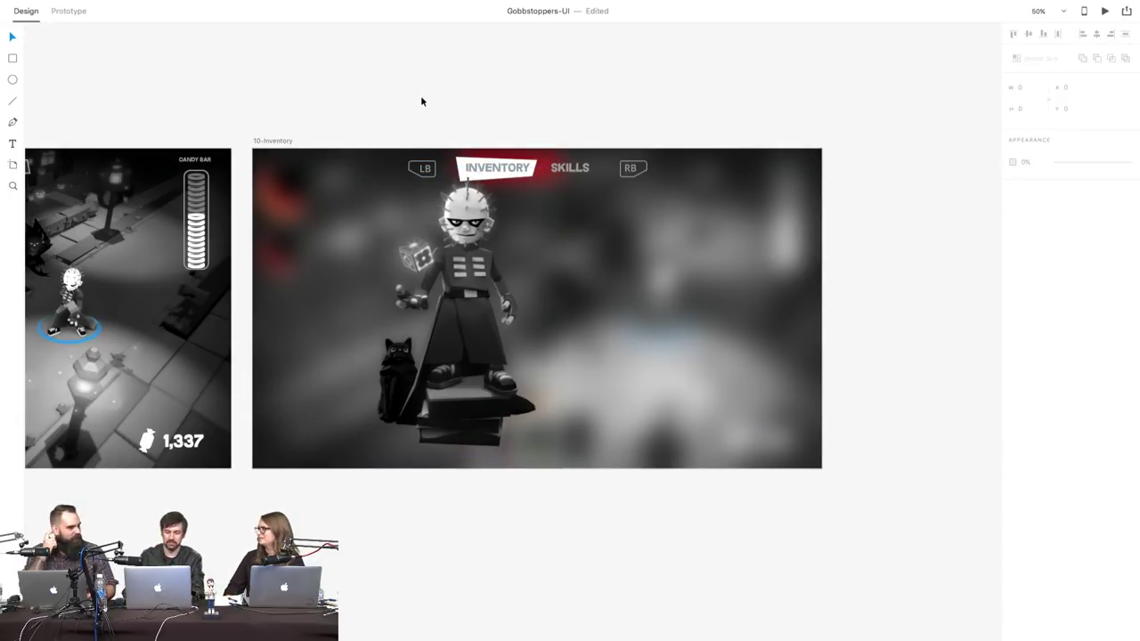
# - Nudge the character image slightly to the left on the 10-Inventory artboard and deselect it
pyautogui.click(478, 275)
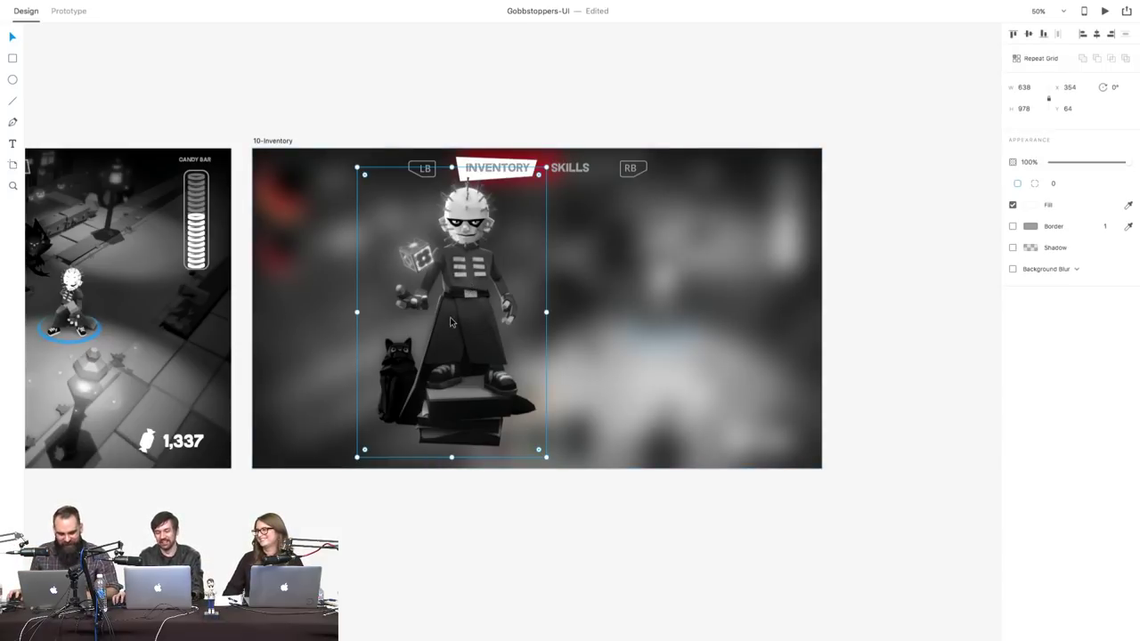
pyautogui.click(391, 106)
pyautogui.moveTo(475, 300); pyautogui.dragTo(474, 302)
pyautogui.click(401, 105)
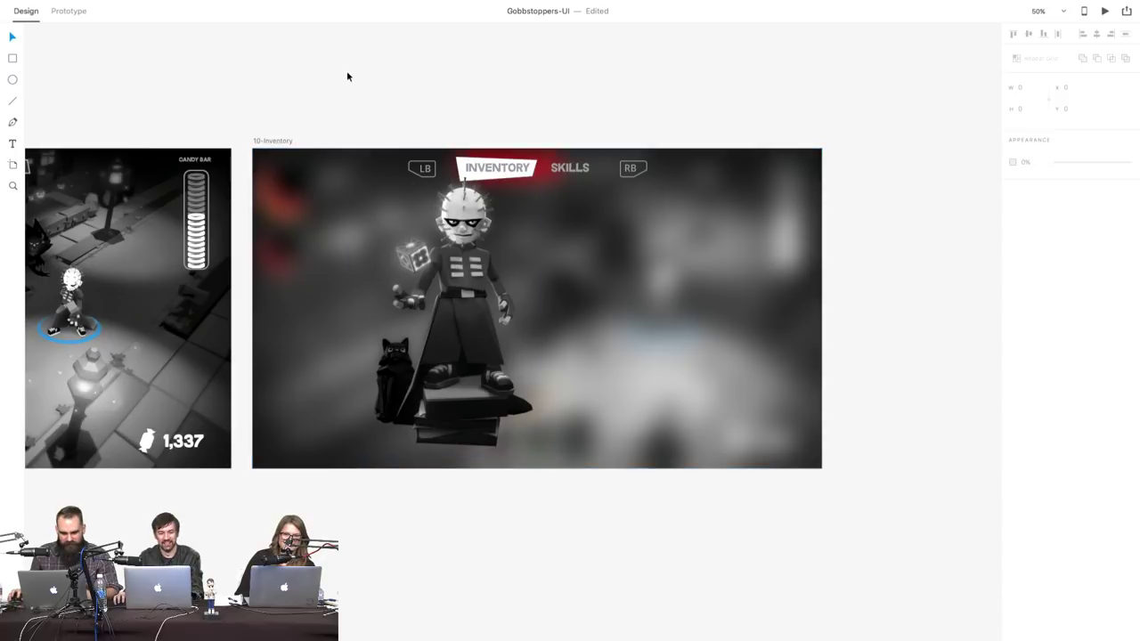
# - Draw a 161 × 161 white square to the left of the character and set its border width to 4
pyautogui.click(13, 58)
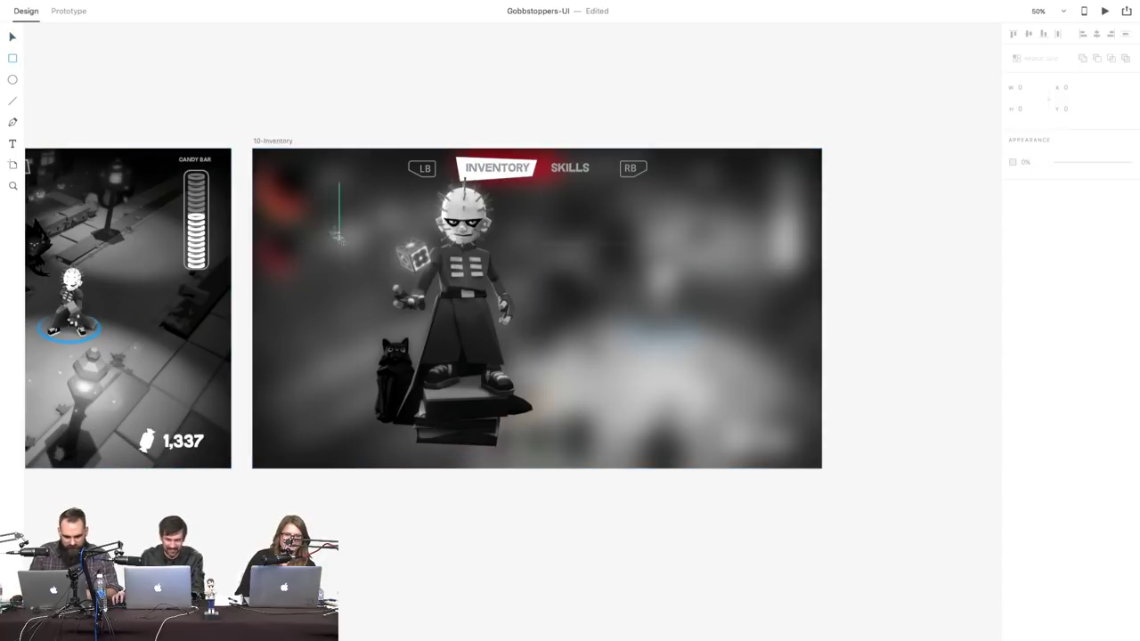
pyautogui.moveTo(269, 207)
pyautogui.mouseDown()
pyautogui.moveTo(306, 260)
pyautogui.moveTo(319, 256)
pyautogui.mouseUp()
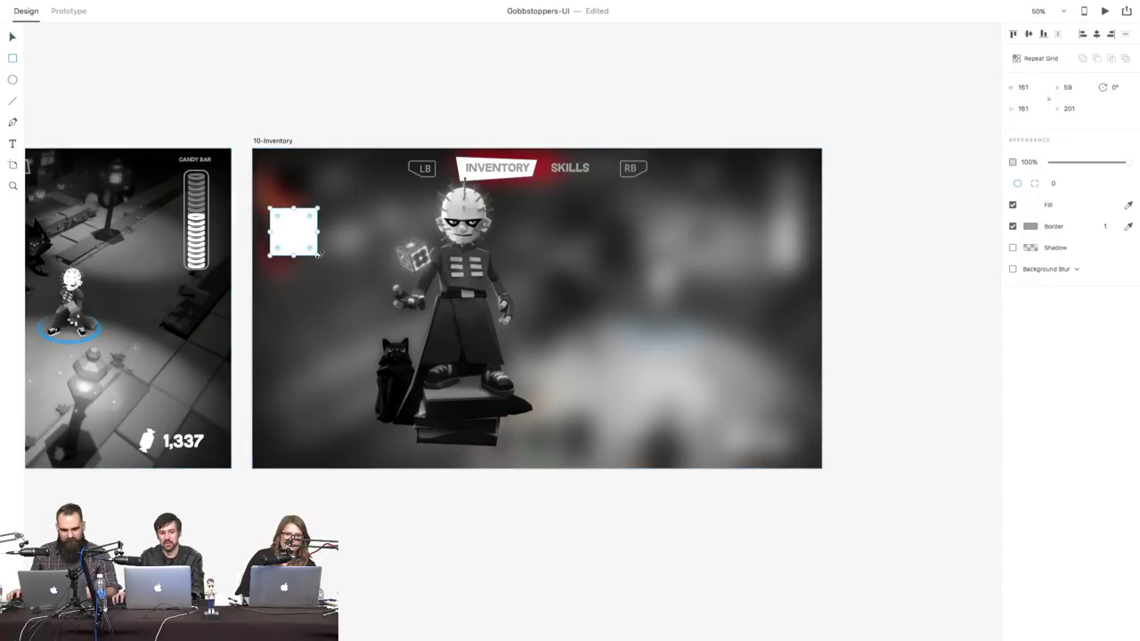
pyautogui.click(1114, 227)
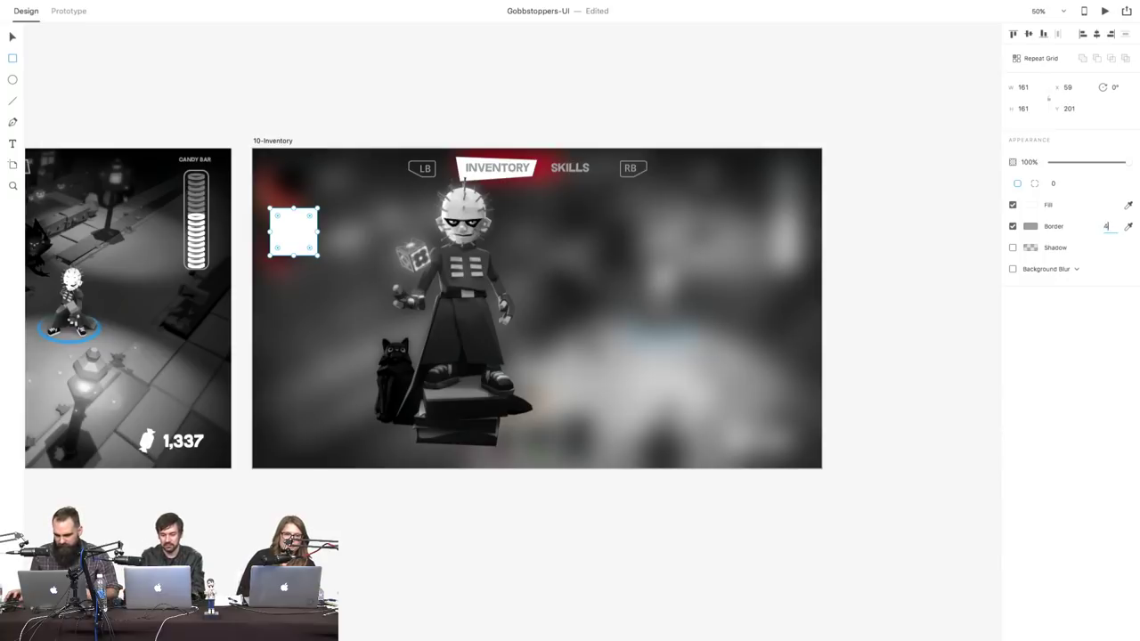
pyautogui.press('Return')
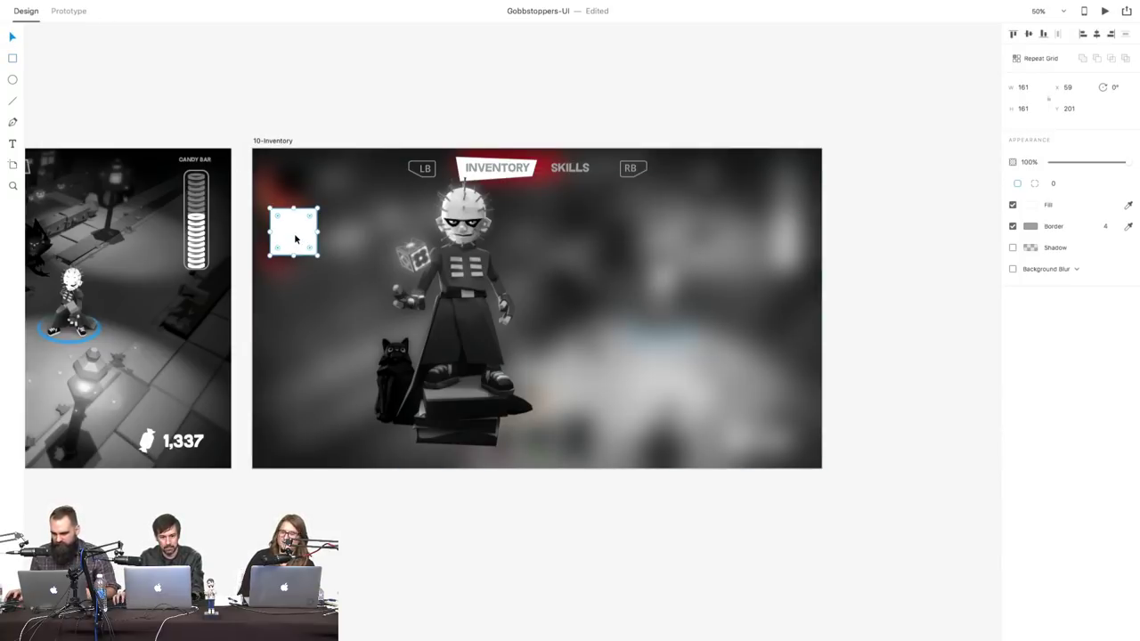
# - Move the white square up to X 59, Y 167 and deselect it
pyautogui.moveTo(295, 237); pyautogui.dragTo(298, 229)
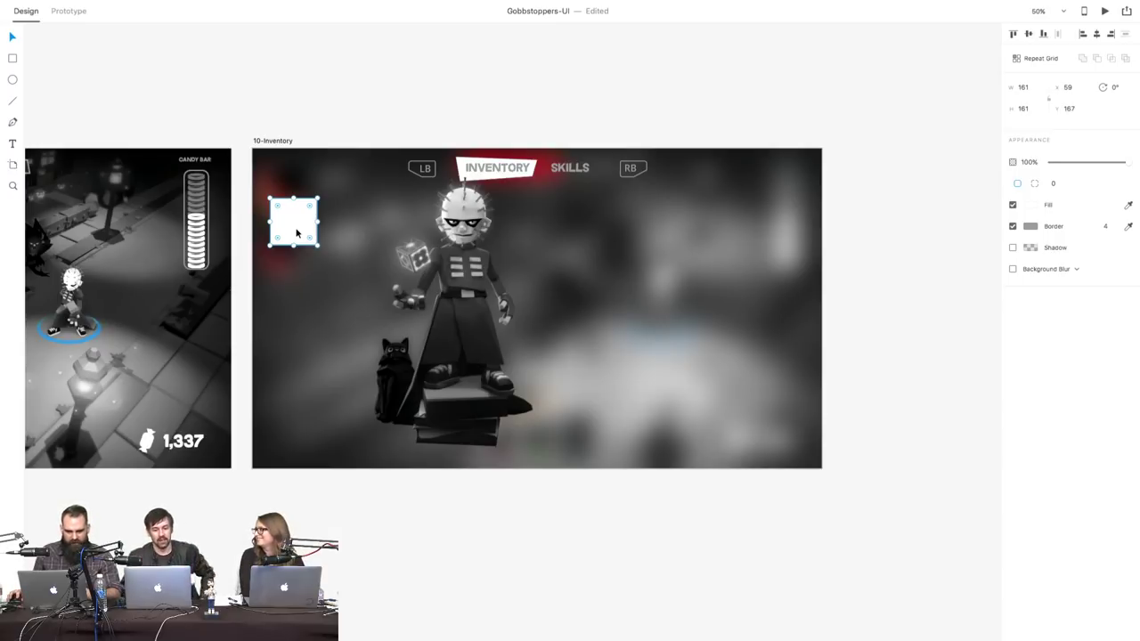
pyautogui.click(309, 325)
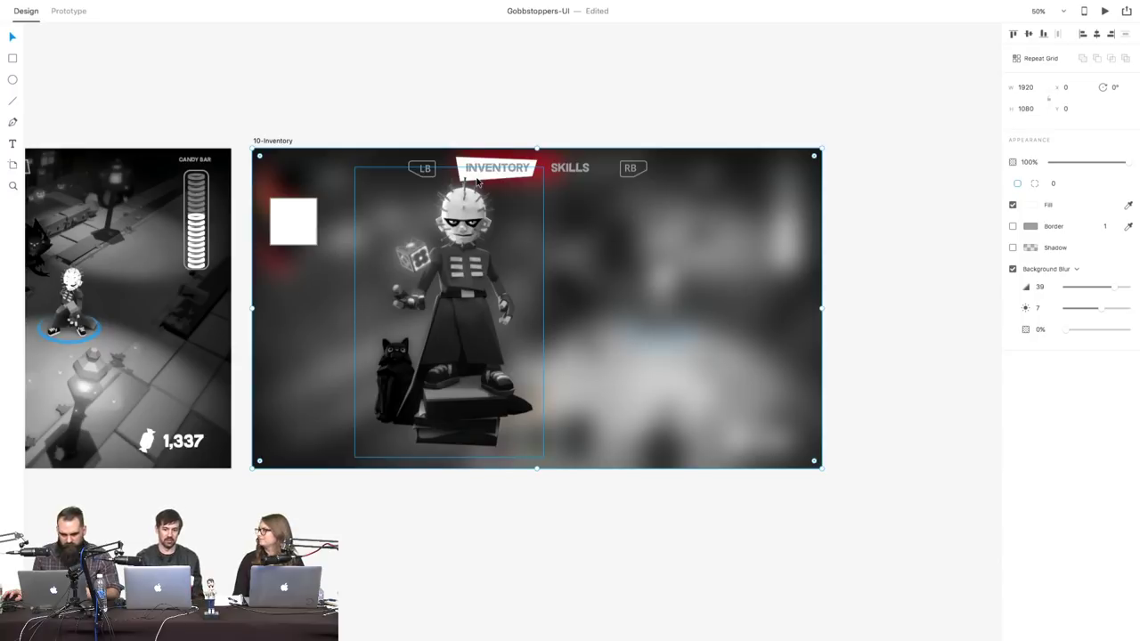
pyautogui.click(487, 98)
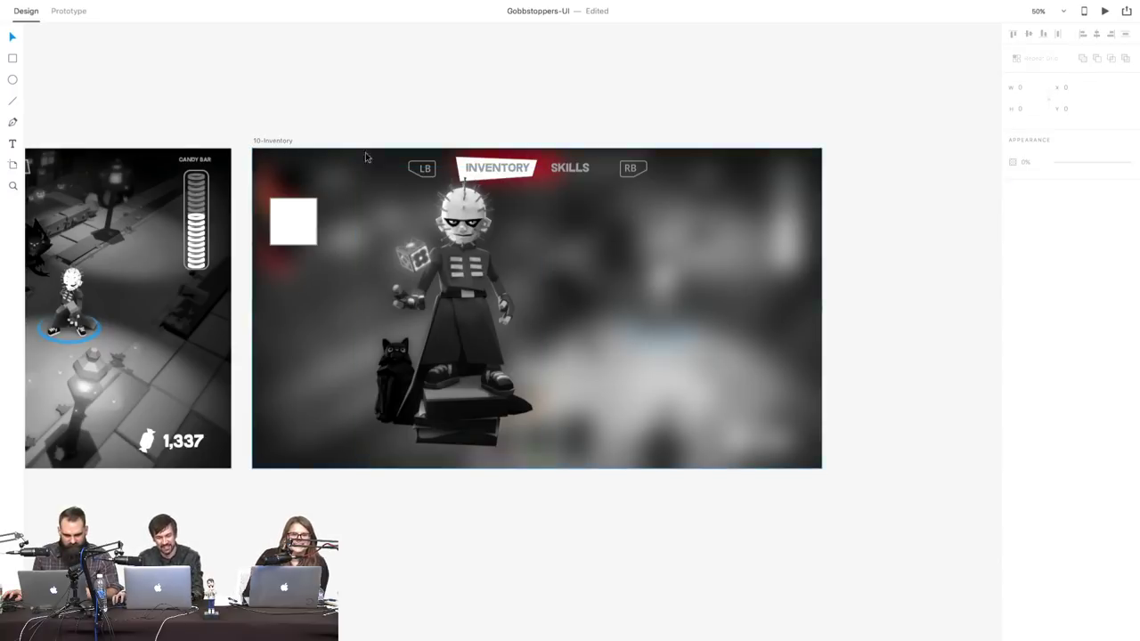
# - Duplicate the square twice in a column below the original, and shift both copies up so they start at Y 354
pyautogui.click(301, 214)
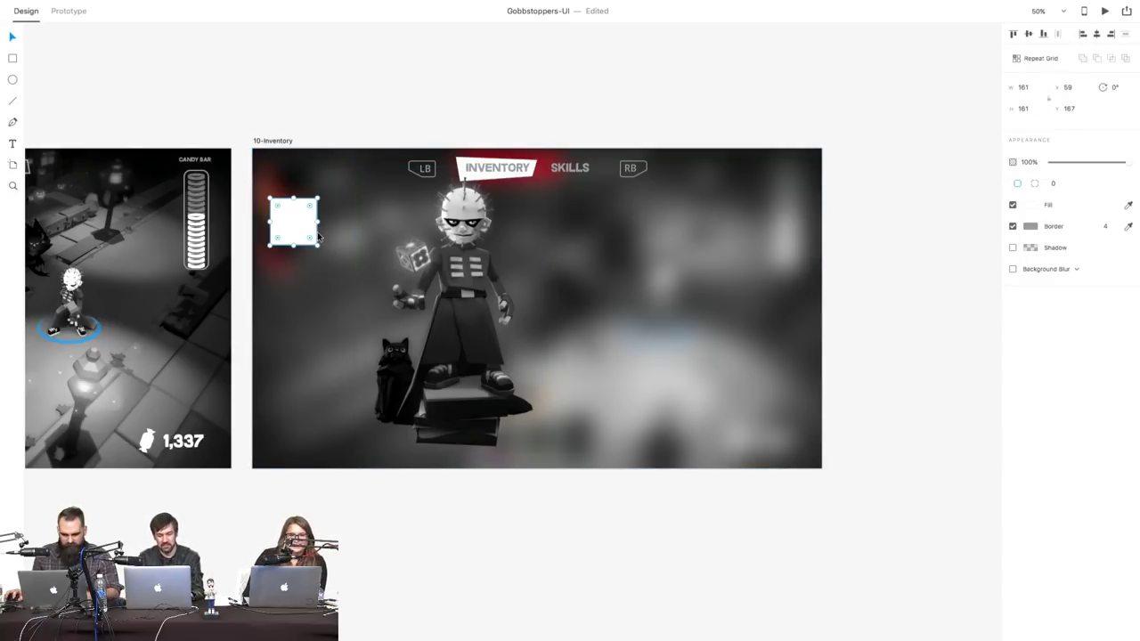
pyautogui.moveTo(317, 236); pyautogui.dragTo(312, 337)
pyautogui.click(307, 301)
pyautogui.keyDown('shift'); pyautogui.click(300, 333); pyautogui.keyUp('shift')
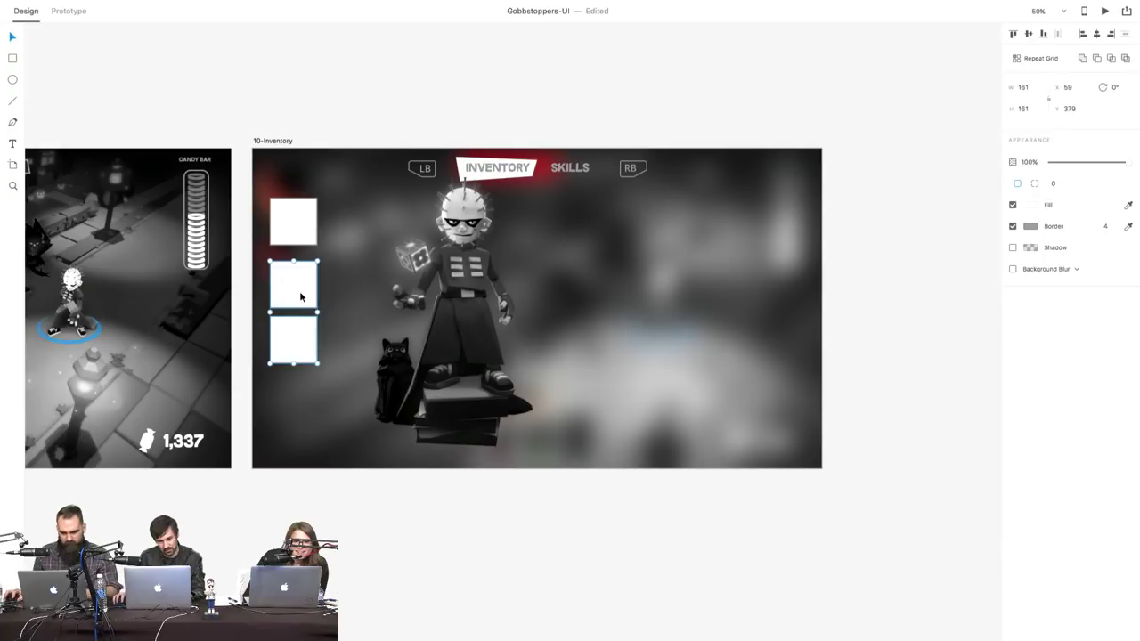
pyautogui.moveTo(301, 297); pyautogui.dragTo(299, 279)
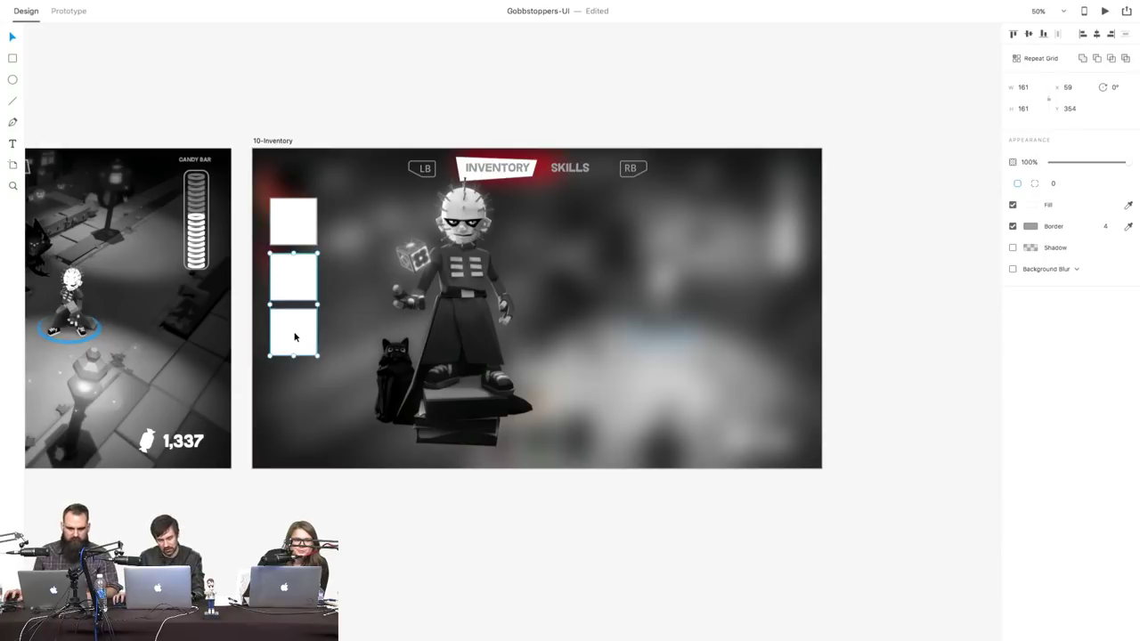
pyautogui.moveTo(294, 337); pyautogui.dragTo(307, 383)
pyautogui.click(325, 346)
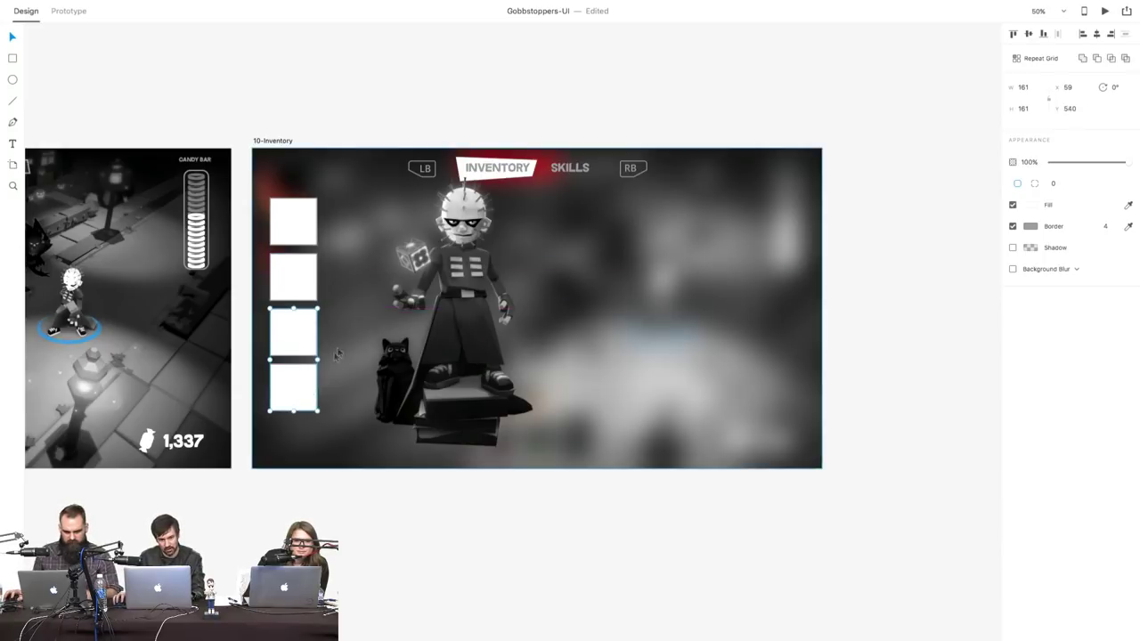
pyautogui.press('super+z')
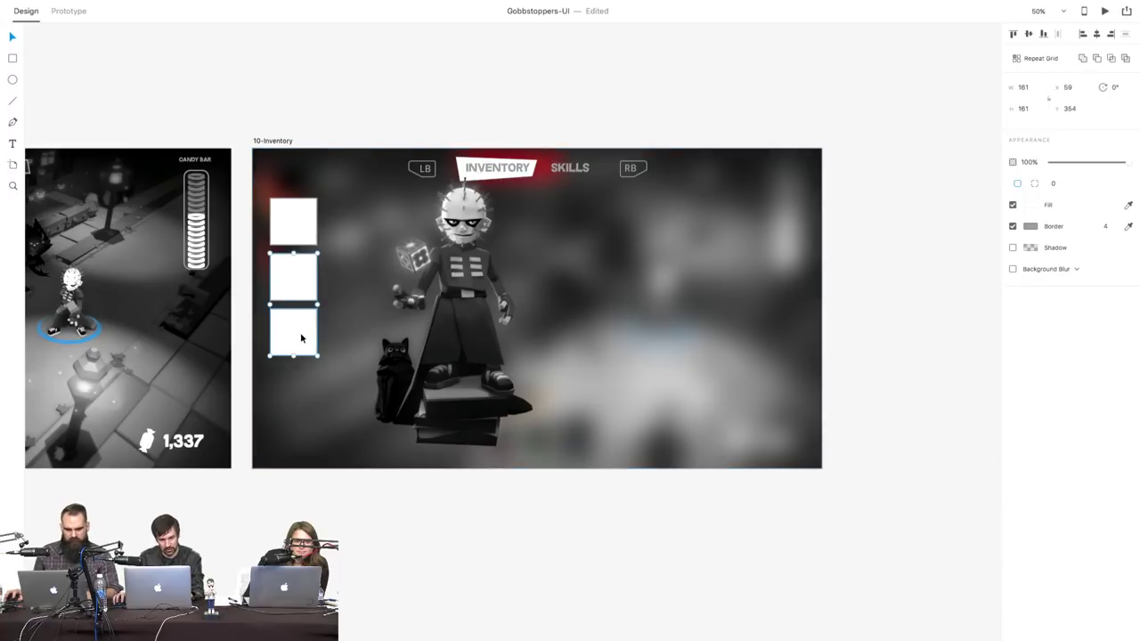
# - Duplicate the third square and shift the copy straight down to Y 730 to add a fourth slot to the column
pyautogui.click(345, 336)
pyautogui.click(301, 335)
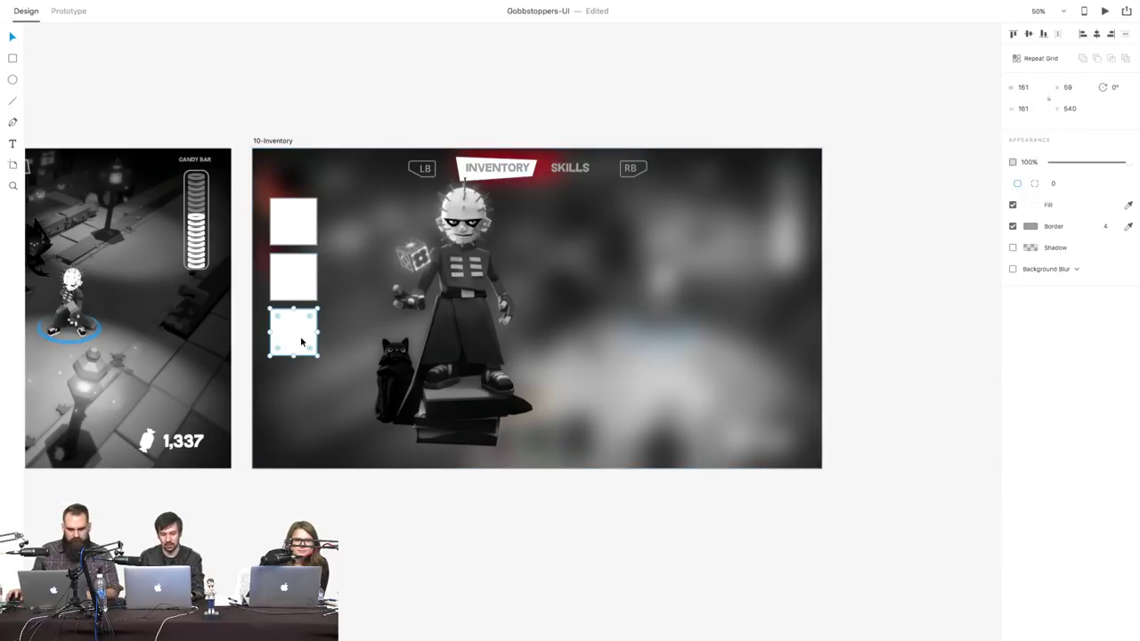
pyautogui.hotkey('shift', 'Down')
pyautogui.hotkey('shift', 'Down')
pyautogui.hotkey('shift', 'Down')
pyautogui.hotkey('shift', 'Down')
pyautogui.hotkey('shift', 'Down')
pyautogui.hotkey('shift', 'Down')
pyautogui.hotkey('shift', 'Down')
pyautogui.hotkey('shift', 'Down')
pyautogui.hotkey('shift', 'Down')
pyautogui.hotkey('shift', 'Down')
pyautogui.hotkey('shift', 'Down')
pyautogui.hotkey('shift', 'Down')
pyautogui.hotkey('shift', 'Down')
pyautogui.hotkey('shift', 'Down')
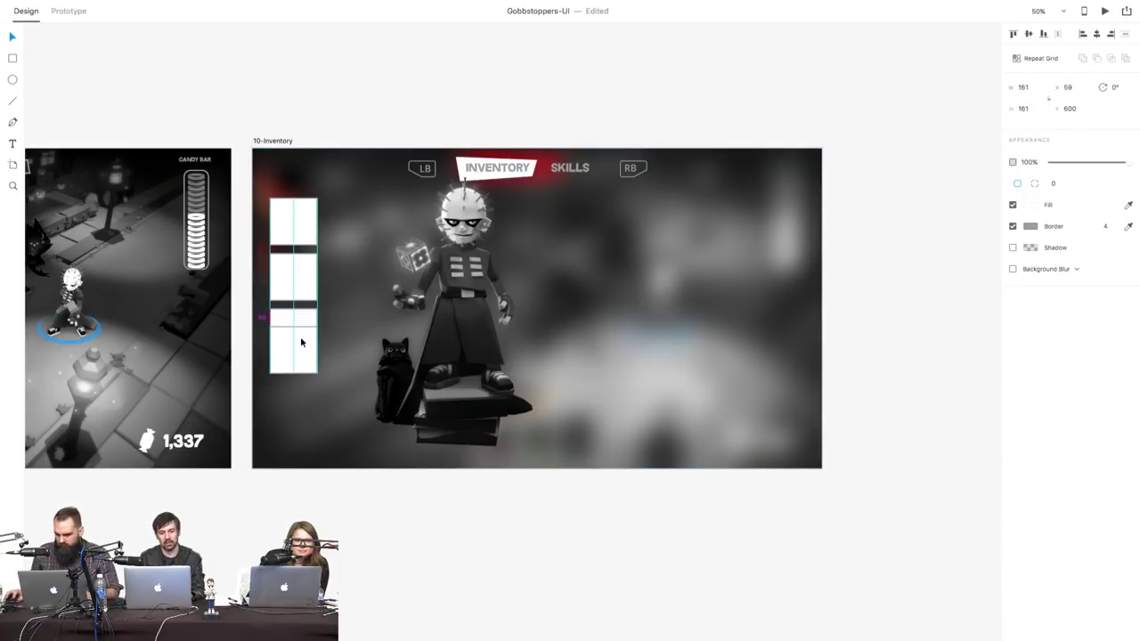
pyautogui.hotkey('shift', 'Down')
pyautogui.hotkey('shift', 'Down')
pyautogui.hotkey('shift', 'Down')
pyautogui.hotkey('shift', 'Down')
pyautogui.hotkey('shift', 'Down')
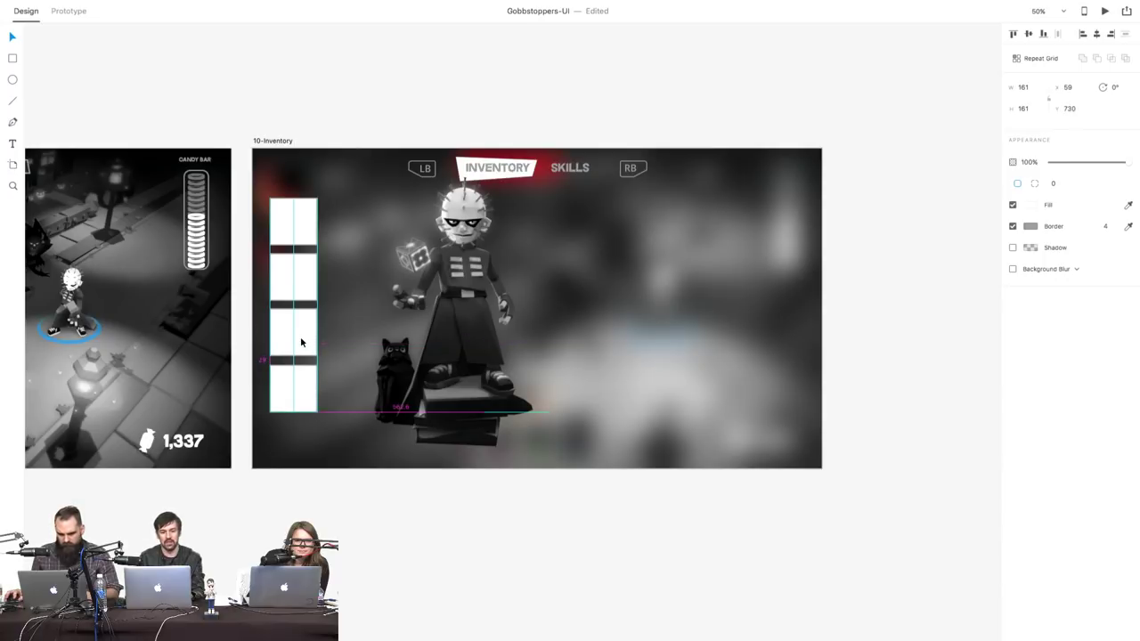
# - Select the four squares and move the column up and right, closer to the character, to X 220, Y 153
pyautogui.keyDown('shift'); pyautogui.click(303, 234); pyautogui.keyUp('shift')
pyautogui.keyDown('shift'); pyautogui.click(307, 287); pyautogui.keyUp('shift')
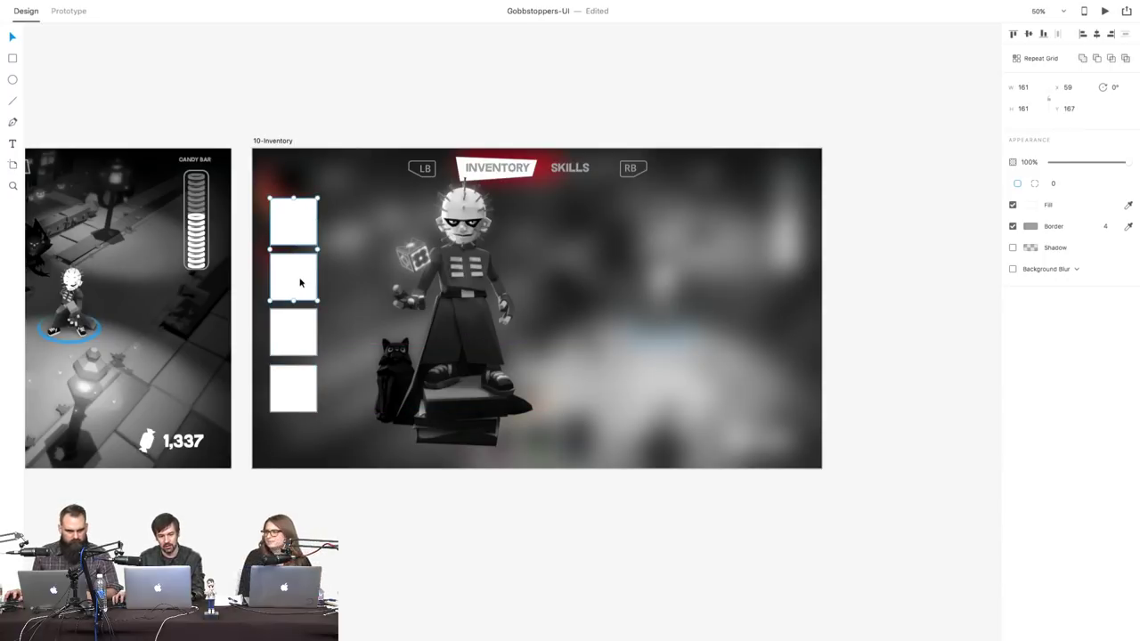
pyautogui.keyDown('shift'); pyautogui.click(297, 339); pyautogui.keyUp('shift')
pyautogui.press('Up')
pyautogui.press('Up')
pyautogui.press('Up')
pyautogui.press('Up')
pyautogui.press('Up')
pyautogui.press('Up')
pyautogui.press('Up')
pyautogui.press('Up')
pyautogui.press('Up')
pyautogui.press('Up')
pyautogui.press('Up')
pyautogui.press('Up')
pyautogui.press('Up')
pyautogui.press('Up')
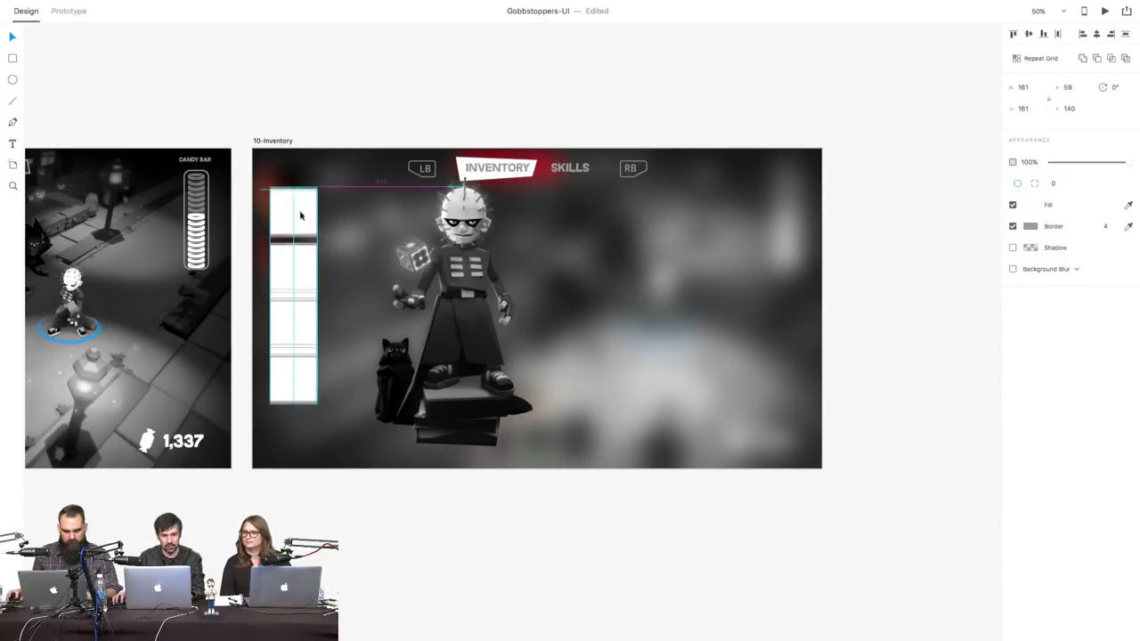
pyautogui.moveTo(301, 224); pyautogui.dragTo(349, 224)
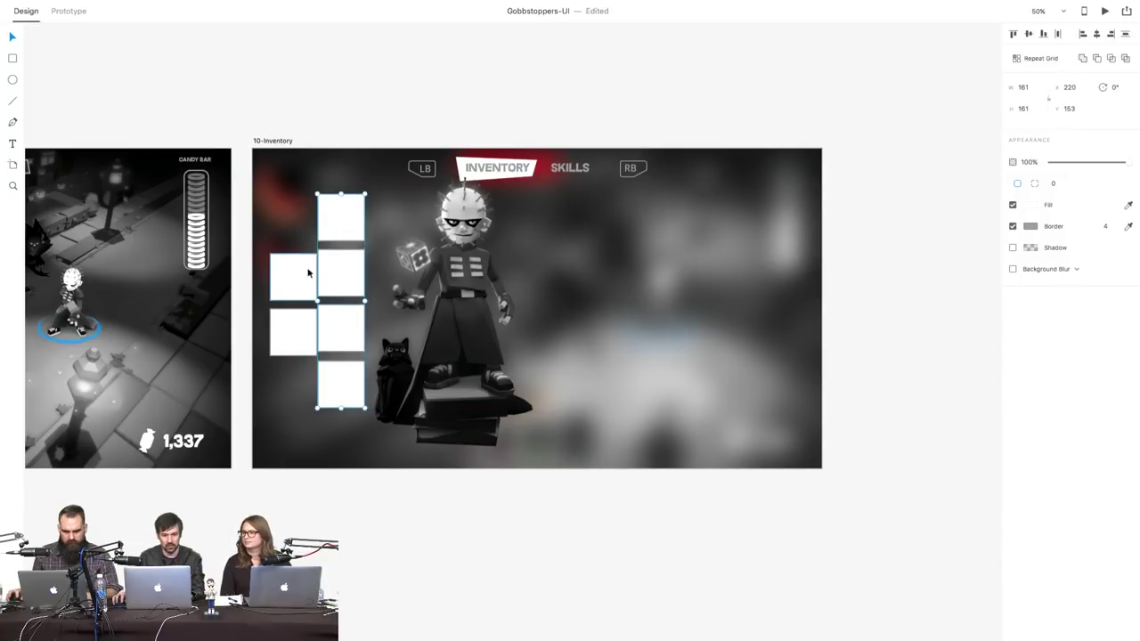
# - Delete the two leftover duplicate squares to the left of the column
pyautogui.click(307, 271)
pyautogui.press('Delete')
pyautogui.click(288, 330)
pyautogui.press('Delete')
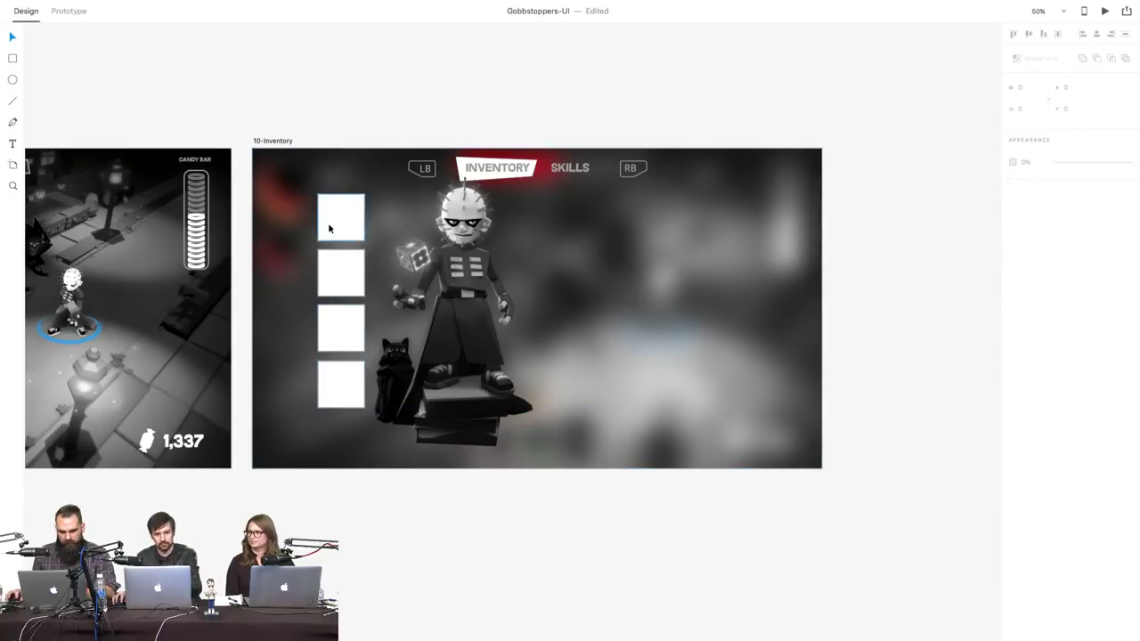
# - Select the four item squares and move the column straight left, close to the inventory artboard's left edge
pyautogui.click(328, 222)
pyautogui.keyDown('shift'); pyautogui.click(346, 288); pyautogui.keyUp('shift')
pyautogui.keyDown('shift'); pyautogui.click(344, 346); pyautogui.keyUp('shift')
pyautogui.keyDown('shift'); pyautogui.click(342, 386); pyautogui.keyUp('shift')
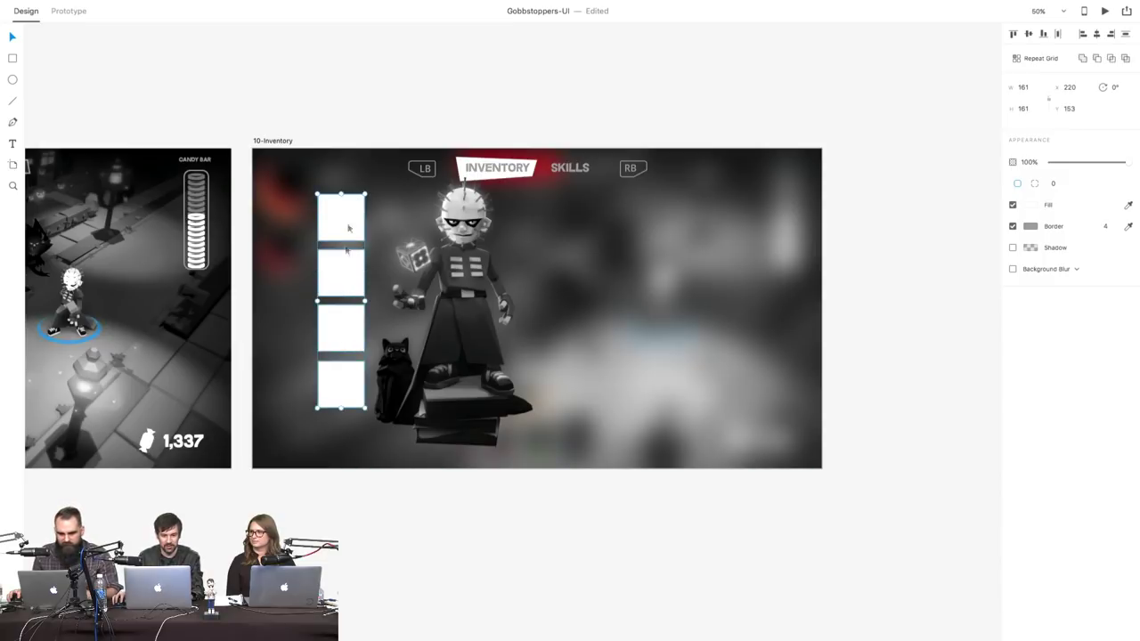
pyautogui.moveTo(342, 225); pyautogui.dragTo(298, 219)
pyautogui.click(311, 103)
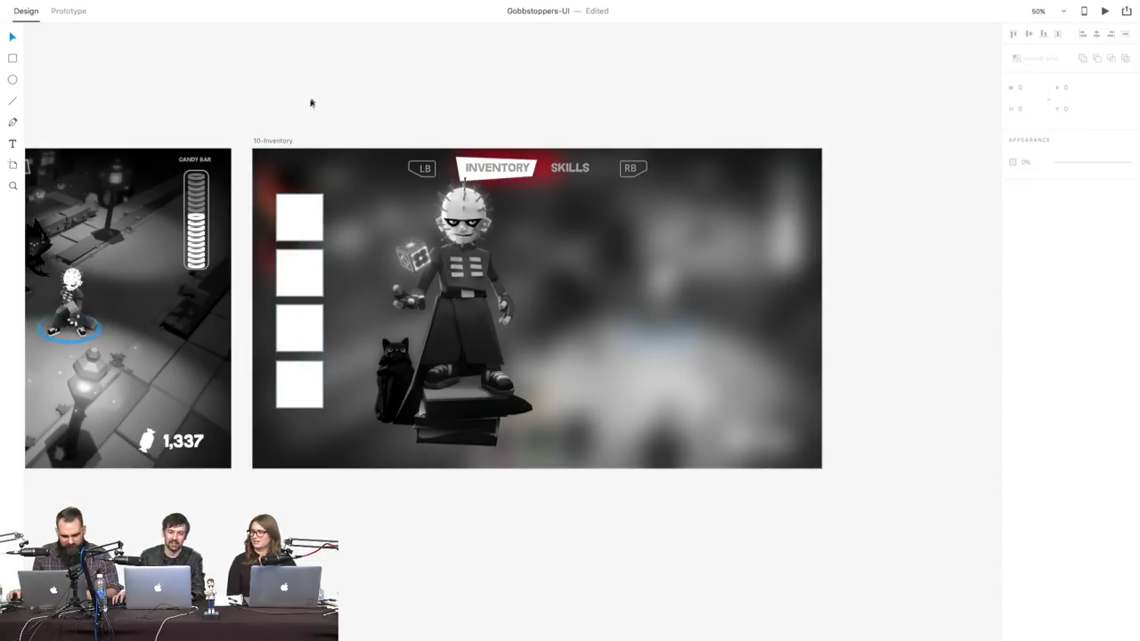
pyautogui.click(440, 292)
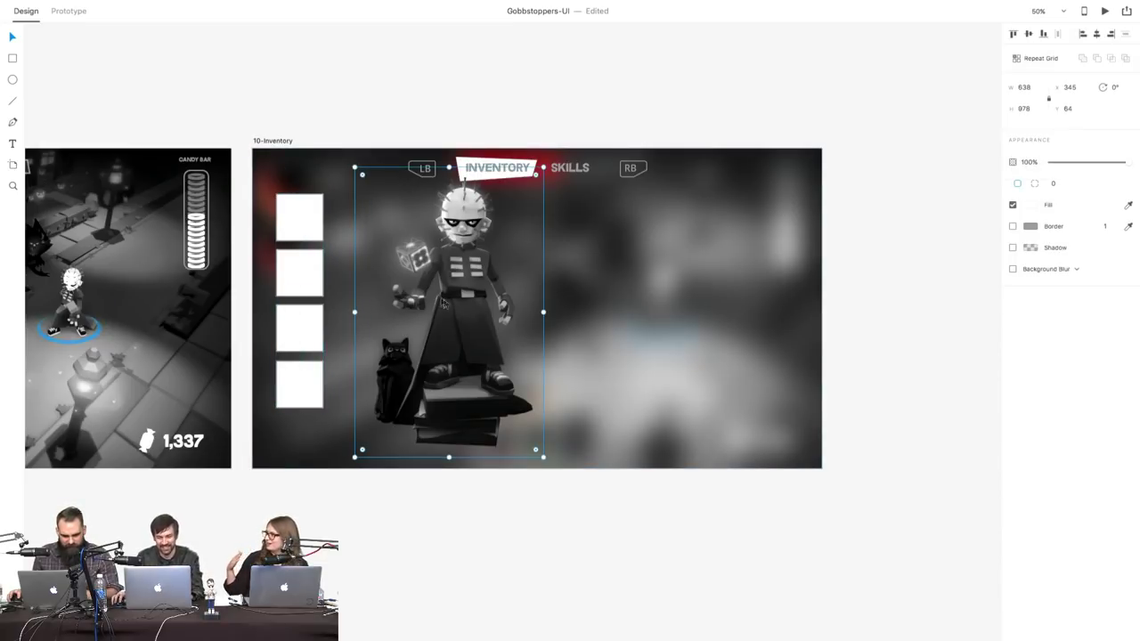
pyautogui.moveTo(451, 305); pyautogui.dragTo(458, 328)
pyautogui.click(387, 130)
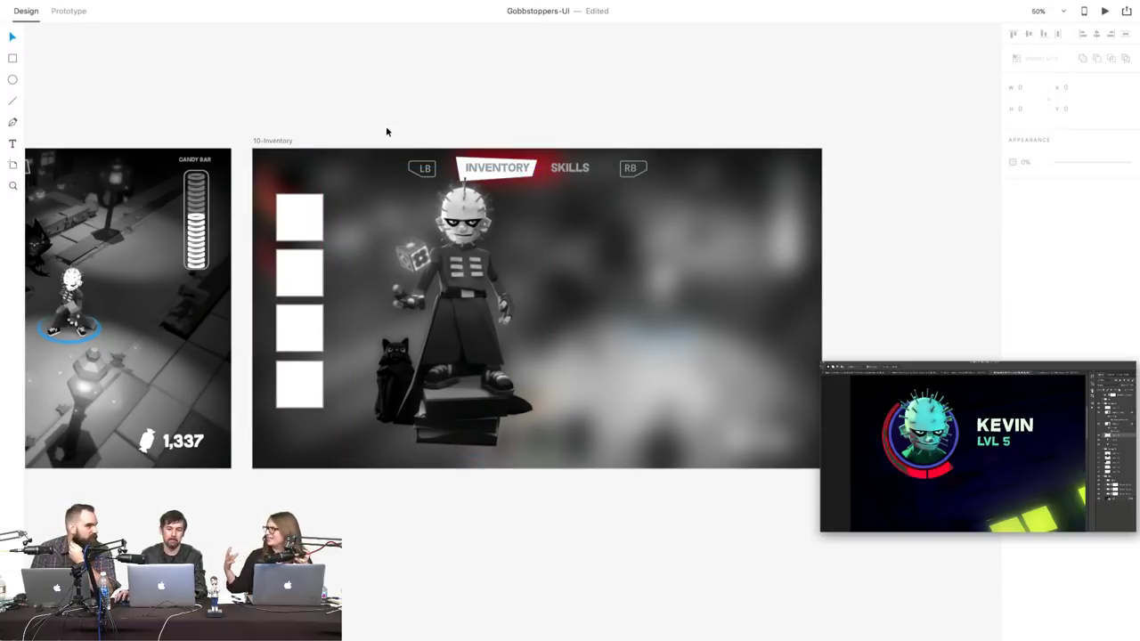
# - Shift the column of four squares slightly right to X 94, keeping it at Y 153
pyautogui.click(288, 213)
pyautogui.moveTo(303, 376); pyautogui.dragTo(309, 326)
pyautogui.click(321, 105)
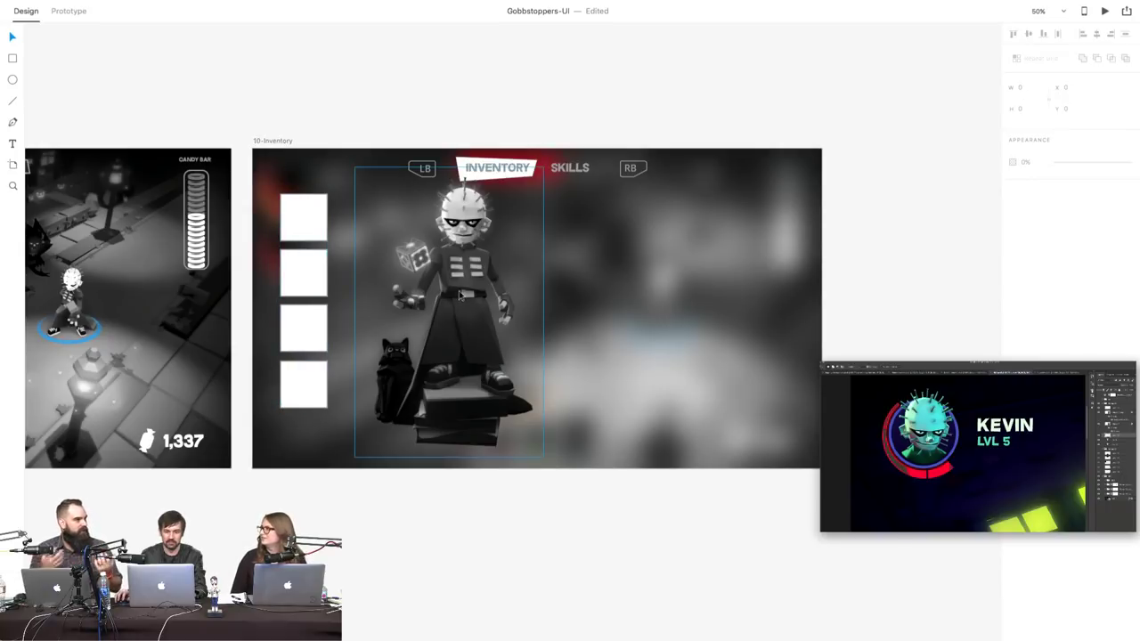
# - Nudge the Kevin character image slightly left, towards the column of squares
pyautogui.click(462, 301)
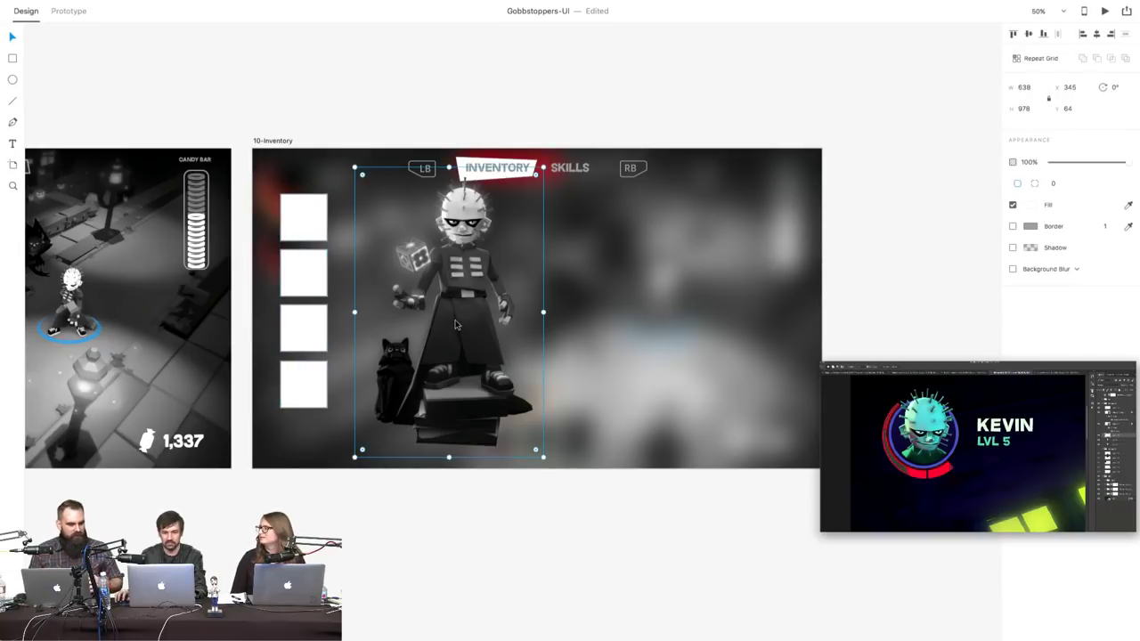
pyautogui.moveTo(455, 325); pyautogui.dragTo(452, 324)
pyautogui.click(412, 107)
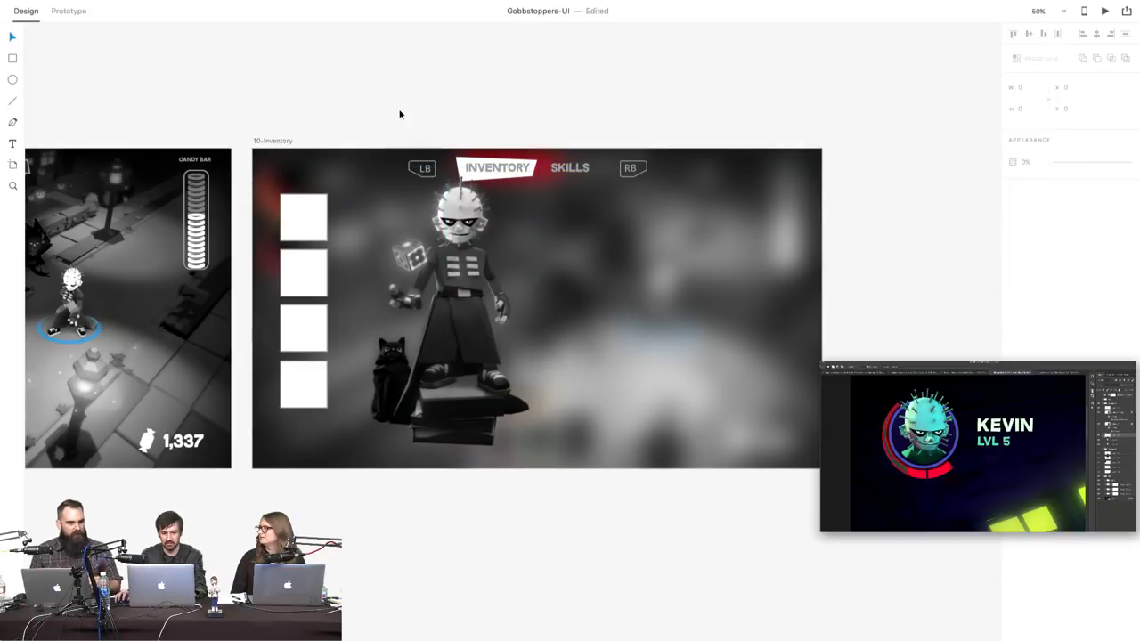
# - Select the top square of the item slot column
pyautogui.click(314, 230)
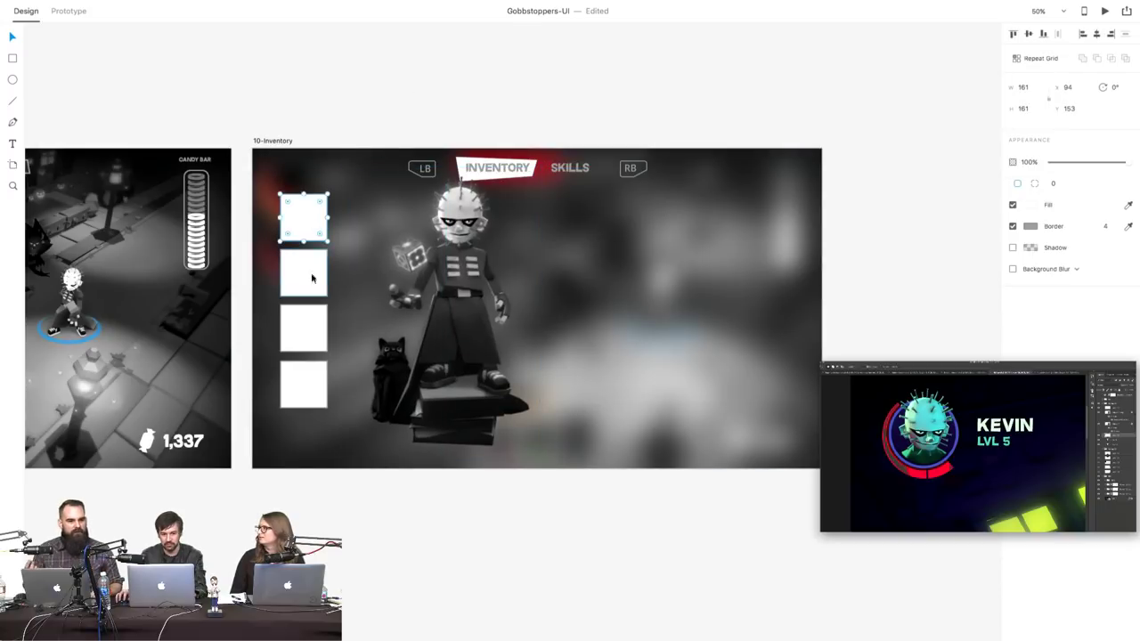
# - Duplicate the uppermost inventory square and place the copy in the empty area beside the character, just below the SKILLS heading
pyautogui.click(628, 258)
pyautogui.moveTo(293, 220); pyautogui.dragTo(550, 221)
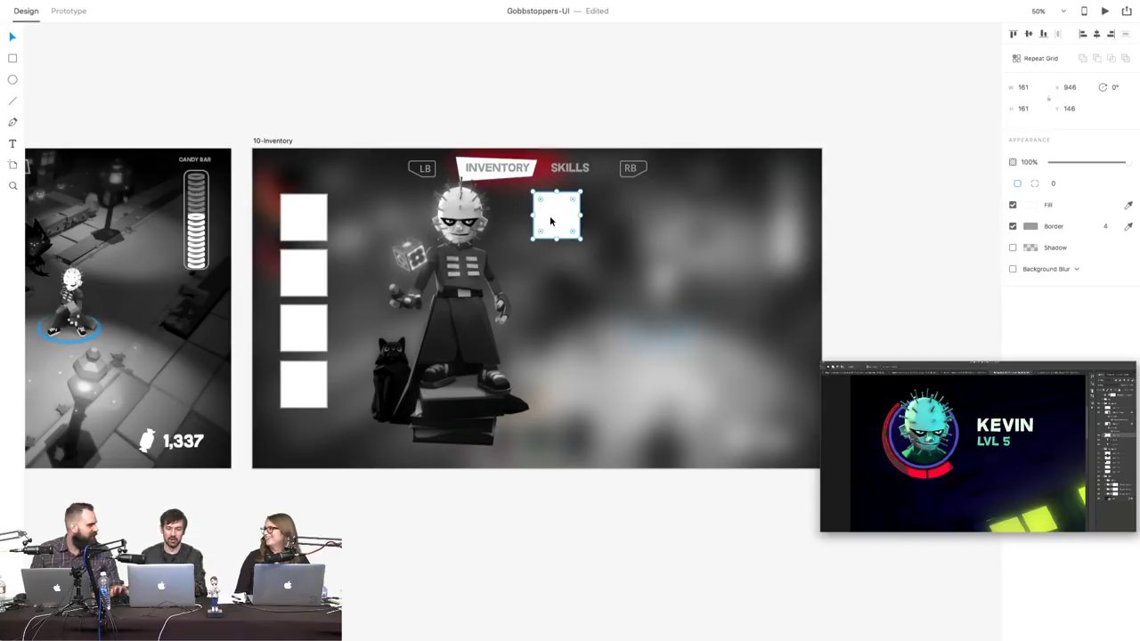
pyautogui.moveTo(563, 220); pyautogui.dragTo(555, 251)
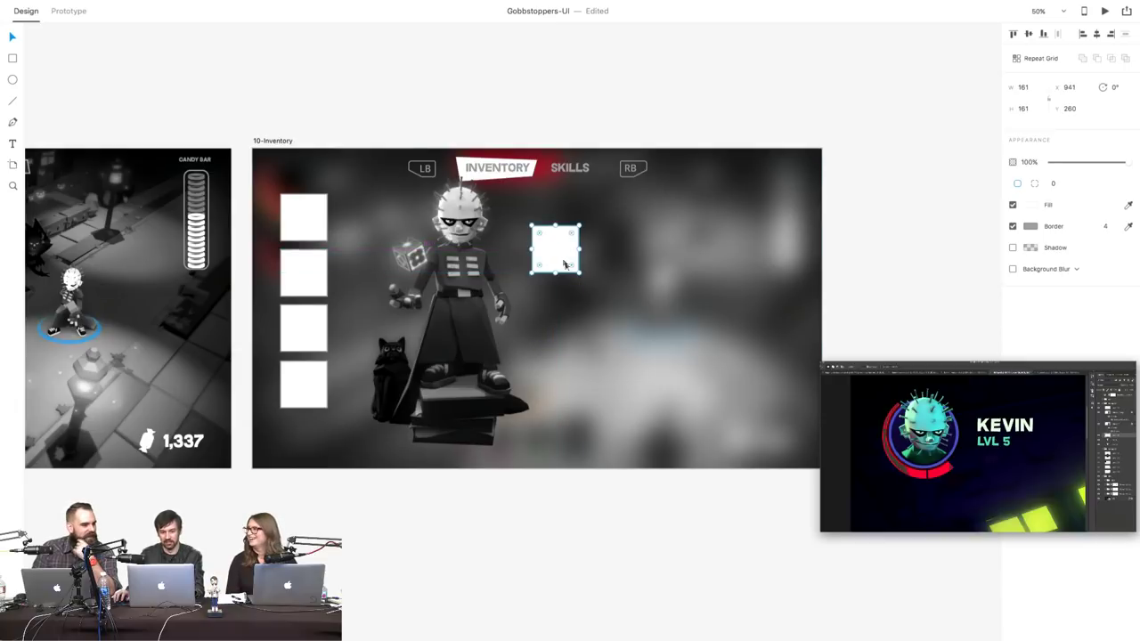
pyautogui.rightClick(558, 258)
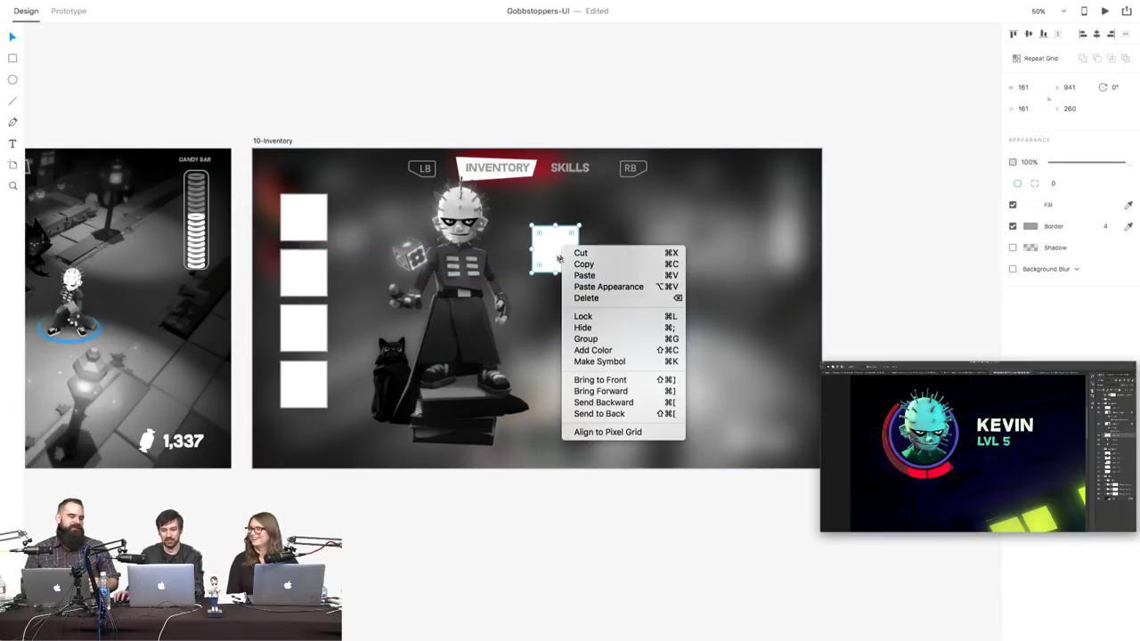
pyautogui.click(832, 267)
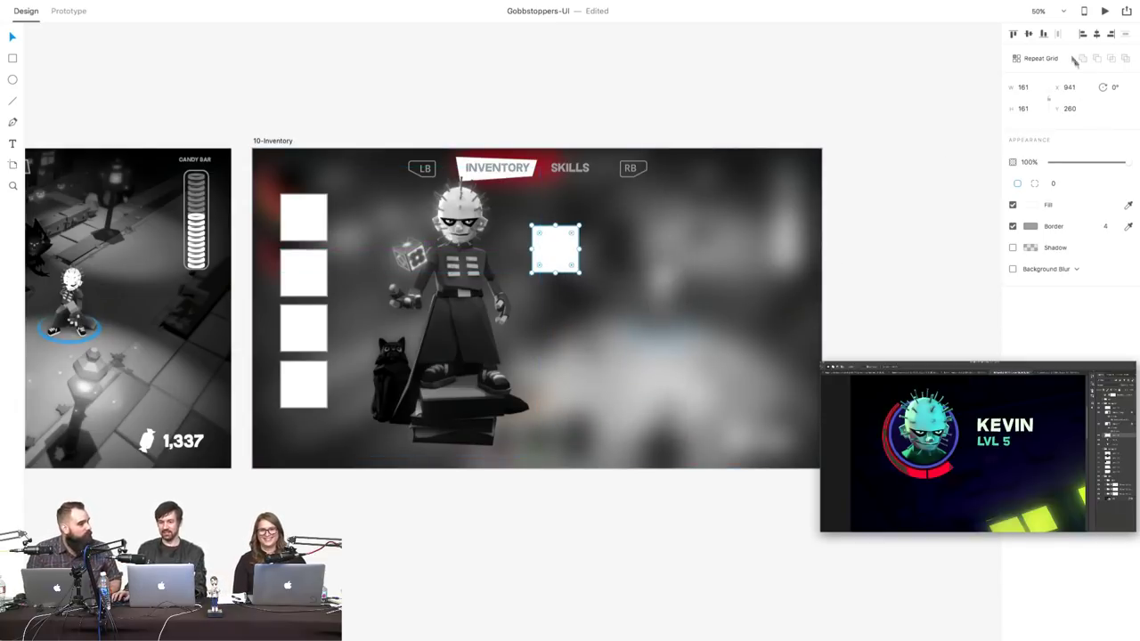
# - Turn the copied 161 px square into a repeat grid of five columns and four rows beside the character
pyautogui.click(1039, 58)
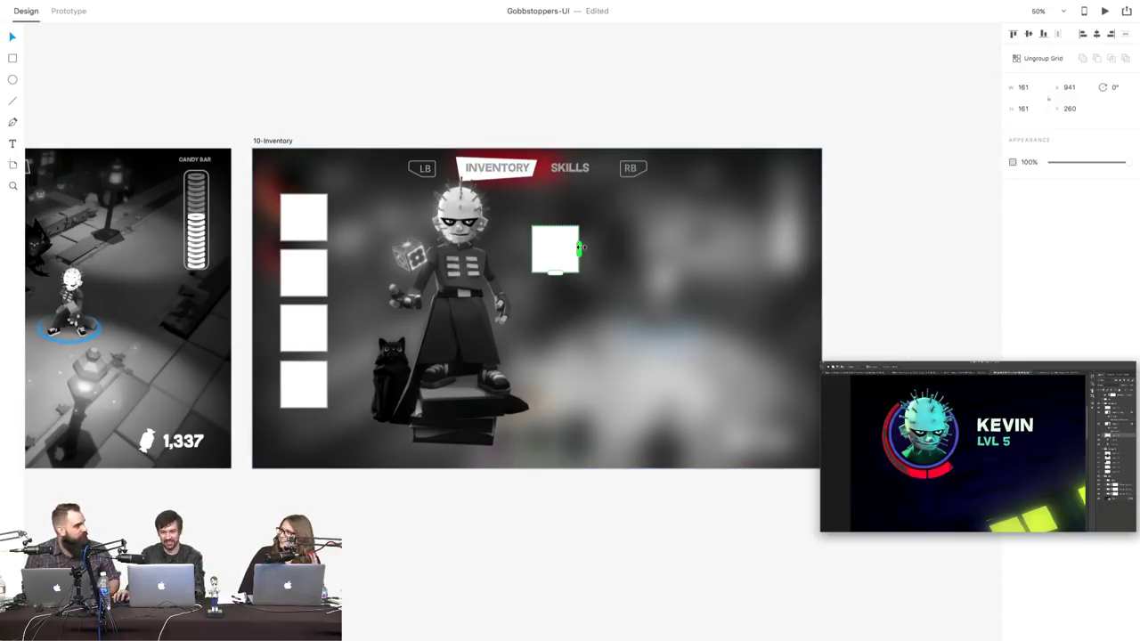
pyautogui.moveTo(580, 248); pyautogui.dragTo(795, 249)
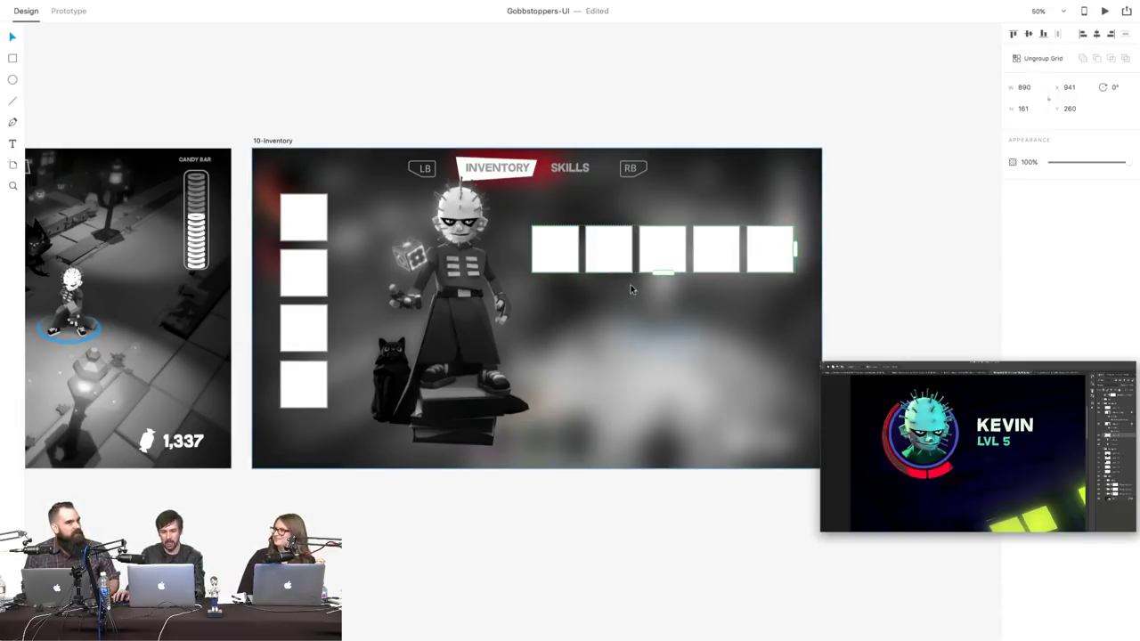
pyautogui.moveTo(659, 273); pyautogui.dragTo(668, 435)
pyautogui.moveTo(566, 304); pyautogui.dragTo(569, 304)
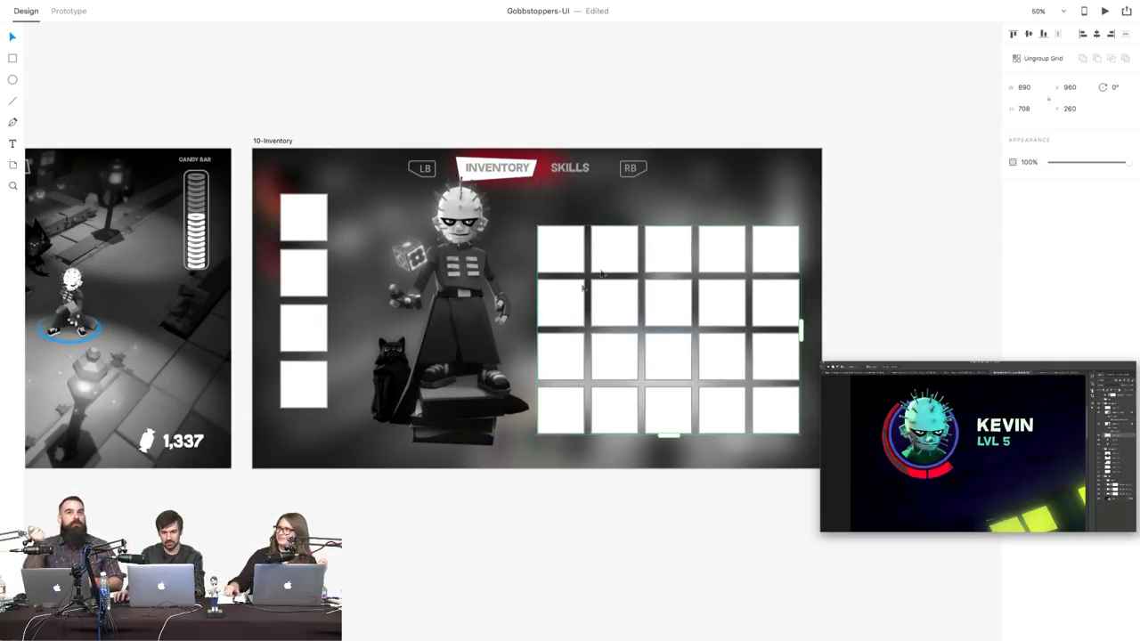
# - Reduce the repeat grid to three rows and move it slightly lower on the inventory artboard
pyautogui.moveTo(668, 434); pyautogui.dragTo(667, 382)
pyautogui.moveTo(623, 304)
pyautogui.mouseDown()
pyautogui.moveTo(628, 336)
pyautogui.moveTo(624, 318)
pyautogui.mouseUp()
pyautogui.moveTo(667, 401)
pyautogui.mouseDown()
pyautogui.moveTo(674, 453)
pyautogui.moveTo(672, 415)
pyautogui.mouseUp()
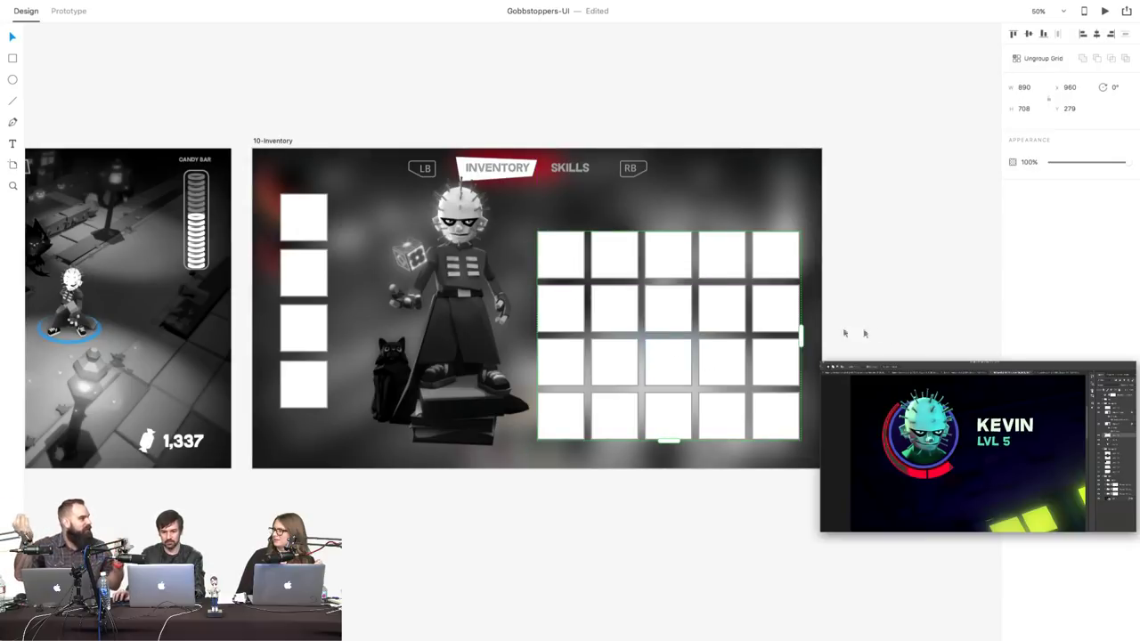
pyautogui.moveTo(670, 441); pyautogui.dragTo(669, 389)
pyautogui.click(904, 356)
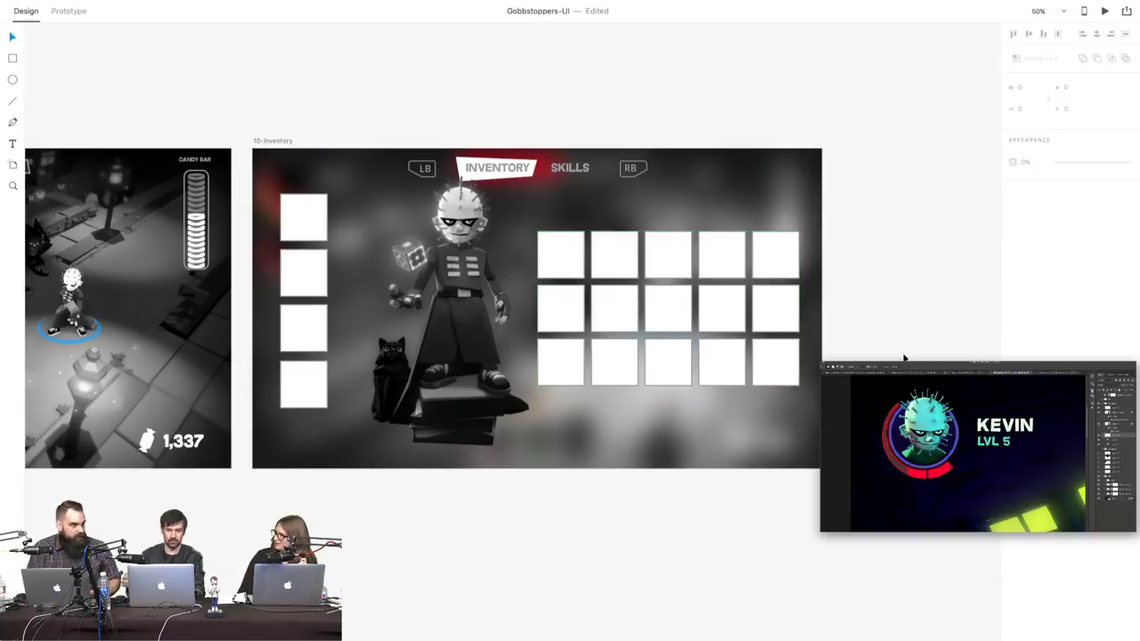
# - Shift the three-row square grid down a little and delete it
pyautogui.moveTo(679, 249)
pyautogui.mouseDown()
pyautogui.moveTo(677, 287)
pyautogui.moveTo(674, 254)
pyautogui.moveTo(675, 269)
pyautogui.mouseUp()
pyautogui.click(881, 275)
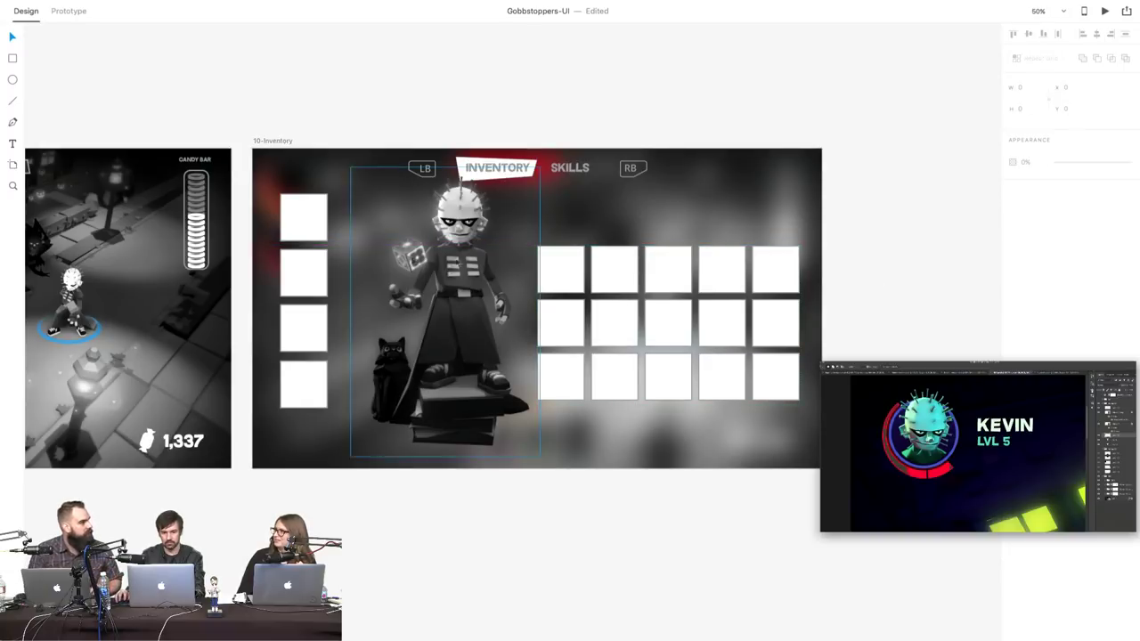
pyautogui.click(674, 285)
pyautogui.press('BackSpace')
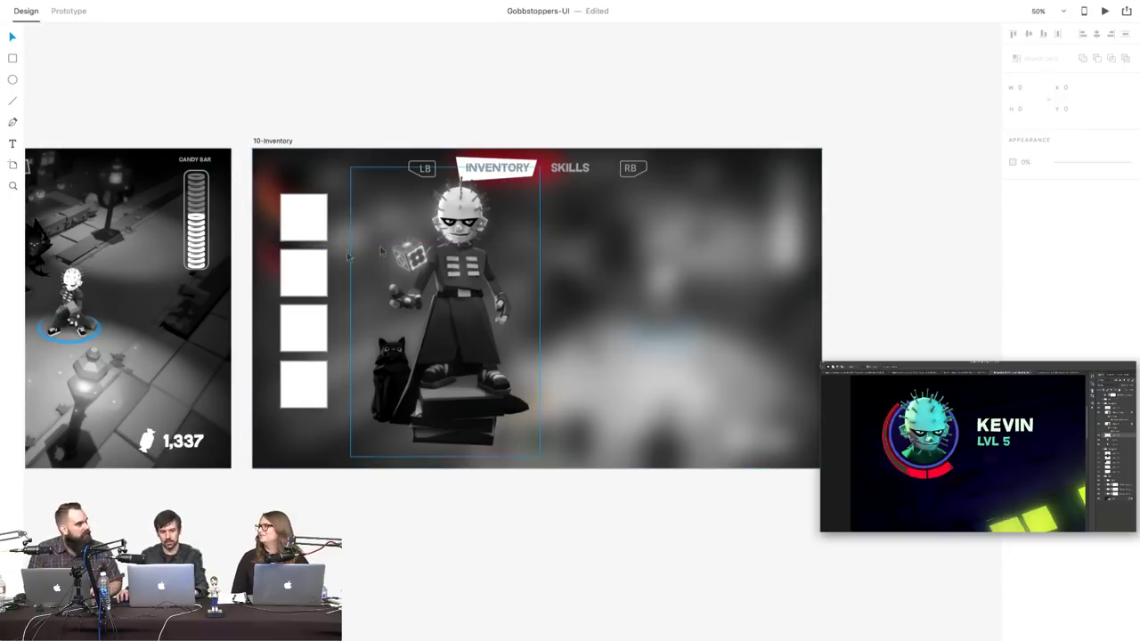
# - Shrink the uppermost inventory square to 150 × 150 and delete the three larger squares below it
pyautogui.click(300, 234)
pyautogui.moveTo(328, 241); pyautogui.dragTo(323, 237)
pyautogui.click(307, 280)
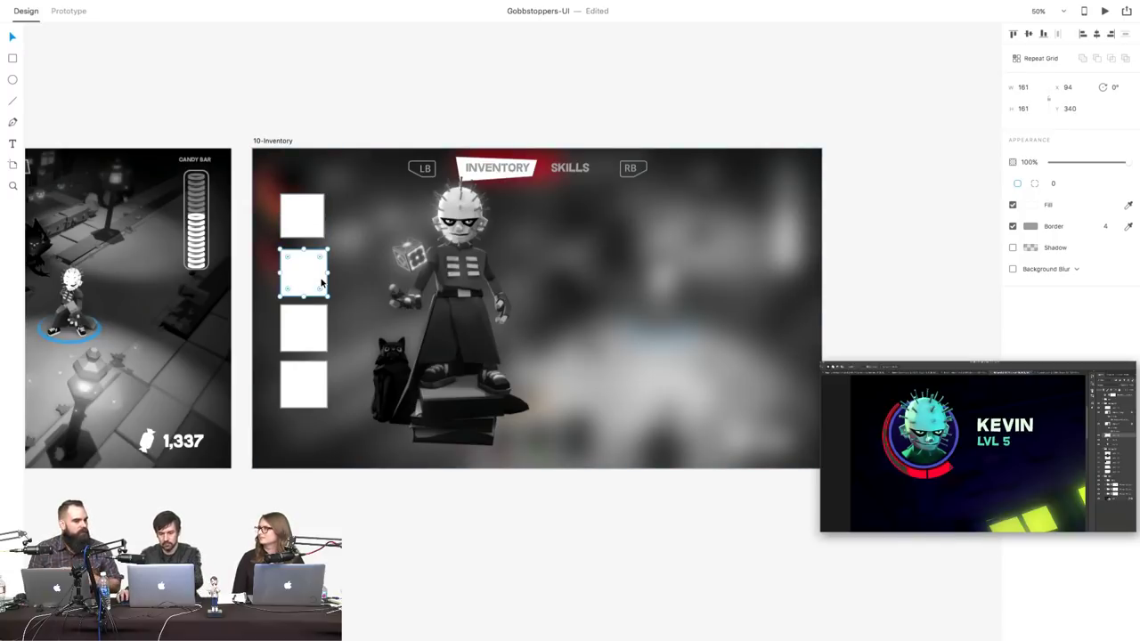
pyautogui.press('BackSpace')
pyautogui.click(318, 337)
pyautogui.press('BackSpace')
pyautogui.click(303, 383)
pyautogui.press('BackSpace')
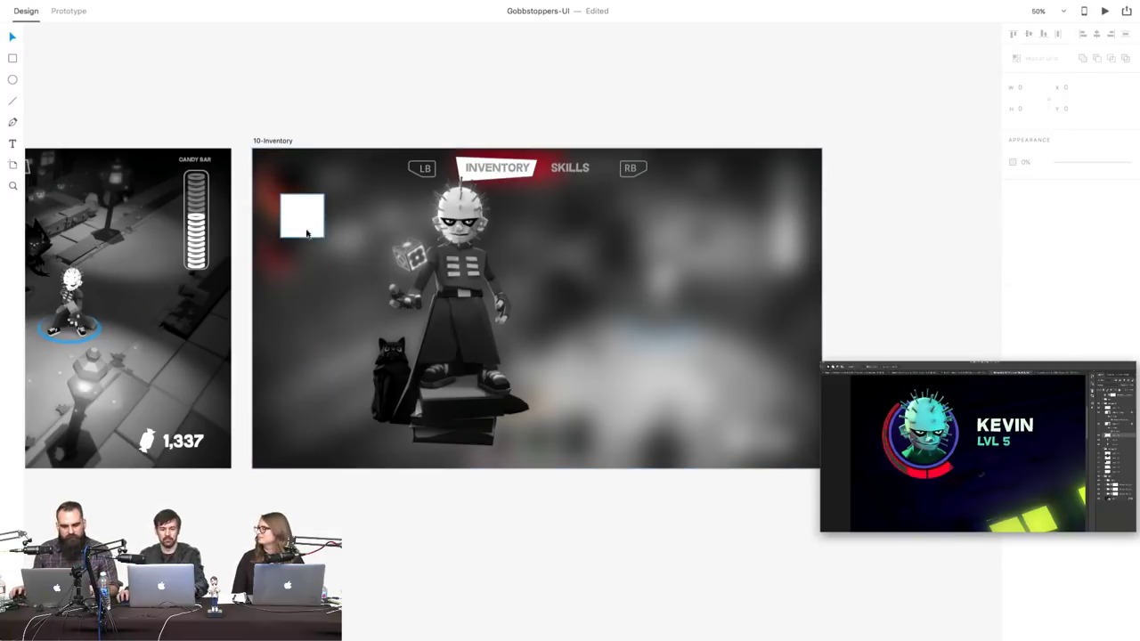
# - Duplicate the 150 px square downward to make an evenly spaced column of four item slots
pyautogui.click(307, 232)
pyautogui.keyDown('alt'); pyautogui.moveTo(307, 232); pyautogui.dragTo(305, 277); pyautogui.keyUp('alt')
pyautogui.moveTo(303, 268); pyautogui.dragTo(303, 374)
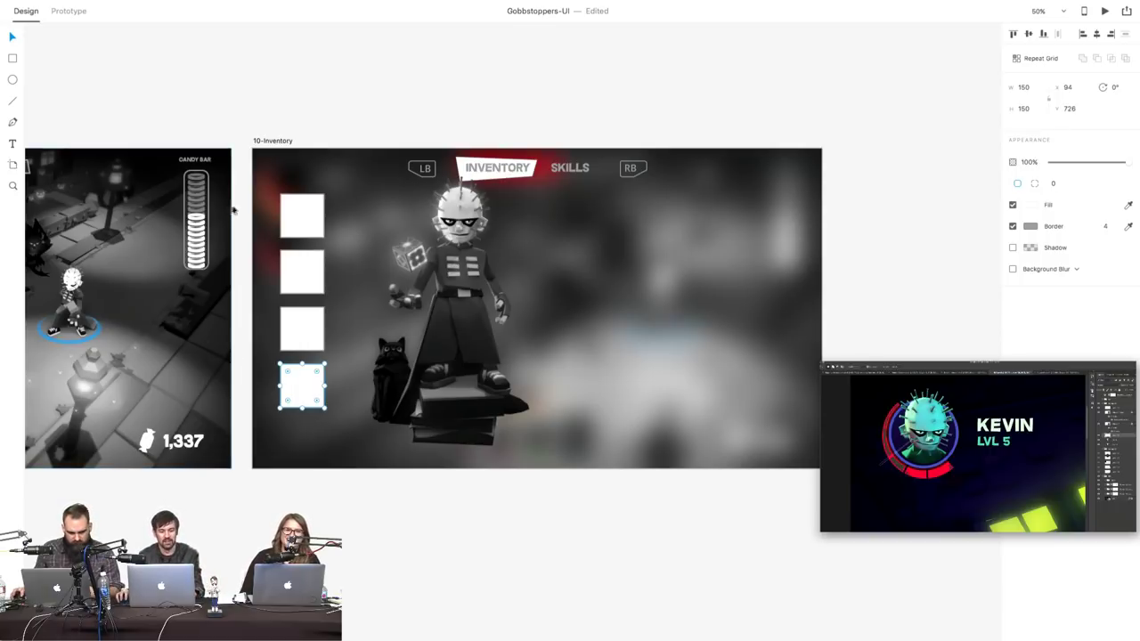
pyautogui.moveTo(307, 384); pyautogui.dragTo(288, 358)
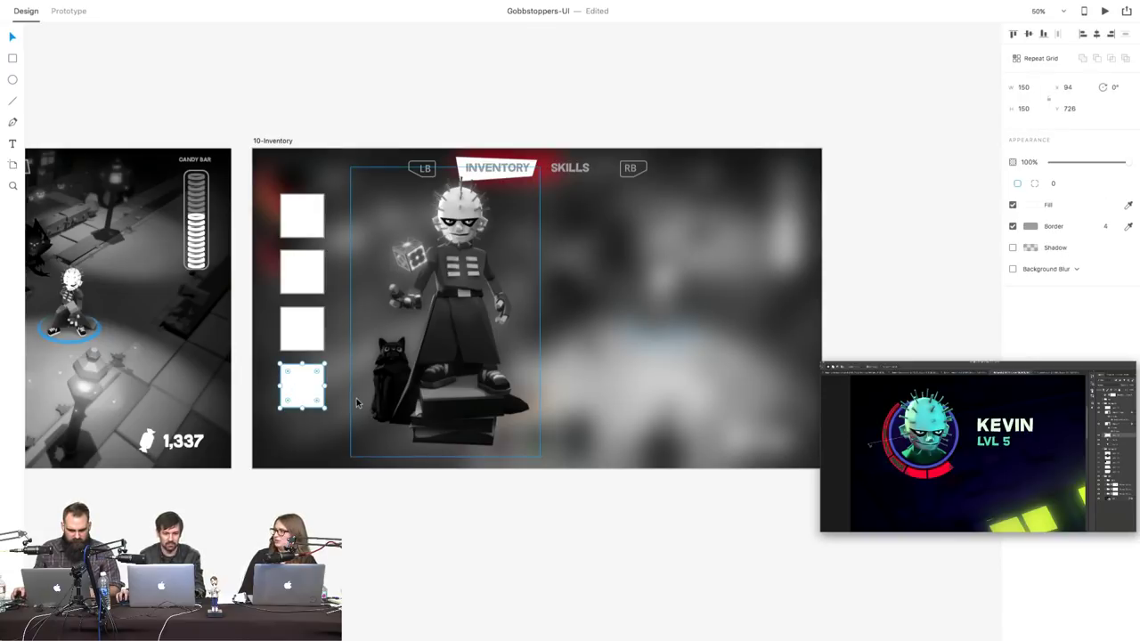
# - Copy a 150 px slot to the other side of the character and repeat it as a grid of five columns and four rows
pyautogui.keyDown('alt'); pyautogui.moveTo(305, 377); pyautogui.dragTo(794, 270); pyautogui.keyUp('alt')
pyautogui.click(1029, 57)
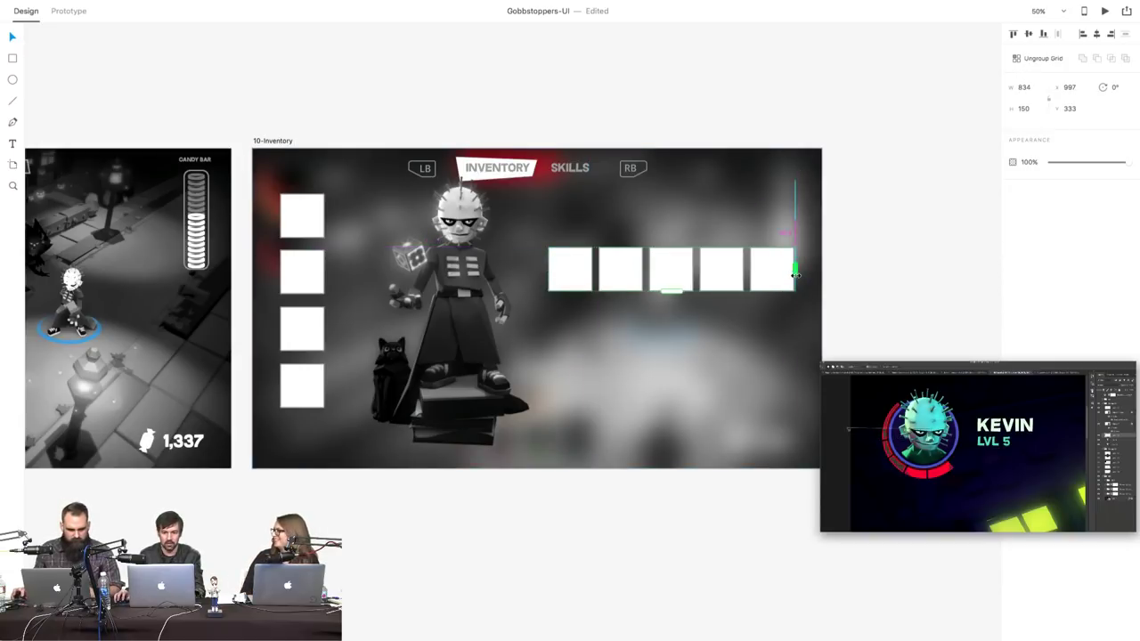
pyautogui.moveTo(669, 293); pyautogui.dragTo(672, 443)
pyautogui.moveTo(682, 386); pyautogui.dragTo(675, 360)
# - Move the column of four slots slightly lower and reposition the repeat grid to X 995, Y 310
pyautogui.click(295, 218)
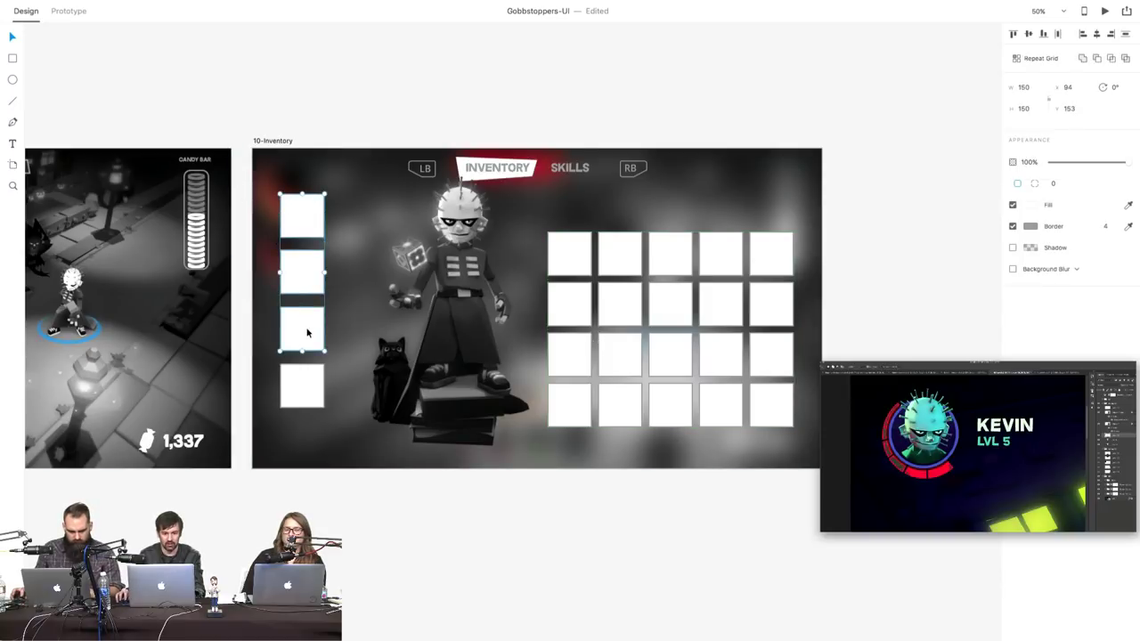
pyautogui.moveTo(308, 307); pyautogui.dragTo(308, 328)
pyautogui.click(832, 269)
pyautogui.click(678, 265)
pyautogui.moveTo(678, 265); pyautogui.dragTo(670, 271)
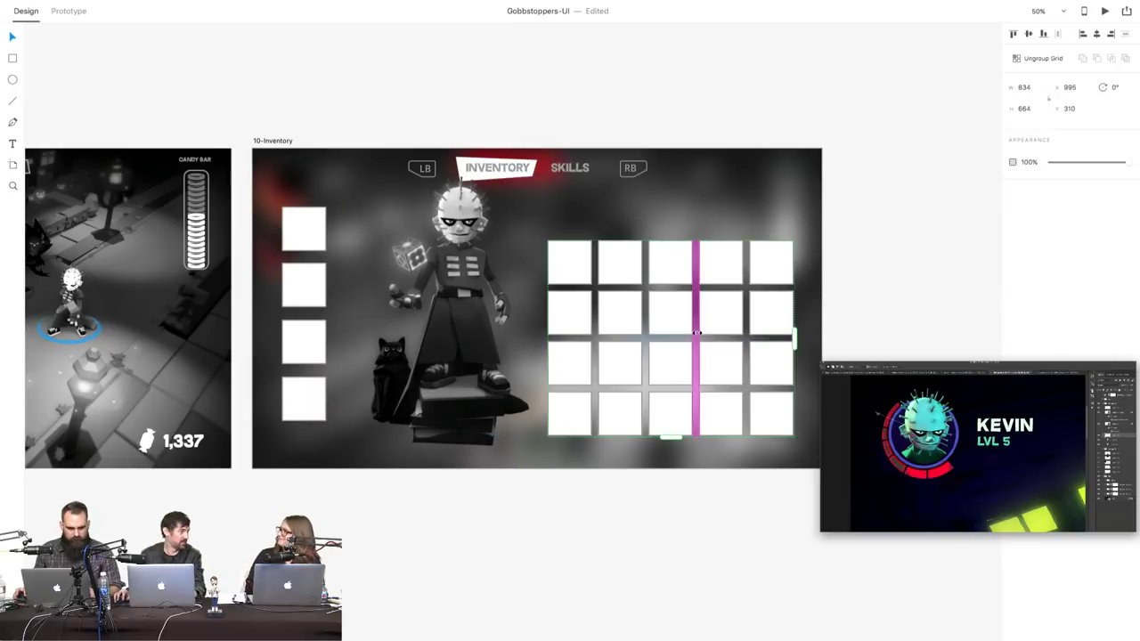
pyautogui.press('Escape')
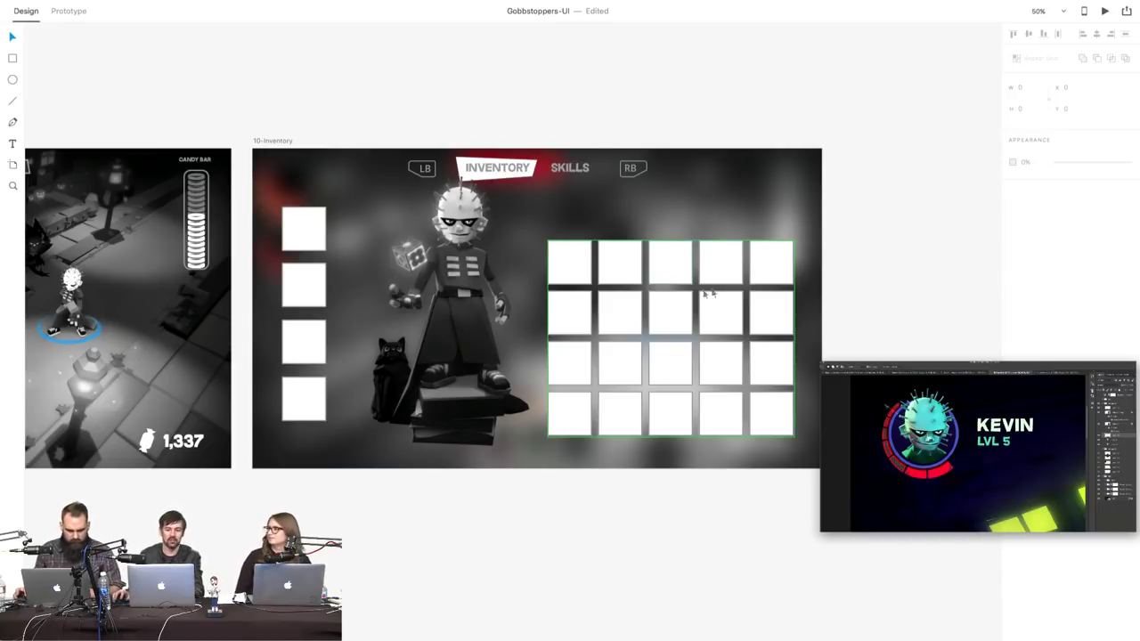
pyautogui.click(684, 267)
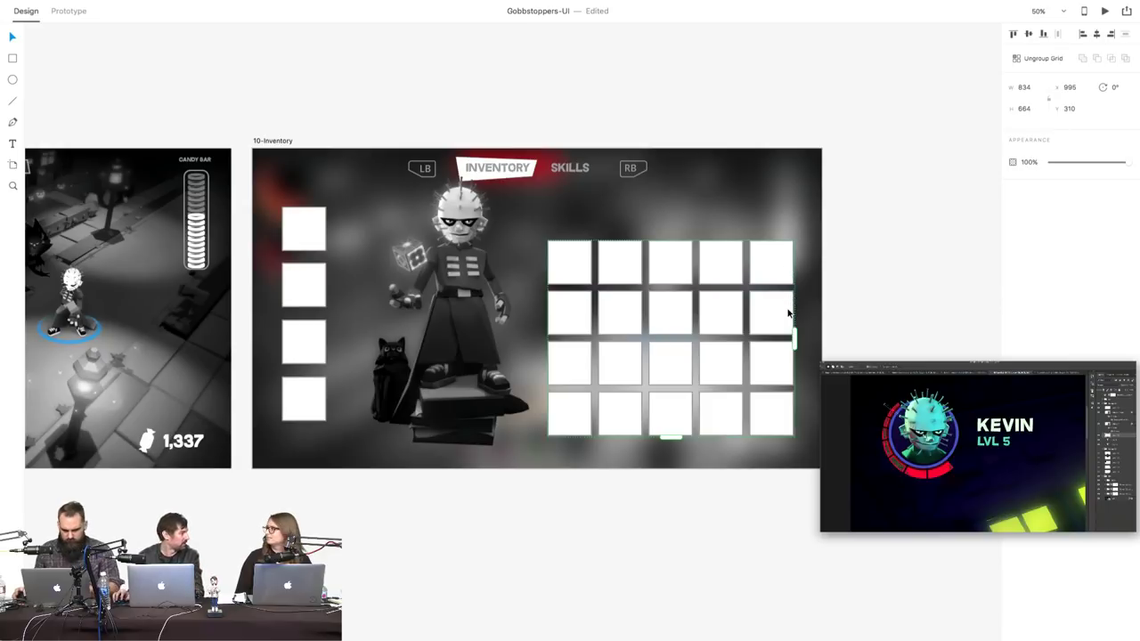
pyautogui.click(869, 302)
# - Add the text "8" above the slot grid and set its font to Questrian
pyautogui.scroll(-2, 713, 277)
pyautogui.hscroll(-1, 713, 276)
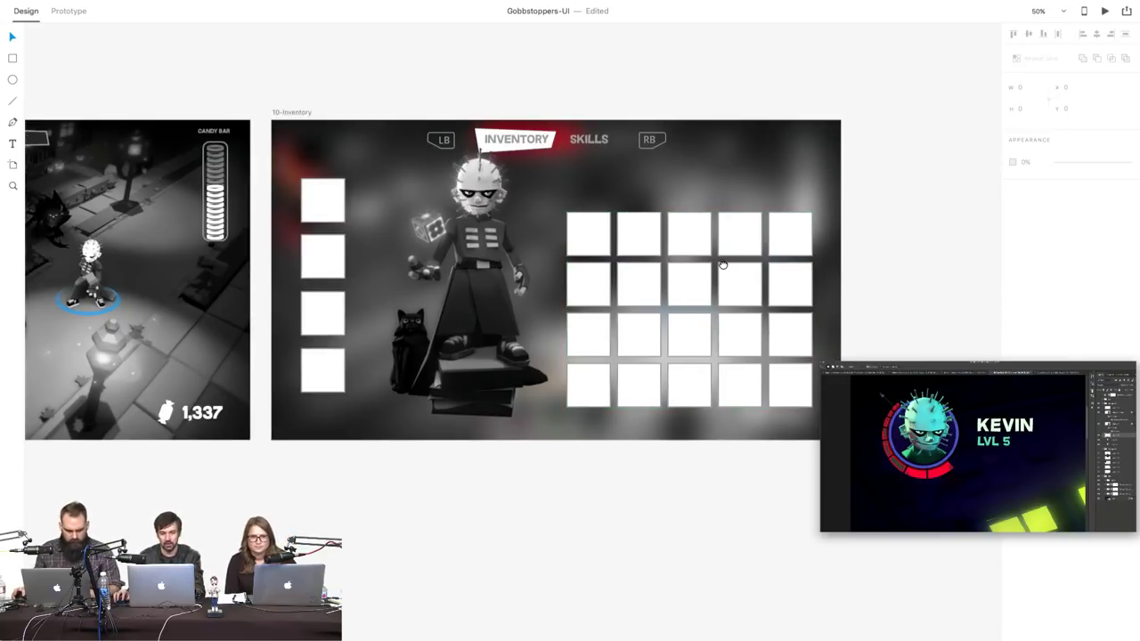
pyautogui.scroll(2, 669, 275)
pyautogui.hscroll(-1, 669, 275)
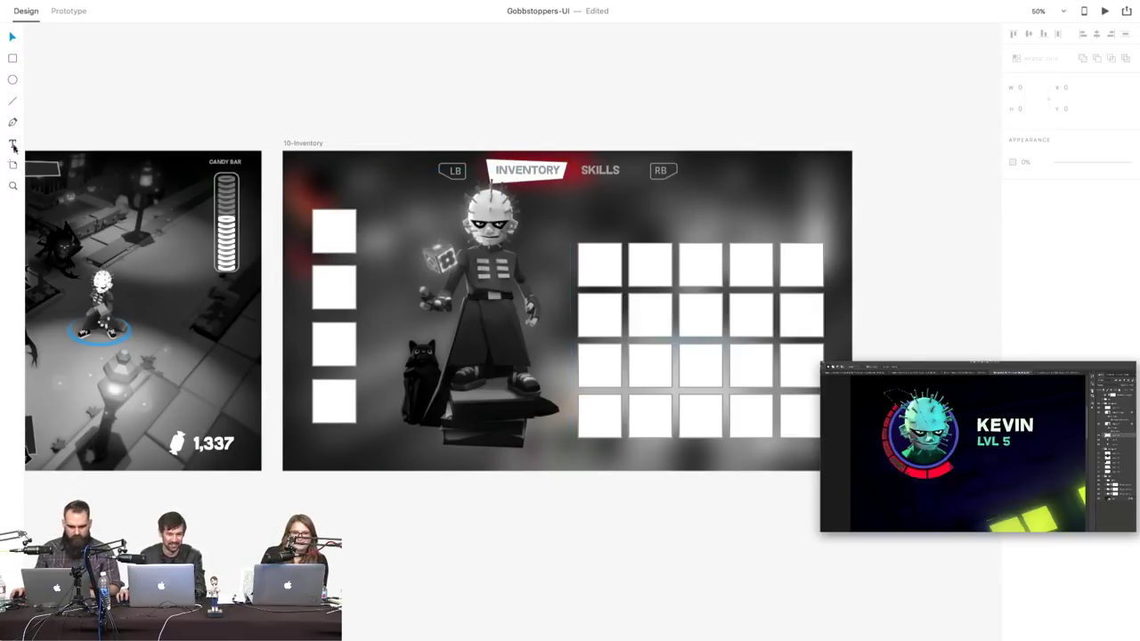
pyautogui.click(615, 212)
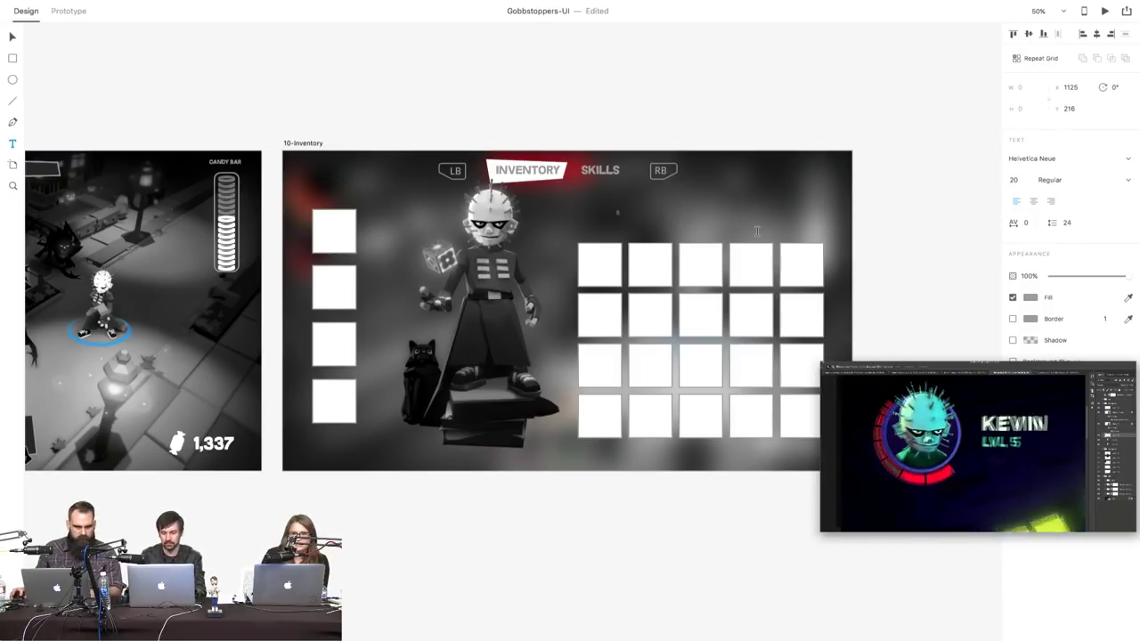
pyautogui.click(1057, 160)
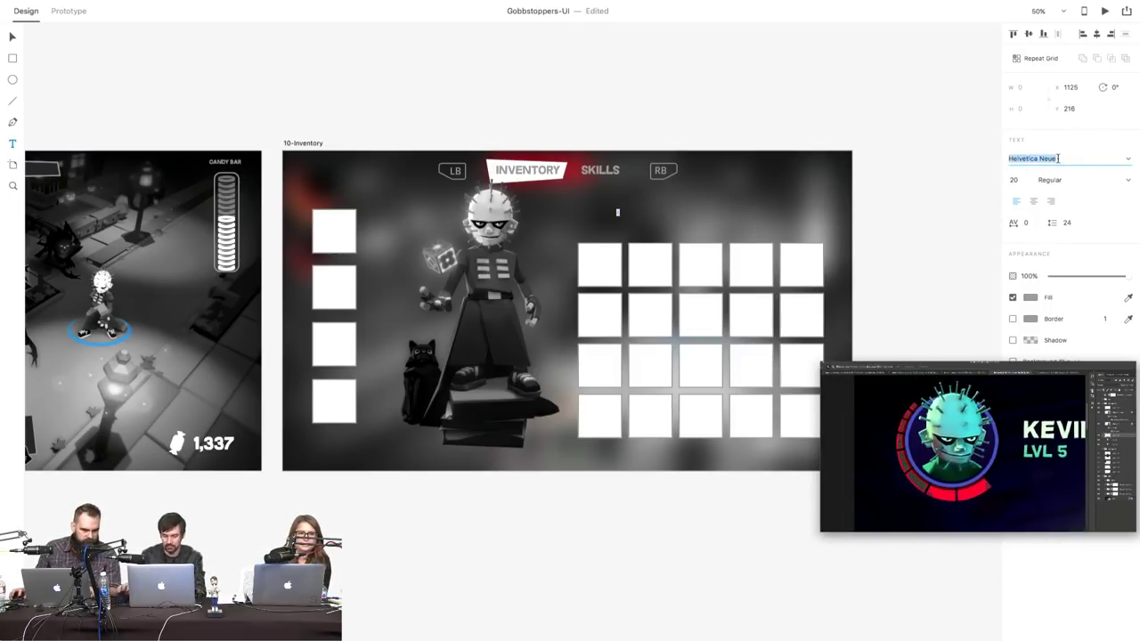
pyautogui.write('Quest')
pyautogui.press('BackSpace')
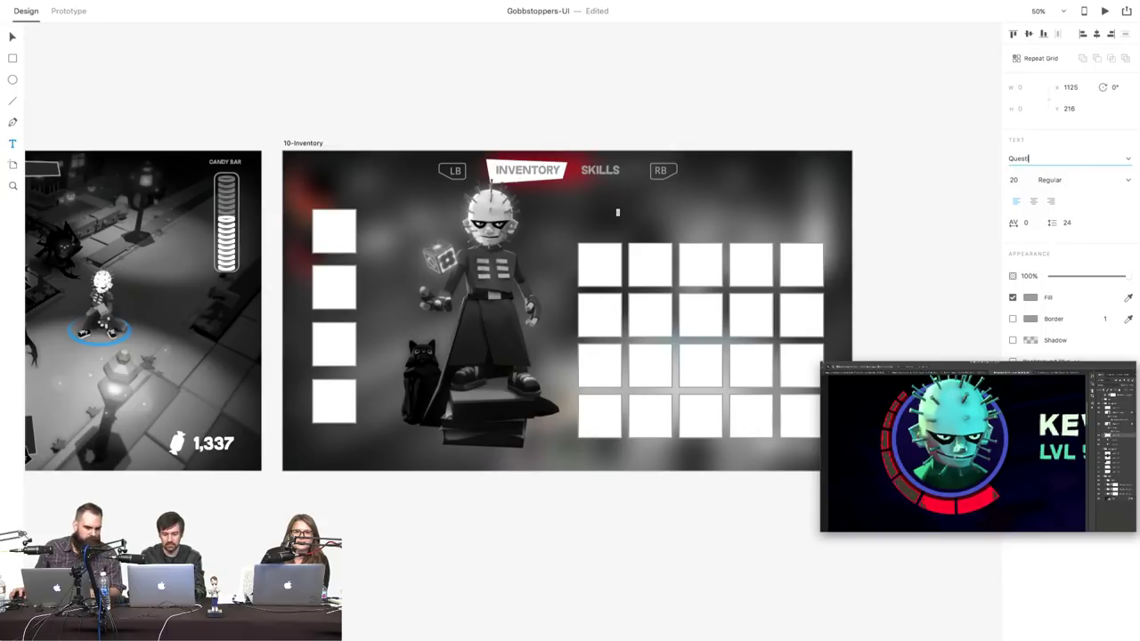
pyautogui.press('BackSpace')
pyautogui.press('BackSpace')
pyautogui.press('BackSpace')
pyautogui.press('BackSpace')
pyautogui.press('BackSpace')
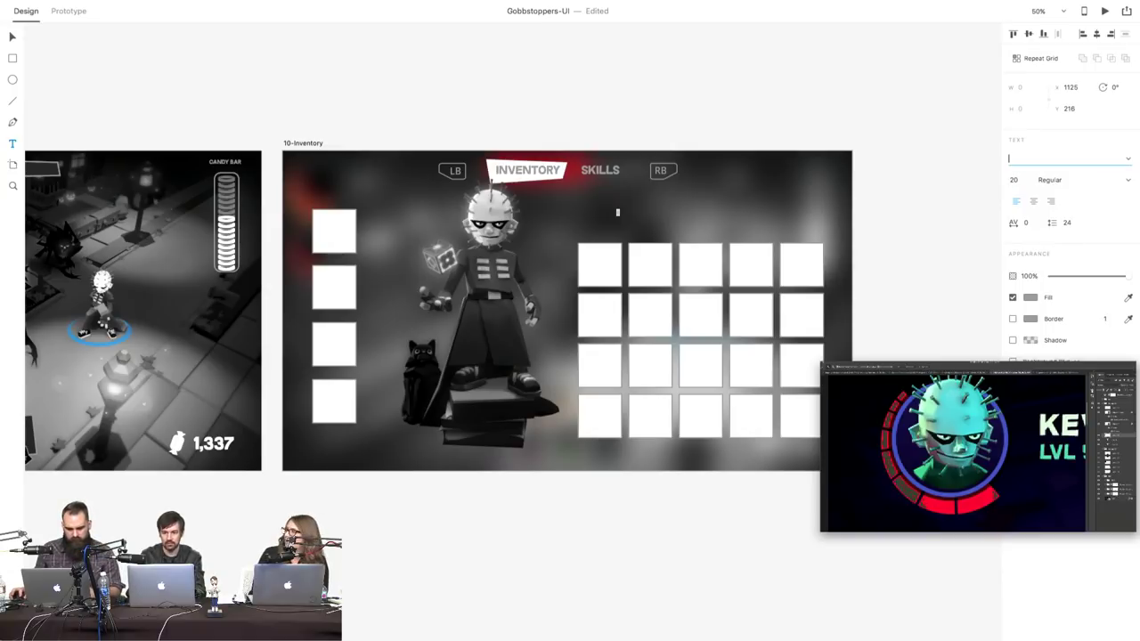
pyautogui.write('Questrian')
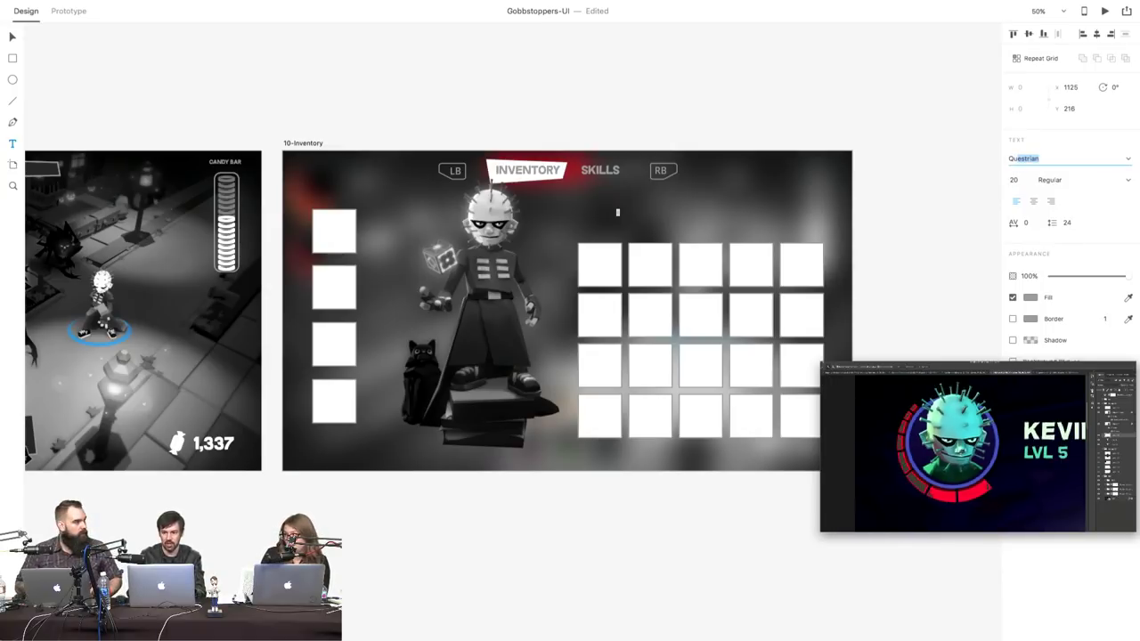
pyautogui.press('Return')
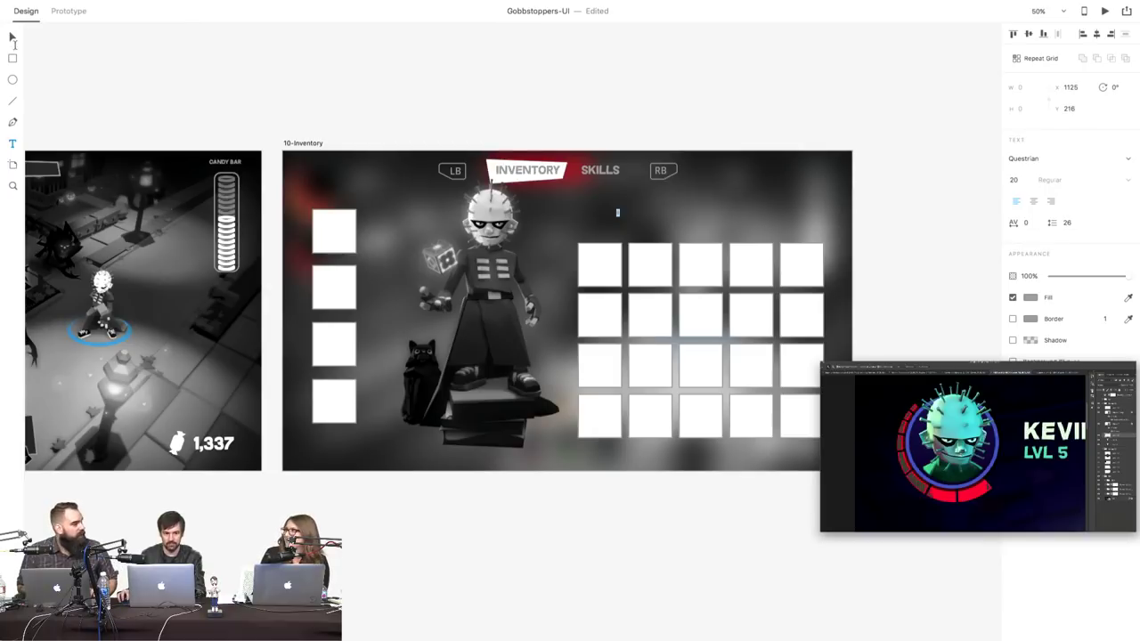
# - Enlarge the "8" text above the slot grid to font size 124
pyautogui.click(12, 37)
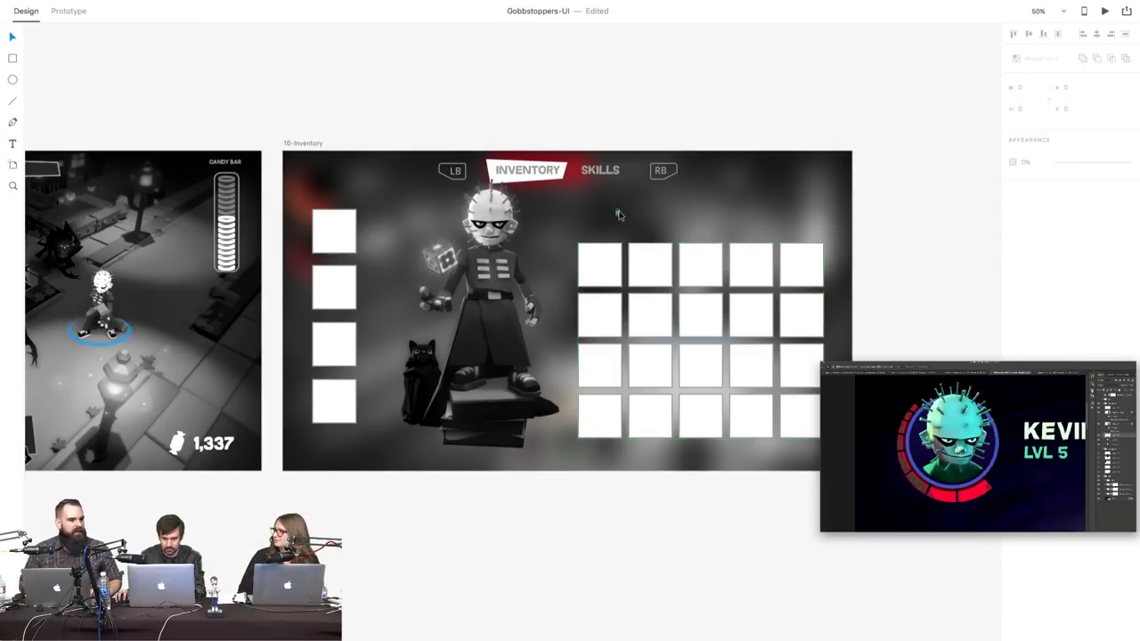
pyautogui.click(619, 214)
pyautogui.moveTo(619, 214); pyautogui.dragTo(661, 246)
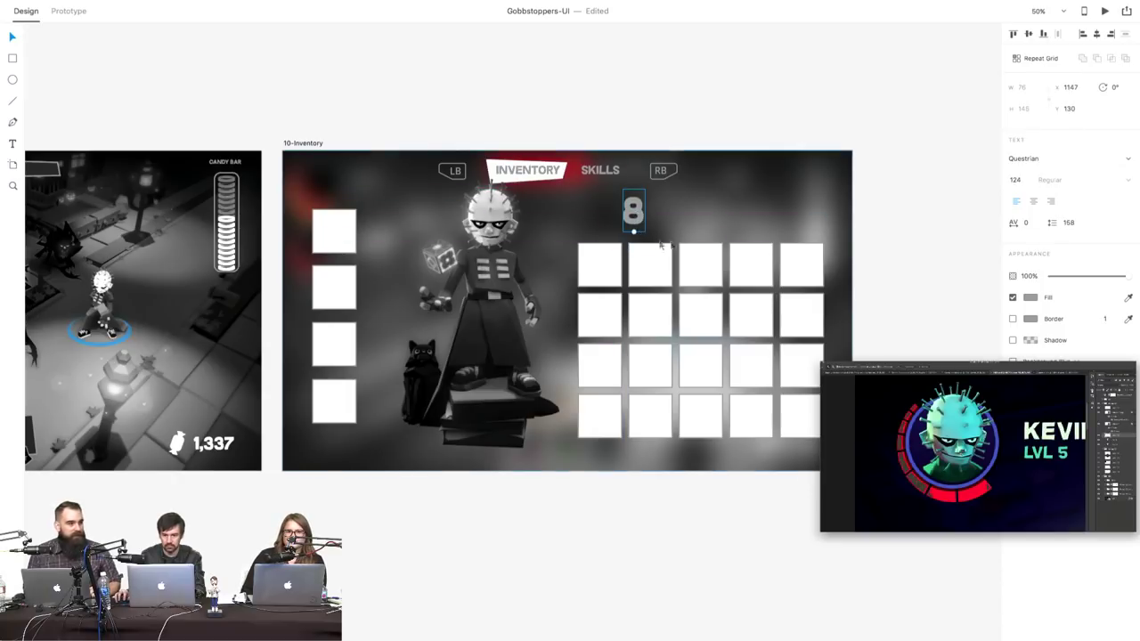
pyautogui.click(680, 114)
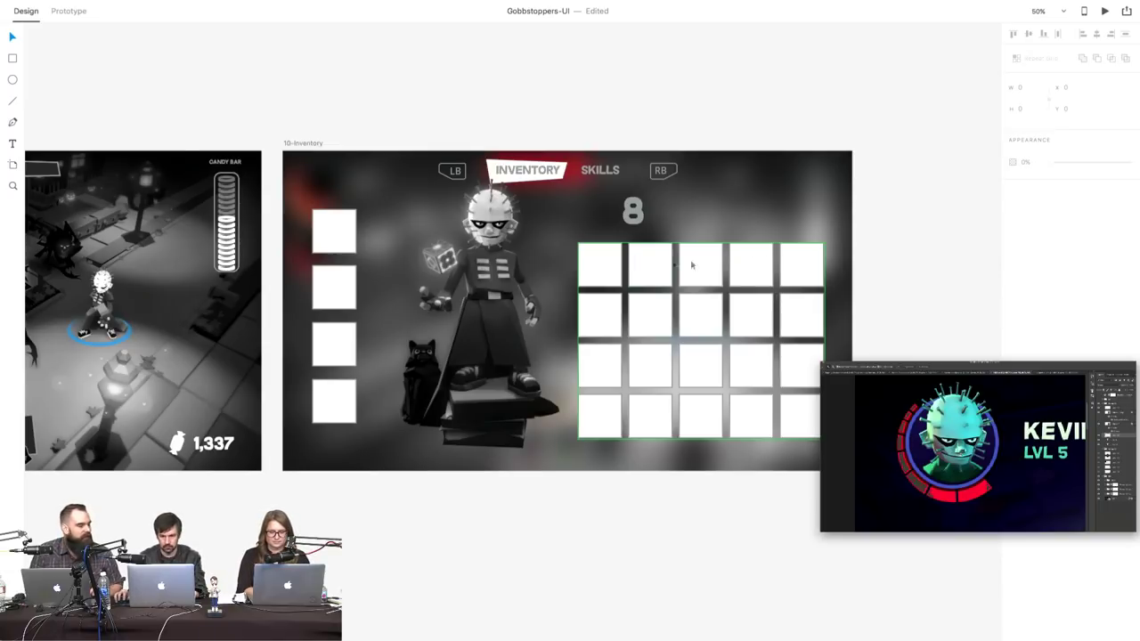
# - Remove the fill from the squares in the repeat grid and set their border width to 6
pyautogui.click(599, 260)
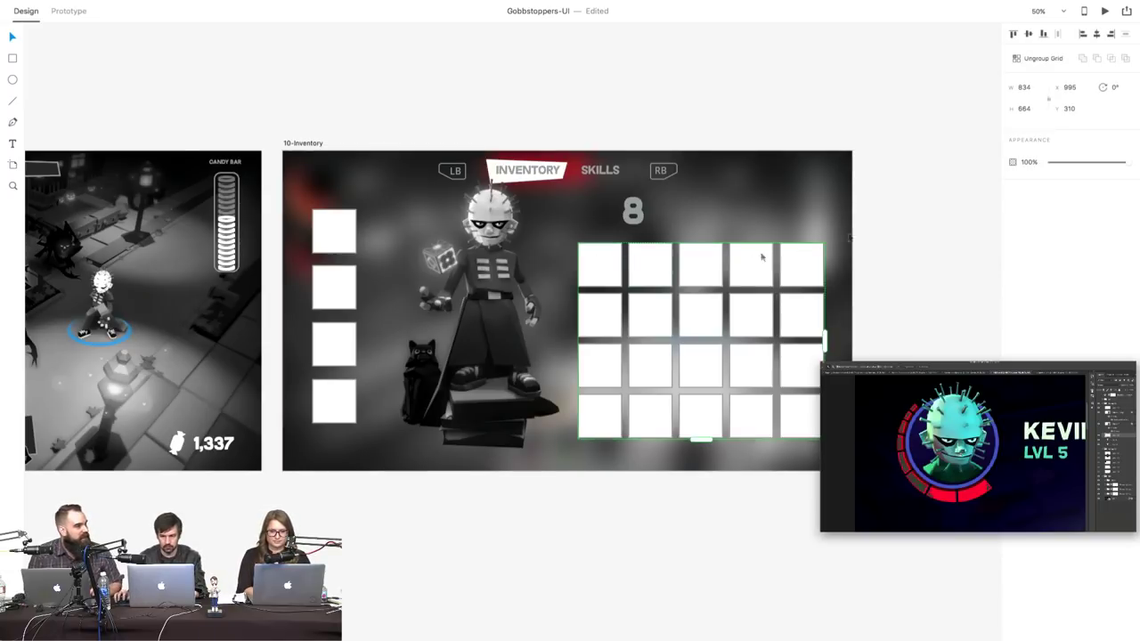
pyautogui.doubleClick(607, 267)
pyautogui.click(1013, 206)
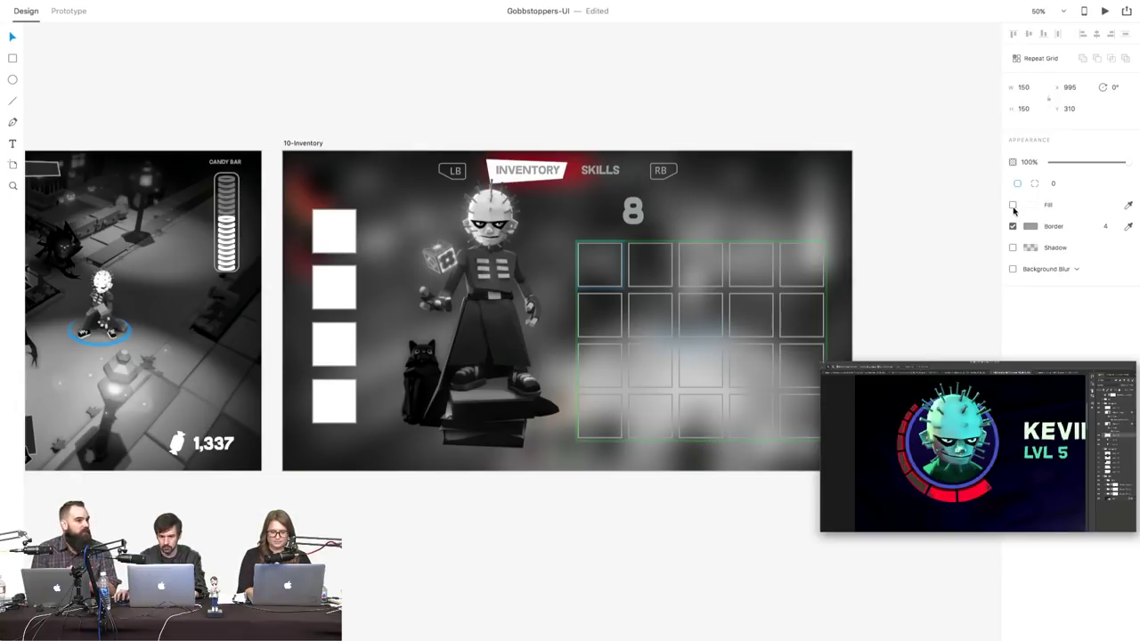
pyautogui.click(1112, 228)
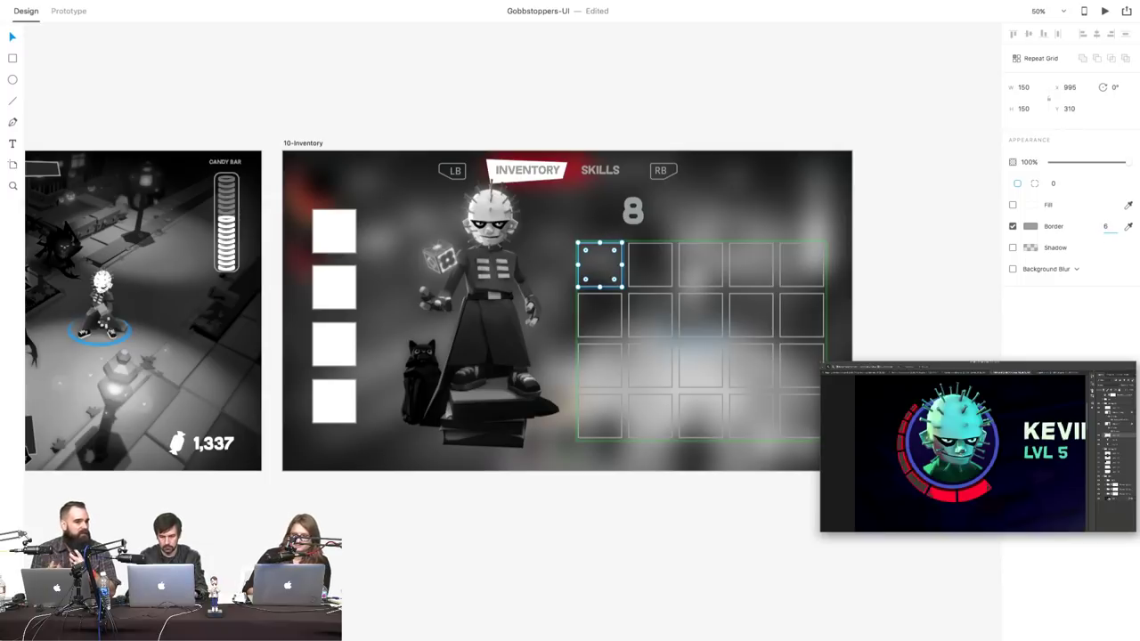
pyautogui.click(962, 280)
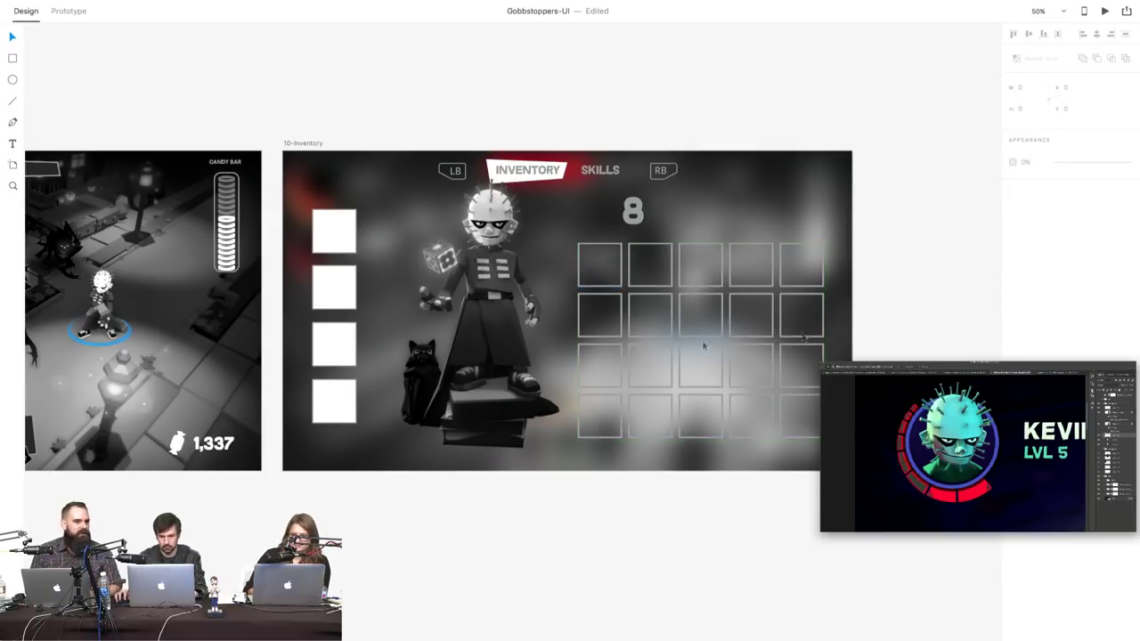
# - Set the border width of the four equipment squares in the column to 6 and remove their fill
pyautogui.click(317, 244)
pyautogui.keyDown('shift'); pyautogui.click(347, 294); pyautogui.keyUp('shift')
pyautogui.keyDown('shift'); pyautogui.click(341, 348); pyautogui.keyUp('shift')
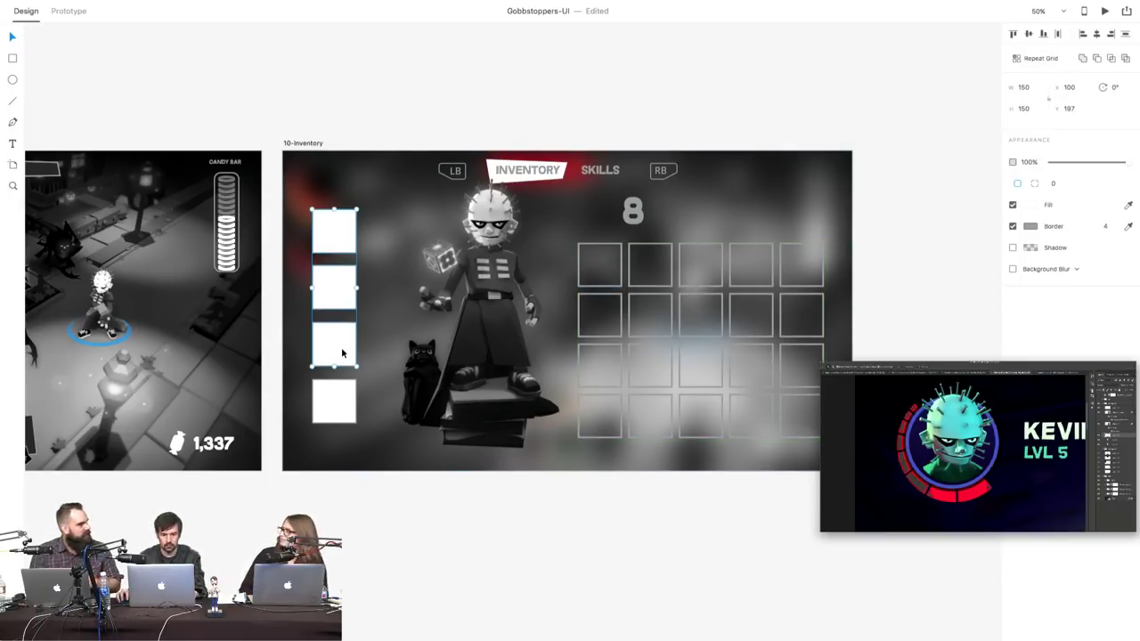
pyautogui.keyDown('shift'); pyautogui.click(330, 400); pyautogui.keyUp('shift')
pyautogui.click(1115, 226)
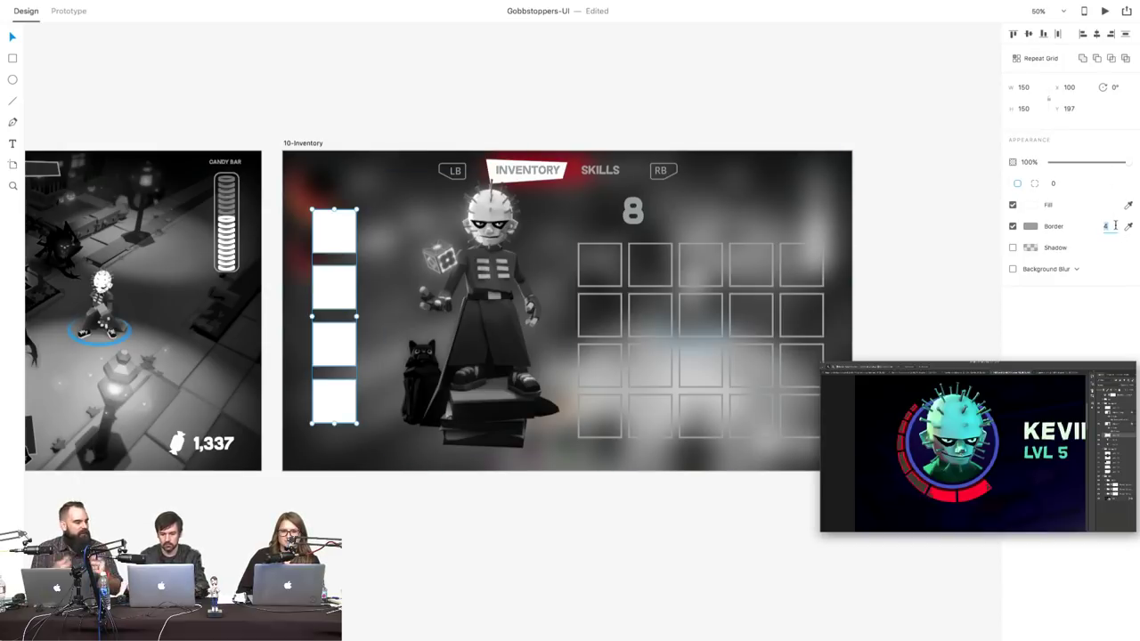
pyautogui.write('6')
pyautogui.press('Return')
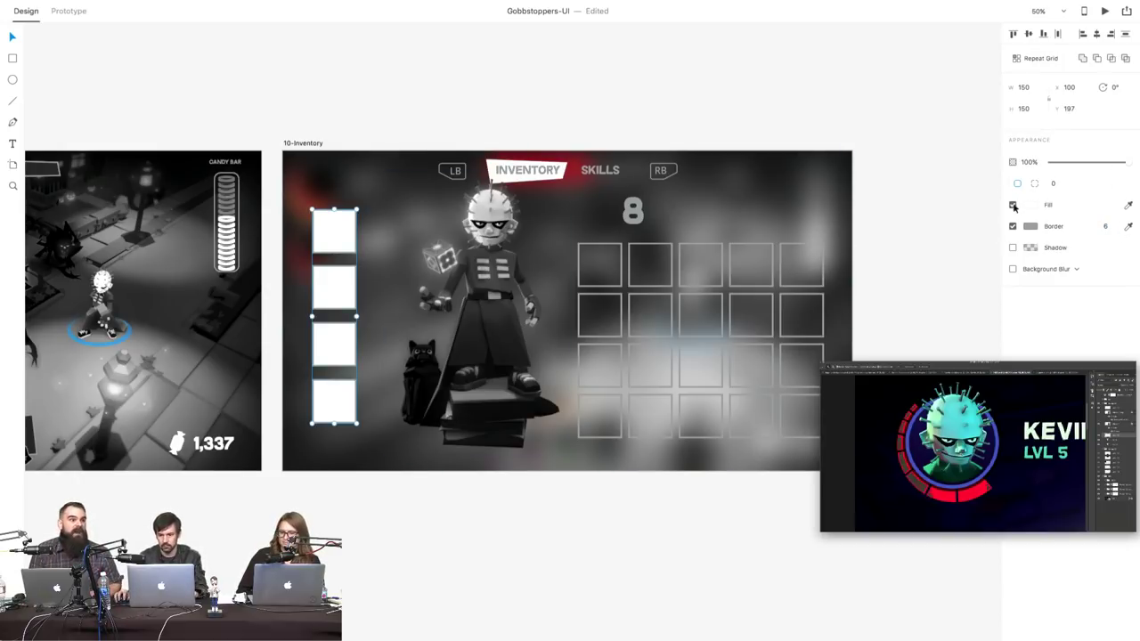
pyautogui.click(1012, 204)
pyautogui.click(906, 222)
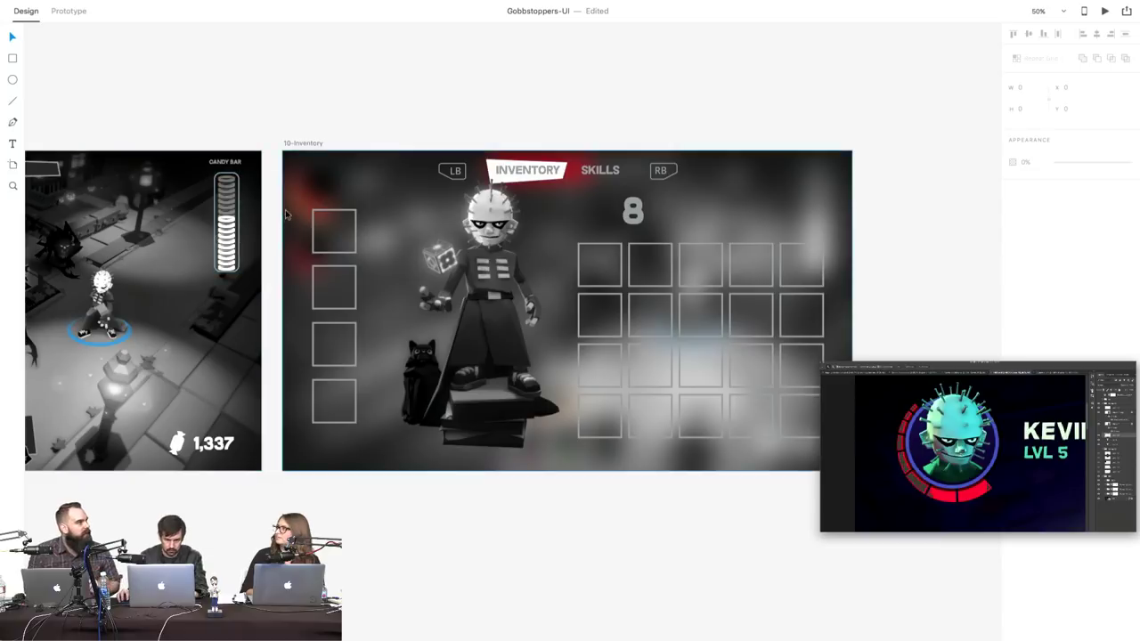
# - Lock the blurred full-screen background rectangle on the 10-Inventory artboard
pyautogui.click(325, 214)
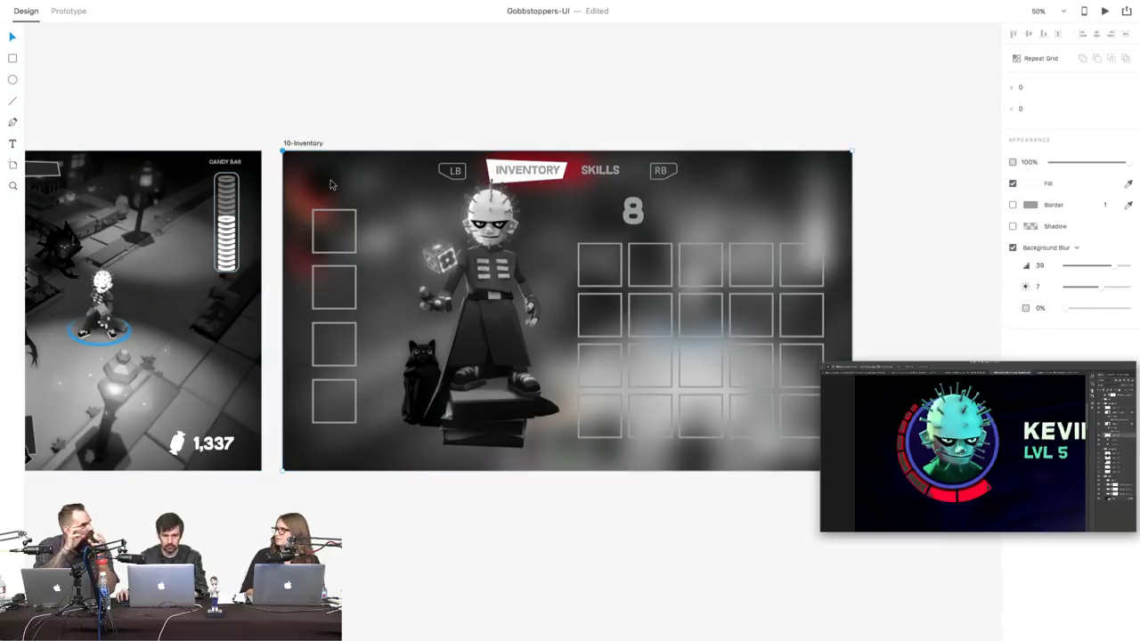
pyautogui.click(330, 214)
pyautogui.click(333, 174)
pyautogui.rightClick(333, 174)
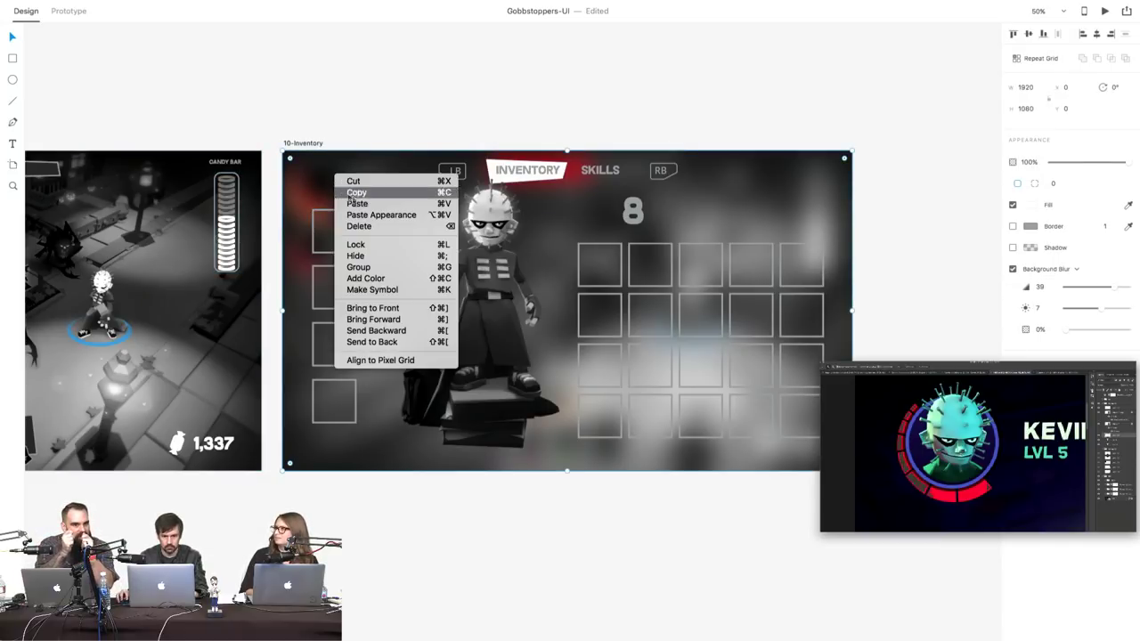
pyautogui.click(375, 256)
pyautogui.press('super+z')
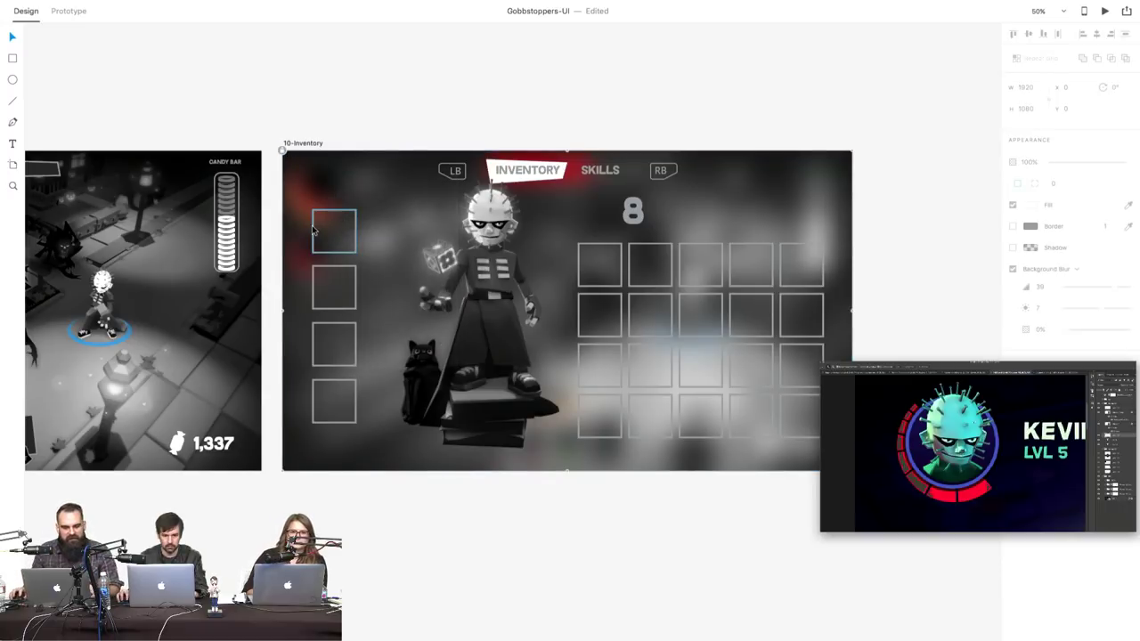
# - Reshape the first slot of the equipment column into an irregular quadrilateral, wider at its upper edge, by moving its corner points
pyautogui.click(312, 229)
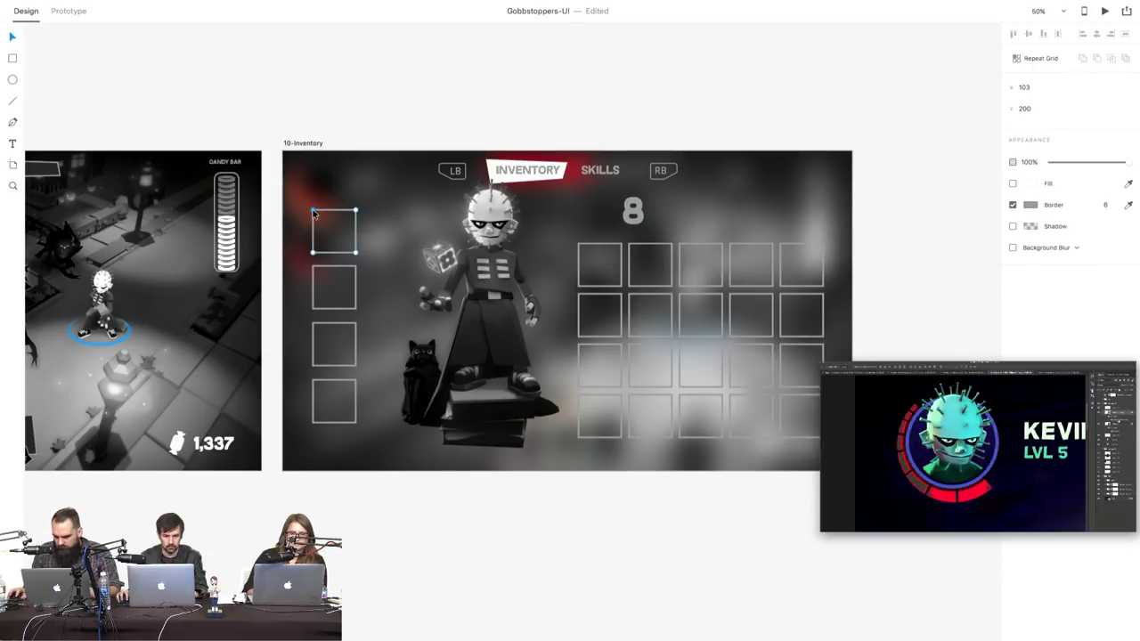
pyautogui.doubleClick(313, 211)
pyautogui.moveTo(312, 212); pyautogui.dragTo(305, 206)
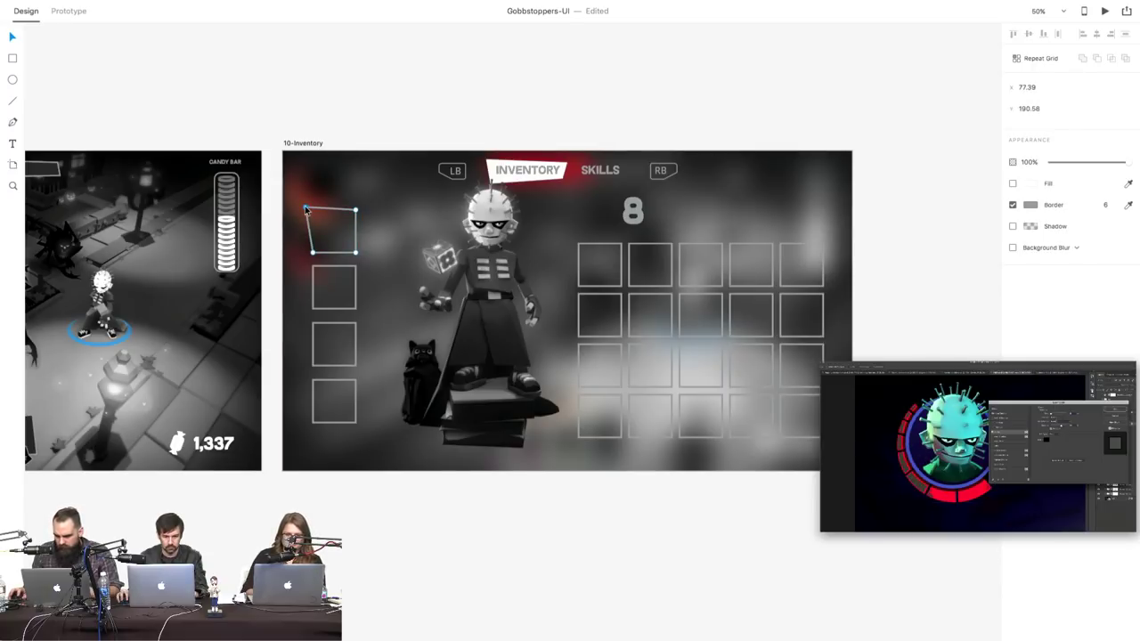
pyautogui.click(353, 214)
pyautogui.doubleClick(354, 215)
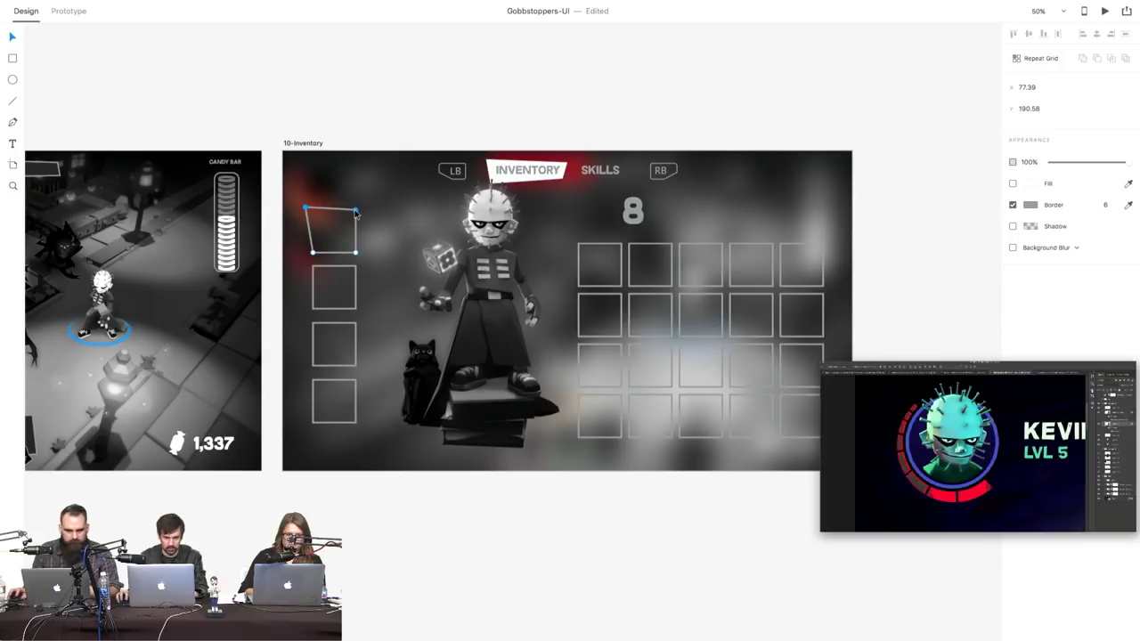
pyautogui.moveTo(354, 215); pyautogui.dragTo(307, 211)
pyautogui.click(305, 209)
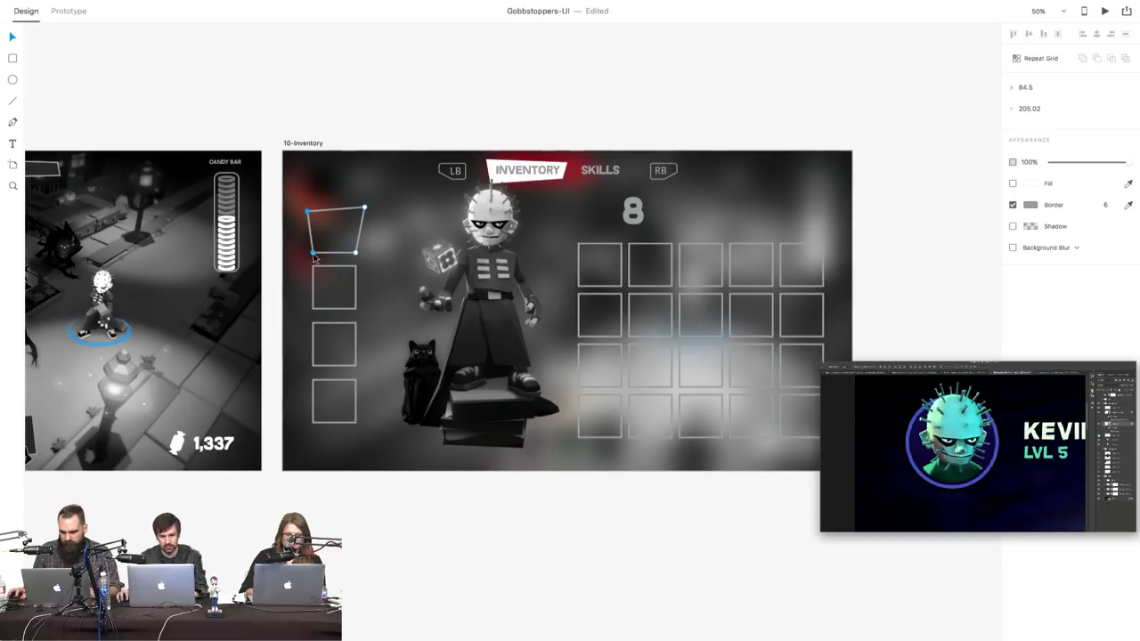
pyautogui.moveTo(356, 255); pyautogui.dragTo(314, 260)
pyautogui.click(312, 253)
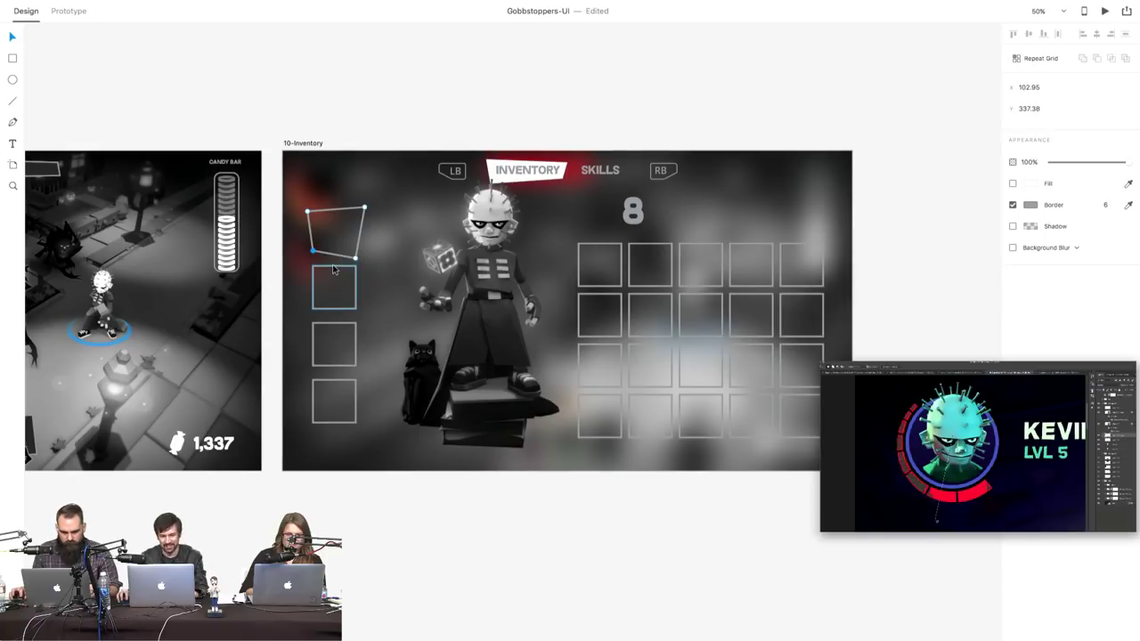
# - Skew the second slot of the equipment column by raising its upper-left corner and pulling in its other corner points
pyautogui.click(334, 270)
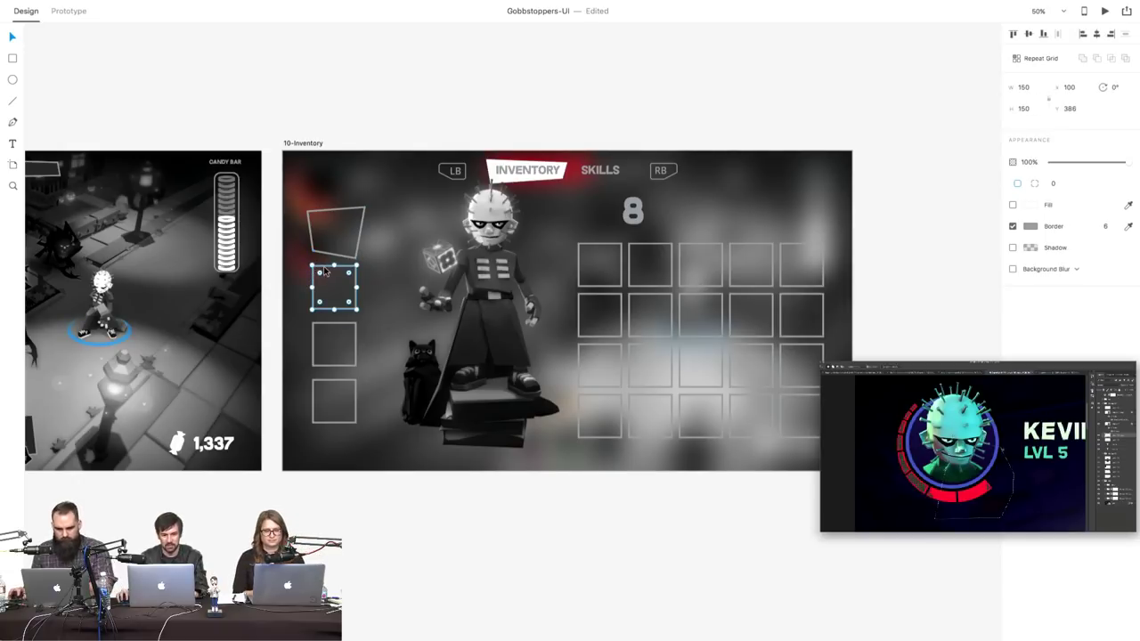
pyautogui.doubleClick(318, 271)
pyautogui.click(313, 269)
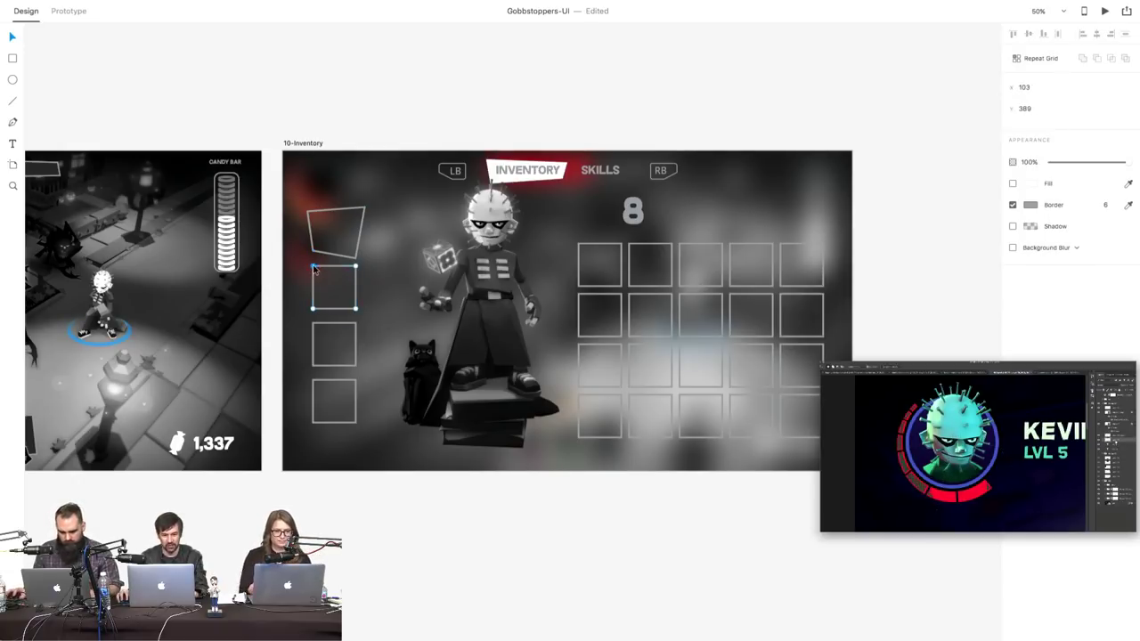
pyautogui.moveTo(314, 267); pyautogui.dragTo(314, 261)
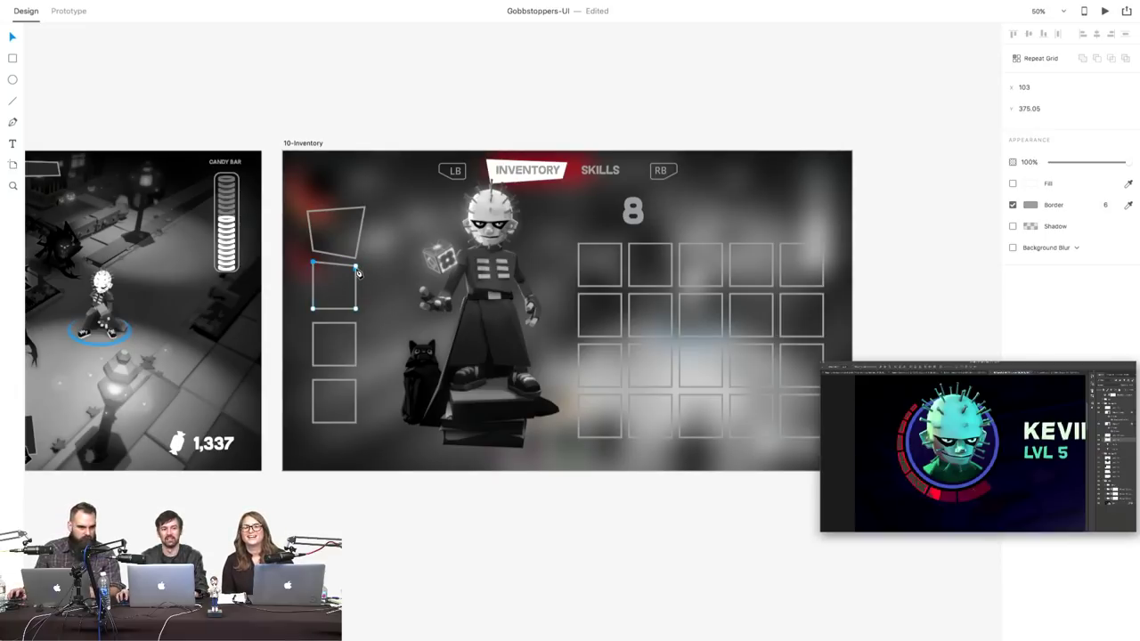
pyautogui.click(355, 267)
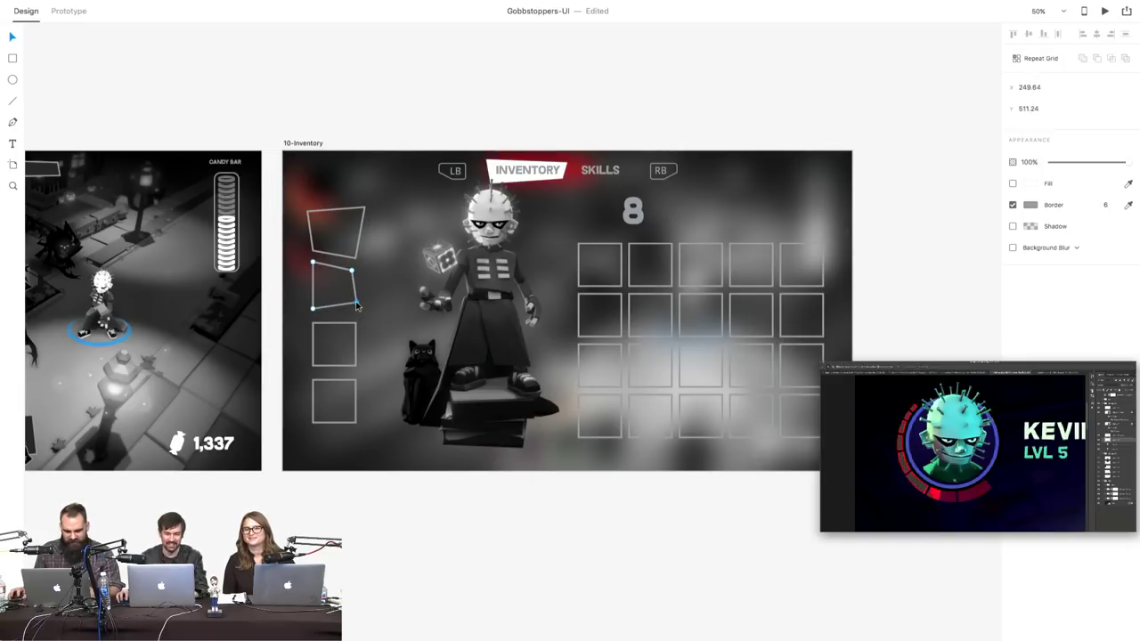
pyautogui.click(314, 311)
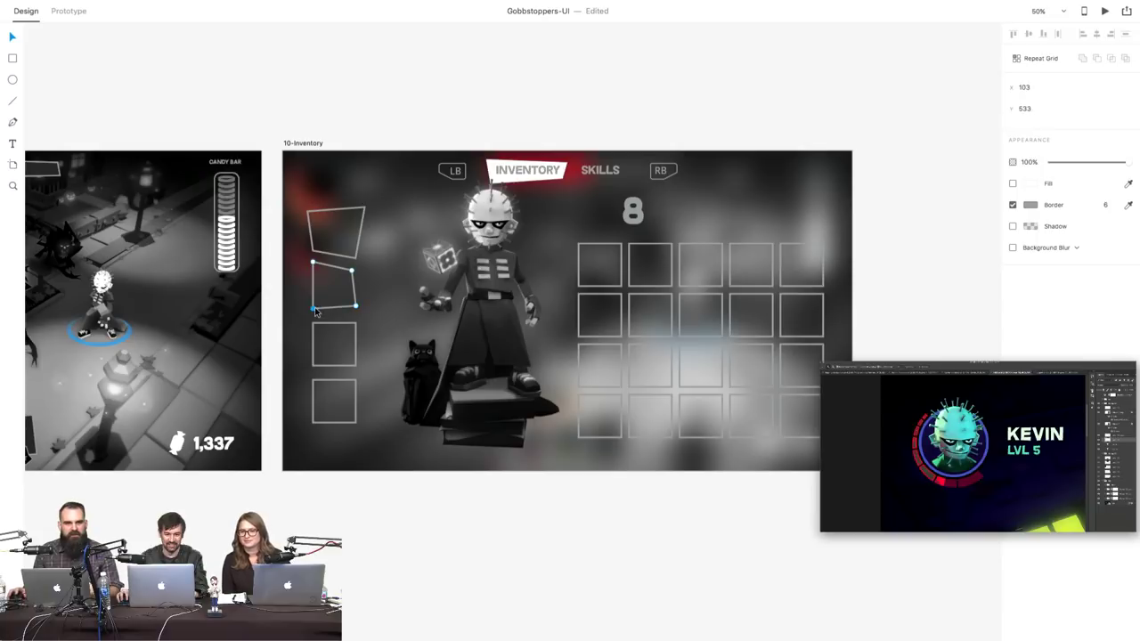
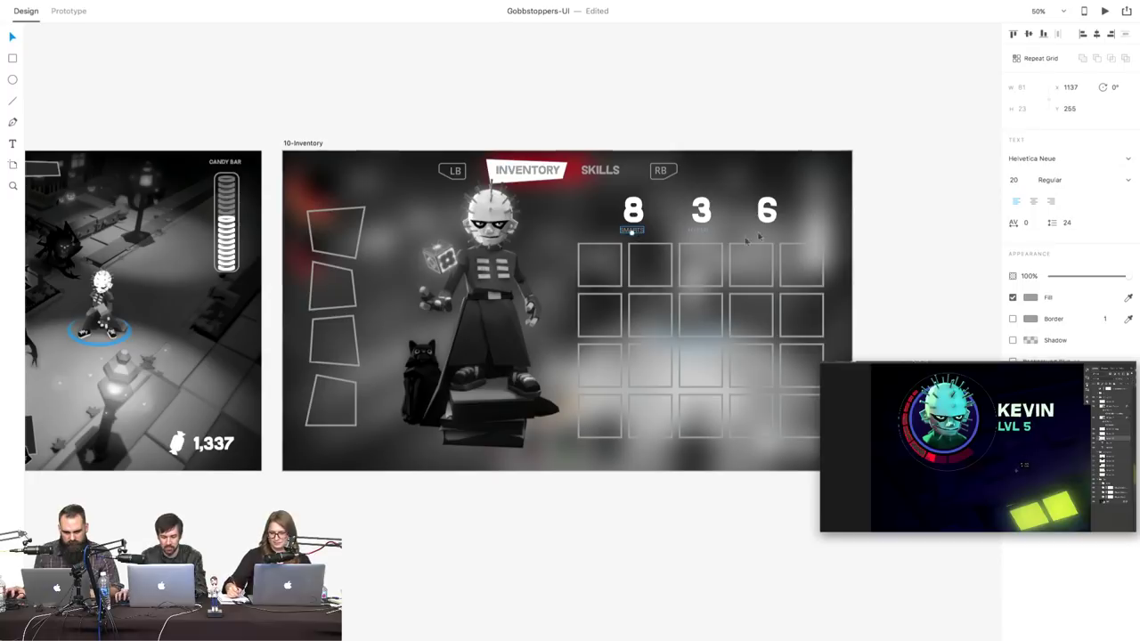
# - Lighten the gray fill of the SMARTS label below the 8
pyautogui.click(1030, 297)
pyautogui.moveTo(896, 255); pyautogui.dragTo(882, 244)
pyautogui.click(892, 163)
# - Draw a 1920 x 1080 rectangle covering the whole 10-Inventory artboard
pyautogui.click(697, 230)
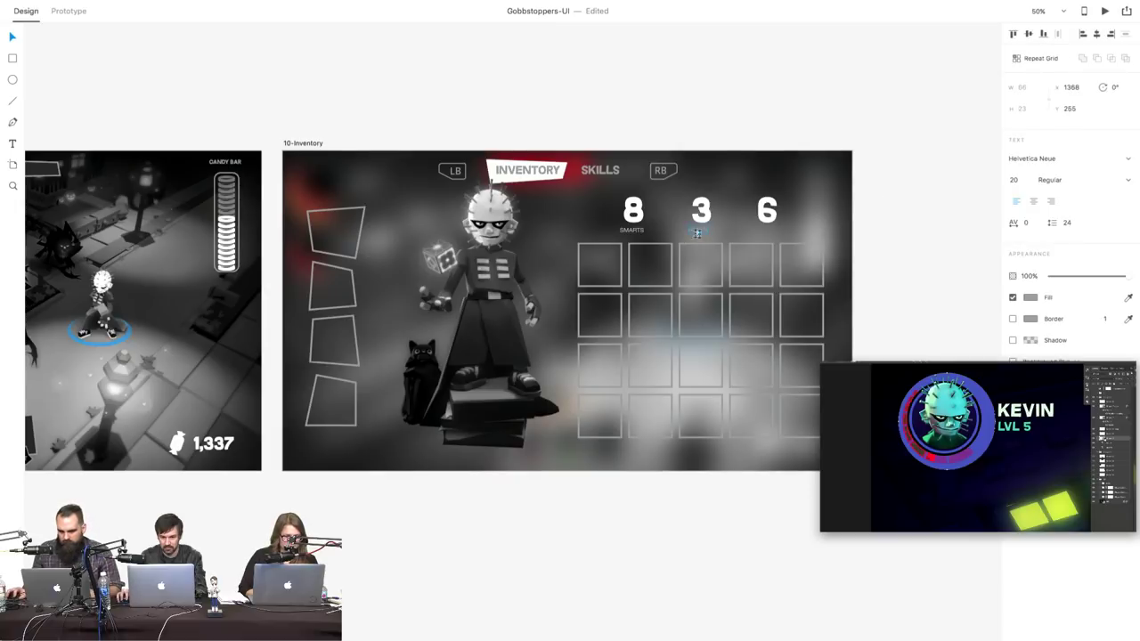
pyautogui.click(303, 142)
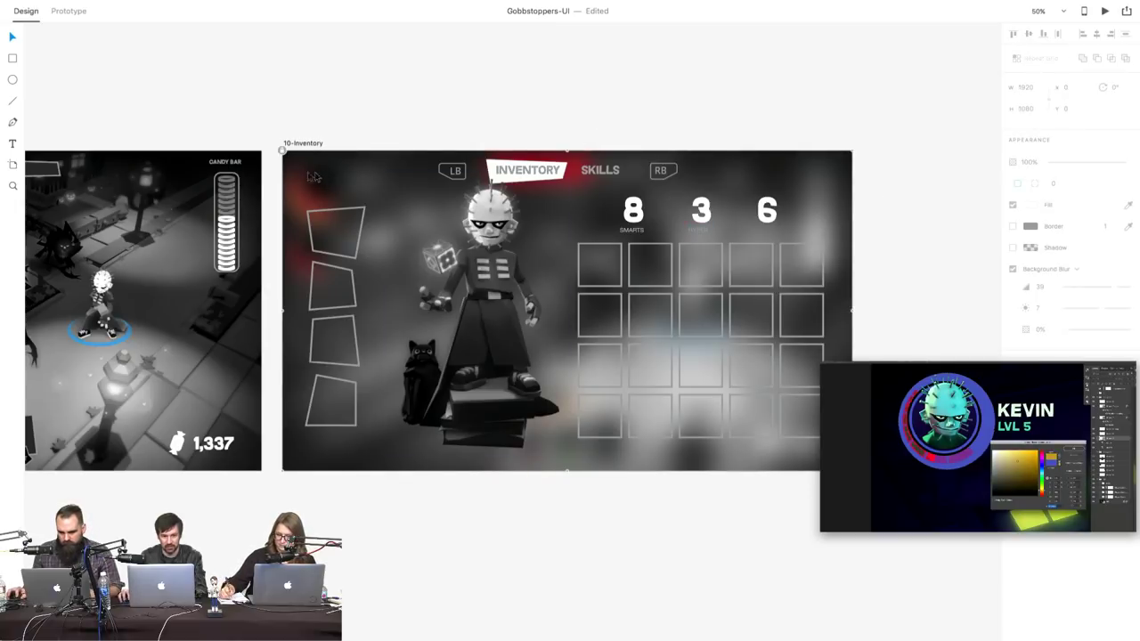
pyautogui.click(13, 59)
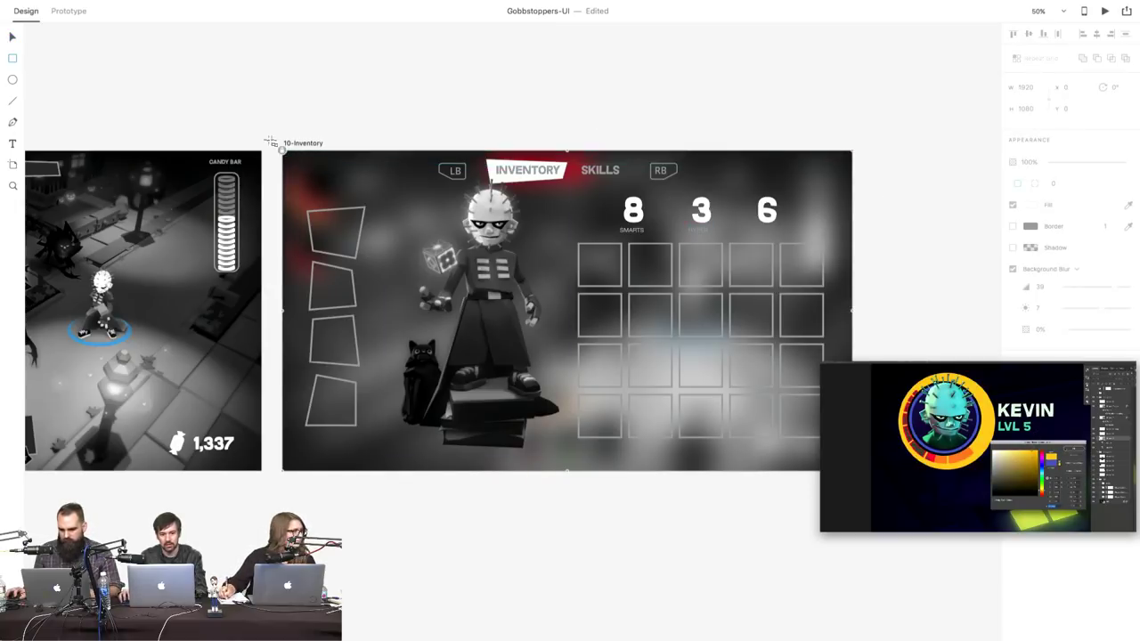
pyautogui.moveTo(267, 140)
pyautogui.mouseDown()
pyautogui.moveTo(437, 255)
pyautogui.moveTo(853, 470)
pyautogui.mouseUp()
pyautogui.moveTo(264, 140); pyautogui.dragTo(283, 152)
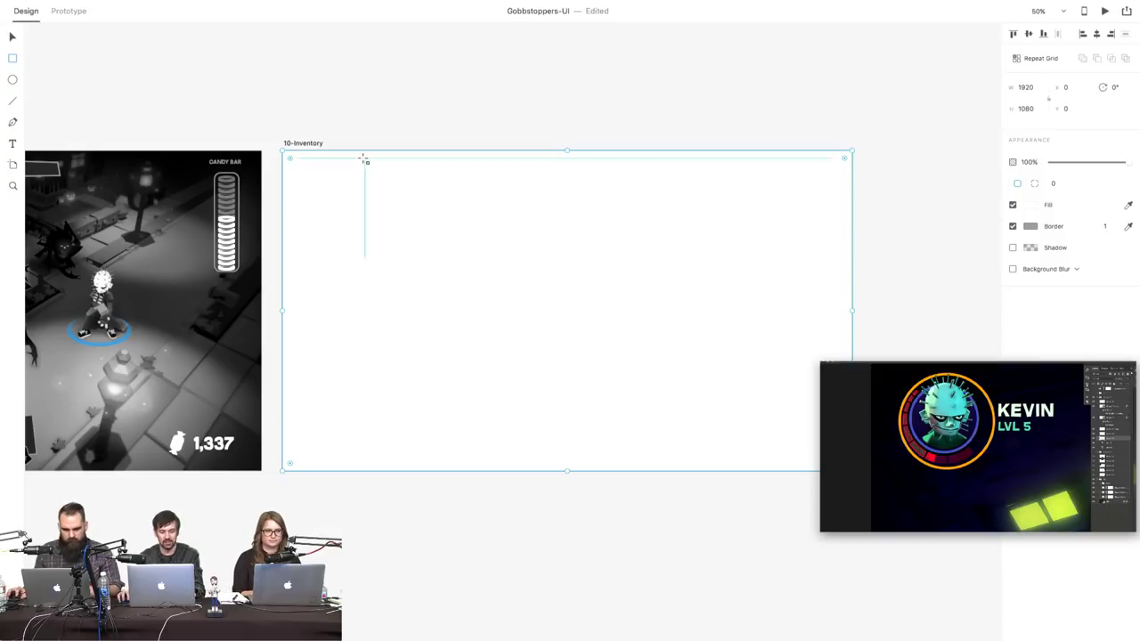
pyautogui.click(14, 36)
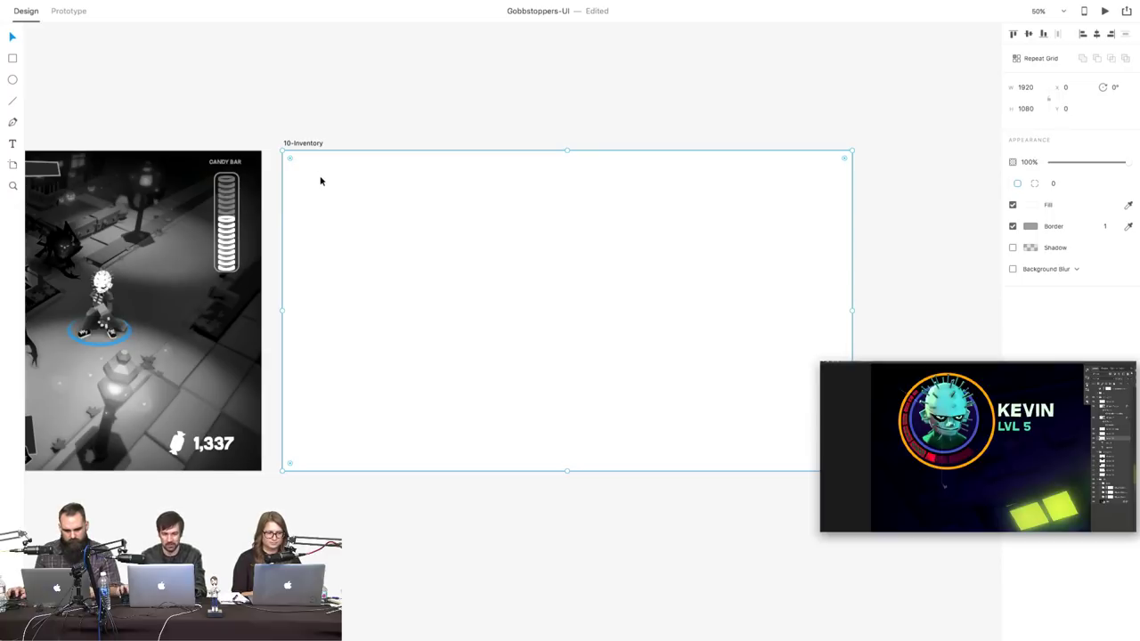
# - Remove the border of the full-screen rectangle and fill it with black
pyautogui.click(475, 107)
pyautogui.click(470, 166)
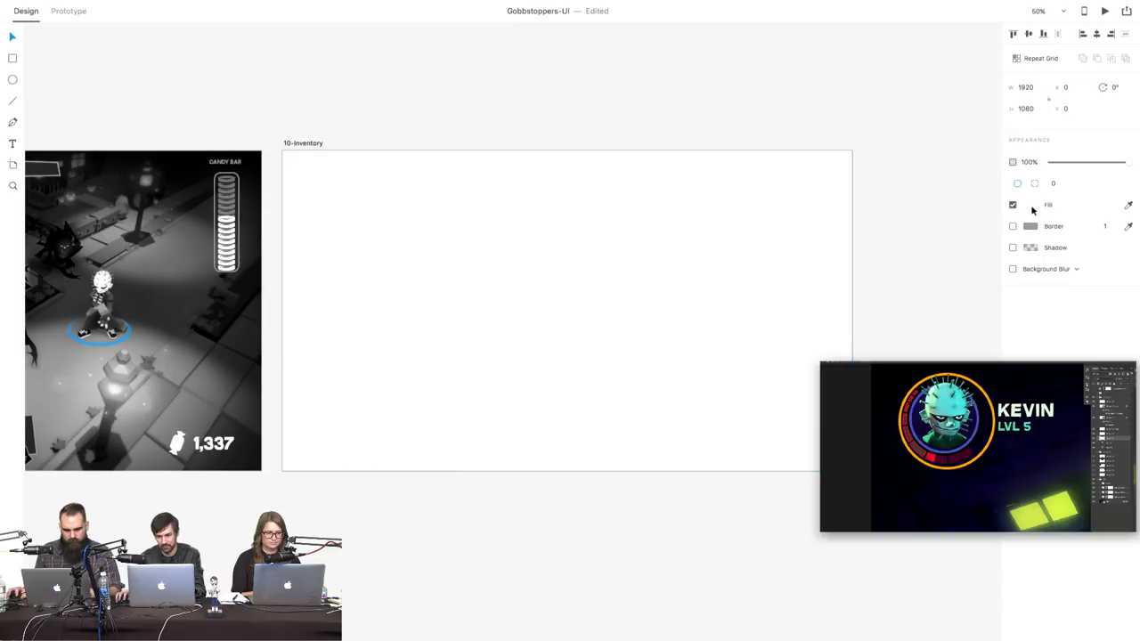
pyautogui.click(1031, 205)
pyautogui.moveTo(947, 211); pyautogui.dragTo(871, 255)
pyautogui.click(746, 120)
pyautogui.click(689, 262)
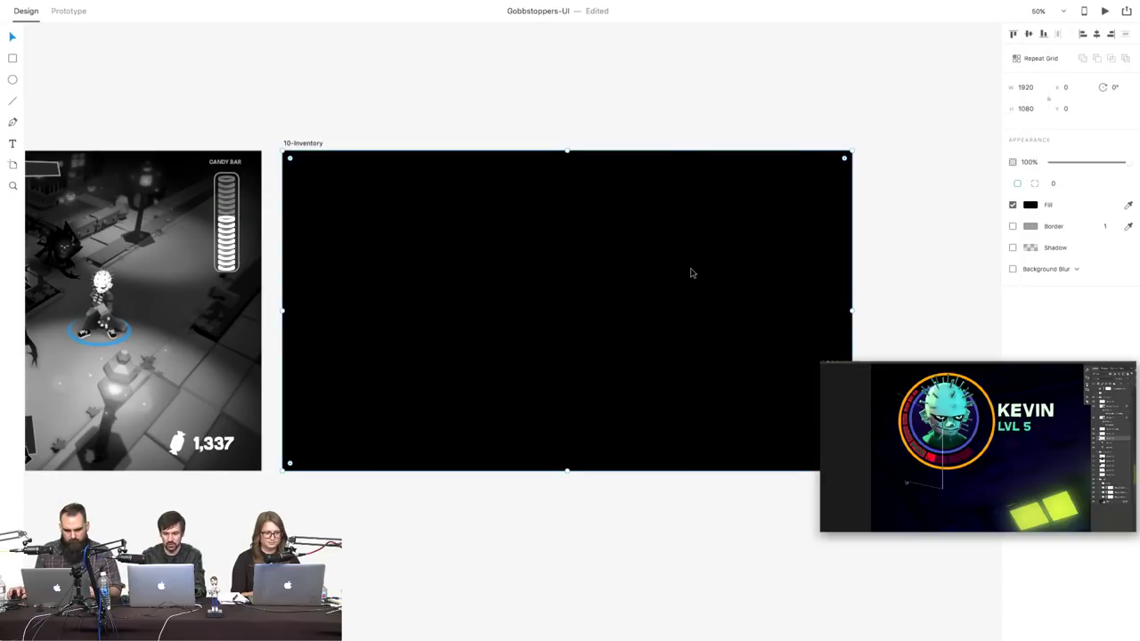
# - Place the black rectangle behind the inventory elements and lower its opacity to 31%
pyautogui.press('super+v')
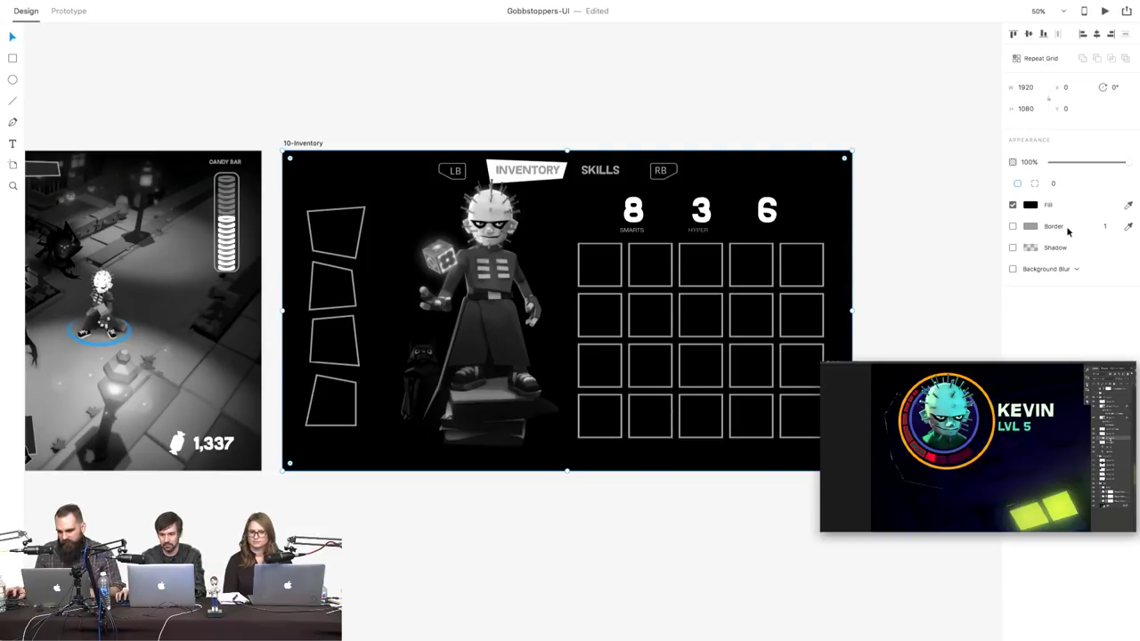
pyautogui.moveTo(1126, 163); pyautogui.dragTo(1074, 163)
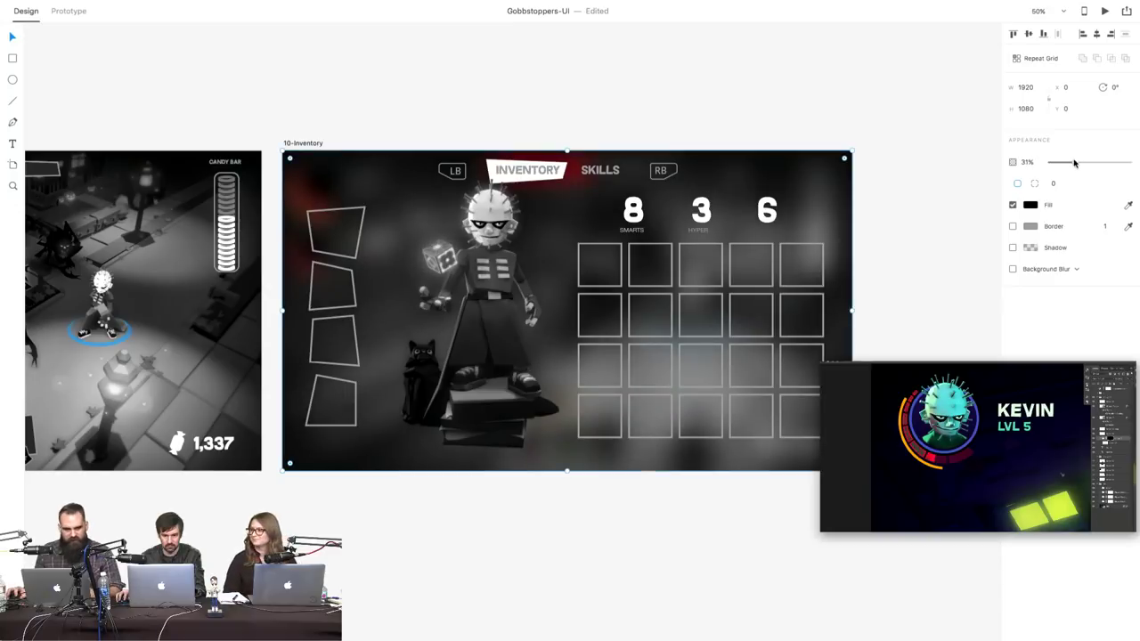
pyautogui.click(924, 228)
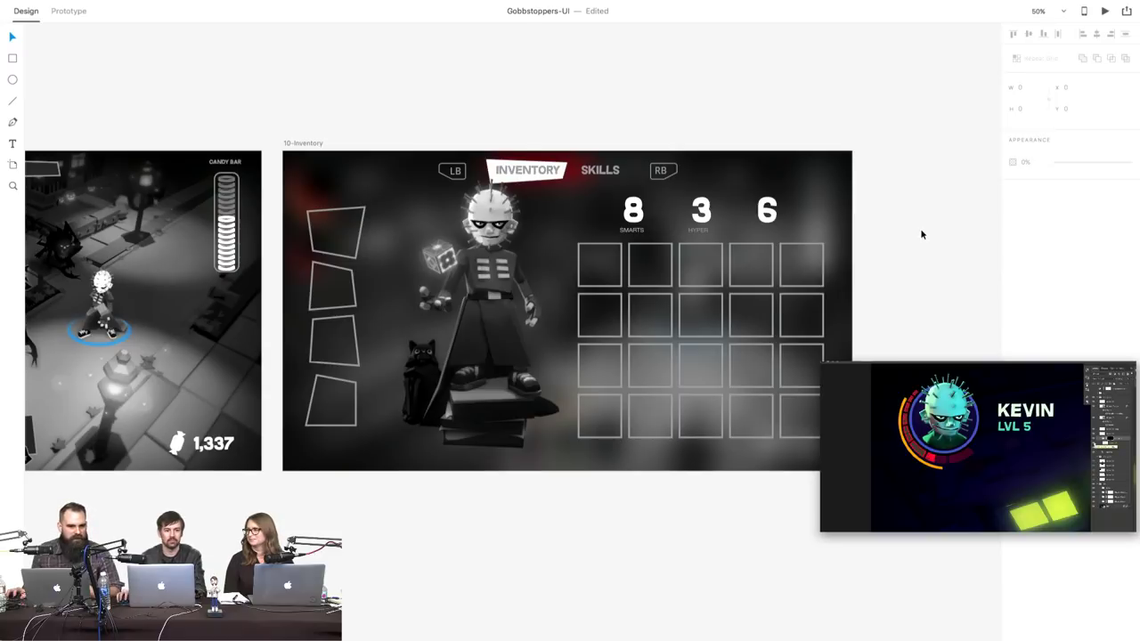
# - Reposition the HYPER label under the 3 at X 1379 and the SMARTS label under the 8 at X 1144, Y 254
pyautogui.click(698, 231)
pyautogui.moveTo(700, 232); pyautogui.dragTo(704, 232)
pyautogui.click(631, 231)
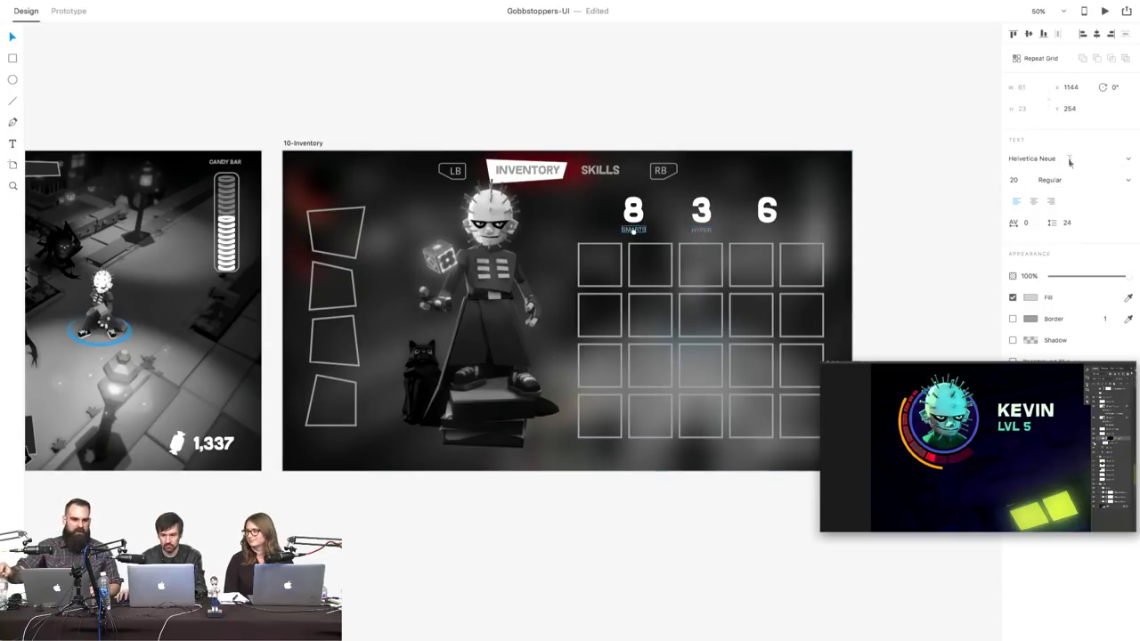
# - Set the font of the SMARTS label to Open Sans
pyautogui.click(1069, 158)
pyautogui.write('Open Sans')
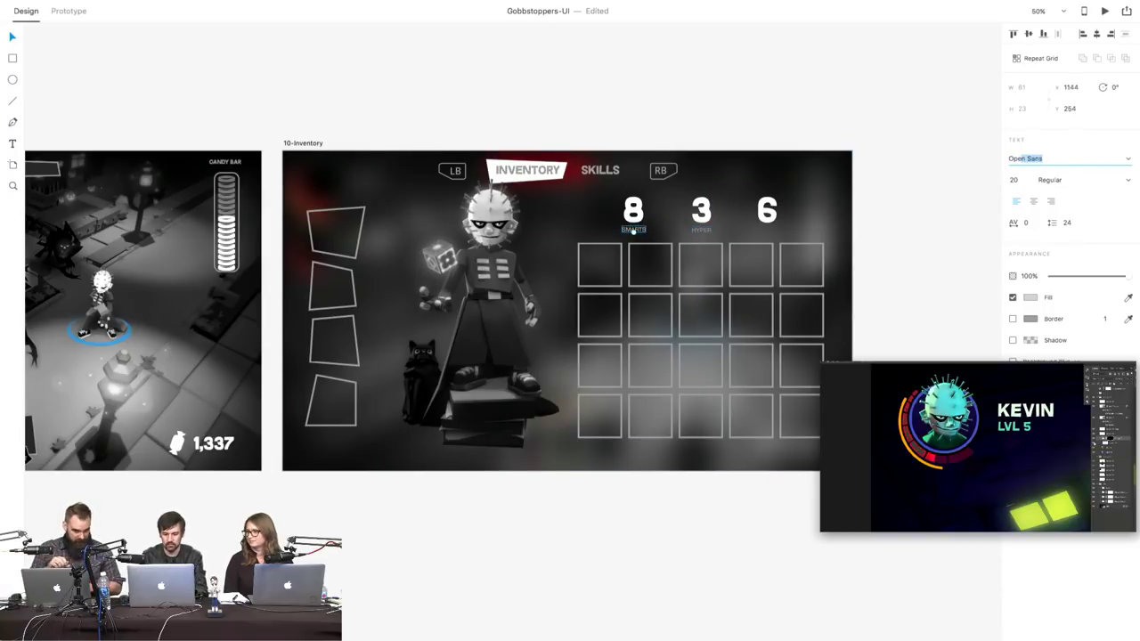
pyautogui.press('Return')
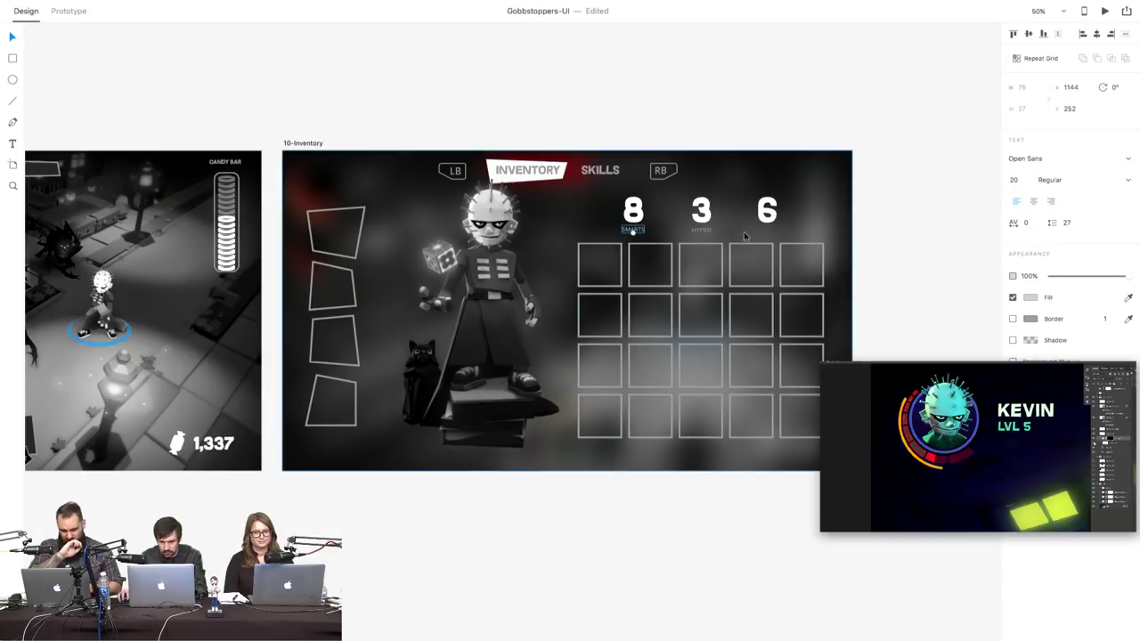
# - Set the font of the HYPER label under the 3 to Open Sans
pyautogui.click(704, 232)
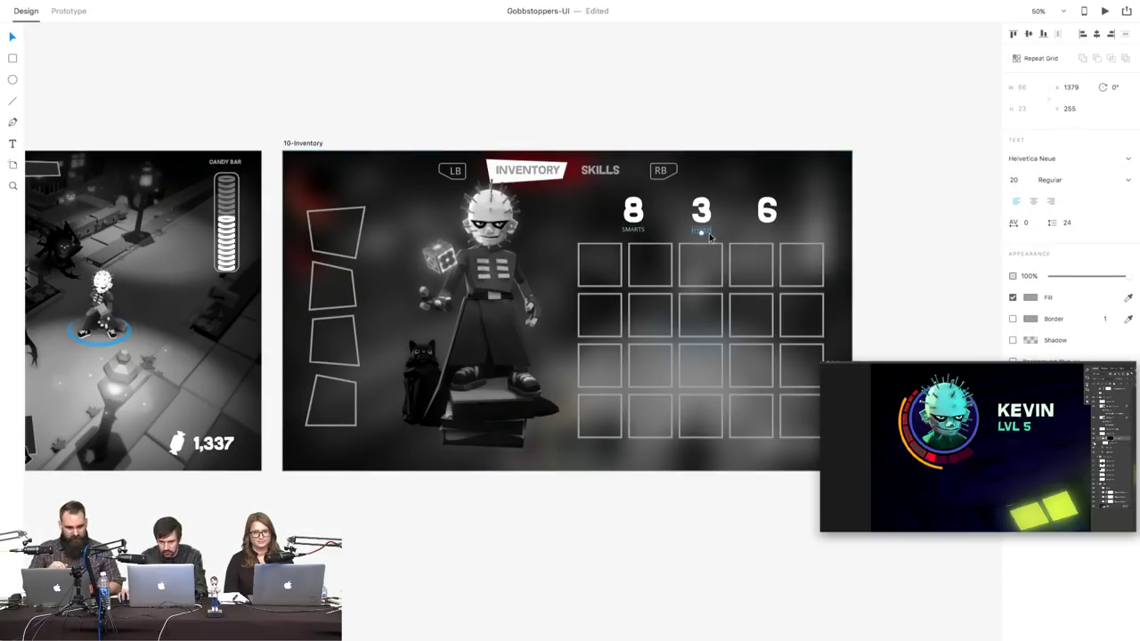
pyautogui.click(1060, 158)
pyautogui.write('Ope')
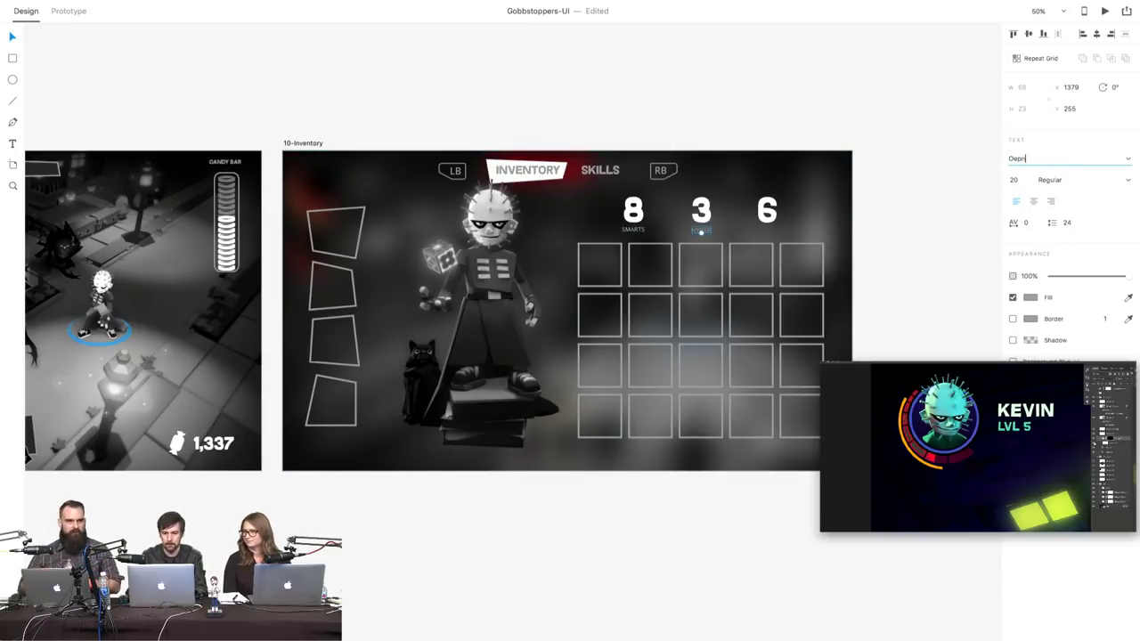
pyautogui.press('Escape')
pyautogui.click(1064, 164)
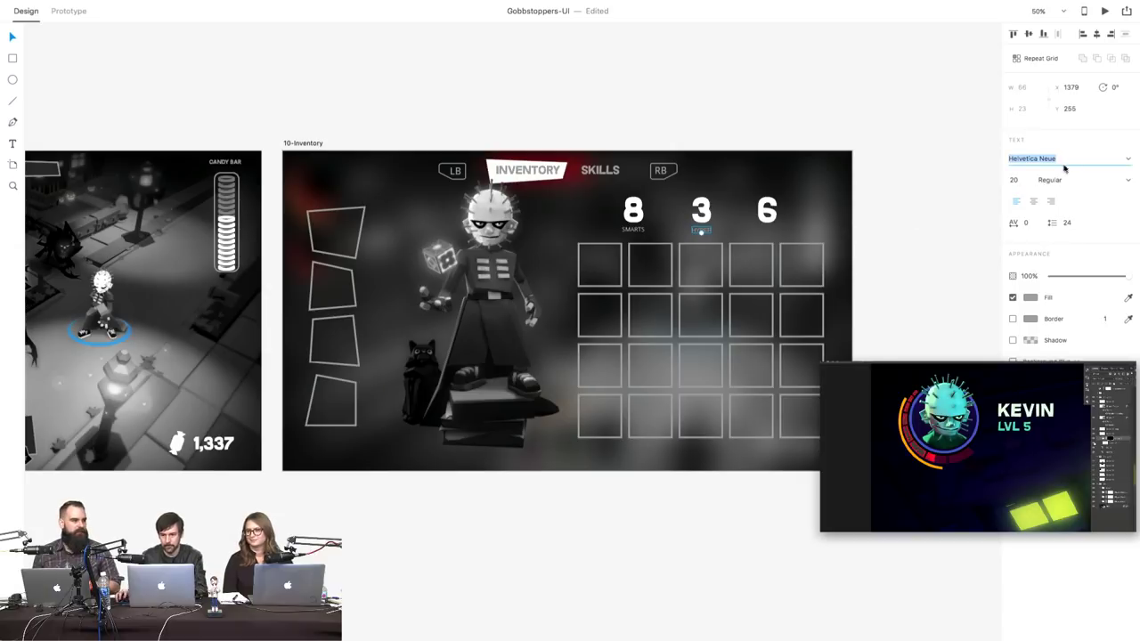
pyautogui.write('Open Sans')
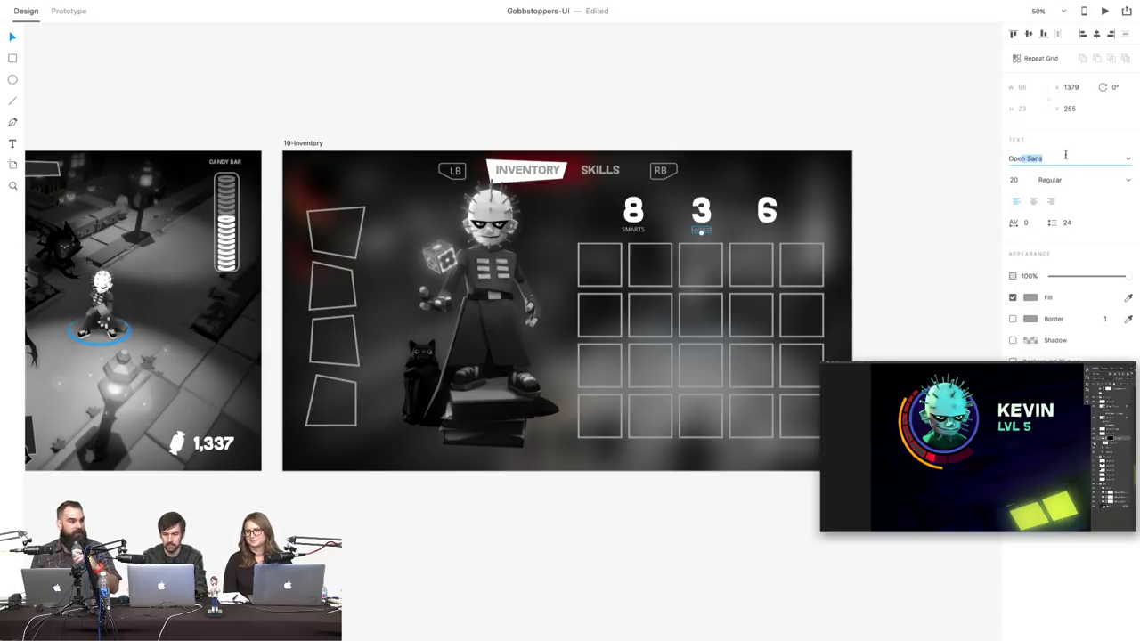
pyautogui.press('Return')
pyautogui.click(713, 128)
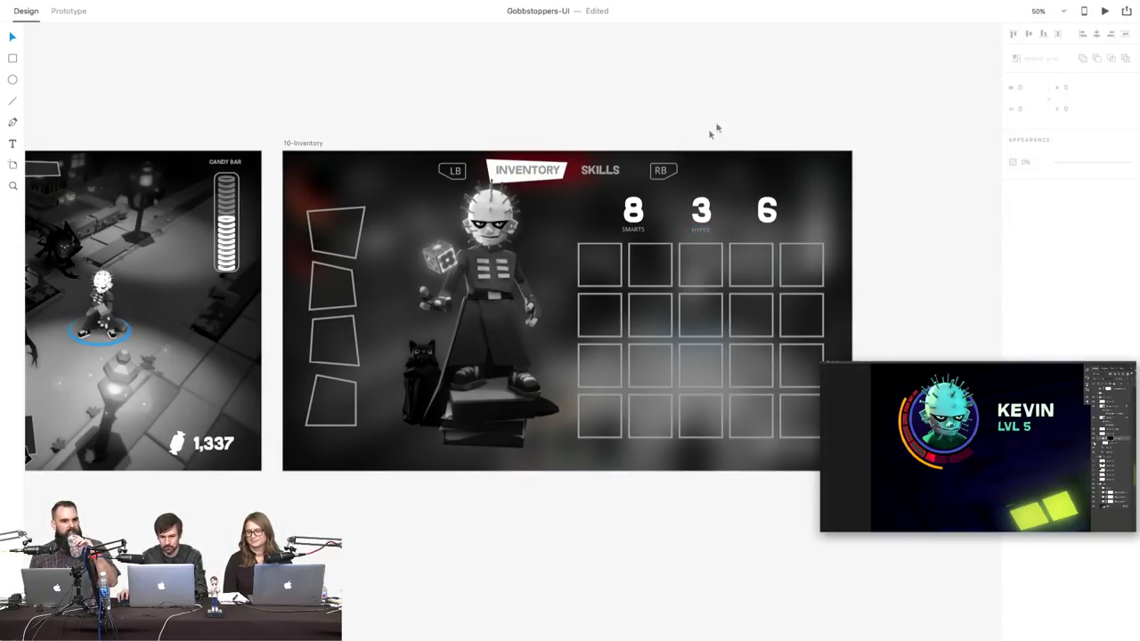
# - Set the font size of the SMARTS label under the 8 to 24
pyautogui.click(635, 229)
pyautogui.click(1018, 182)
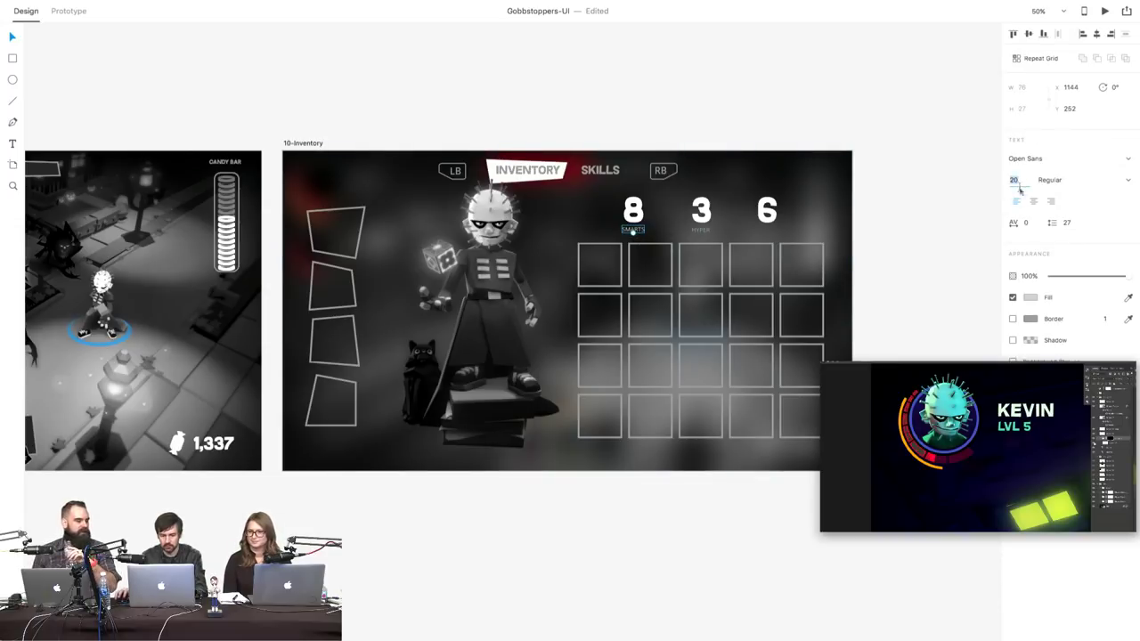
pyautogui.write('24')
pyautogui.press('Return')
pyautogui.click(974, 214)
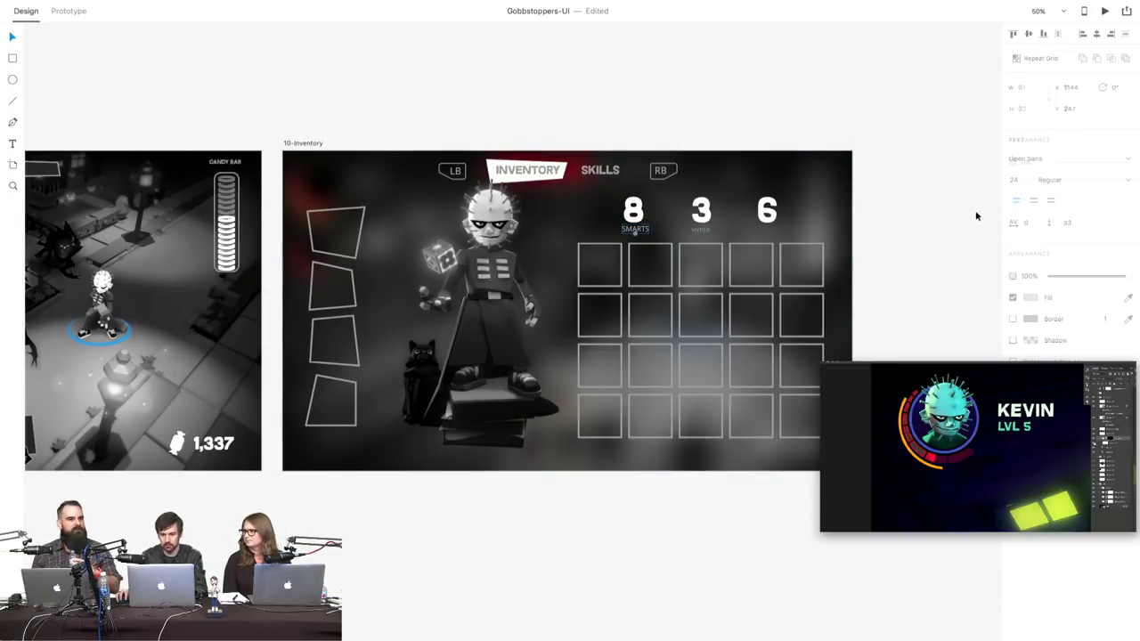
# - Delete the small HYPER label and move the SMARTS label to X 1136, Y 260, centred under the 8
pyautogui.click(704, 230)
pyautogui.press('Escape')
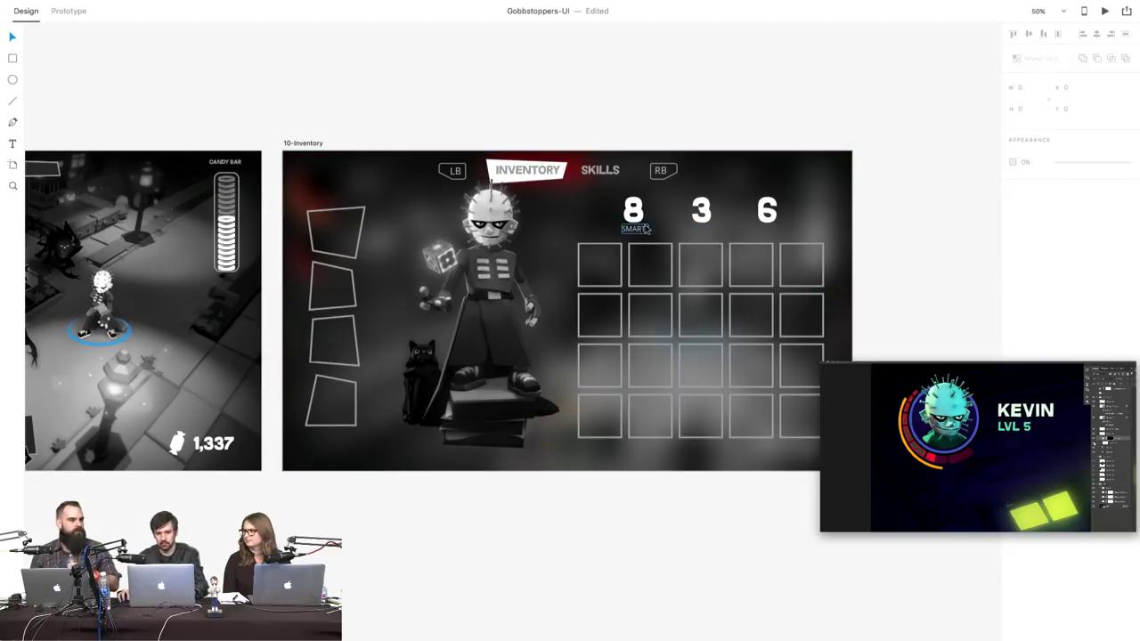
pyautogui.click(635, 230)
pyautogui.moveTo(640, 233); pyautogui.dragTo(638, 237)
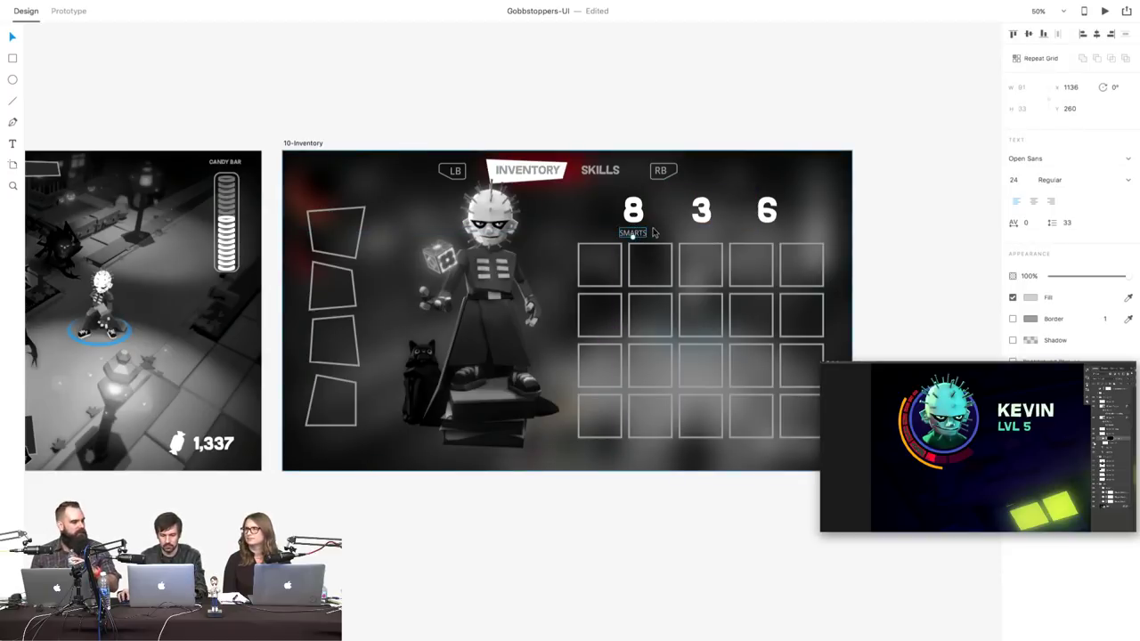
# - Duplicate the SMARTS label under the 3 at X 1367, Y 260 and change the copy's text to HYPER
pyautogui.moveTo(643, 234); pyautogui.dragTo(712, 237)
pyautogui.doubleClick(709, 234)
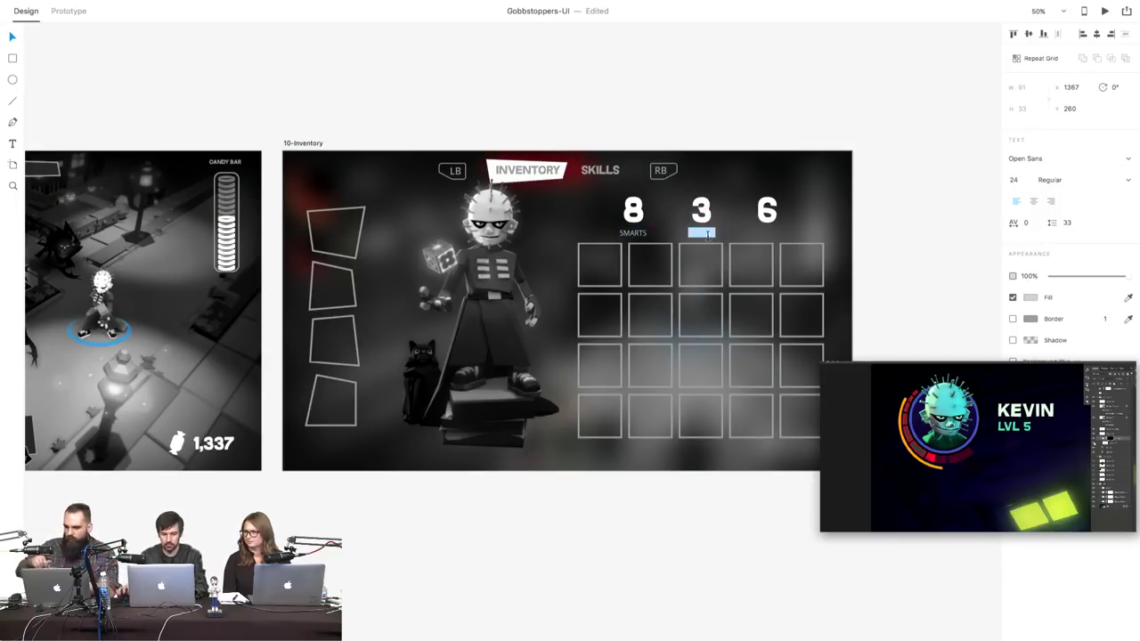
pyautogui.write('HYPER')
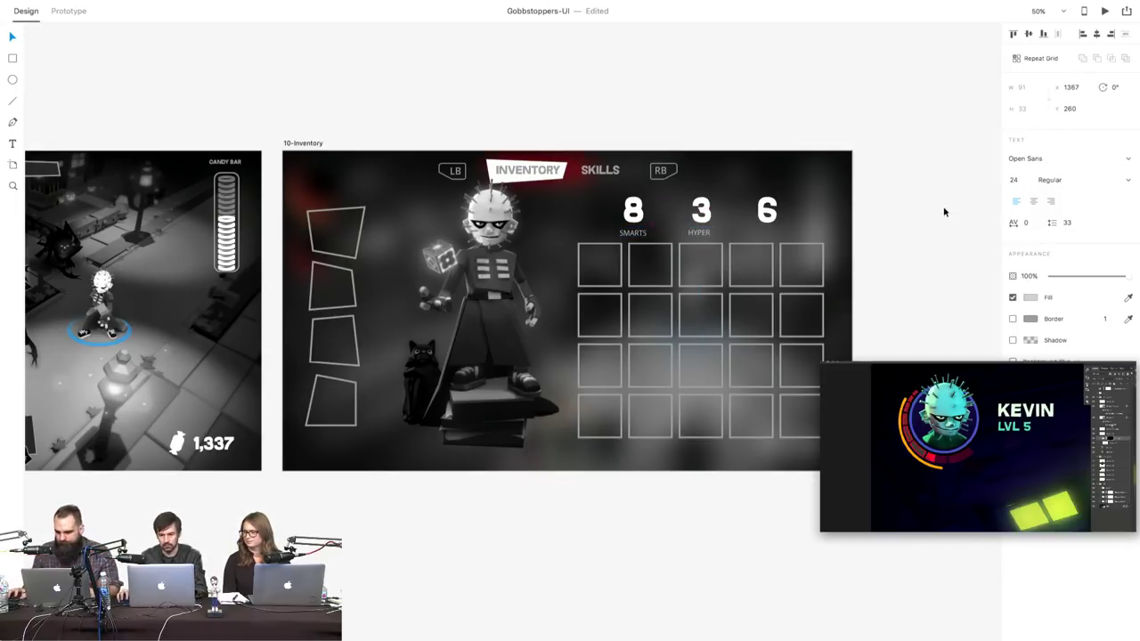
pyautogui.press('Escape')
# - Centre the HYPER label under the 3 and place a copy of it under the 6 at X 1599, Y 260
pyautogui.moveTo(701, 236); pyautogui.dragTo(774, 238)
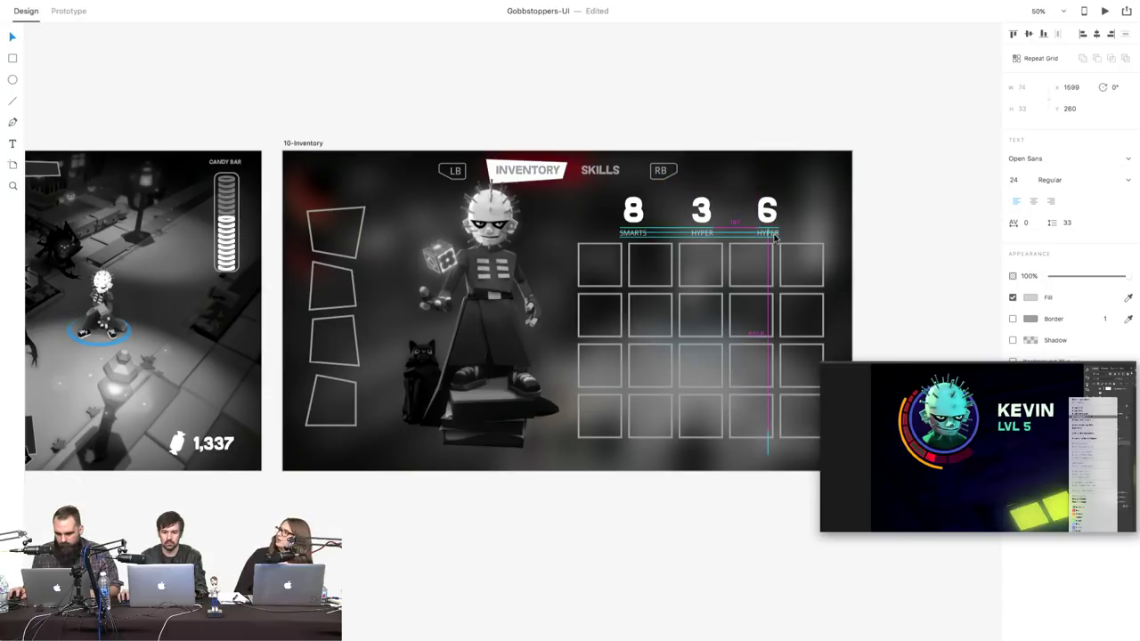
pyautogui.doubleClick(774, 237)
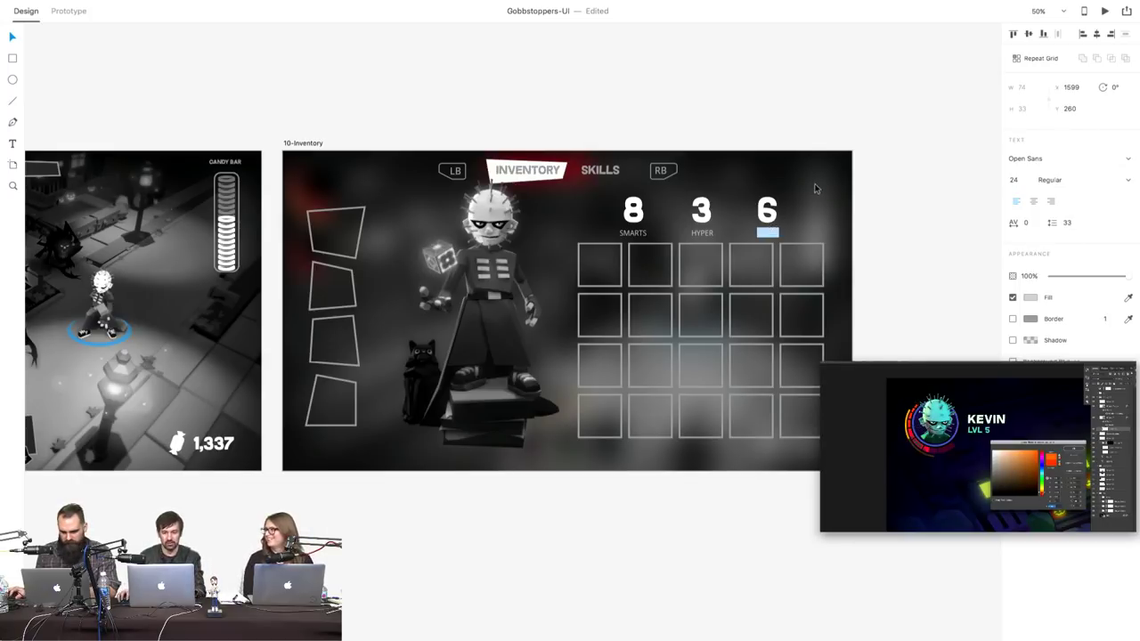
pyautogui.press('Escape')
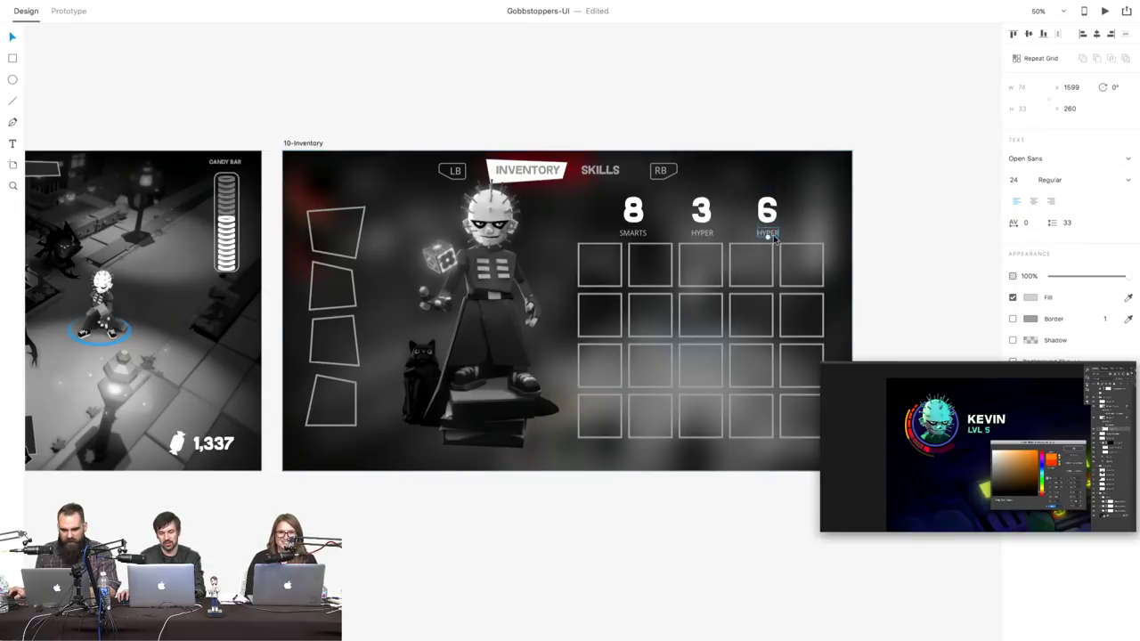
pyautogui.doubleClick(773, 234)
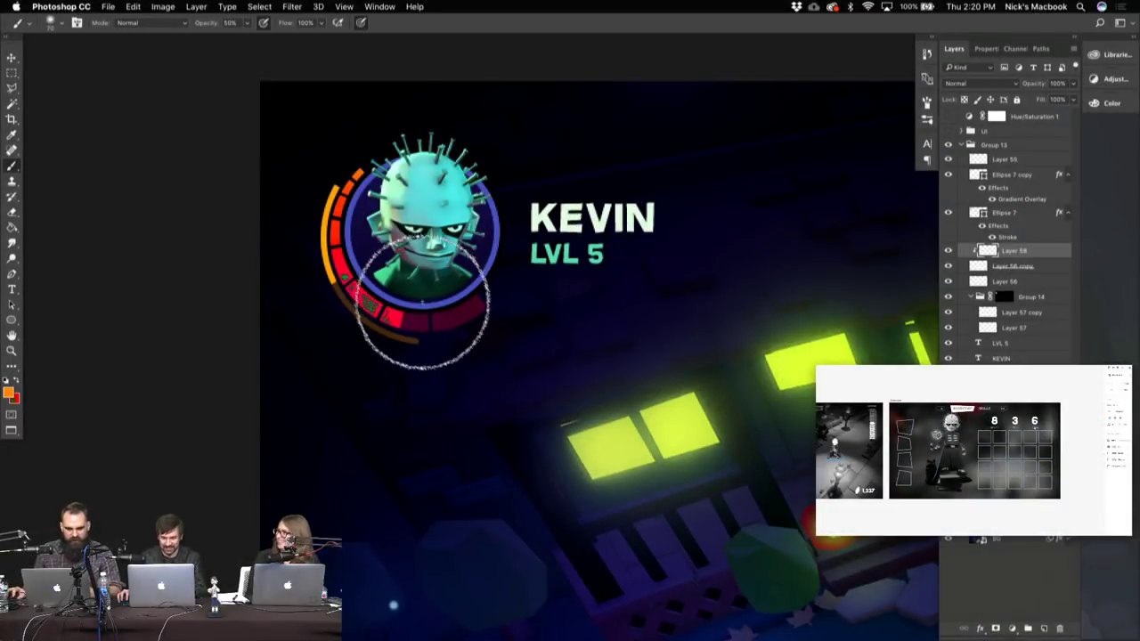
# - Switch to Photoshop and shift the hue of the red health segments layer around the portrait by -13 with Hue/Saturation
pyautogui.press('v')
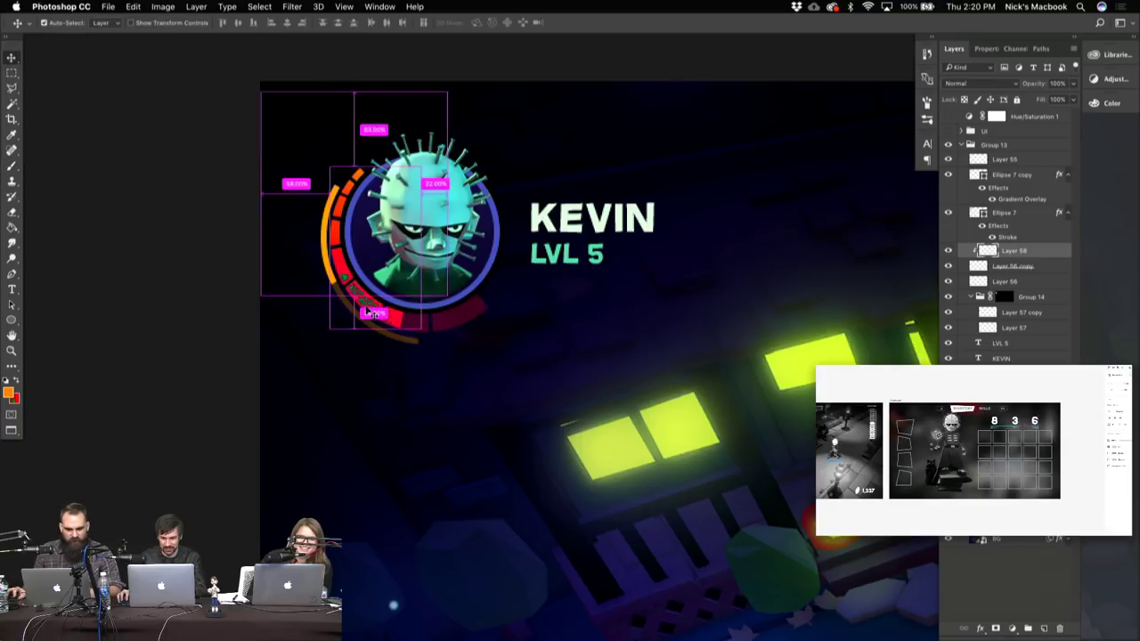
pyautogui.keyDown('super'); pyautogui.click(371, 314); pyautogui.keyUp('super')
pyautogui.click(948, 266)
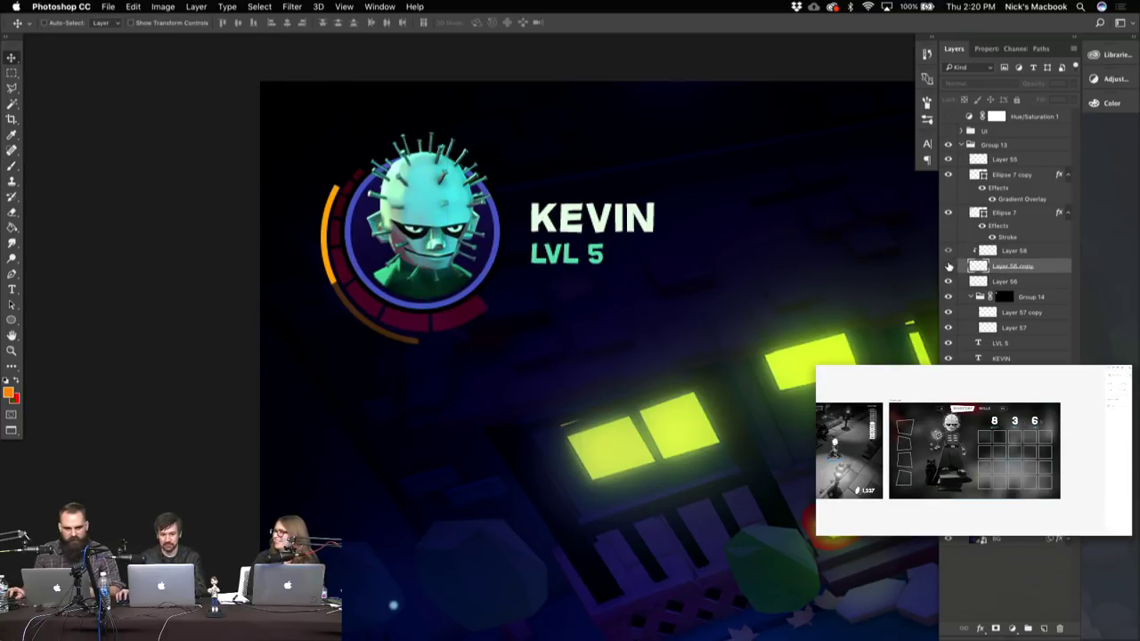
pyautogui.click(948, 267)
pyautogui.press('z')
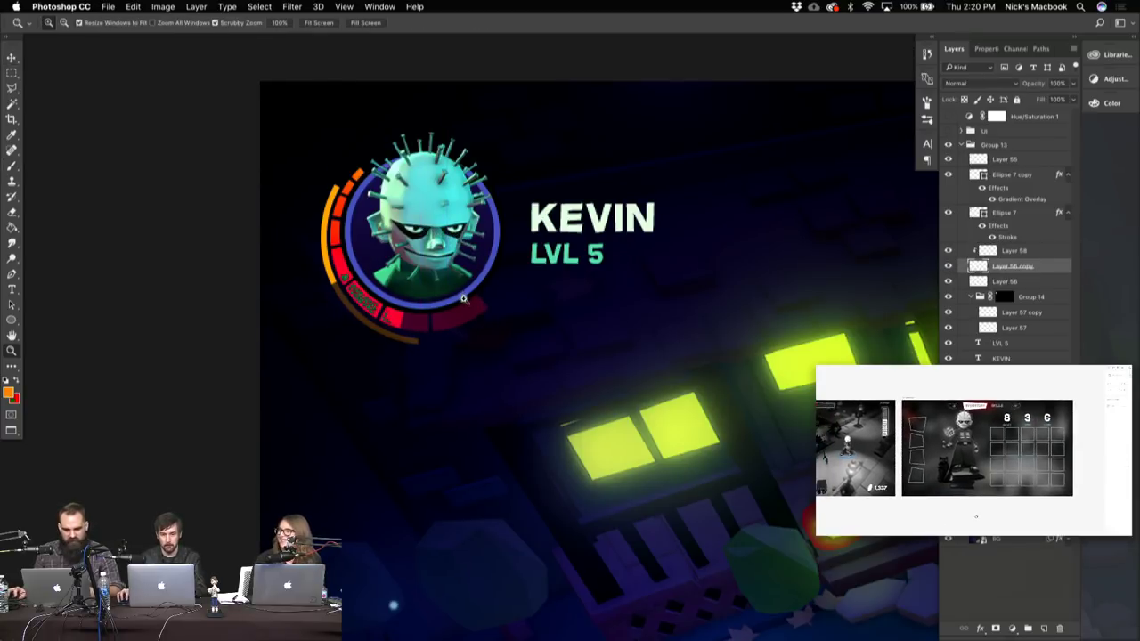
pyautogui.click(436, 284)
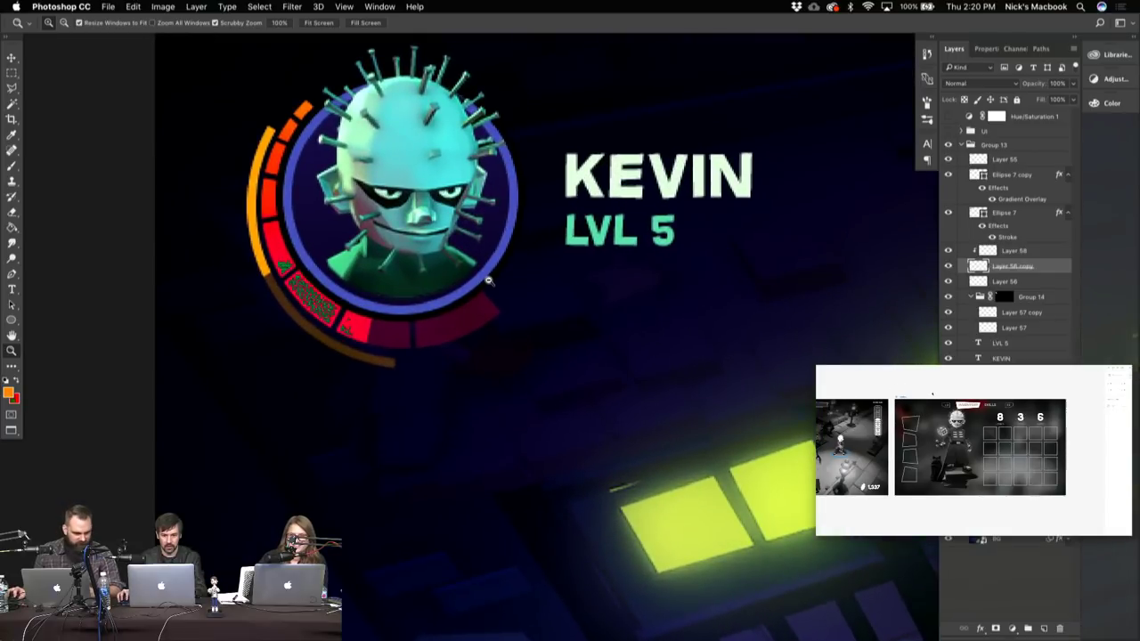
pyautogui.click(488, 282)
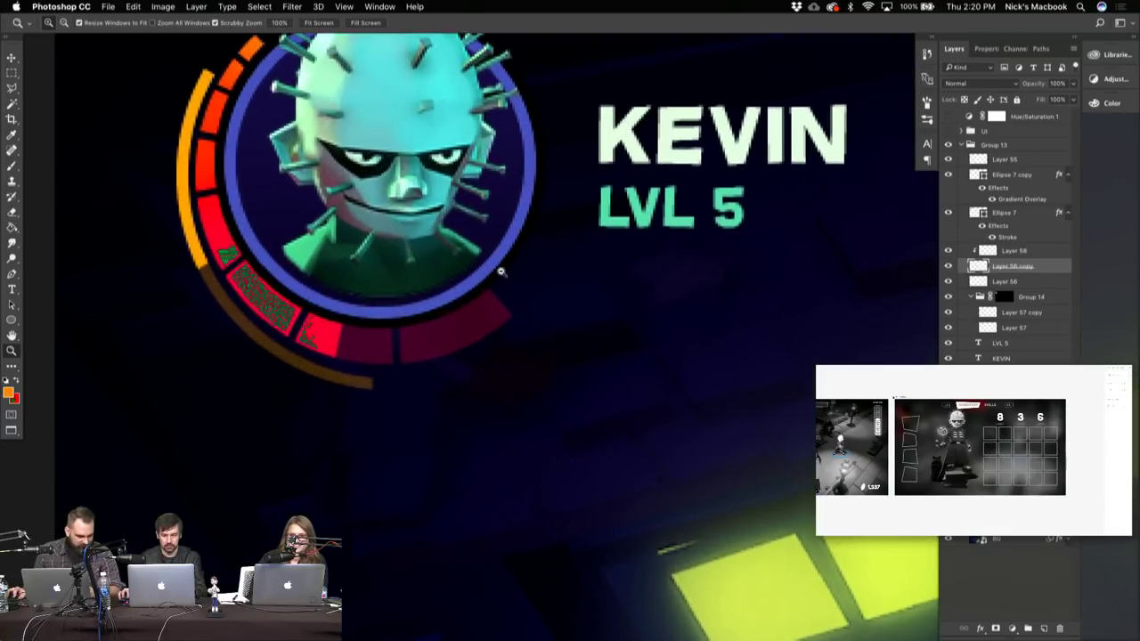
pyautogui.click(948, 267)
pyautogui.click(948, 266)
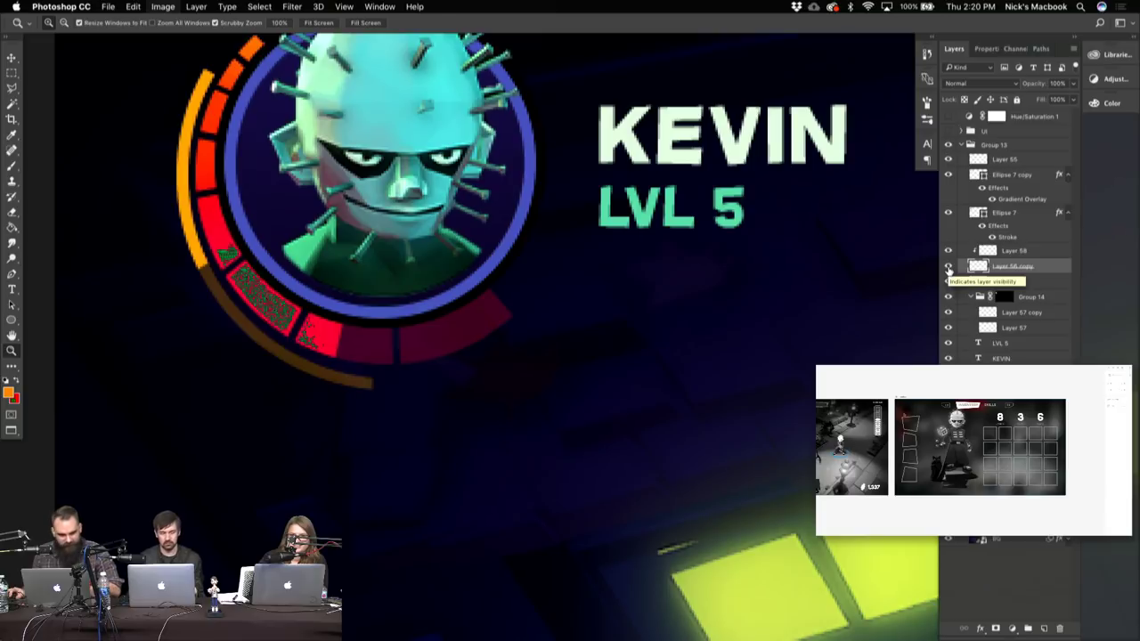
pyautogui.press('super+u')
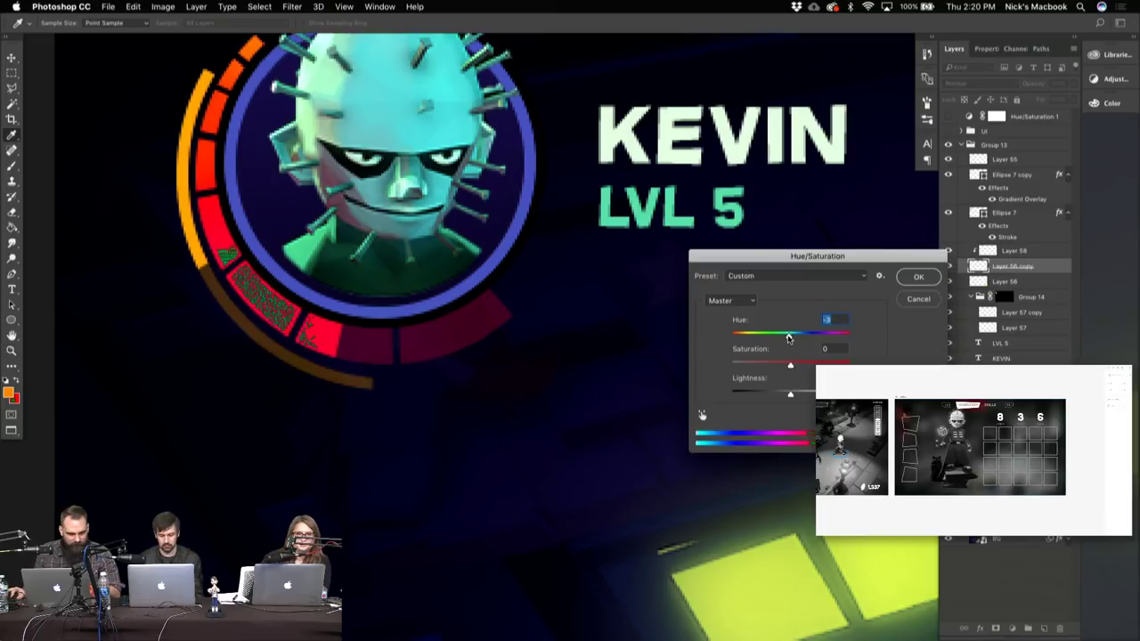
pyautogui.moveTo(788, 336); pyautogui.dragTo(782, 337)
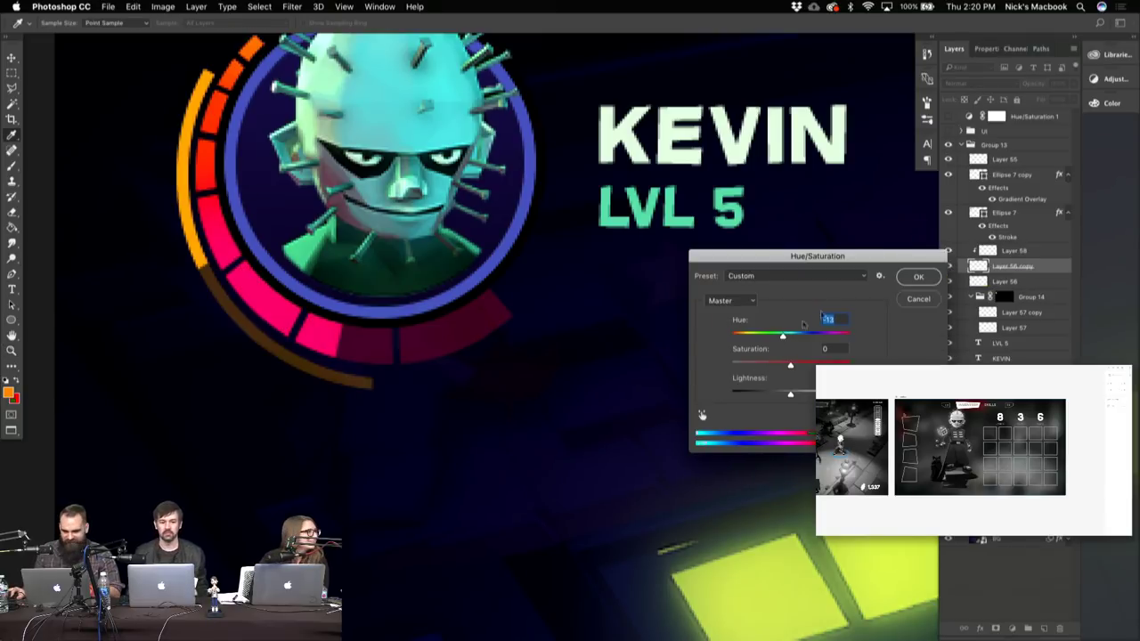
pyautogui.click(901, 278)
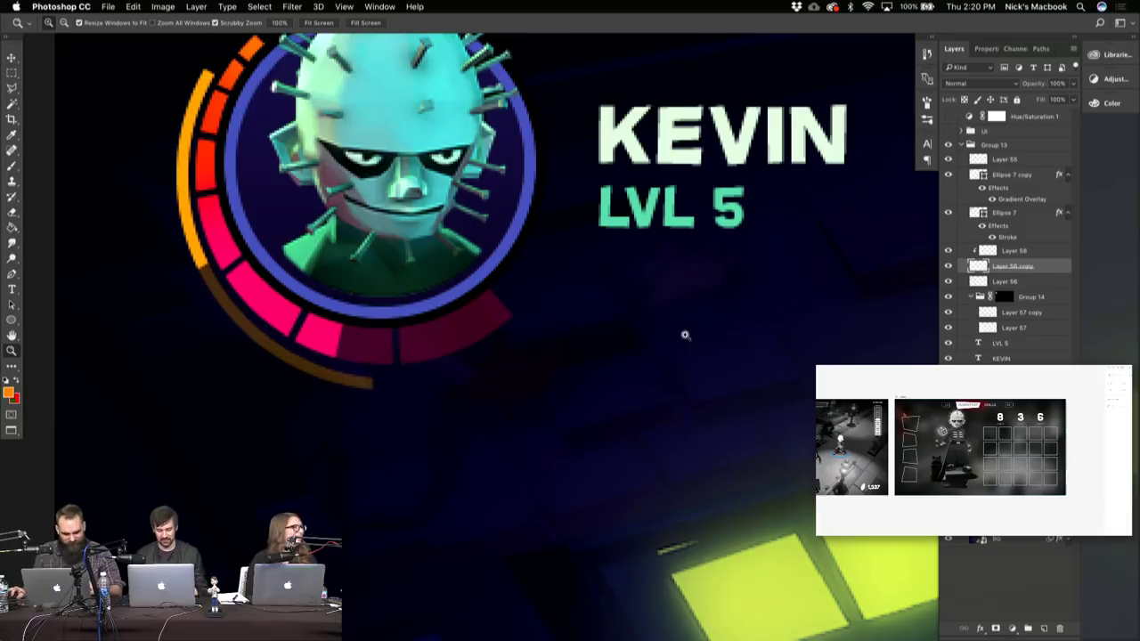
# - Toggle the visibility of Group 13 and review the portrait HUD against the whole game scene
pyautogui.keyDown('alt'); pyautogui.click(475, 283); pyautogui.keyUp('alt')
pyautogui.moveTo(433, 292); pyautogui.dragTo(454, 305)
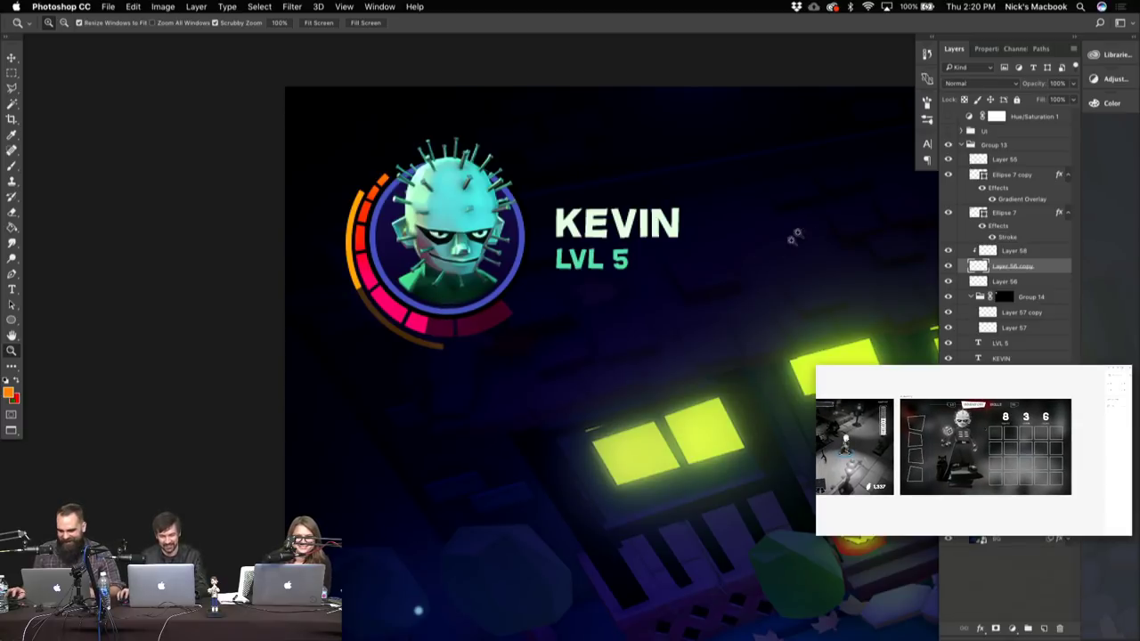
pyautogui.click(949, 144)
pyautogui.click(949, 144)
pyautogui.click(993, 144)
pyautogui.keyDown('alt'); pyautogui.click(581, 281); pyautogui.keyUp('alt')
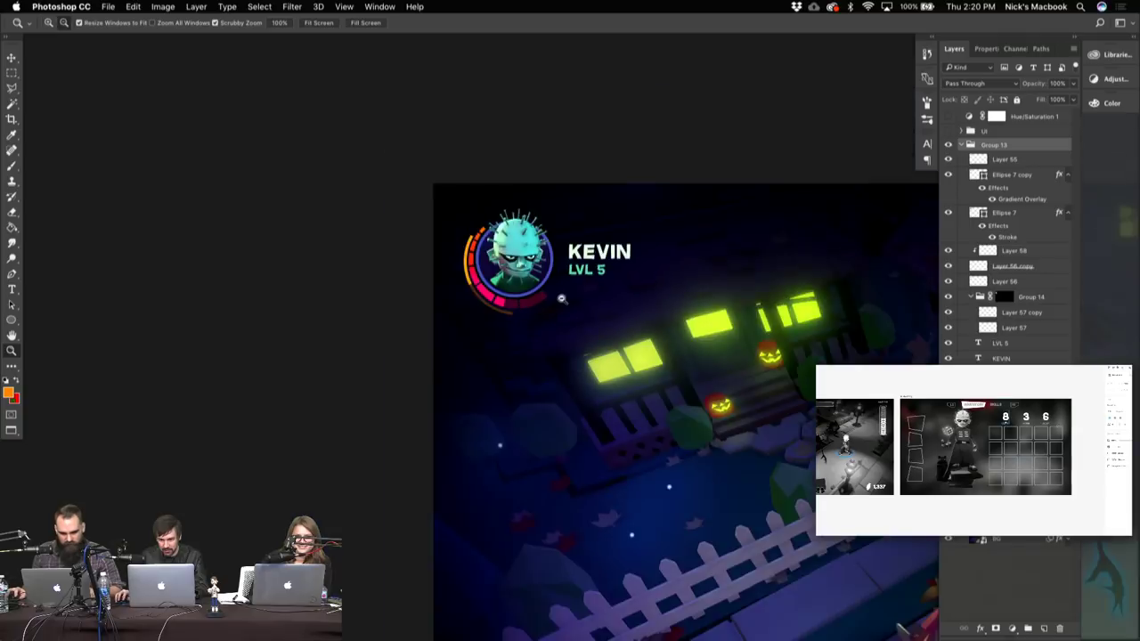
pyautogui.moveTo(529, 272); pyautogui.dragTo(492, 264)
pyautogui.press('super+equal')
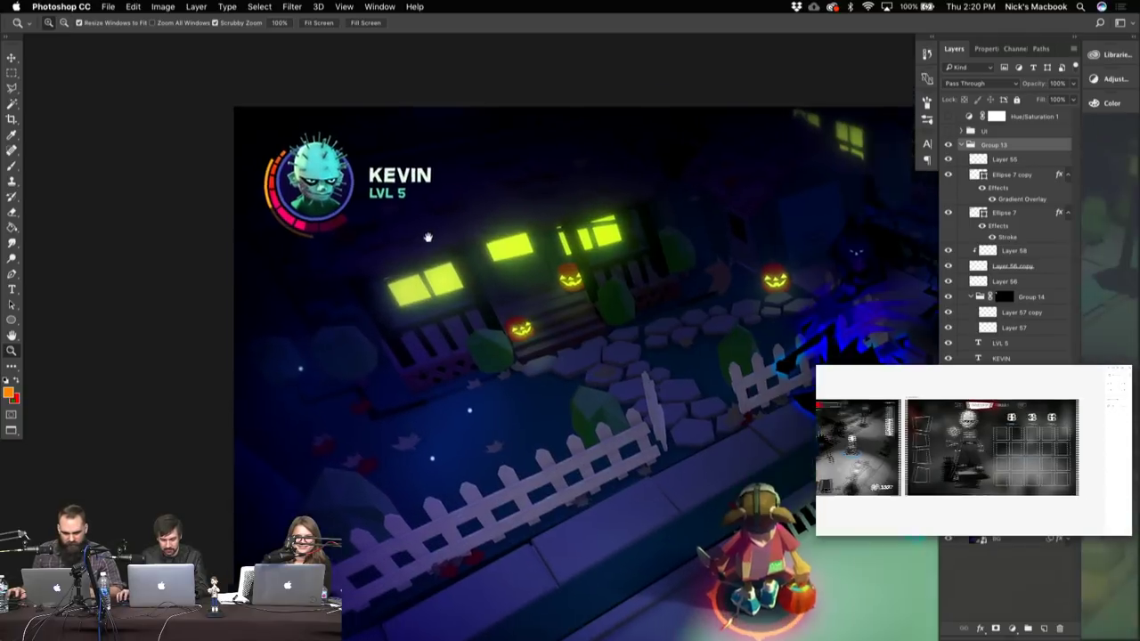
pyautogui.press('v')
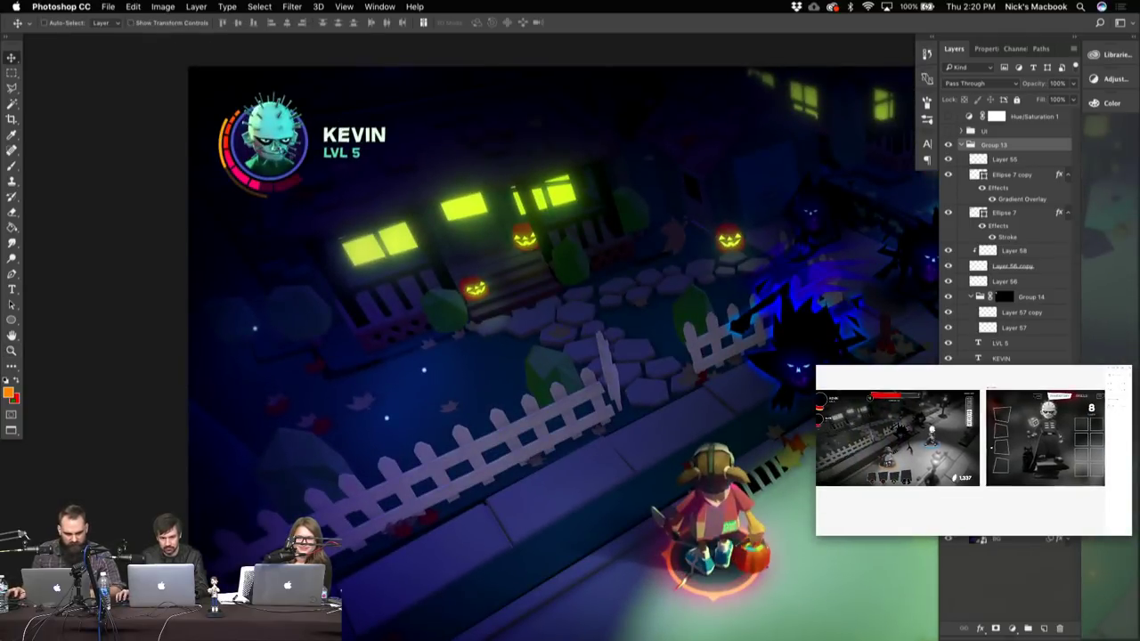
pyautogui.press('super+minus')
pyautogui.press('super+minus')
pyautogui.press('z')
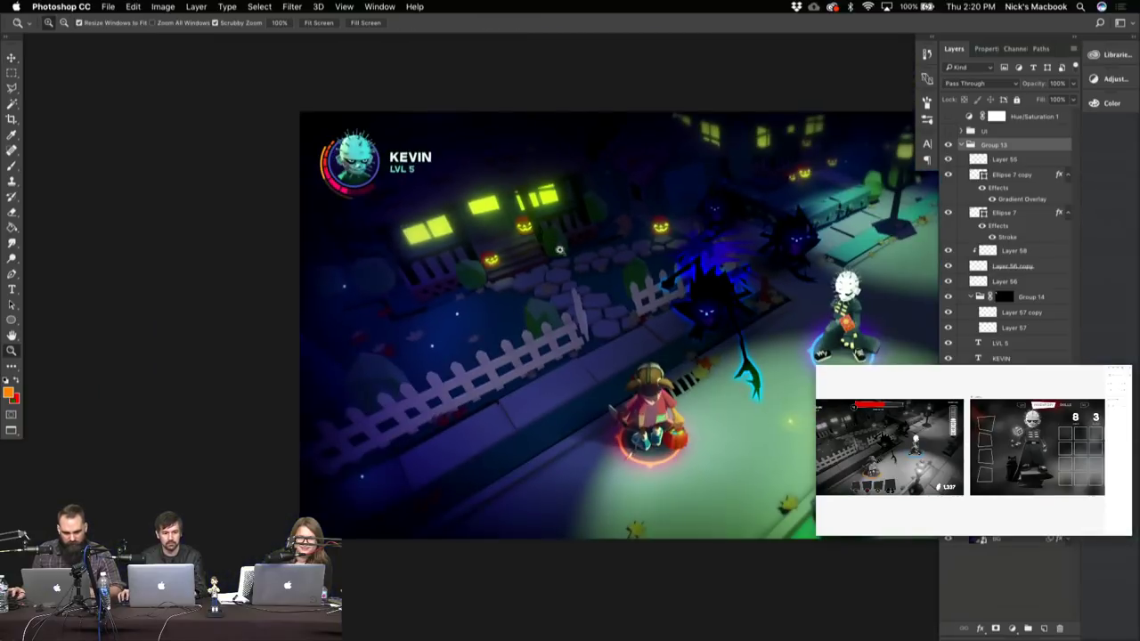
pyautogui.hscroll(5, 534, 330)
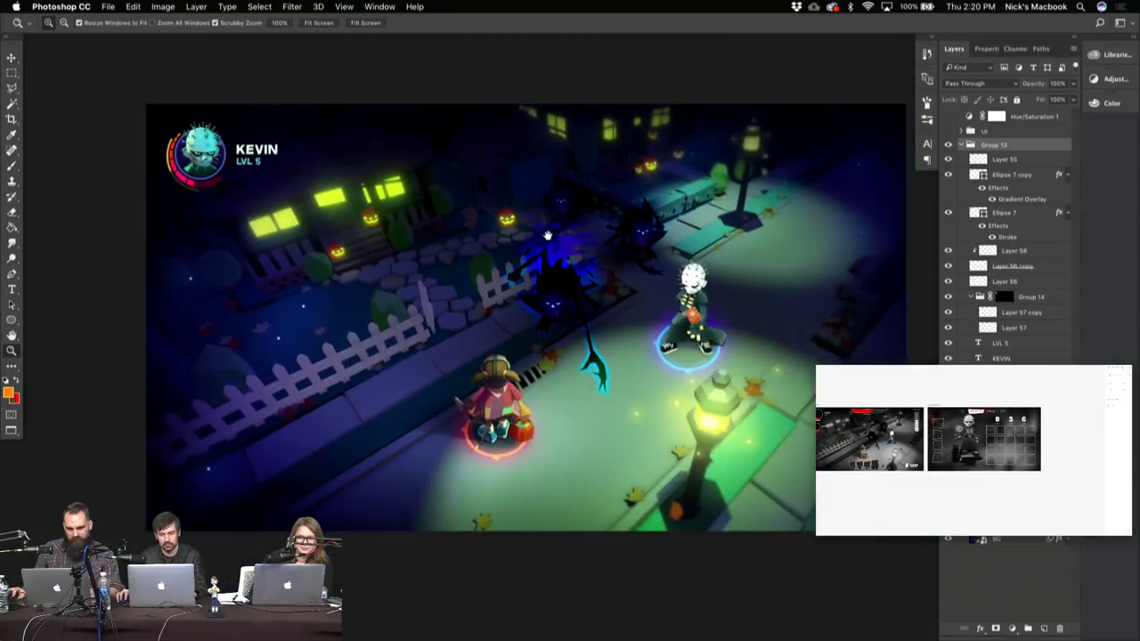
# - Examine the KEVIN portrait HUD up close in full-screen mode, then switch to the Home-Screen.psd document
pyautogui.press('v')
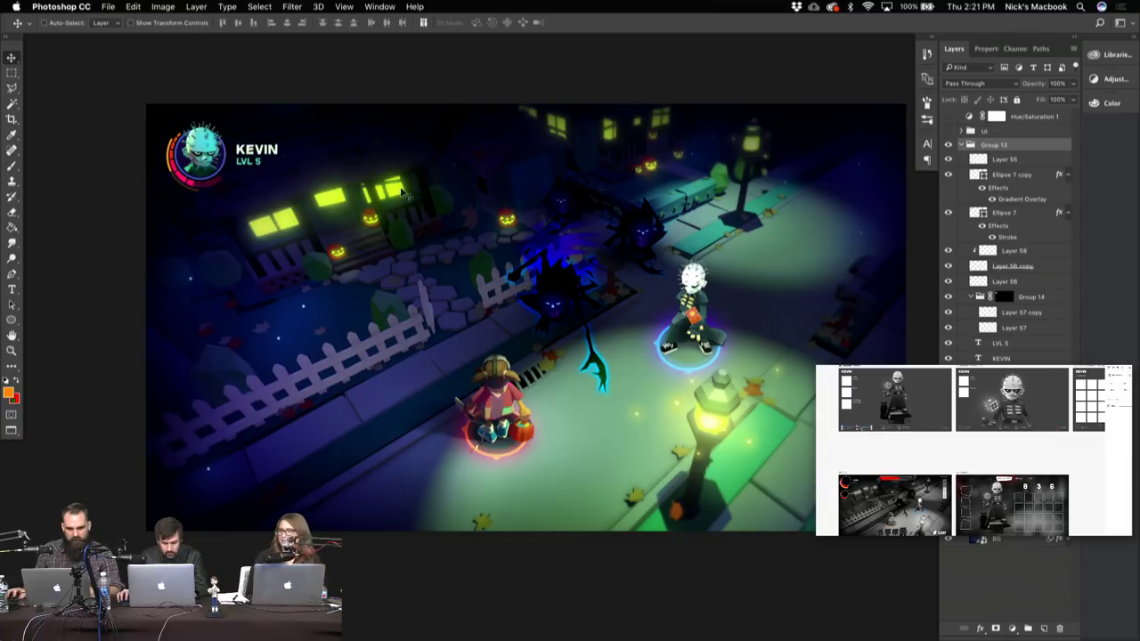
pyautogui.press('z')
pyautogui.click(214, 162)
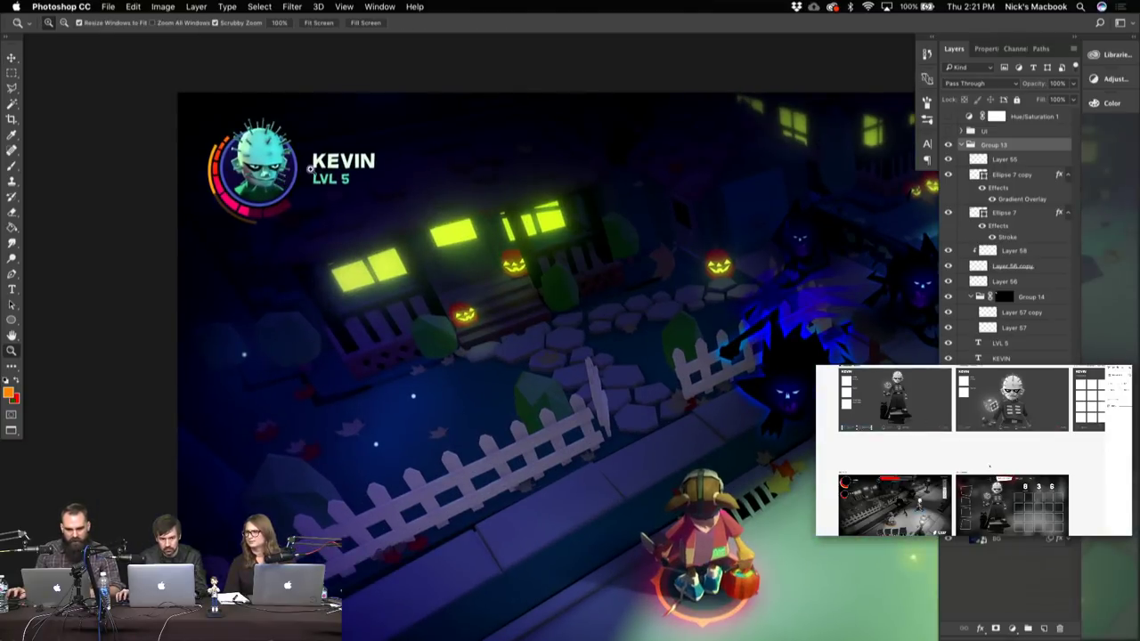
pyautogui.click(325, 189)
pyautogui.press('v')
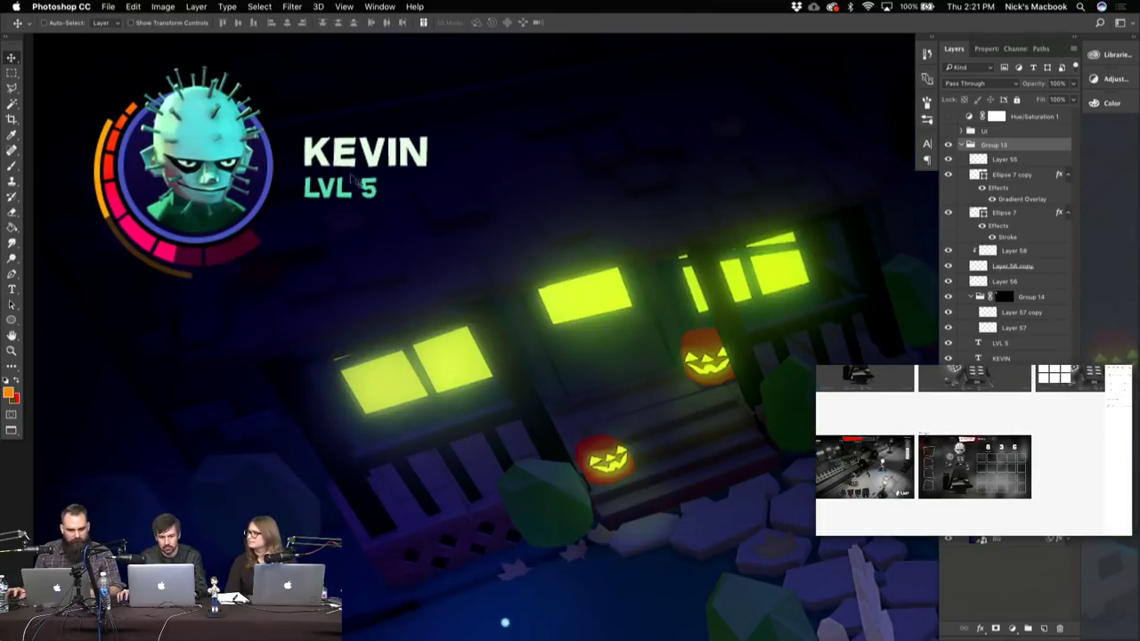
pyautogui.press('f')
pyautogui.press('f')
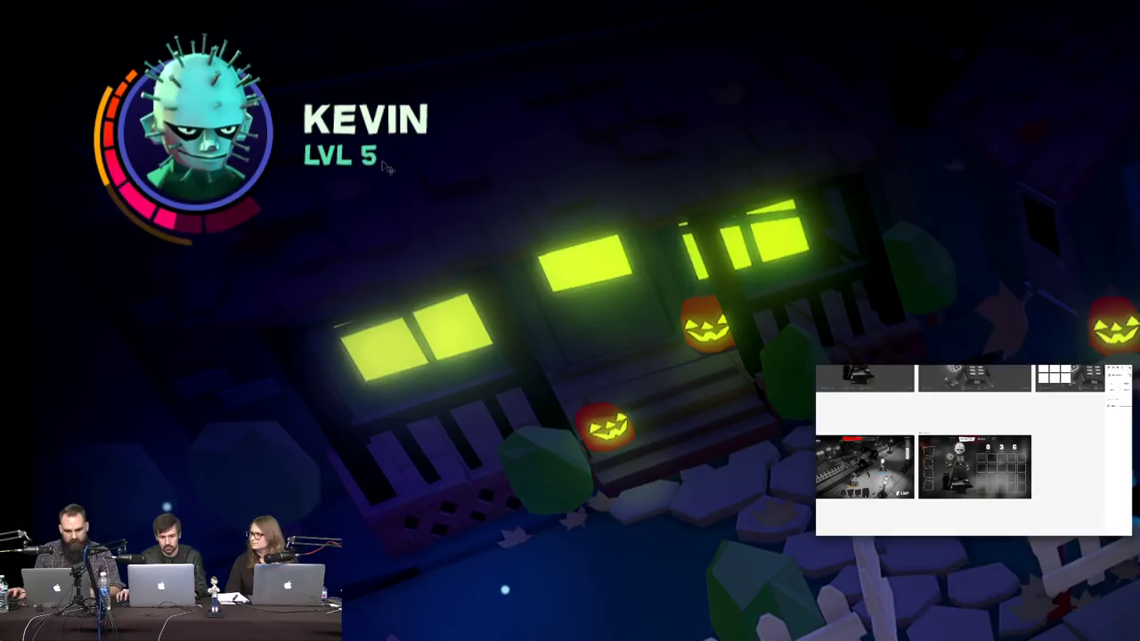
pyautogui.click(367, 59)
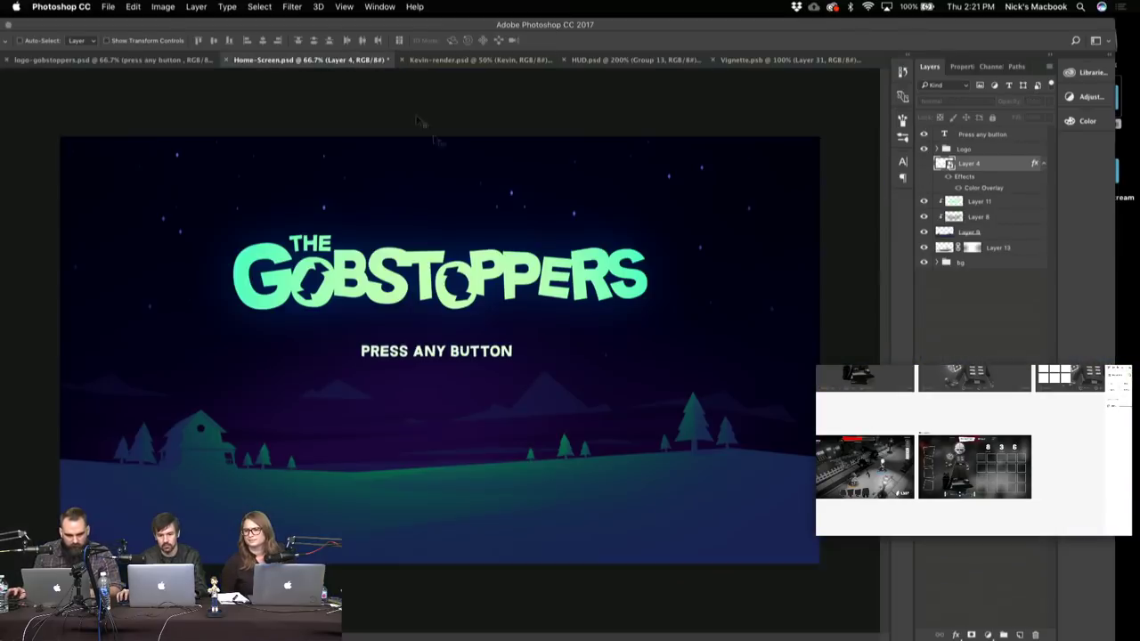
# - Examine the Gobstoppers title artwork on the home screen up close and at full view
pyautogui.press('z')
pyautogui.click(375, 283)
pyautogui.press('v')
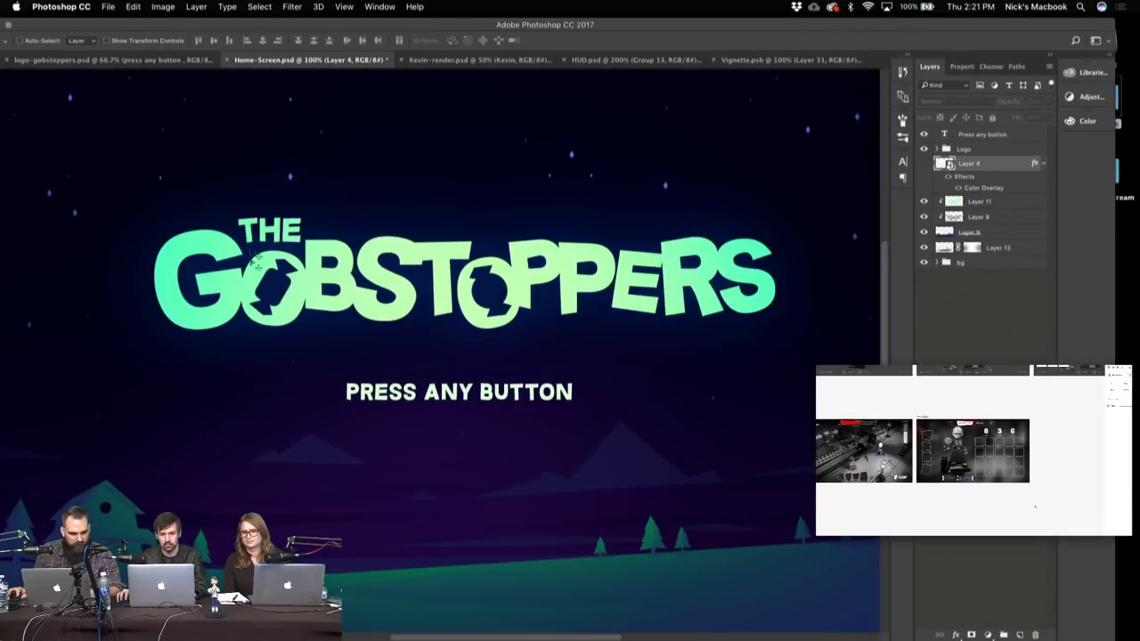
pyautogui.press('z')
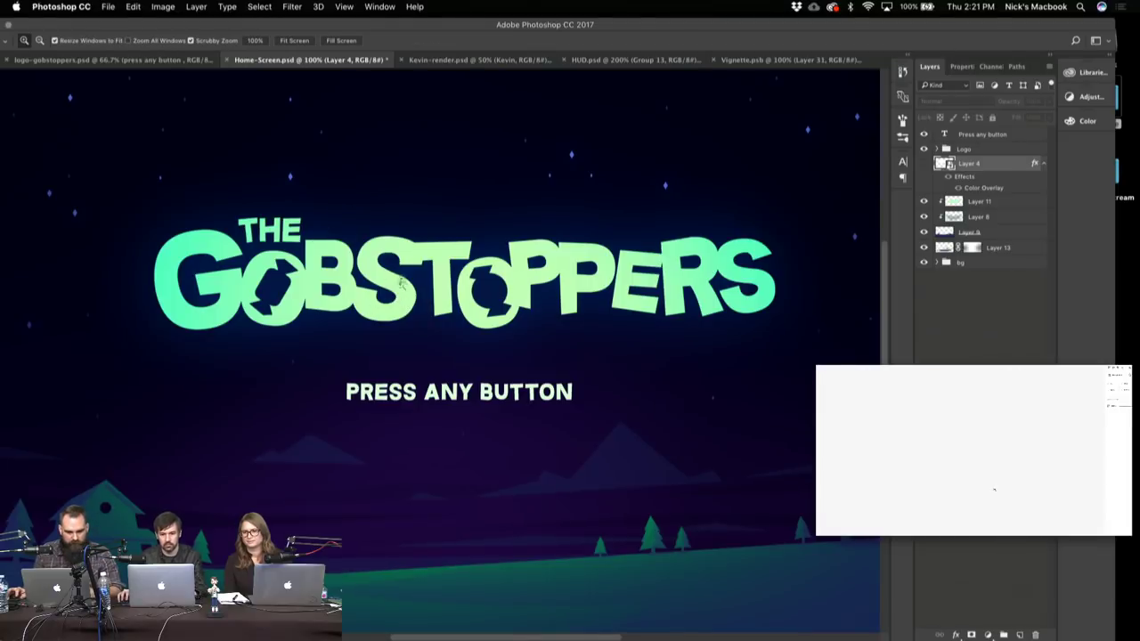
pyautogui.keyDown('alt'); pyautogui.click(405, 293); pyautogui.keyUp('alt')
pyautogui.press('v')
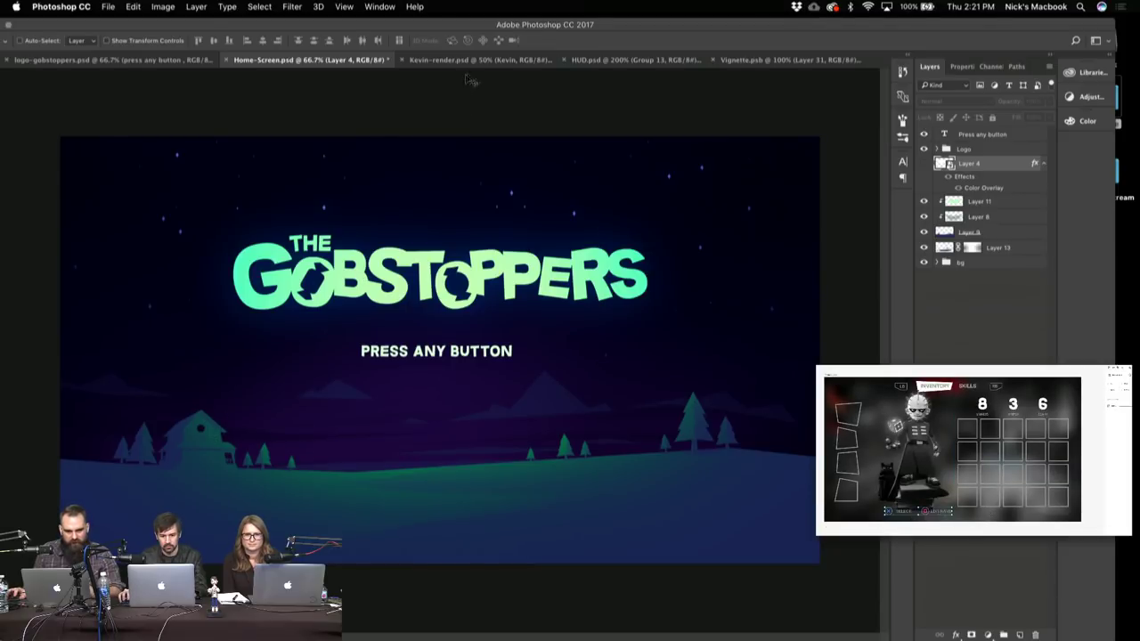
# - Switch to the HUD.psd document and close Vignette.psb without saving its changes
pyautogui.click(598, 63)
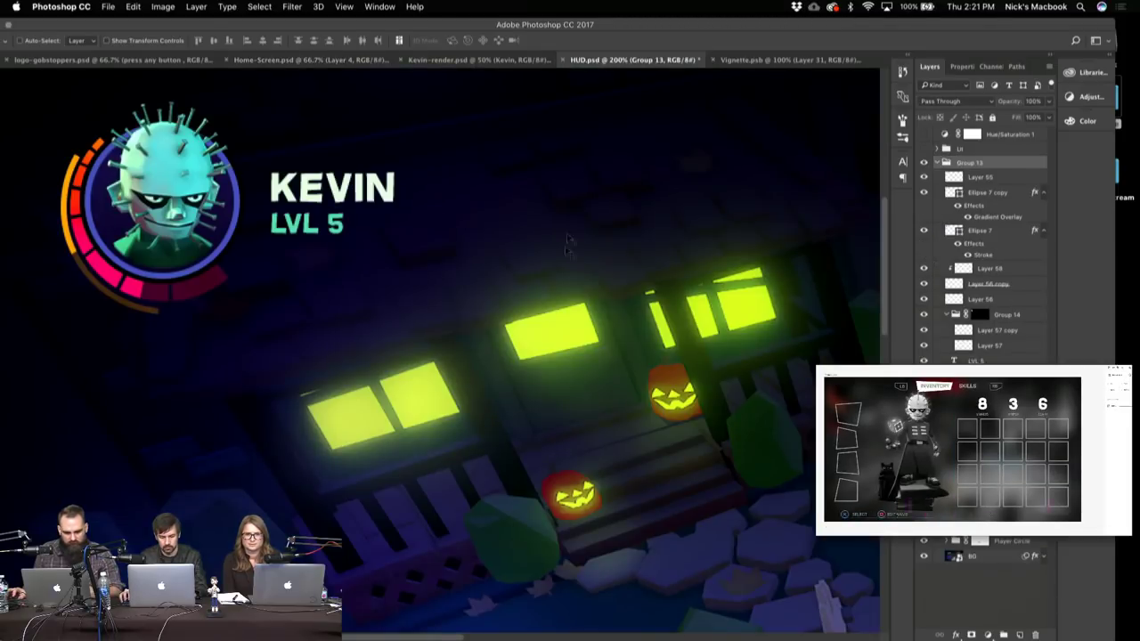
pyautogui.press('z')
pyautogui.moveTo(522, 262); pyautogui.dragTo(448, 250)
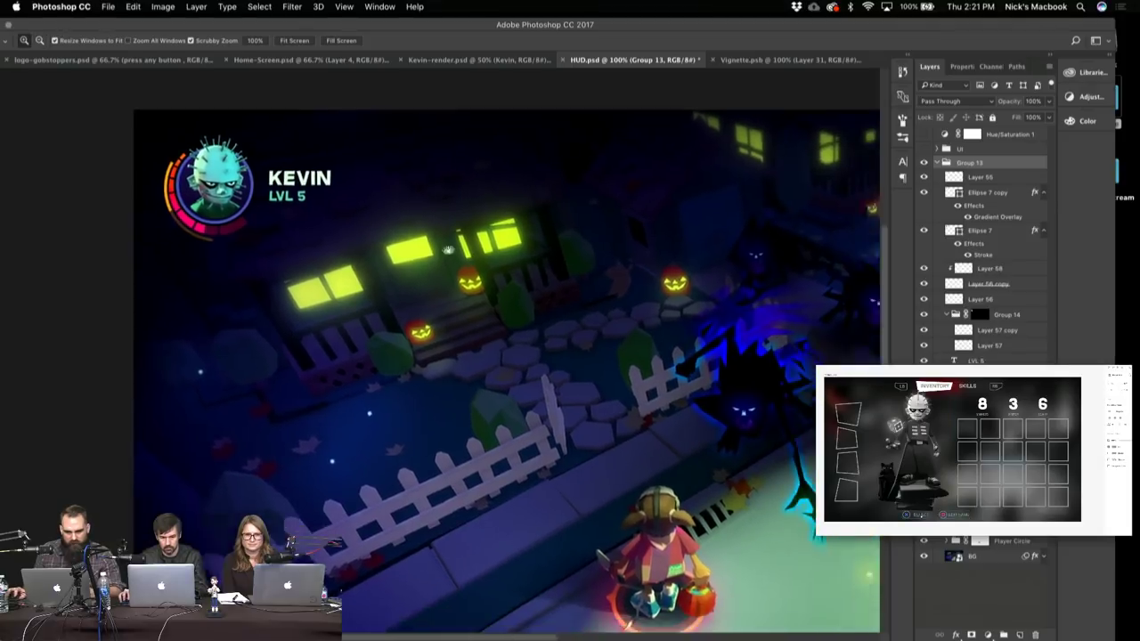
pyautogui.click(713, 60)
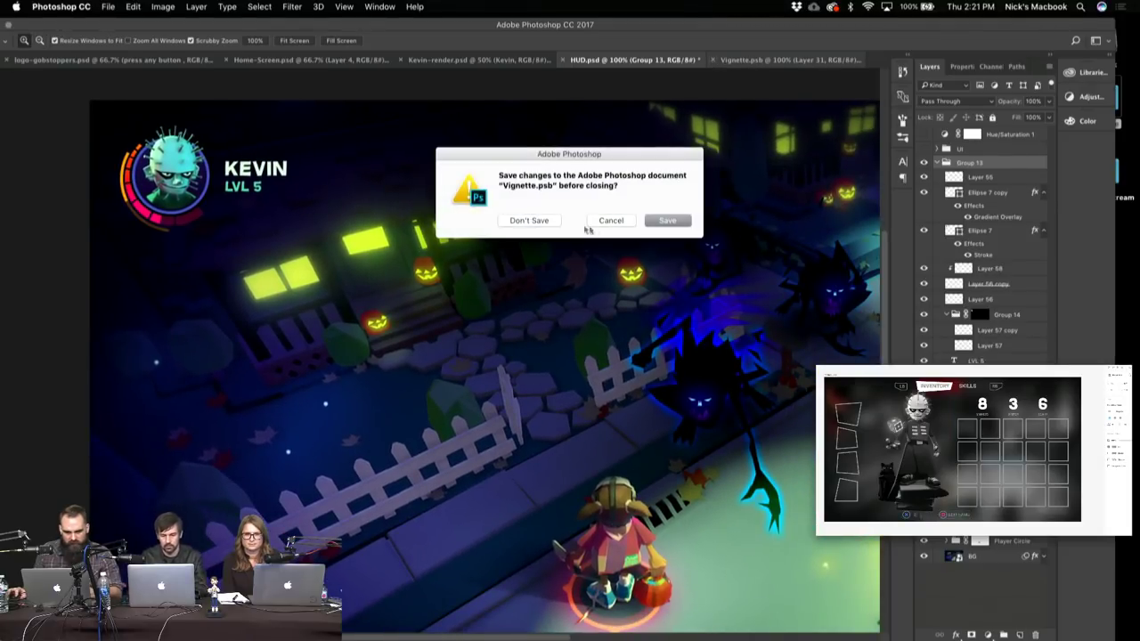
pyautogui.click(529, 220)
pyautogui.moveTo(256, 240); pyautogui.dragTo(346, 225)
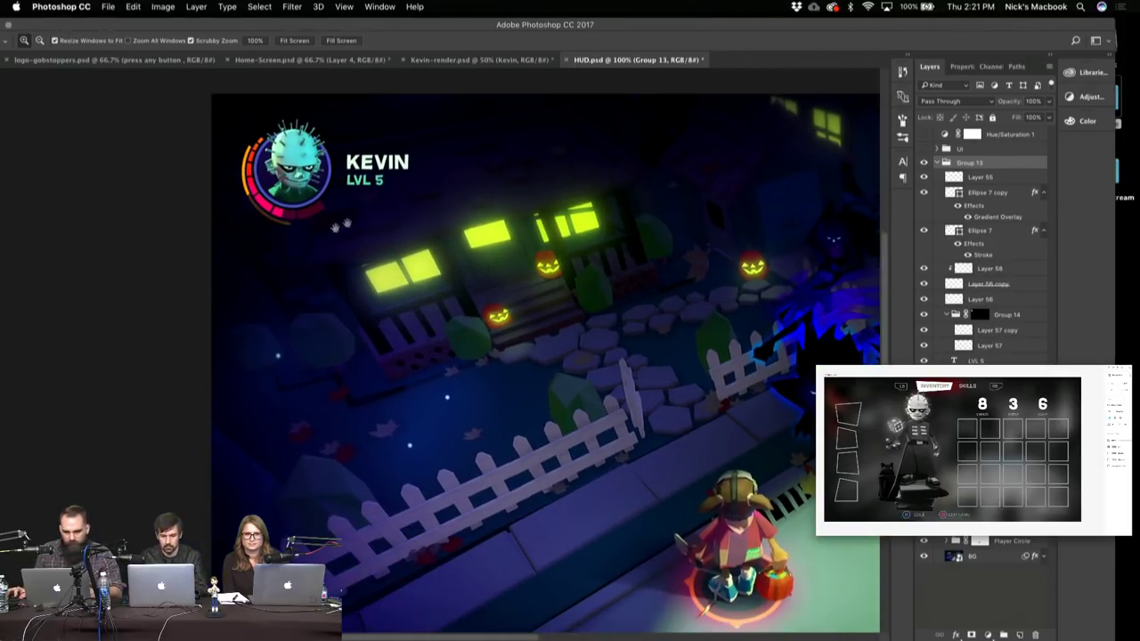
# - Rename Group 13 to "Kevin Party Frame" and collapse the group
pyautogui.click(925, 163)
pyautogui.click(925, 163)
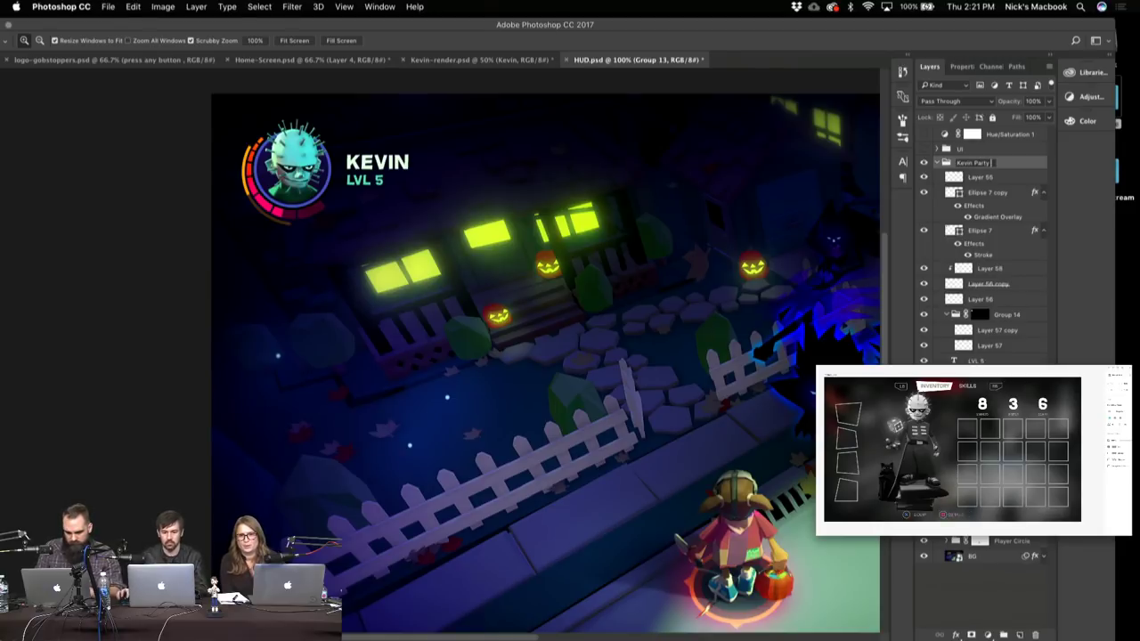
pyautogui.write('ame')
pyautogui.press('Return')
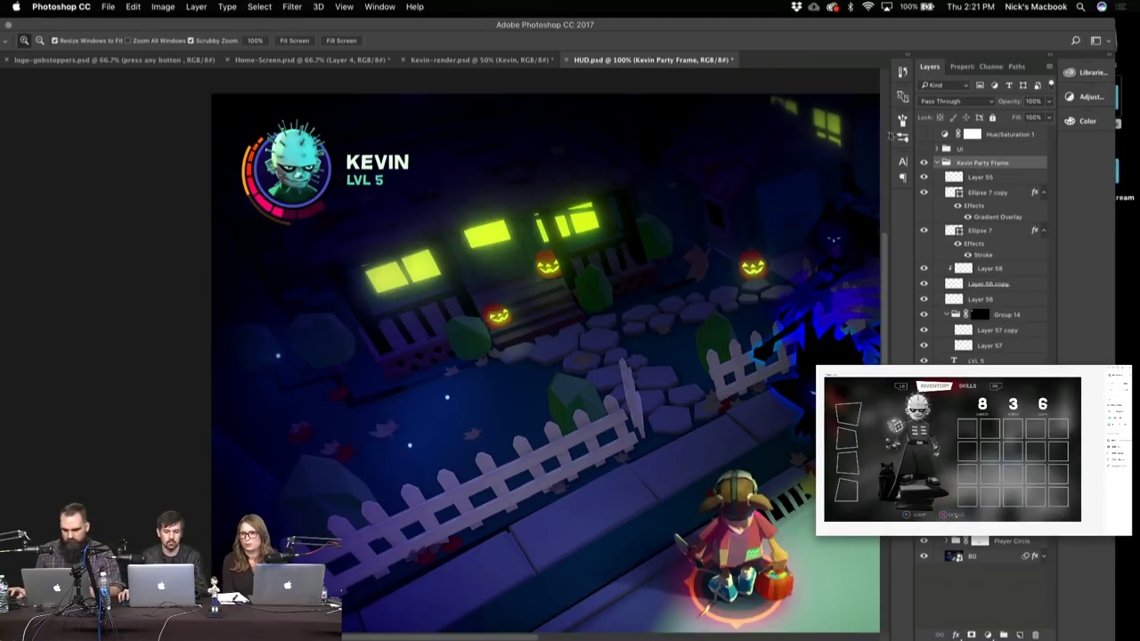
pyautogui.click(938, 163)
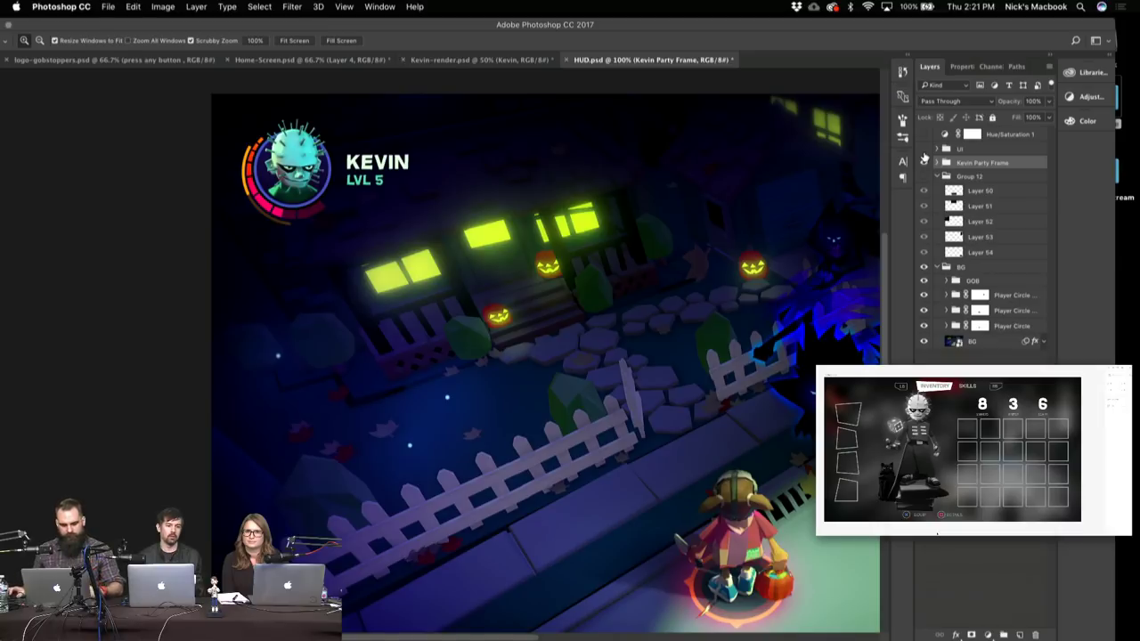
# - Show the Group 12 wireframe layers and add a new empty layer above the Kevin Party Frame group
pyautogui.click(923, 161)
pyautogui.press('v')
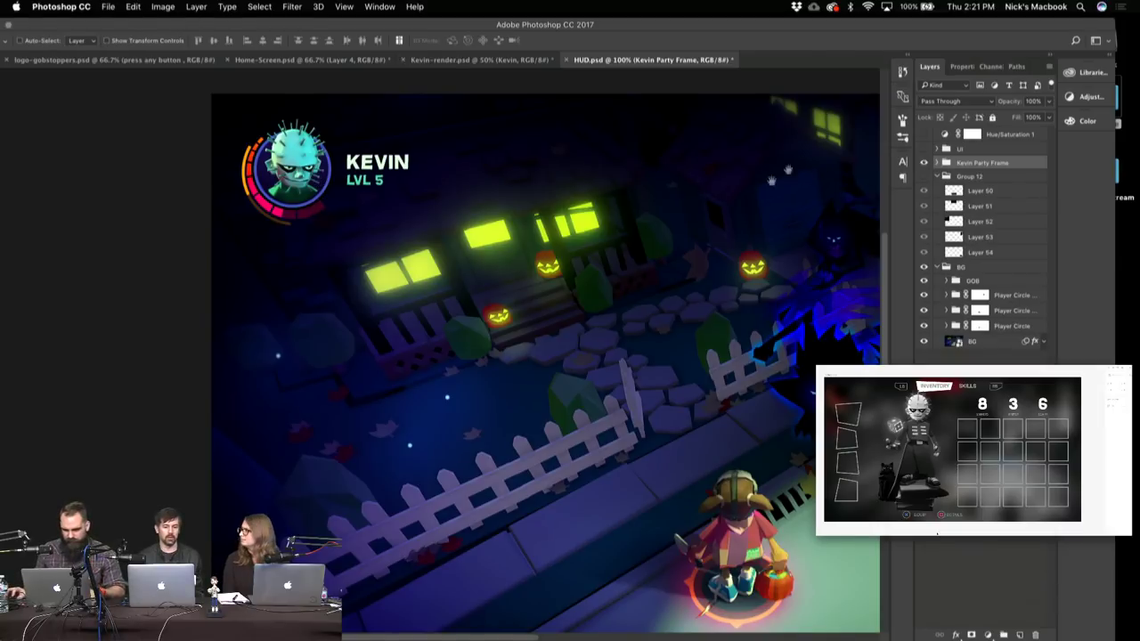
pyautogui.moveTo(797, 178); pyautogui.dragTo(608, 199)
pyautogui.click(924, 178)
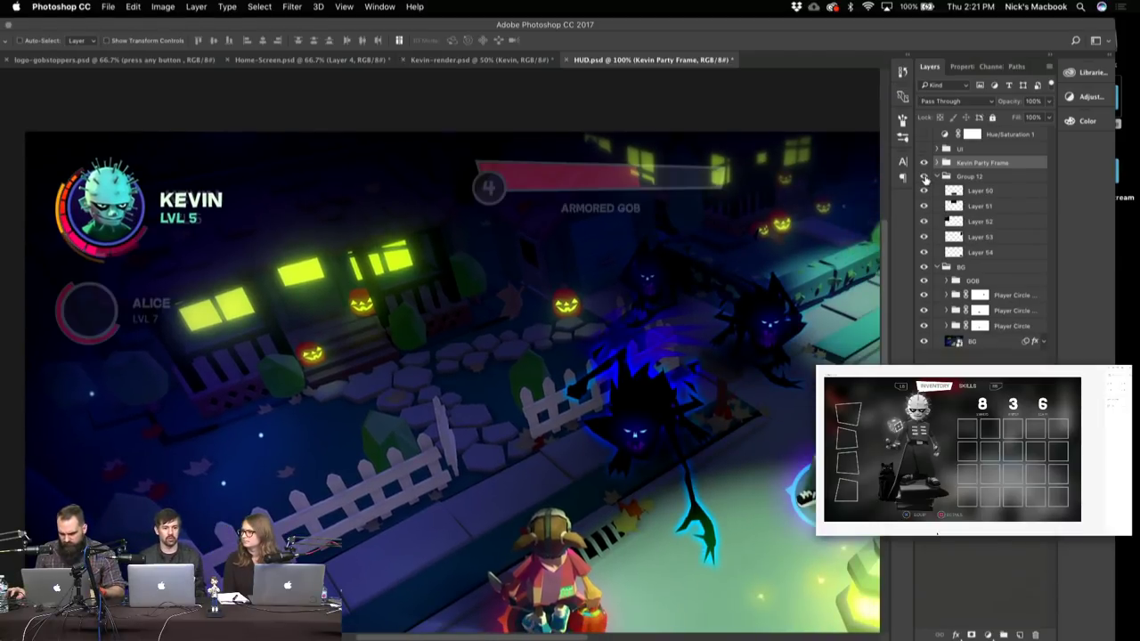
pyautogui.click(958, 176)
pyautogui.click(964, 163)
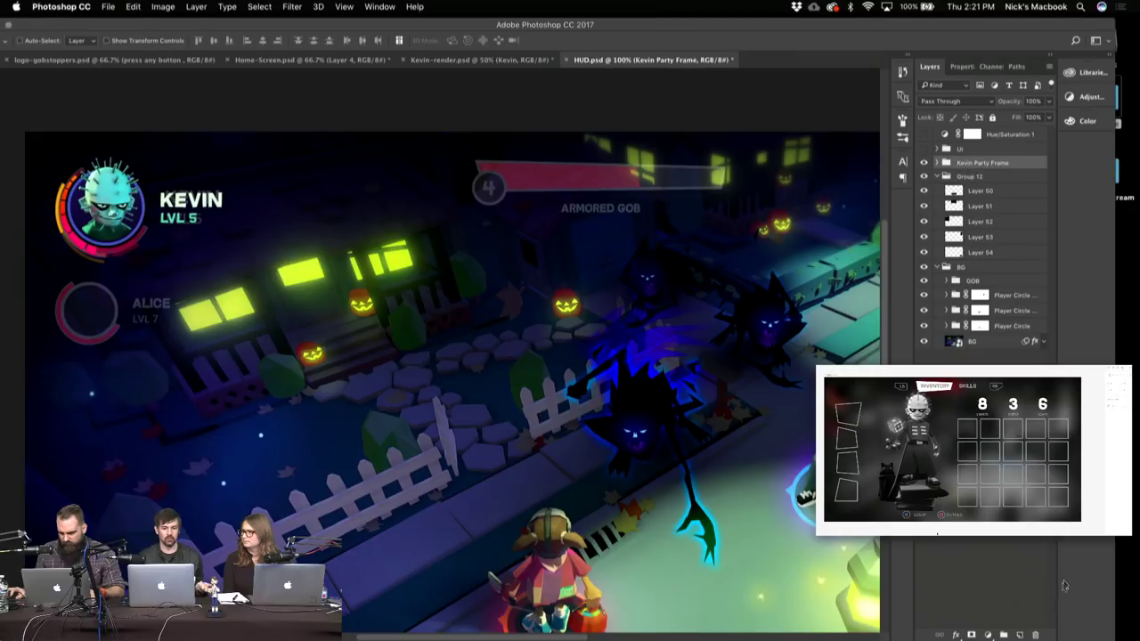
pyautogui.click(1023, 634)
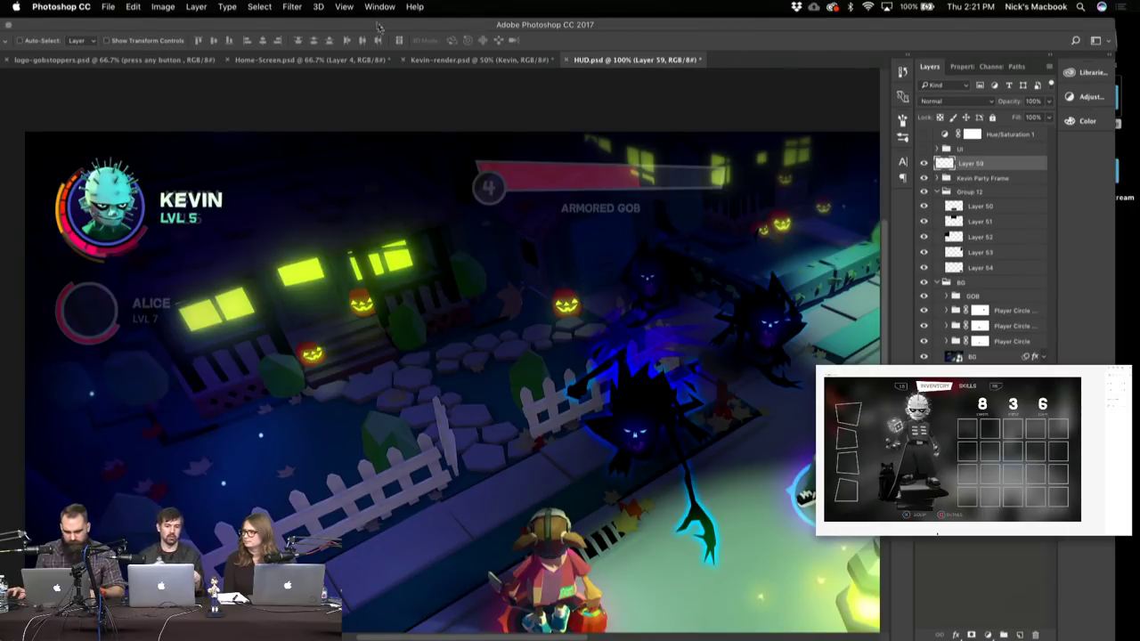
# - Draw an orange rectangle about 418 by 62 px over the wireframe enemy health bar and move it below the ARMORED GOB label
pyautogui.press('f')
pyautogui.moveTo(12, 319); pyautogui.dragTo(54, 312)
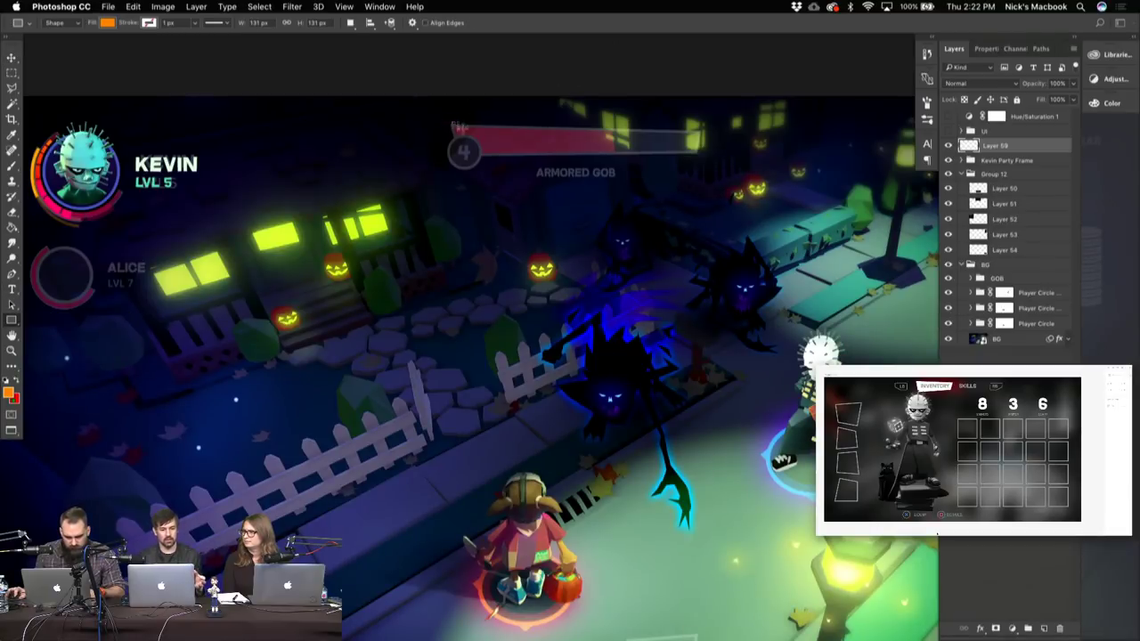
pyautogui.moveTo(452, 122)
pyautogui.mouseDown()
pyautogui.moveTo(624, 161)
pyautogui.moveTo(701, 160)
pyautogui.mouseUp()
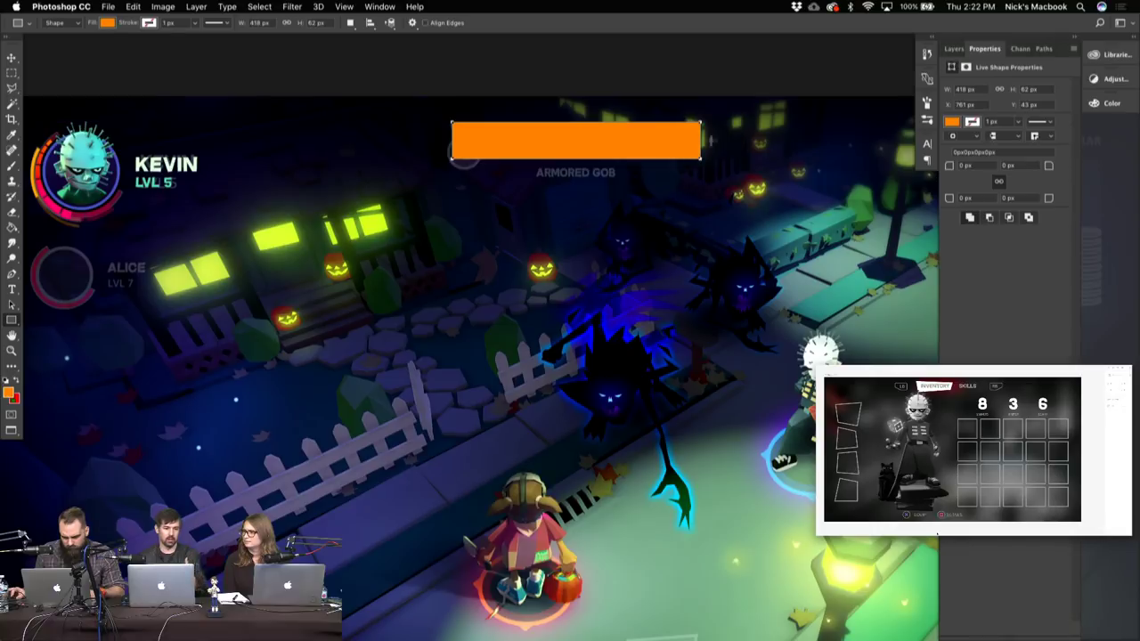
pyautogui.press('c')
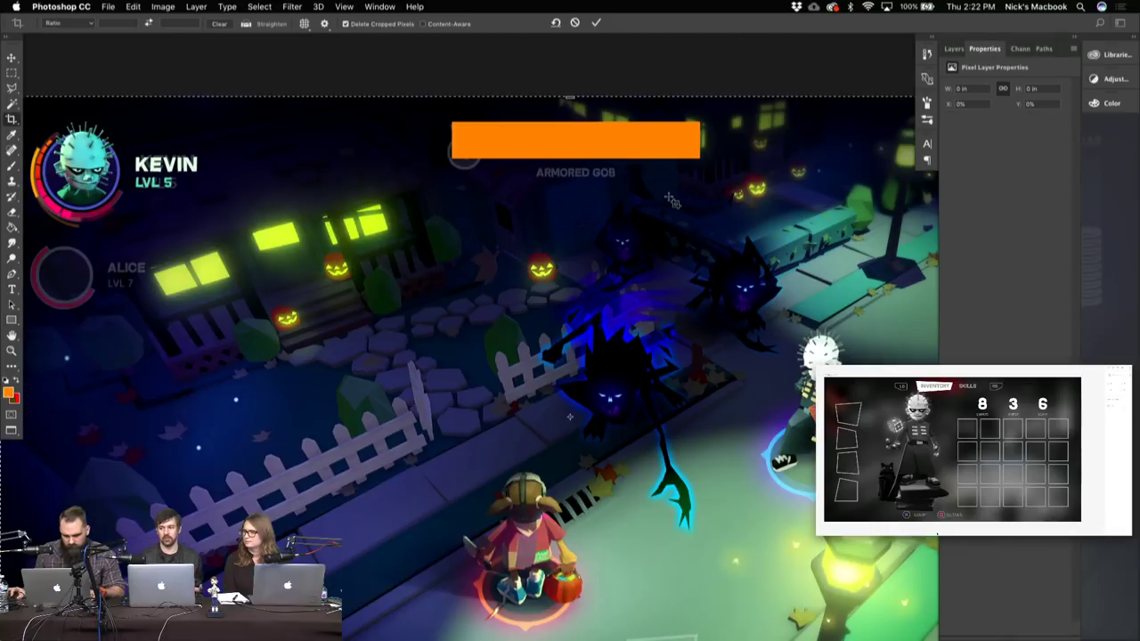
pyautogui.press('Escape')
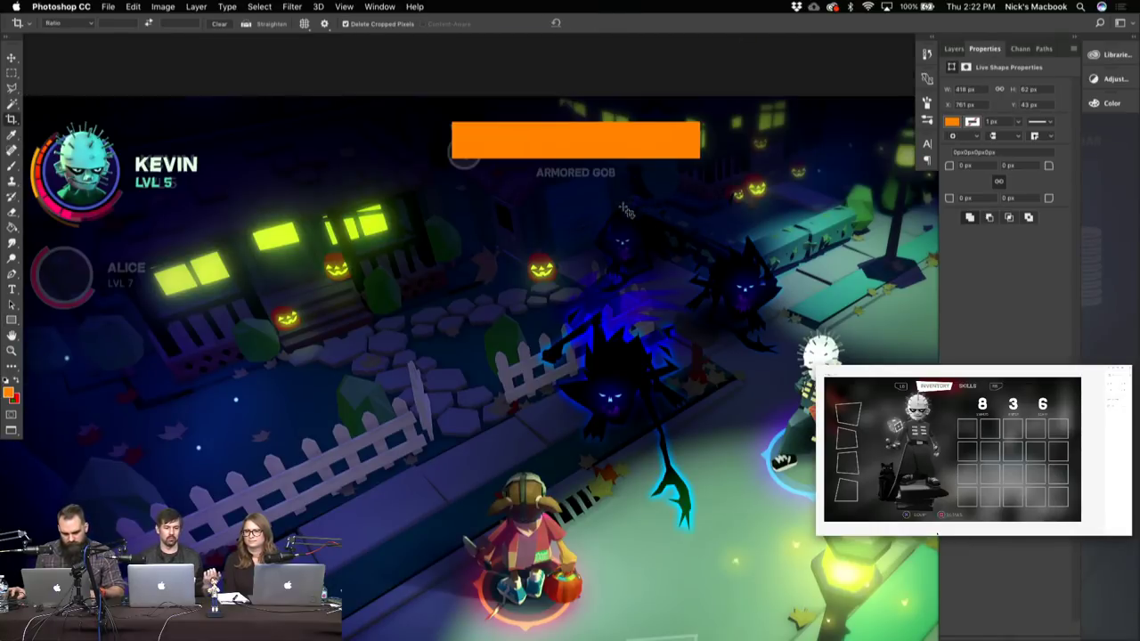
pyautogui.press('v')
pyautogui.moveTo(605, 148); pyautogui.dragTo(605, 205)
# - Set the orange rectangle's opacity to 50% and reshape its corners into a bar about 436 by 69 px that tapers toward the right
pyautogui.press('z')
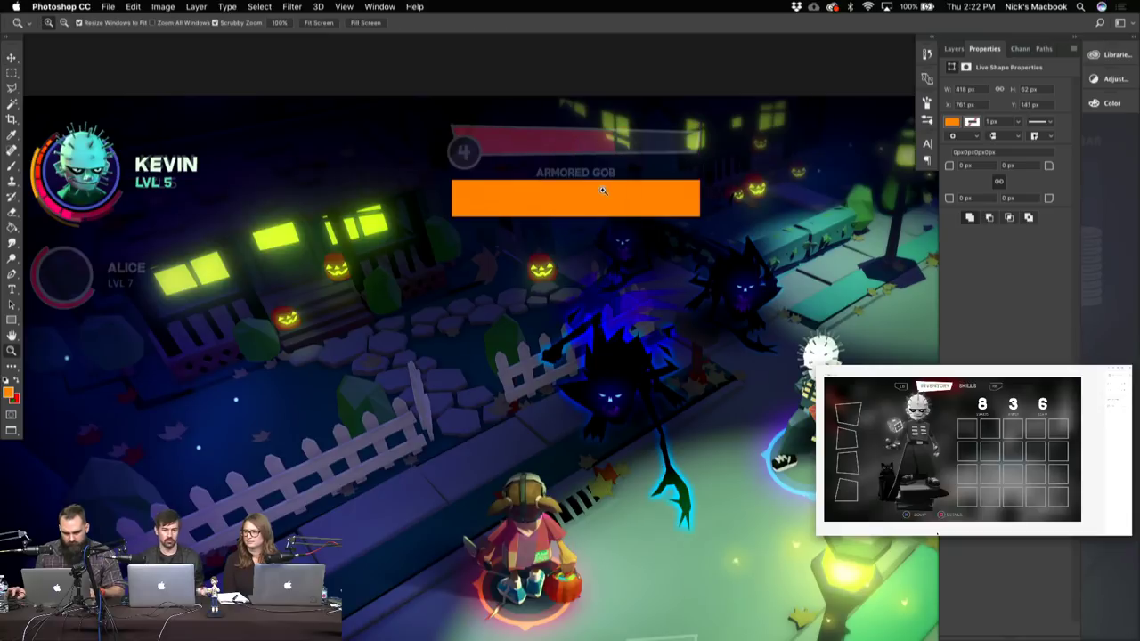
pyautogui.click(605, 194)
pyautogui.press('v')
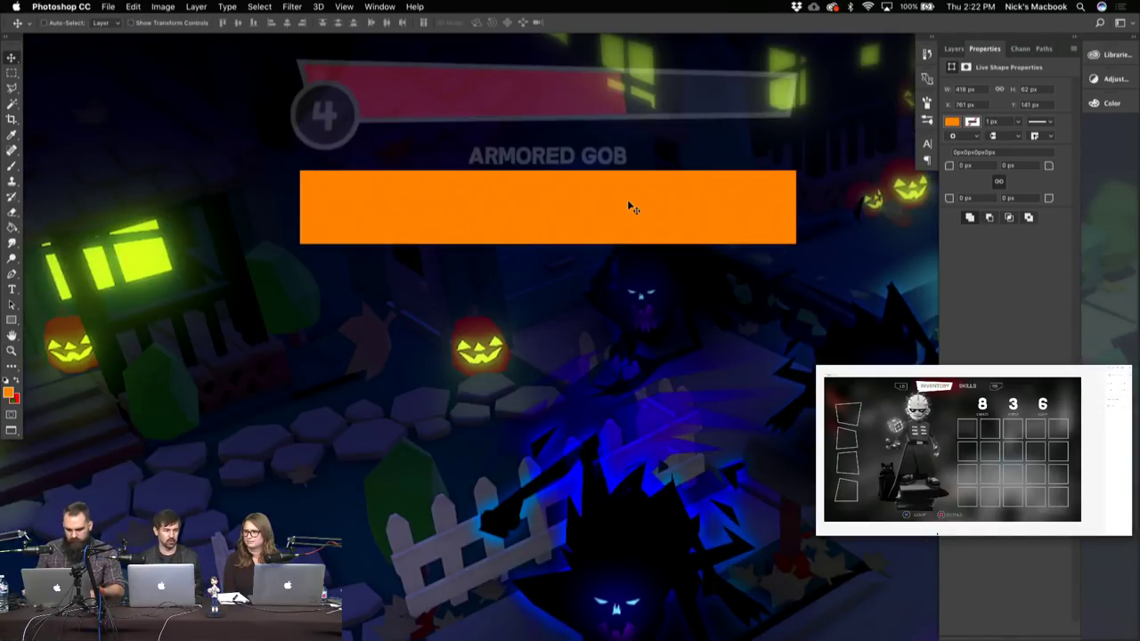
pyautogui.press('5')
pyautogui.moveTo(627, 200); pyautogui.dragTo(605, 231)
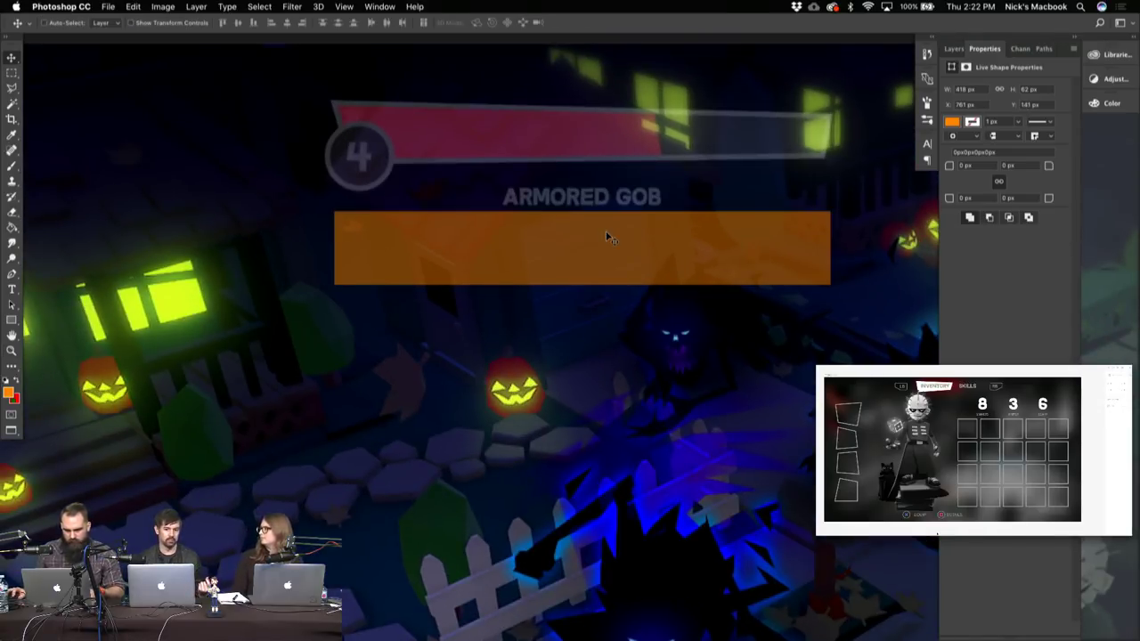
pyautogui.click(15, 305)
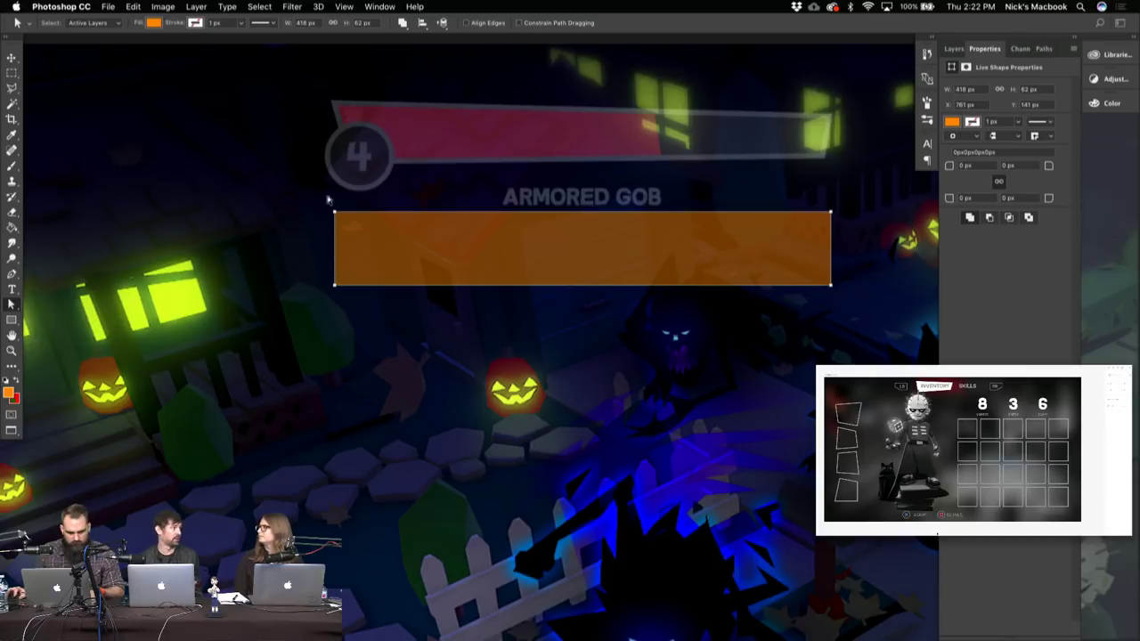
pyautogui.moveTo(336, 212); pyautogui.dragTo(321, 206)
pyautogui.moveTo(834, 212); pyautogui.dragTo(837, 228)
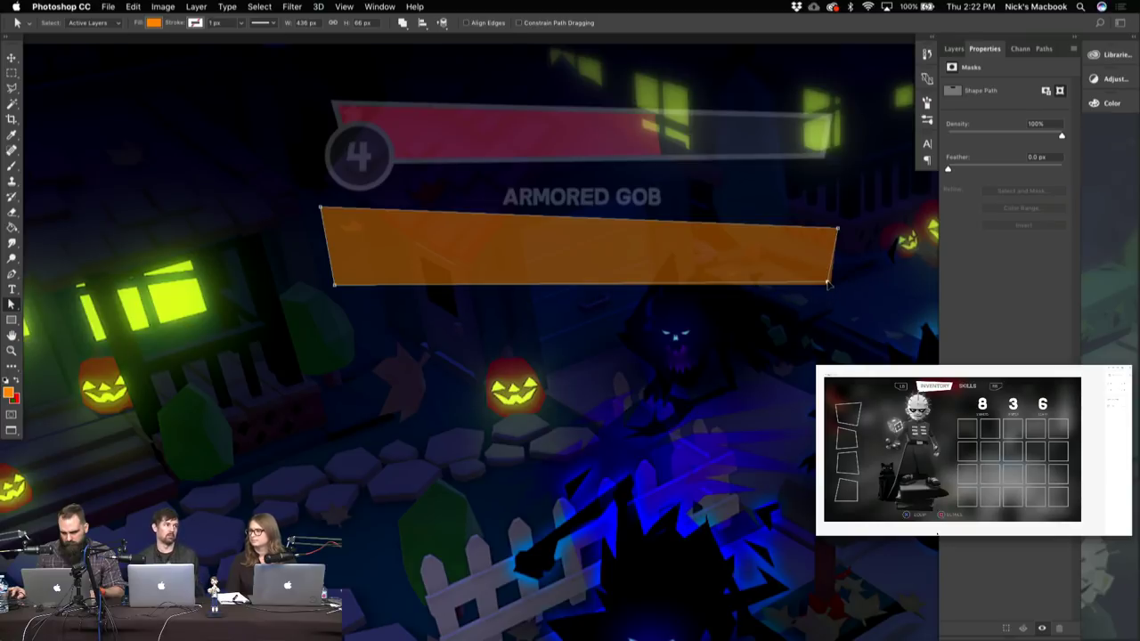
pyautogui.moveTo(824, 282); pyautogui.dragTo(826, 277)
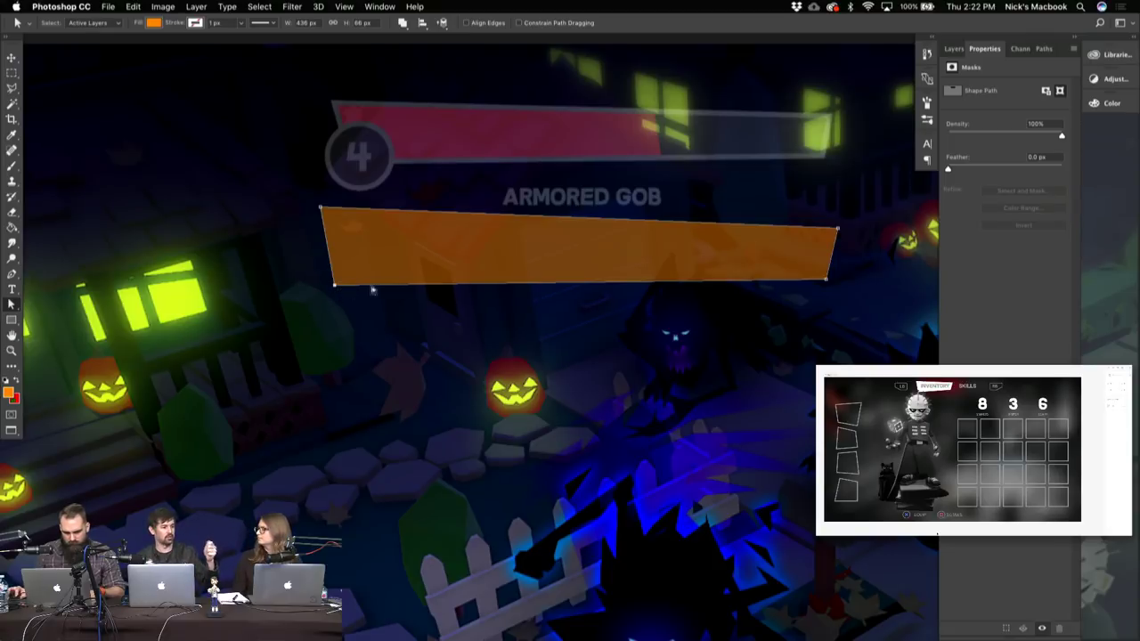
pyautogui.moveTo(336, 286); pyautogui.dragTo(339, 288)
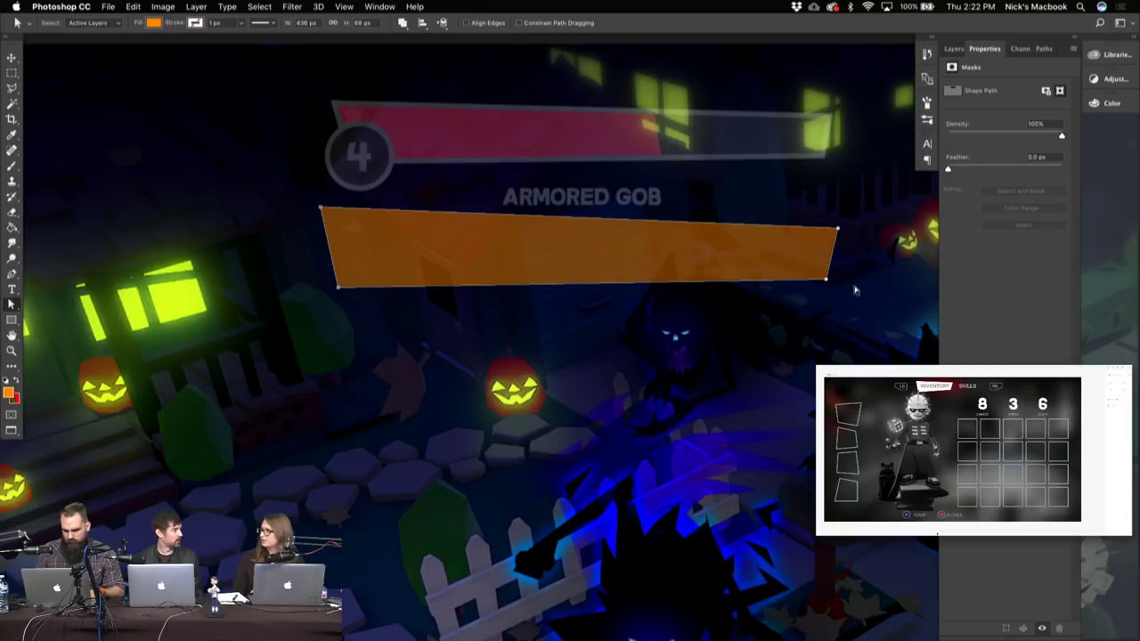
# - Nudge the two right corner points of the orange bar upward and deselect the path
pyautogui.press('Up')
pyautogui.press('Up')
pyautogui.press('Up')
pyautogui.press('Up')
pyautogui.press('Up')
pyautogui.press('Up')
pyautogui.press('Up')
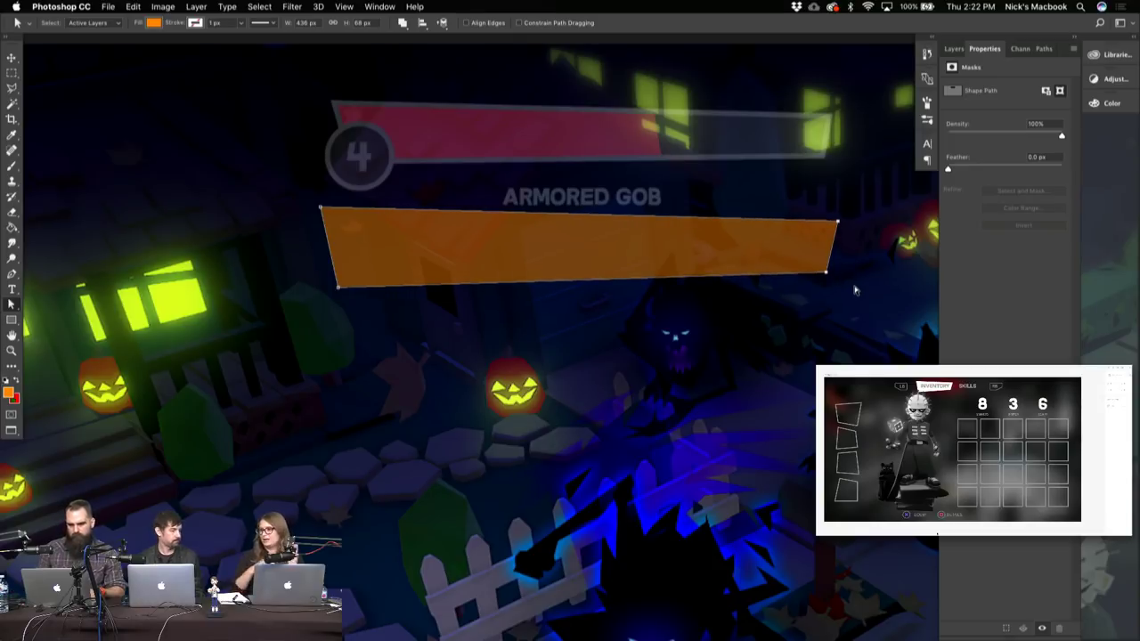
pyautogui.click(853, 289)
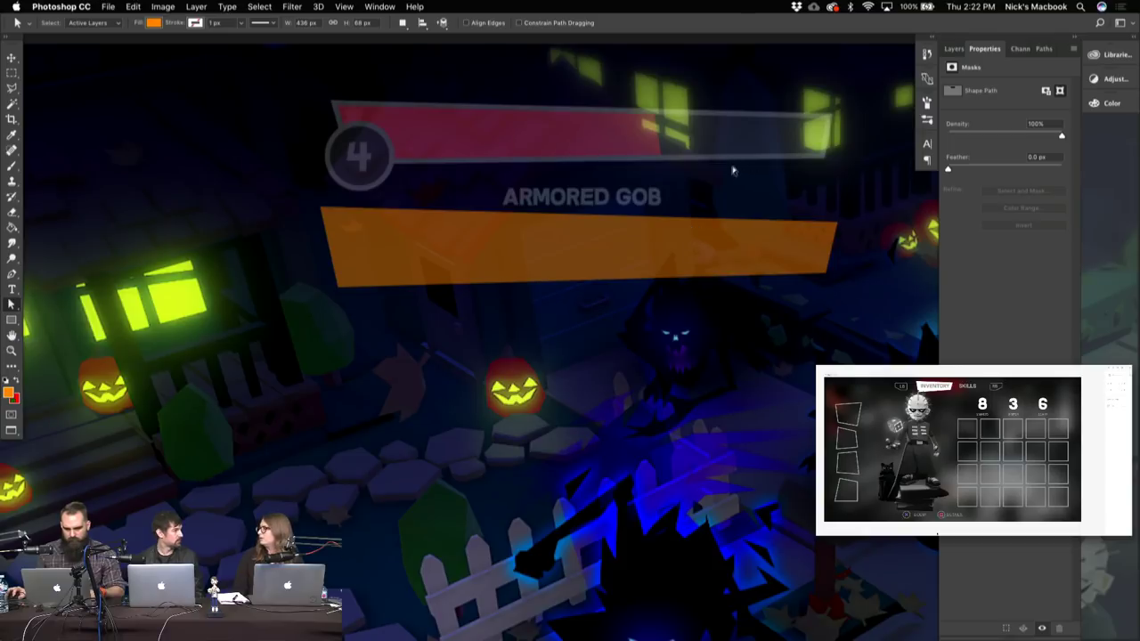
# - Move the orange bar further below the ARMORED GOB label and restore its opacity to 100%
pyautogui.click(954, 48)
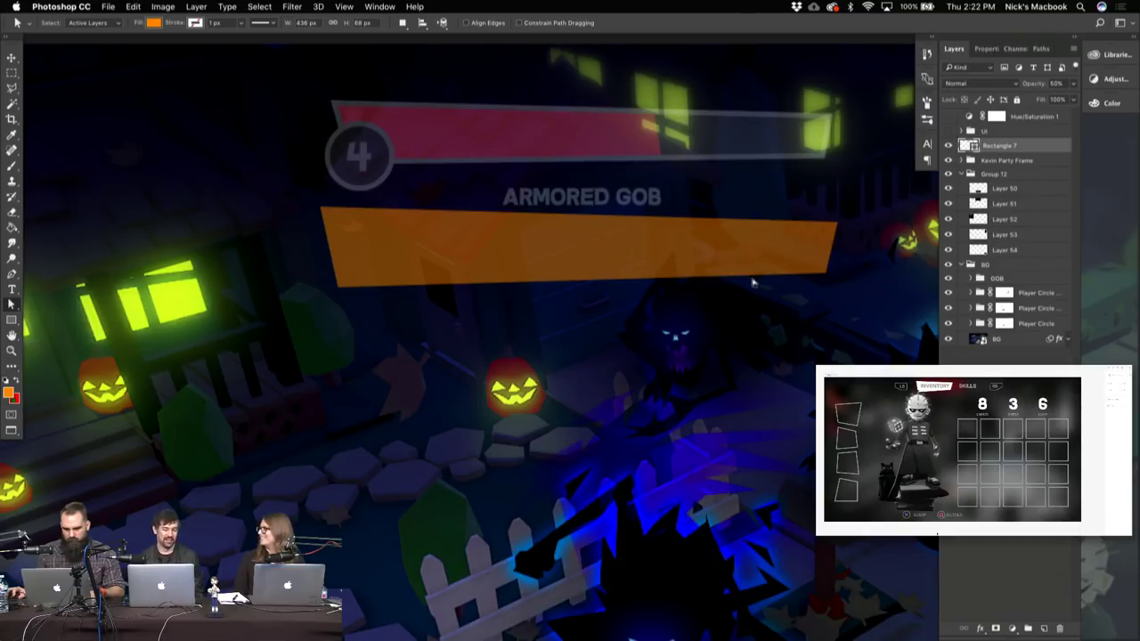
pyautogui.press('v')
pyautogui.moveTo(626, 280); pyautogui.dragTo(588, 298)
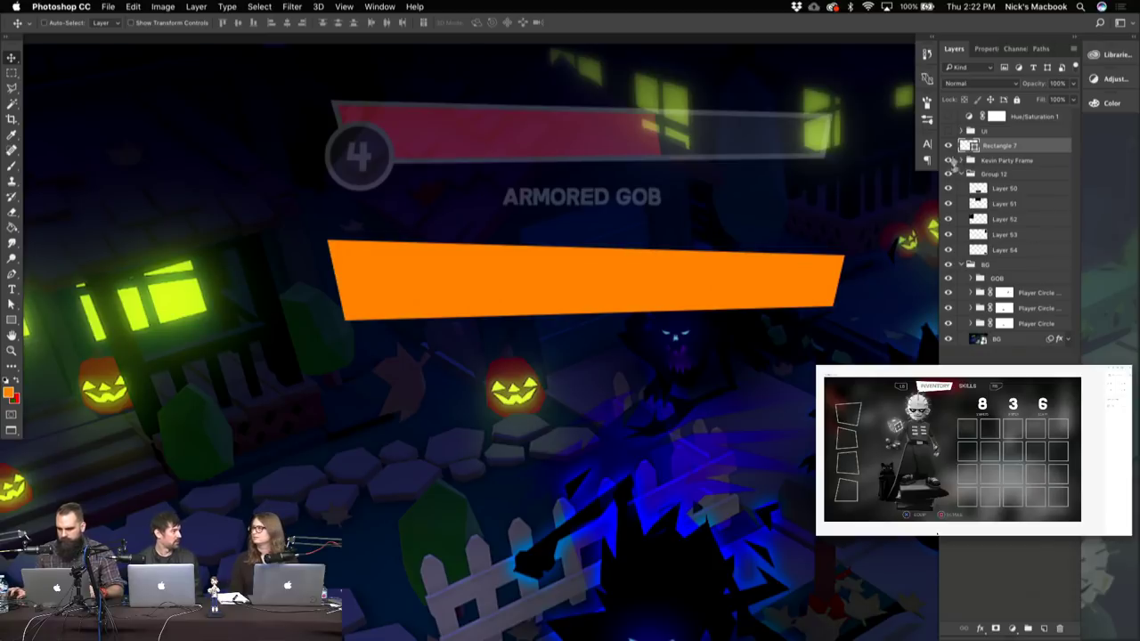
# - Set the orange bar's fill opacity to 0% and add an inside Stroke effect around its shape
pyautogui.click(979, 629)
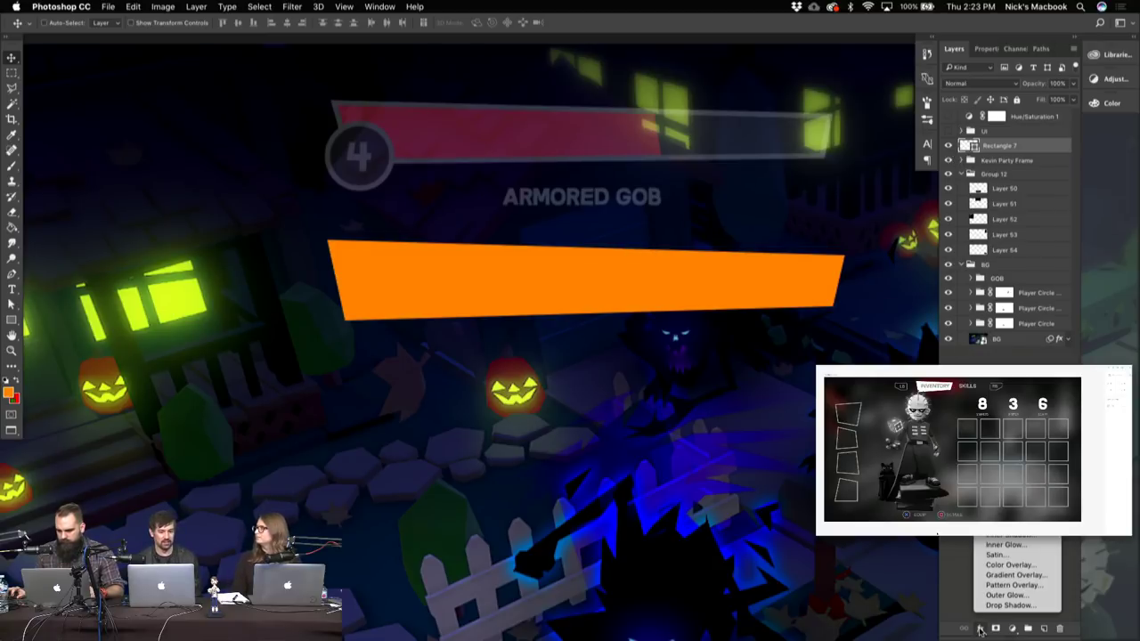
pyautogui.press('Escape')
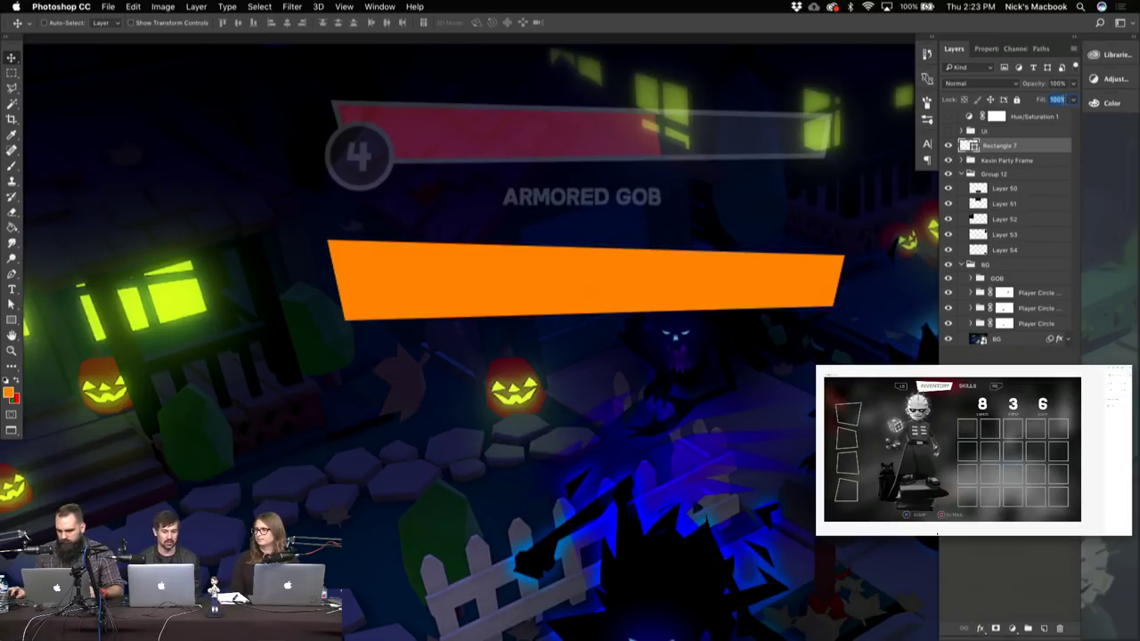
pyautogui.write('0')
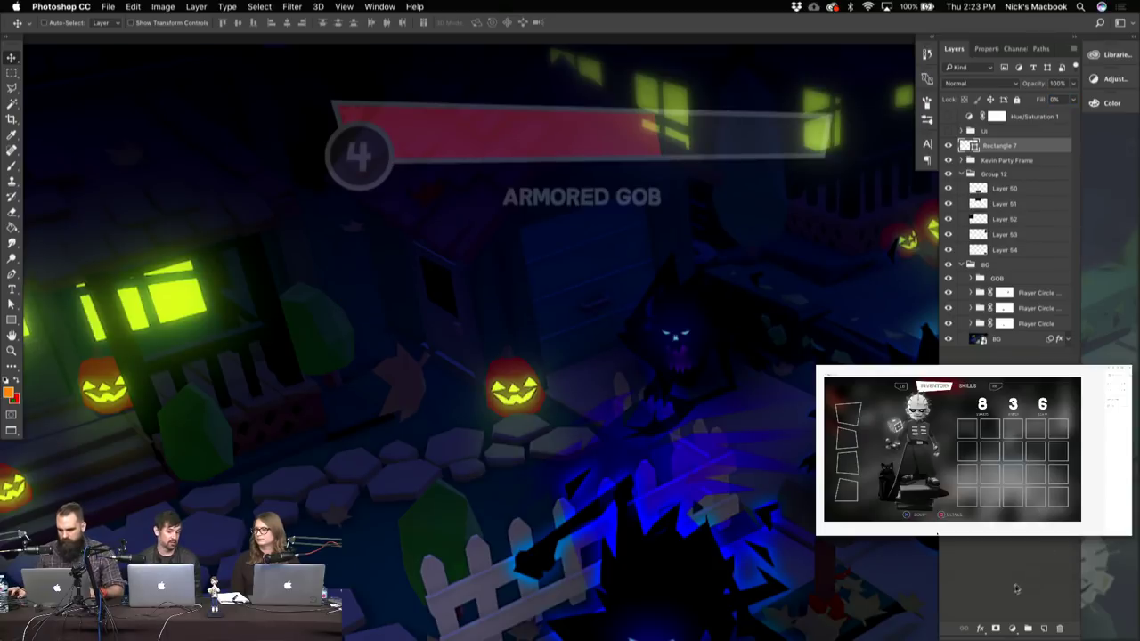
pyautogui.click(982, 628)
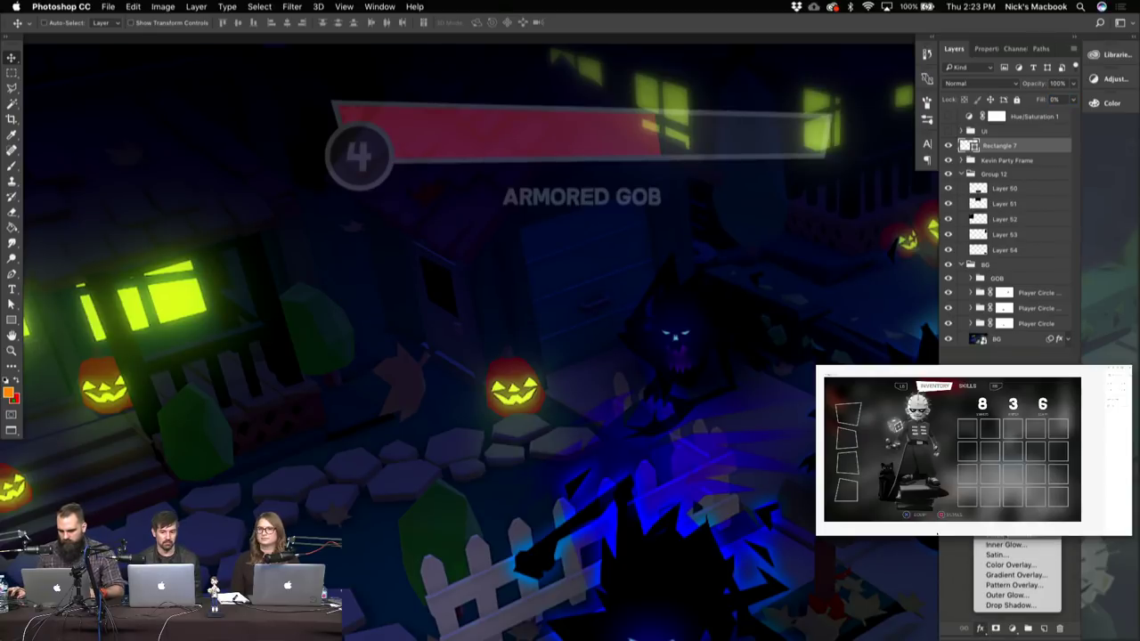
pyautogui.click(1002, 525)
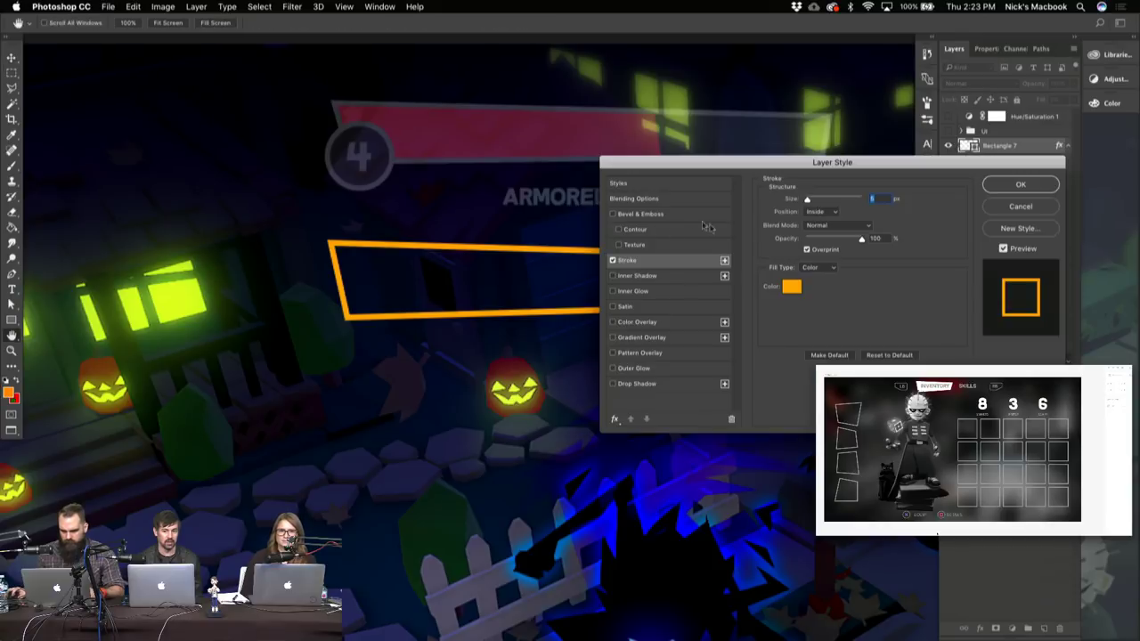
pyautogui.moveTo(719, 165); pyautogui.dragTo(684, 344)
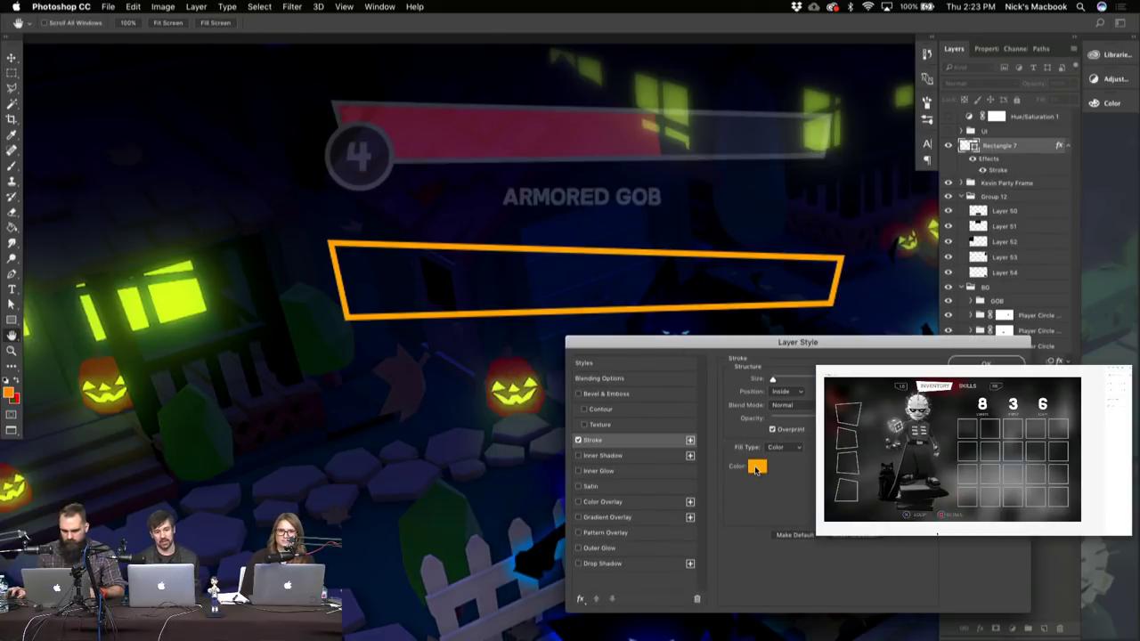
# - Change the bar's stroke colour from orange to a medium purple
pyautogui.click(757, 466)
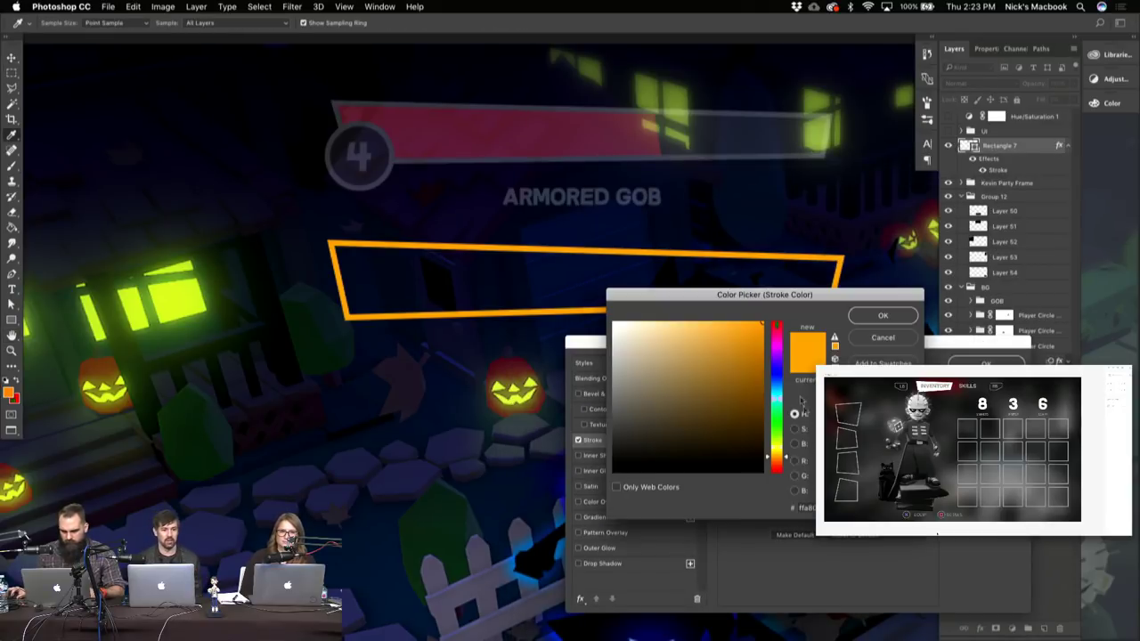
pyautogui.click(877, 338)
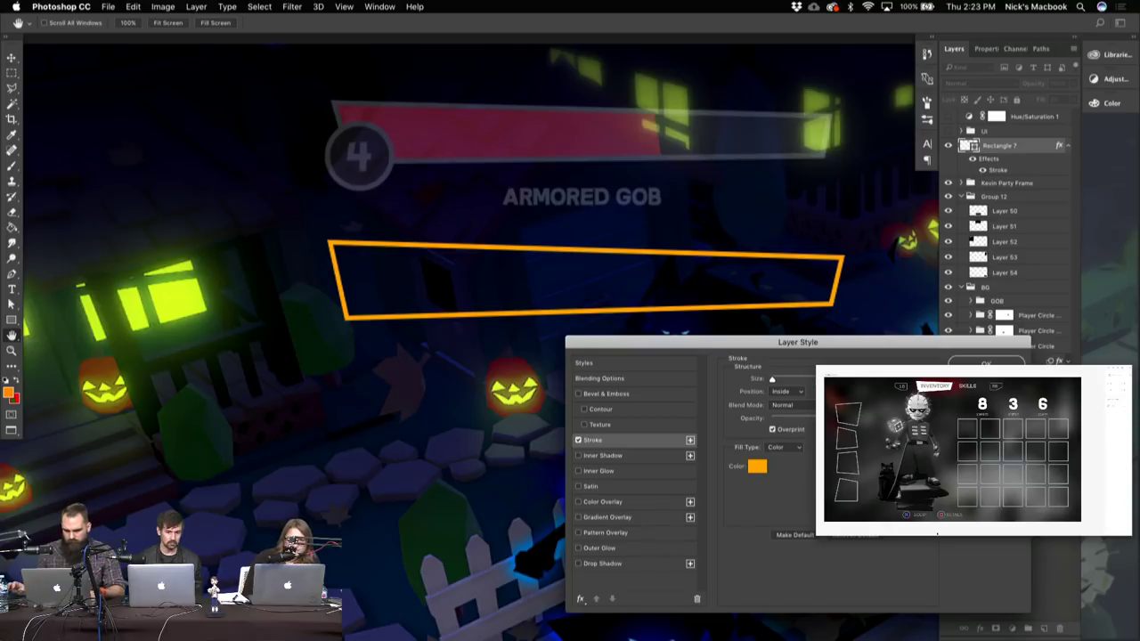
pyautogui.click(758, 465)
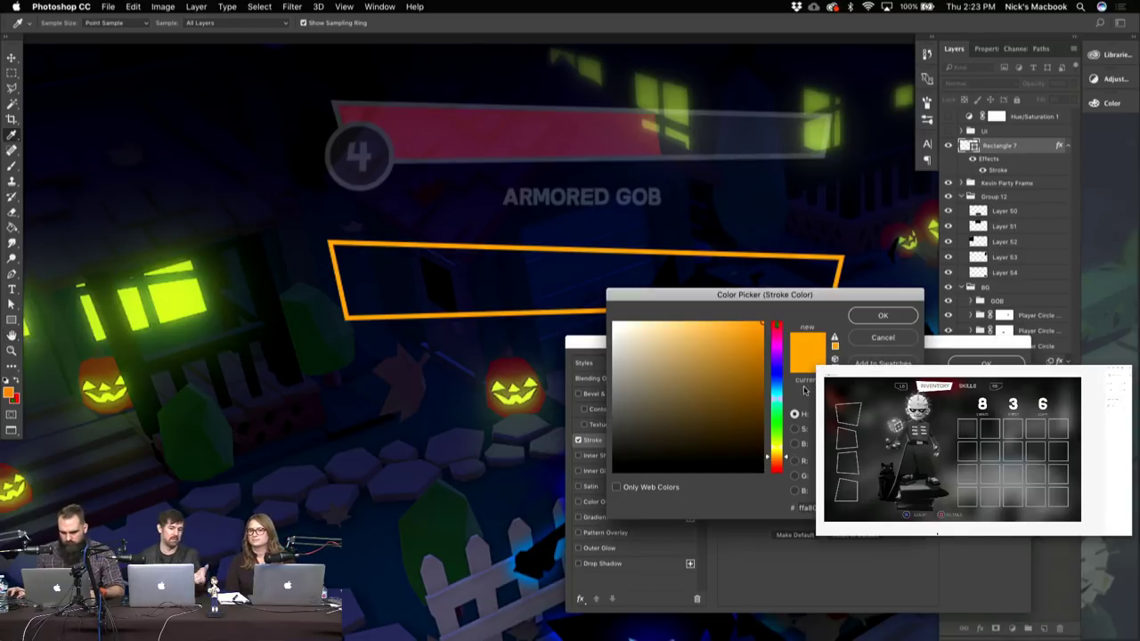
pyautogui.click(777, 359)
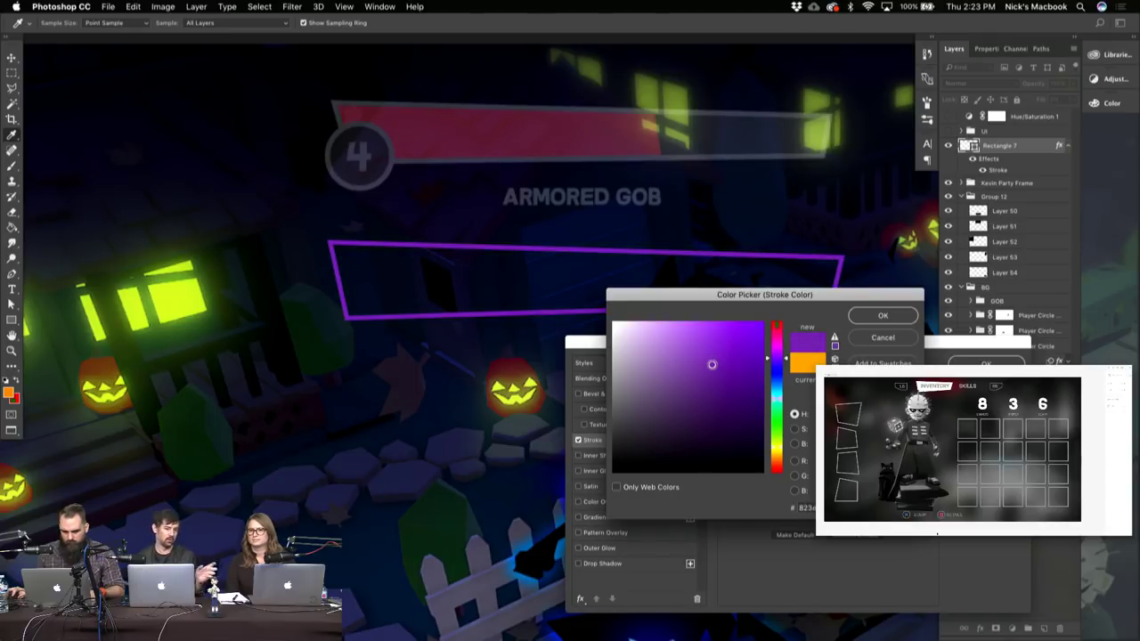
pyautogui.click(695, 360)
pyautogui.moveTo(694, 360); pyautogui.dragTo(692, 368)
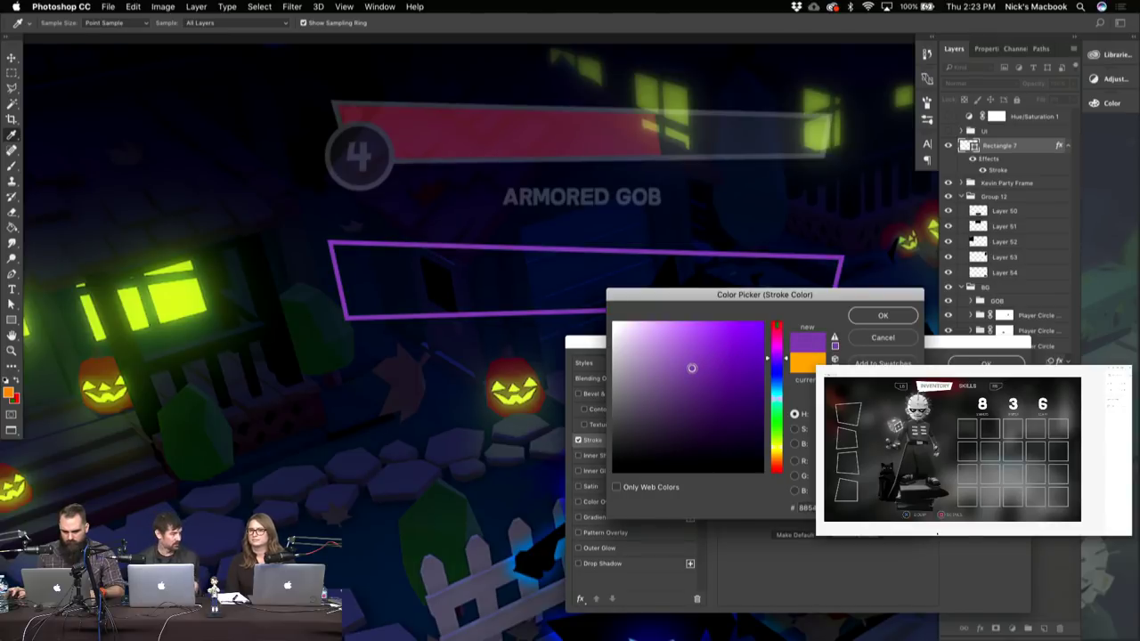
pyautogui.click(883, 318)
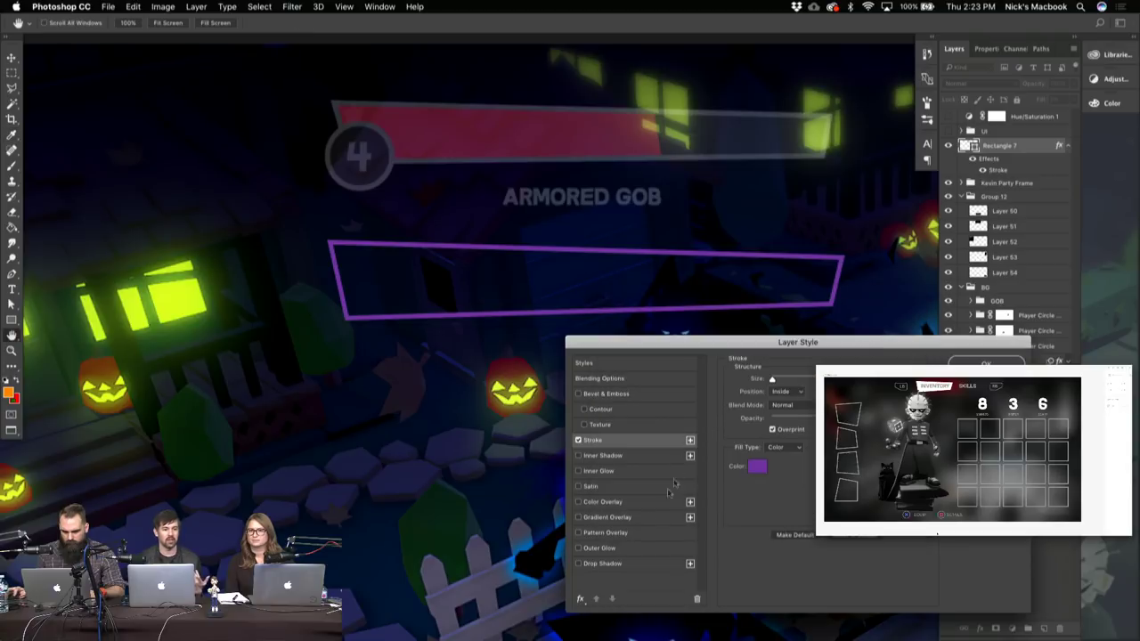
# - Add a dark purple Color Overlay with reduced opacity to the bar and apply the layer style
pyautogui.click(609, 504)
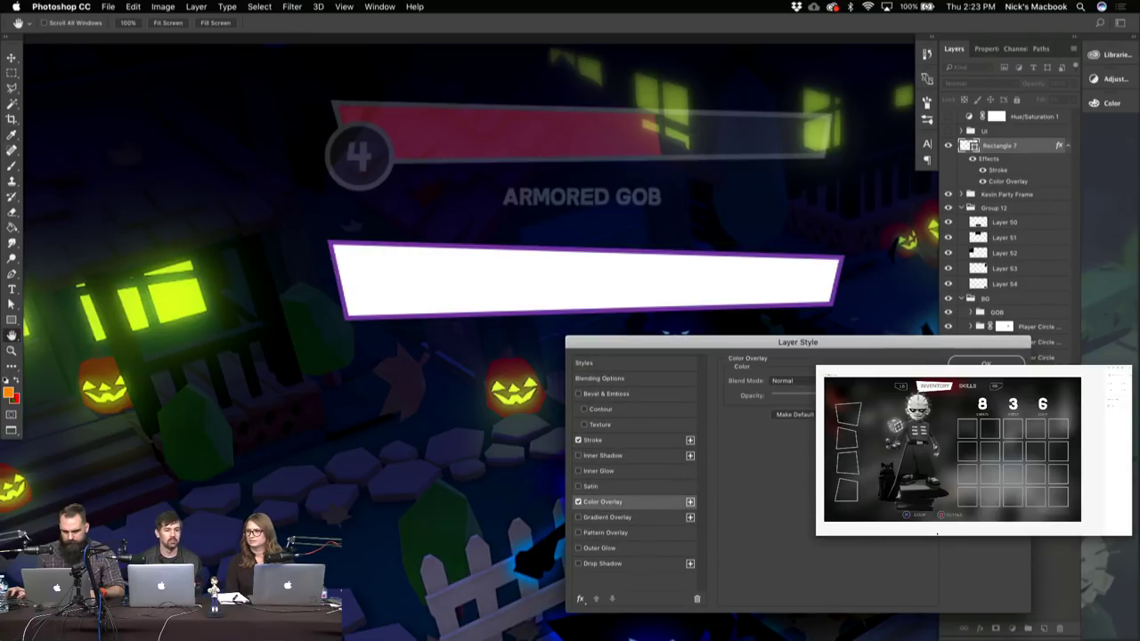
pyautogui.click(838, 381)
pyautogui.click(776, 361)
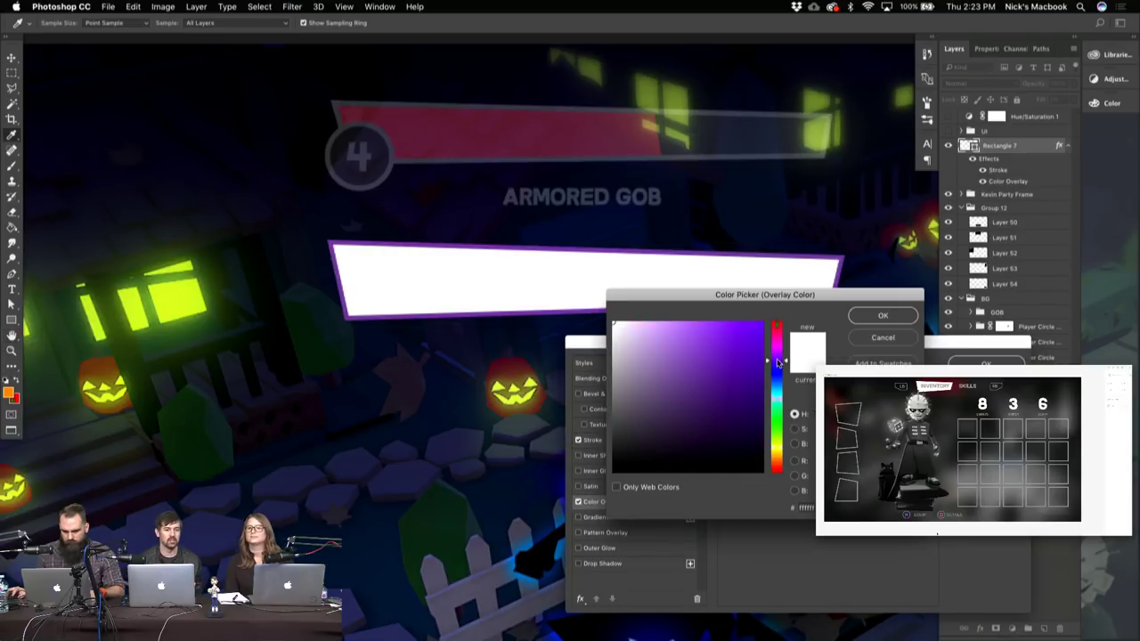
pyautogui.click(757, 386)
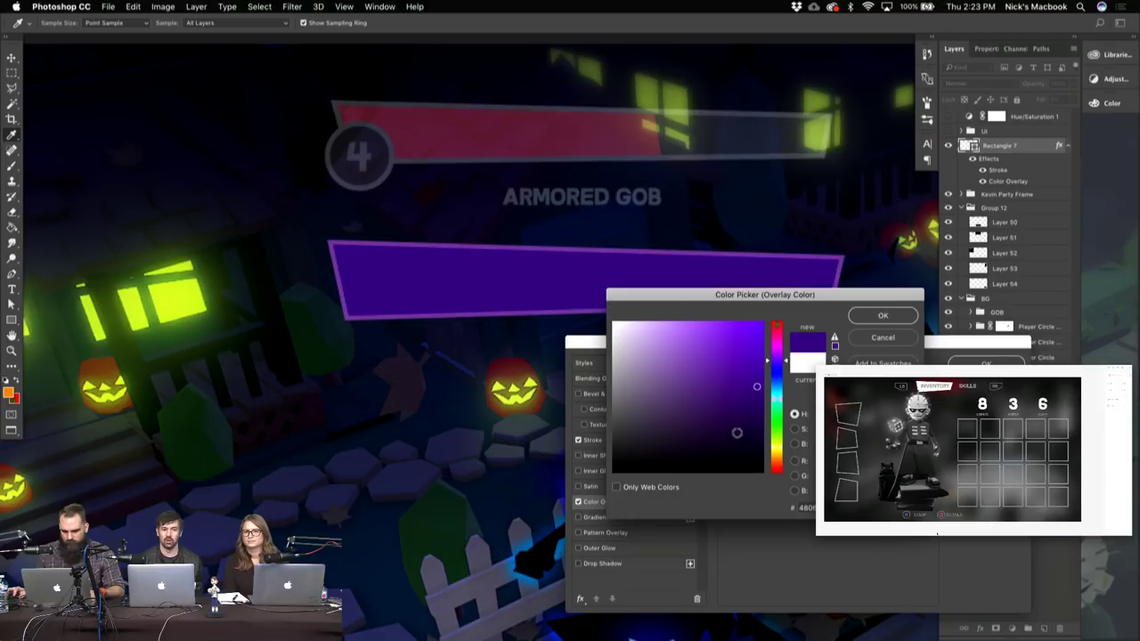
pyautogui.click(739, 431)
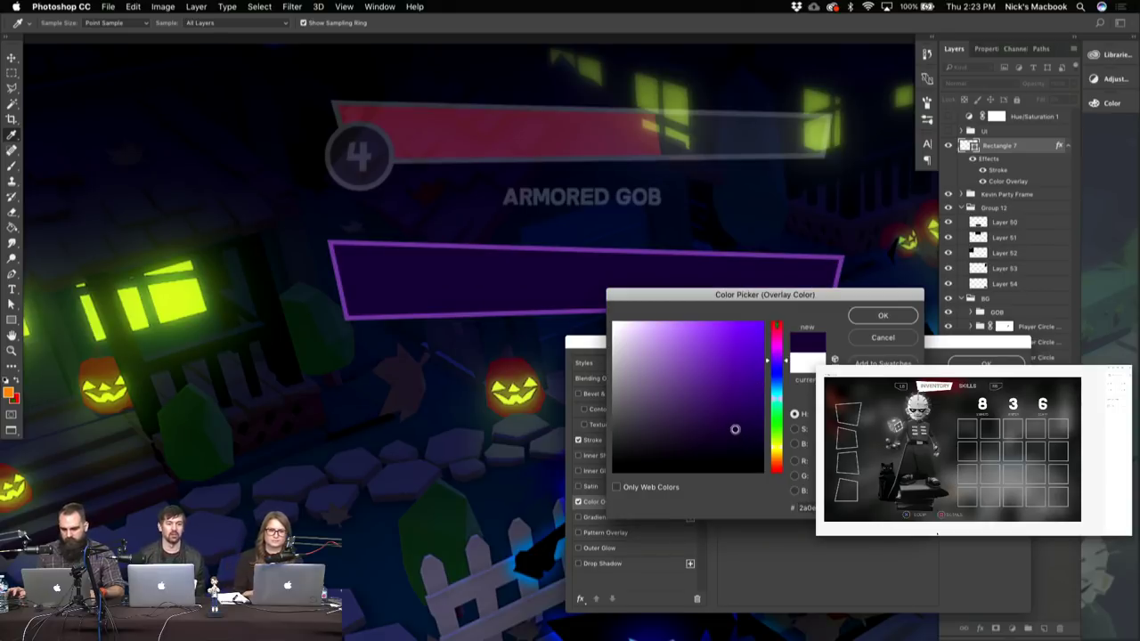
pyautogui.click(863, 316)
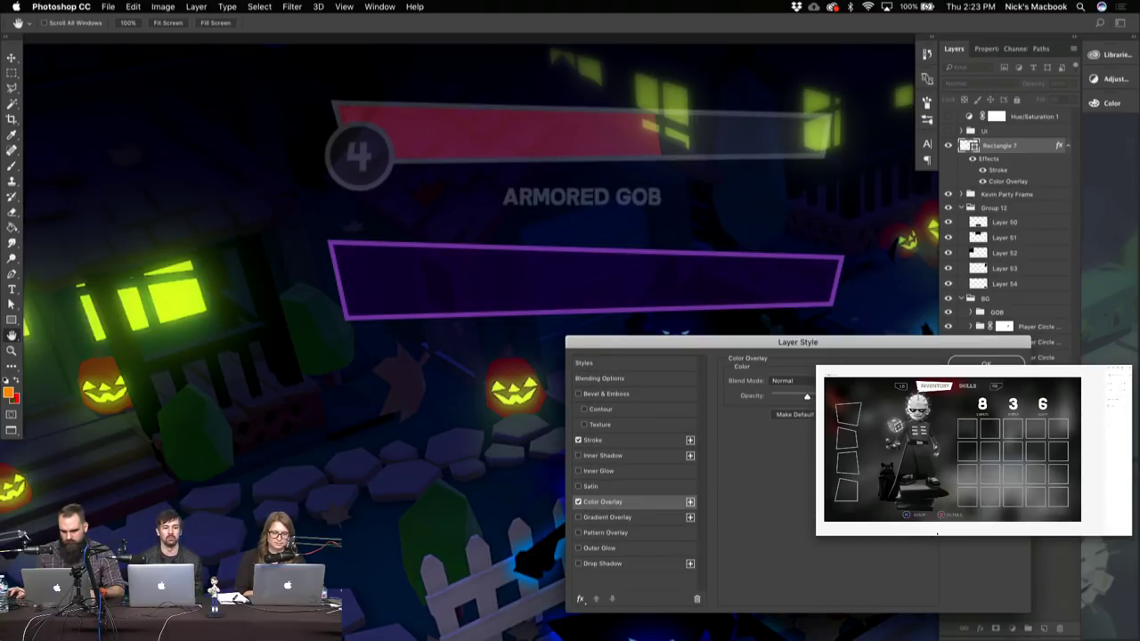
pyautogui.press('Return')
# - Place the purple bar over the wireframe enemy health bar, scale it down slightly and nudge it into alignment
pyautogui.moveTo(768, 235); pyautogui.dragTo(775, 214)
pyautogui.moveTo(766, 153); pyautogui.dragTo(755, 155)
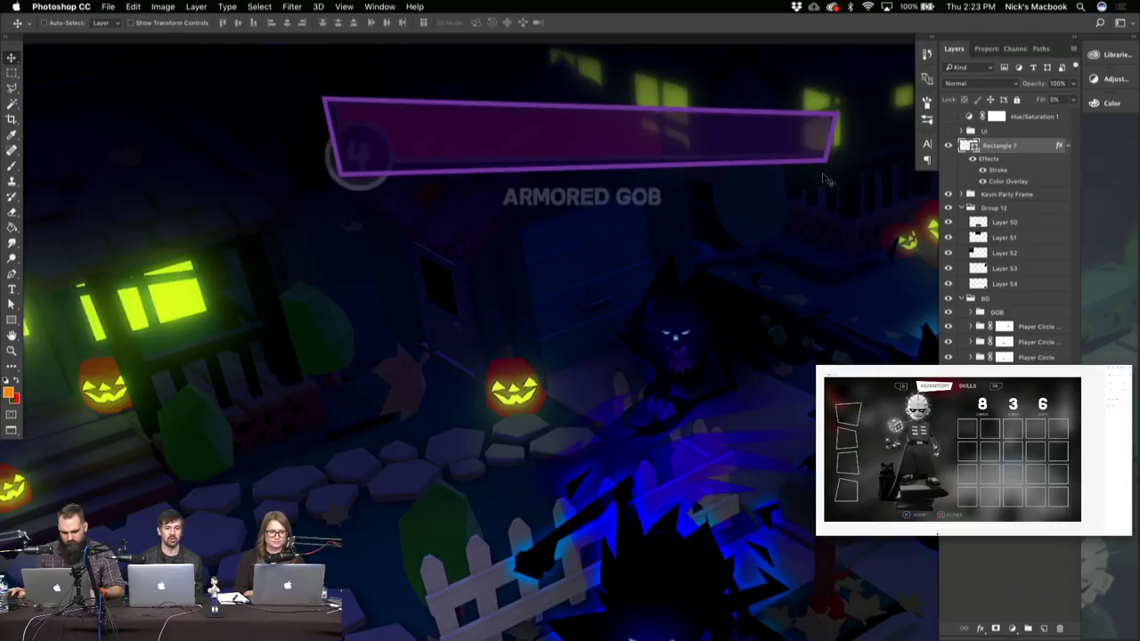
pyautogui.press('super+t')
pyautogui.moveTo(839, 97); pyautogui.dragTo(823, 107)
pyautogui.press('Return')
pyautogui.hotkey('shift', 'Right')
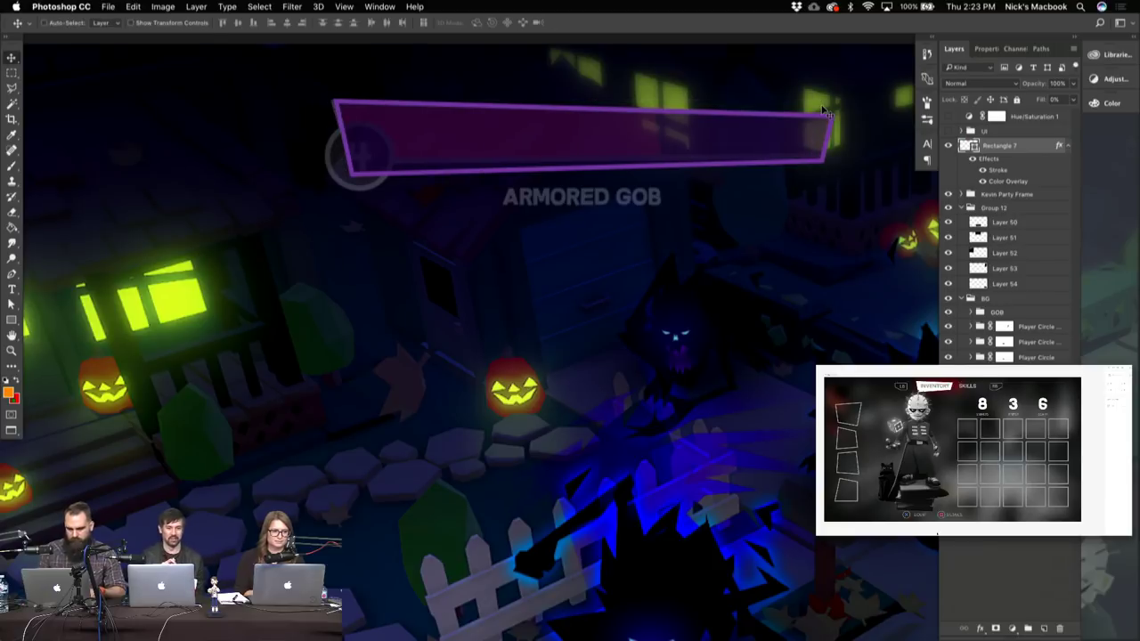
pyautogui.press('Up')
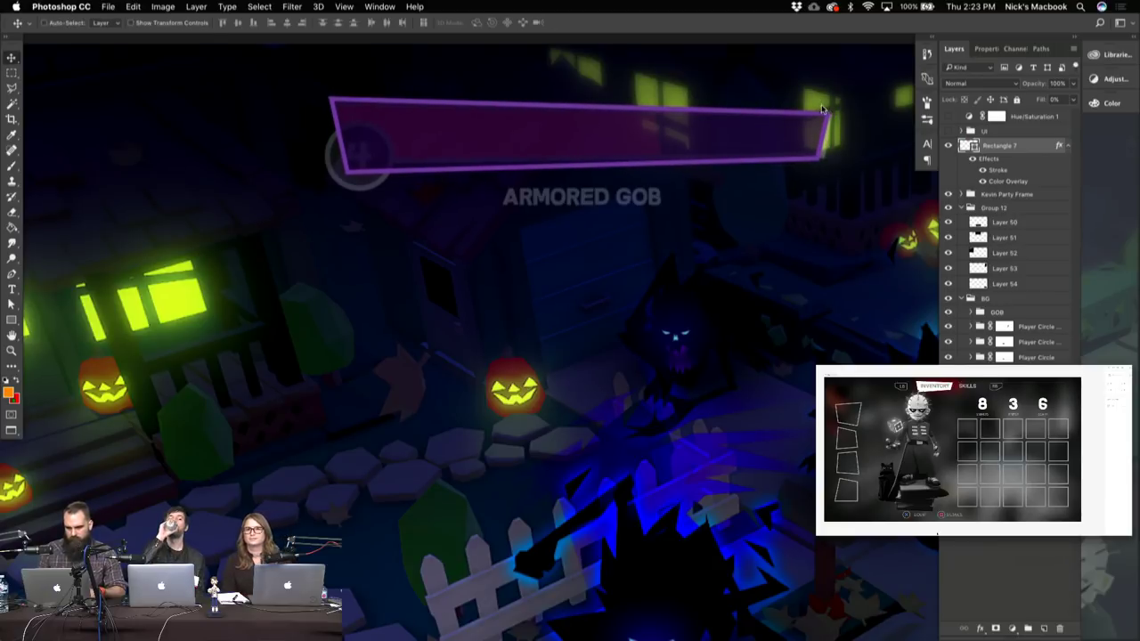
pyautogui.press('Up')
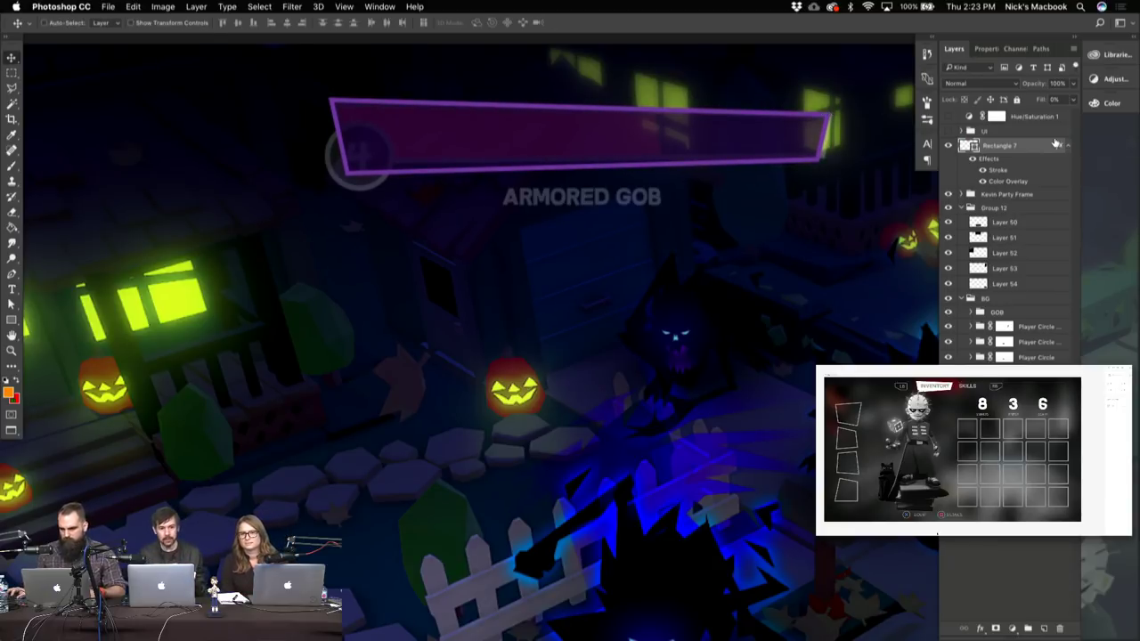
pyautogui.press('super+alt+shift+n')
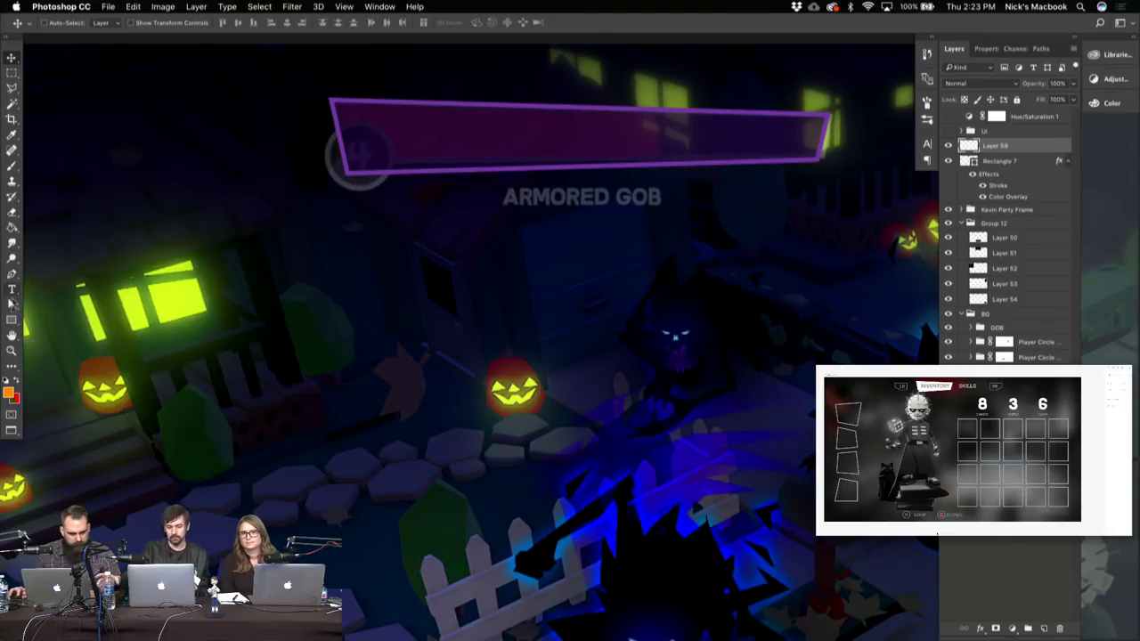
pyautogui.moveTo(12, 319); pyautogui.dragTo(78, 329)
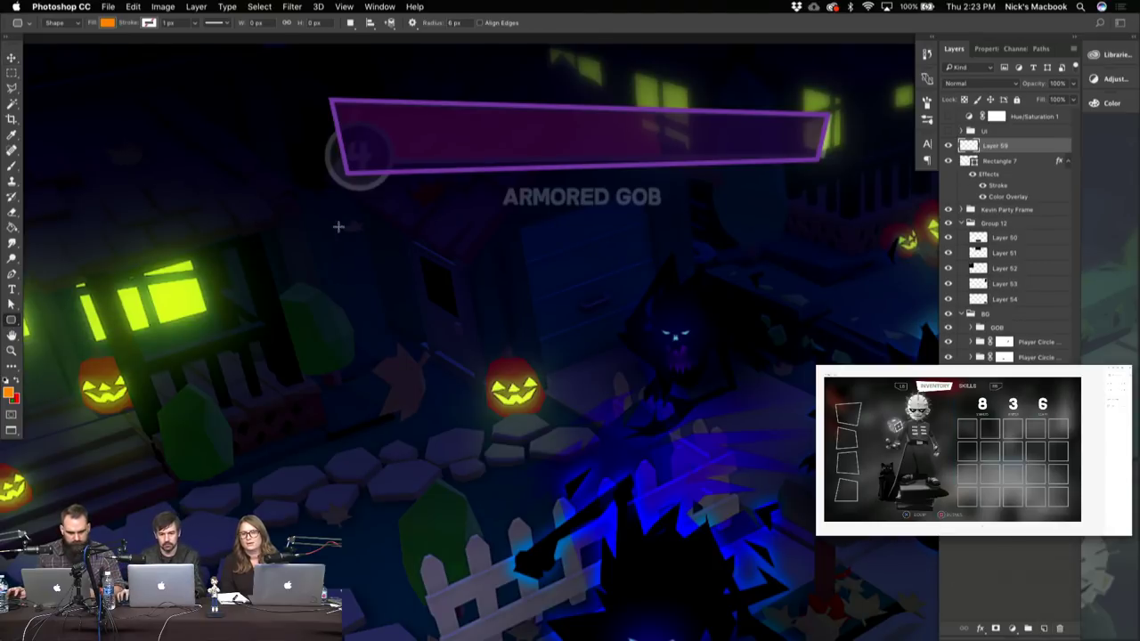
pyautogui.moveTo(339, 229); pyautogui.dragTo(416, 327)
pyautogui.press('super+z')
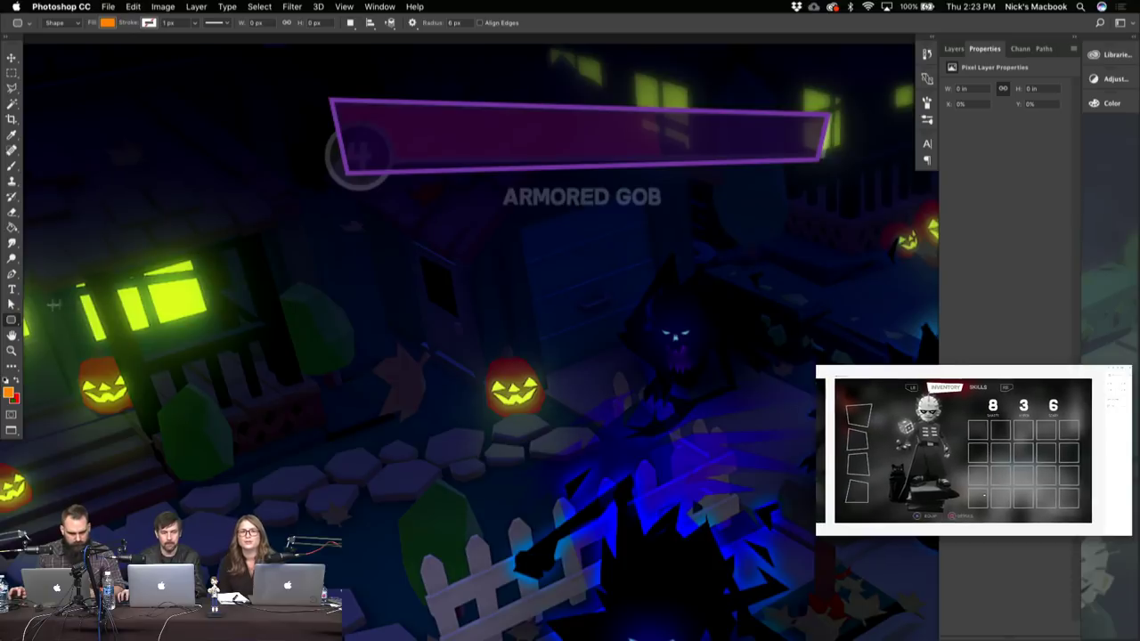
# - Draw an orange circle about 58 by 58 px just below the wireframe level badge
pyautogui.moveTo(11, 319); pyautogui.dragTo(56, 341)
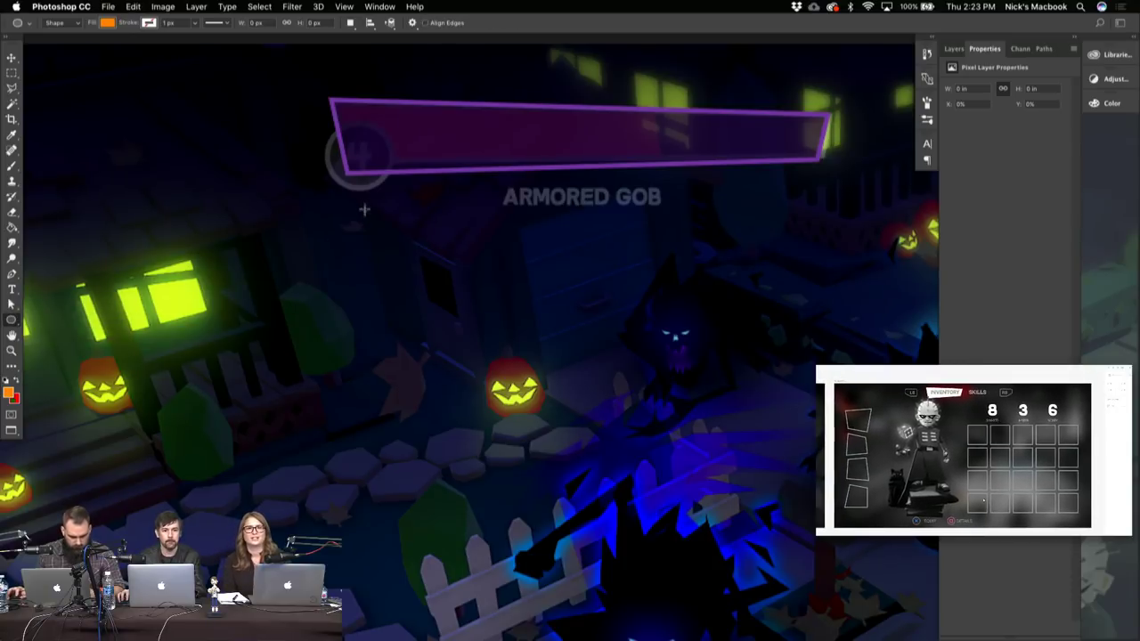
pyautogui.moveTo(300, 131)
pyautogui.mouseDown()
pyautogui.moveTo(369, 200)
pyautogui.moveTo(378, 192)
pyautogui.moveTo(393, 231)
pyautogui.mouseUp()
pyautogui.press('v')
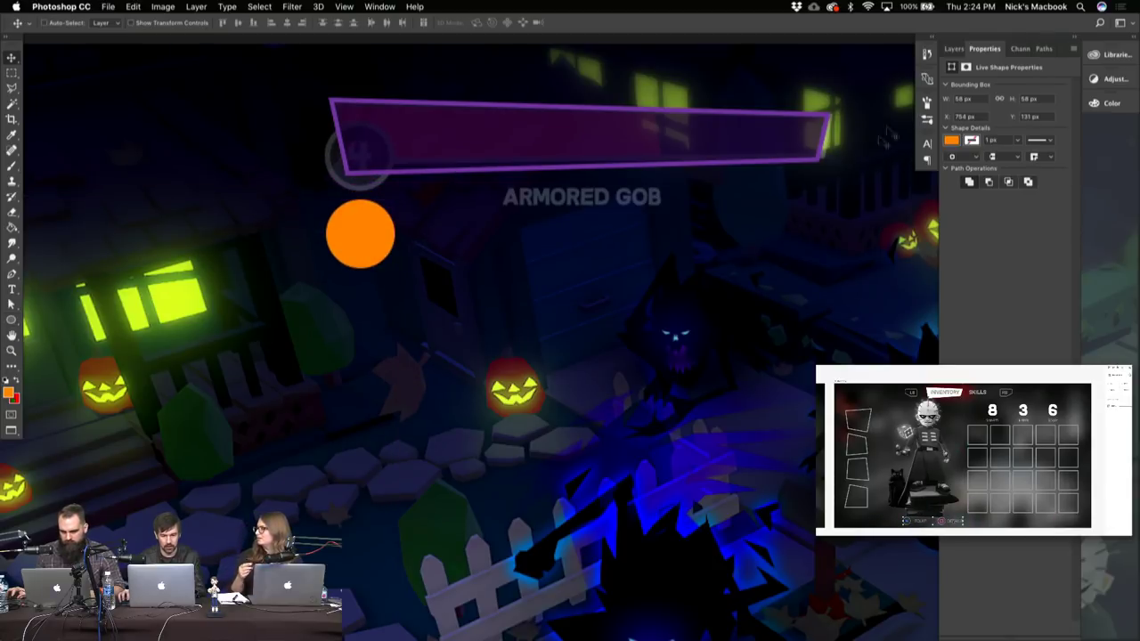
# - Copy the layer style of the coloured level badge's circle from the UI group, leaving the group hidden
pyautogui.click(954, 50)
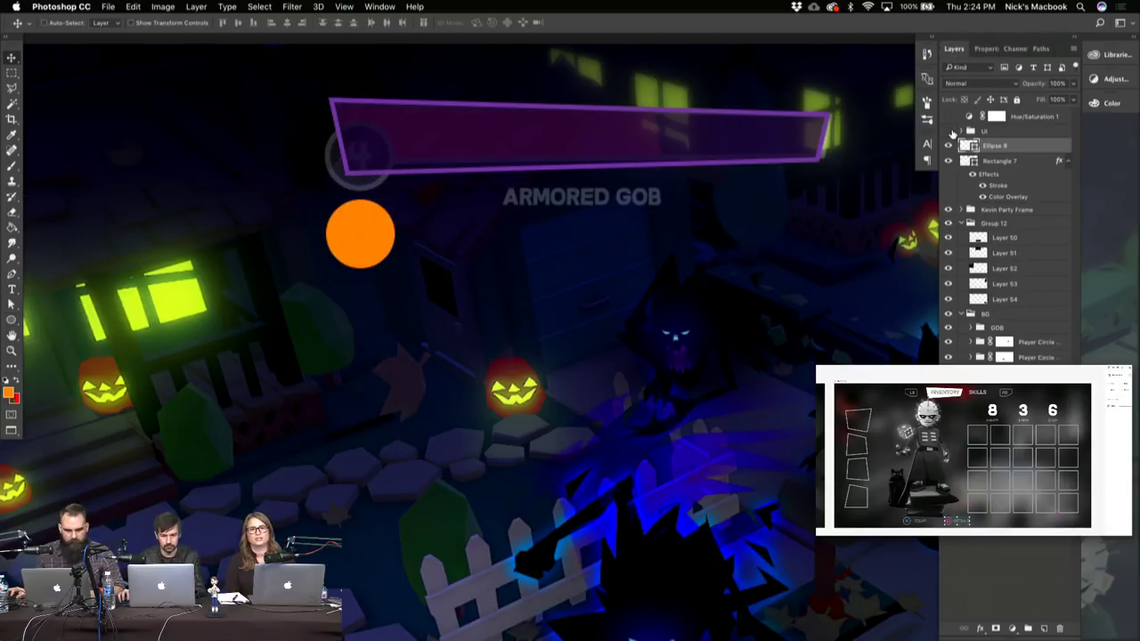
pyautogui.click(949, 131)
pyautogui.click(950, 131)
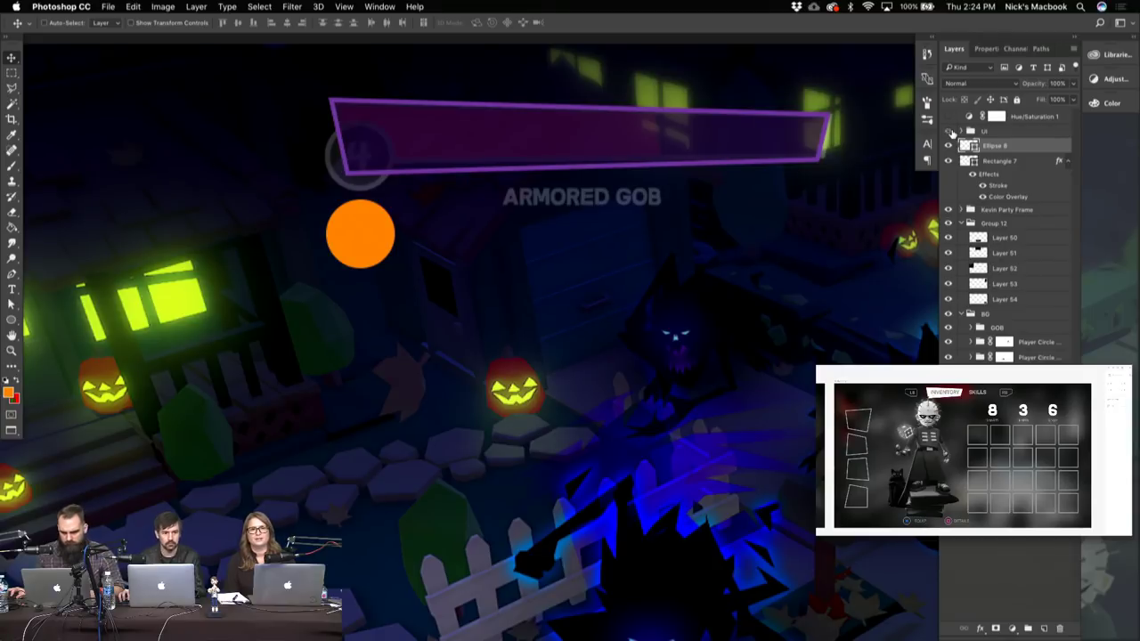
pyautogui.click(950, 131)
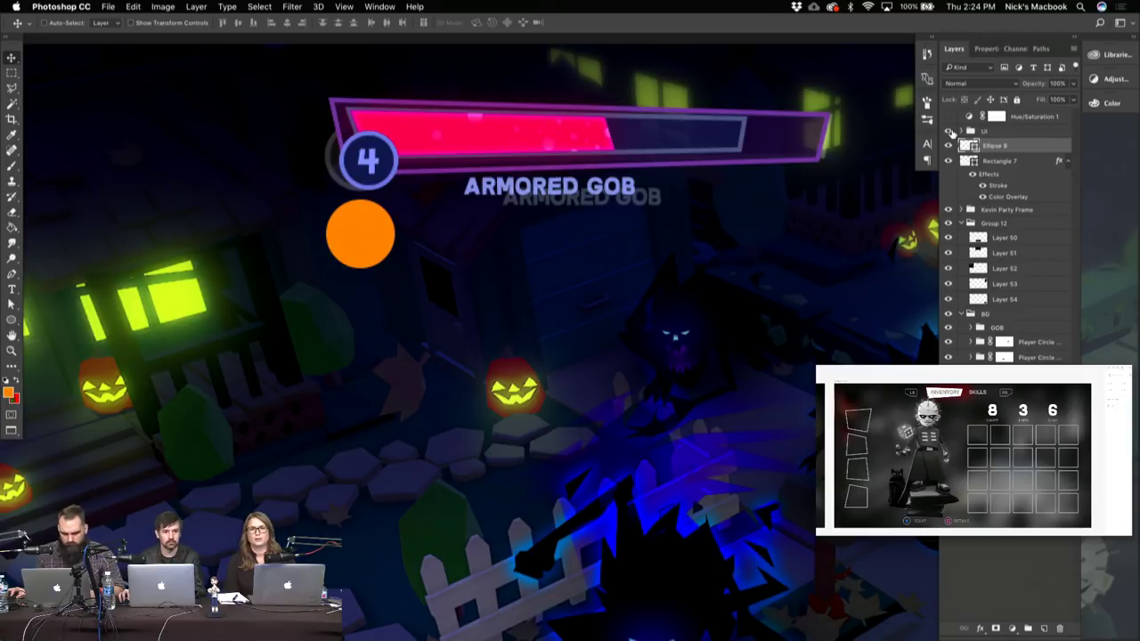
pyautogui.keyDown('super'); pyautogui.click(387, 172); pyautogui.keyUp('super')
pyautogui.rightClick(1006, 147)
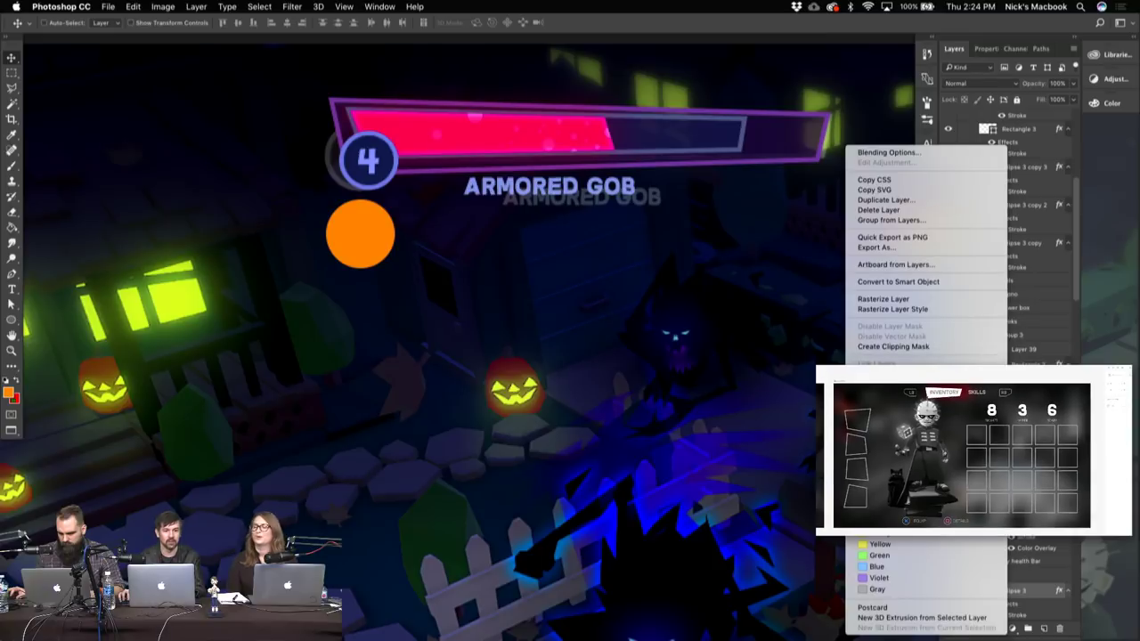
pyautogui.press('Escape')
pyautogui.scroll(10, 1077, 116)
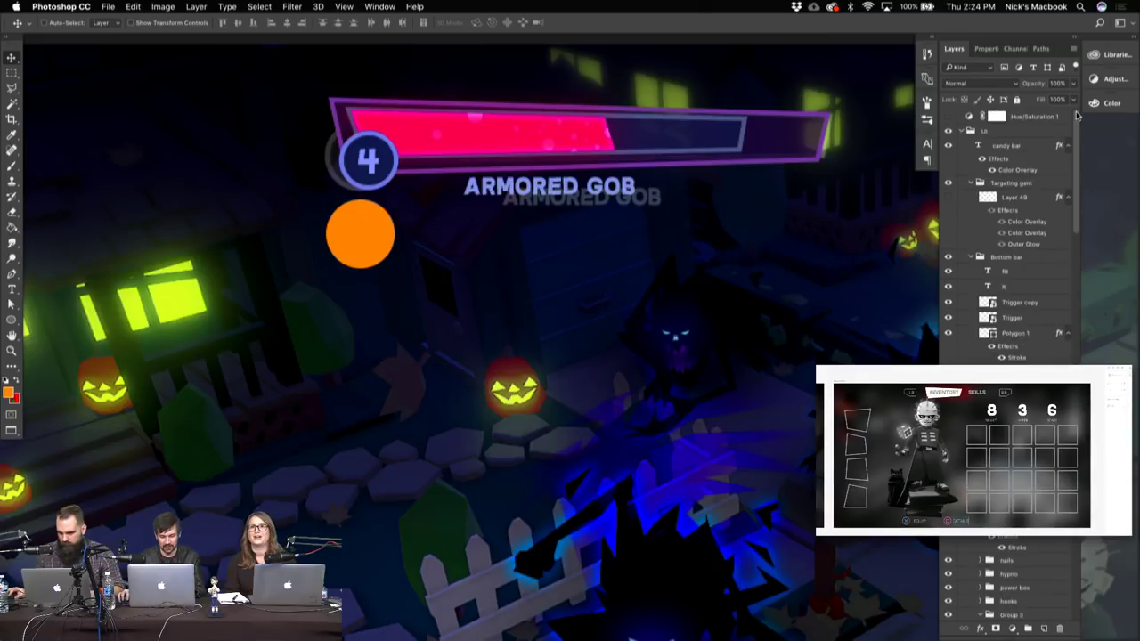
pyautogui.click(967, 131)
pyautogui.click(948, 131)
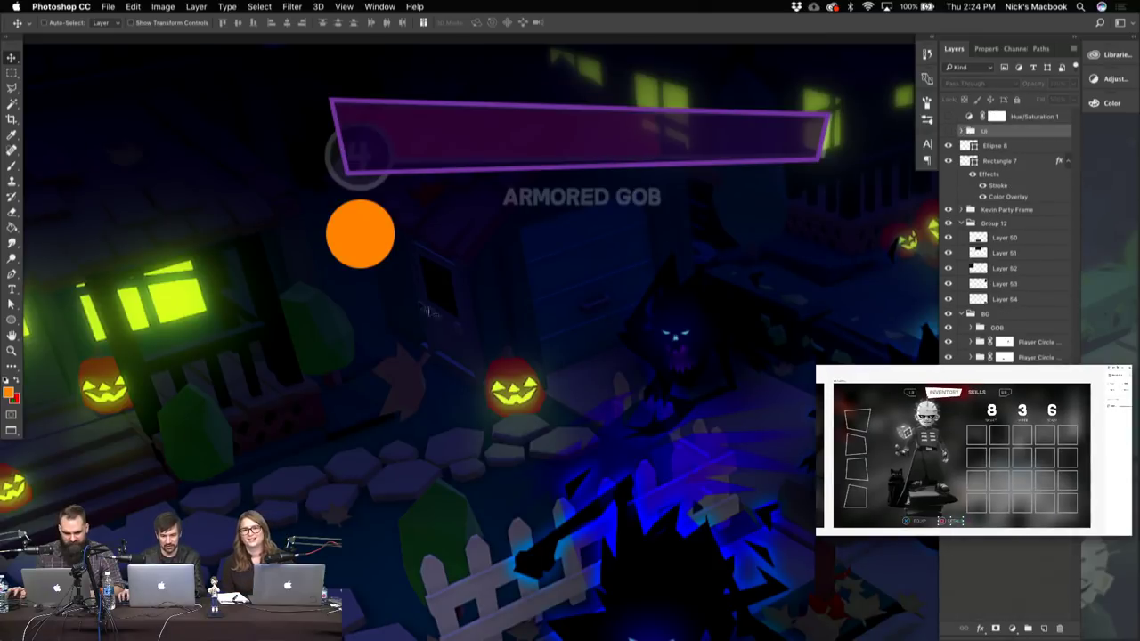
# - Paste the copied layer style onto the orange circle and move the circle further below the health bar
pyautogui.keyDown('super'); pyautogui.click(371, 237); pyautogui.keyUp('super')
pyautogui.rightClick(995, 154)
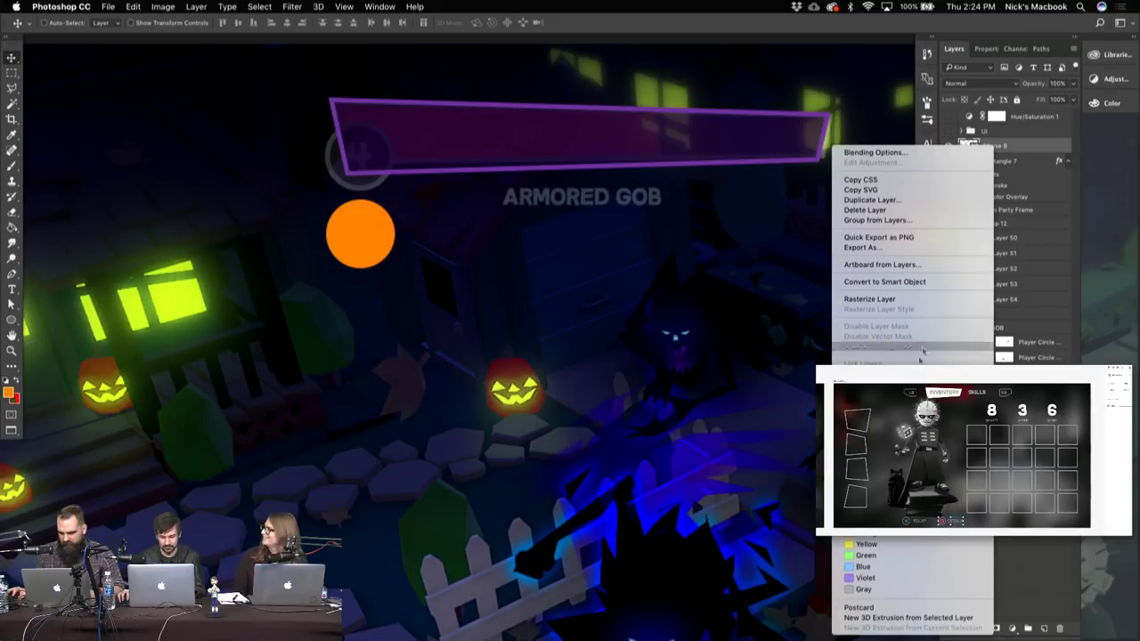
pyautogui.click(796, 169)
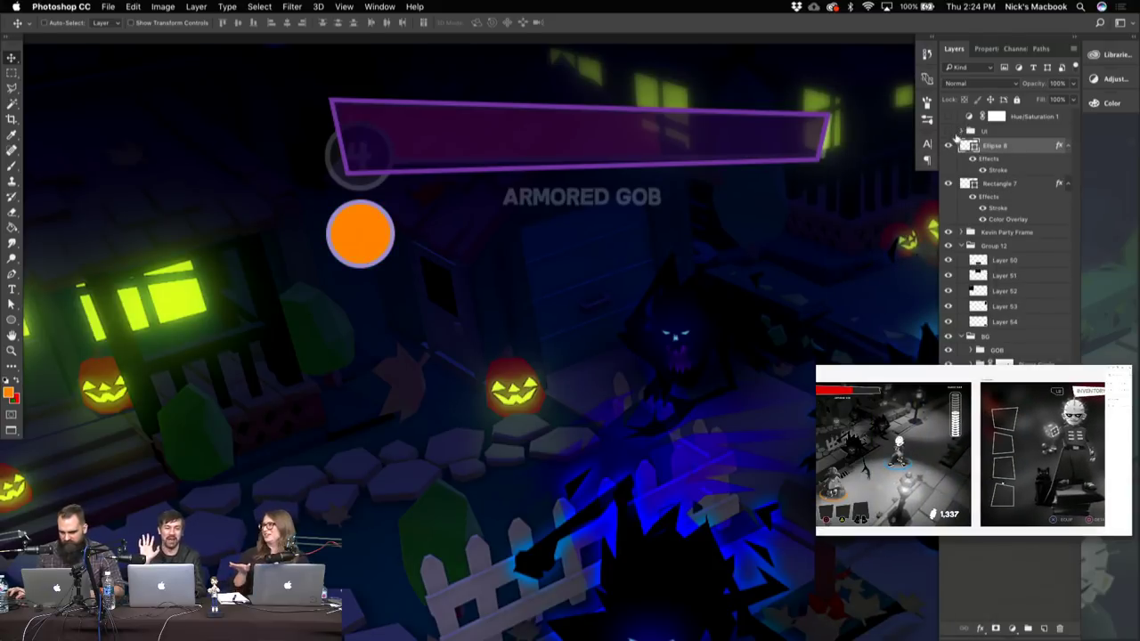
pyautogui.moveTo(383, 248); pyautogui.dragTo(426, 359)
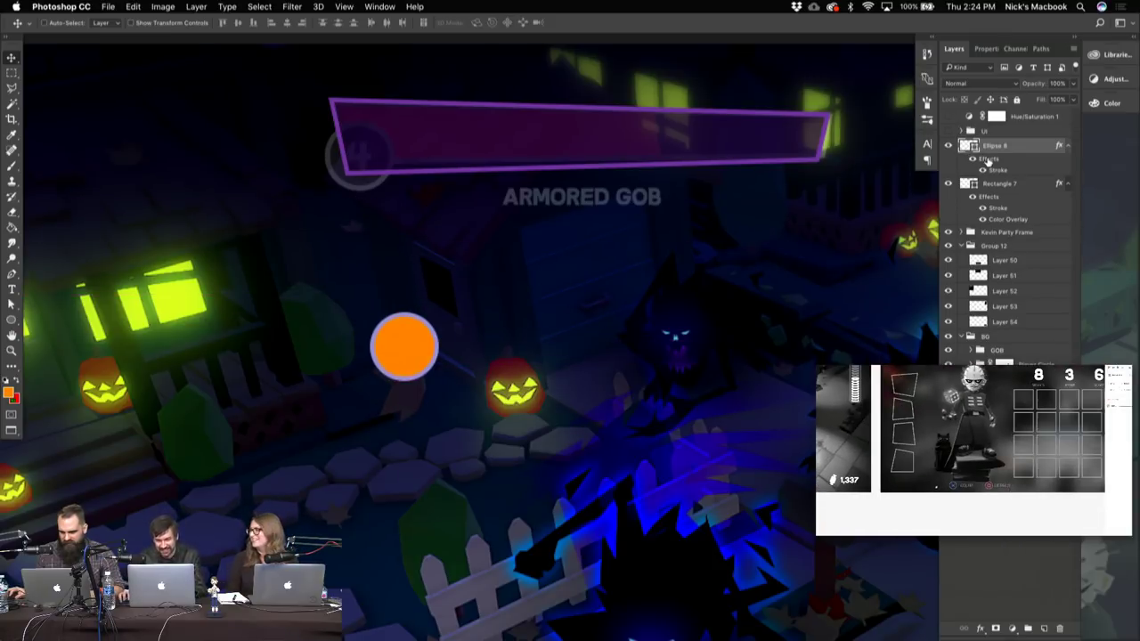
# - Give the orange circle a Normal-mode color overlay in the dark blue sampled from the coloured level badge, and move the circle slightly up
pyautogui.doubleClick(987, 161)
pyautogui.press('Return')
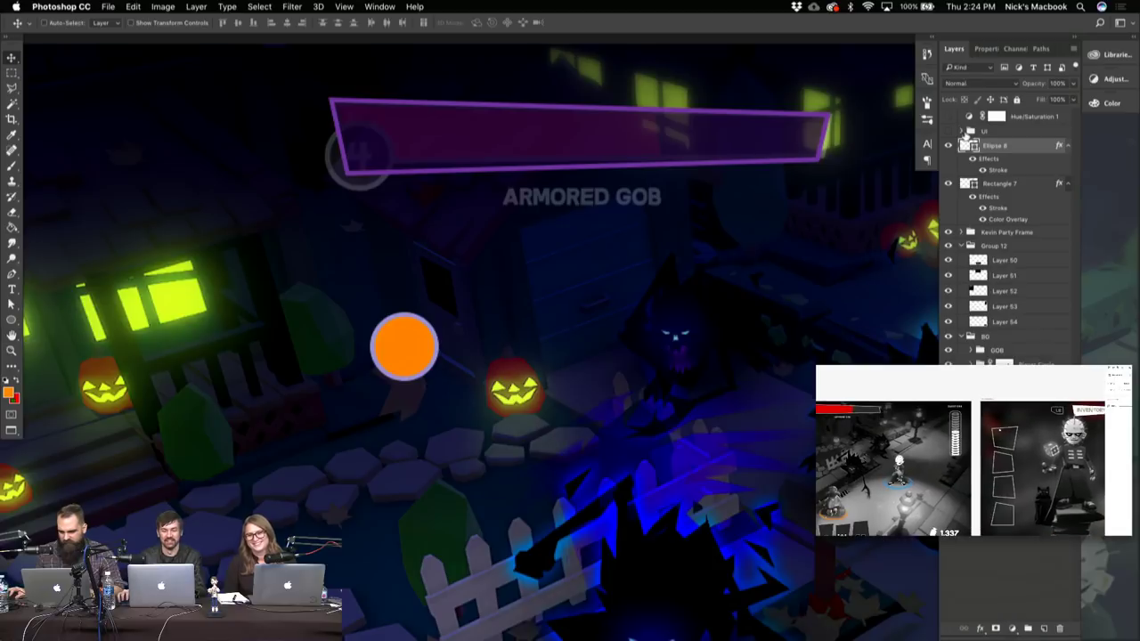
pyautogui.doubleClick(988, 160)
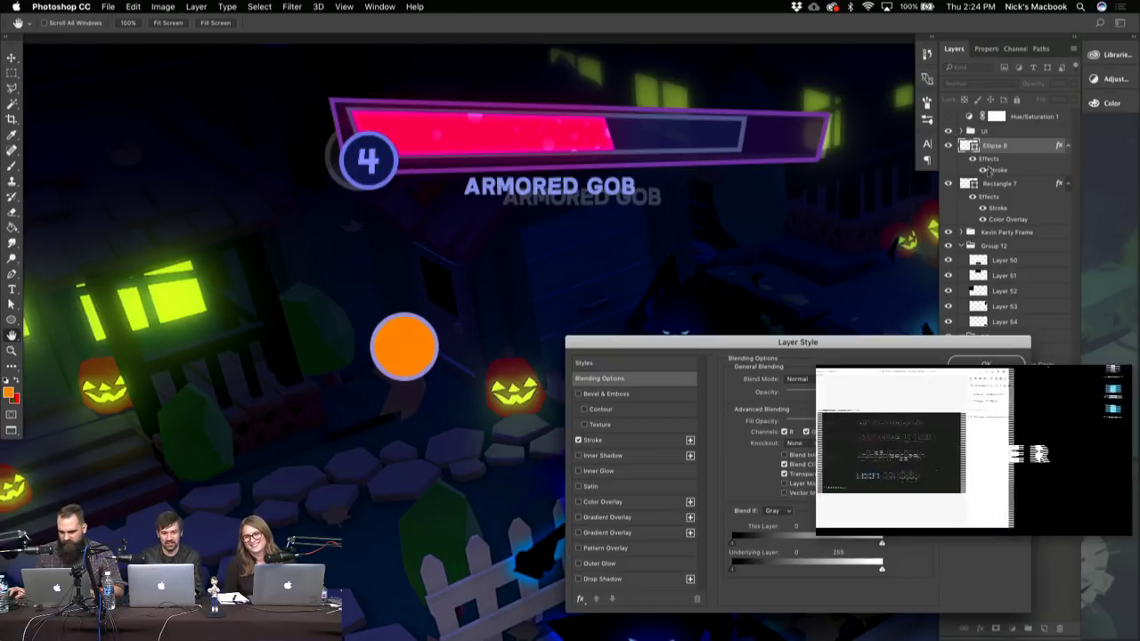
pyautogui.click(613, 502)
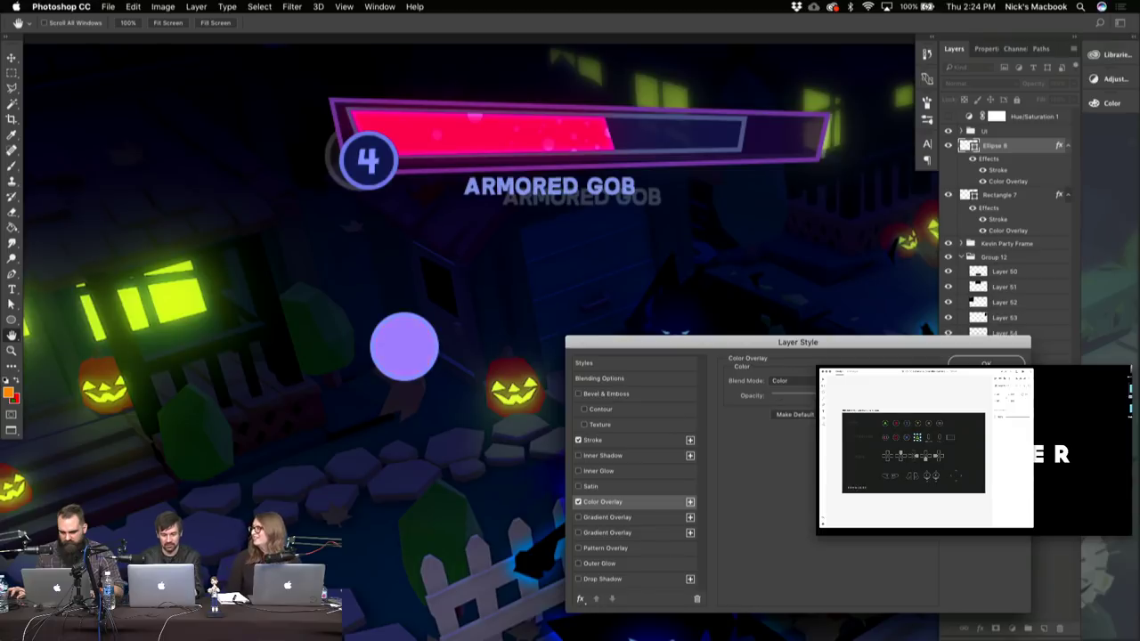
pyautogui.click(788, 380)
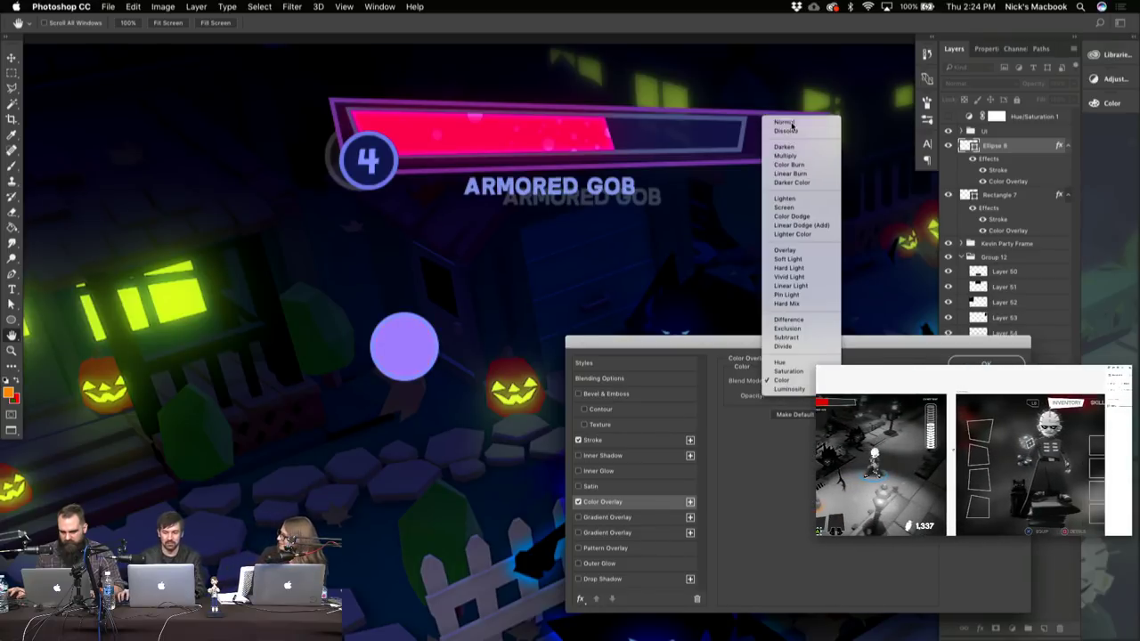
pyautogui.click(792, 126)
pyautogui.click(833, 382)
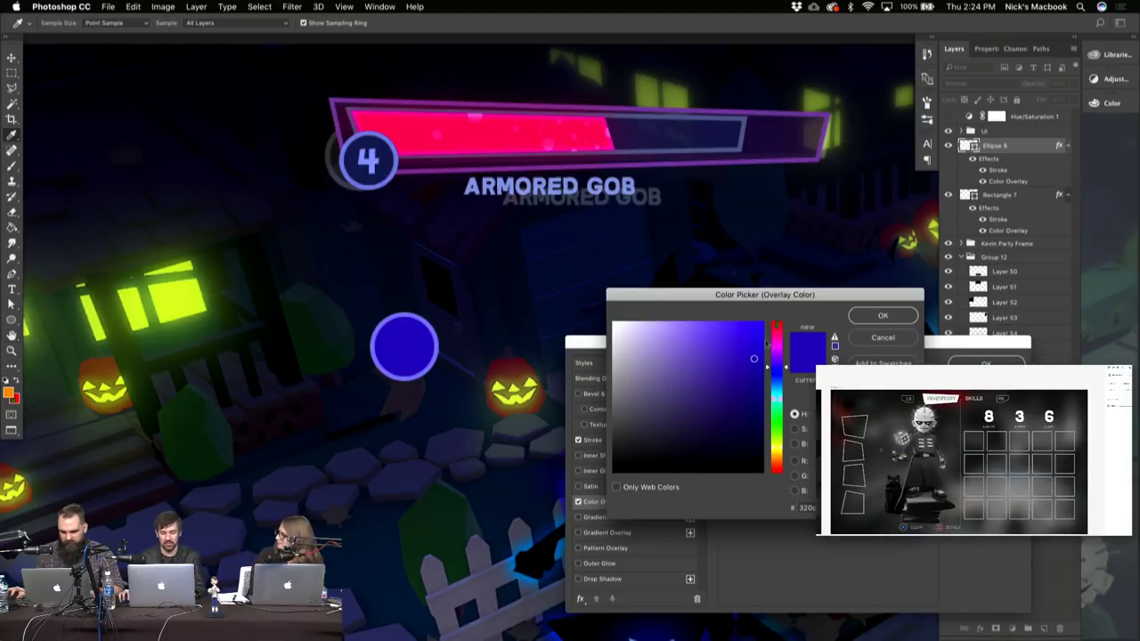
pyautogui.click(385, 142)
pyautogui.click(874, 320)
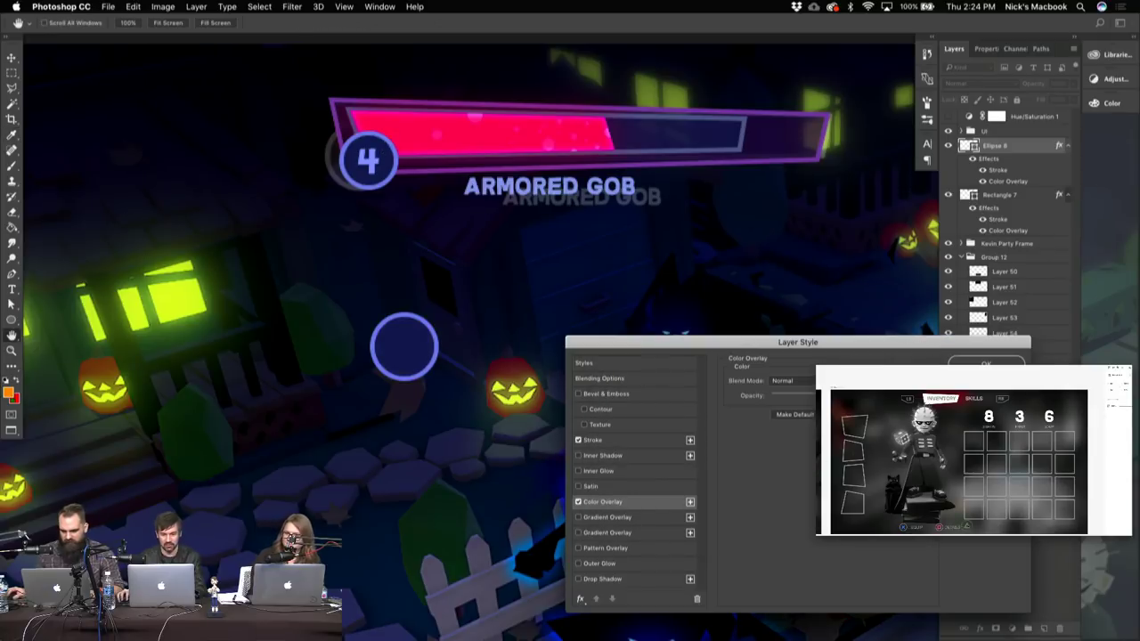
pyautogui.press('Return')
pyautogui.moveTo(435, 325); pyautogui.dragTo(430, 289)
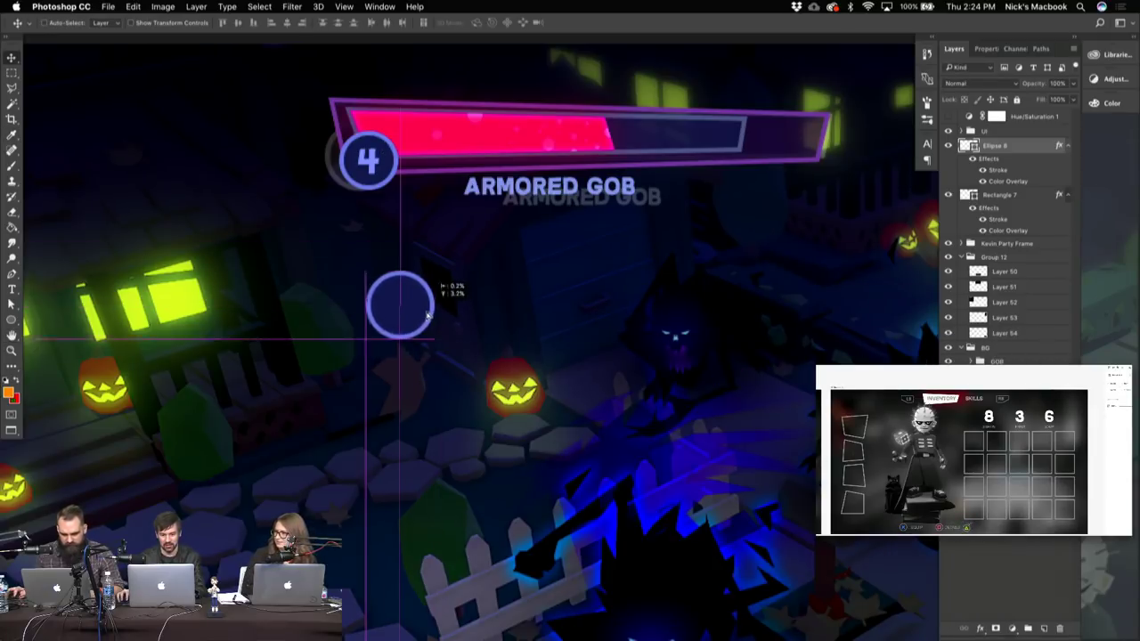
# - Scale the purple bar to about 80% and align it over the coloured enemy health bar
pyautogui.click(1019, 198)
pyautogui.hotkey('ctrl', 't')
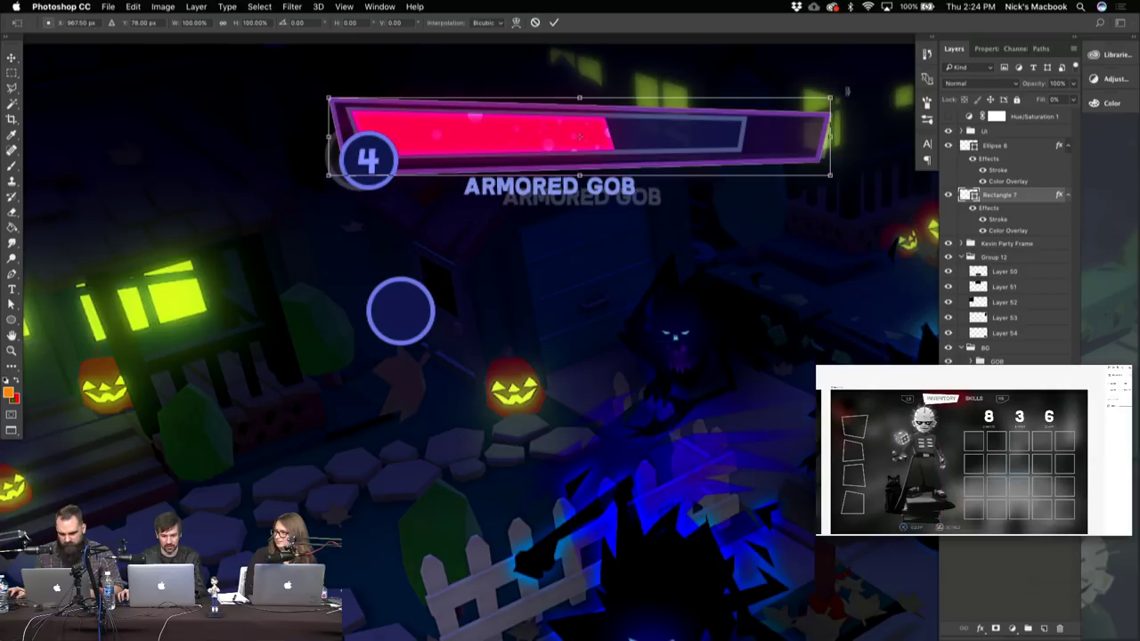
pyautogui.moveTo(833, 93); pyautogui.dragTo(745, 98)
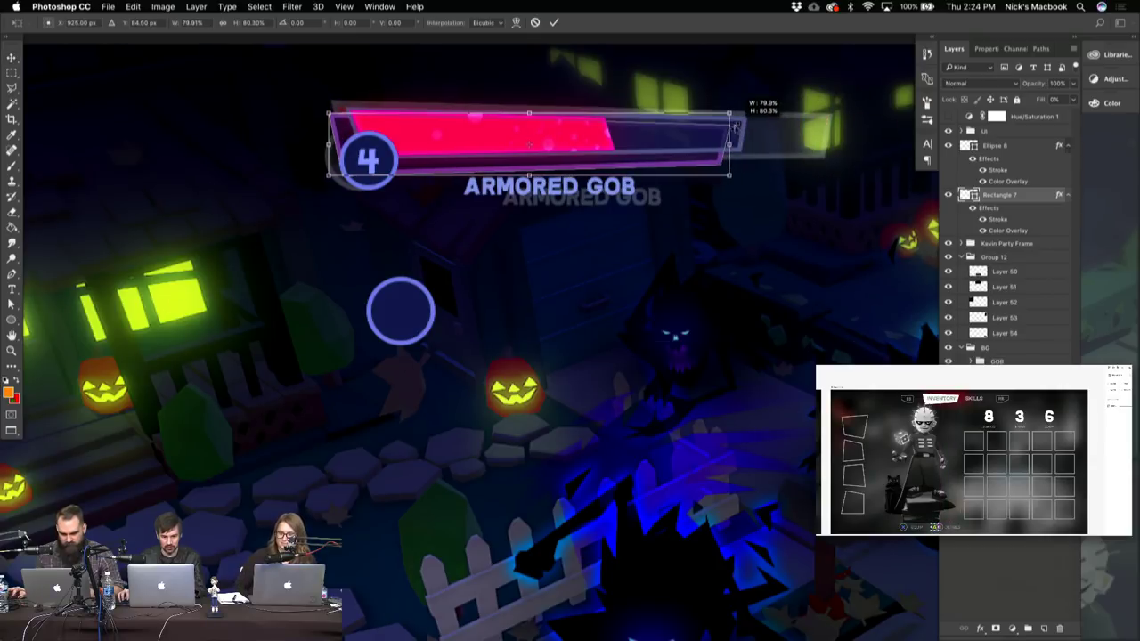
pyautogui.moveTo(678, 134); pyautogui.dragTo(695, 144)
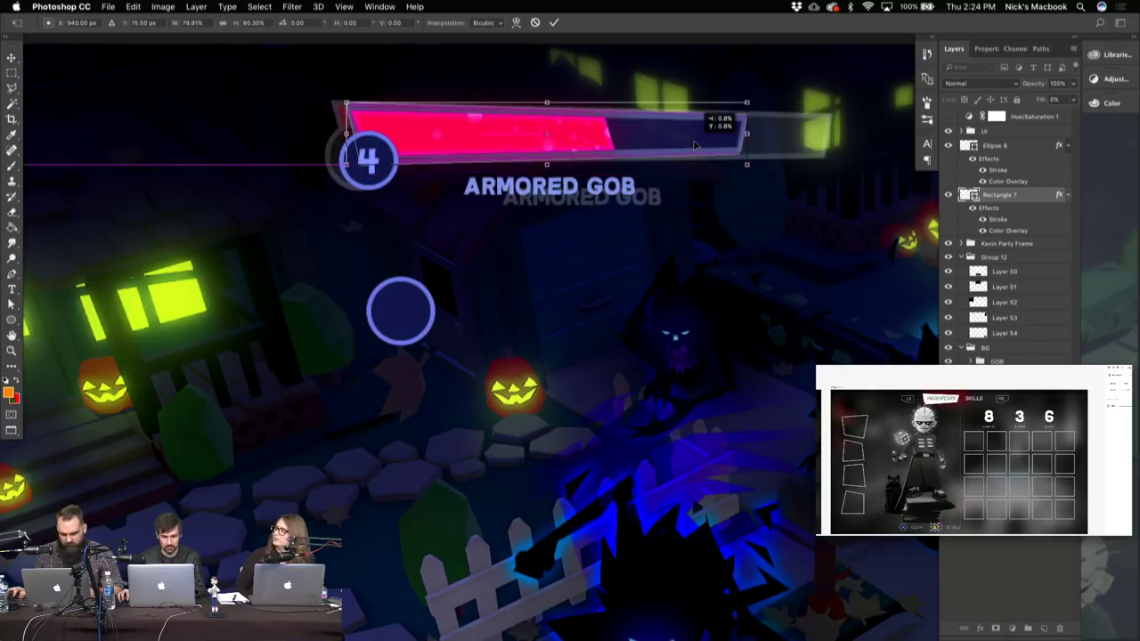
pyautogui.press('Return')
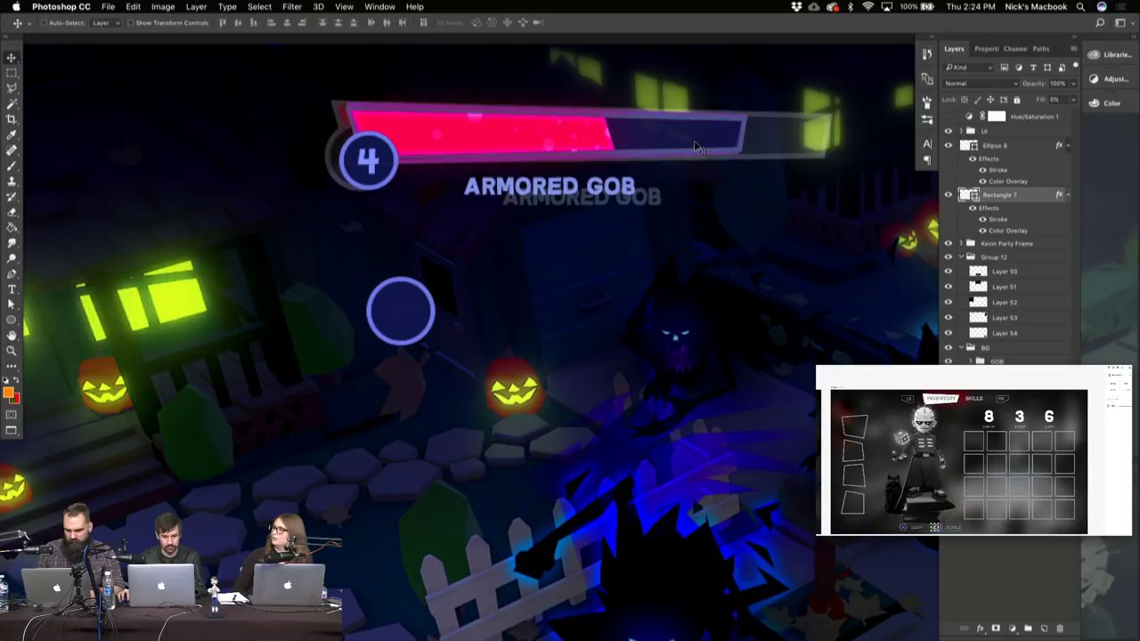
# - Copy the layer style of the coloured health bar's base rectangle in the UI group and hide the group
pyautogui.click(984, 132)
pyautogui.keyDown('super'); pyautogui.click(732, 140); pyautogui.keyUp('super')
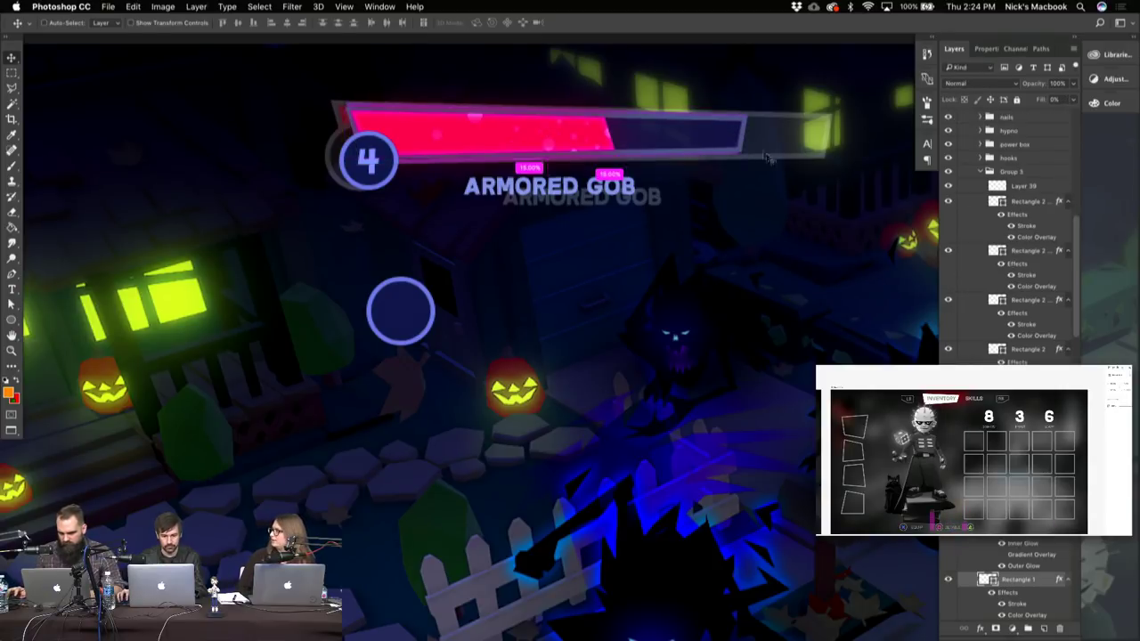
pyautogui.rightClick(1009, 576)
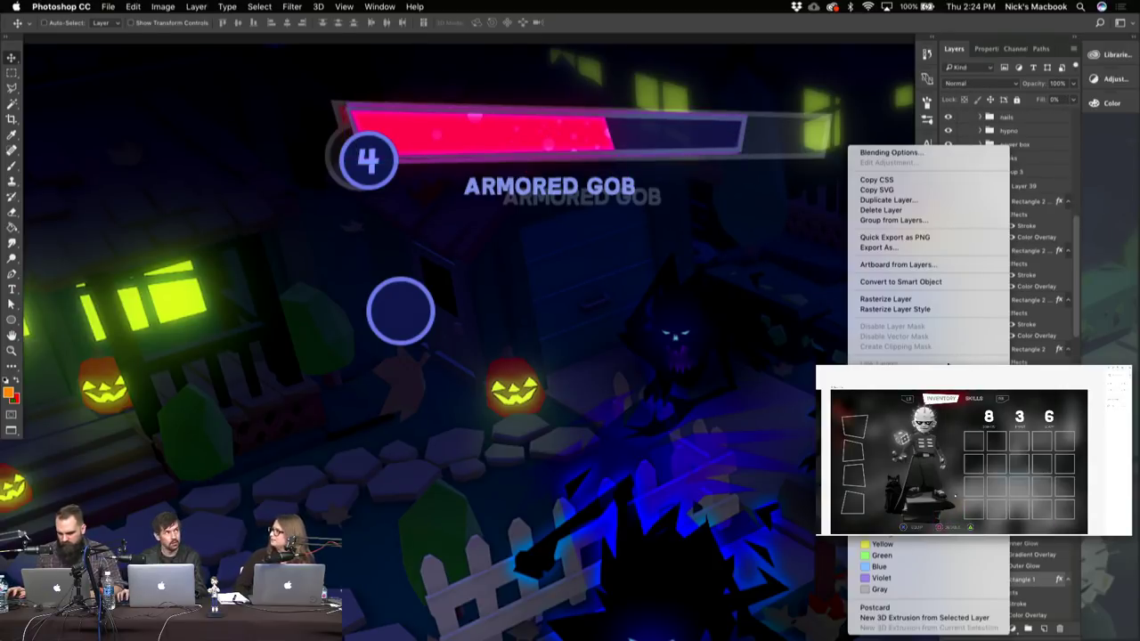
pyautogui.click(1078, 226)
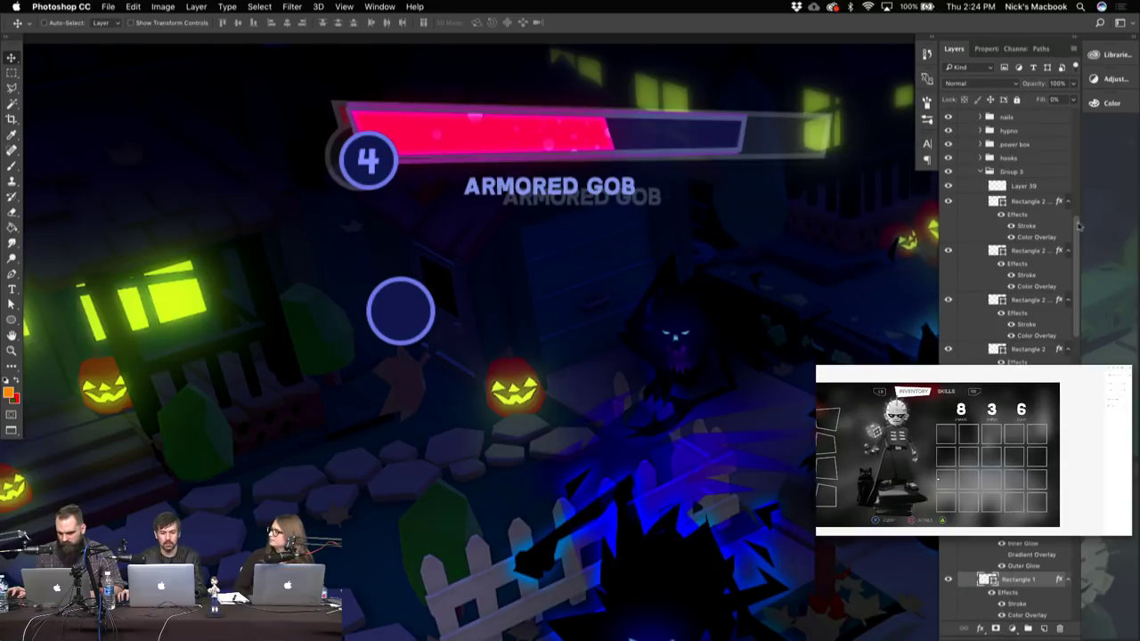
pyautogui.moveTo(1078, 226); pyautogui.dragTo(1081, 107)
pyautogui.click(966, 131)
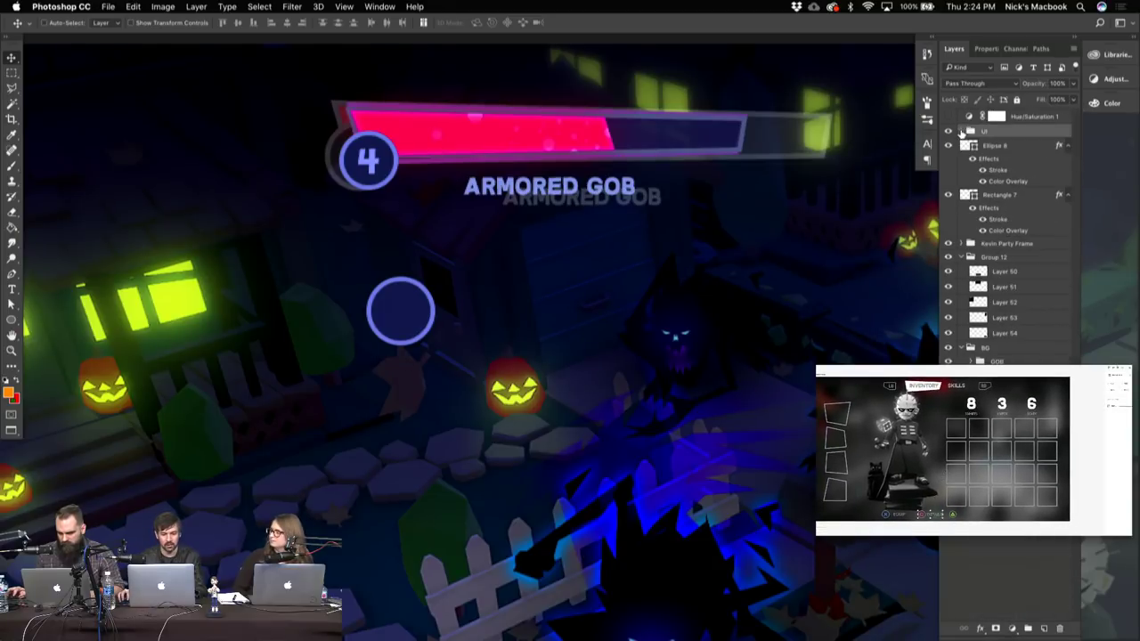
pyautogui.click(948, 131)
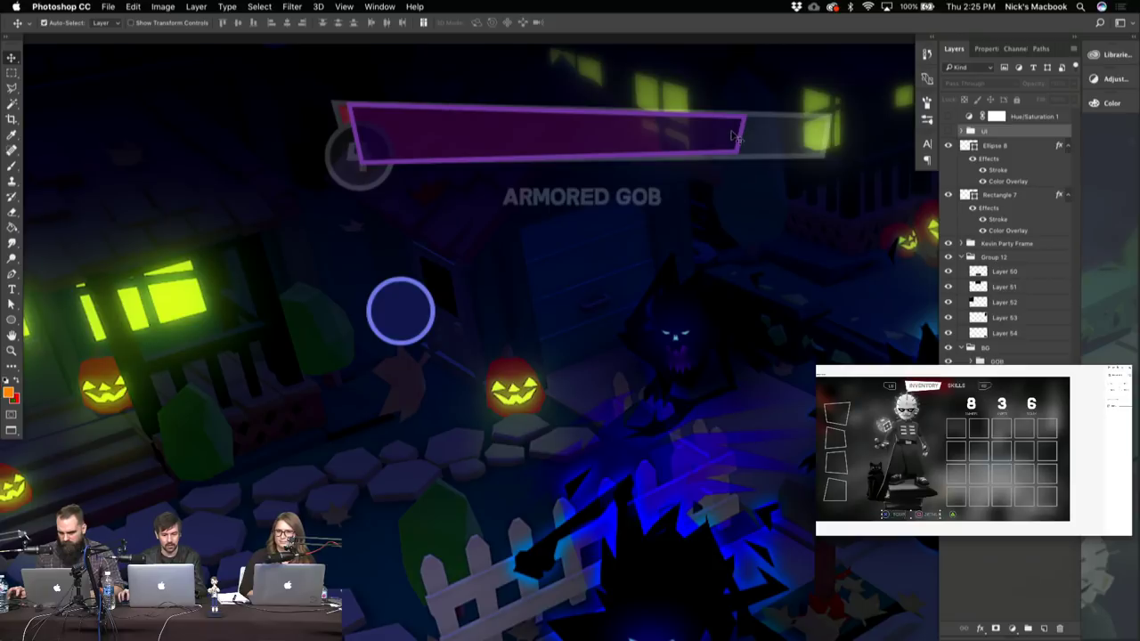
# - Paste the copied layer style onto the purple bar and place the dark blue circle over the bar's left end
pyautogui.rightClick(1006, 198)
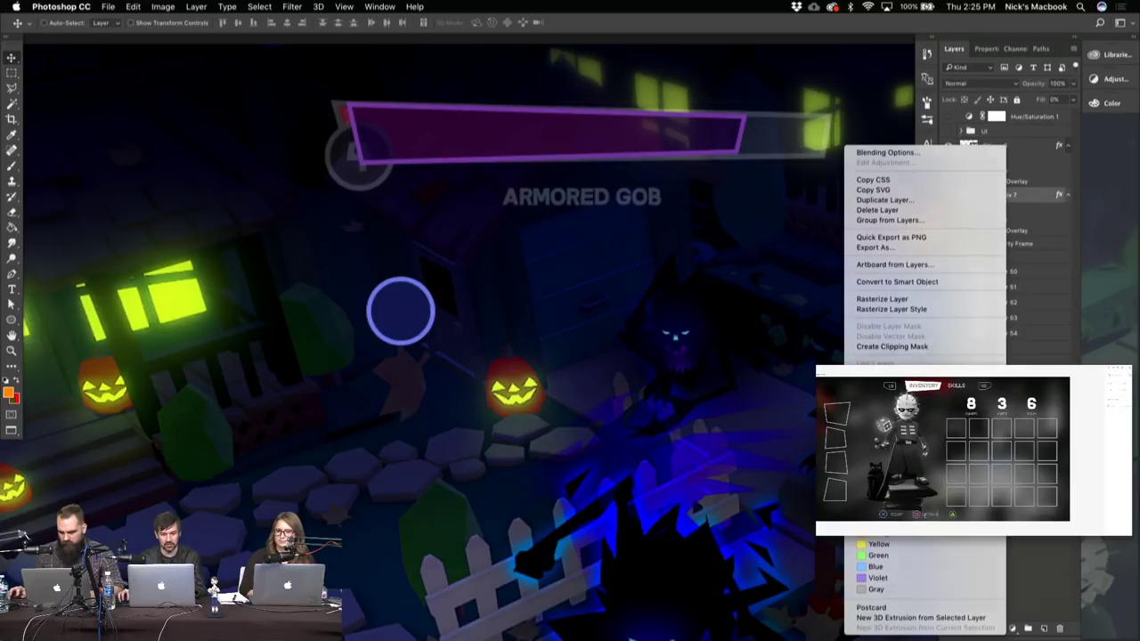
pyautogui.click(699, 348)
pyautogui.moveTo(417, 328); pyautogui.dragTo(375, 175)
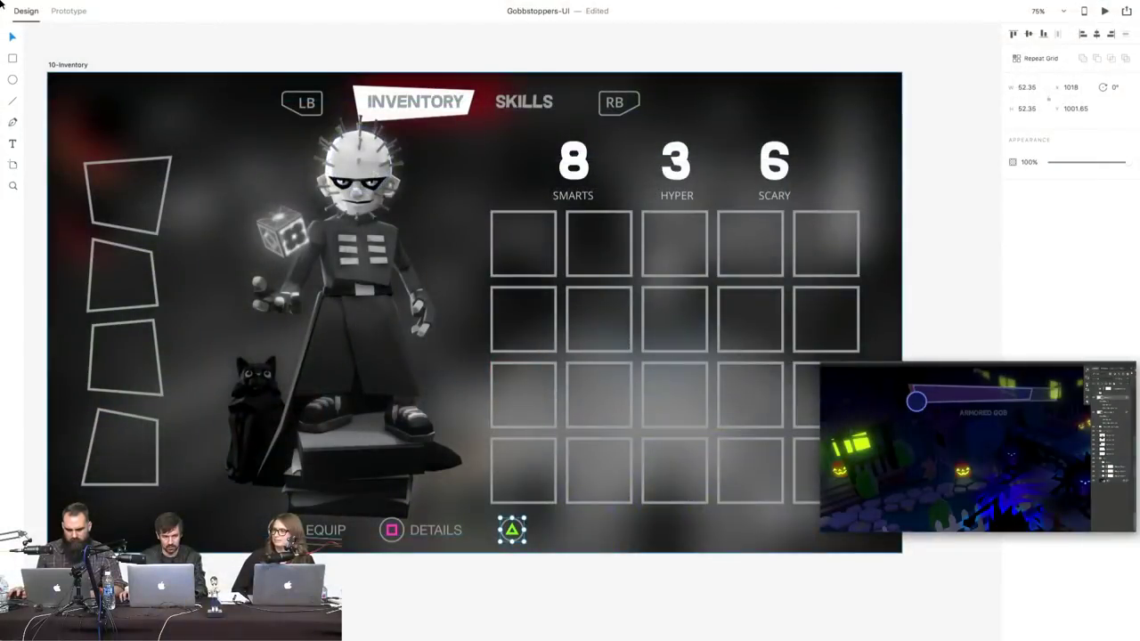
pyautogui.click(13, 142)
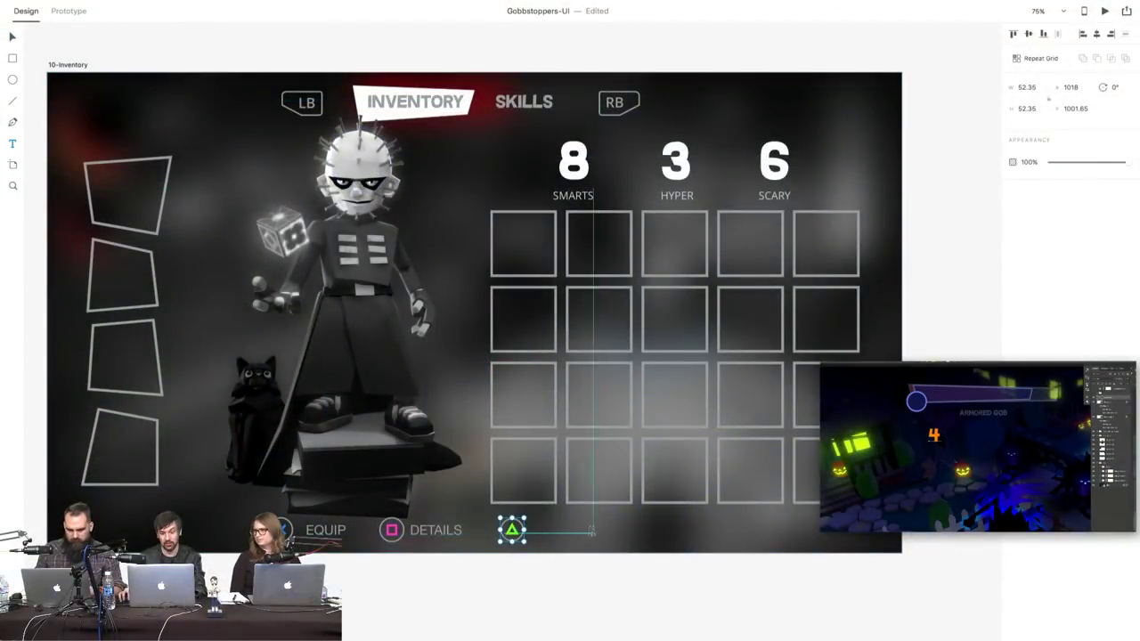
pyautogui.click(560, 530)
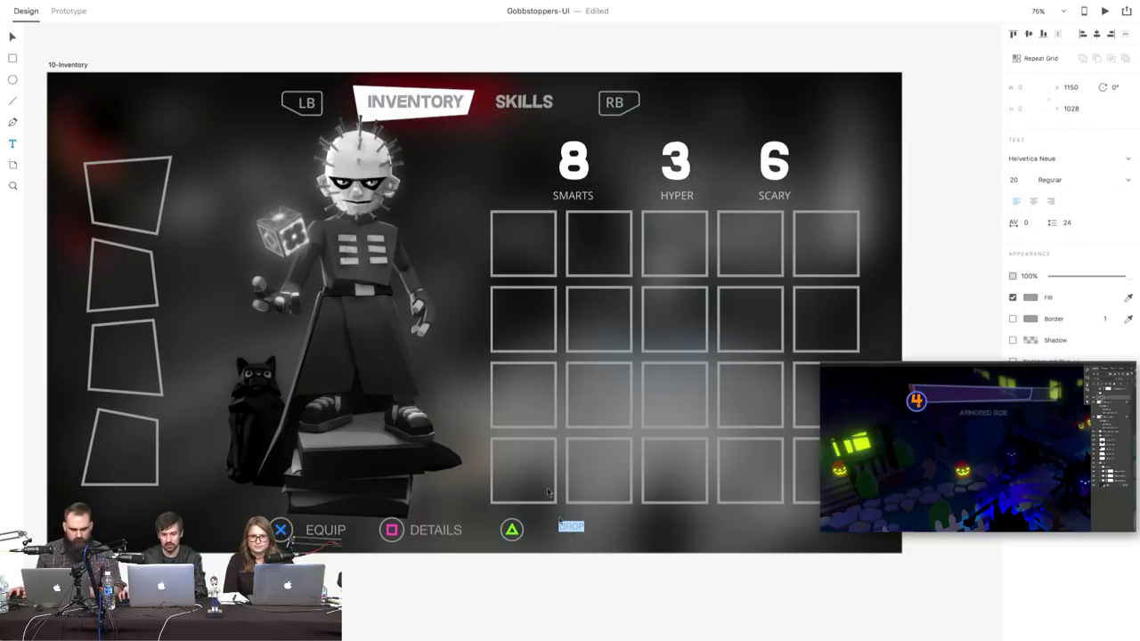
pyautogui.press('Escape')
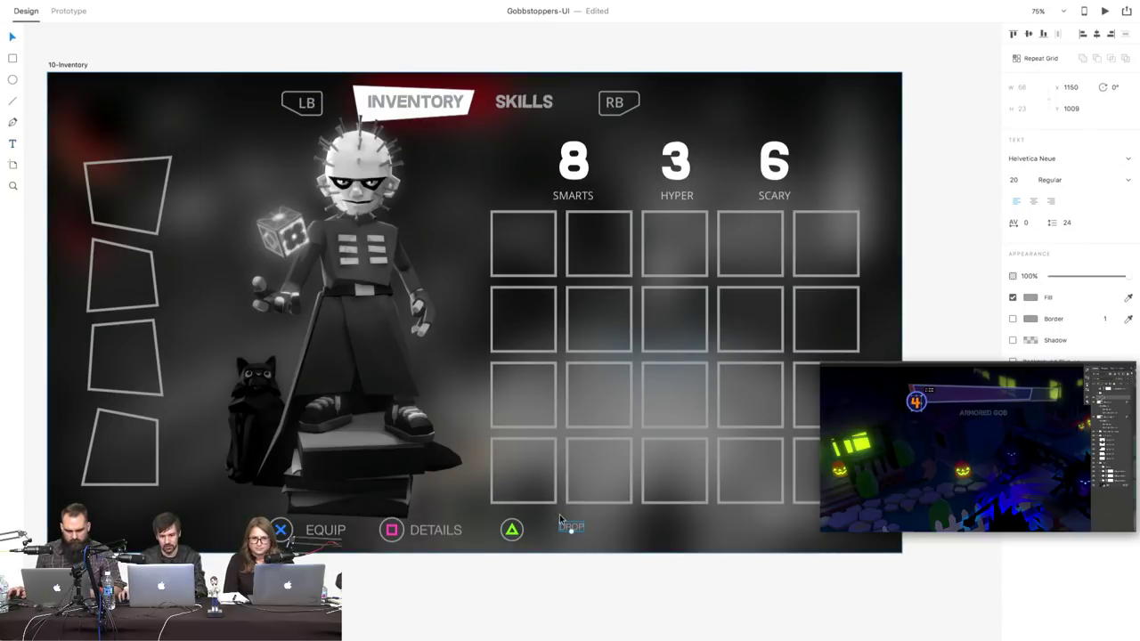
pyautogui.press('Delete')
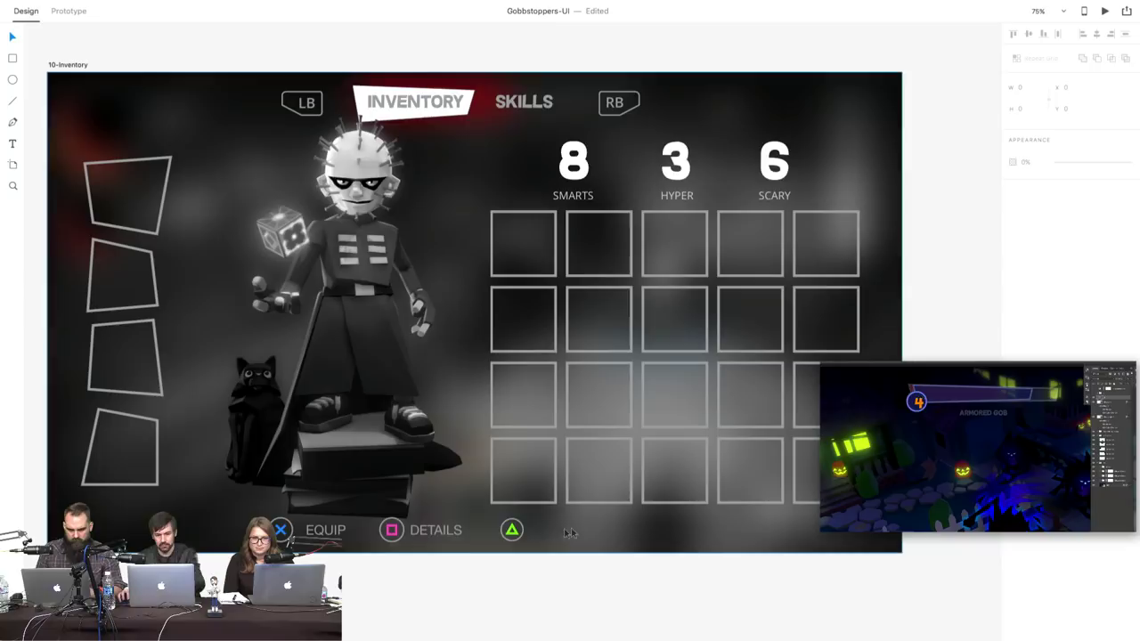
# - In the Adobe XD inventory wireframe, duplicate the DETAILS label beside the green triangle icon and change the copy's text to DROP
pyautogui.click(426, 533)
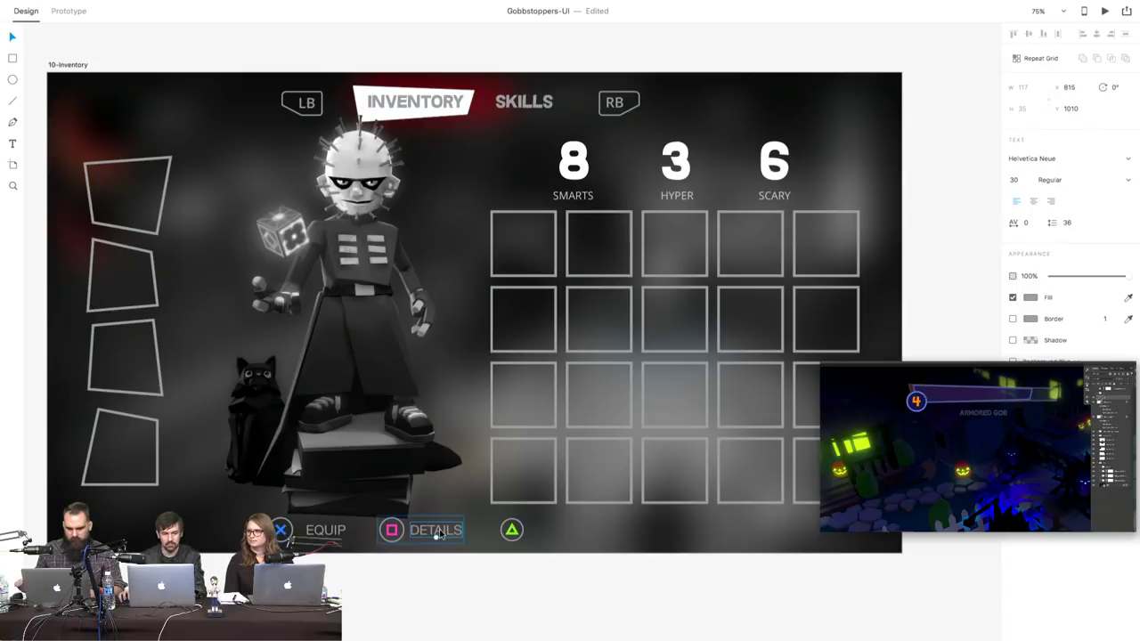
pyautogui.click(627, 544)
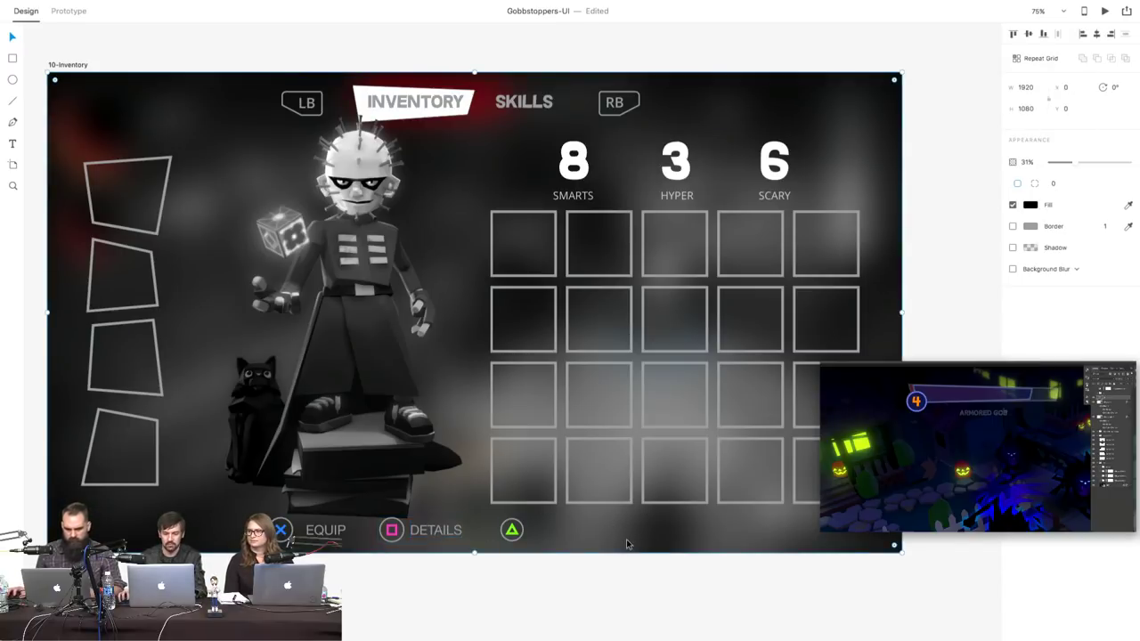
pyautogui.click(450, 535)
pyautogui.moveTo(450, 534); pyautogui.dragTo(573, 535)
pyautogui.doubleClick(567, 535)
pyautogui.write('D')
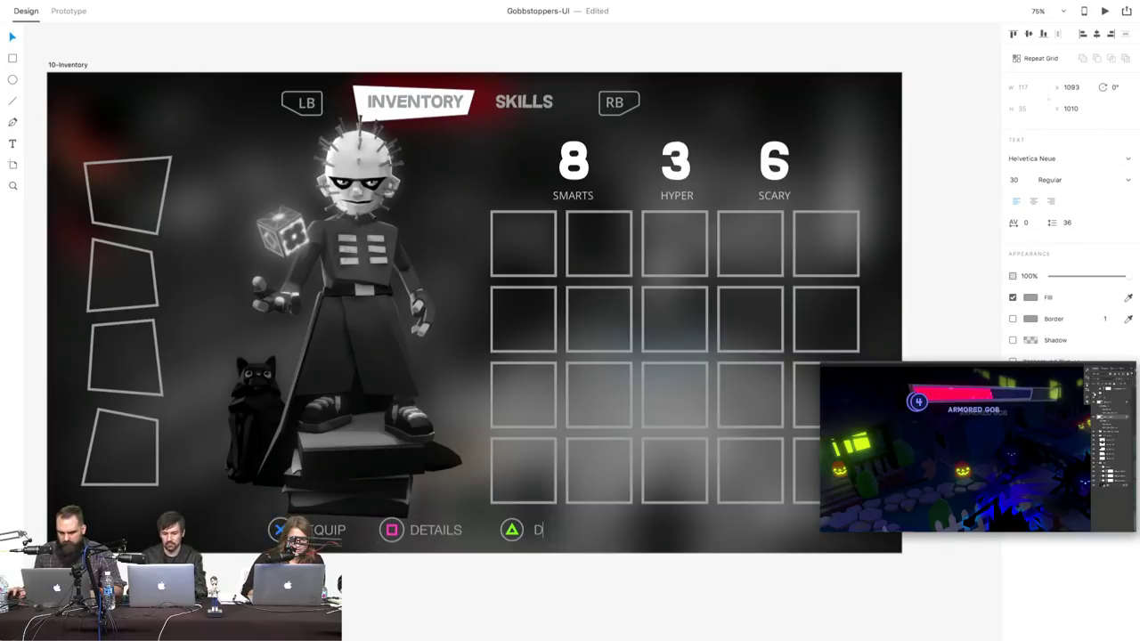
pyautogui.write('ROP')
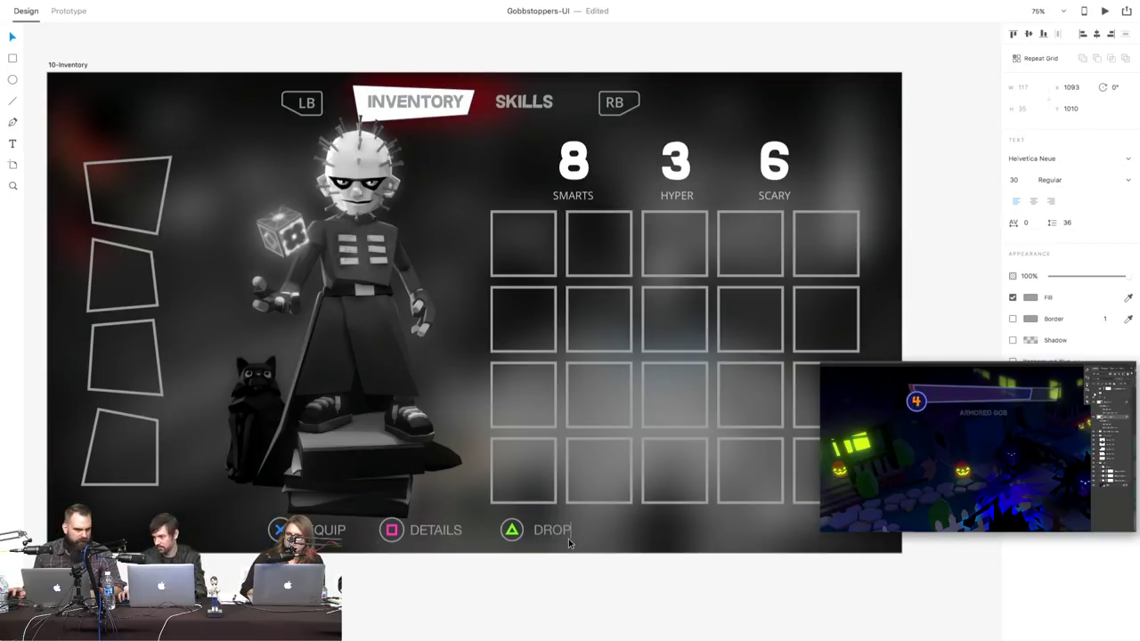
pyautogui.press('Escape')
pyautogui.moveTo(556, 532); pyautogui.dragTo(552, 531)
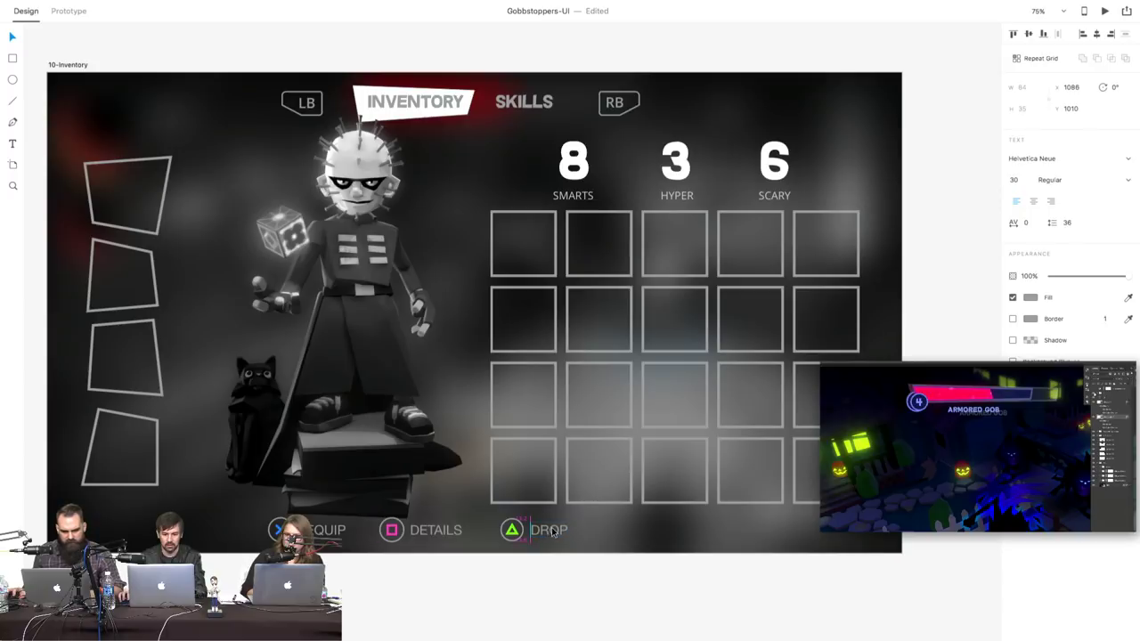
pyautogui.click(634, 534)
# - Back in Photoshop, recolor the badge's orange number 4 with the periwinkle blue sampled from the circle's outline
pyautogui.hscroll(3, 623, 526)
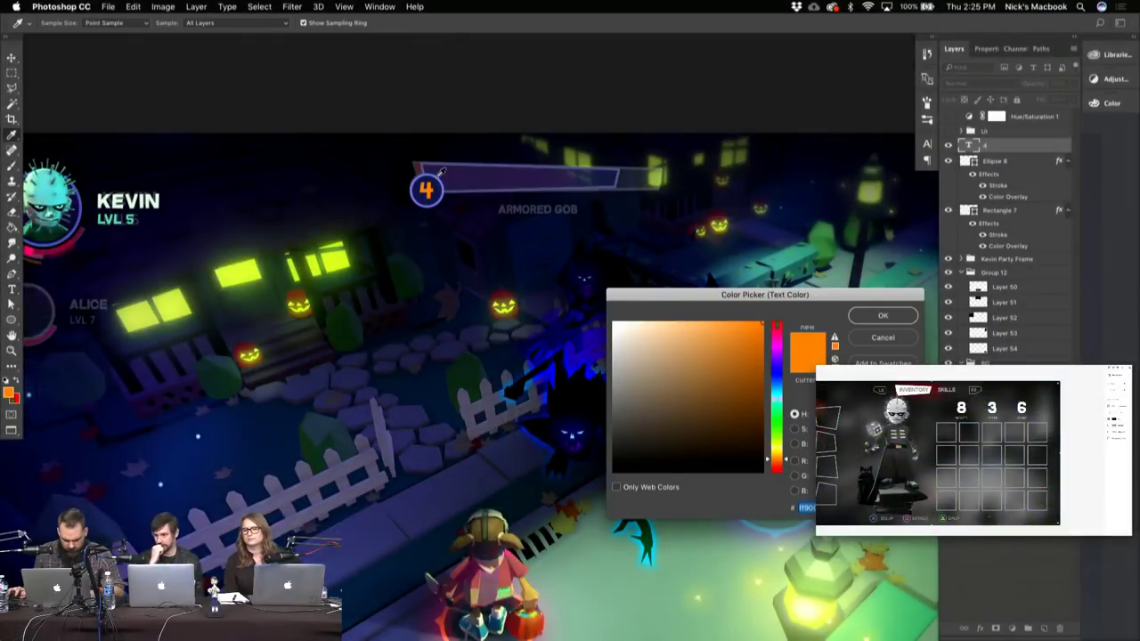
pyautogui.click(441, 171)
pyautogui.click(882, 316)
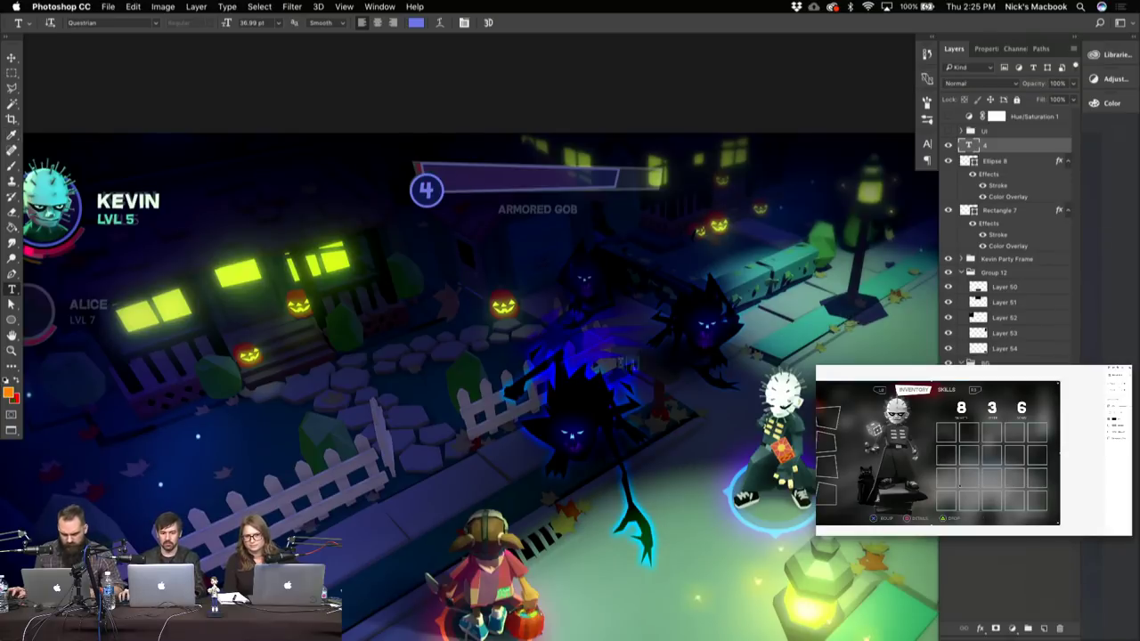
# - Hide the wireframe overlay in Group 12, keeping the coloured party frame visible
pyautogui.press('z')
pyautogui.press('super+0')
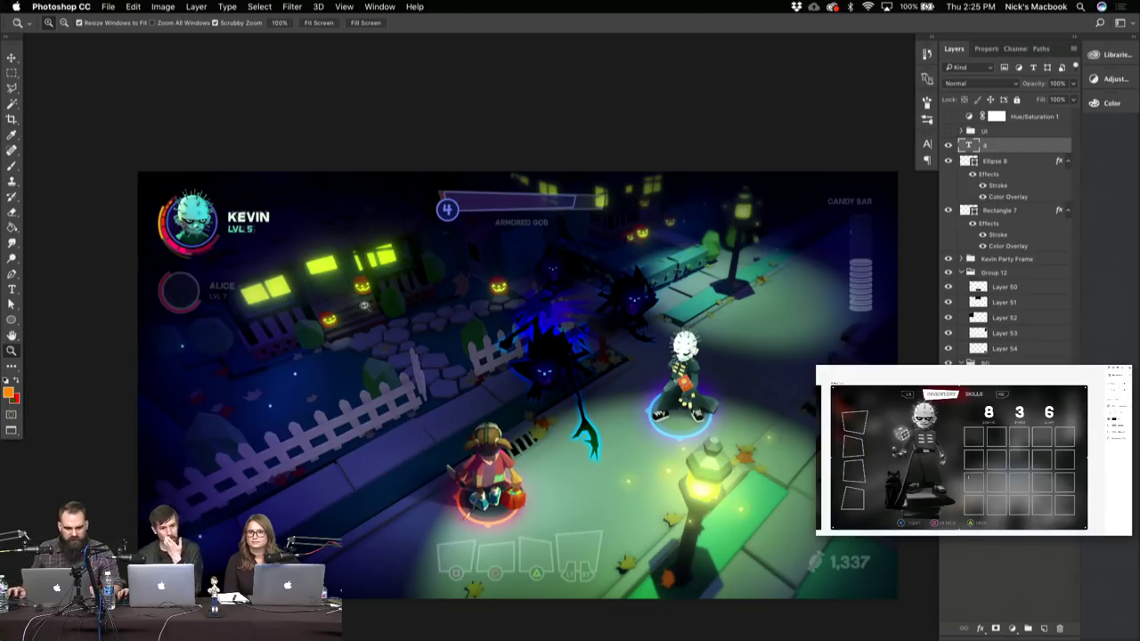
pyautogui.click(222, 256)
pyautogui.click(179, 246)
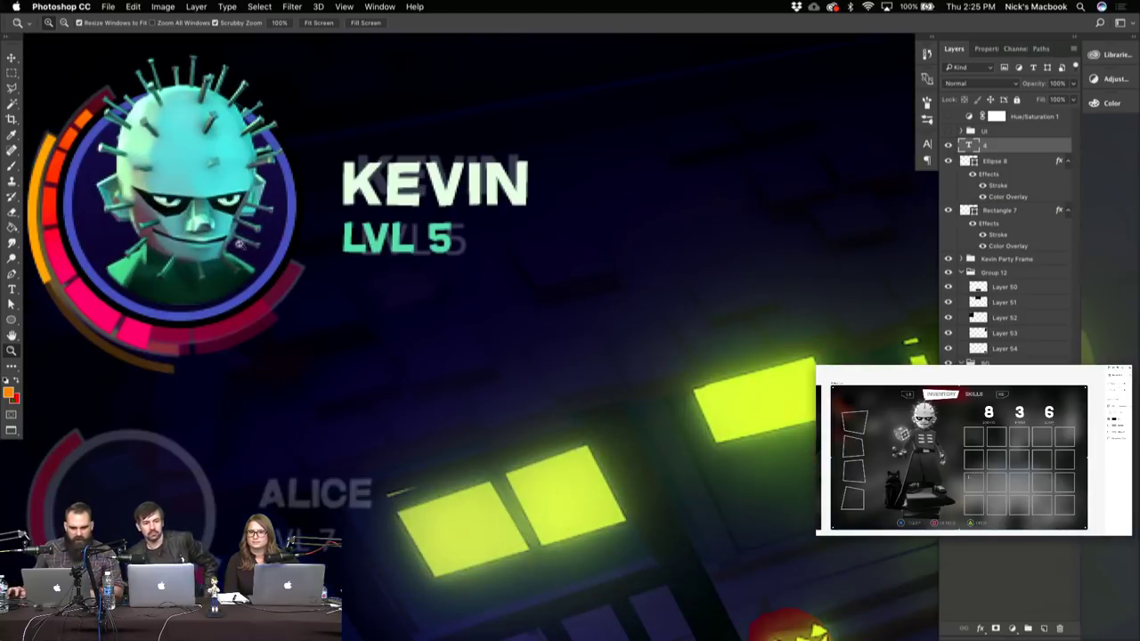
pyautogui.hscroll(-2, 534, 178)
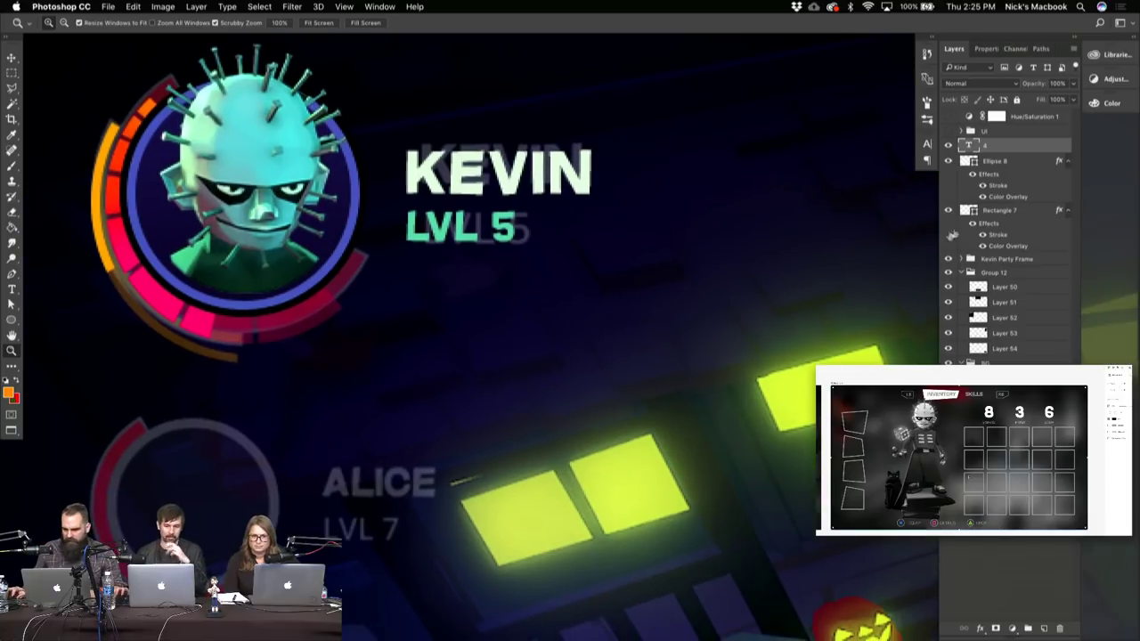
pyautogui.click(949, 259)
pyautogui.click(949, 259)
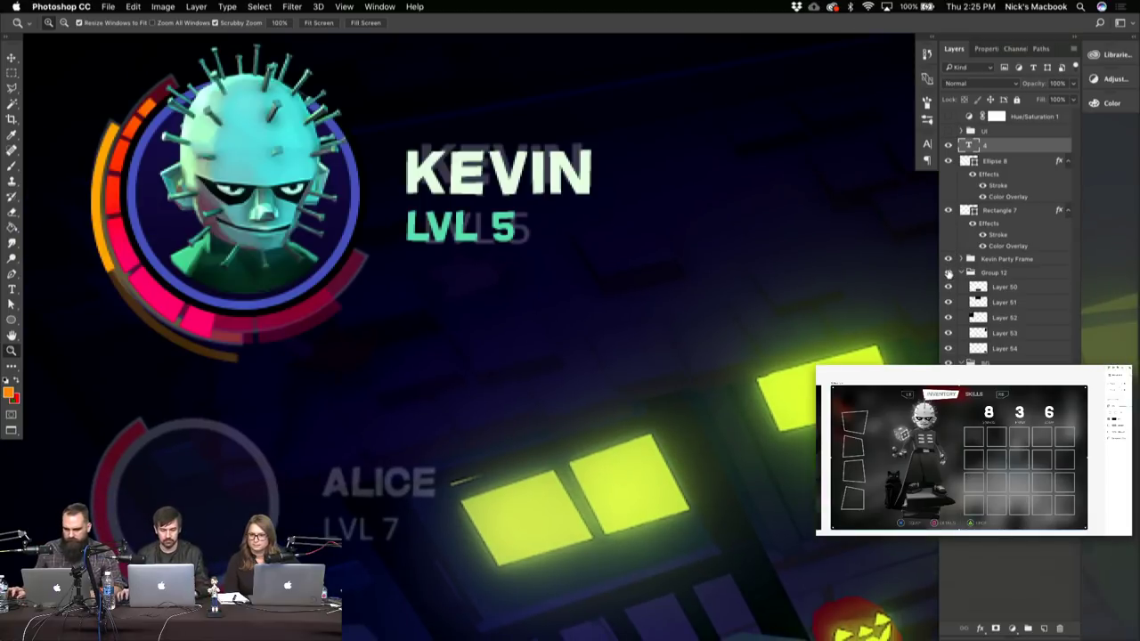
pyautogui.click(948, 271)
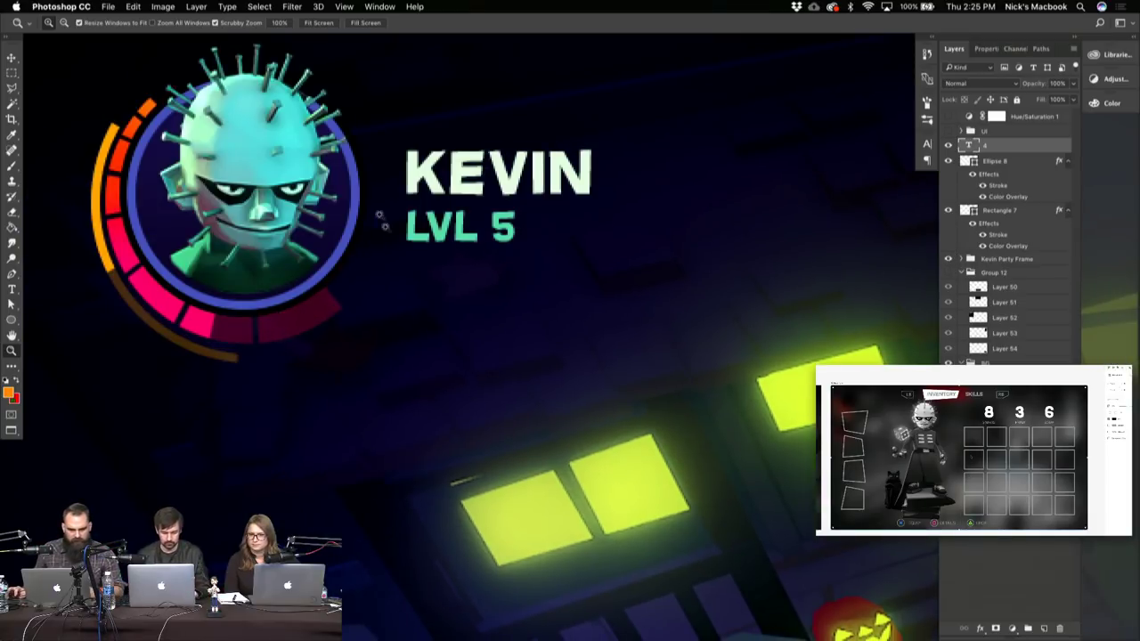
pyautogui.keyDown('alt'); pyautogui.click(313, 198); pyautogui.keyUp('alt')
pyautogui.press('v')
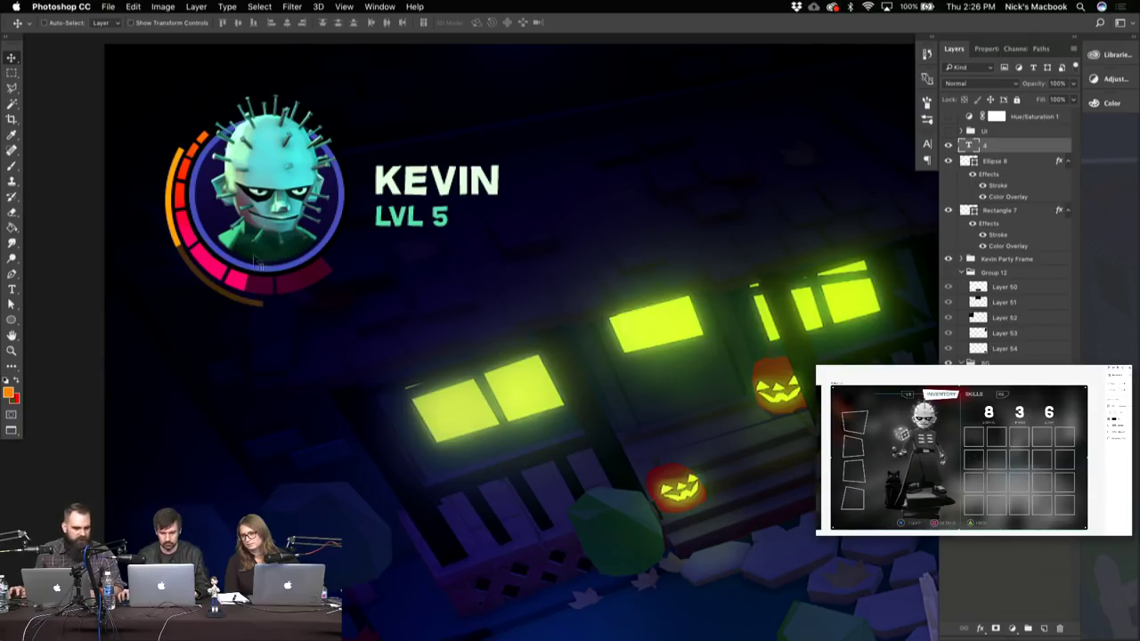
# - Examine the enemy bar against the party frame, toggling the visibility of Rectangle 7 and testing a sideways shift of the bar
pyautogui.press('z')
pyautogui.click(431, 200)
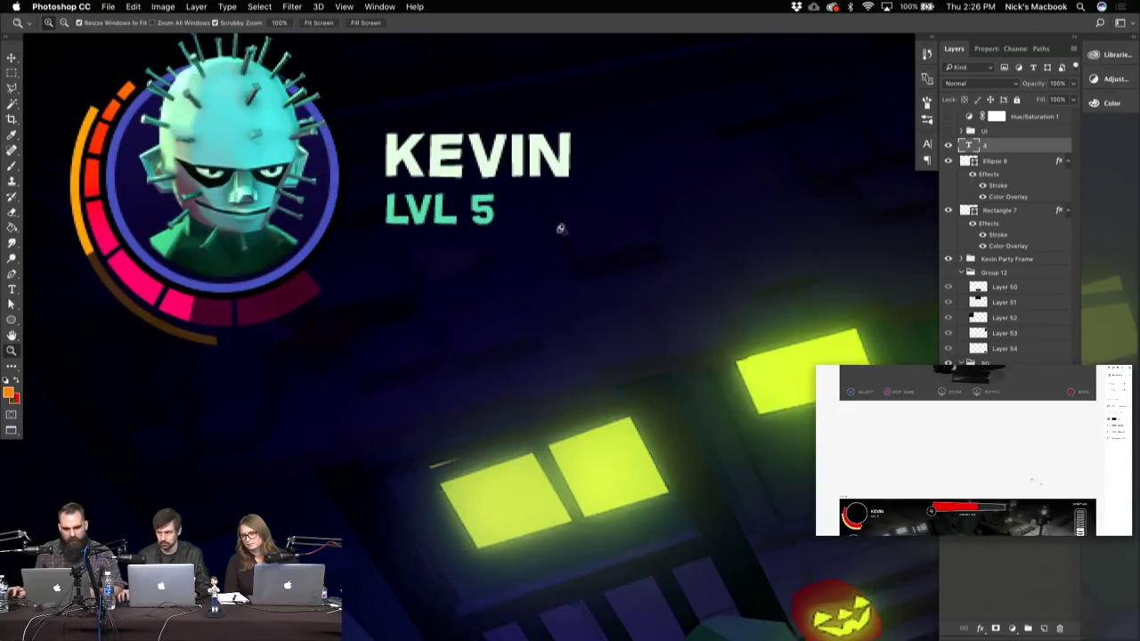
pyautogui.keyDown('alt'); pyautogui.click(521, 276); pyautogui.keyUp('alt')
pyautogui.hscroll(10, 579, 218)
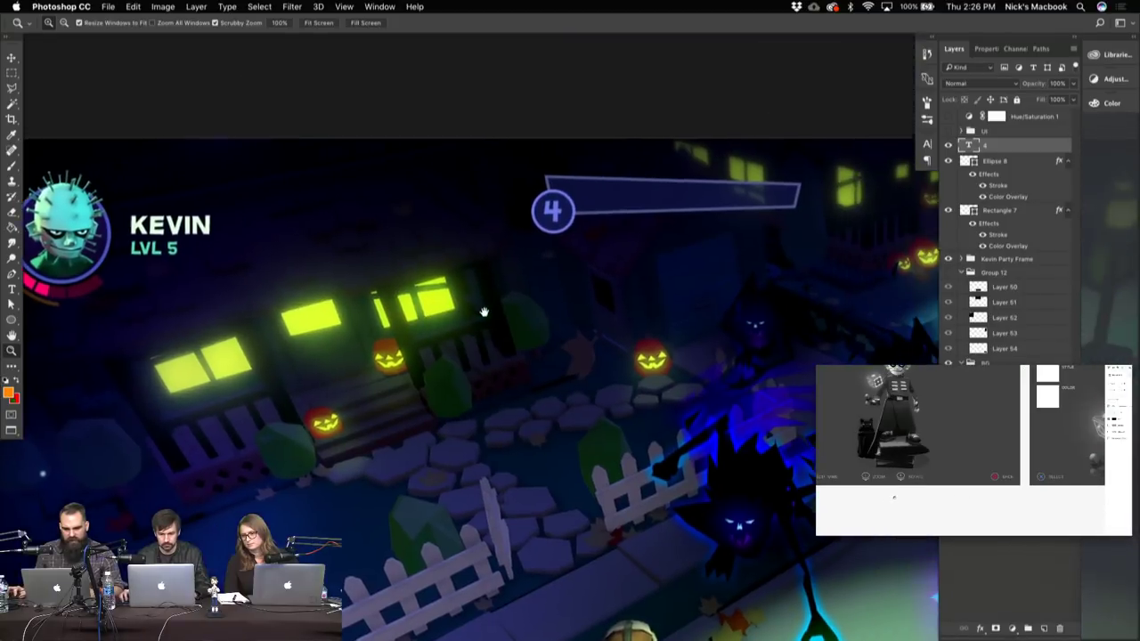
pyautogui.moveTo(614, 209); pyautogui.dragTo(707, 184)
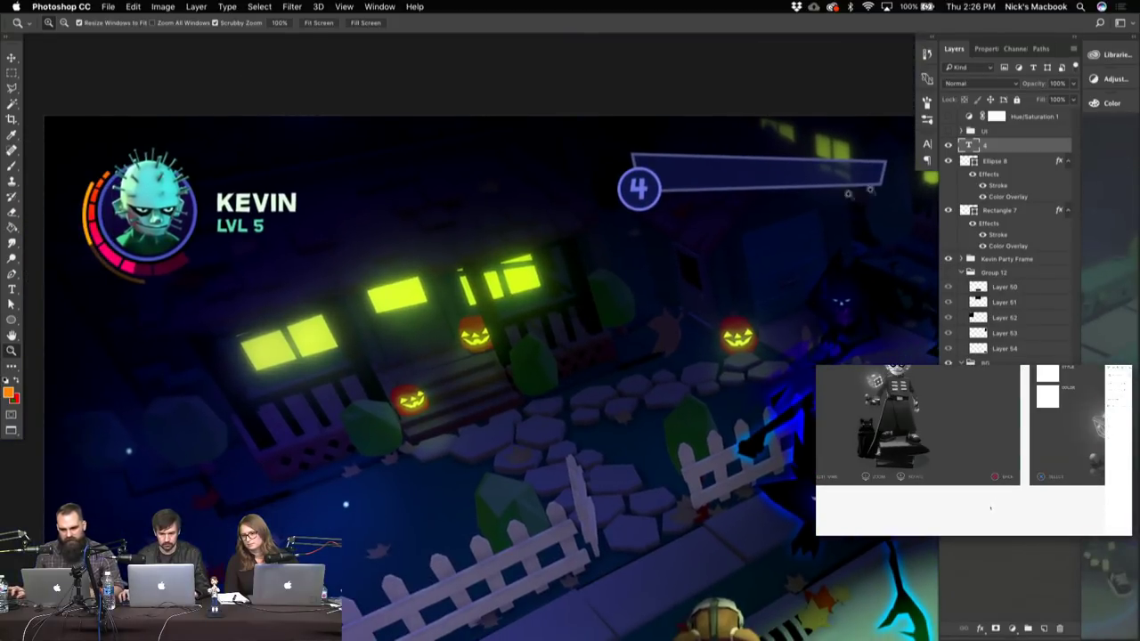
pyautogui.press('v')
pyautogui.click(994, 211)
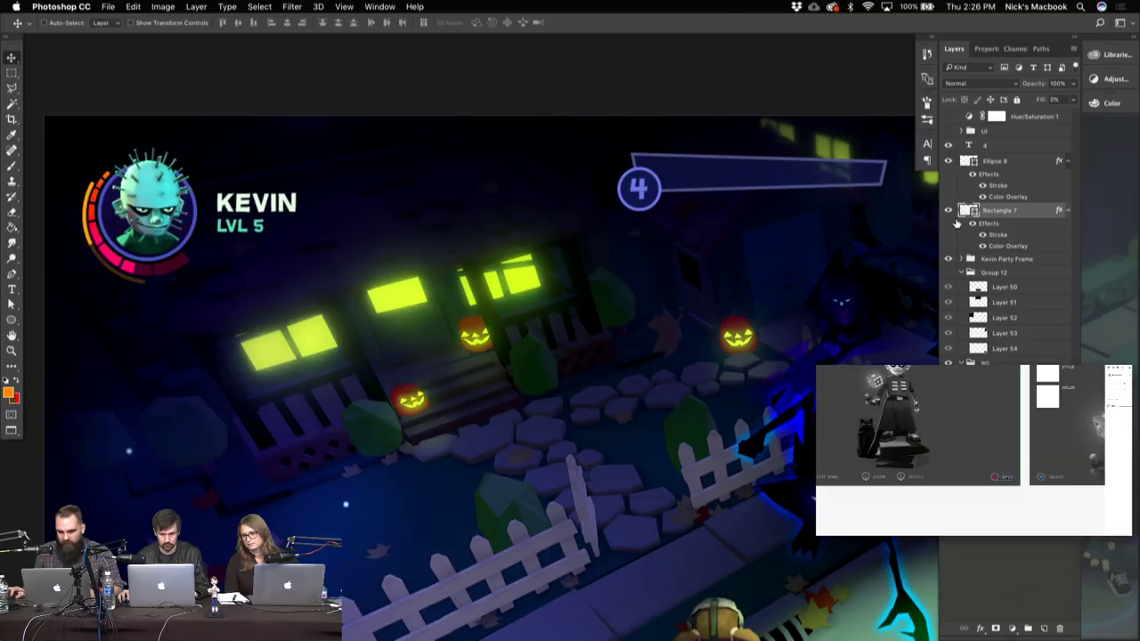
pyautogui.click(948, 211)
pyautogui.click(949, 212)
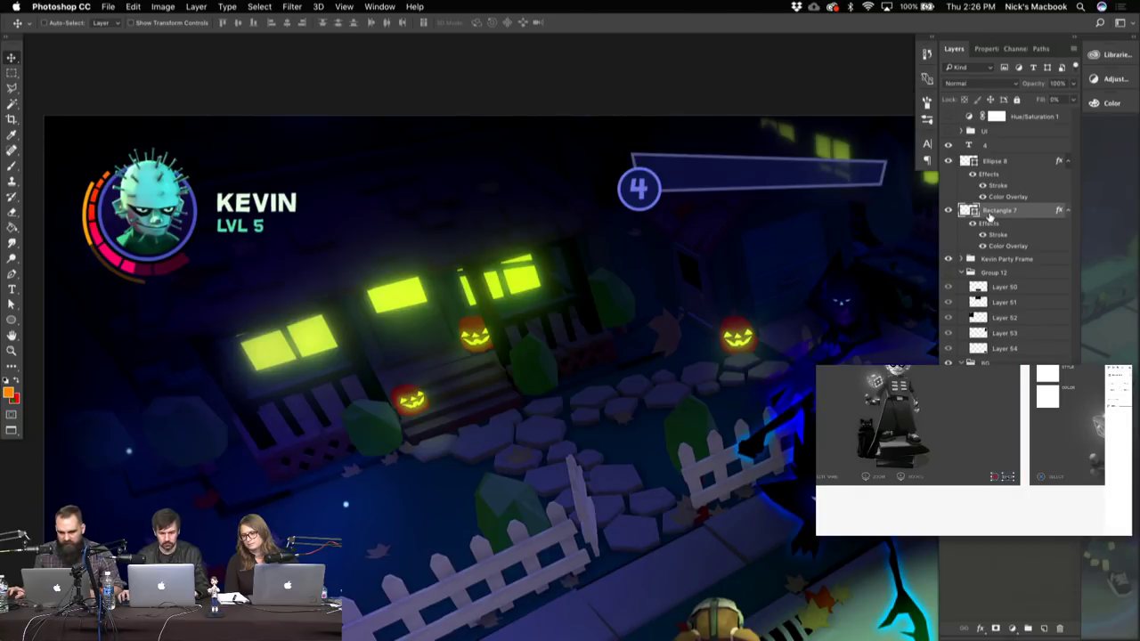
pyautogui.moveTo(882, 178); pyautogui.dragTo(908, 178)
pyautogui.press('cmd+z')
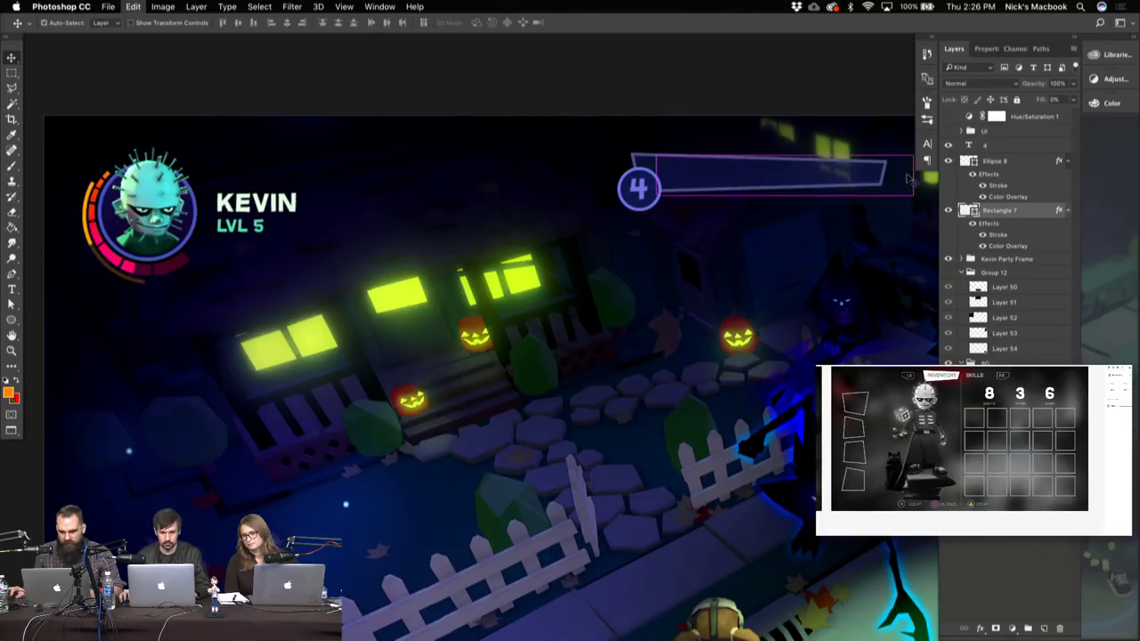
# - Review the fill of Rectangle 7 and its Color Overlay and Stroke layer style settings
pyautogui.click(1054, 99)
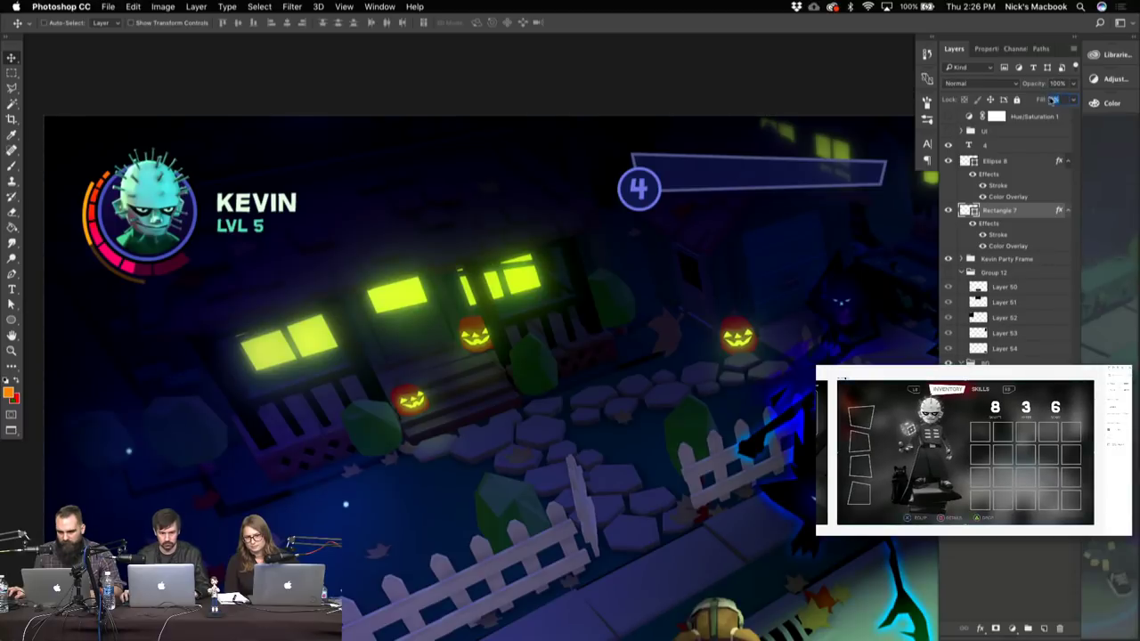
pyautogui.doubleClick(997, 247)
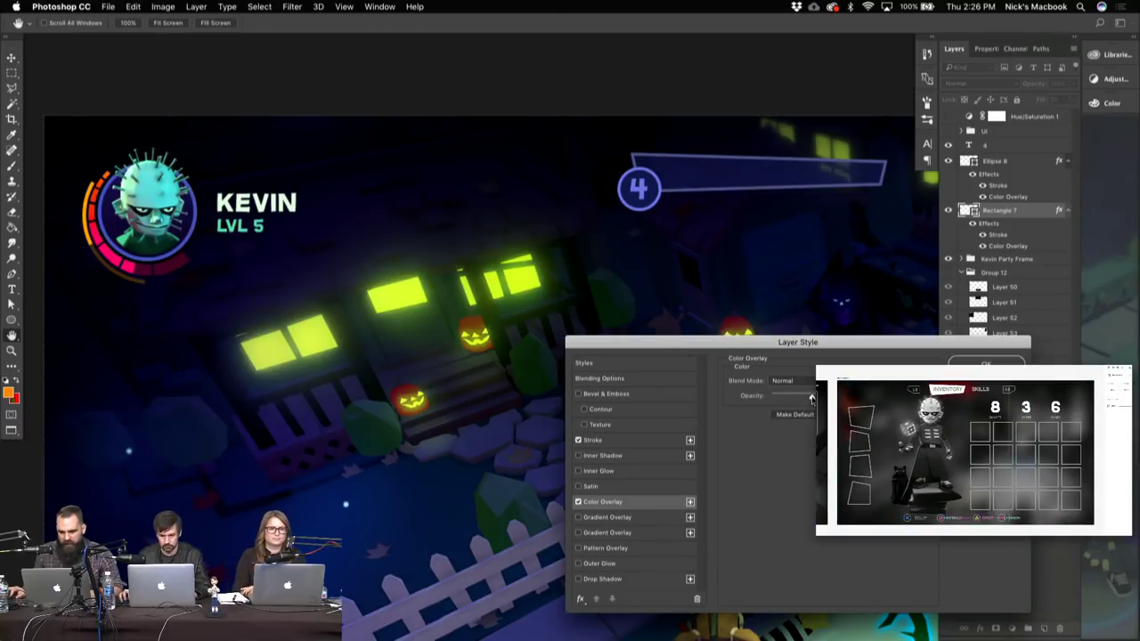
pyautogui.click(646, 441)
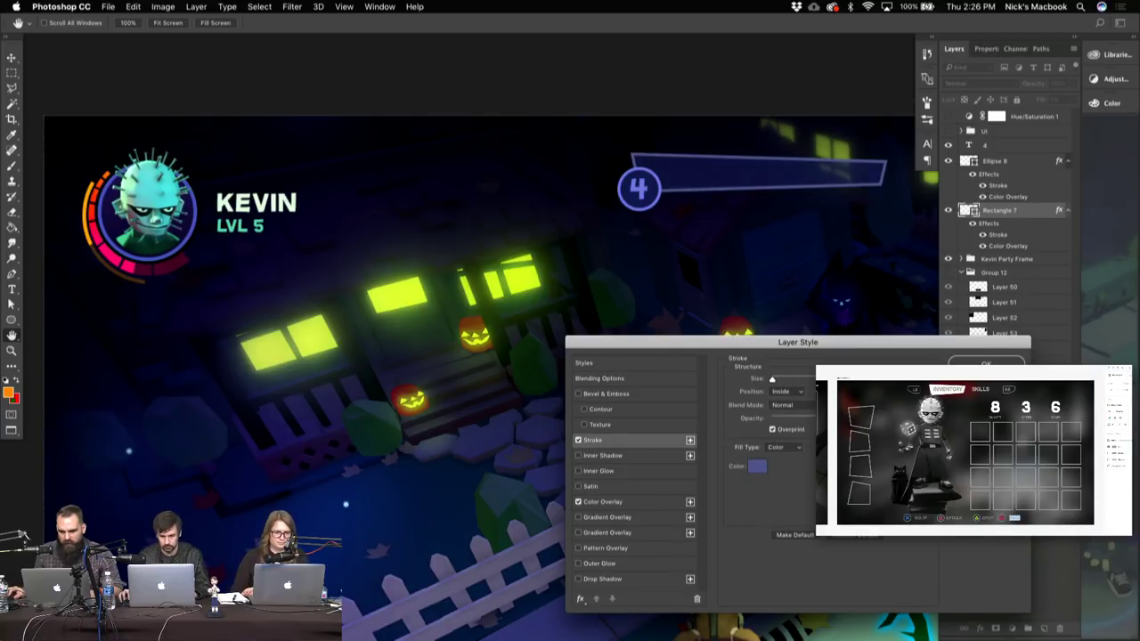
pyautogui.click(957, 362)
pyautogui.rightClick(995, 212)
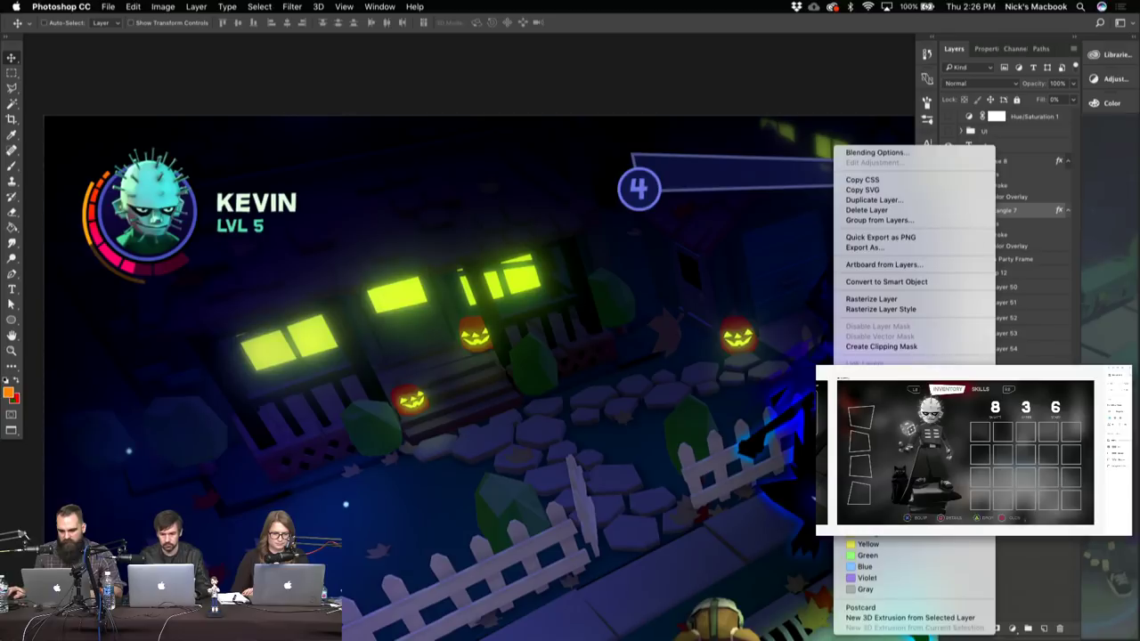
pyautogui.click(645, 348)
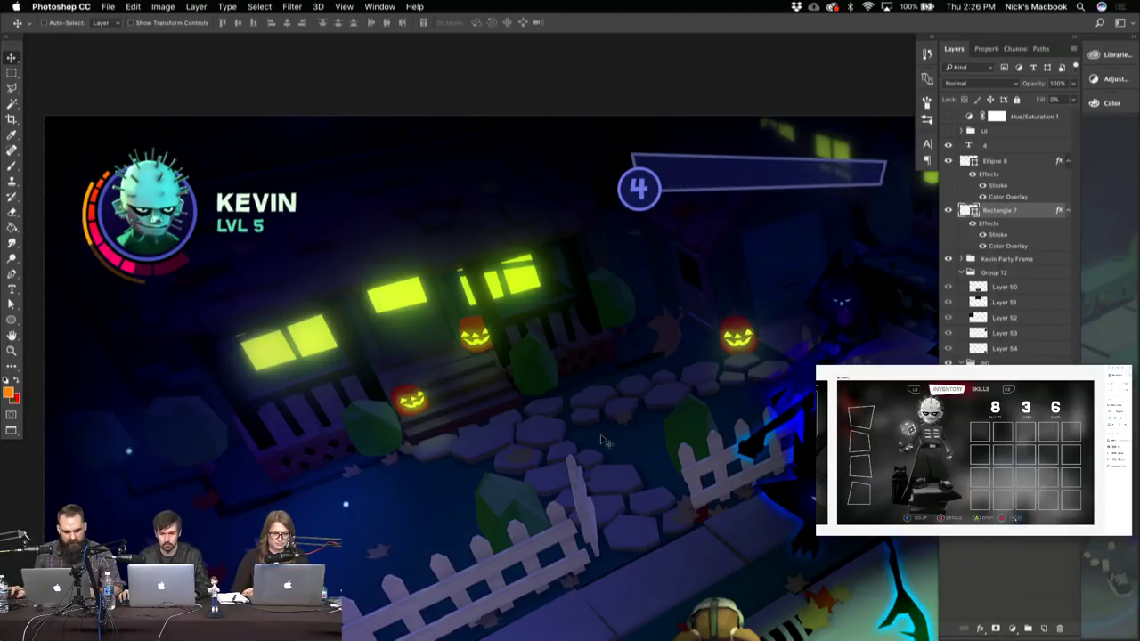
# - Group the number 4, Ellipse 8, Rectangle 7 and party frame layers and hide the new group
pyautogui.press('z')
pyautogui.moveTo(604, 440); pyautogui.dragTo(487, 298)
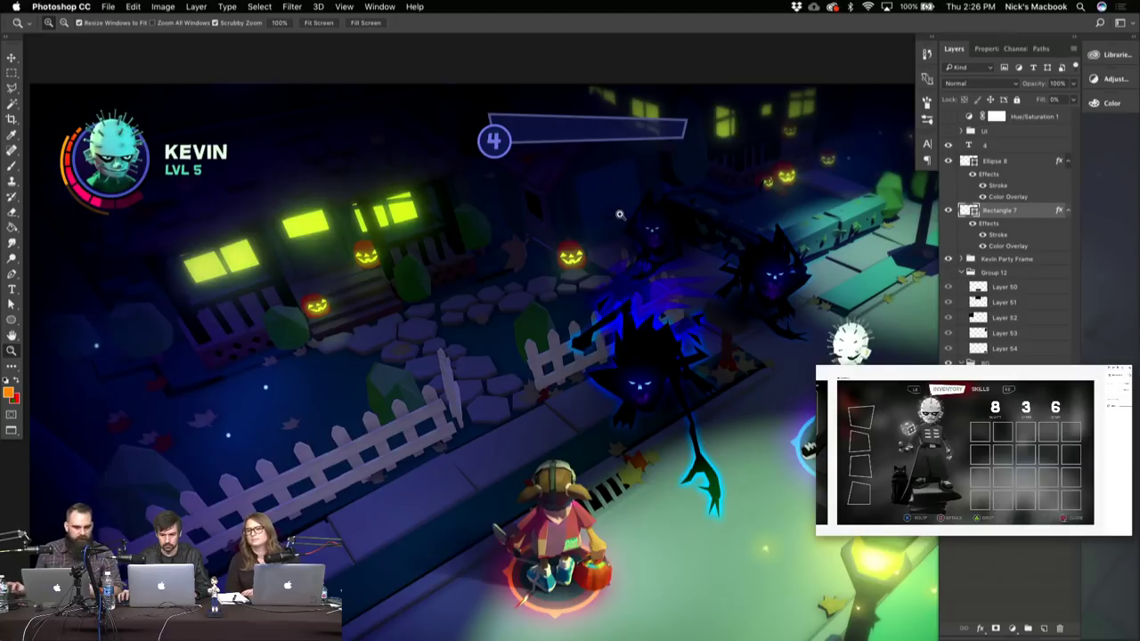
pyautogui.press('v')
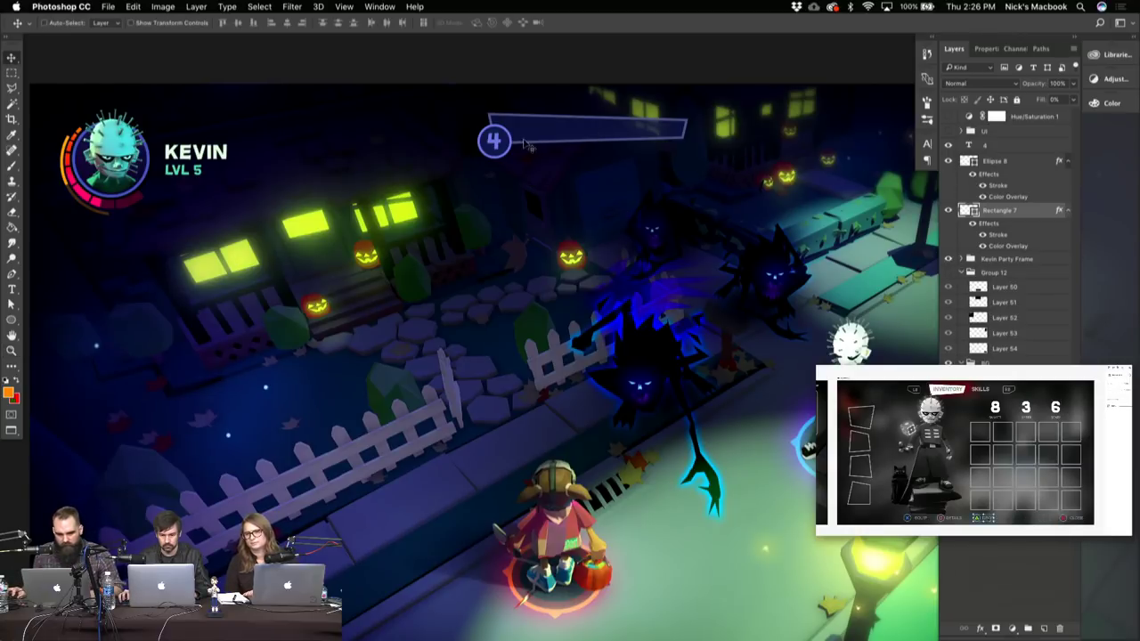
pyautogui.click(498, 142)
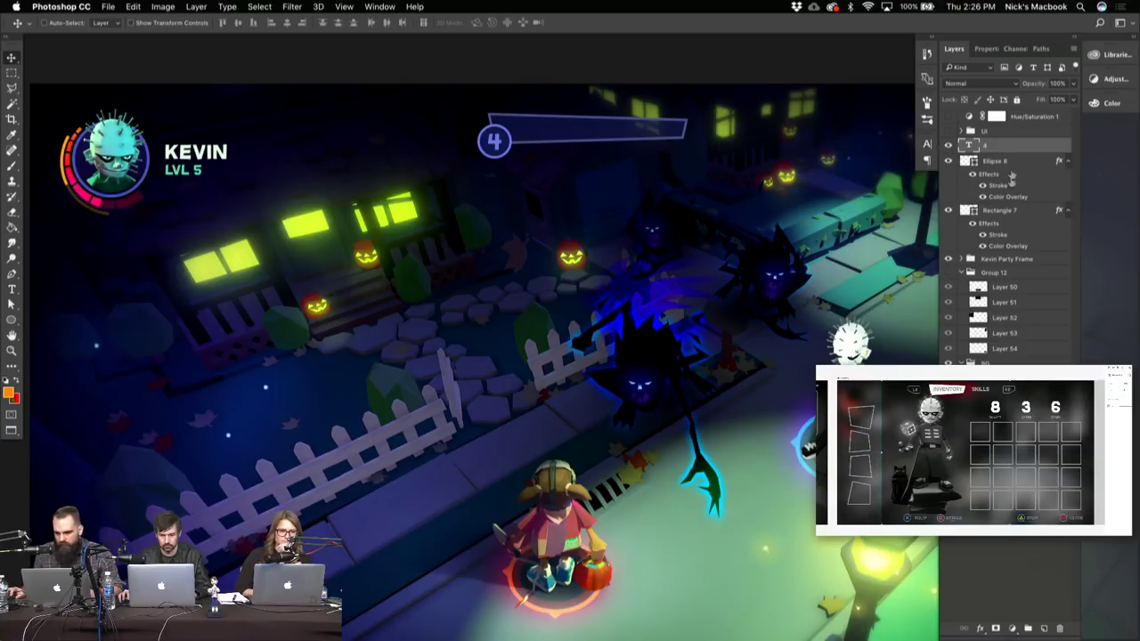
pyautogui.keyDown('shift'); pyautogui.click(1006, 259); pyautogui.keyUp('shift')
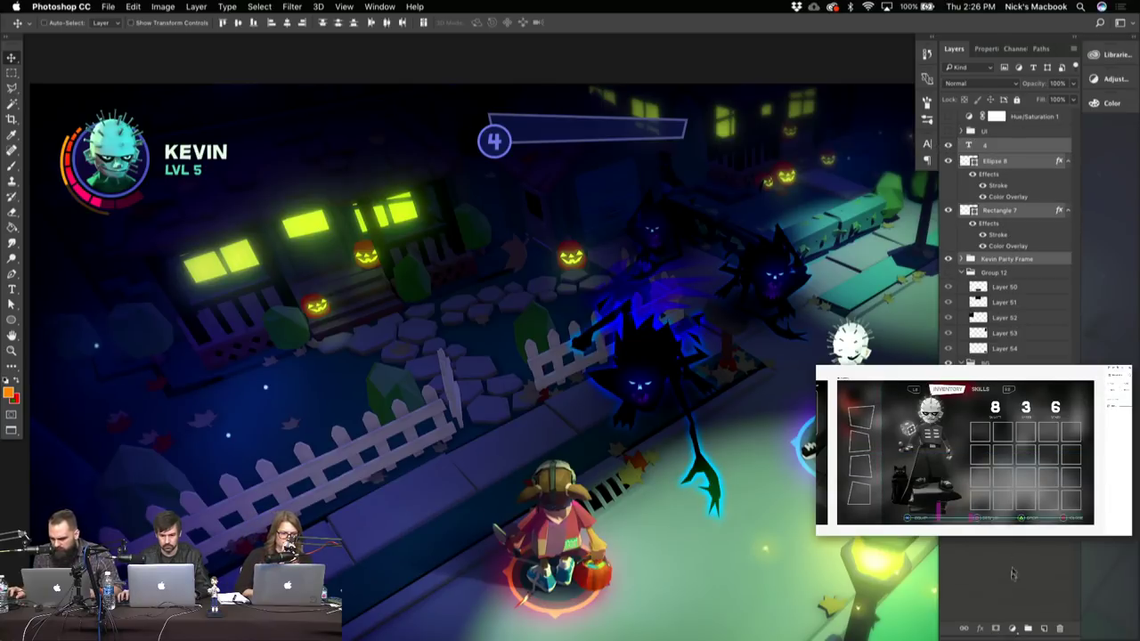
pyautogui.click(1028, 631)
pyautogui.click(948, 145)
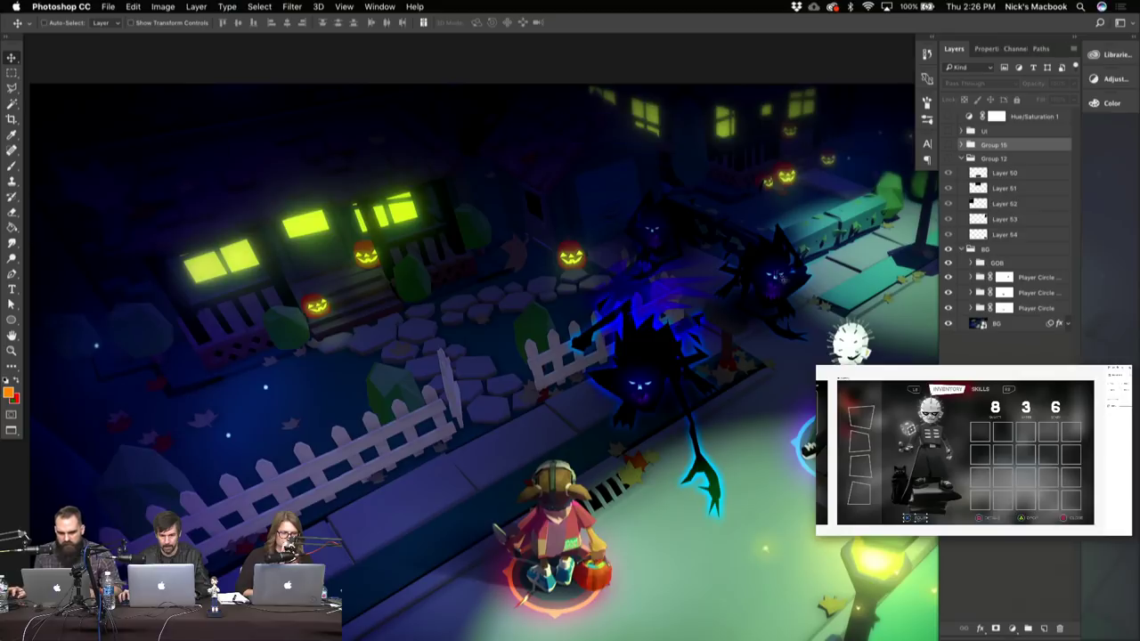
# - Show the finished UI group over the whole game scene
pyautogui.press('z')
pyautogui.keyDown('alt'); pyautogui.click(698, 278); pyautogui.keyUp('alt')
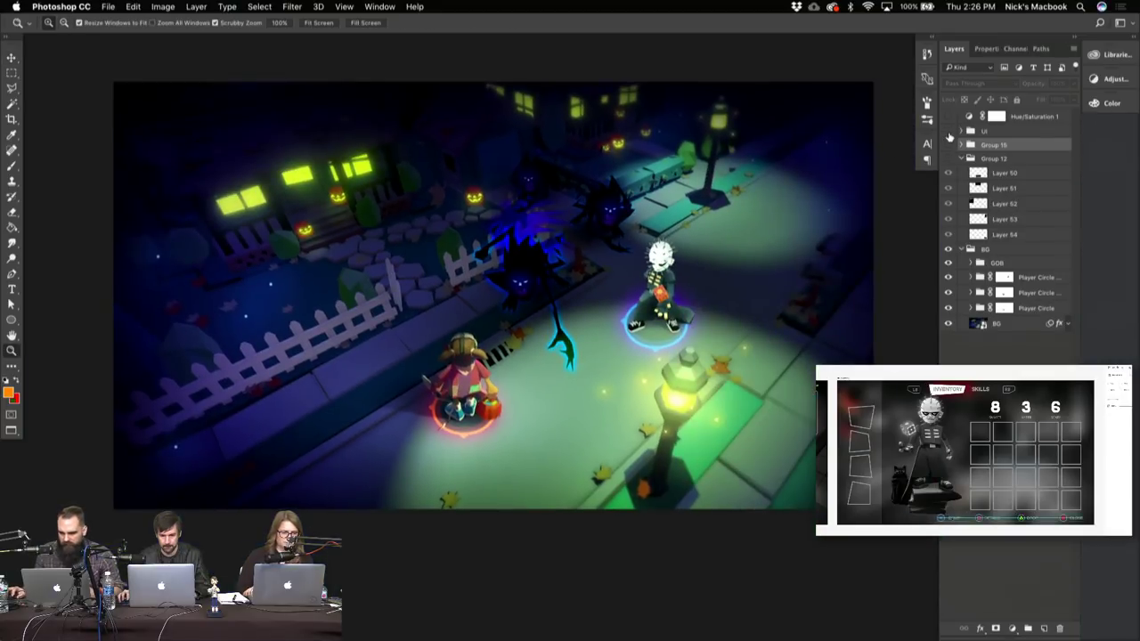
pyautogui.click(948, 145)
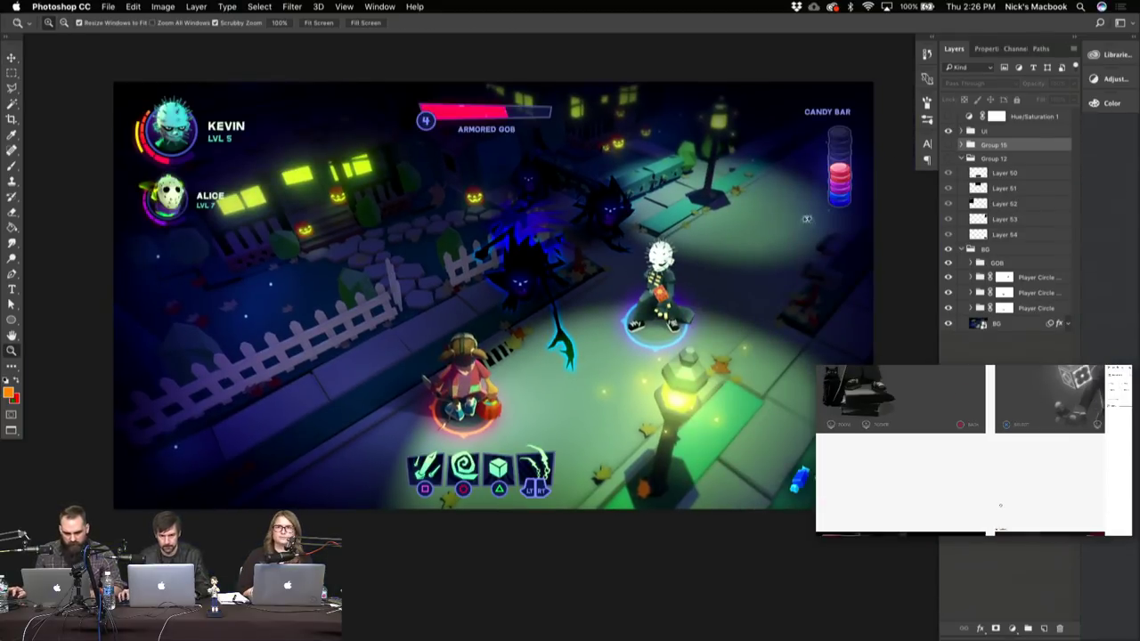
# - Inspect the stacked candies of the candy bar up close in full-screen view, then return to the standard window view
pyautogui.press('f')
pyautogui.press('f')
pyautogui.click(828, 264)
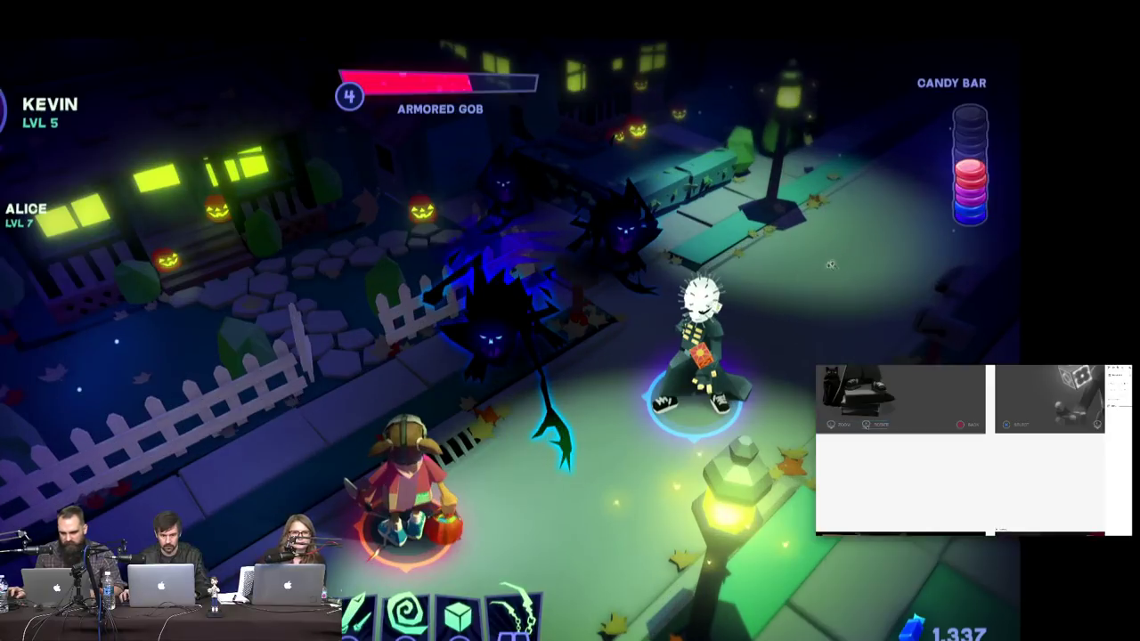
pyautogui.click(937, 162)
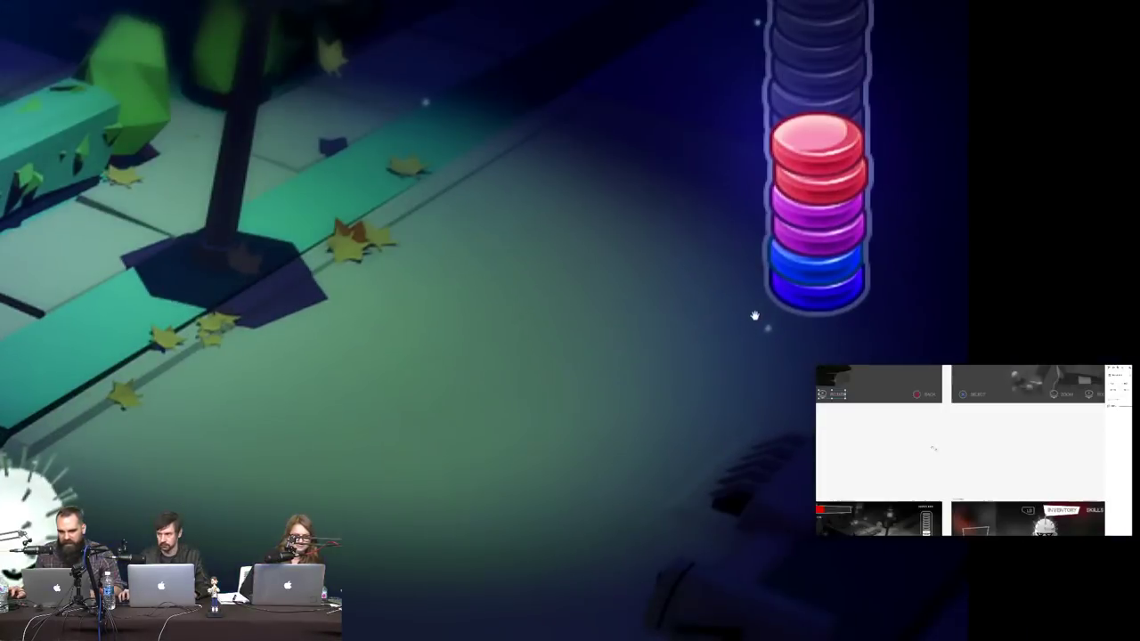
pyautogui.press('f')
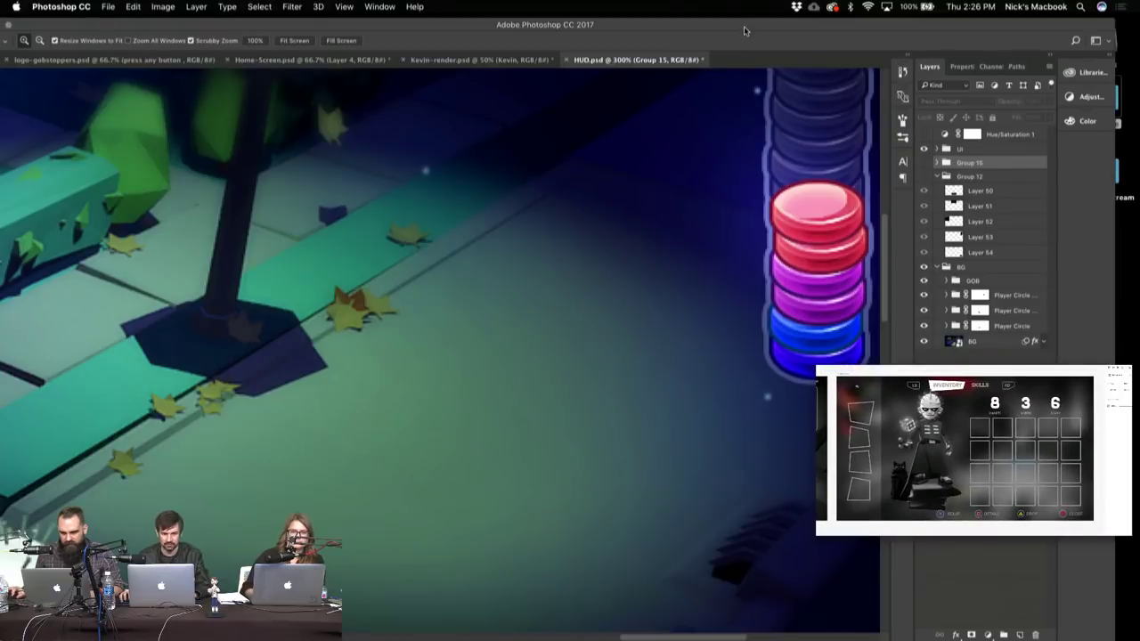
# - Switch to Finder, open the Images folder and preview the reference picture 1200px-Spree-Candies.jpg
pyautogui.moveTo(748, 29); pyautogui.dragTo(738, 288)
pyautogui.click(534, 249)
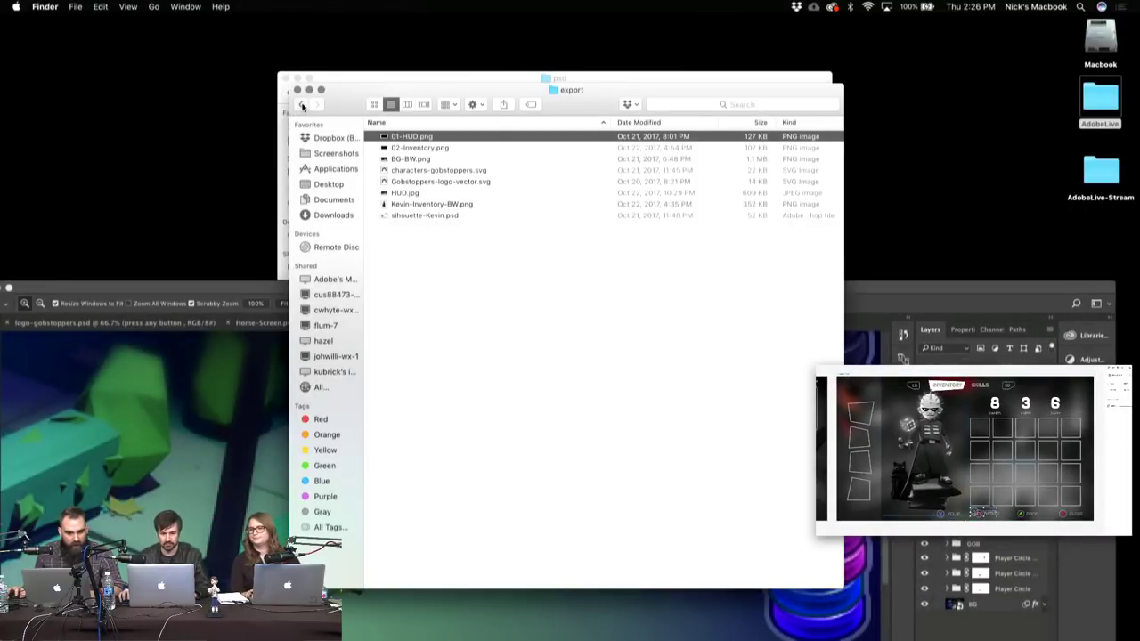
pyautogui.click(303, 105)
pyautogui.doubleClick(416, 214)
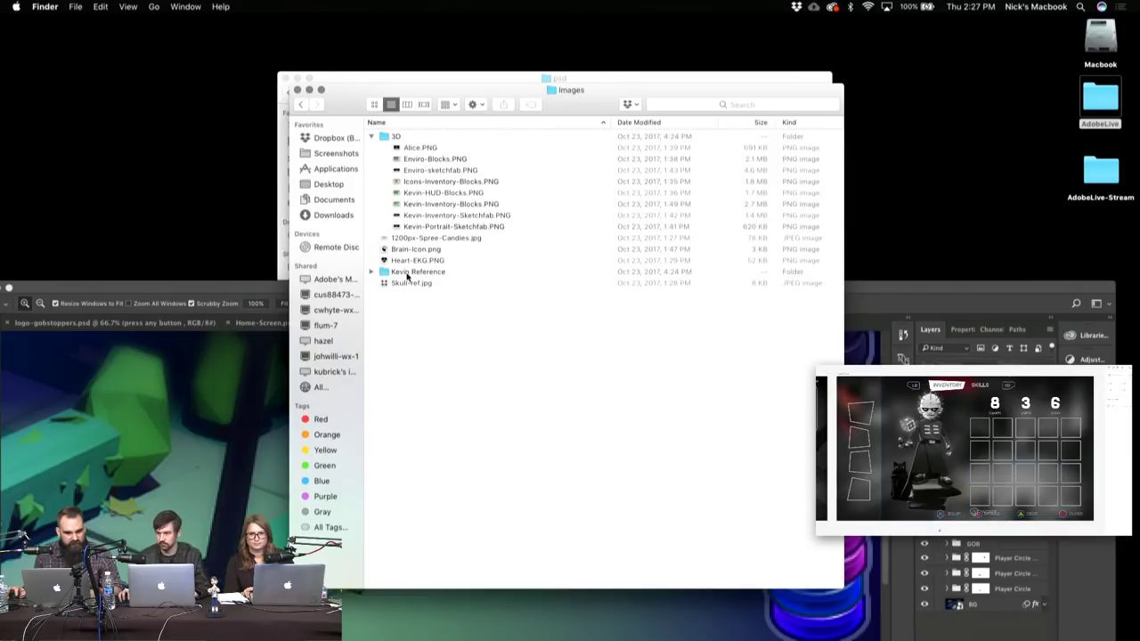
pyautogui.click(416, 239)
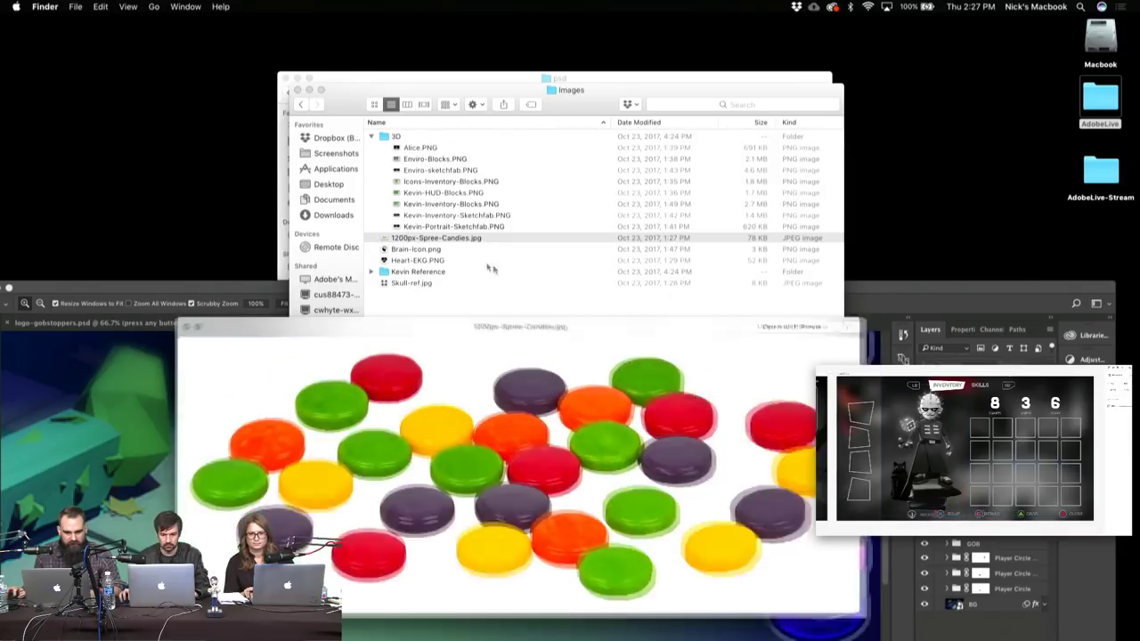
pyautogui.press('space')
# - Enlarge the candy reference preview to study it, close it and switch back to Photoshop
pyautogui.moveTo(524, 335); pyautogui.dragTo(463, 48)
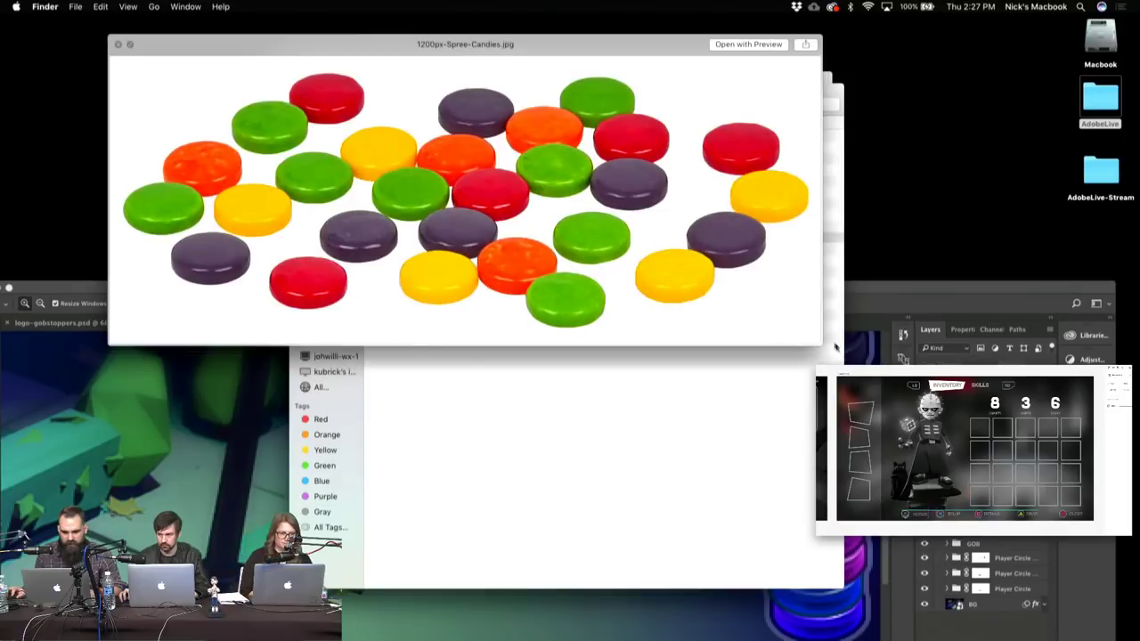
pyautogui.moveTo(821, 348); pyautogui.dragTo(1086, 597)
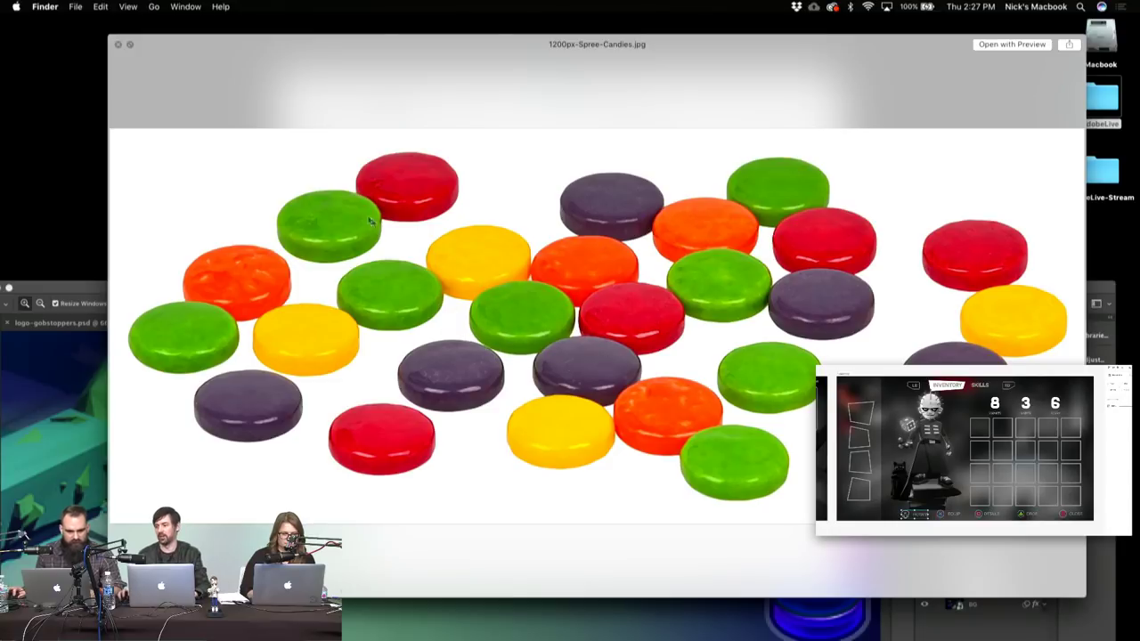
pyautogui.click(118, 44)
pyautogui.press('super+Tab')
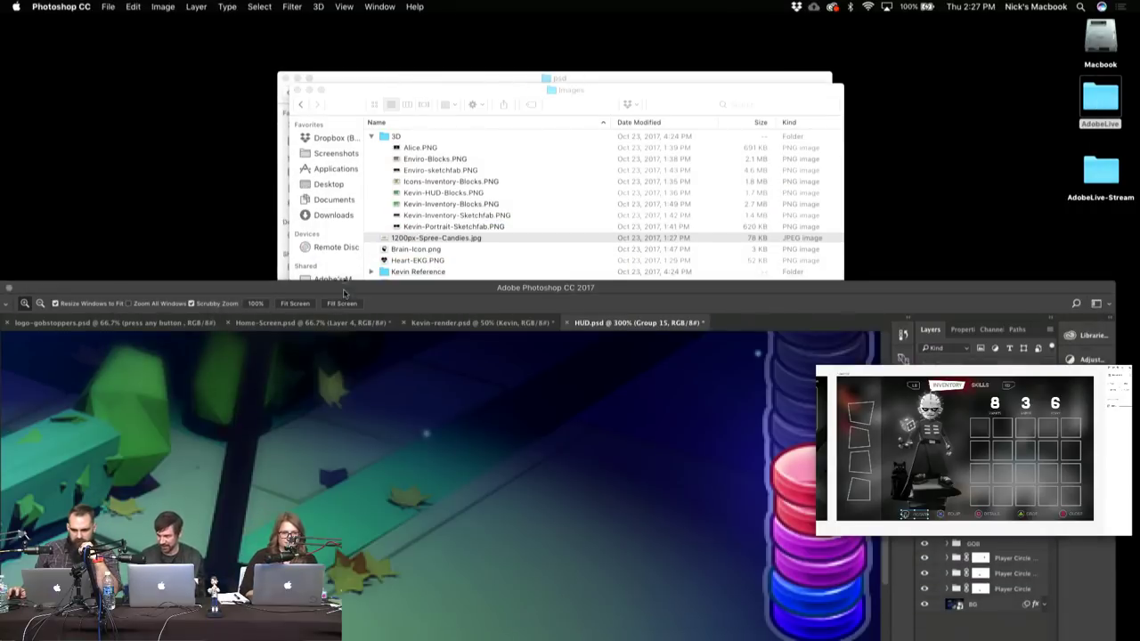
# - Move the Photoshop window back up and select Layer 45 on the candy bar's topmost red candy
pyautogui.doubleClick(343, 292)
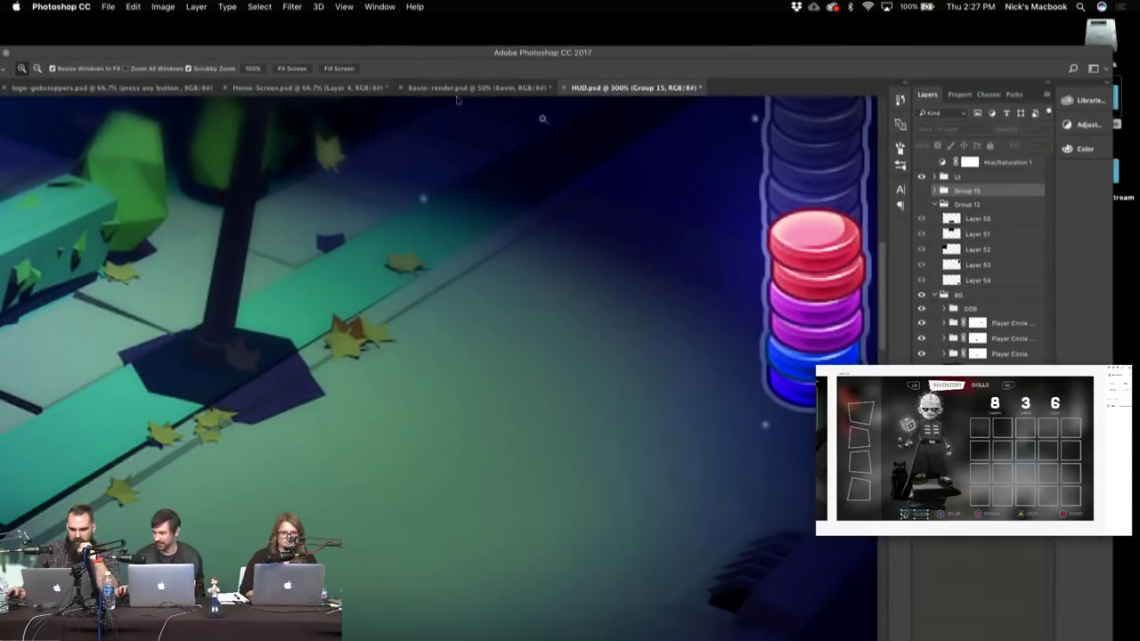
pyautogui.press('v')
pyautogui.keyDown('super'); pyautogui.click(826, 247); pyautogui.keyUp('super')
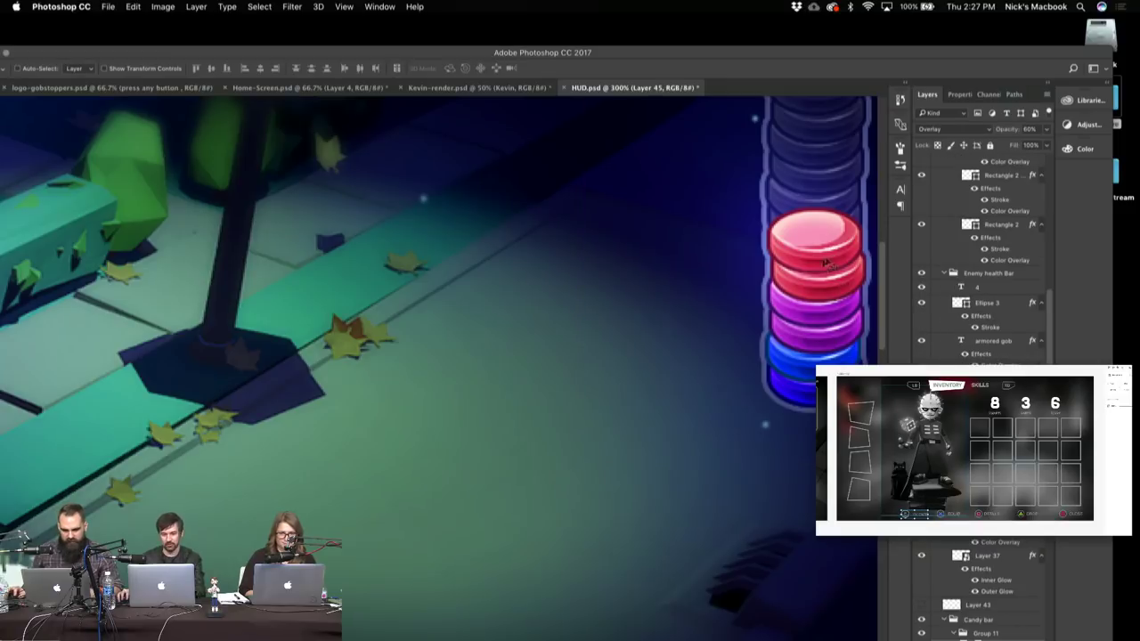
pyautogui.moveTo(825, 261); pyautogui.dragTo(638, 279)
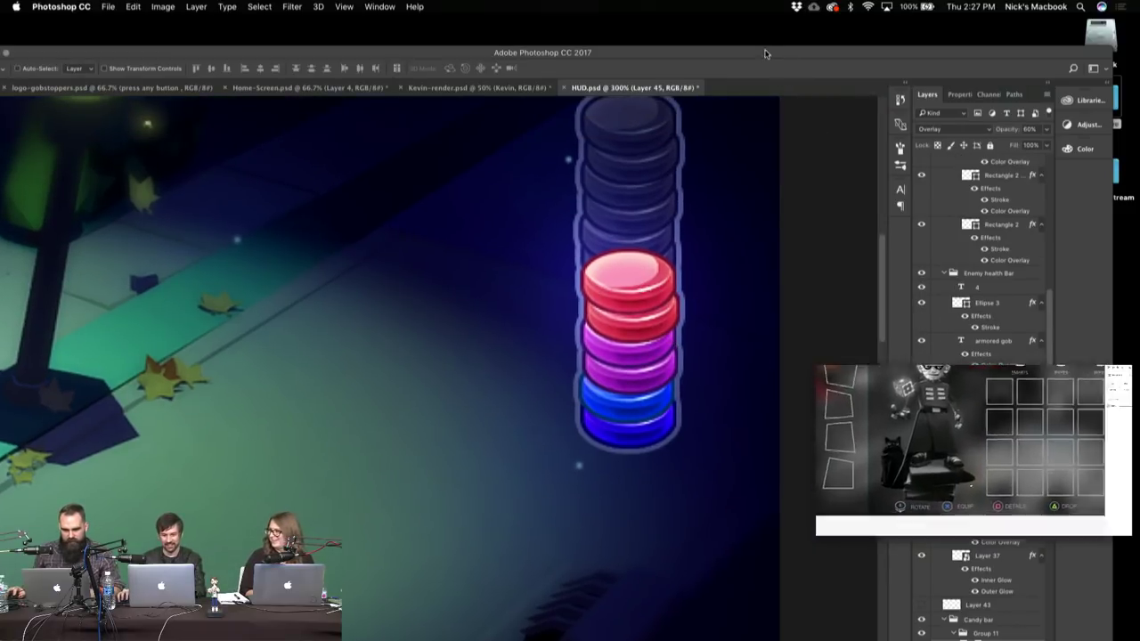
pyautogui.moveTo(764, 54); pyautogui.dragTo(757, 24)
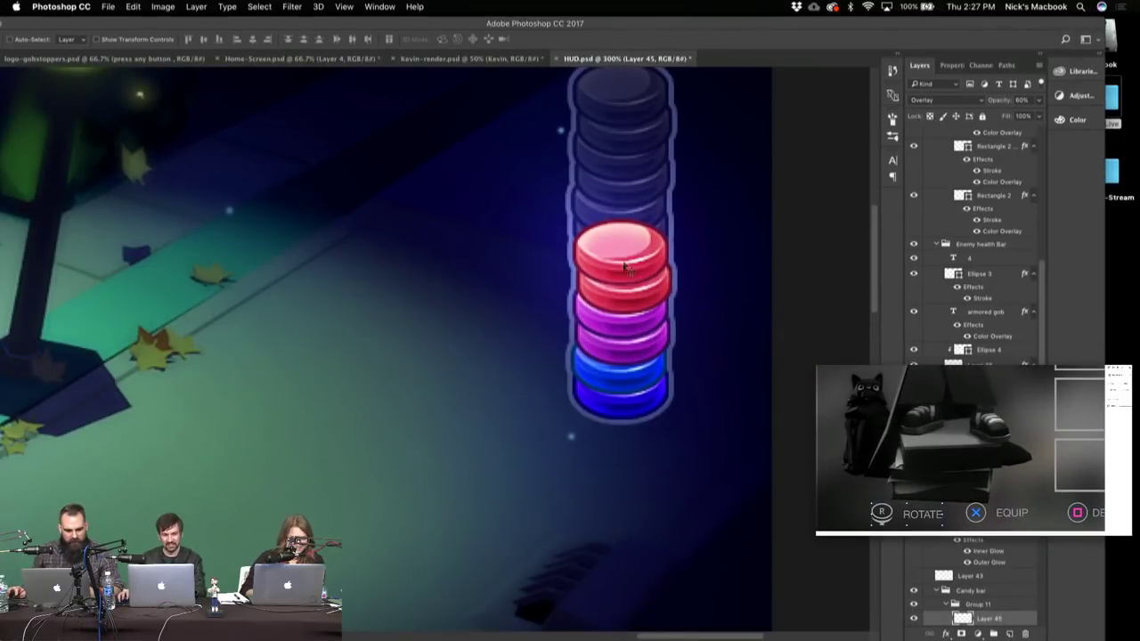
# - Inspect how the candy stack is built by selecting Layer 44 and the dimmed empty candies' layer, Layer 44 copy 6
pyautogui.press('z')
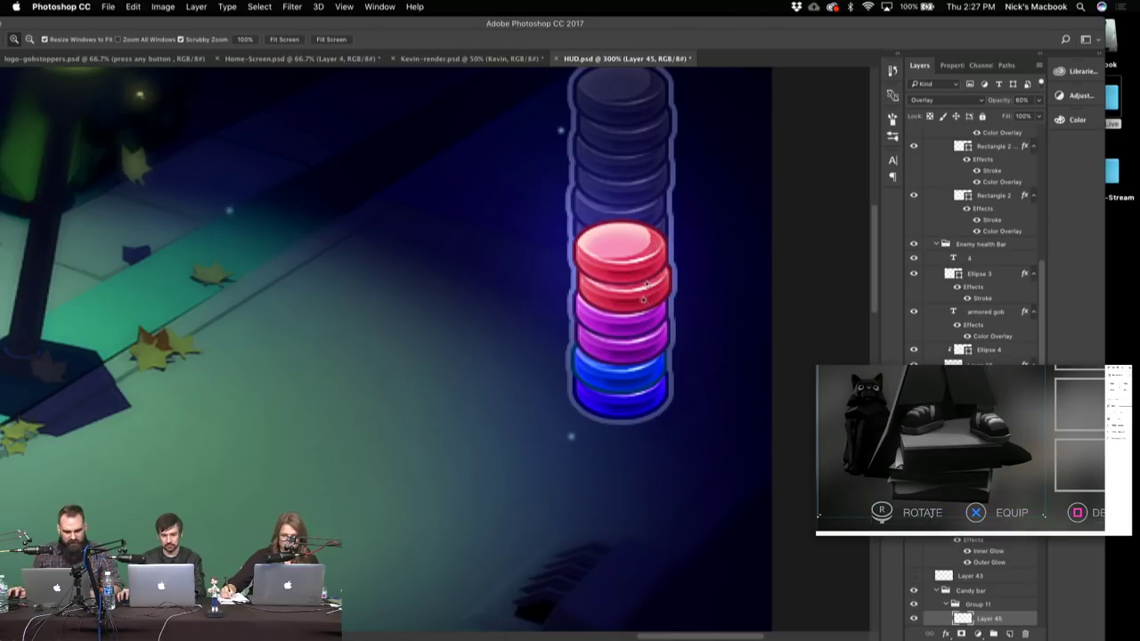
pyautogui.press('v')
pyautogui.click(633, 353)
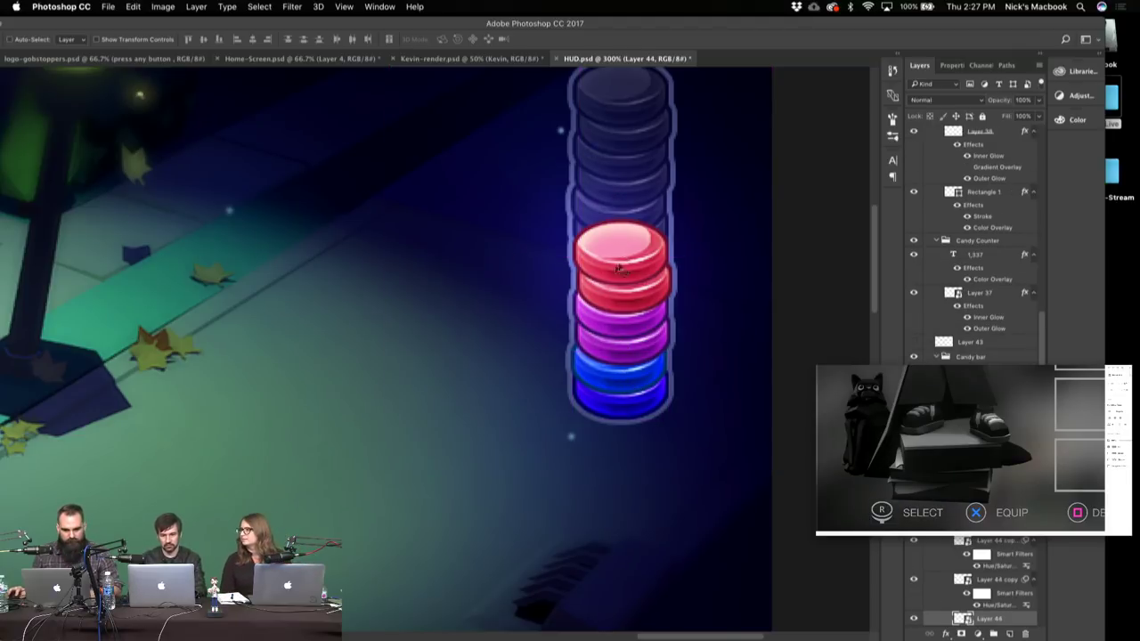
pyautogui.scroll(2, 682, 241)
pyautogui.press('super+j')
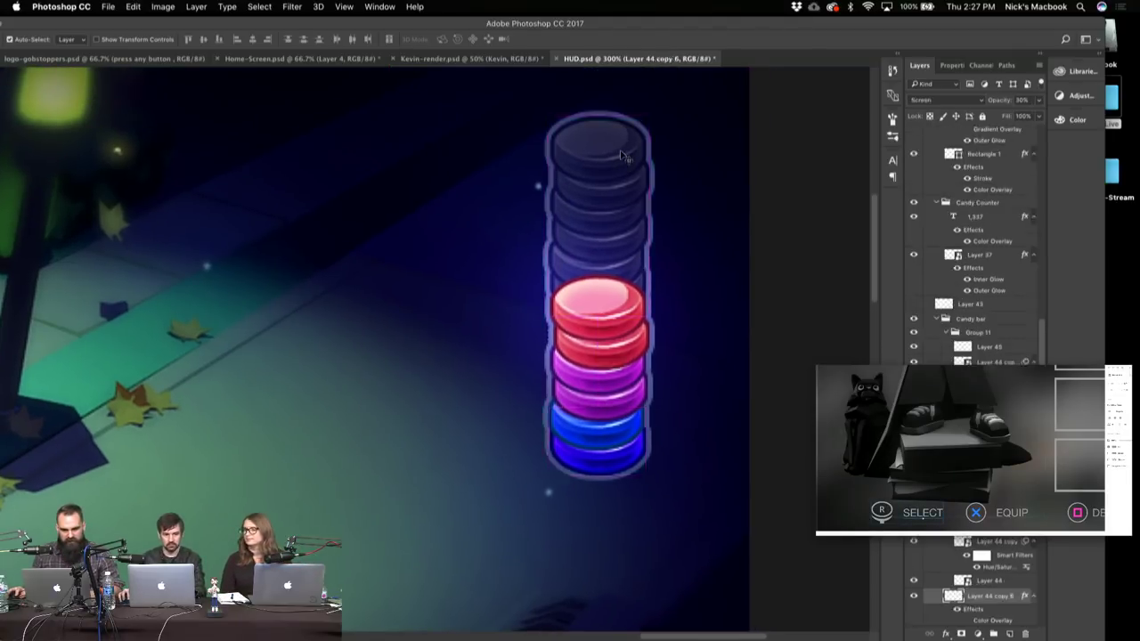
pyautogui.press('z')
pyautogui.keyDown('alt'); pyautogui.click(620, 253); pyautogui.keyUp('alt')
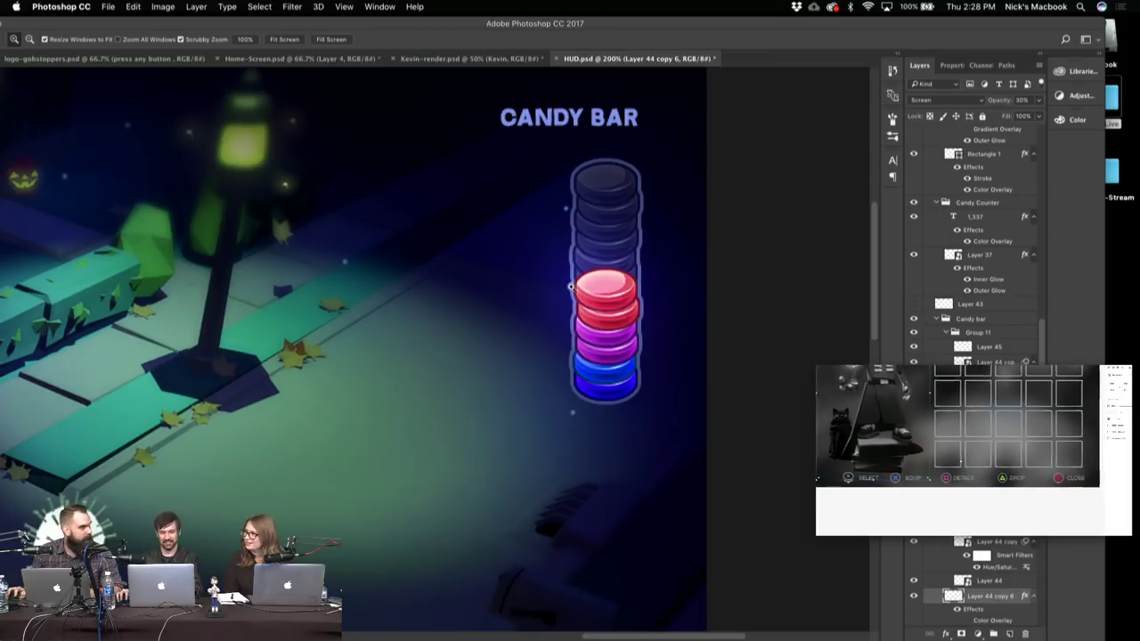
# - Examine the candy bar stack up close, followed by the wrapped candy icon beside the 1,337 counter
pyautogui.click(645, 281)
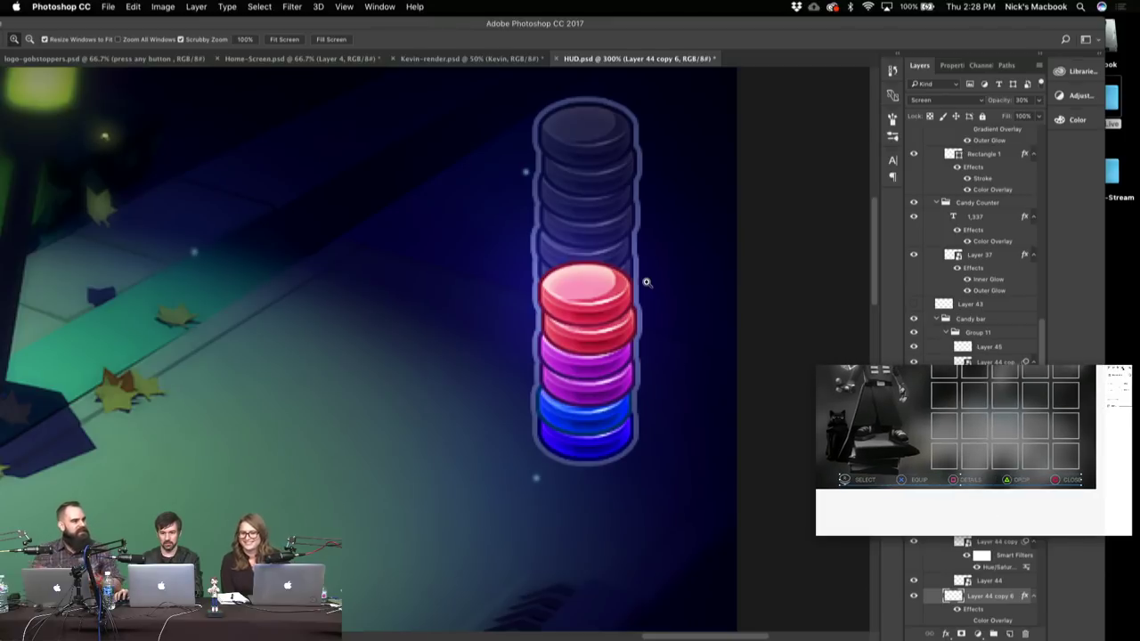
pyautogui.scroll(-3, 579, 294)
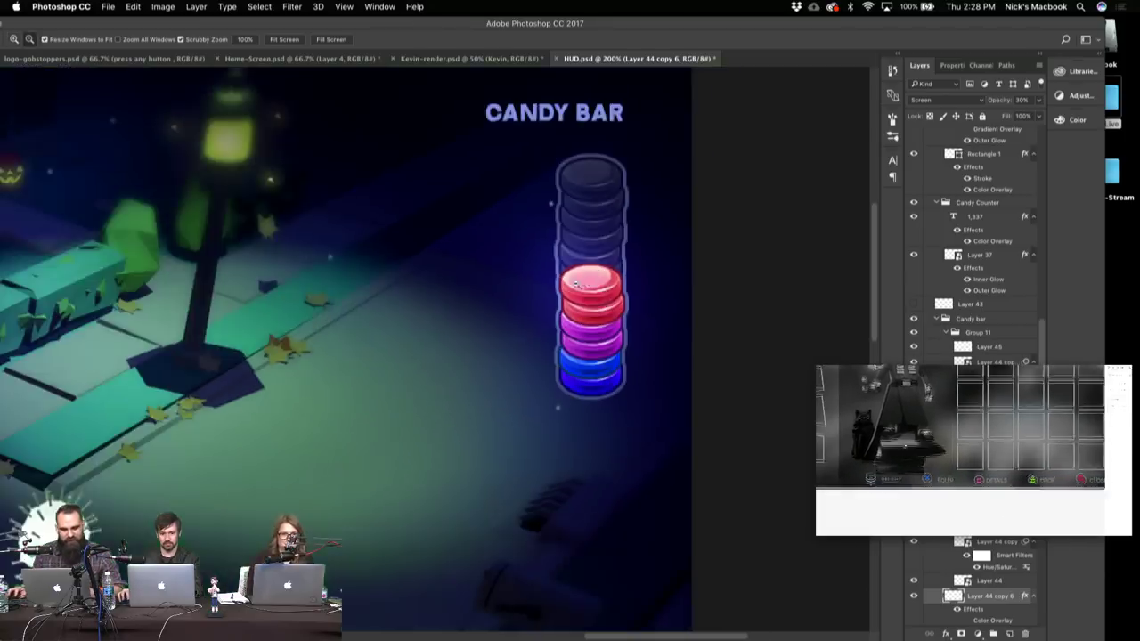
pyautogui.scroll(-5, 547, 312)
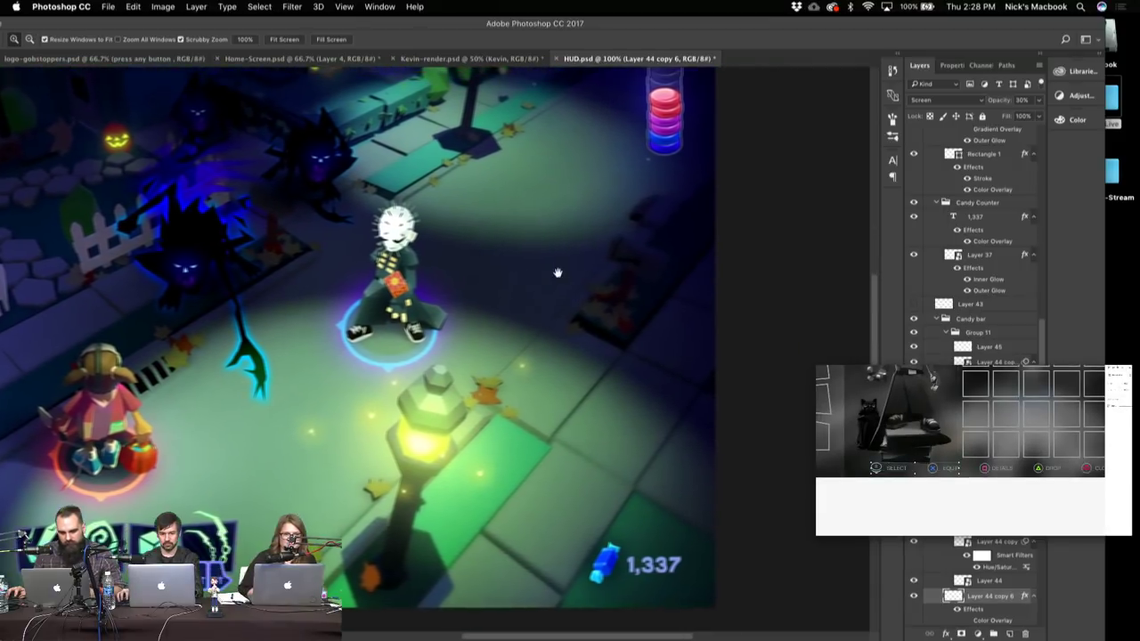
pyautogui.scroll(-10, 564, 314)
pyautogui.hscroll(3, 564, 315)
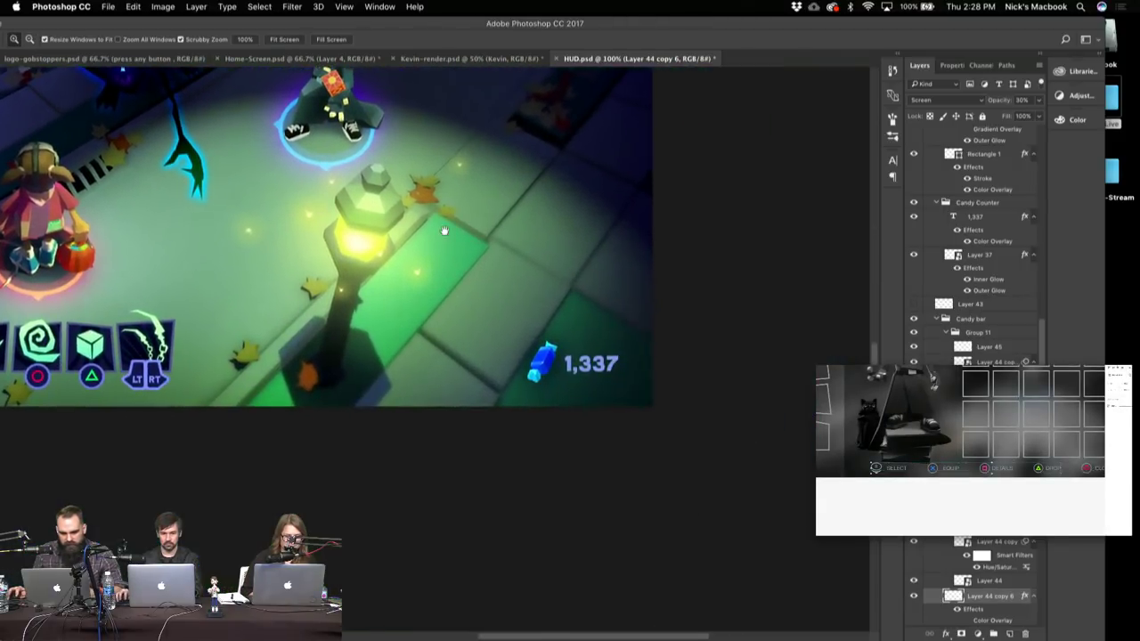
pyautogui.scroll(5, 546, 349)
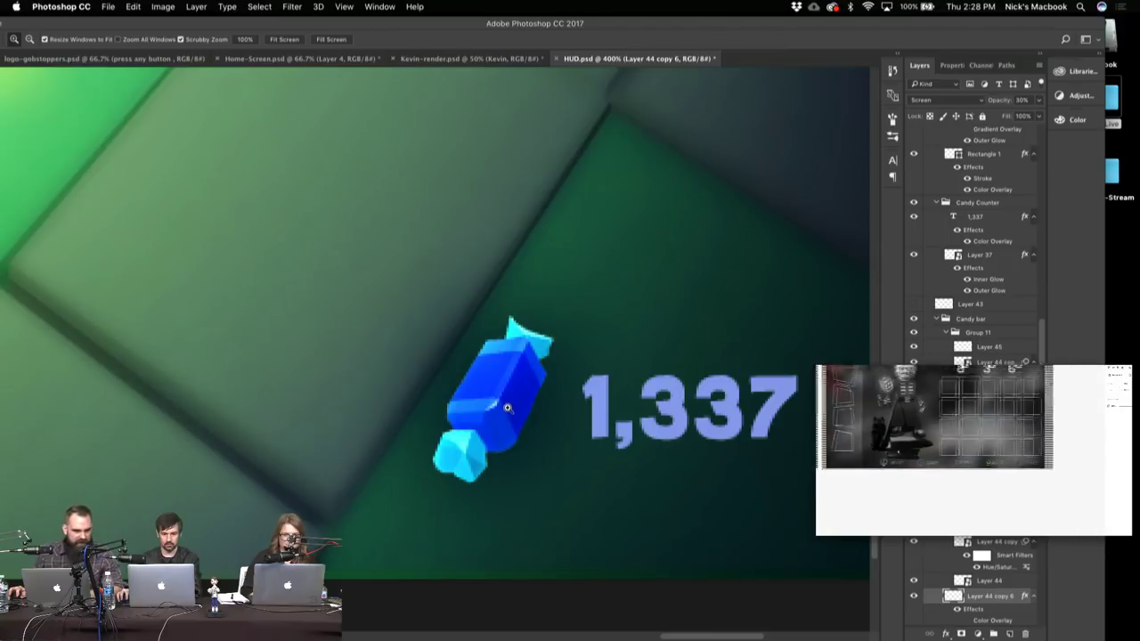
pyautogui.scroll(-2, 504, 356)
pyautogui.hscroll(2, 505, 356)
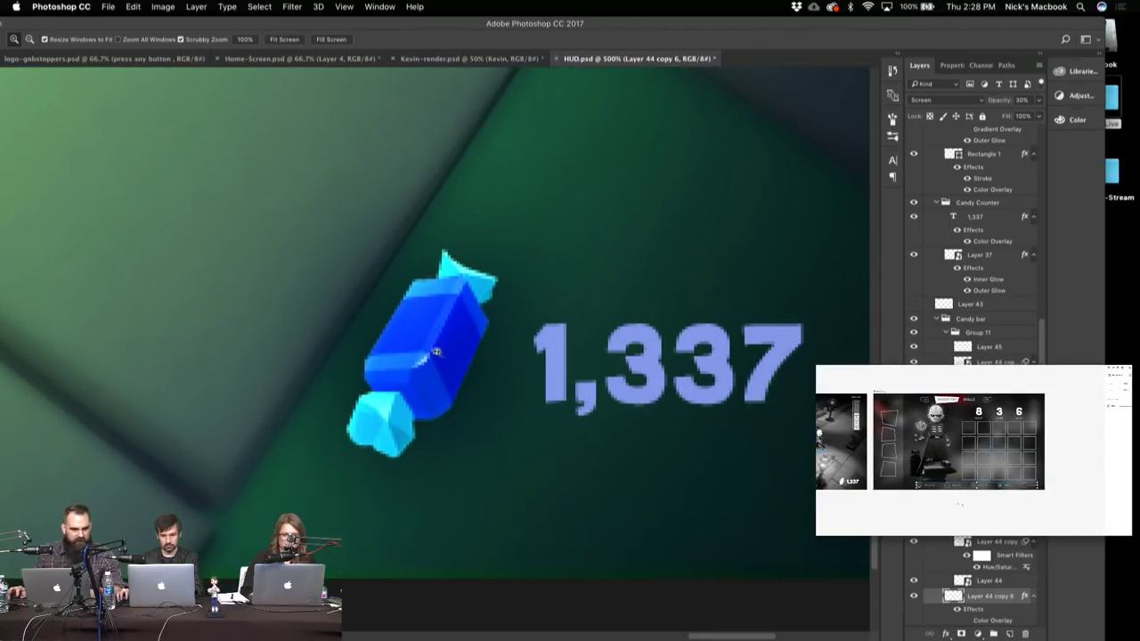
pyautogui.press('v')
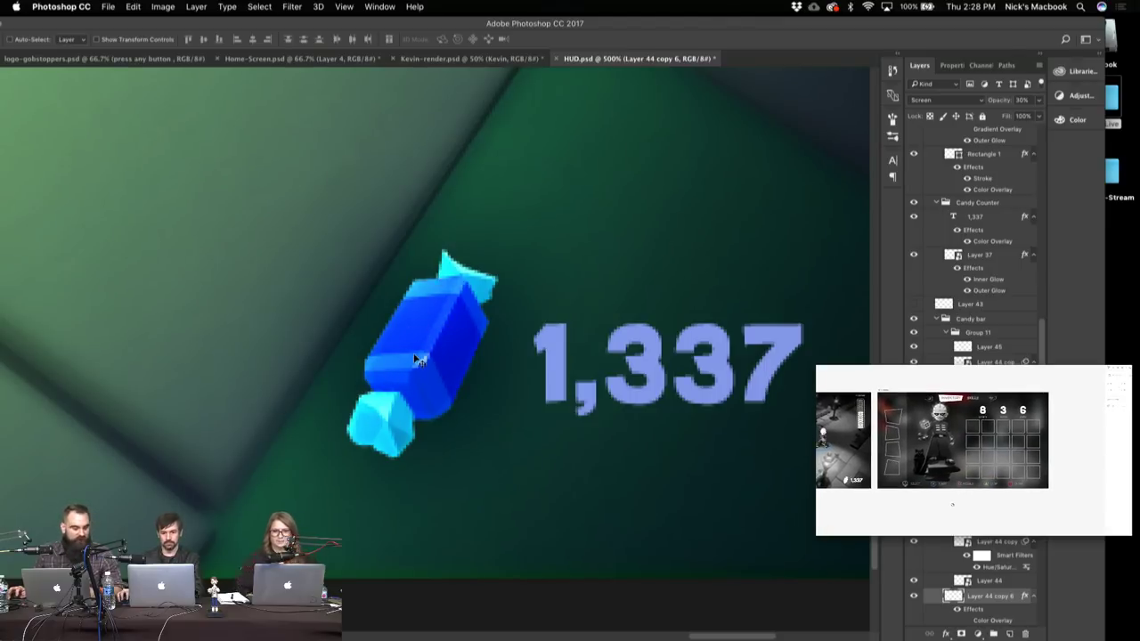
pyautogui.press('z')
pyautogui.keyDown('alt'); pyautogui.click(420, 300); pyautogui.keyUp('alt')
pyautogui.keyDown('alt'); pyautogui.click(420, 300); pyautogui.keyUp('alt')
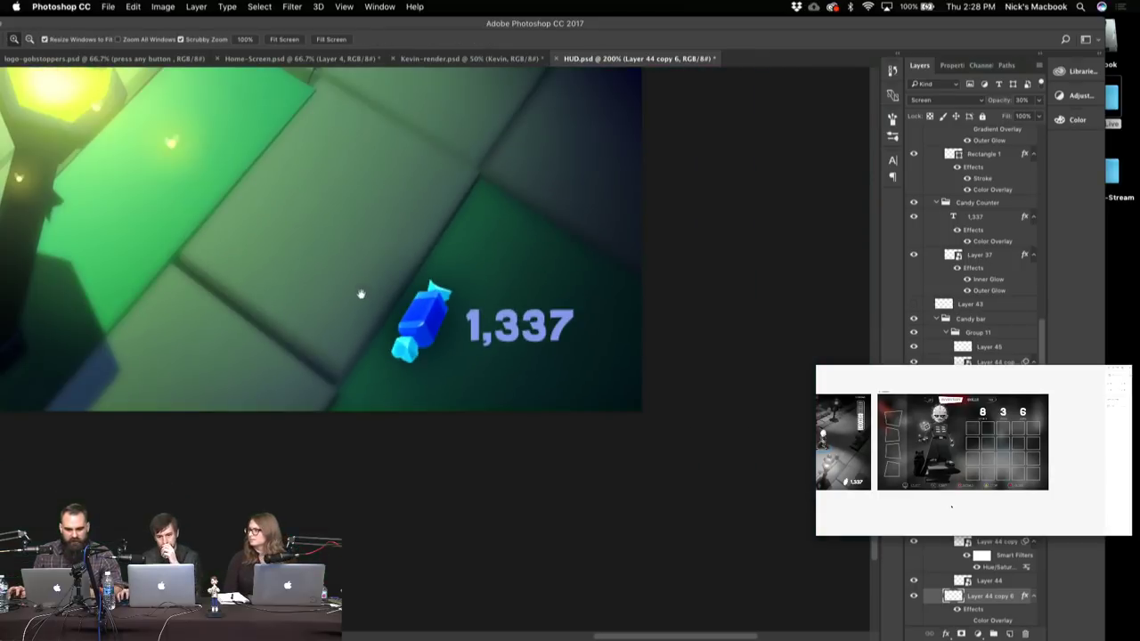
# - Examine the four ability icons and their controller button badges along the lower edge of the HUD artwork
pyautogui.keyDown('alt'); pyautogui.click(365, 294); pyautogui.keyUp('alt')
pyautogui.moveTo(152, 267); pyautogui.dragTo(589, 313)
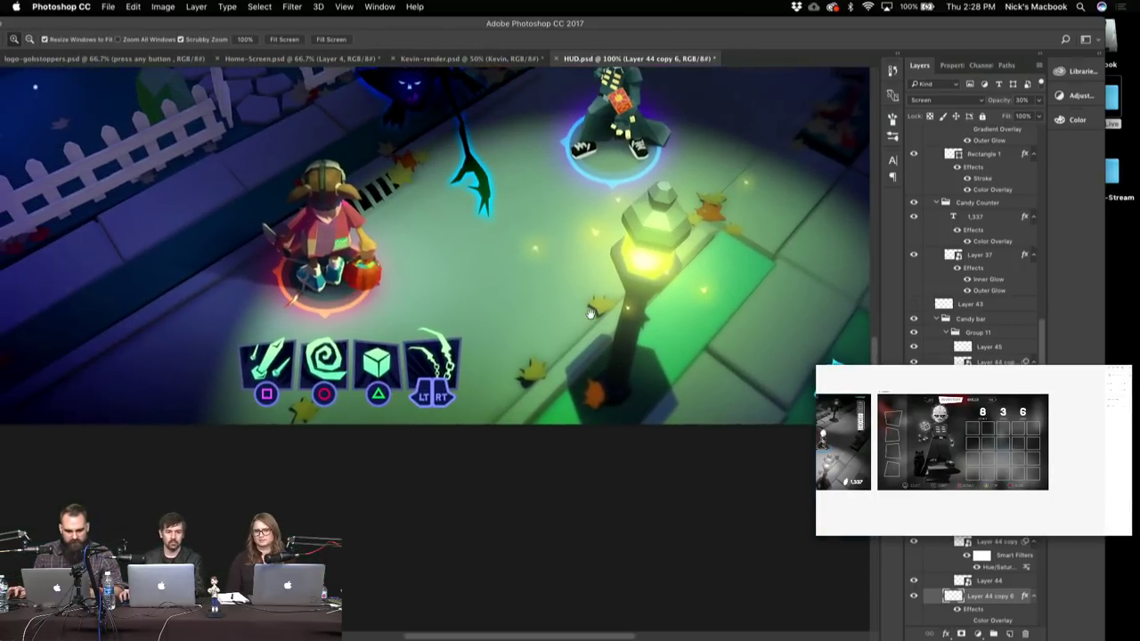
pyautogui.click(428, 348)
pyautogui.click(428, 348)
pyautogui.moveTo(489, 304); pyautogui.dragTo(680, 228)
pyautogui.press('v')
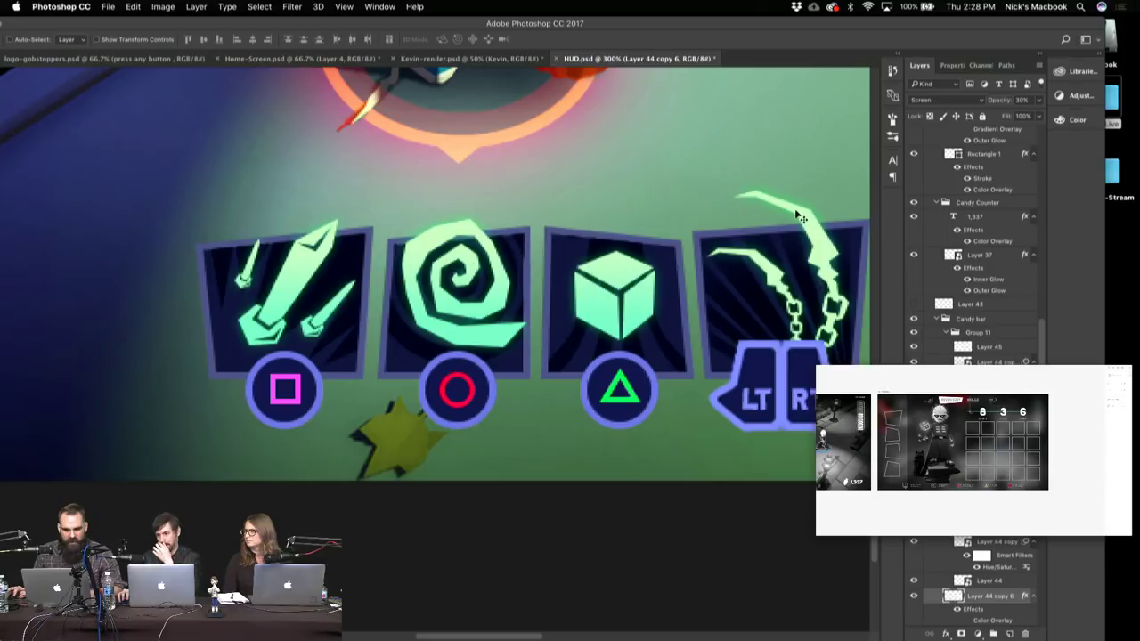
pyautogui.press('z')
pyautogui.keyDown('alt'); pyautogui.click(633, 267); pyautogui.keyUp('alt')
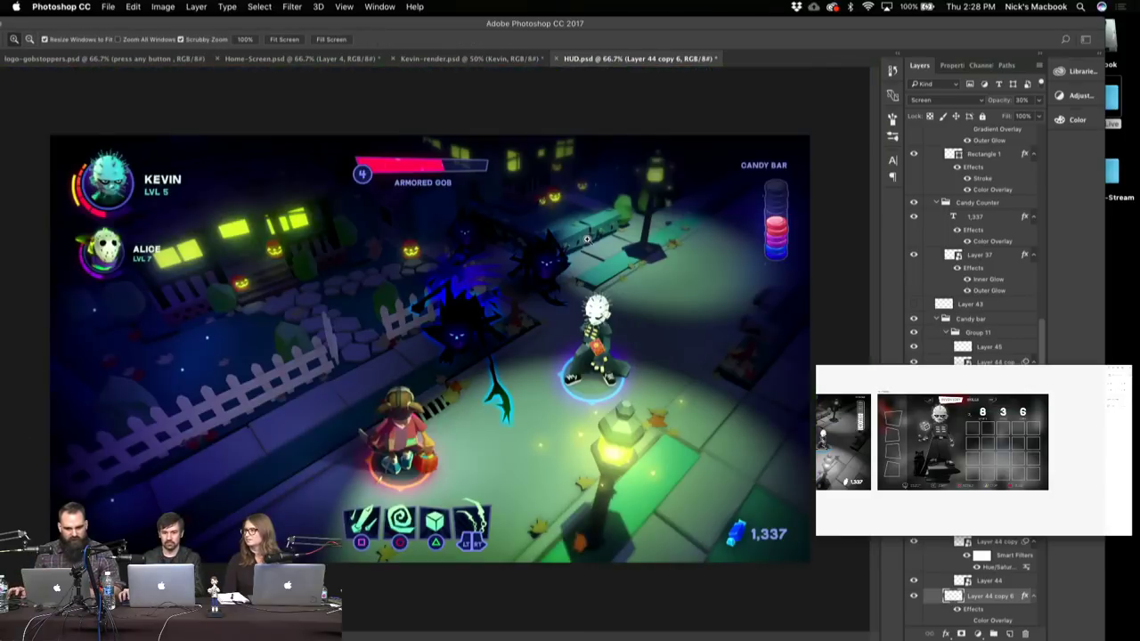
pyautogui.click(420, 490)
pyautogui.scroll(-5, 419, 491)
pyautogui.hscroll(-5, 419, 490)
pyautogui.press('v')
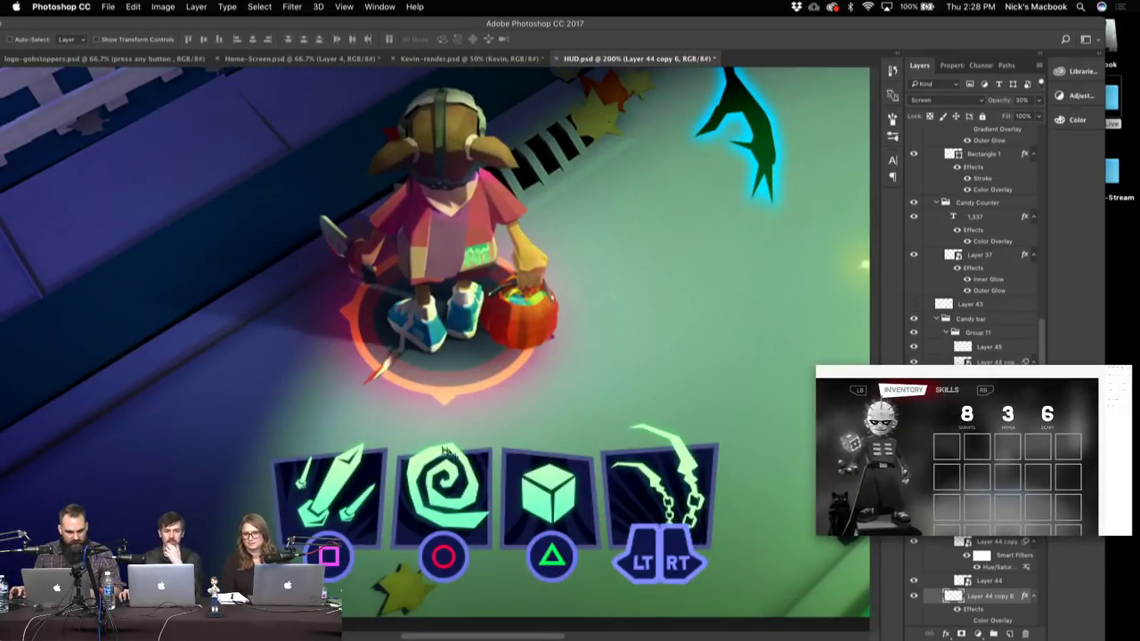
pyautogui.press('z')
pyautogui.keyDown('alt'); pyautogui.click(497, 510); pyautogui.keyUp('alt')
pyautogui.keyDown('alt'); pyautogui.click(496, 510); pyautogui.keyUp('alt')
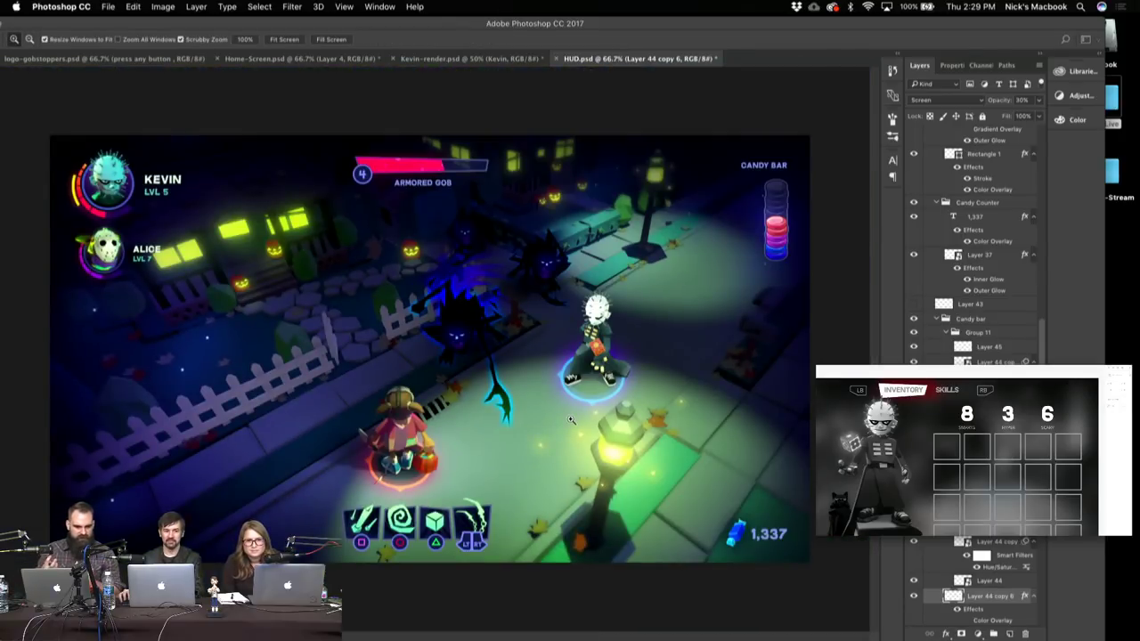
# - Examine the two player portraits with their circular meters, names and level labels in the HUD
pyautogui.click(512, 426)
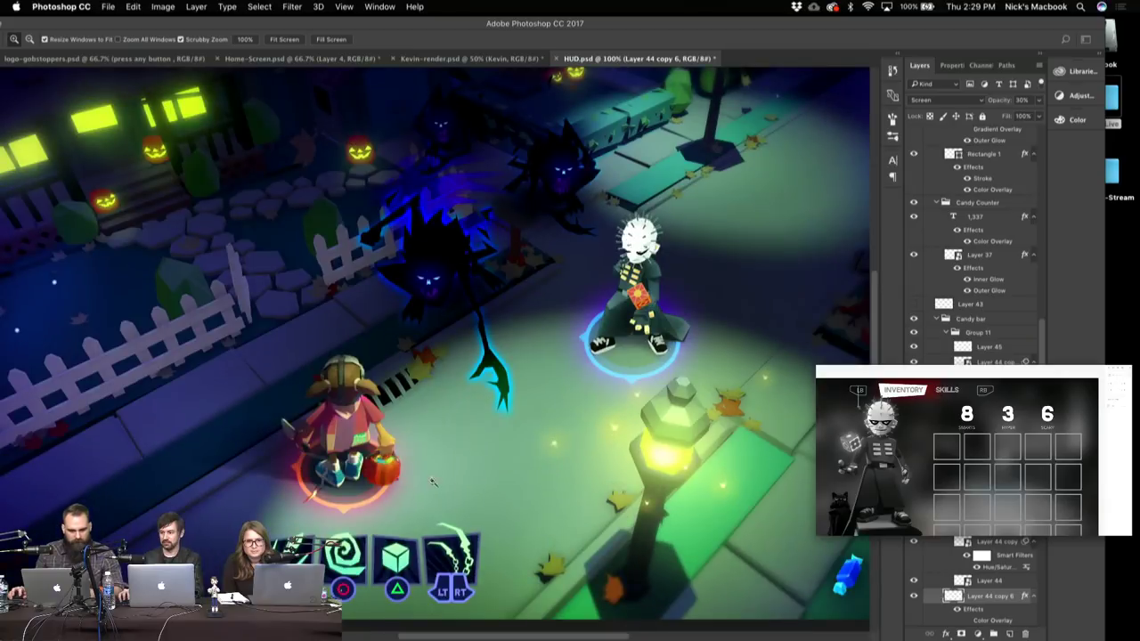
pyautogui.hscroll(-2, 482, 424)
pyautogui.moveTo(481, 424); pyautogui.dragTo(653, 505)
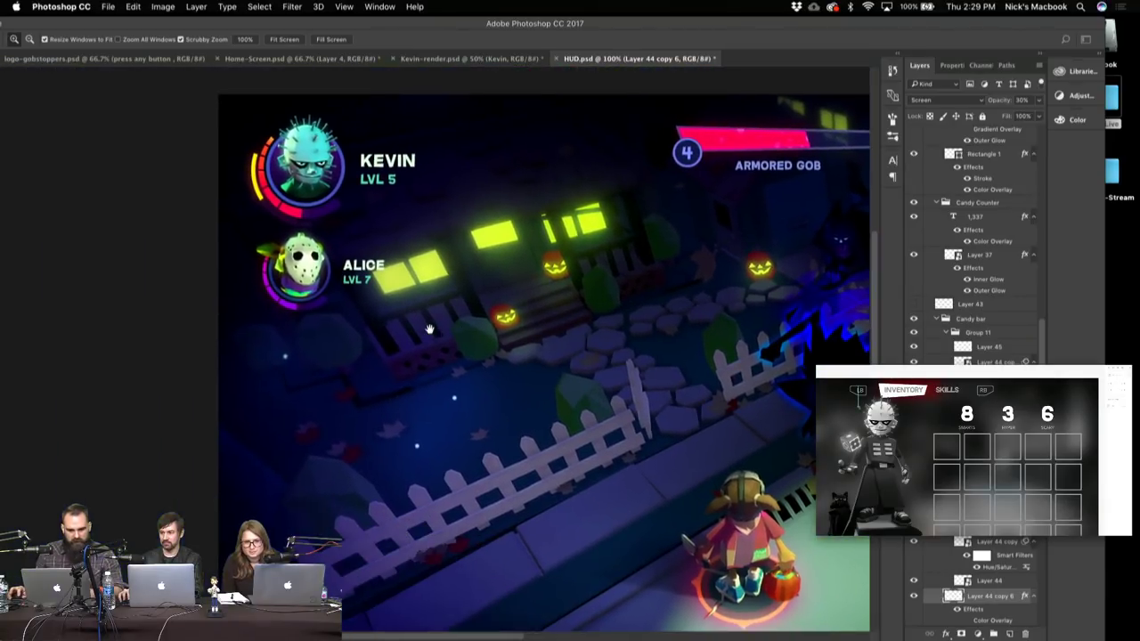
pyautogui.click(383, 374)
pyautogui.press('v')
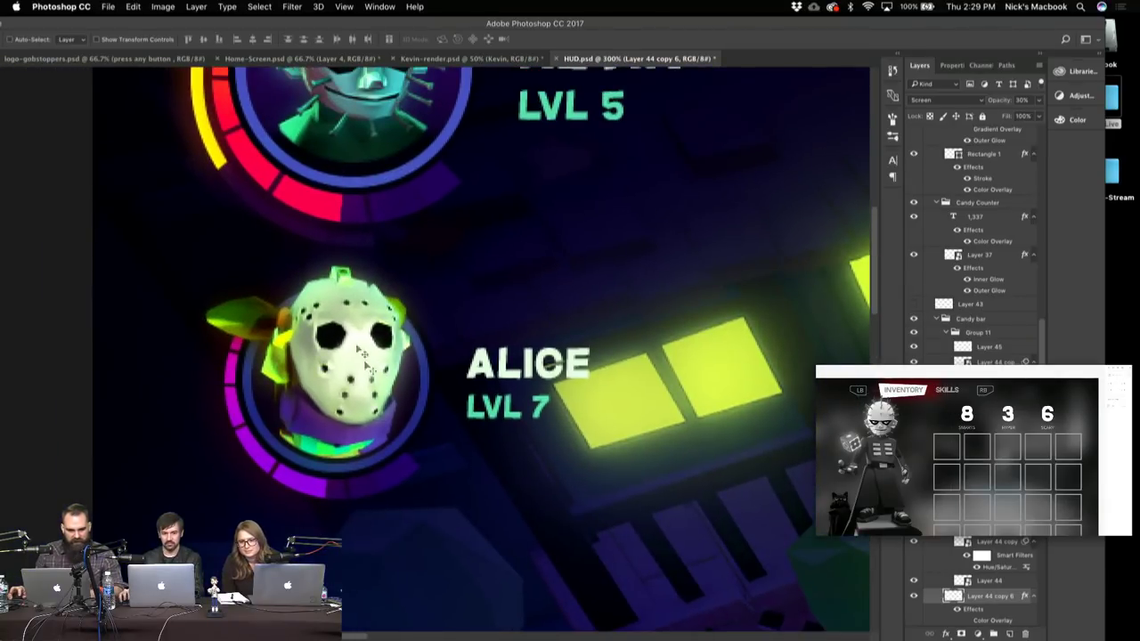
pyautogui.moveTo(379, 318); pyautogui.dragTo(370, 388)
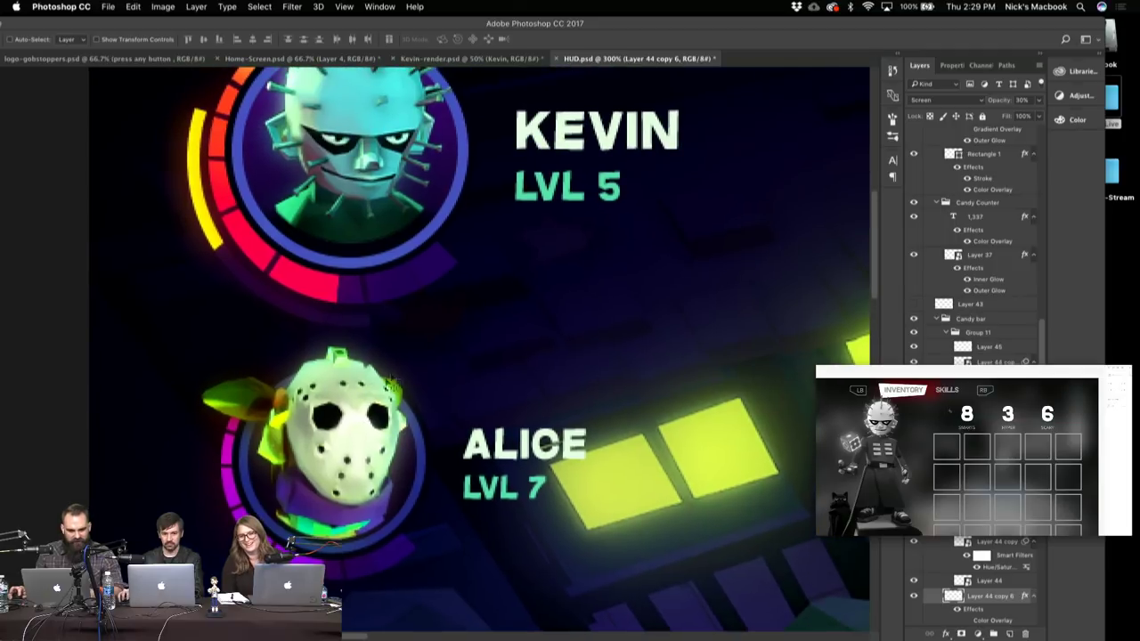
pyautogui.moveTo(414, 348); pyautogui.dragTo(411, 396)
pyautogui.moveTo(360, 486); pyautogui.dragTo(385, 409)
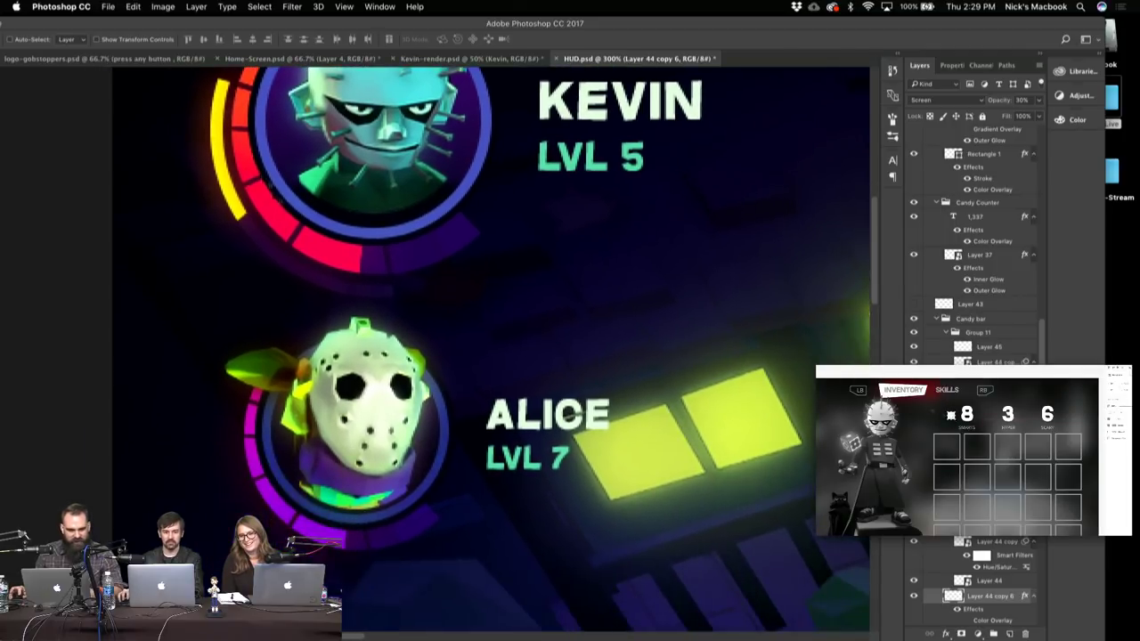
pyautogui.moveTo(532, 396); pyautogui.dragTo(465, 460)
pyautogui.press('z')
pyautogui.moveTo(507, 372); pyautogui.dragTo(427, 258)
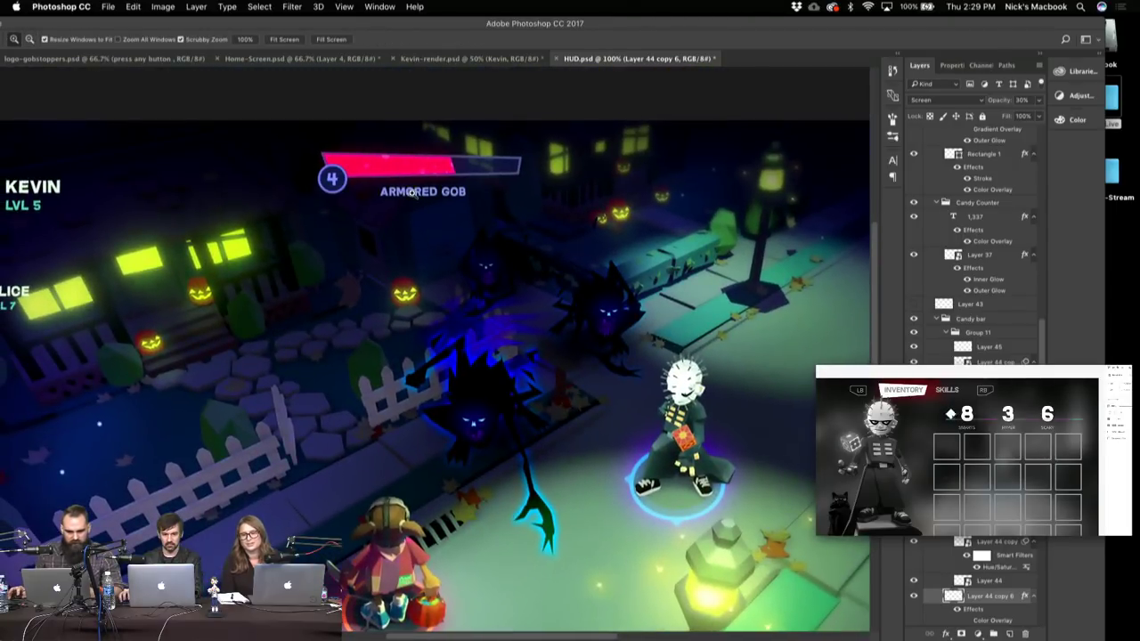
# - Examine the Armored Gob enemy health bar up close, and return to a view of the whole HUD
pyautogui.hscroll(-10, 427, 255)
pyautogui.scroll(6, 583, 159)
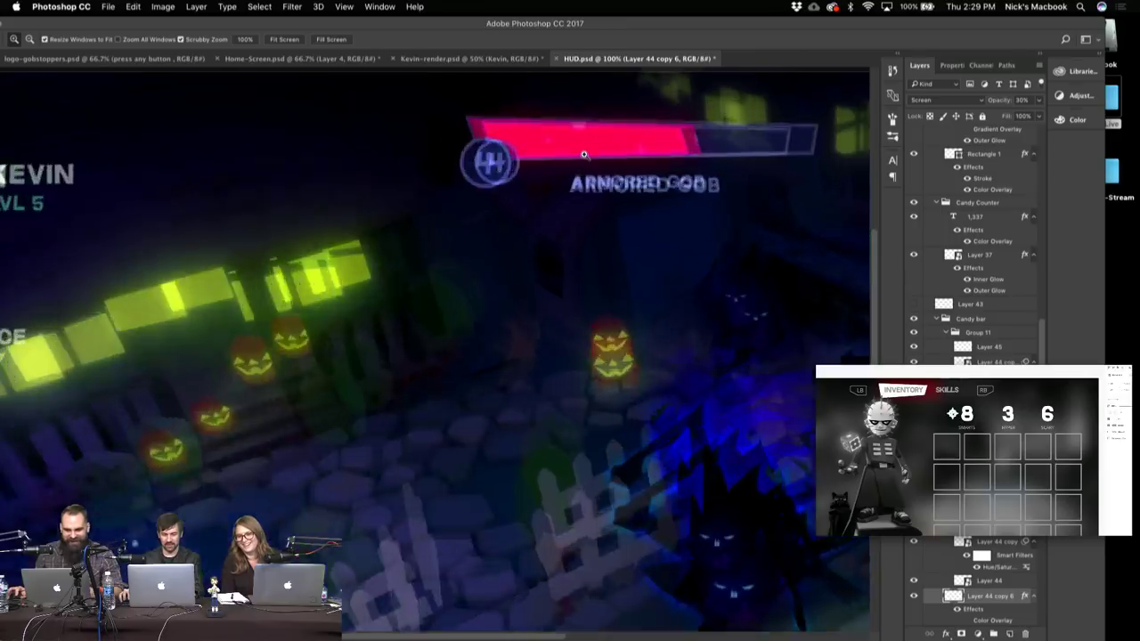
pyautogui.moveTo(549, 273); pyautogui.dragTo(515, 294)
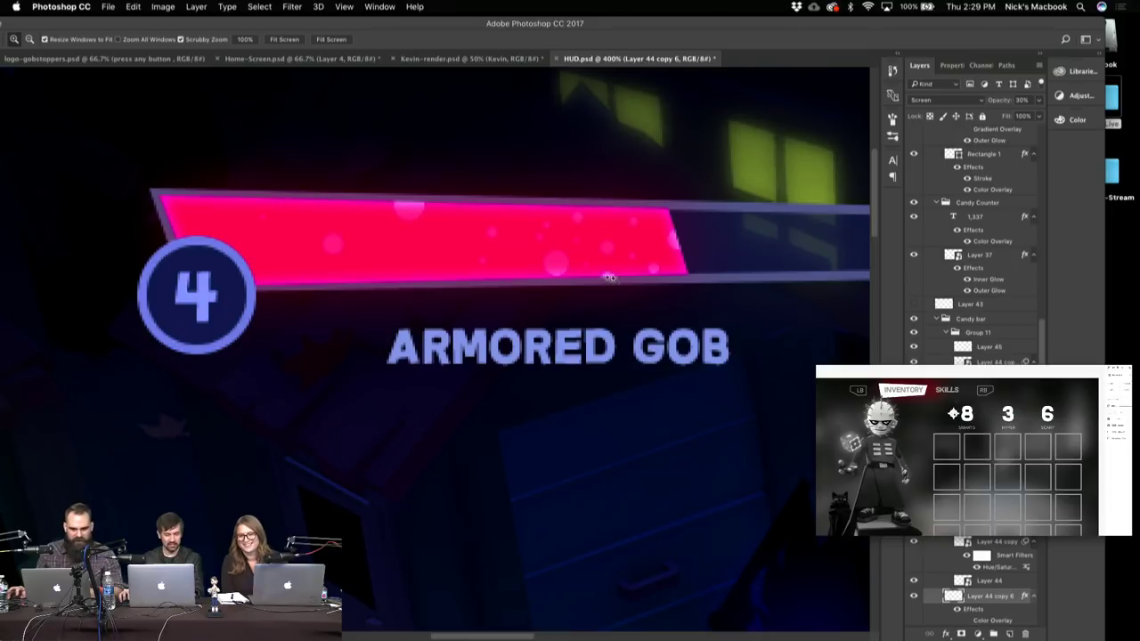
pyautogui.scroll(-4, 609, 278)
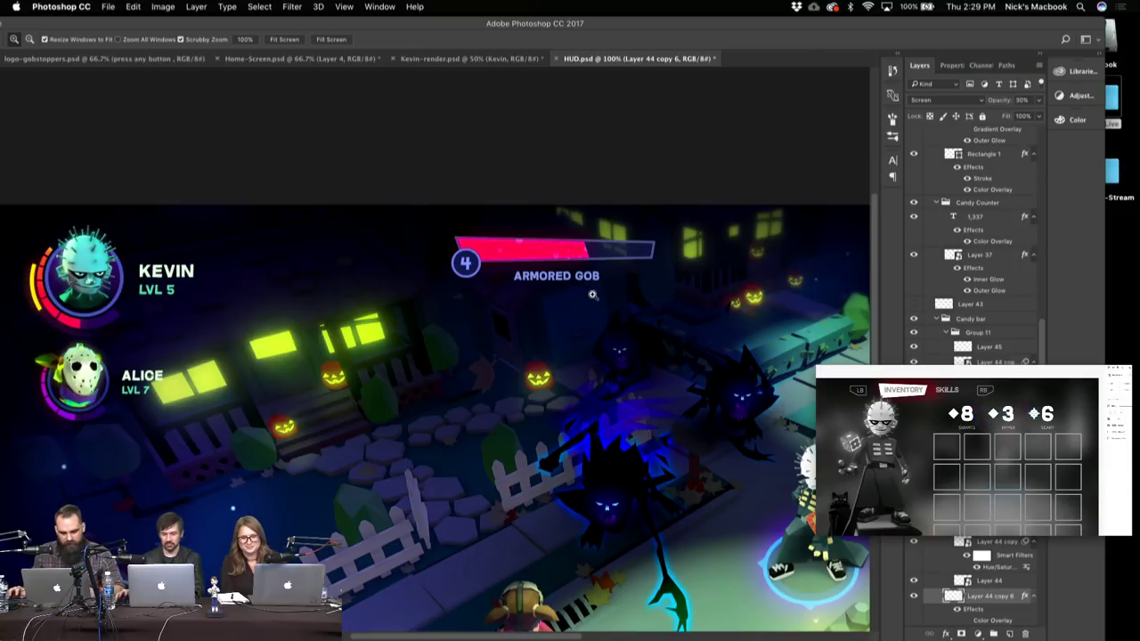
pyautogui.scroll(-1, 587, 290)
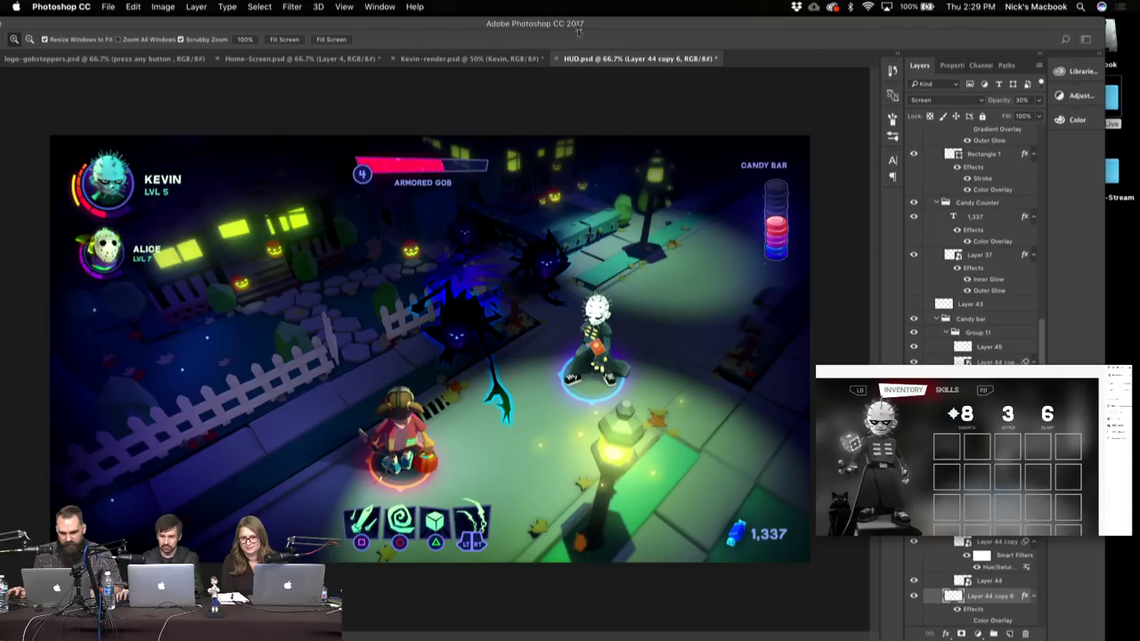
pyautogui.moveTo(577, 25); pyautogui.dragTo(574, 19)
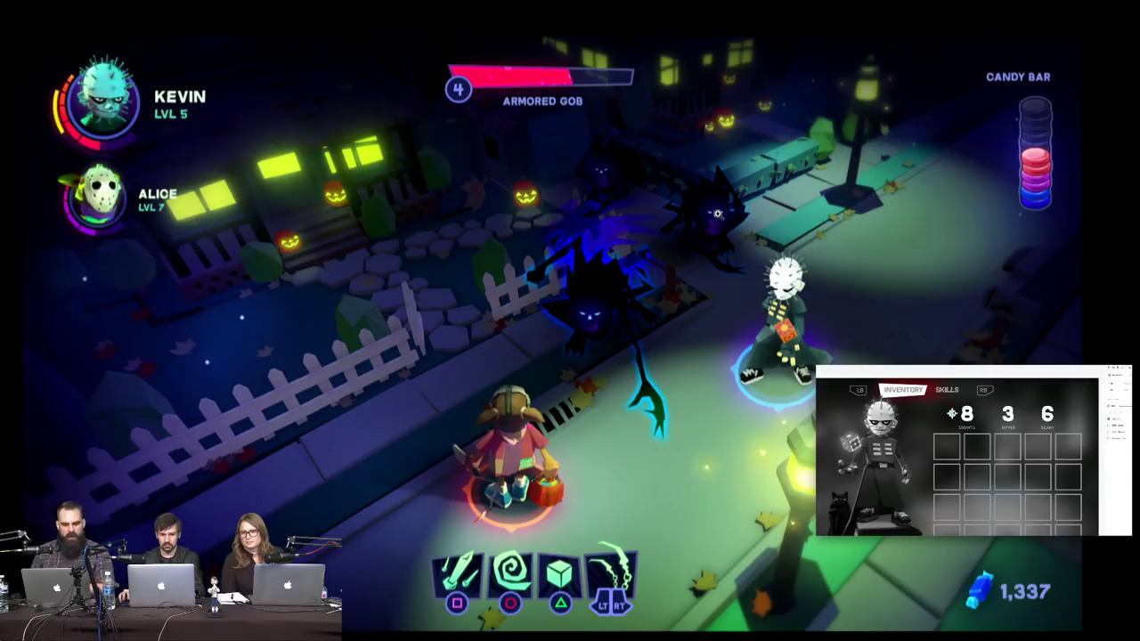
# - In the Gobbstoppers-UI inventory screen, place diamond icons beside the Hyper and Scary stat numbers
pyautogui.click(992, 413)
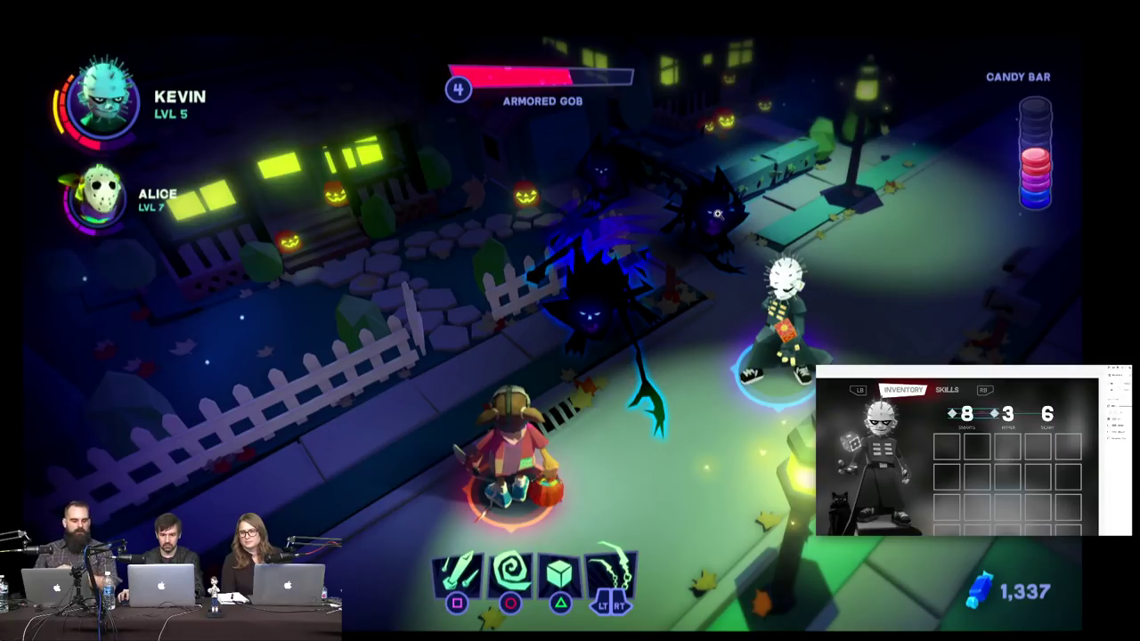
pyautogui.hotkey('ctrl', 'z')
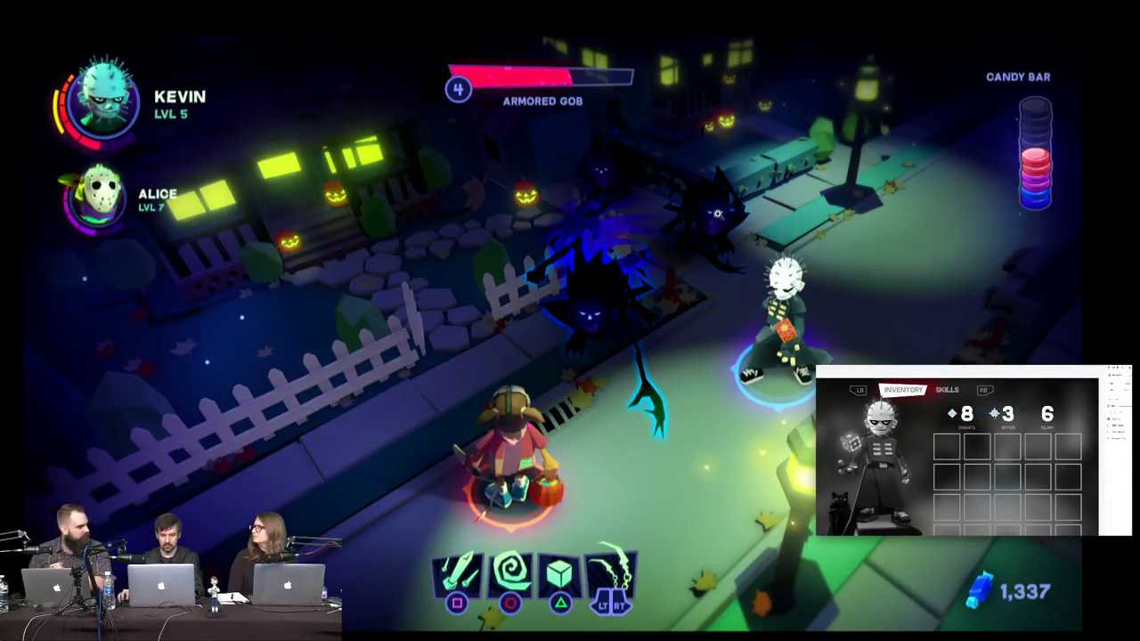
pyautogui.click(1025, 414)
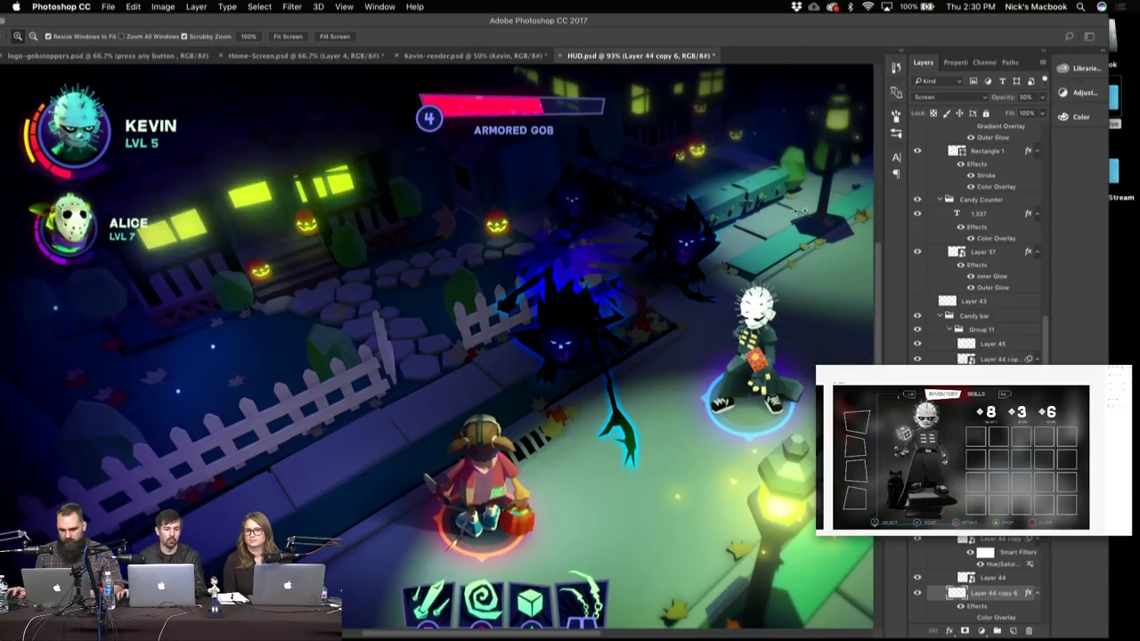
# - Collapse and hide the UI group, show the wireframe Group 12, and turn on Hue/Saturation 1 for a grayscale view
pyautogui.scroll(10, 941, 148)
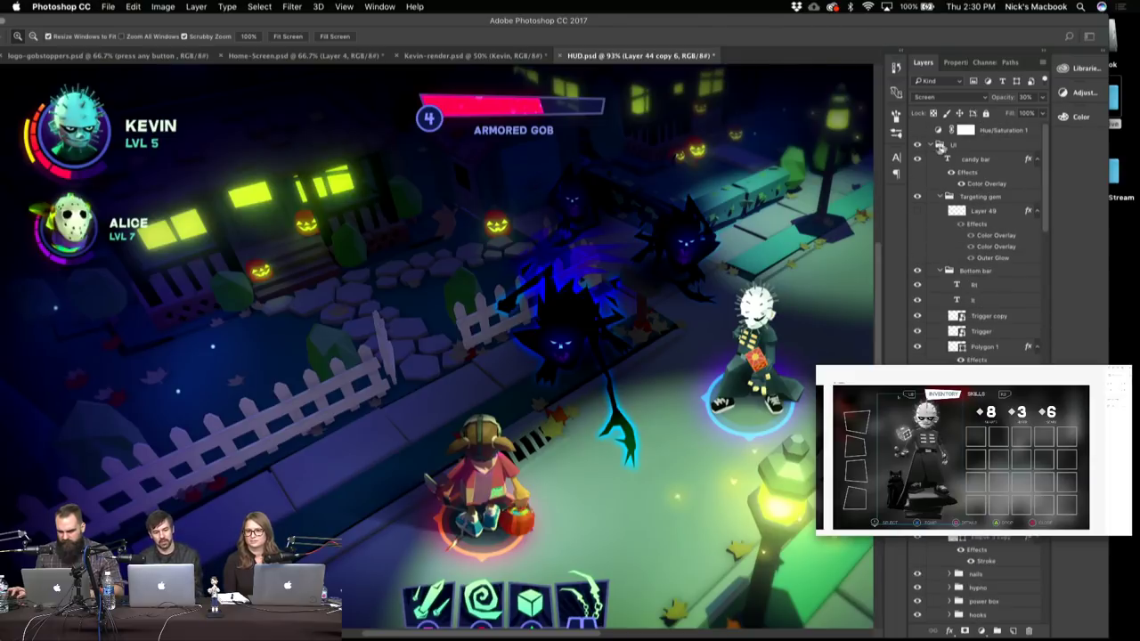
pyautogui.click(932, 145)
pyautogui.click(919, 146)
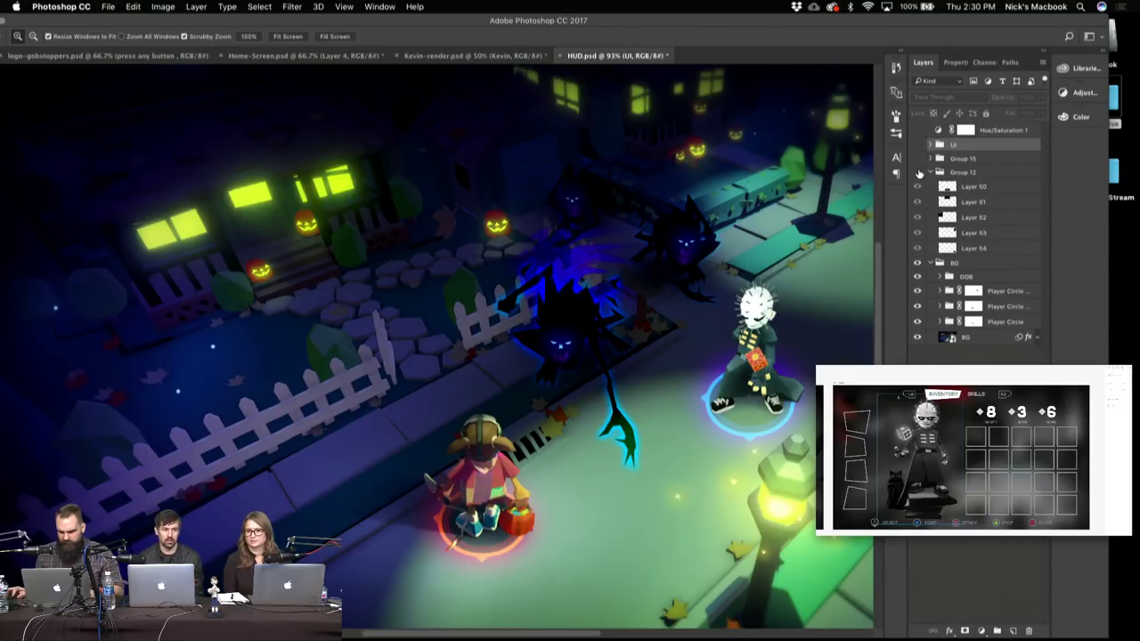
pyautogui.click(962, 172)
pyautogui.press('v')
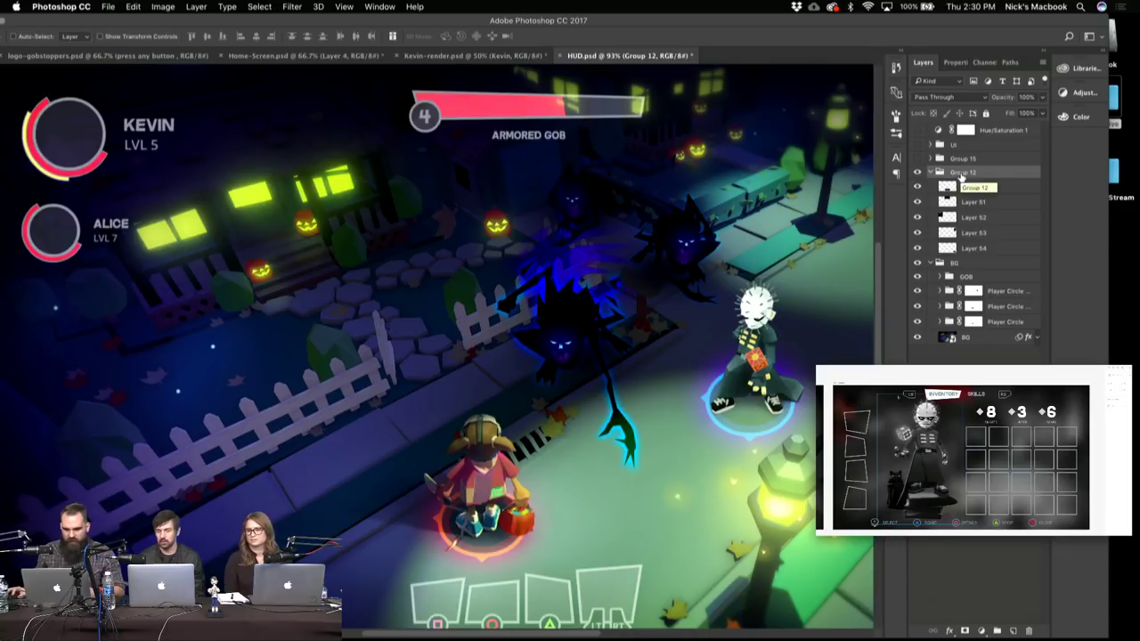
pyautogui.click(917, 130)
pyautogui.press('z')
pyautogui.press('super+minus')
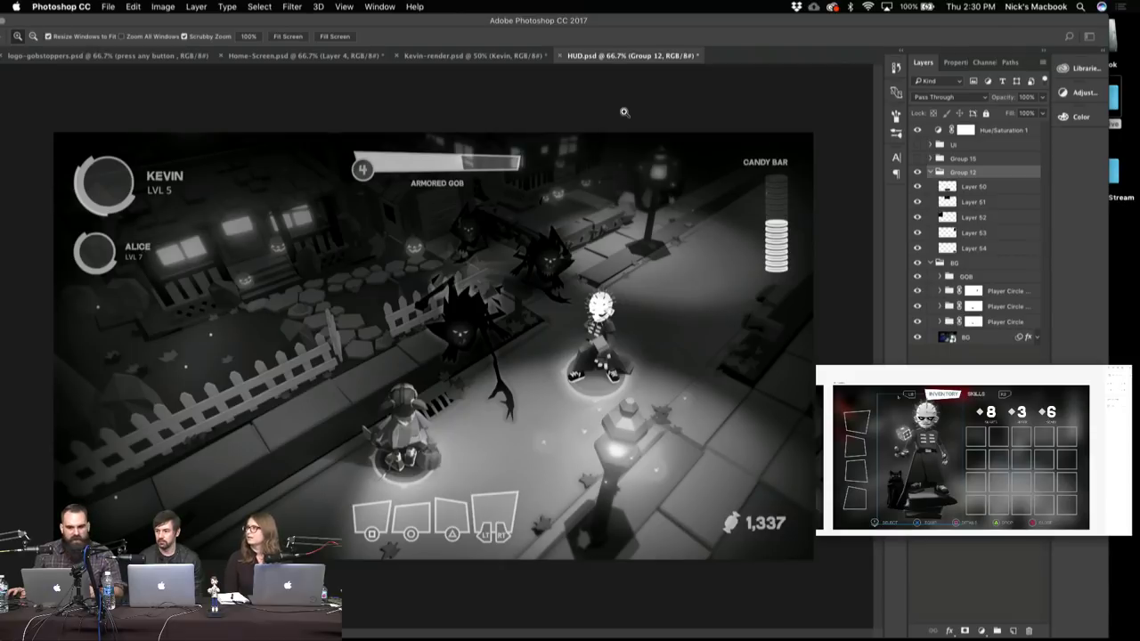
# - Hide Group 12 and the Hue/Saturation 1 adjustment, and show the finished UI group in color
pyautogui.click(918, 172)
pyautogui.click(917, 145)
pyautogui.click(917, 130)
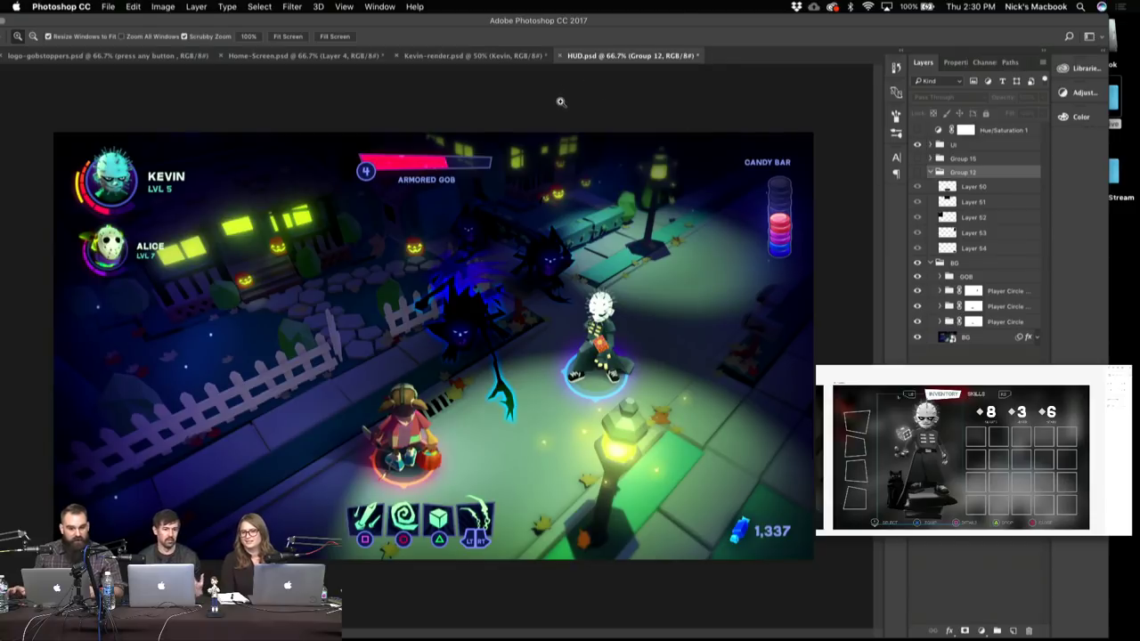
# - Check the finished HUD and bare background in grayscale by toggling Hue/Saturation 1 and the UI group, then restore both
pyautogui.click(917, 131)
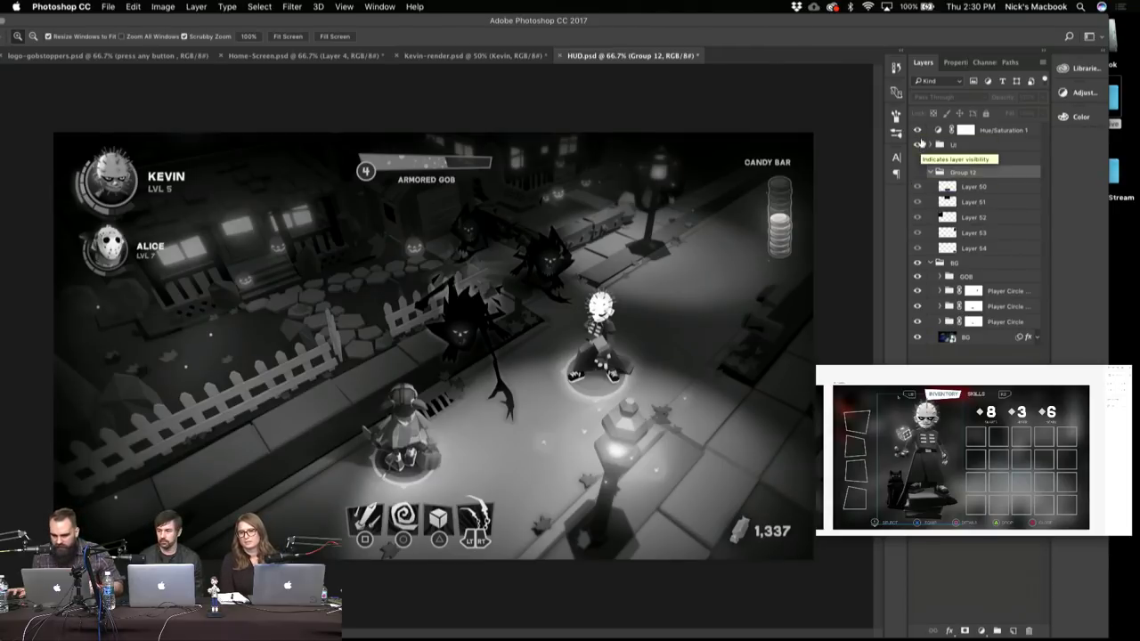
pyautogui.click(917, 145)
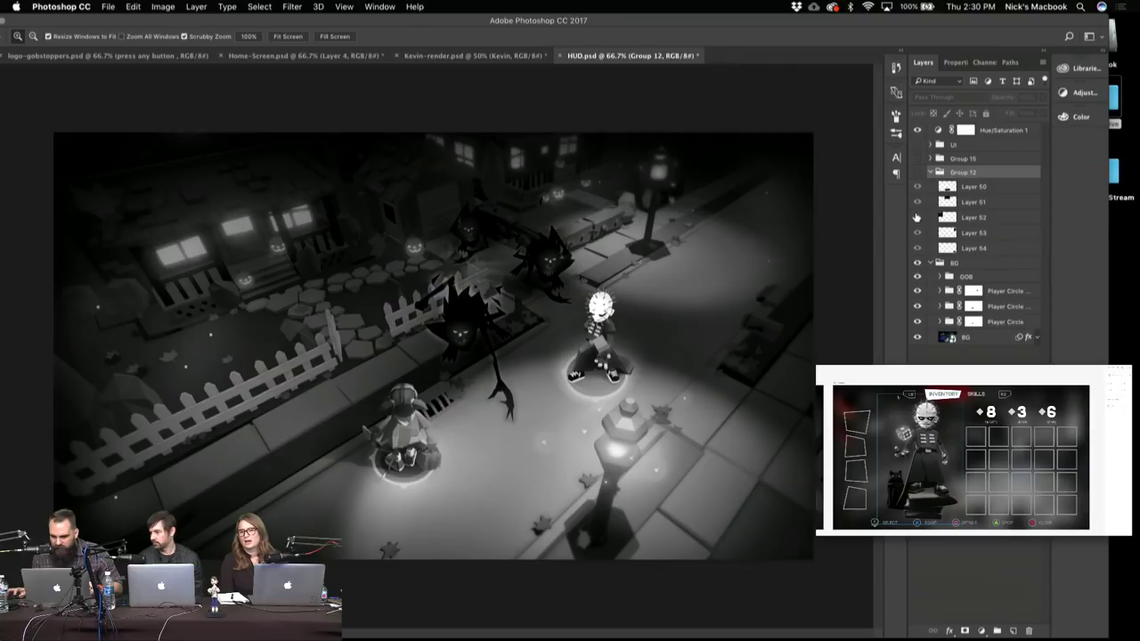
pyautogui.click(918, 145)
pyautogui.click(918, 130)
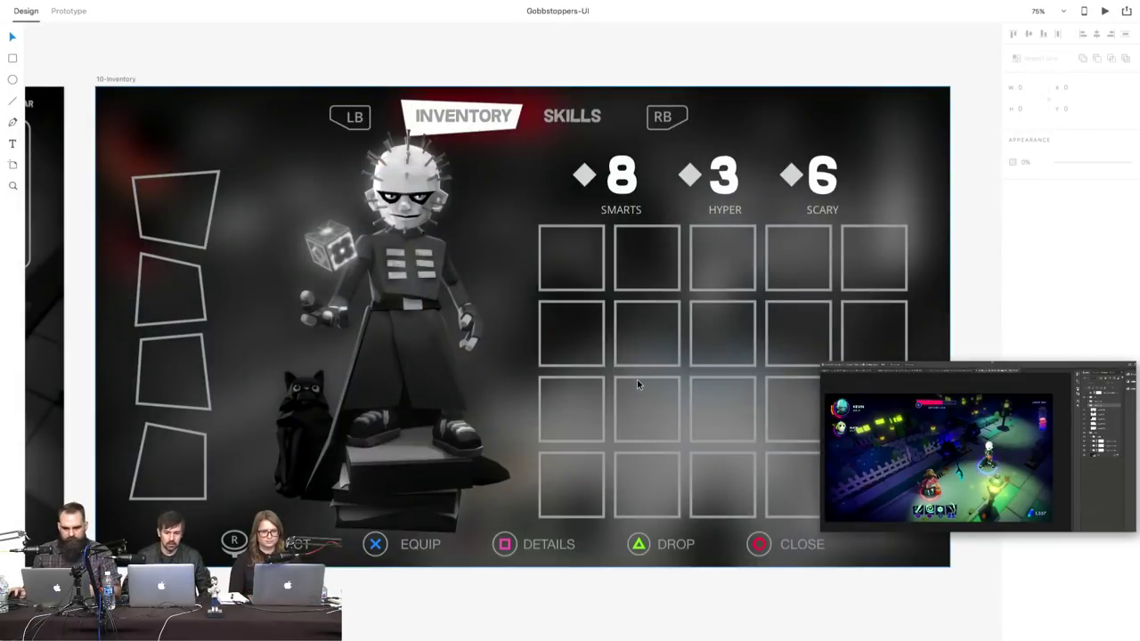
# - Review the diamond icons and the Smarts, Hyper and Scary numbers on the inventory screen
pyautogui.click(585, 177)
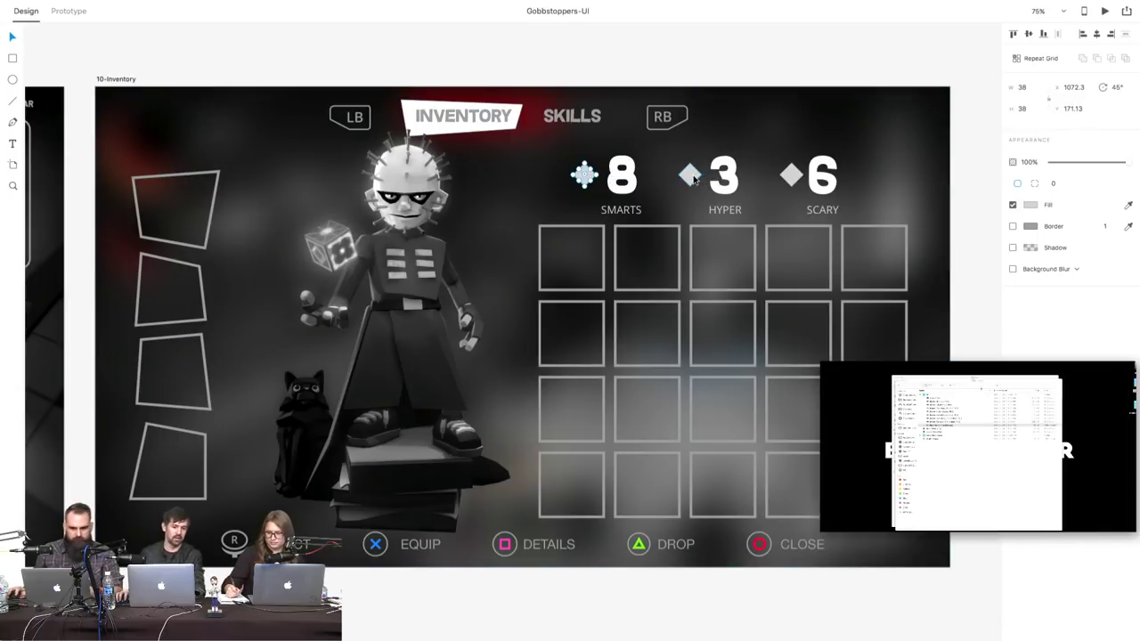
pyautogui.click(692, 177)
pyautogui.click(794, 178)
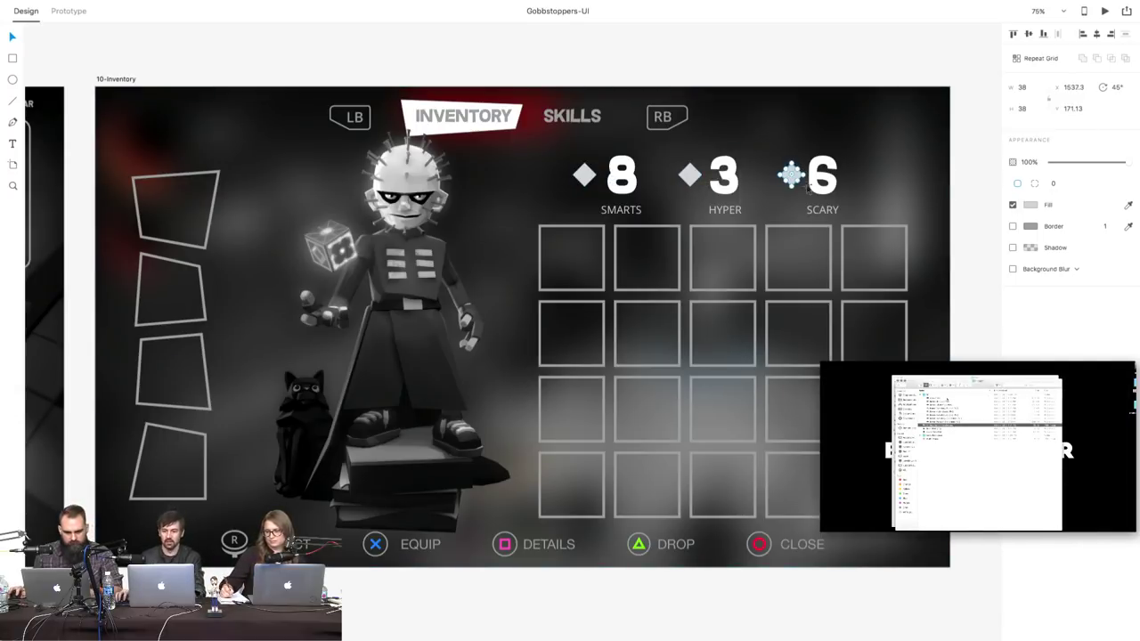
pyautogui.click(823, 179)
pyautogui.click(724, 177)
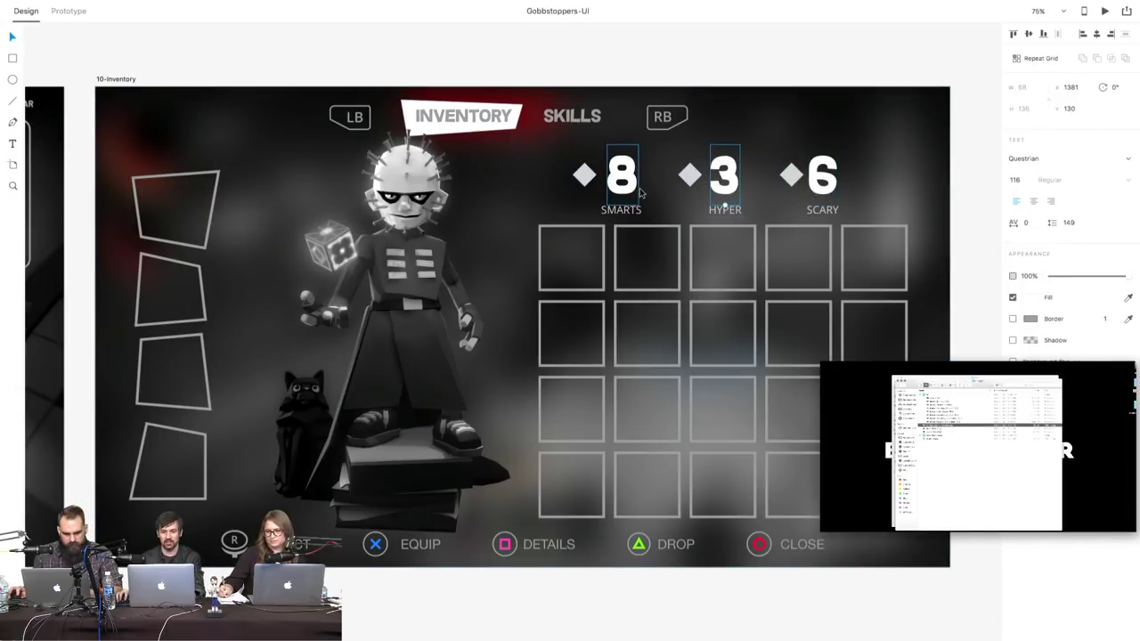
pyautogui.click(634, 187)
pyautogui.click(820, 182)
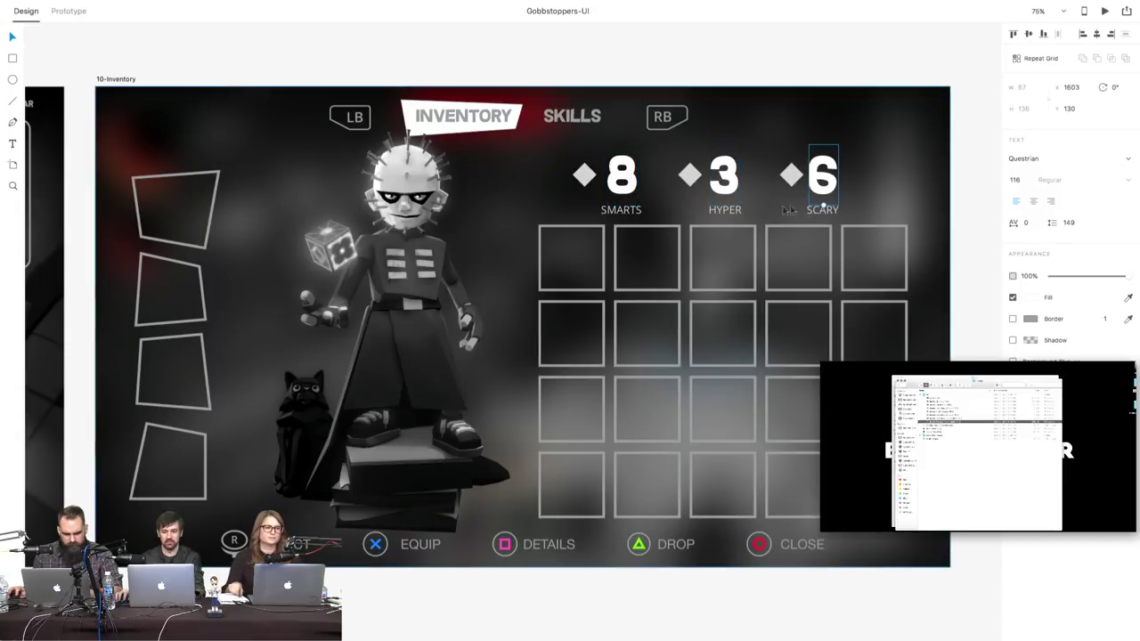
pyautogui.click(634, 189)
pyautogui.scroll(-2, 537, 219)
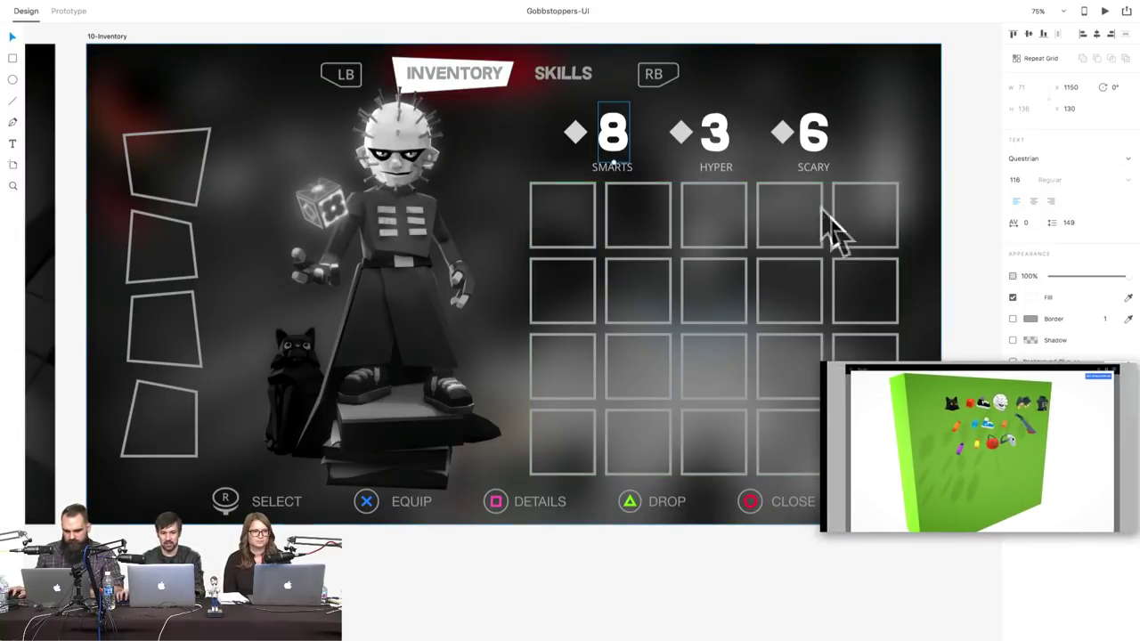
pyautogui.hscroll(-3, 641, 247)
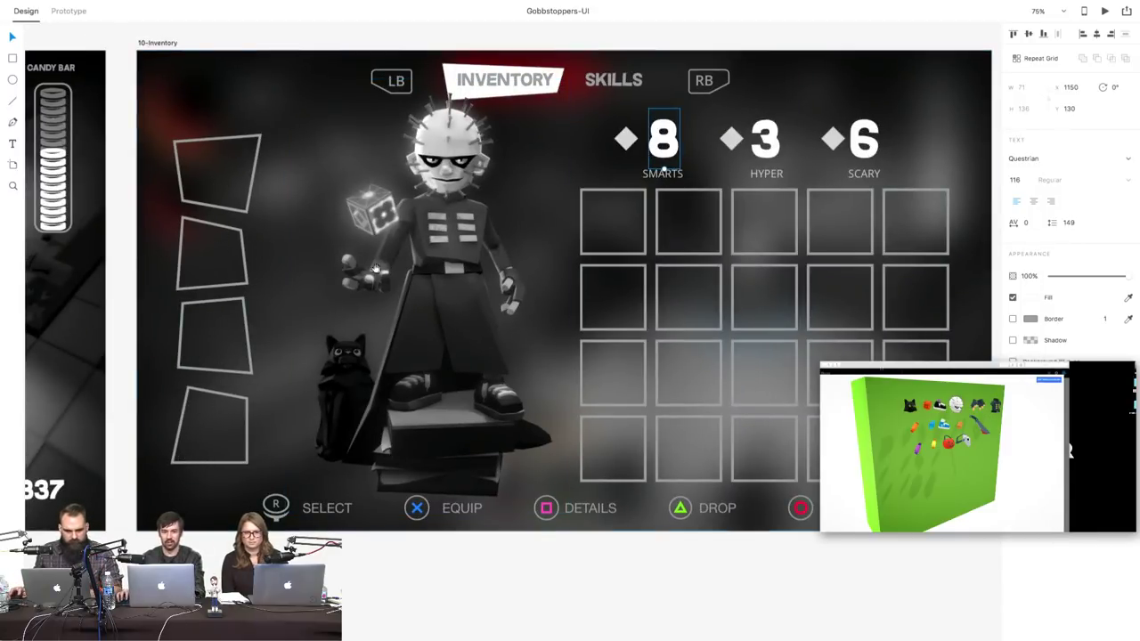
pyautogui.hscroll(-1, 376, 267)
pyautogui.scroll(2, 267, 222)
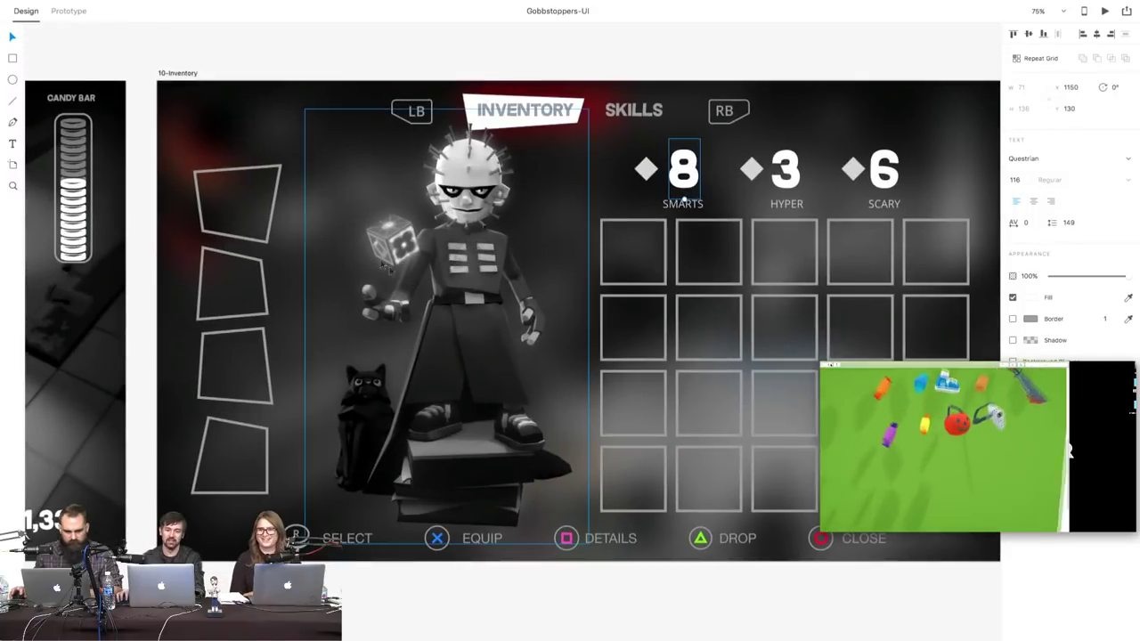
# - Review the four skewed equipment slots beside the character on the inventory screen
pyautogui.click(241, 204)
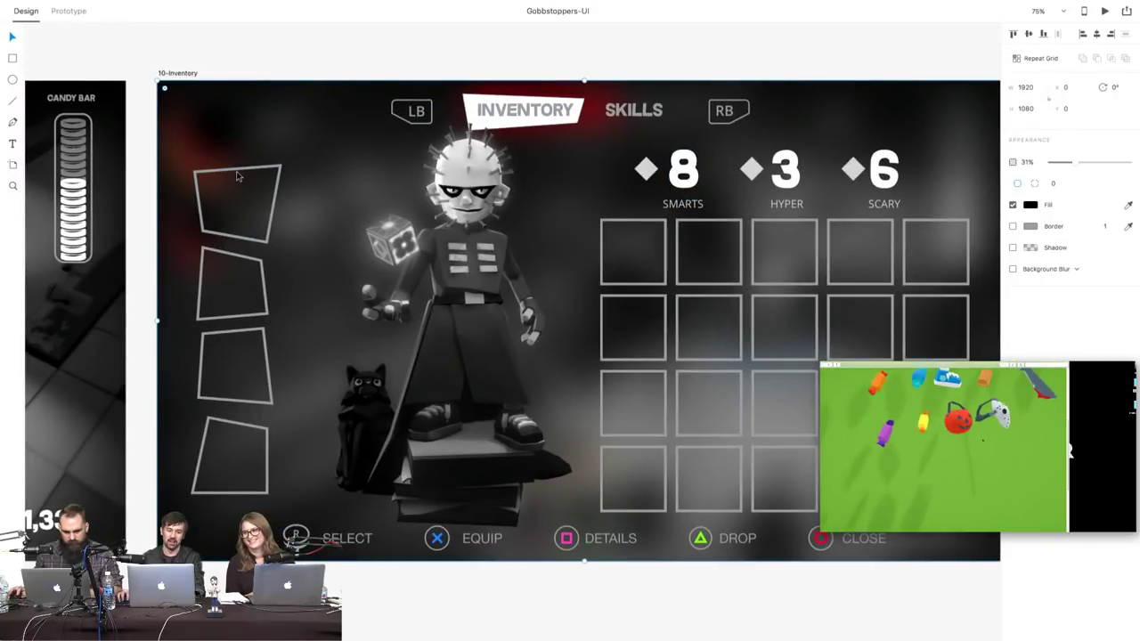
pyautogui.click(238, 175)
pyautogui.click(225, 284)
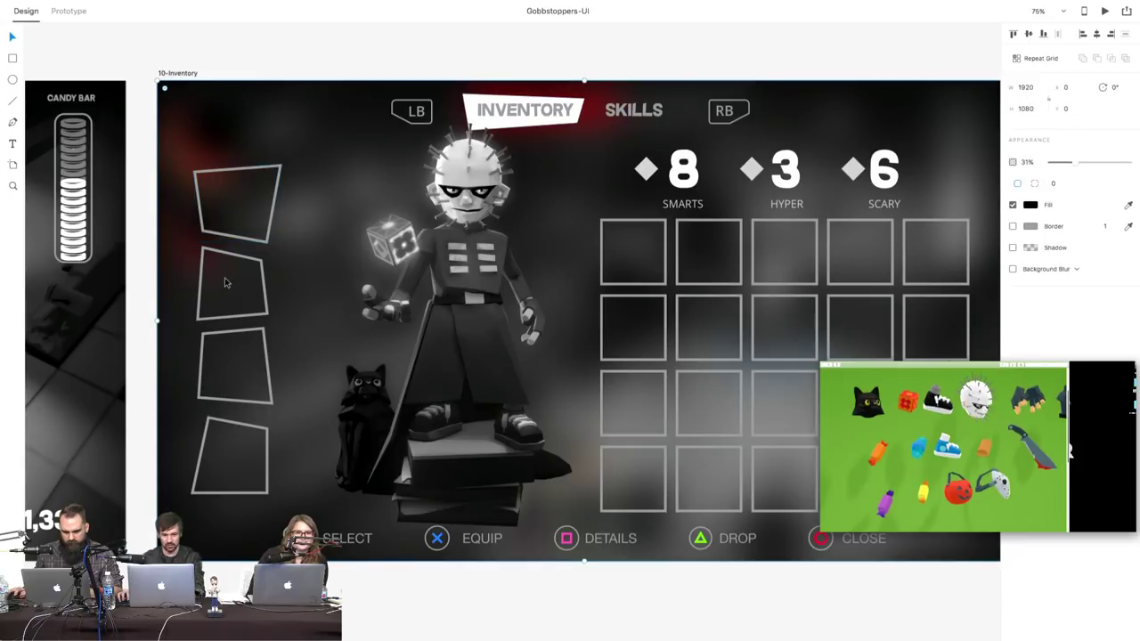
pyautogui.click(233, 256)
pyautogui.click(245, 336)
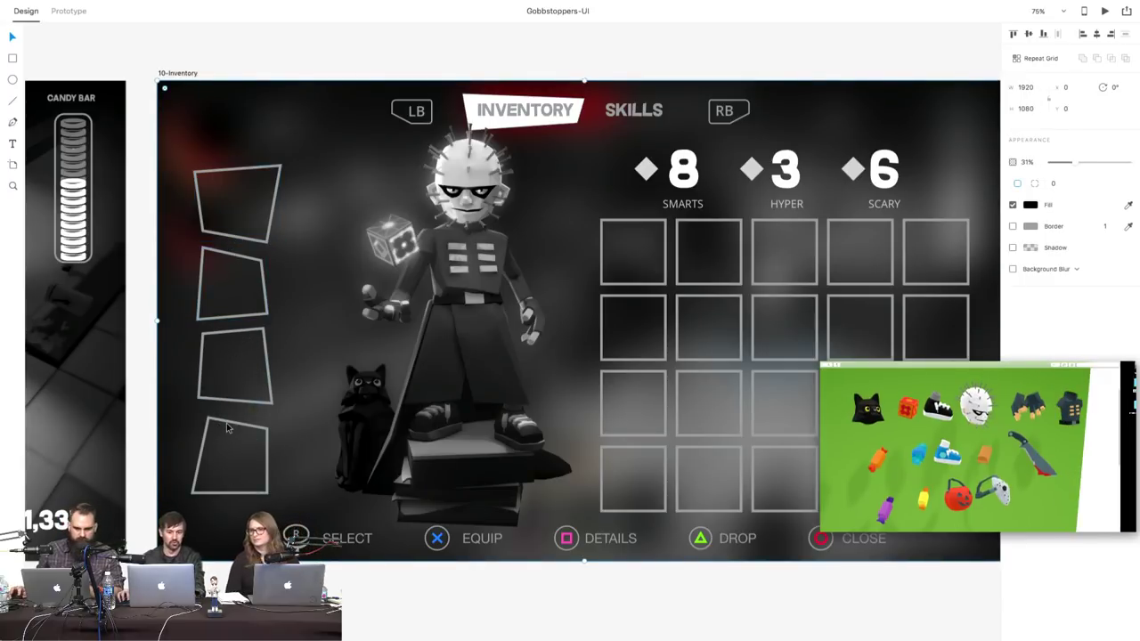
pyautogui.press('Escape')
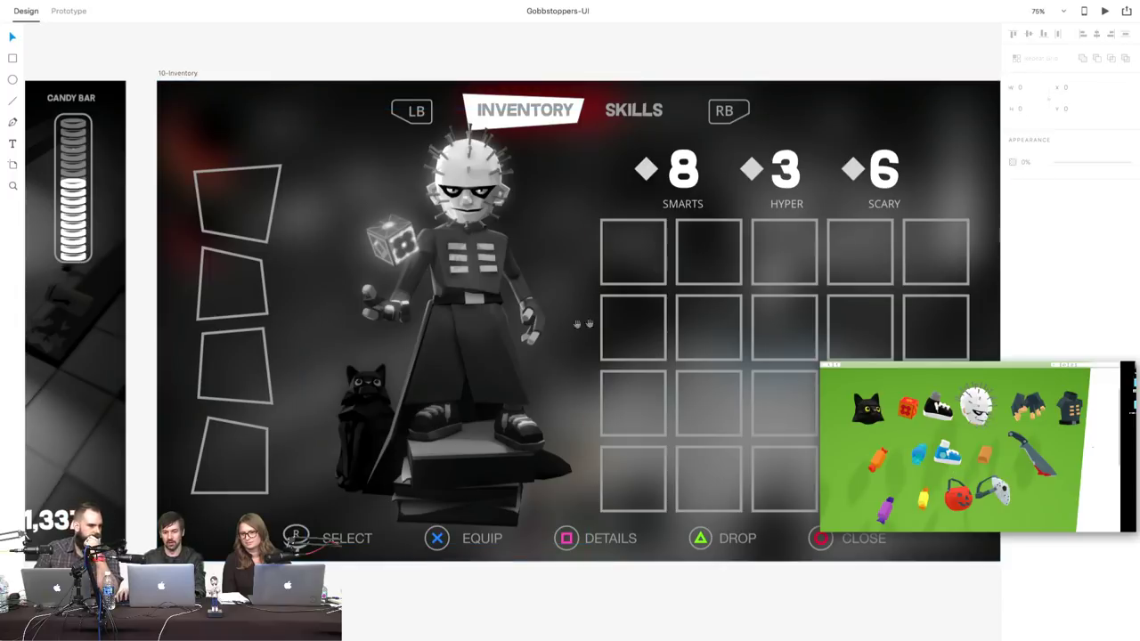
pyautogui.hscroll(4, 577, 323)
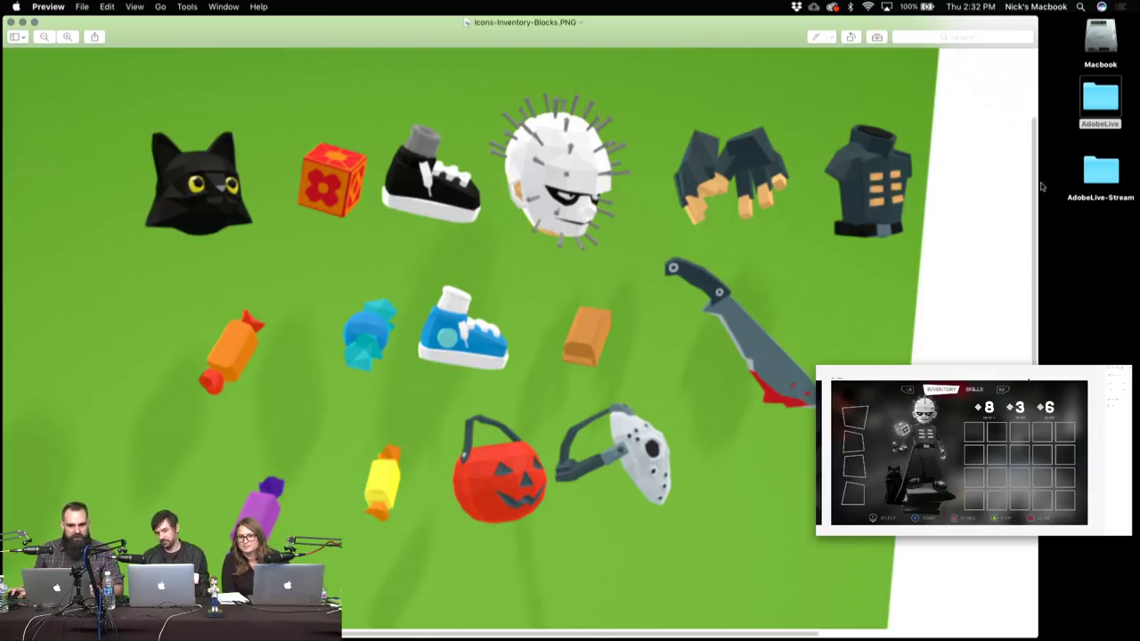
# - Switch to Finder and open inventory-icons.psd from the AdobeLive psd folder in Photoshop
pyautogui.moveTo(218, 43); pyautogui.dragTo(286, 314)
pyautogui.click(433, 176)
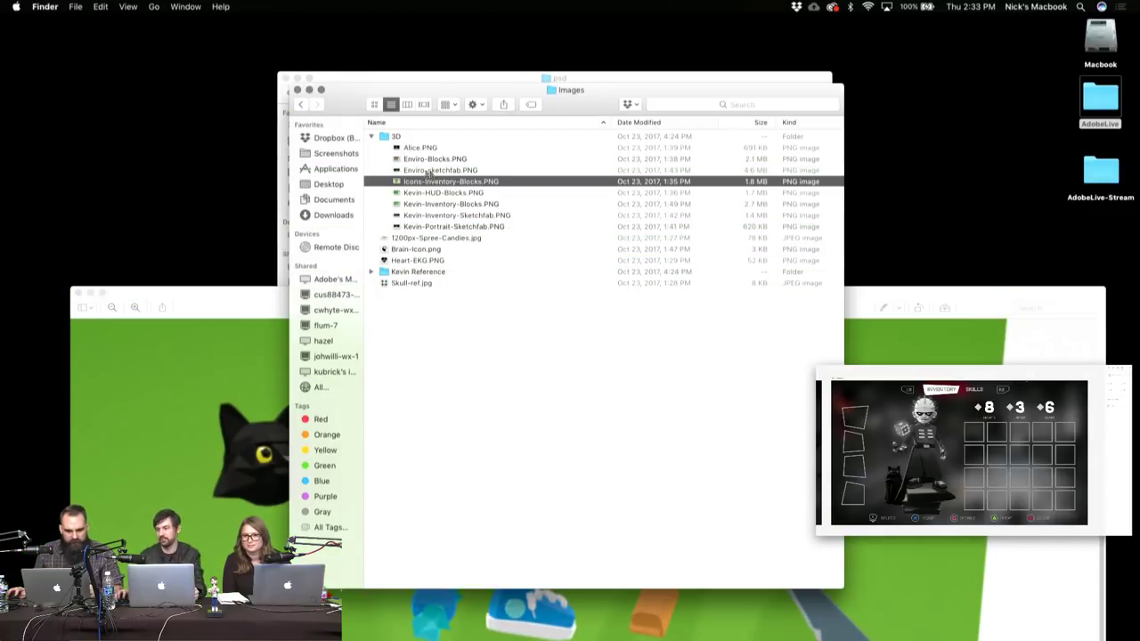
pyautogui.click(307, 105)
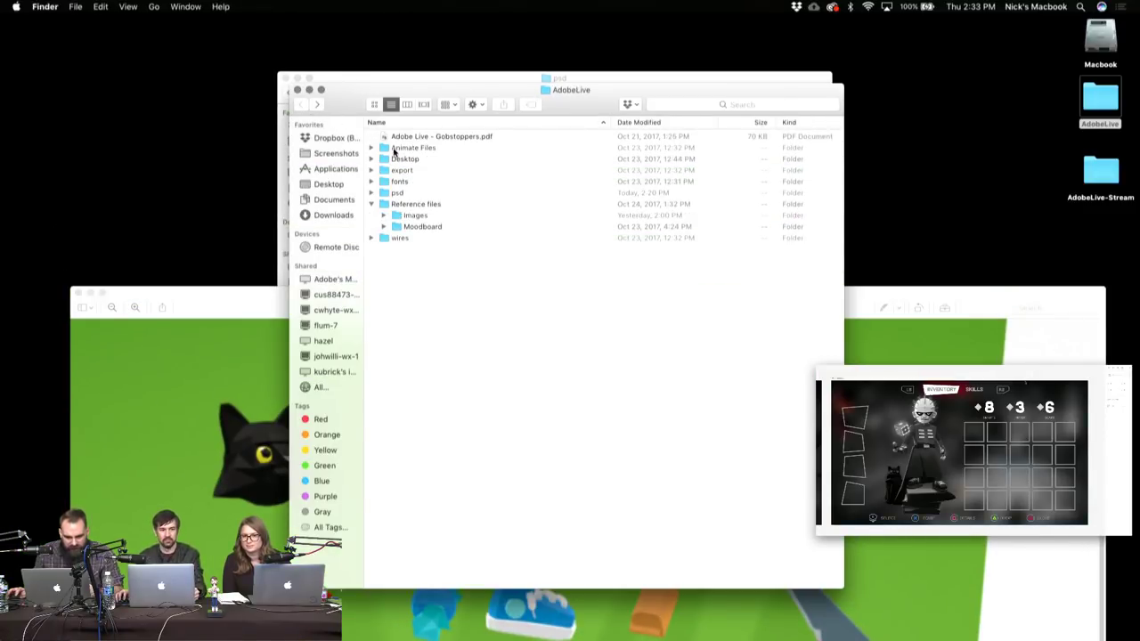
pyautogui.moveTo(364, 100); pyautogui.dragTo(395, 110)
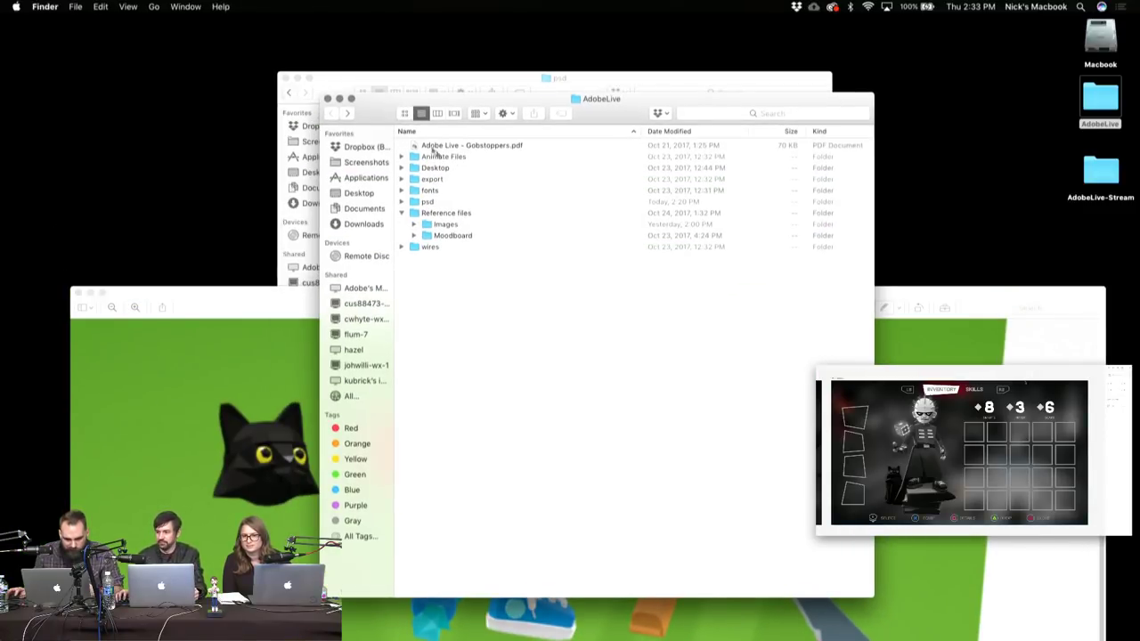
pyautogui.doubleClick(432, 201)
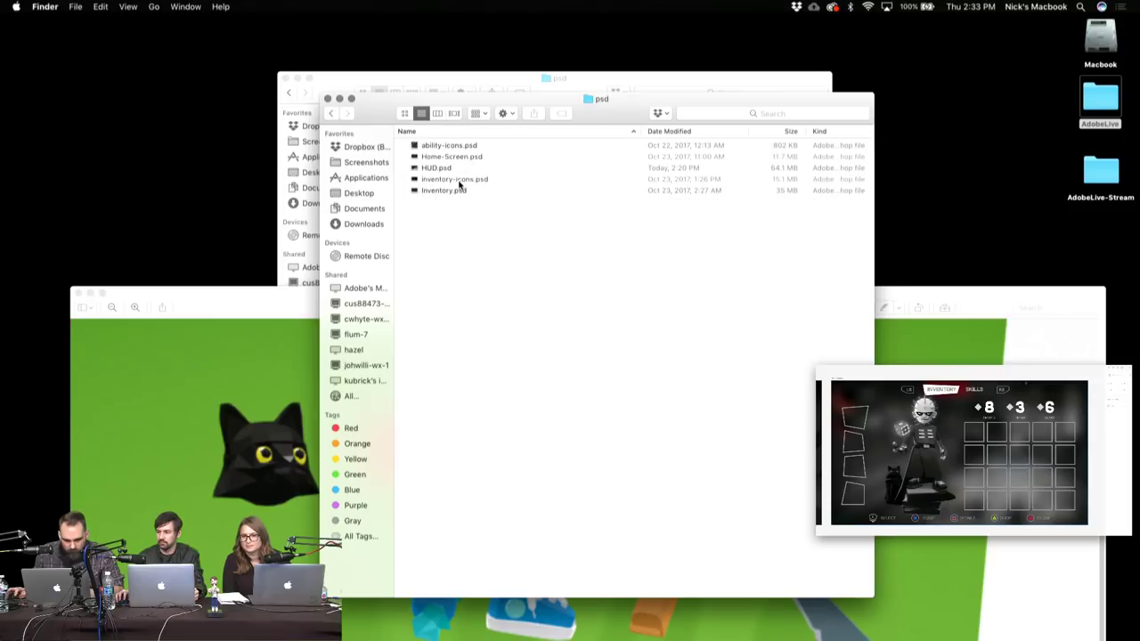
pyautogui.doubleClick(459, 180)
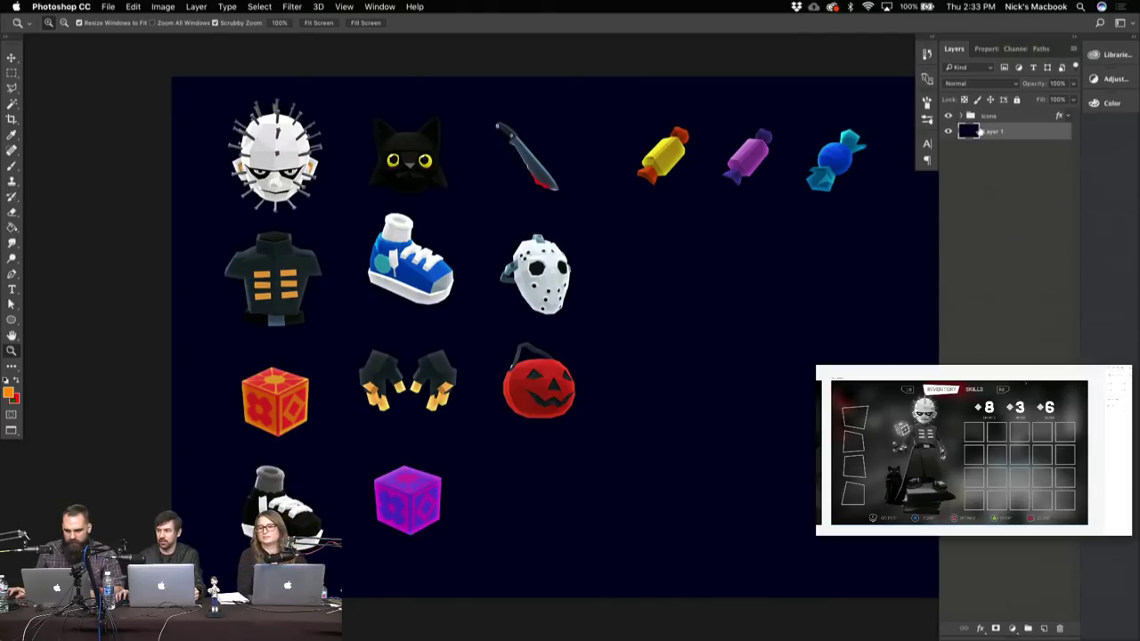
# - Expand the Icons group and collapse the smart filter lists of all its layers
pyautogui.hotkey('alt', ']')
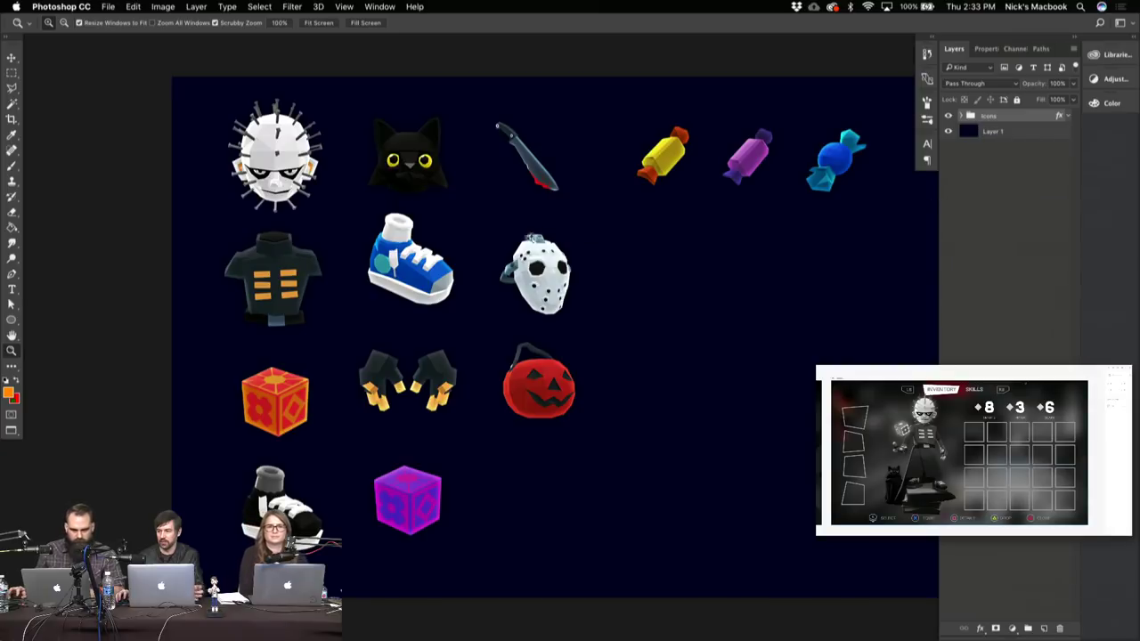
pyautogui.click(963, 114)
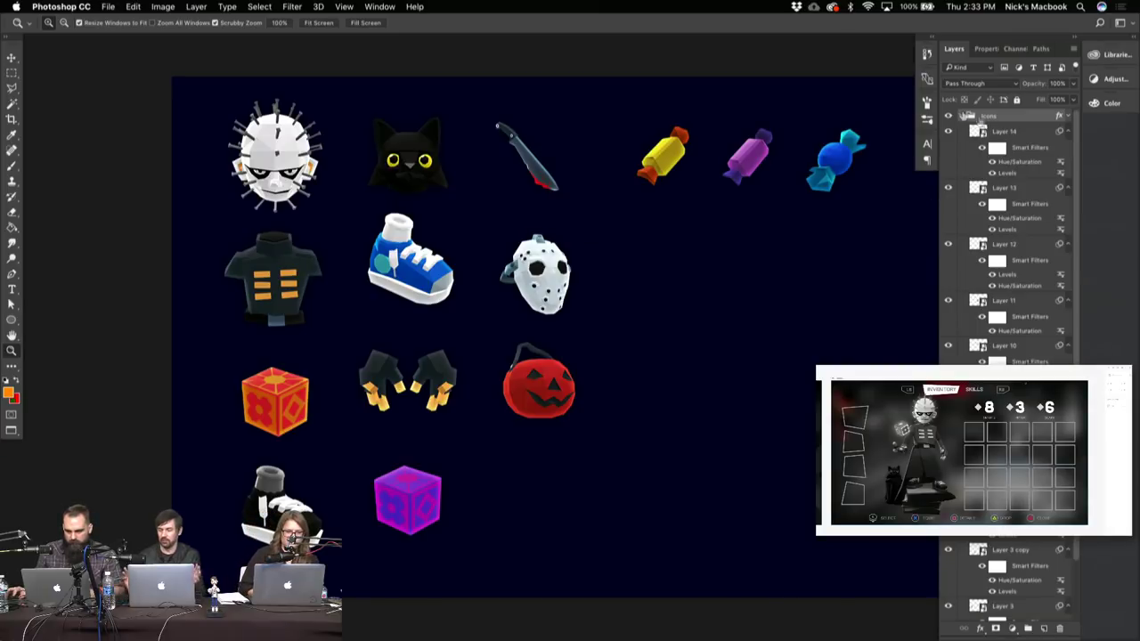
pyautogui.click(1070, 149)
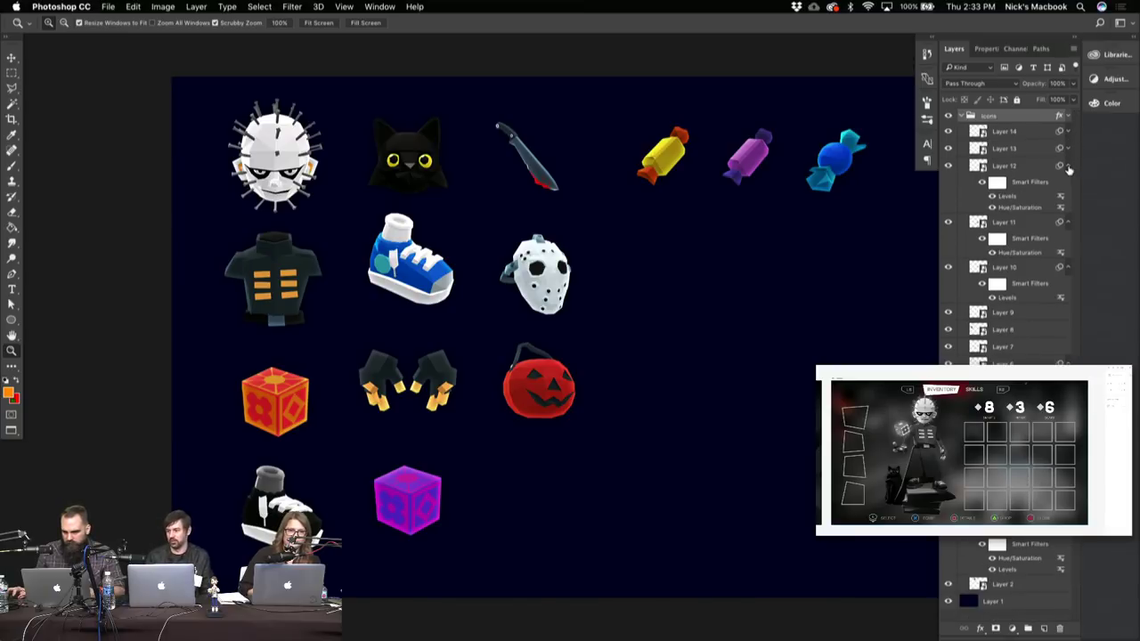
pyautogui.click(1070, 167)
pyautogui.click(1069, 183)
pyautogui.click(1068, 200)
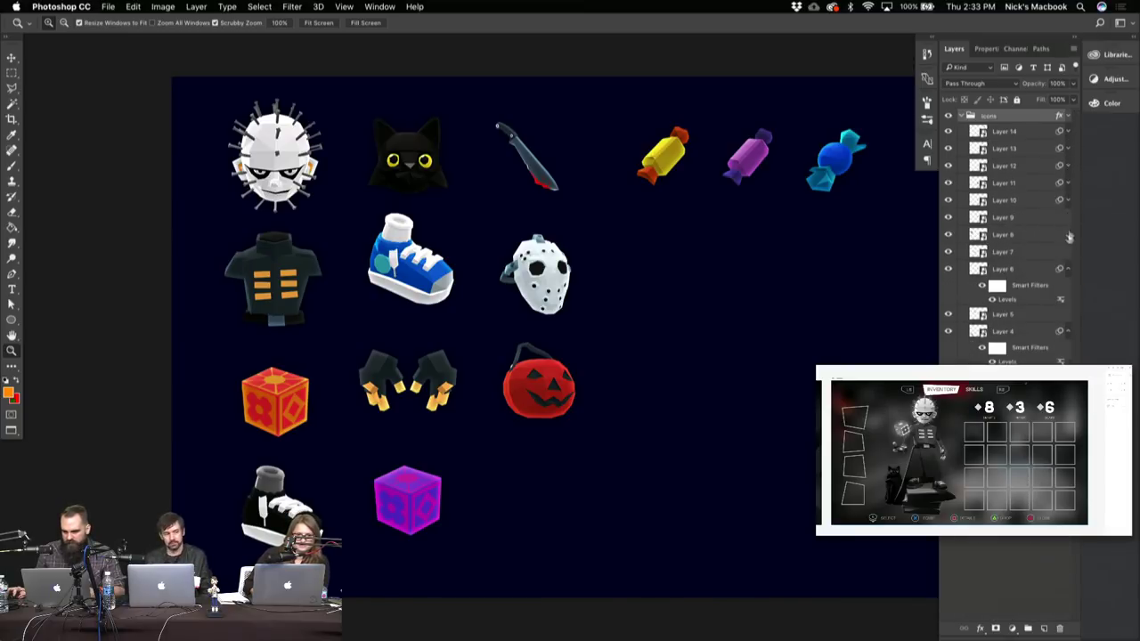
pyautogui.click(1069, 269)
pyautogui.click(1069, 304)
pyautogui.click(1069, 321)
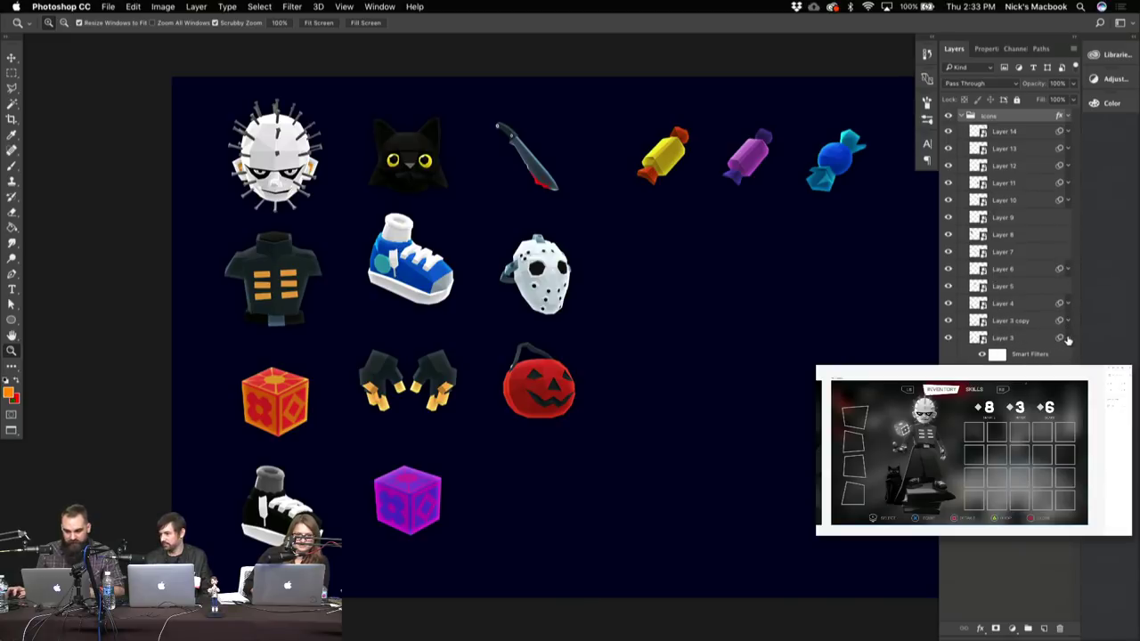
pyautogui.click(1068, 338)
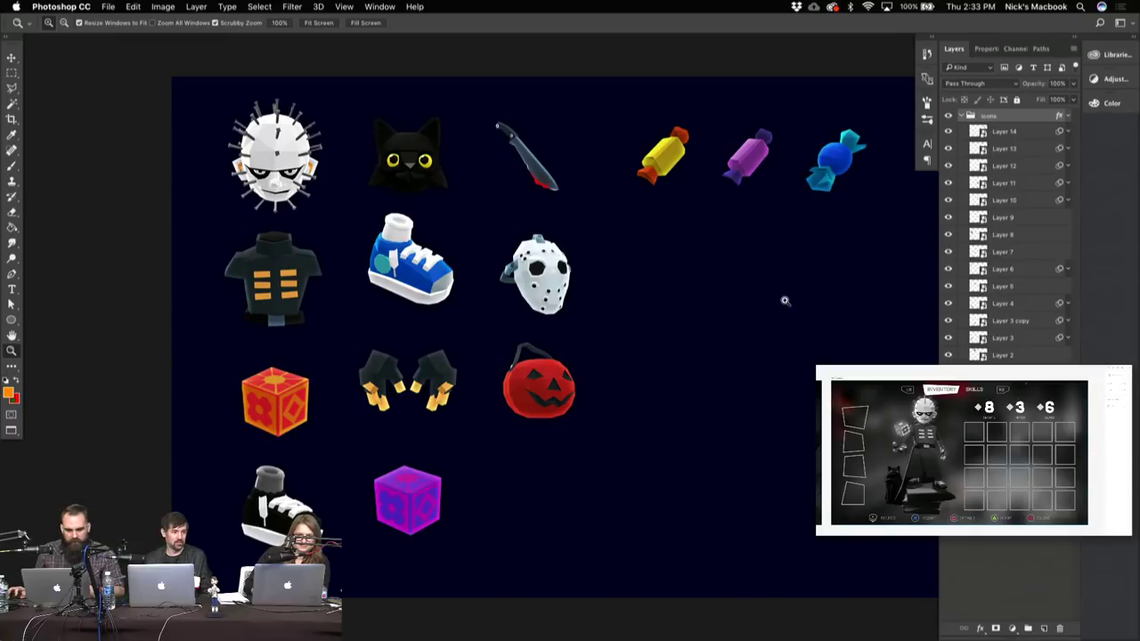
# - Expand the Icons group's effects and compare the icons with and without Inner Glow, leaving it on
pyautogui.click(1005, 132)
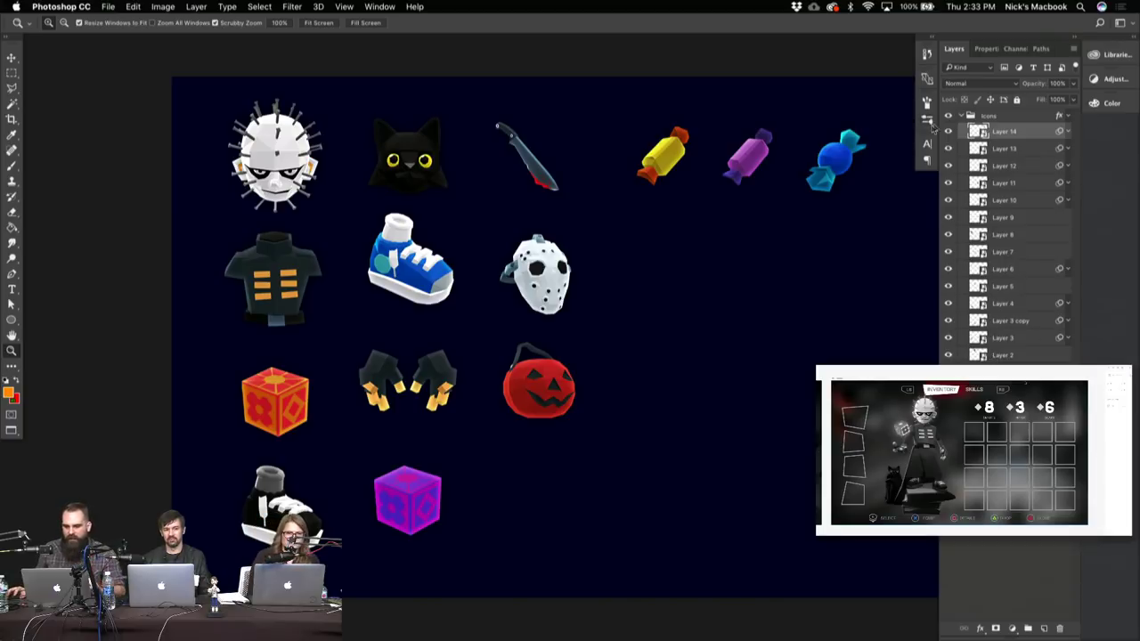
pyautogui.click(1067, 116)
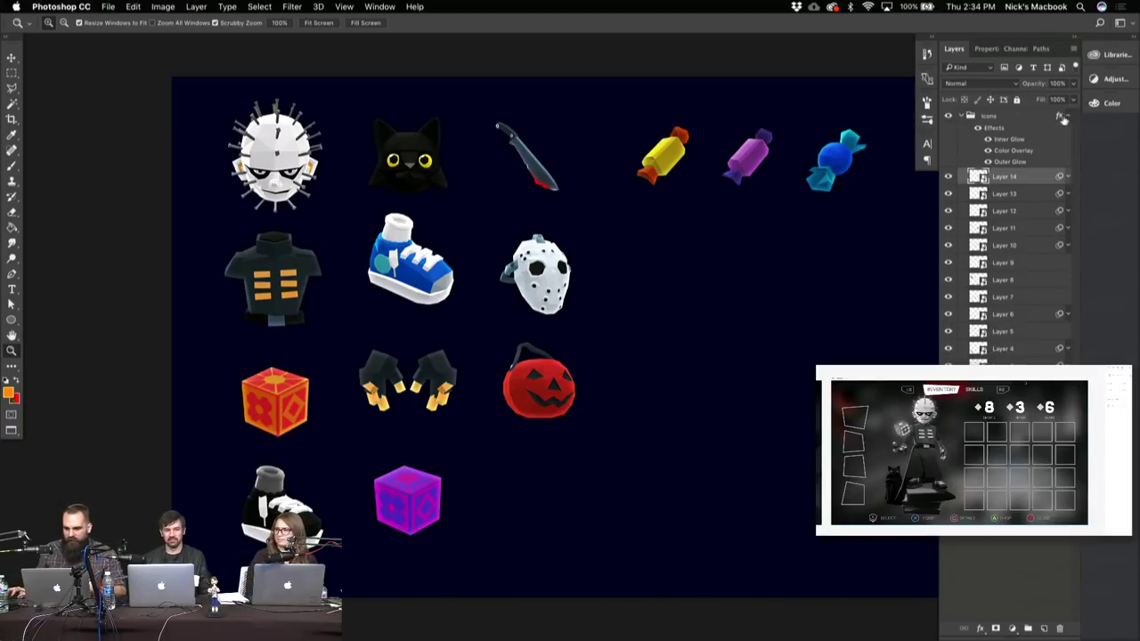
pyautogui.click(987, 140)
pyautogui.click(988, 140)
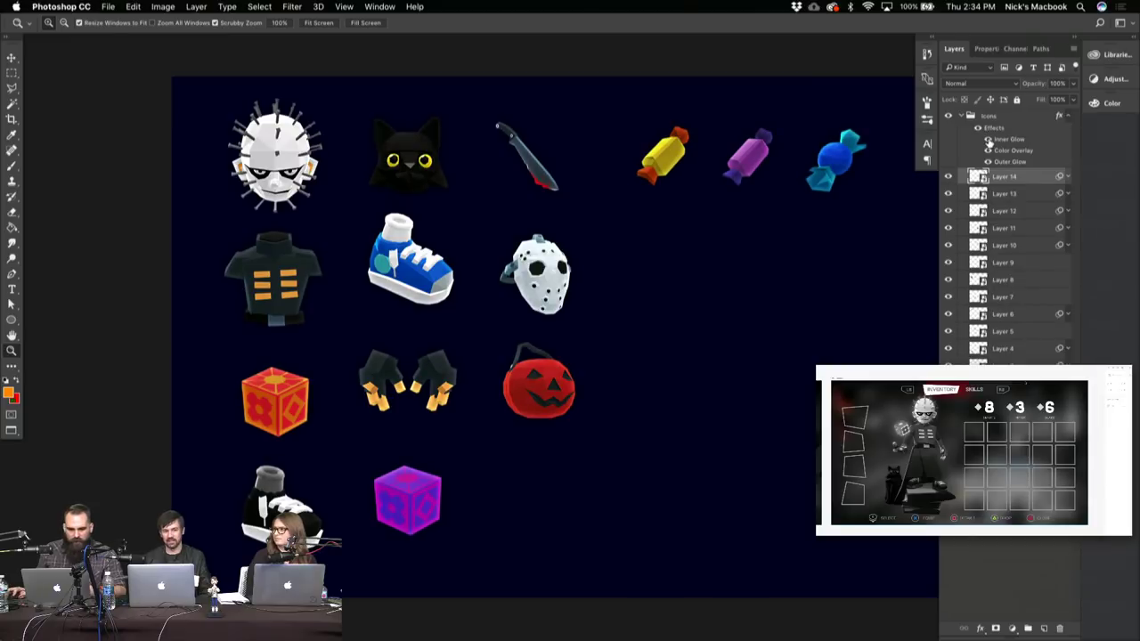
pyautogui.click(988, 139)
pyautogui.click(988, 140)
pyautogui.click(988, 140)
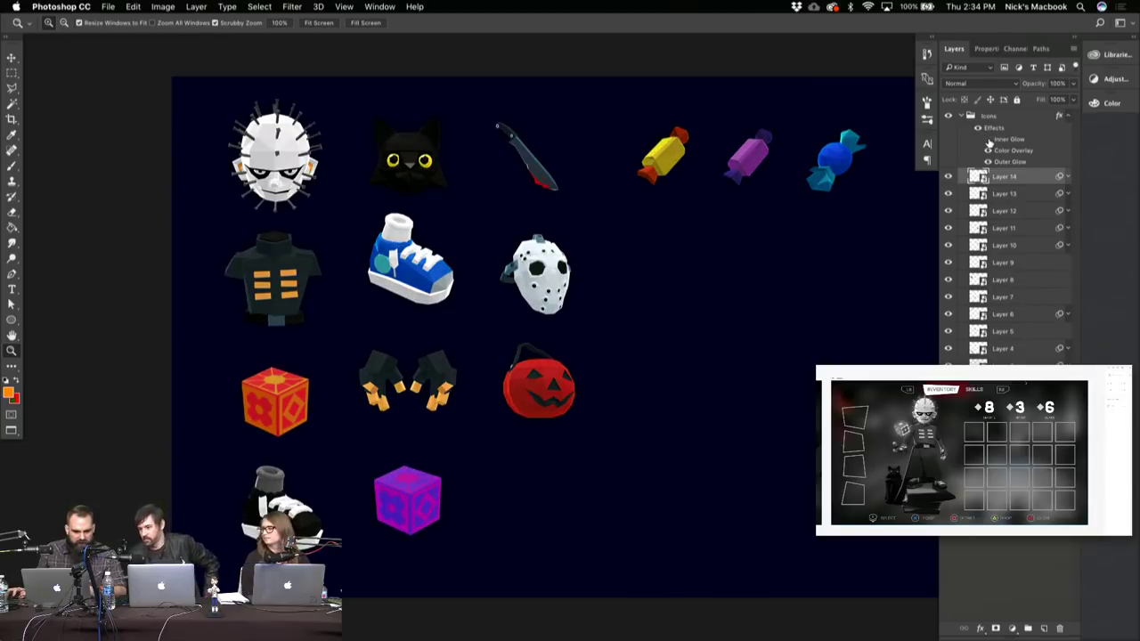
pyautogui.click(987, 140)
# - Compare the icons with and without the group's Color Overlay effect, leaving it on
pyautogui.click(987, 150)
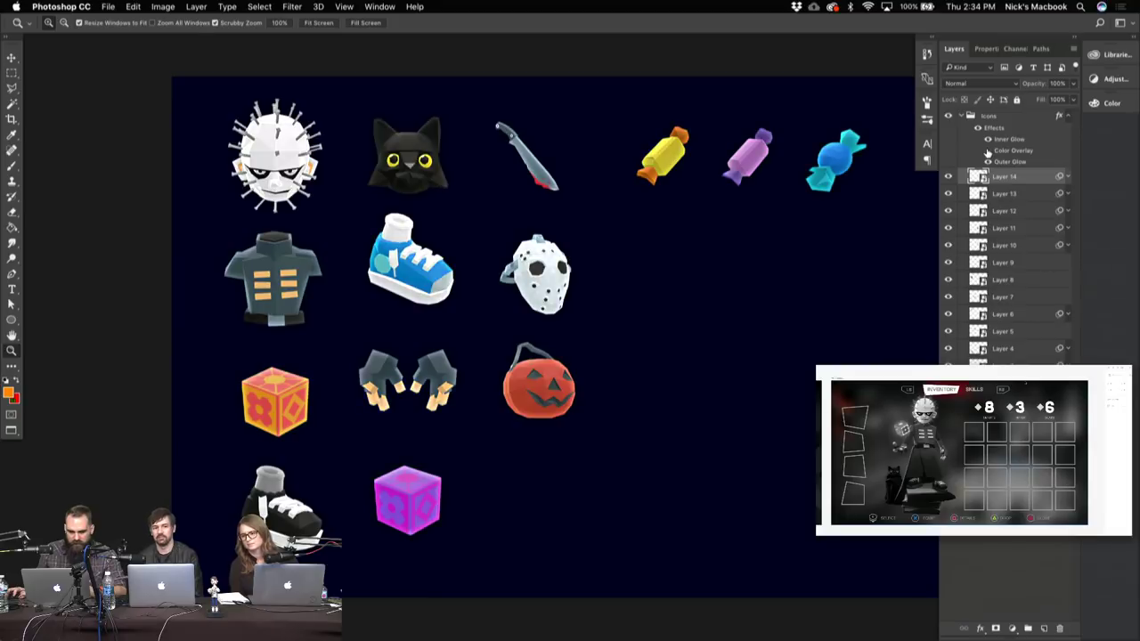
pyautogui.click(986, 150)
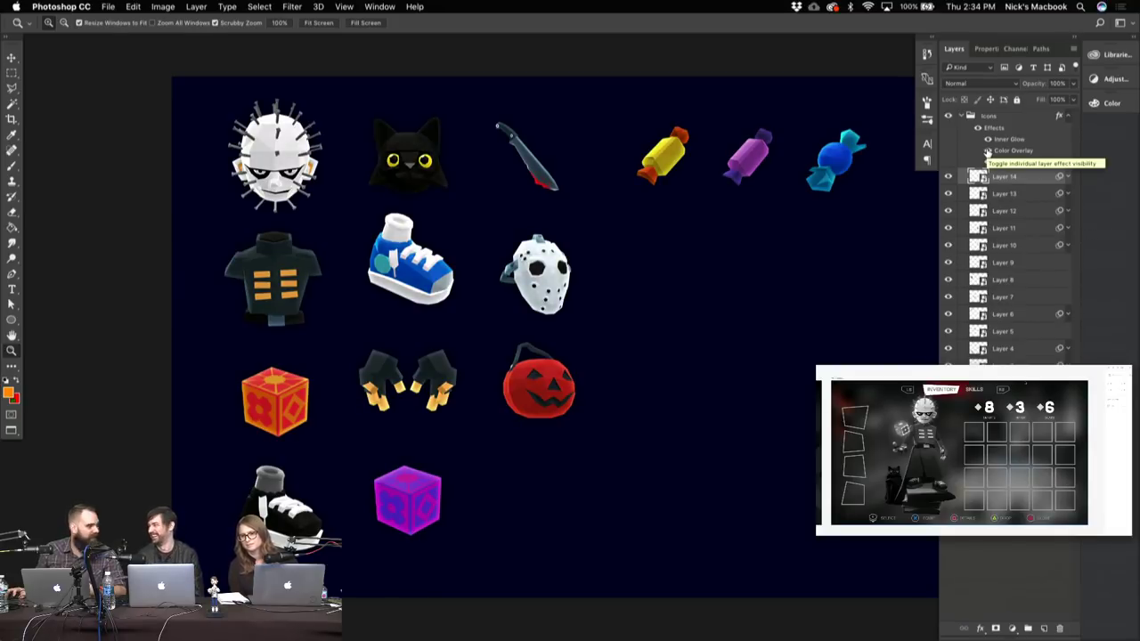
pyautogui.click(987, 151)
pyautogui.click(987, 151)
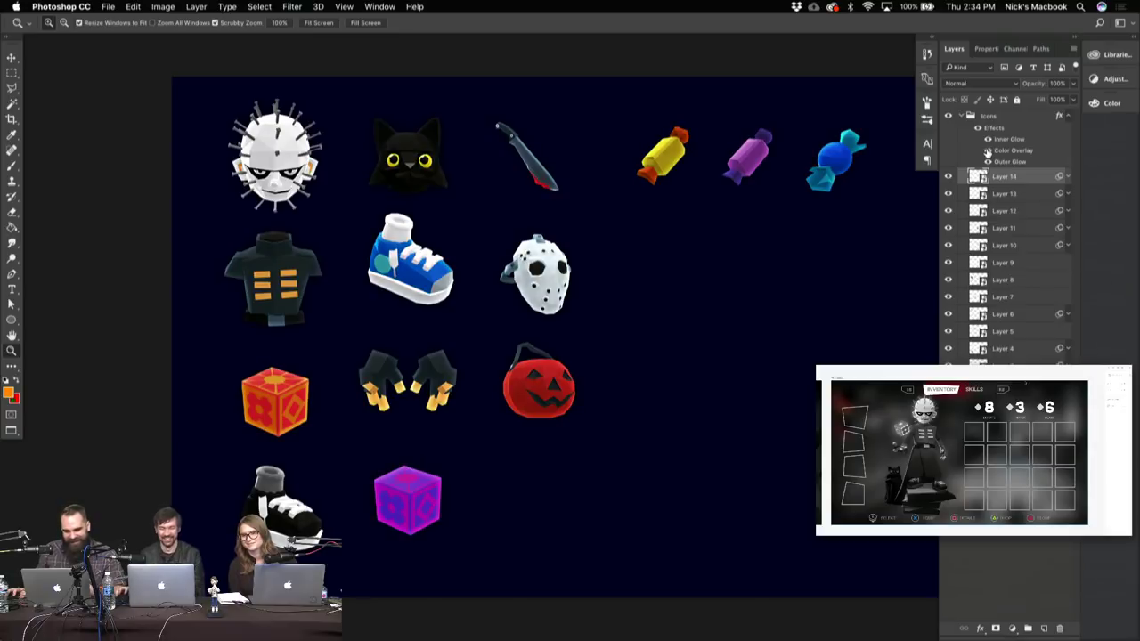
pyautogui.click(986, 151)
pyautogui.click(987, 152)
pyautogui.click(987, 152)
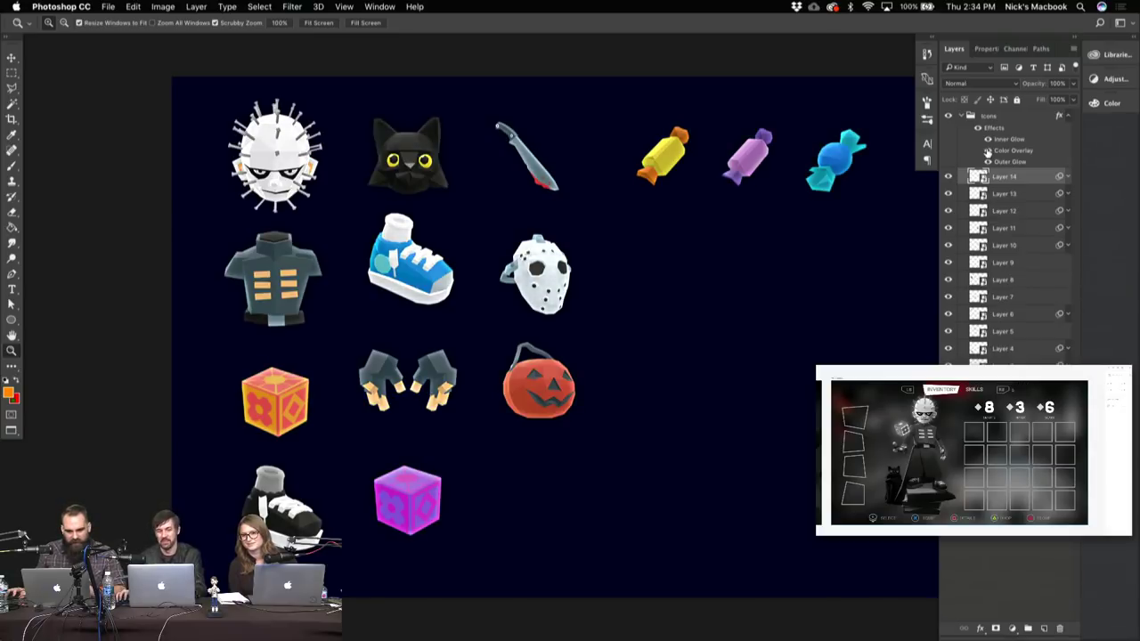
pyautogui.click(987, 151)
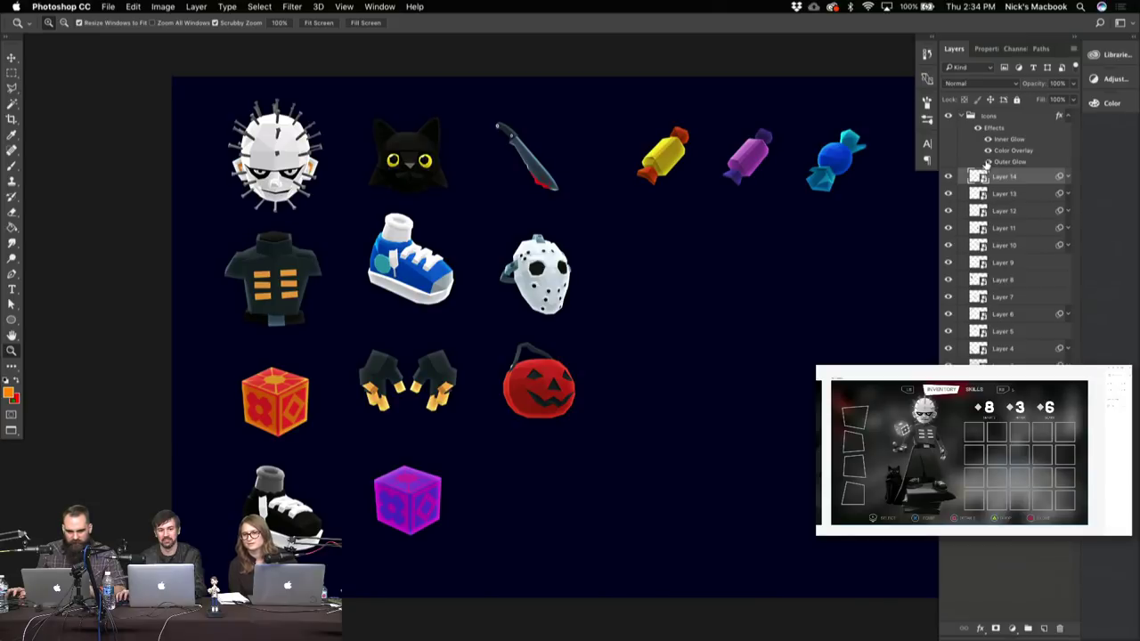
# - Examine the cat head and blue sneaker icons up close, then return to the full icon sheet
pyautogui.moveTo(359, 188); pyautogui.dragTo(907, 195)
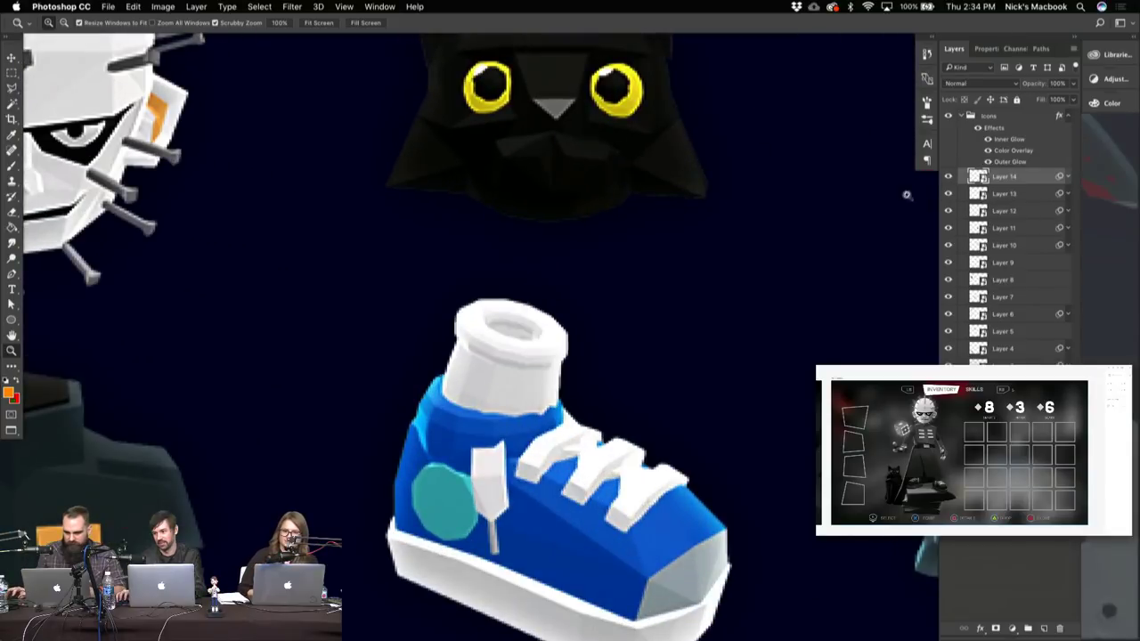
pyautogui.scroll(-10, 580, 264)
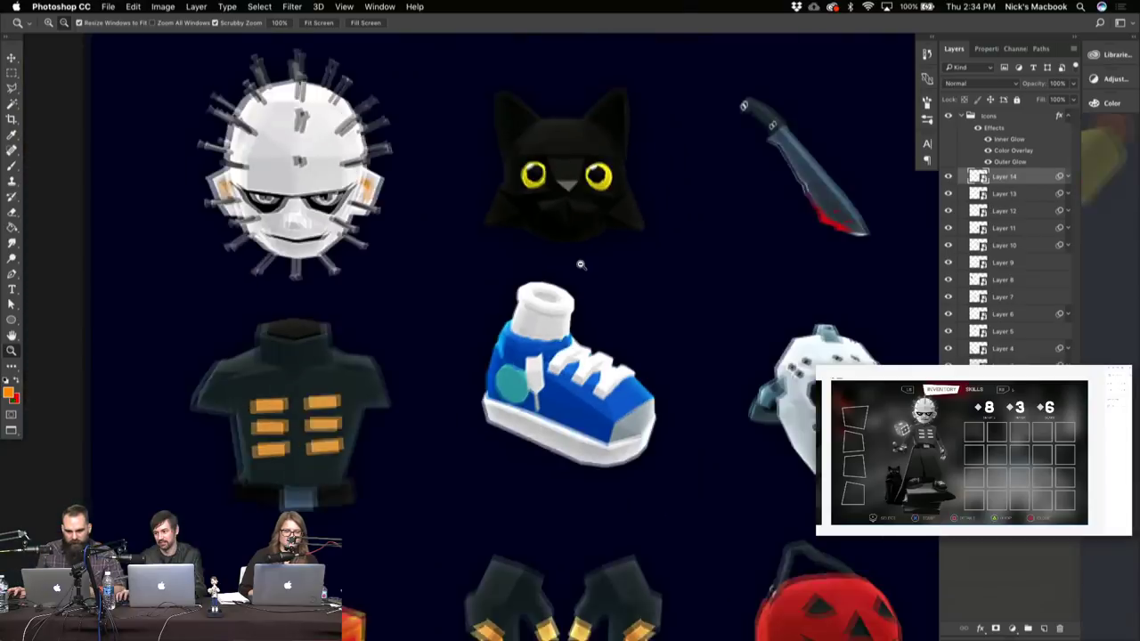
pyautogui.hscroll(4, 702, 282)
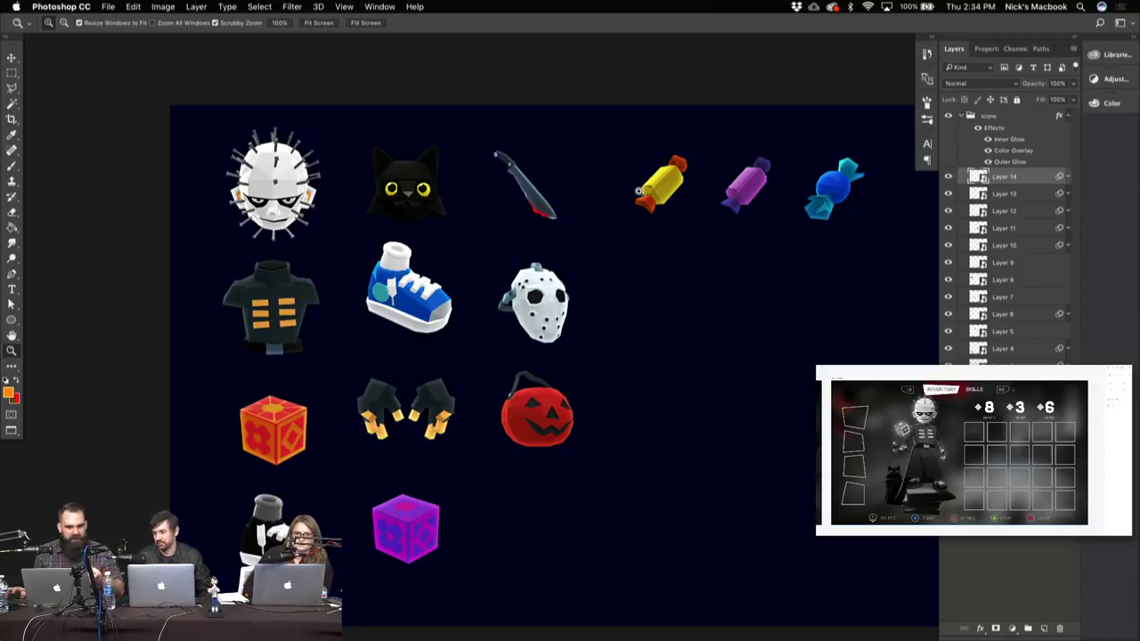
# - Examine the jacket, glove, puzzle box, black sneaker and pumpkin icons up close
pyautogui.moveTo(301, 185); pyautogui.dragTo(889, 72)
pyautogui.moveTo(325, 483); pyautogui.dragTo(499, 333)
pyautogui.scroll(-10, 499, 332)
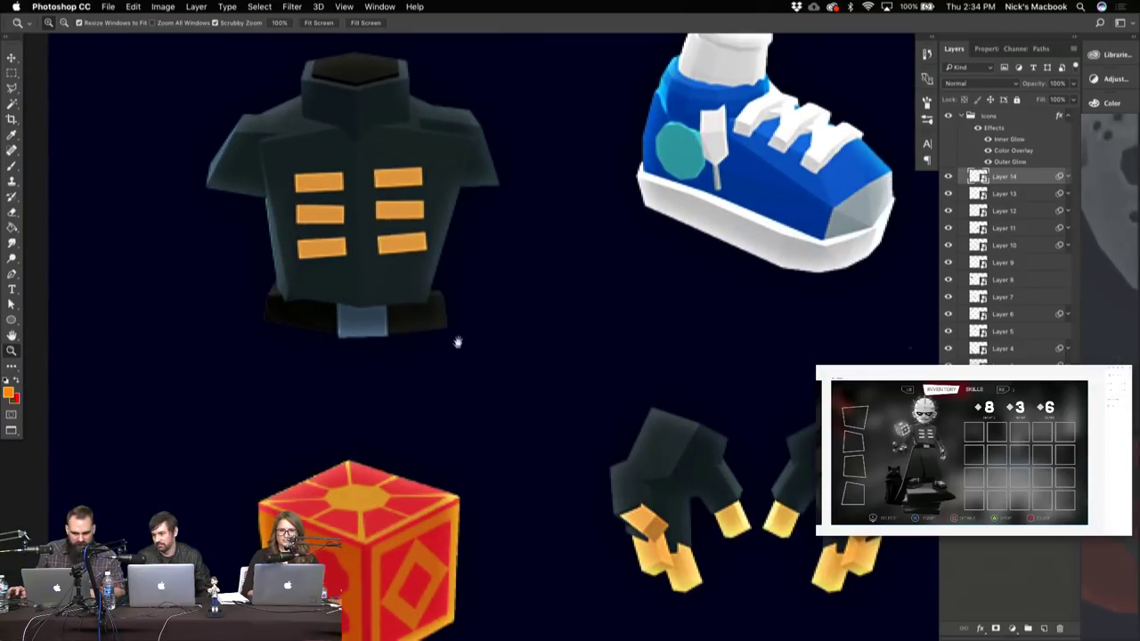
pyautogui.hscroll(1, 553, 354)
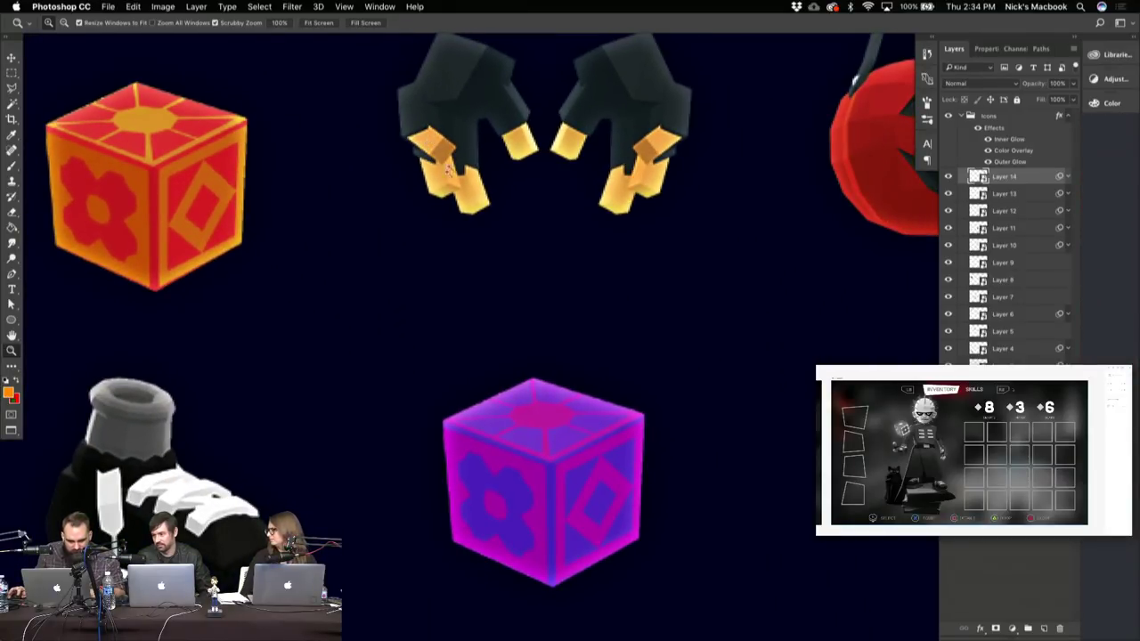
pyautogui.scroll(-5, 323, 330)
pyautogui.hscroll(-4, 324, 331)
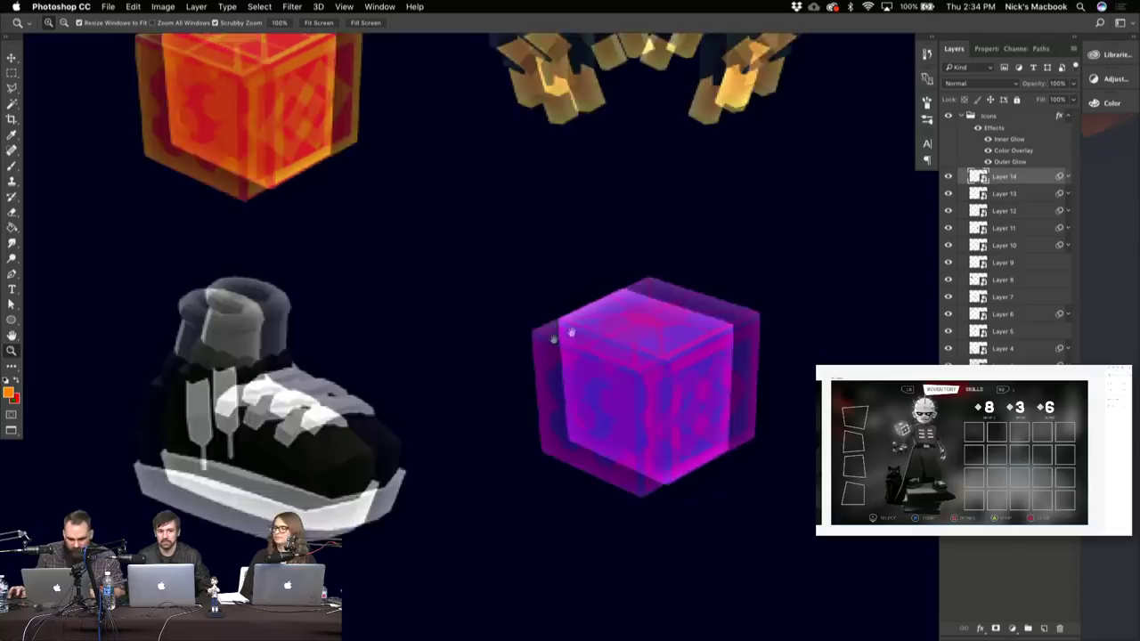
pyautogui.hscroll(6, 553, 338)
pyautogui.scroll(4, 553, 339)
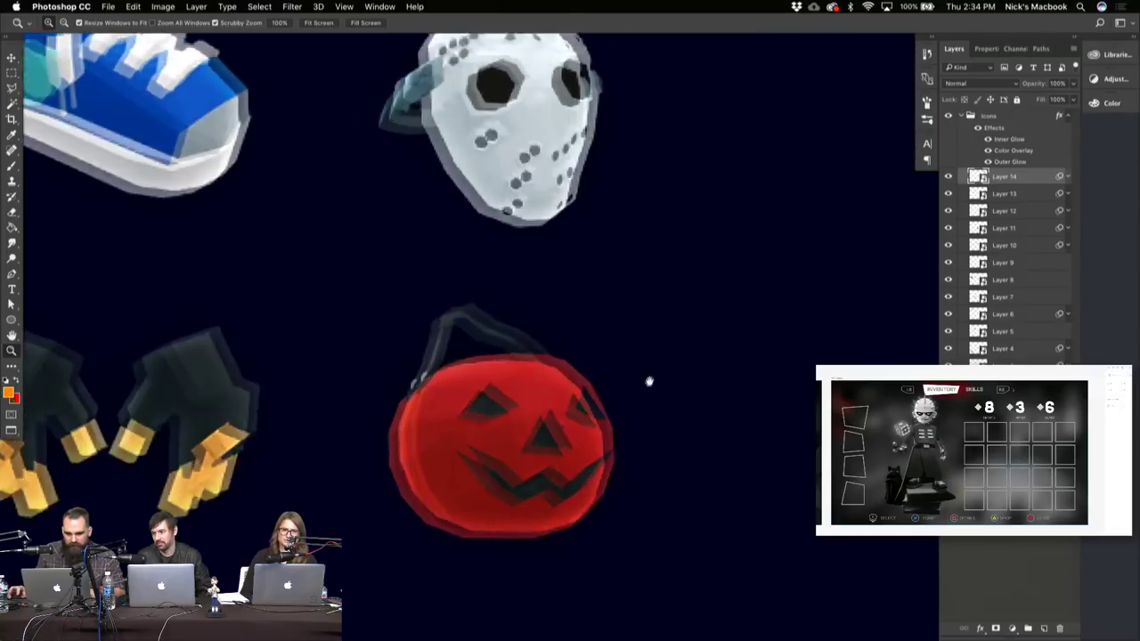
# - Examine the machete and wrapped candy icons up close, then return to the full icon sheet
pyautogui.scroll(8, 649, 381)
pyautogui.hscroll(6, 650, 381)
pyautogui.hscroll(-3, 754, 372)
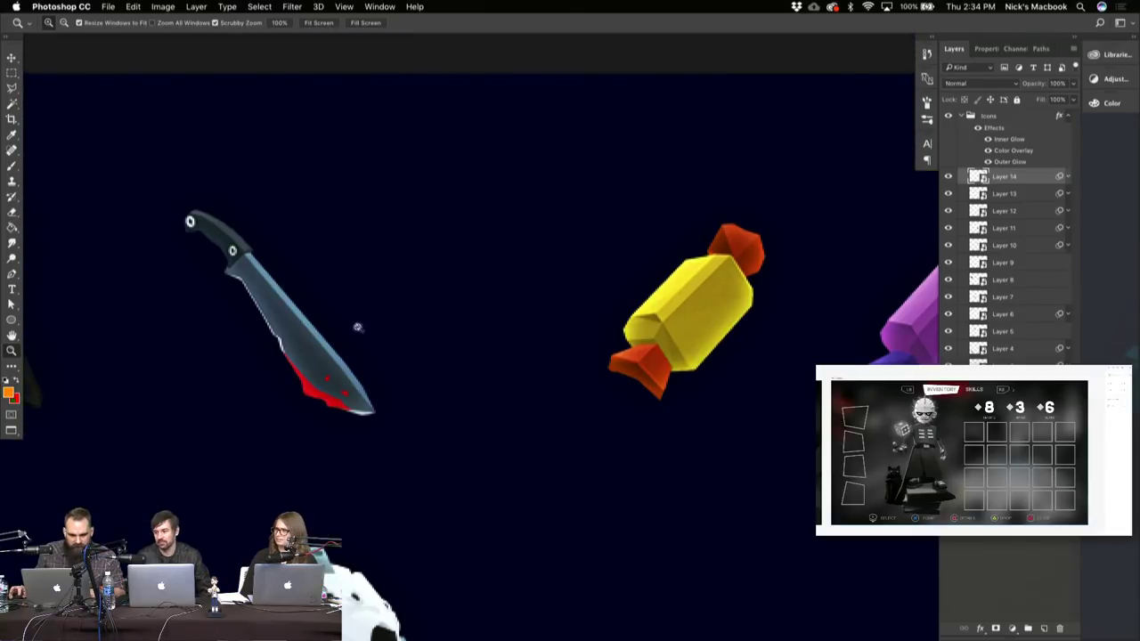
pyautogui.hscroll(10, 492, 380)
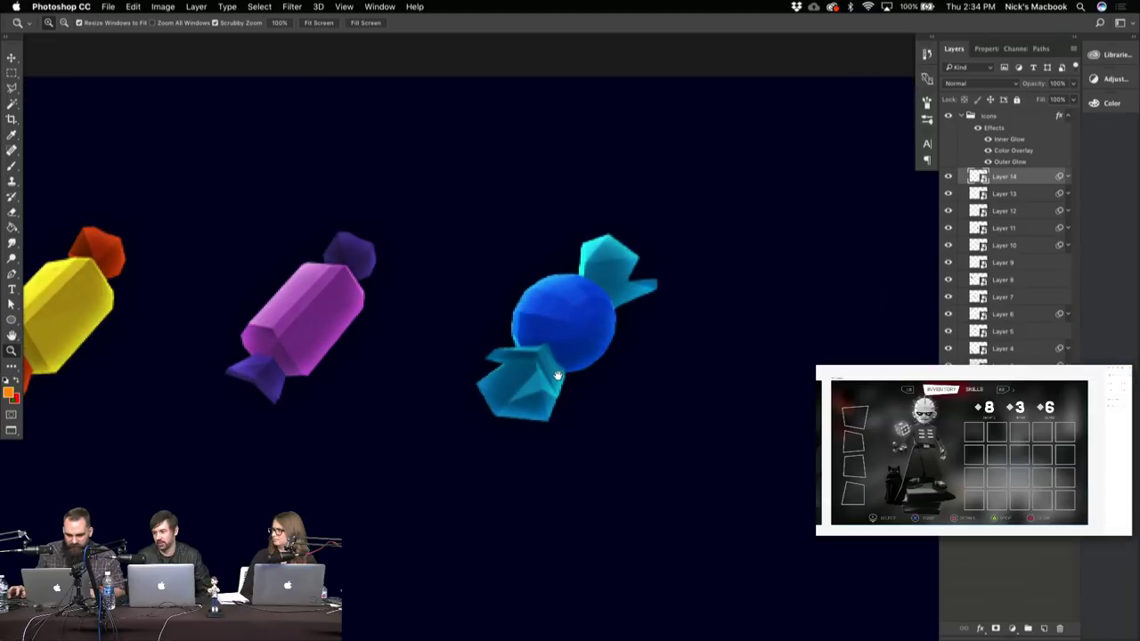
pyautogui.hscroll(-10, 557, 376)
pyautogui.hscroll(6, 557, 376)
pyautogui.click(691, 294)
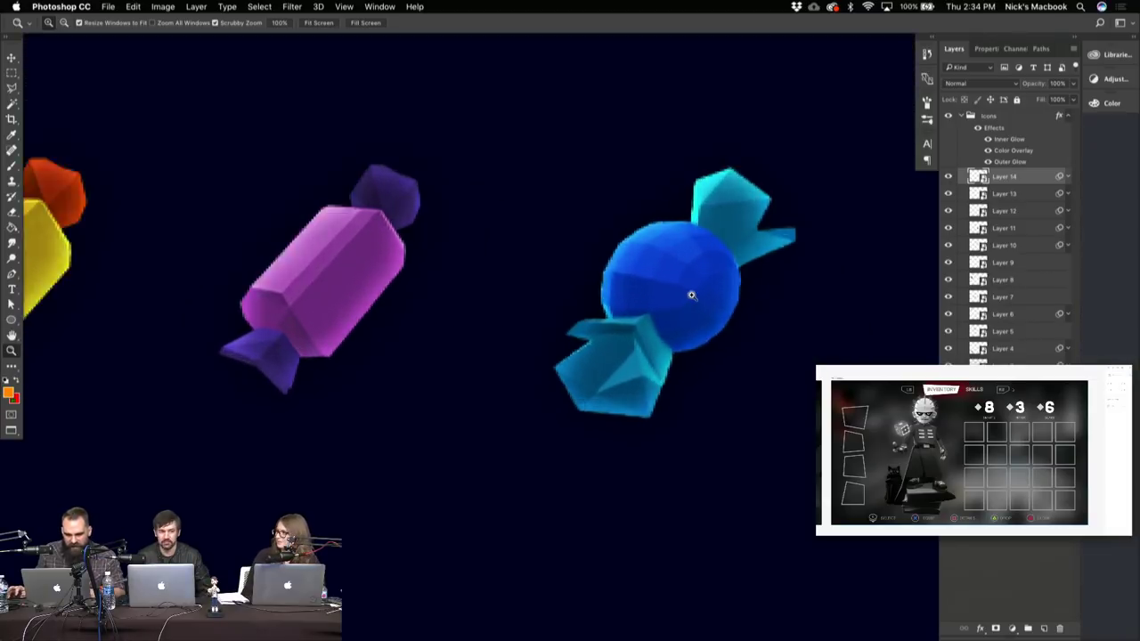
pyautogui.moveTo(691, 295)
pyautogui.mouseDown()
pyautogui.moveTo(687, 283)
pyautogui.moveTo(677, 292)
pyautogui.mouseUp()
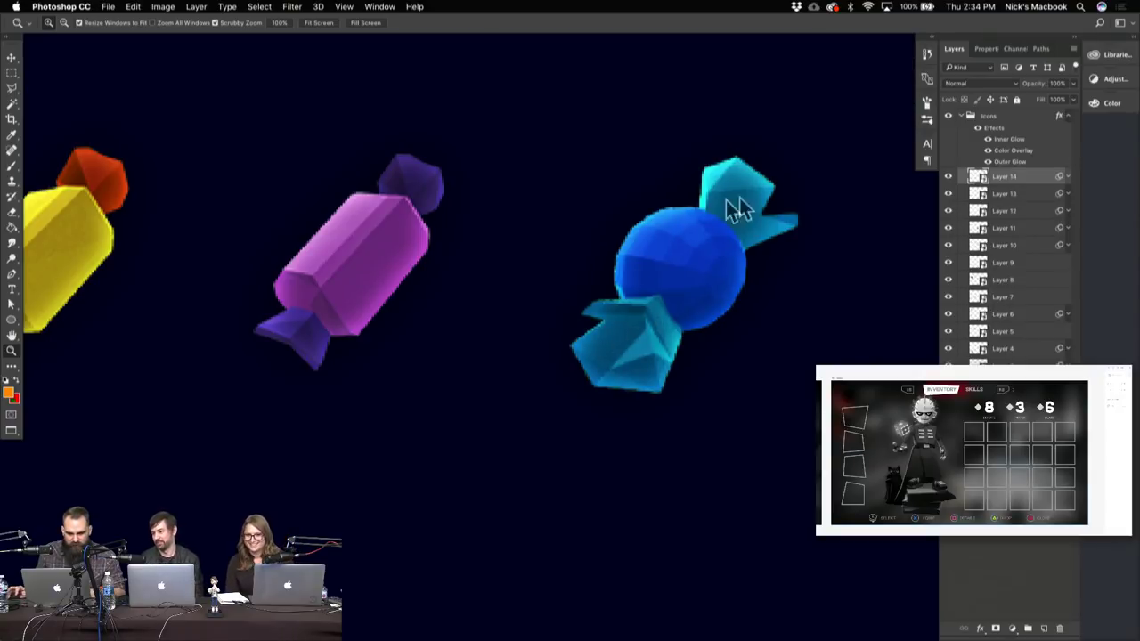
pyautogui.moveTo(608, 238); pyautogui.dragTo(543, 264)
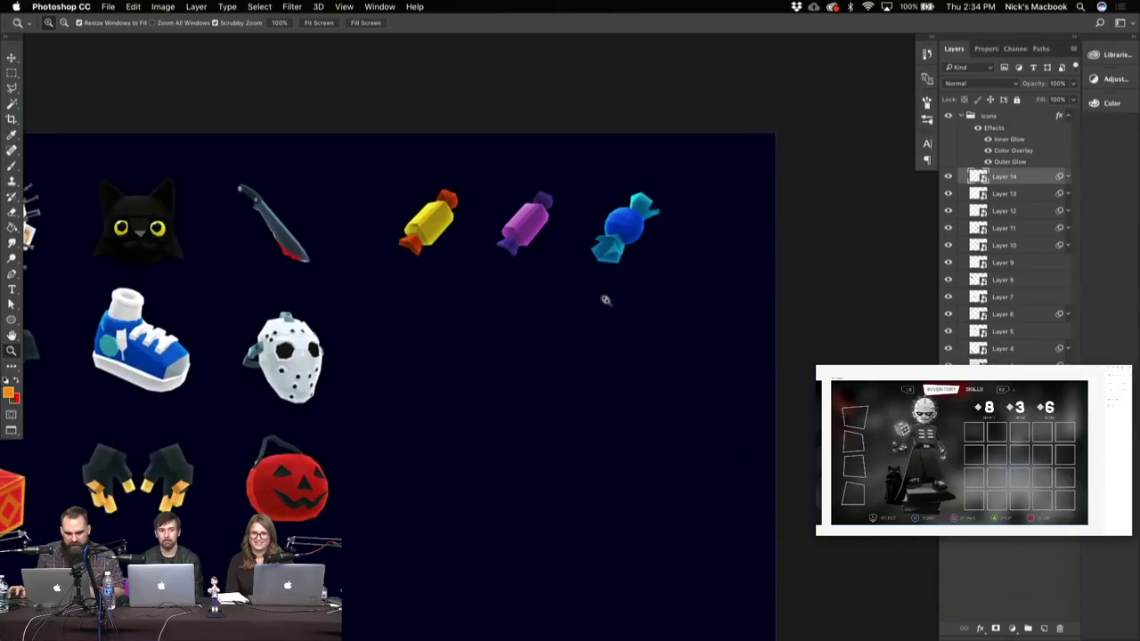
pyautogui.moveTo(603, 297); pyautogui.dragTo(518, 300)
pyautogui.keyDown('alt'); pyautogui.click(517, 299); pyautogui.keyUp('alt')
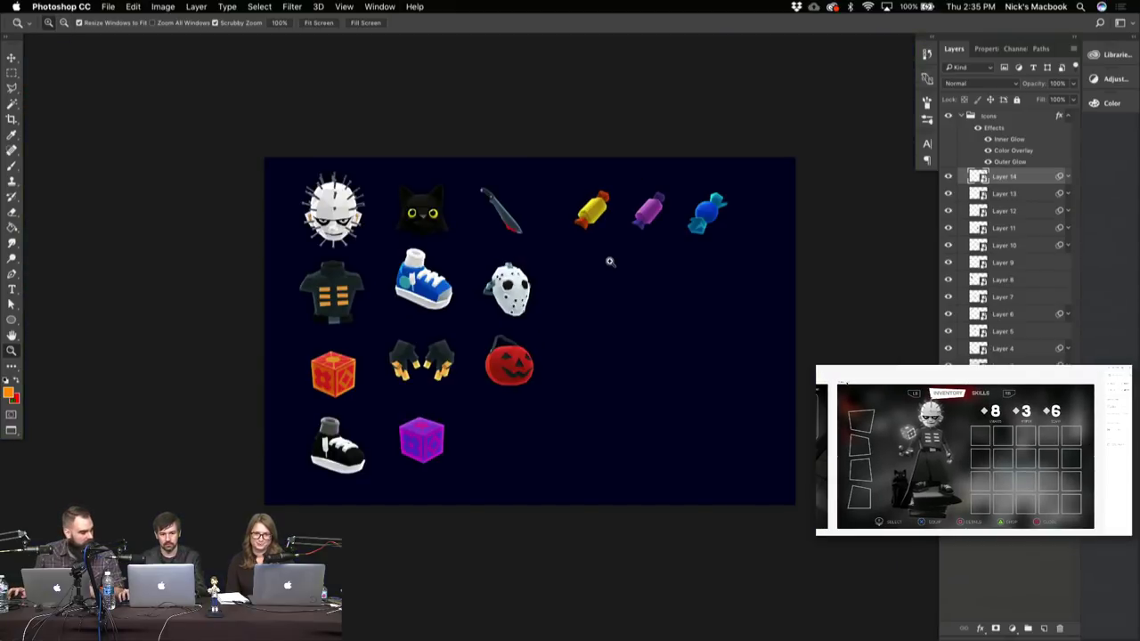
pyautogui.click(648, 217)
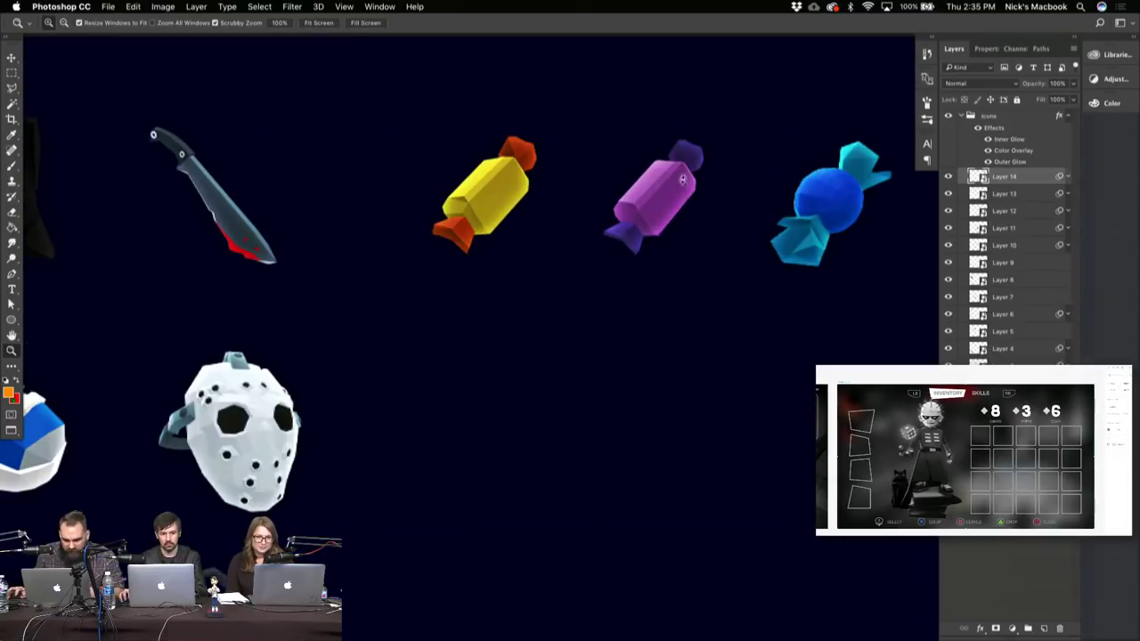
pyautogui.hscroll(-10, 496, 311)
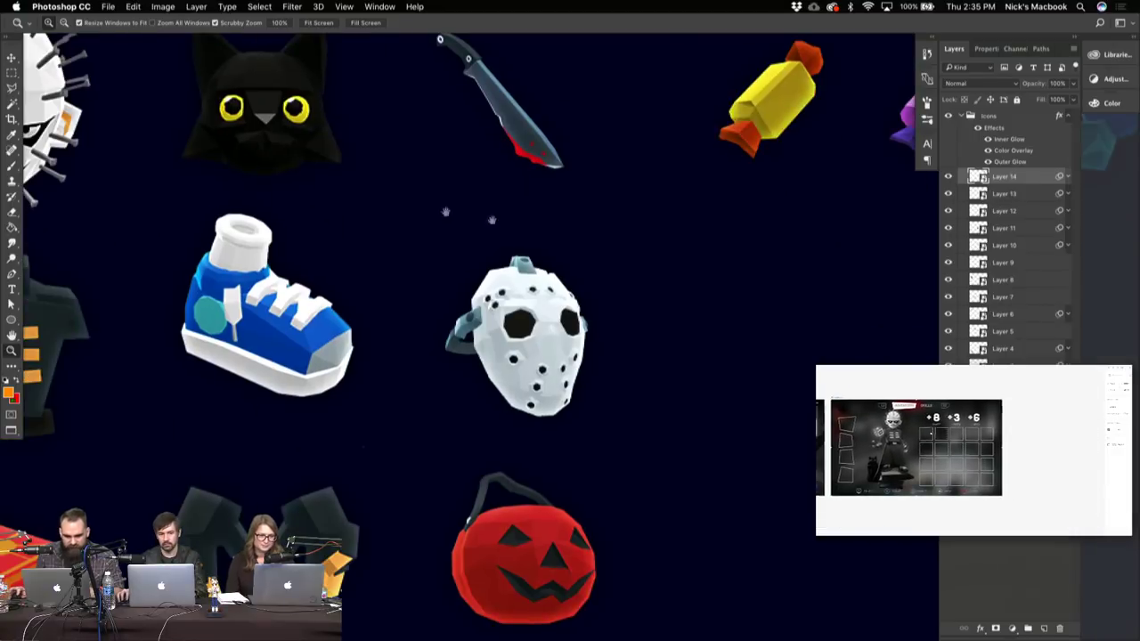
pyautogui.keyDown('alt'); pyautogui.click(556, 237); pyautogui.keyUp('alt')
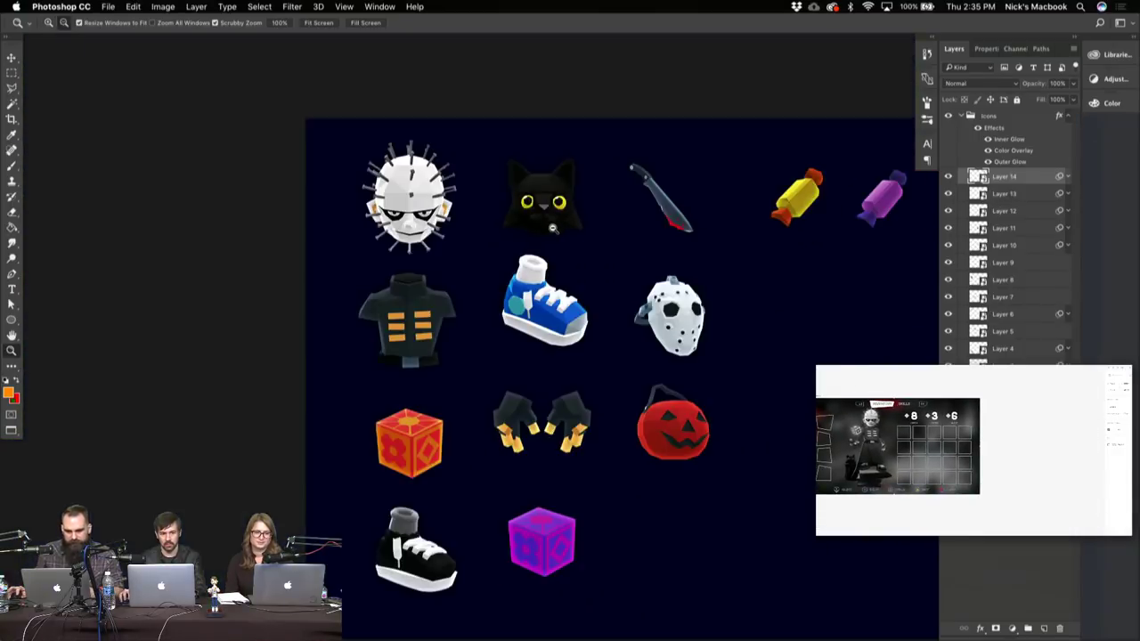
pyautogui.keyDown('alt'); pyautogui.click(556, 235); pyautogui.keyUp('alt')
# - Leave full-screen view, open Inventory.psd from the psd folder and show the inventory mockup enlarged
pyautogui.press('ctrl+super+f')
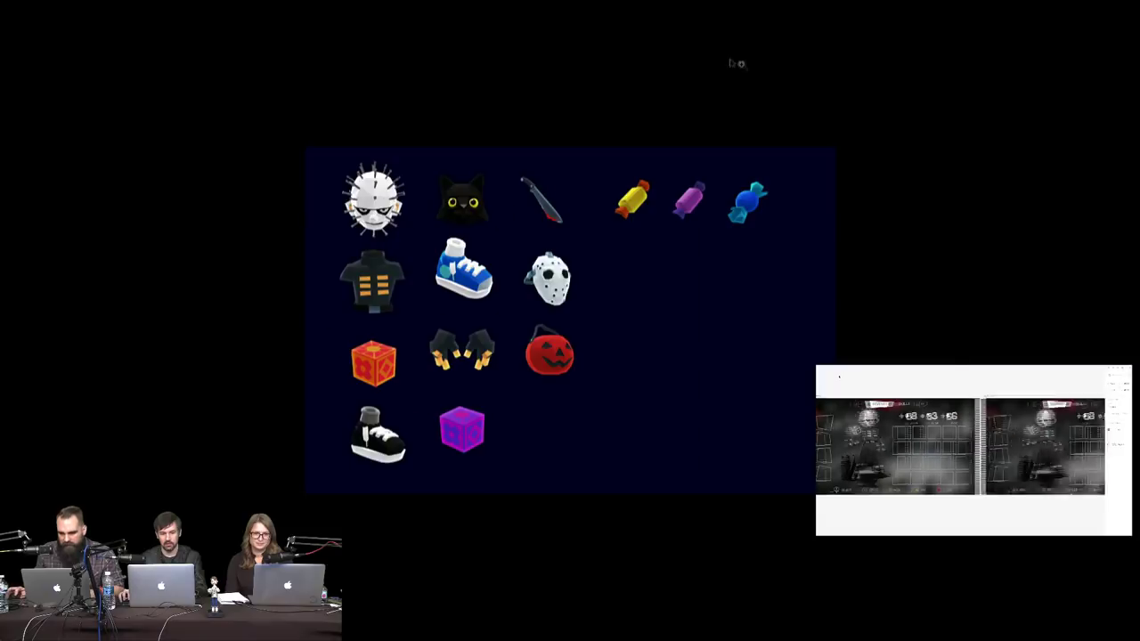
pyautogui.moveTo(637, 31); pyautogui.dragTo(632, 267)
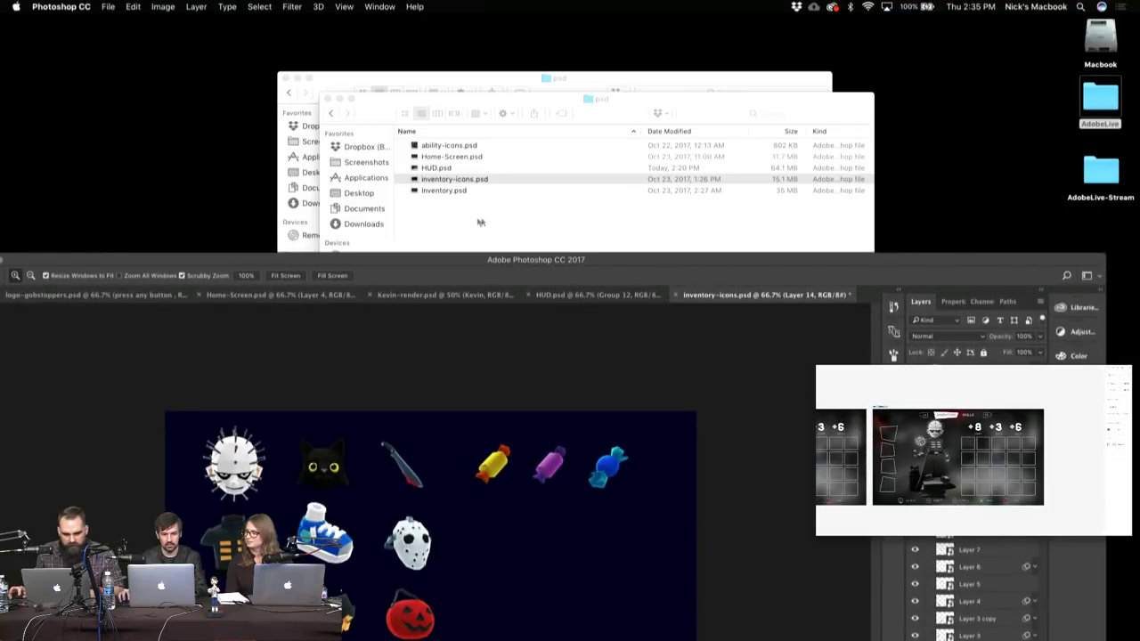
pyautogui.click(443, 206)
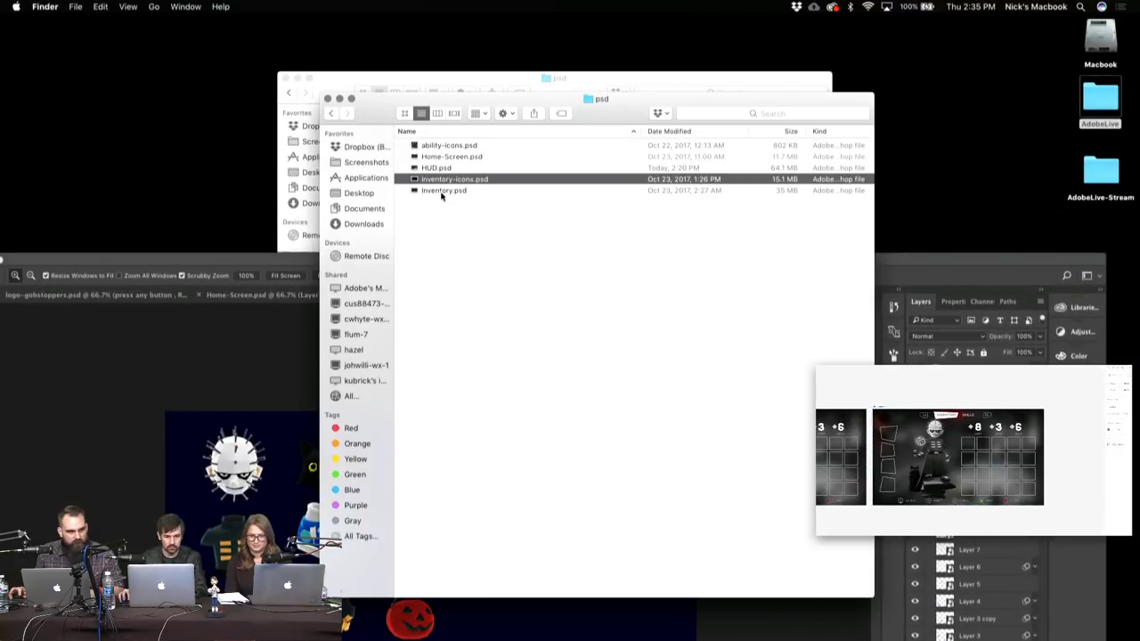
pyautogui.doubleClick(441, 193)
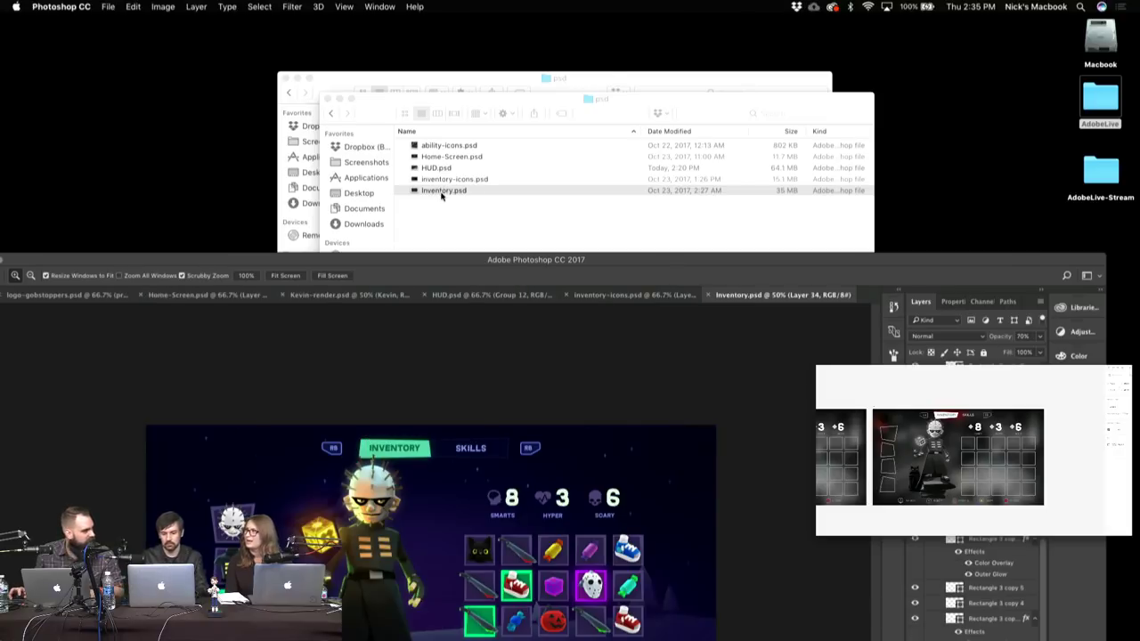
pyautogui.doubleClick(471, 259)
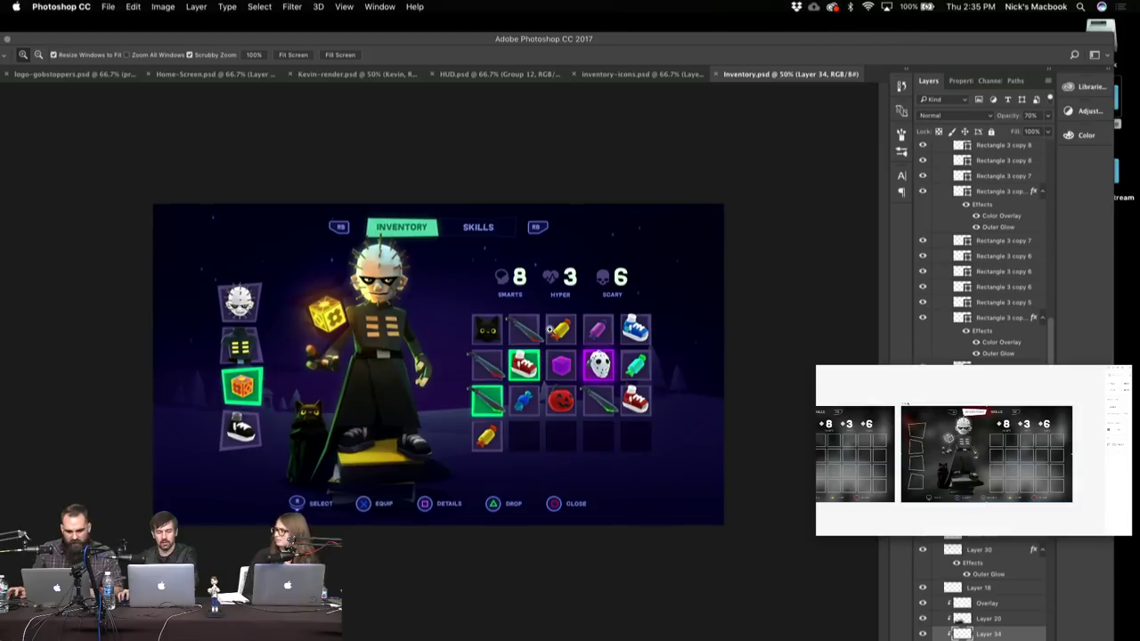
pyautogui.press('super+equal')
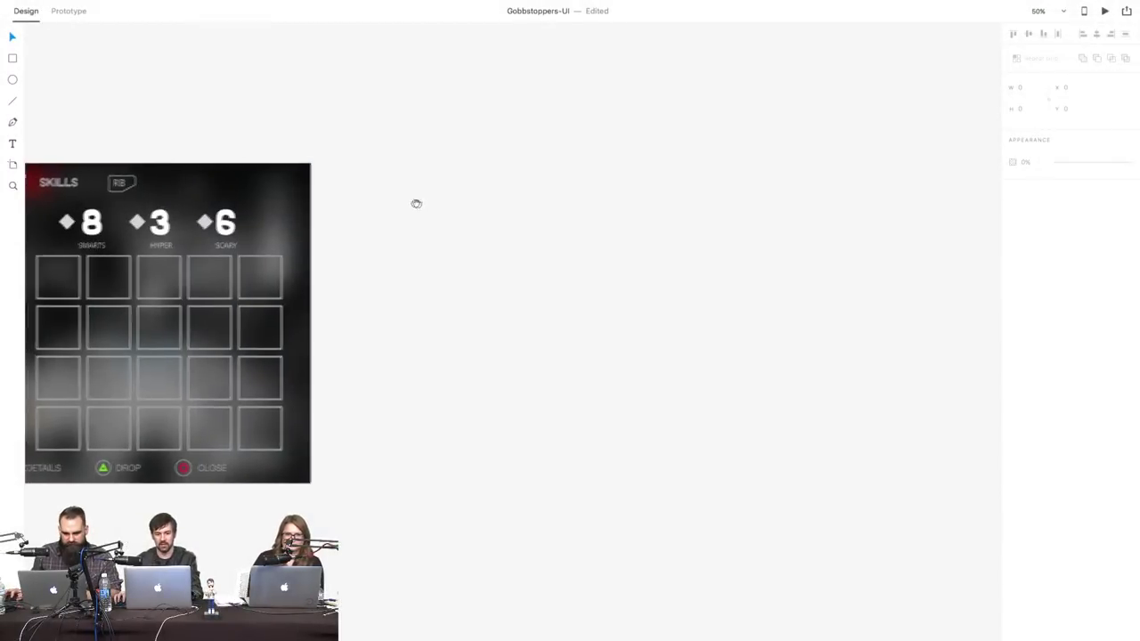
# - Switch to the Gobbstoppers-UI document in Adobe XD and review the HUD and 10-Inventory artboards
pyautogui.hscroll(-10, 416, 203)
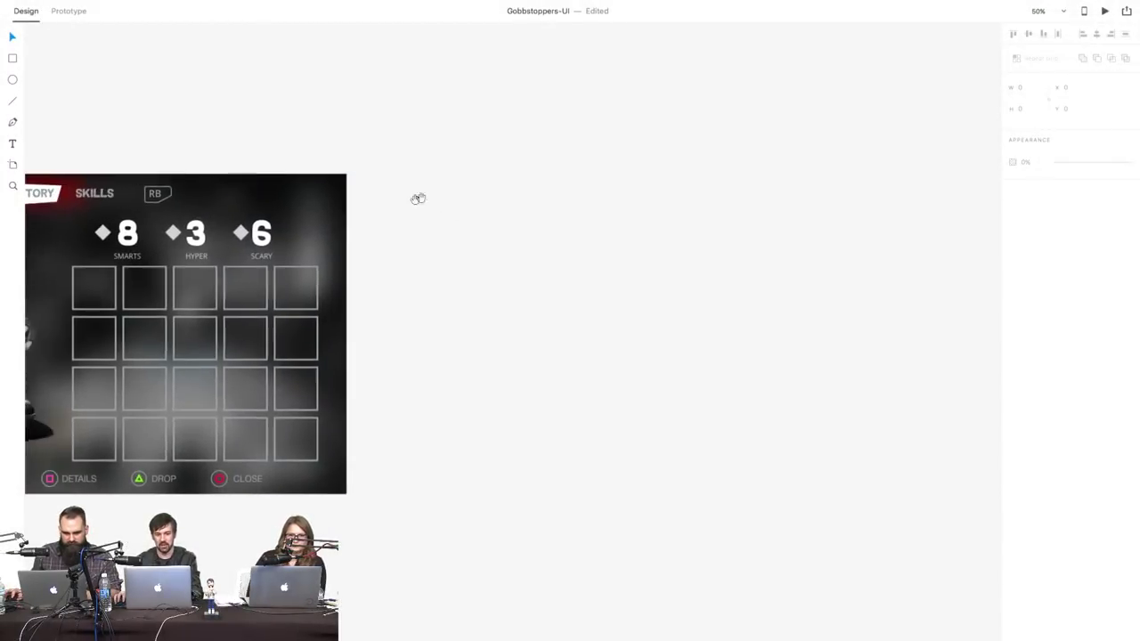
pyautogui.hscroll(-20, 458, 134)
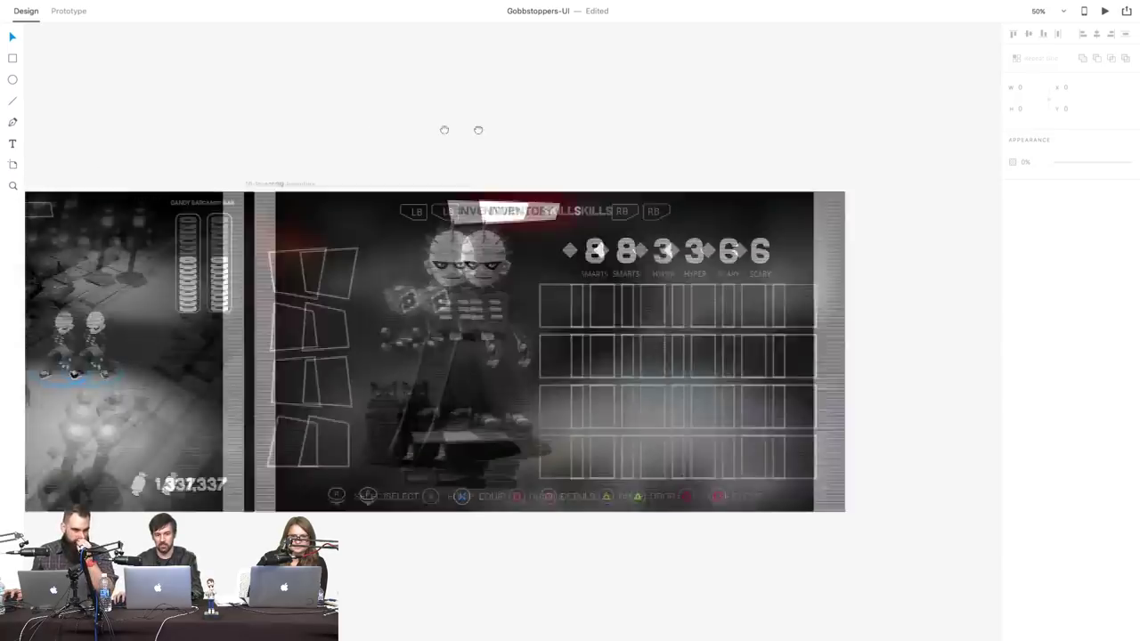
pyautogui.hscroll(20, 571, 108)
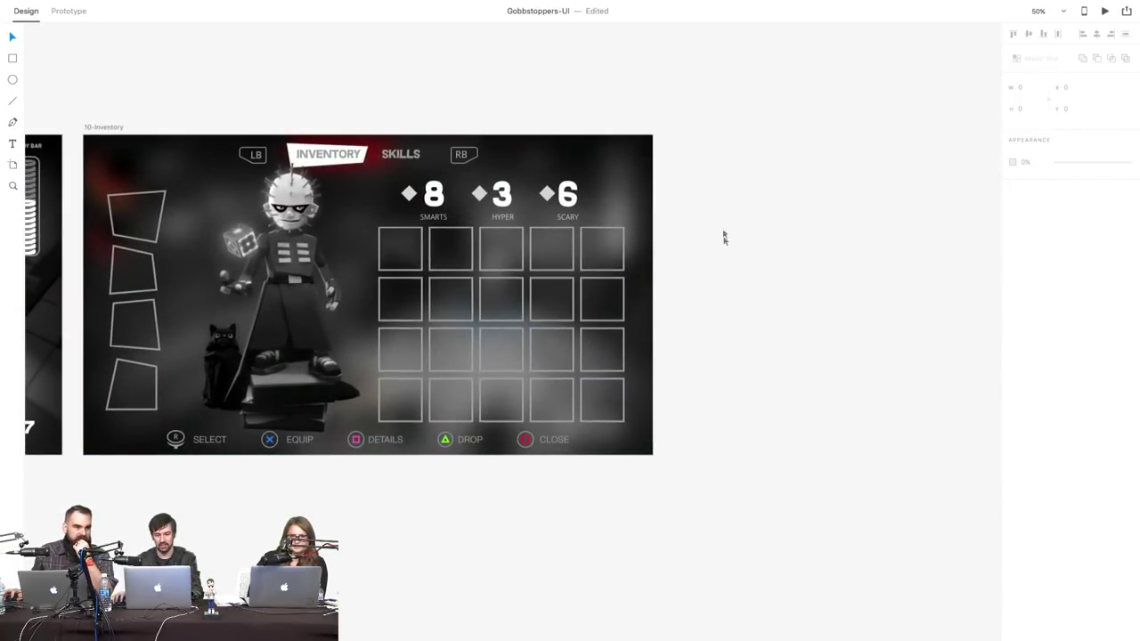
pyautogui.hscroll(-3, 723, 238)
pyautogui.scroll(-2, 758, 248)
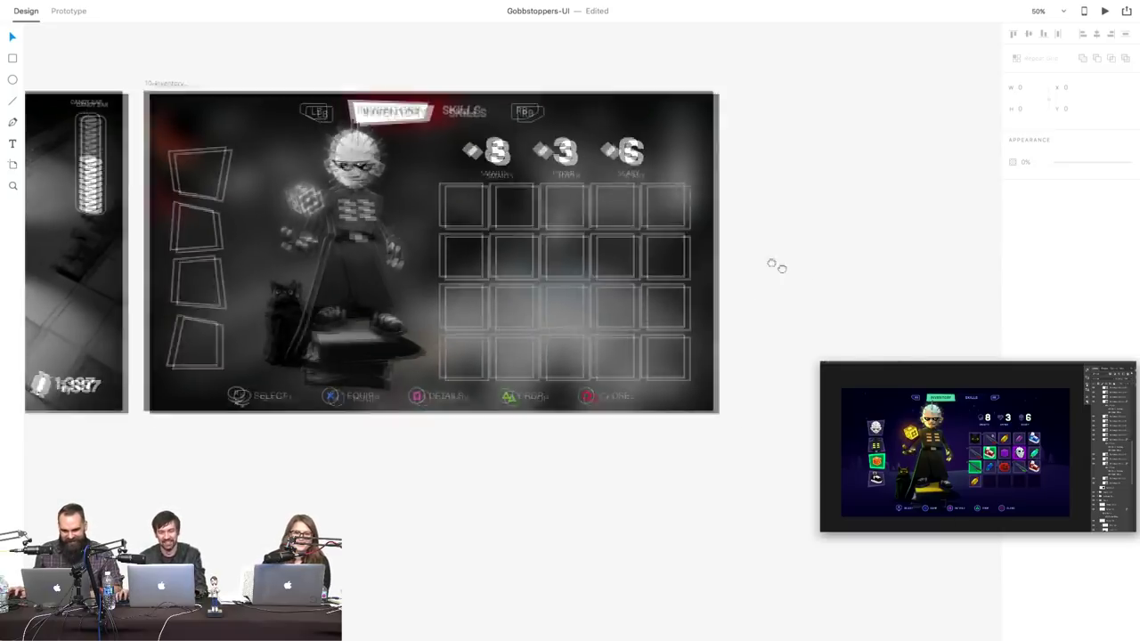
pyautogui.moveTo(771, 262); pyautogui.dragTo(904, 303)
pyautogui.hscroll(-5, 905, 303)
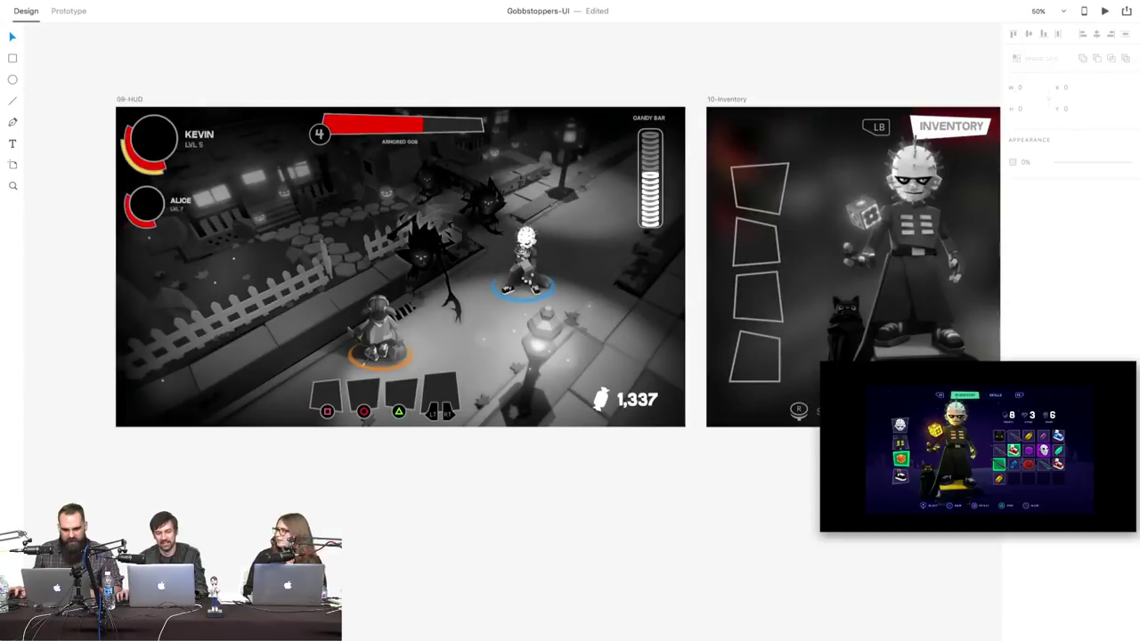
pyautogui.hscroll(5, 609, 273)
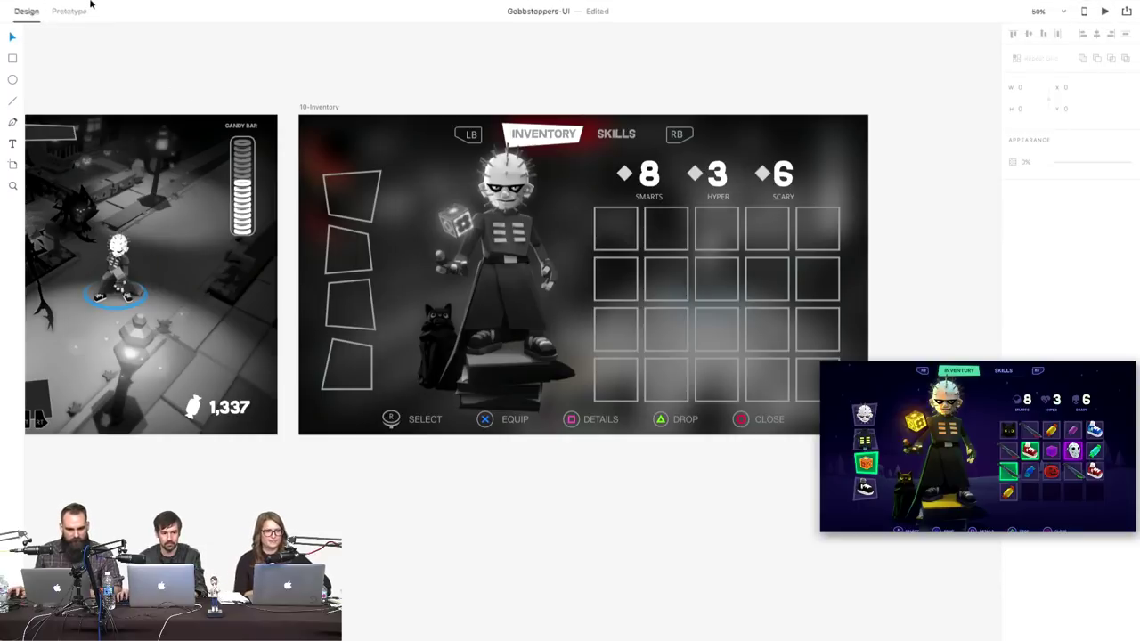
# - Start opening a file and browse from the wire folder up to _Source and into its psd folder
pyautogui.click(61, 6)
pyautogui.click(76, 34)
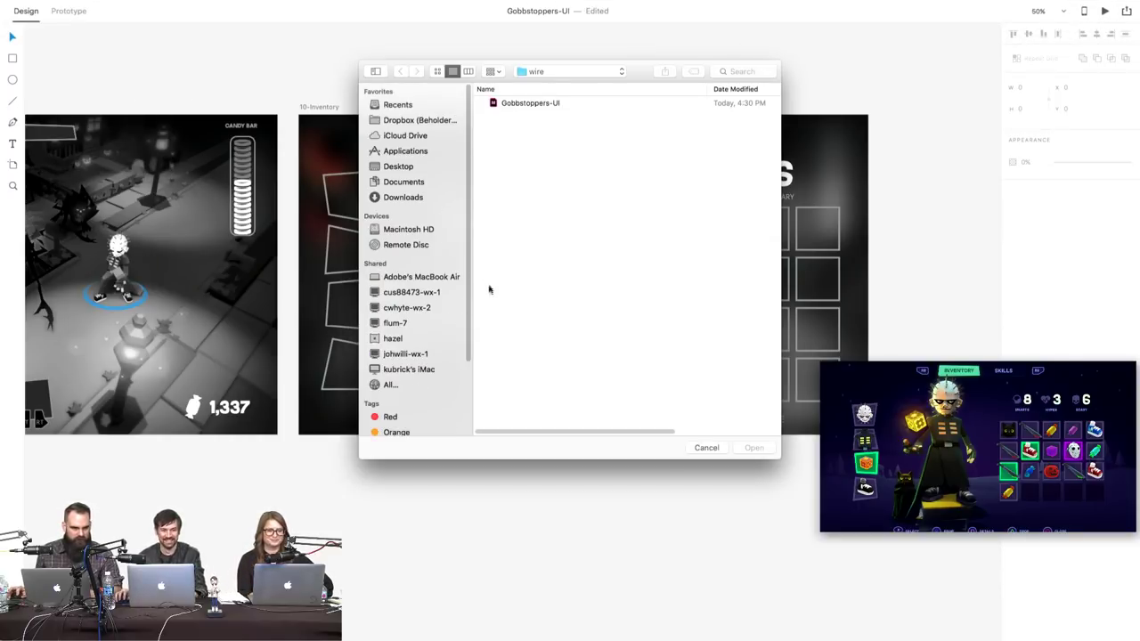
pyautogui.click(539, 79)
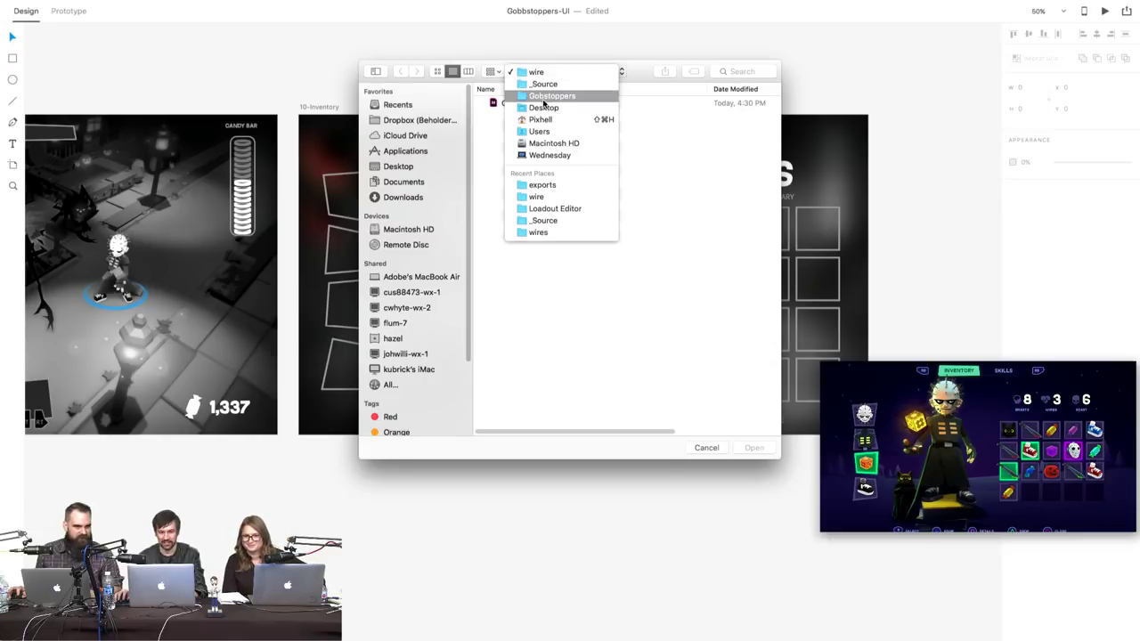
pyautogui.click(543, 85)
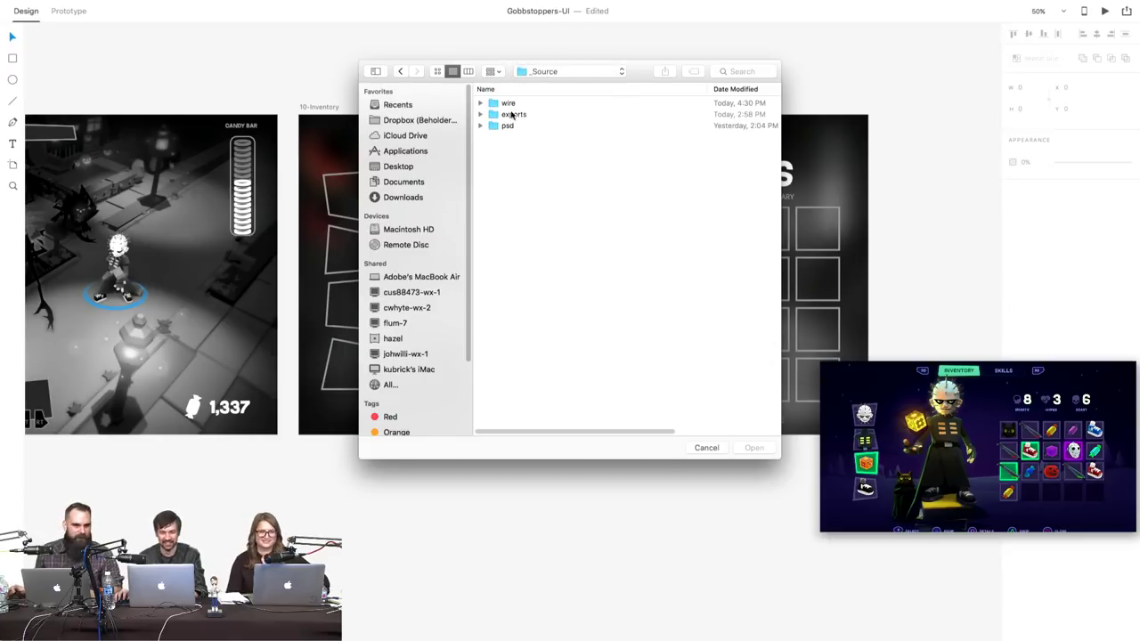
pyautogui.click(512, 117)
pyautogui.click(509, 125)
pyautogui.click(511, 170)
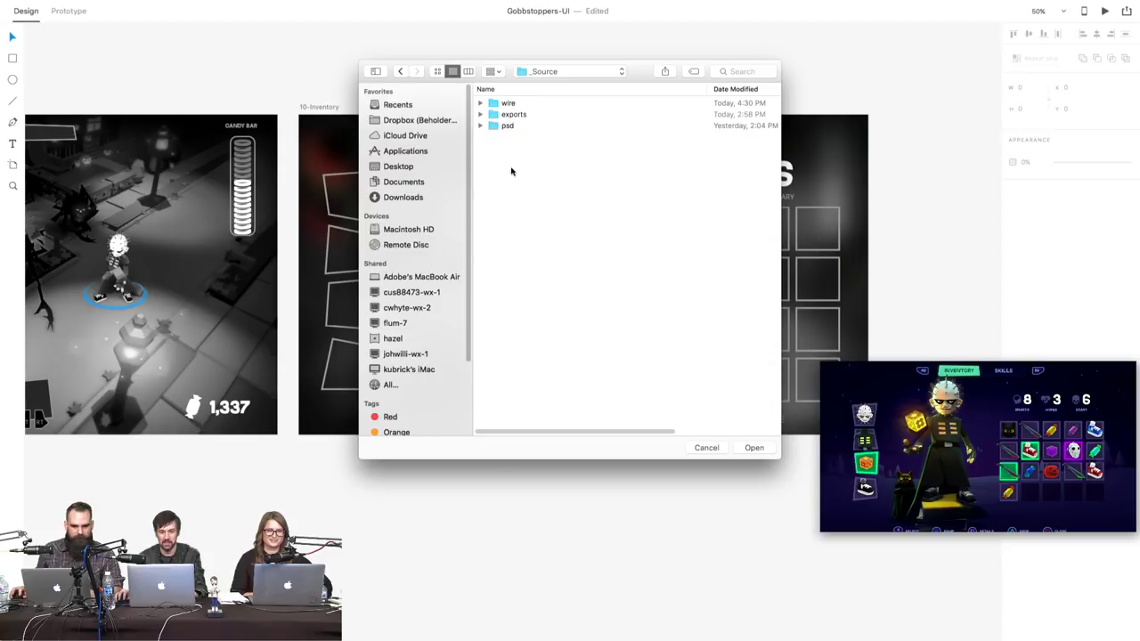
pyautogui.doubleClick(507, 127)
# - Return from the psd folder to _Source and keep browsing the folders for the file to open
pyautogui.click(565, 75)
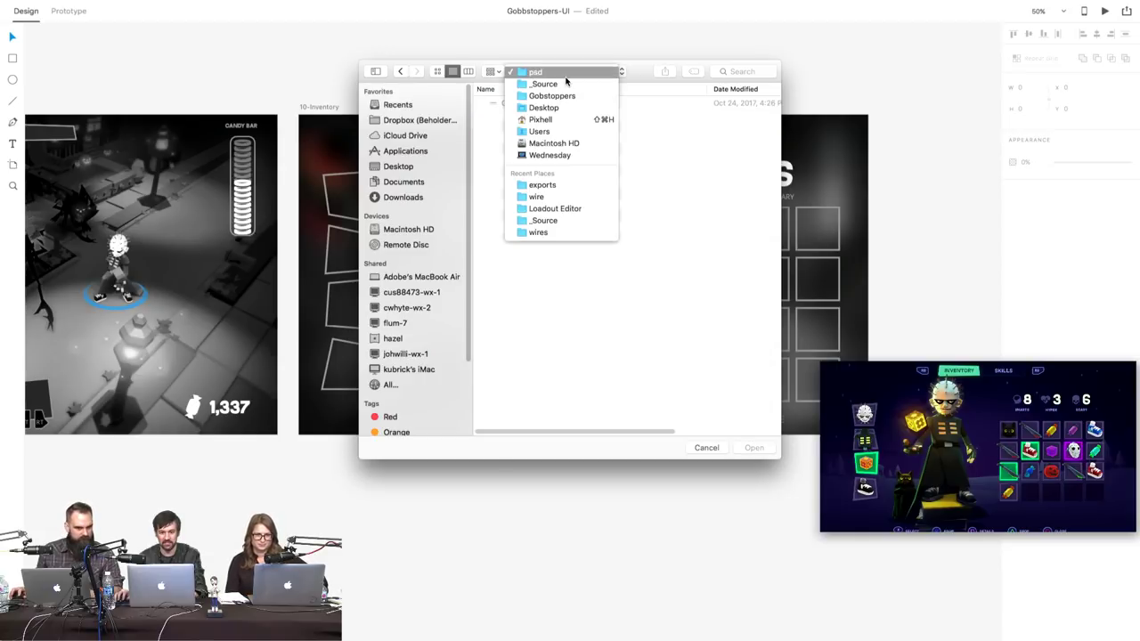
pyautogui.click(639, 76)
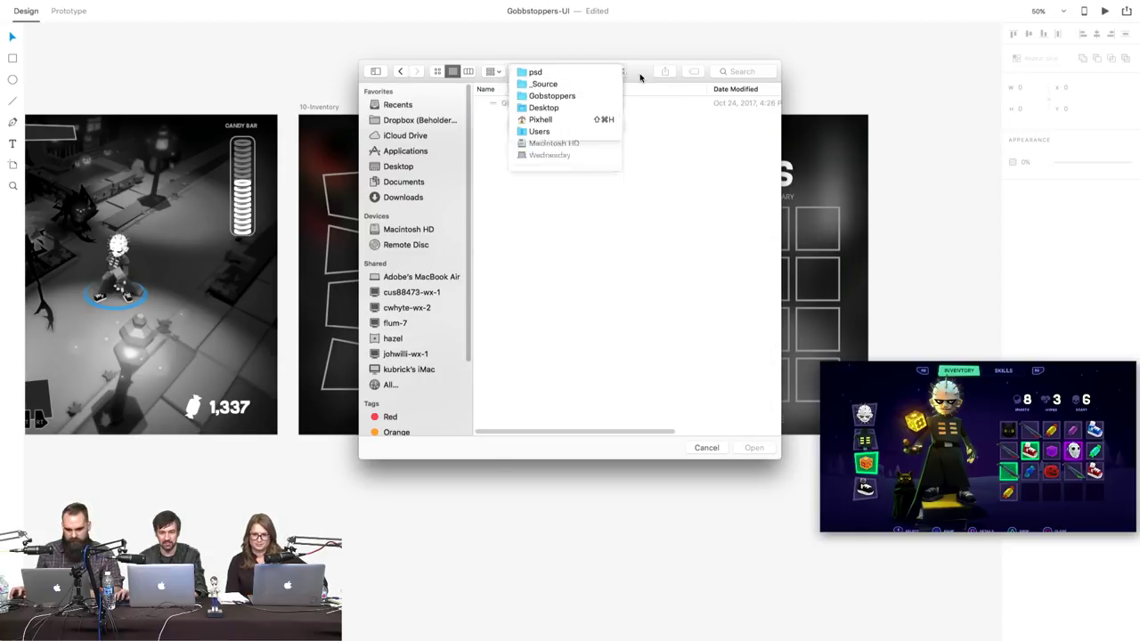
pyautogui.click(571, 77)
pyautogui.click(572, 83)
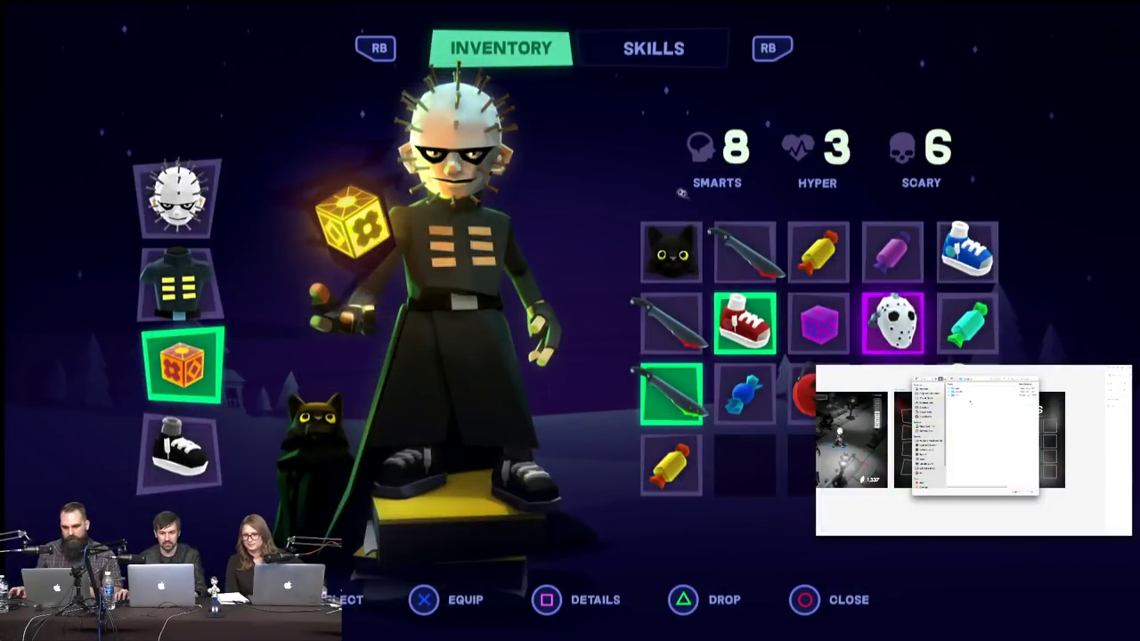
pyautogui.doubleClick(955, 389)
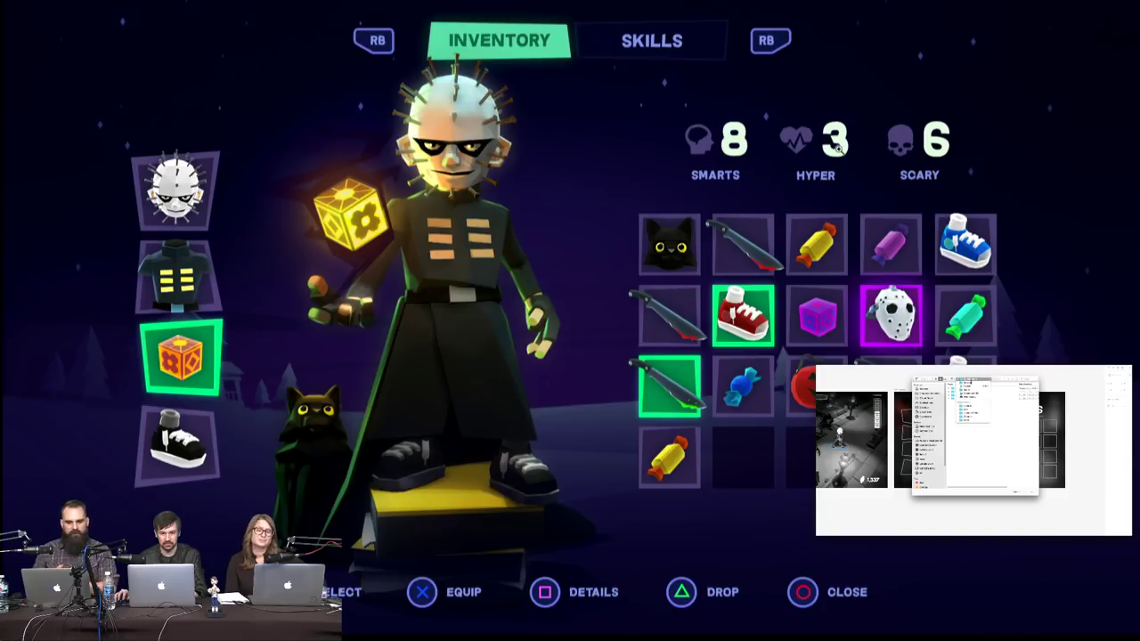
pyautogui.doubleClick(962, 388)
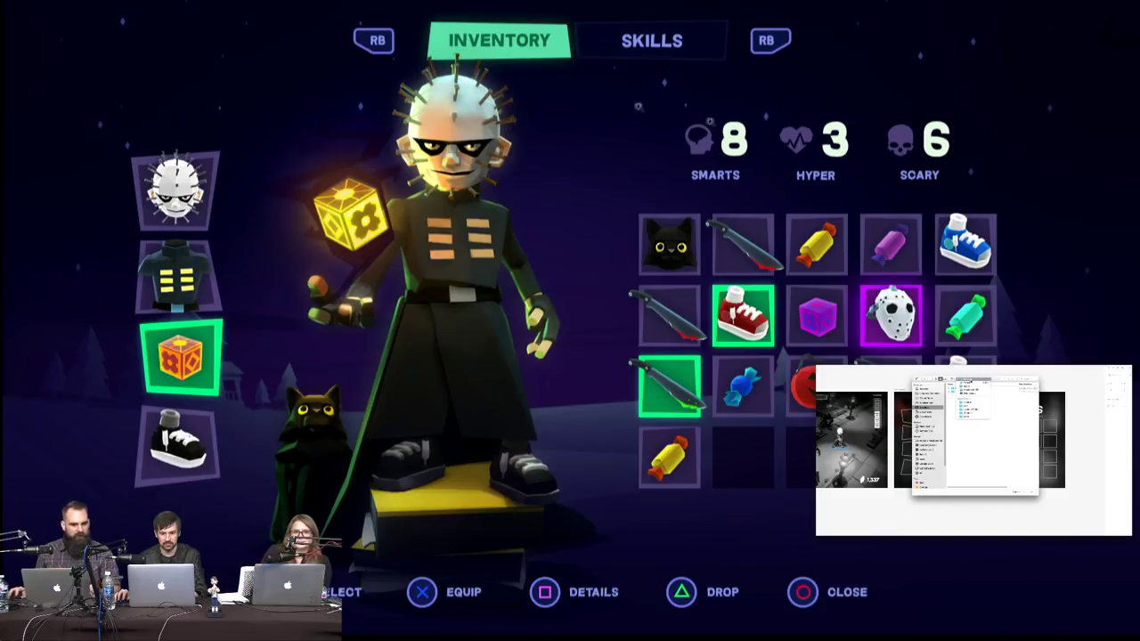
pyautogui.doubleClick(968, 390)
pyautogui.doubleClick(969, 389)
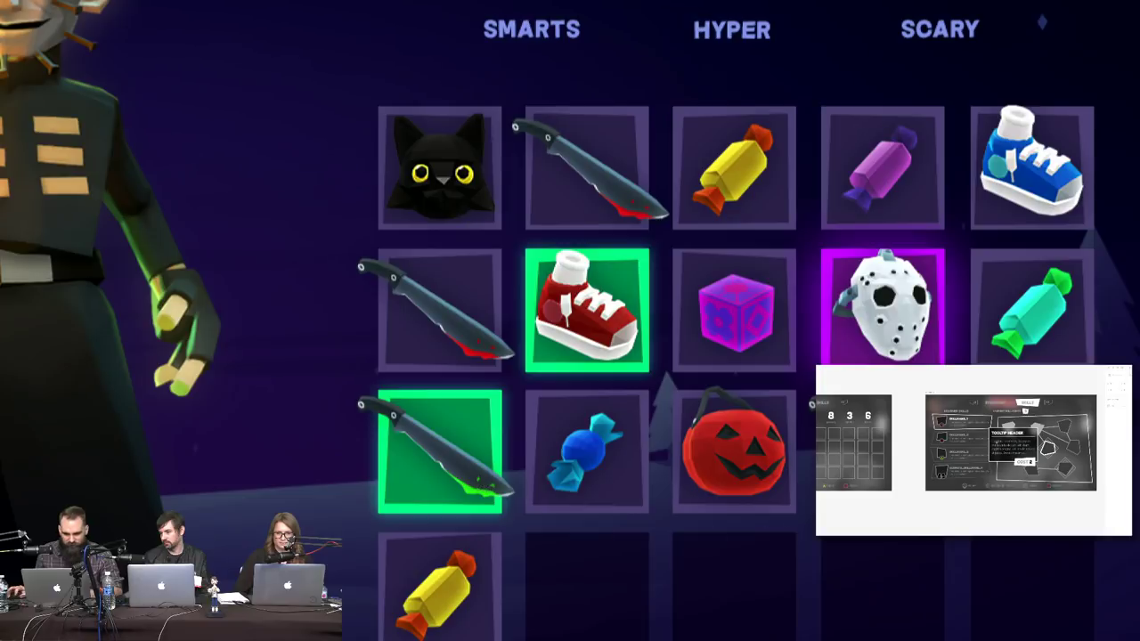
# - Compare the 03-Skills wireframe in Adobe XD with the finished skill icons in HUD.psd in Photoshop
pyautogui.scroll(-3, 628, 443)
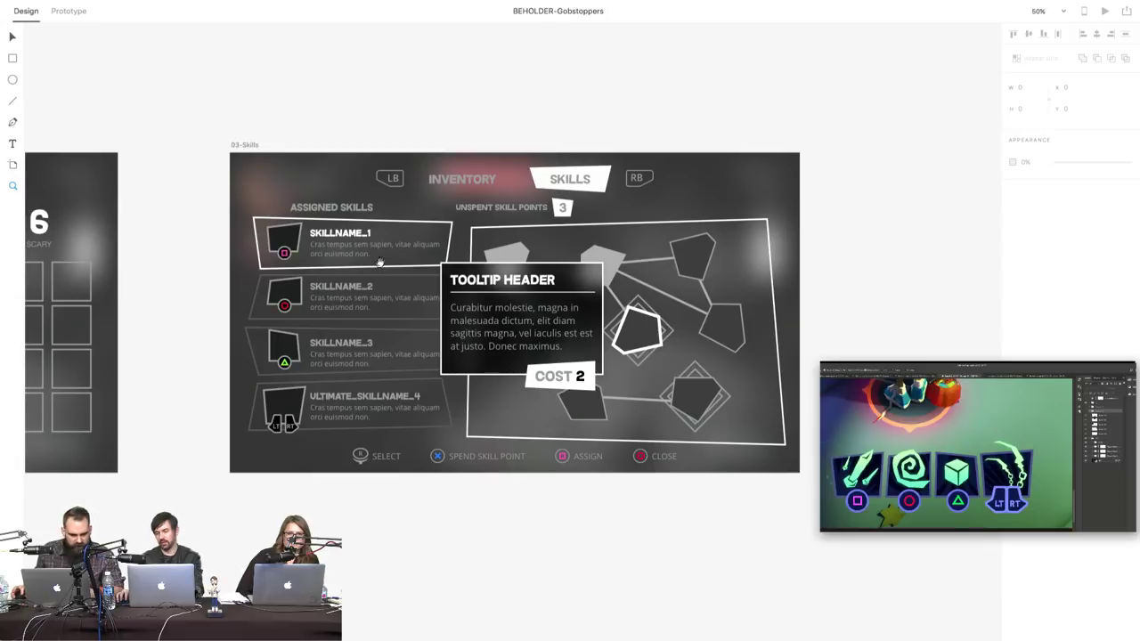
pyautogui.hscroll(-2, 392, 258)
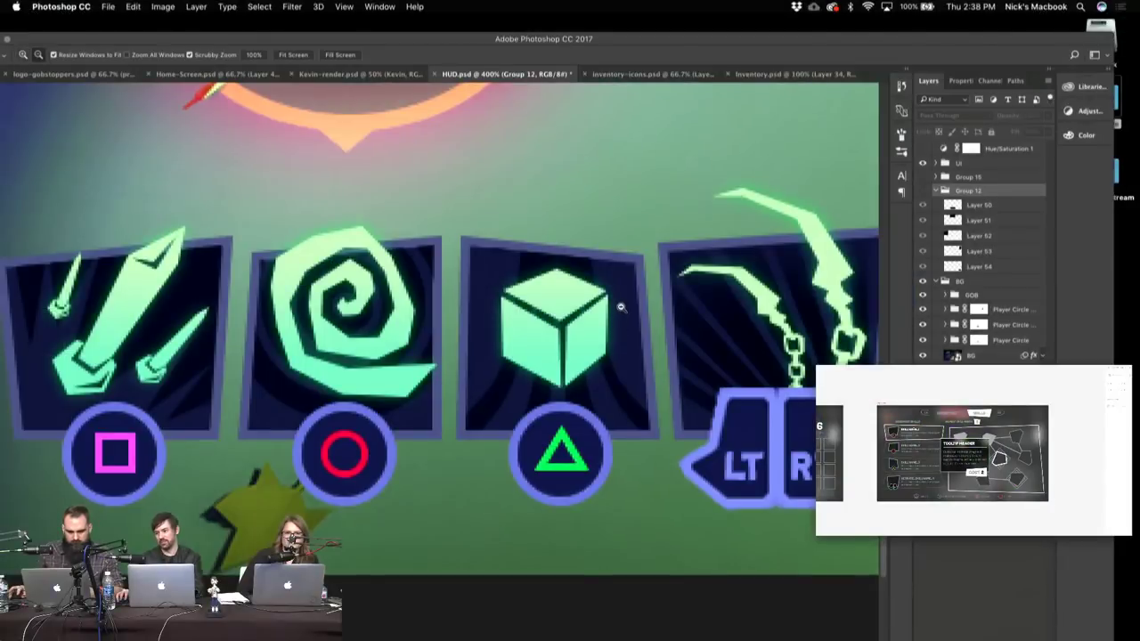
pyautogui.scroll(-2, 618, 306)
# - Switch to Inventory.psd and examine the character, stats, item grid and control hints, showing the whole mockup at 66.7%
pyautogui.click(757, 76)
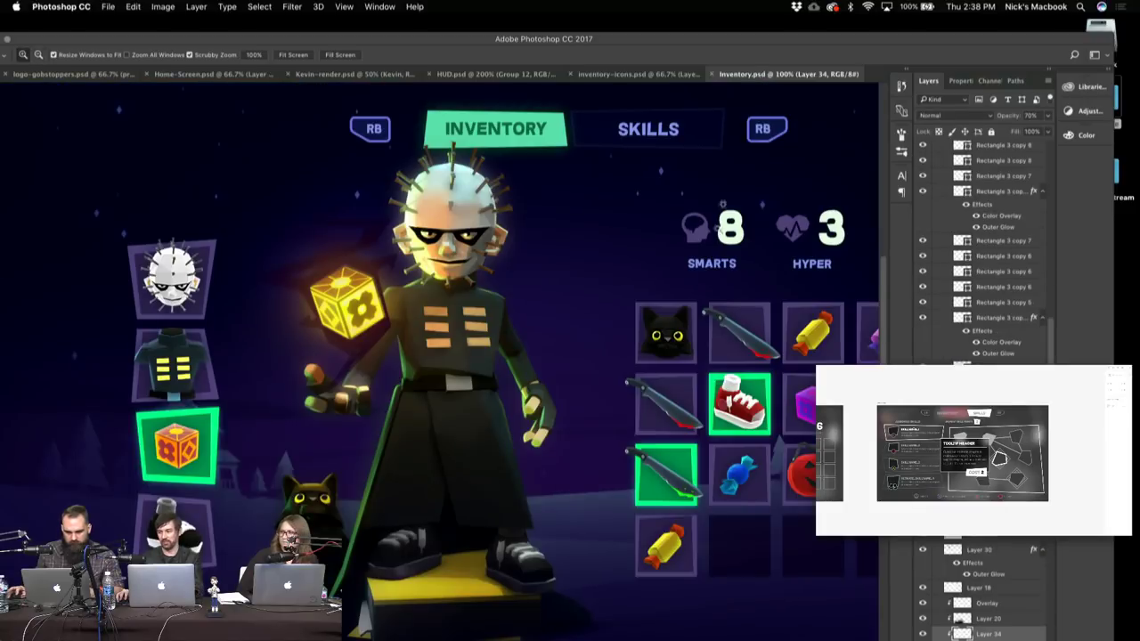
pyautogui.moveTo(637, 317); pyautogui.dragTo(585, 257)
pyautogui.scroll(-3, 585, 257)
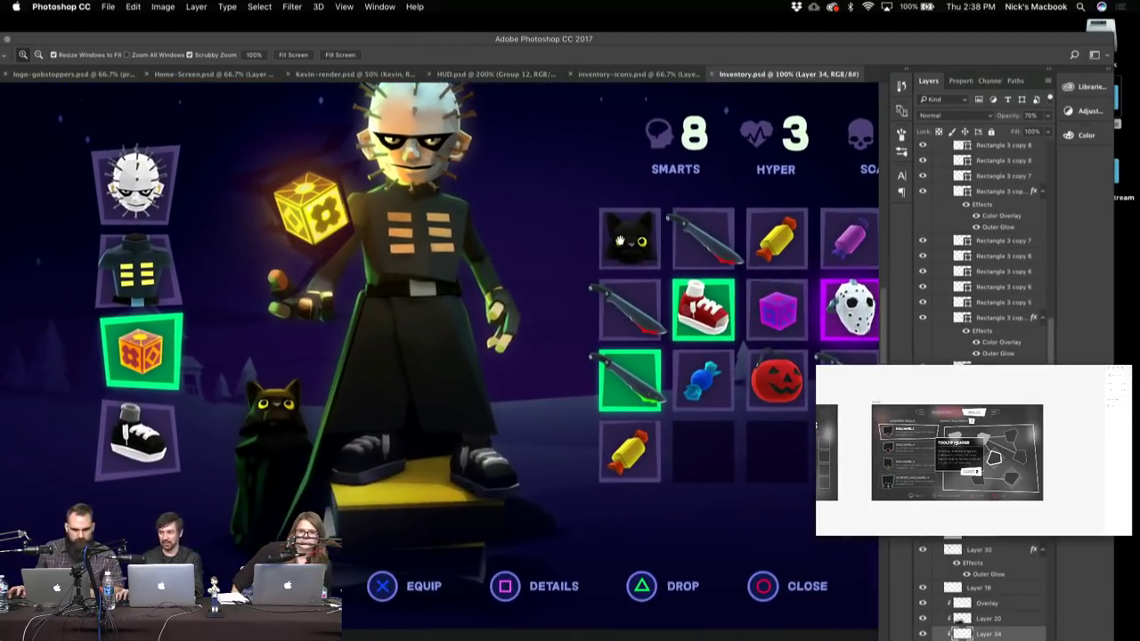
pyautogui.hscroll(5, 465, 365)
pyautogui.scroll(4, 465, 365)
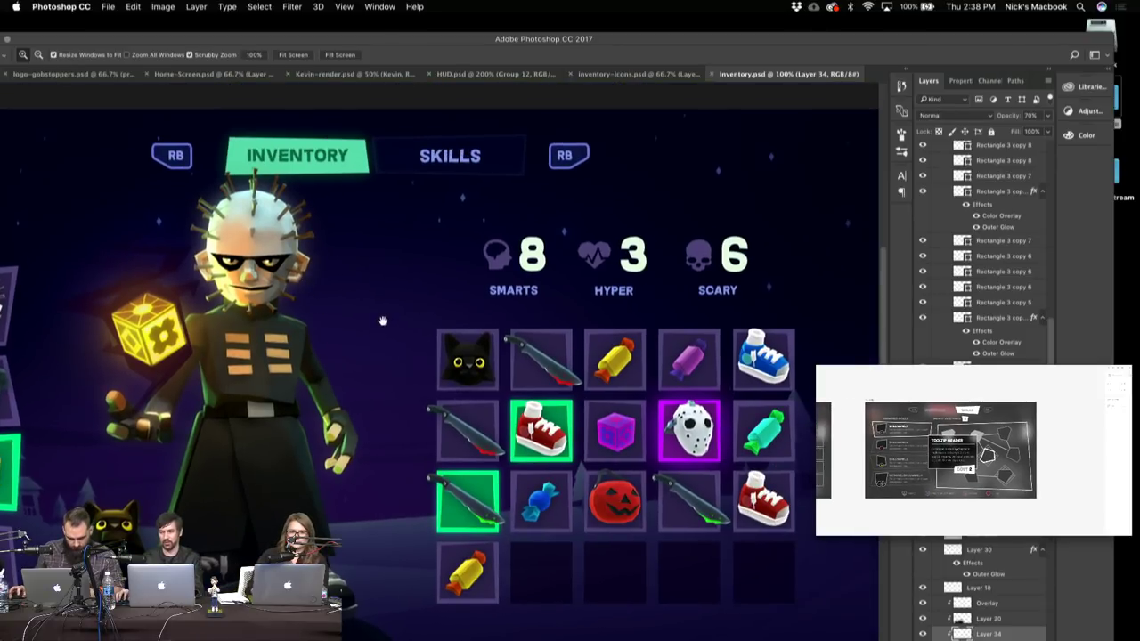
pyautogui.scroll(-5, 385, 324)
pyautogui.hscroll(-4, 397, 267)
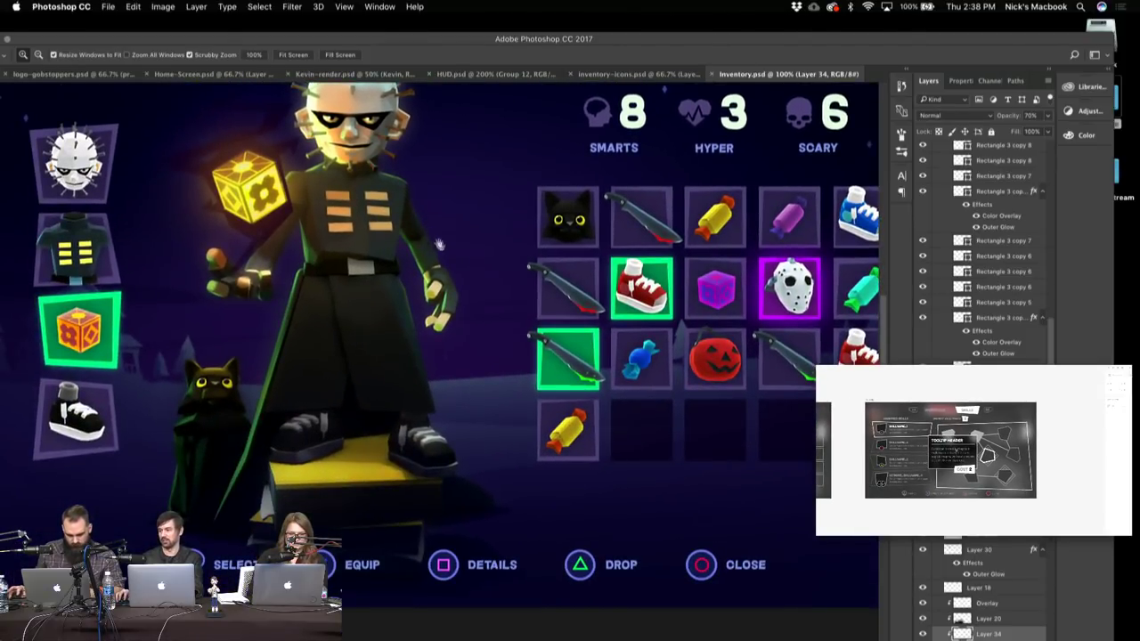
pyautogui.keyDown('alt'); pyautogui.click(514, 347); pyautogui.keyUp('alt')
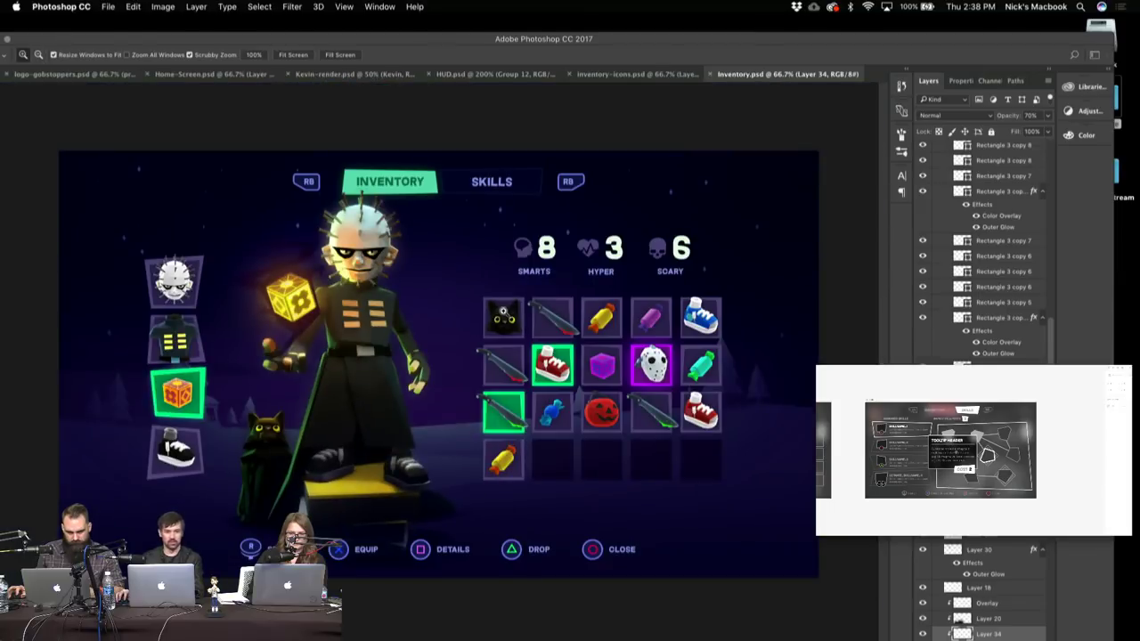
pyautogui.moveTo(545, 303); pyautogui.dragTo(558, 290)
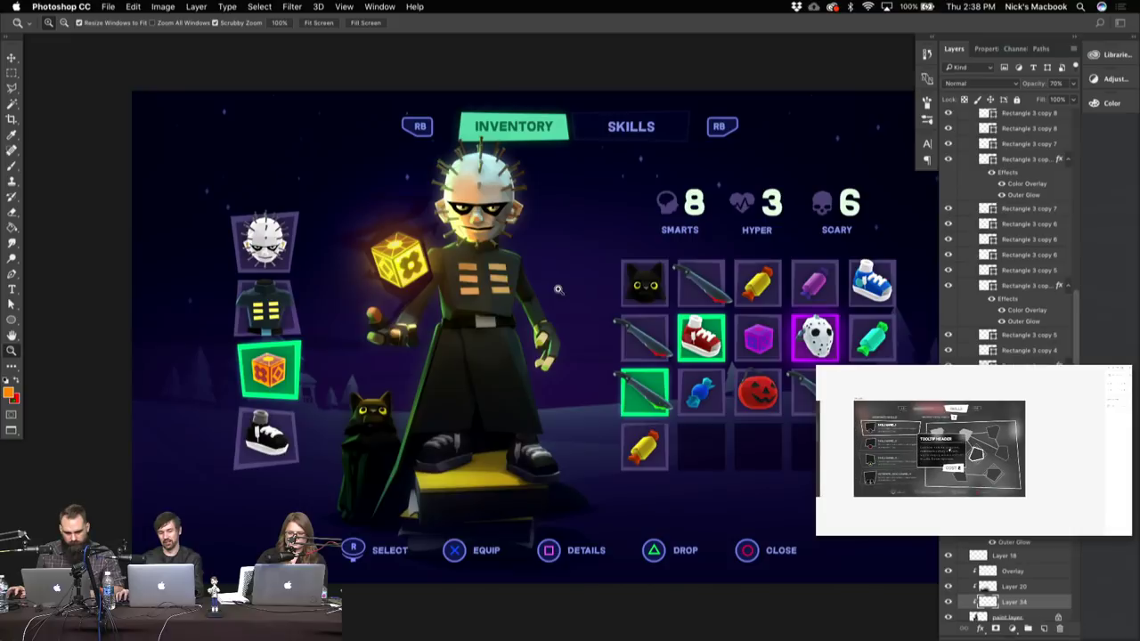
# - Show the inventory mockup in full-screen view and enlarge the equipped jacket and puzzle box slots beside the character
pyautogui.press('f')
pyautogui.press('f')
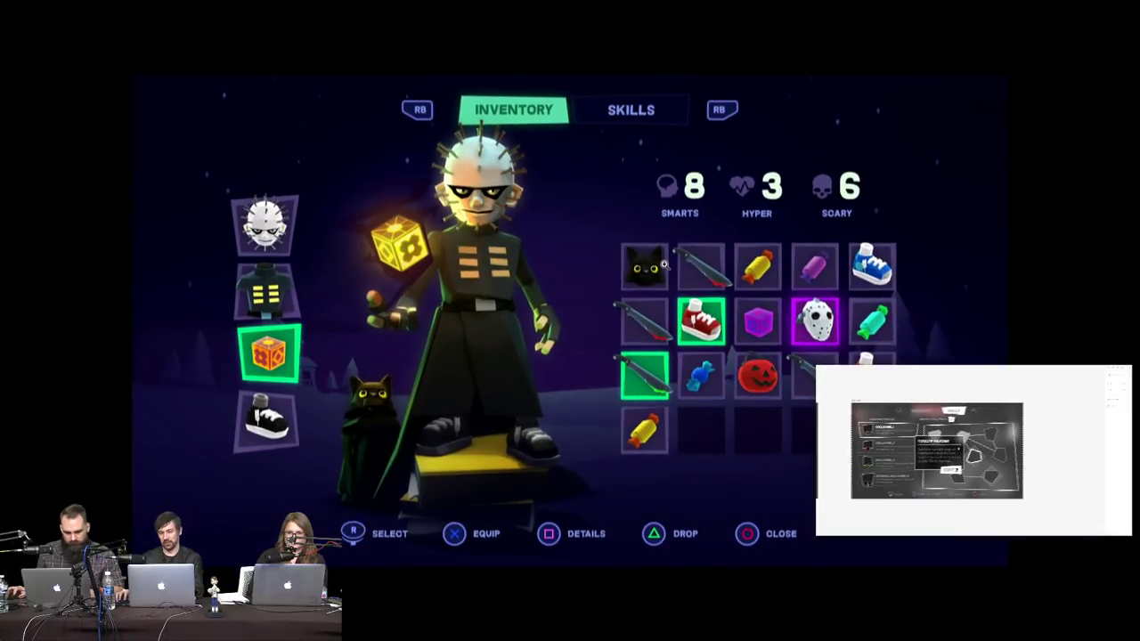
pyautogui.click(659, 261)
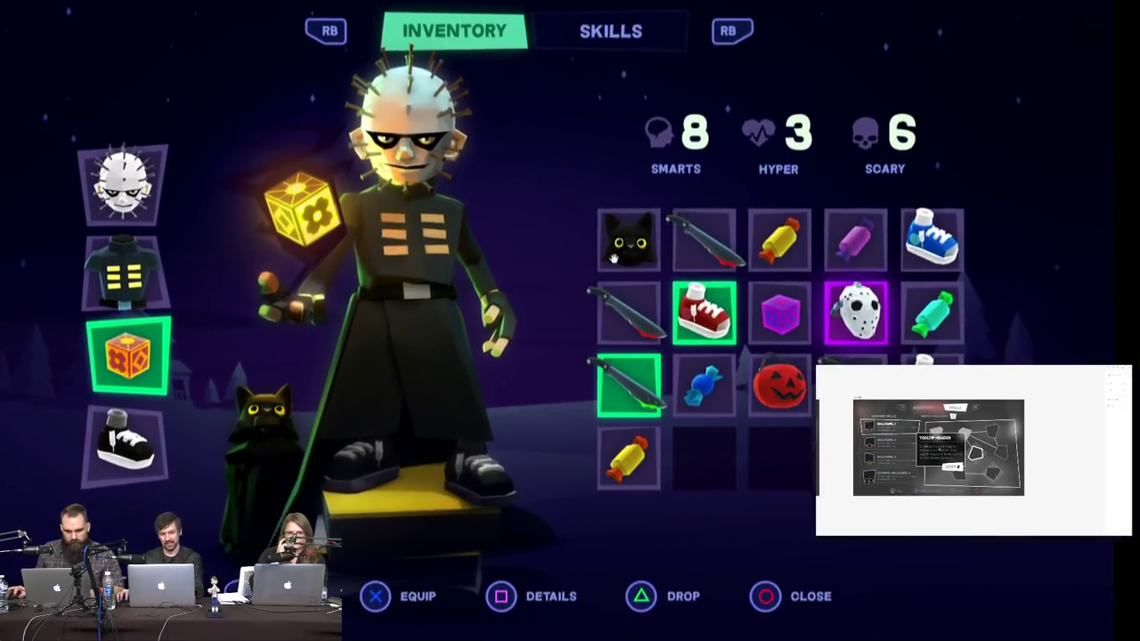
pyautogui.click(136, 277)
pyautogui.moveTo(136, 277); pyautogui.dragTo(327, 228)
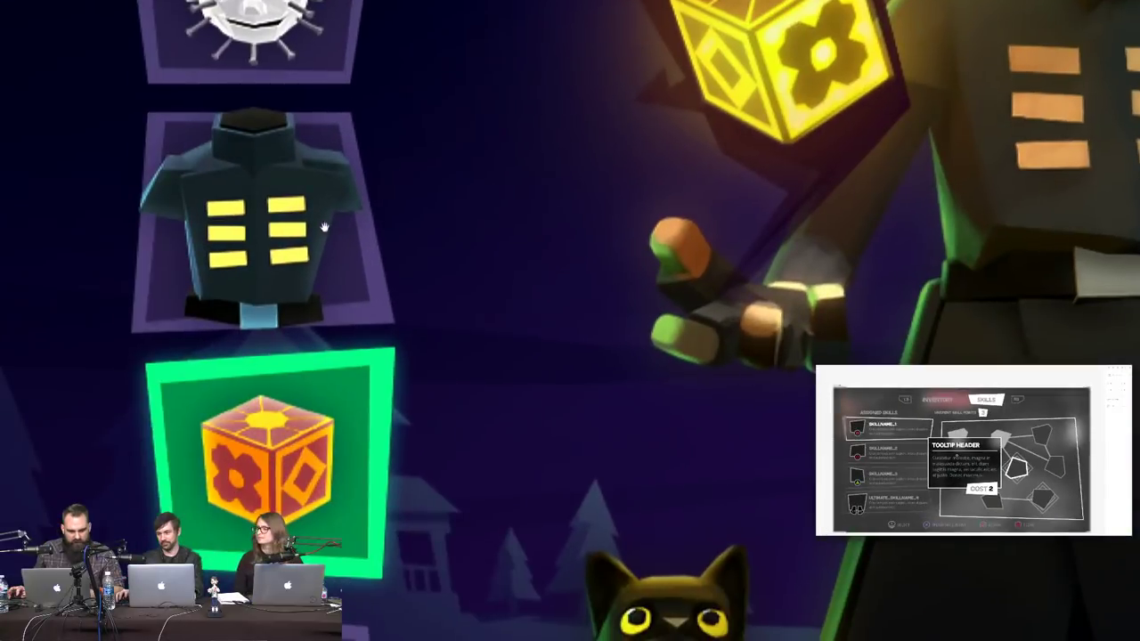